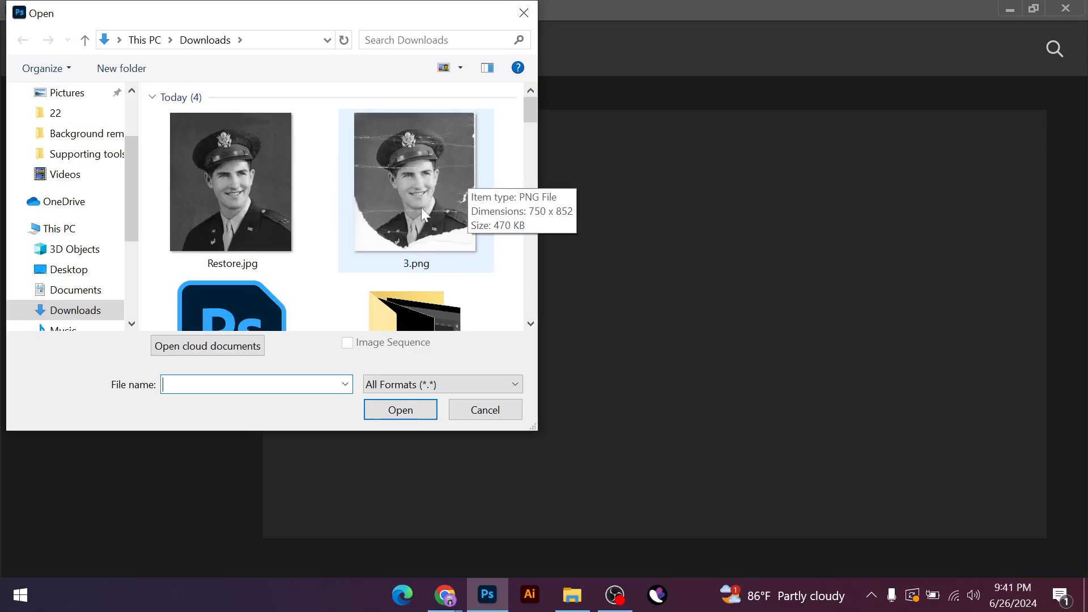
Open 3.png from the Downloads folder and duplicate its Background layer, keeping the original hidden
left_click(410, 174)
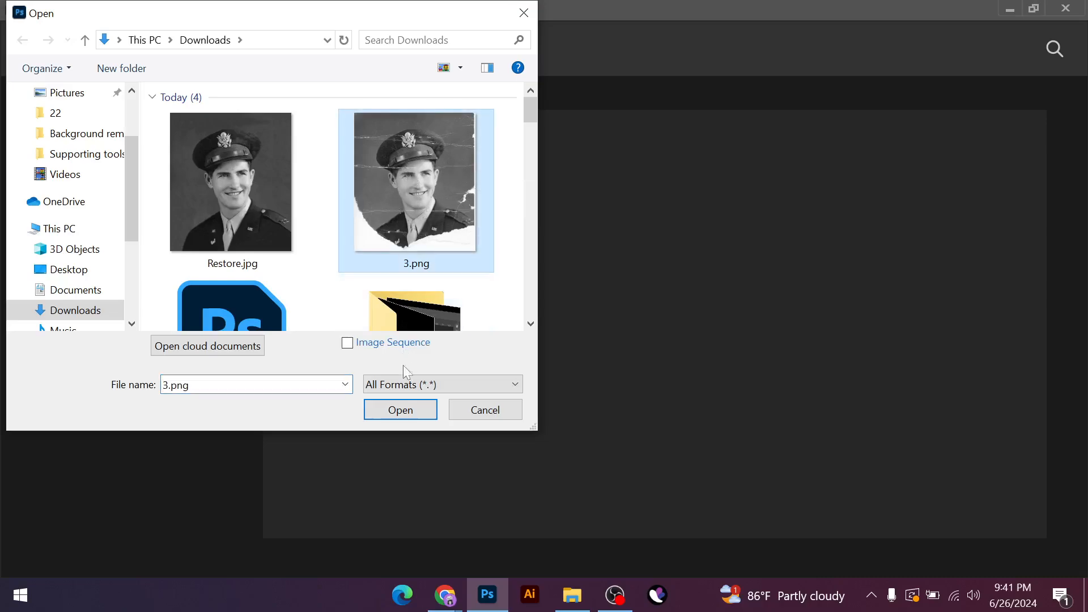
left_click(400, 413)
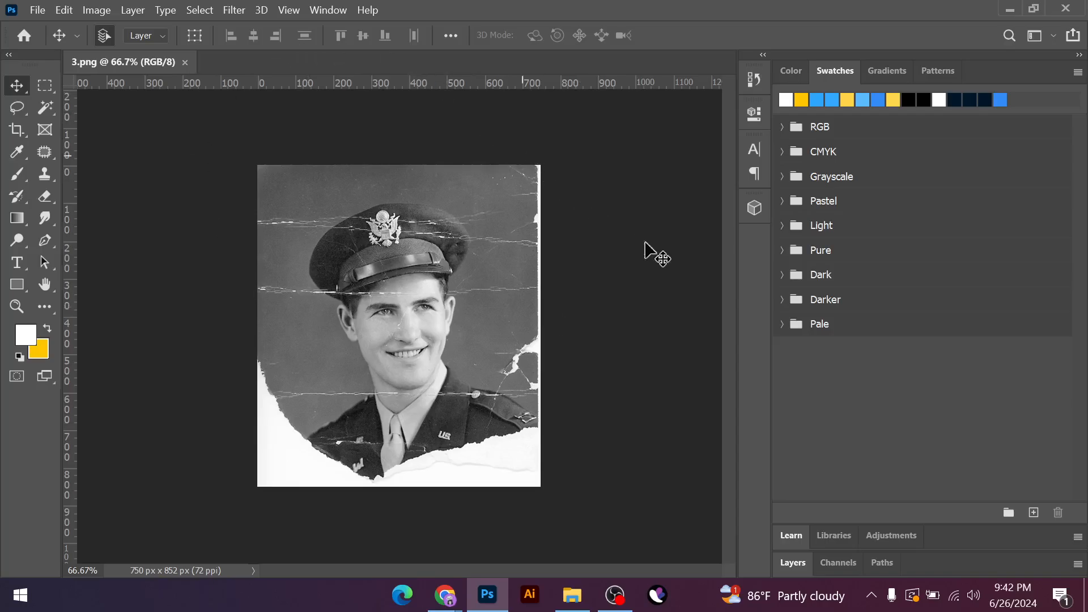
left_click(793, 563)
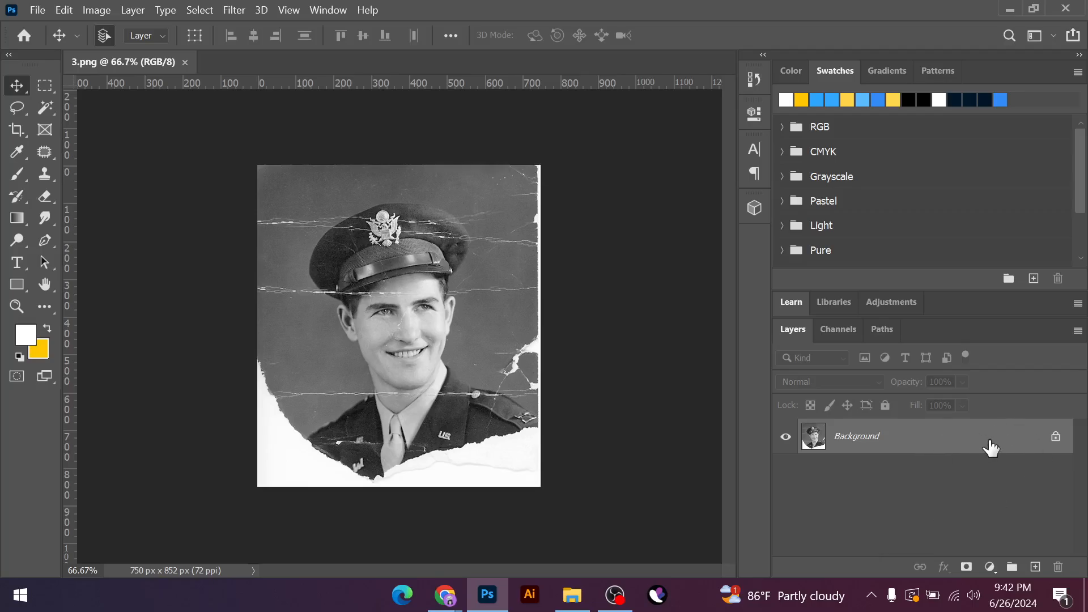
key("ctrl+j")
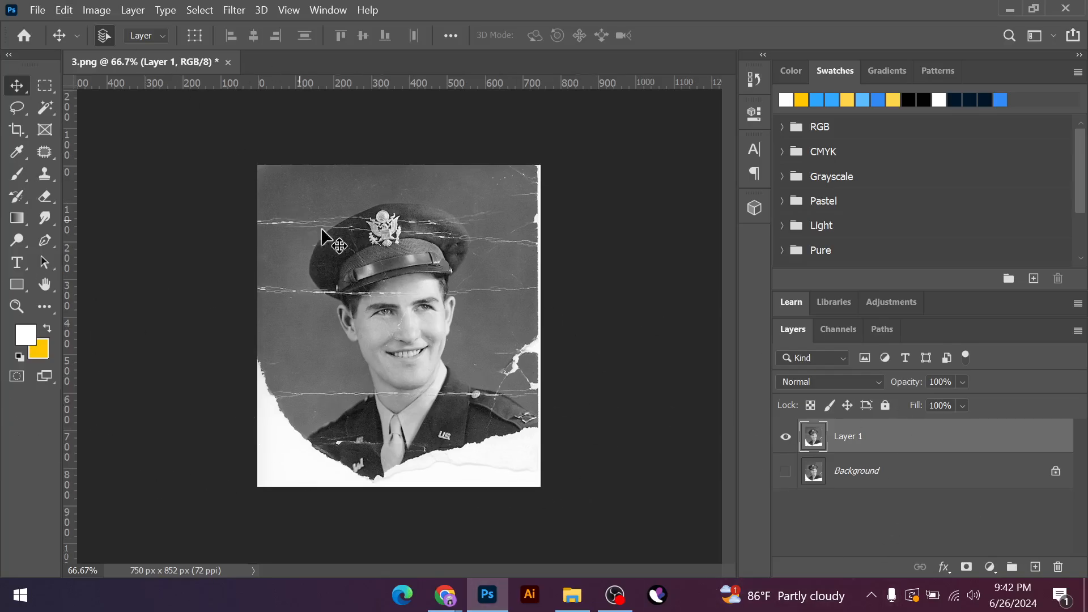
Save the document in Downloads as a Photoshop file named Image Restore, with layers included
left_click(38, 11)
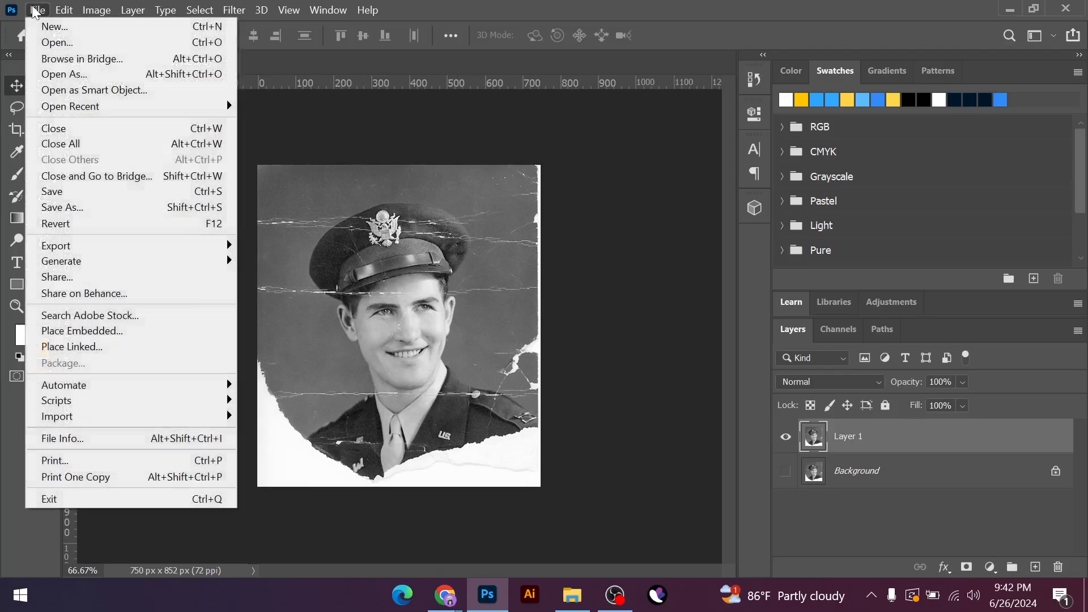
left_click(66, 207)
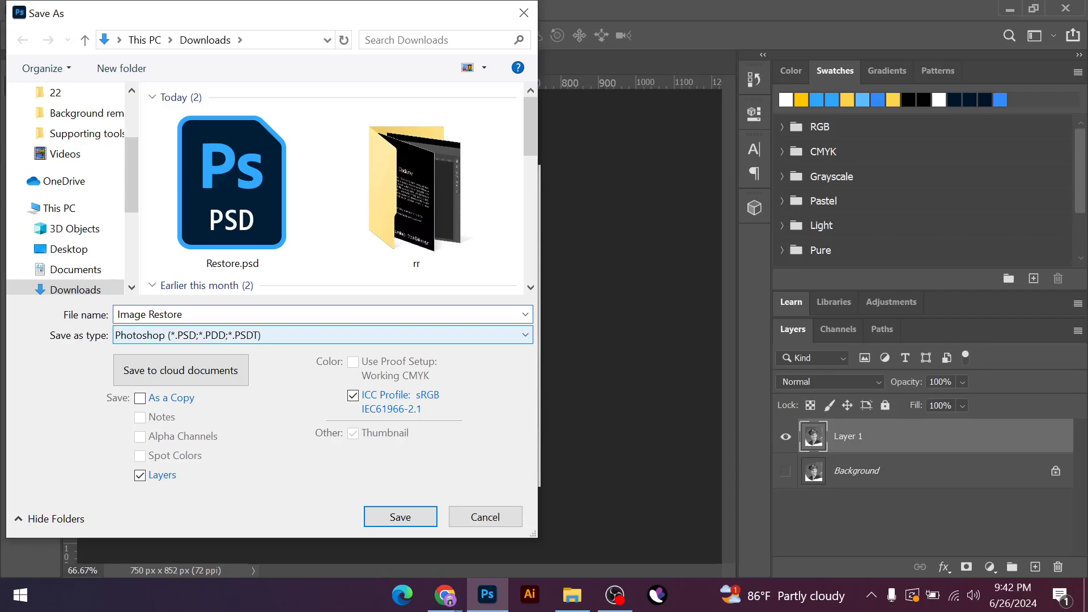
key("Return")
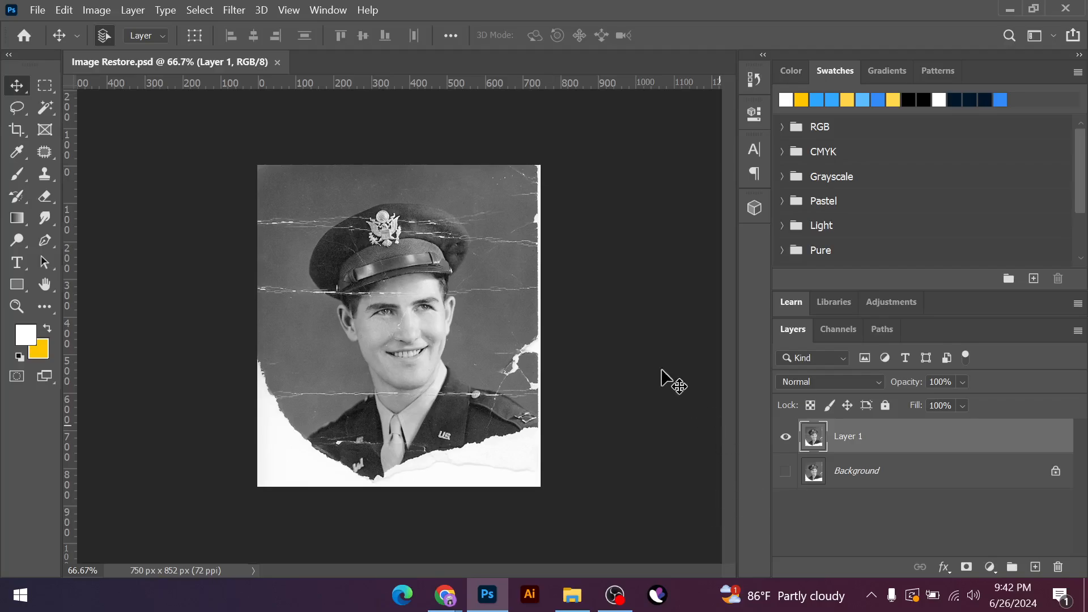
Examine the cracks and torn areas across the portrait and review the available healing and stamp tools
scroll(470, 297, "up", 3)
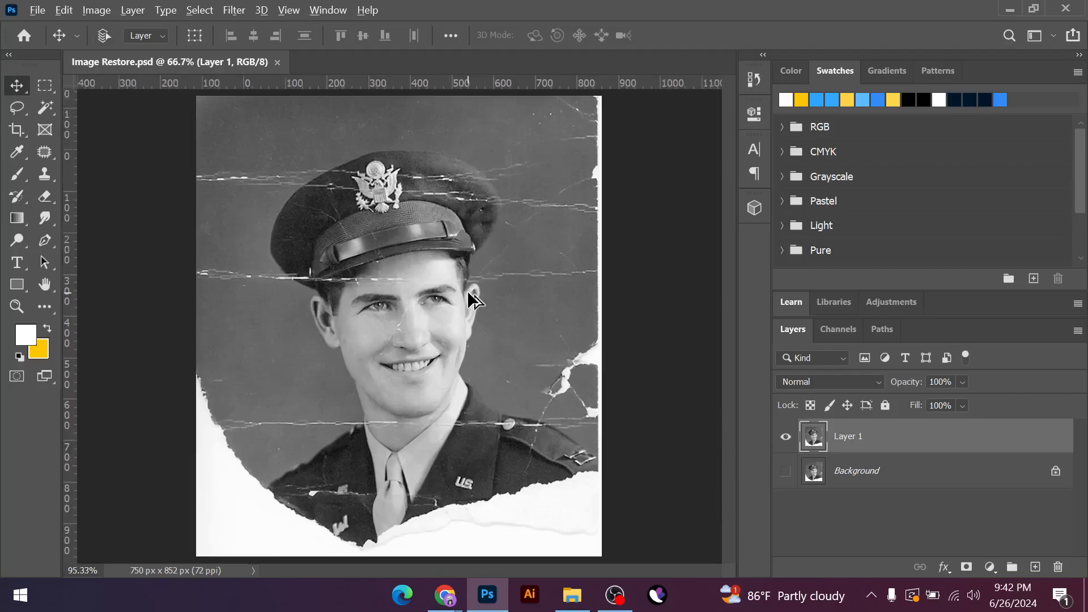
scroll(468, 294, "up", 2)
scroll(536, 306, "down", 1)
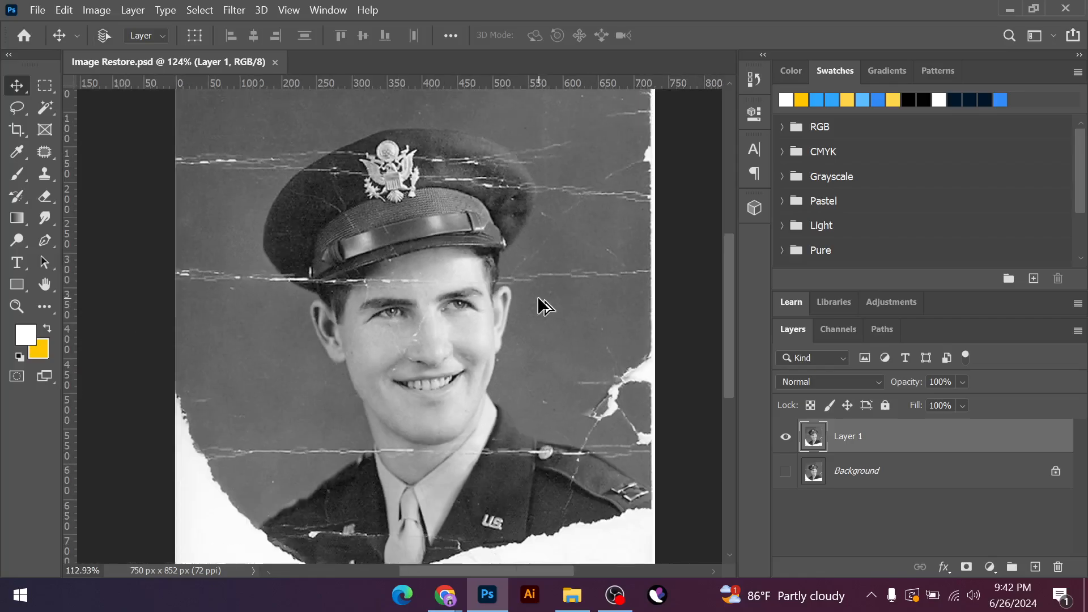
scroll(540, 300, "down", 2)
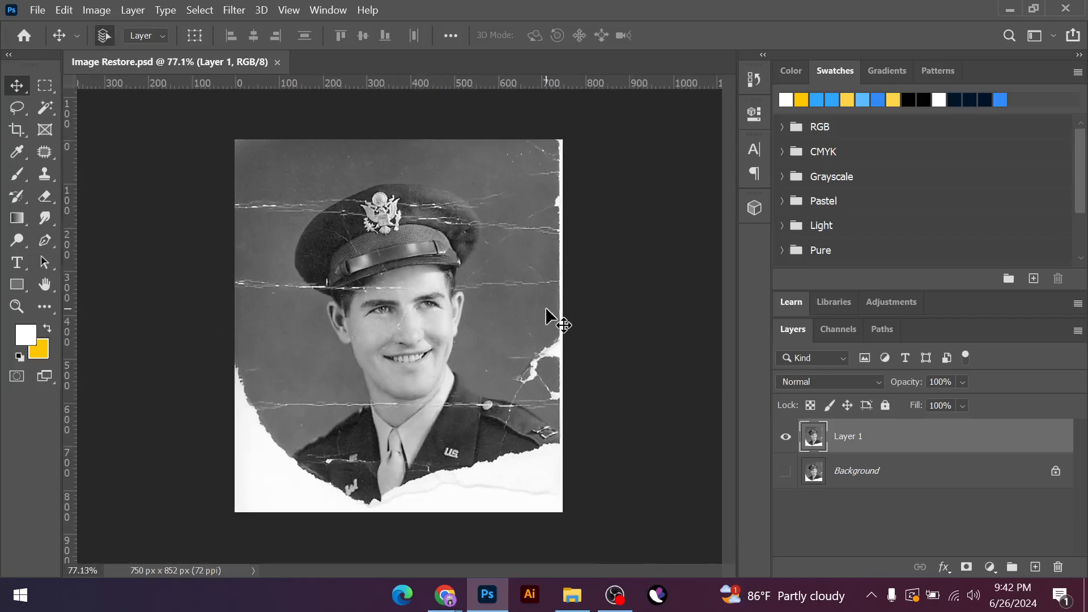
left_click(45, 150)
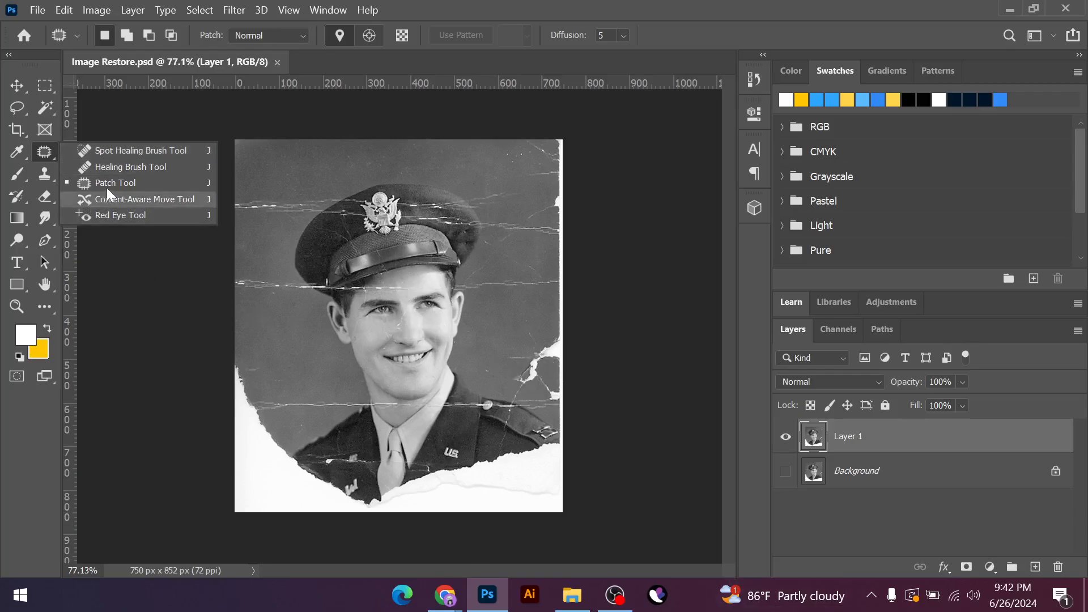
left_click(40, 156)
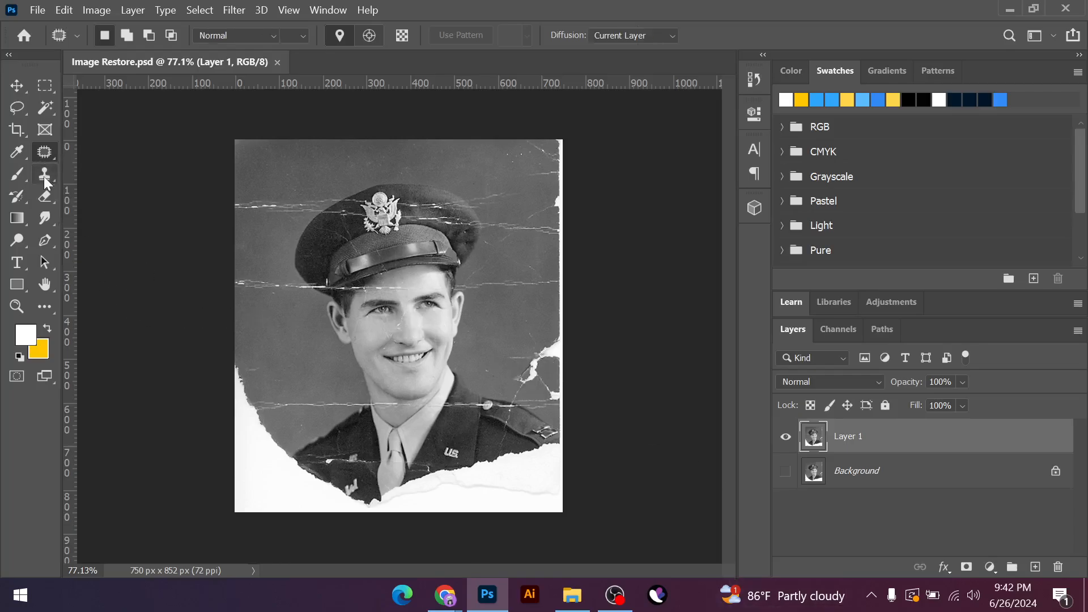
left_click(43, 176)
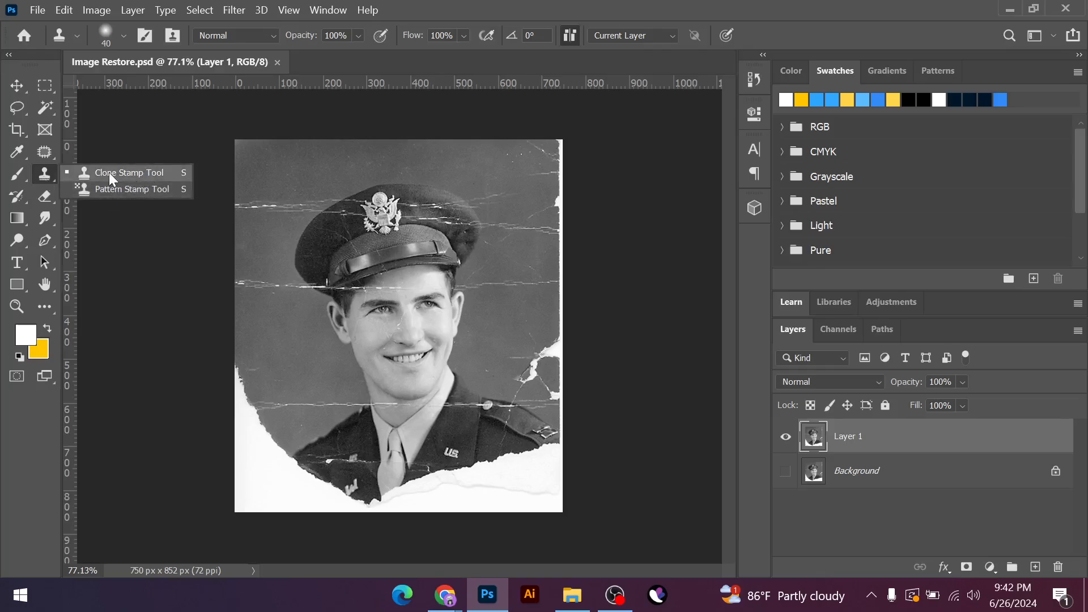
left_click(41, 174)
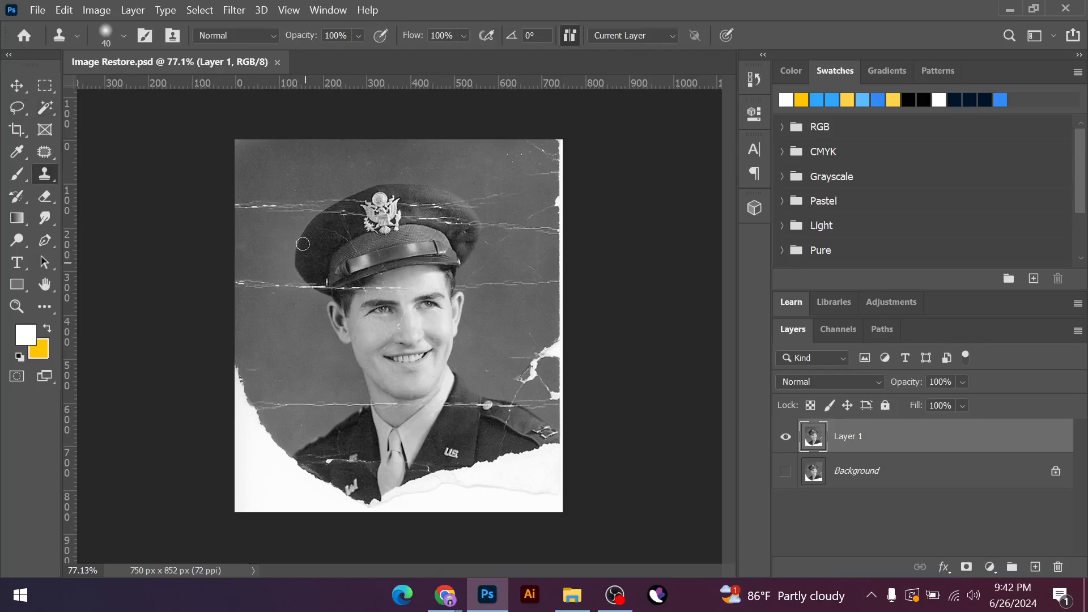
scroll(255, 222, "up", 3)
scroll(255, 221, "up", 3)
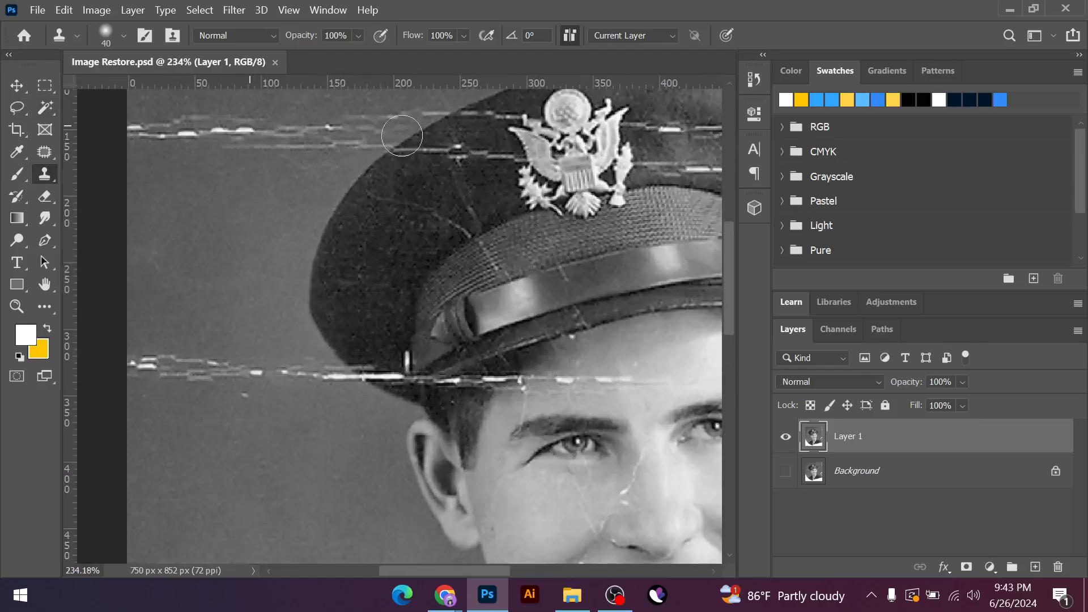
scroll(354, 313, "down", 2)
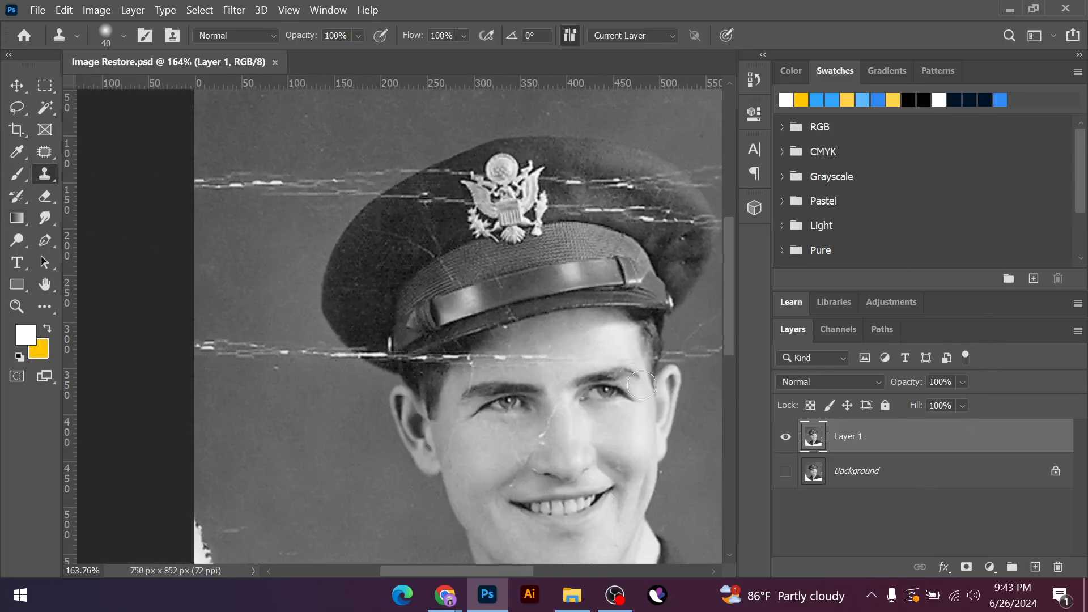
scroll(417, 311, "down", 2)
scroll(348, 339, "up", 3)
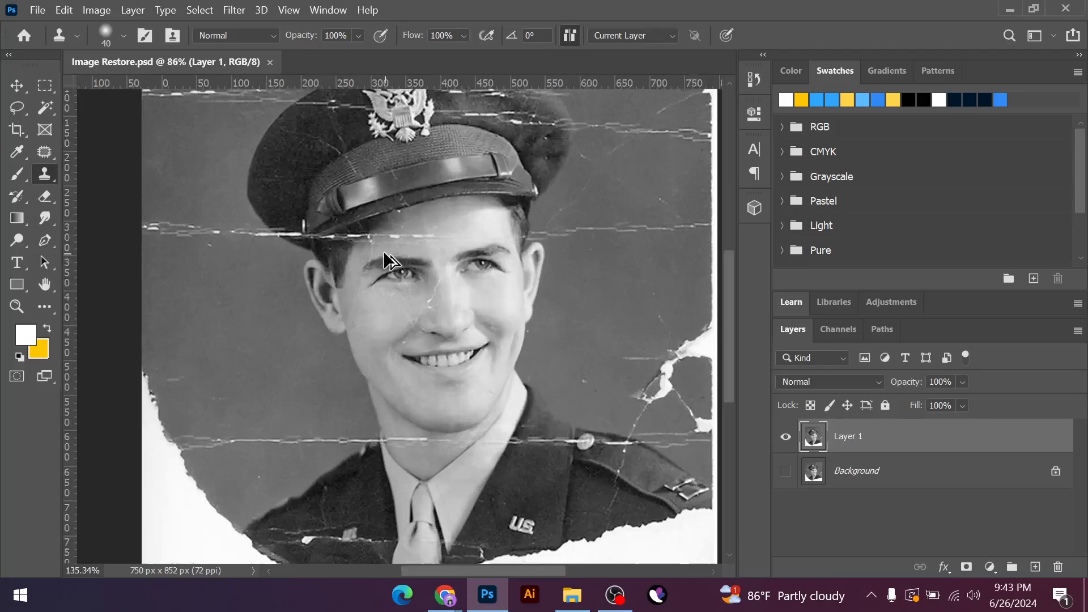
scroll(421, 282, "down", 3)
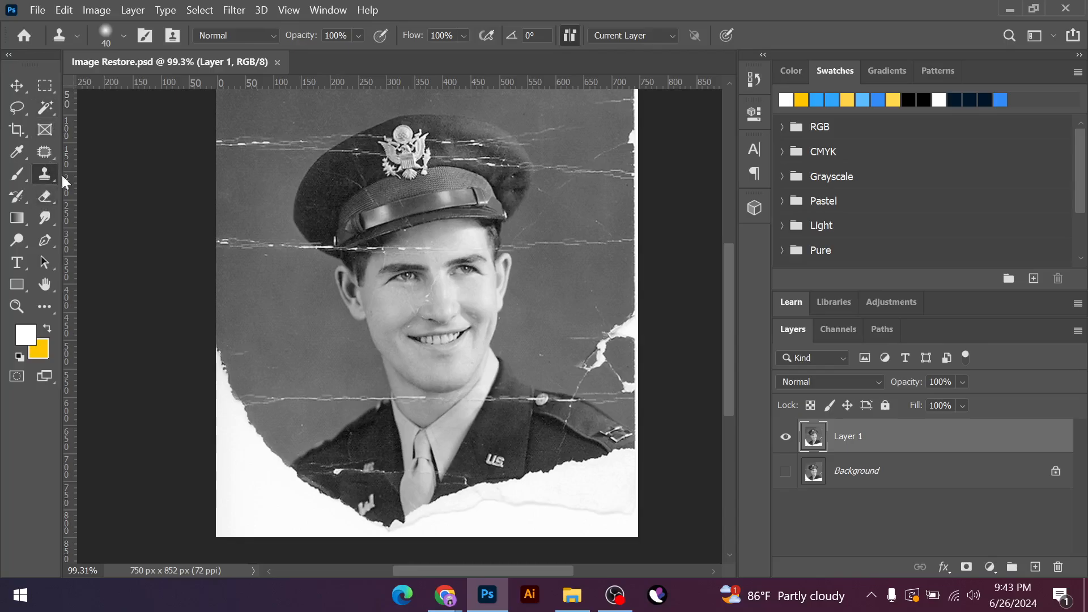
scroll(365, 304, "up", 3)
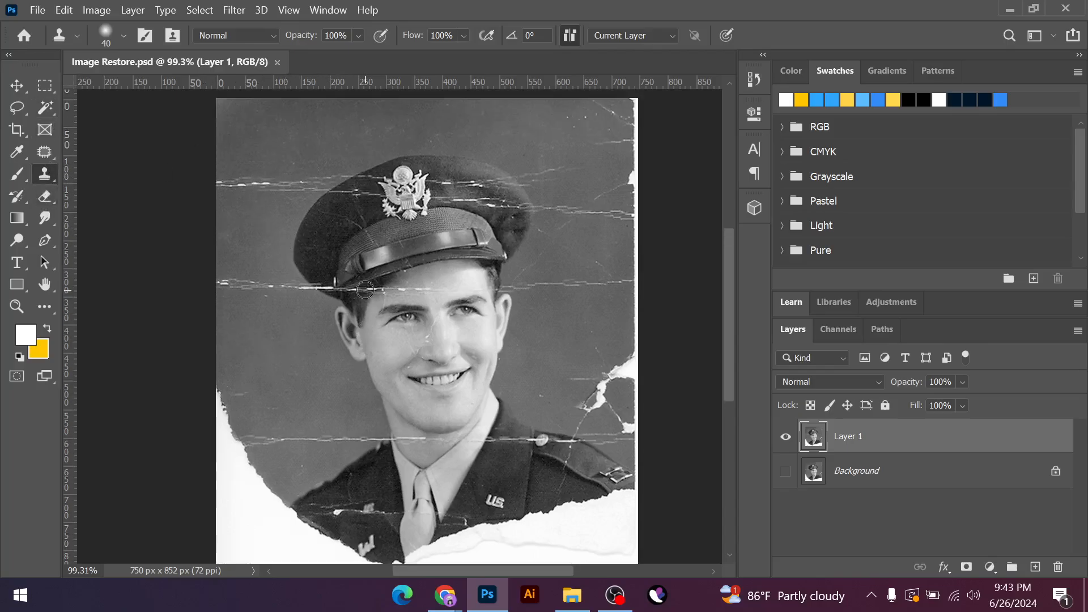
Select a rectangle over the background cracks at the photo's left edge beside the cap, apply a Content-Aware fill, and deselect
left_click(46, 87)
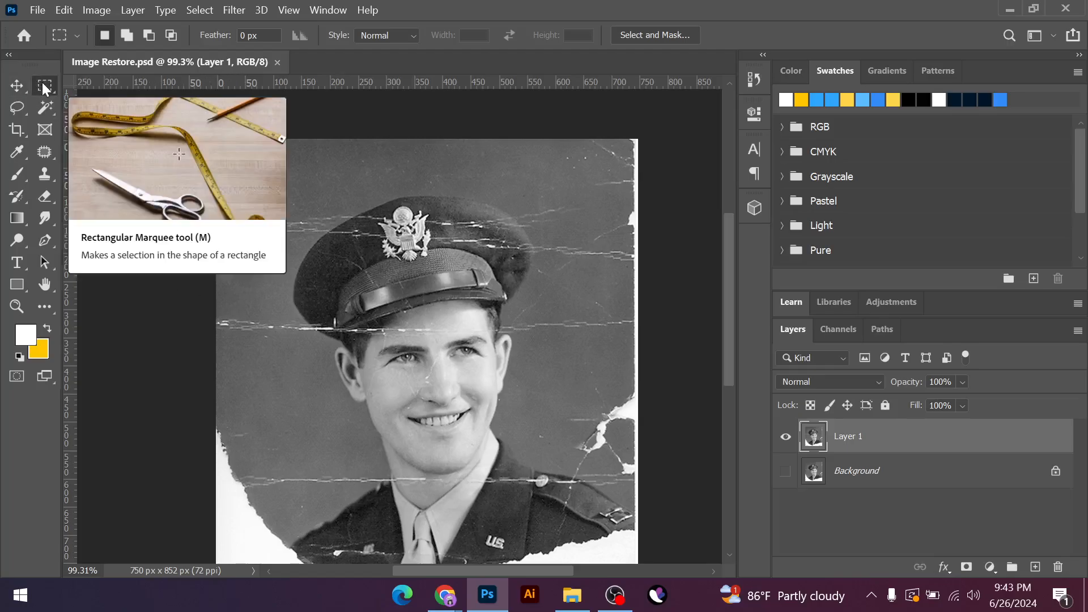
left_click_drag(200, 186, 303, 251)
right_click(273, 216)
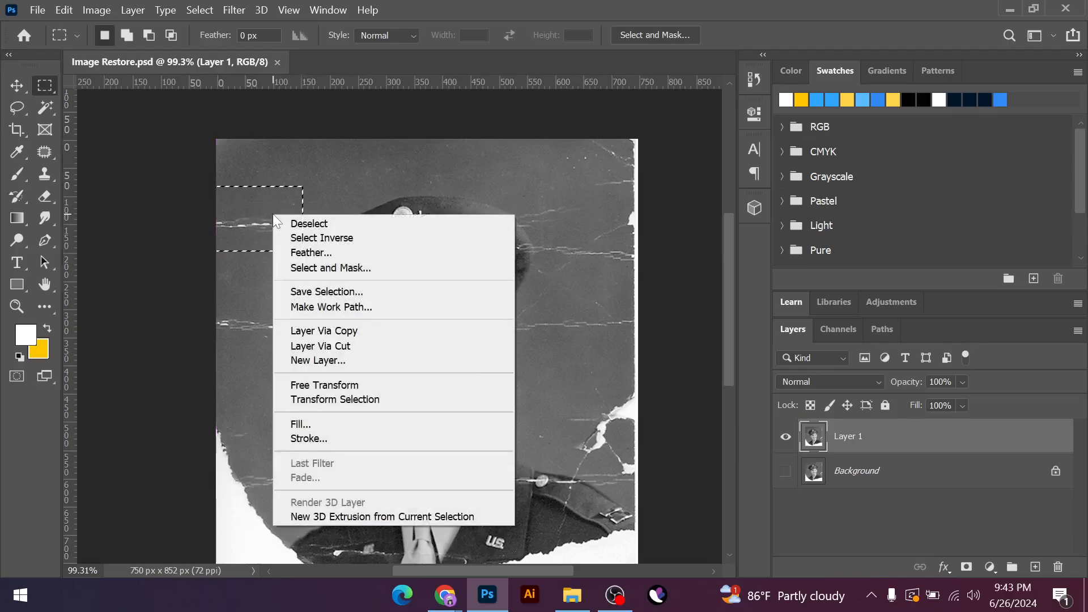
left_click(298, 424)
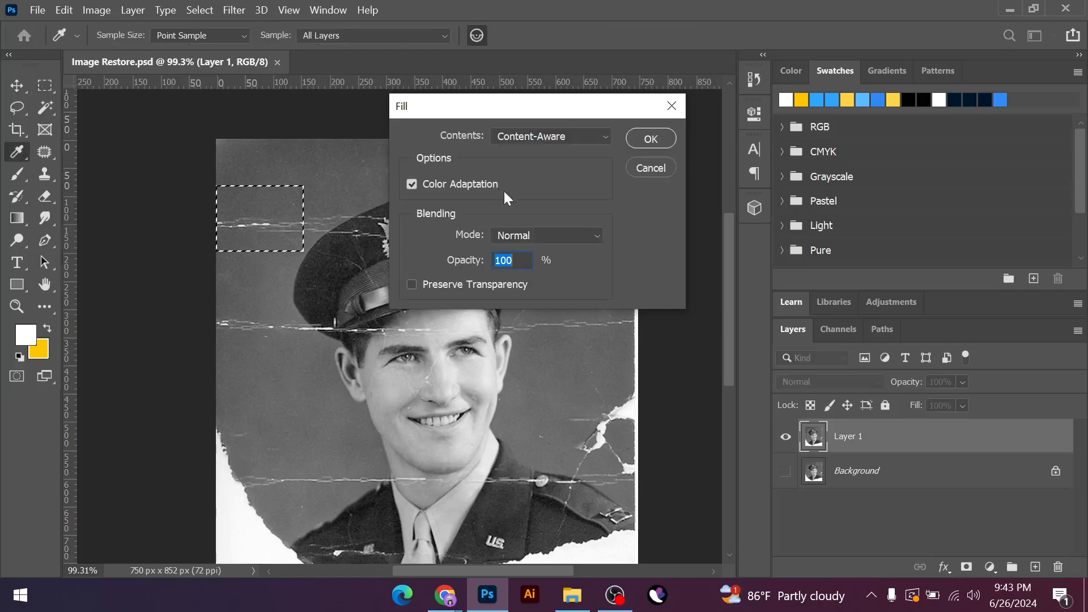
left_click(651, 140)
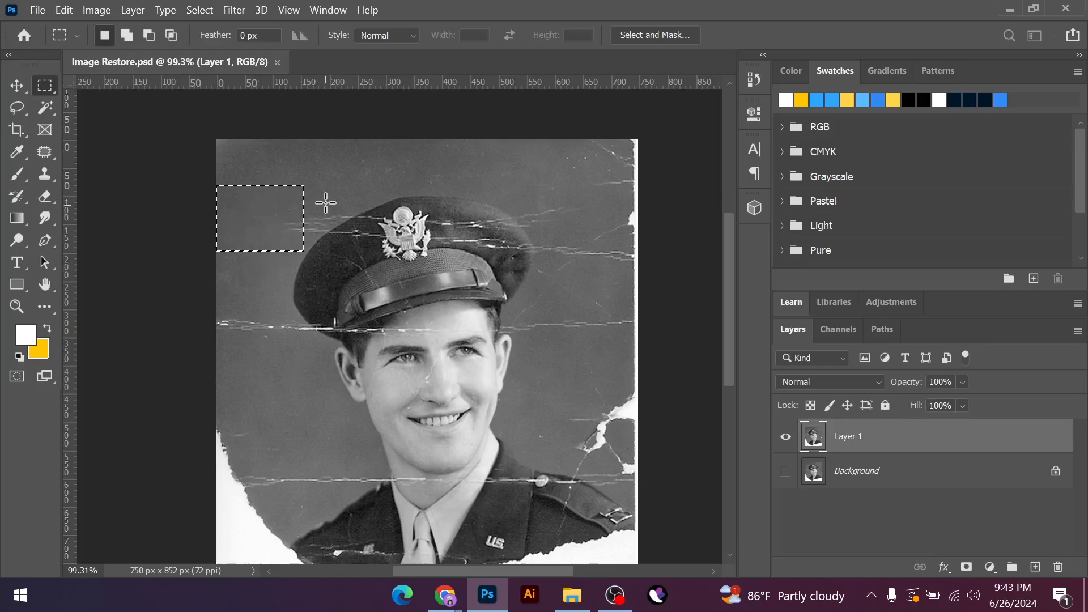
key("ctrl+d")
Select an area about 174 by 203 px over the cracked background right of the cap, apply a Content-Aware fill, and deselect
scroll(277, 208, "up", 3)
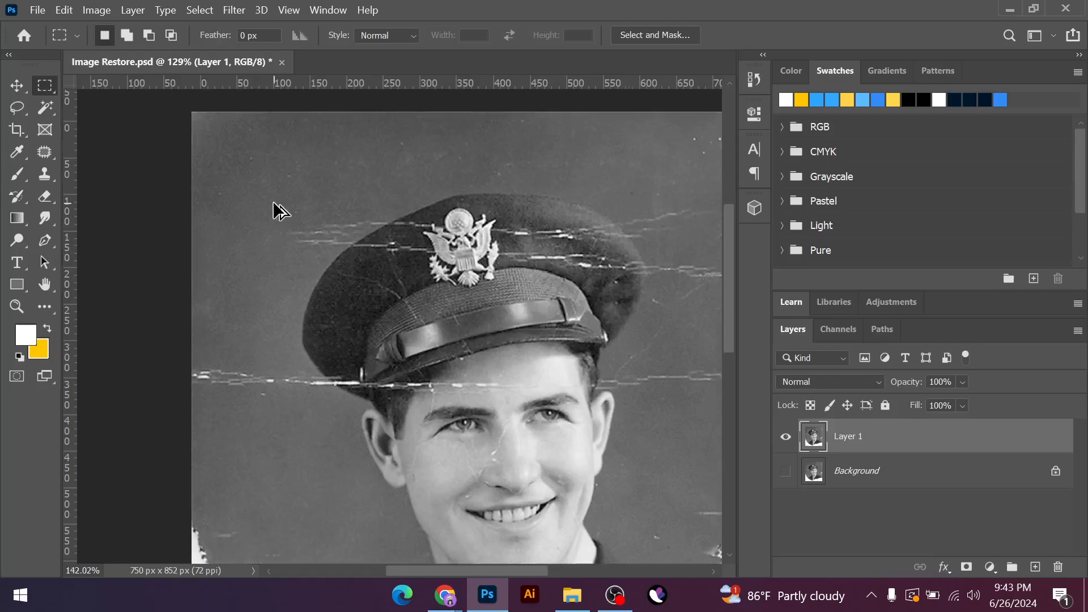
scroll(178, 229, "down", 3)
scroll(639, 292, "up", 3)
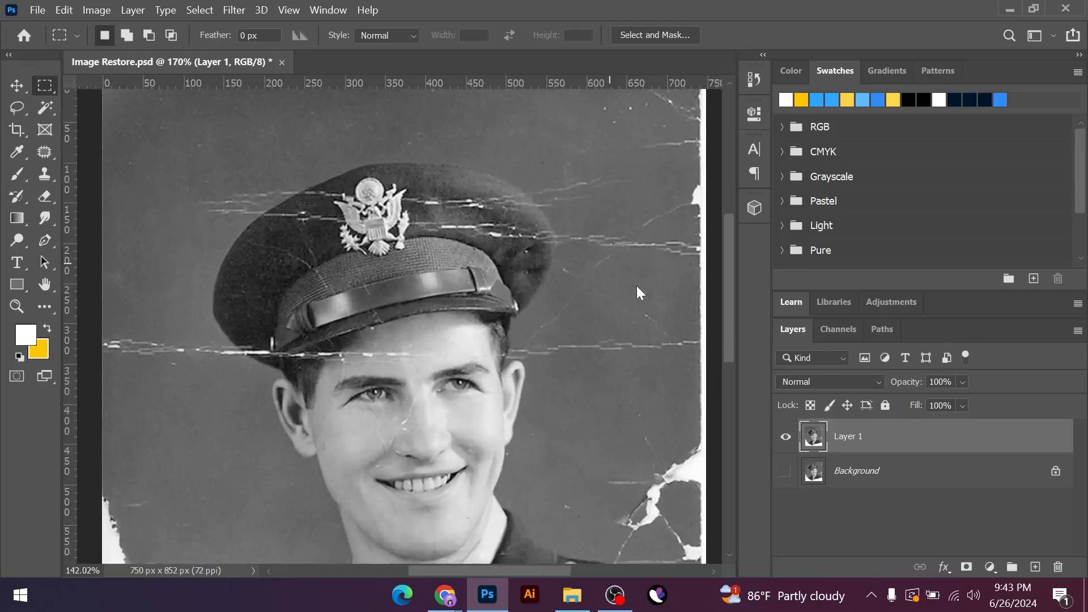
scroll(690, 250, "down", 2)
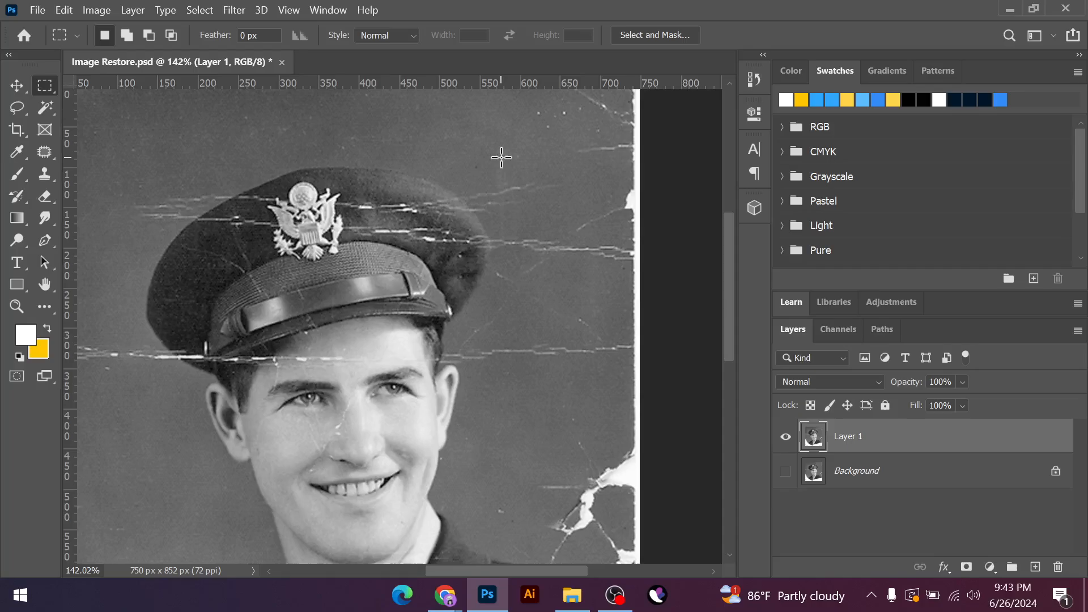
left_click_drag(500, 157, 658, 320)
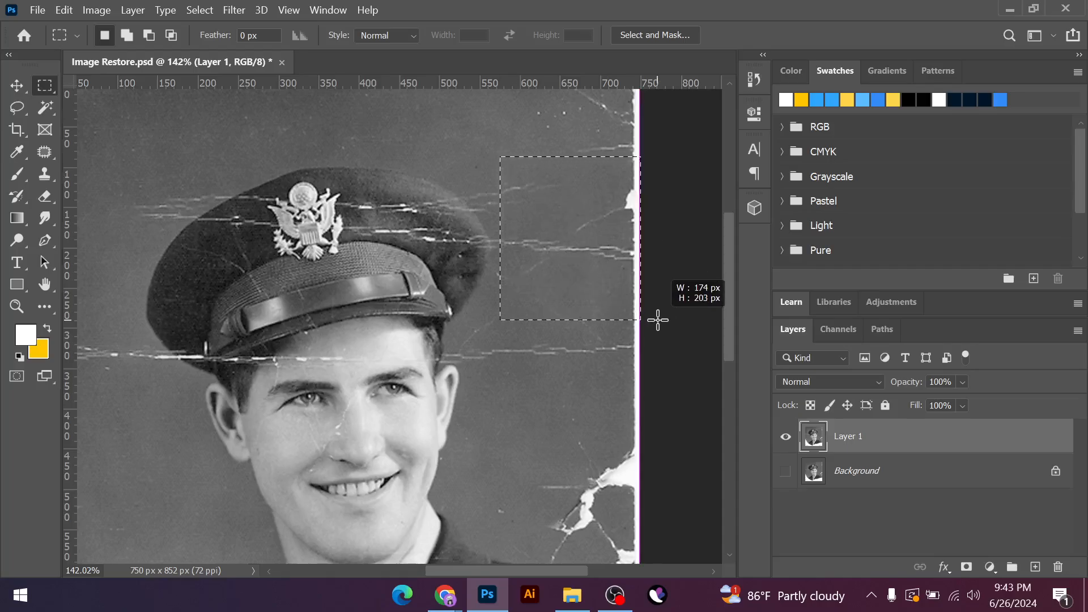
right_click(579, 253)
left_click(617, 463)
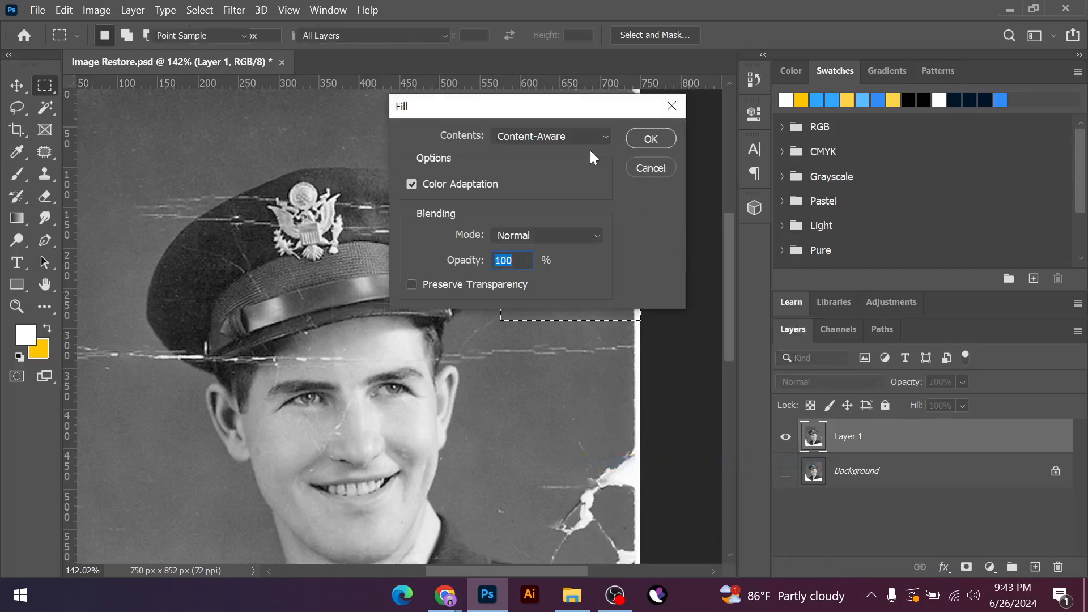
left_click(652, 137)
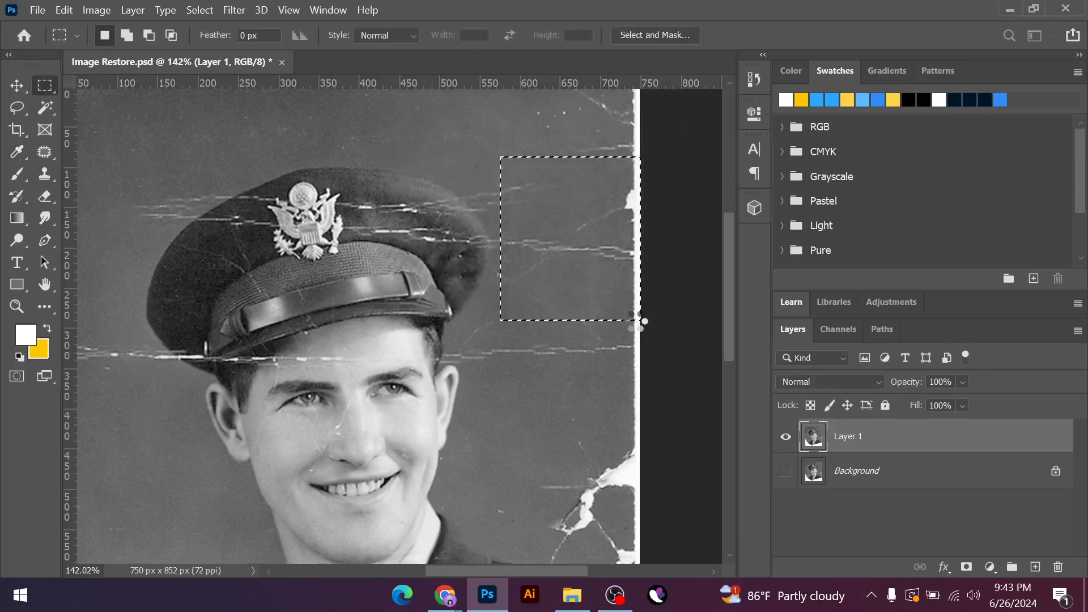
key("ctrl+d")
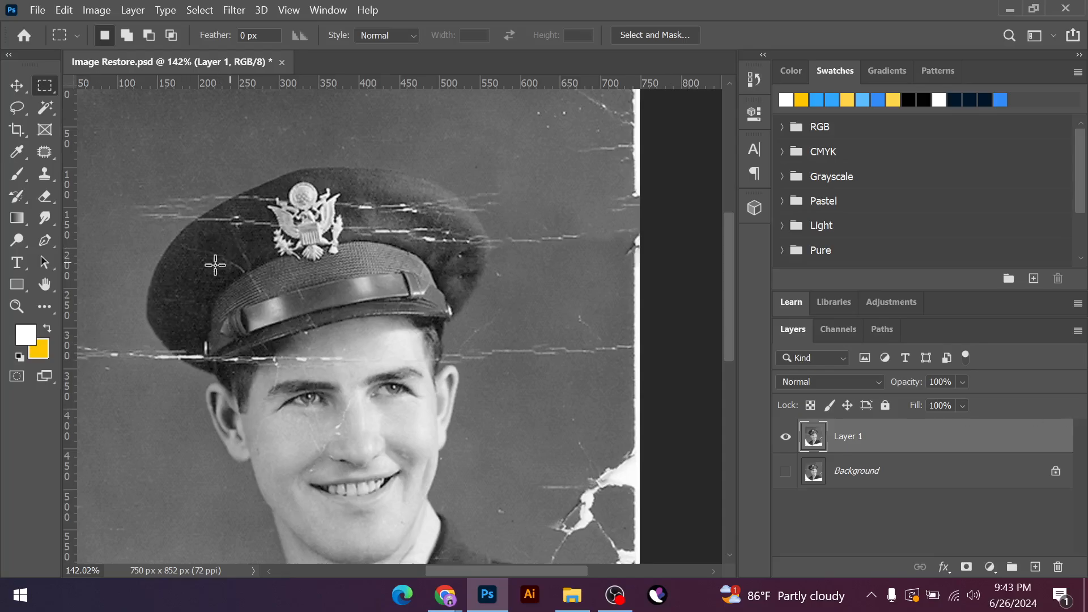
With the Clone Stamp tool at brush size 60, cover the horizontal background cracks beside the cap's upper left edge with clean background
key("j")
right_click(45, 175)
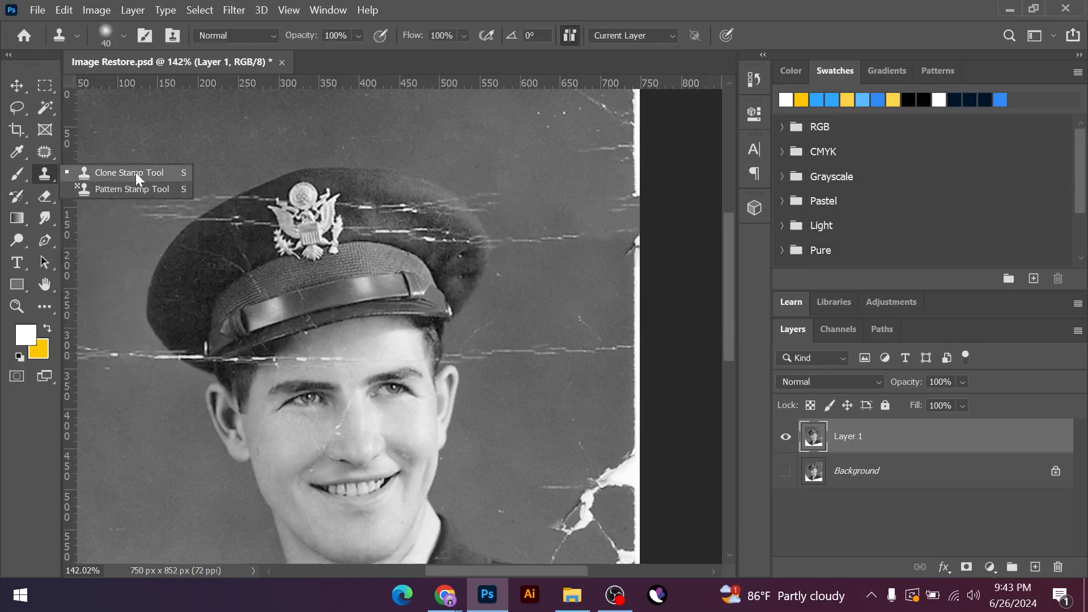
left_click(107, 172)
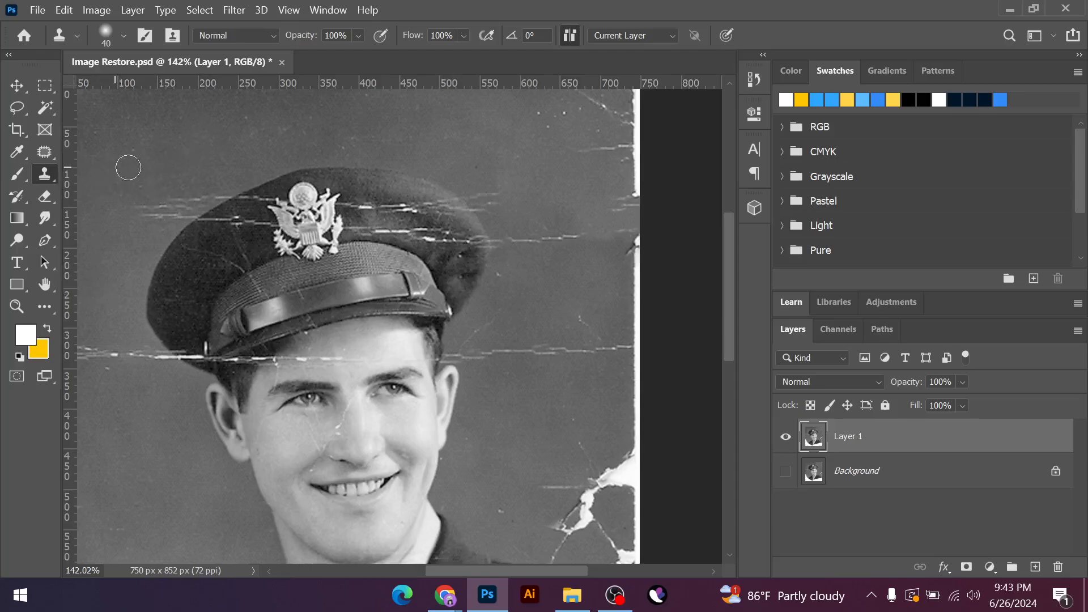
scroll(129, 168, "up", 6)
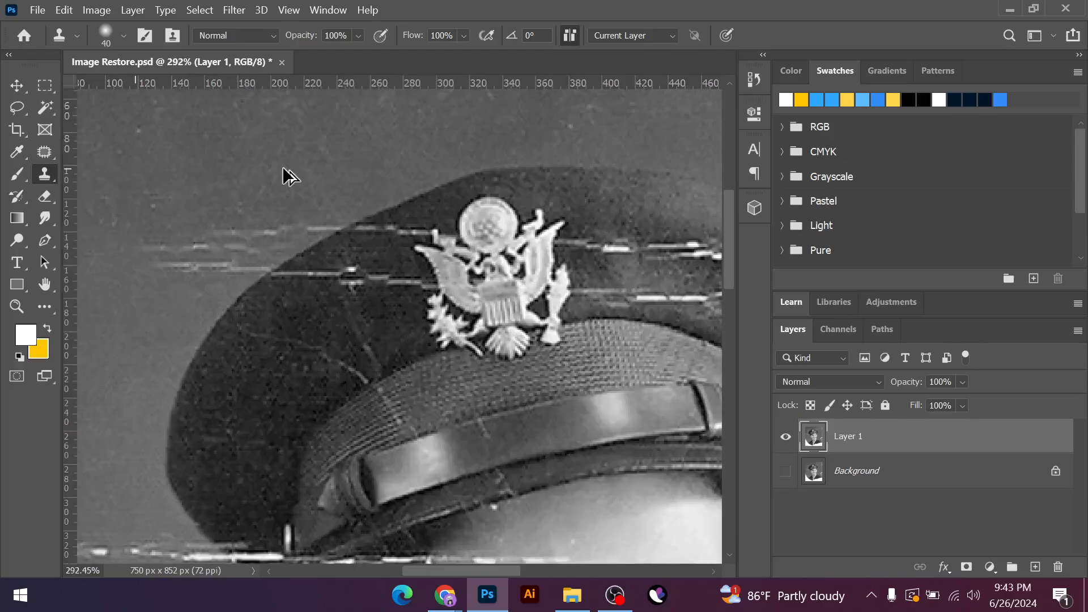
scroll(661, 252, "down", 3)
scroll(249, 201, "down", 2)
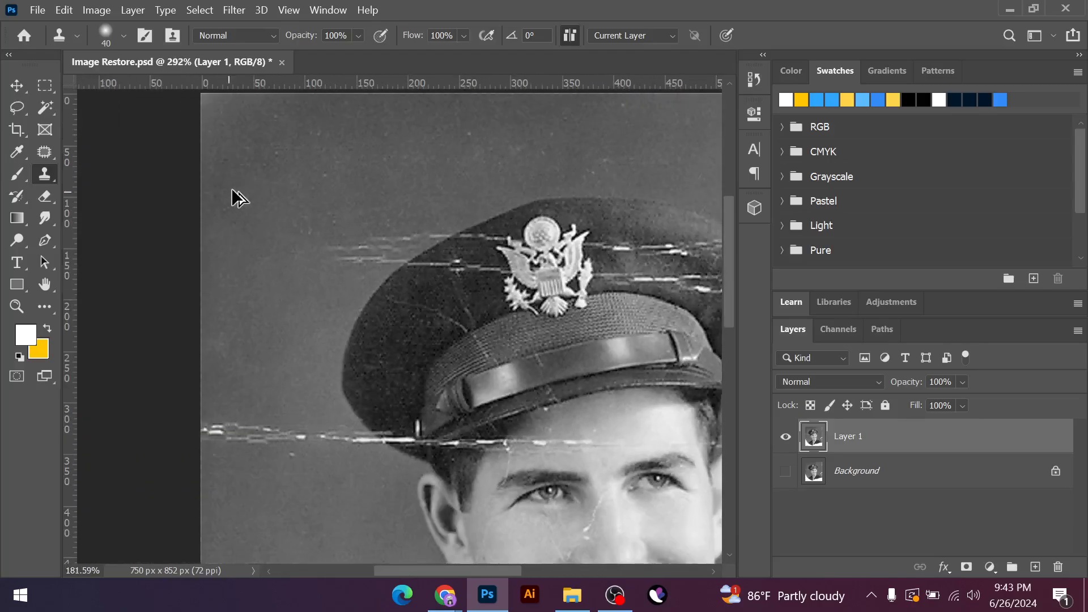
scroll(369, 190, "up", 3)
scroll(357, 196, "up", 3)
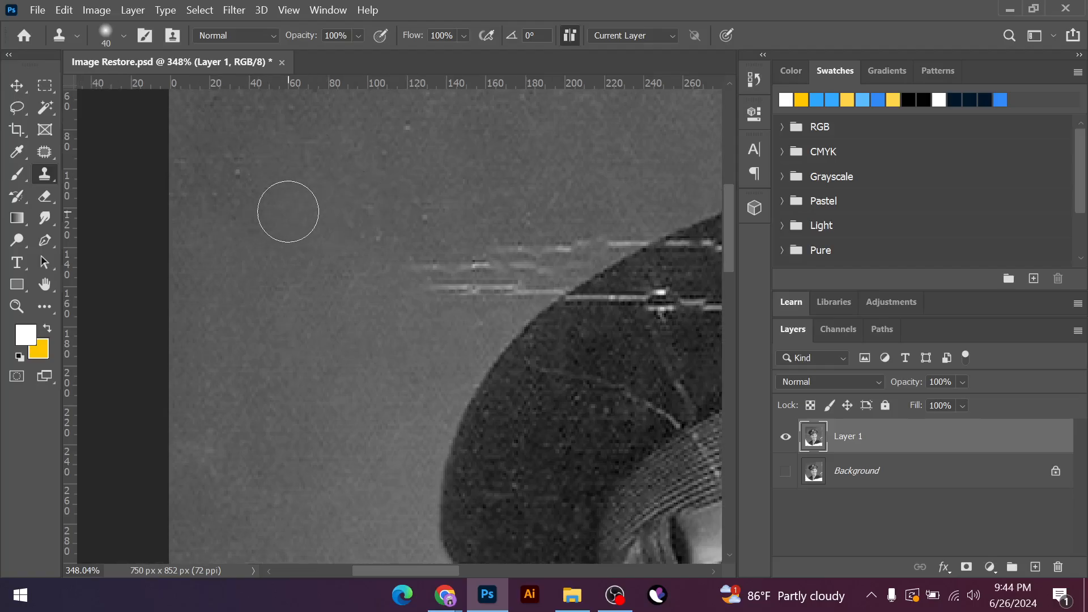
scroll(211, 277, "down", 2)
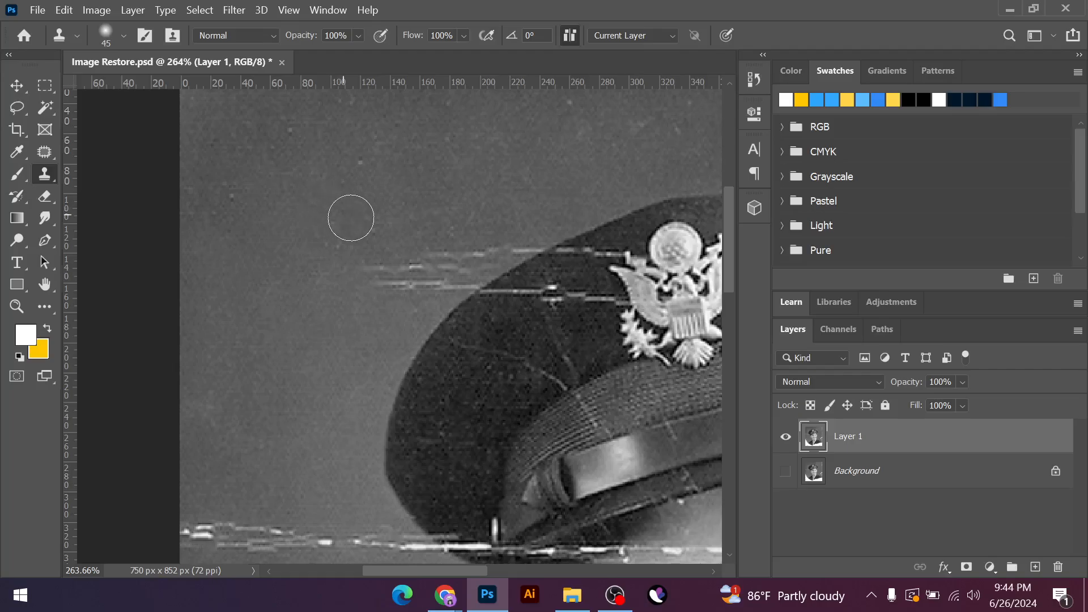
key("bracketright")
key("bracketright")
mouse_move(384, 255)
left_mouse_down()
mouse_move(425, 271)
mouse_move(508, 228)
left_mouse_up()
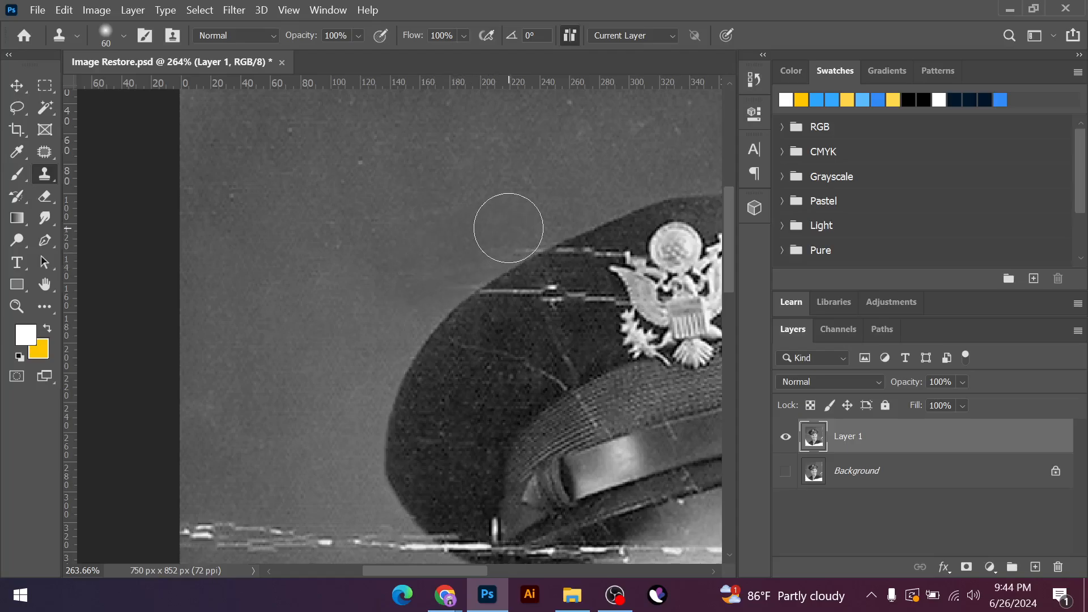
Reduce the clone brush size to 15 and remove the background crack remnants right along the cap's upper left outline
scroll(529, 301, "up", 3)
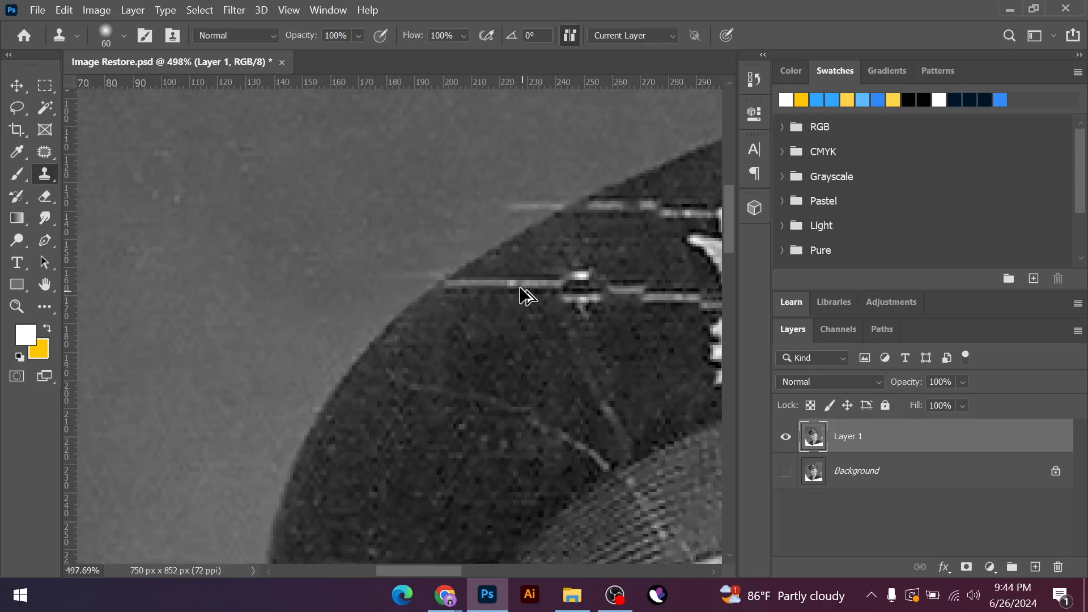
key("bracketleft")
key("bracketleft")
key("bracketleft")
key("bracketleft")
key("bracketleft")
key("bracketleft")
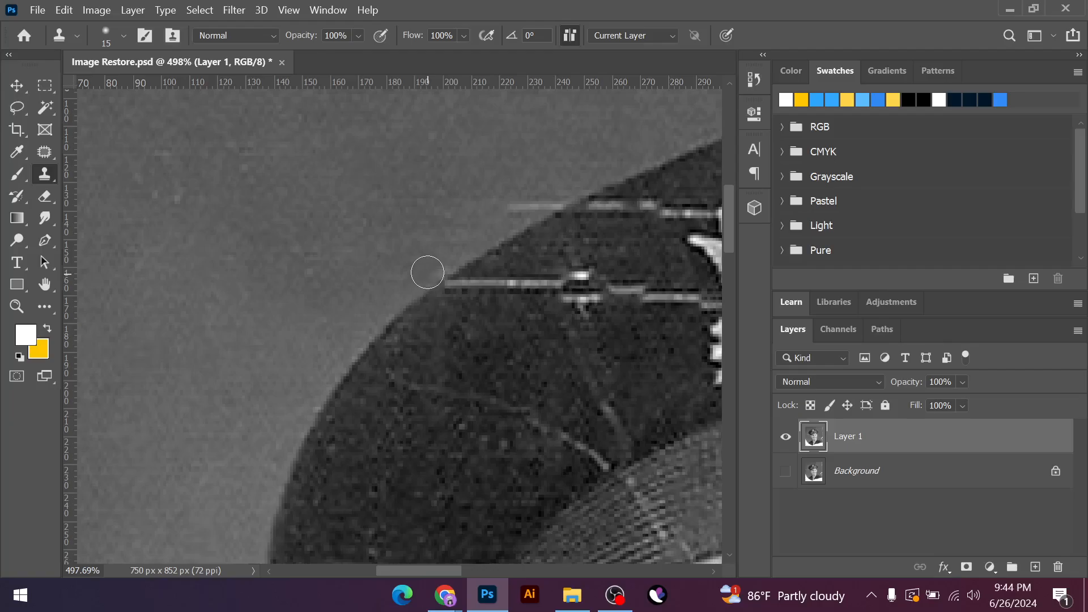
left_click_drag(564, 207, 510, 208)
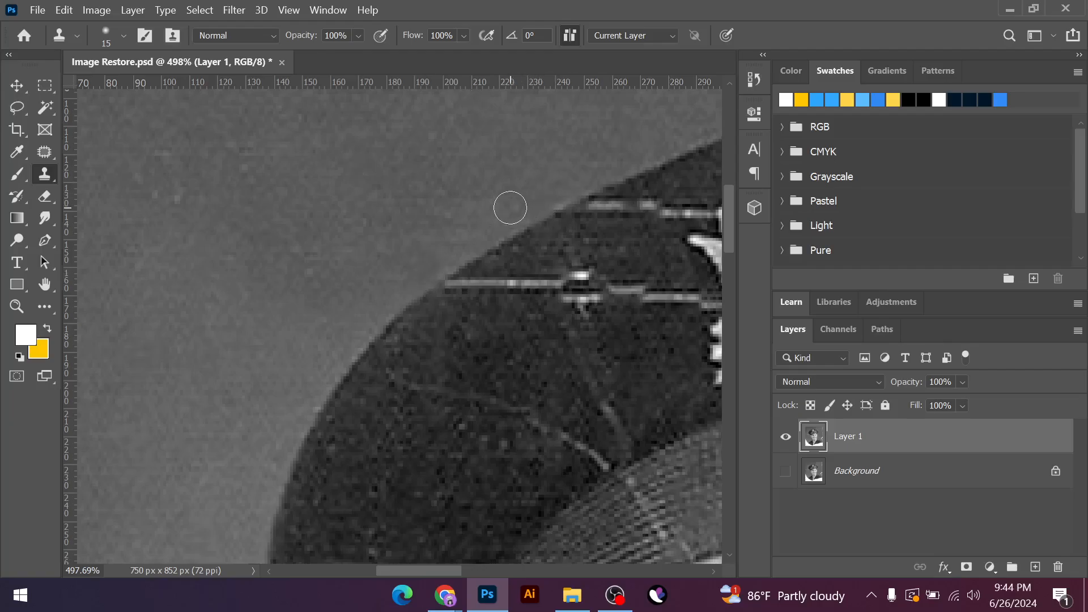
Sample clean cap fabric and clone it over the lower crack and the faint scratch on the left part of the crown
scroll(527, 340, "up", 1)
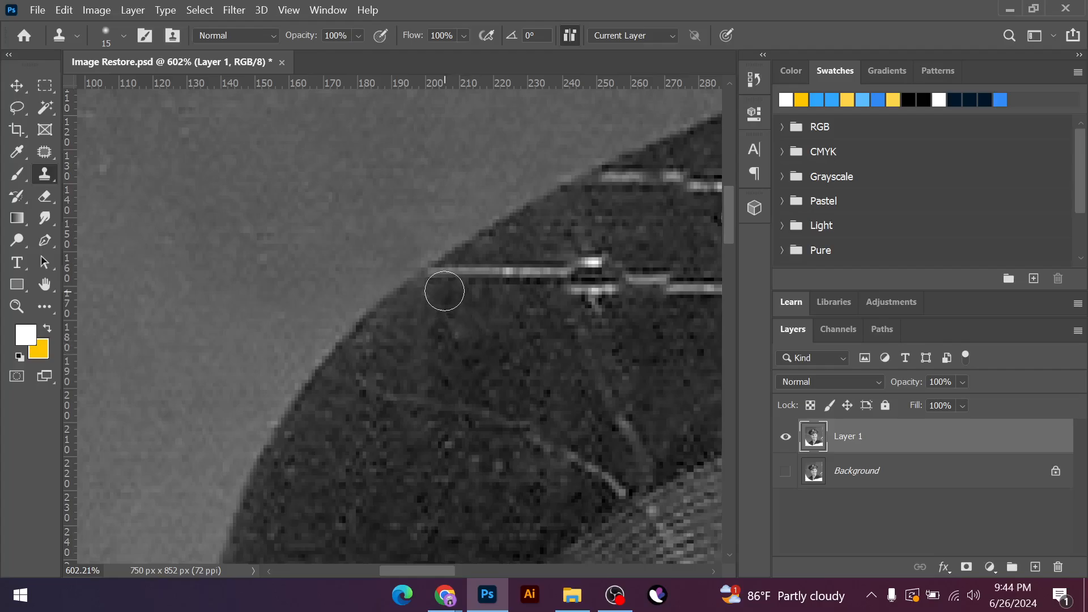
left_click(403, 328, "alt")
mouse_move(437, 285)
left_mouse_down()
mouse_move(584, 273)
mouse_move(561, 333)
mouse_move(571, 315)
mouse_move(604, 394)
mouse_move(572, 374)
mouse_move(385, 407)
mouse_move(438, 349)
mouse_move(366, 382)
mouse_move(492, 415)
mouse_move(539, 433)
left_mouse_up()
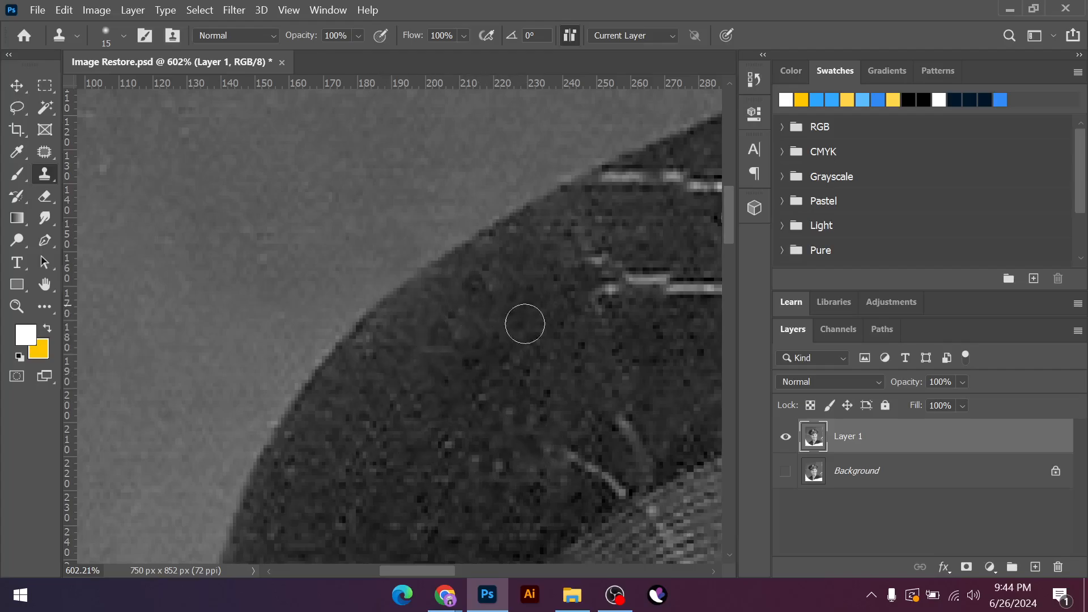
Clone dark cap fabric over the two diagonal scratches on the crown just above the woven band
scroll(471, 342, "down", 4)
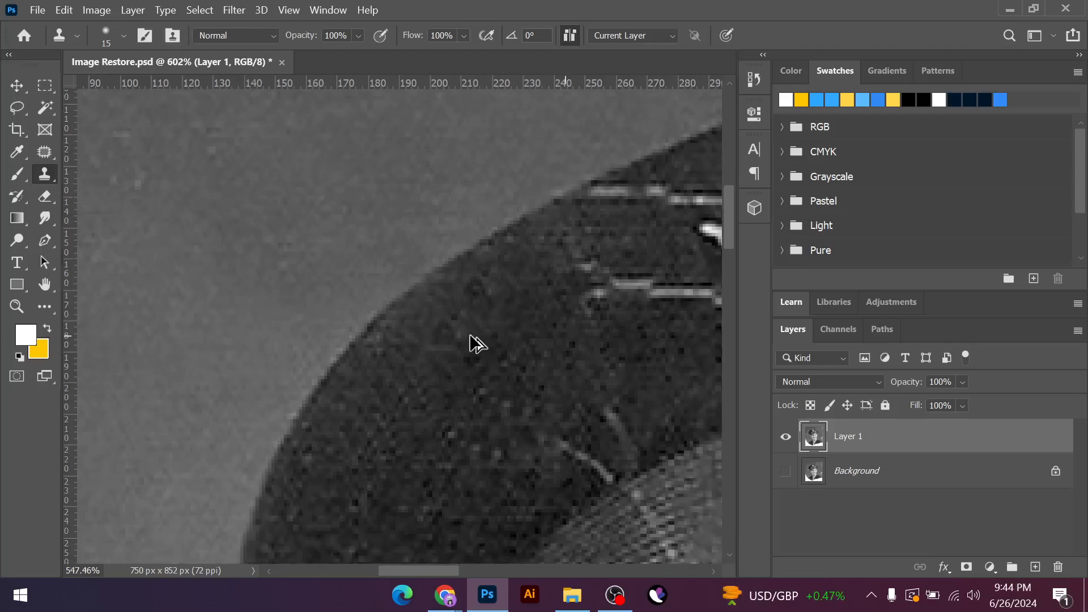
scroll(488, 352, "up", 2)
scroll(583, 442, "up", 1)
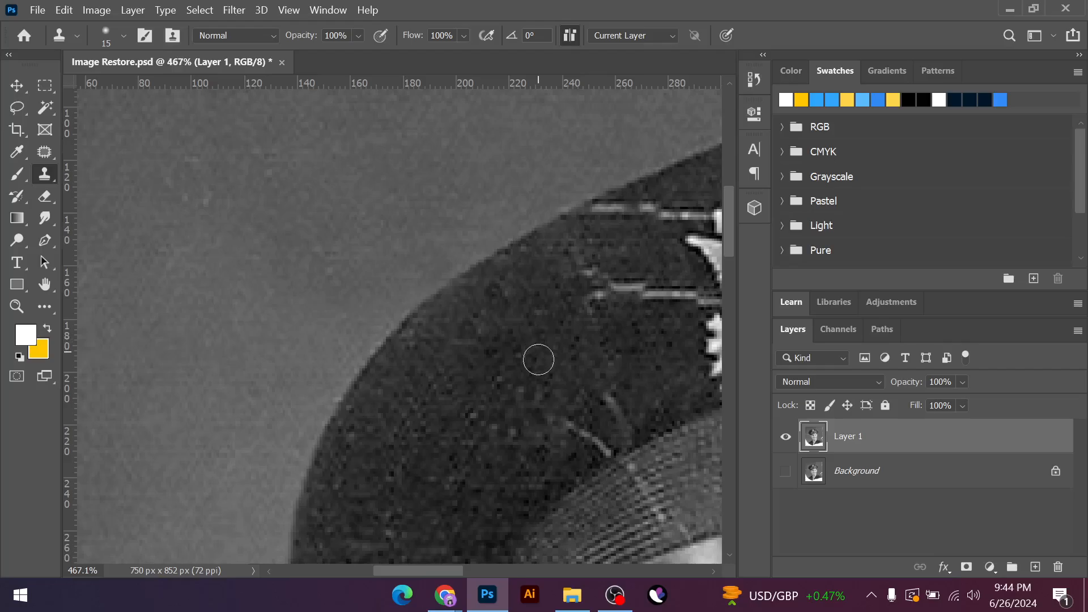
mouse_move(564, 430)
left_mouse_down()
mouse_move(600, 446)
mouse_move(620, 408)
mouse_move(622, 416)
left_mouse_up()
left_click(571, 375, "alt")
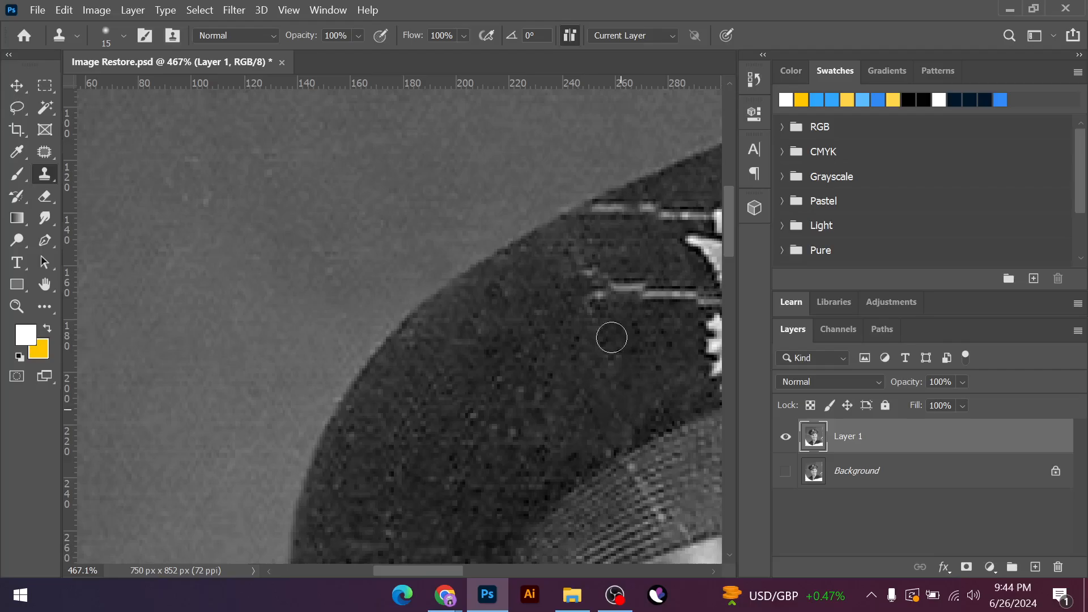
Clone sampled cap fabric over the two horizontal cracks running from the left side of the crown to the eagle badge
left_click(574, 320, "alt")
left_click_drag(593, 294, 679, 299)
scroll(459, 312, "down", 4)
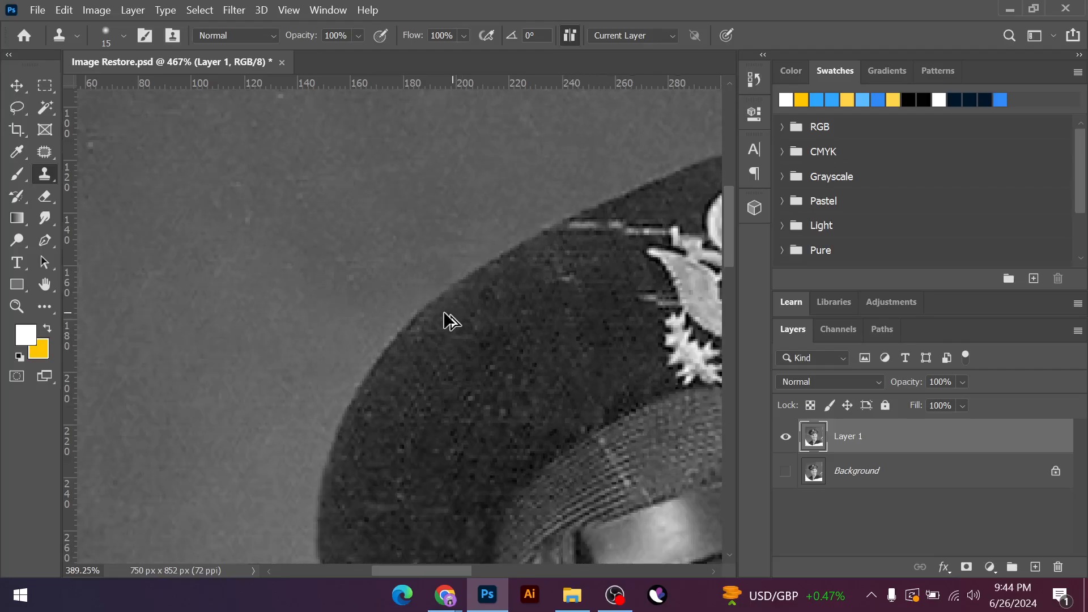
scroll(610, 251, "up", 4)
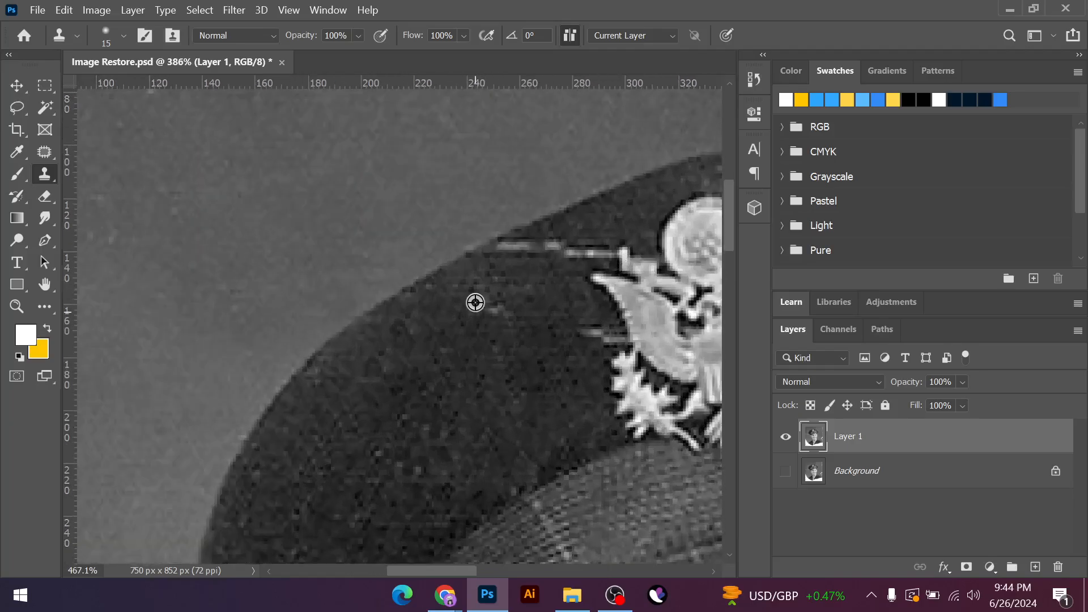
mouse_move(503, 264)
left_mouse_down()
mouse_move(498, 250)
mouse_move(588, 251)
left_mouse_up()
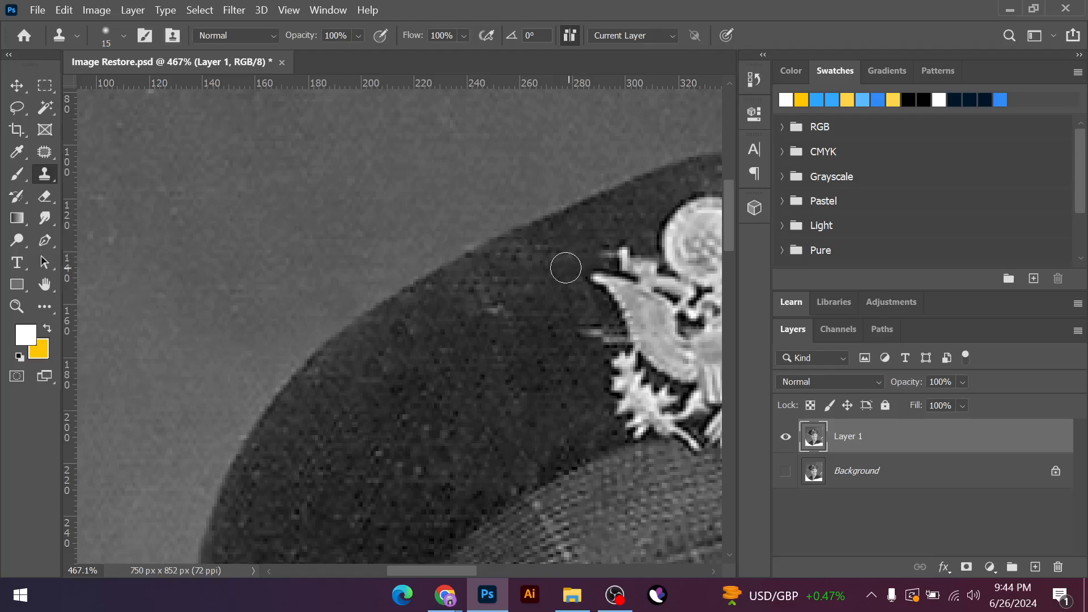
left_click(596, 252)
Clone cap fabric over the remaining light specks and crack ends beside the eagle badge's left wing
scroll(372, 354, "down", 3)
scroll(562, 365, "up", 3)
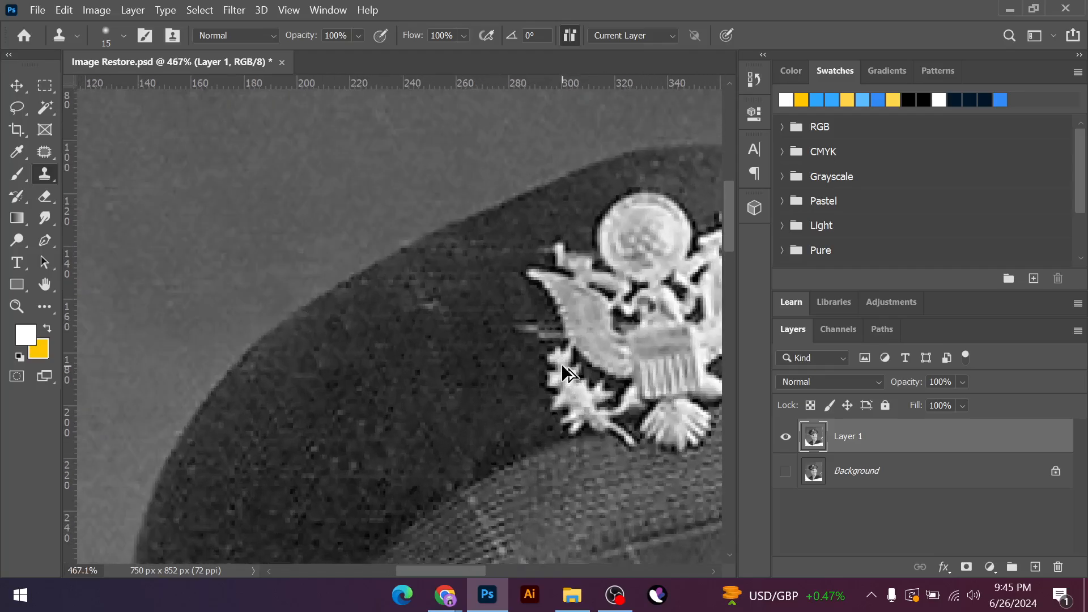
scroll(562, 371, "up", 1)
mouse_move(416, 304)
left_mouse_down()
mouse_move(396, 292)
mouse_move(474, 333)
mouse_move(539, 311)
mouse_move(532, 318)
left_mouse_up()
scroll(371, 357, "down", 4)
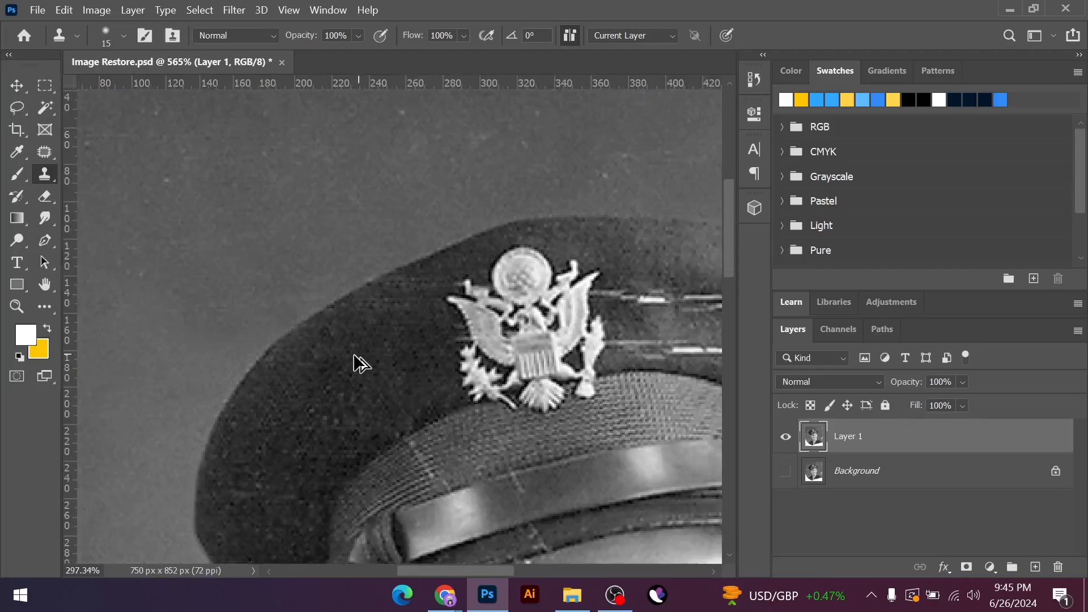
scroll(454, 374, "up", 2)
scroll(448, 373, "up", 5)
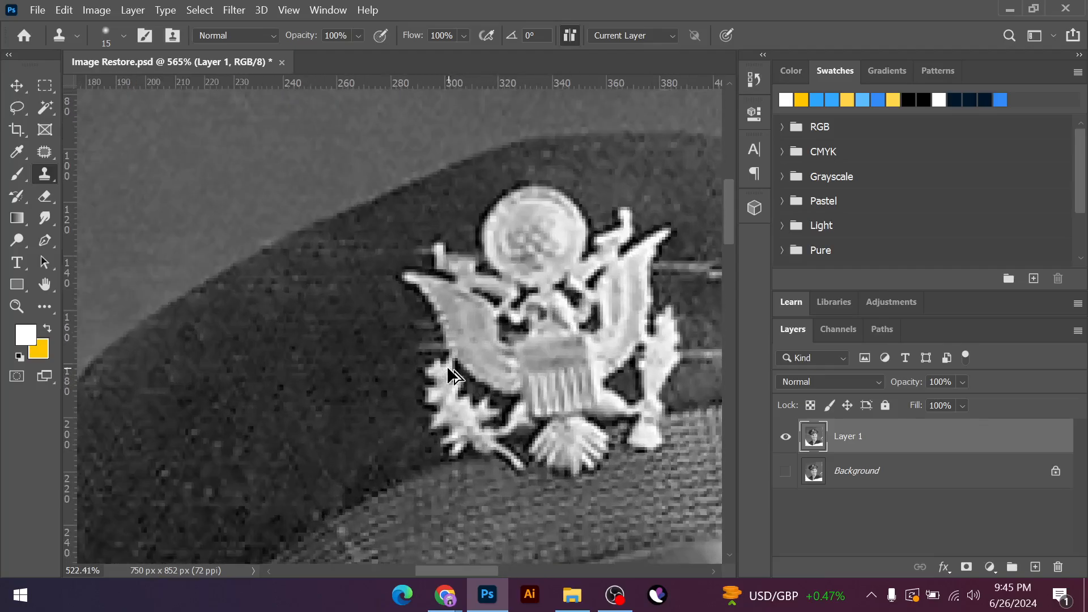
scroll(389, 326, "down", 2)
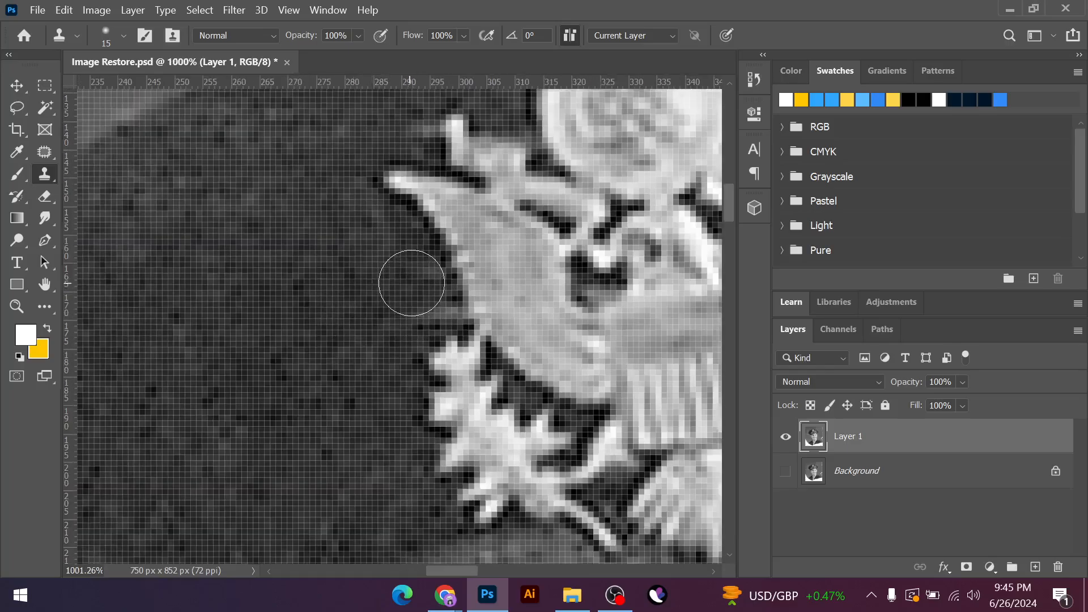
Clone cap fabric over the upper horizontal crack starting at the eagle badge's right wing
scroll(309, 355, "down", 4)
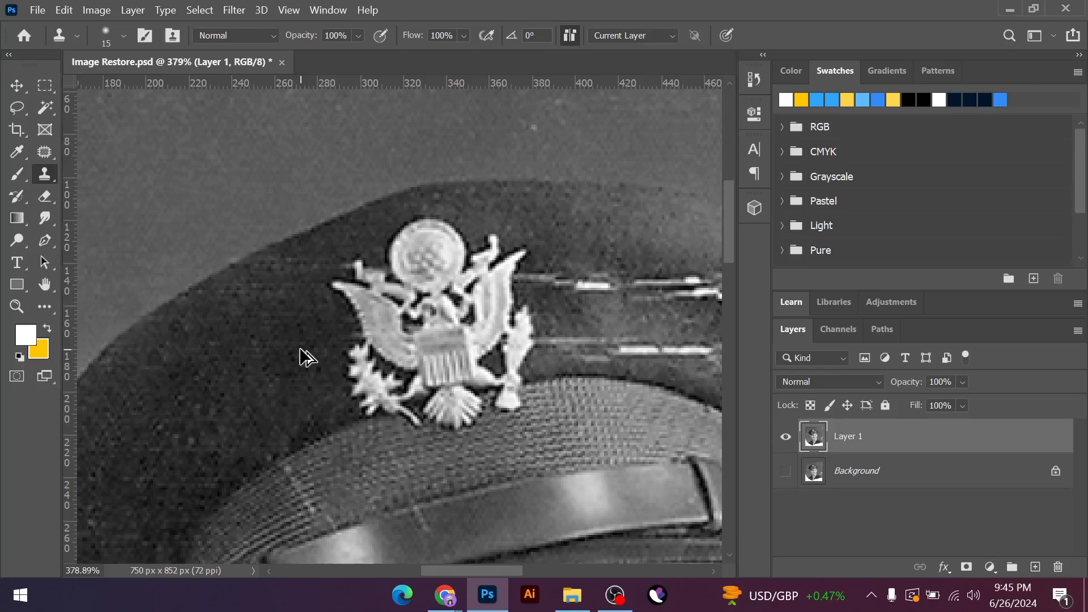
scroll(313, 396, "down", 2)
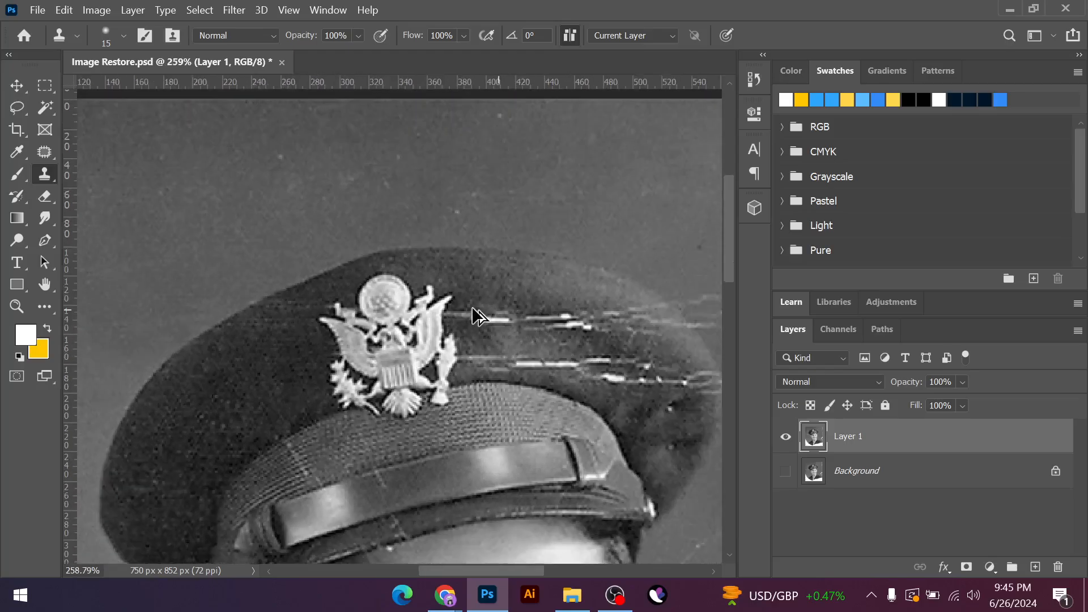
scroll(478, 315, "up", 7)
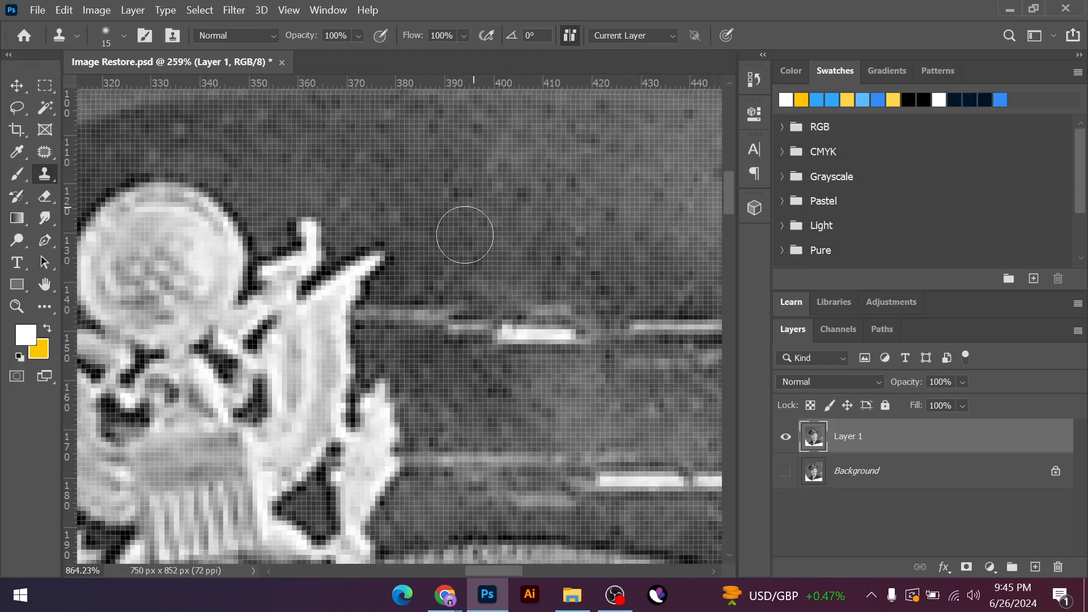
left_click_drag(418, 321, 670, 329)
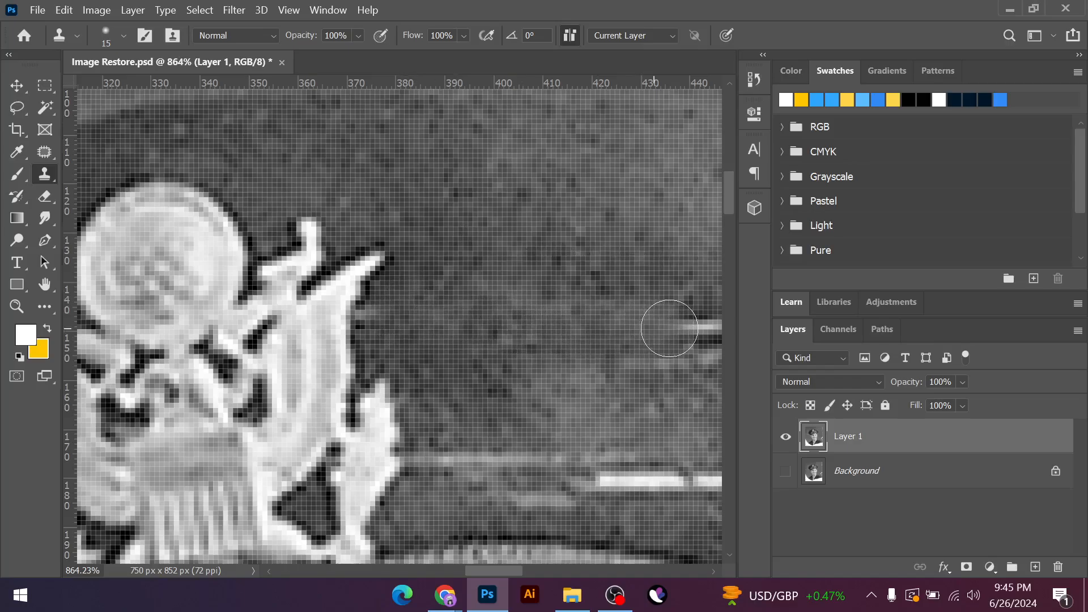
Clone out the continuation of the upper crack right of the badge and the lower crack just above the woven band
scroll(468, 315, "down", 4)
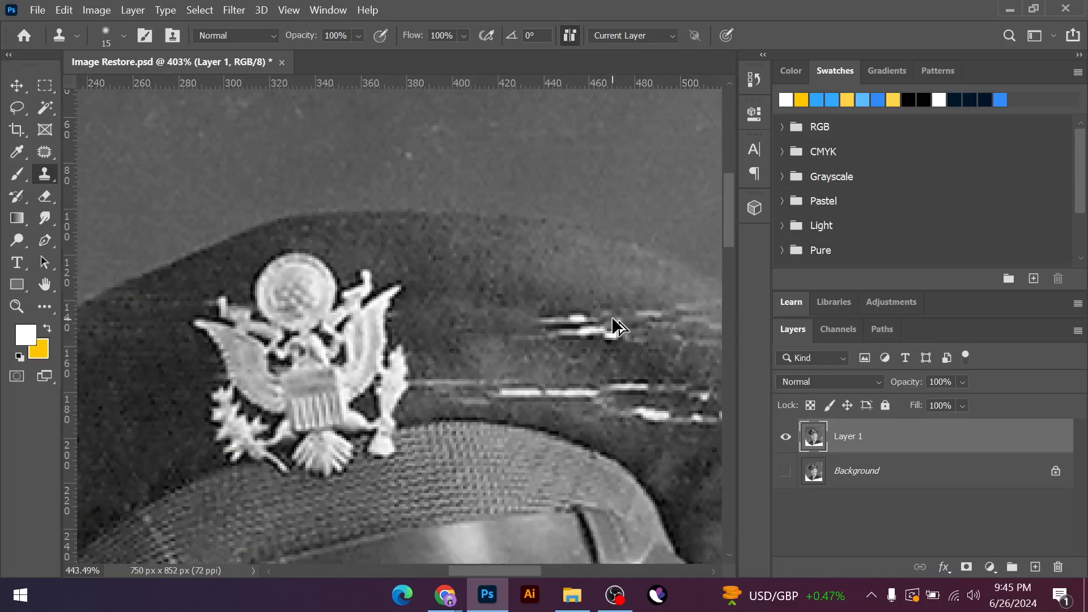
scroll(616, 325, "up", 3)
mouse_move(460, 316)
left_mouse_down()
mouse_move(485, 331)
mouse_move(584, 324)
left_mouse_up()
mouse_move(418, 335)
left_mouse_down()
mouse_move(623, 343)
mouse_move(610, 305)
mouse_move(682, 317)
mouse_move(639, 374)
left_mouse_up()
scroll(493, 318, "down", 1)
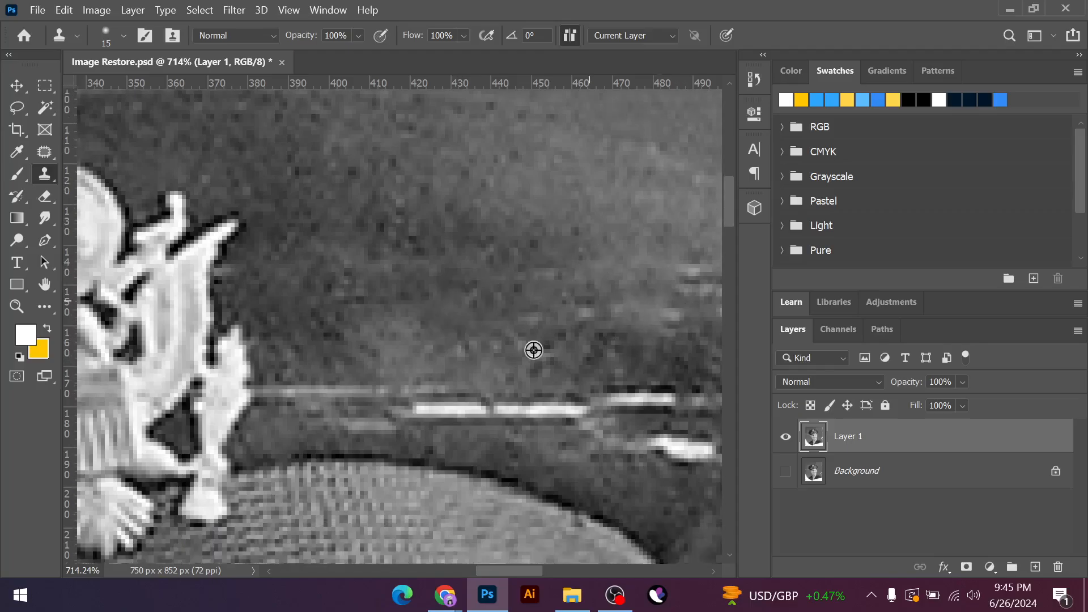
mouse_move(371, 394)
left_mouse_down()
mouse_move(287, 381)
mouse_move(410, 400)
mouse_move(444, 365)
mouse_move(400, 396)
mouse_move(539, 396)
mouse_move(369, 406)
left_mouse_up()
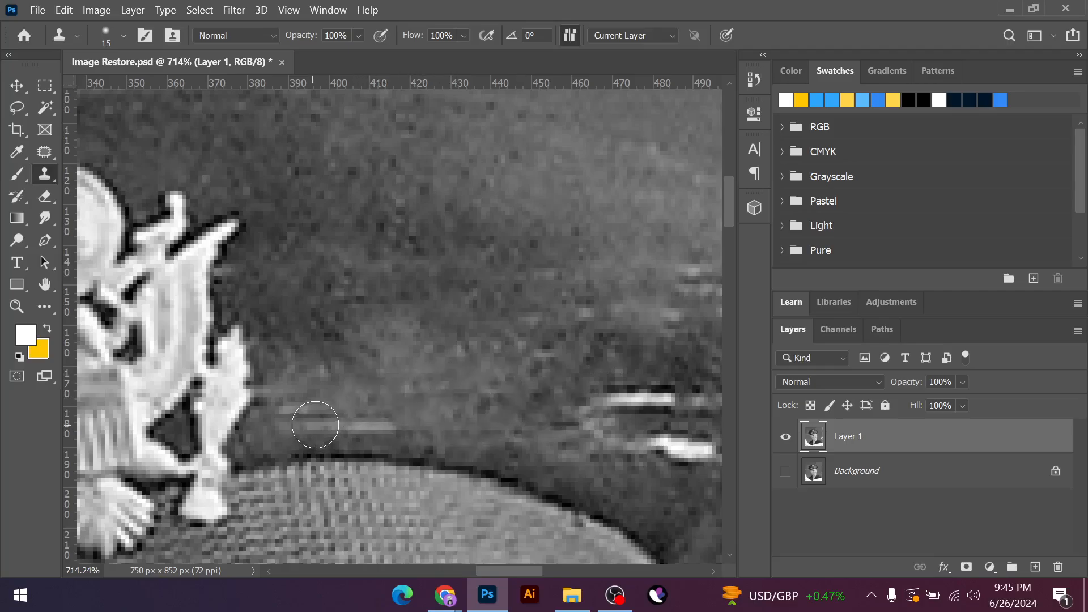
Clone cap fabric over the two bright white cracks on the crown right of the eagle badge
scroll(447, 378, "down", 5)
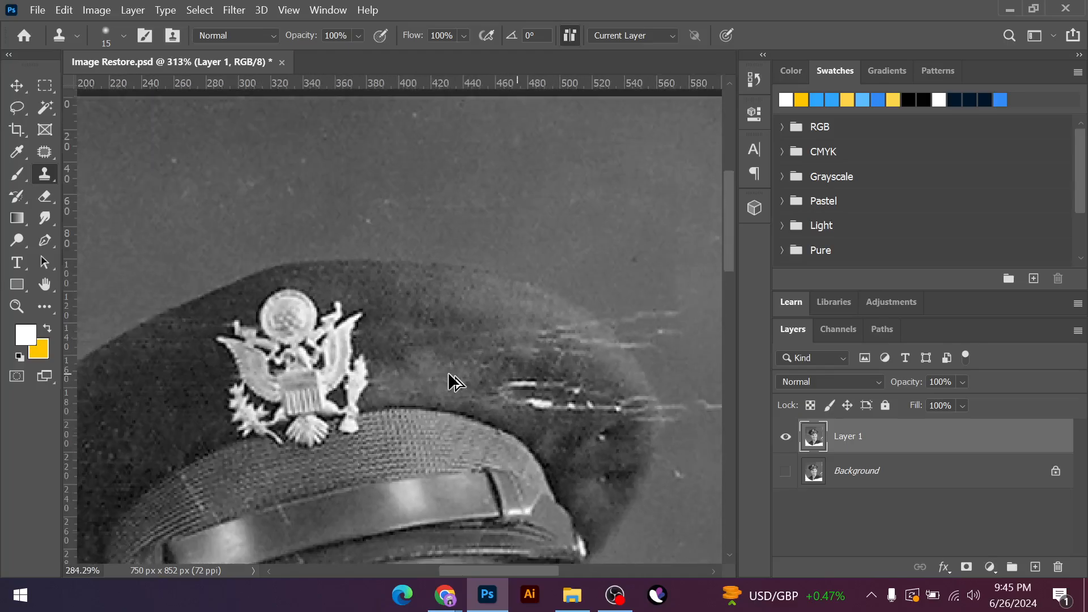
scroll(568, 438, "up", 4)
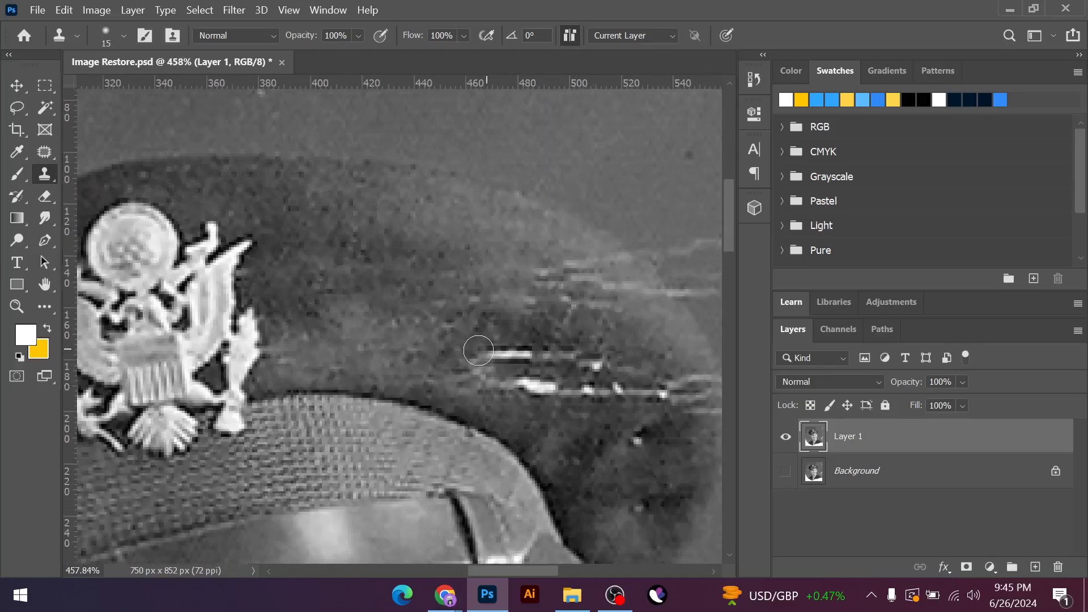
left_click_drag(478, 351, 561, 360)
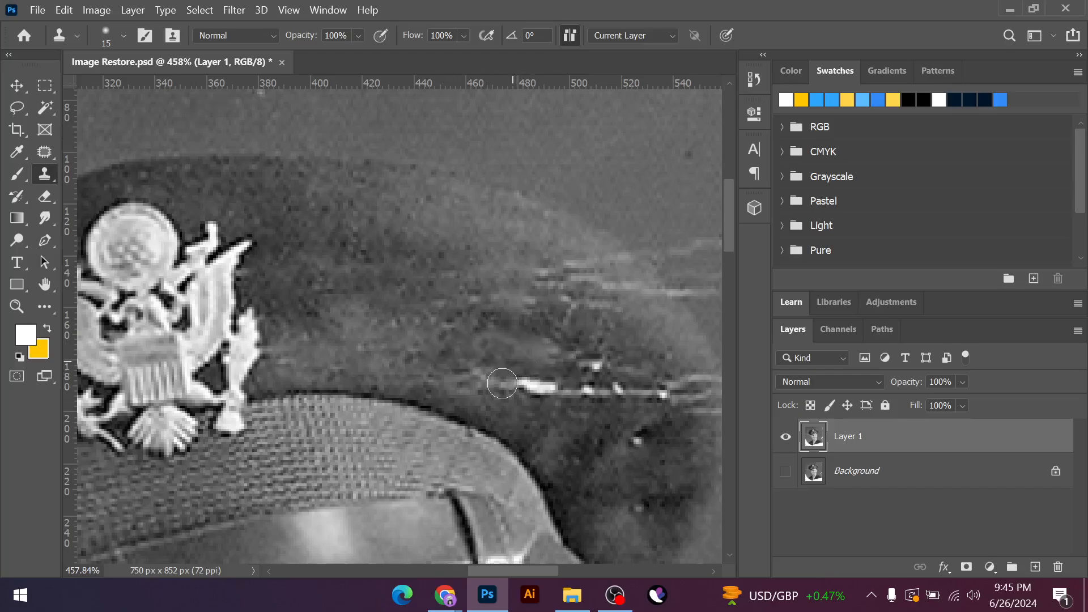
mouse_move(503, 383)
left_mouse_down()
mouse_move(611, 393)
mouse_move(643, 339)
mouse_move(603, 373)
left_mouse_up()
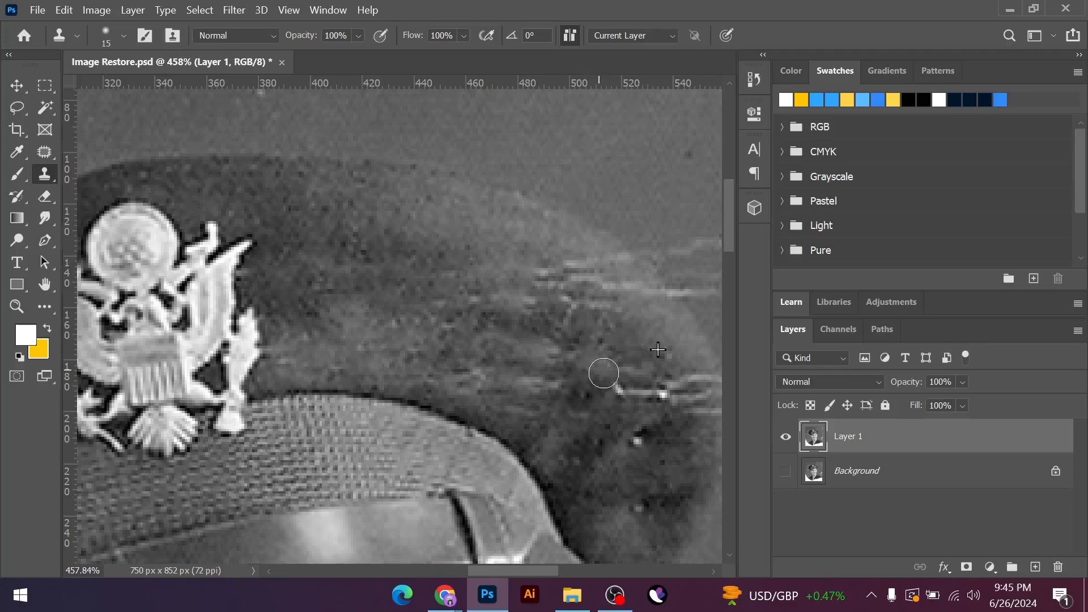
Clone cap fabric over the faint upper cracks, the lower crack's remainder and the white specks near the crown's right side
left_click_drag(590, 272, 635, 299)
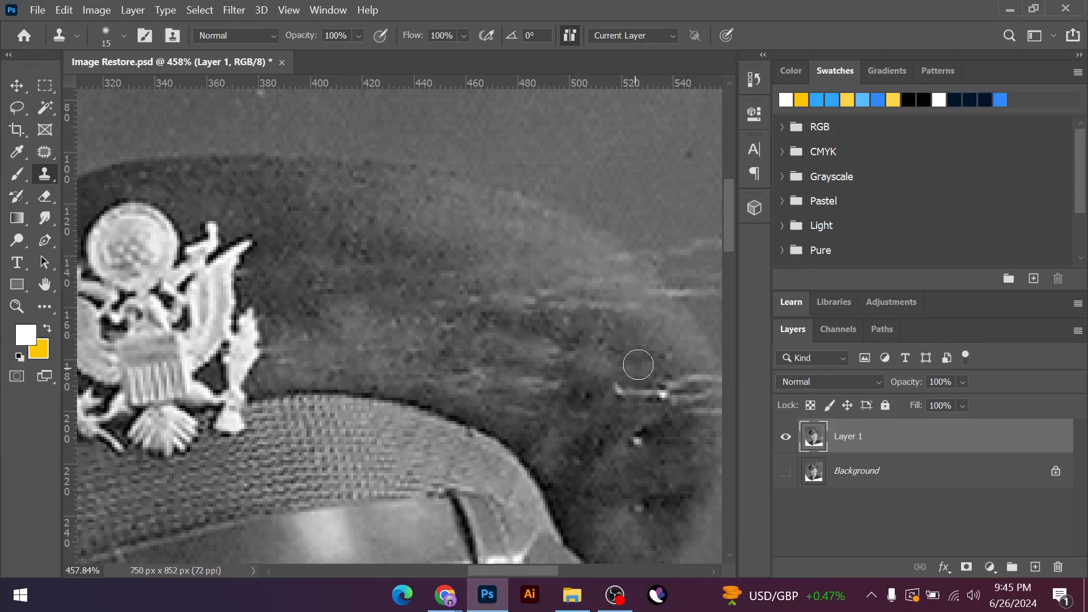
left_click_drag(609, 393, 653, 396)
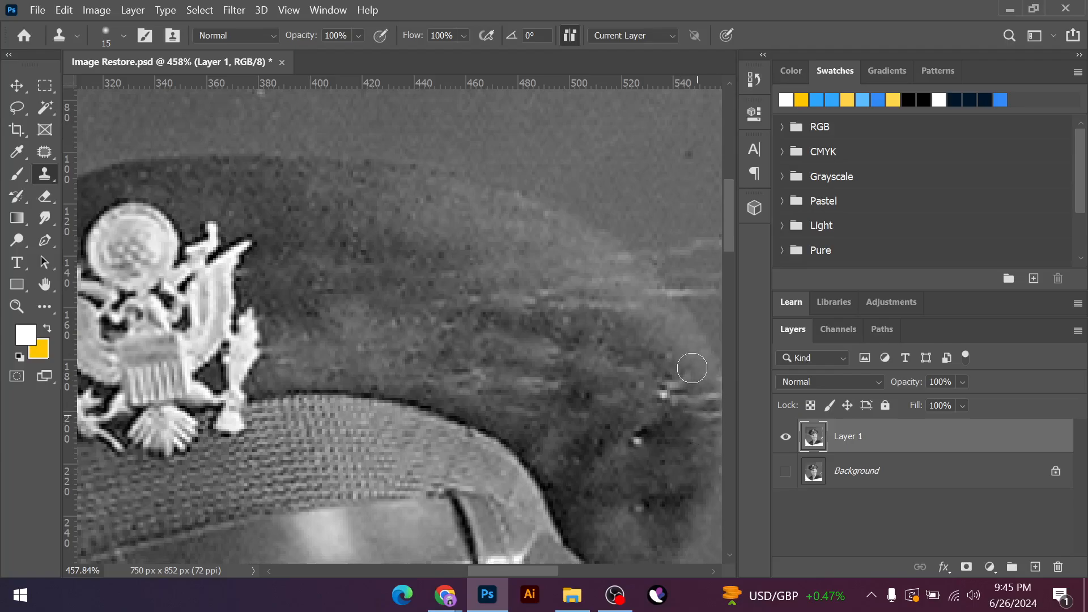
scroll(636, 431, "down", 2)
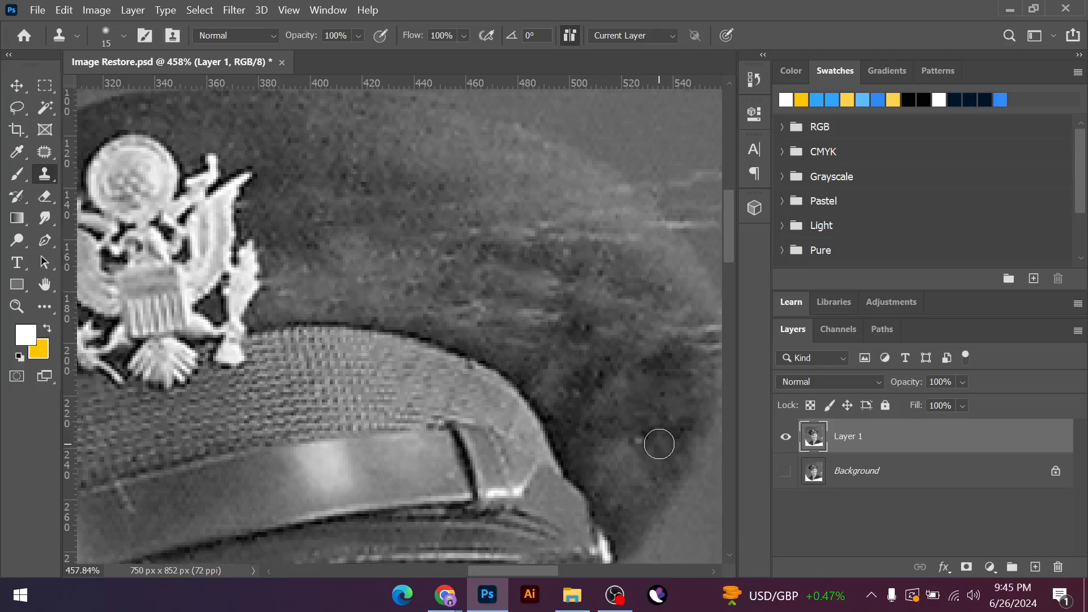
Clone over the crack ends crossing the cap's right outline to rebuild its curved edge
scroll(311, 344, "down", 5)
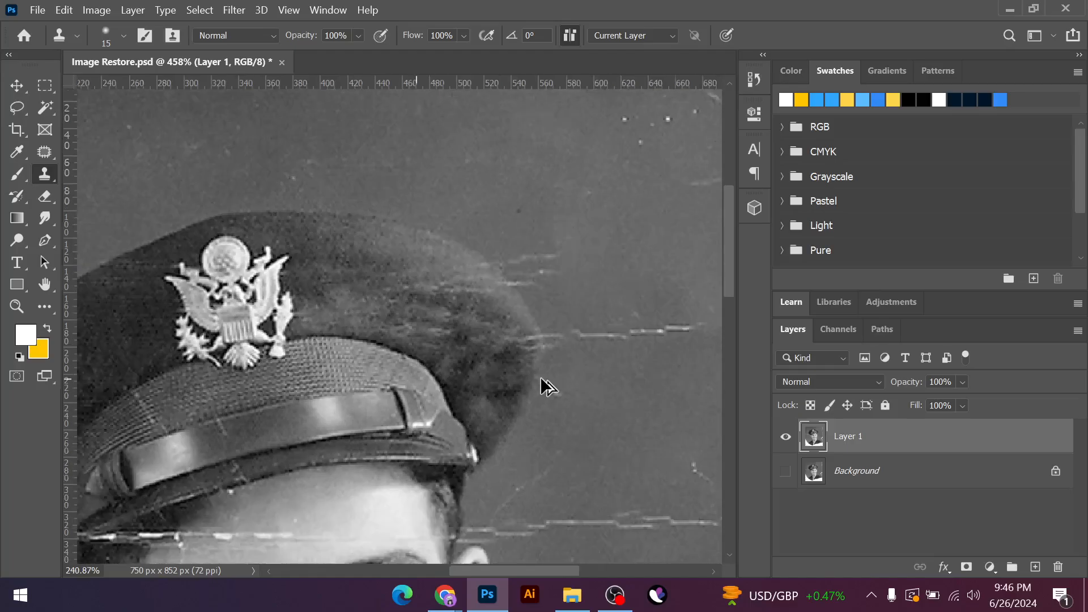
scroll(531, 356, "up", 5)
scroll(533, 358, "up", 1)
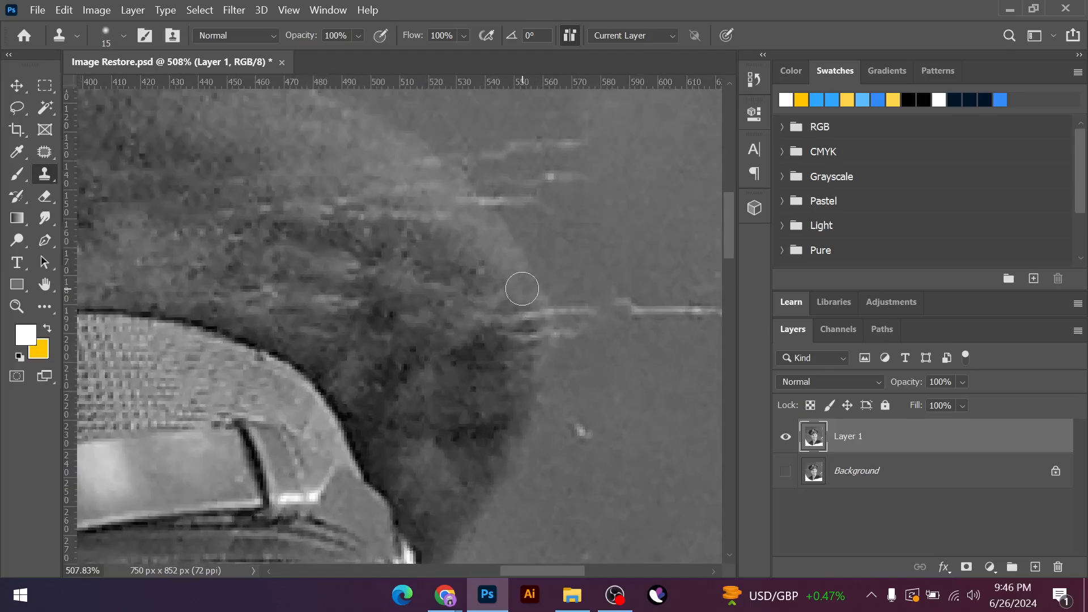
left_click_drag(535, 335, 517, 323)
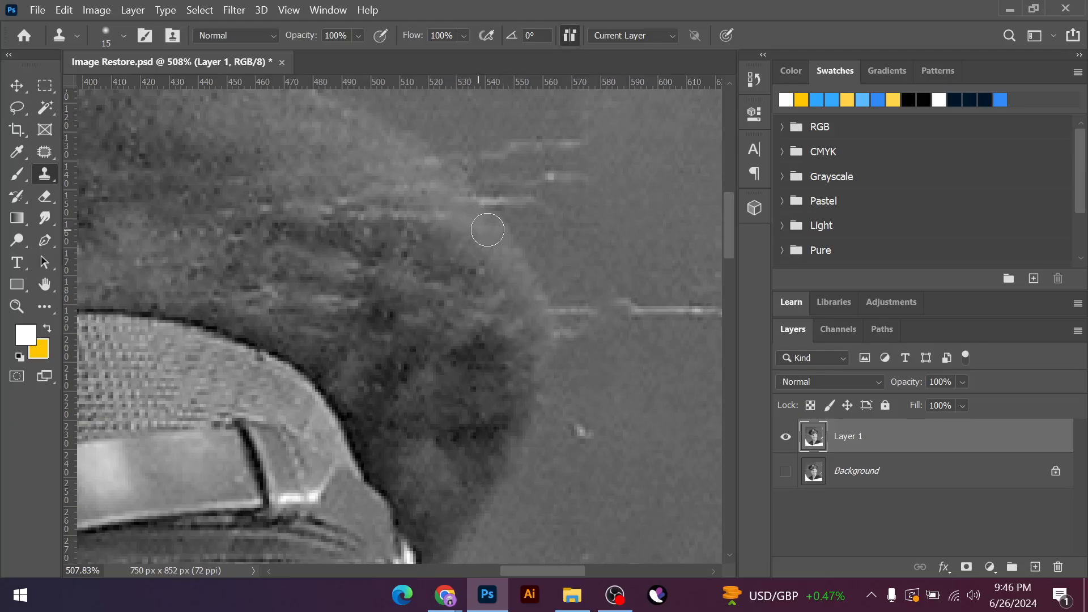
Enlarge the Clone Stamp brush to 30 px and clone background over the cracks just outside the cap's right edge
scroll(583, 309, "up", 4)
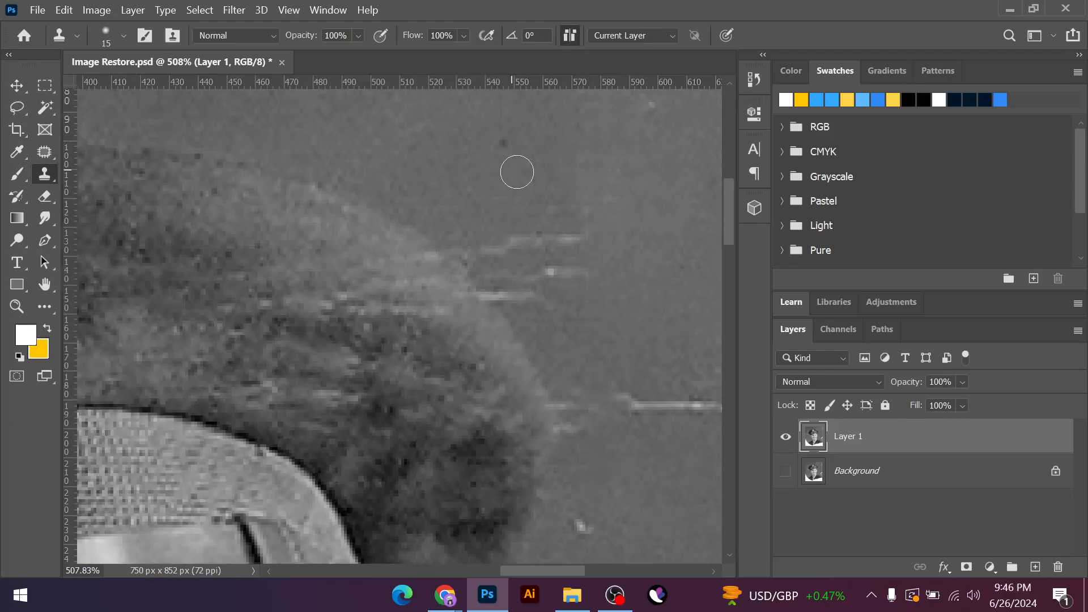
key("bracketright")
key("bracketright")
key("bracketright")
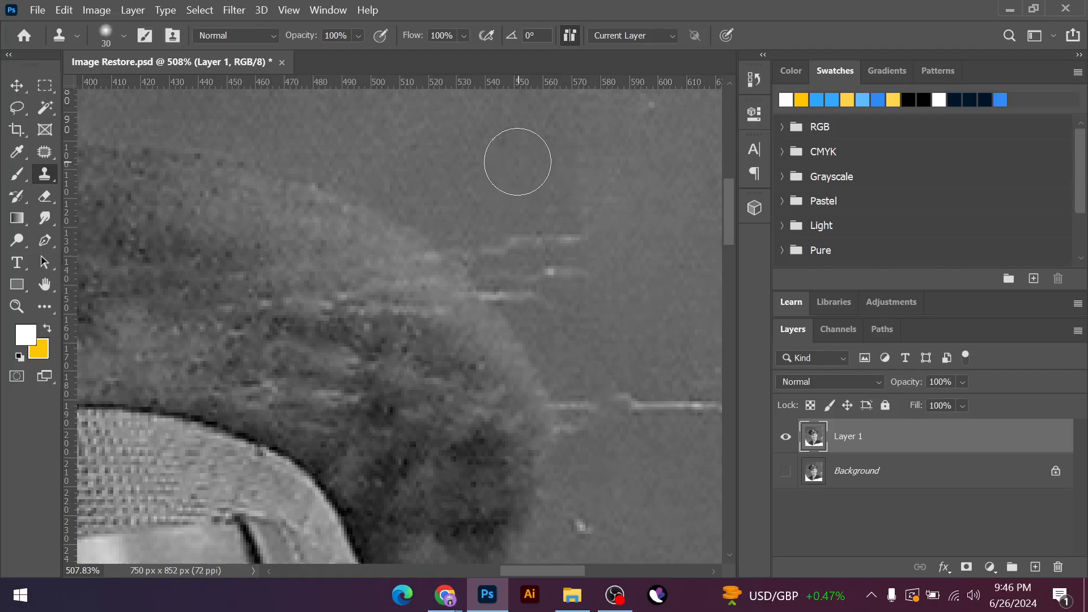
mouse_move(538, 233)
left_mouse_down()
mouse_move(515, 255)
mouse_move(529, 284)
mouse_move(553, 291)
left_mouse_up()
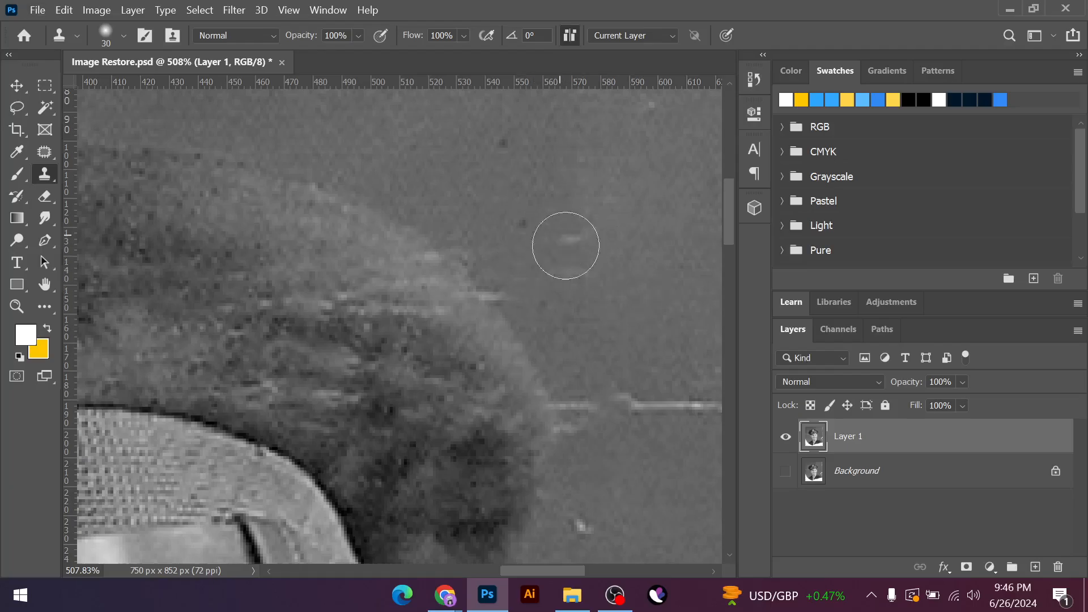
left_click(629, 354, "alt")
left_click(582, 409)
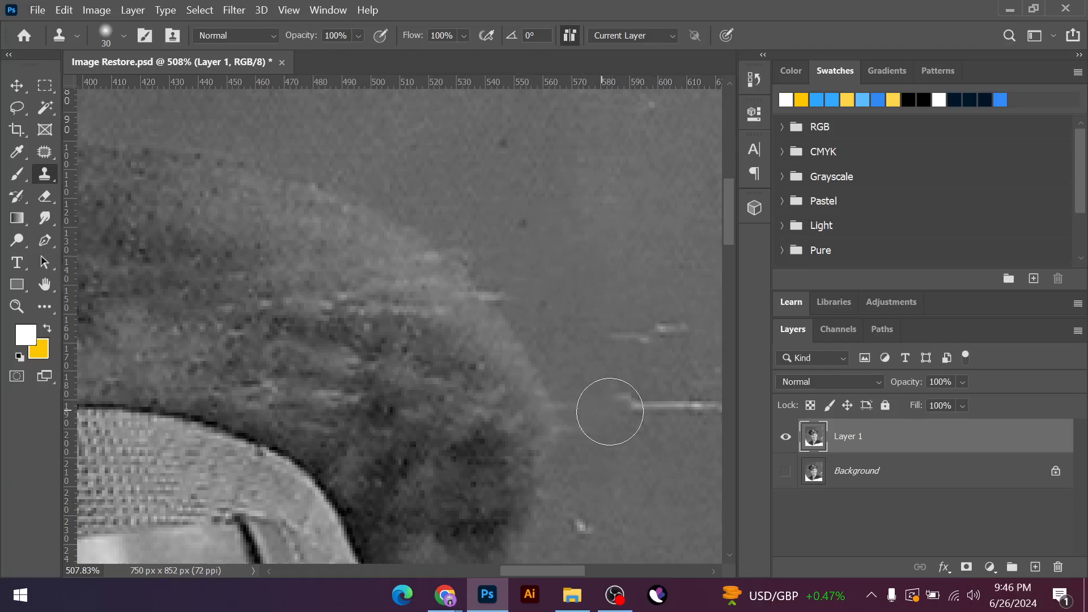
scroll(566, 349, "down", 5)
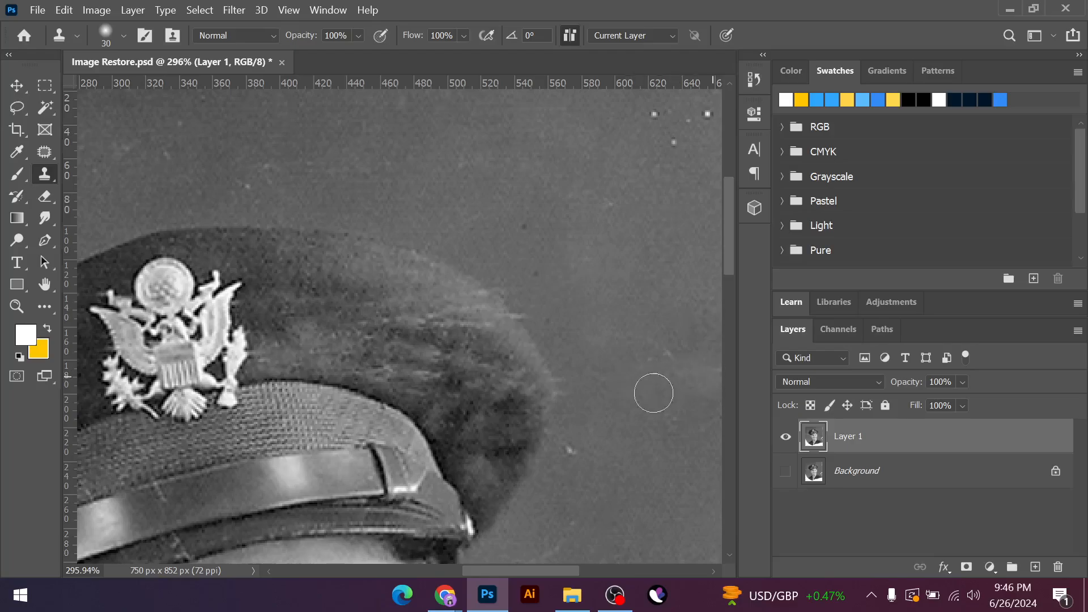
Enlarge the Clone Stamp brush to 150 px and clone background over the cracks and torn white border at the photo's upper-right corner
scroll(464, 403, "down", 4)
scroll(464, 403, "down", 1)
scroll(652, 392, "up", 2)
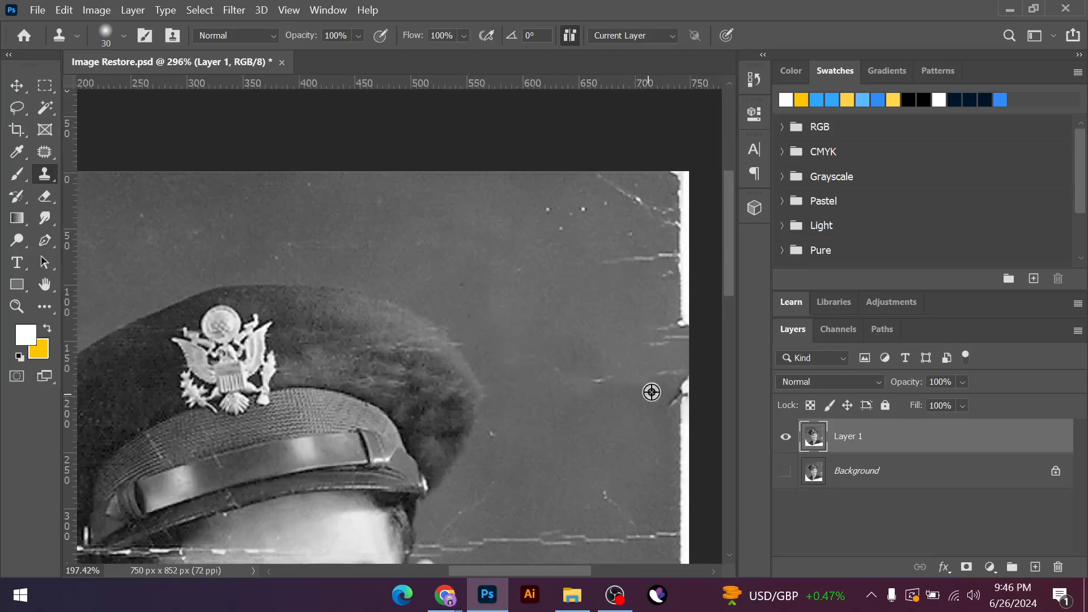
scroll(554, 295, "up", 2)
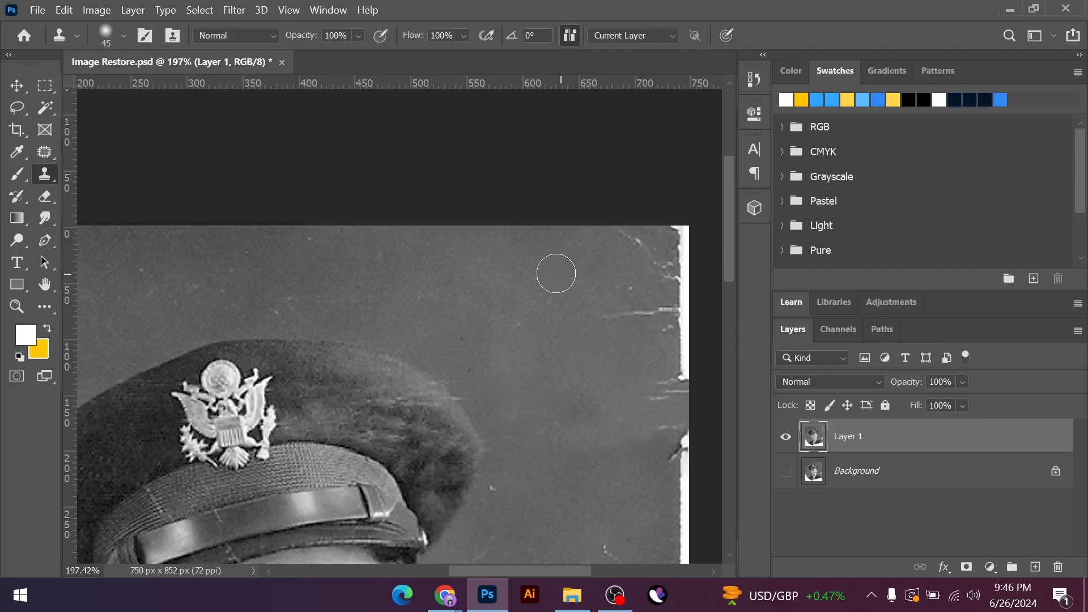
key("bracketright")
key("bracketright")
key("bracketright")
key("bracketright")
key("bracketright")
key("bracketright")
key("bracketright")
key("bracketright")
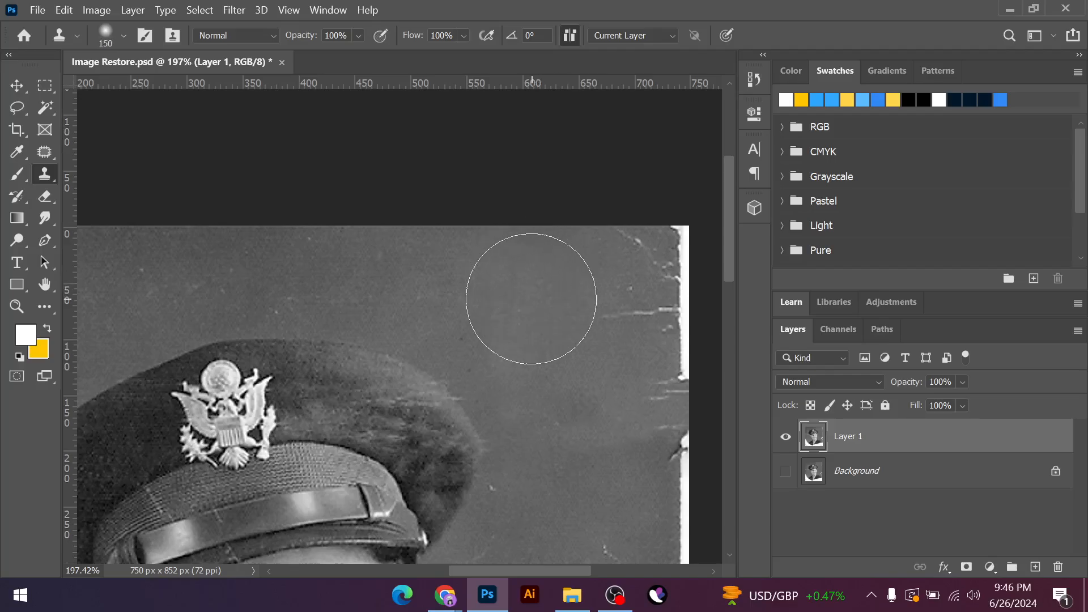
left_click(529, 299, "alt")
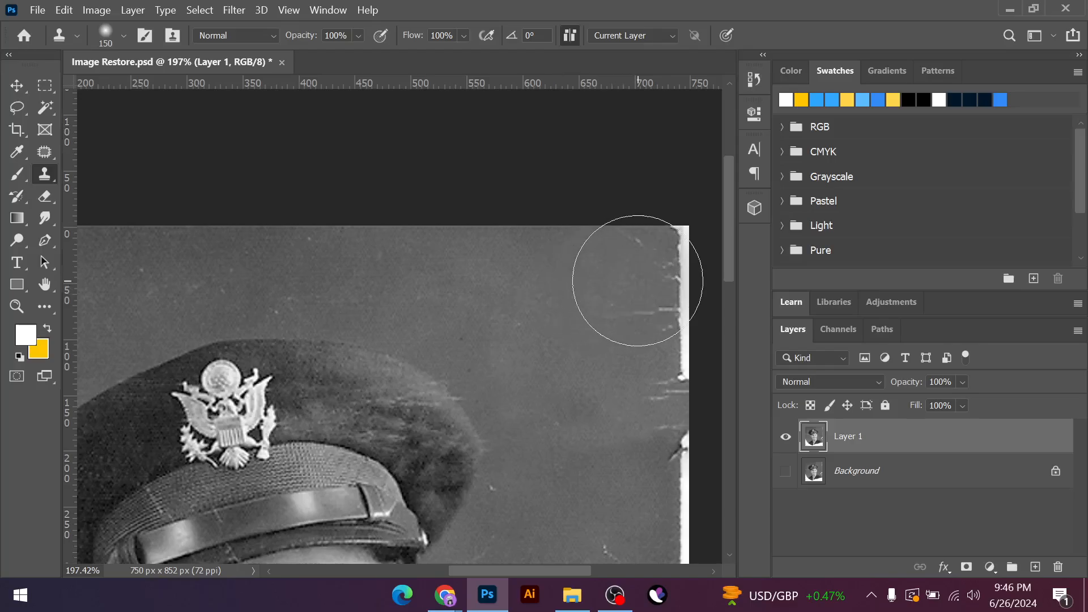
mouse_move(638, 281)
left_mouse_down()
mouse_move(661, 267)
mouse_move(651, 255)
mouse_move(660, 273)
left_mouse_up()
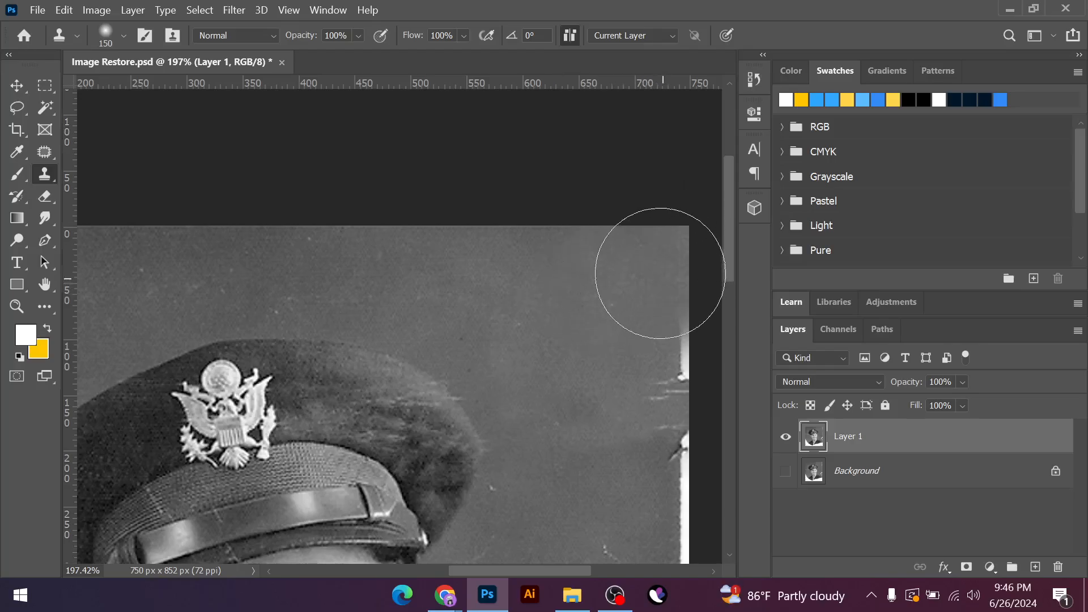
Clone sampled background over the white border and tears along the photo's right edge beside the cap, and save the document
scroll(527, 318, "down", 2)
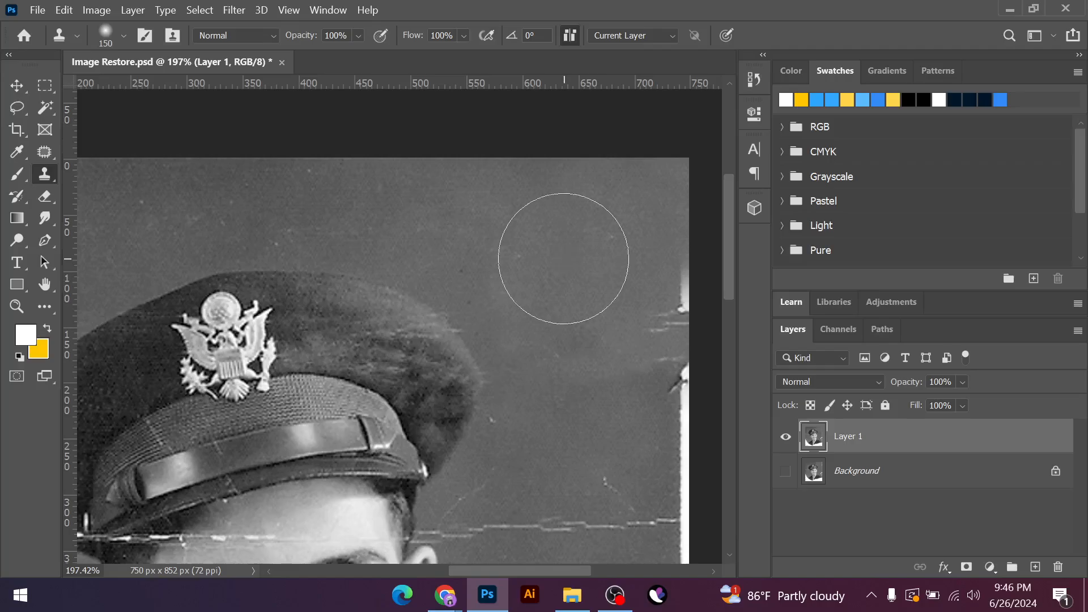
left_click(564, 259, "alt")
mouse_move(648, 312)
left_mouse_down()
mouse_move(656, 301)
mouse_move(660, 356)
left_mouse_up()
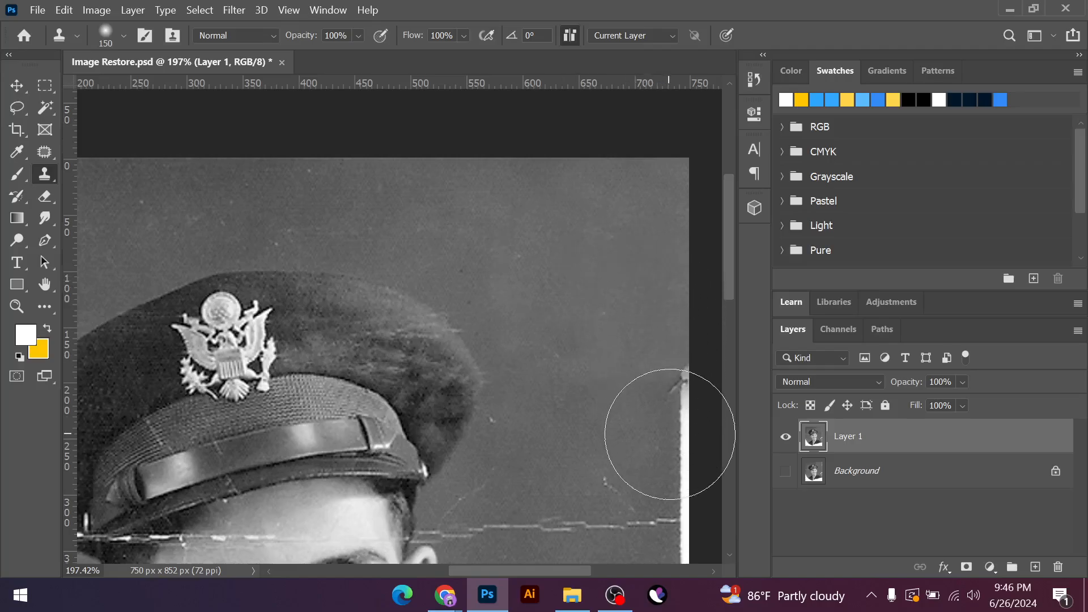
mouse_move(668, 401)
left_mouse_down()
mouse_move(663, 393)
mouse_move(661, 413)
mouse_move(677, 421)
mouse_move(661, 437)
mouse_move(648, 323)
left_mouse_up()
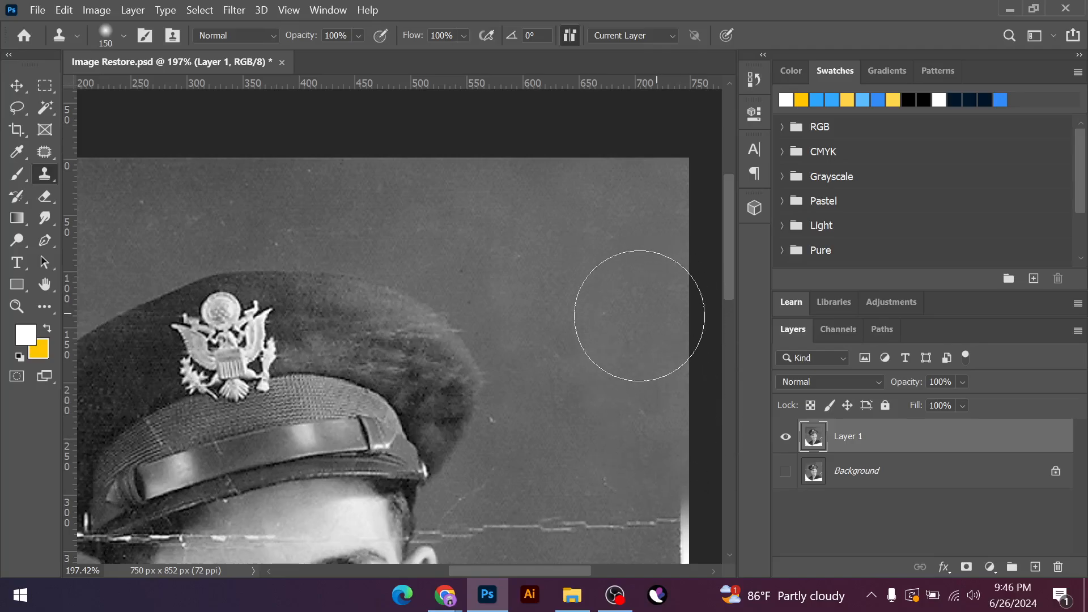
scroll(607, 310, "down", 5)
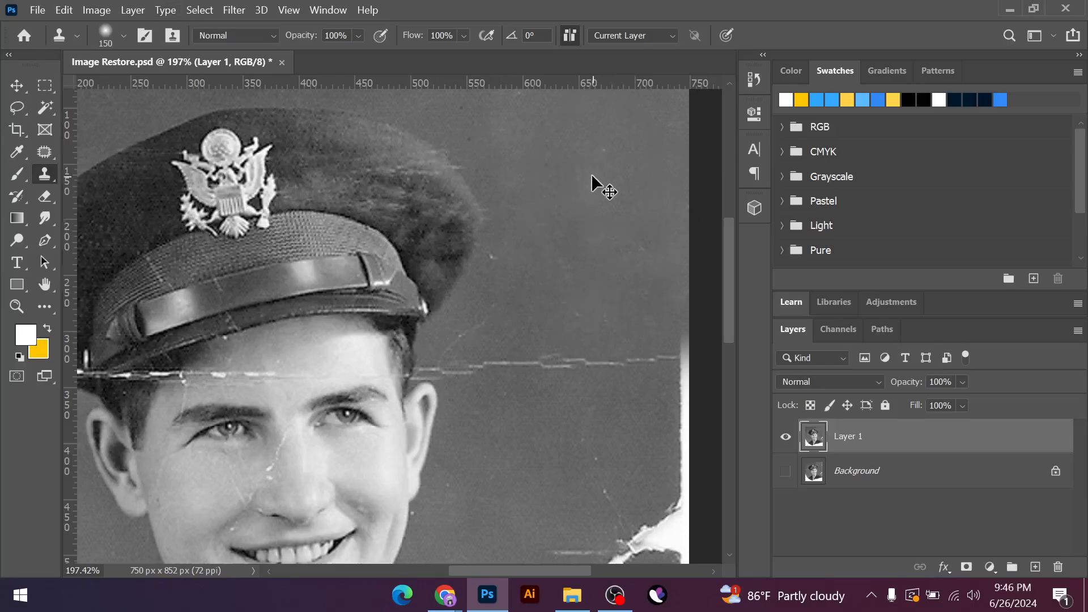
key("ctrl+s")
Clone sampled background over the remaining right border, the large torn patch above the shoulder and the outer end of the crack
left_click_drag(532, 206, 544, 277)
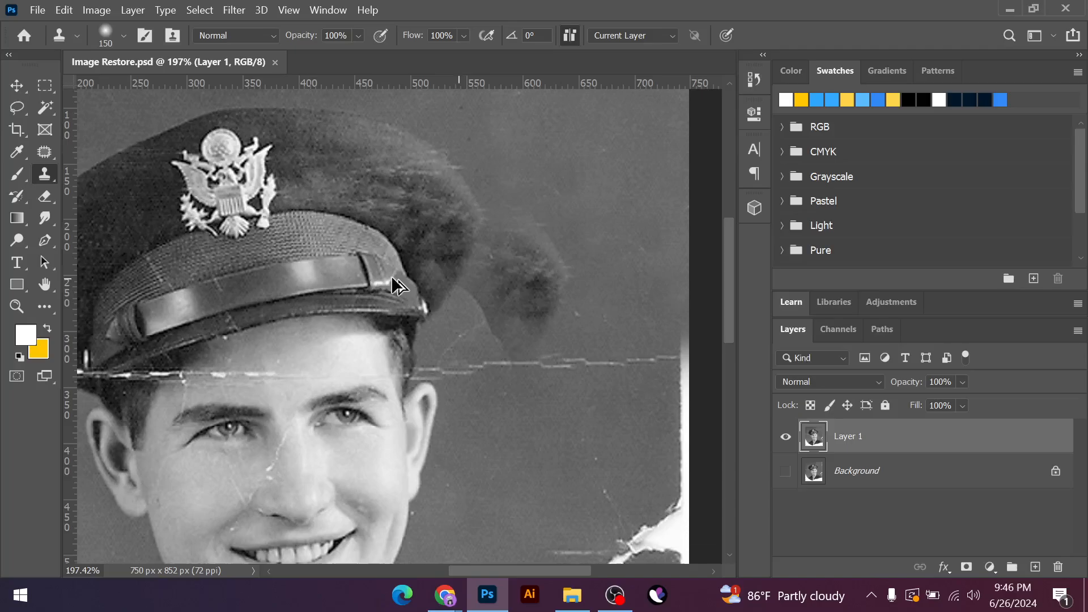
scroll(397, 283, "down", 2)
scroll(607, 292, "down", 1)
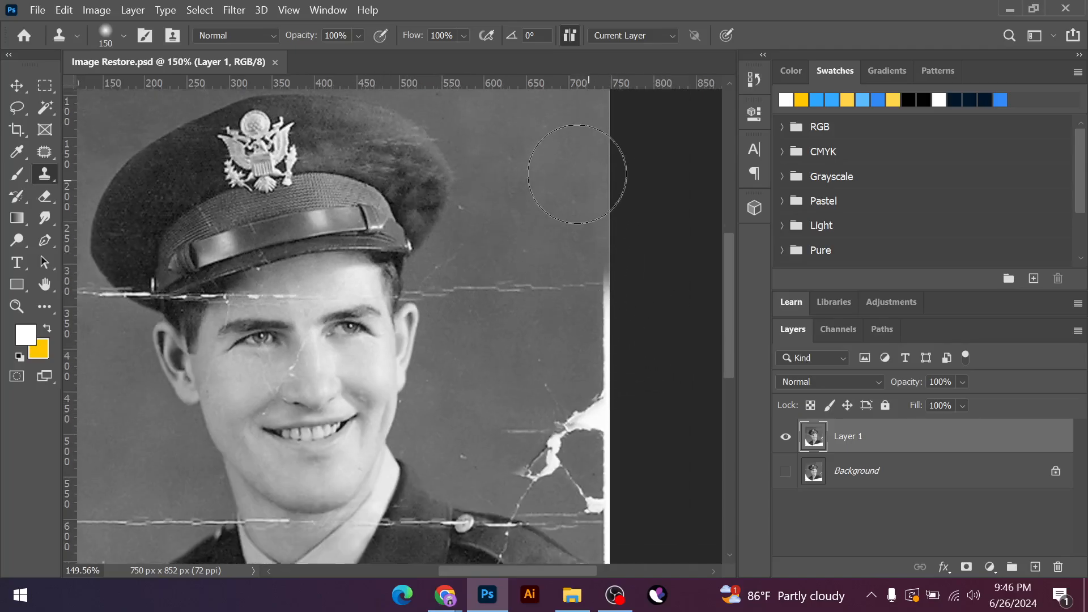
left_click(576, 173, "alt")
mouse_move(590, 269)
left_mouse_down()
mouse_move(612, 424)
mouse_move(609, 387)
mouse_move(593, 435)
mouse_move(562, 434)
mouse_move(549, 456)
mouse_move(538, 454)
mouse_move(600, 476)
mouse_move(603, 489)
mouse_move(589, 487)
mouse_move(598, 496)
mouse_move(606, 453)
mouse_move(622, 502)
mouse_move(608, 381)
mouse_move(600, 410)
mouse_move(521, 359)
left_mouse_up()
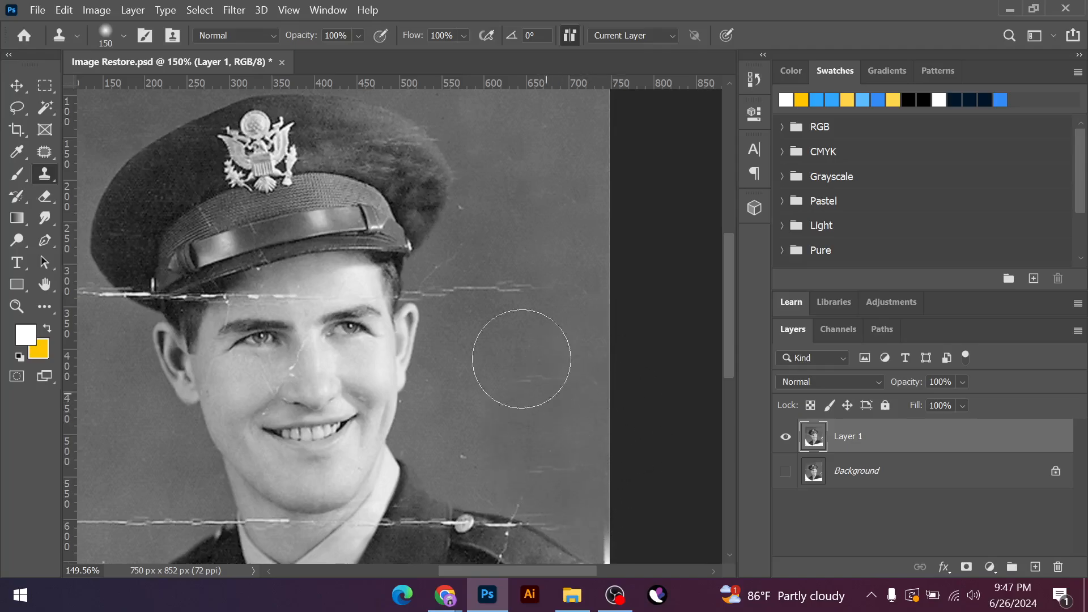
Clone background over the horizontal crack right of the head, and with a 60 px brush over its duplicated traces lower down
scroll(522, 359, "up", 3)
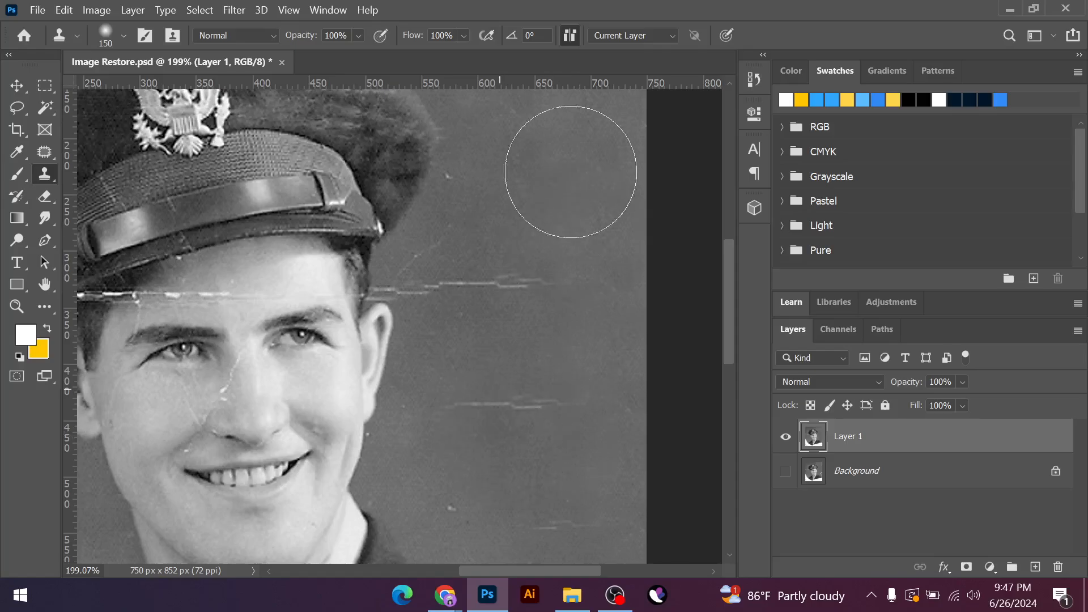
left_click(554, 182, "alt")
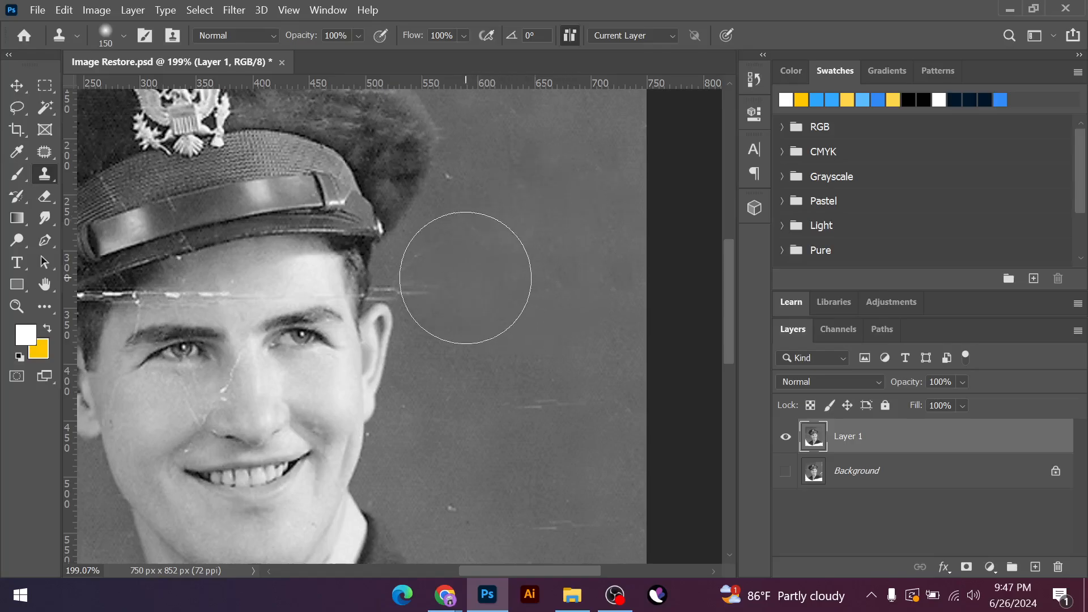
key("bracketleft")
key("bracketleft")
key("bracketleft")
key("bracketleft")
key("bracketleft")
key("bracketleft")
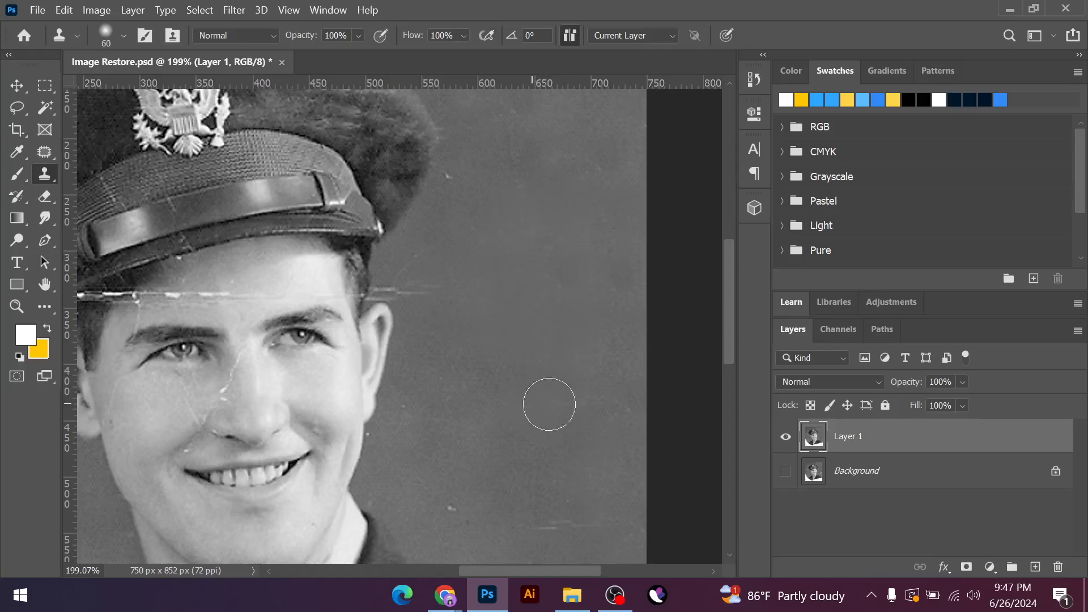
Clone sampled background over the thin diagonal scratch and the outer crack ends between the cap and the ear
scroll(381, 287, "up", 5)
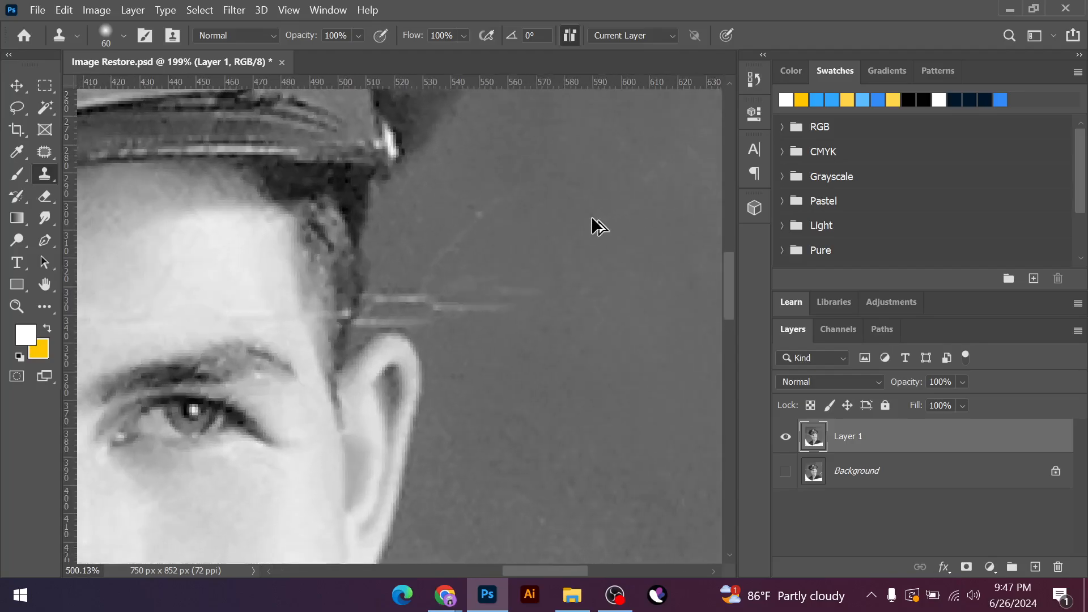
left_click(547, 209, "alt")
left_click_drag(493, 248, 473, 283)
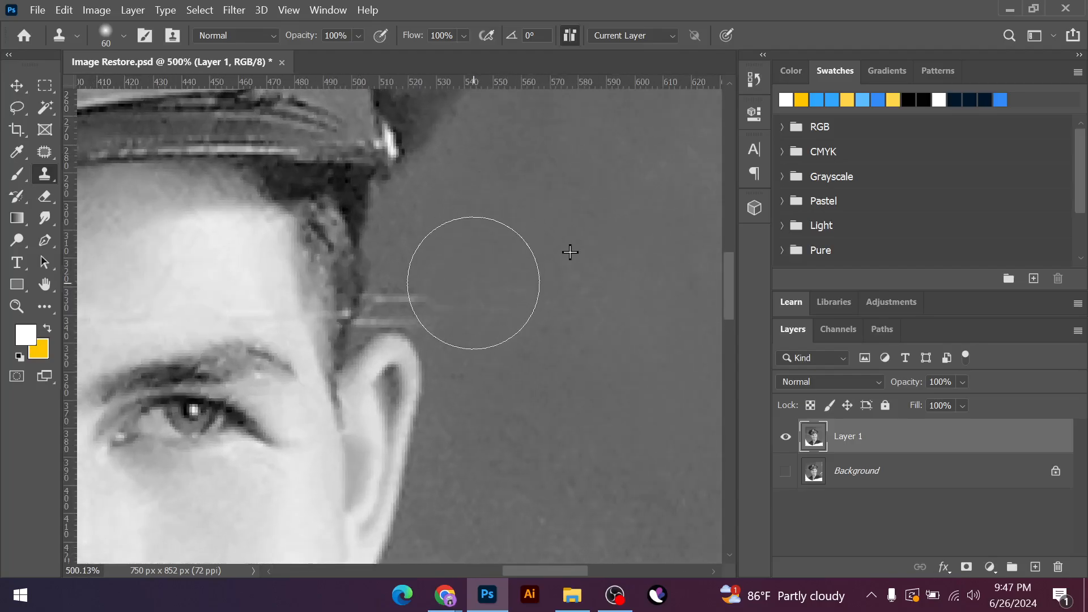
Reduce the Clone Stamp brush to 30 px and clone background over the crack ends beside the hair above the ear
key("bracketleft")
key("bracketleft")
key("bracketleft")
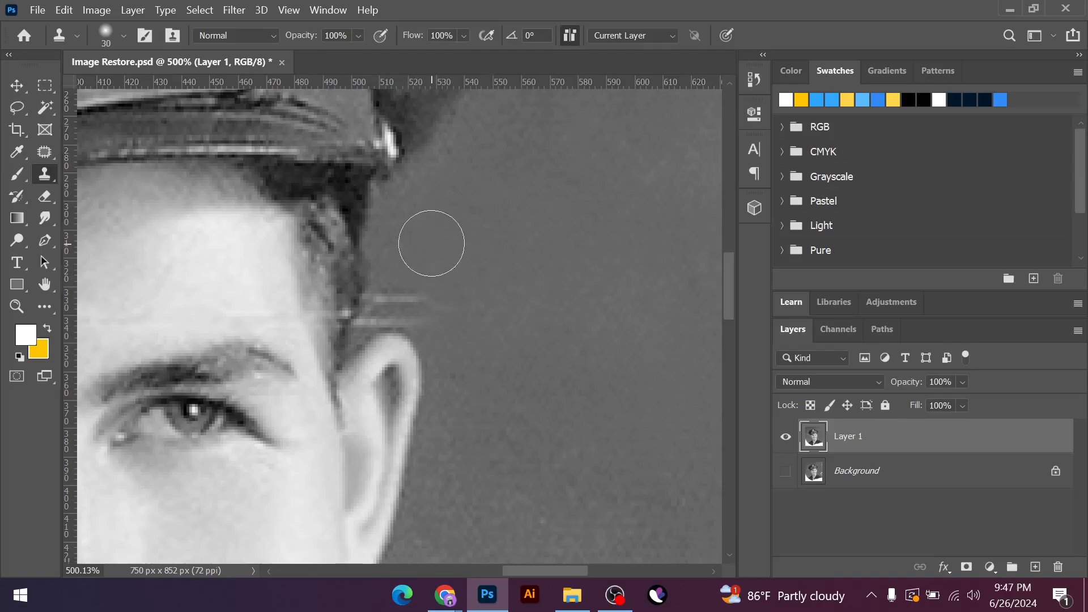
left_click(432, 244, "alt")
left_click_drag(414, 296, 397, 294)
Reduce the Clone Stamp brush to 15 px and clone background over the faint crack remnants between the hair and the ear
scroll(401, 290, "up", 2)
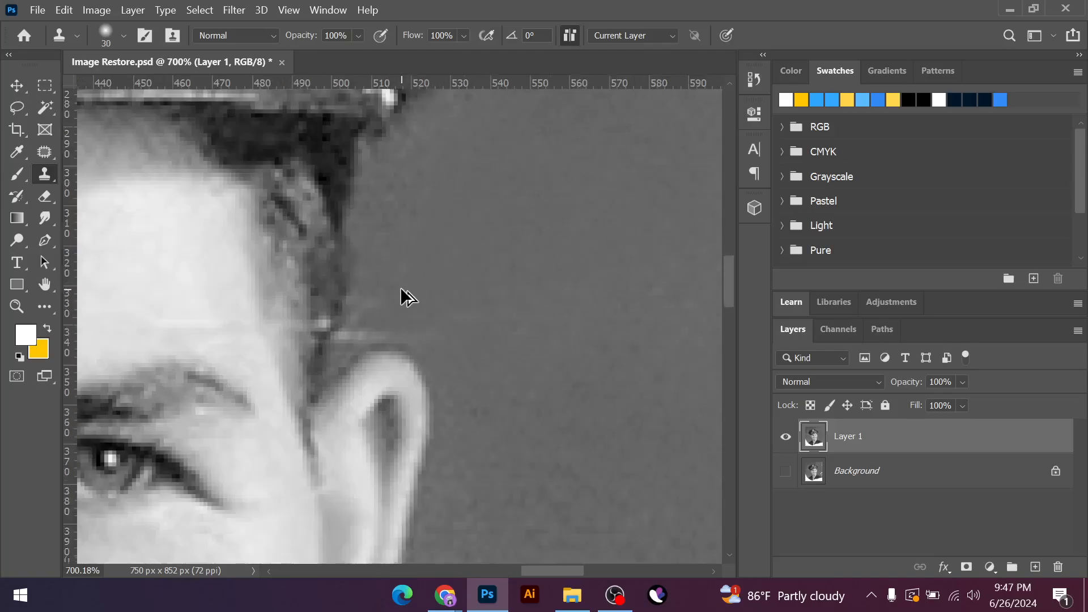
scroll(401, 290, "up", 1)
key("bracketleft")
key("bracketleft")
key("bracketleft")
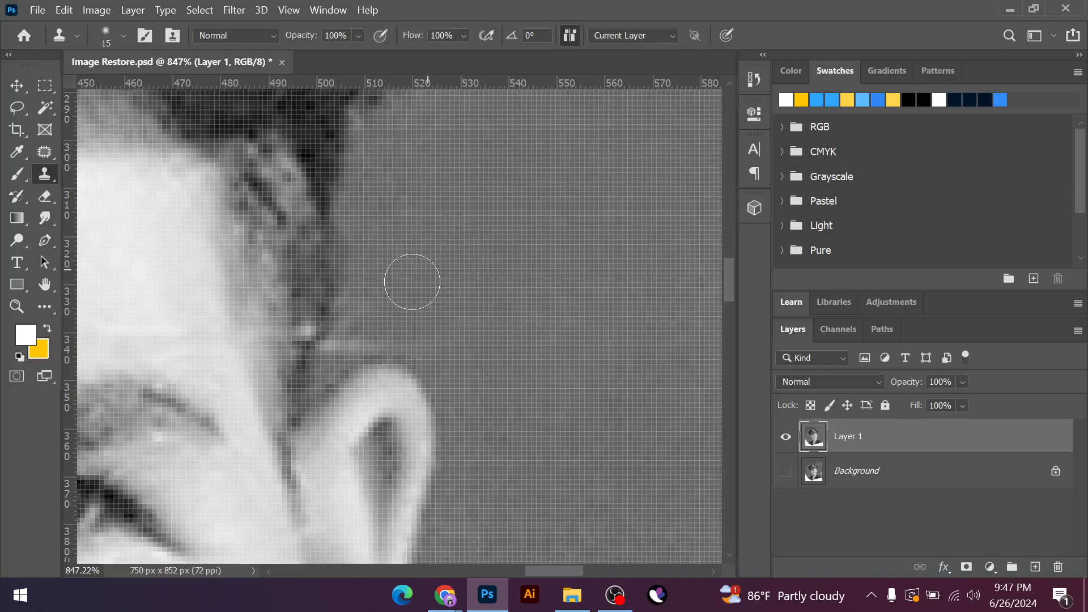
left_click(417, 272)
left_click_drag(364, 328, 345, 340)
Clone sampled background over the stray streaks along the cap's outer right edge
scroll(573, 233, "down", 8)
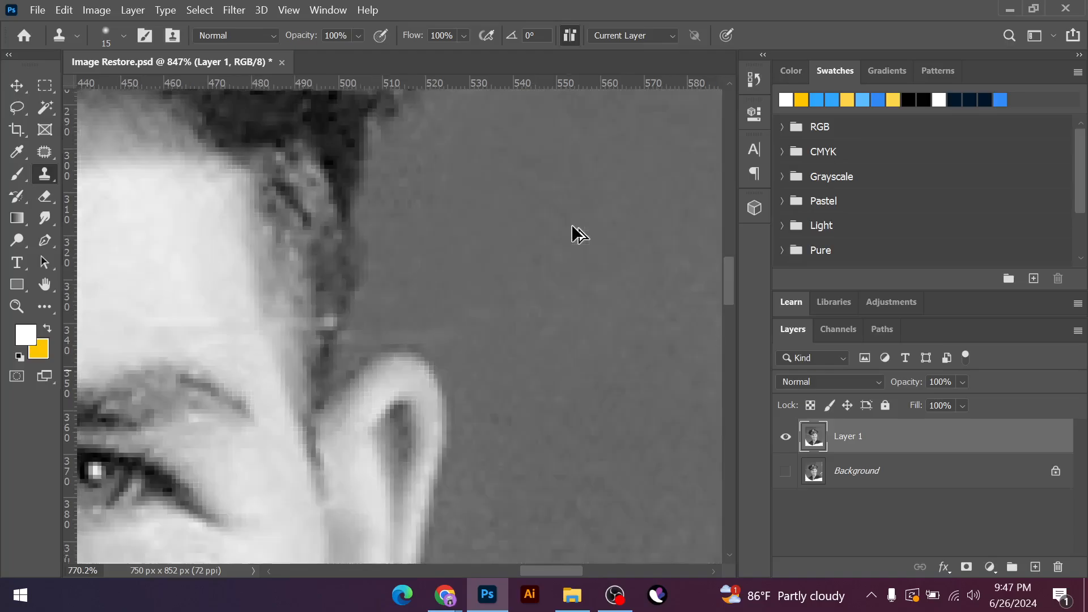
scroll(539, 268, "down", 3)
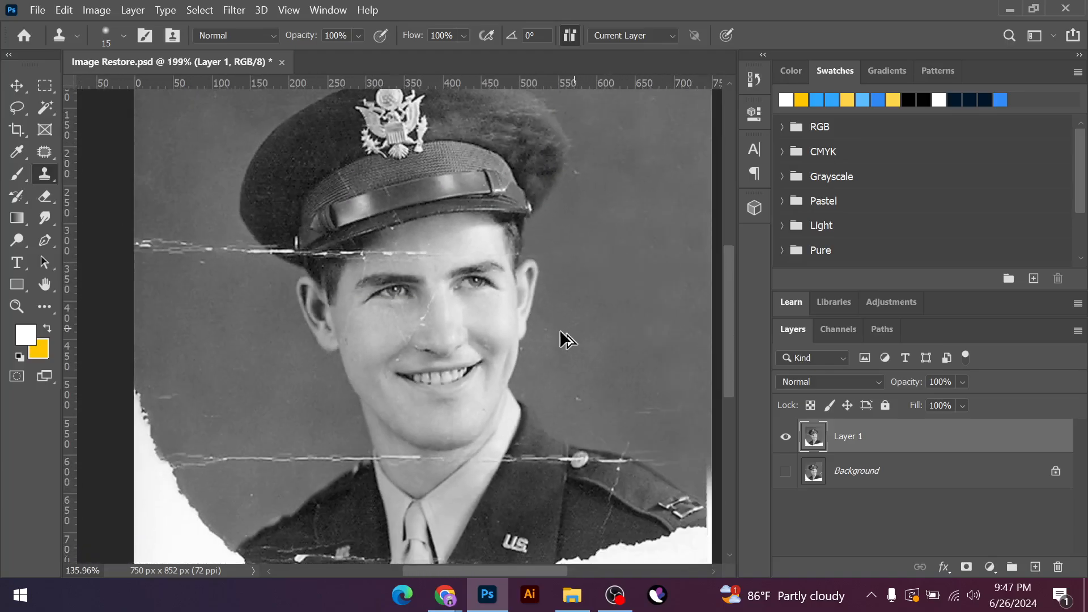
scroll(584, 238, "up", 5)
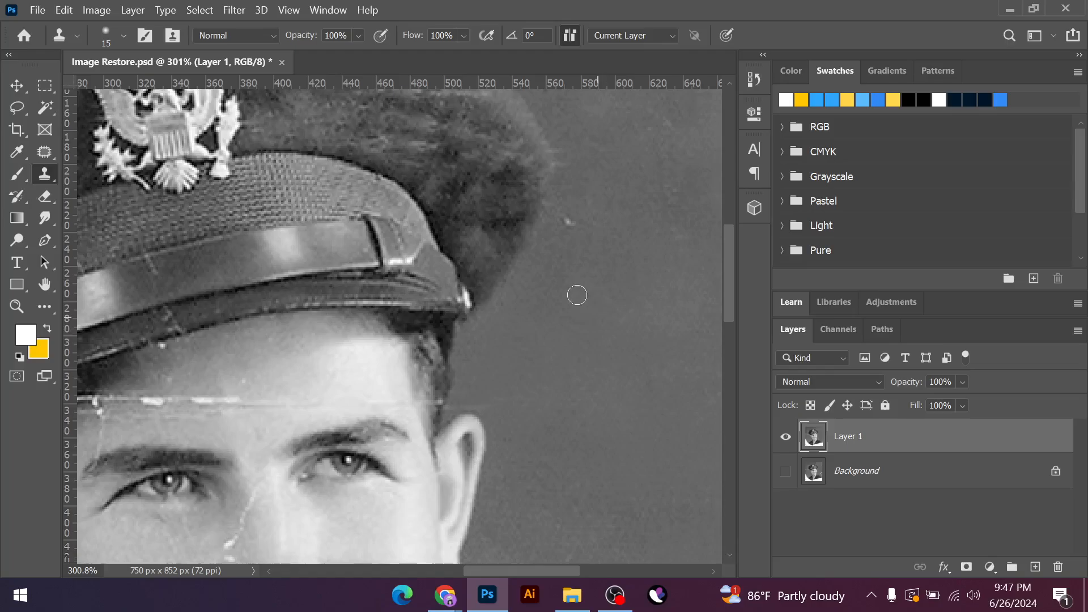
scroll(550, 227, "down", 2)
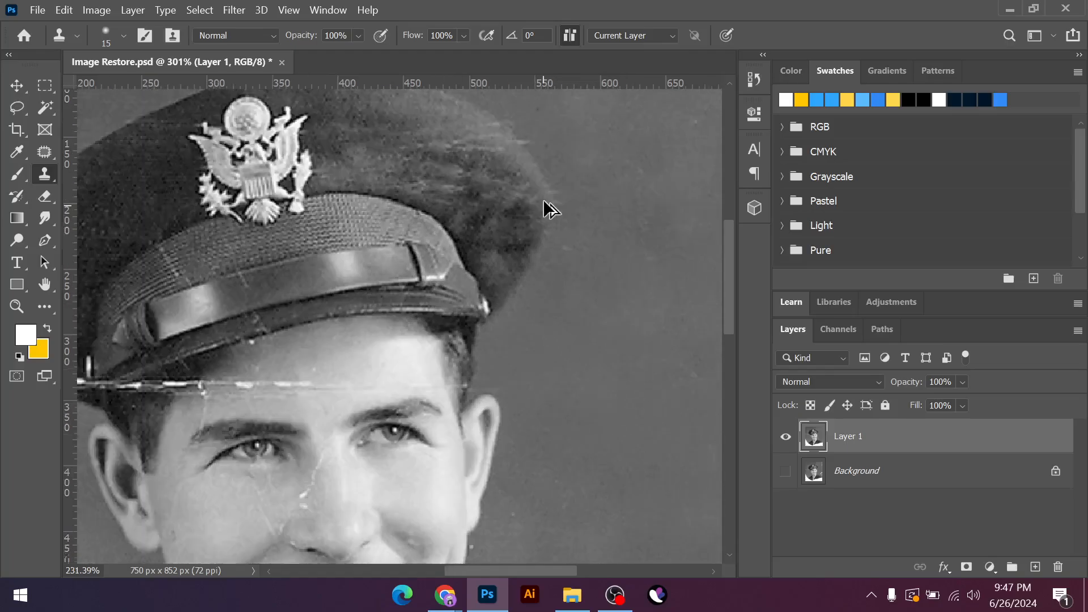
scroll(563, 195, "up", 5)
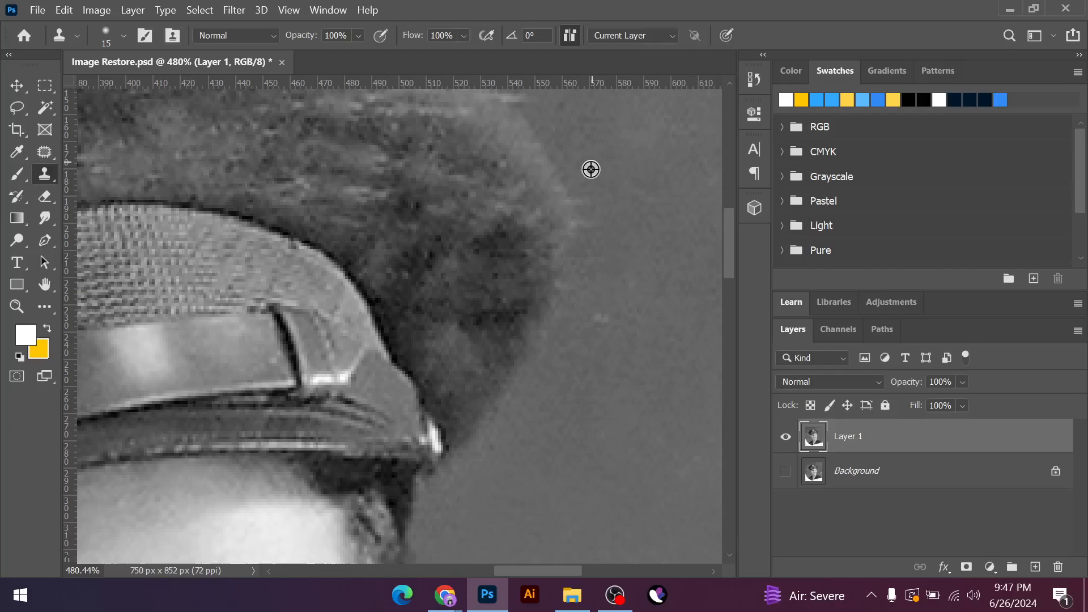
scroll(646, 374, "up", 3)
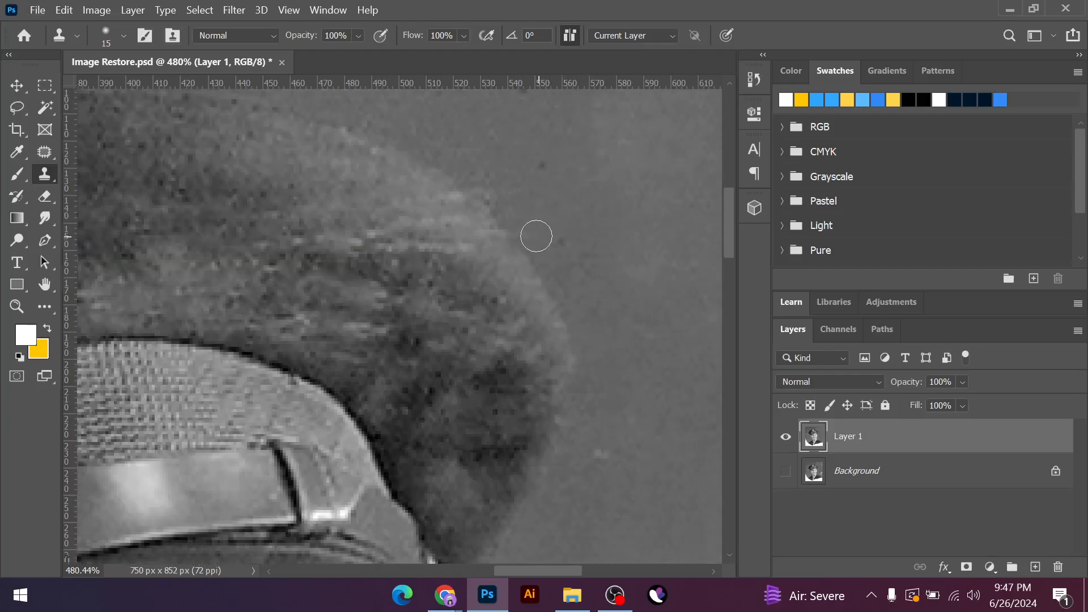
scroll(533, 243, "down", 8)
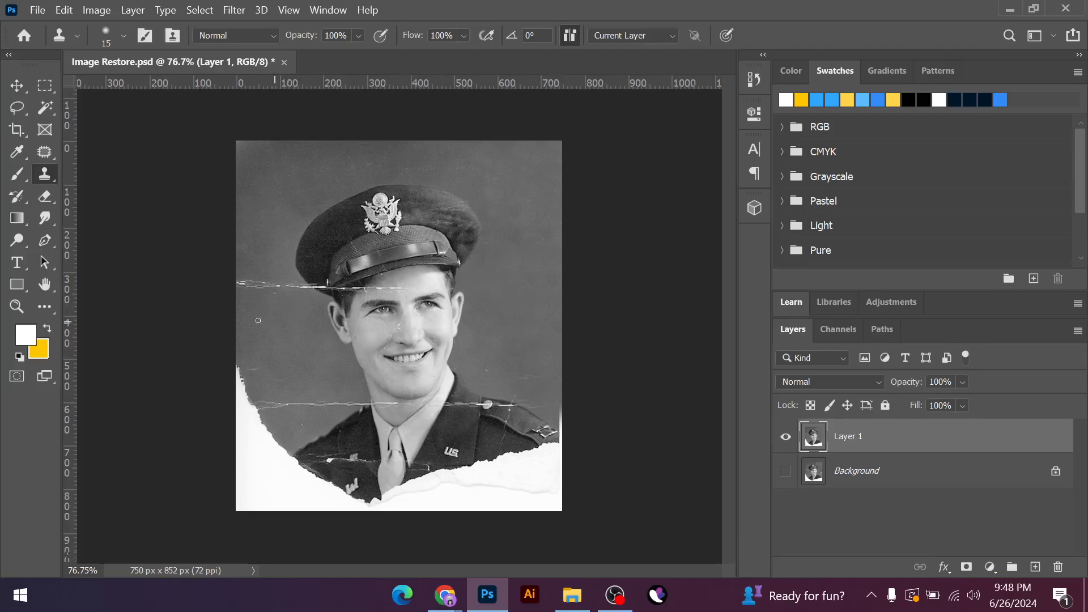
Enlarge the brush to 60 px and clone background over the upper horizontal crack between the left photo edge and the cap
scroll(229, 310, "up", 6)
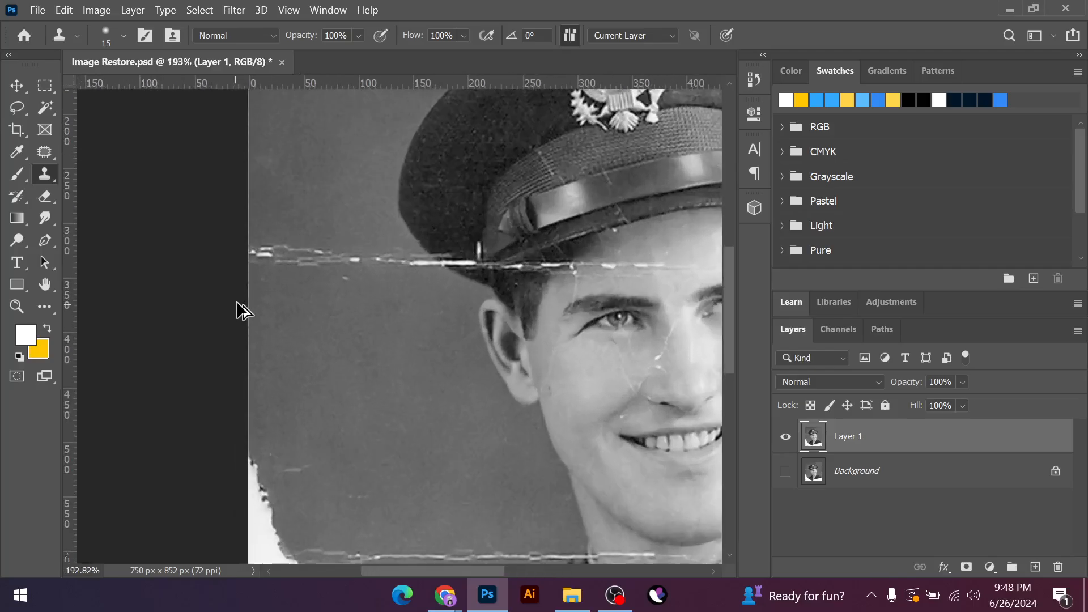
scroll(294, 168, "up", 1)
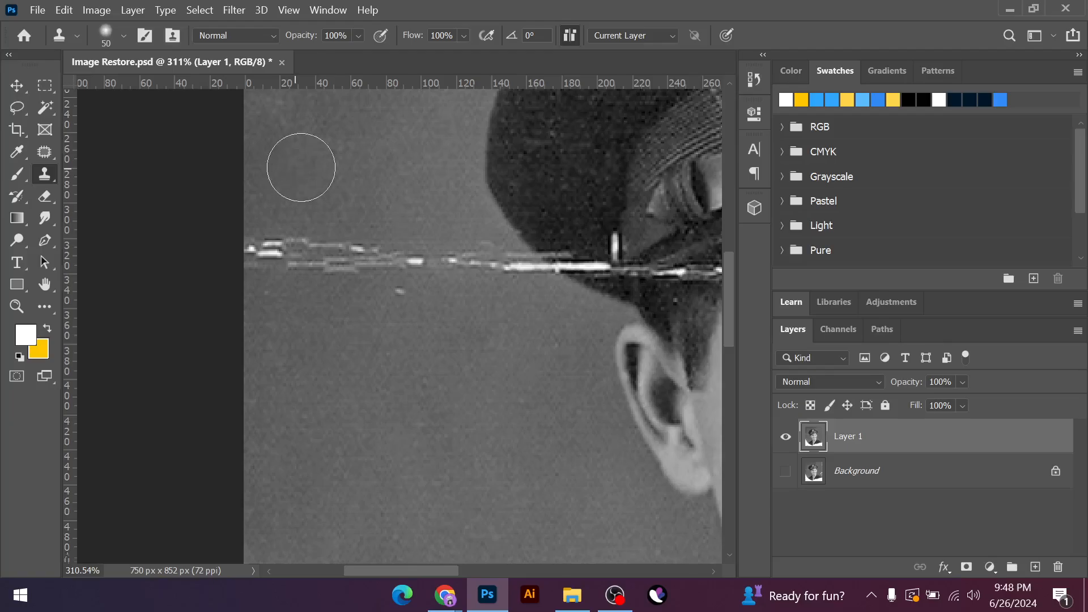
key("bracketright")
left_click(314, 161, "alt")
mouse_move(267, 240)
left_mouse_down()
mouse_move(371, 271)
mouse_move(443, 258)
mouse_move(513, 292)
left_mouse_up()
left_click(342, 190, "alt")
left_click(398, 178, "alt")
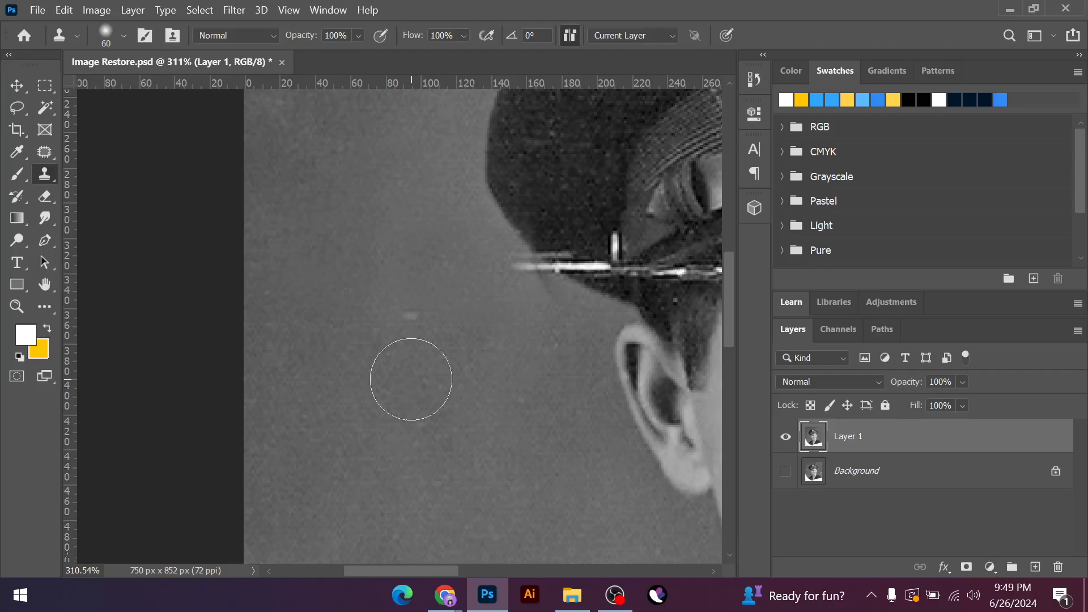
Reduce the brush to 15 px and clone background over the crack end at the cap's left edge and the small light speck nearby
scroll(549, 263, "up", 4)
scroll(548, 263, "up", 1)
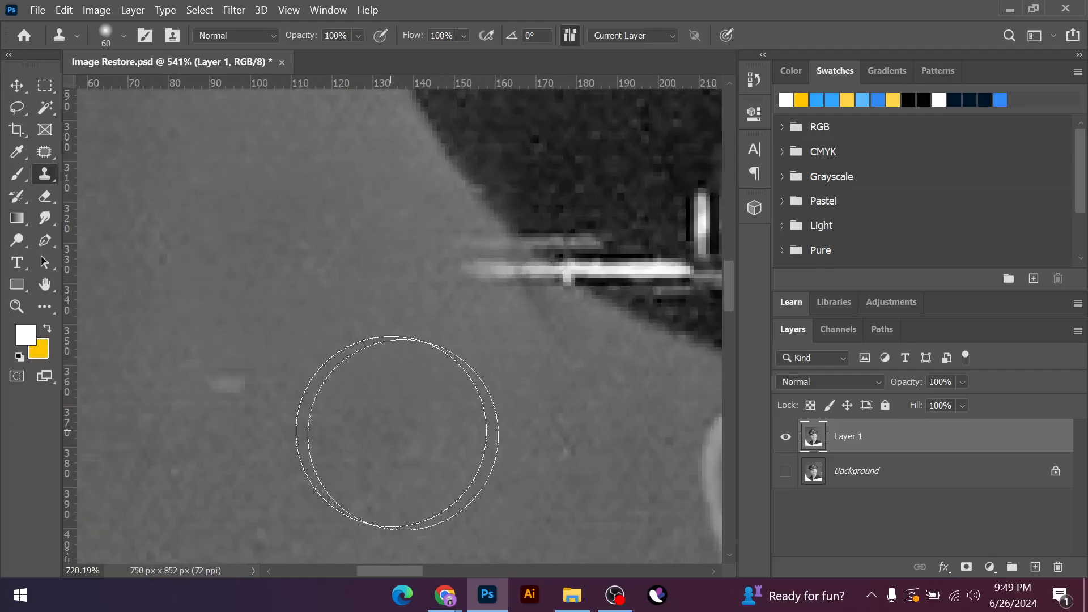
key("bracketleft")
key("bracketleft")
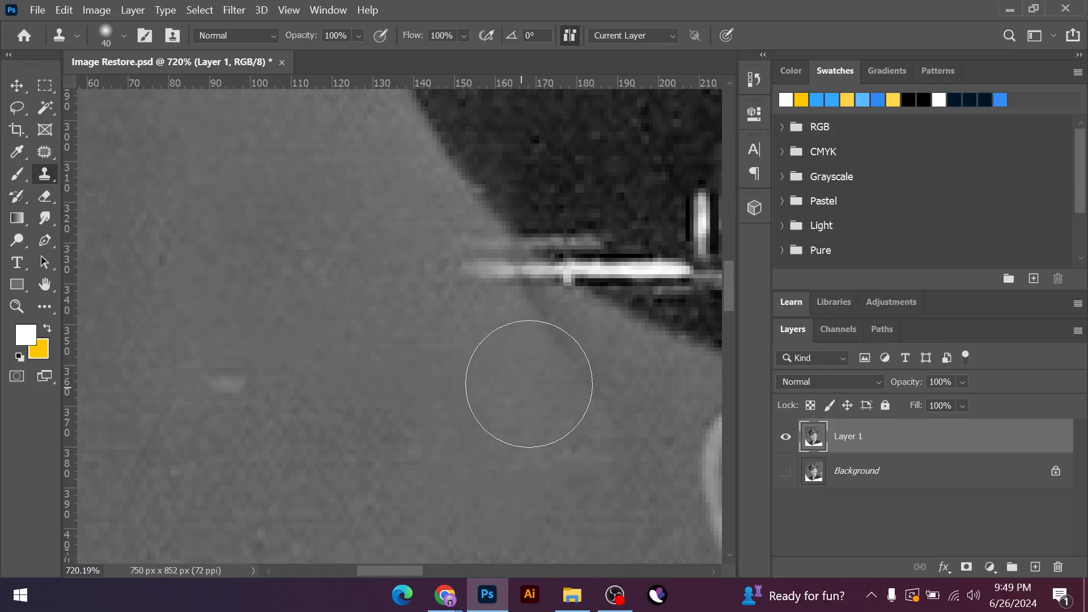
key("bracketleft")
key("bracketleft")
key("bracketleft")
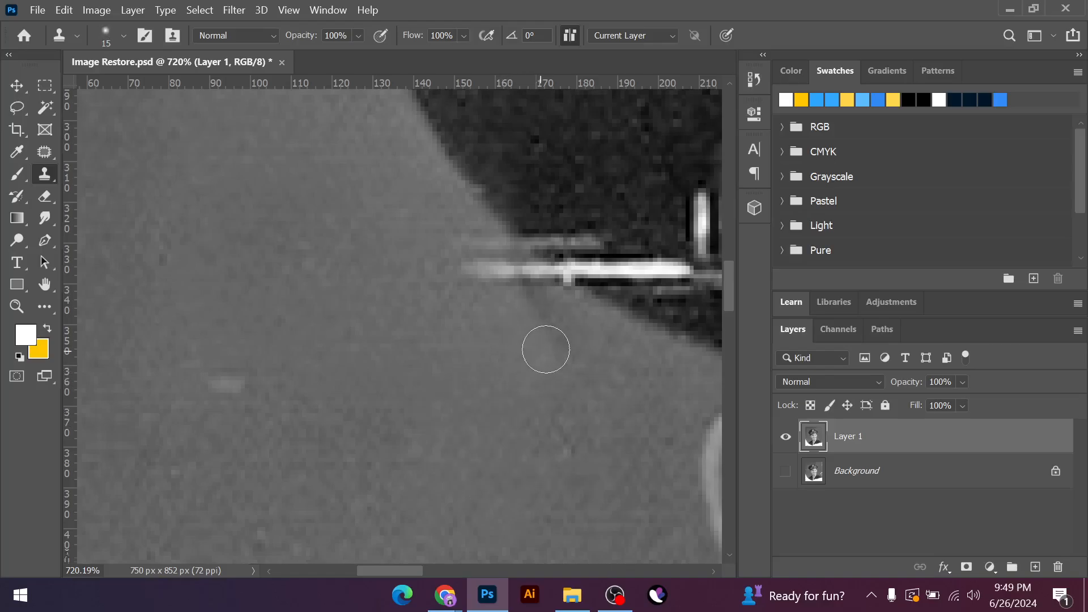
mouse_move(532, 277)
left_mouse_down()
mouse_move(467, 242)
mouse_move(483, 288)
left_mouse_up()
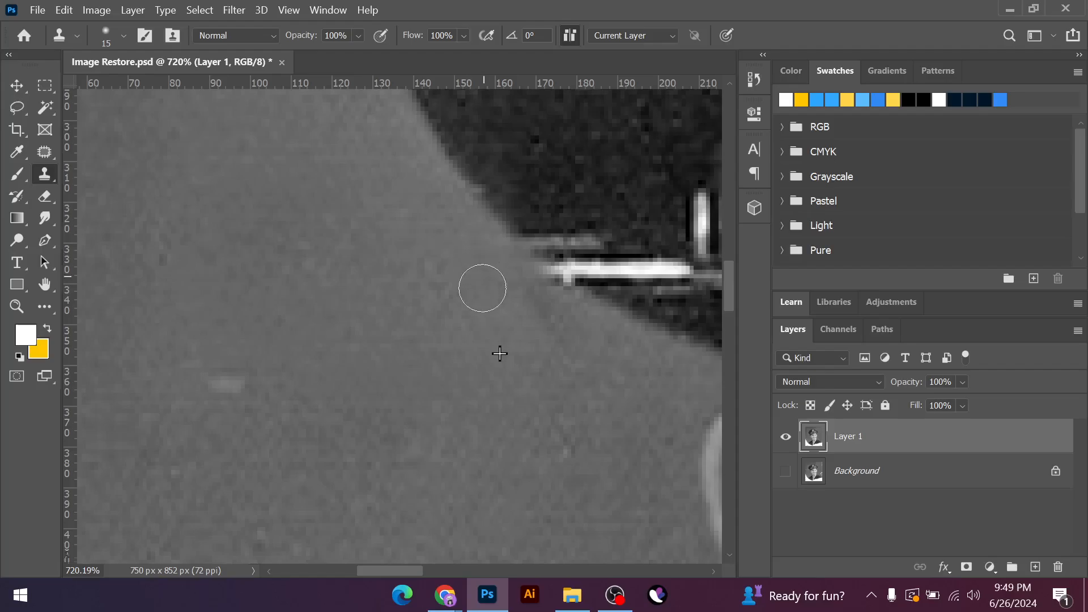
left_click(235, 387, "alt")
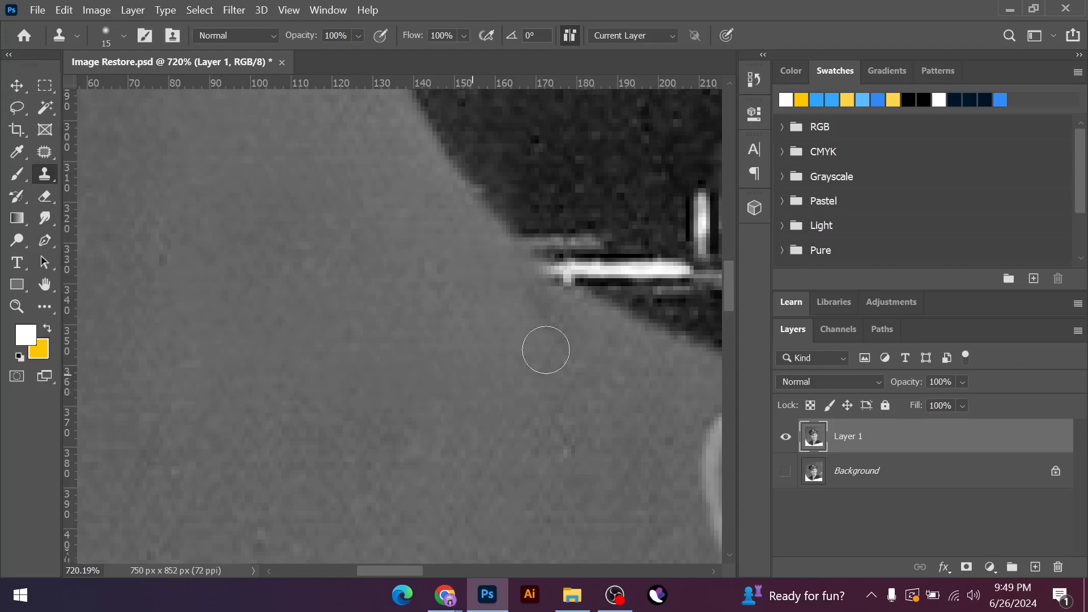
Set the brush to 40 px and clone background over the lower horizontal crack above the left shoulder
scroll(454, 384, "down", 10)
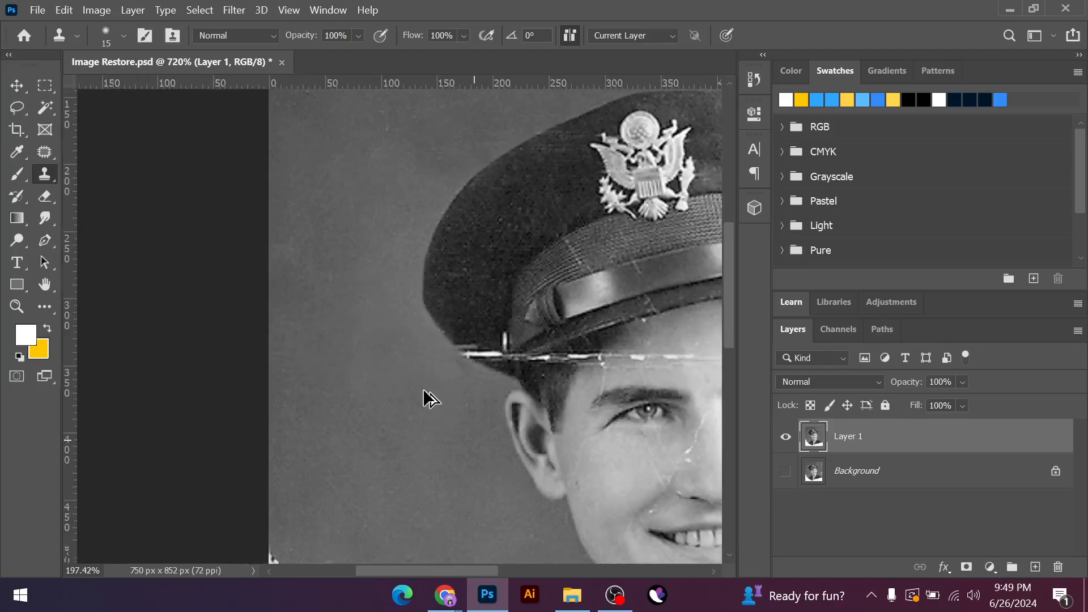
scroll(429, 400, "down", 2)
scroll(239, 433, "up", 5)
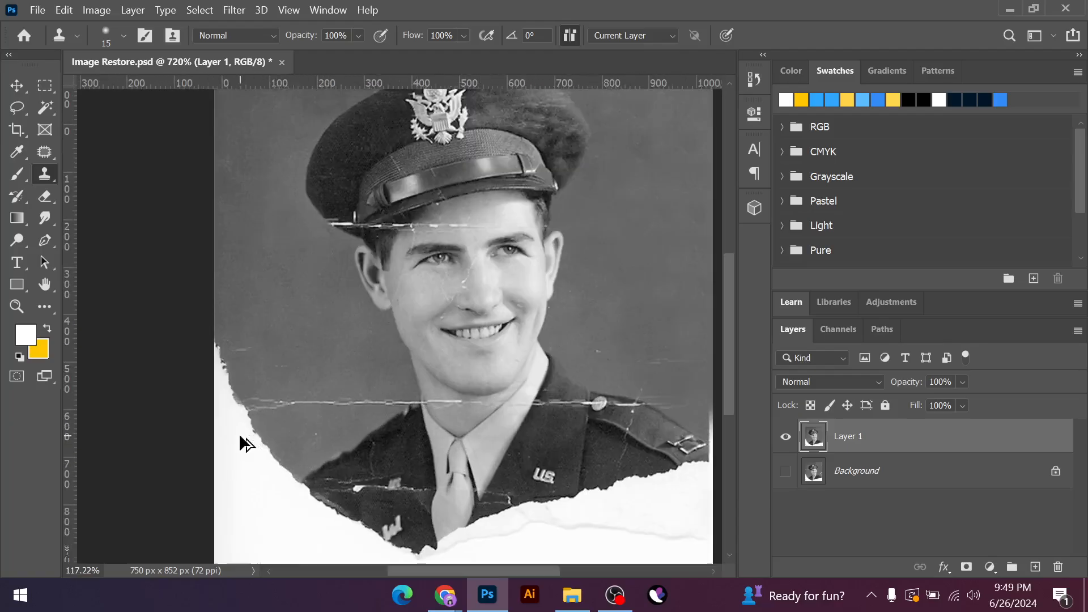
scroll(469, 415, "up", 4)
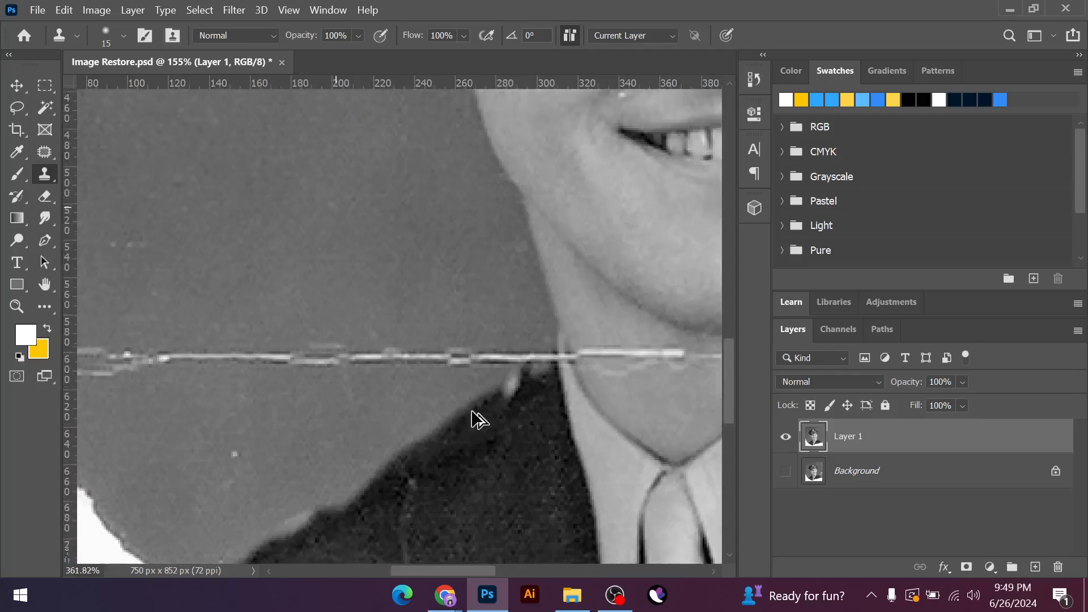
key("bracketright")
key("bracketright")
key("bracketright")
key("bracketright")
key("bracketright")
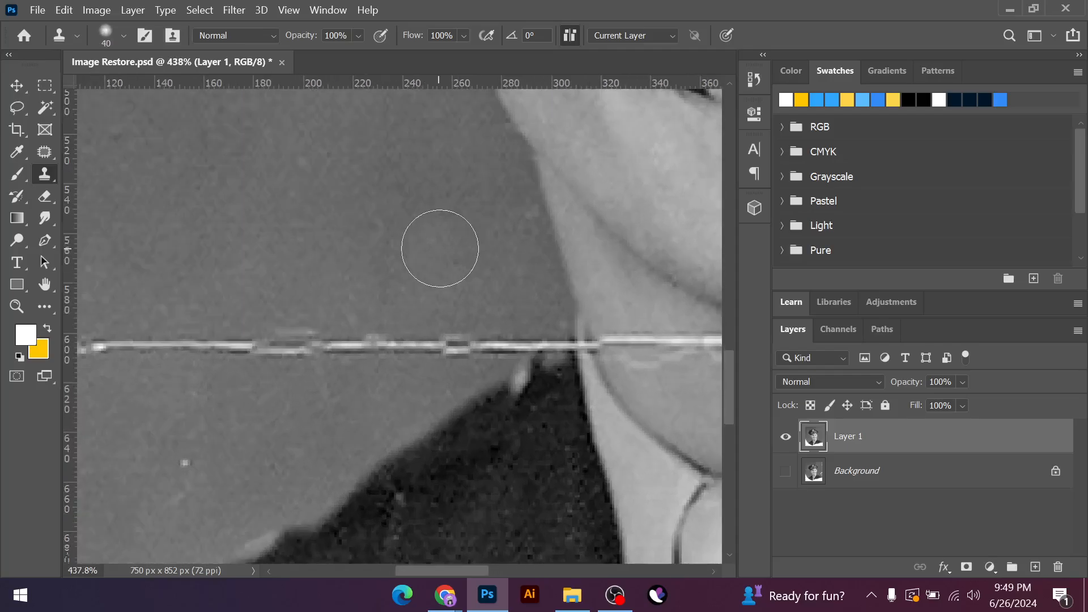
left_click(440, 248, "alt")
left_click(481, 335)
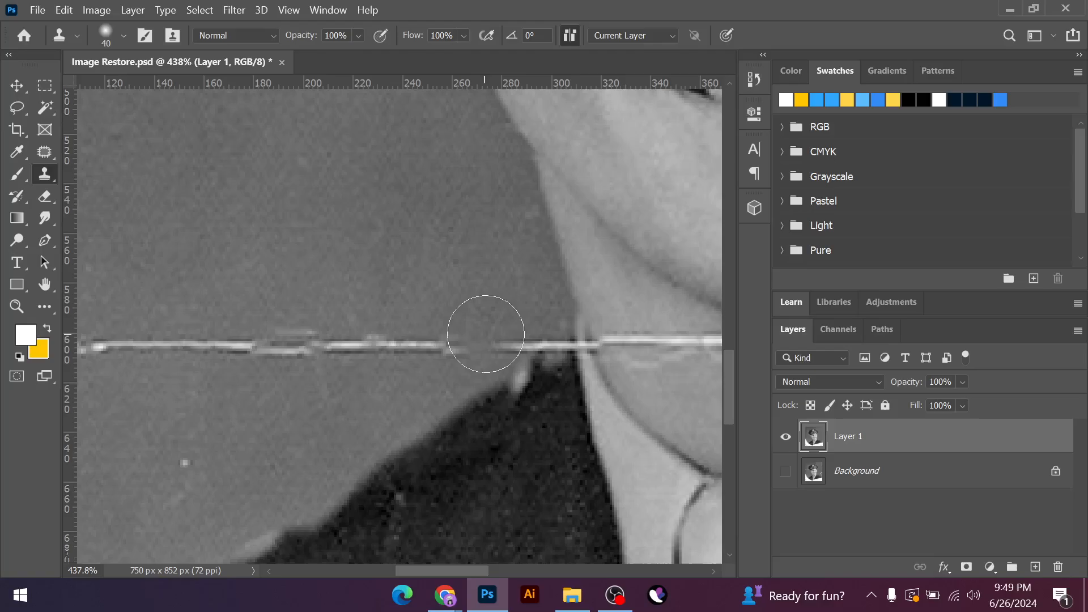
mouse_move(502, 326)
left_mouse_down()
mouse_move(325, 350)
mouse_move(170, 345)
left_mouse_up()
Clone background over the outer end of the lower crack and the light scratches beside the left torn edge, undoing the stray stroke
scroll(408, 352, "down", 3)
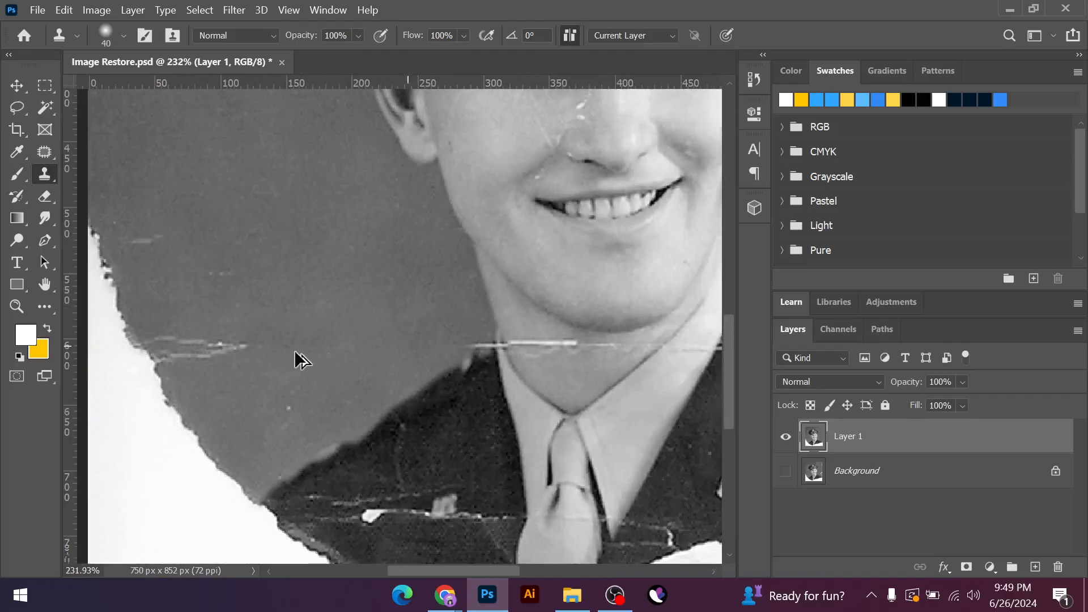
scroll(131, 332, "up", 2)
mouse_move(175, 329)
left_mouse_down()
mouse_move(222, 361)
mouse_move(286, 346)
left_mouse_up()
mouse_move(143, 194)
left_mouse_down()
mouse_move(162, 219)
mouse_move(163, 208)
mouse_move(295, 259)
left_mouse_up()
mouse_move(342, 440)
left_mouse_down()
mouse_move(383, 451)
mouse_move(348, 449)
left_mouse_up()
key("ctrl+z")
left_click(392, 337, "alt")
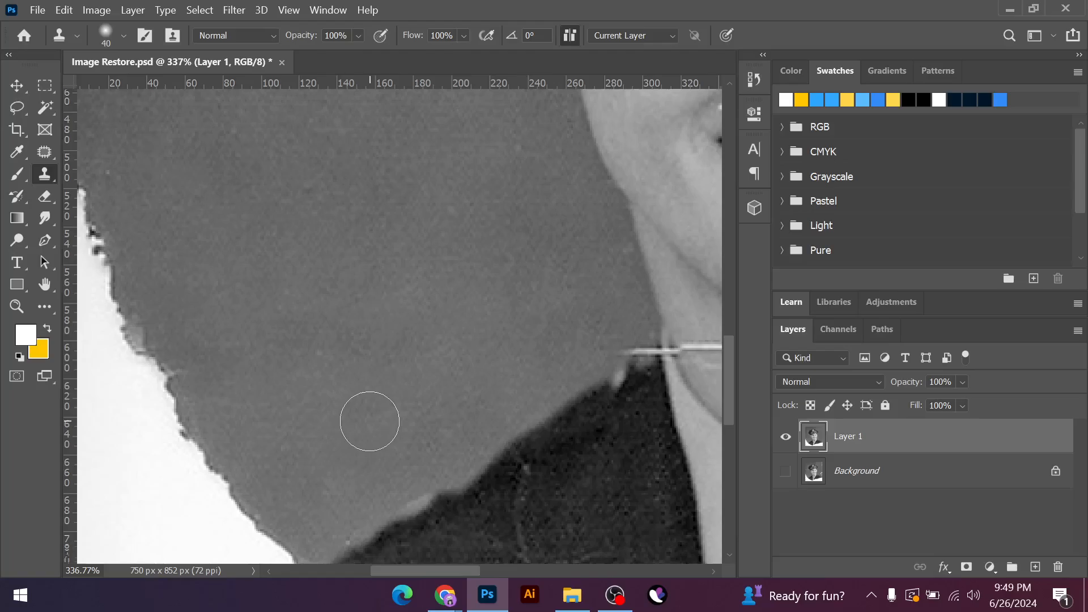
Reduce the brush to 9 px, undo the misplaced light spot and clone over the crack end where the left shoulder meets the collar
scroll(349, 377, "down", 4)
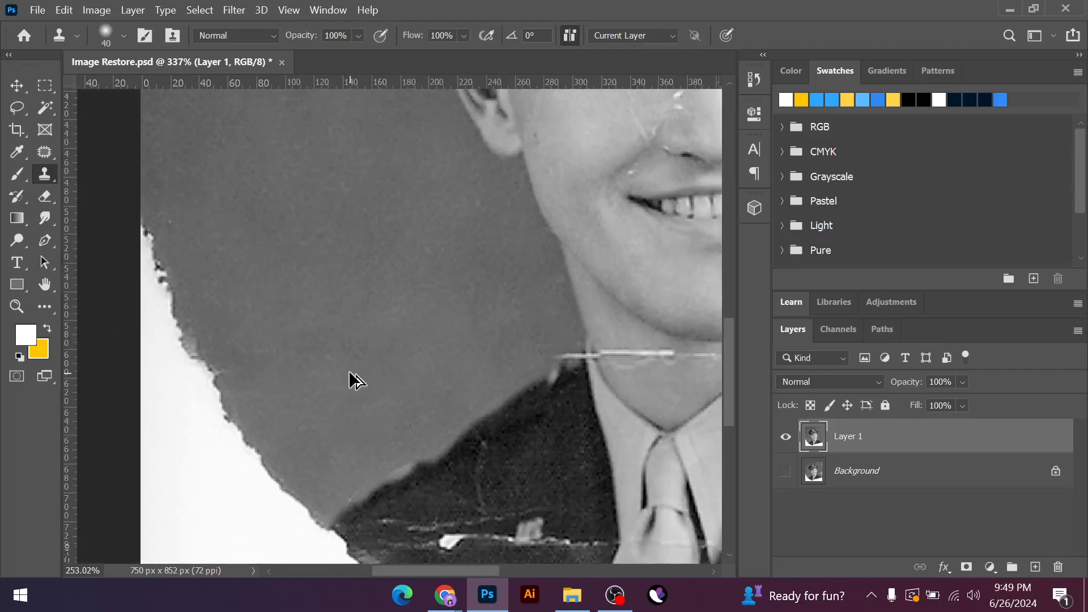
scroll(482, 380, "up", 3)
scroll(462, 377, "up", 5)
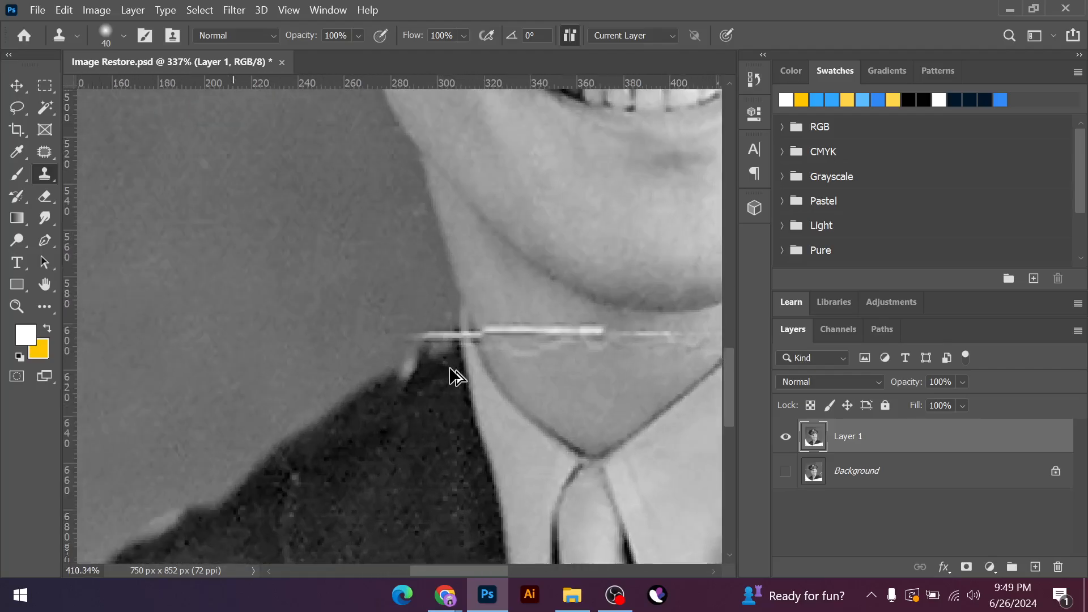
key("bracketleft")
key("bracketleft")
key("bracketleft")
key("bracketleft")
key("bracketleft")
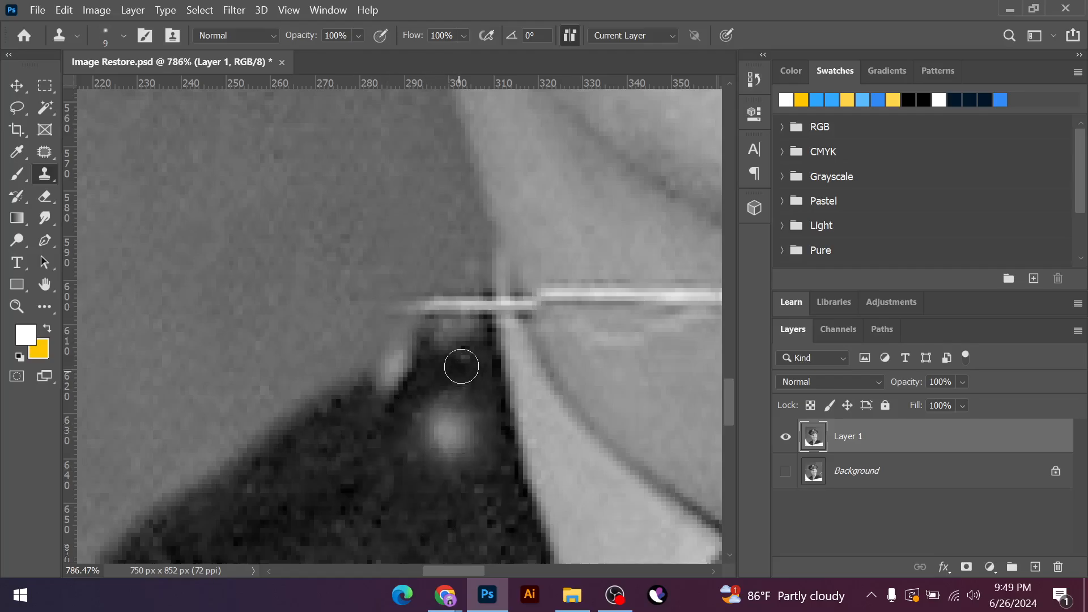
key("ctrl+z")
mouse_move(469, 341)
left_mouse_down()
mouse_move(437, 332)
mouse_move(476, 309)
left_mouse_up()
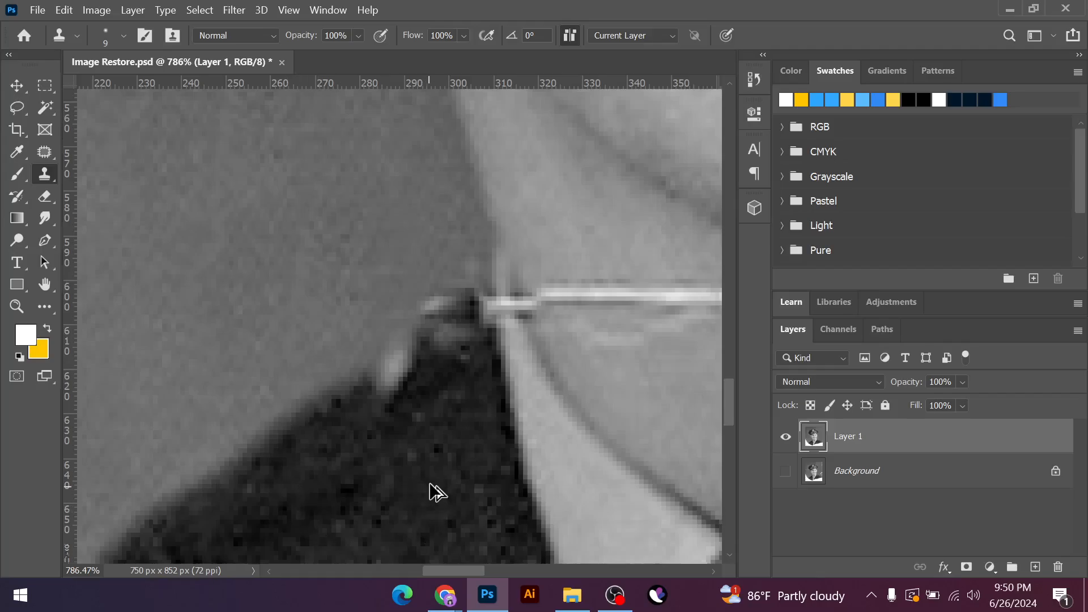
Enlarge the brush to 35 px and clone background over the white speck and thin scratches above the right shoulder
scroll(430, 483, "down", 10)
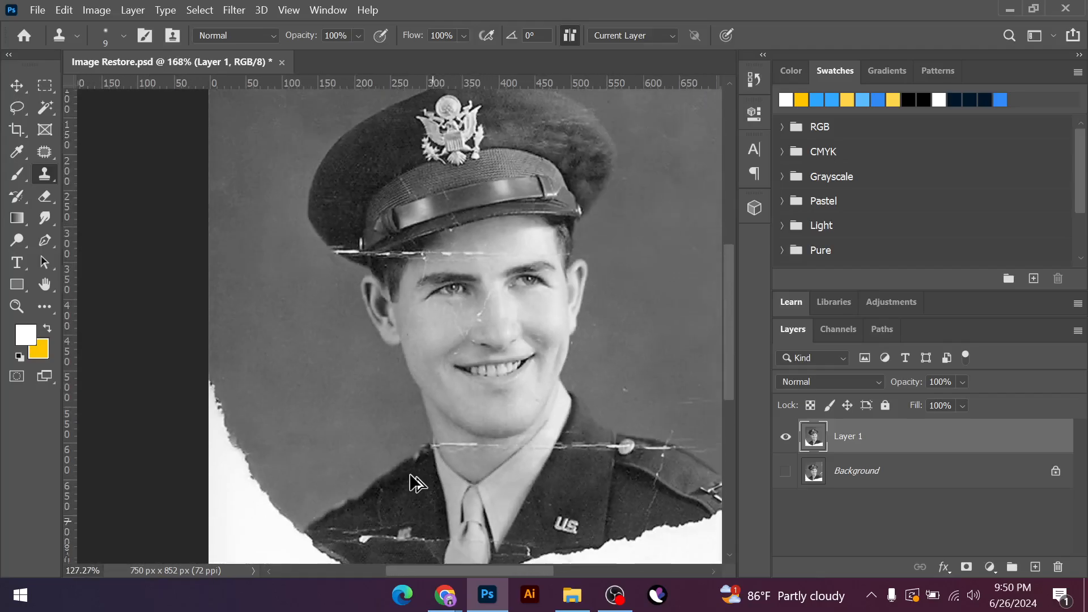
scroll(411, 481, "down", 4)
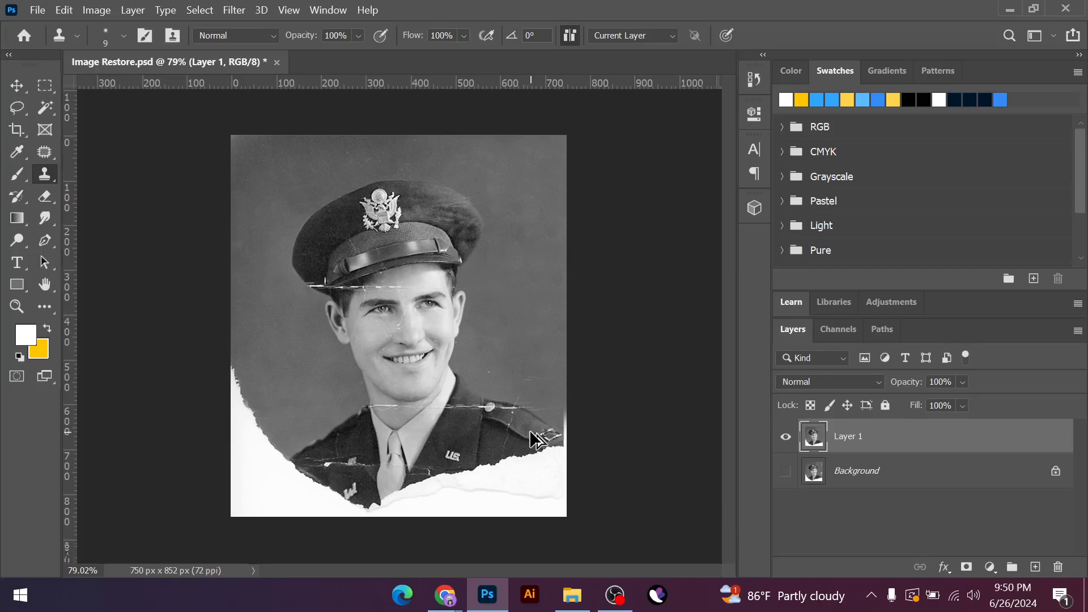
scroll(536, 439, "up", 12)
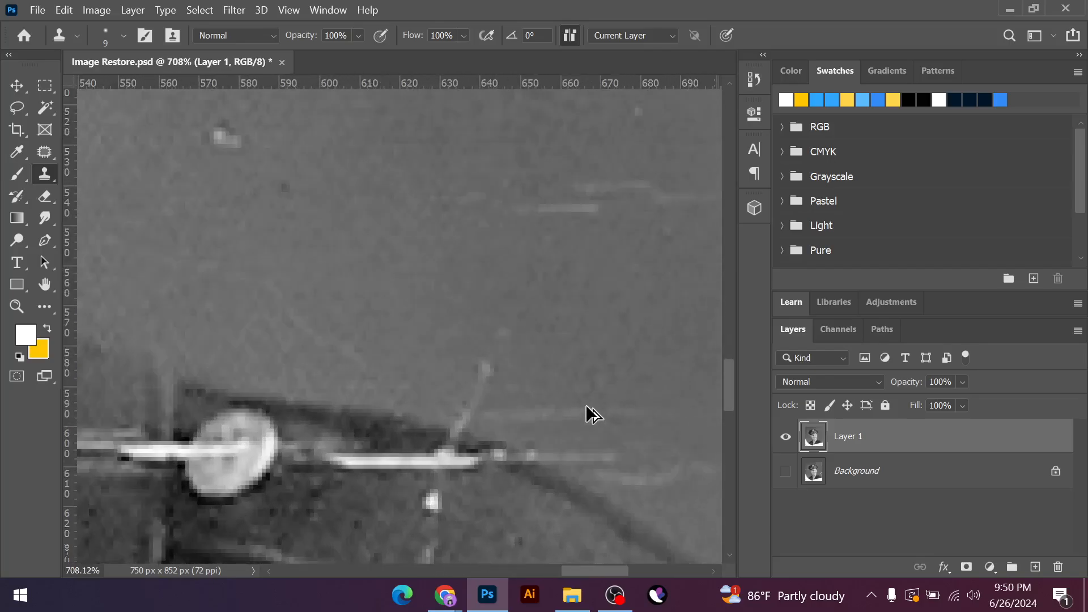
key("bracketright")
key("bracketright")
key("bracketright")
key("bracketright")
key("bracketright")
key("bracketright")
left_click(225, 136)
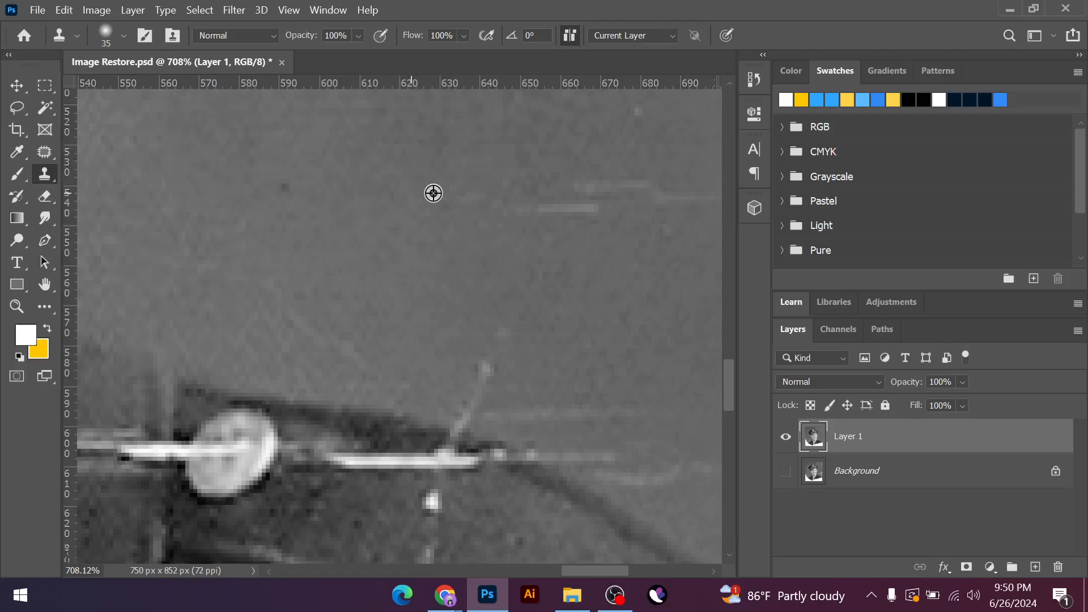
mouse_move(534, 194)
left_mouse_down()
mouse_move(634, 192)
mouse_move(585, 300)
mouse_move(488, 325)
mouse_move(478, 376)
left_mouse_up()
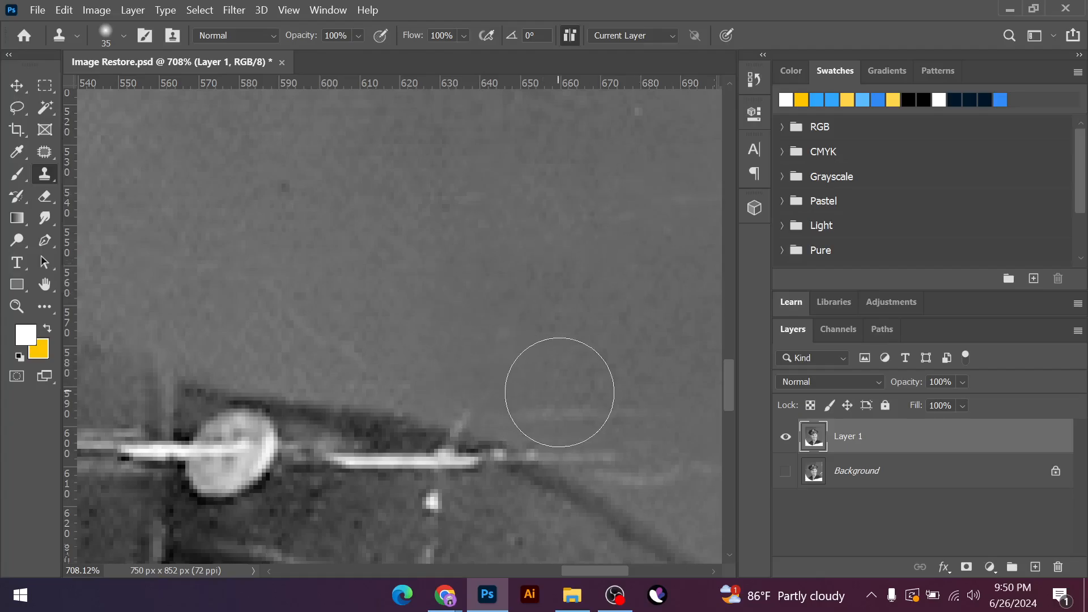
Clone background down the right photo edge over the upper part of the white strip above the shoulder insignia
scroll(406, 340, "down", 4)
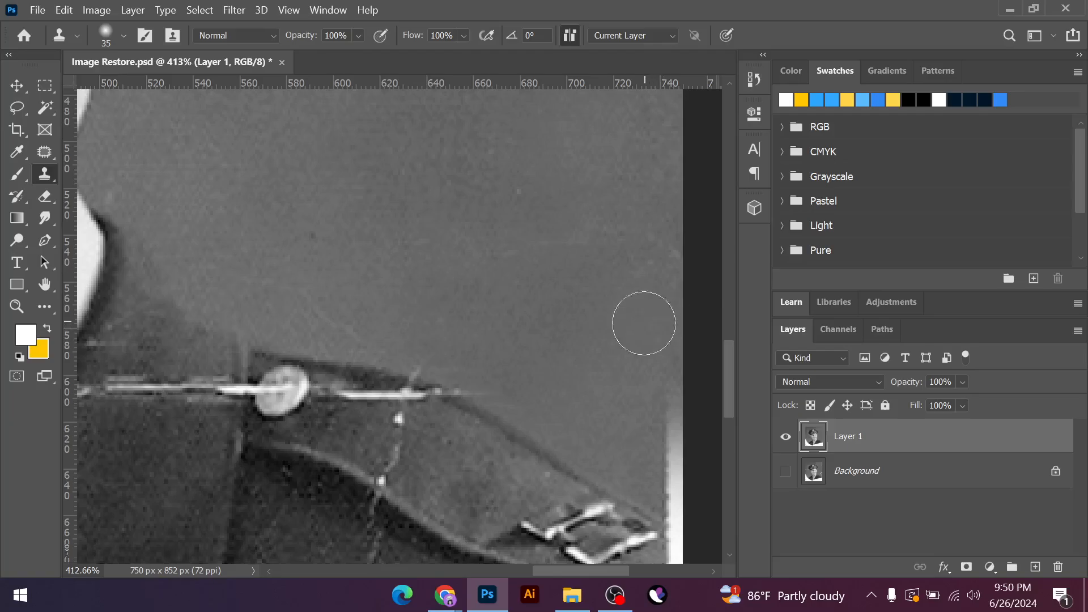
left_click_drag(641, 321, 682, 478)
scroll(627, 401, "down", 3)
scroll(671, 397, "down", 4)
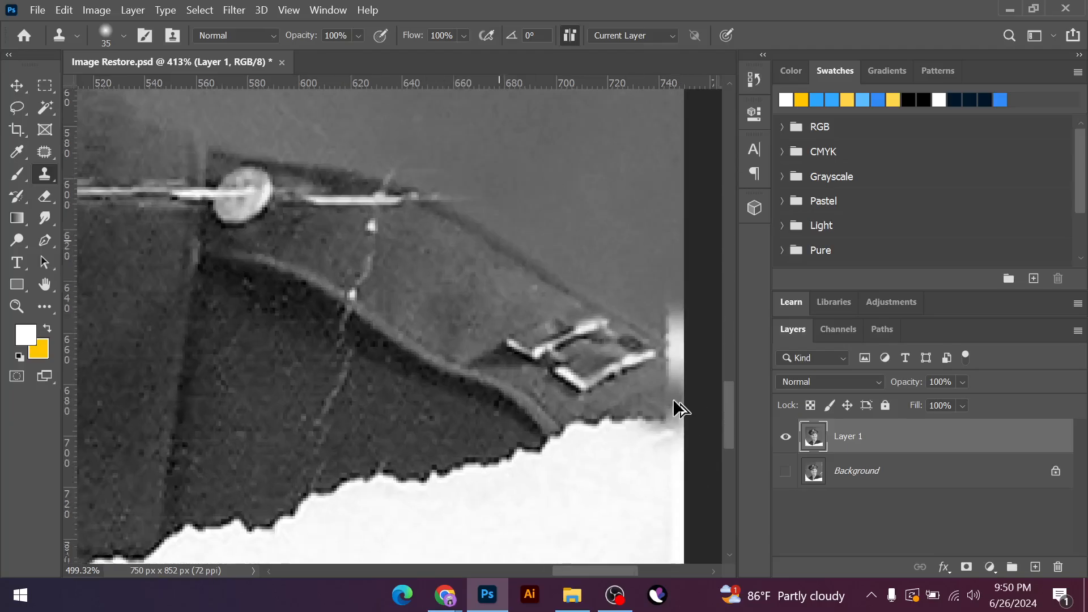
Clone background over the top of the remaining white strip on the right photo edge, beside the shoulder insignia
scroll(669, 394, "up", 6)
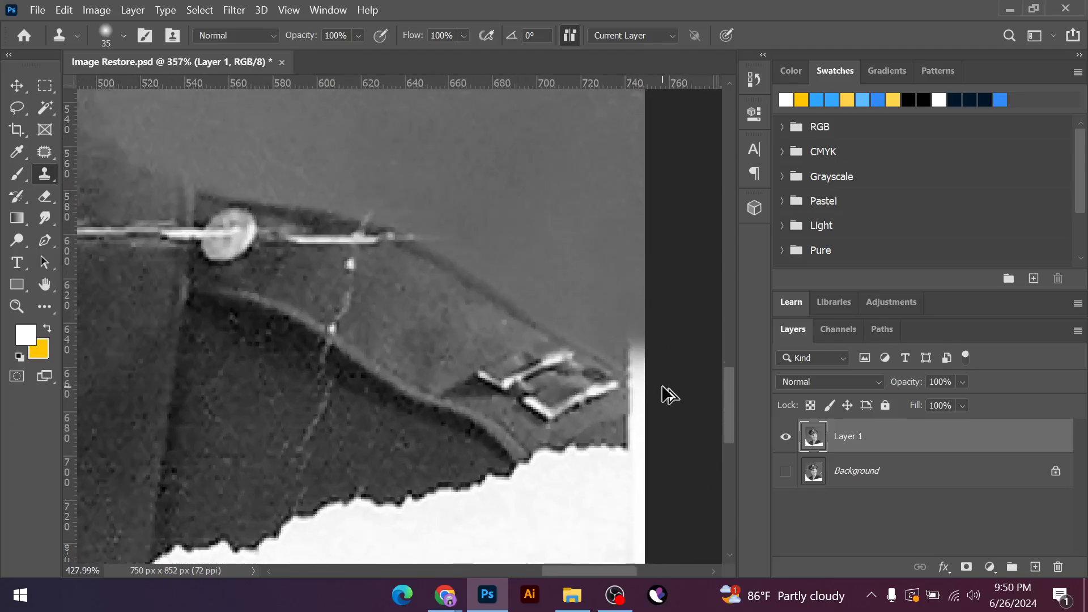
left_click_drag(641, 332, 660, 349)
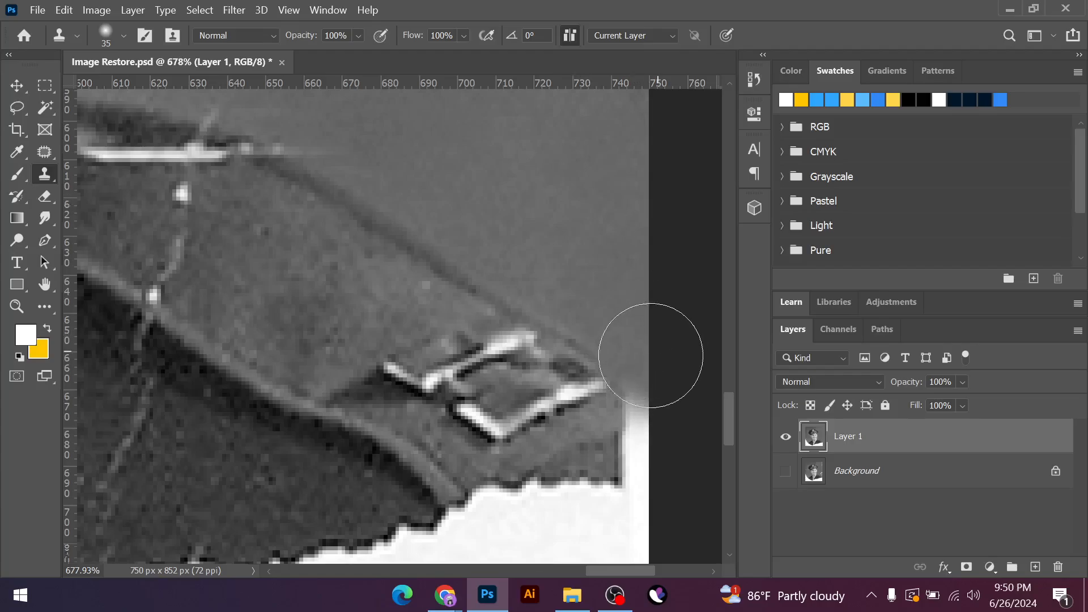
scroll(651, 363, "down", 8)
scroll(643, 385, "down", 2)
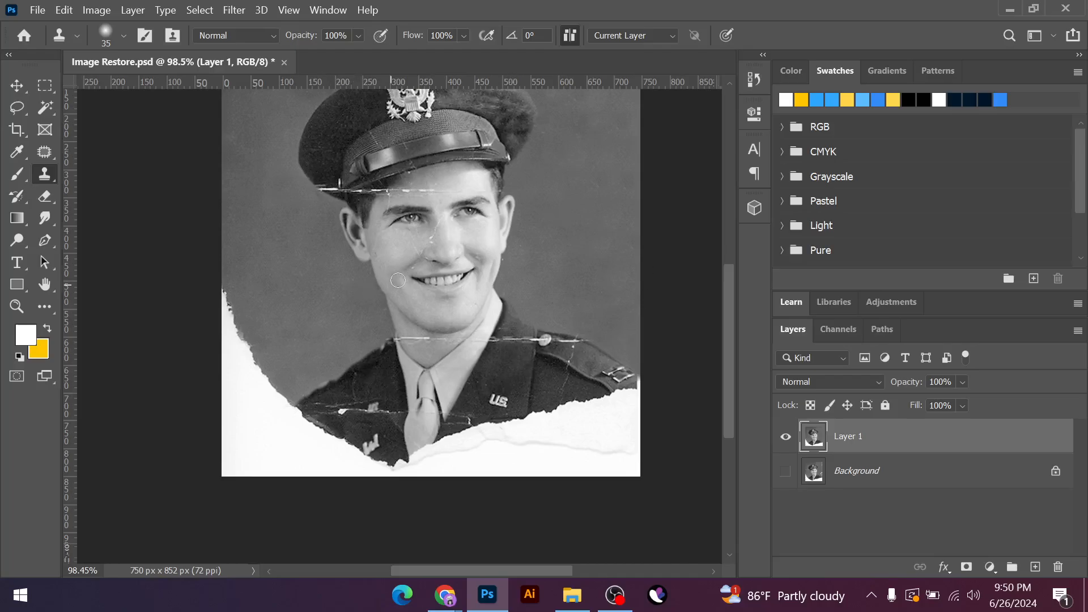
Reduce the brush to 15 px and clone dark cap texture over the white crack and short vertical mark at the cap's lower left edge
scroll(389, 136, "up", 6)
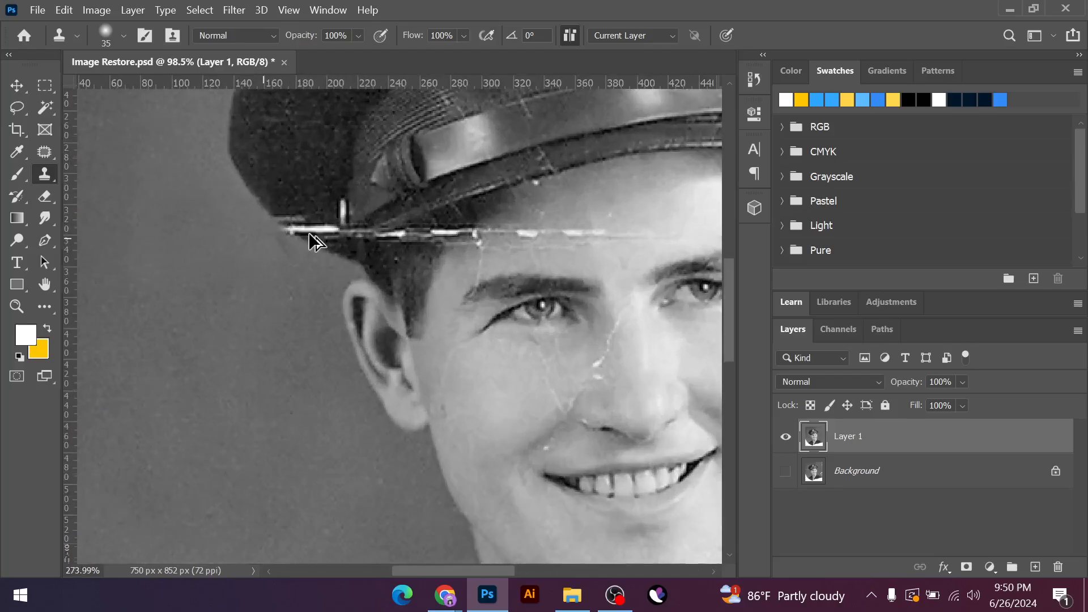
scroll(377, 247, "up", 3)
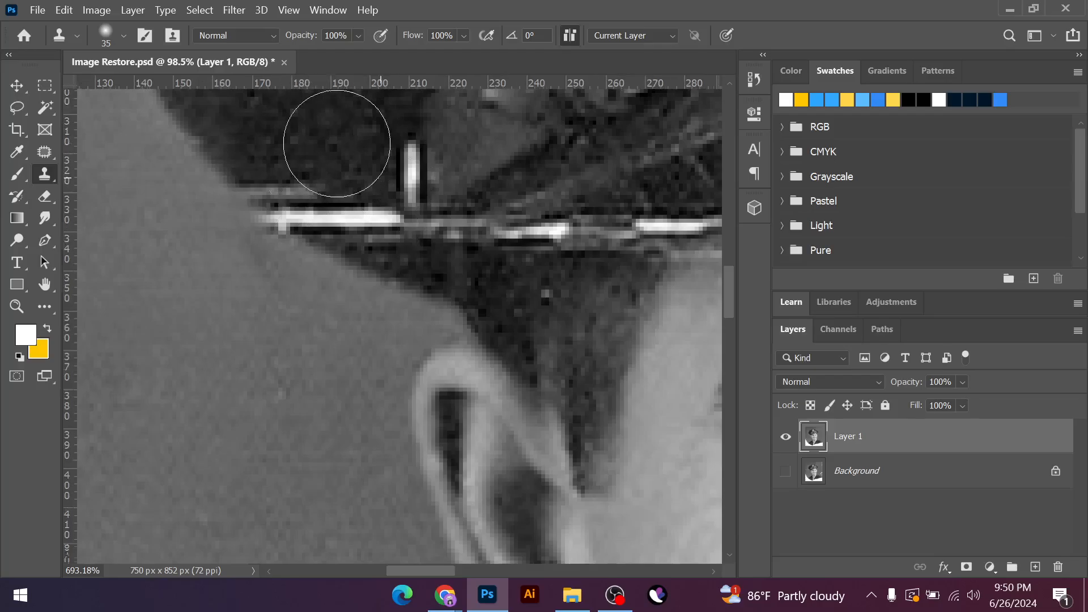
scroll(400, 324, "up", 3)
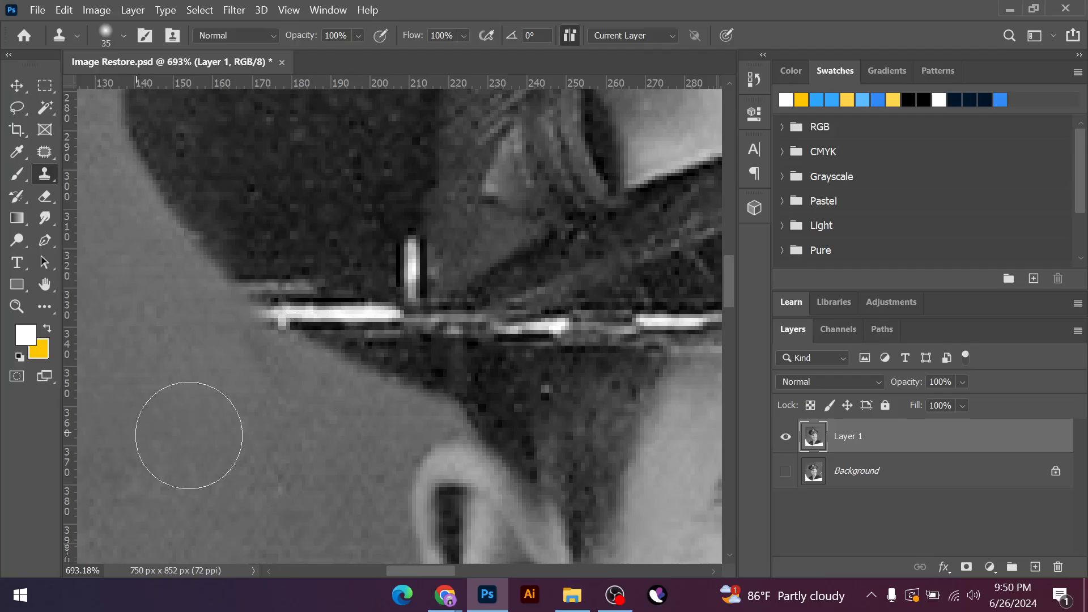
scroll(332, 175, "up", 3)
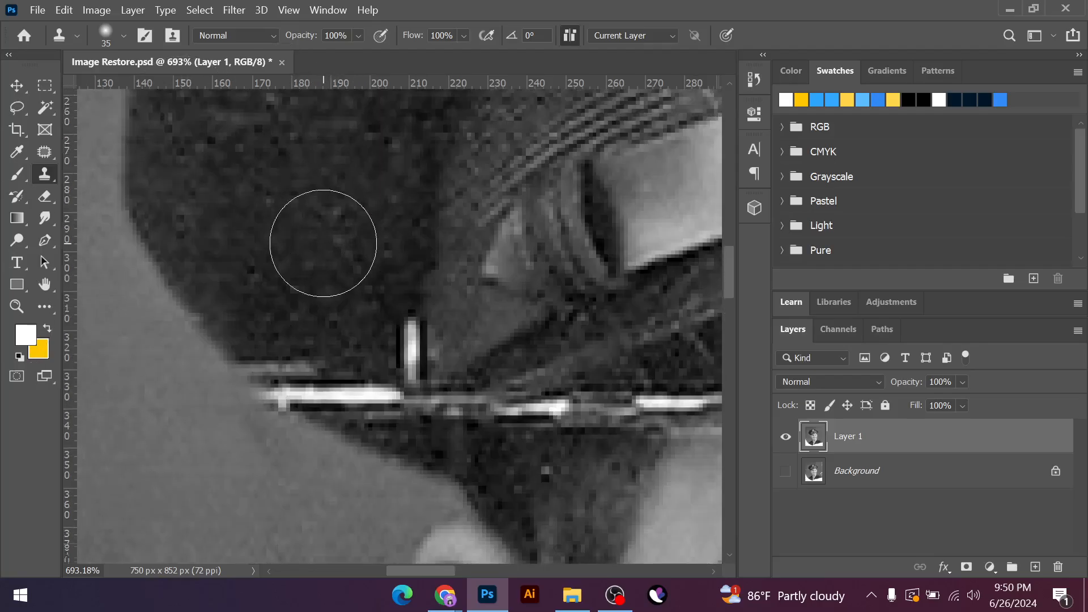
key("bracketleft")
key("bracketleft")
key("bracketleft")
key("bracketleft")
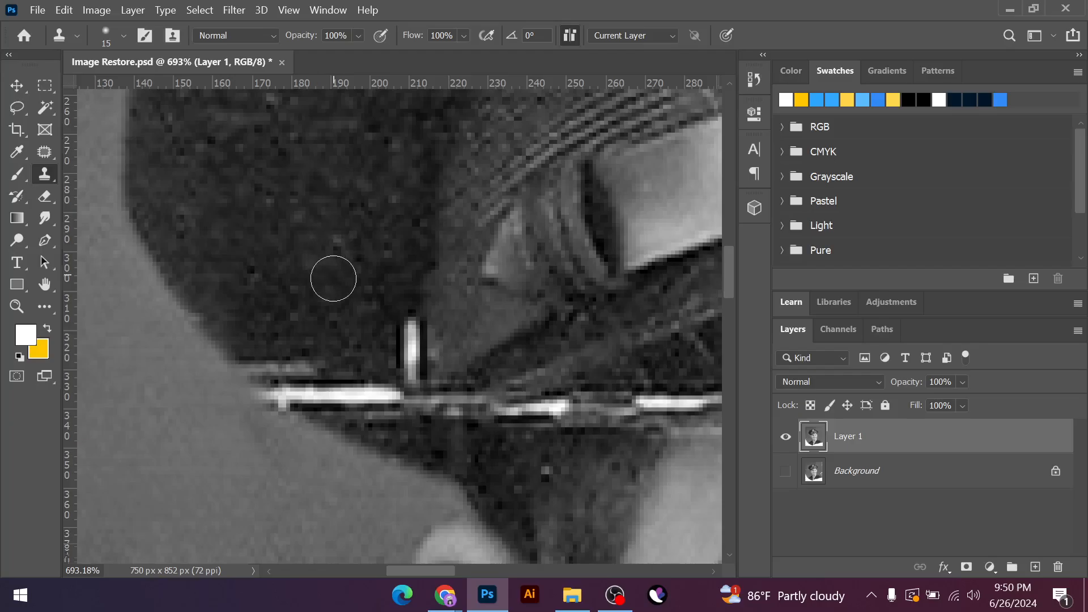
left_click(337, 241)
left_click(268, 370)
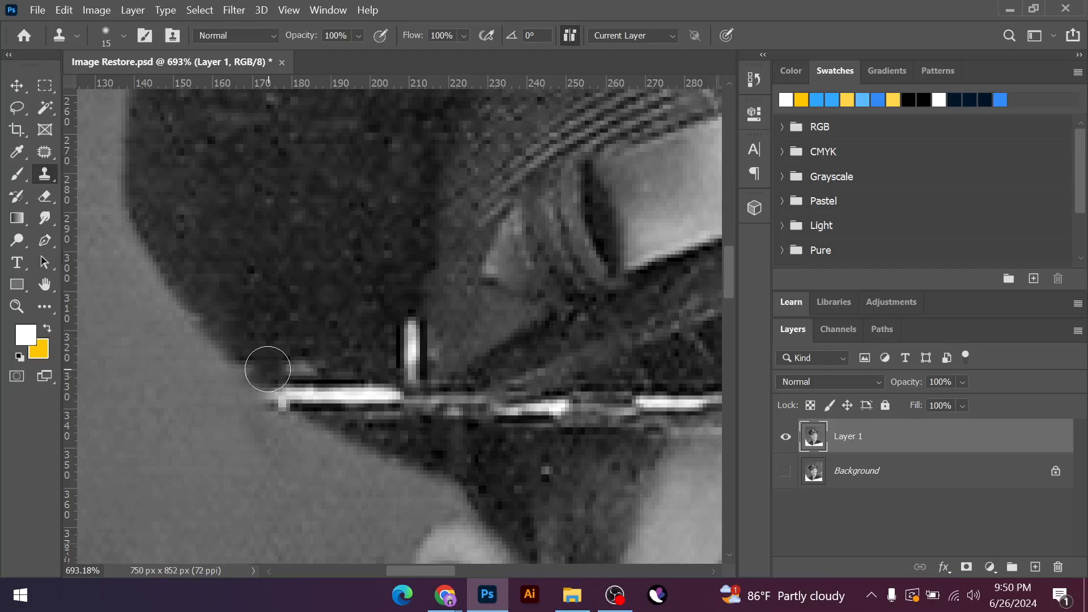
left_click(272, 369)
mouse_move(274, 370)
left_mouse_down()
mouse_move(317, 399)
mouse_move(295, 389)
mouse_move(328, 290)
mouse_move(318, 383)
mouse_move(400, 401)
left_mouse_up()
left_click(296, 390)
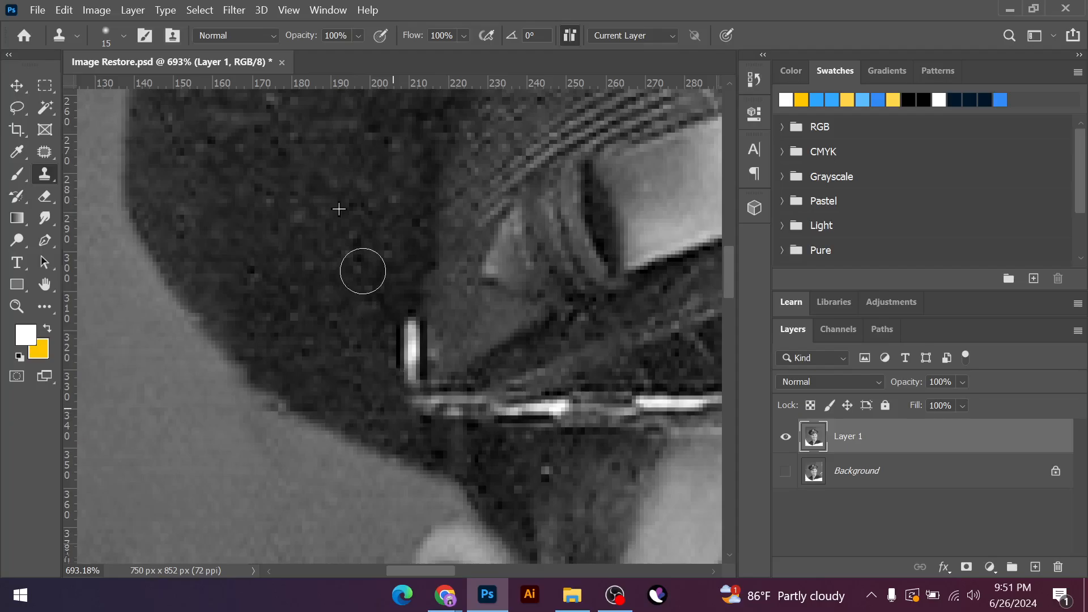
mouse_move(406, 323)
left_mouse_down()
mouse_move(418, 367)
mouse_move(410, 392)
mouse_move(437, 413)
left_mouse_up()
scroll(417, 413, "down", 5)
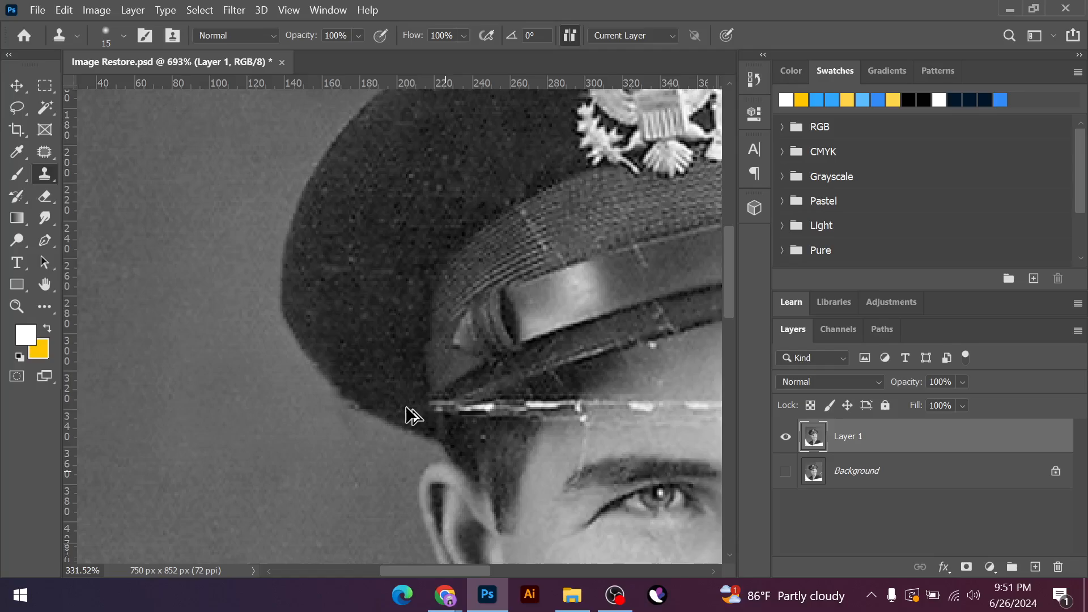
Duplicate Layer 1 and clone dark hair over the white crack running below the visor to the temple
scroll(411, 414, "down", 4)
key("ctrl+j")
scroll(427, 437, "up", 5)
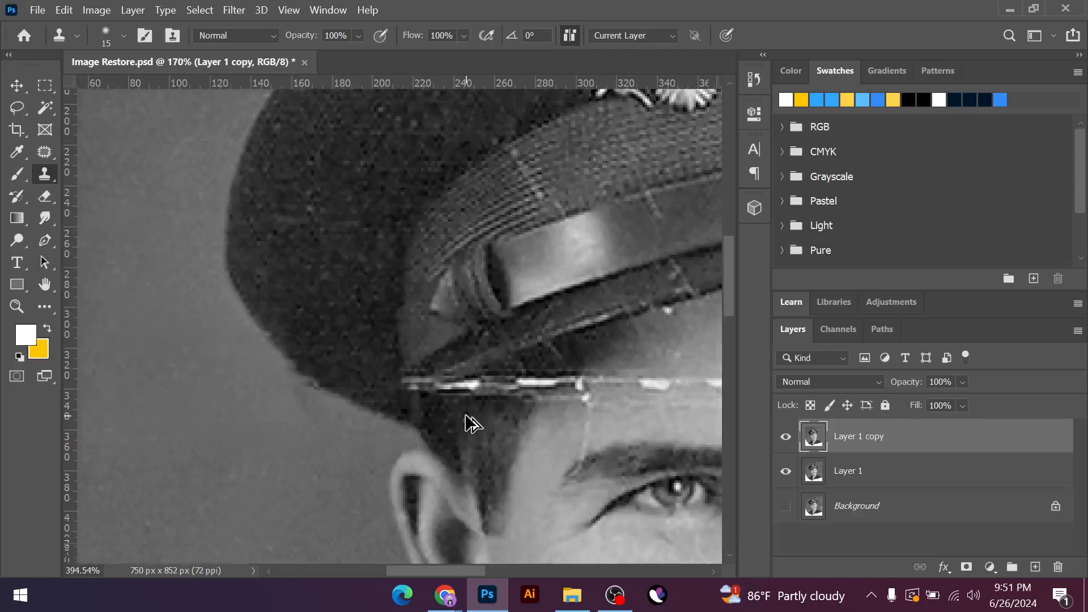
scroll(466, 422, "up", 4)
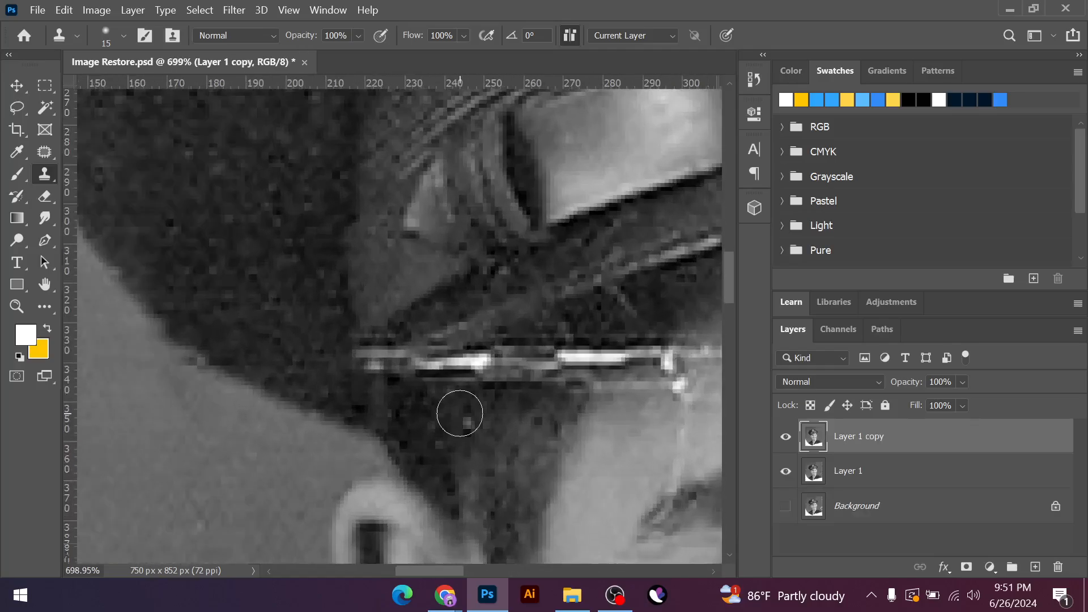
left_click(454, 408, "alt")
mouse_move(456, 391)
left_mouse_down()
mouse_move(476, 372)
mouse_move(519, 362)
mouse_move(603, 359)
mouse_move(527, 369)
mouse_move(648, 328)
left_mouse_up()
left_click(500, 424, "alt")
scroll(518, 406, "down", 4)
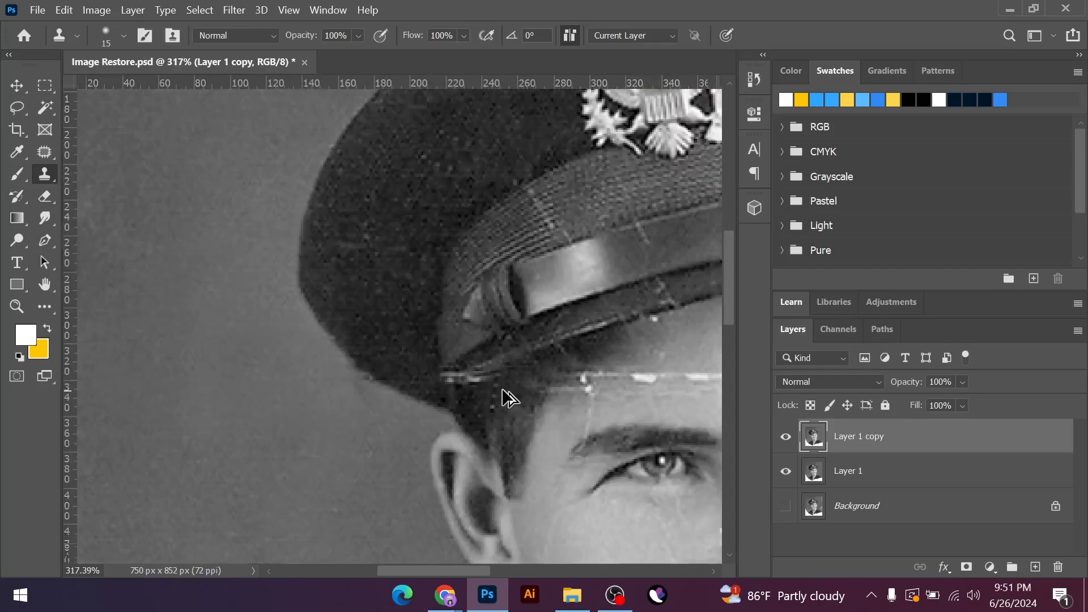
Reduce the brush to 7 px and clone over the crack remnants where the visor's left end meets the hair
scroll(510, 399, "down", 5)
scroll(493, 401, "up", 5)
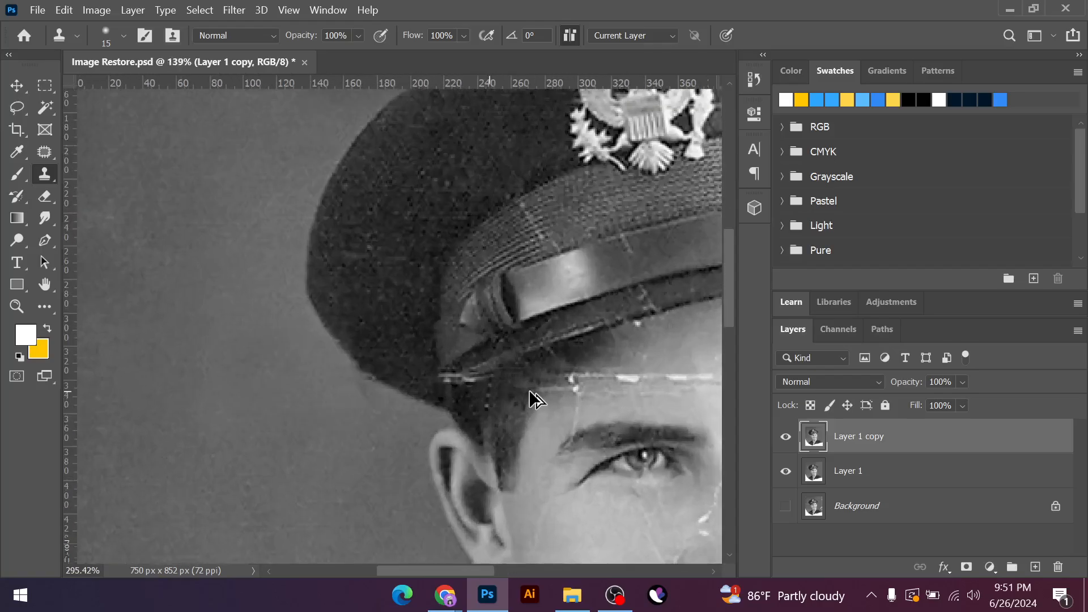
scroll(530, 392, "up", 3)
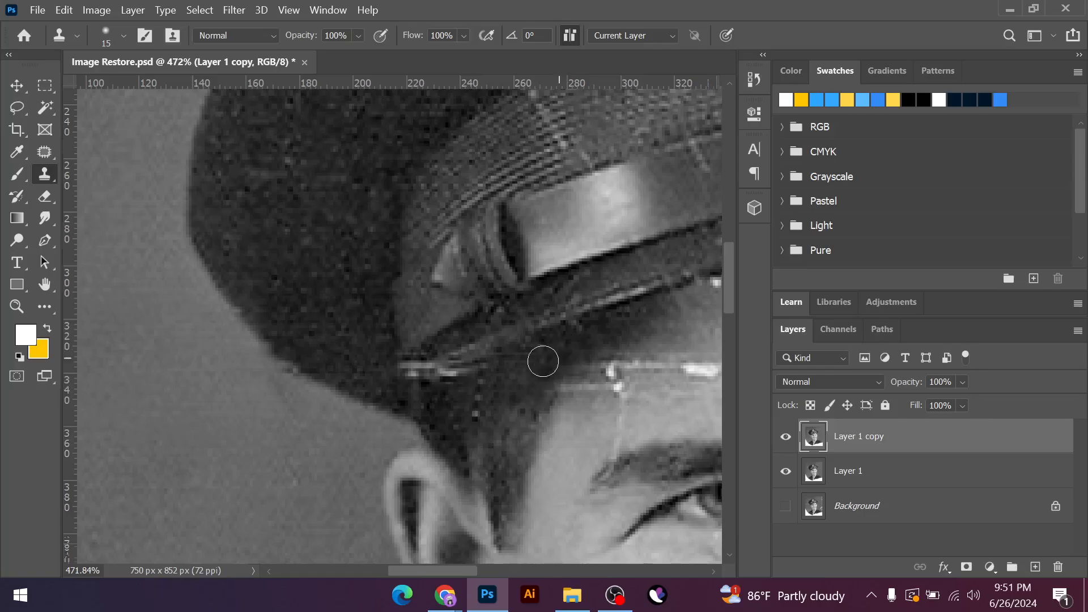
scroll(416, 379, "up", 3)
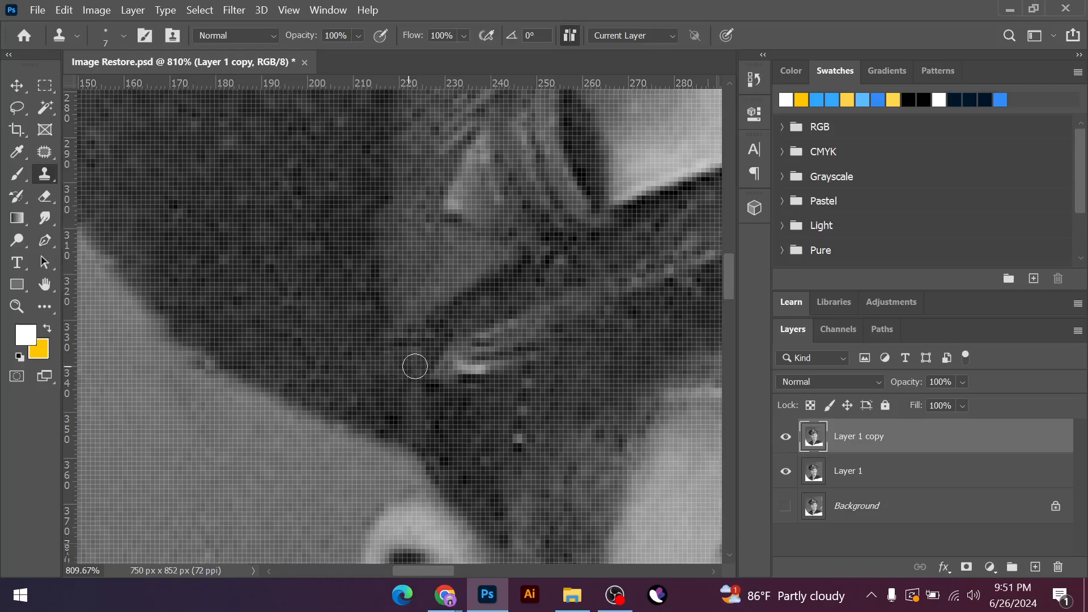
left_click(489, 387, "alt")
left_click_drag(455, 356, 468, 371)
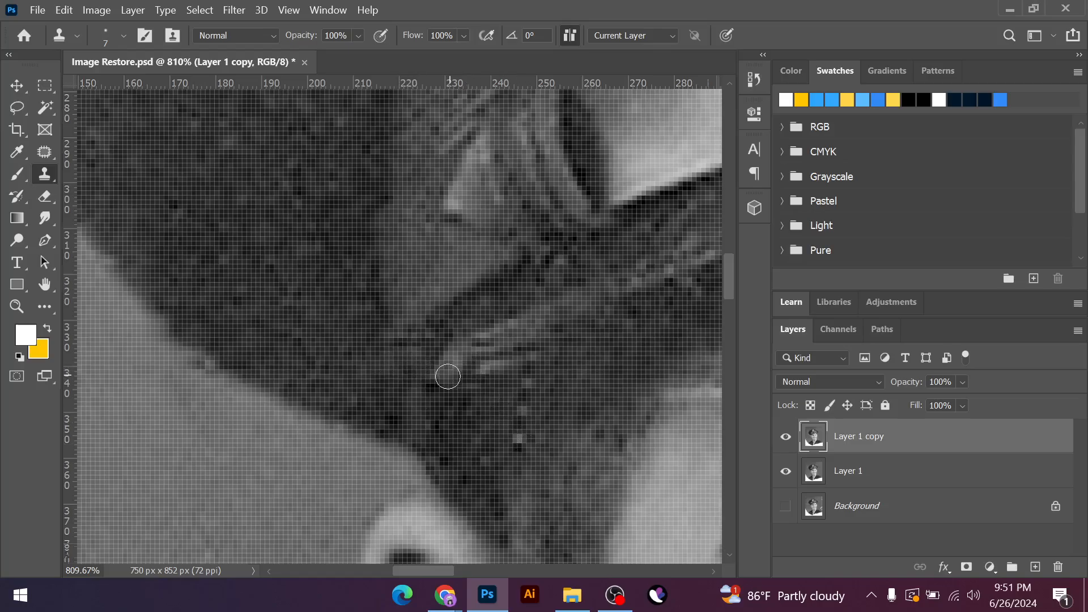
scroll(498, 391, "down", 10)
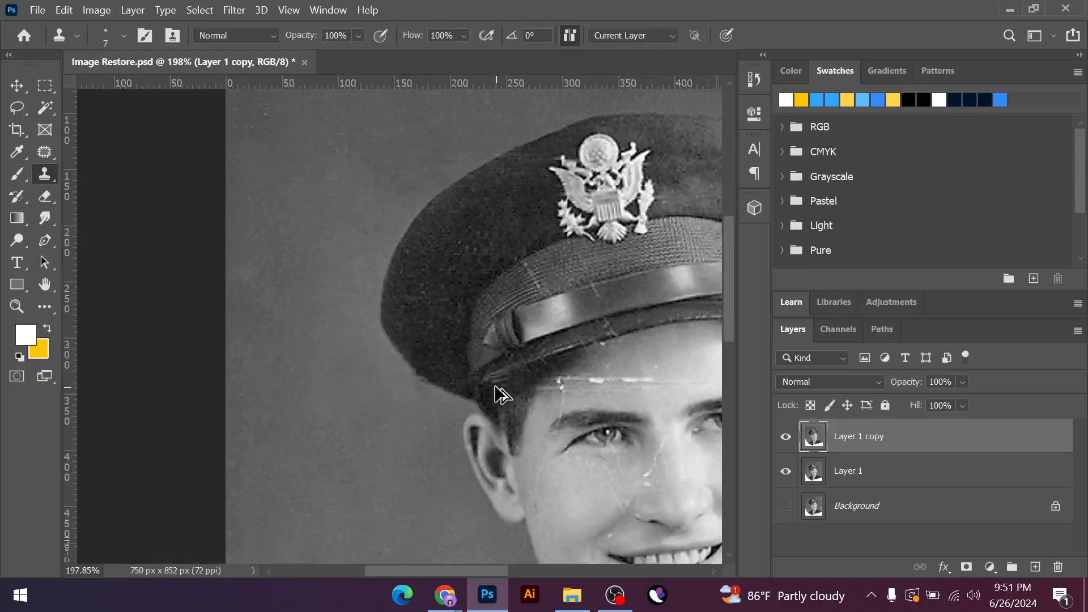
scroll(496, 391, "up", 10)
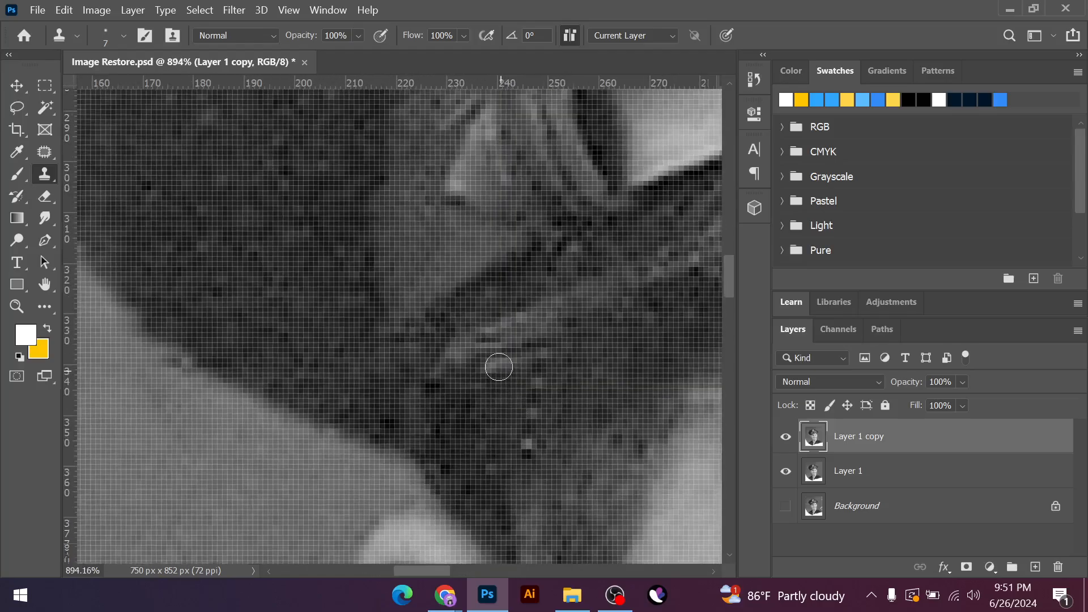
left_click_drag(498, 366, 519, 369)
scroll(432, 410, "down", 5)
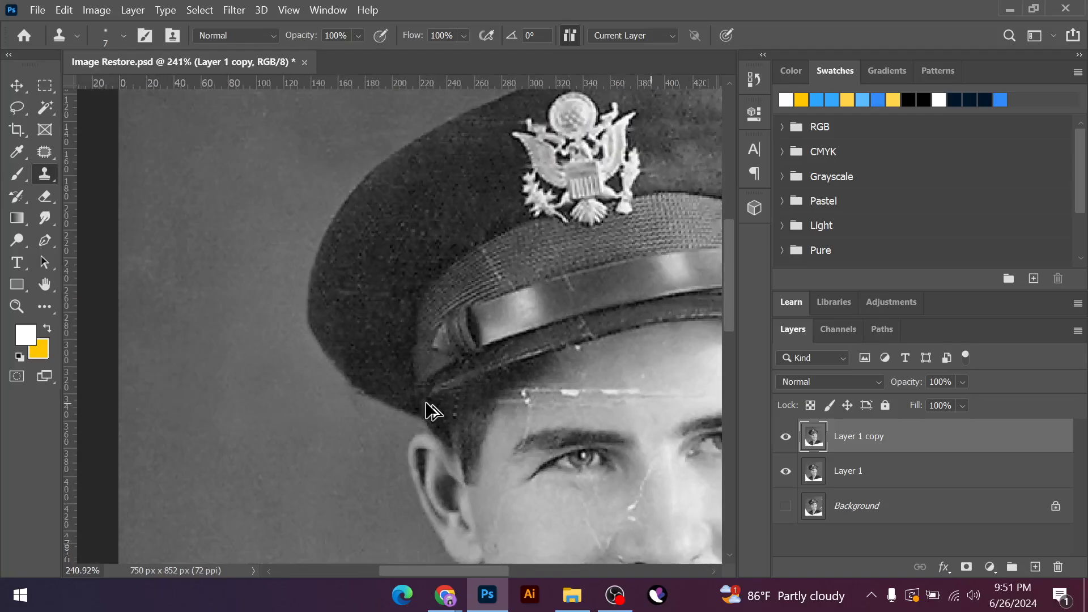
Use the Patch Tool to replace the scratch across the cap's leather strap with clean strap texture, then deselect
scroll(515, 344, "up", 4)
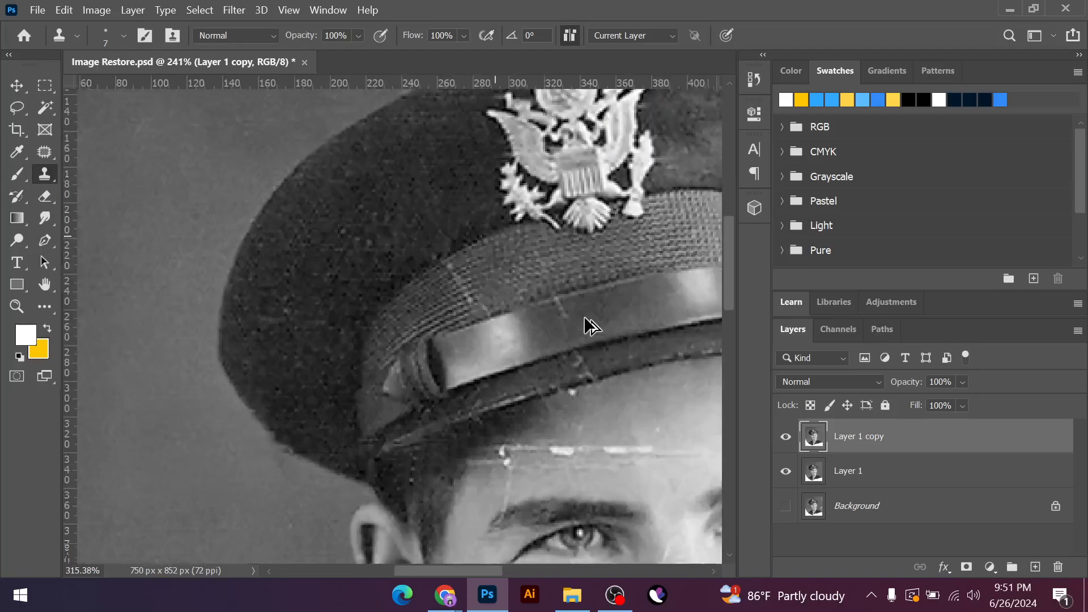
scroll(578, 309, "up", 2)
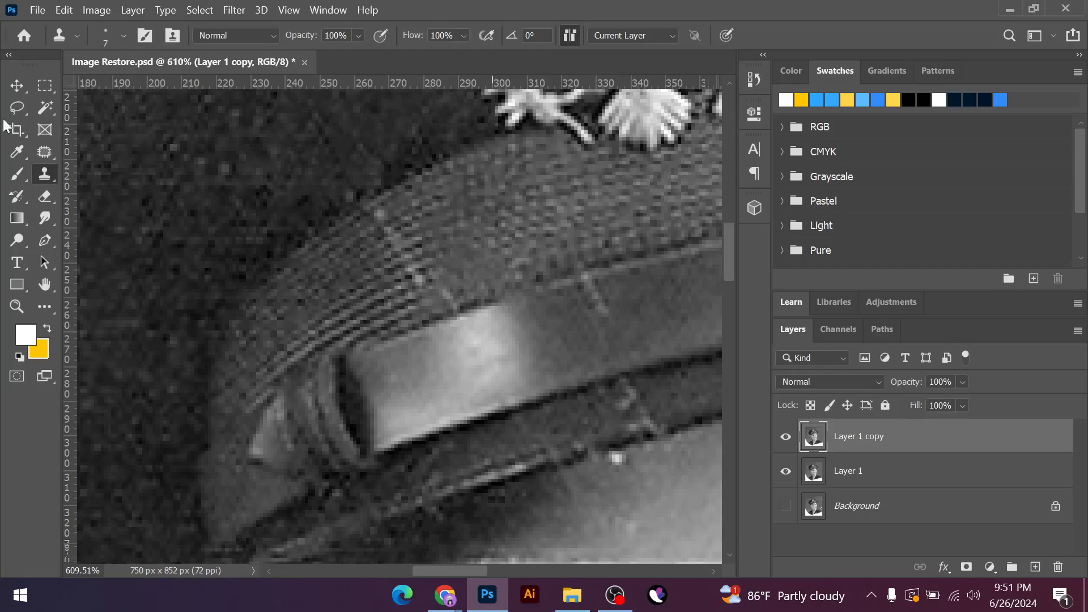
left_click(45, 151)
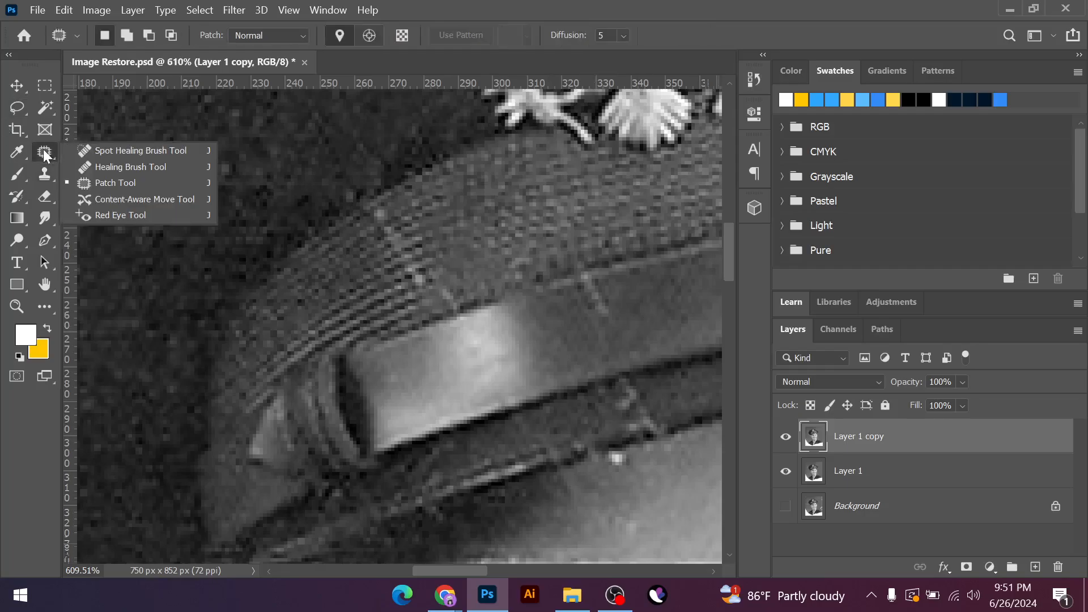
left_click(118, 183)
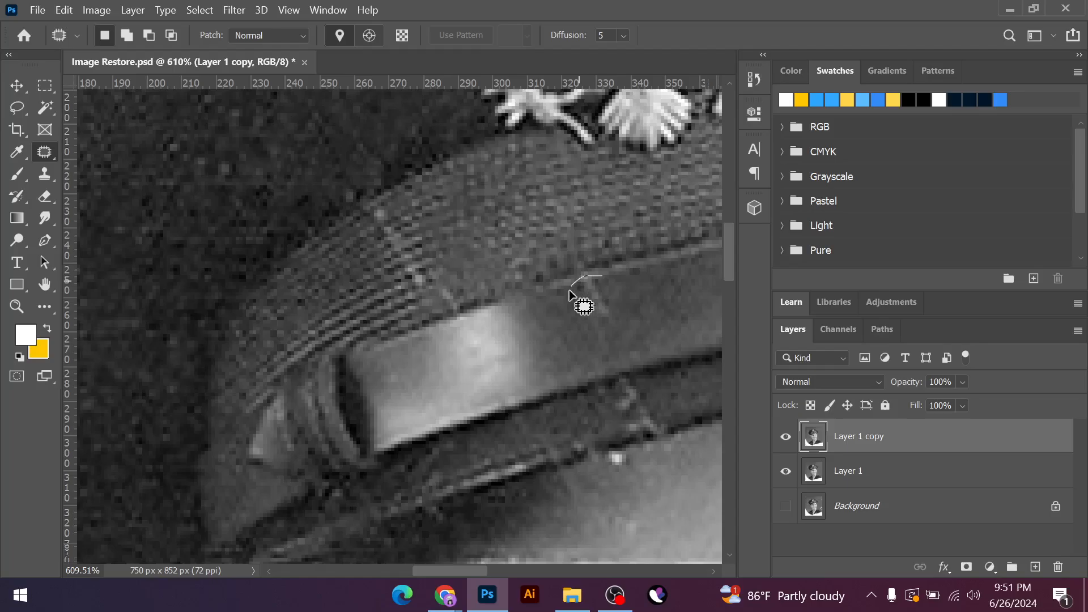
left_click_drag(595, 306, 658, 319)
key("ctrl+d")
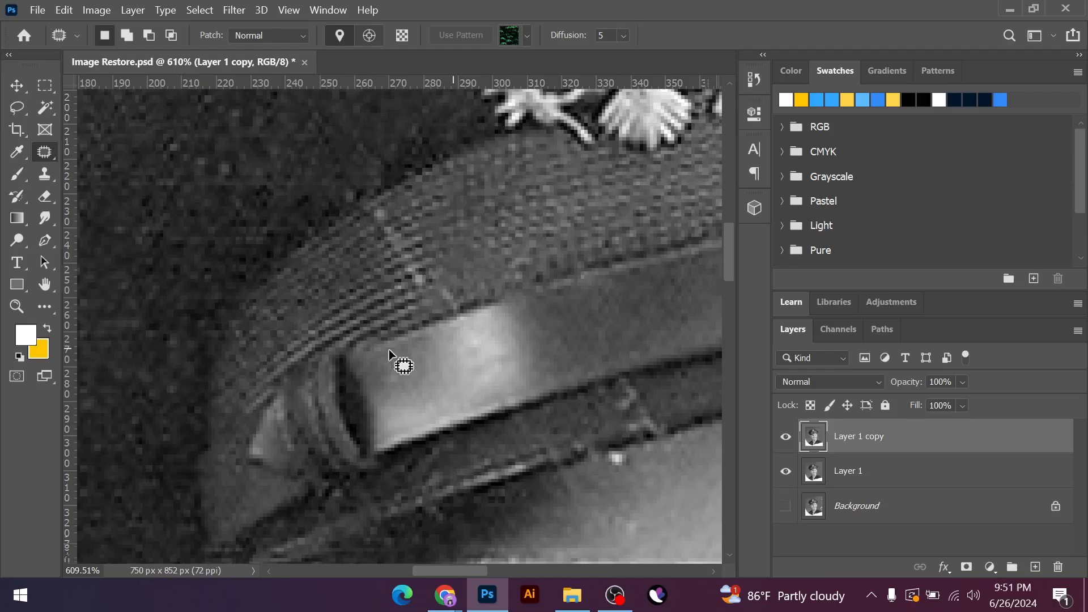
Patch the scratches on the visor below the strap with clean visor texture and clear the selection
mouse_move(641, 379)
left_mouse_down()
mouse_move(599, 407)
mouse_move(620, 423)
left_mouse_up()
left_click_drag(682, 411, 657, 386)
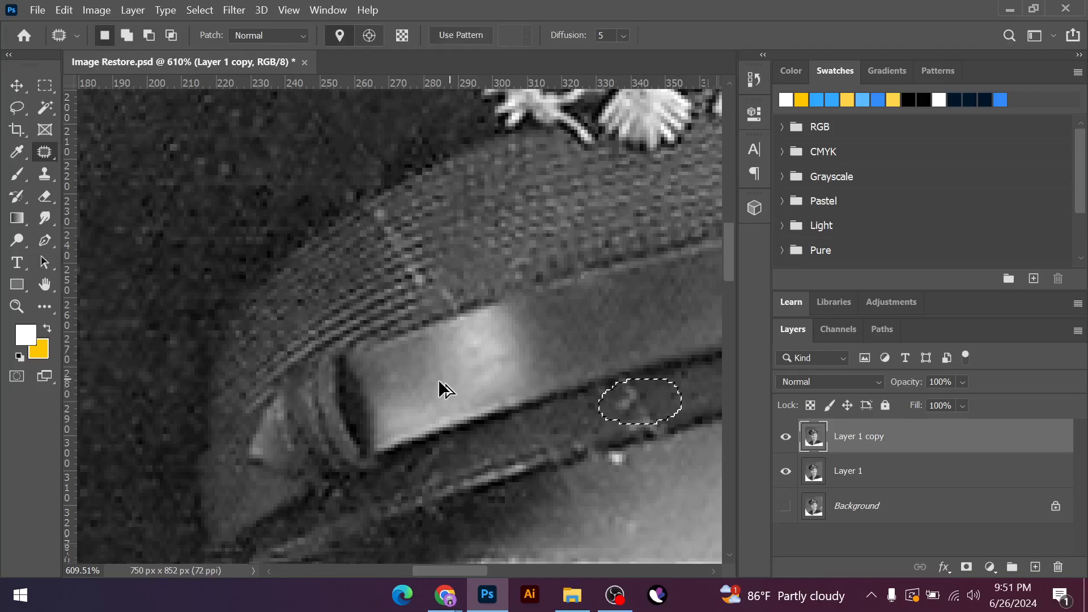
scroll(440, 389, "down", 3)
left_click_drag(568, 399, 607, 390)
key("ctrl+d")
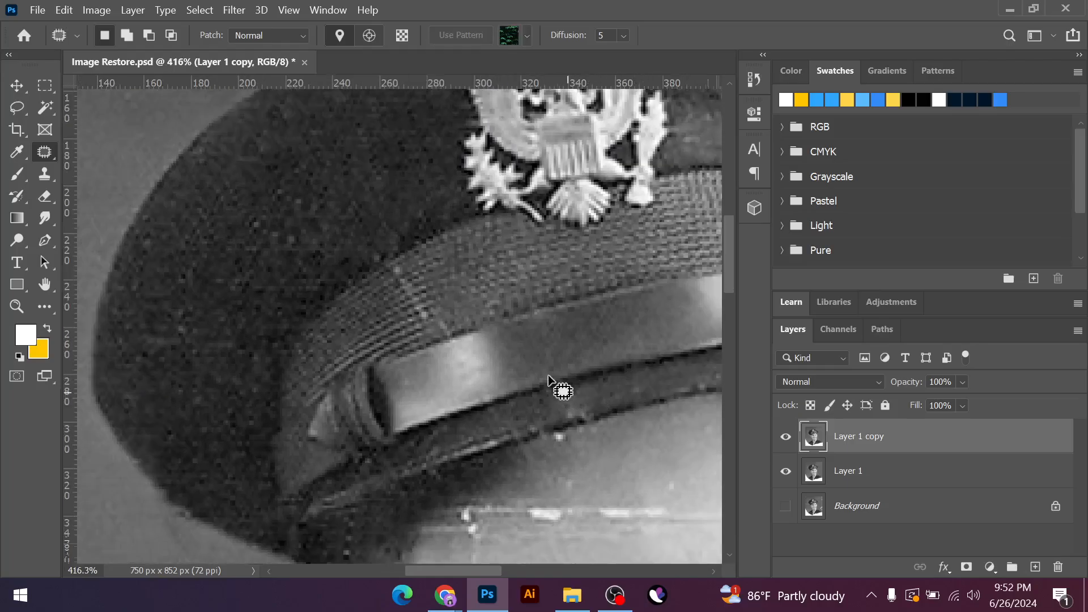
Patch the white dashes of the crack across the forehead with clean skin and clear the selection
scroll(434, 347, "down", 9)
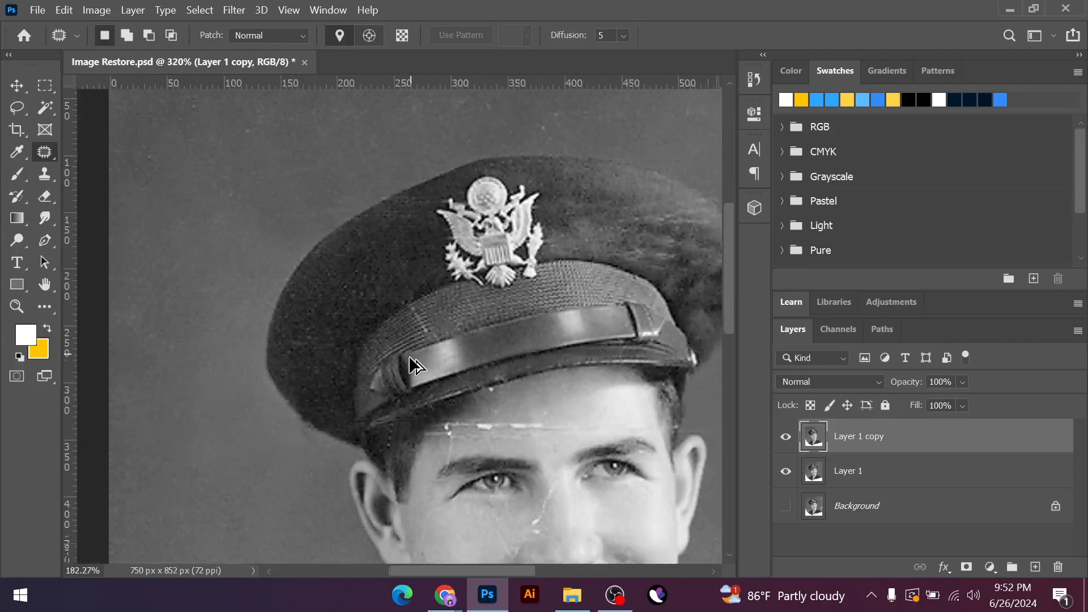
scroll(443, 413, "up", 14)
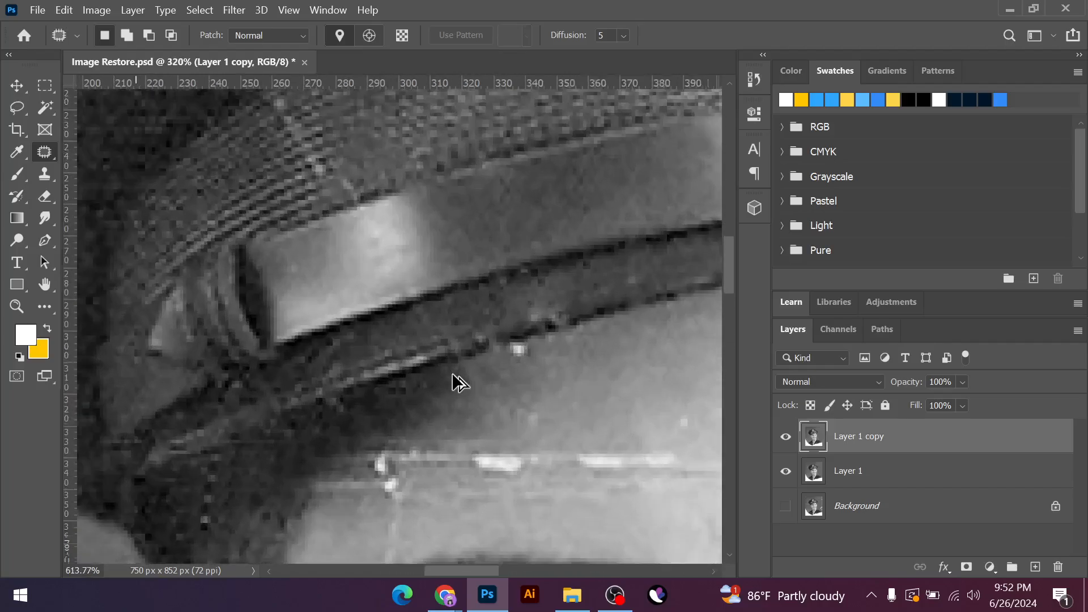
scroll(463, 367, "down", 5)
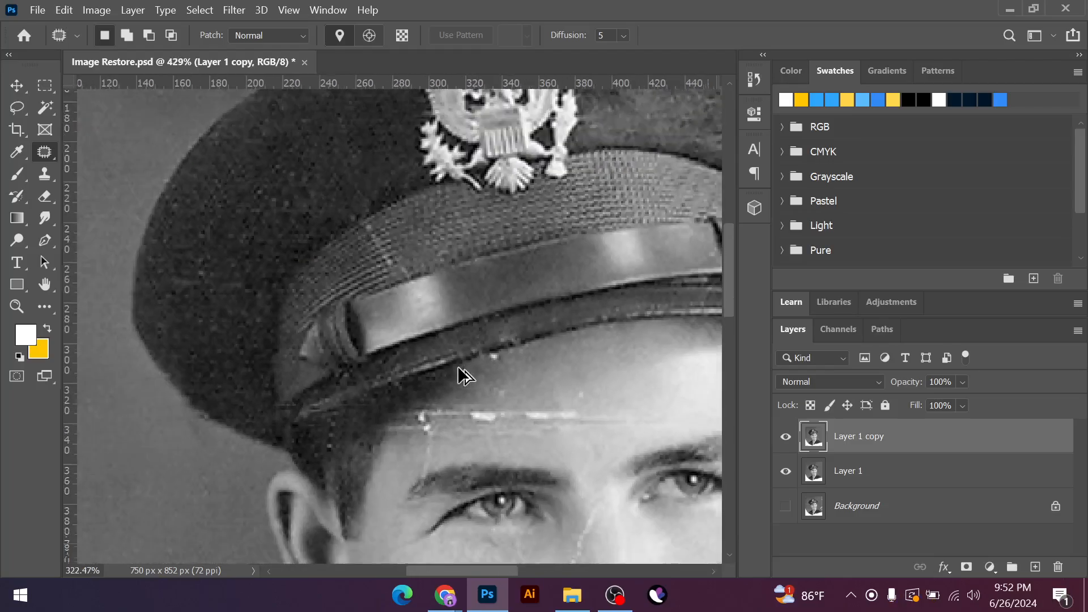
scroll(364, 401, "down", 3)
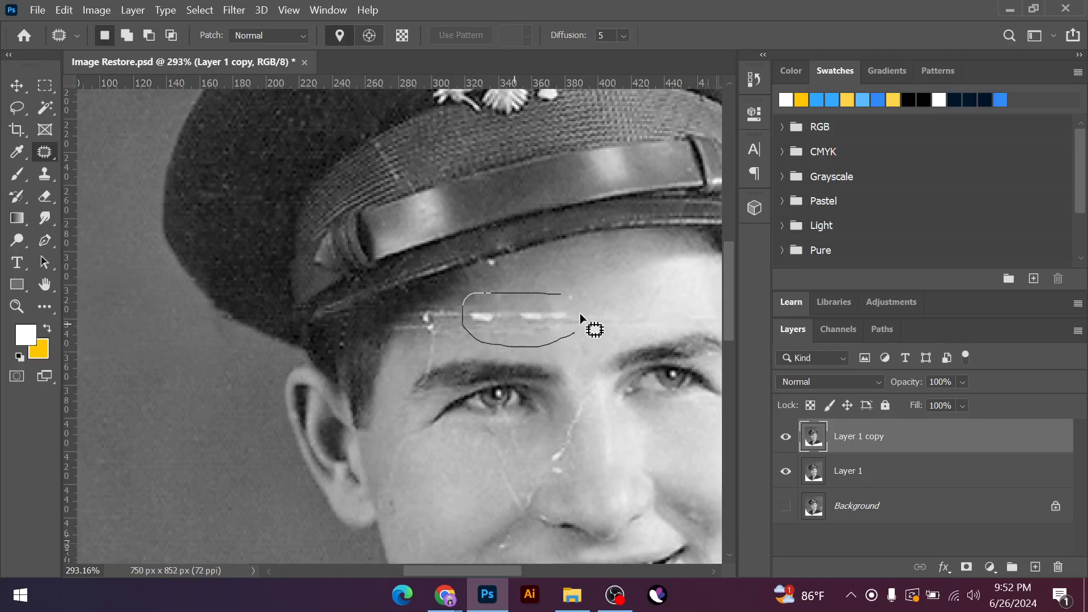
left_click_drag(549, 318, 641, 273)
key("ctrl+d")
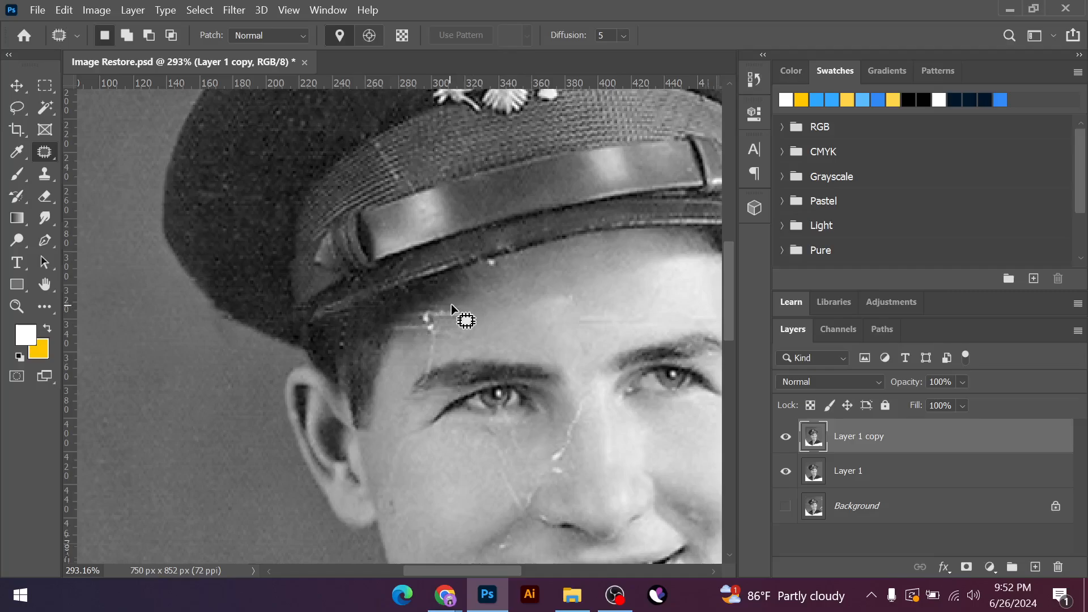
Patch the white specks and crack end at the left hairline with clean forehead skin and clear the selection
mouse_move(451, 304)
left_mouse_down()
mouse_move(417, 307)
mouse_move(399, 323)
mouse_move(402, 350)
mouse_move(427, 355)
mouse_move(466, 334)
mouse_move(458, 305)
left_mouse_up()
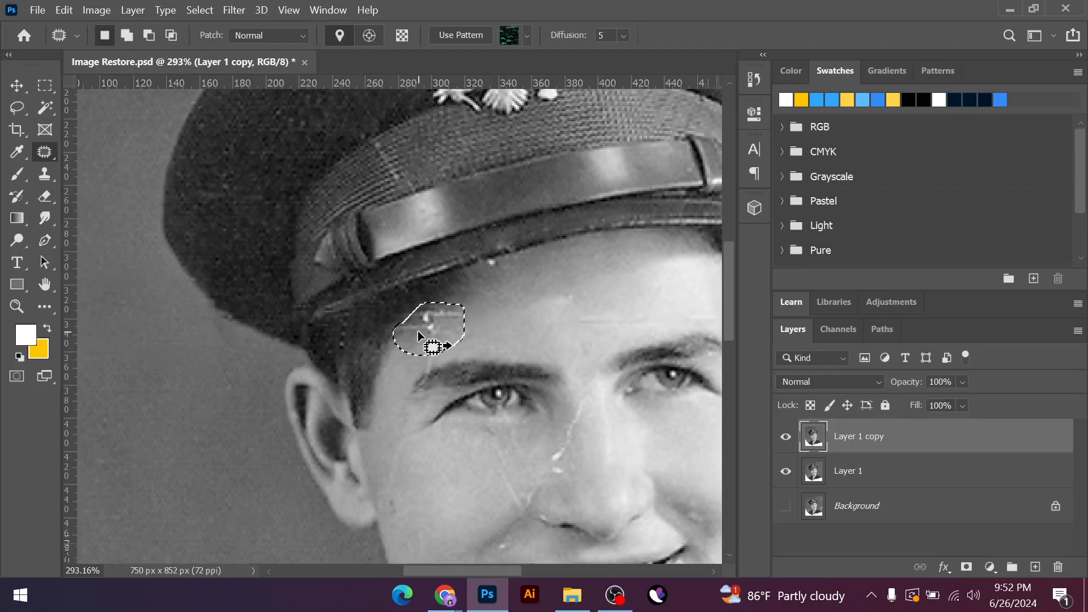
left_click_drag(418, 331, 507, 311)
key("ctrl+d")
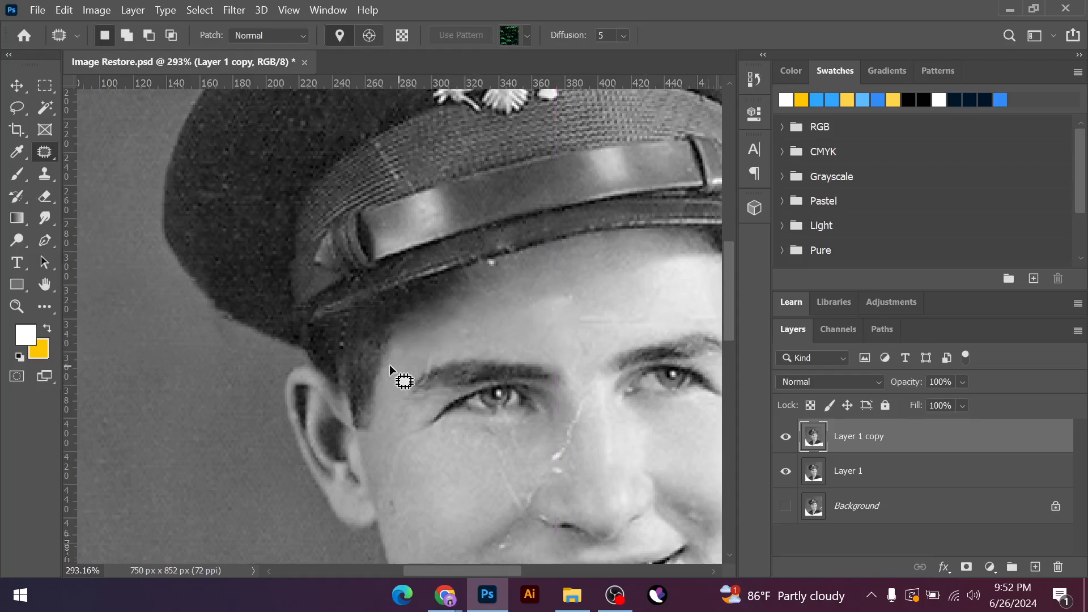
Patch the scratch on the cheek beside the nose with clean skin and clear the selection
scroll(510, 453, "down", 3)
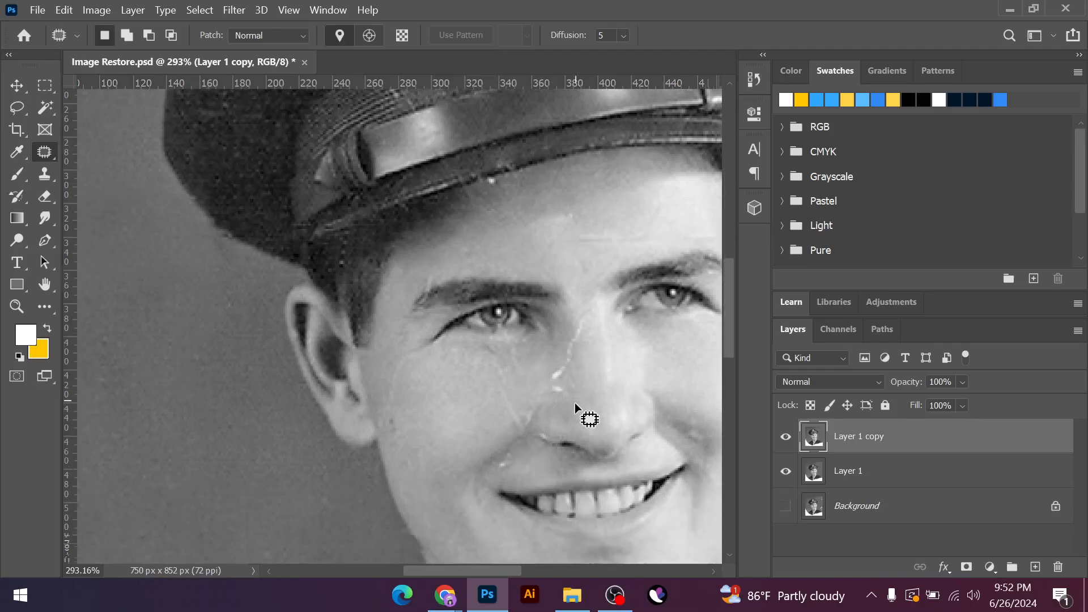
scroll(508, 415, "up", 2)
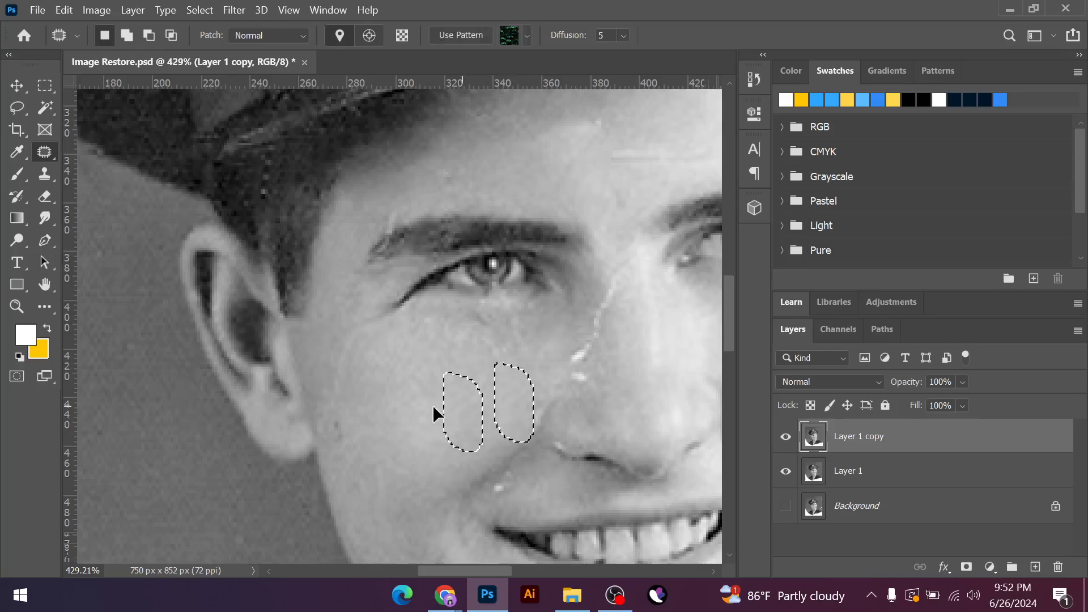
left_click_drag(433, 406, 430, 408)
key("ctrl+d")
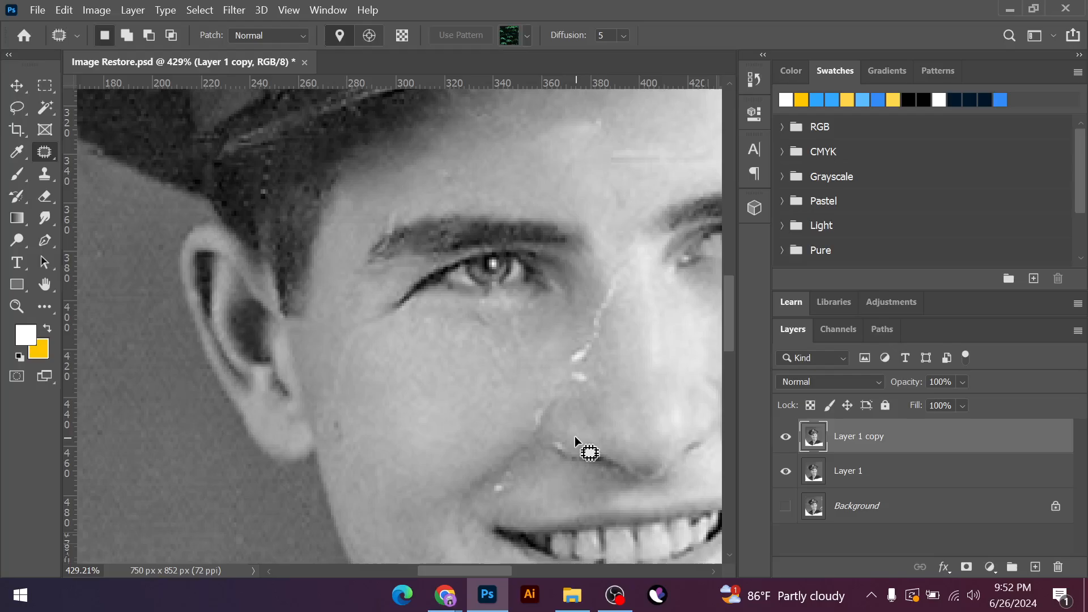
Switch to the Spot Healing Brush Tool and heal the light spot in the middle of the forehead
scroll(417, 368, "down", 5)
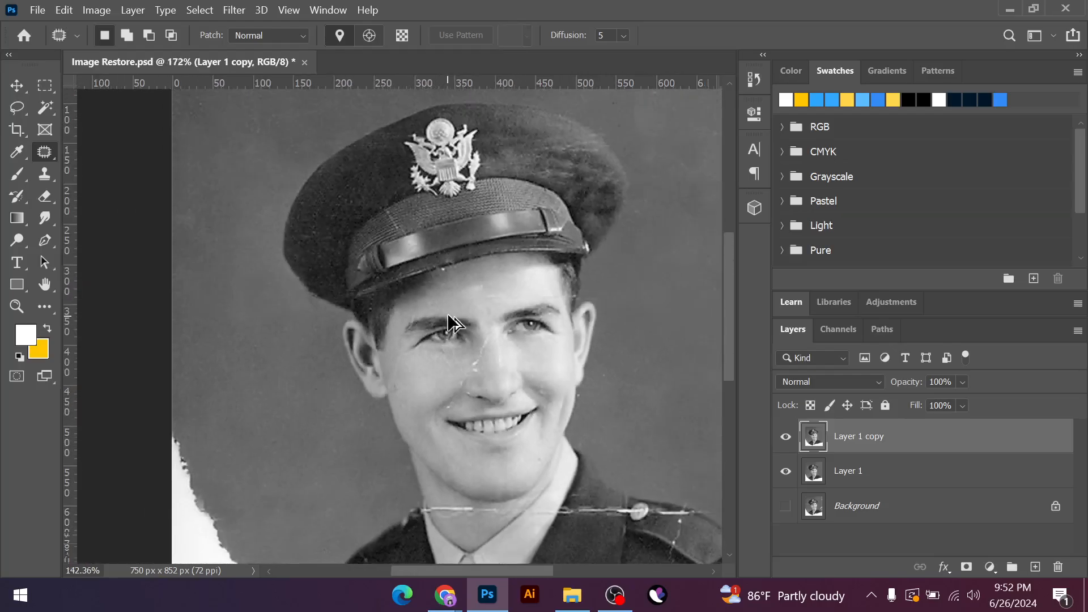
scroll(512, 306, "up", 6)
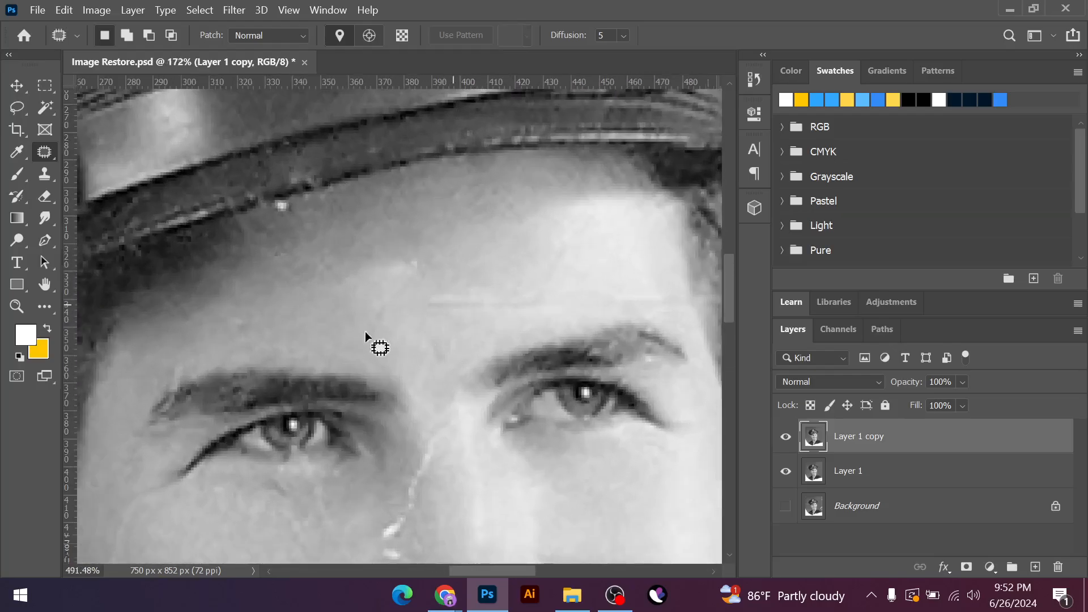
left_click(37, 174)
left_click(42, 153)
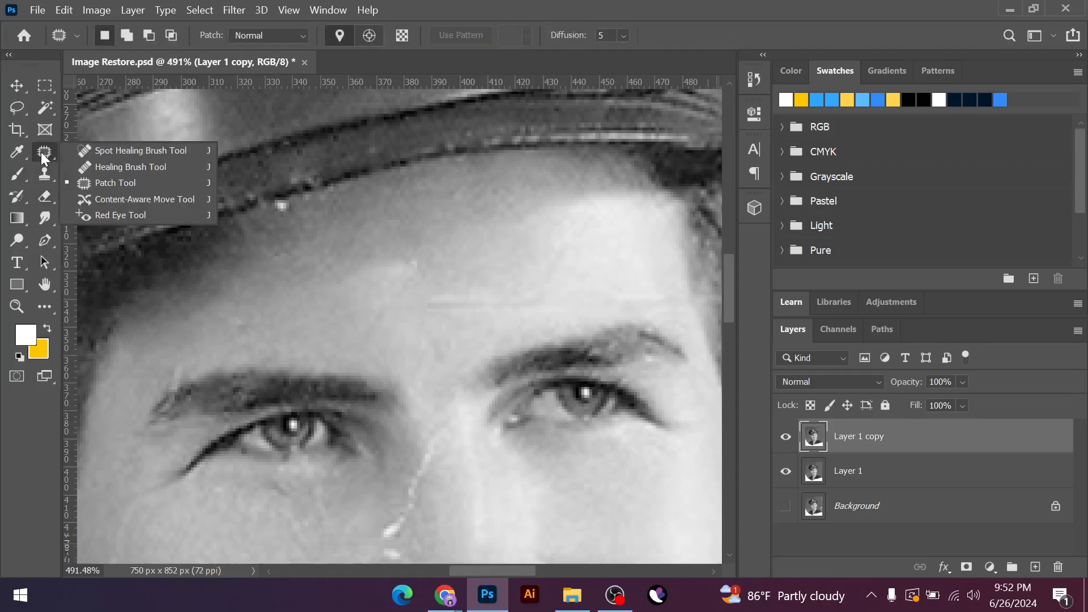
left_click(128, 151)
left_click_drag(469, 272, 468, 280)
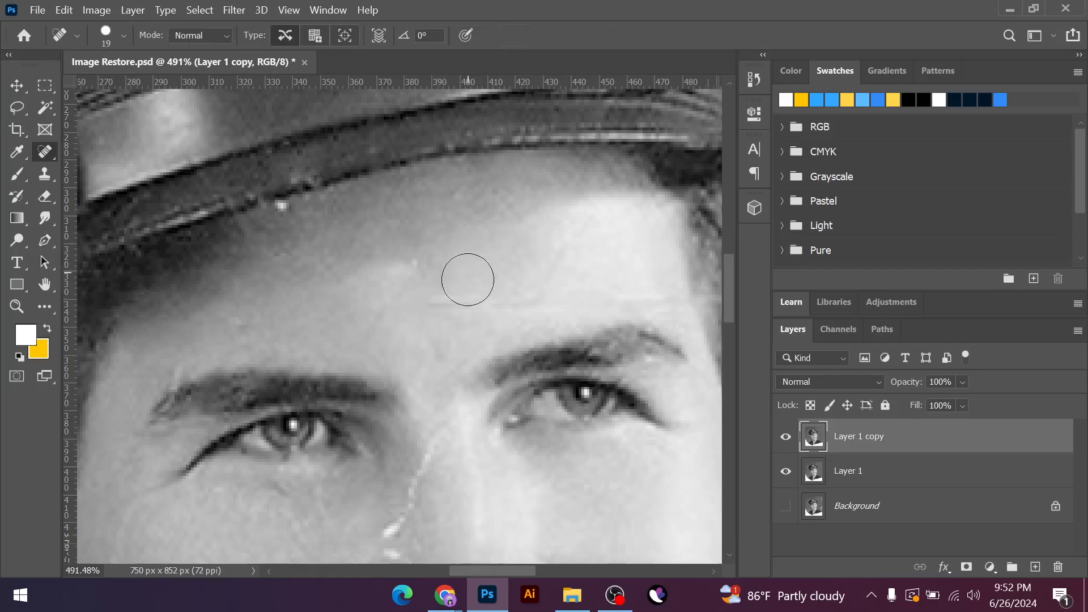
left_click(471, 273, "alt")
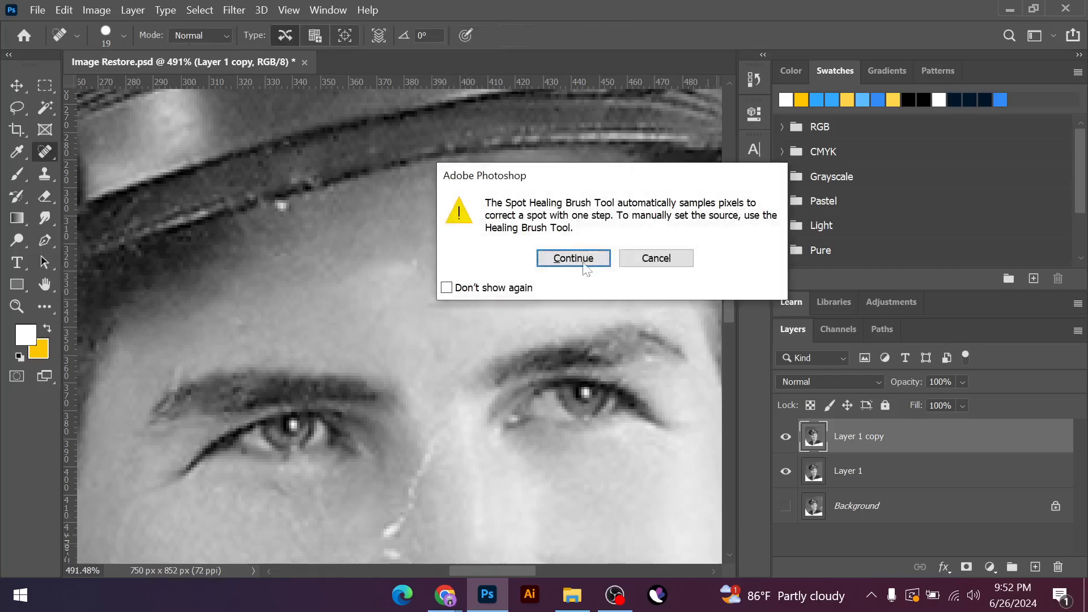
left_click(656, 258)
left_click(414, 264)
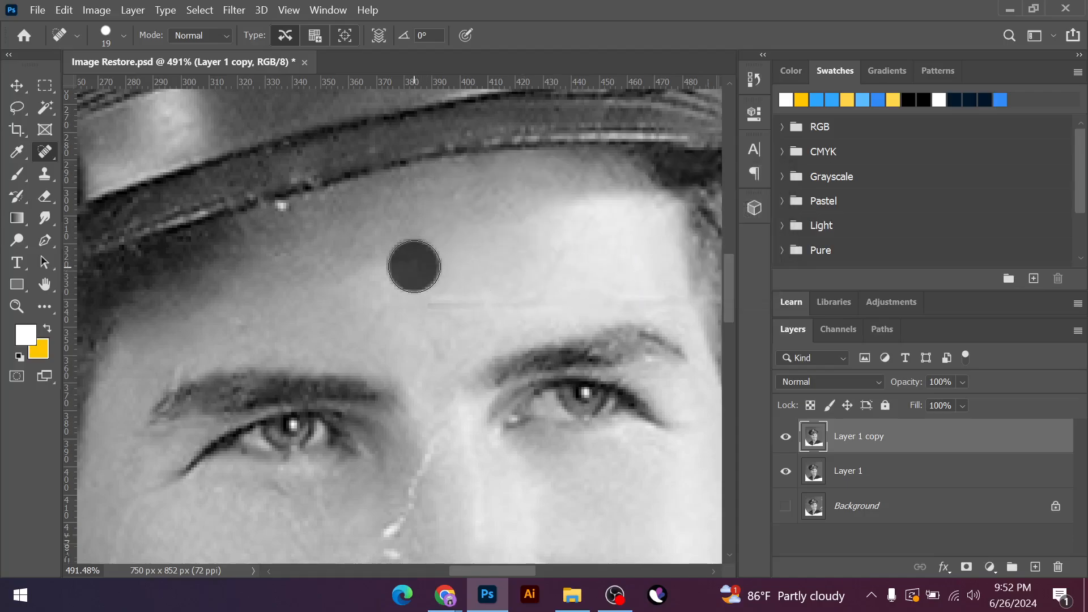
Heal the white crack running from the inner eye corner along the side of the nose to the nostril
scroll(435, 318, "down", 3)
left_click(432, 333)
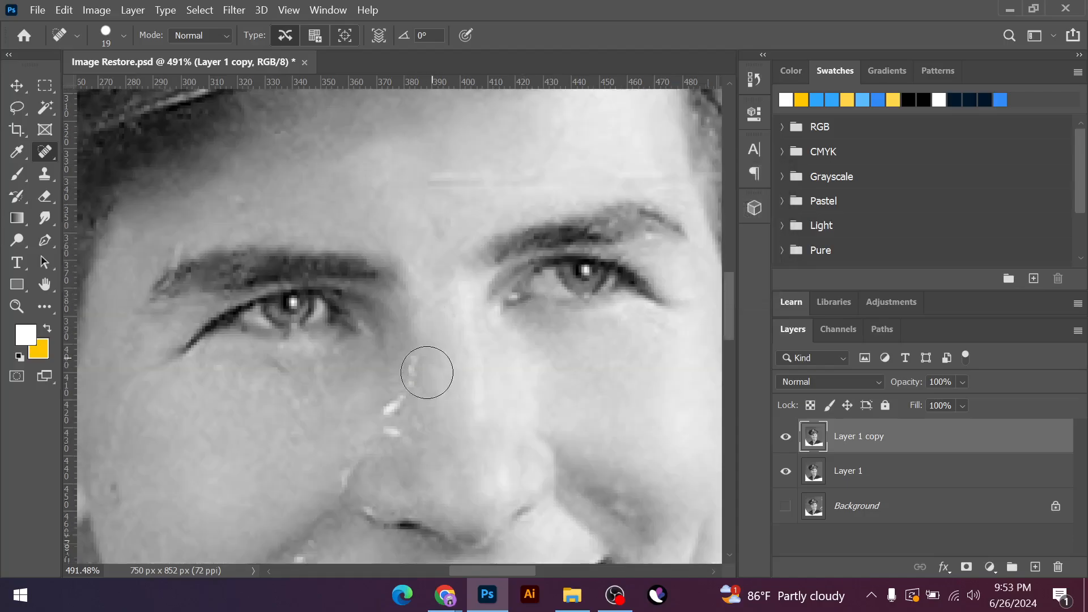
left_click(407, 392)
left_click(393, 413)
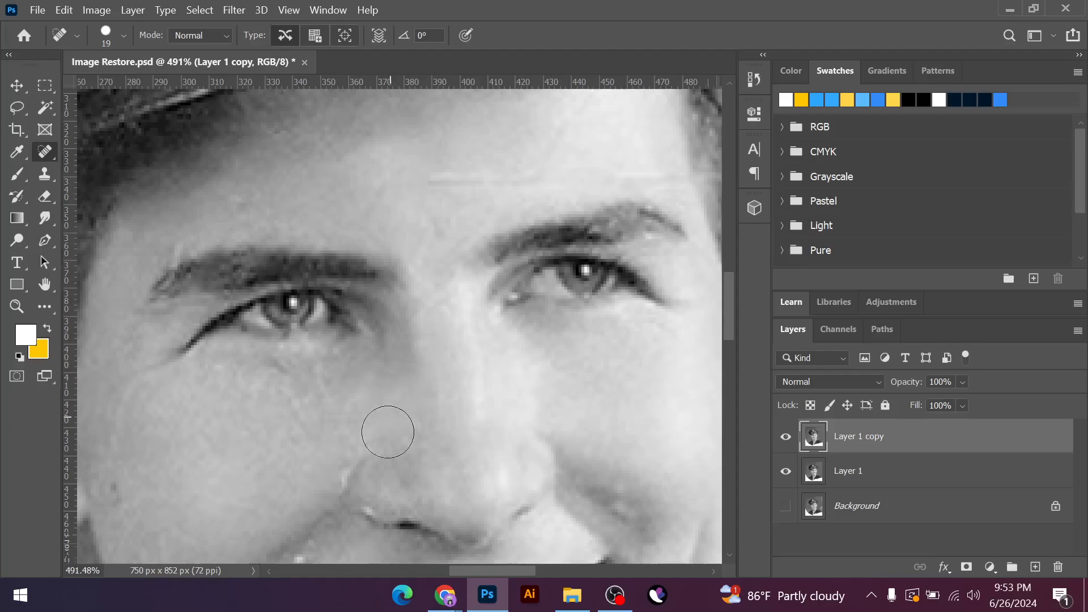
left_click(345, 473)
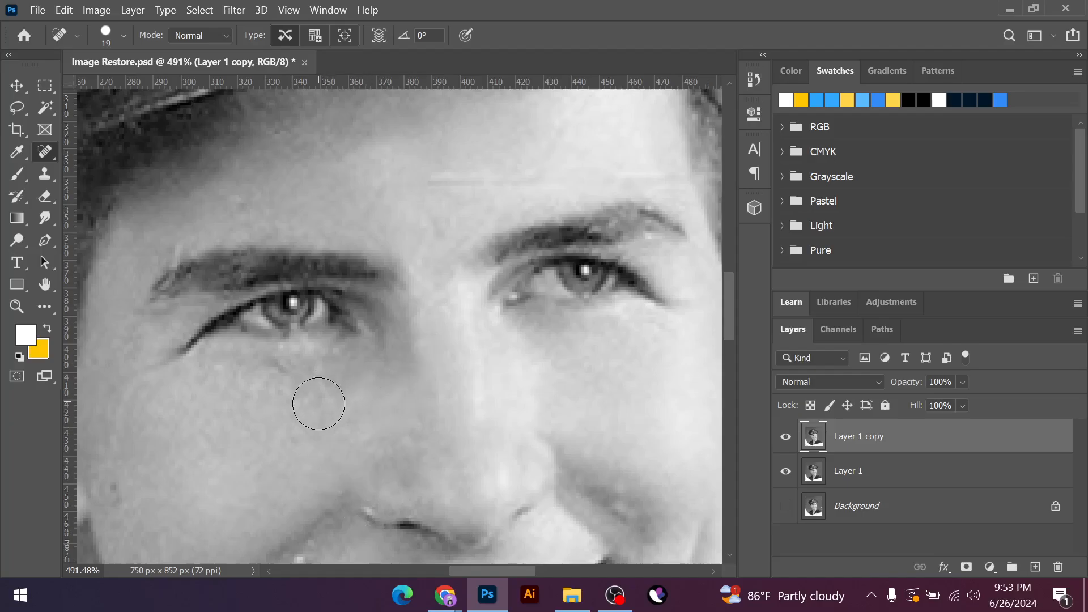
Reduce the healing brush to size 8 and heal the white speck between the nostril and the mouth corner
scroll(522, 389, "down", 3)
left_click(361, 380)
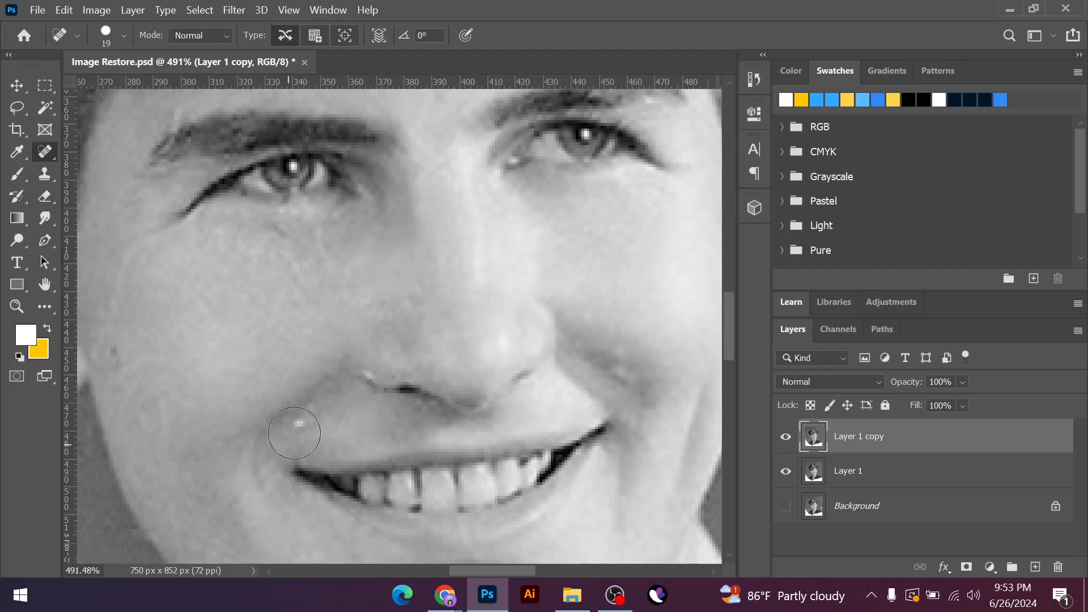
scroll(325, 413, "up", 4)
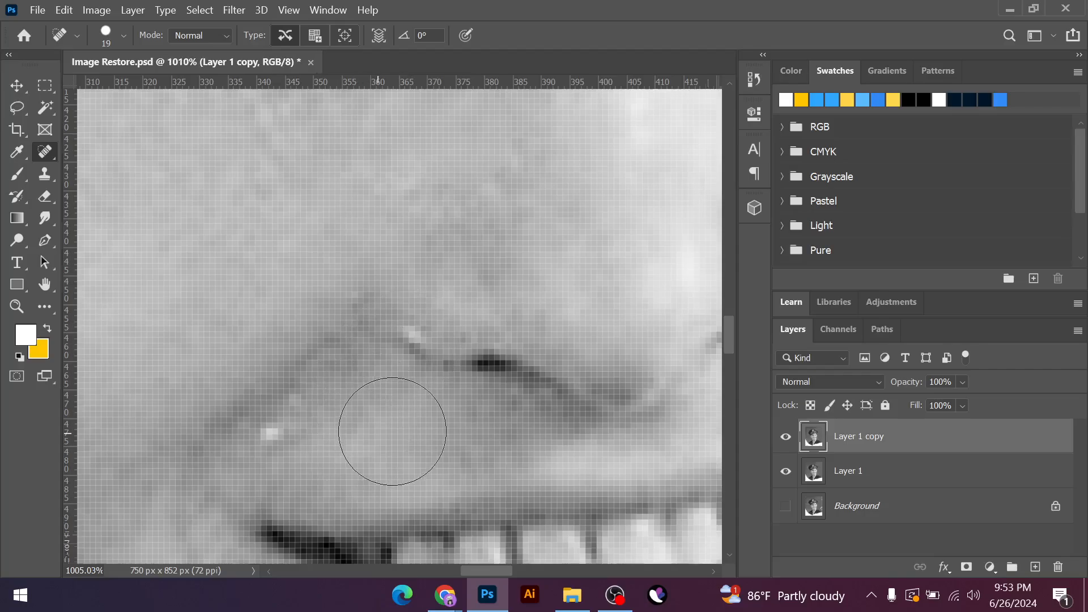
key("bracketleft")
left_click(267, 436)
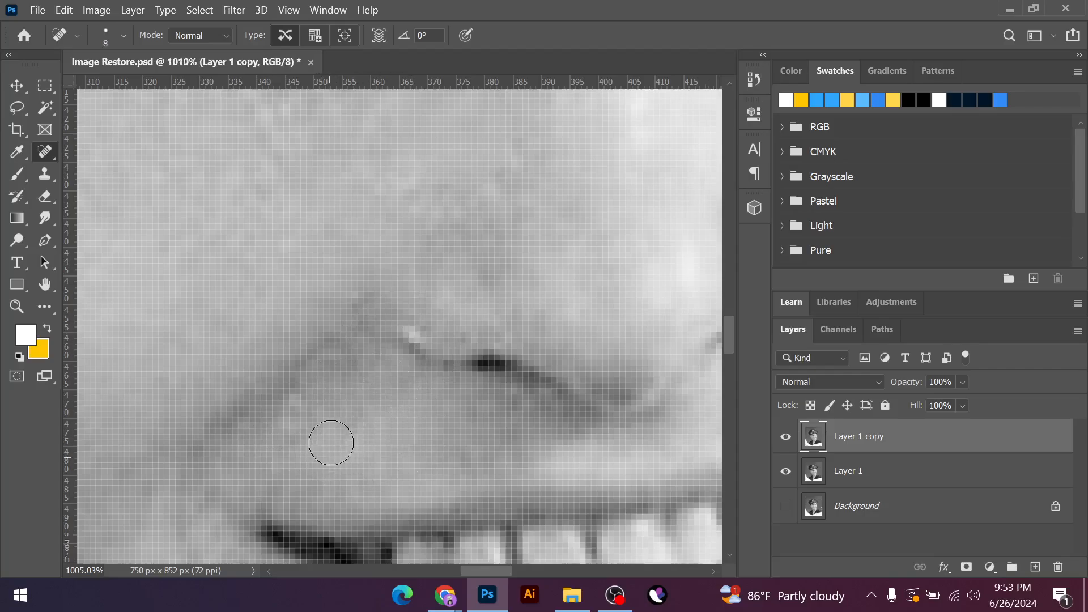
Enlarge the healing brush to size 30 and heal the inner part of the horizontal line across the forehead
scroll(347, 410, "down", 8)
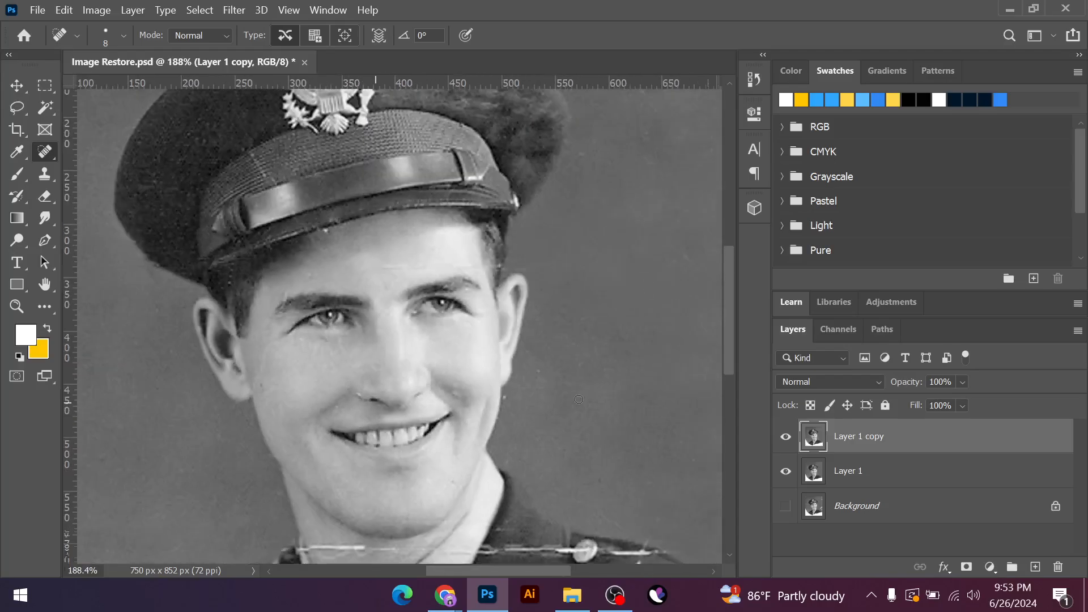
scroll(453, 332, "up", 5)
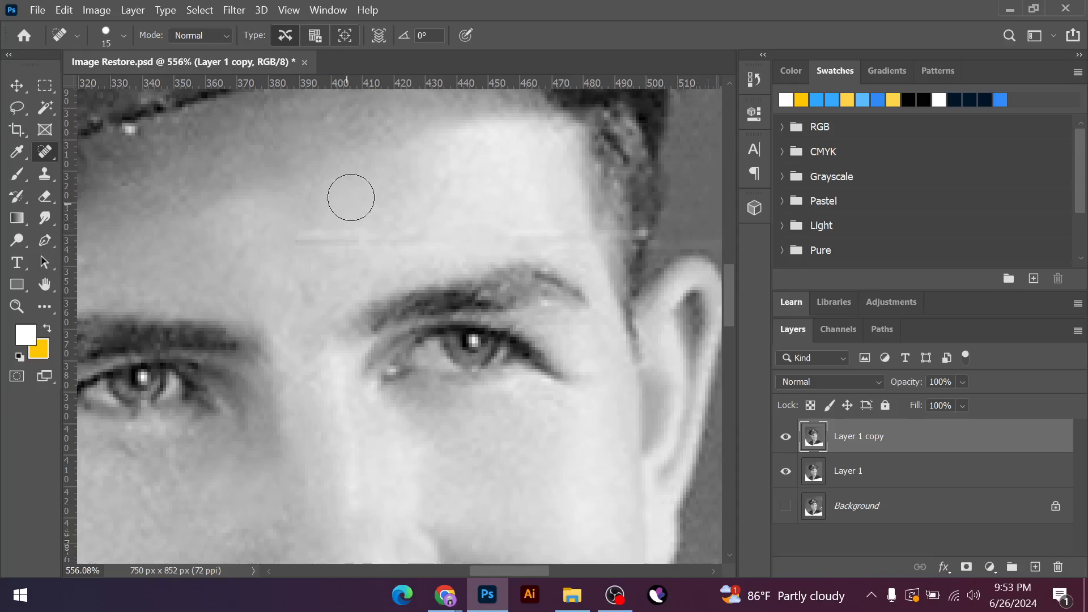
key("bracketright")
key("bracketright")
key("bracketright")
left_click(325, 238)
left_click(369, 218)
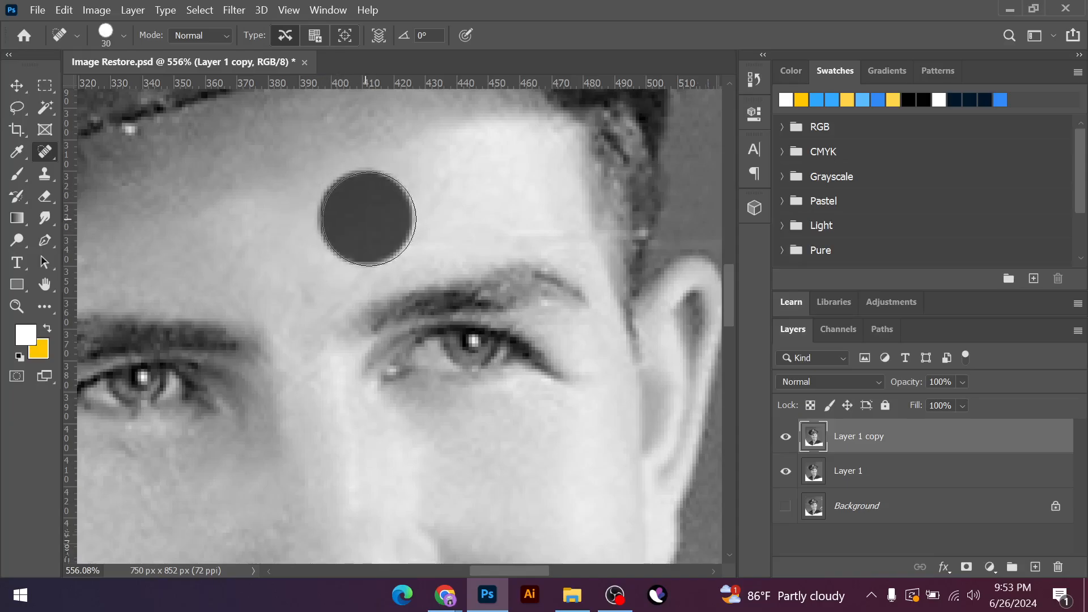
left_click(419, 208)
Reduce the healing brush to size 15 and heal the rest of the forehead line toward the hairline
key("bracketleft")
key("bracketleft")
key("bracketleft")
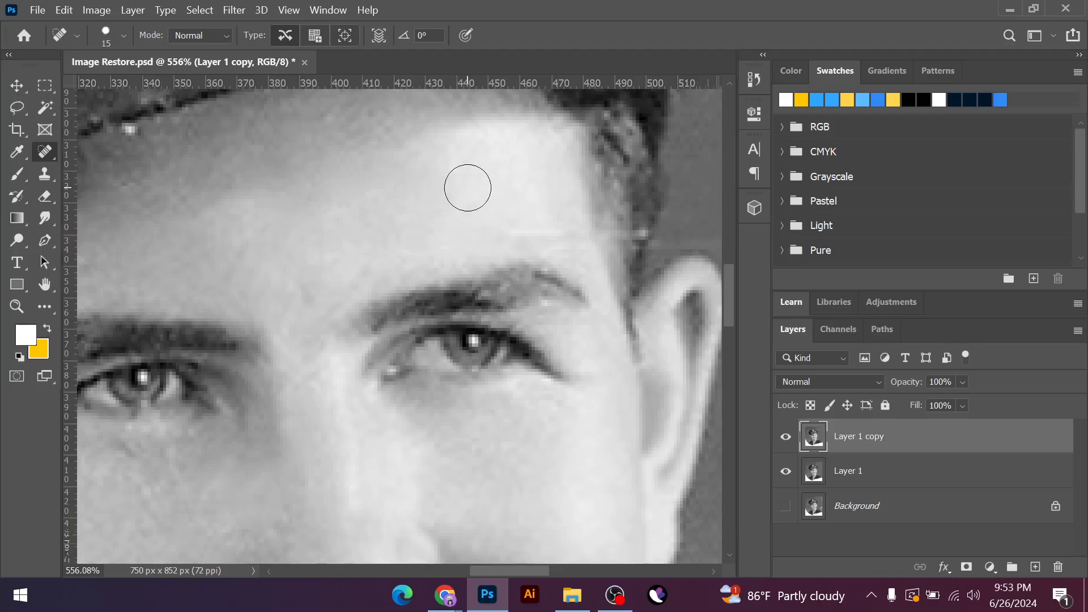
left_click(538, 231)
left_click(559, 233)
Set the healing brush to size 20 and heal the thick white crack across the neck from its middle to the collar
scroll(595, 419, "down", 3)
scroll(593, 383, "down", 8)
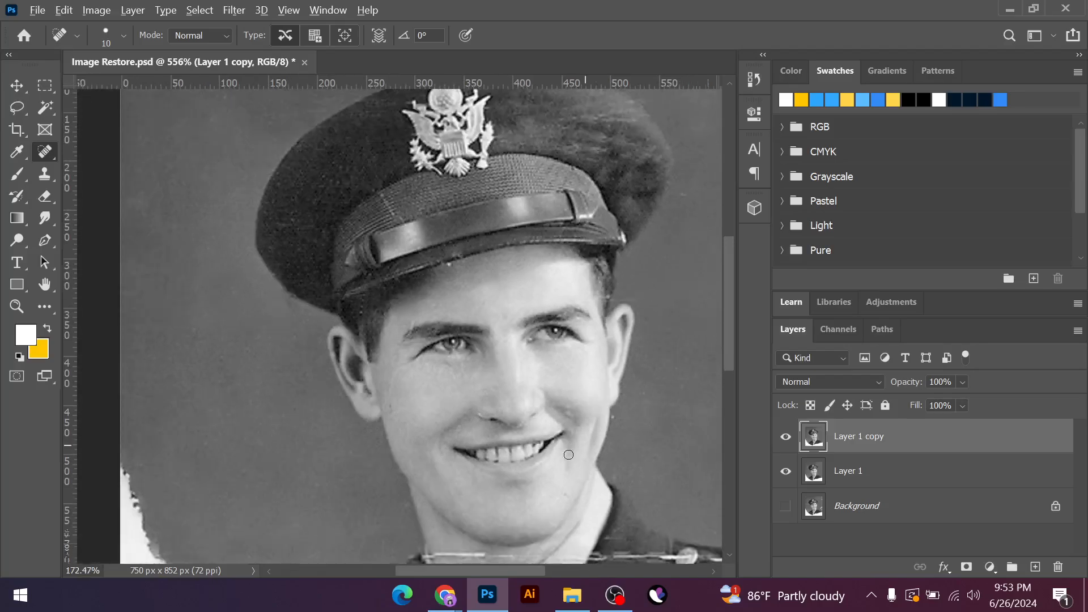
scroll(518, 480, "up", 8)
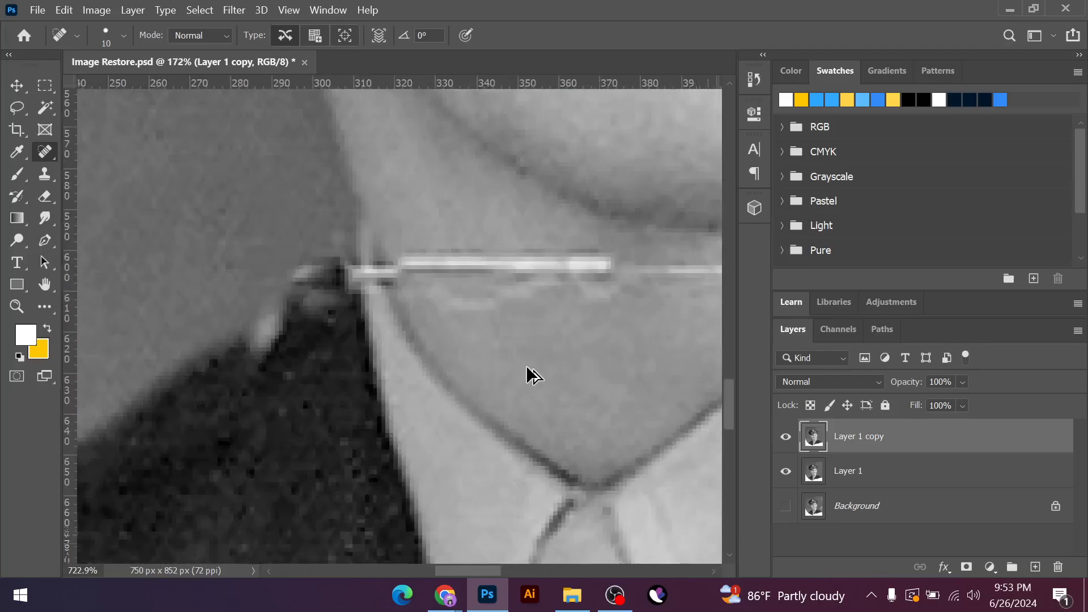
key("bracketright")
left_click(496, 267)
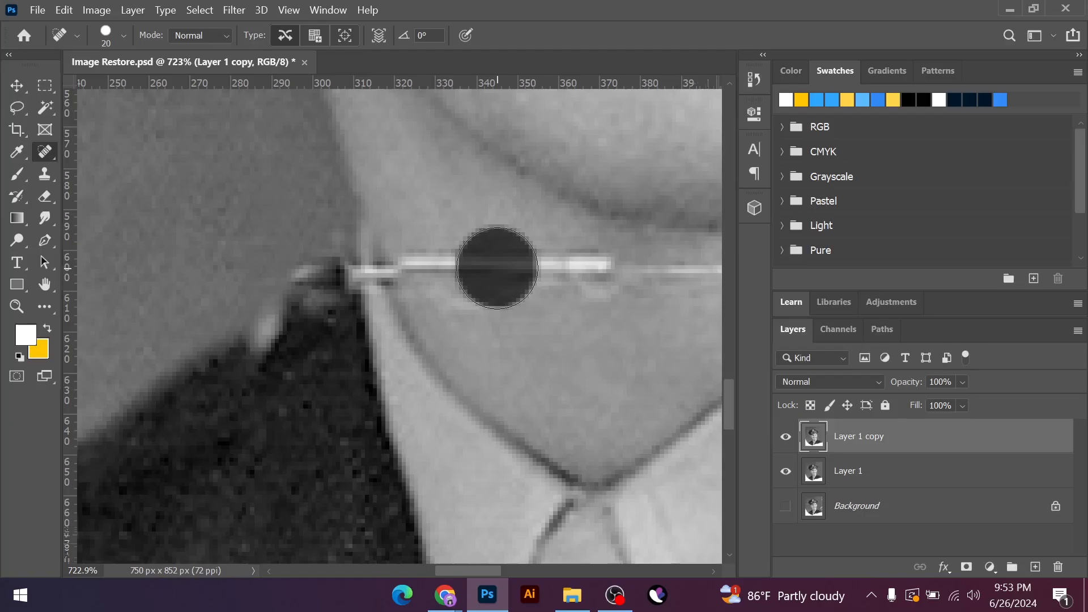
left_click(527, 272)
left_click(547, 272)
left_click(569, 276)
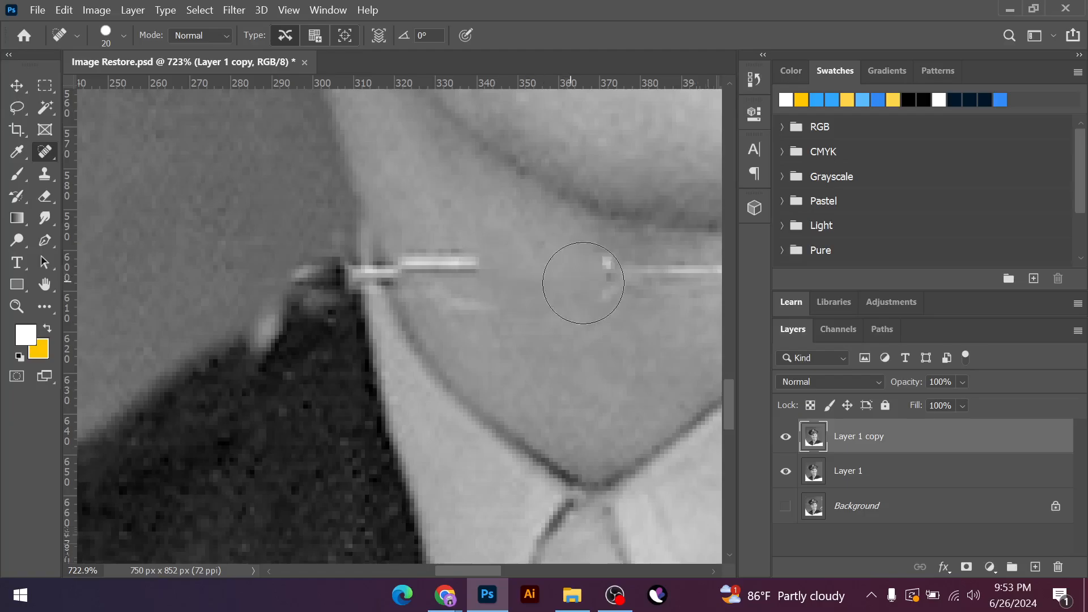
left_click(596, 282)
left_click(479, 264)
left_click(433, 264)
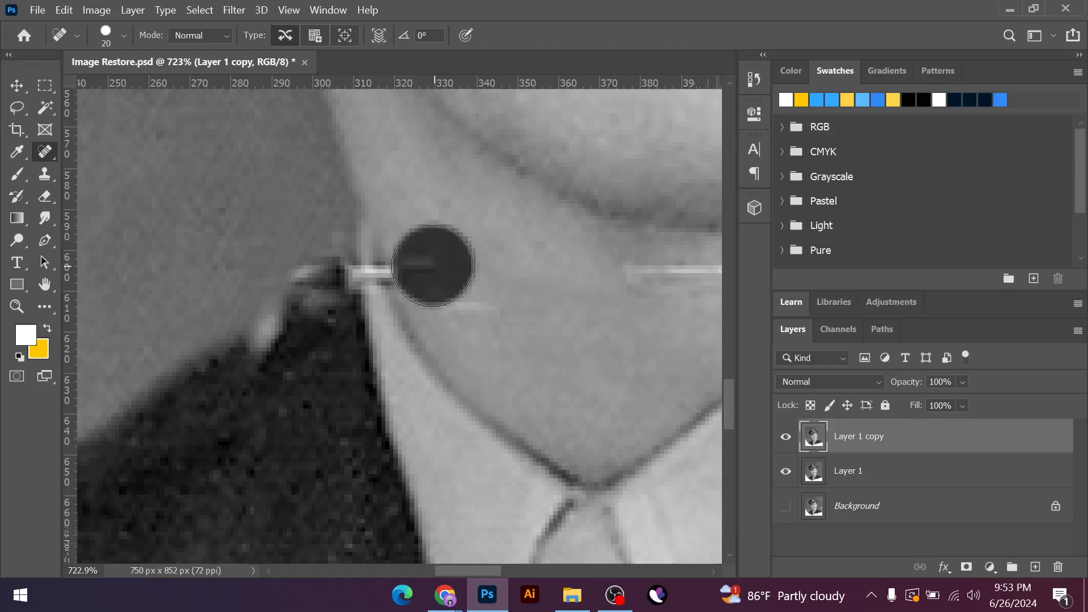
left_click(418, 264)
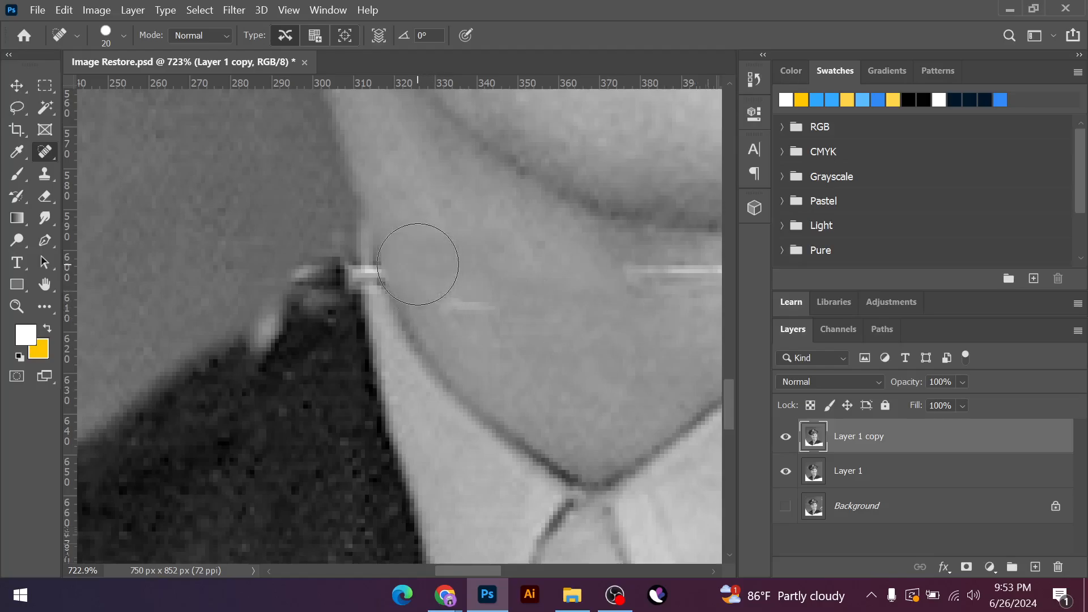
Heal the faint streak near the collar and the remaining white crack line on the neck below the chin
scroll(413, 311, "down", 3)
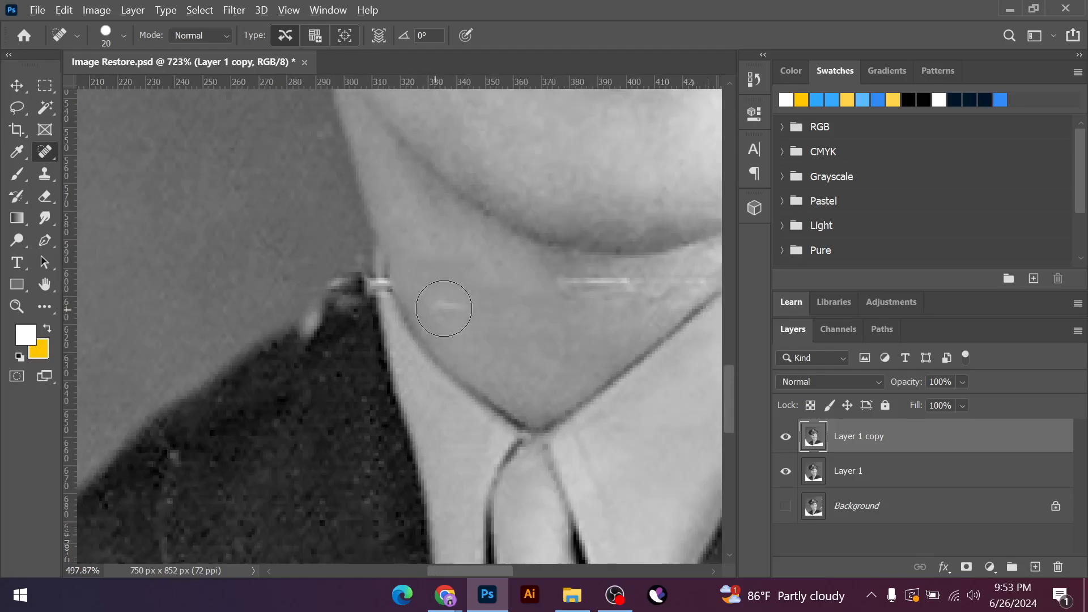
left_click(443, 306)
left_click(579, 298)
left_click(617, 294)
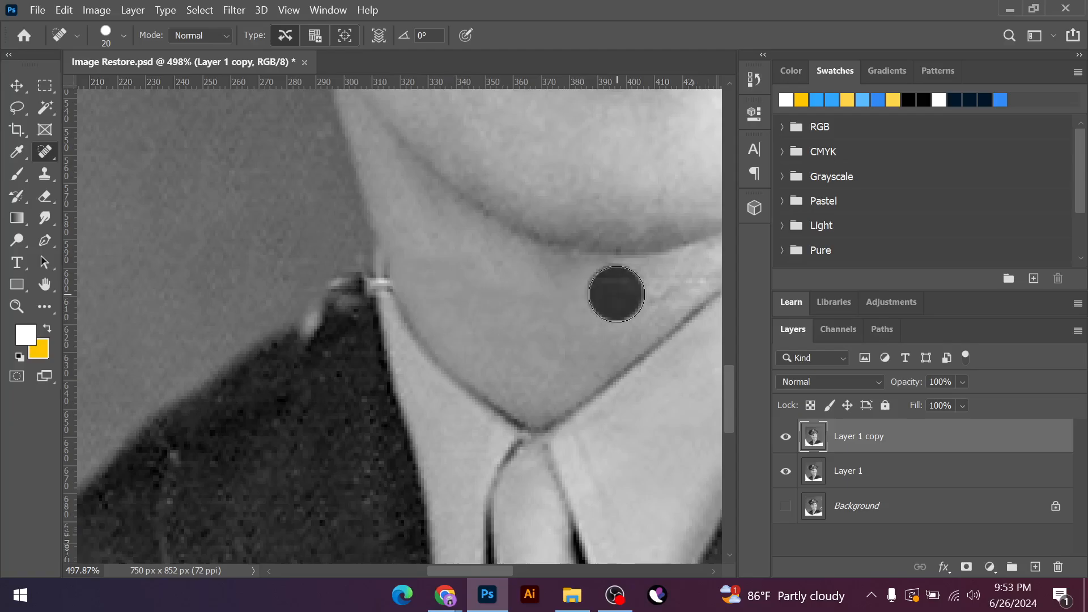
left_click(654, 293)
Heal the end of the neck crack beside the shirt collar edge with a healing brush of size 9
scroll(481, 347, "down", 3)
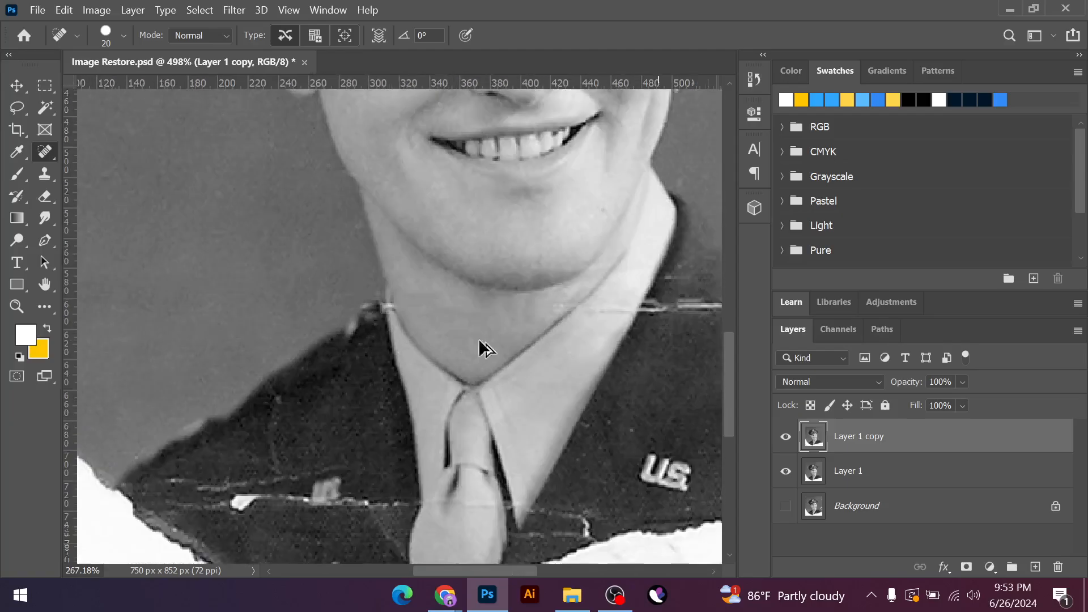
scroll(599, 306, "up", 3)
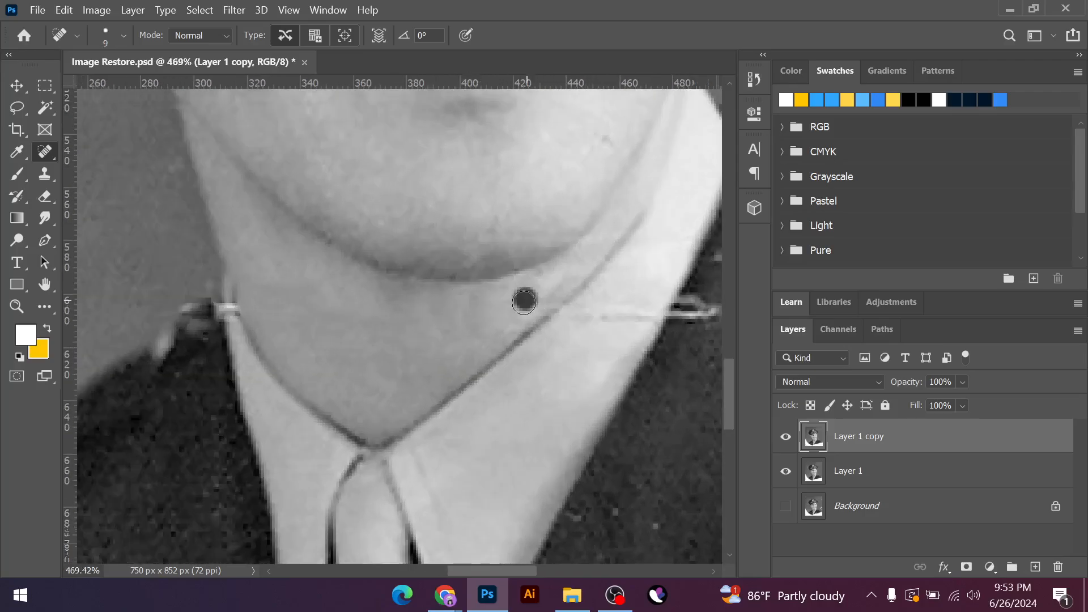
left_click(540, 301)
Heal the white speck on the forehead just below the cap's visor edge
scroll(399, 330, "down", 4)
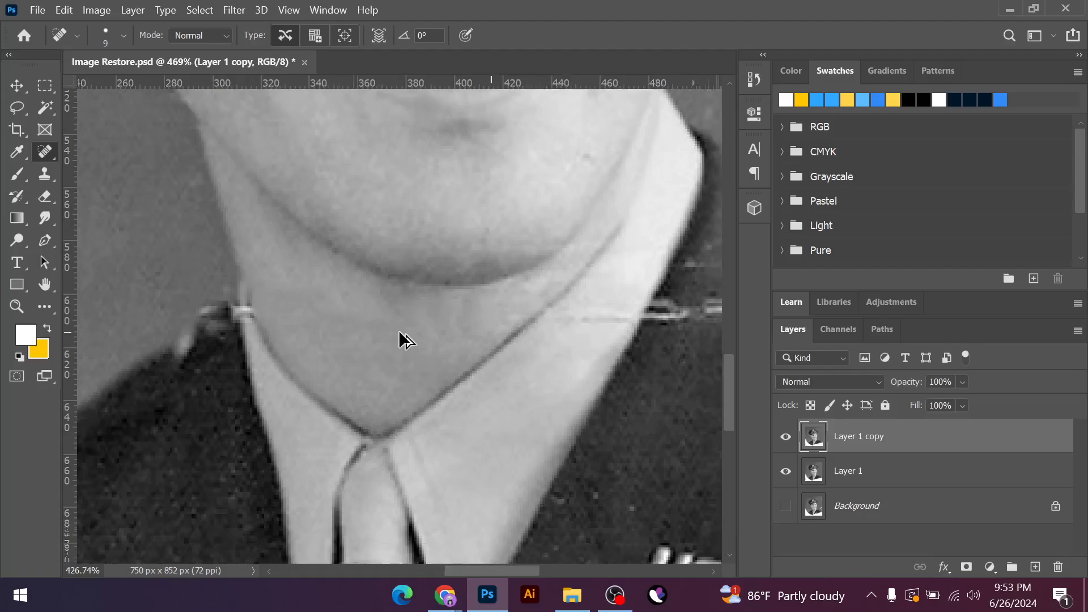
scroll(447, 399, "down", 3)
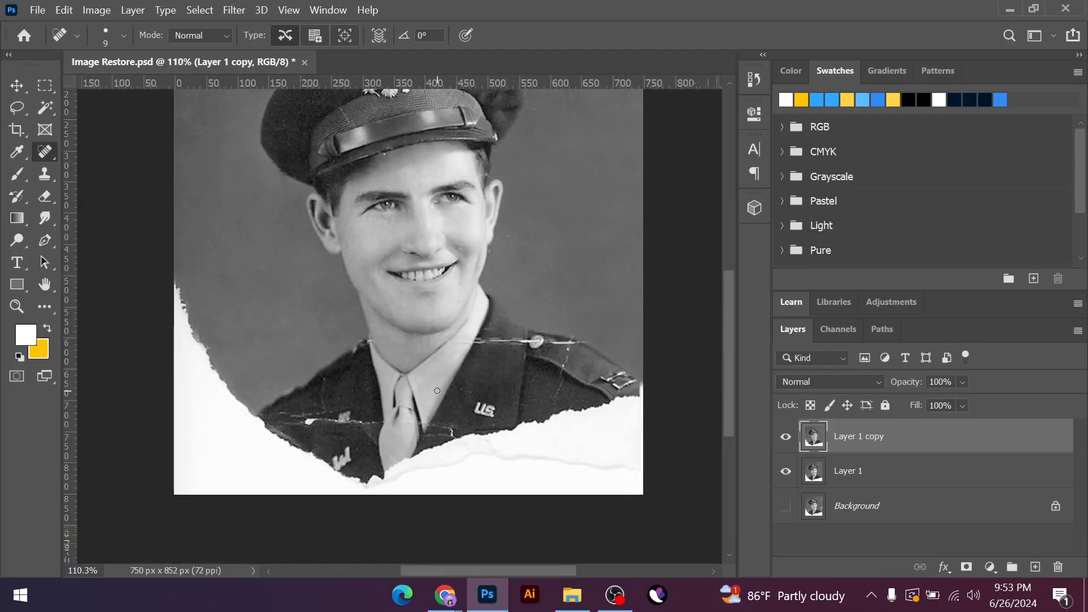
scroll(397, 148, "up", 8)
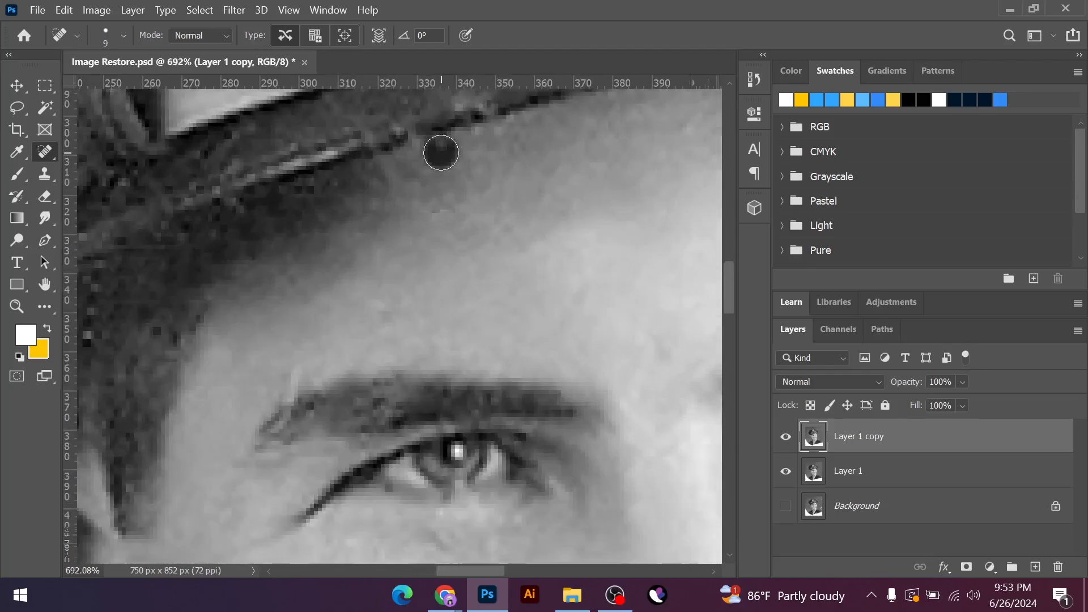
Enlarge the healing brush to size 30 and heal the faint scratch on the cheek beside the ear
scroll(432, 253, "down", 4)
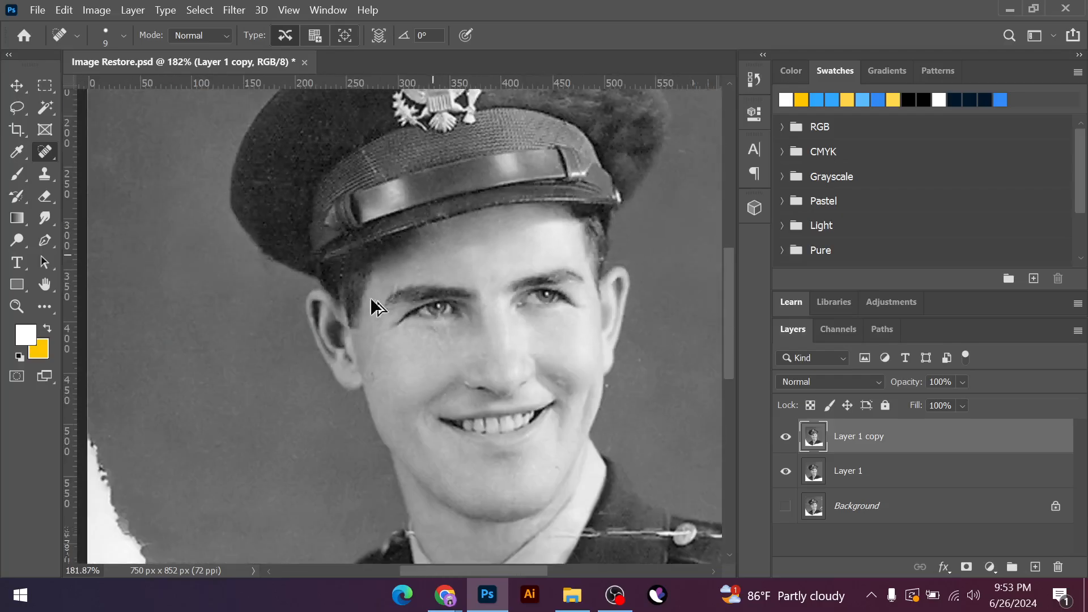
scroll(356, 360, "up", 4)
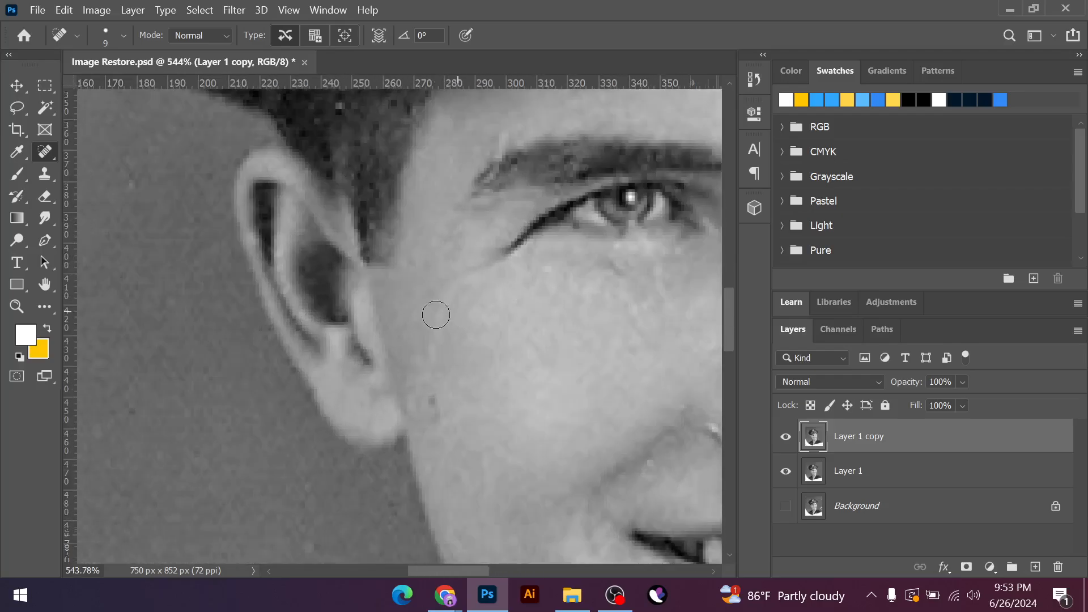
key("bracketright")
key("bracketright")
left_click(443, 317)
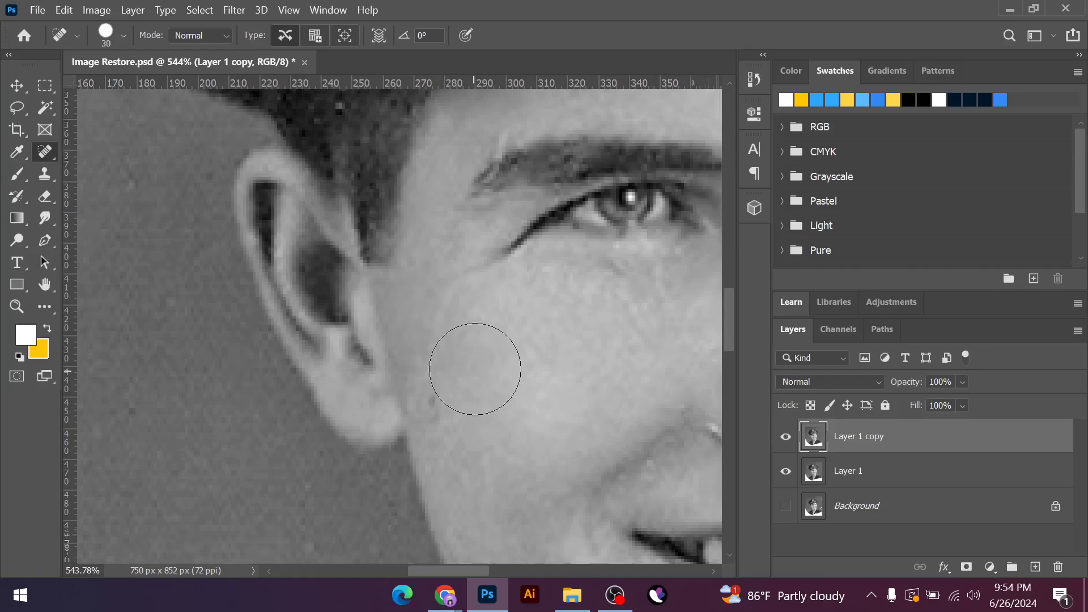
Reduce the healing brush to size 20 and heal the faint blemishes on the cheek beside the earlobe
key("bracketleft")
left_click(435, 339)
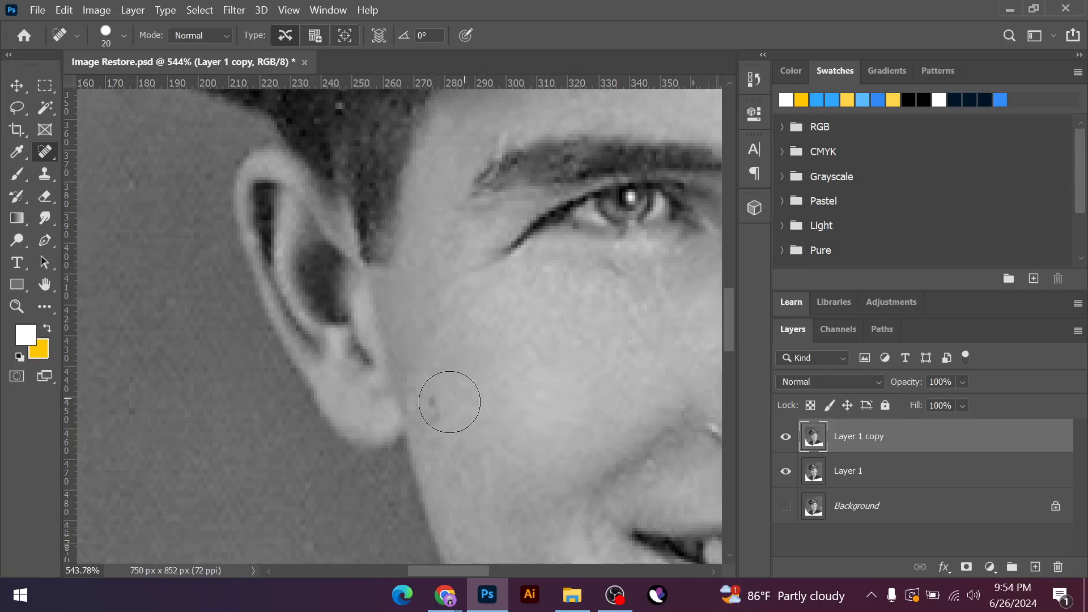
left_click(445, 404)
scroll(560, 445, "down", 1)
scroll(479, 413, "down", 10)
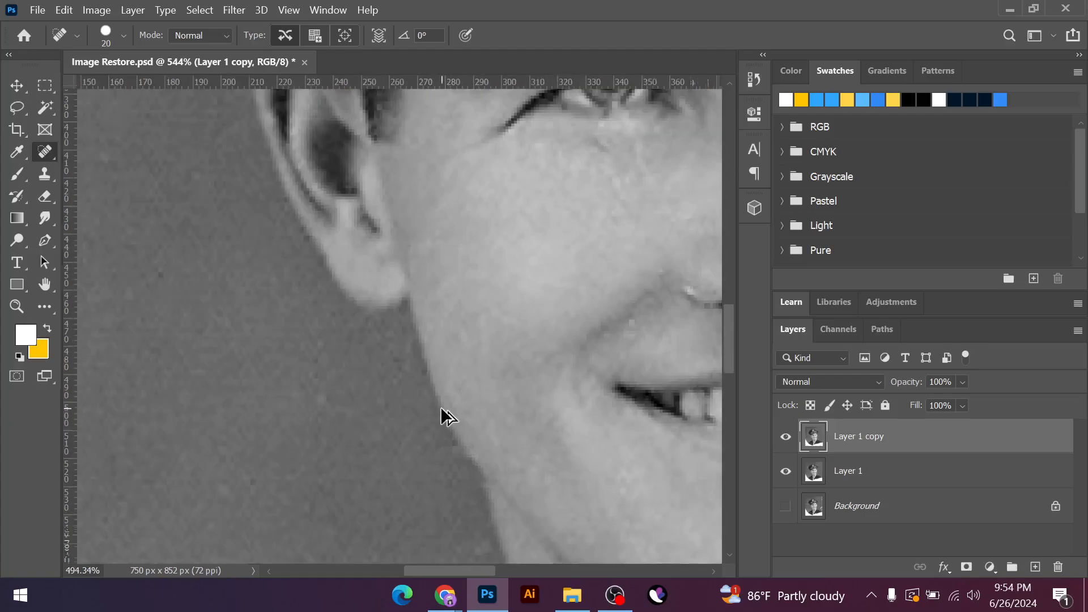
scroll(442, 417, "down", 2)
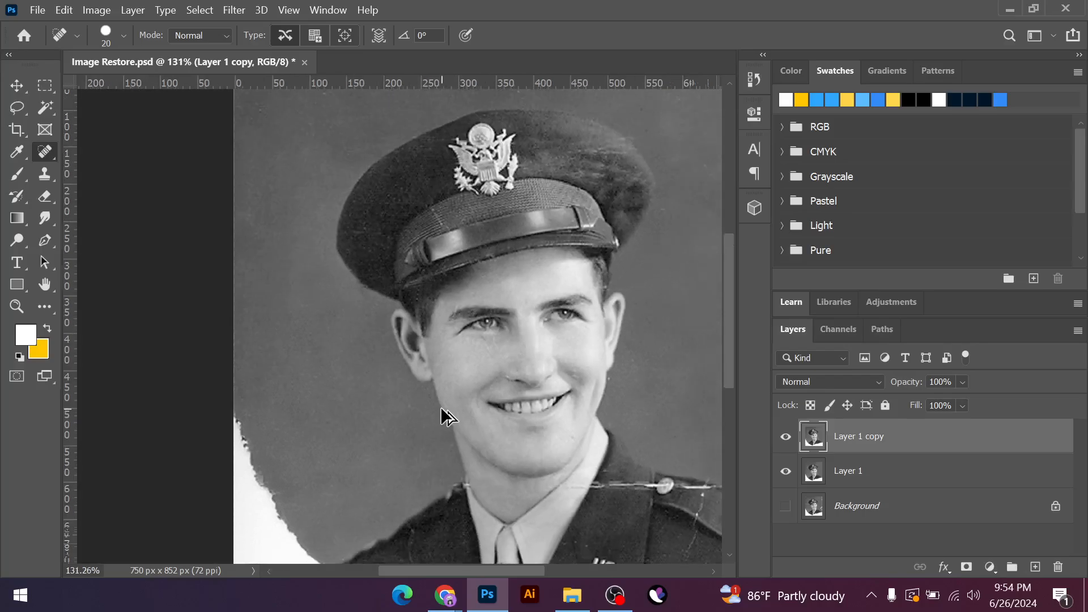
Heal the blemish on the cheek below the eye and the light scratch above the outer end of the eyebrow
scroll(506, 334, "up", 6)
scroll(482, 332, "up", 6)
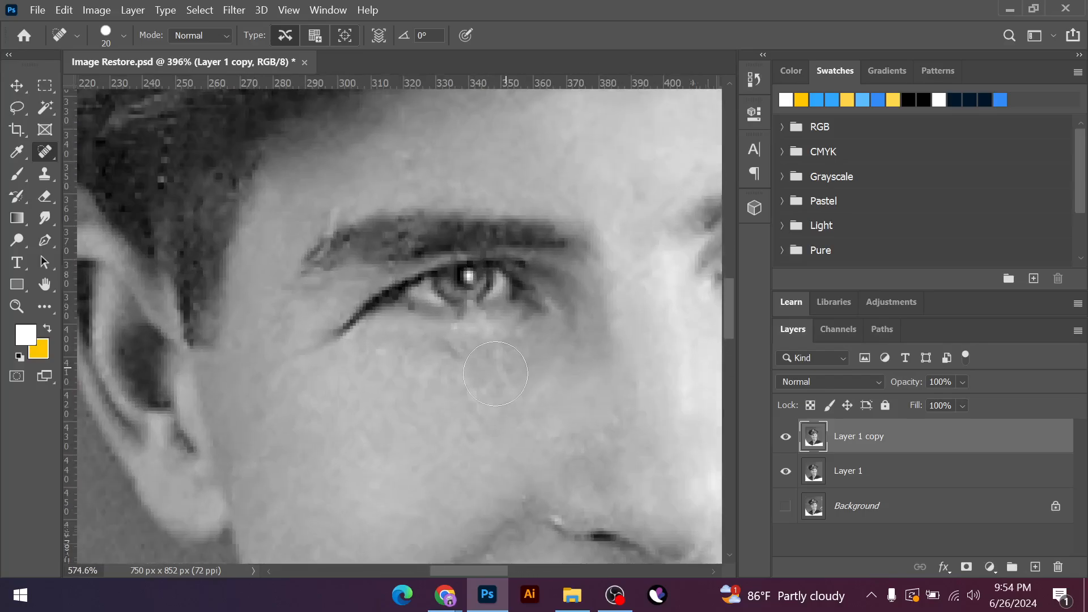
left_click(495, 378)
scroll(399, 437, "down", 6)
scroll(372, 343, "up", 7)
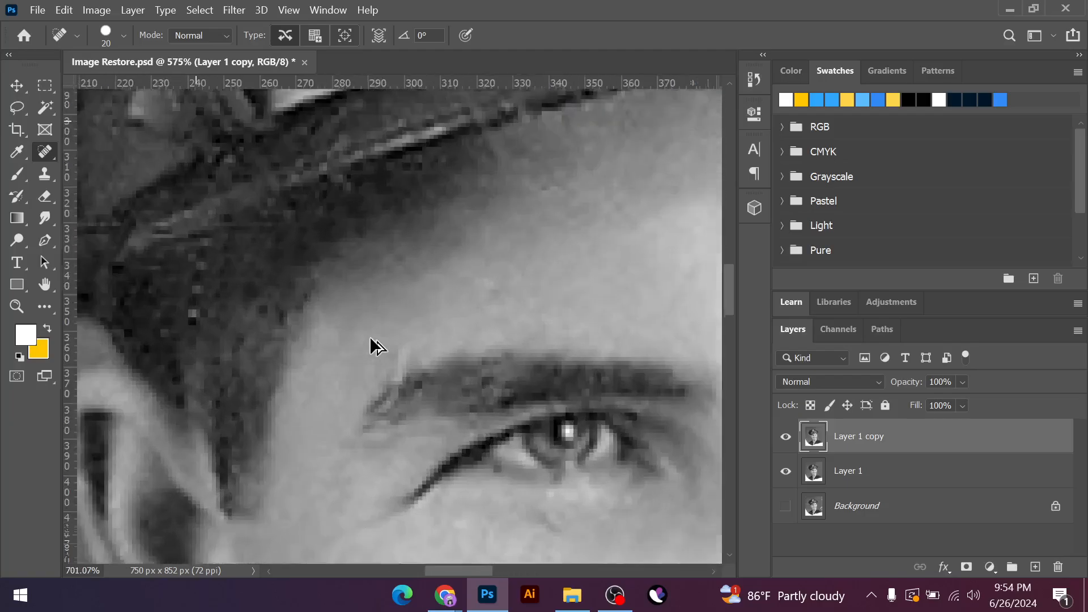
scroll(369, 336, "up", 1)
left_click(419, 338)
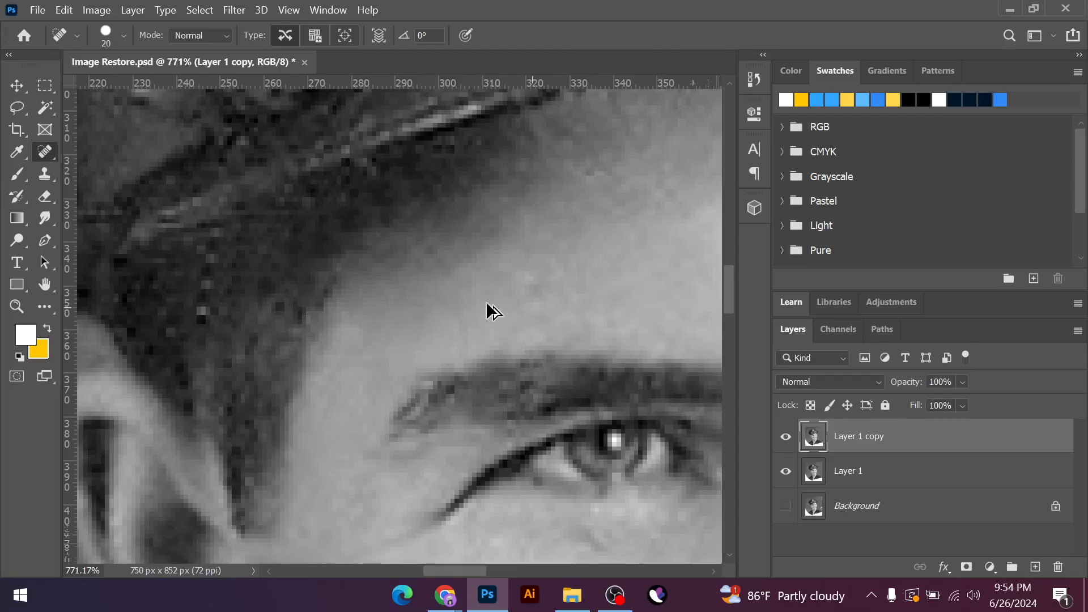
scroll(487, 303, "down", 10)
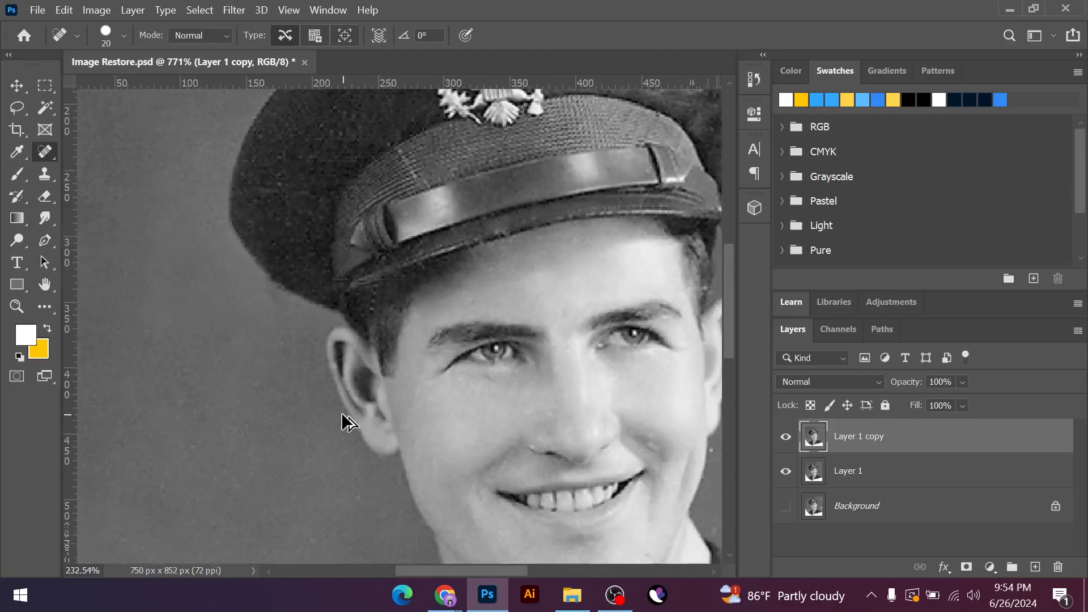
scroll(347, 423, "down", 10)
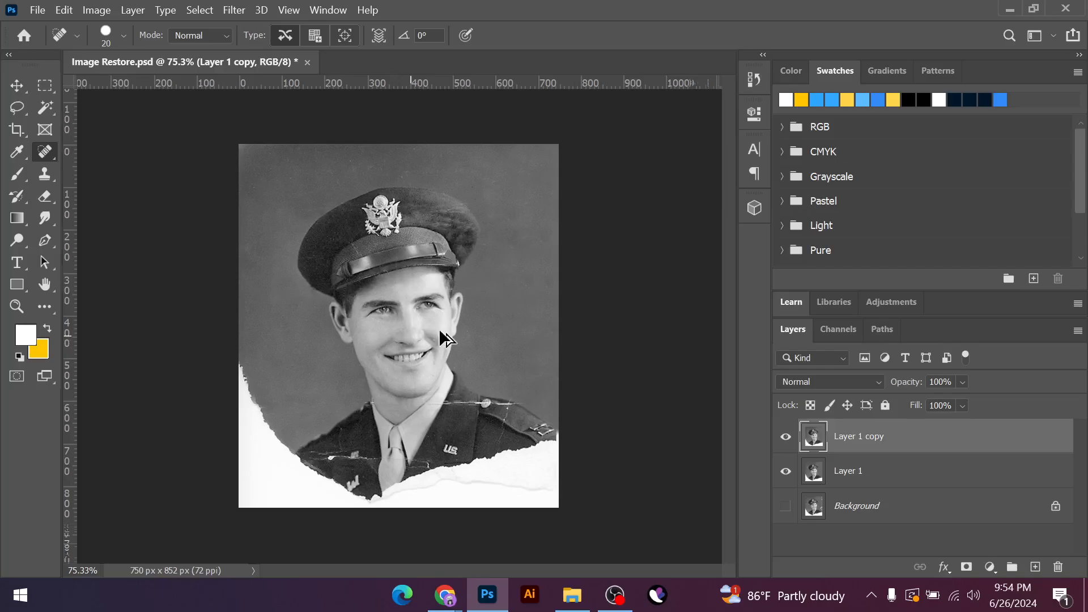
Clone background texture over the white speck beside the jaw below the ear, and save the document
scroll(440, 331, "up", 8)
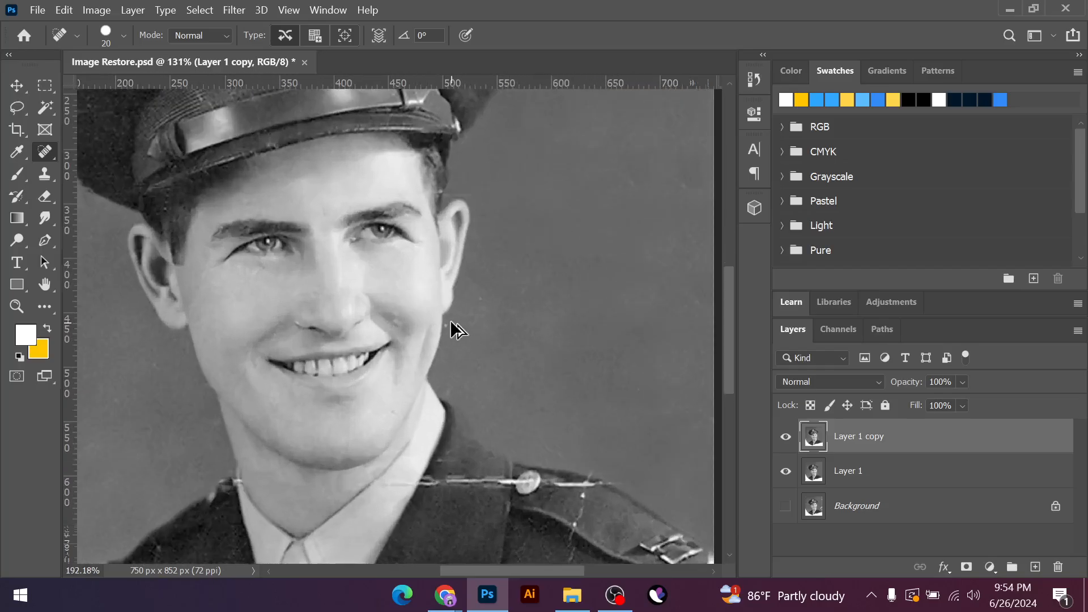
scroll(454, 329, "up", 6)
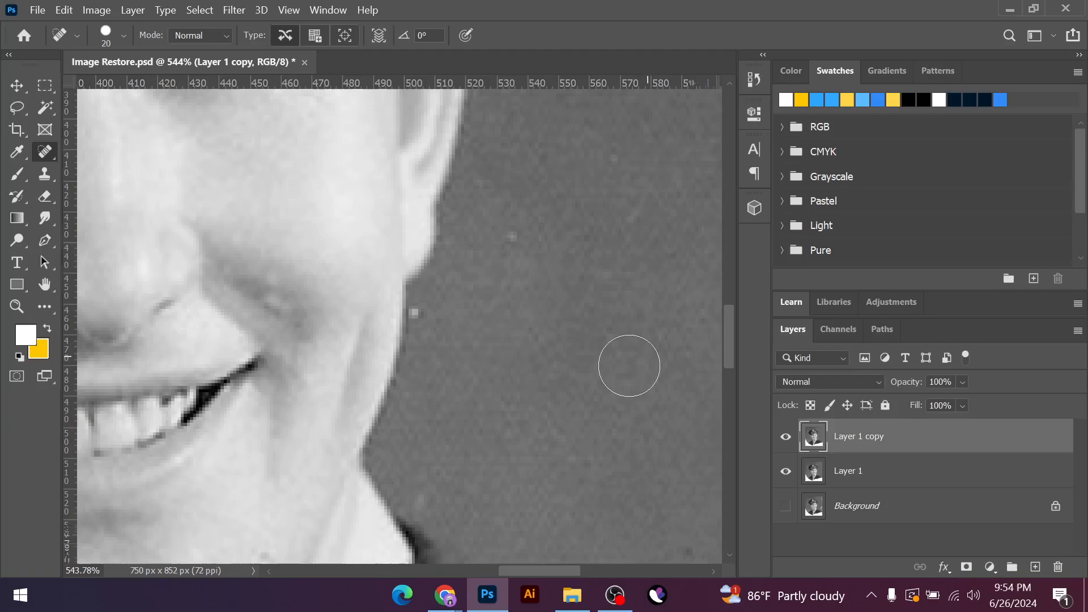
left_click(44, 174)
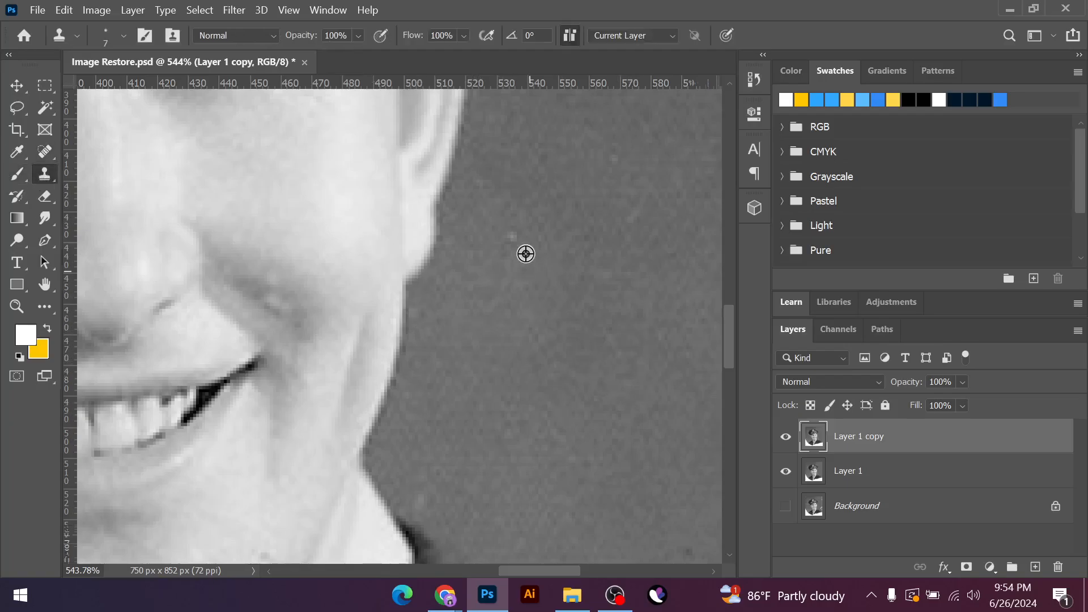
scroll(538, 350, "down", 7)
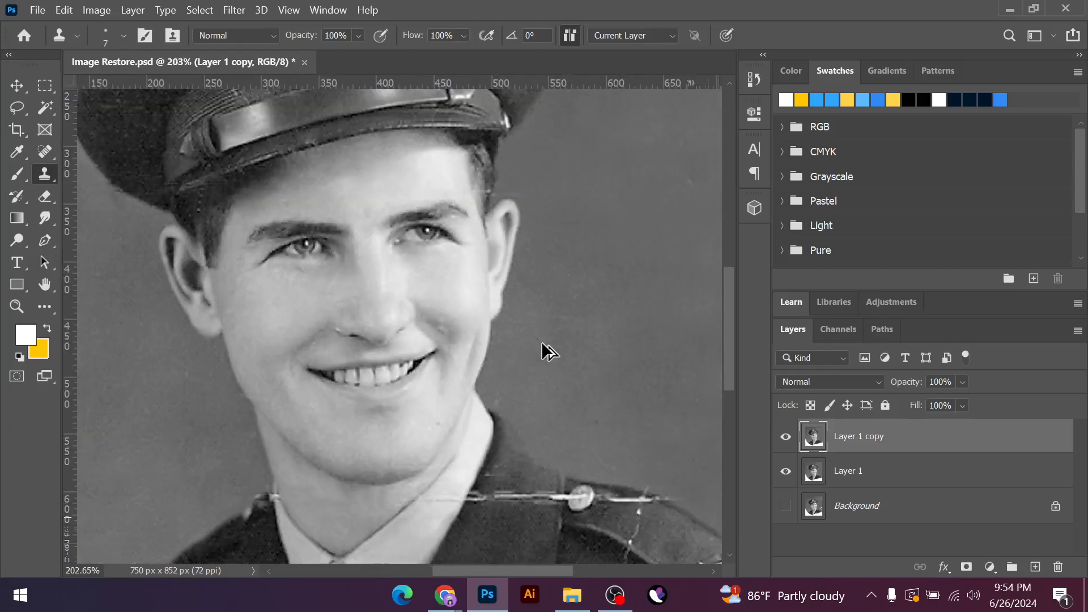
key("ctrl+s")
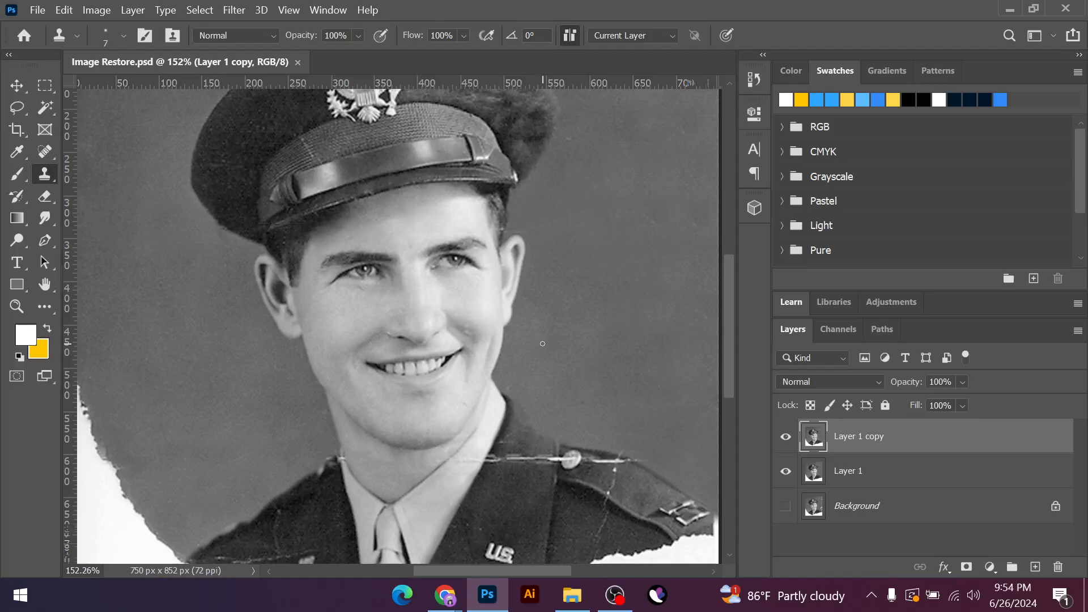
Clone over the crack line crossing the white shirt collar with a clone stamp of size 20
scroll(454, 326, "down", 3)
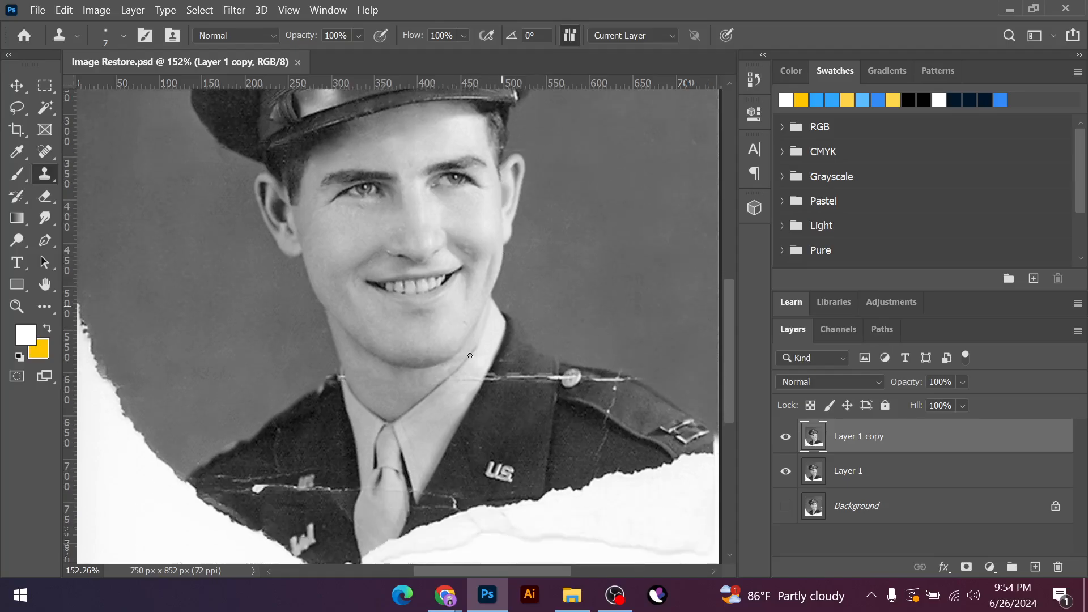
scroll(470, 356, "down", 3)
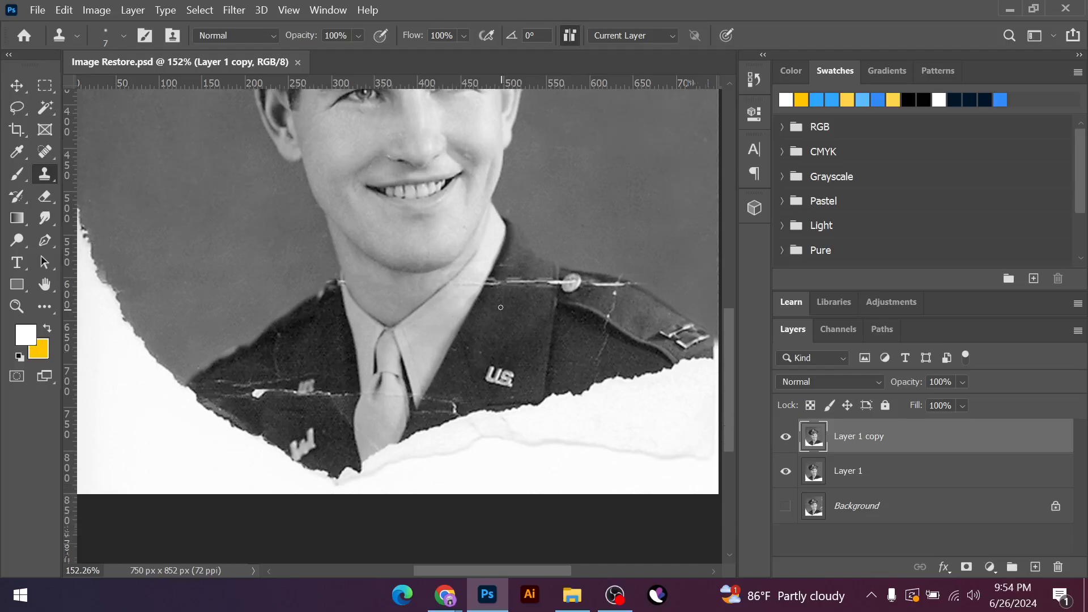
scroll(501, 306, "up", 4)
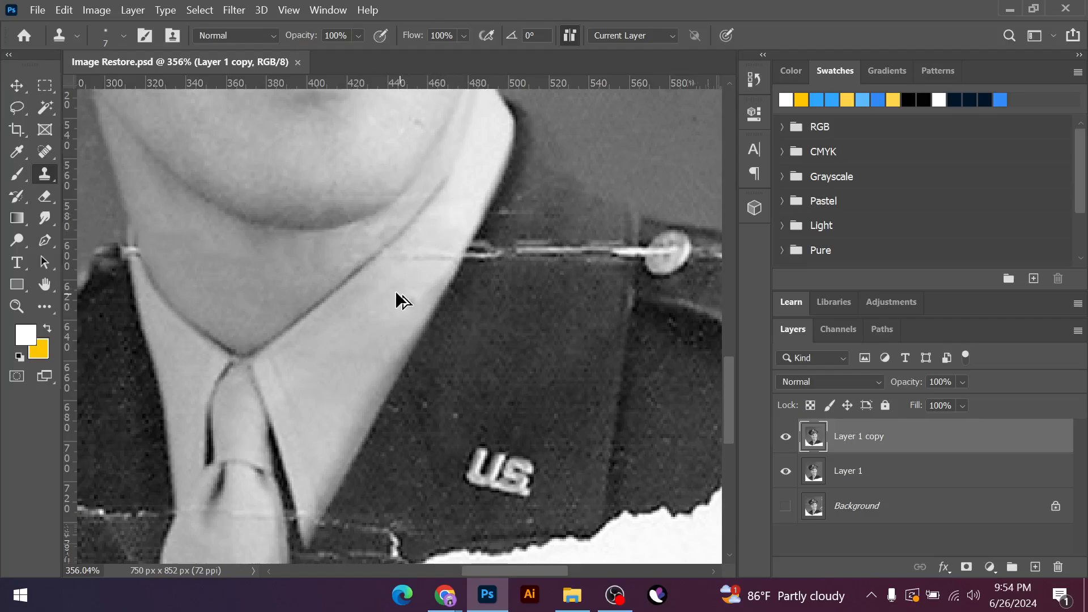
scroll(397, 293, "up", 1)
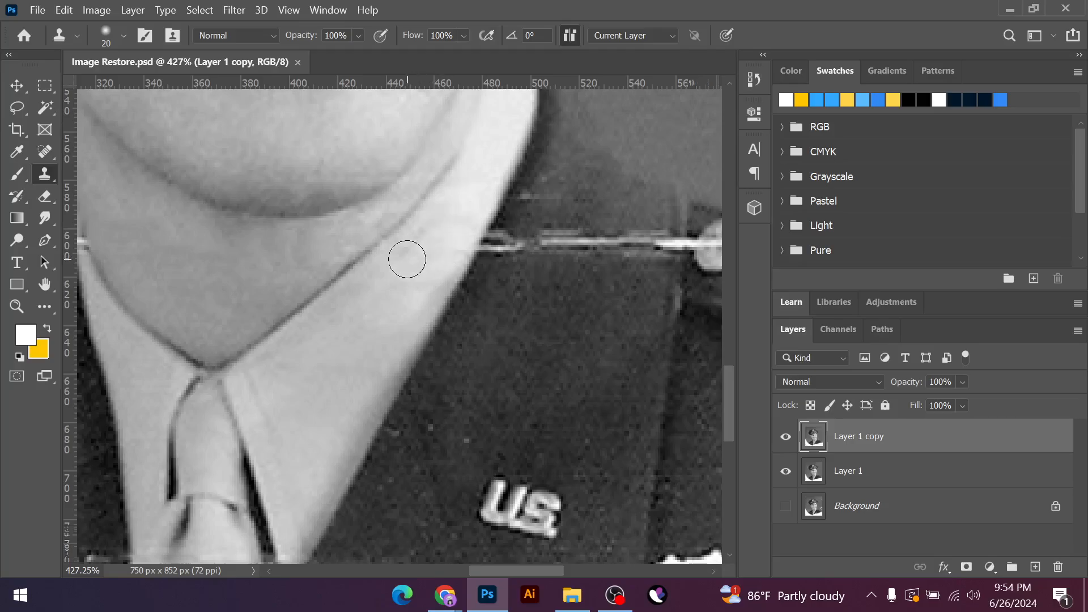
left_click(550, 301)
scroll(551, 305, "down", 4)
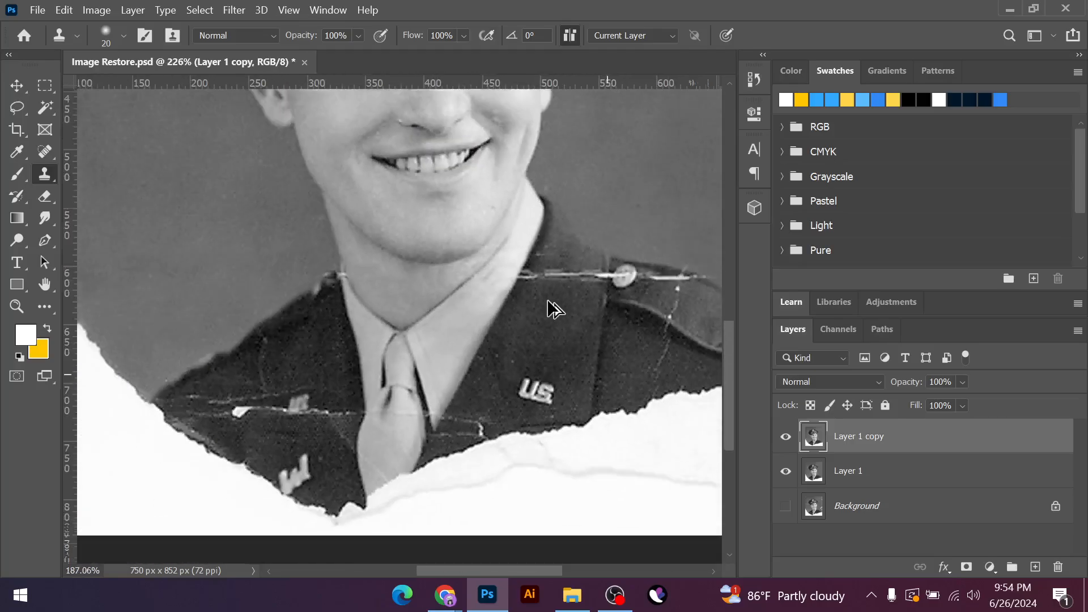
Clone clean jacket fabric over the short light streak beside the shirt collar, just above the crack
scroll(551, 306, "up", 6)
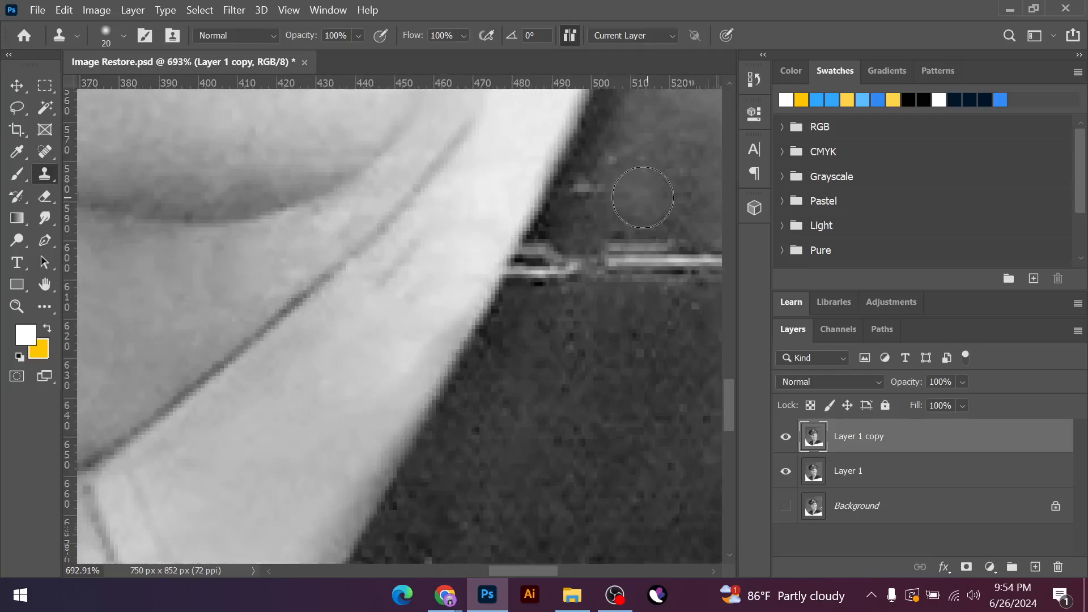
left_click(650, 178, "alt")
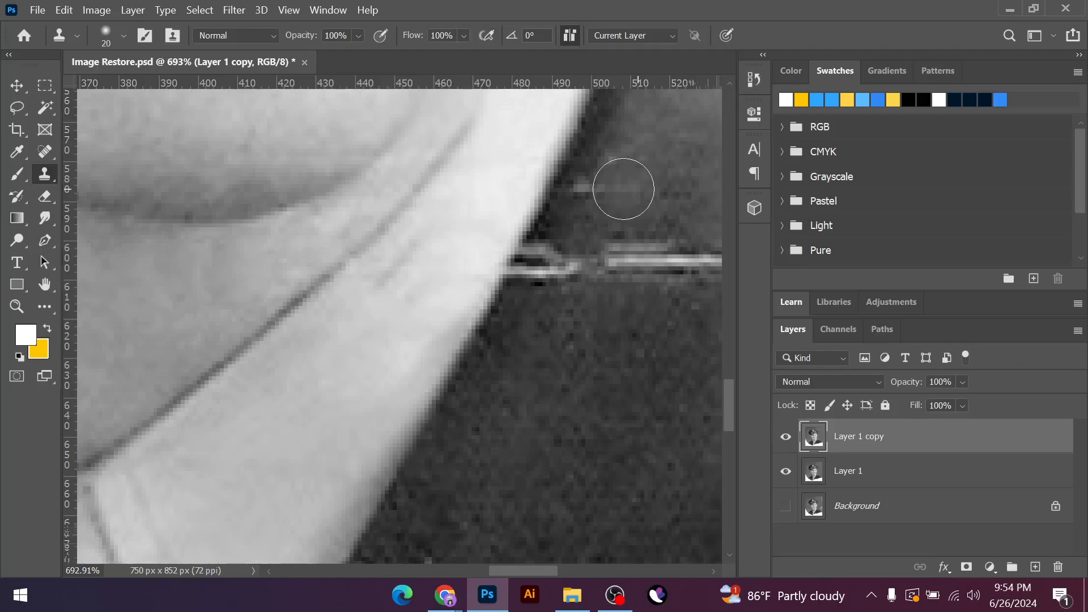
left_click(592, 196)
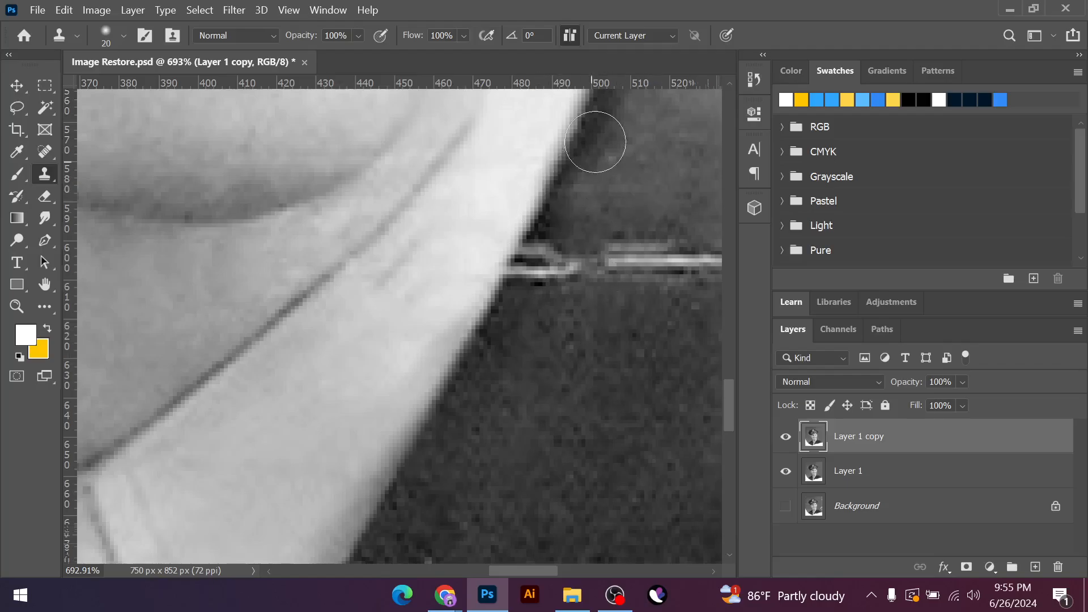
left_click_drag(595, 142, 561, 194)
left_click_drag(590, 173, 548, 206)
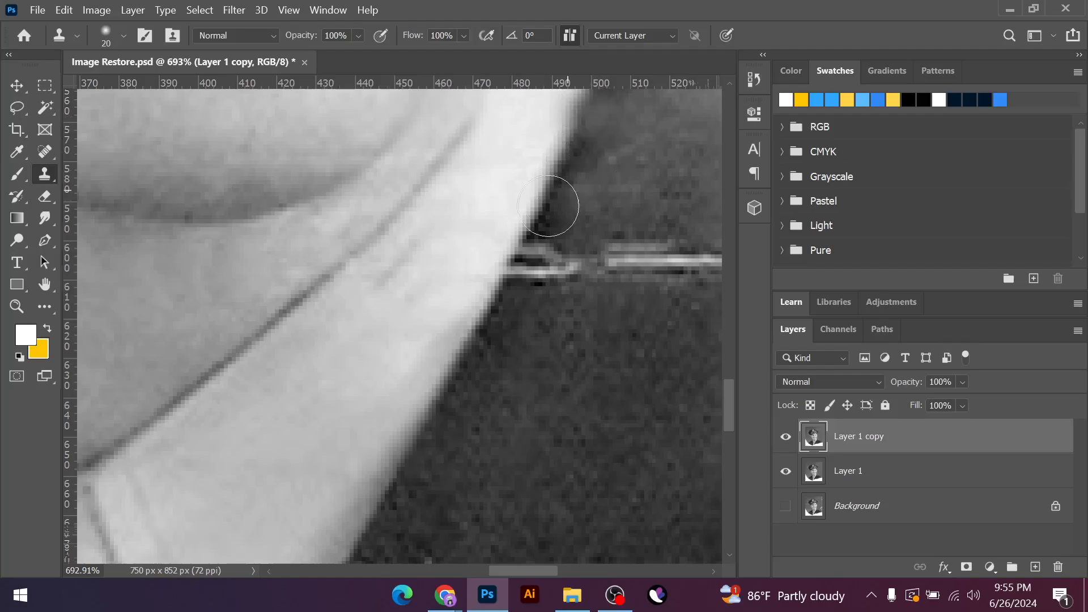
key("ctrl+z")
key("ctrl+z")
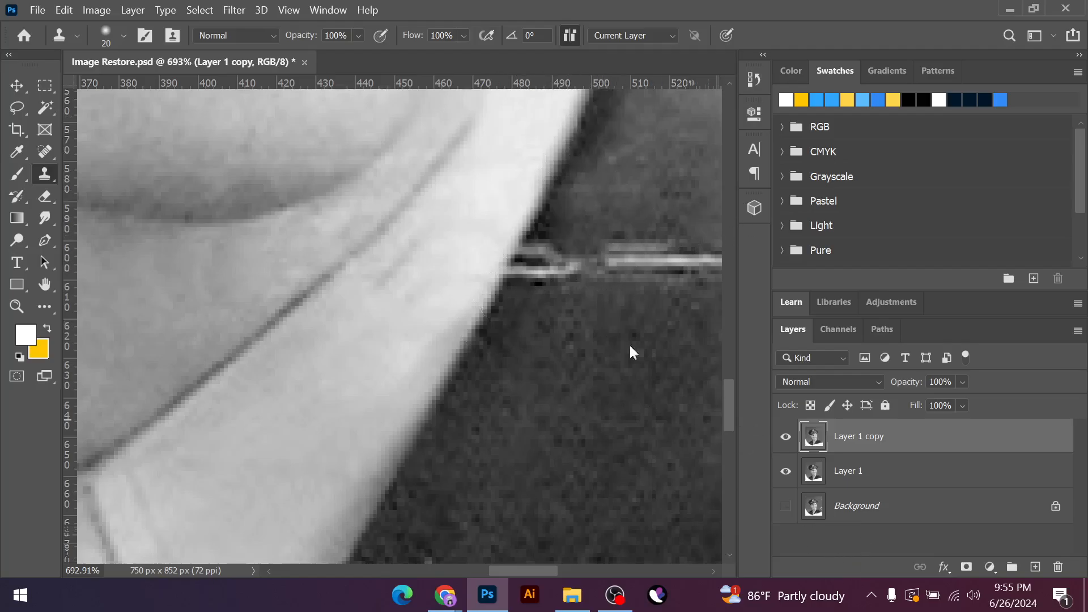
left_click(560, 200)
key("ctrl+z")
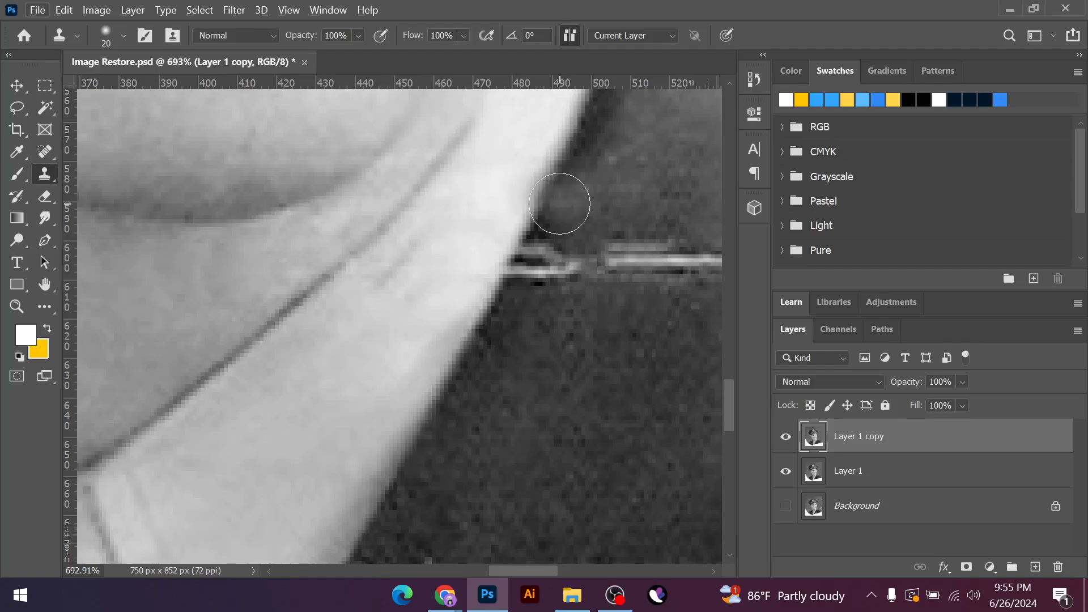
key("ctrl+z")
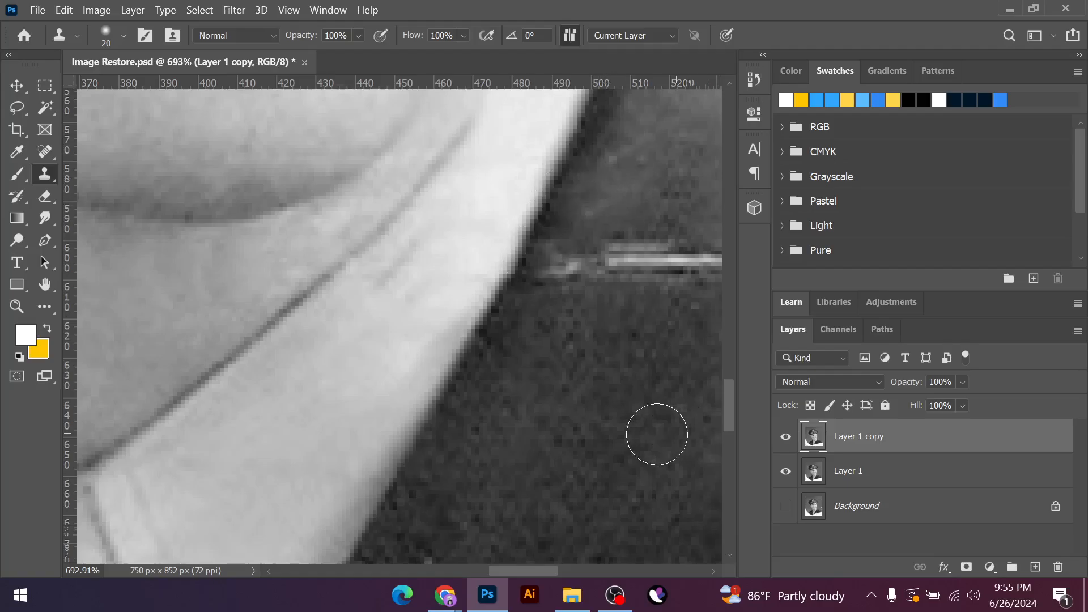
Clone jacket fabric sampled above the crack over its first stretch beside the shirt collar edge
scroll(603, 212, "up", 1)
scroll(598, 198, "down", 1)
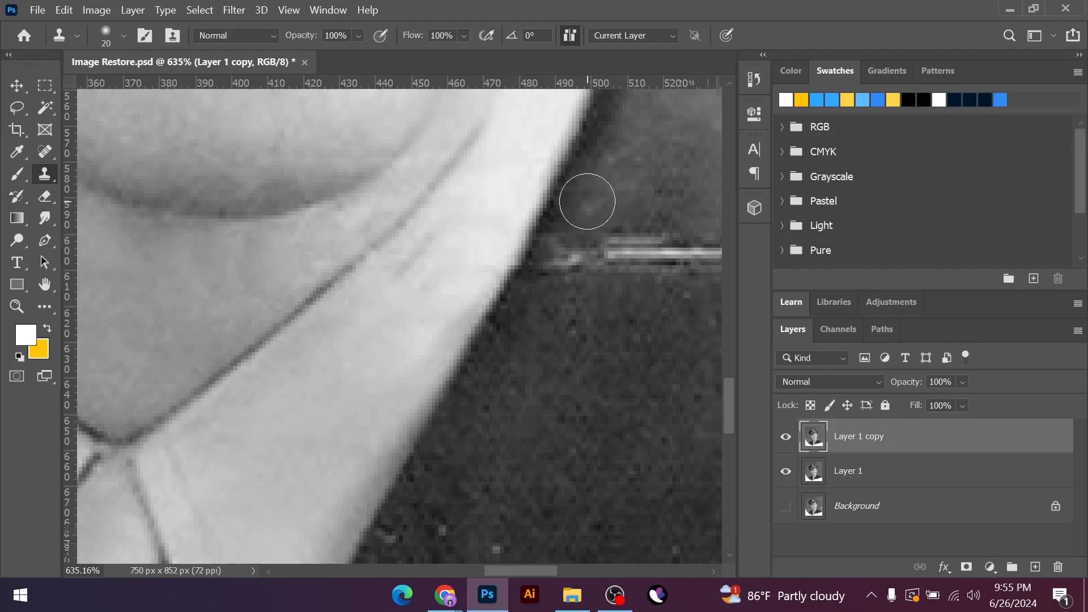
left_click(588, 203, "alt")
left_click(563, 255)
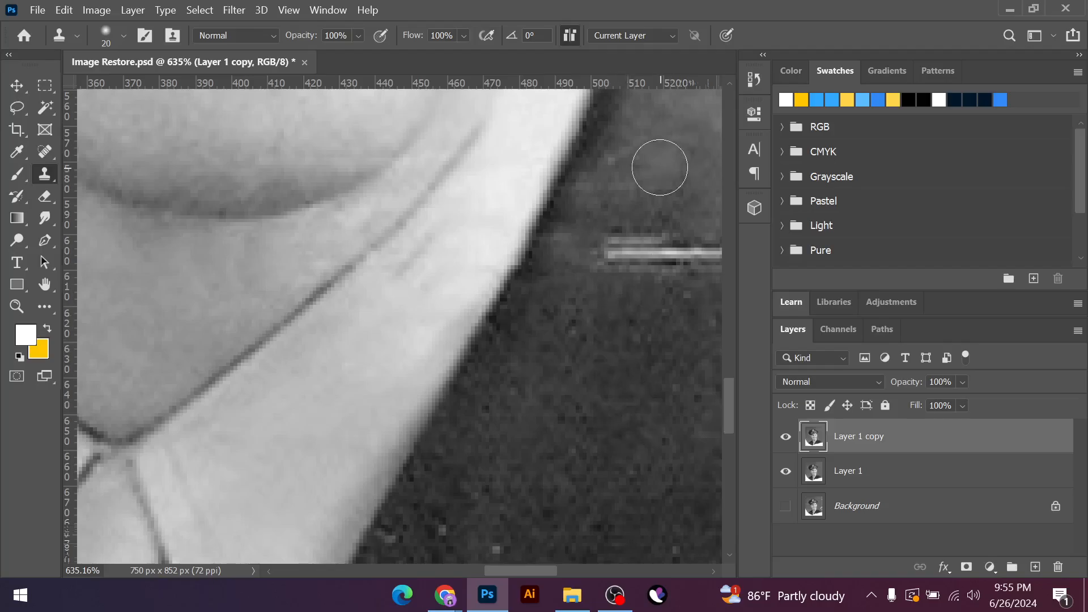
left_click(660, 169, "alt")
left_click_drag(647, 253, 614, 260)
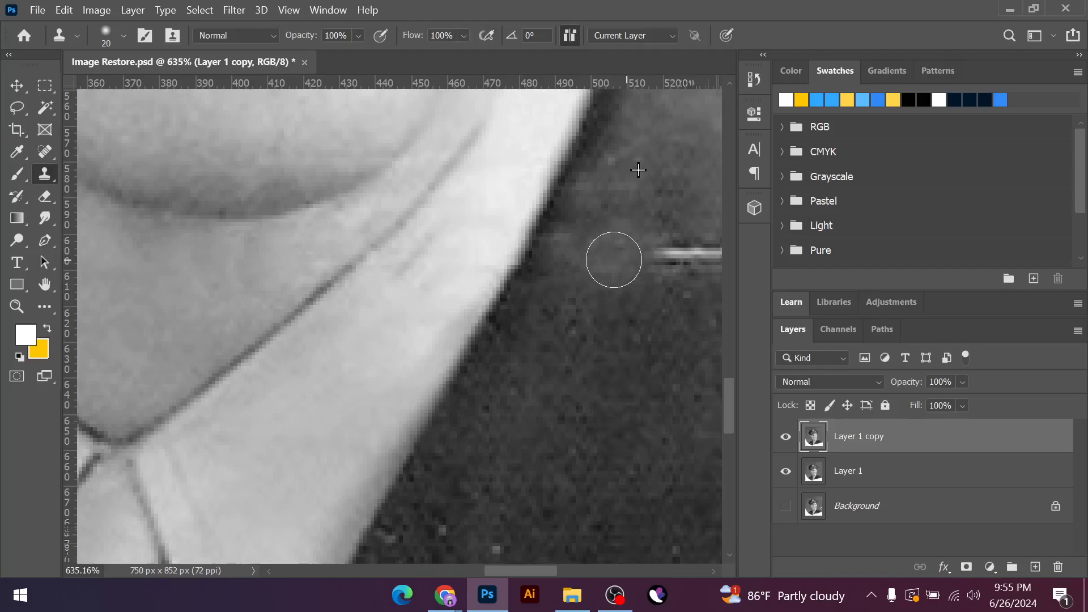
Duplicate the retouched layer and clone fabric over the crack running across the lapel toward the shoulder button
scroll(511, 414, "down", 3)
key("ctrl+j")
scroll(518, 454, "down", 1)
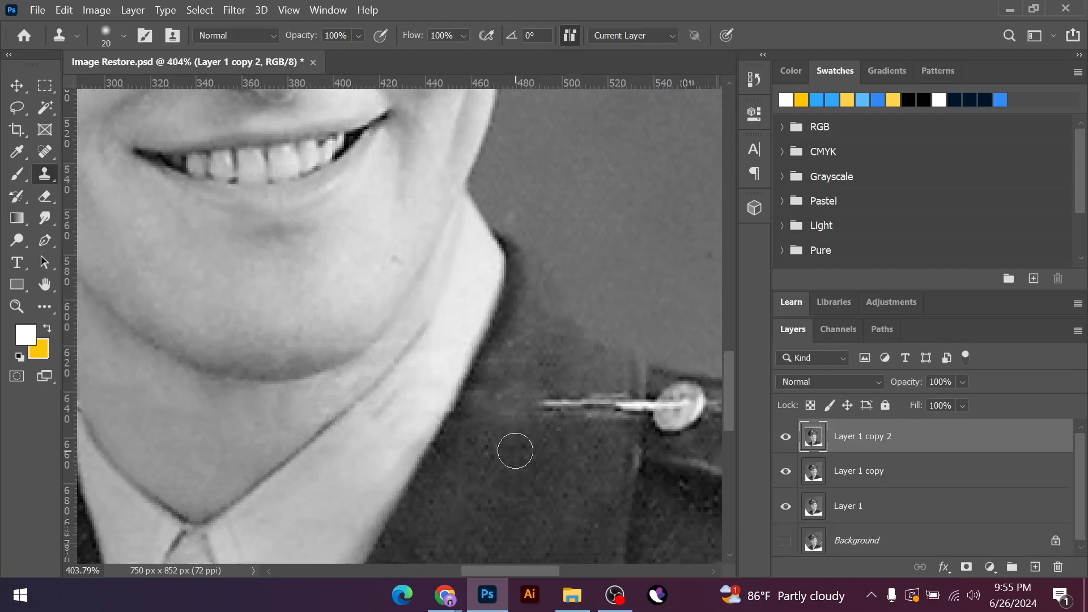
scroll(527, 445, "down", 1)
scroll(565, 408, "up", 2)
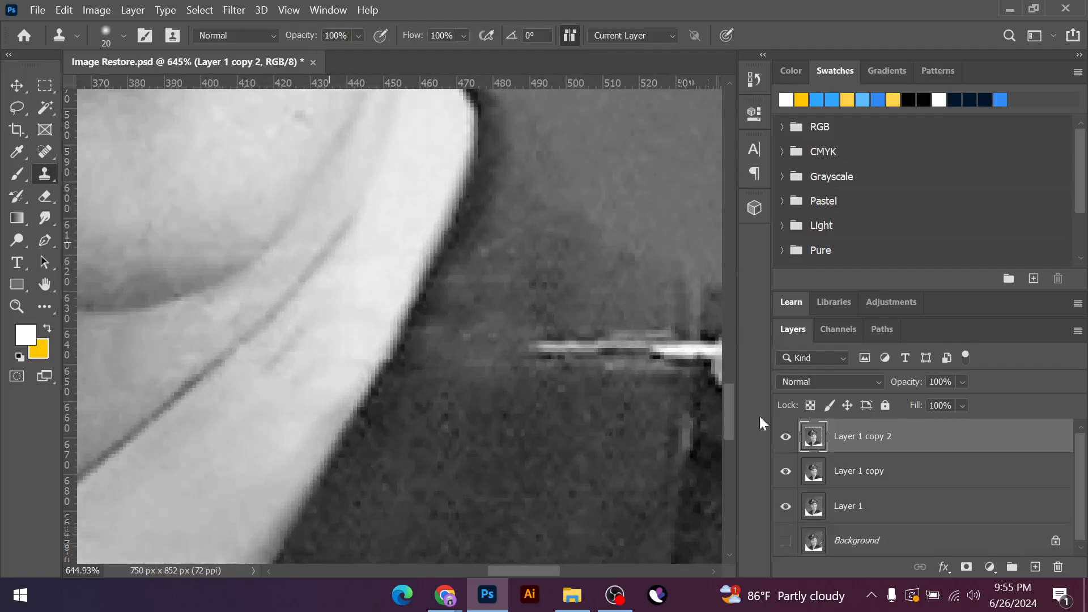
scroll(512, 298, "down", 3)
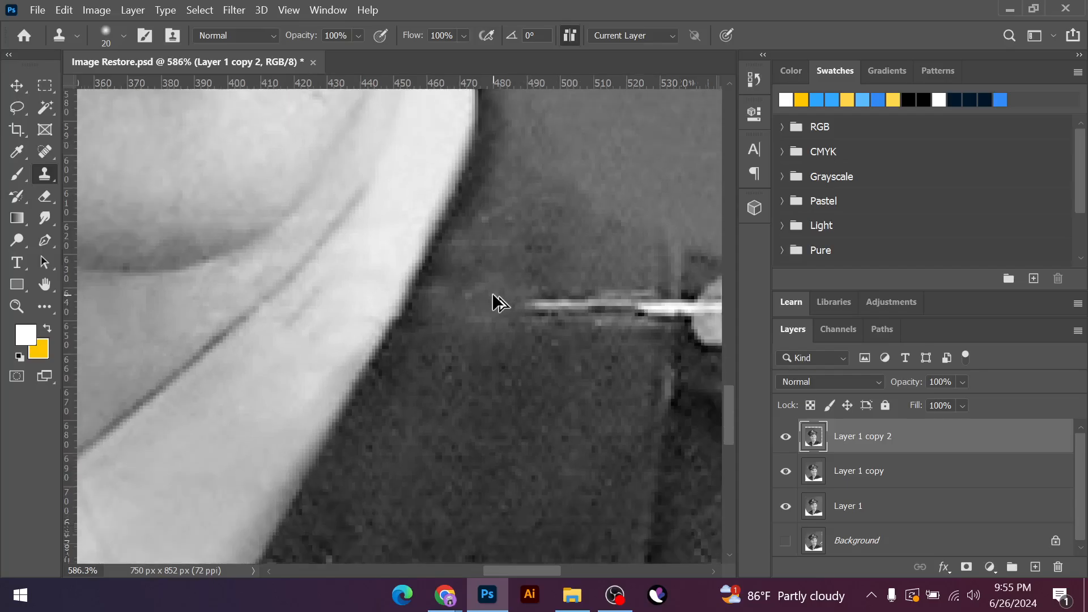
mouse_move(564, 256)
left_mouse_down()
mouse_move(540, 307)
mouse_move(607, 306)
left_mouse_up()
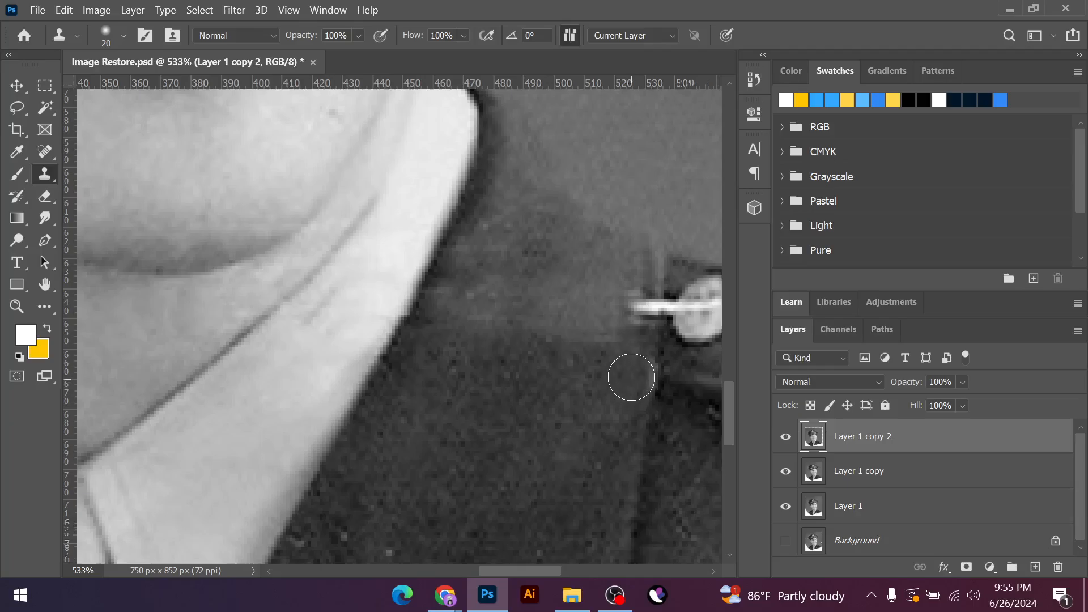
Rebuild the lapel edge beside the shoulder button by cloning over the crack, and retouch the faint vertical line above it
left_click(634, 372, "alt")
mouse_move(635, 349)
left_mouse_down()
mouse_move(631, 316)
mouse_move(641, 309)
mouse_move(637, 339)
left_mouse_up()
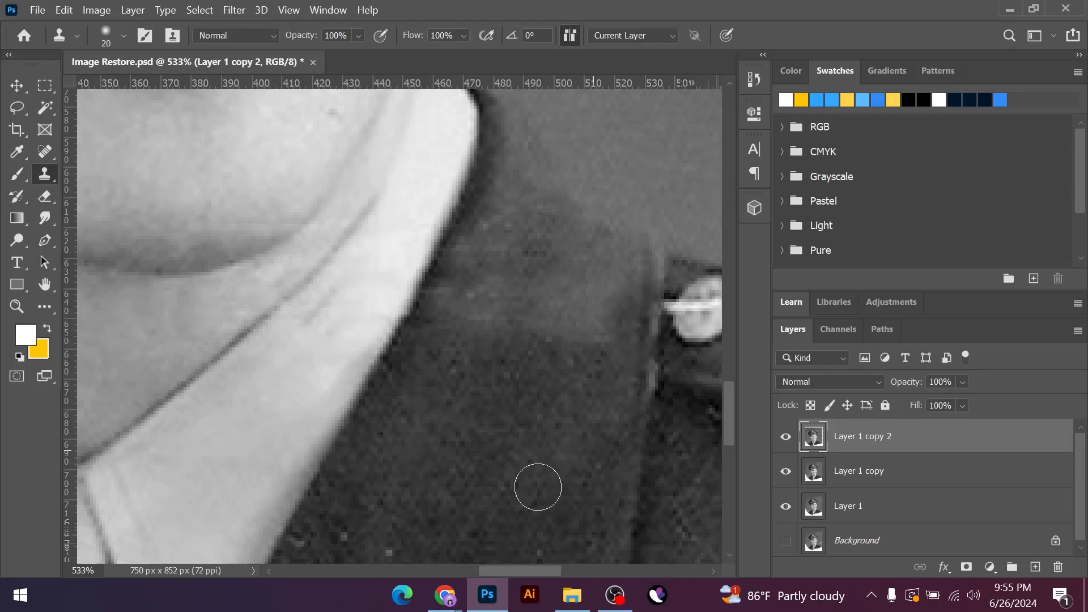
left_click(664, 220)
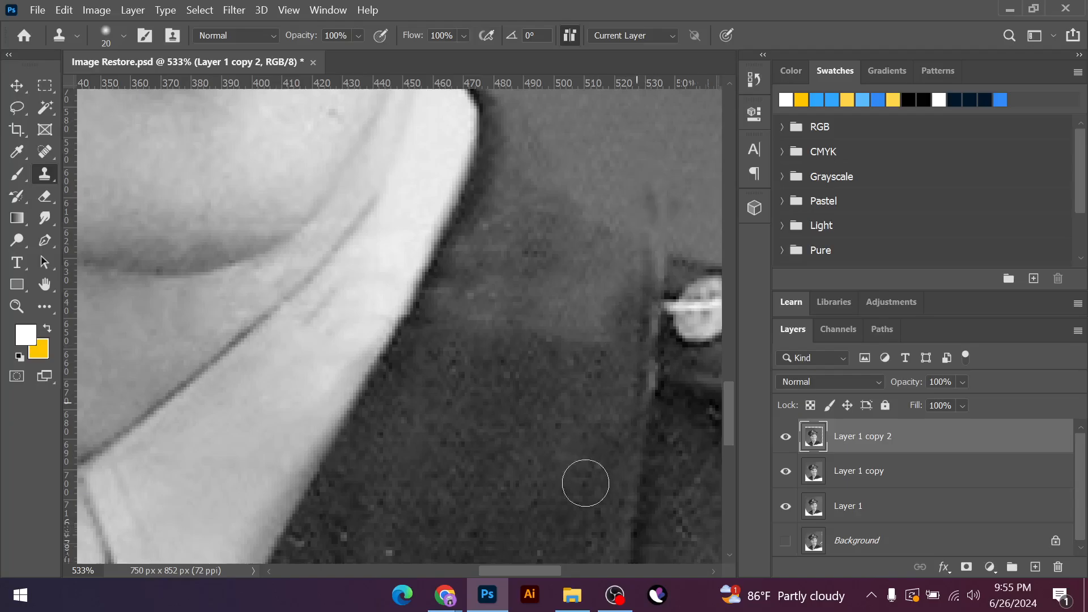
scroll(623, 364, "down", 5)
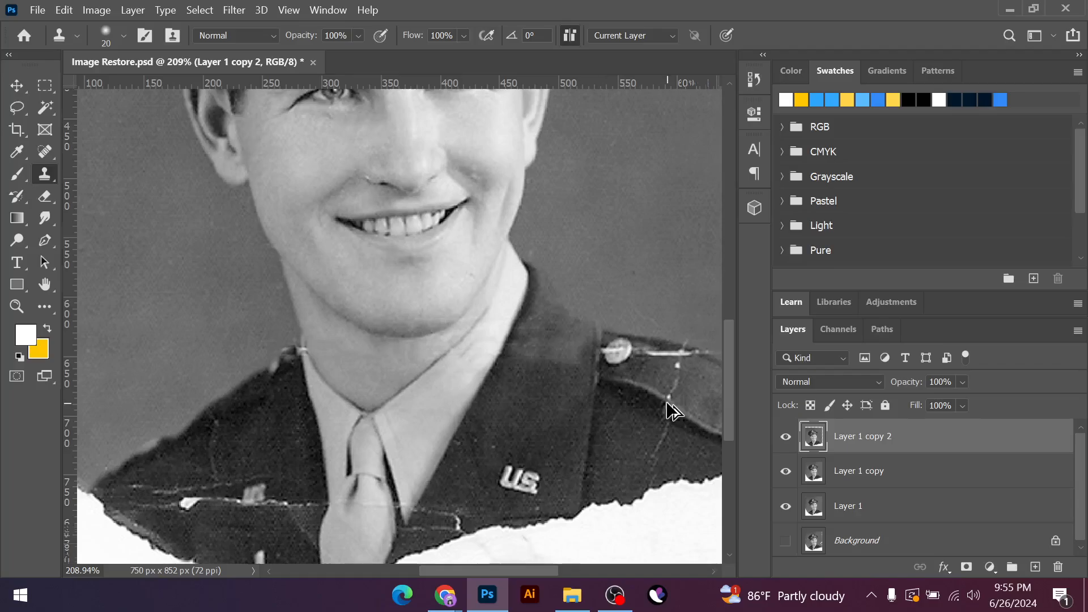
Clone dark jacket fabric over the light streak between the lapel edge and the shoulder button, using a 5 px brush
scroll(473, 401, "down", 4)
scroll(534, 369, "up", 6)
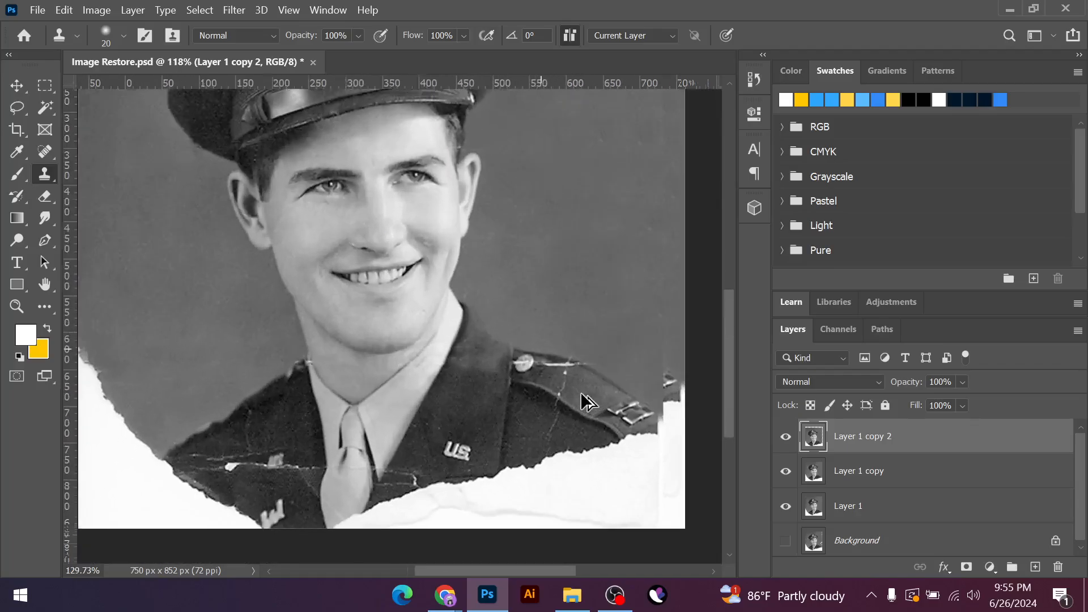
scroll(452, 354, "up", 5)
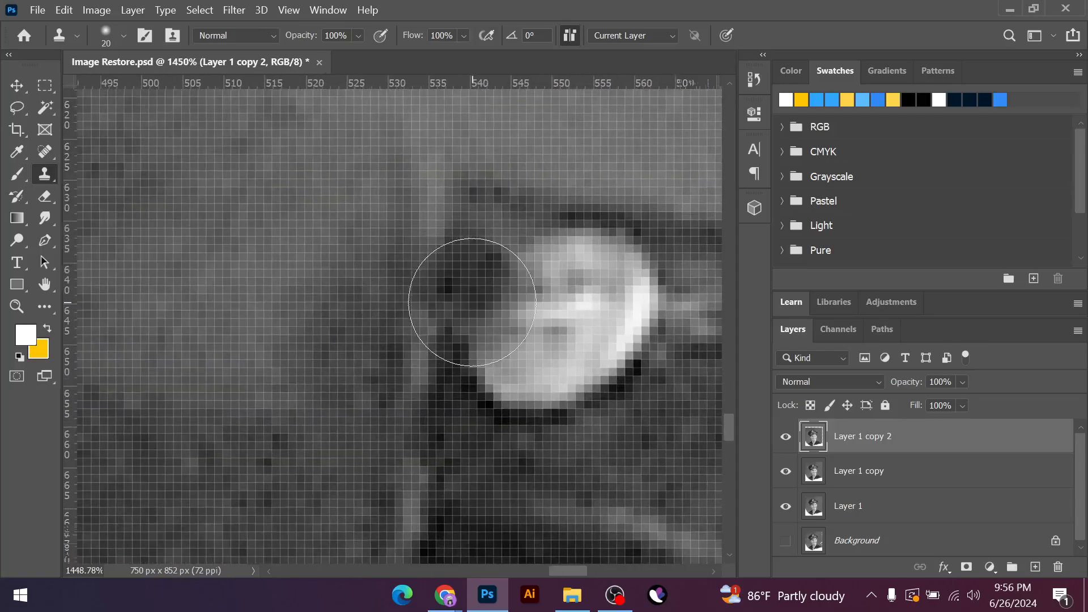
key("bracketleft")
key("bracketleft")
key("ctrl+z")
key("bracketleft")
key("bracketleft")
key("bracketleft")
key("ctrl+z")
key("ctrl+z")
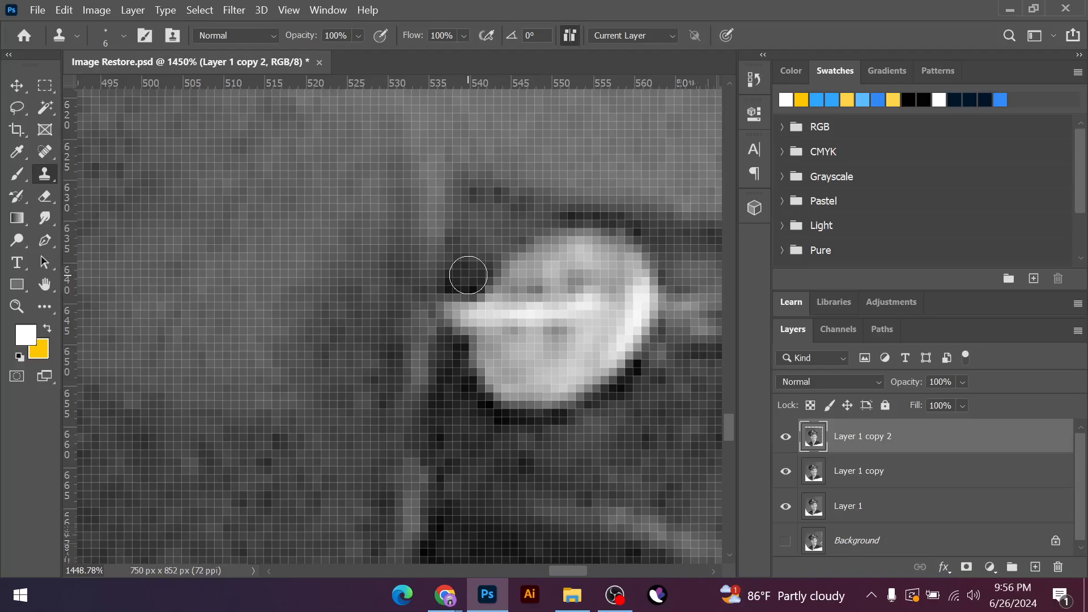
left_click(468, 275, "alt")
left_click(468, 289)
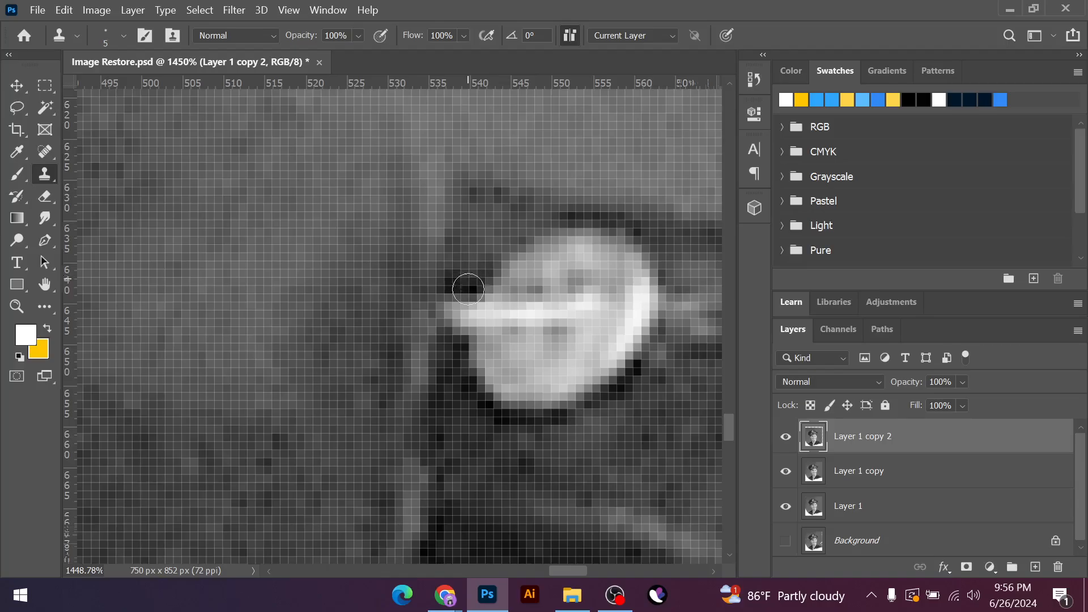
left_click(465, 296)
left_click(457, 311)
left_click(453, 326)
left_click(453, 326)
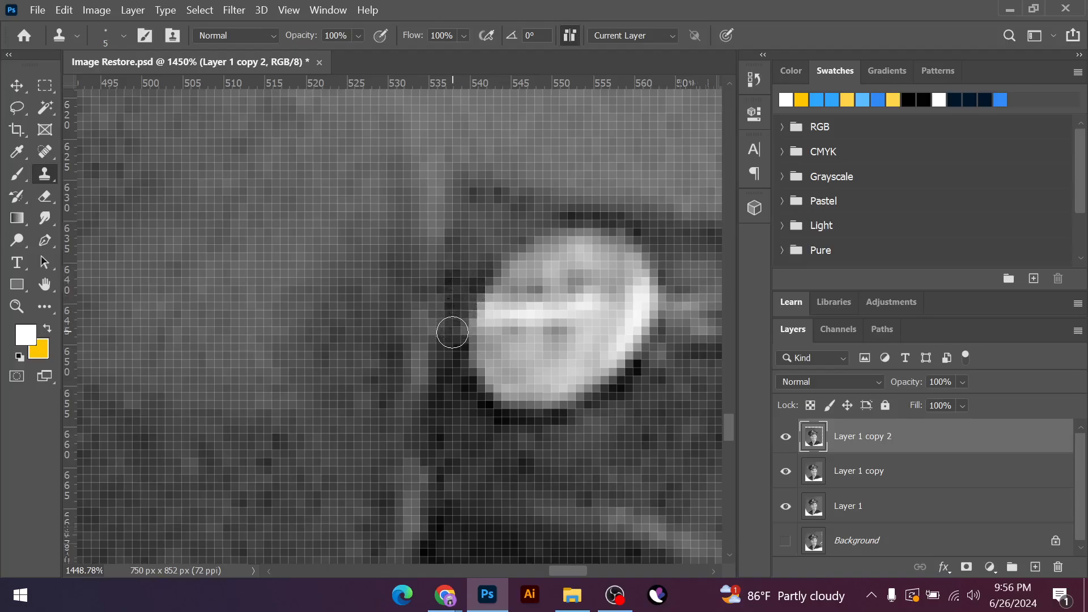
left_click(454, 331)
Clone the shoulder button's own texture over the bright scratch running across its face
left_click(508, 340)
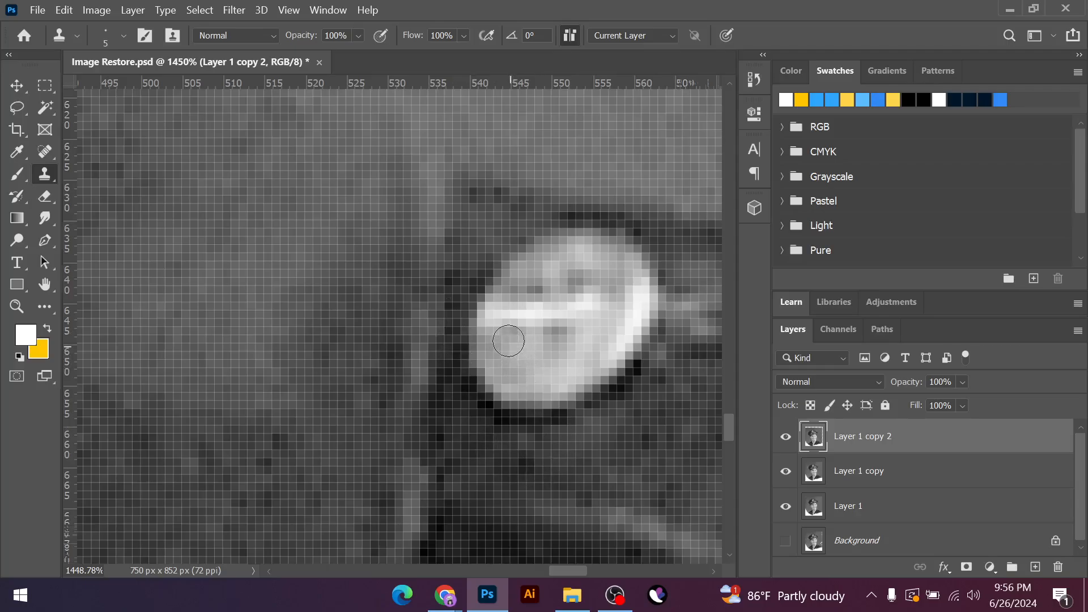
left_click(503, 316)
left_click(500, 322)
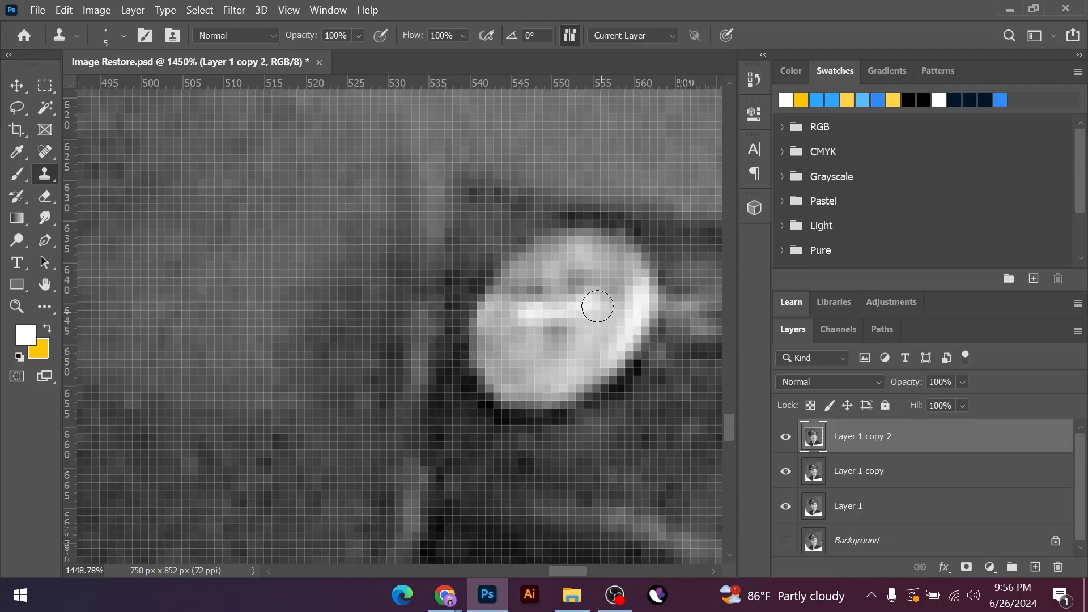
left_click_drag(597, 306, 538, 313)
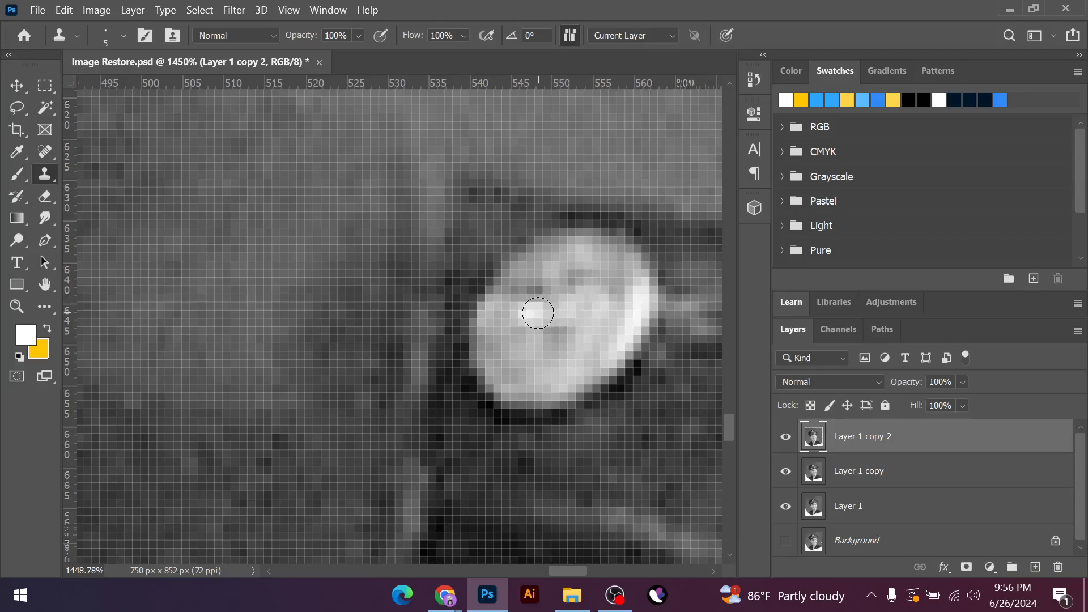
Clone strap fabric over the white streak beside the shoulder button and the spots down to the strap's lower edge, using a 20 px brush
scroll(449, 369, "down", 5)
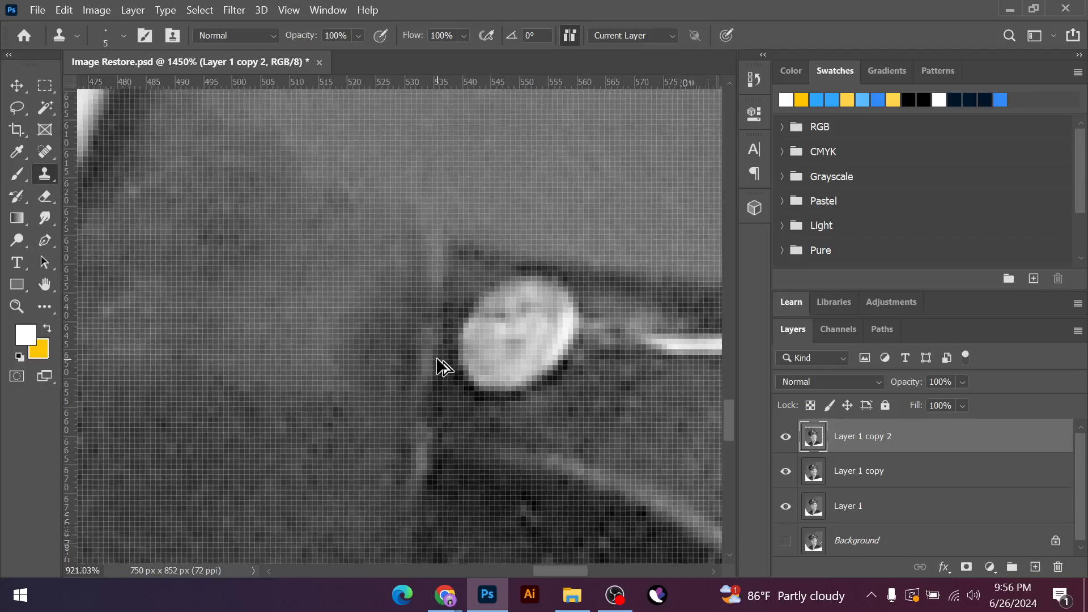
scroll(612, 393, "up", 3)
scroll(478, 399, "down", 10)
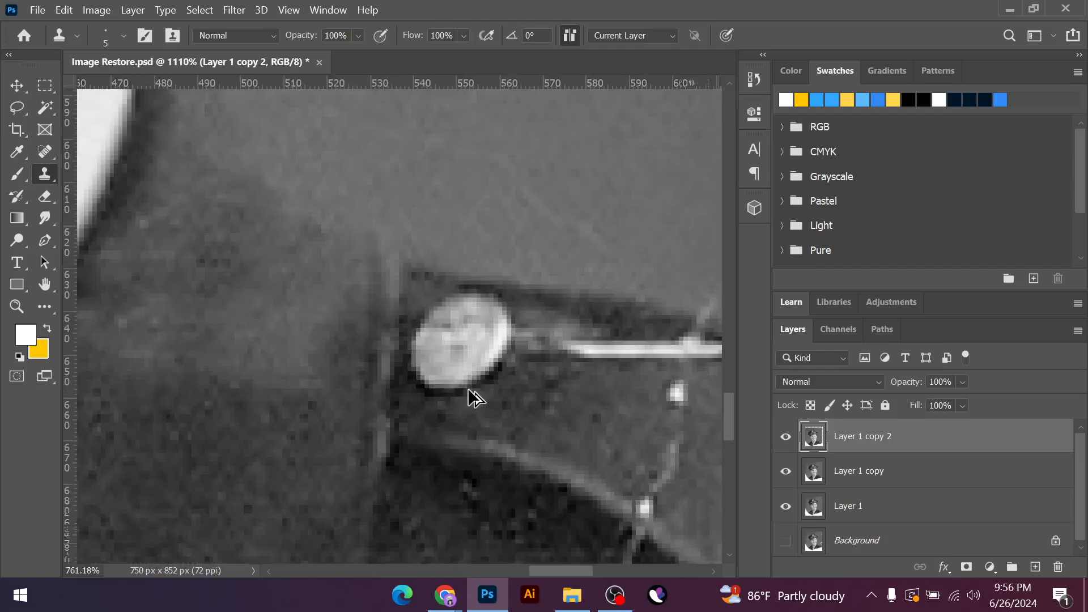
scroll(561, 437, "down", 2)
scroll(559, 391, "down", 2)
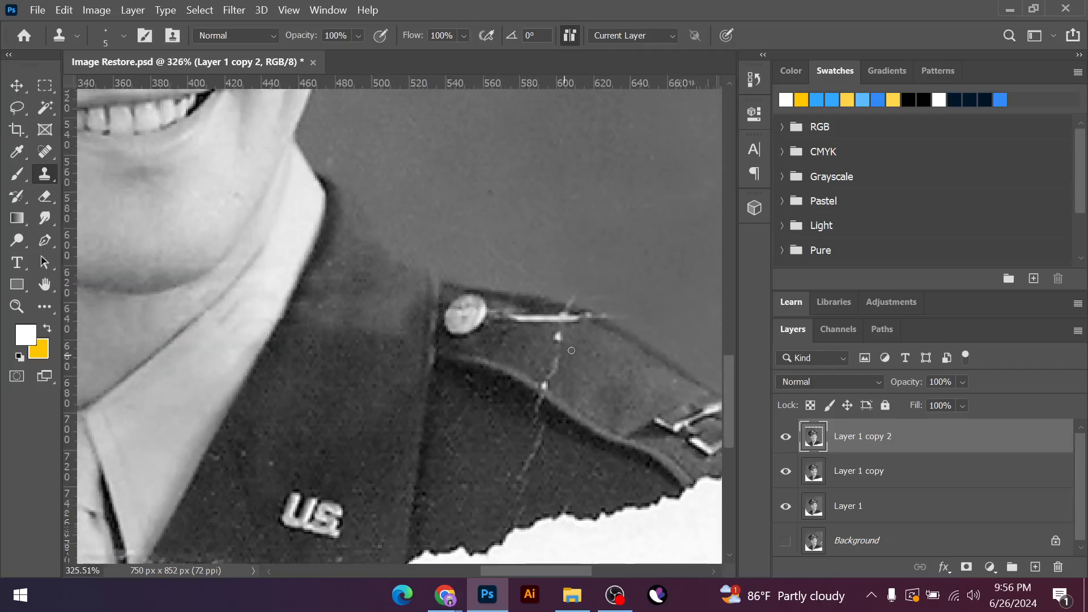
scroll(573, 338, "up", 3)
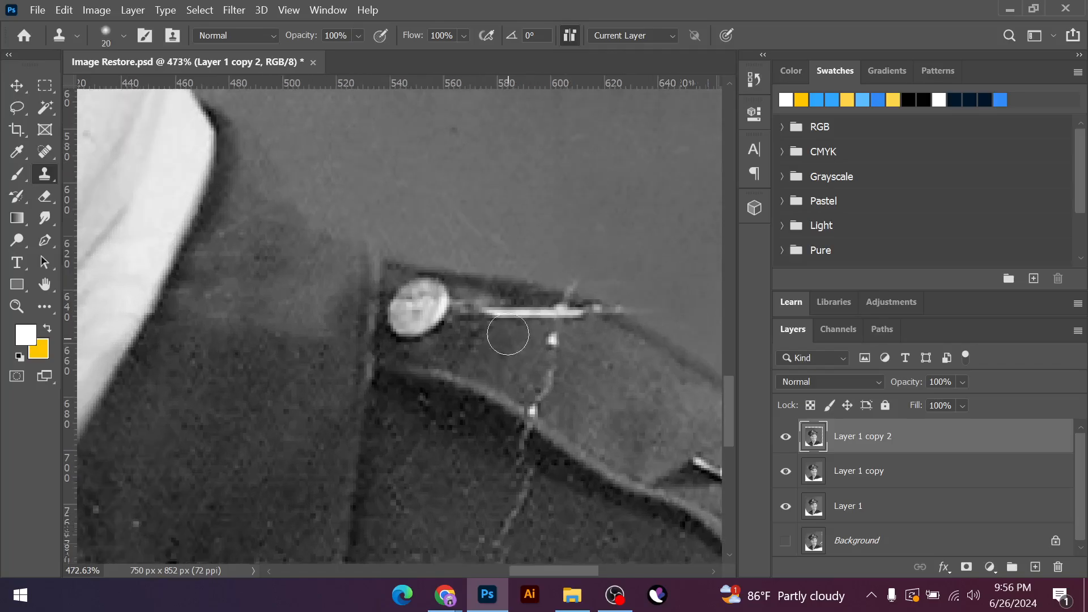
mouse_move(508, 334)
left_mouse_down()
mouse_move(498, 312)
mouse_move(575, 325)
mouse_move(539, 316)
mouse_move(558, 363)
mouse_move(544, 395)
left_mouse_up()
left_click(612, 389, "alt")
scroll(503, 448, "up", 2)
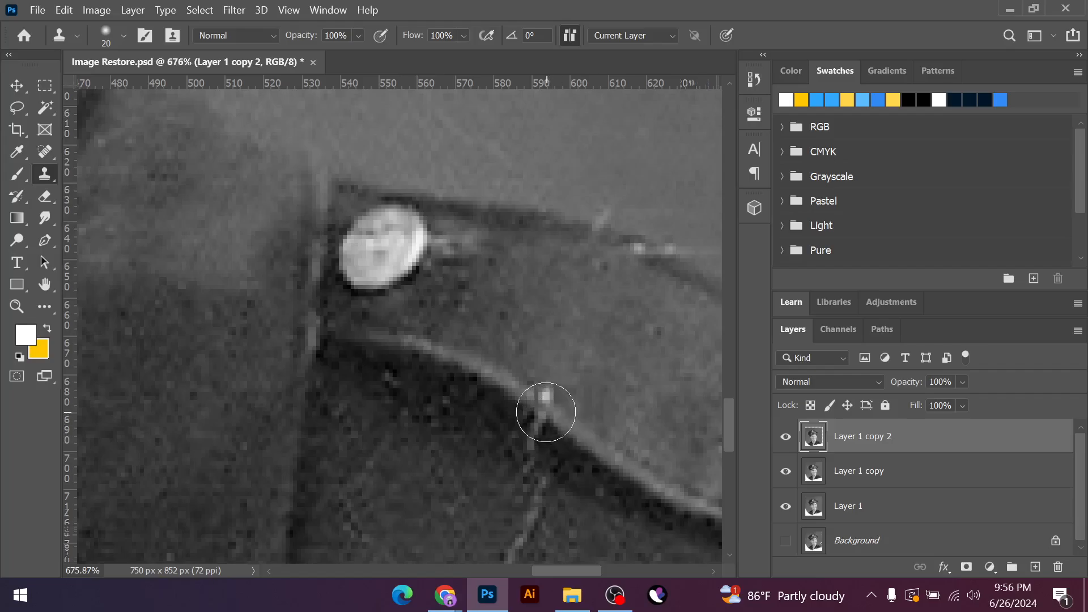
left_click(546, 412)
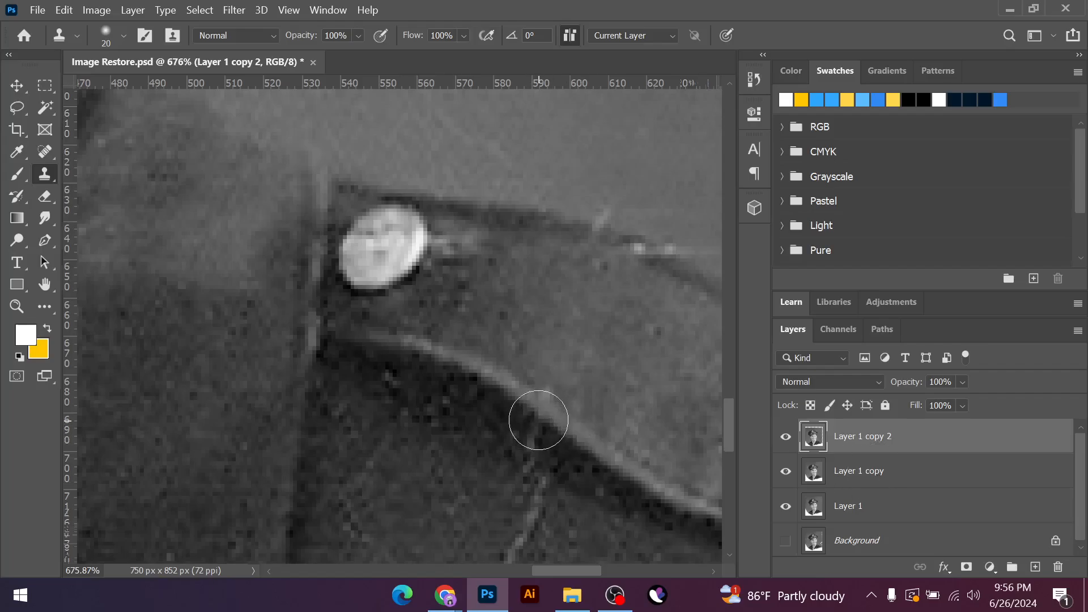
Clone dark jacket fabric over the thin crack running down from the shoulder strap's lower edge, using a 15 px brush
scroll(533, 415, "down", 3)
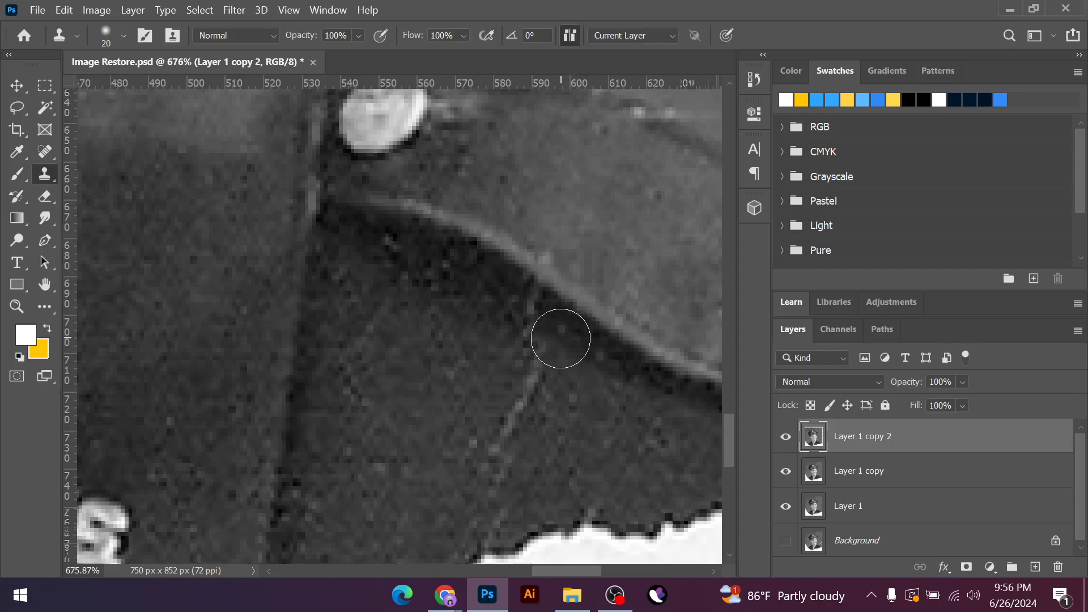
key("bracketleft")
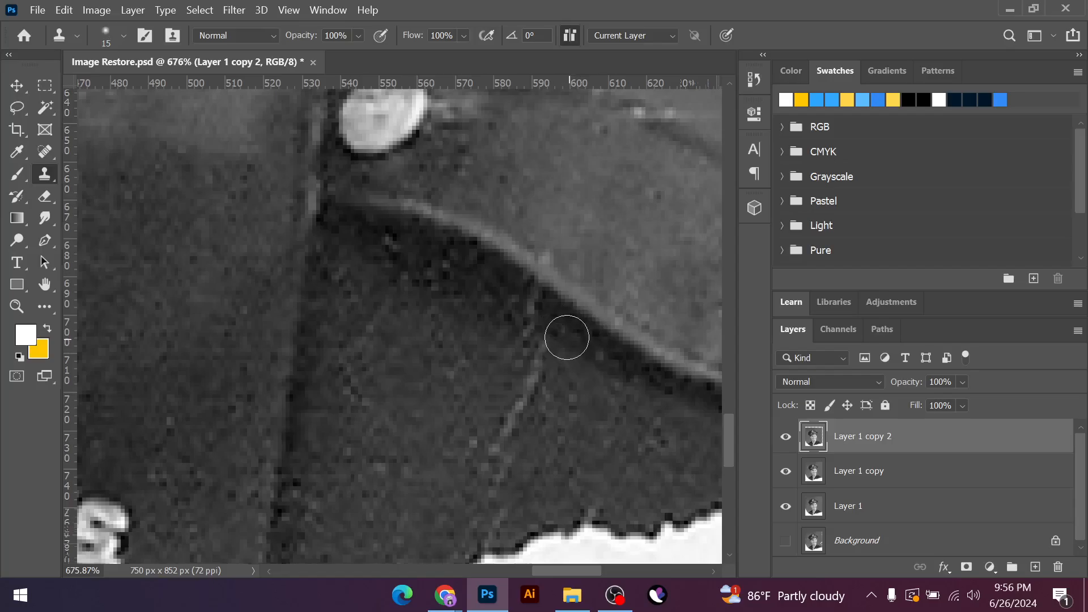
left_click(567, 338, "alt")
left_click(531, 307)
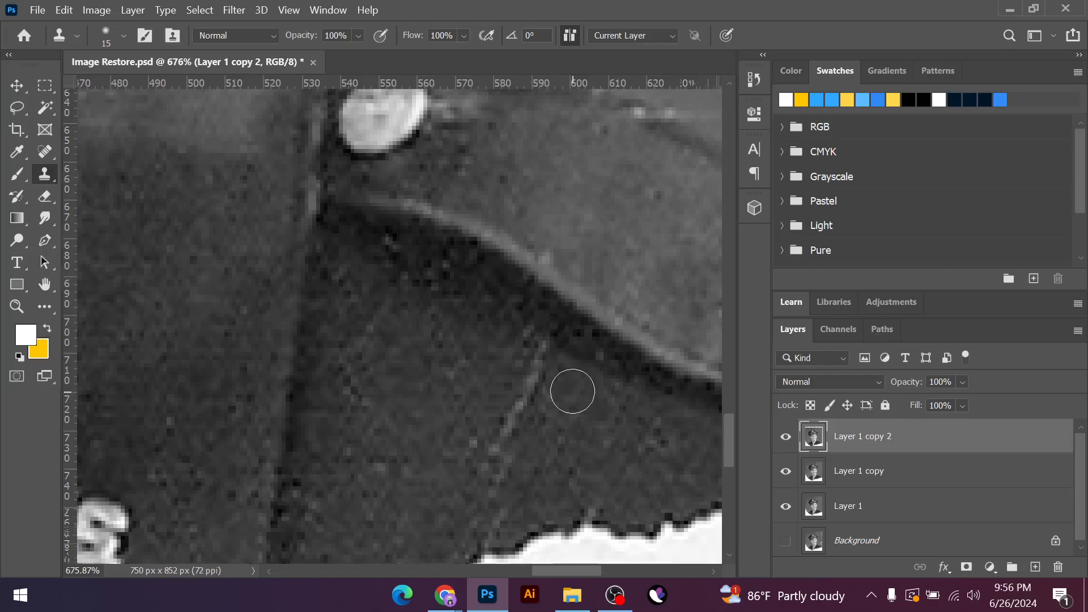
left_click_drag(542, 343, 529, 397)
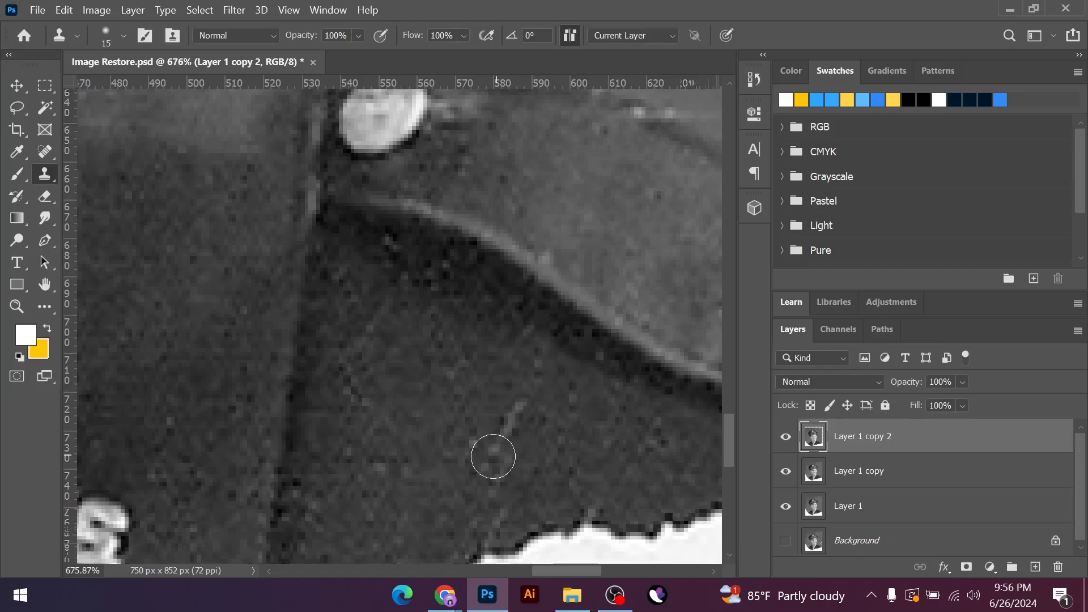
left_click(493, 456)
Clone background over the light scratch and white specks along the shoulder strap's upper edge
scroll(462, 421, "down", 6)
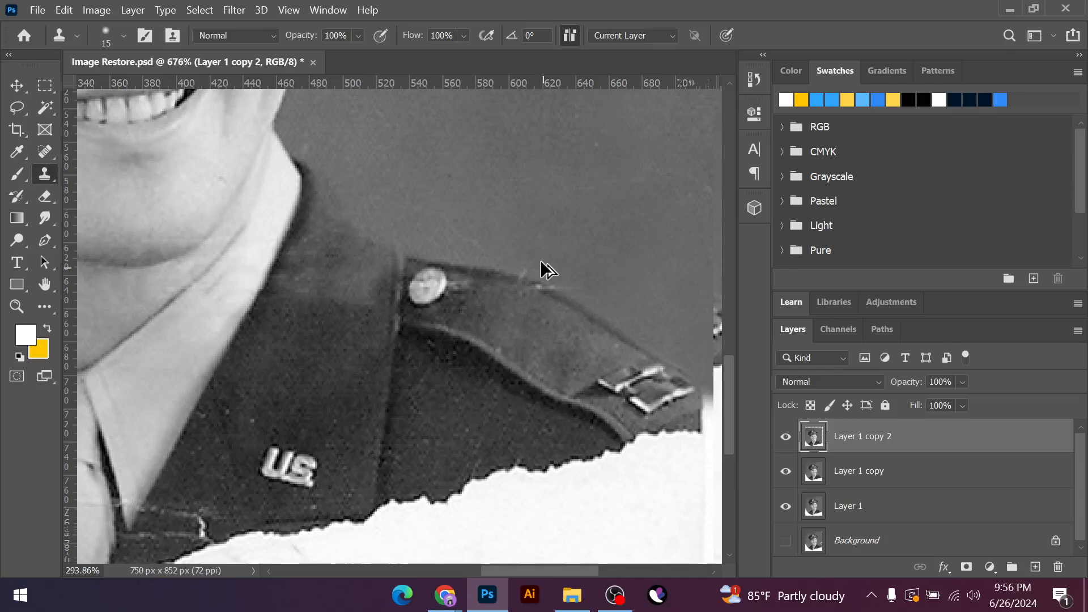
scroll(542, 265, "up", 7)
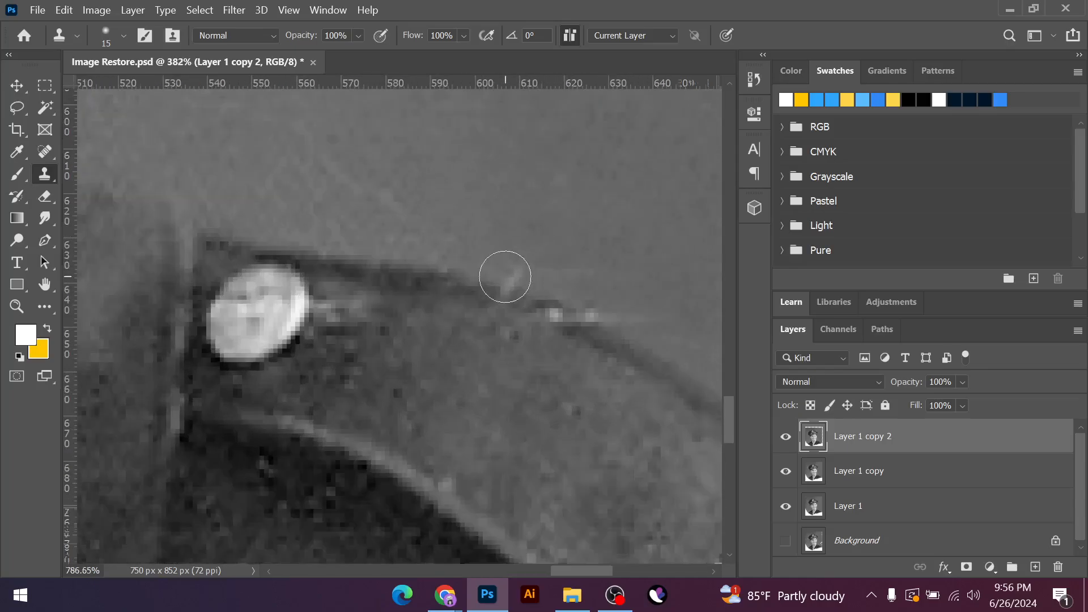
left_click(505, 277)
left_click(637, 284, "alt")
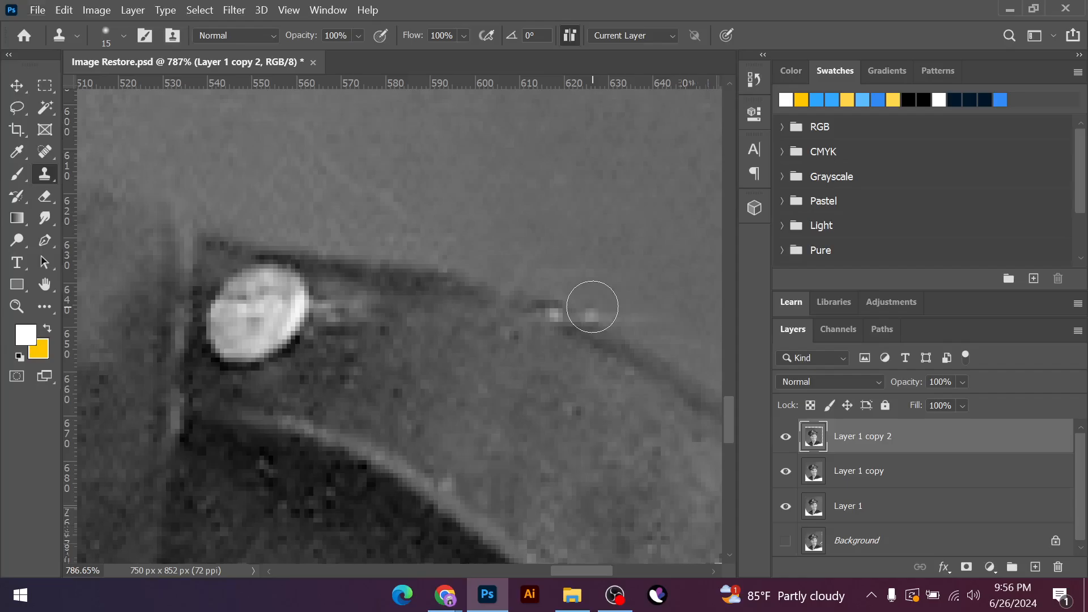
left_click(593, 306)
left_click(570, 294)
scroll(583, 218, "down", 7)
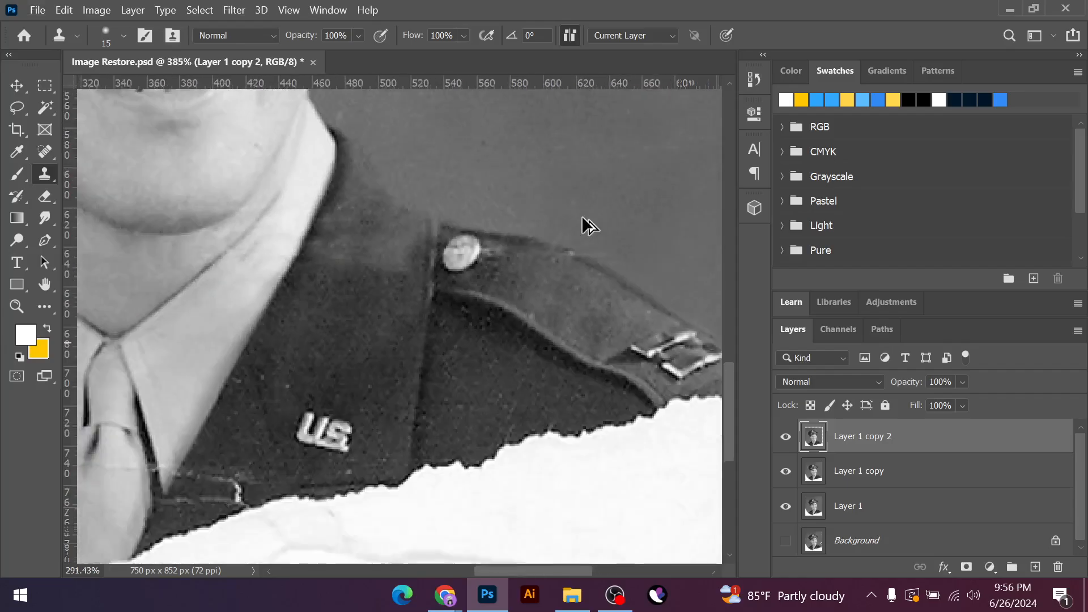
Clone clean background over the faint scratches above the shoulder strap and the thin horizontal line extending from its upper edge
scroll(587, 225, "down", 2)
scroll(511, 225, "up", 3)
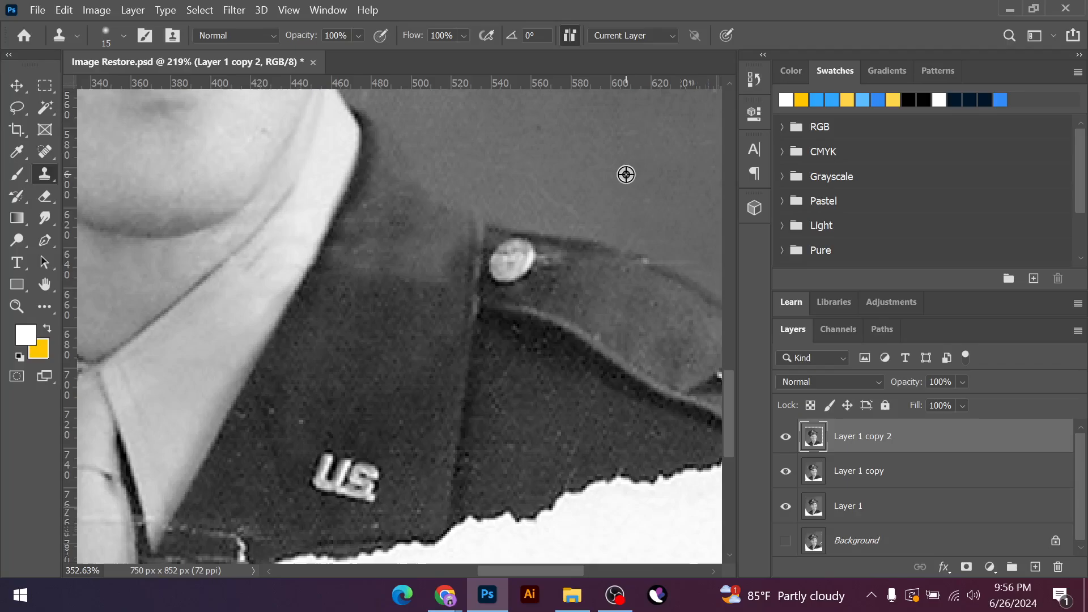
left_click_drag(566, 208, 568, 210)
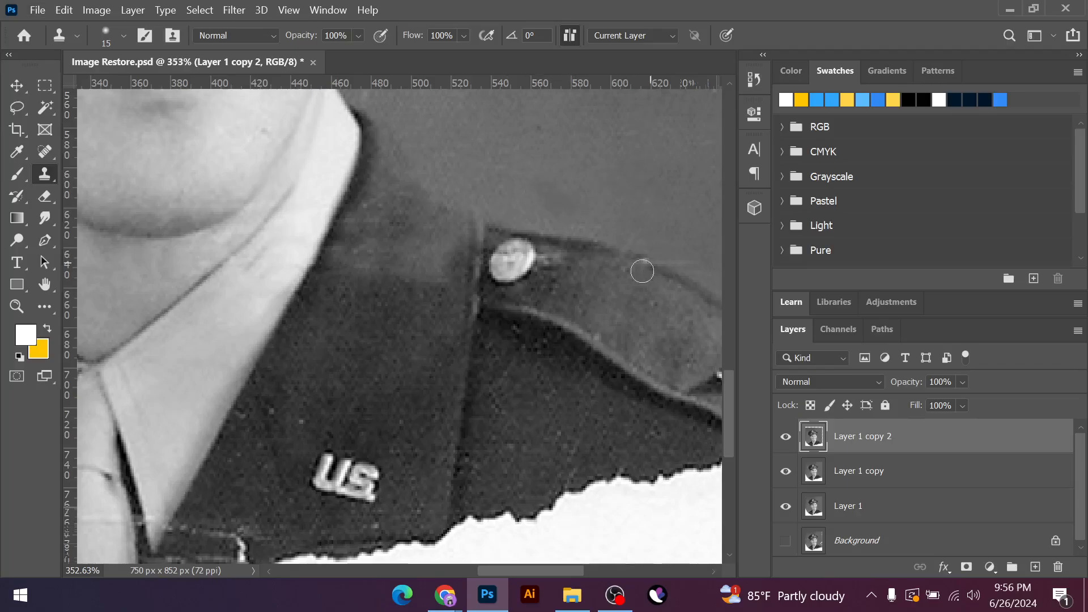
scroll(596, 295, "down", 2)
scroll(605, 277, "up", 4)
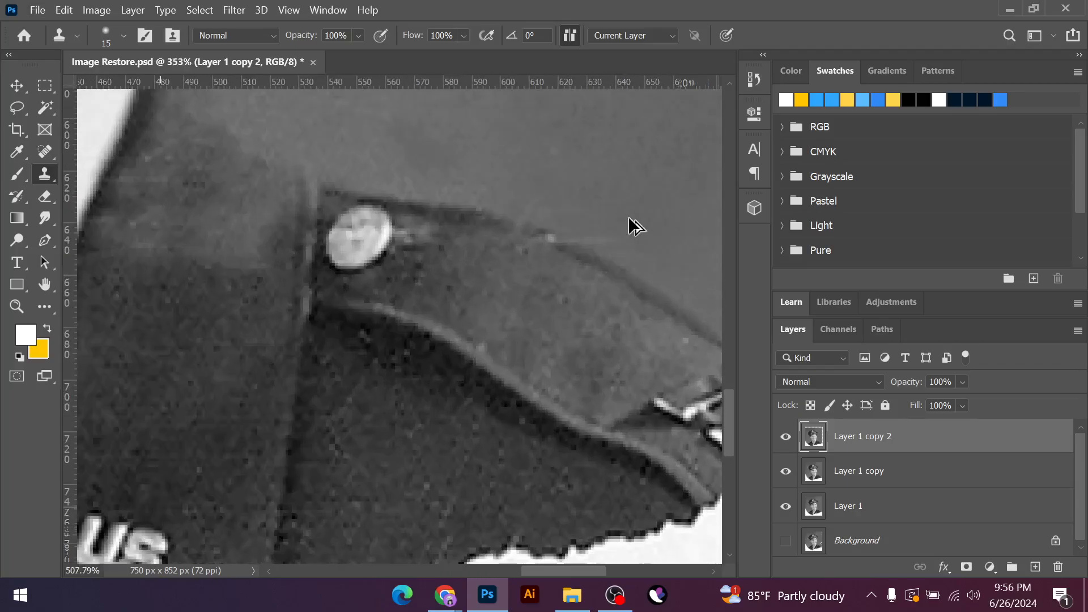
left_click_drag(583, 236, 624, 241)
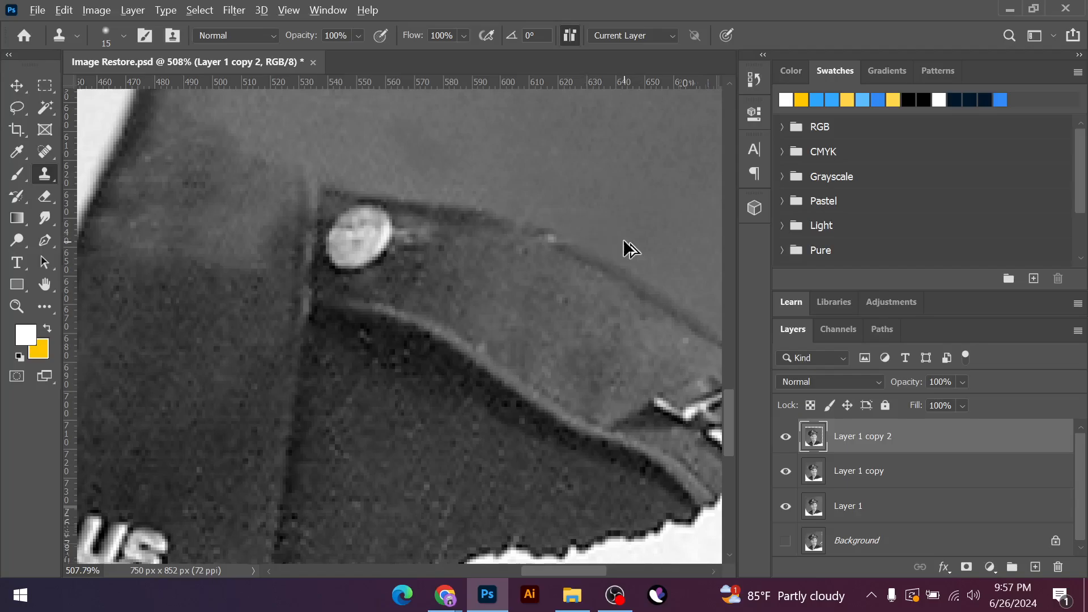
Toggle the top layer's visibility to compare its retouching and position with the layer copy beneath
scroll(624, 240, "down", 5)
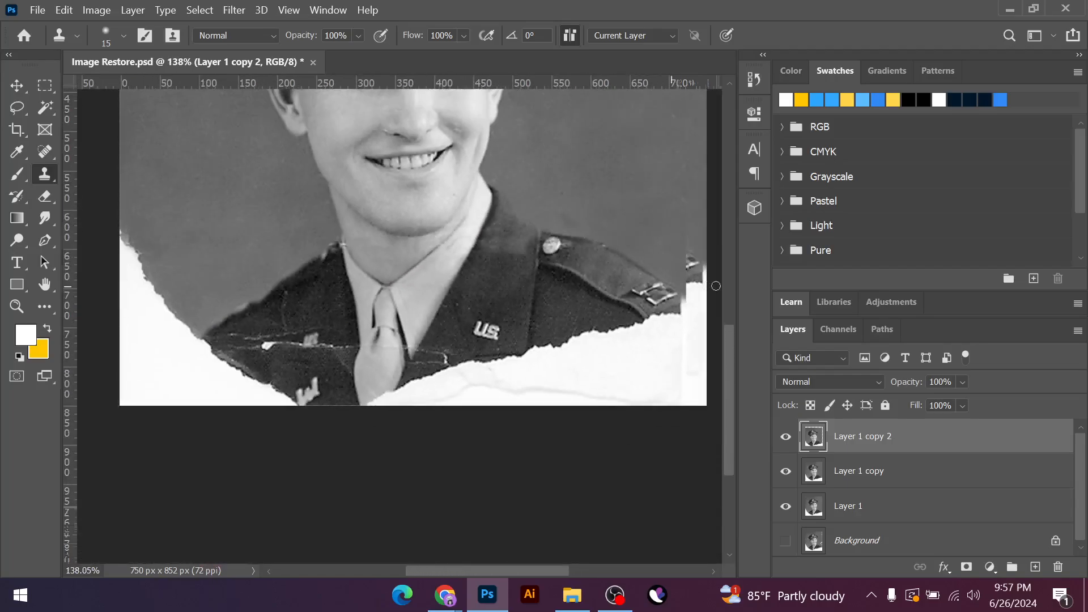
scroll(530, 356, "down", 1)
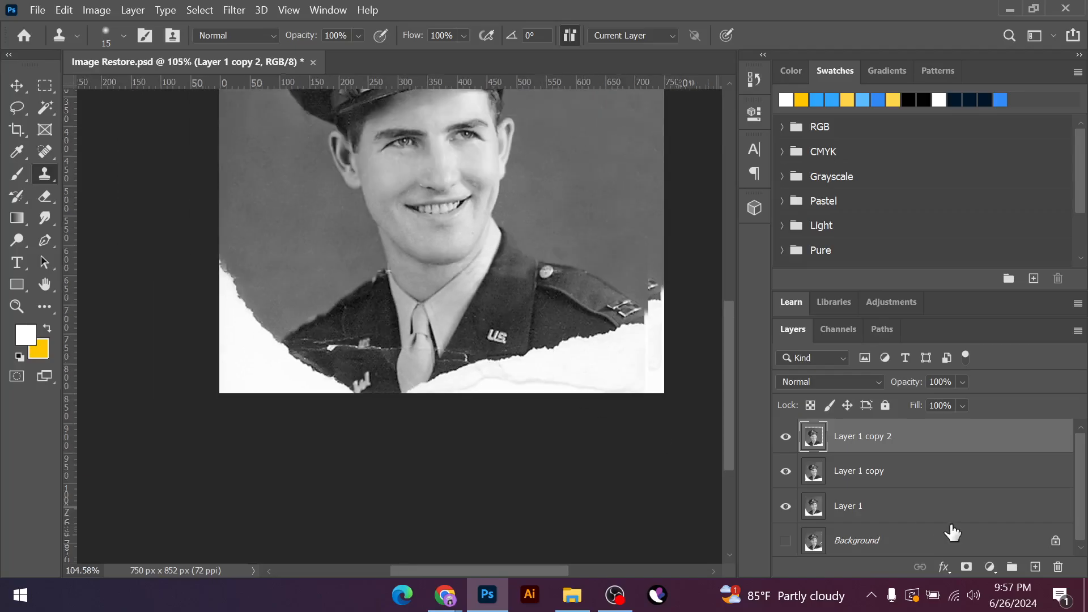
scroll(582, 483, "down", 1)
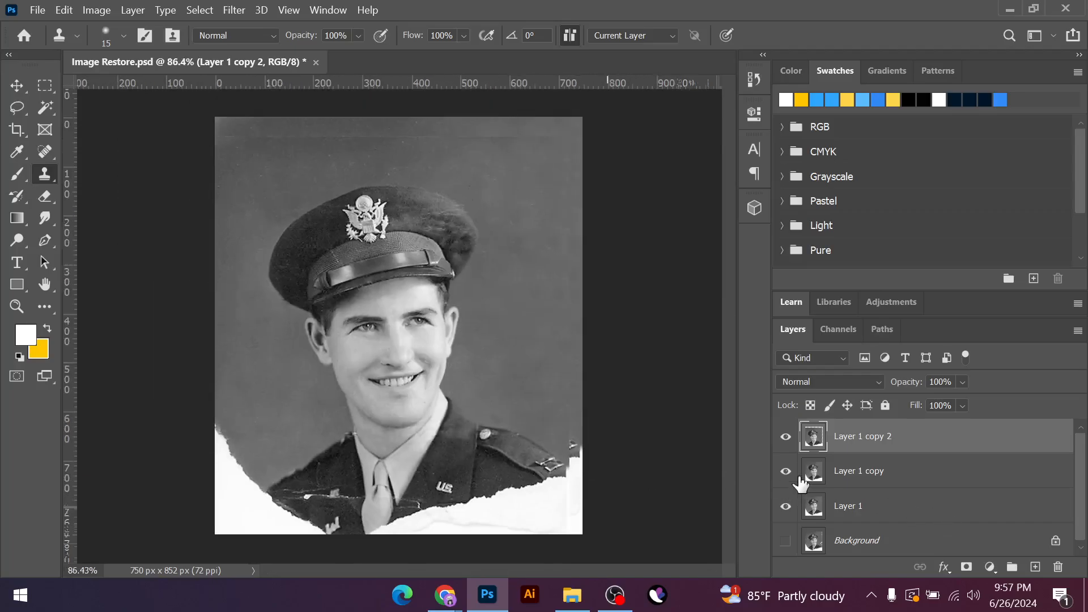
left_click(786, 437)
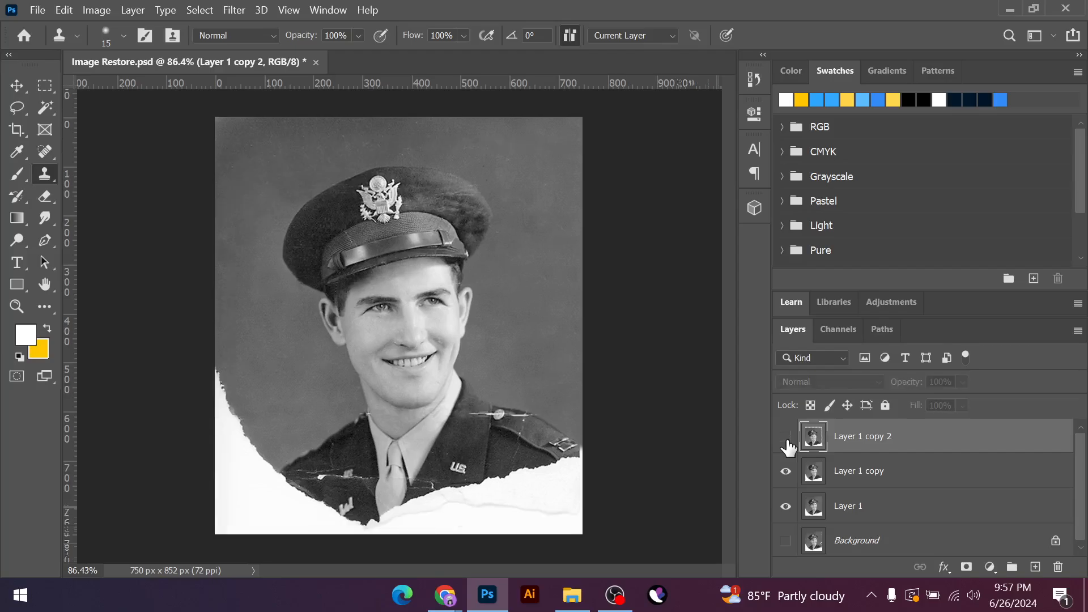
left_click(786, 438)
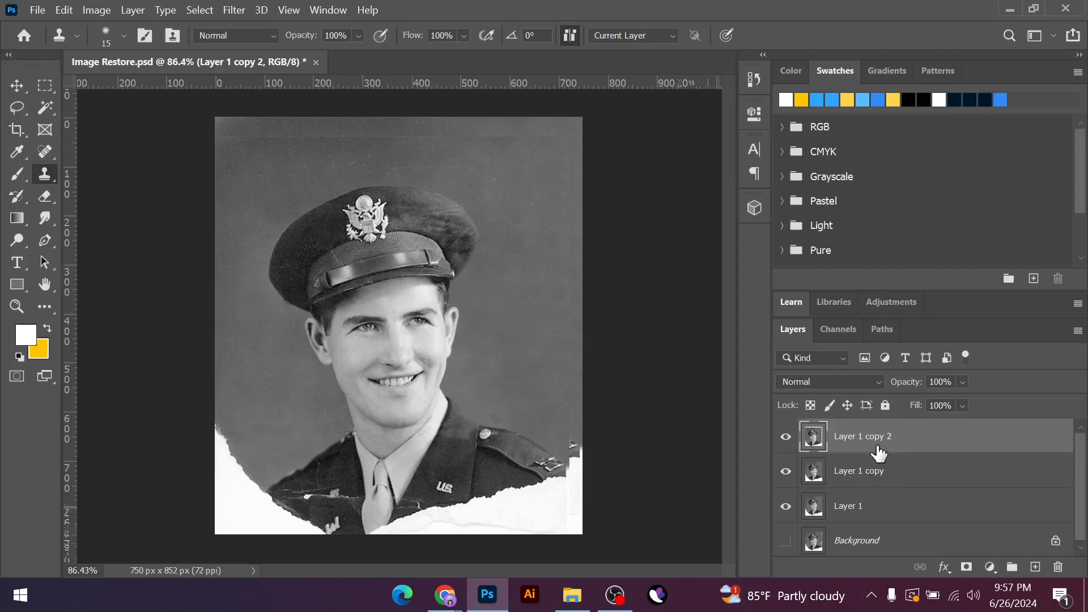
Centre the top layer horizontally and vertically on the whole canvas, and clear the selection
left_click(18, 88)
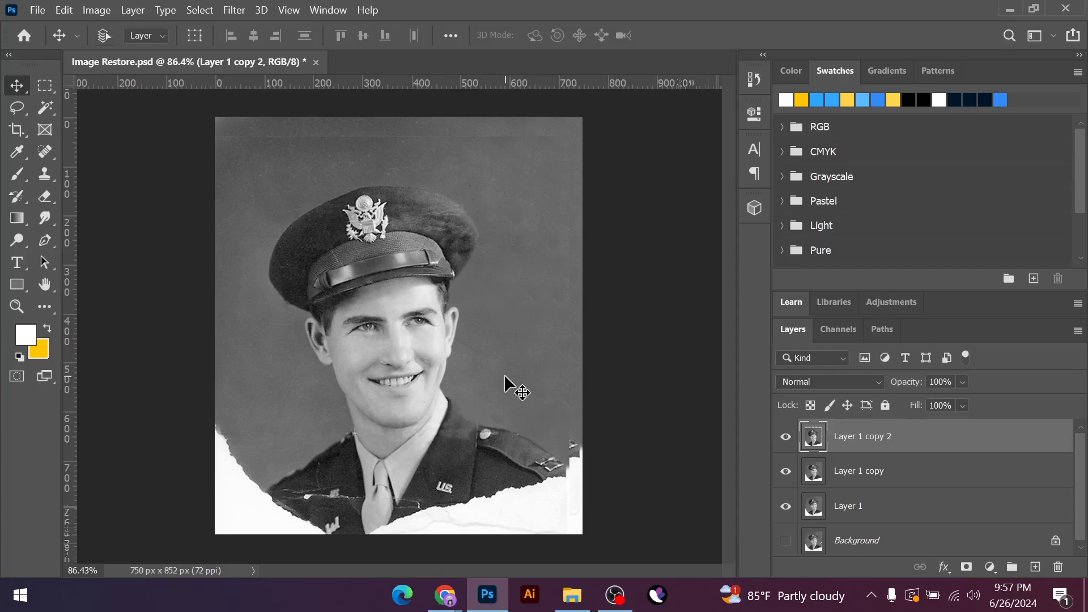
key("ctrl+a")
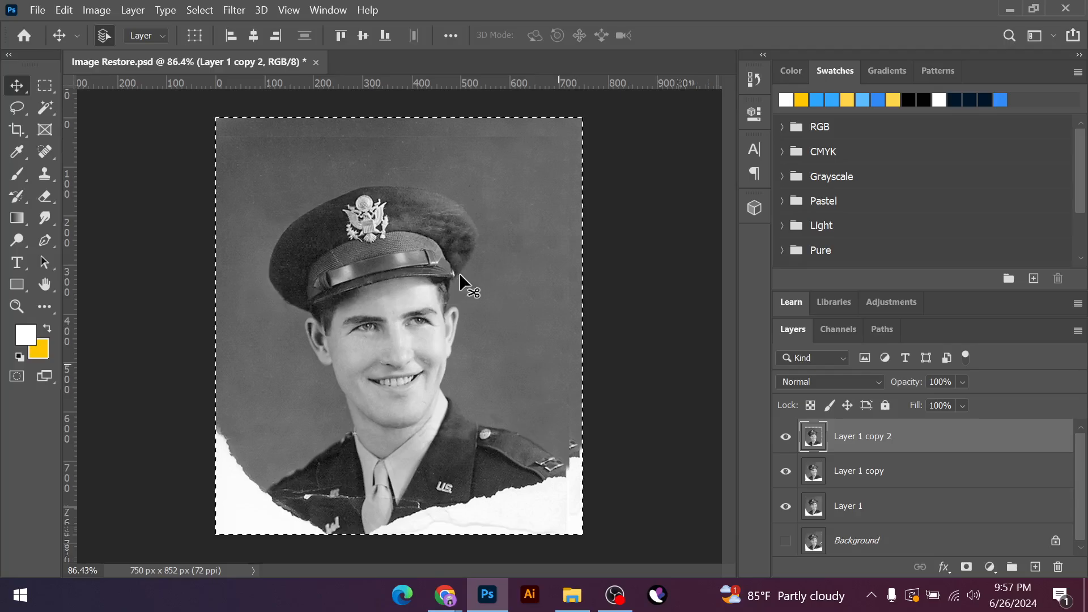
left_click(251, 36)
left_click(360, 36)
key("ctrl+d")
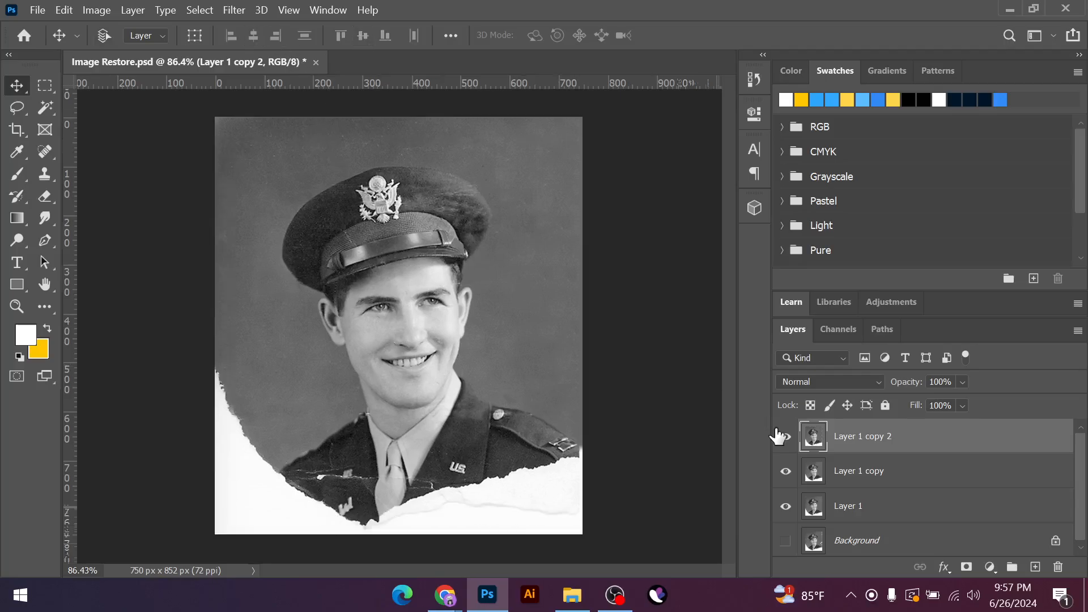
Merge Layer 1 copy 2, Layer 1 copy and Layer 1 into a single layer above the Background
left_click(880, 473, "shift")
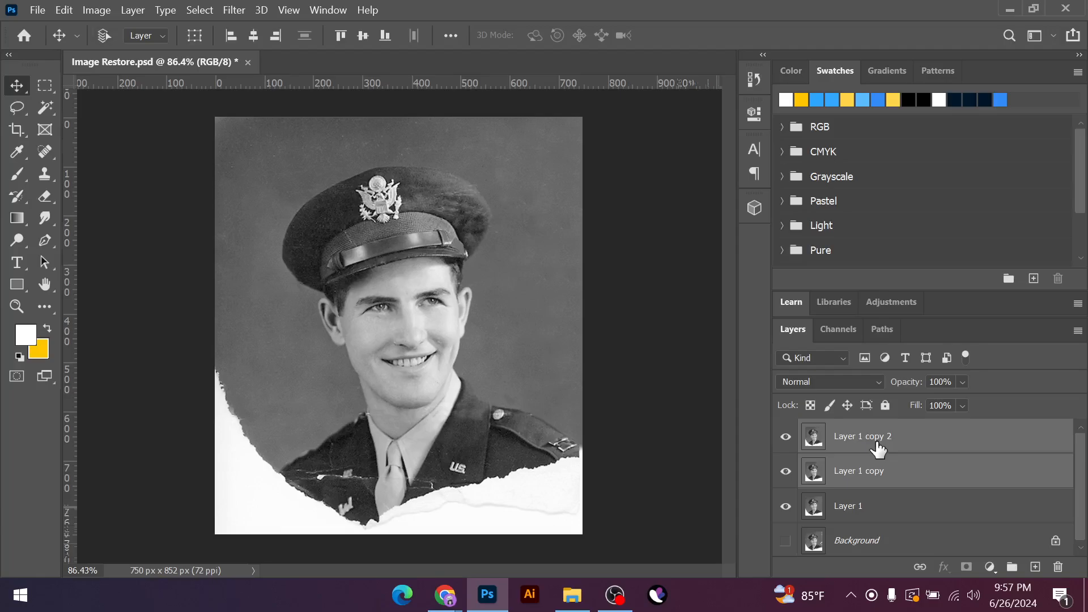
key("ctrl+e")
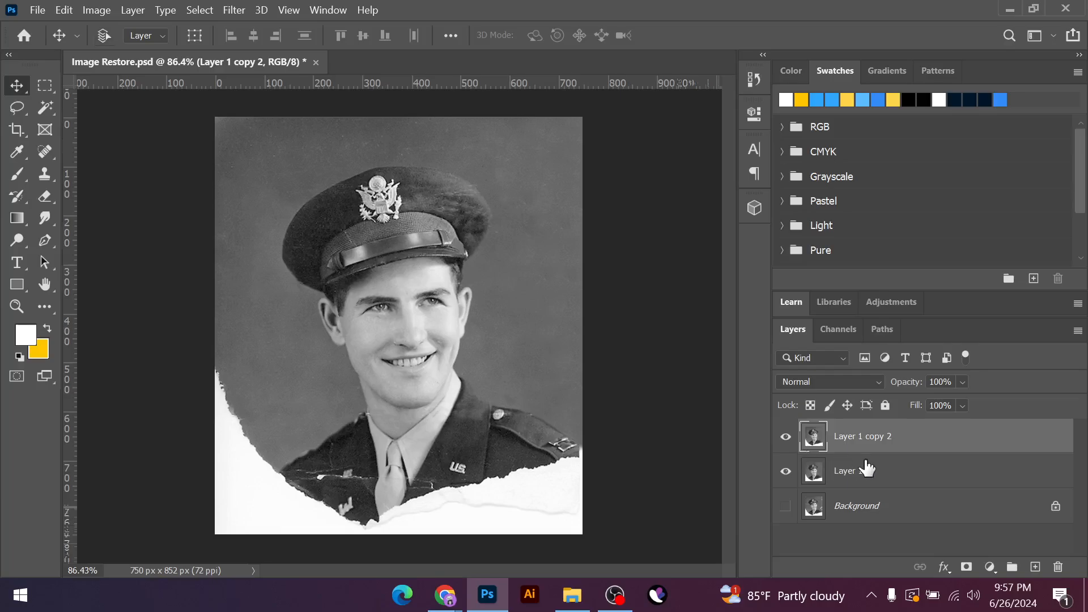
left_click(853, 471, "shift")
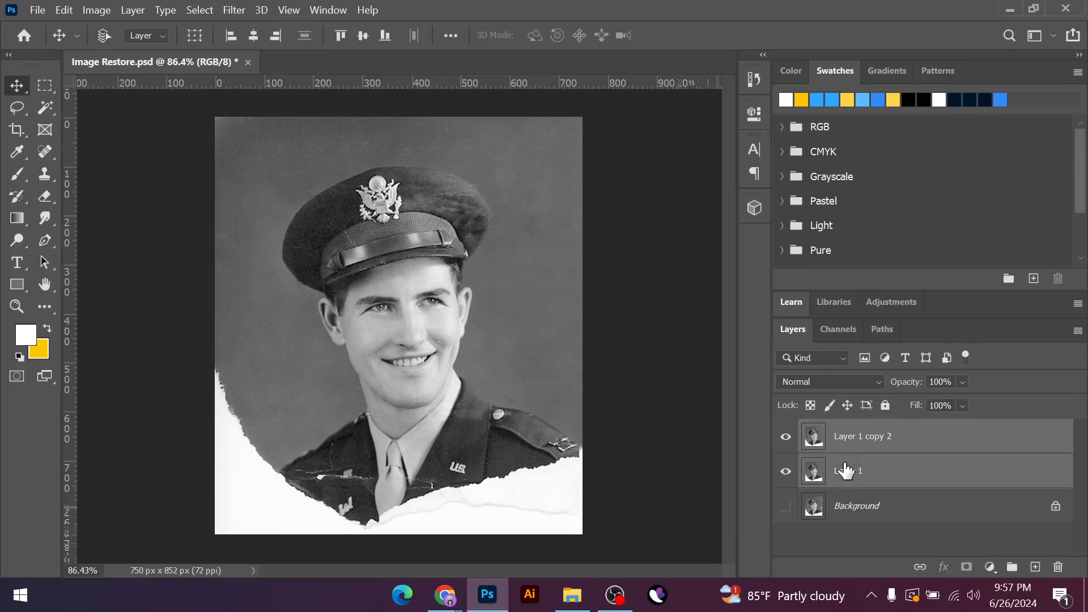
key("ctrl+e")
Rename the merged layer as Layer 1
double_click(895, 441)
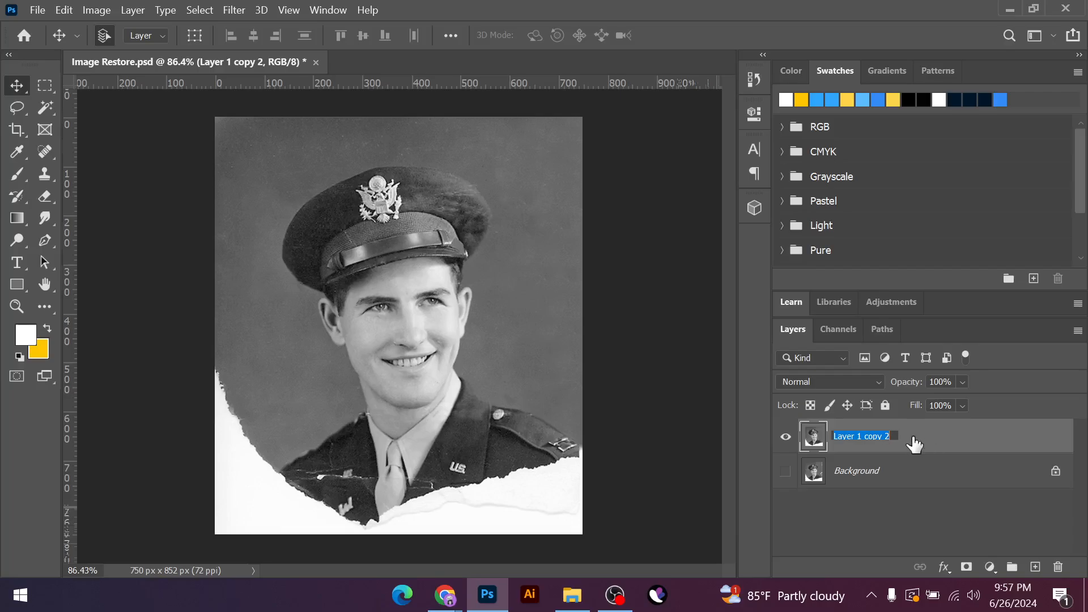
left_click(892, 436)
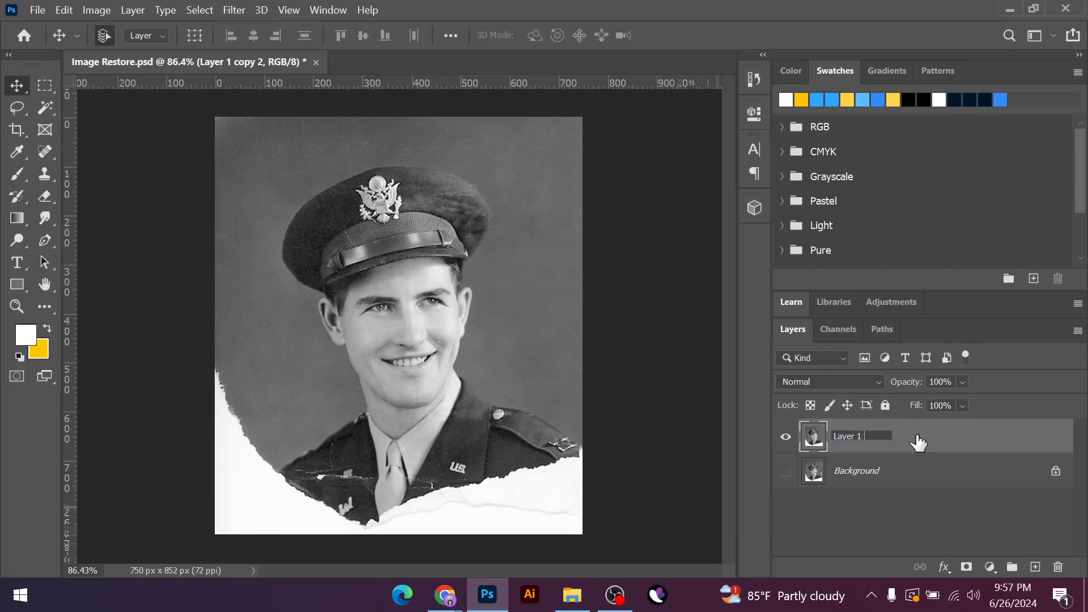
key("Return")
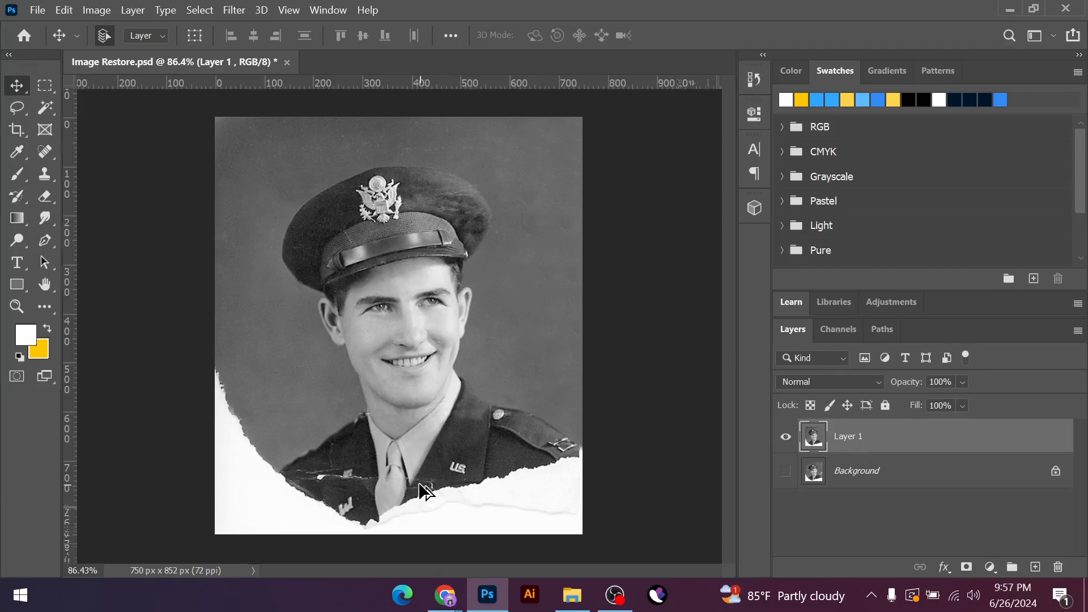
scroll(420, 485, "up", 3)
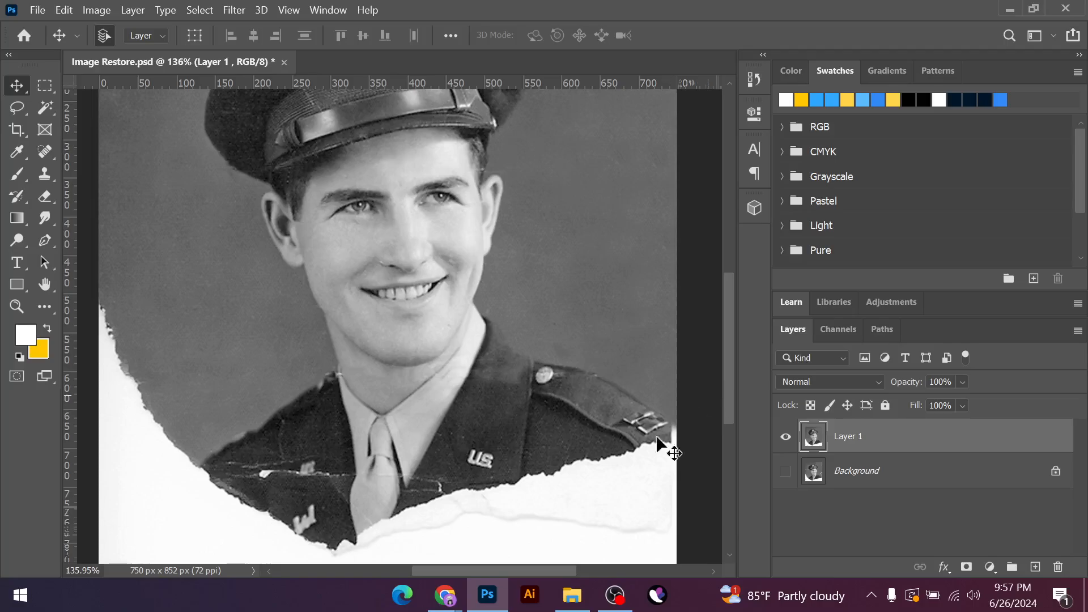
scroll(462, 425, "down", 3)
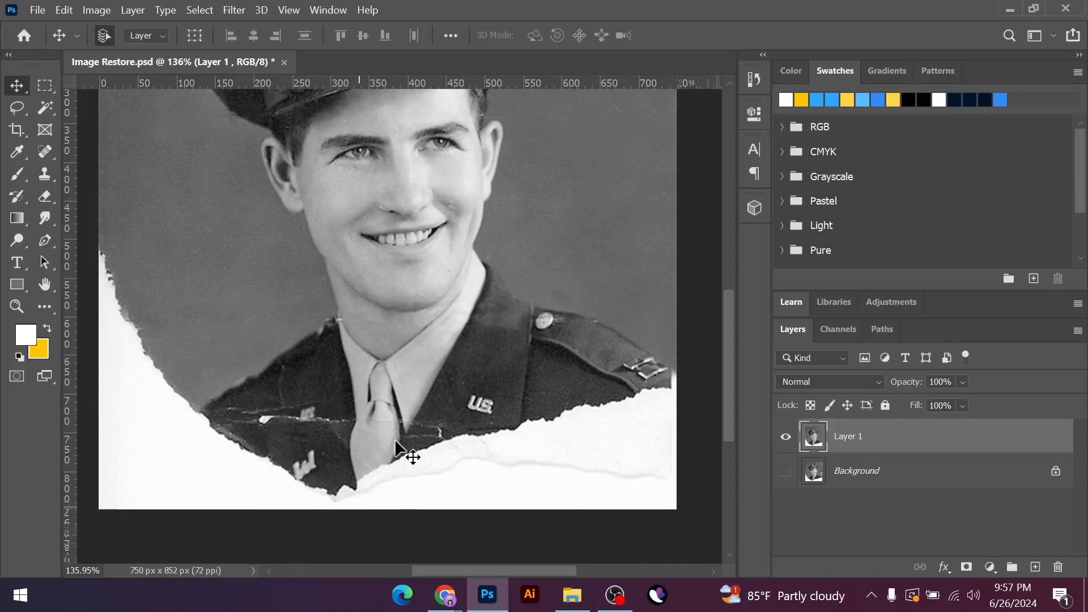
scroll(410, 478, "up", 5)
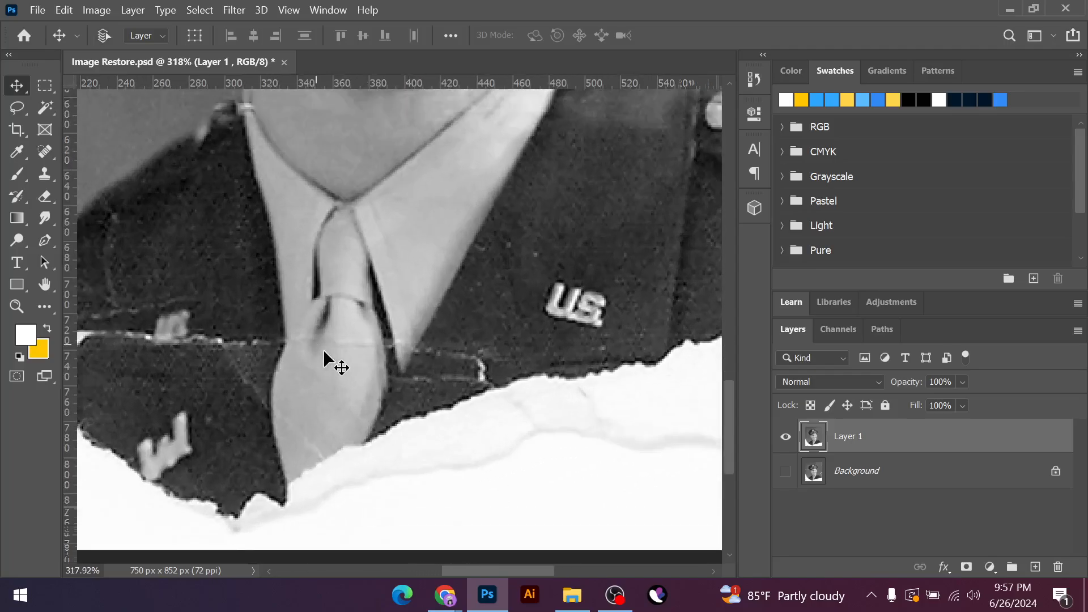
scroll(323, 357, "up", 1)
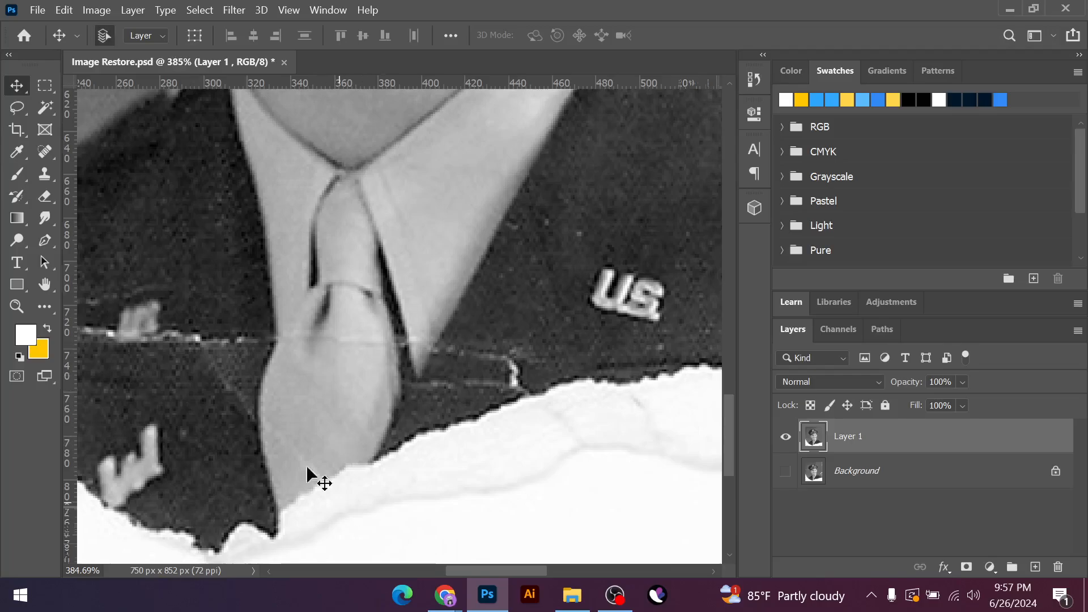
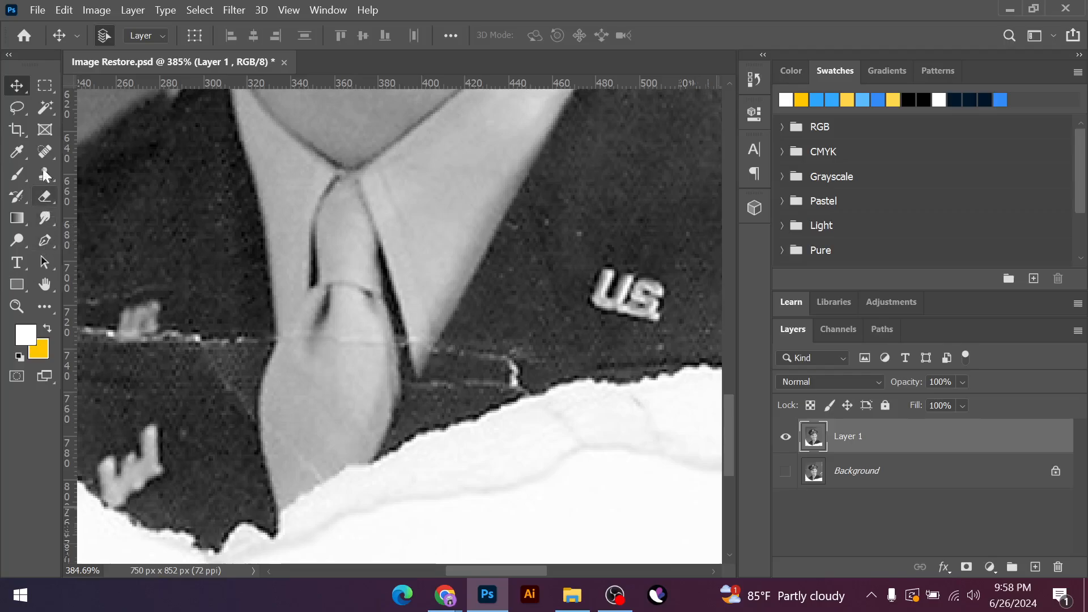
left_click(616, 597)
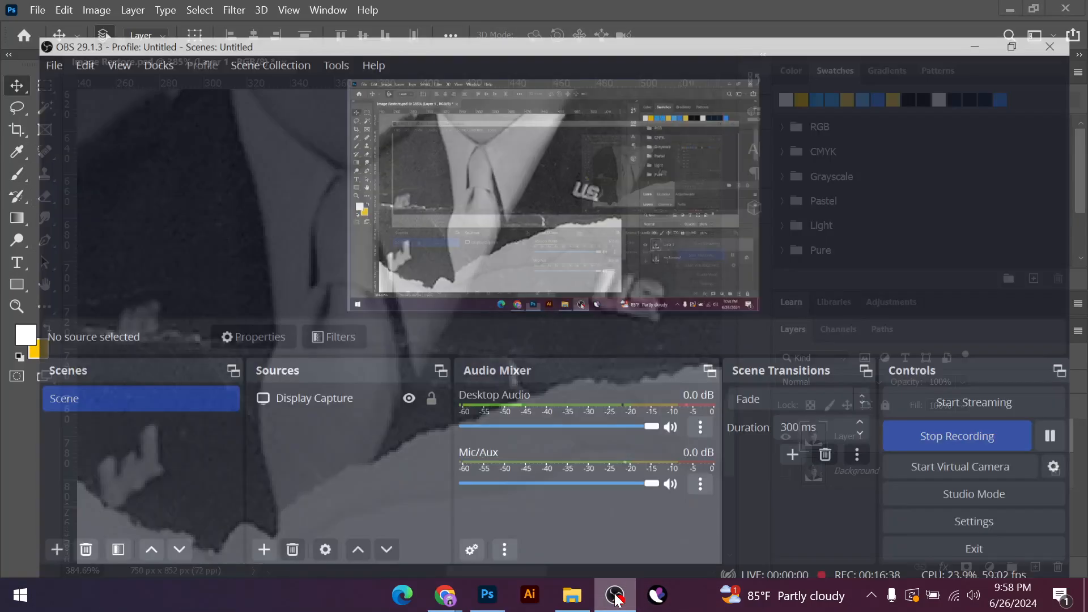
left_click(989, 8)
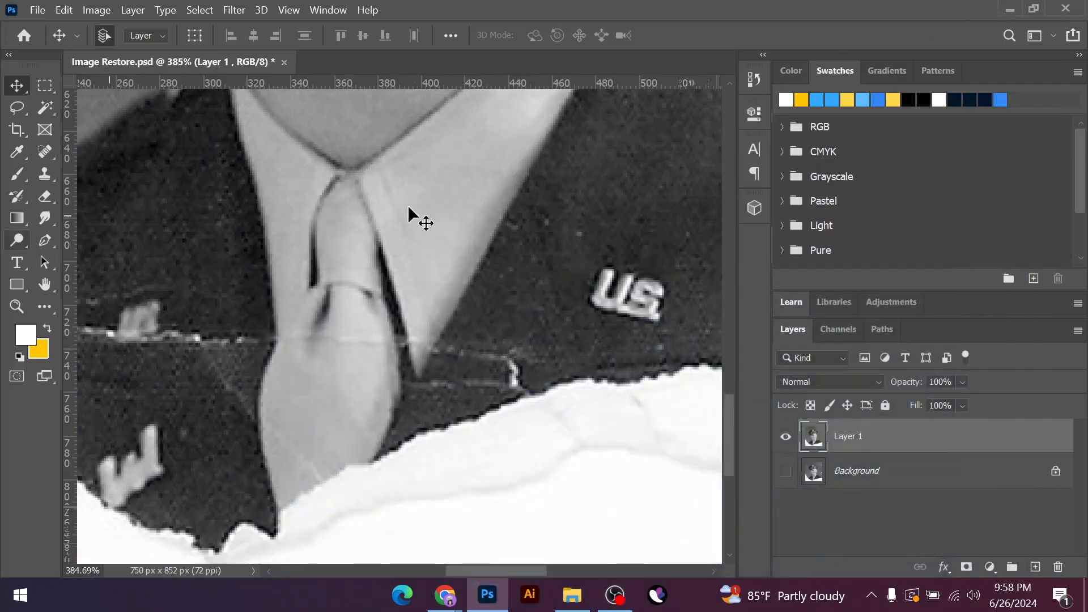
Clone dark jacket fabric with a 30 px Clone Stamp brush over the cracks between the collar tip, the torn edge and the U.S. pin
left_click(45, 152)
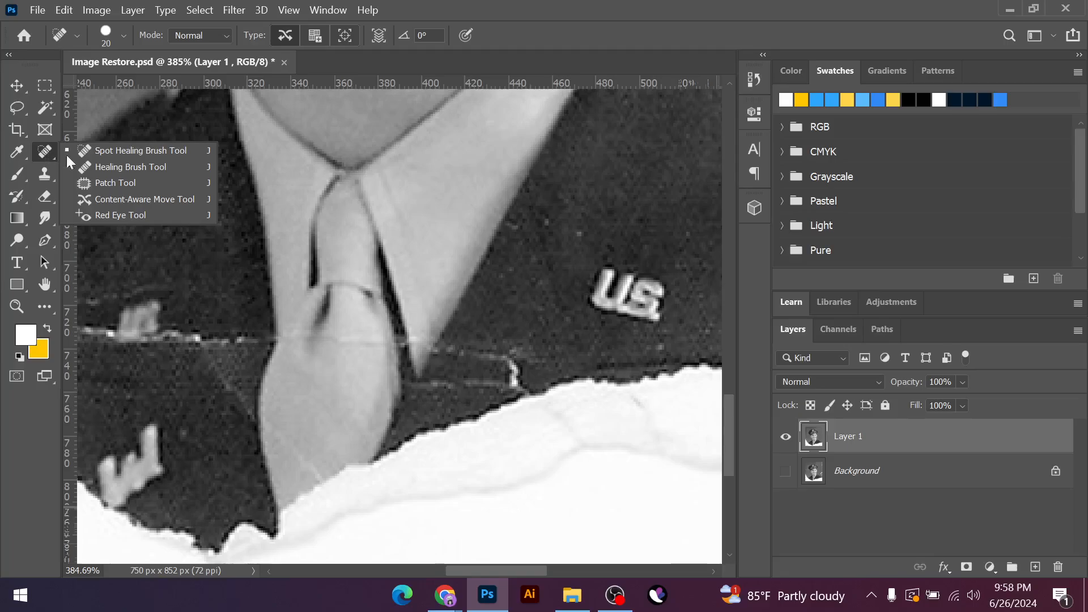
left_click(44, 217)
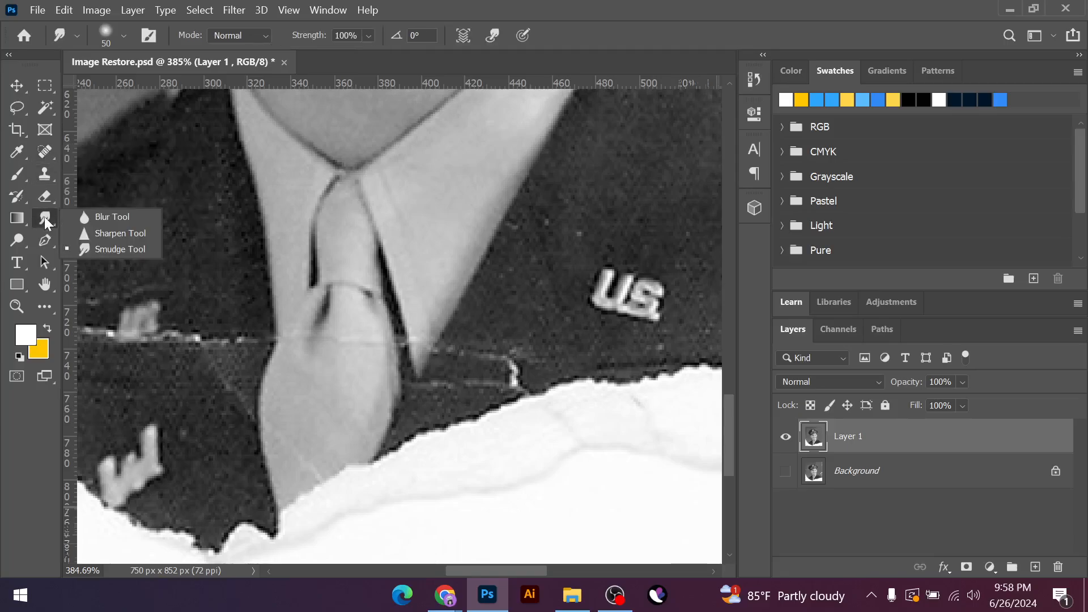
left_click(44, 175)
left_click(131, 173)
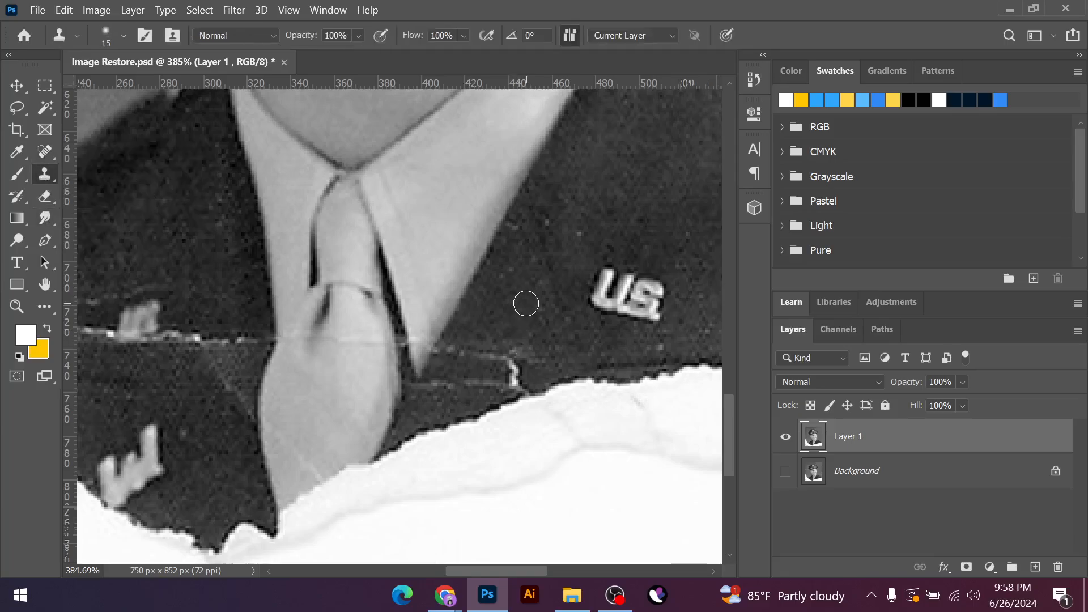
key("bracketright")
key("bracketright")
key("bracketright")
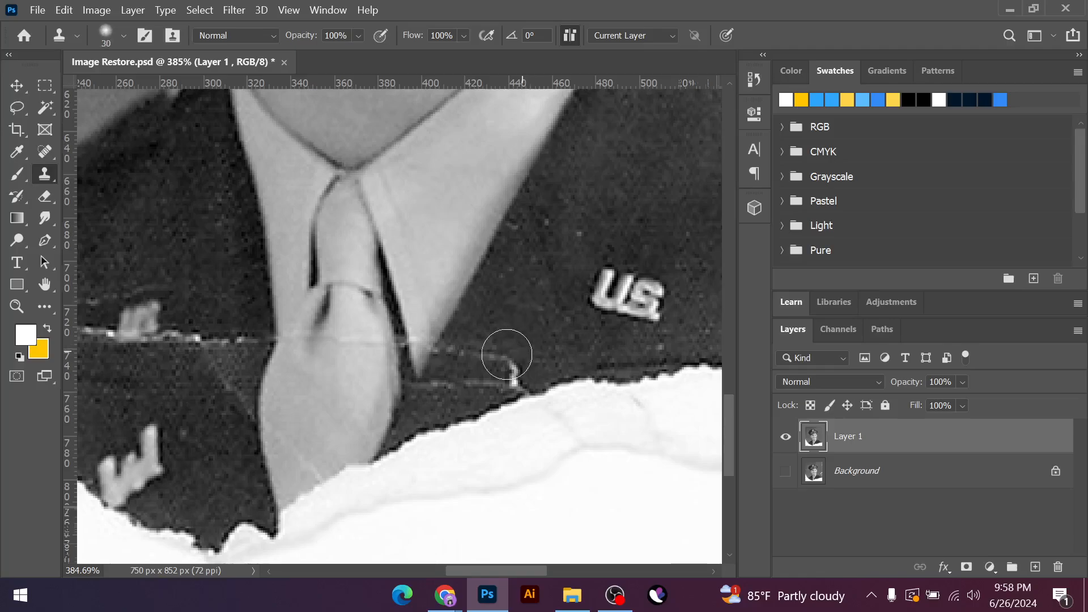
left_click(508, 376)
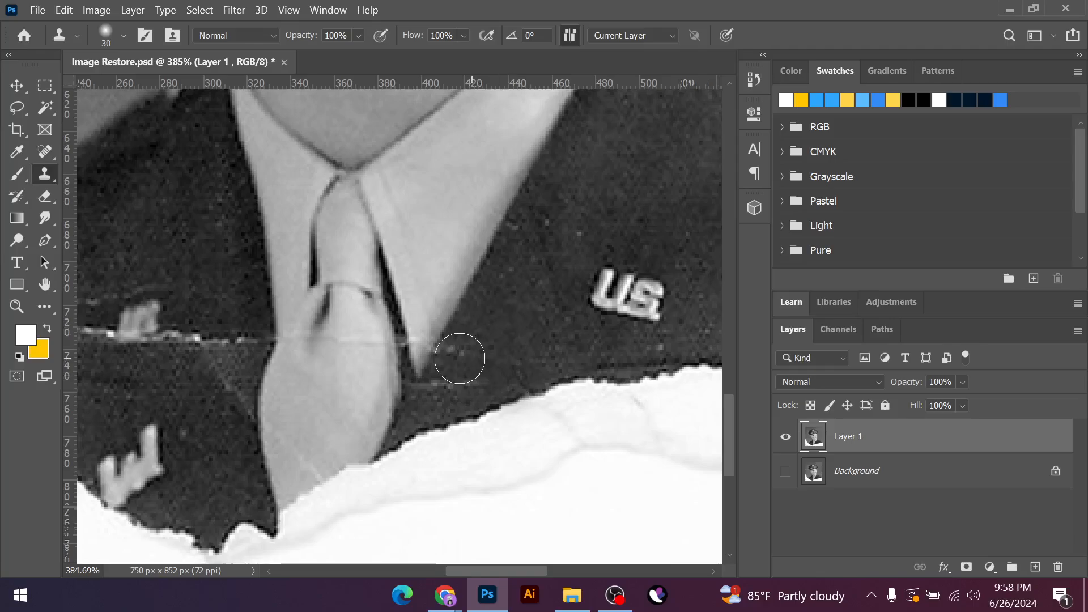
left_click(454, 356)
left_click(450, 389)
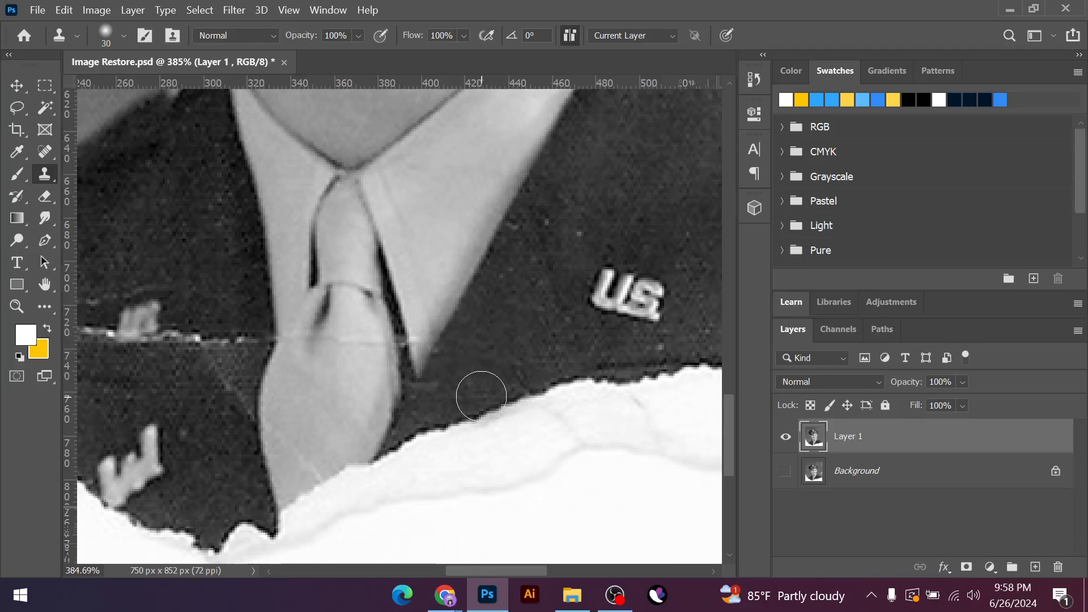
left_click(659, 330)
Clone jacket fabric over the crack and diagonal scratch beside the tie, undo the misplaced crack fragment, and reduce the brush to 15 px
scroll(296, 381, "up", 2)
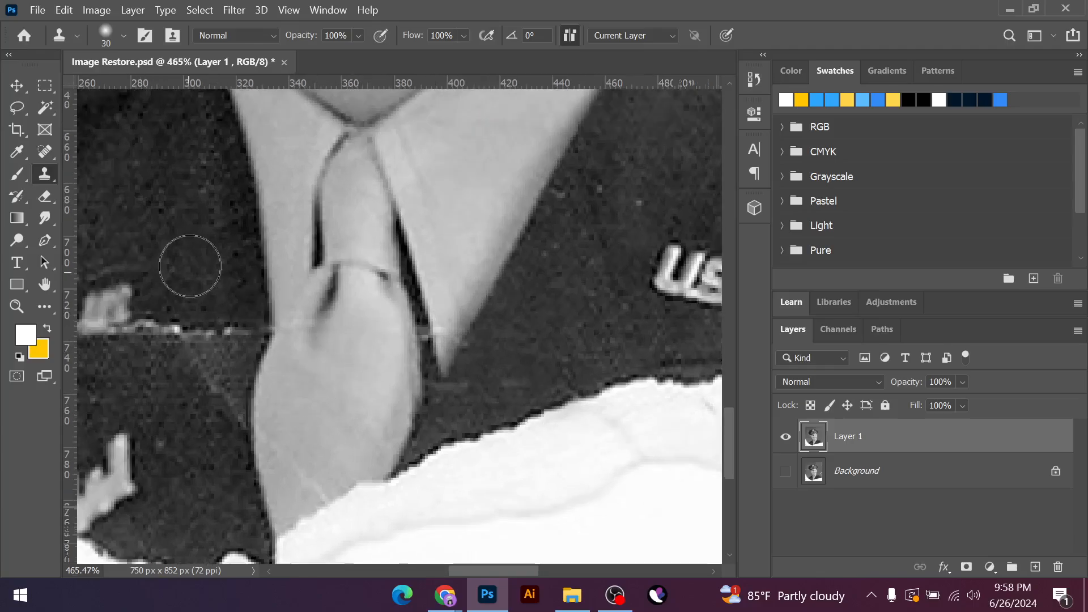
left_click(223, 335)
left_click_drag(222, 335, 212, 383)
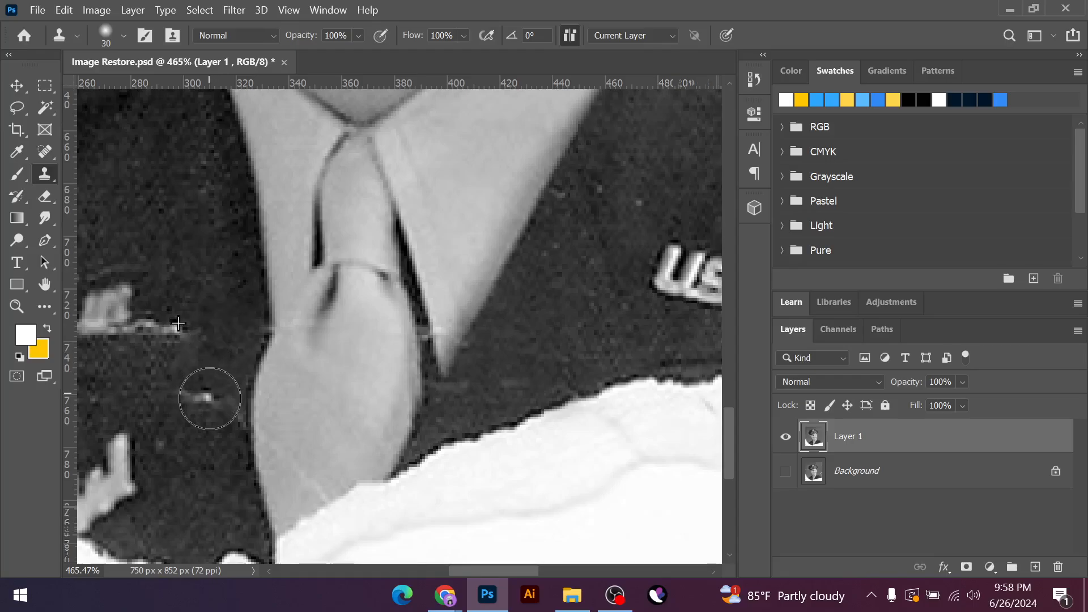
key("ctrl+z")
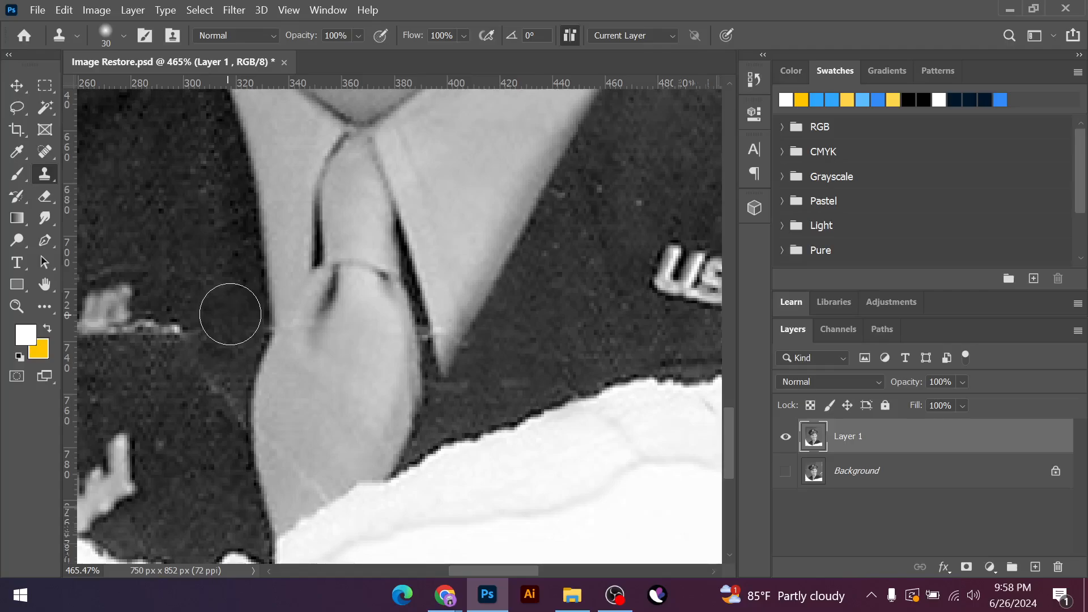
key("bracketleft")
key("bracketleft")
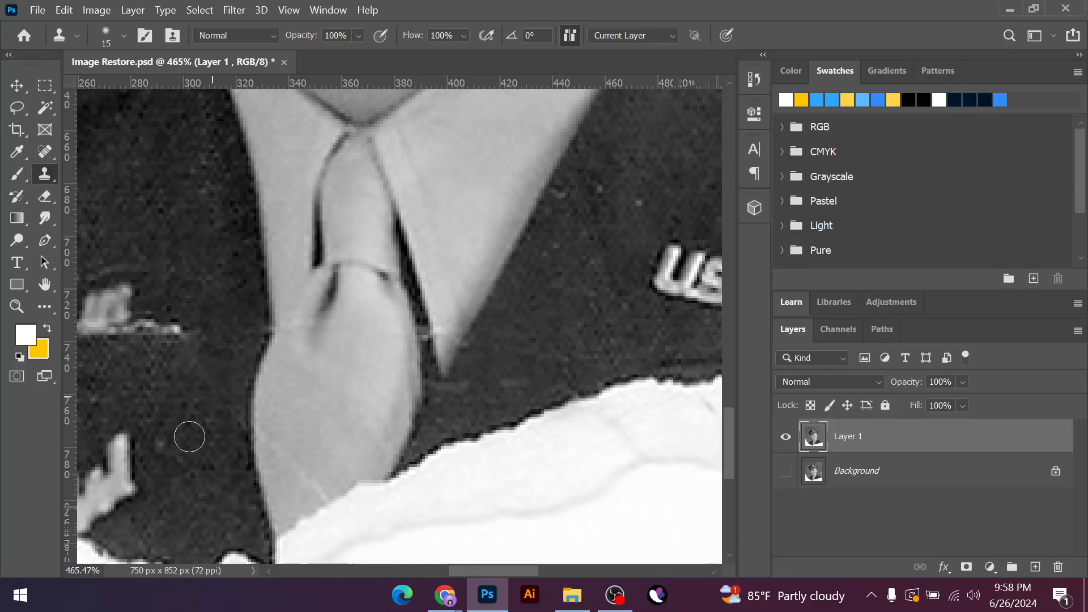
Clone jacket fabric with a 35 px brush over the long horizontal crack, faded pin remnant, vertical crease and white chip on the lapel side without the U.S. pin
scroll(224, 449, "down", 6)
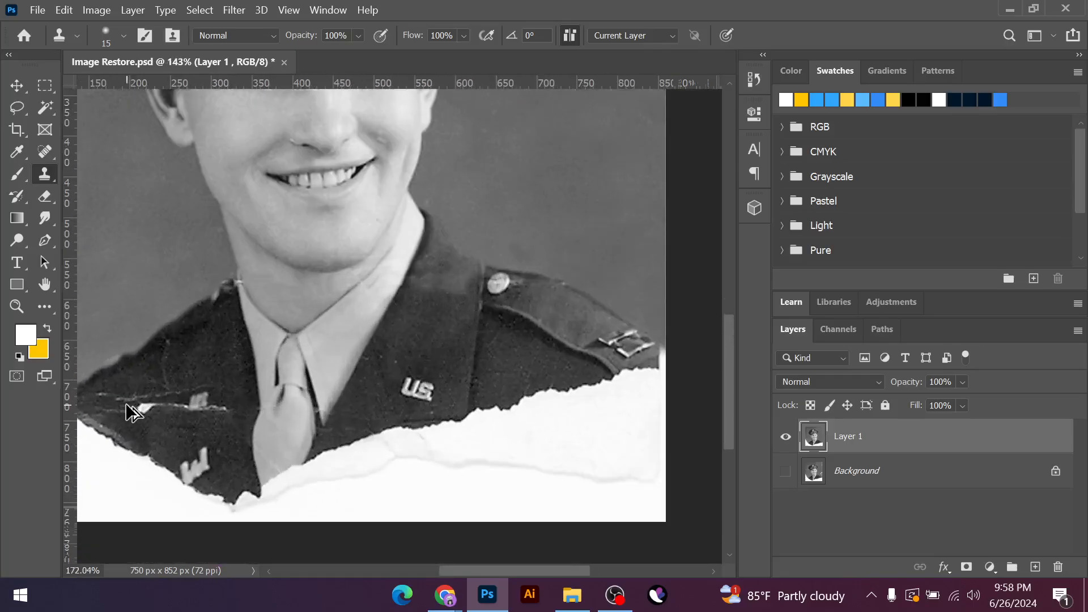
scroll(132, 412, "up", 4)
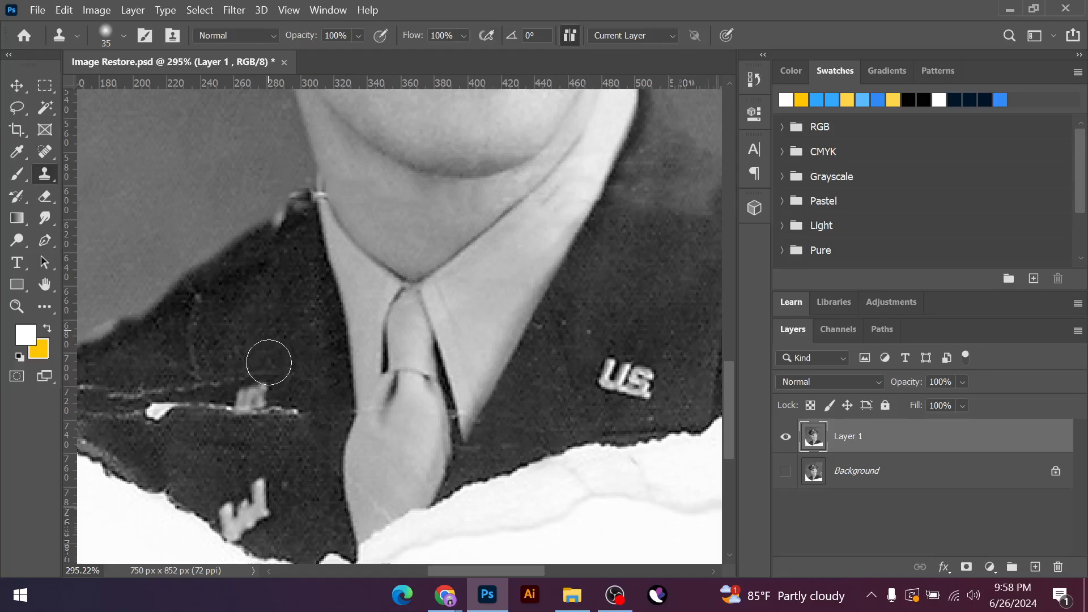
mouse_move(267, 359)
left_mouse_down()
mouse_move(245, 376)
mouse_move(253, 402)
mouse_move(277, 409)
mouse_move(187, 405)
left_mouse_up()
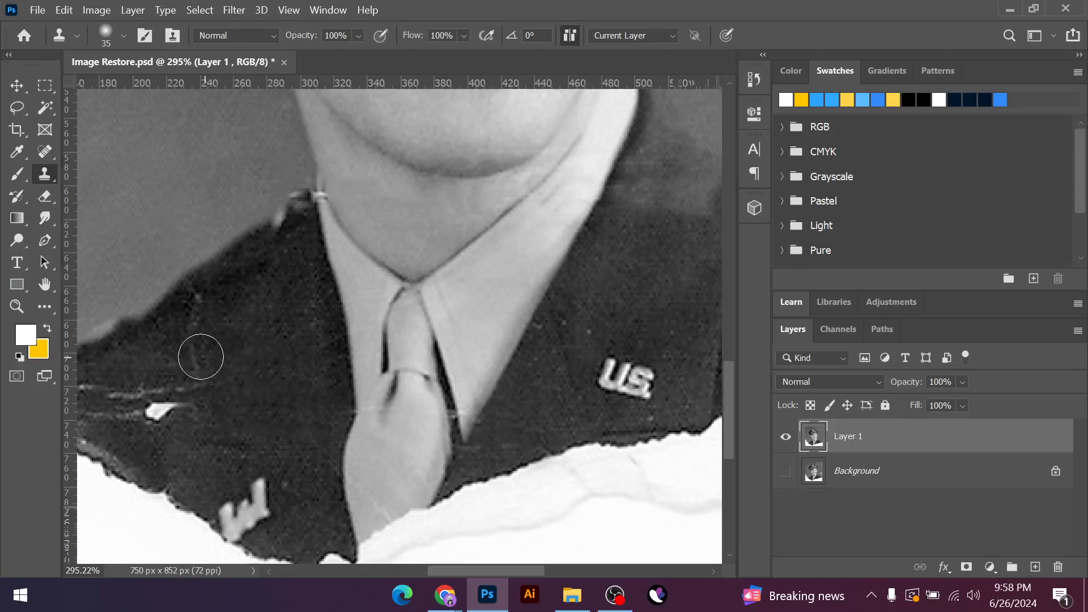
left_click_drag(201, 356, 201, 330)
mouse_move(197, 403)
left_mouse_down()
mouse_move(145, 409)
mouse_move(158, 408)
left_mouse_up()
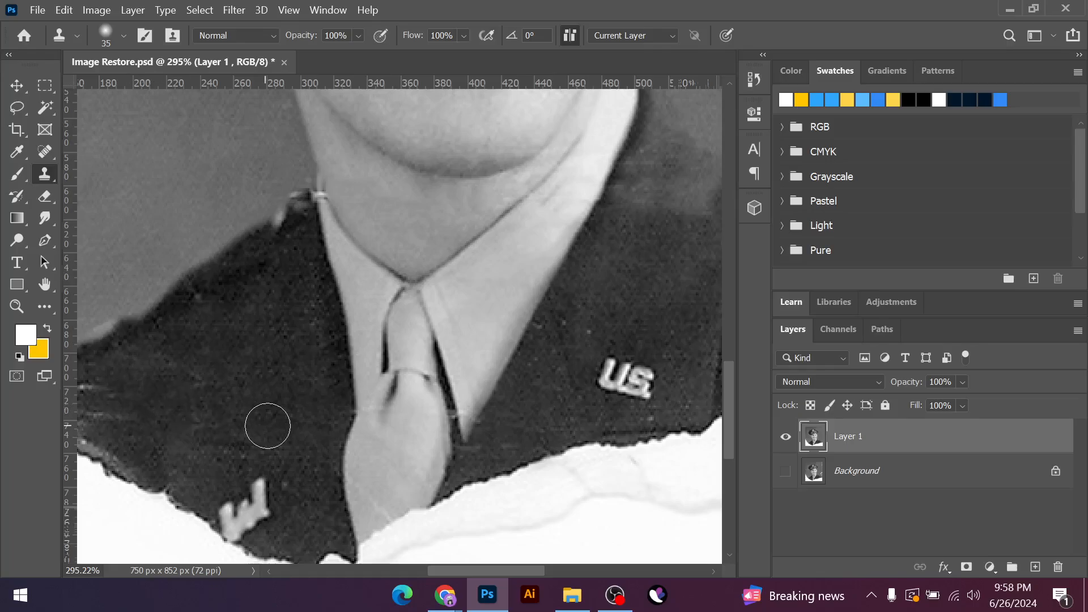
Clone dark jacket fabric over the partial light pin beside the torn lower edge
scroll(267, 425, "down", 1)
scroll(267, 336, "down", 2)
scroll(272, 335, "down", 2)
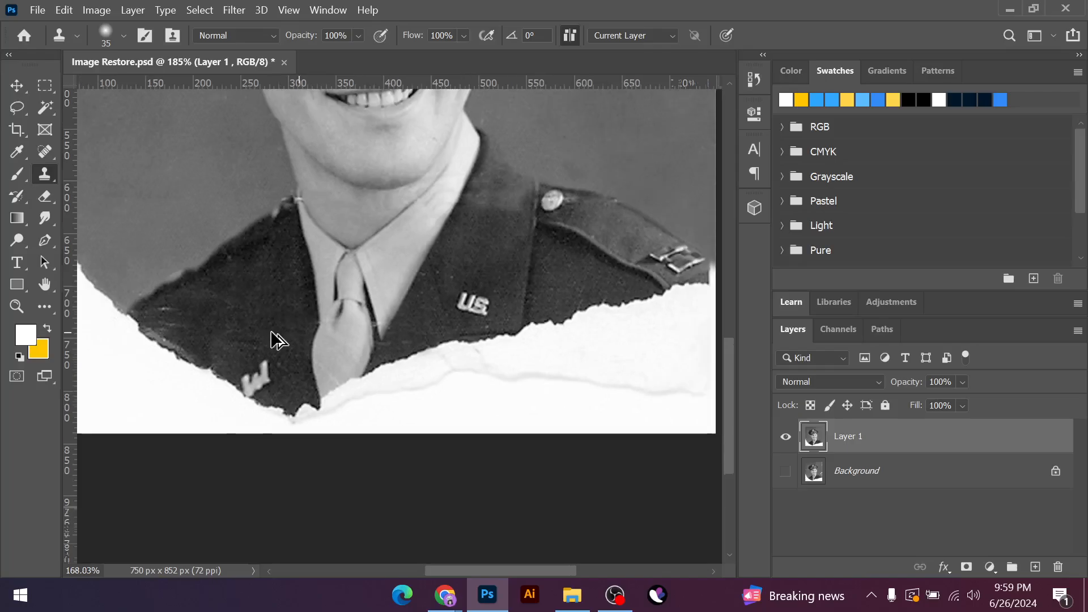
scroll(208, 343, "up", 1)
scroll(315, 412, "up", 3)
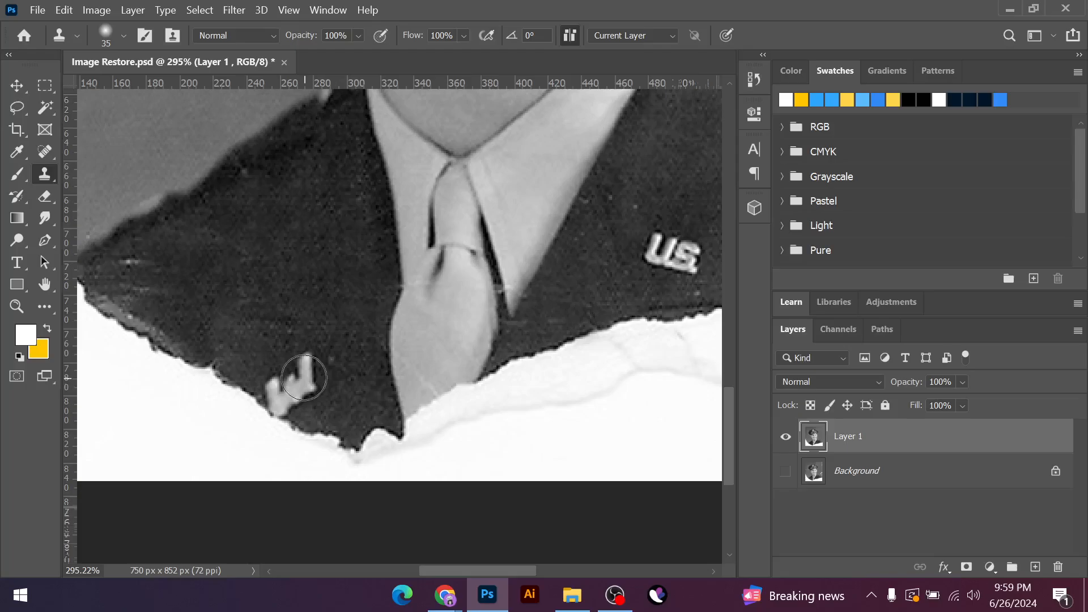
mouse_move(304, 378)
left_mouse_down()
mouse_move(278, 390)
mouse_move(286, 398)
mouse_move(299, 364)
left_mouse_up()
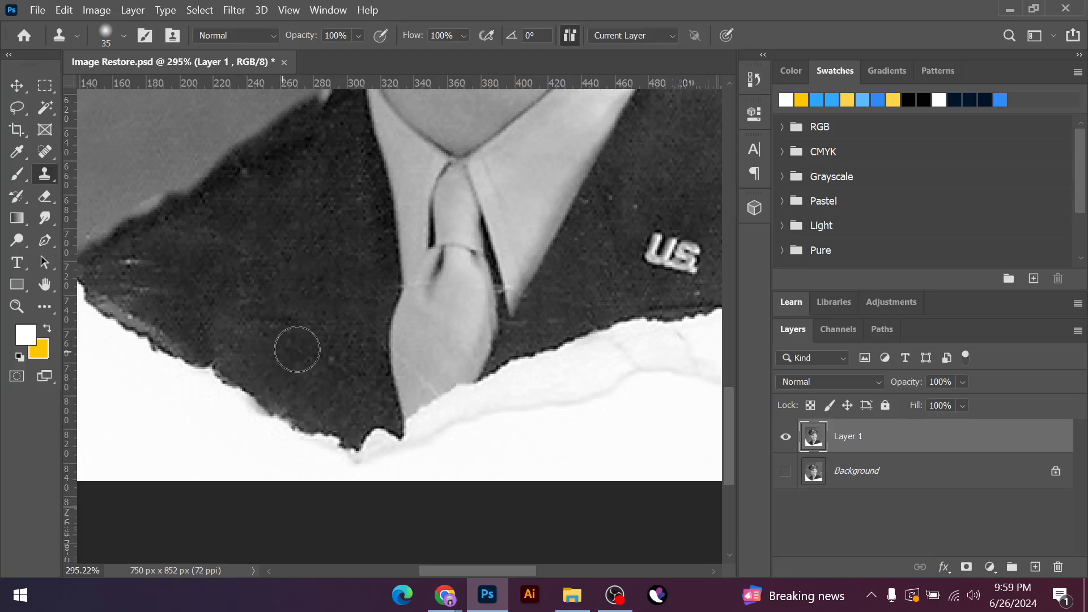
Extend the tie's lower edge beside the jacket across the torn paper to the image's bottom, cloning the collar-jacket boundary with a 40 px brush
scroll(294, 352, "down", 2)
scroll(197, 334, "up", 4)
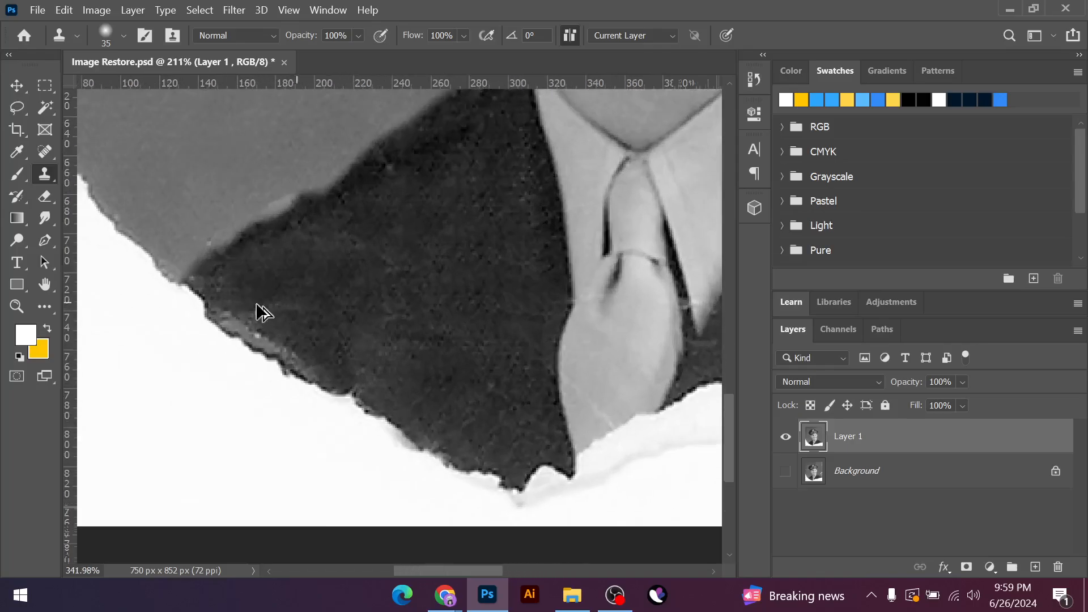
scroll(151, 357, "down", 5)
scroll(292, 406, "down", 6)
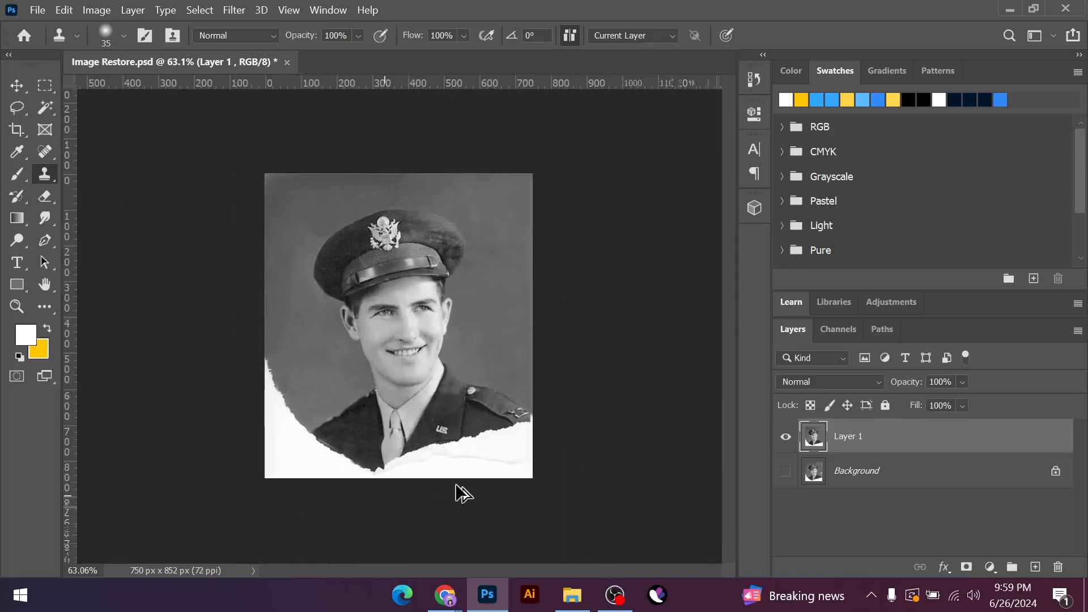
scroll(457, 493, "up", 3)
scroll(469, 530, "up", 5)
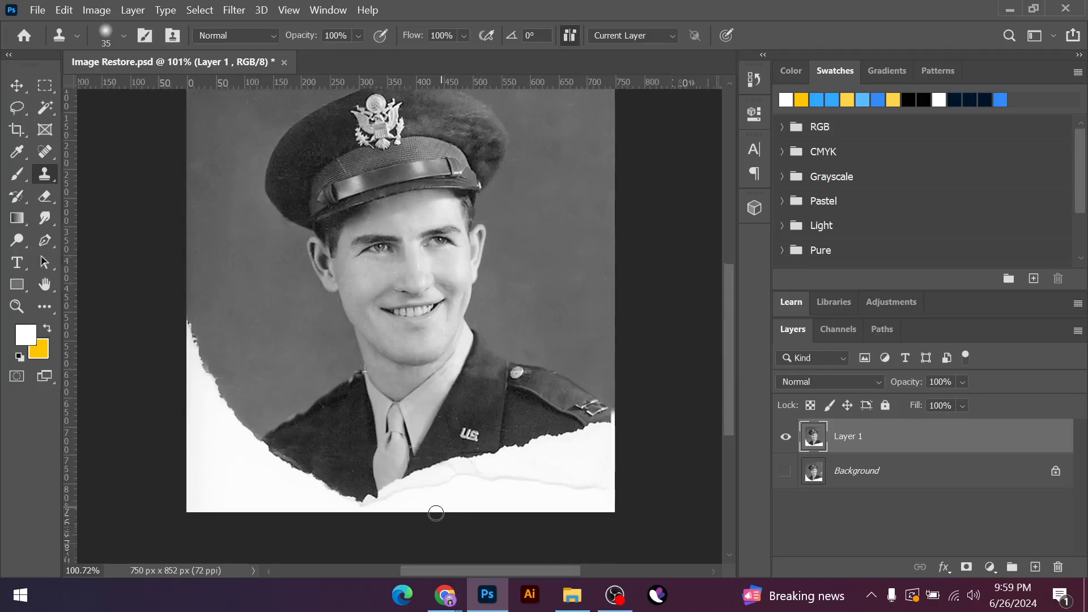
scroll(389, 466, "up", 1)
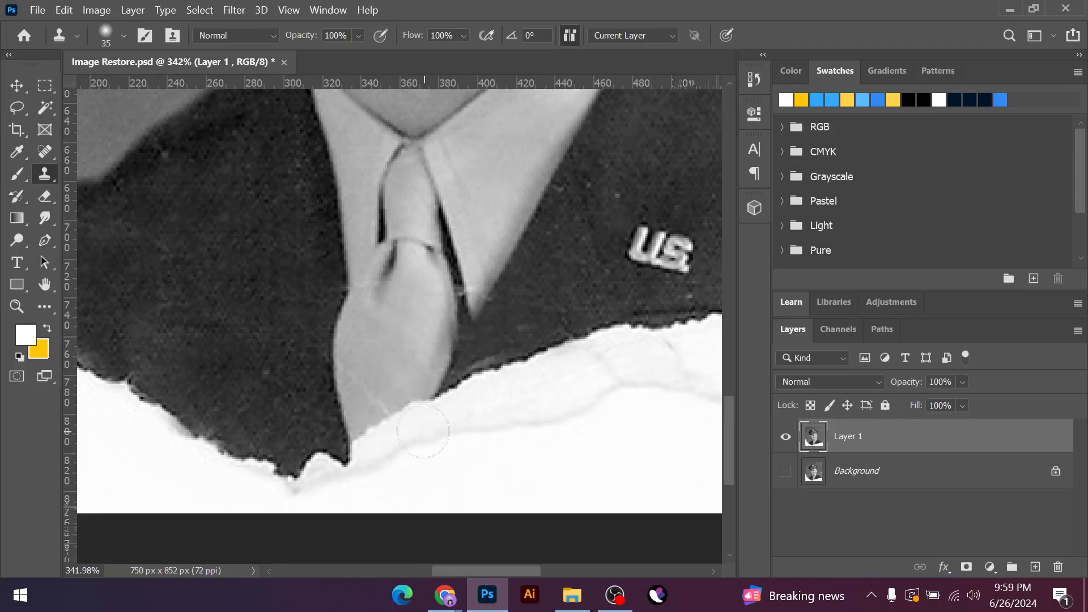
left_click(545, 152)
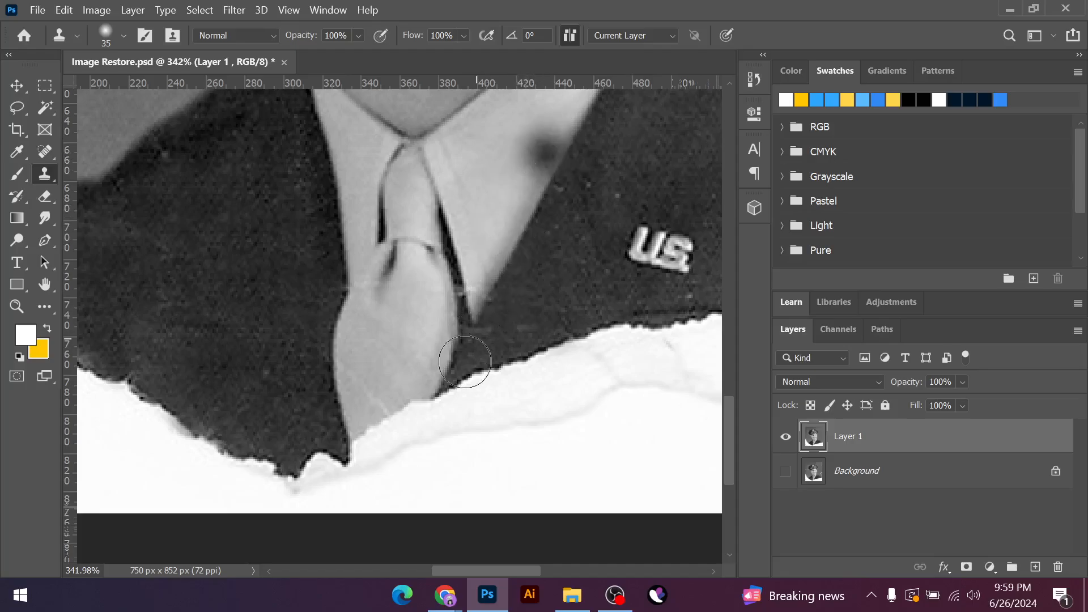
key("ctrl+z")
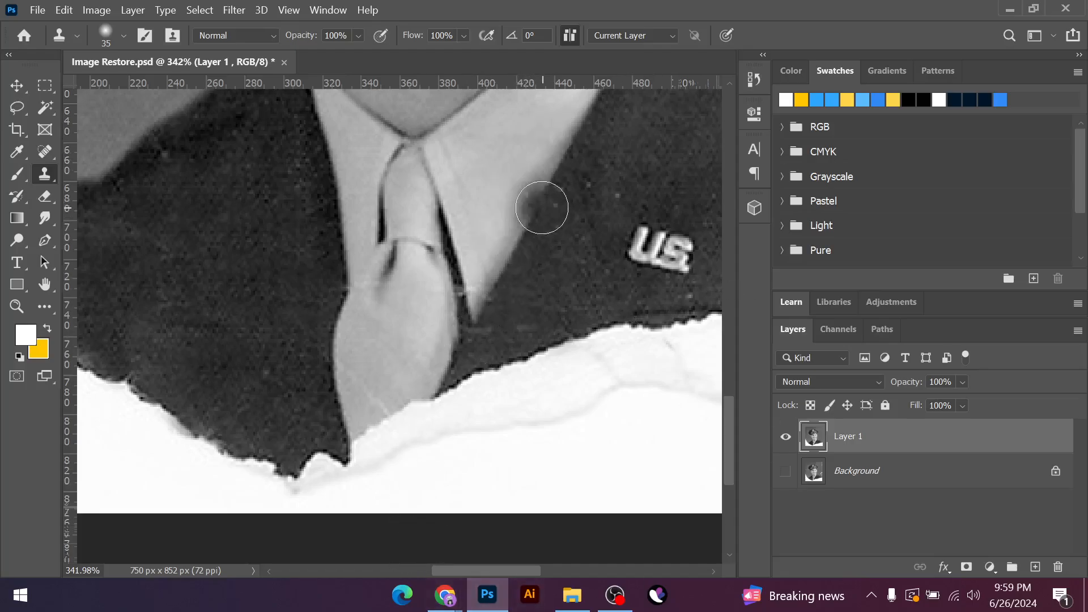
key("bracketright")
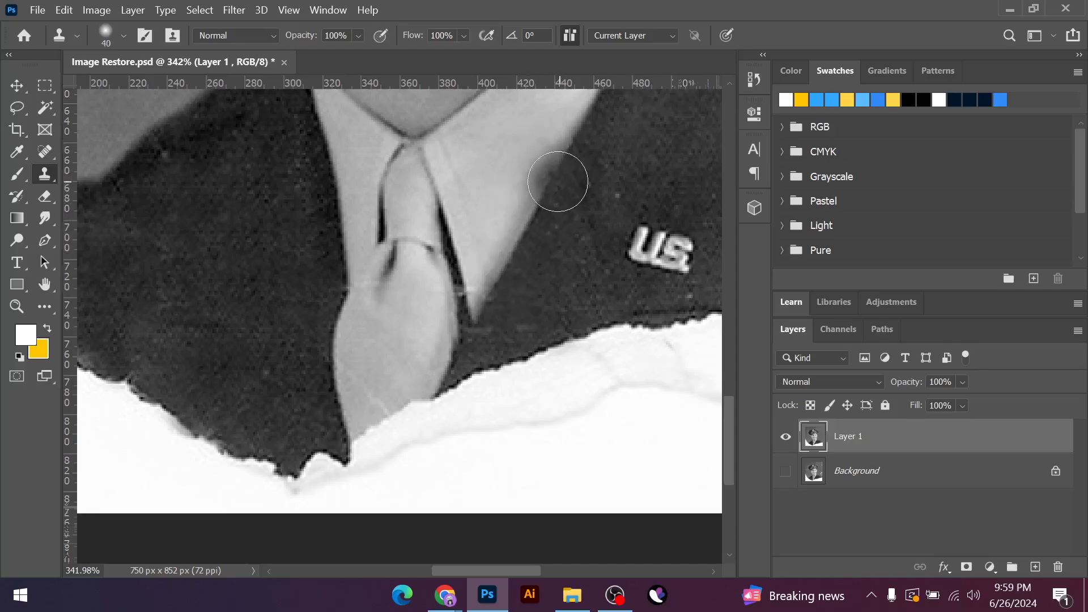
left_click(553, 187, "alt")
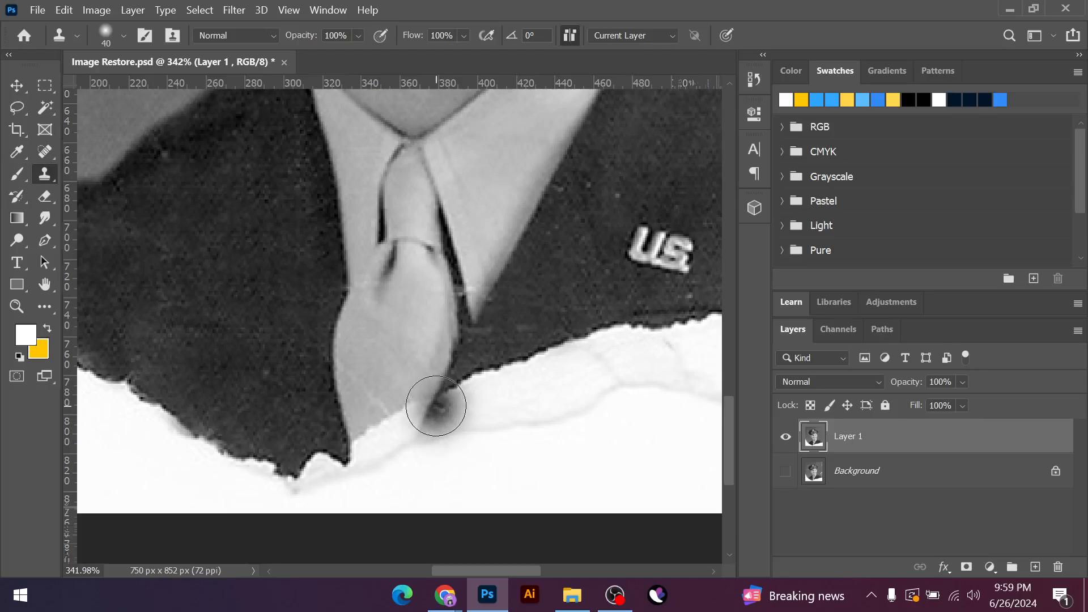
left_click_drag(436, 406, 380, 504)
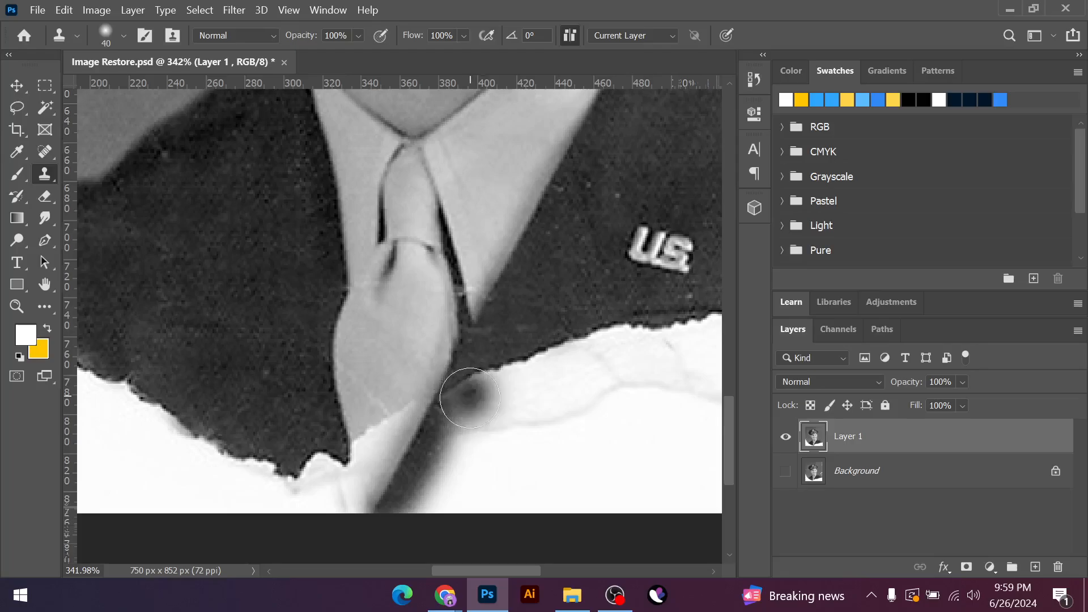
Clone dark jacket fabric over the white torn area beside the extended tie edge, undoing the misplaced dabs
left_click(476, 397)
left_click(481, 405)
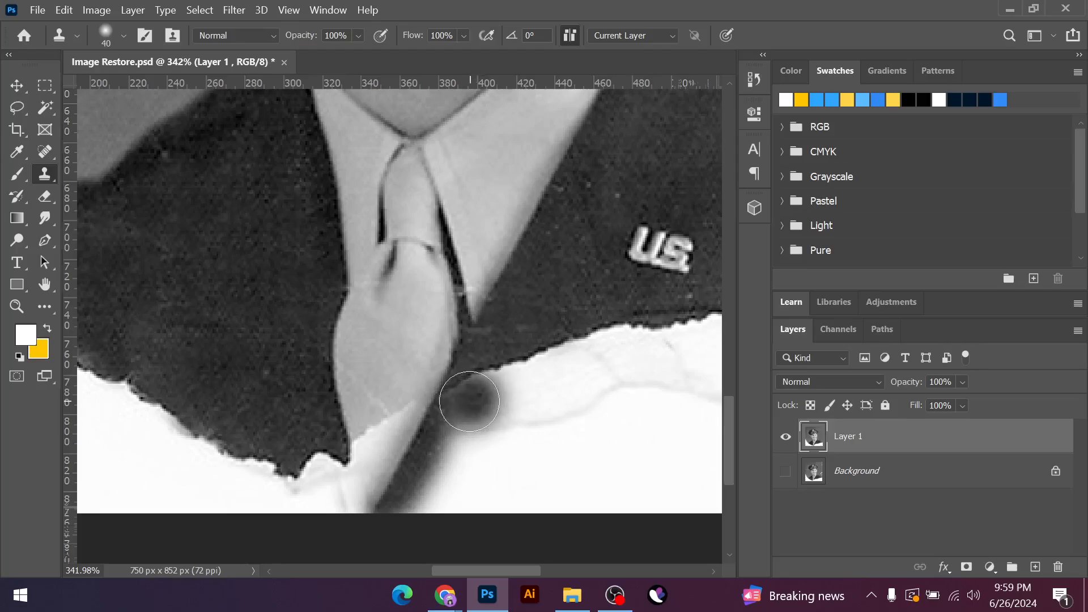
left_click_drag(469, 404, 484, 410)
left_click(504, 386)
left_click(505, 381)
key("ctrl+z")
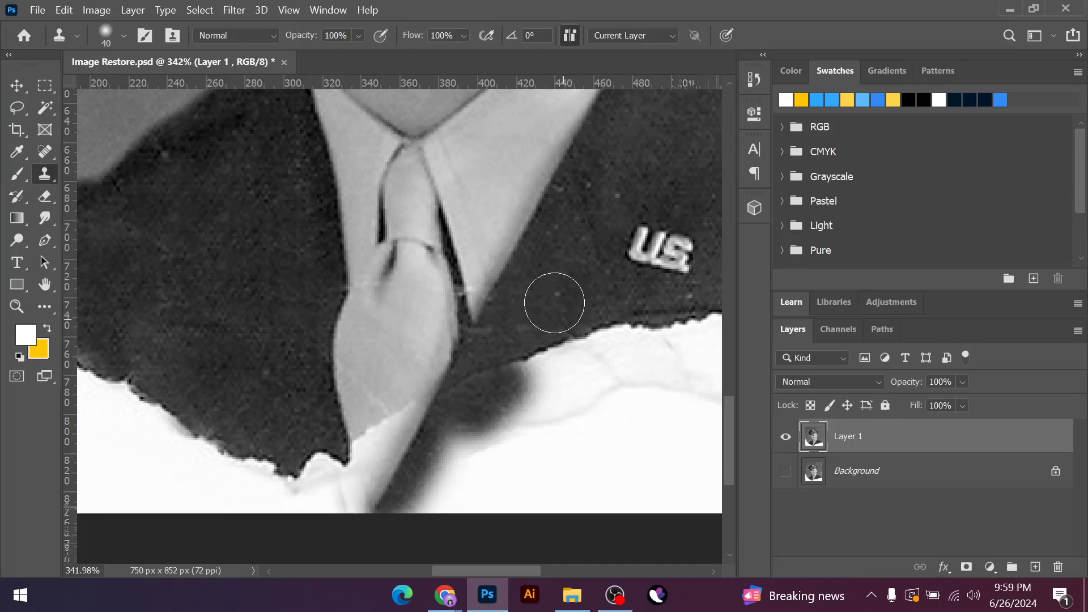
left_click(515, 370)
key("ctrl+z")
Resample the jacket below the collar and clone the fabric further across the torn edge towards the area under the U.S. pin
left_click(545, 310, "alt")
left_click(525, 352)
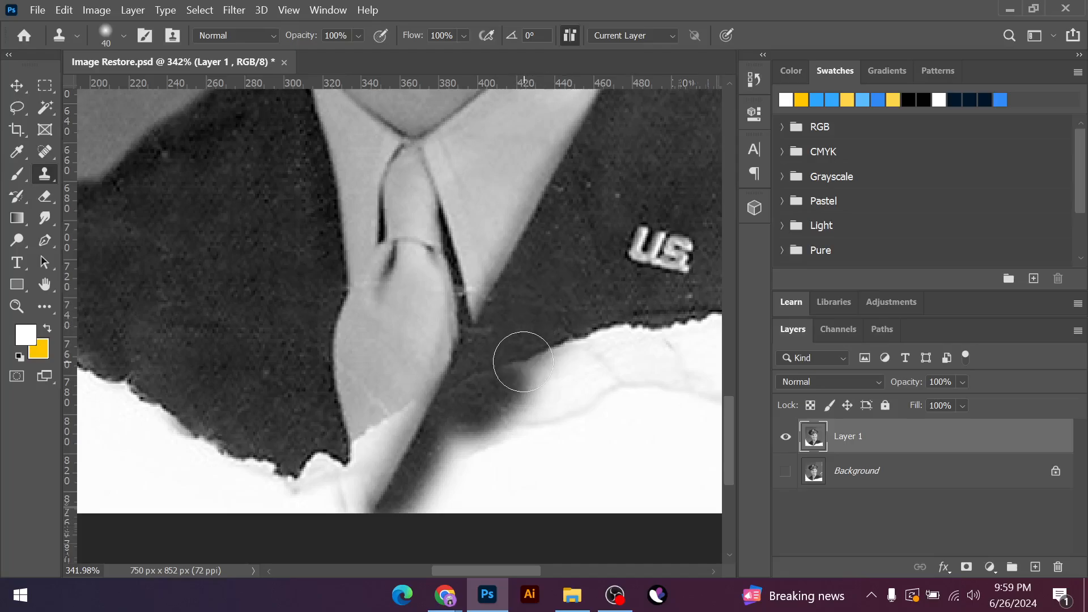
mouse_move(521, 366)
left_mouse_down()
mouse_move(499, 389)
mouse_move(504, 396)
left_mouse_up()
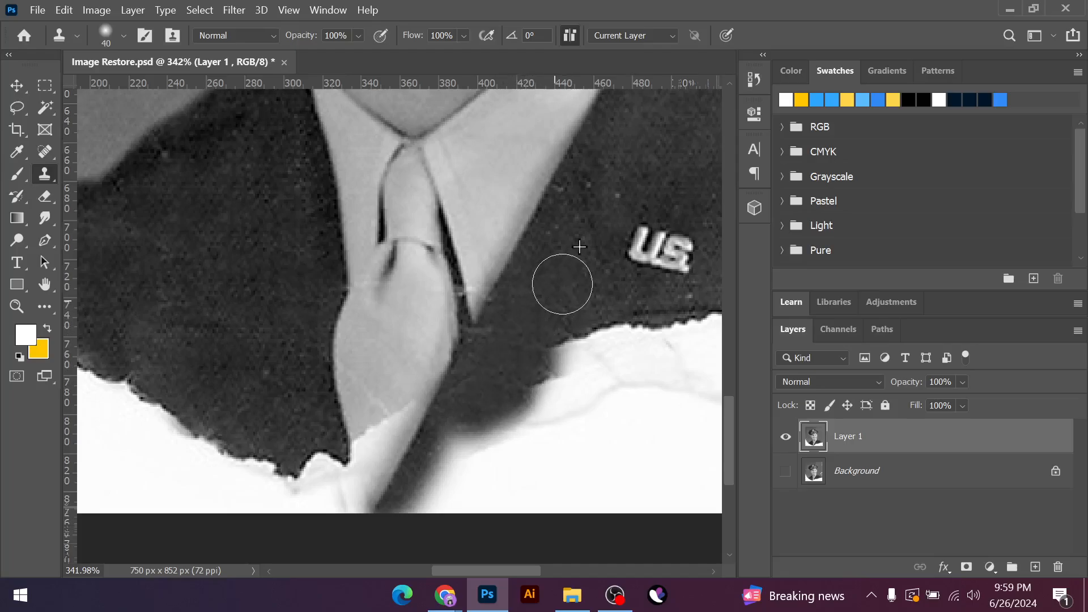
left_click(574, 279, "alt")
mouse_move(561, 339)
left_mouse_down()
mouse_move(553, 333)
mouse_move(547, 376)
mouse_move(529, 394)
mouse_move(536, 413)
left_mouse_up()
mouse_move(587, 340)
left_mouse_down()
mouse_move(603, 342)
mouse_move(584, 374)
mouse_move(537, 387)
left_mouse_up()
Clone the lapel's outer edge beside the U.S. pin downward across the torn white paper to the image's bottom
scroll(442, 404, "down", 3)
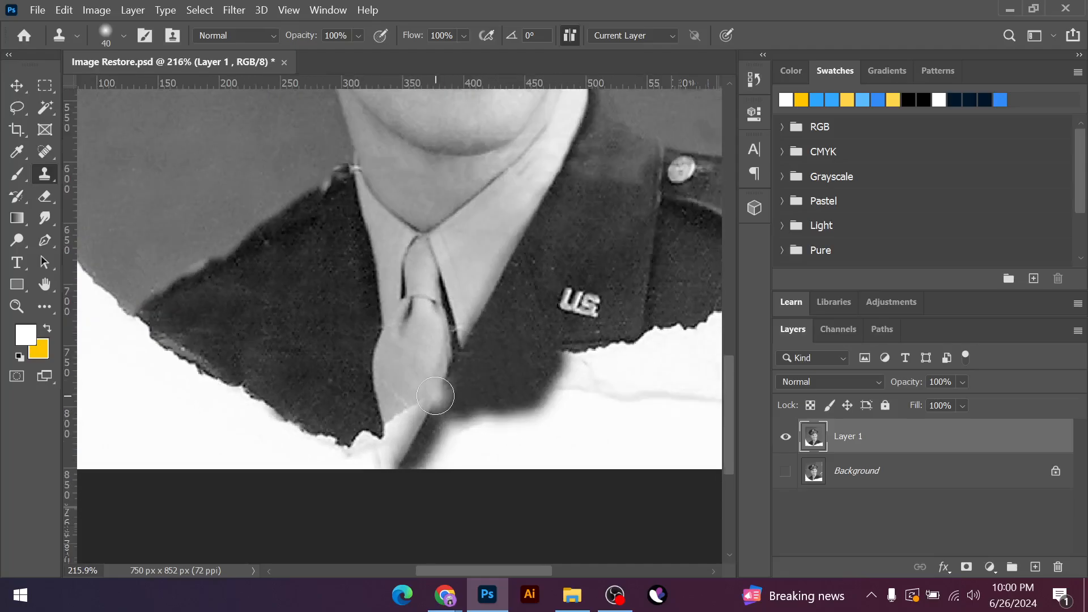
scroll(625, 417, "up", 2)
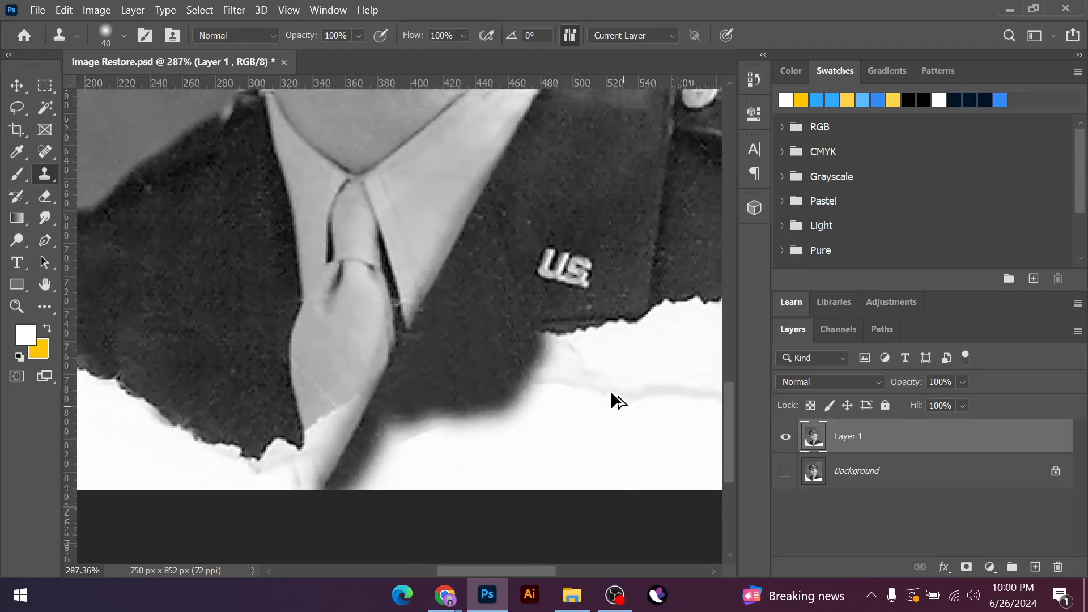
mouse_move(641, 294)
left_mouse_down()
mouse_move(655, 248)
mouse_move(649, 270)
left_mouse_up()
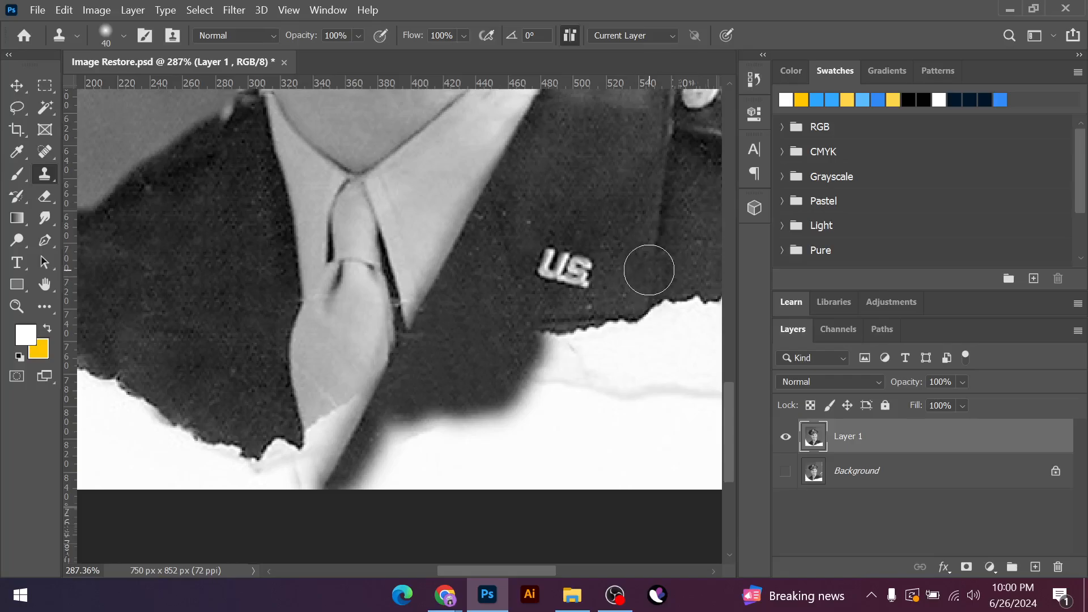
left_click(649, 270)
left_click_drag(687, 190, 653, 205)
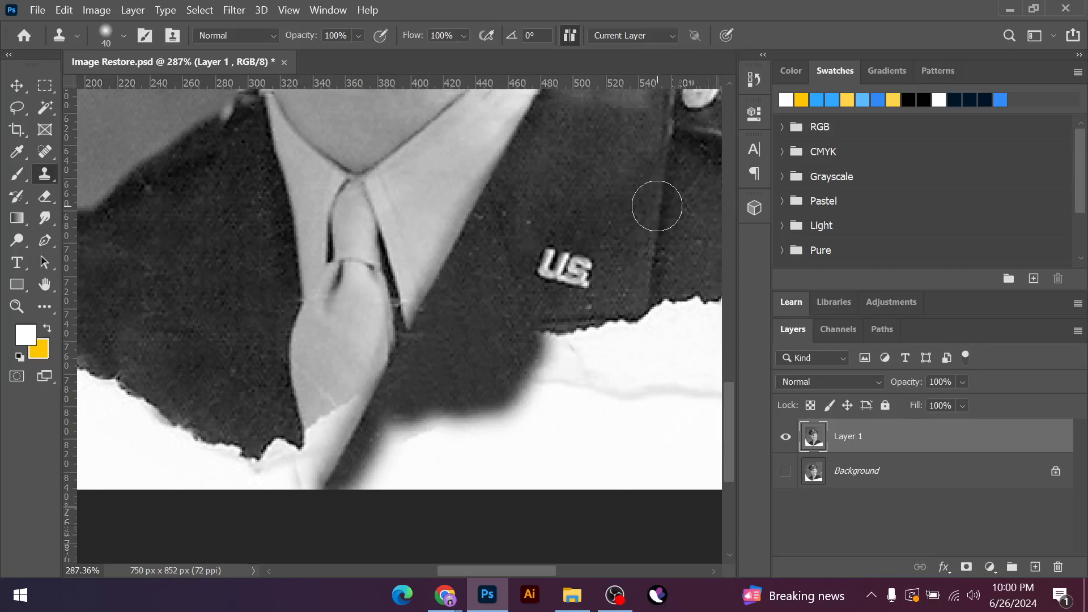
mouse_move(640, 283)
left_mouse_down()
mouse_move(612, 448)
mouse_move(610, 439)
mouse_move(614, 478)
mouse_move(636, 402)
mouse_move(618, 478)
mouse_move(622, 366)
left_mouse_up()
scroll(535, 386, "down", 5)
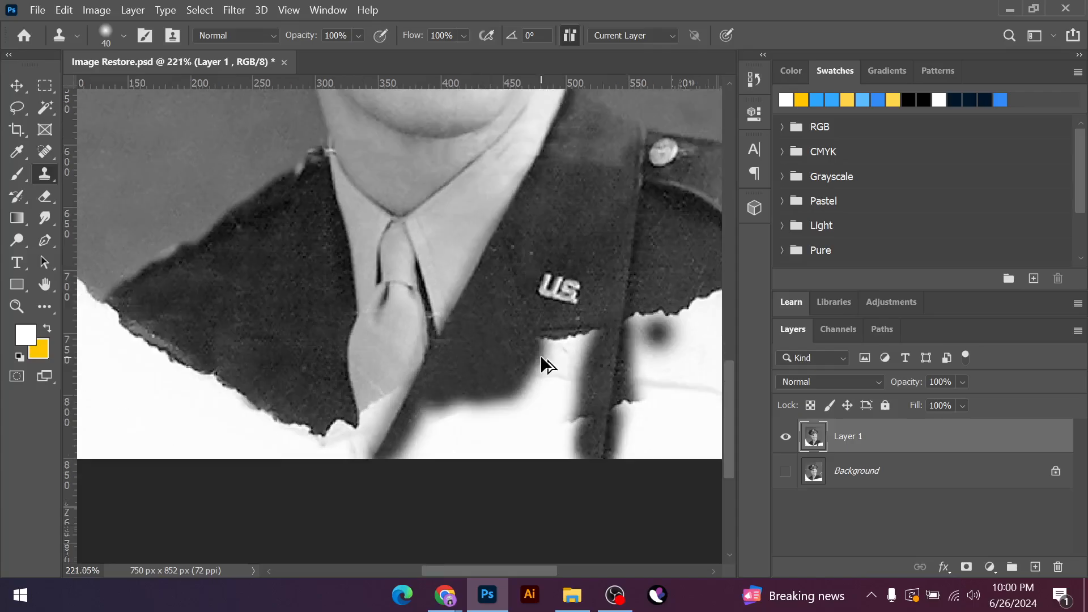
Save the document, then clone dark jacket fabric over the torn white gap below the U.S. pin down to the photo's bottom edge
scroll(531, 384, "down", 1)
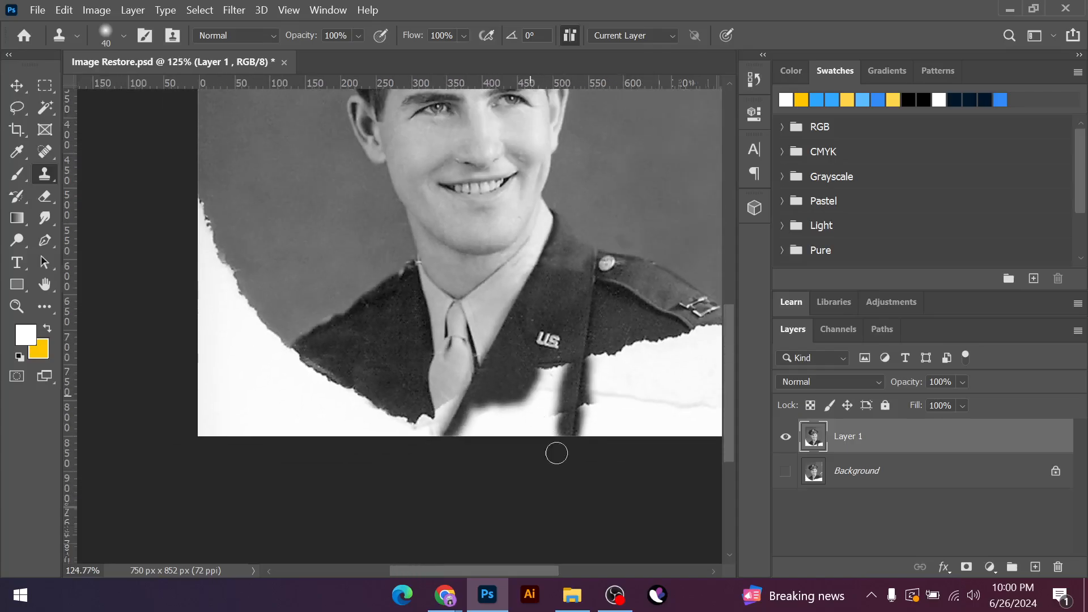
key("ctrl+s")
scroll(534, 406, "up", 4)
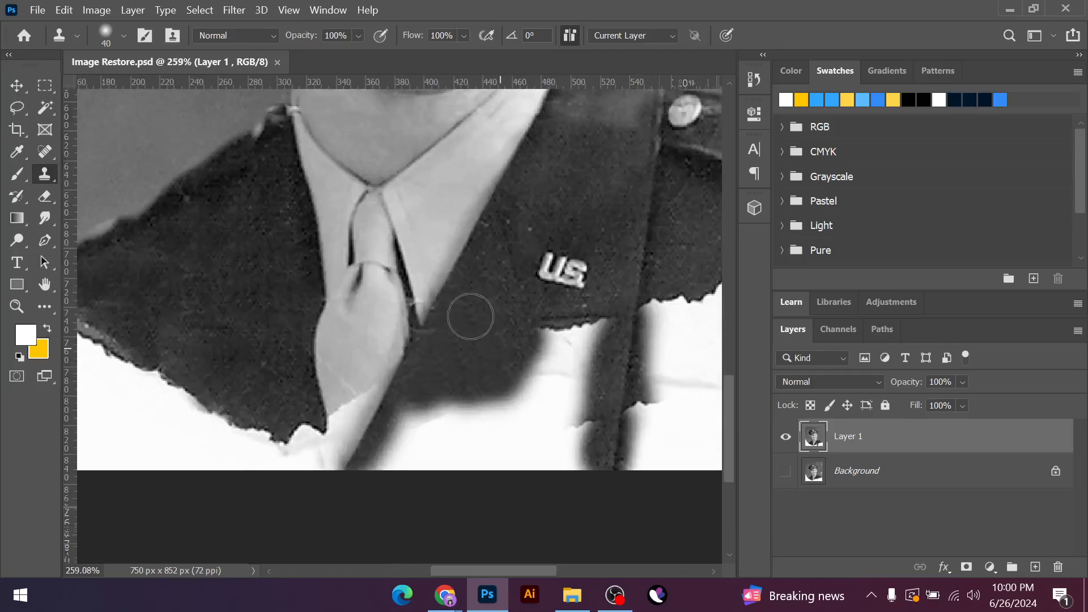
left_click(506, 311, "alt")
mouse_move(544, 318)
left_mouse_down()
mouse_move(589, 330)
mouse_move(592, 345)
mouse_move(594, 317)
left_mouse_up()
mouse_move(594, 355)
left_mouse_down()
mouse_move(547, 355)
mouse_move(535, 379)
mouse_move(599, 372)
mouse_move(578, 369)
mouse_move(583, 401)
mouse_move(556, 490)
left_mouse_up()
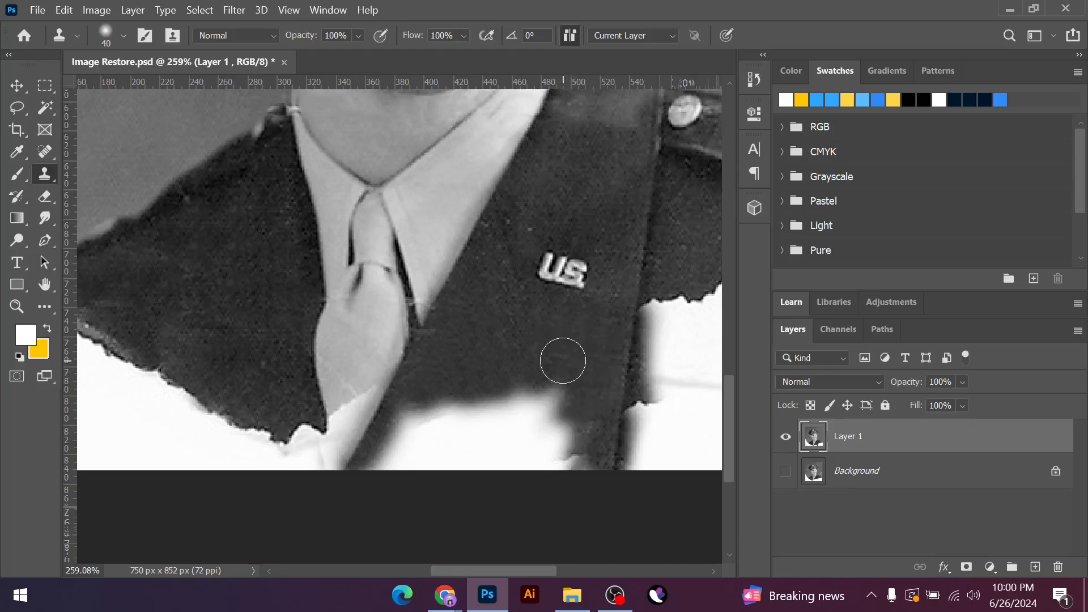
left_click(588, 337, "alt")
left_click_drag(569, 379, 567, 389)
left_click_drag(552, 442, 588, 385)
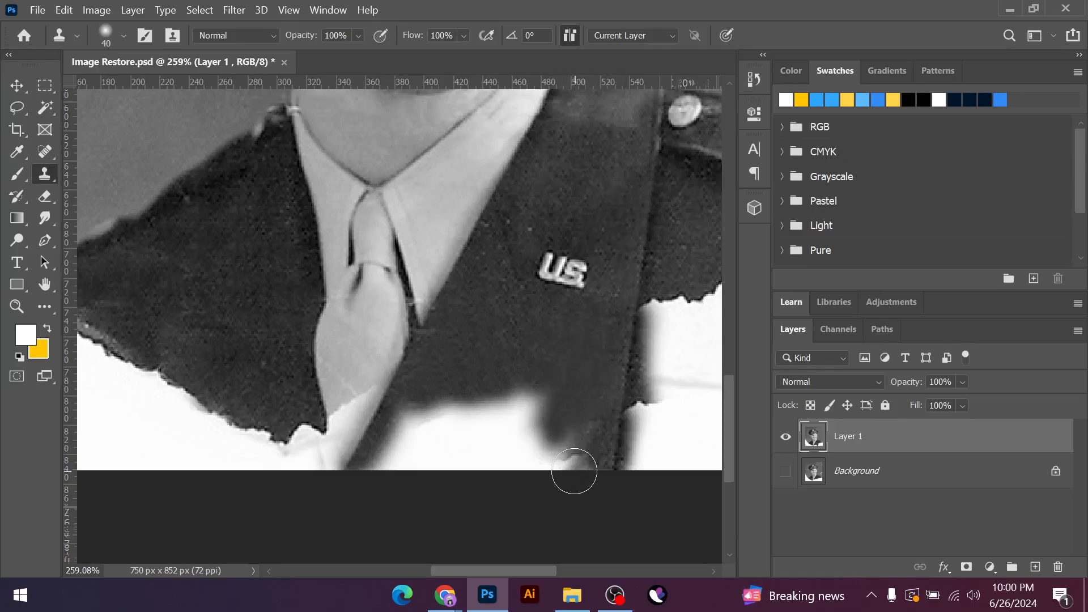
mouse_move(573, 469)
left_mouse_down()
mouse_move(583, 459)
mouse_move(577, 467)
mouse_move(534, 452)
mouse_move(549, 403)
mouse_move(510, 461)
left_mouse_up()
Clone jacket fabric over the remaining white gap between the lapel and the tie, smooth the patched area, and save the file
left_click(603, 200, "alt")
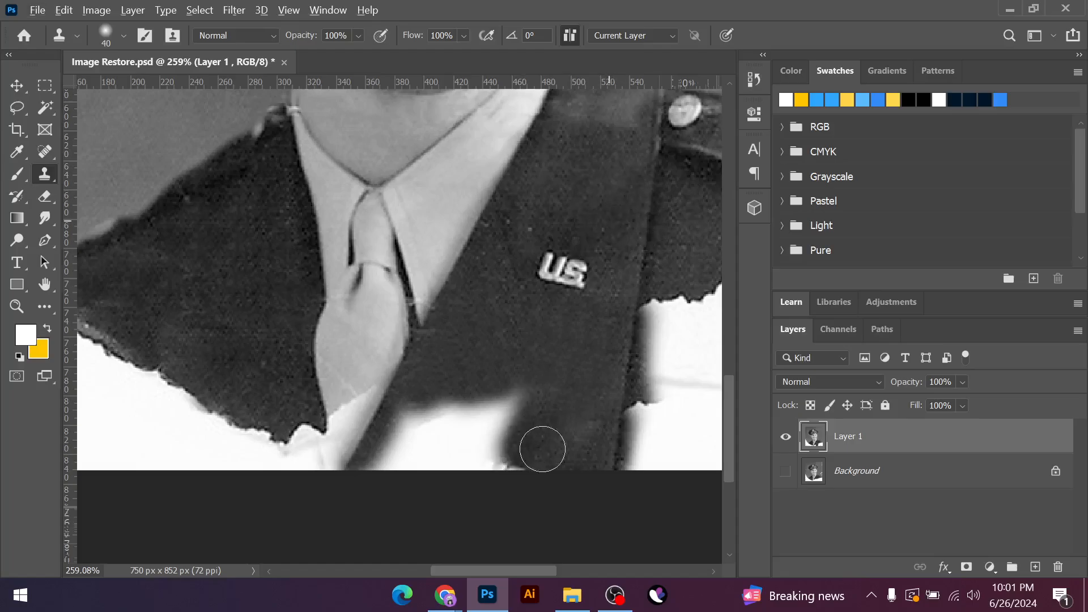
left_click_drag(511, 473, 521, 466)
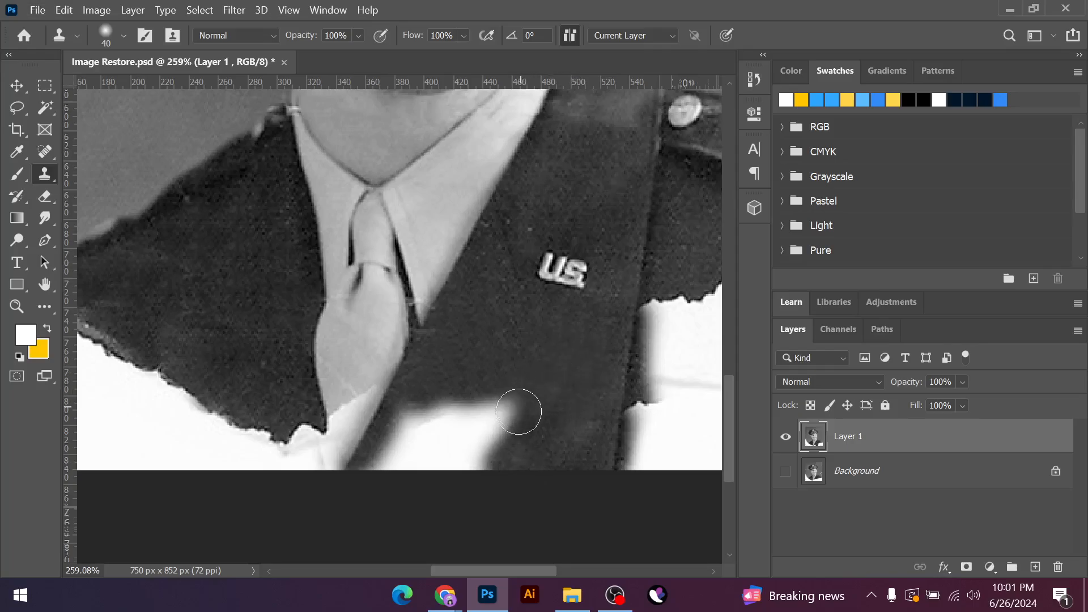
mouse_move(519, 412)
left_mouse_down()
mouse_move(516, 403)
mouse_move(491, 466)
left_mouse_up()
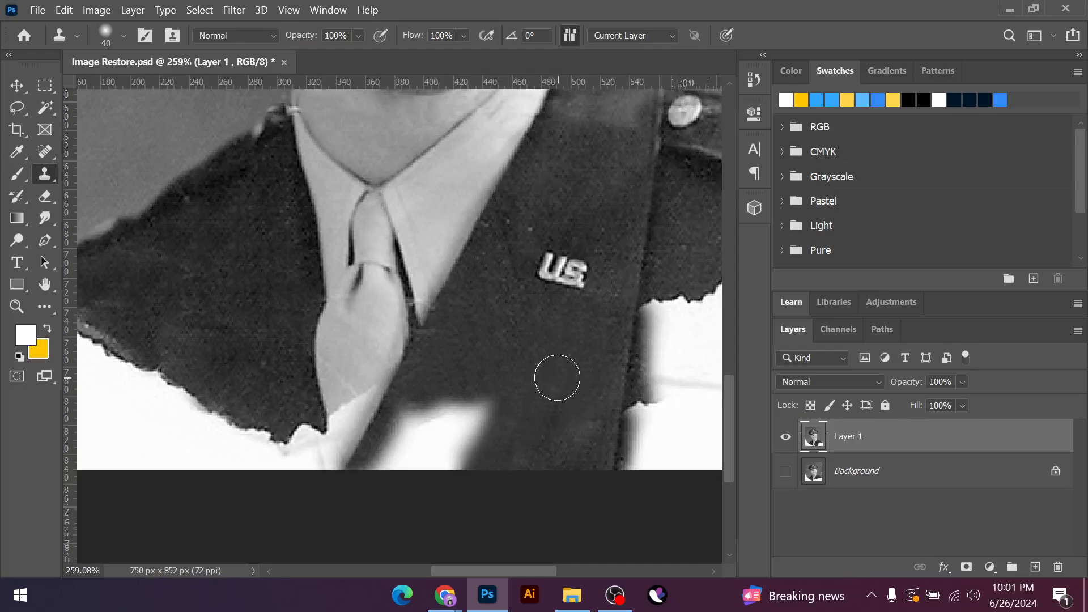
mouse_move(484, 395)
left_mouse_down()
mouse_move(440, 476)
mouse_move(490, 382)
left_mouse_up()
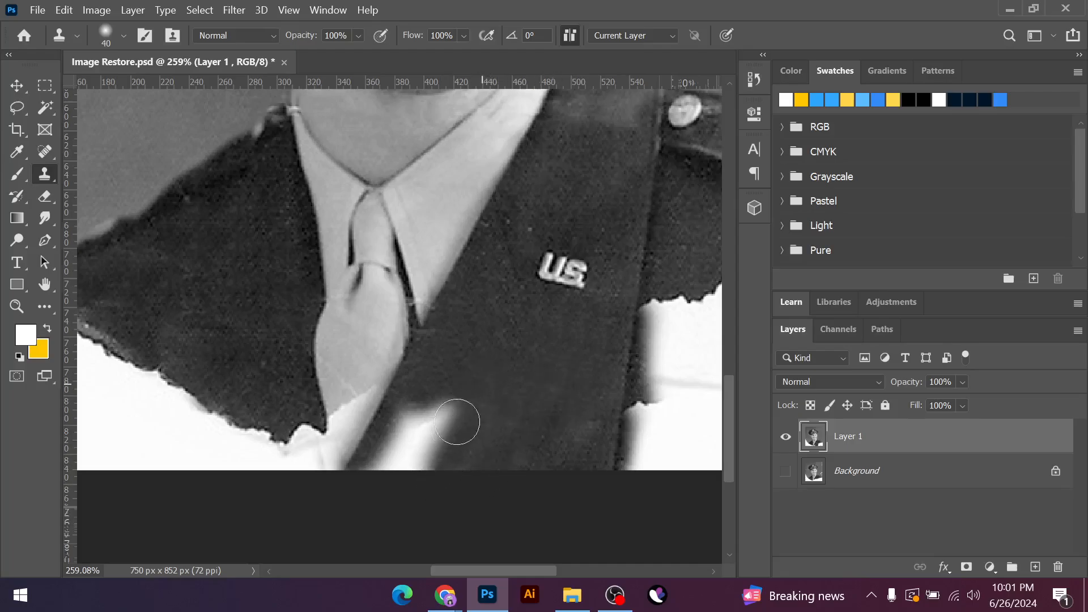
left_click_drag(457, 421, 421, 476)
left_click_drag(426, 398, 387, 489)
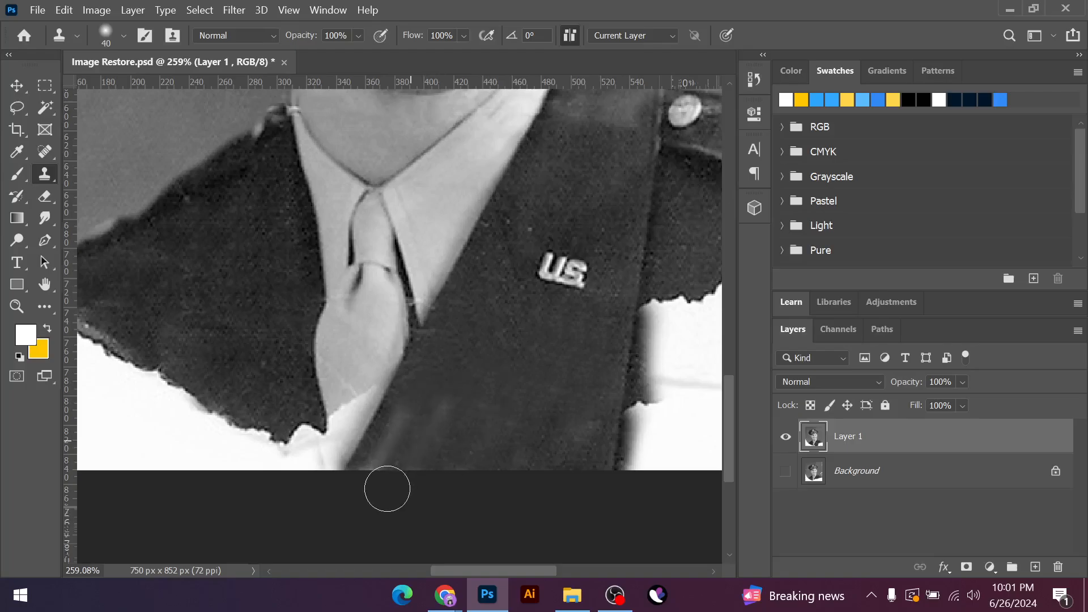
left_click_drag(455, 379, 384, 498)
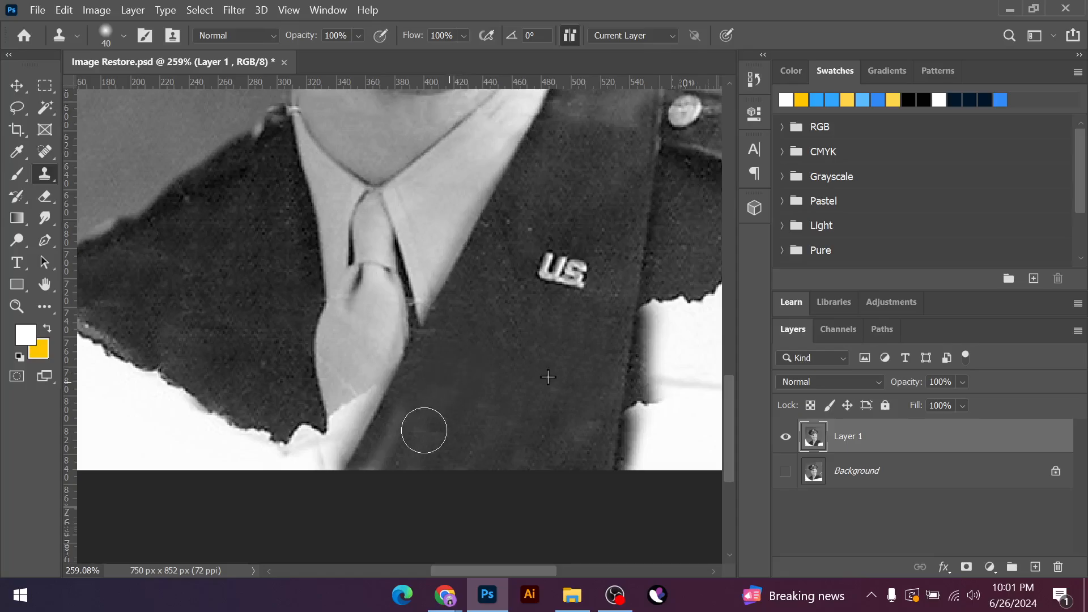
mouse_move(417, 426)
left_mouse_down()
mouse_move(398, 433)
mouse_move(379, 478)
left_mouse_up()
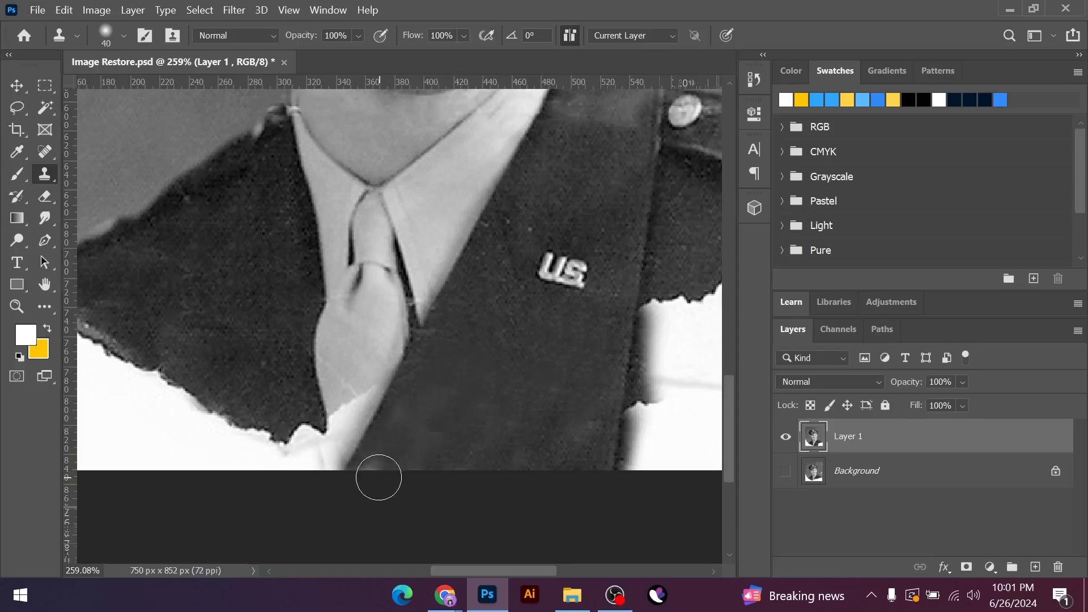
key("ctrl+s")
Reduce the Clone Stamp brush to 25 and extend the shoulder strap's outer end past the buckle to the photo's edge
scroll(506, 495, "down", 10)
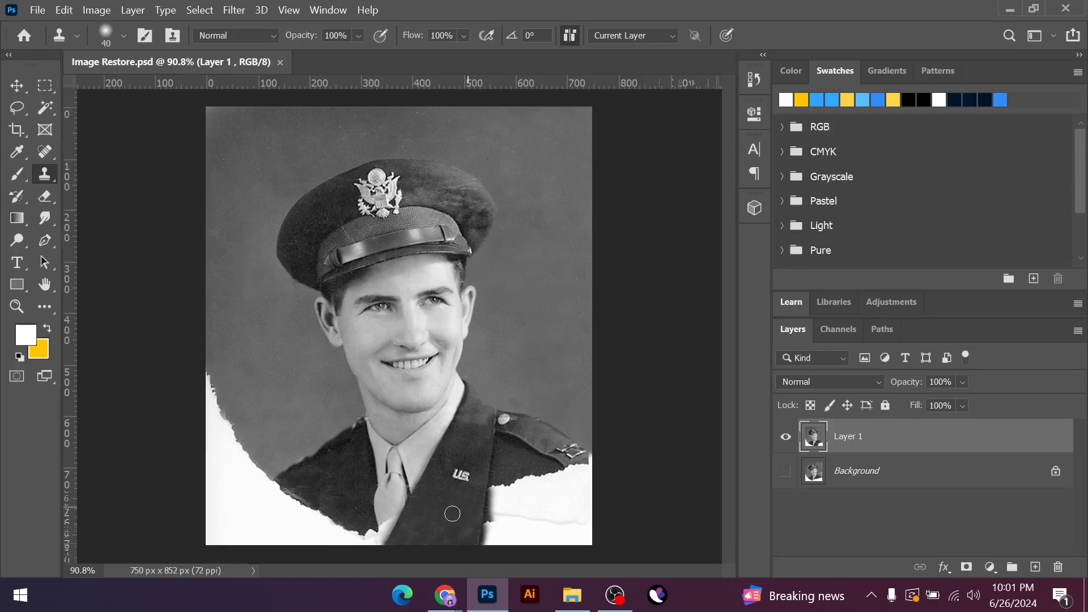
scroll(604, 503, "up", 10)
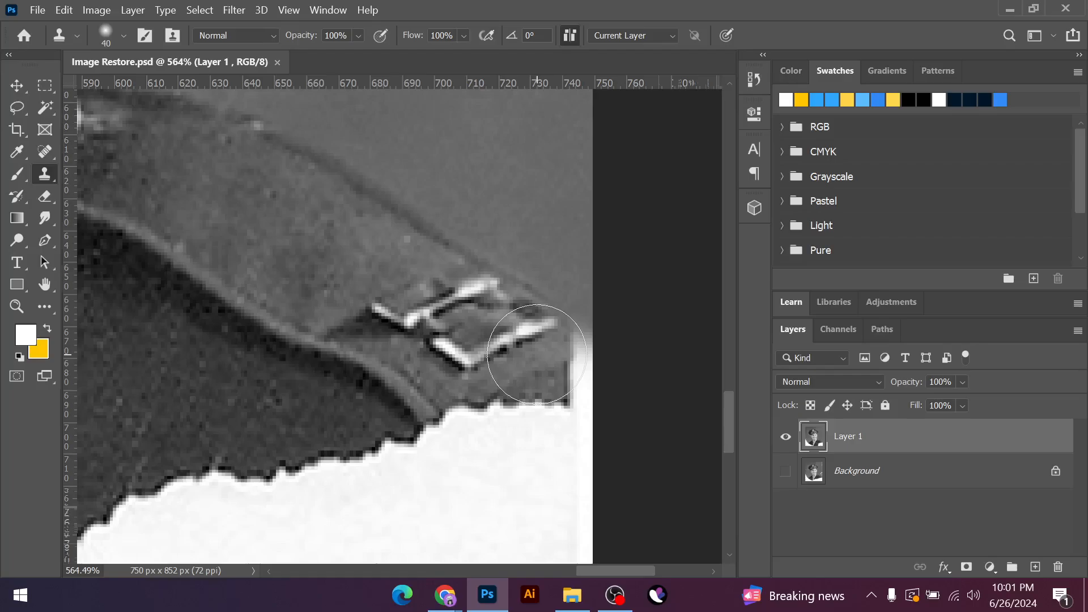
key("bracketleft")
key("bracketleft")
key("bracketleft")
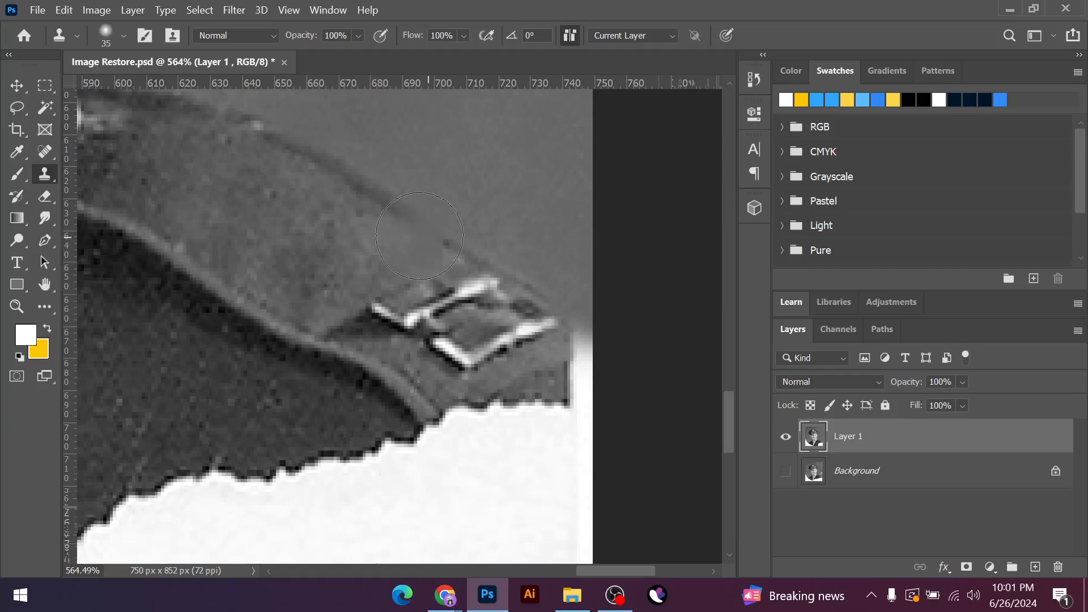
key("bracketright")
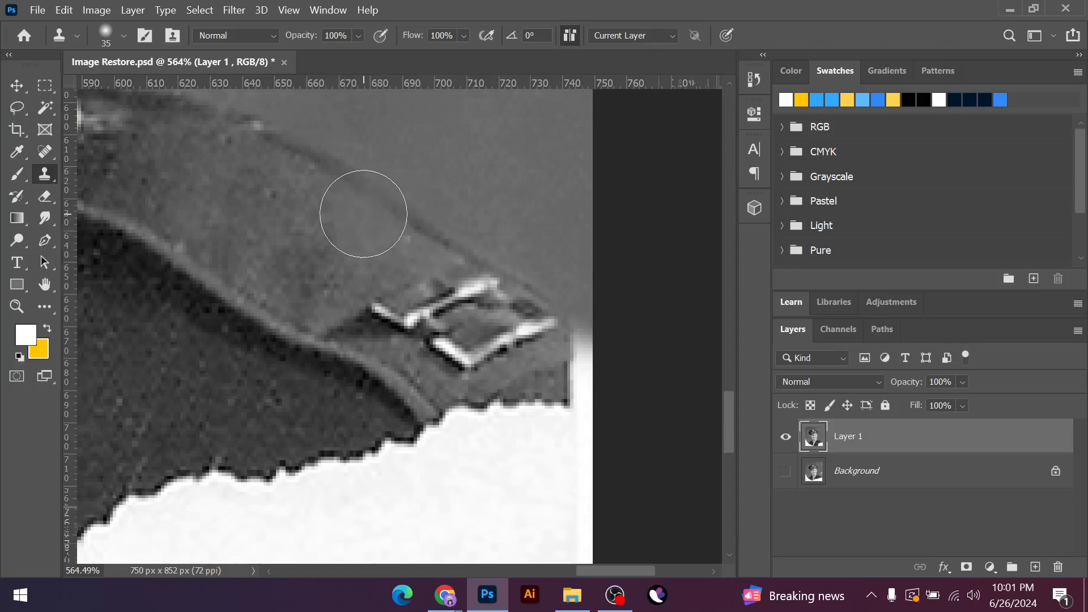
key("bracketleft")
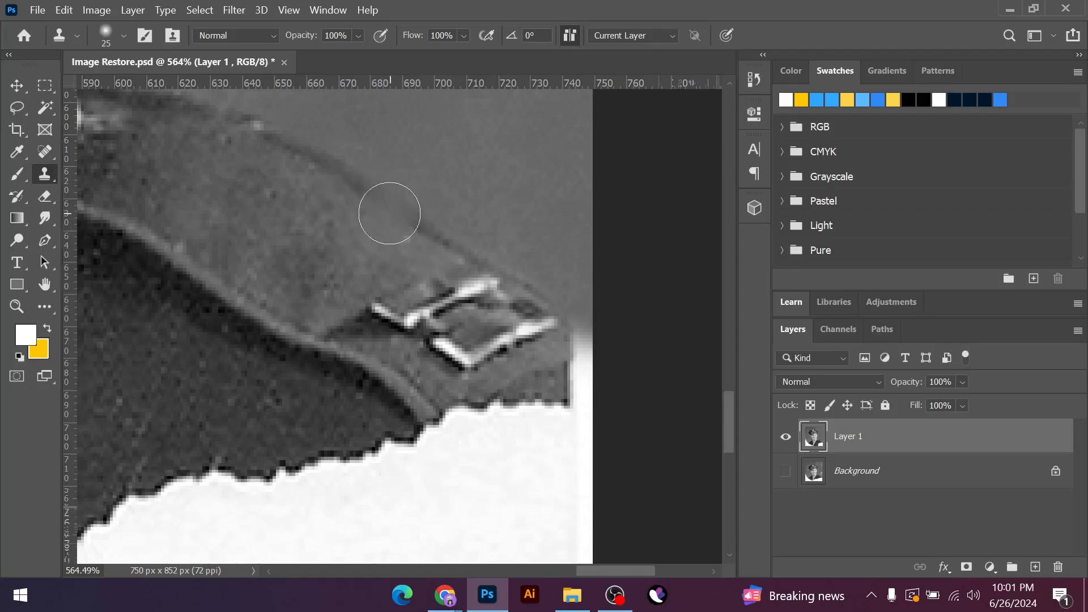
mouse_move(569, 338)
left_mouse_down()
mouse_move(586, 354)
mouse_move(566, 382)
mouse_move(580, 383)
left_mouse_up()
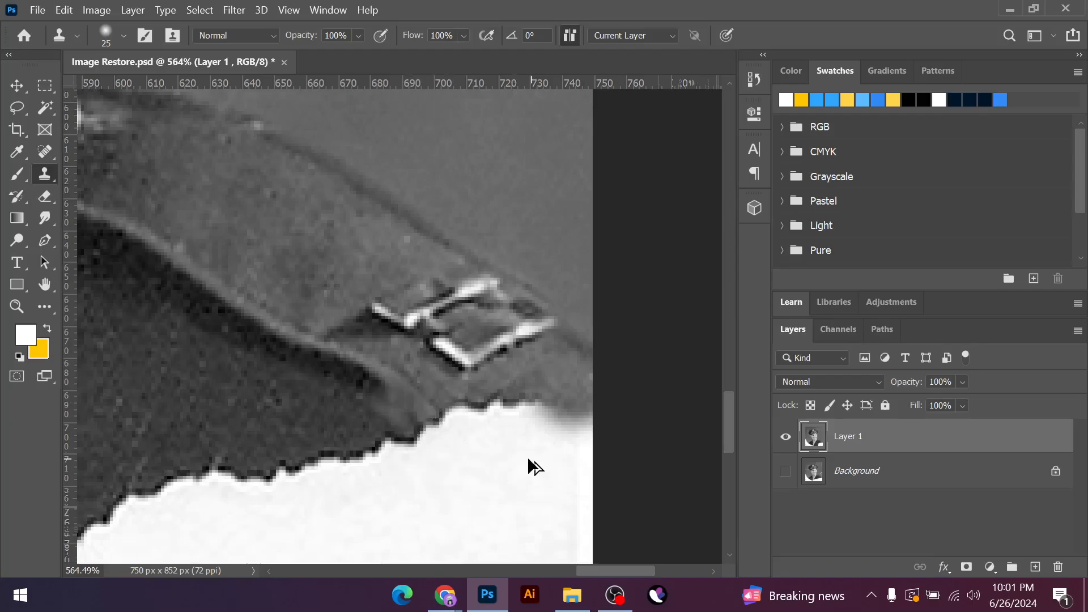
scroll(527, 457, "down", 5)
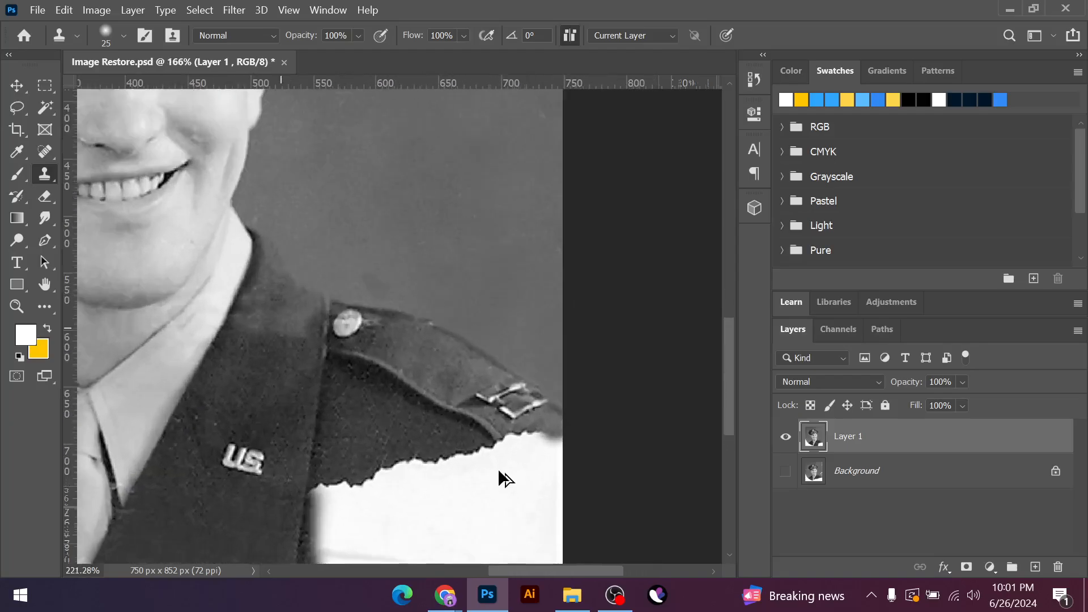
scroll(498, 468, "up", 6)
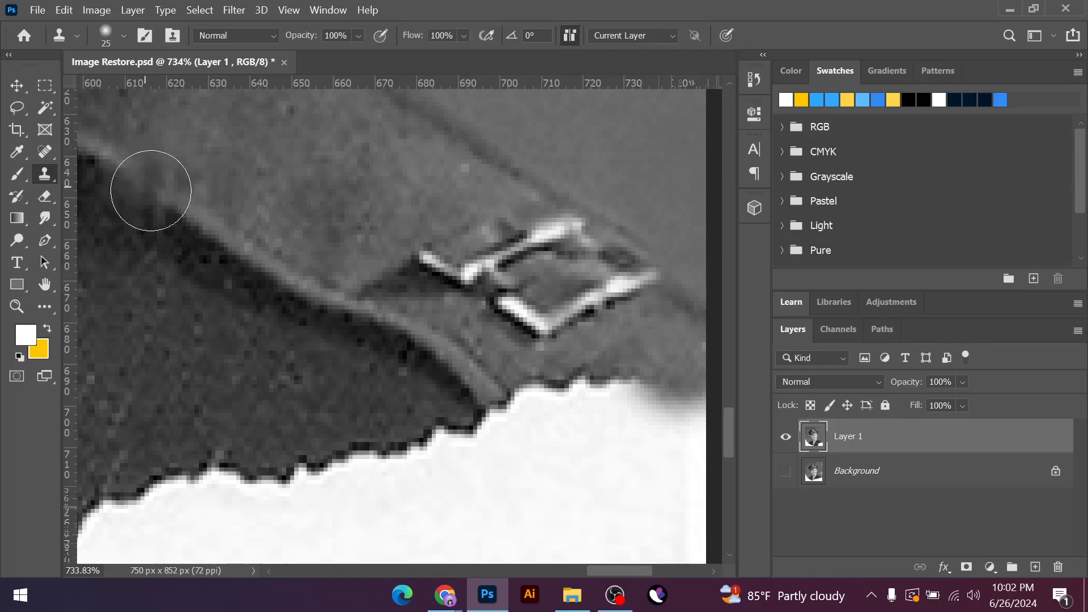
key("bracketright")
key("bracketright")
key("bracketright")
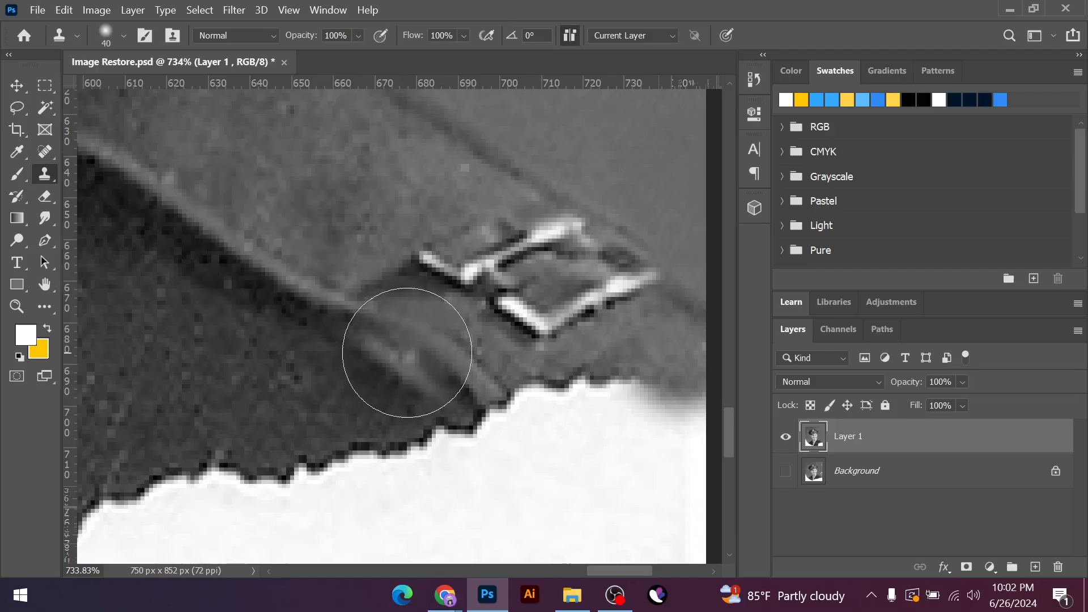
key("bracketleft")
key("bracketleft")
key("bracketleft")
key("ctrl+z")
key("ctrl+z")
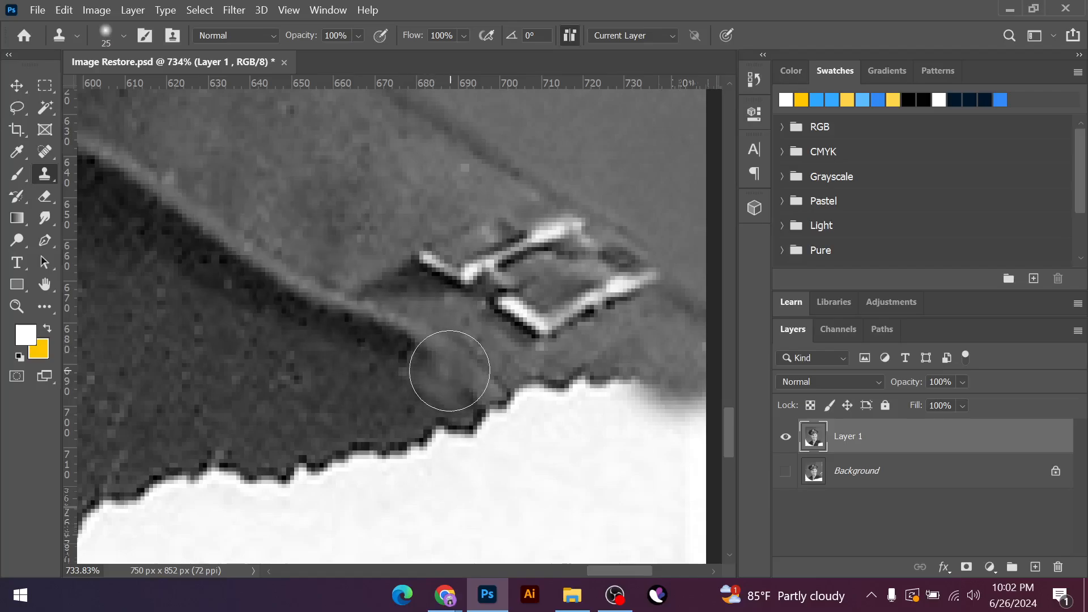
Clone the shoulder strap's lower seam and its shadow across the torn white area to the photo's edge
left_click_drag(451, 372, 622, 528)
left_click(504, 423)
scroll(516, 432, "down", 5)
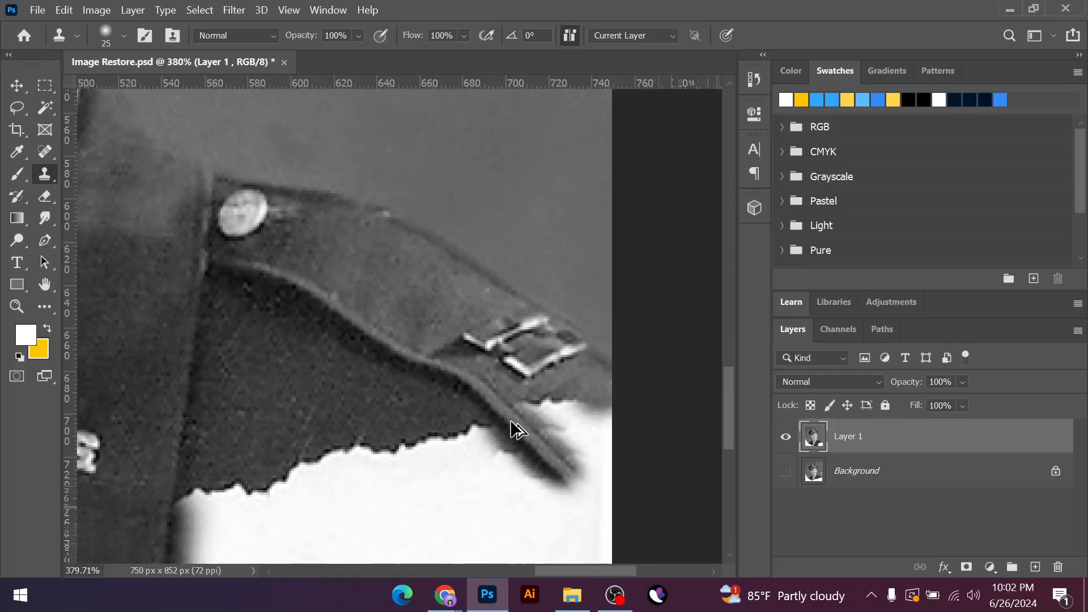
left_click_drag(558, 468, 609, 523)
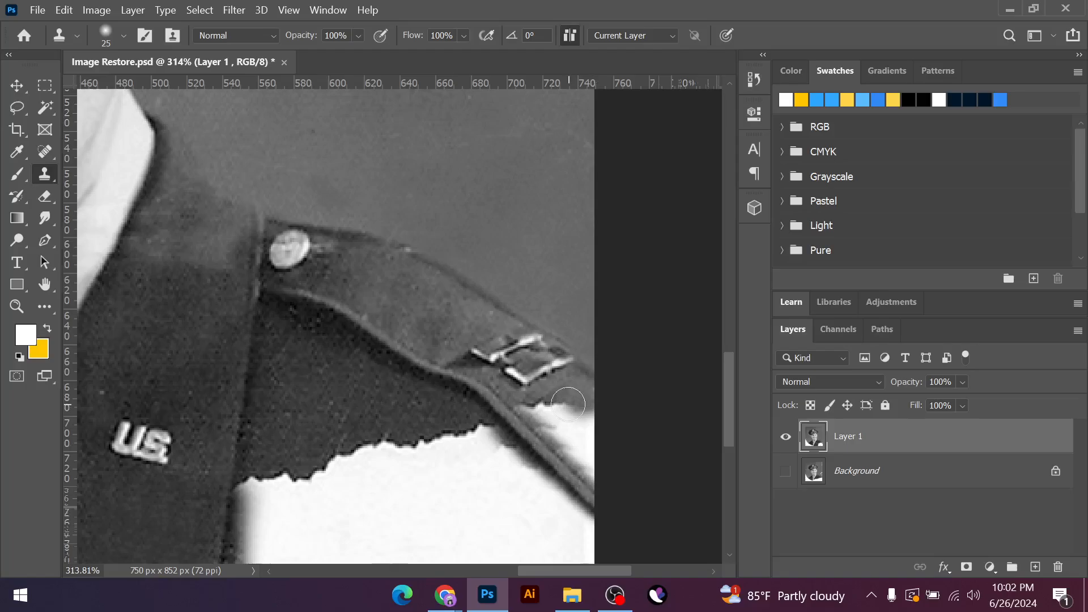
Clone strap fabric into the white gap below the buckle, between the strap end and its extended lower seam
scroll(567, 402, "up", 2)
left_click(577, 391, "alt")
mouse_move(559, 398)
left_mouse_down()
mouse_move(539, 422)
mouse_move(577, 448)
left_mouse_up()
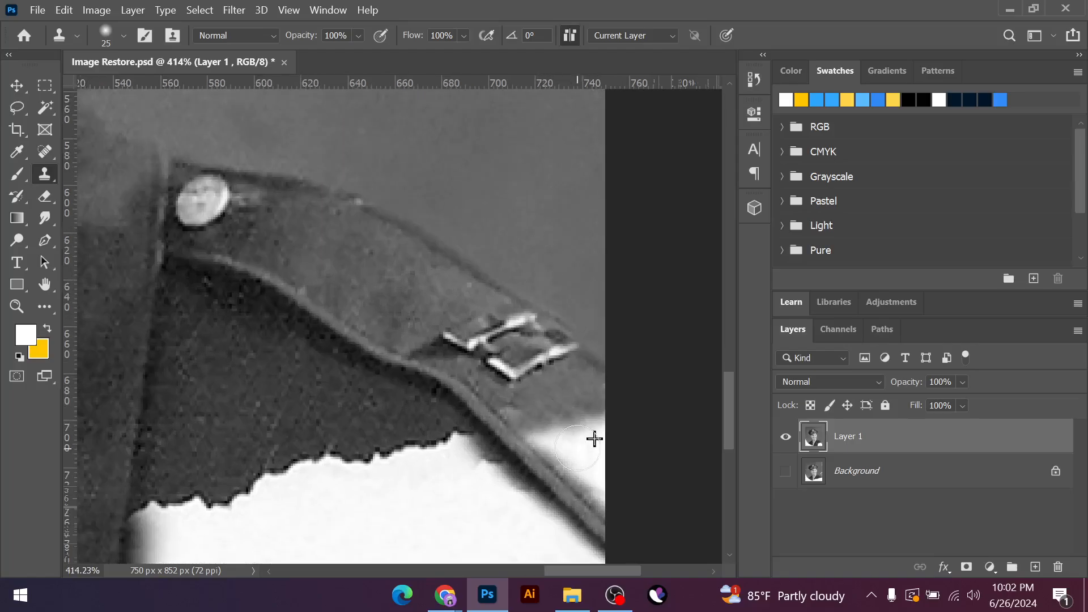
mouse_move(565, 404)
left_mouse_down()
mouse_move(562, 431)
mouse_move(592, 461)
mouse_move(582, 420)
mouse_move(554, 462)
mouse_move(575, 461)
mouse_move(549, 433)
mouse_move(607, 488)
mouse_move(597, 457)
left_mouse_up()
left_click(368, 277, "alt")
key("ctrl+z")
key("ctrl+z")
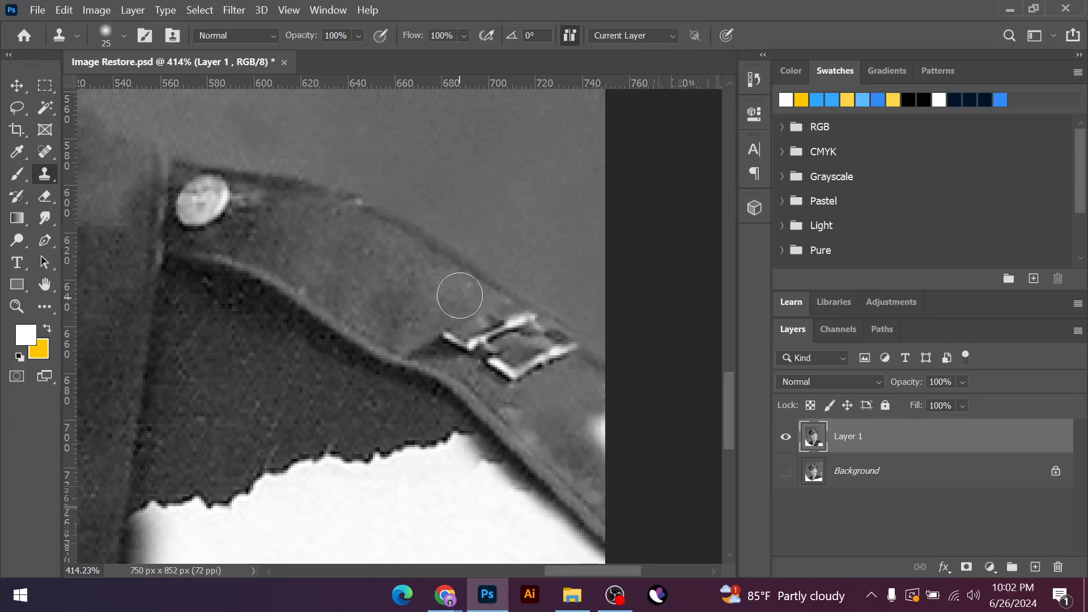
left_click(432, 271, "alt")
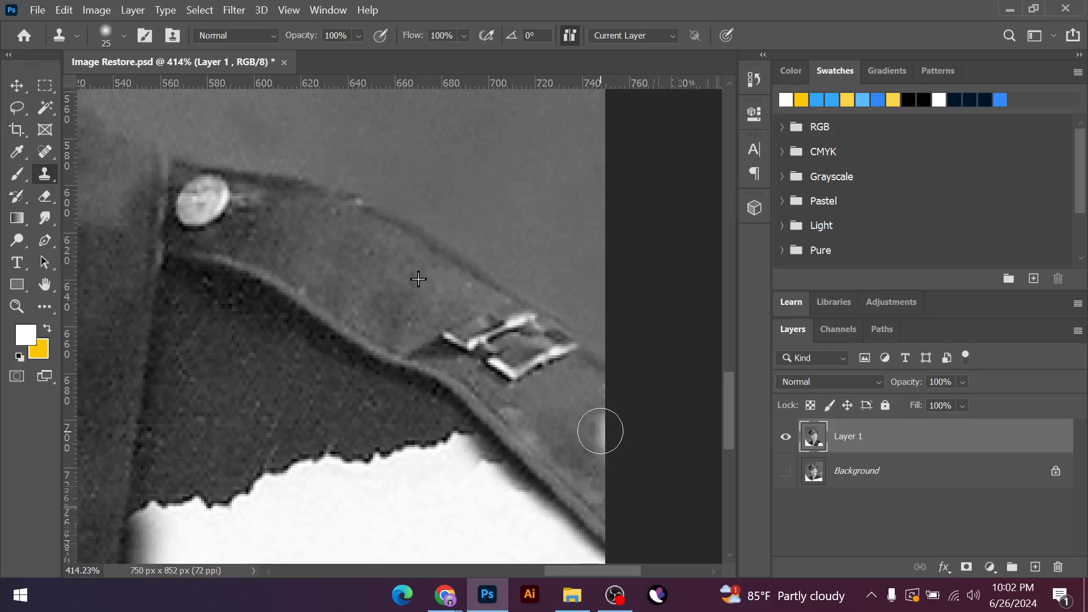
left_click_drag(598, 430, 609, 443)
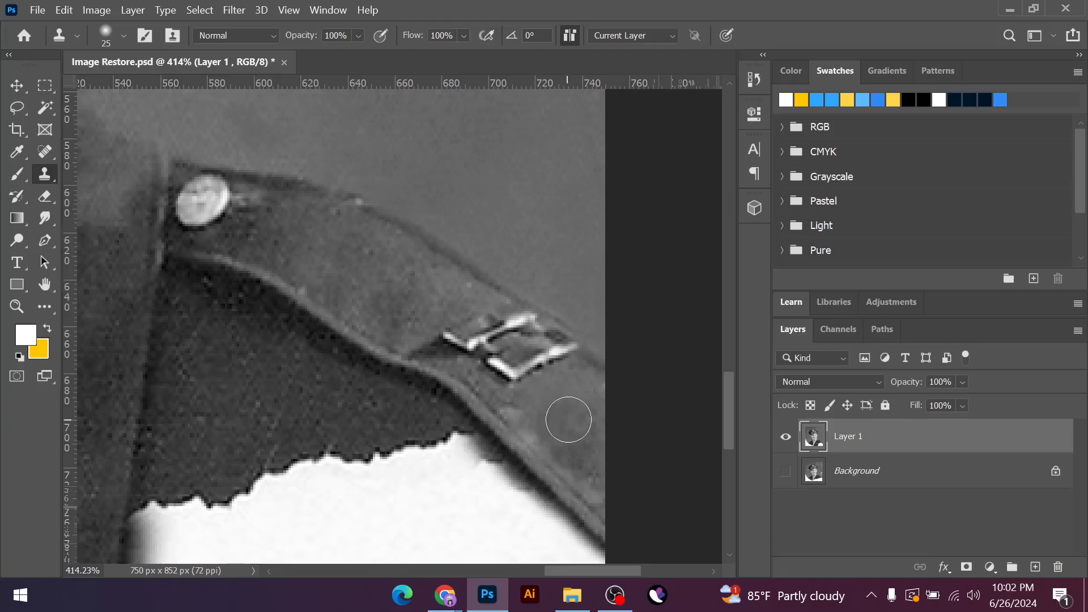
Clone over the light tear marks at the collar corner and along the adjoining shoulder edge, reducing the brush size to 6
scroll(588, 389, "down", 10)
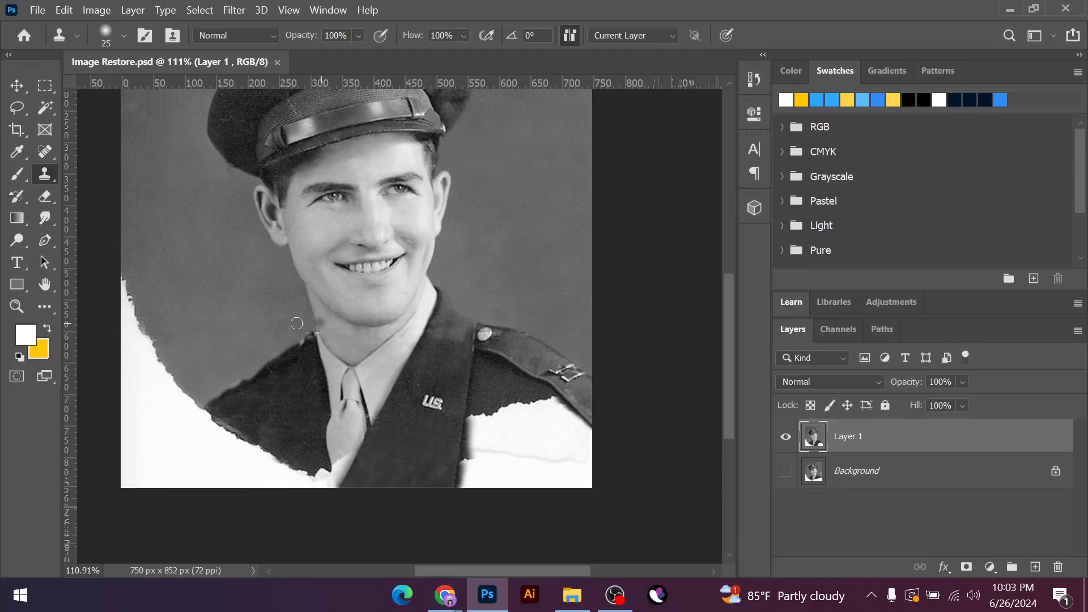
scroll(297, 335, "up", 10)
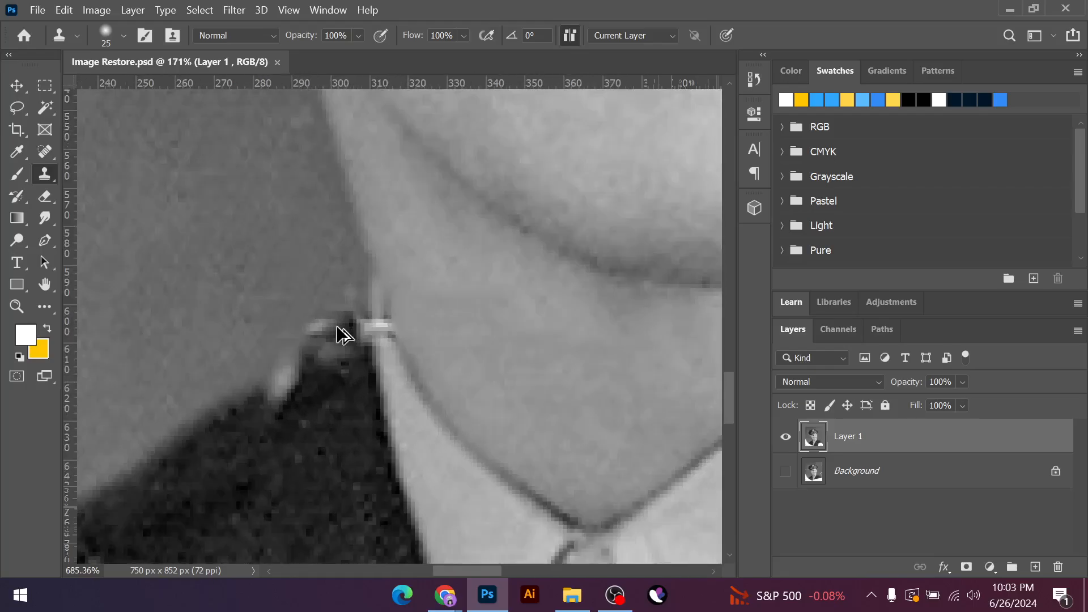
scroll(441, 356, "up", 1)
key("bracketleft")
key("bracketleft")
key("bracketleft")
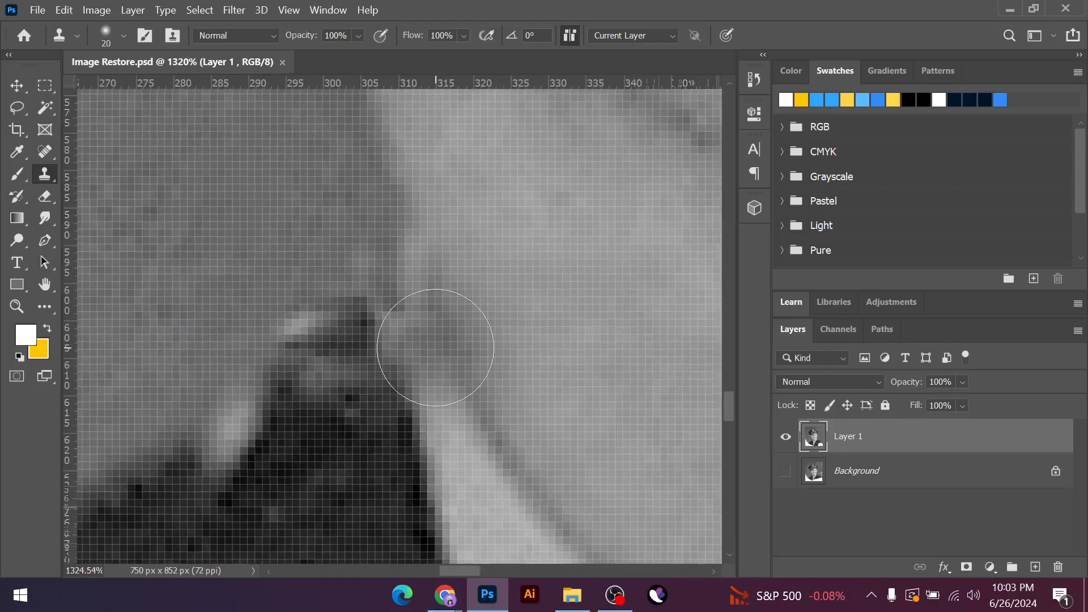
mouse_move(435, 374)
left_mouse_down()
mouse_move(433, 327)
mouse_move(417, 310)
mouse_move(430, 361)
mouse_move(431, 335)
left_mouse_up()
scroll(429, 451, "down", 8)
scroll(430, 460, "down", 3)
scroll(359, 462, "up", 6)
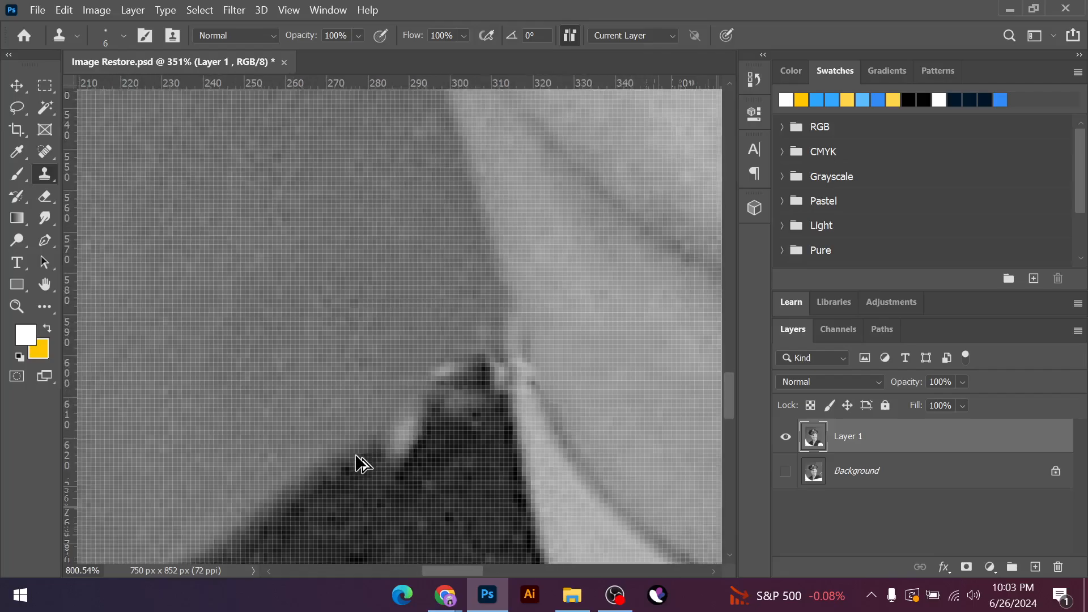
mouse_move(439, 439)
left_mouse_down()
mouse_move(447, 418)
mouse_move(420, 446)
mouse_move(425, 466)
mouse_move(446, 443)
left_mouse_up()
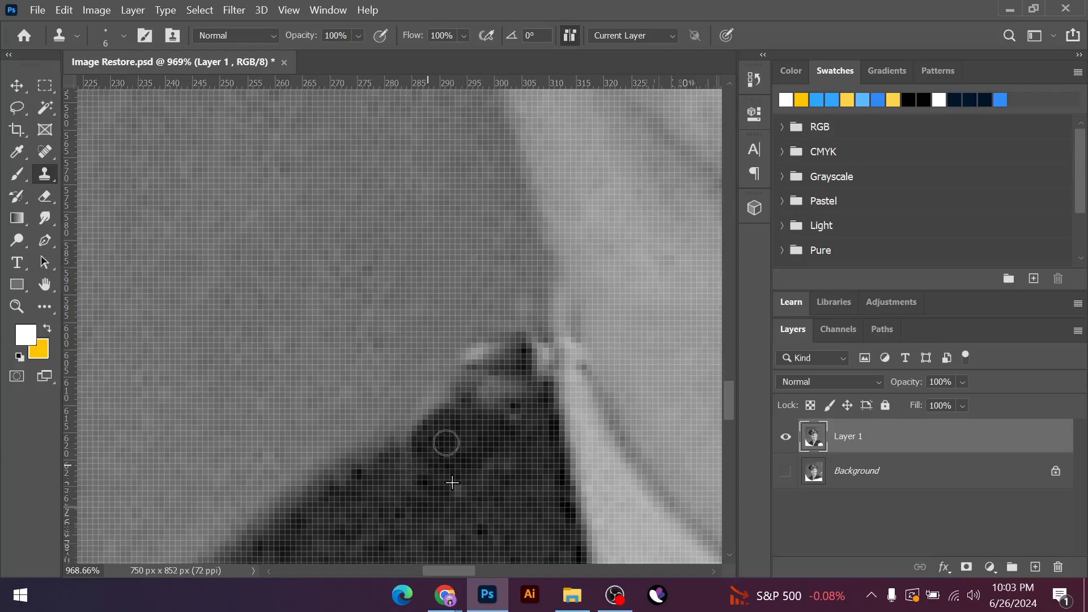
scroll(377, 437, "down", 8)
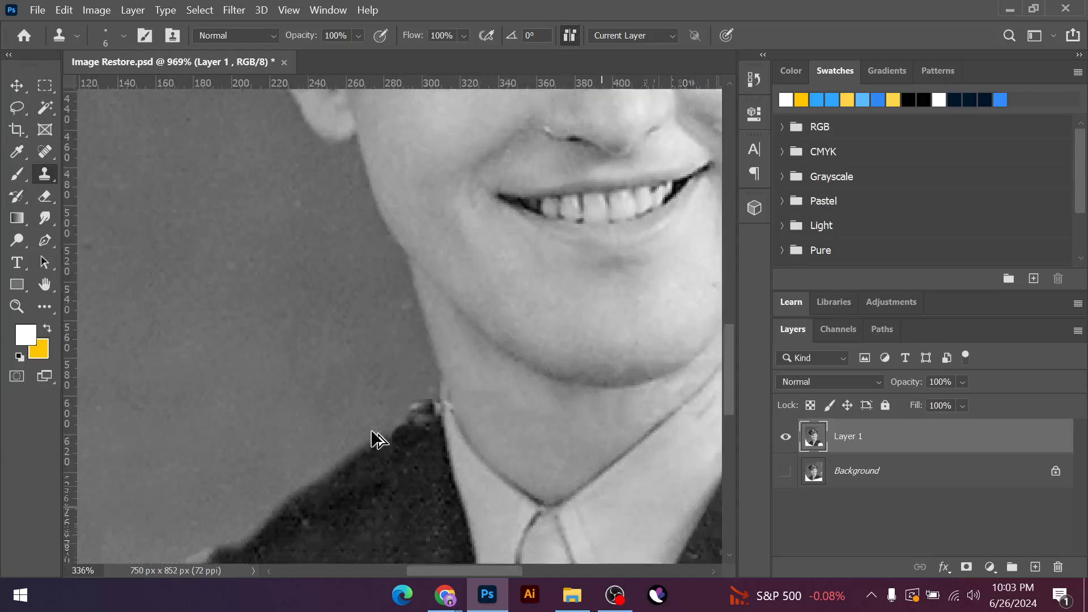
scroll(483, 430, "down", 5)
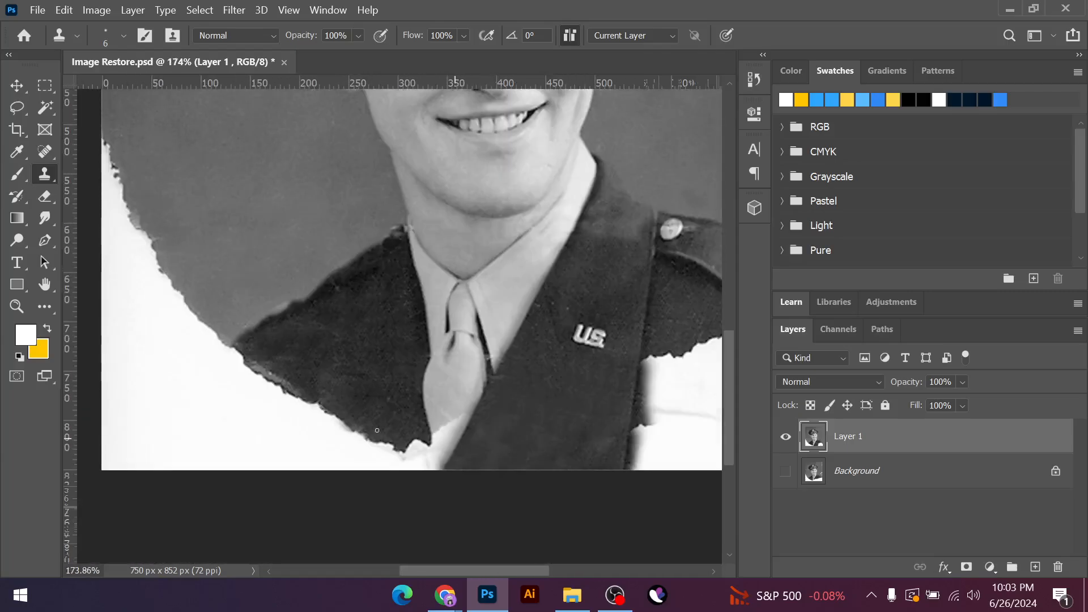
scroll(303, 330, "down", 3)
scroll(527, 416, "up", 4)
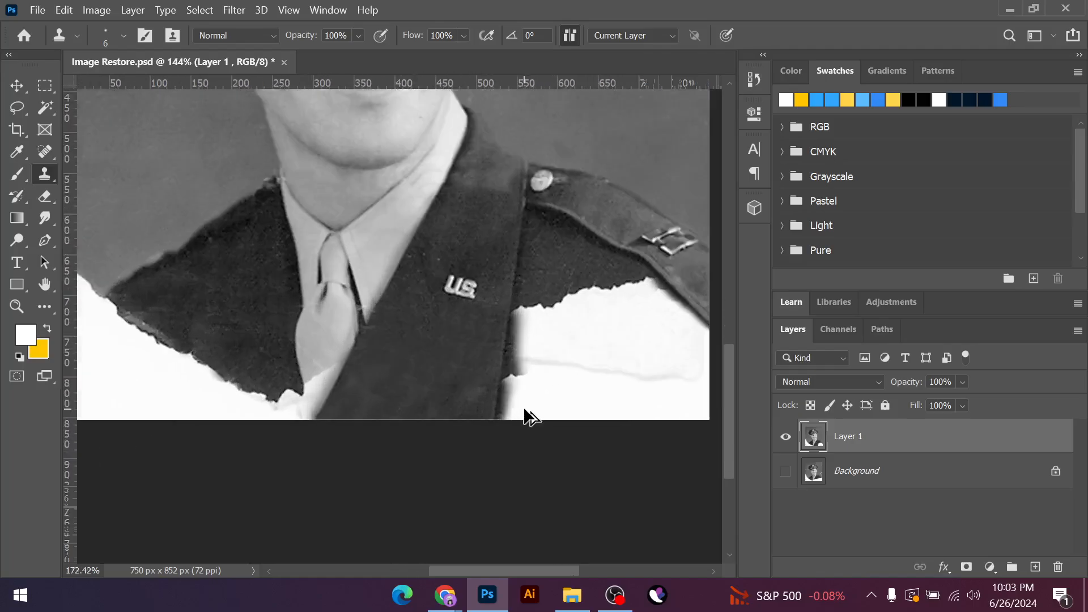
scroll(641, 320, "up", 3)
scroll(406, 302, "down", 3)
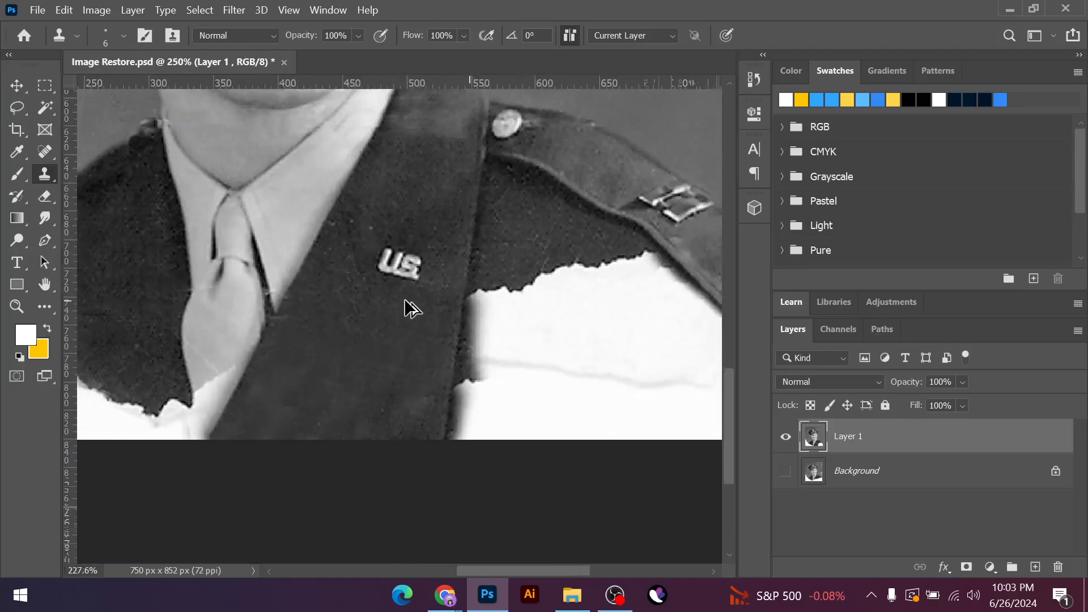
left_click(46, 86)
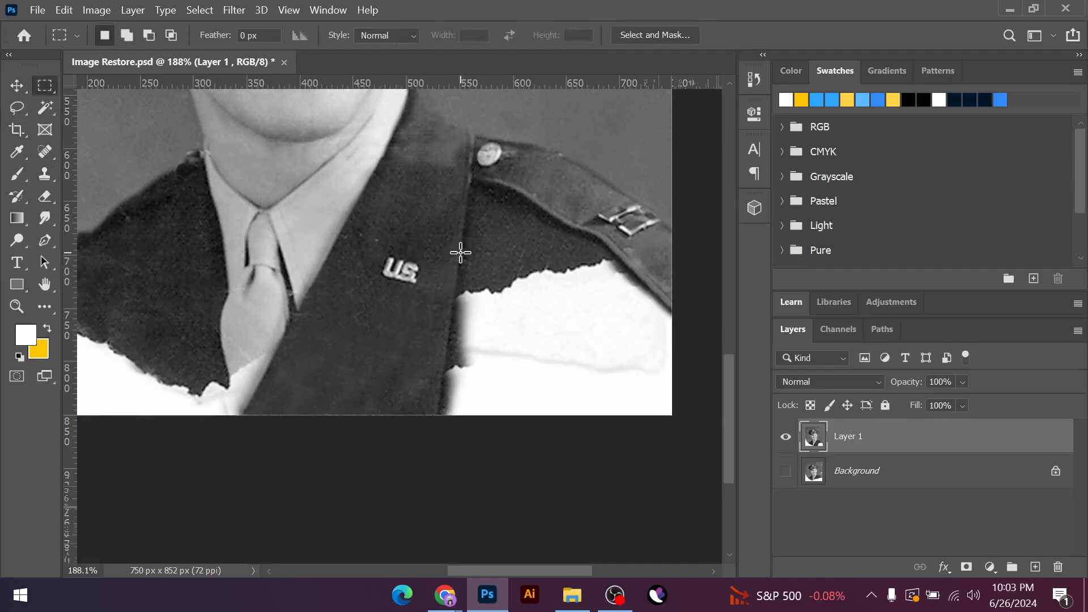
left_click_drag(461, 253, 670, 414)
left_click(539, 218)
Outline the torn white chest area and the dark fabric beneath the buckled shoulder strap with the Lasso, following the lapel and strap edges
left_click(18, 109)
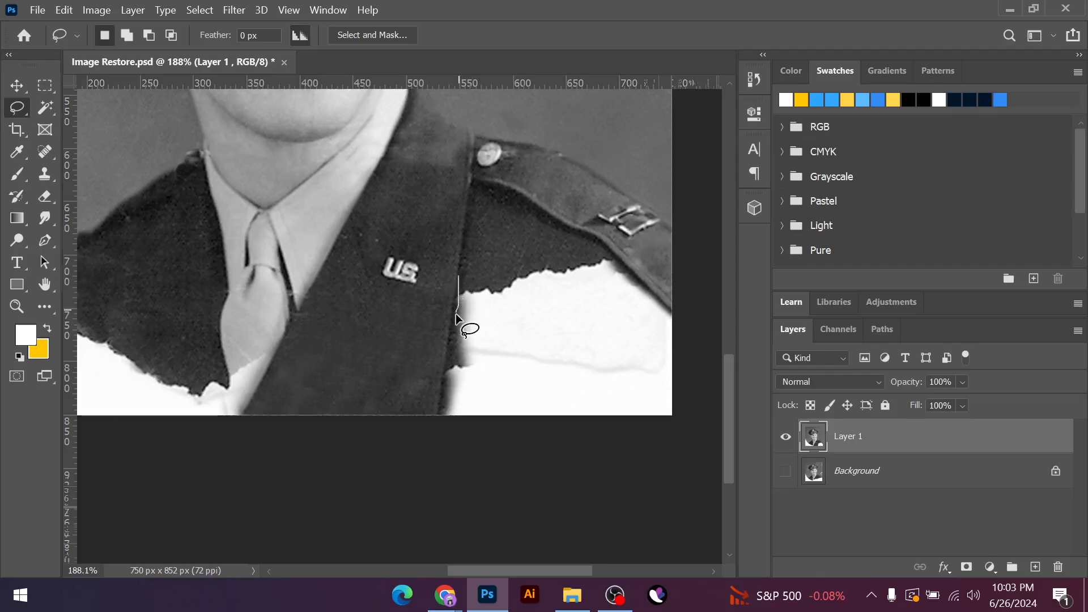
mouse_move(439, 408)
left_mouse_down()
mouse_move(479, 428)
mouse_move(655, 427)
mouse_move(688, 401)
mouse_move(676, 335)
left_mouse_up()
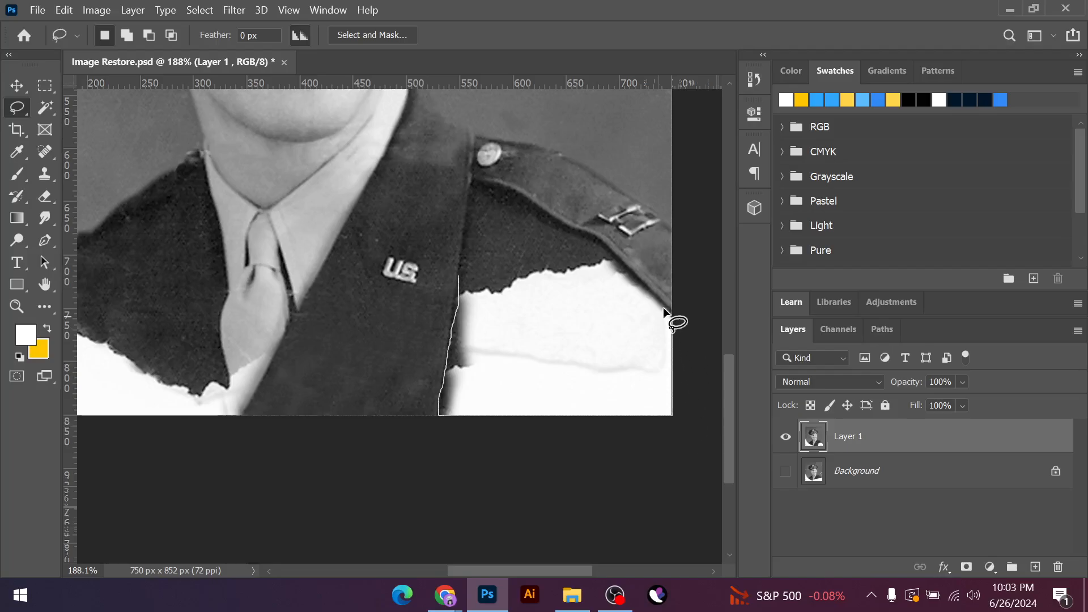
mouse_move(599, 245)
left_mouse_down()
mouse_move(497, 197)
mouse_move(481, 203)
mouse_move(462, 278)
left_mouse_up()
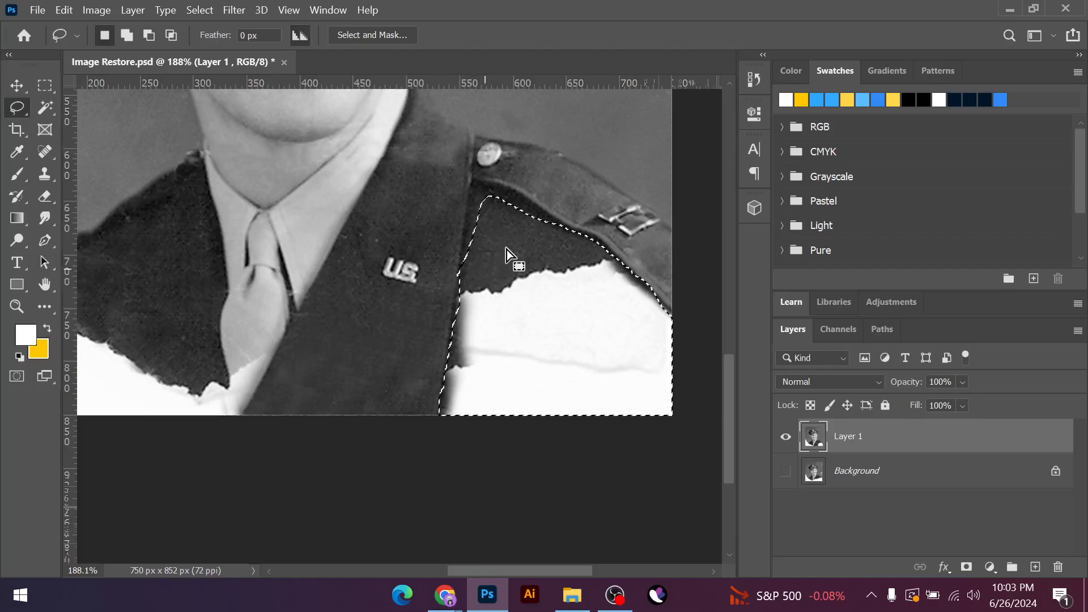
Try to rebuild the outlined chest area with the Fill command, and deselect it
right_click(498, 247)
left_click(521, 457)
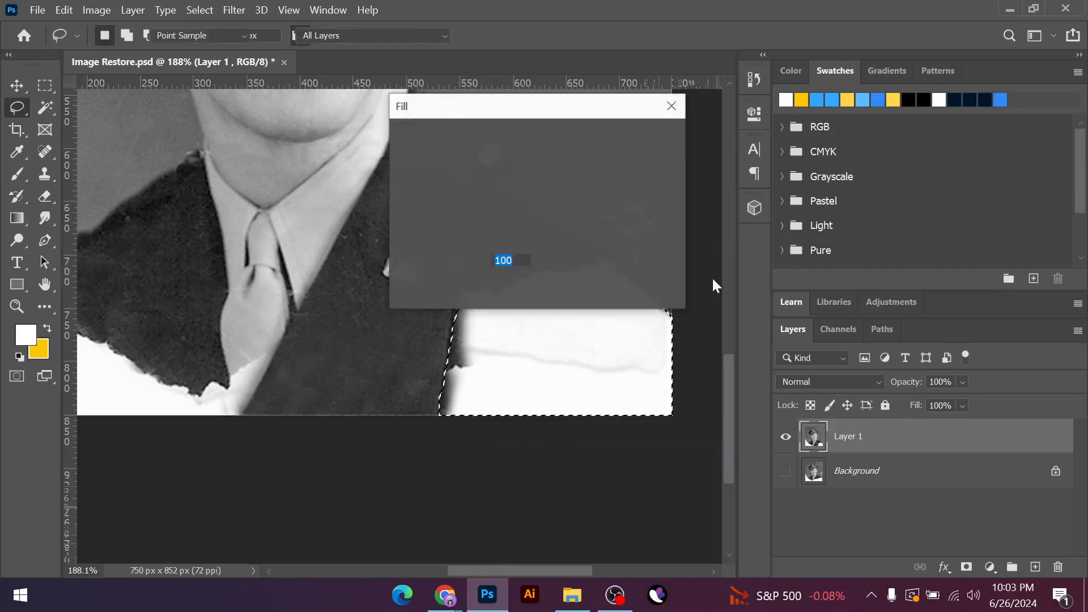
left_click(648, 138)
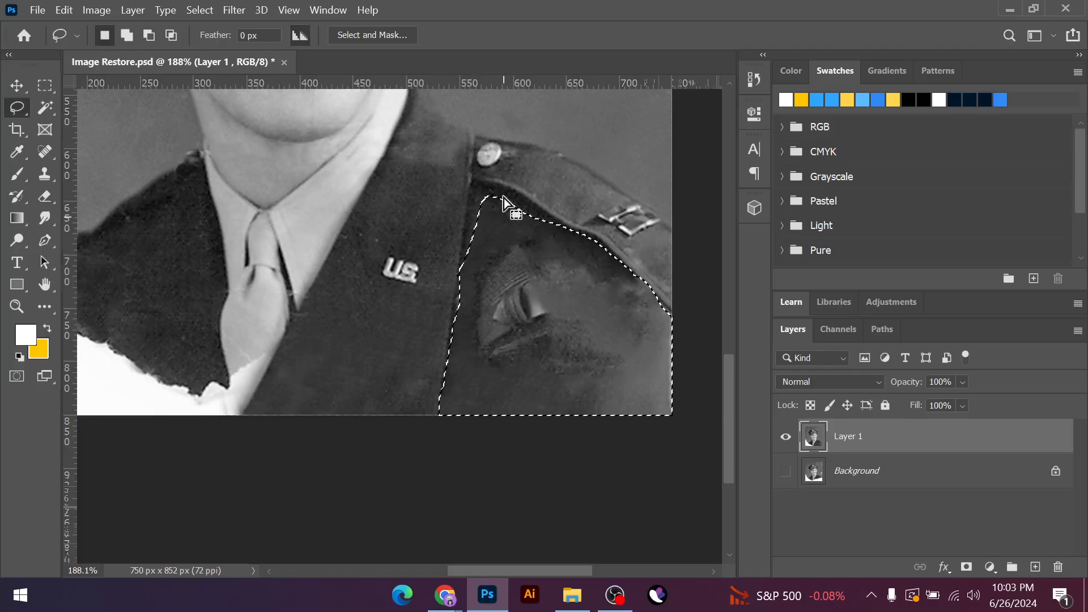
key("ctrl+d")
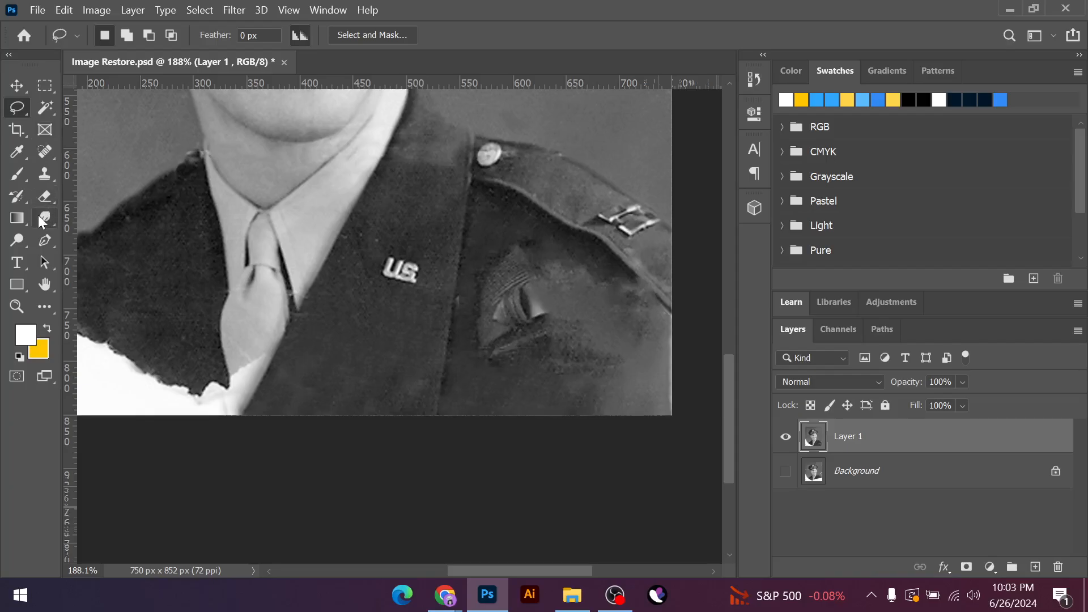
Switch back to the Clone Stamp, undo the fill on the chest area and clear the selection
left_click_drag(46, 174, 103, 172)
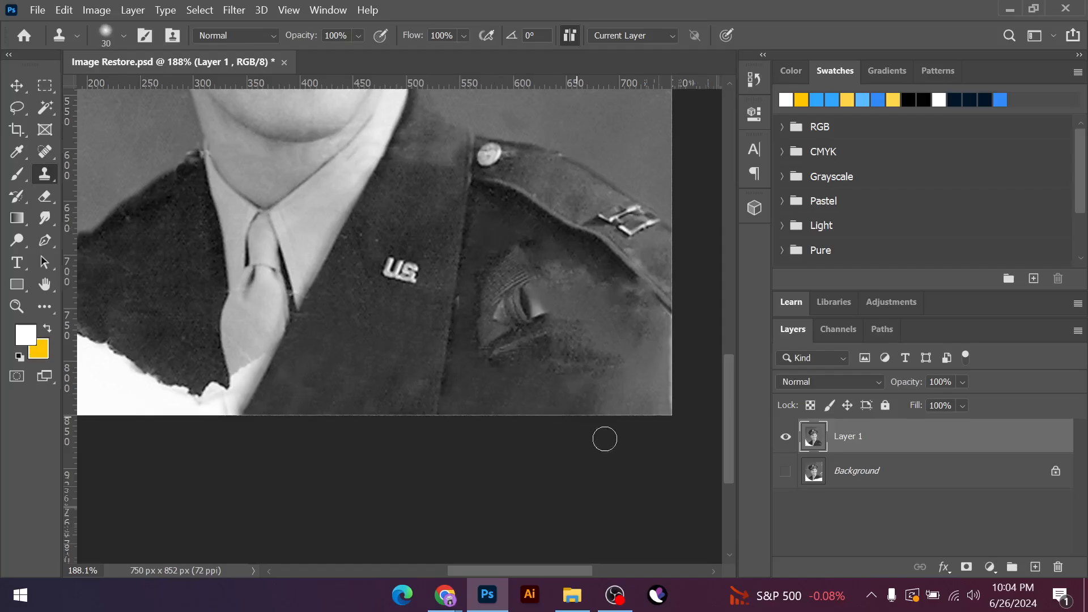
key("ctrl+z")
key("ctrl+z")
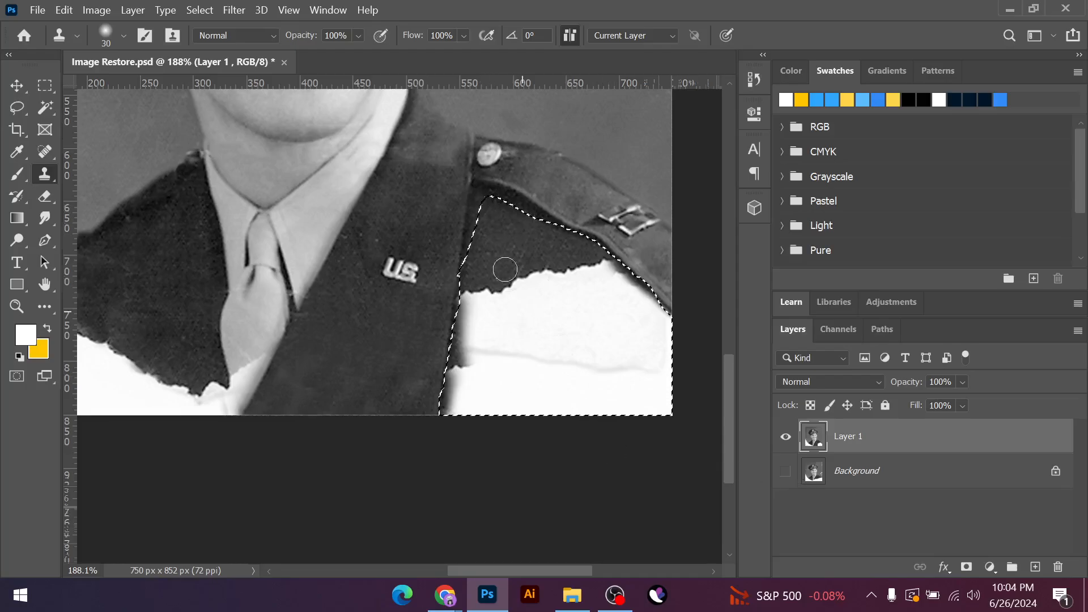
key("ctrl+d")
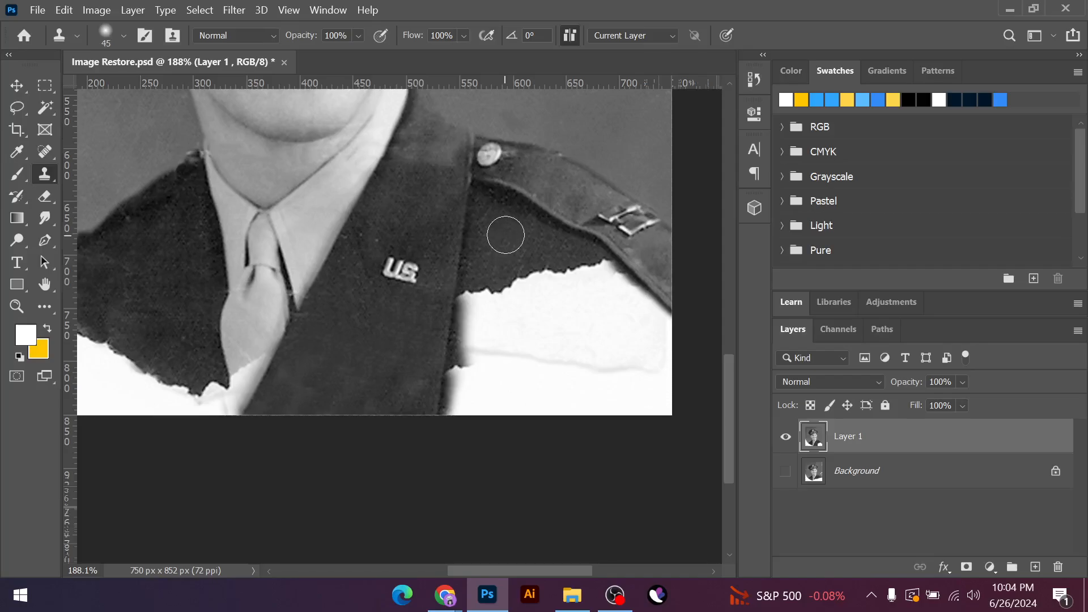
Clone dark jacket fabric along the lapel's outer edge down to the photo's lower edge, enlarging the brush to 60
mouse_move(497, 277)
left_mouse_down()
mouse_move(474, 286)
mouse_move(478, 382)
left_mouse_up()
left_click_drag(494, 262, 500, 246)
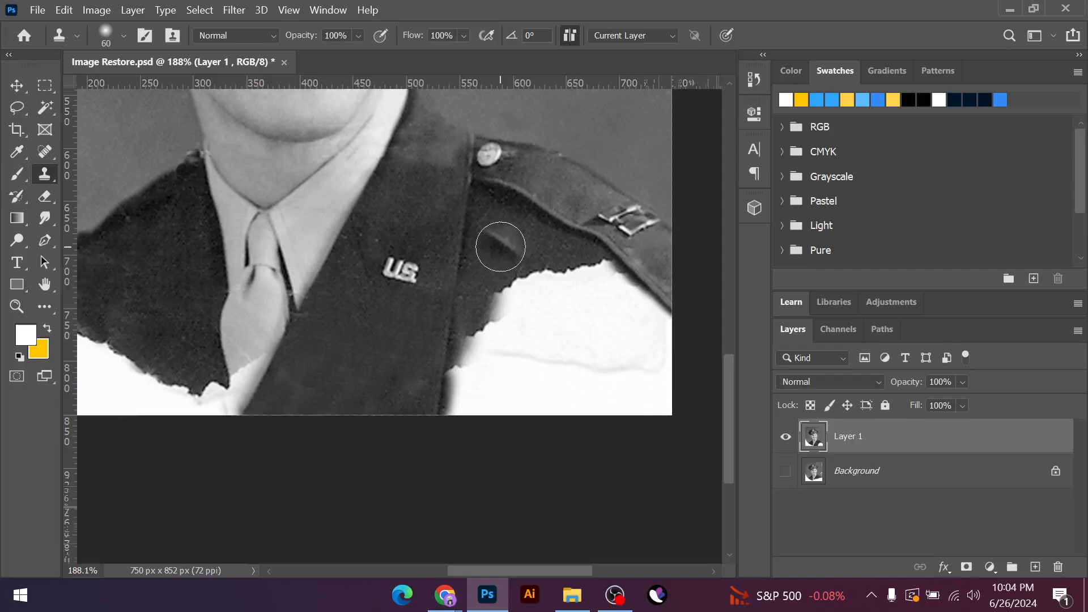
left_click(500, 246)
mouse_move(506, 266)
left_mouse_down()
mouse_move(502, 295)
mouse_move(541, 284)
mouse_move(492, 313)
mouse_move(502, 277)
left_mouse_up()
left_click_drag(493, 318, 467, 418)
Clone jacket fabric over the torn edge beneath the shoulder strap, following the strap out to the photo's side edge
left_click(510, 258, "alt")
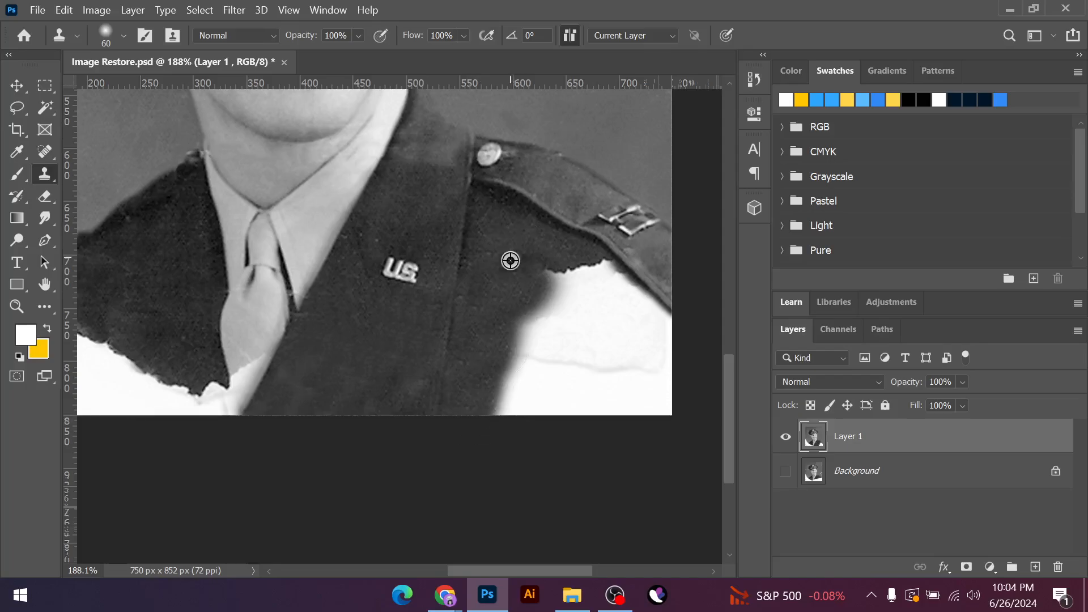
mouse_move(510, 257)
left_mouse_down()
mouse_move(530, 288)
mouse_move(551, 272)
mouse_move(569, 280)
mouse_move(505, 280)
left_mouse_up()
left_click(504, 264, "alt")
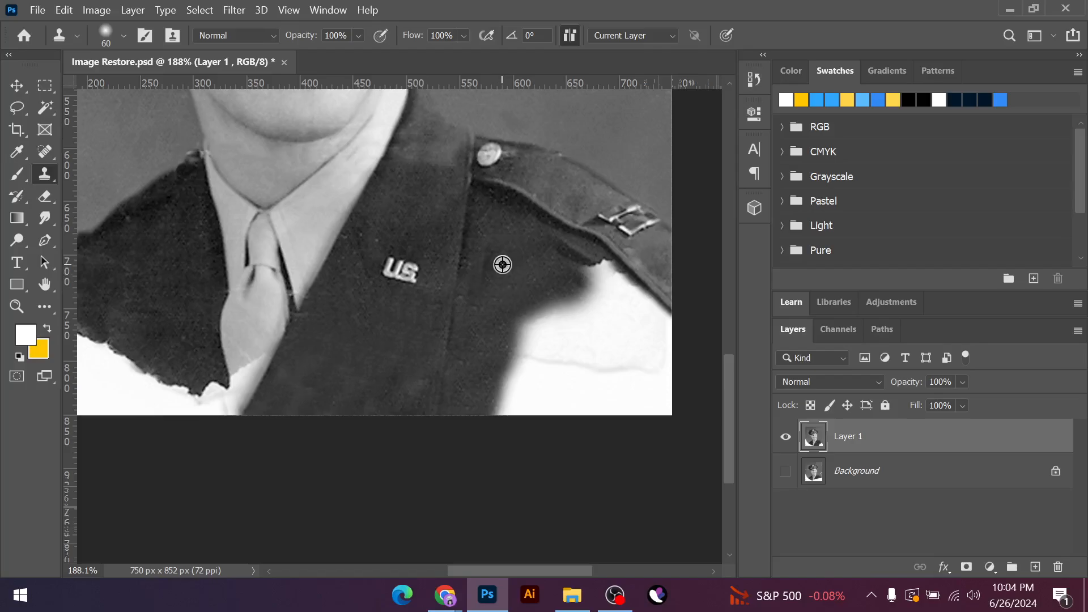
mouse_move(561, 263)
left_mouse_down()
mouse_move(612, 297)
mouse_move(615, 287)
mouse_move(662, 341)
left_mouse_up()
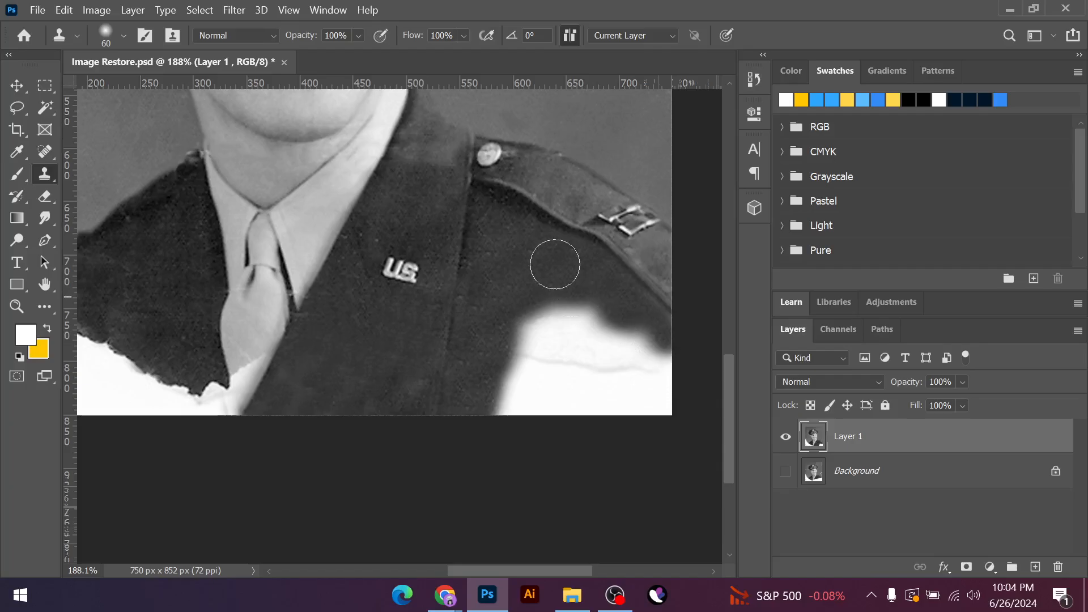
Widen the cloned fabric beside the lapel and fill the upper part of the remaining white gap
mouse_move(568, 308)
left_mouse_down()
mouse_move(526, 319)
mouse_move(521, 369)
mouse_move(520, 318)
mouse_move(495, 430)
left_mouse_up()
left_click(534, 272, "alt")
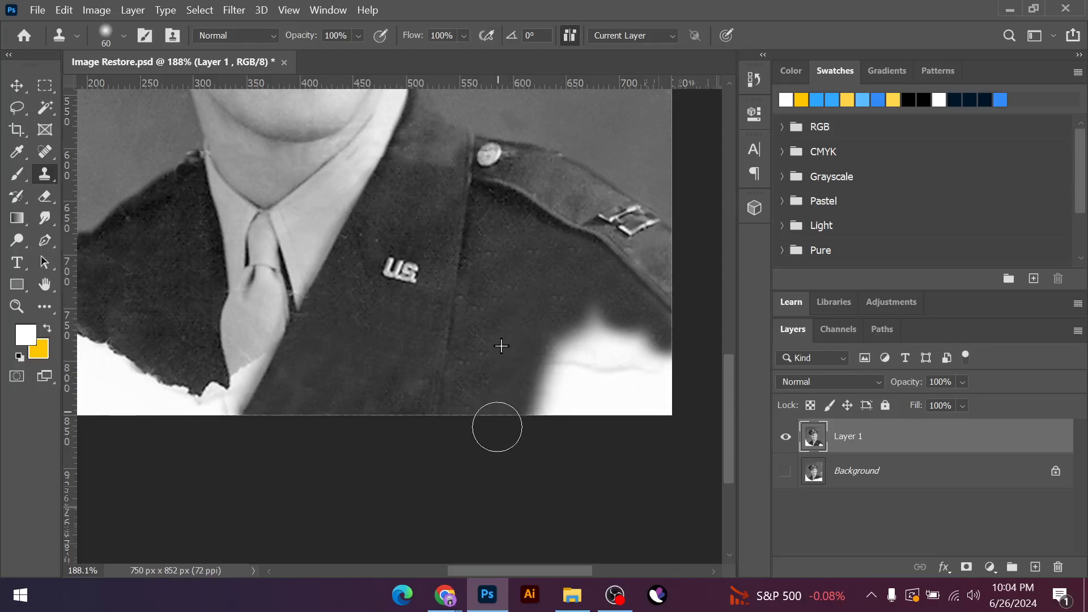
left_click(537, 309, "alt")
mouse_move(547, 328)
left_mouse_down()
mouse_move(593, 336)
mouse_move(603, 327)
mouse_move(634, 351)
mouse_move(615, 340)
left_mouse_up()
Enlarge the Clone Stamp brush to 80 and clone jacket fabric across most of the white corner below the shoulder strap
left_click(555, 305, "alt")
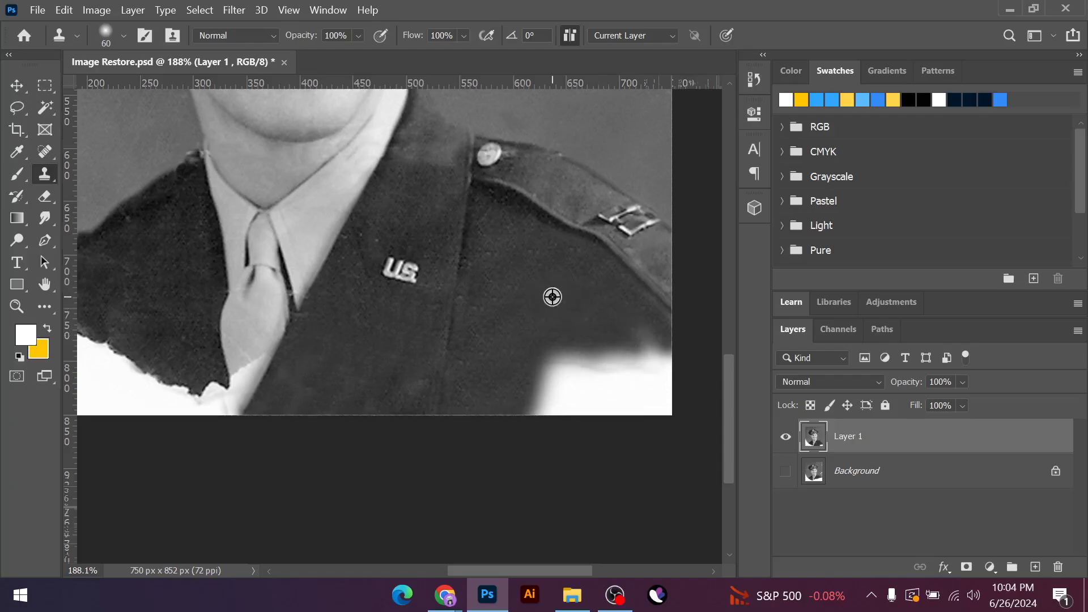
key("]")
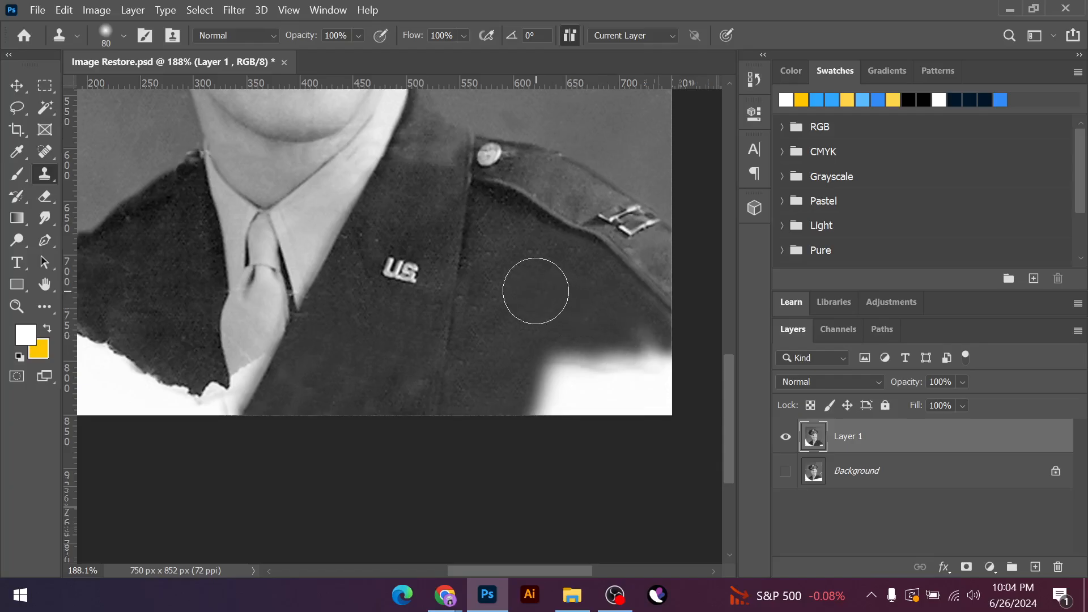
left_click(536, 291, "alt")
mouse_move(550, 356)
left_mouse_down()
mouse_move(539, 396)
mouse_move(563, 401)
mouse_move(542, 393)
mouse_move(530, 322)
left_mouse_up()
left_click_drag(609, 393, 641, 401)
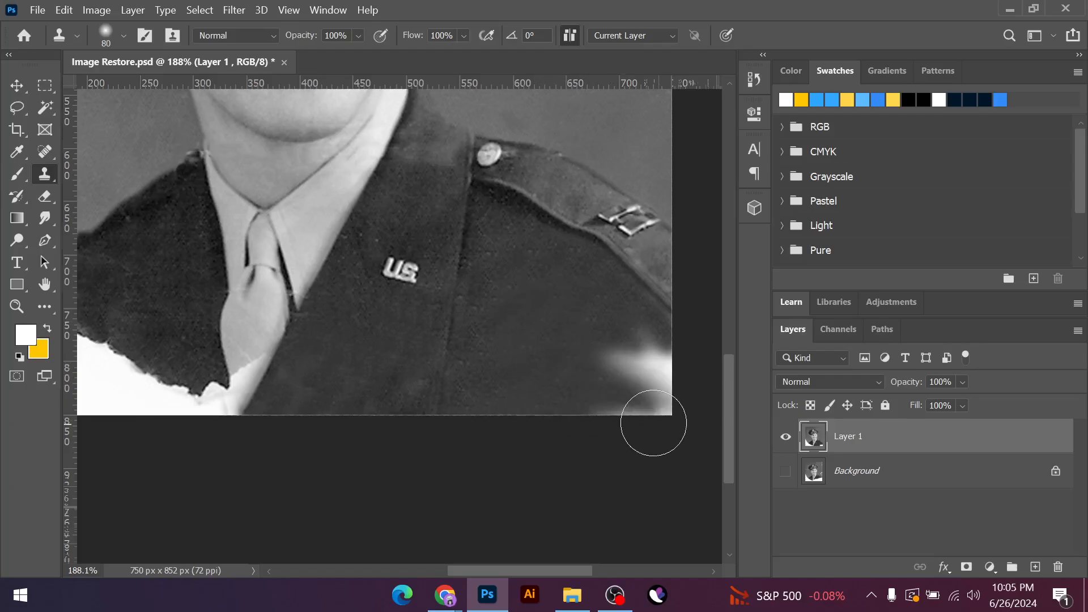
Clone fabric over the last white patches in the jacket's lower corner below the strap, and save the file
left_click(549, 317, "alt")
left_click_drag(630, 363, 687, 406)
left_click(607, 323, "alt")
left_click(582, 332, "alt")
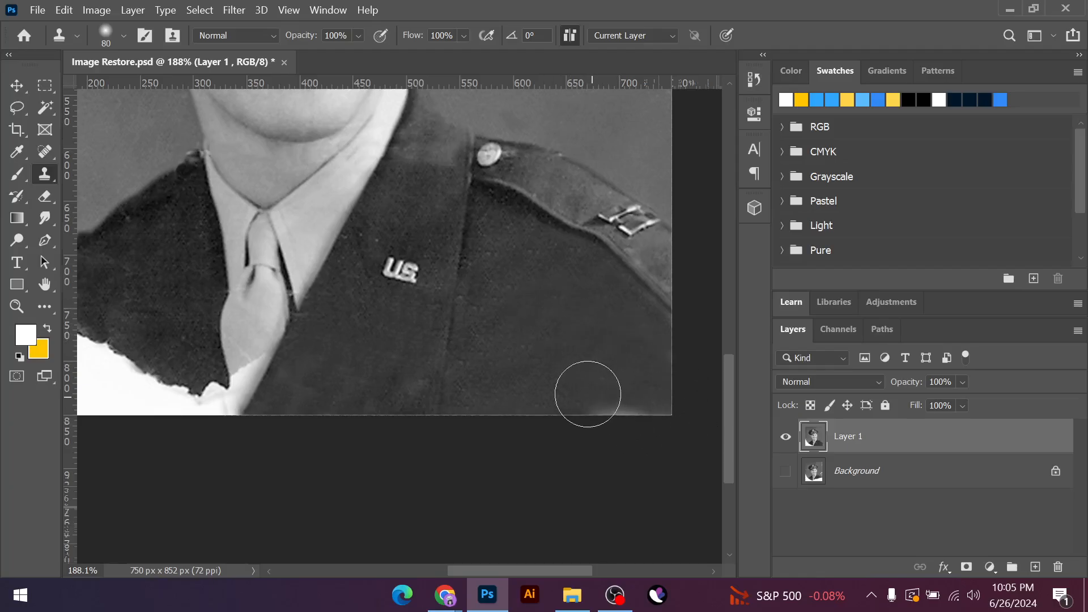
left_click_drag(589, 396, 660, 456)
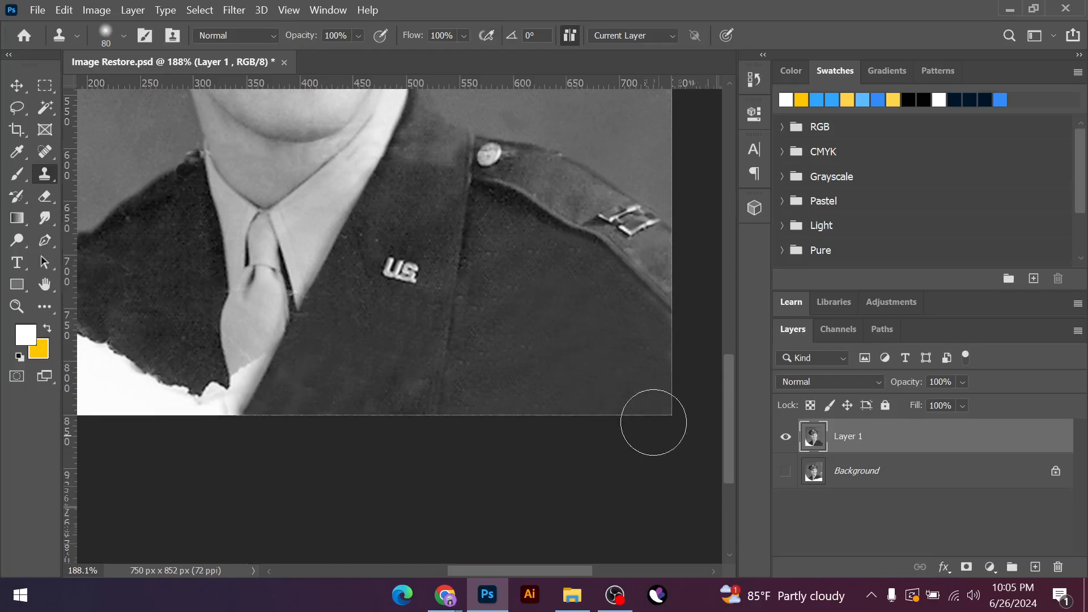
key("ctrl+s")
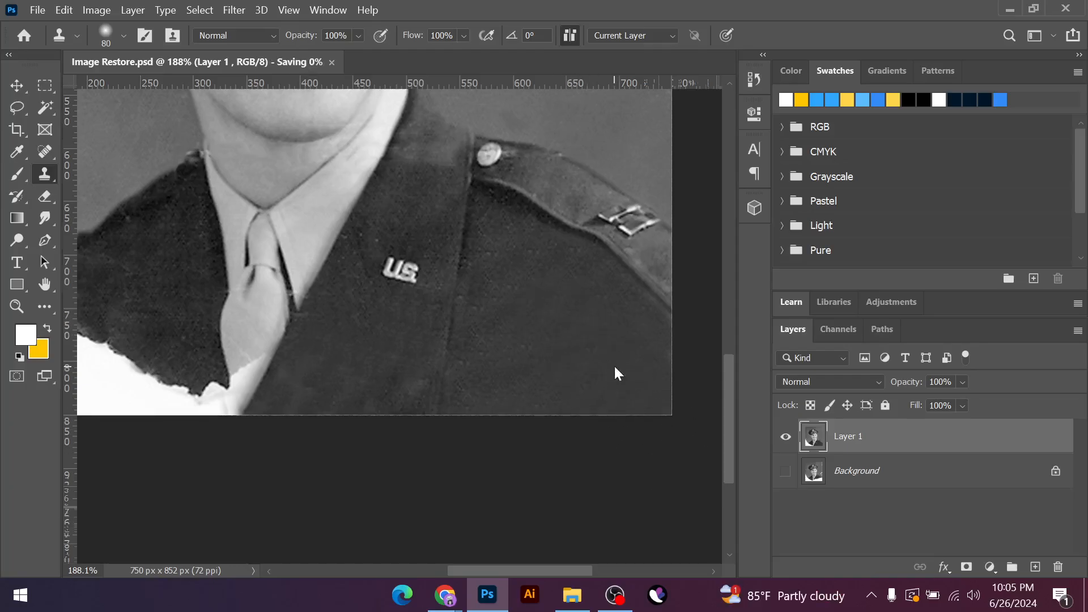
With the Clone Stamp brush reduced to 25, extend the dark jacket edge beside the tie to the photo's bottom and clone over the tie's torn tip
scroll(595, 312, "down", 2, "alt")
scroll(598, 317, "down", 3)
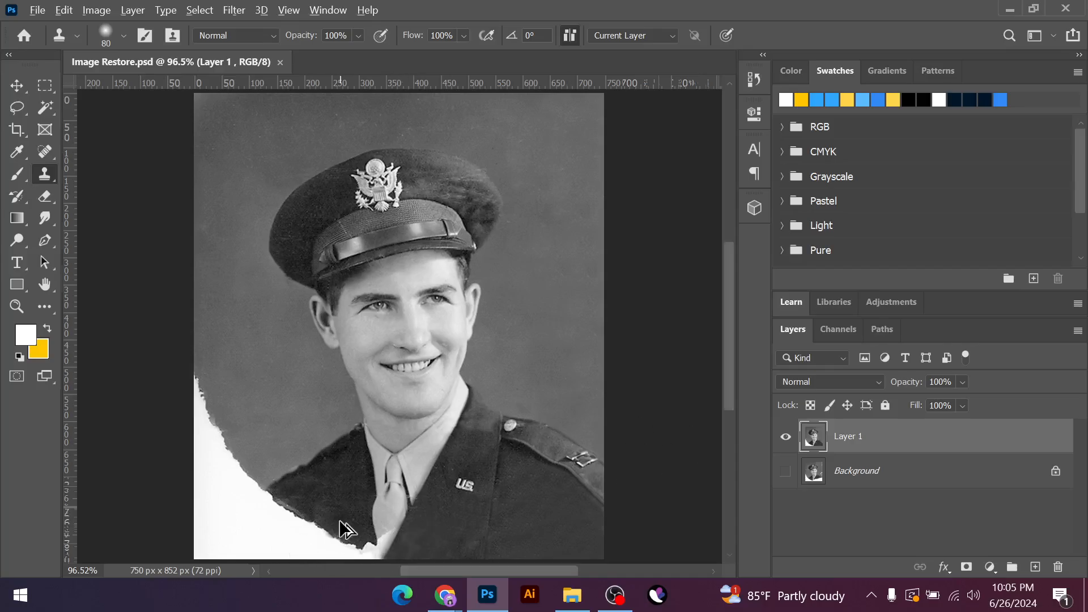
scroll(343, 525, "up", 4)
scroll(457, 482, "up", 3)
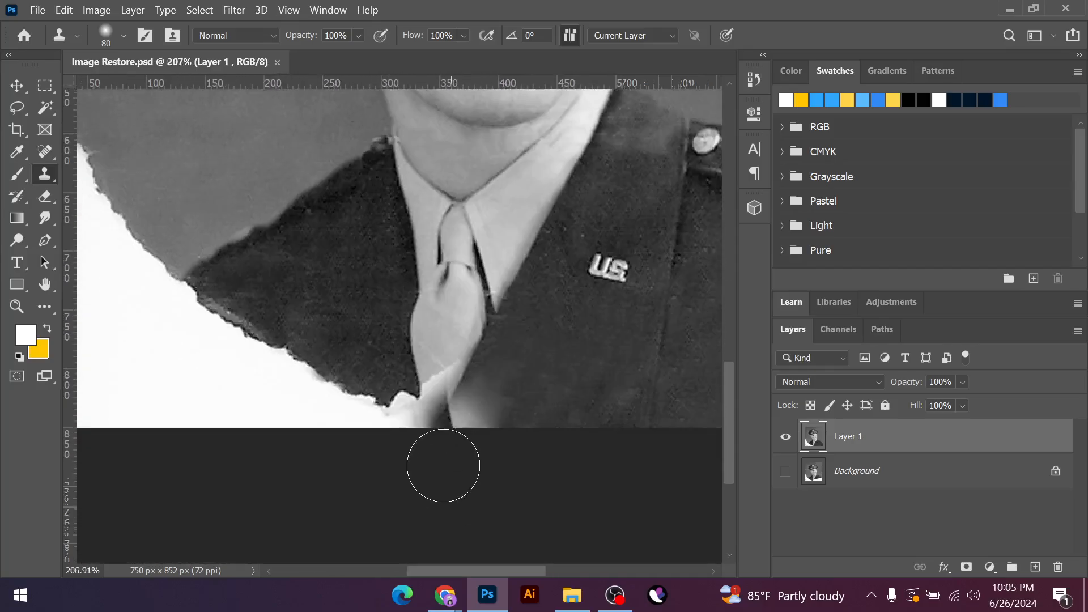
key("bracketleft")
key("bracketleft")
key("bracketleft")
key("bracketleft")
key("bracketleft")
key("bracketleft")
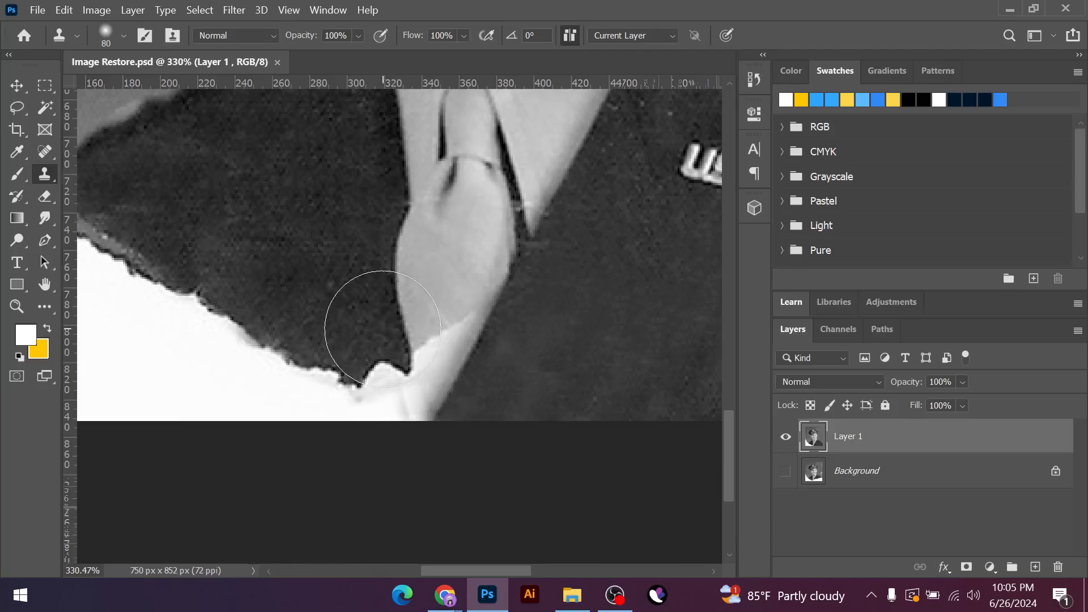
key("bracketleft")
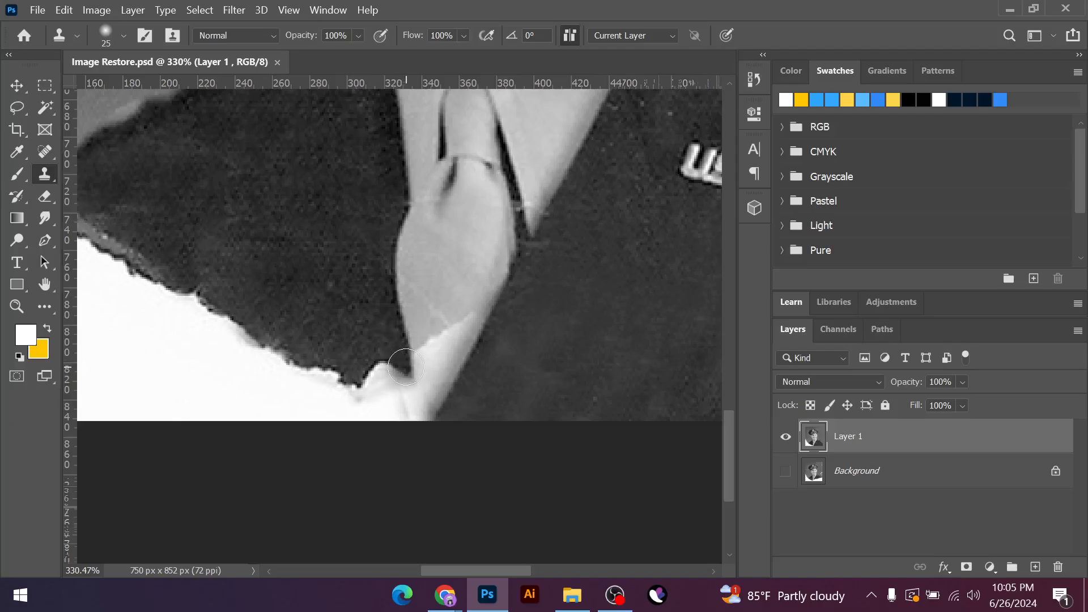
left_click_drag(406, 367, 415, 414)
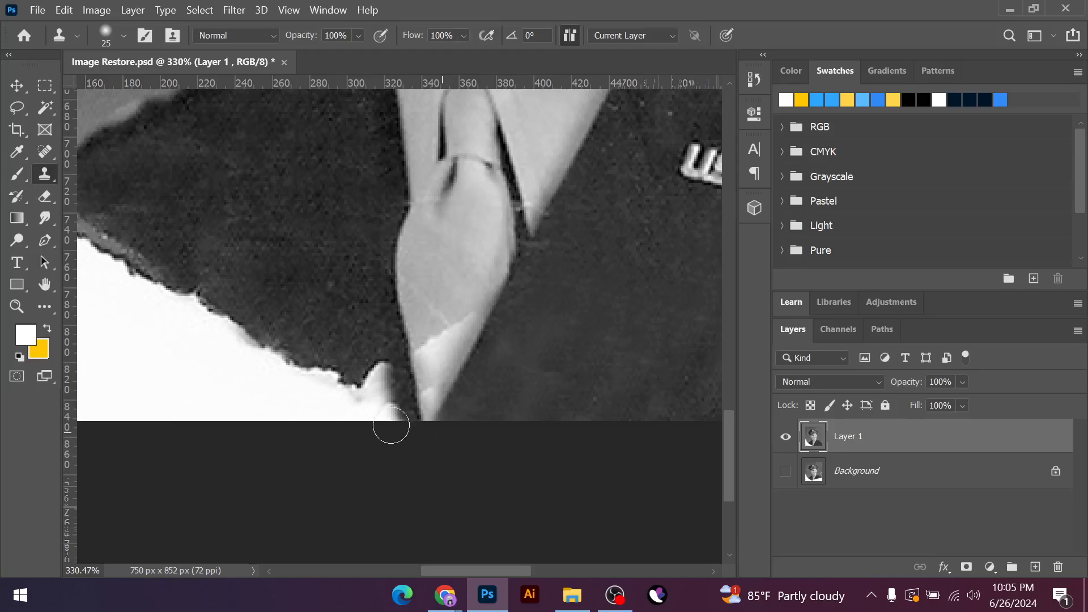
left_click_drag(404, 416, 396, 459)
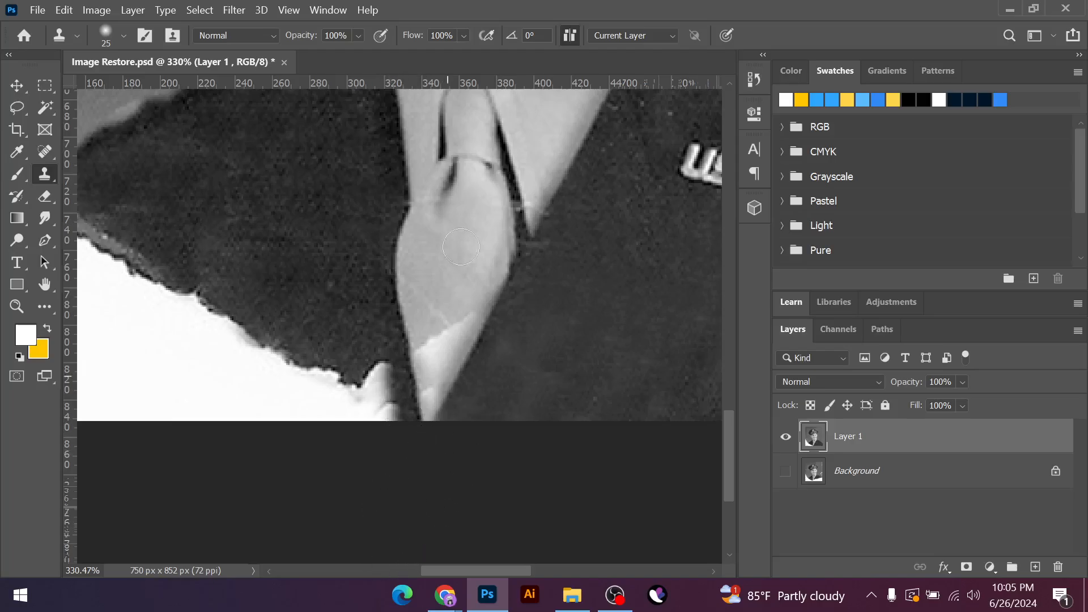
left_click_drag(441, 347, 433, 343)
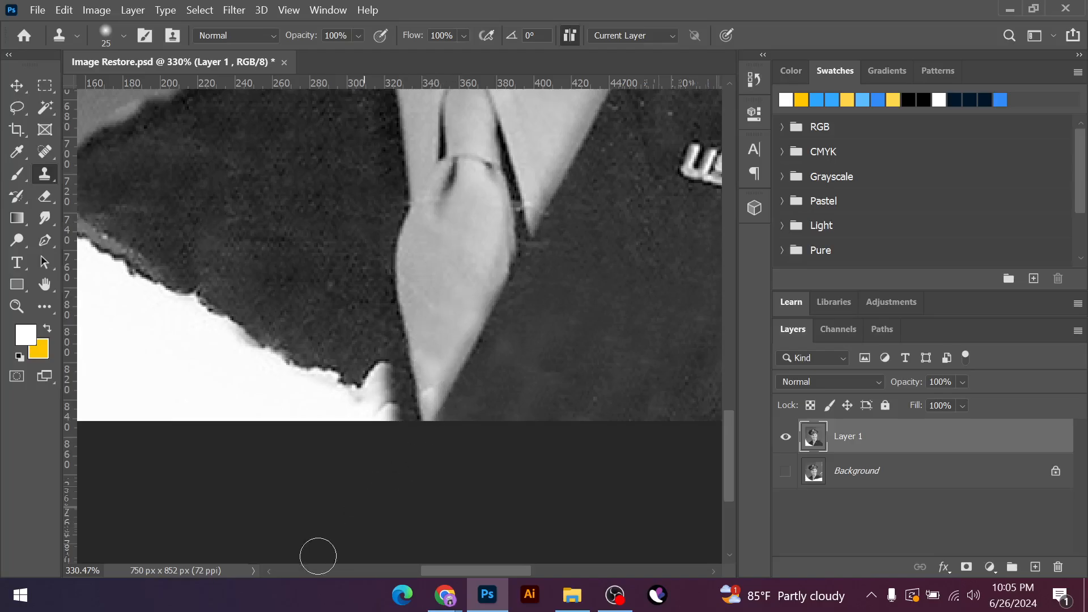
Enlarge the brush to 45 and clone dark jacket fabric over the white tear beside the tie's tip down to the photo's bottom edge
key("bracketright")
key("bracketright")
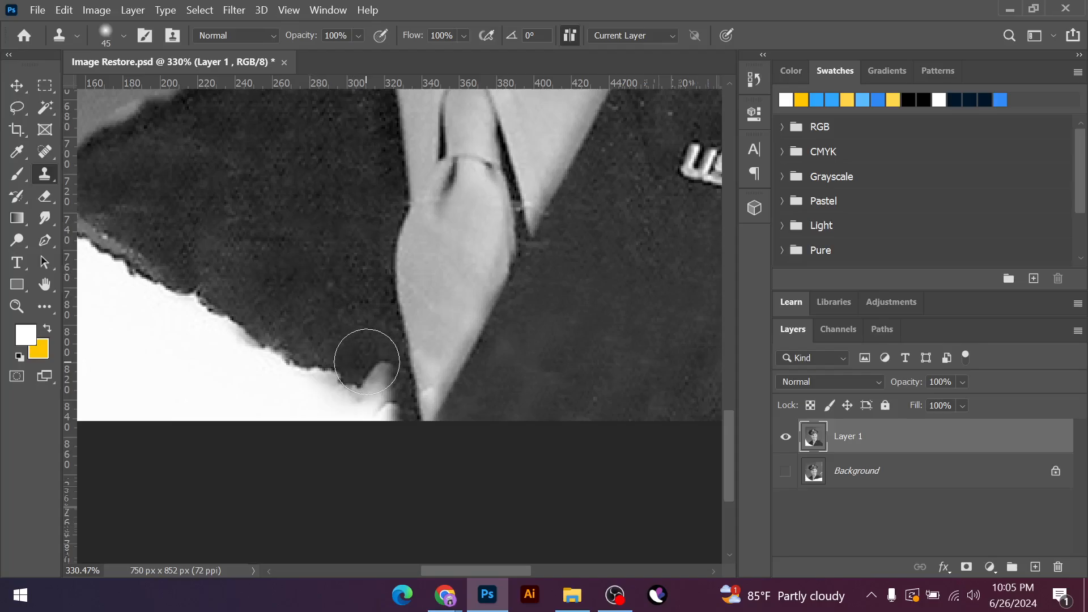
left_click_drag(366, 361, 377, 416)
left_click(330, 298, "alt")
mouse_move(324, 349)
left_mouse_down()
mouse_move(311, 425)
mouse_move(316, 396)
mouse_move(316, 420)
mouse_move(335, 422)
mouse_move(296, 340)
mouse_move(291, 352)
mouse_move(282, 250)
mouse_move(285, 354)
mouse_move(265, 418)
mouse_move(267, 397)
left_mouse_up()
Enlarge the Clone Stamp brush to 70 and clone jacket fabric over the white tear beside the lower jacket down to the photo's bottom edge
scroll(307, 297, "down", 3)
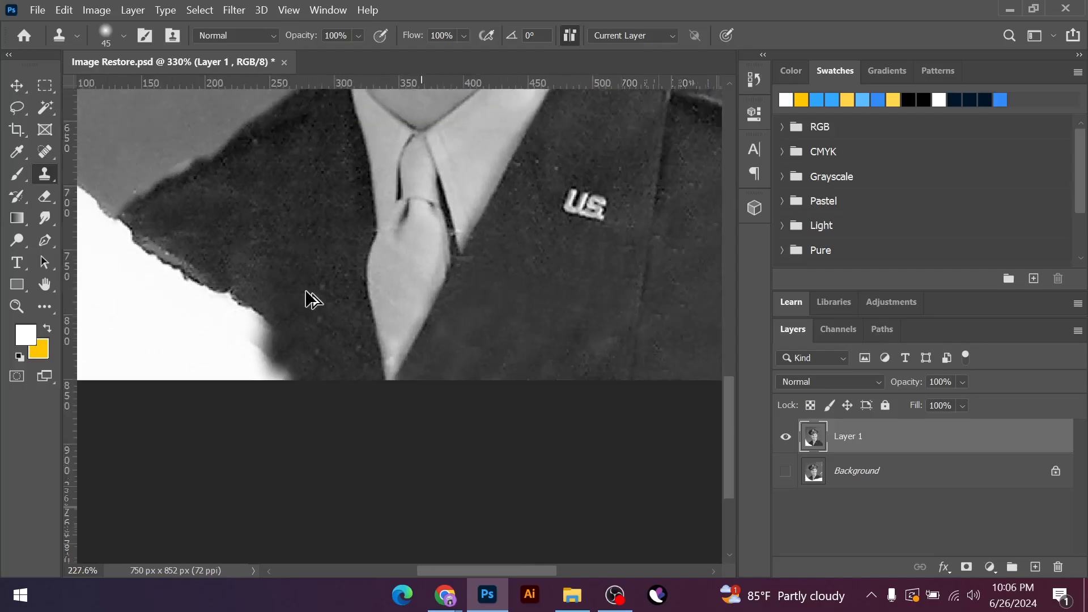
scroll(308, 298, "down", 3)
scroll(235, 267, "up", 1)
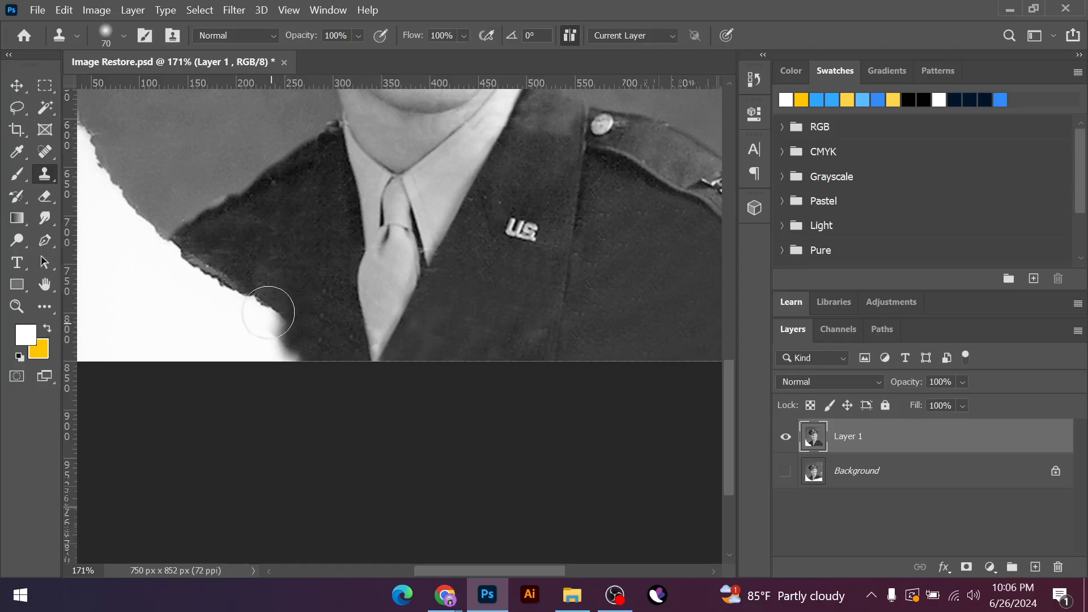
mouse_move(270, 313)
left_mouse_down()
mouse_move(260, 371)
mouse_move(288, 321)
mouse_move(279, 381)
left_mouse_up()
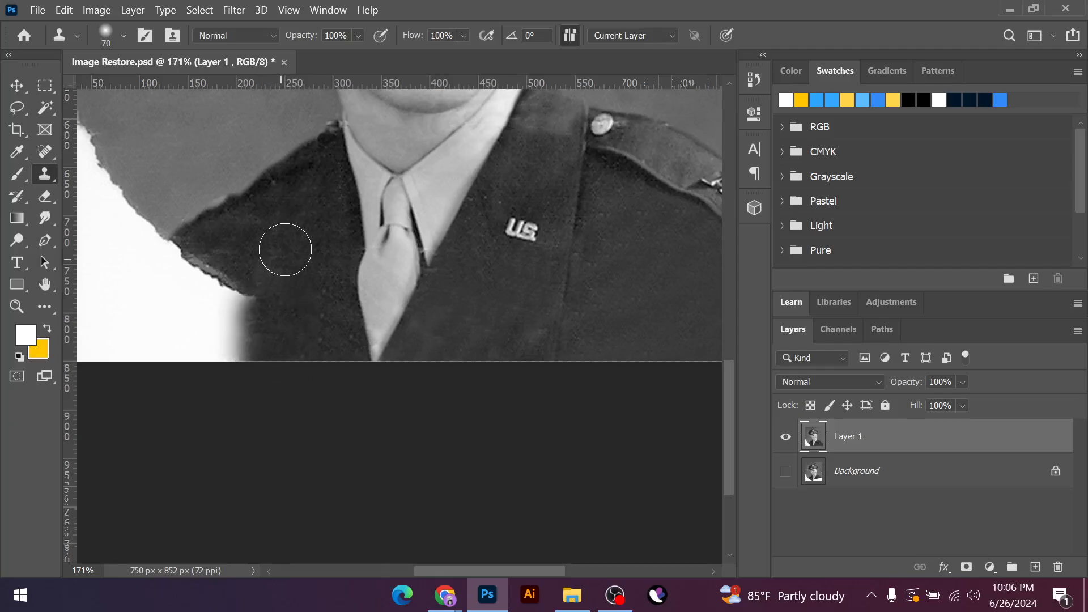
left_click(272, 250, "alt")
left_click_drag(249, 280, 231, 359)
left_click(281, 258, "alt")
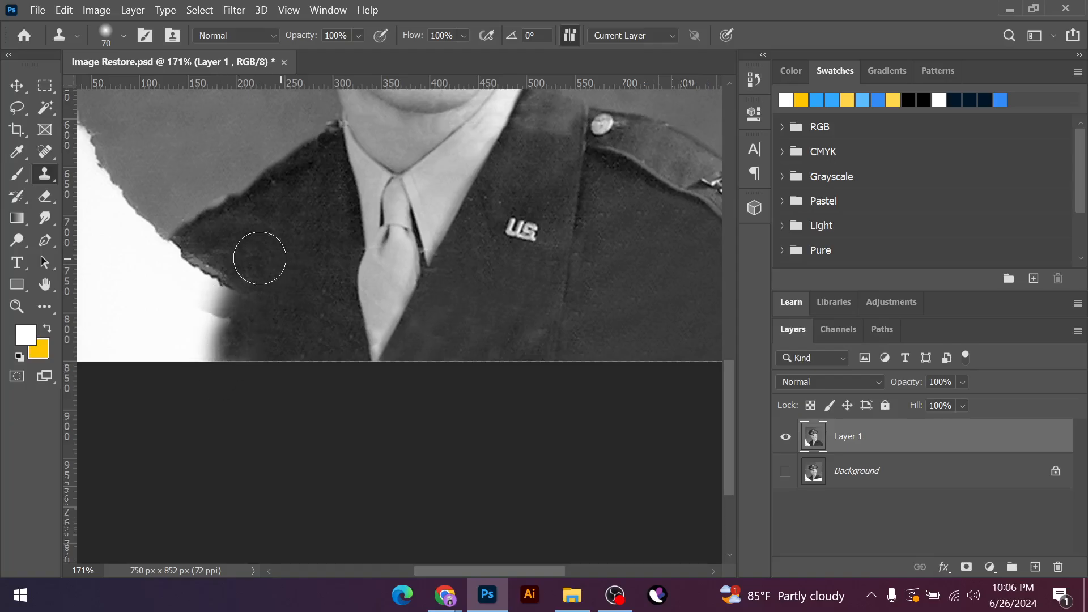
left_click_drag(228, 266, 175, 369)
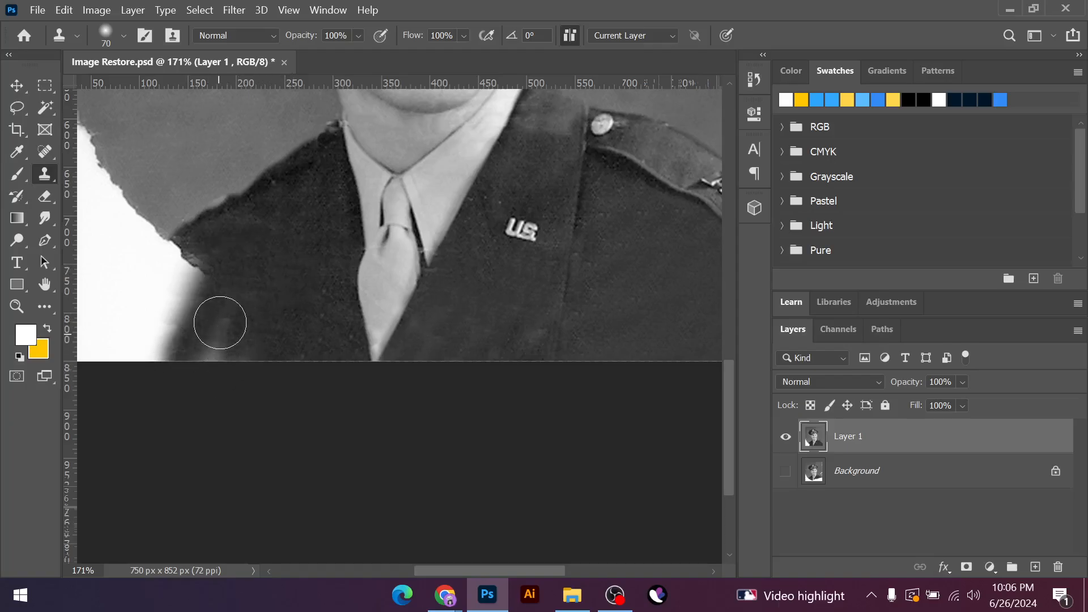
Clone more jacket fabric outward to shape the sleeve from the shoulder to the bottom edge, and undo the last stroke
left_click_drag(220, 322, 195, 389)
left_click_drag(201, 247, 126, 361)
left_click_drag(188, 311, 141, 385)
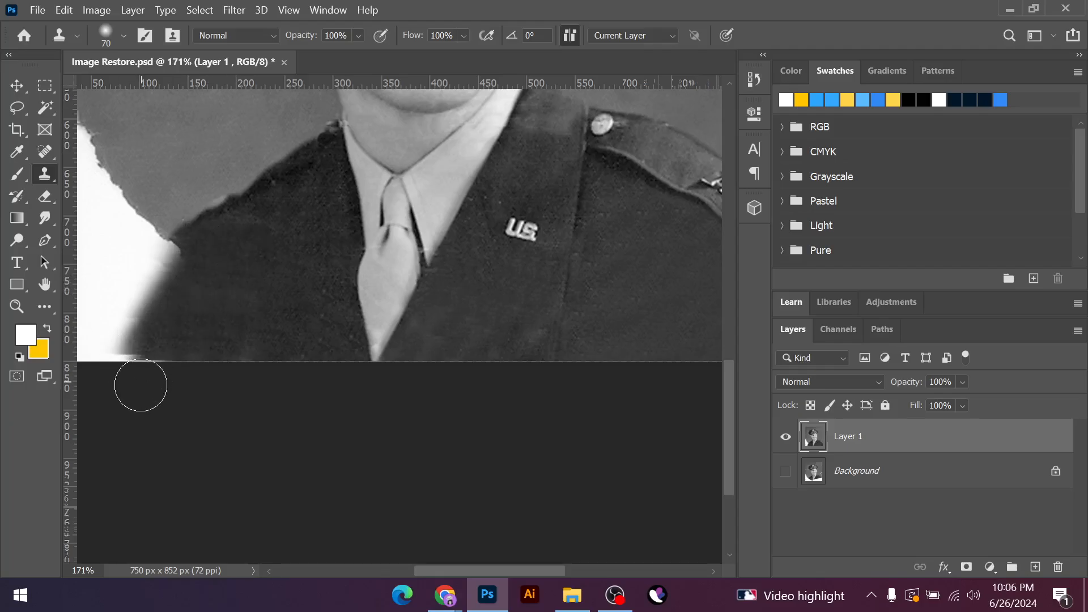
left_click_drag(236, 329, 221, 414)
left_click(254, 273, "alt")
left_click_drag(198, 252, 179, 271)
key("ctrl+z")
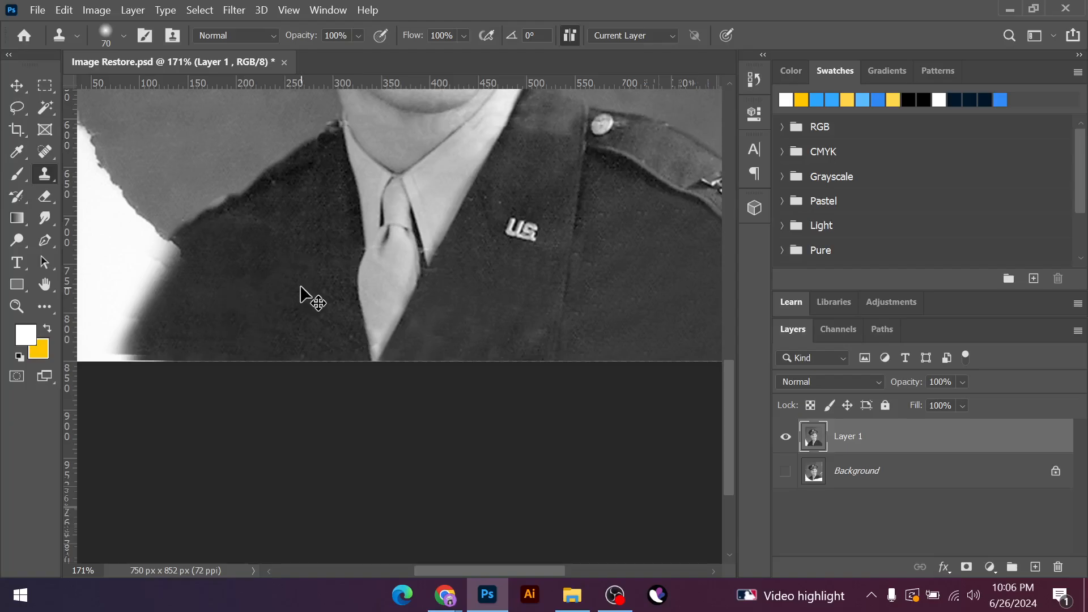
Enlarge the brush to 175 and clone the grey backdrop over the white torn area along the photo's side down to the bottom corner
key("ctrl+0")
scroll(158, 439, "up", 3)
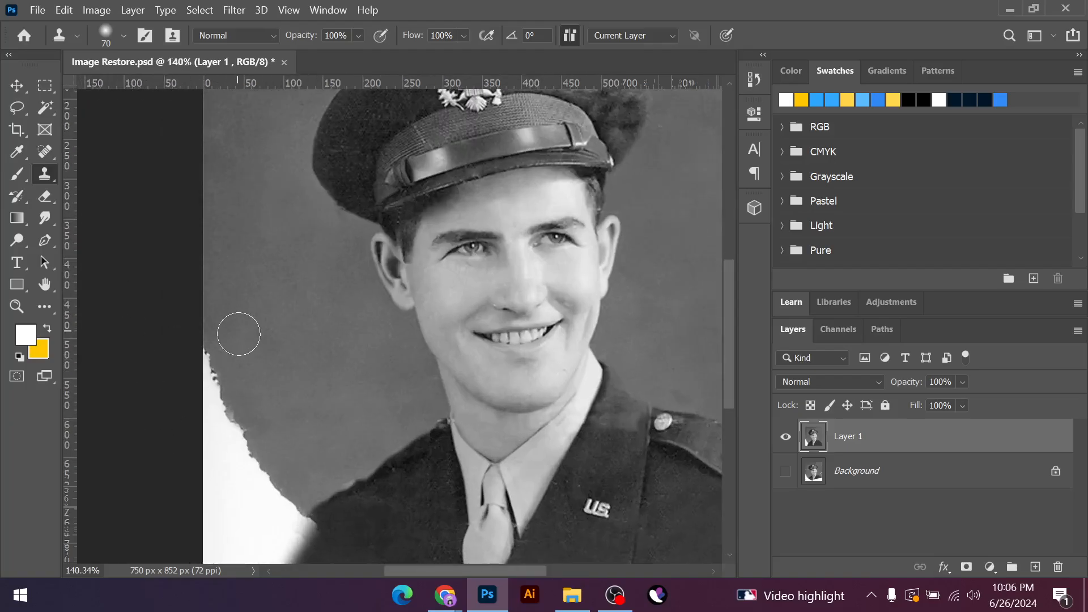
scroll(238, 340, "down", 5)
left_click_drag(235, 365, 237, 301)
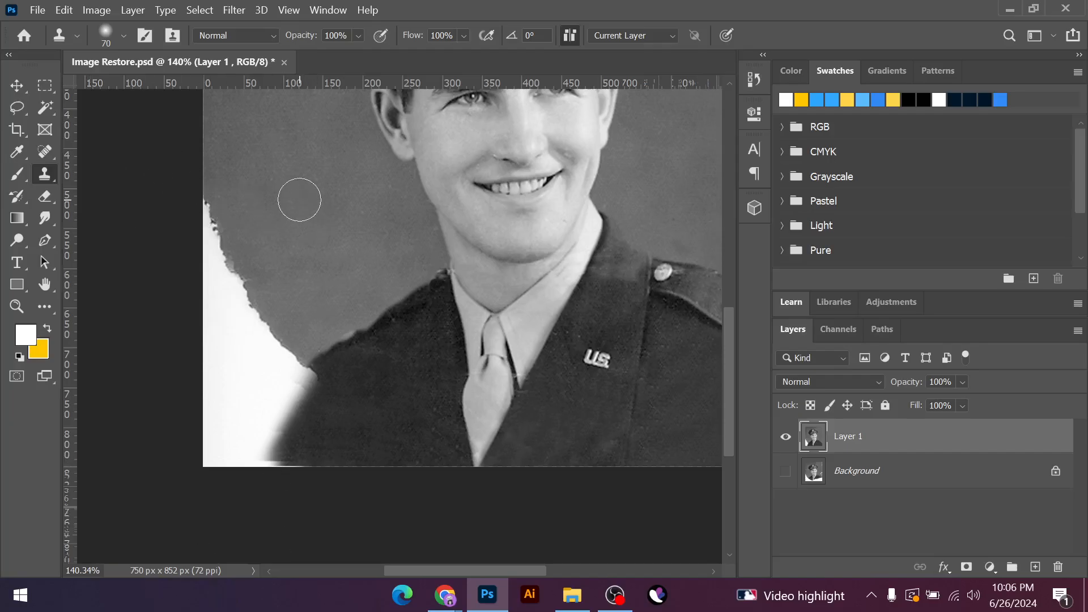
key("bracketright")
key("bracketright")
key("bracketright")
key("bracketright")
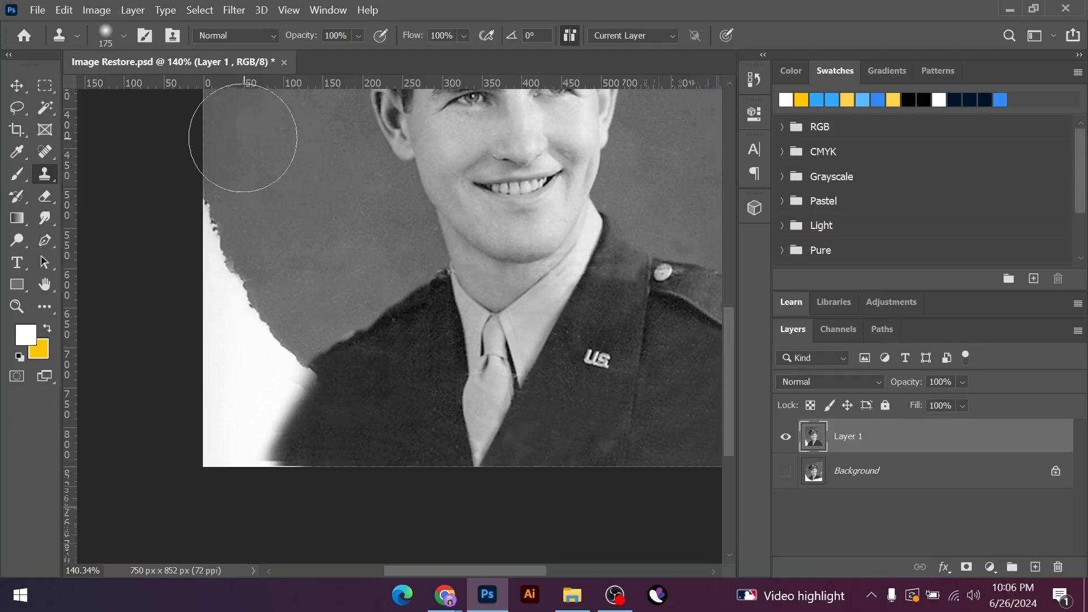
mouse_move(226, 175)
left_mouse_down()
mouse_move(214, 248)
mouse_move(221, 336)
mouse_move(230, 316)
mouse_move(242, 323)
mouse_move(227, 332)
mouse_move(202, 399)
mouse_move(202, 469)
mouse_move(230, 437)
left_mouse_up()
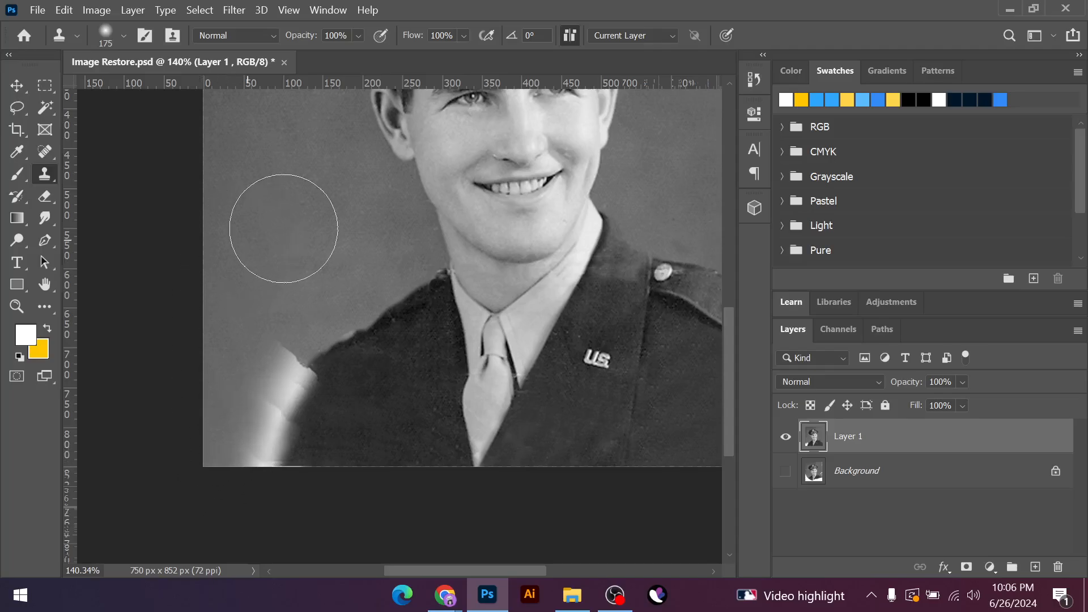
Resample the grey backdrop and clone it over the remaining white band along the outer edge of the sleeve
left_click(278, 223, "alt")
mouse_move(245, 343)
left_mouse_down()
mouse_move(248, 406)
mouse_move(223, 474)
mouse_move(278, 445)
left_mouse_up()
mouse_move(354, 411)
left_mouse_down()
mouse_move(380, 409)
mouse_move(372, 419)
mouse_move(417, 374)
mouse_move(381, 372)
mouse_move(395, 434)
mouse_move(368, 457)
left_mouse_up()
scroll(368, 457, "down", 4)
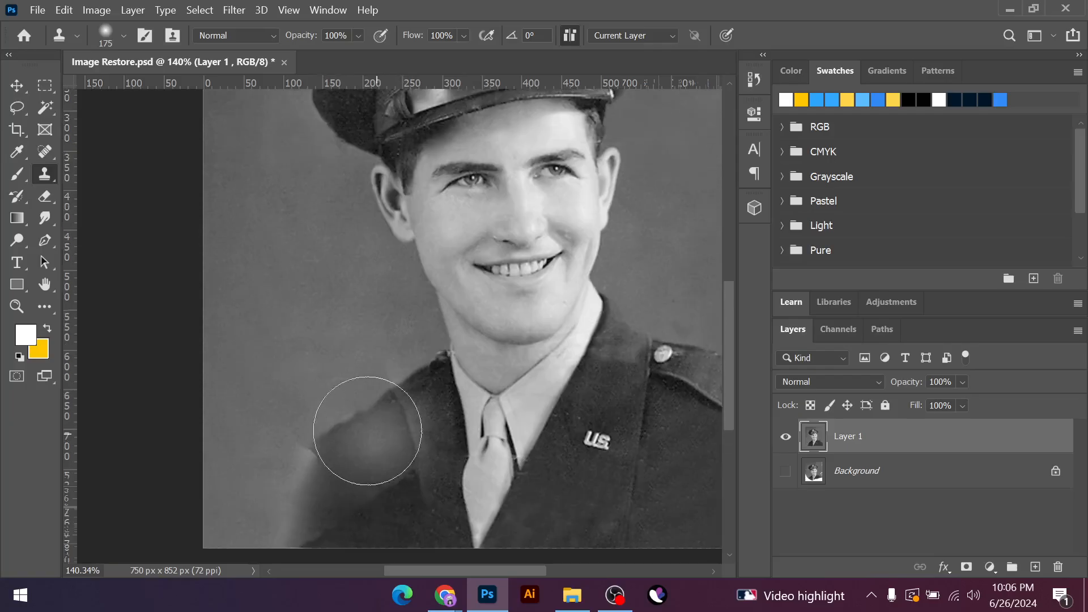
scroll(304, 436, "down", 1)
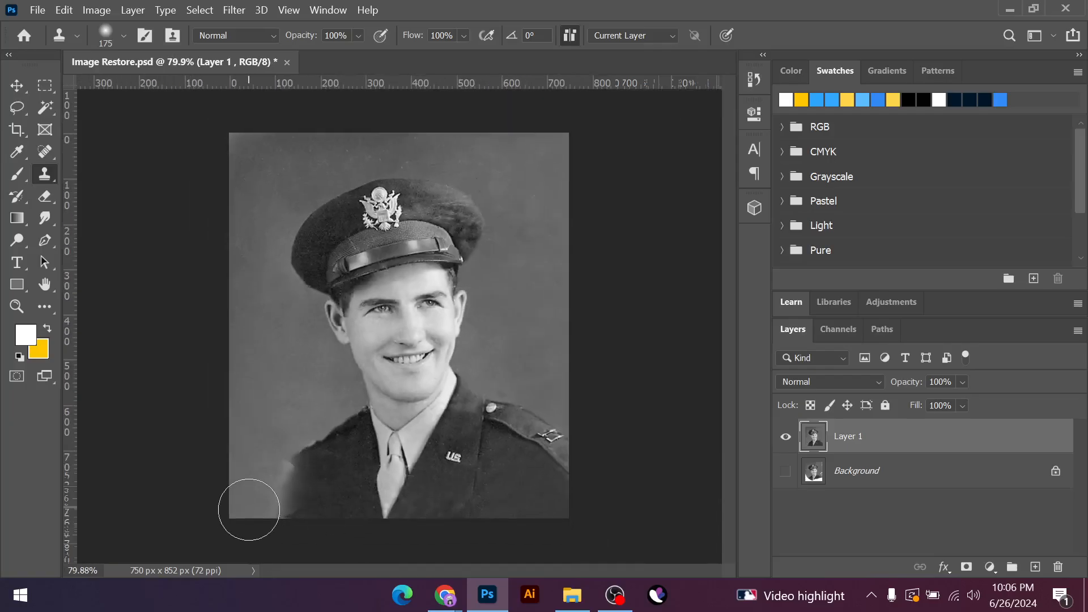
scroll(255, 511, "up", 3)
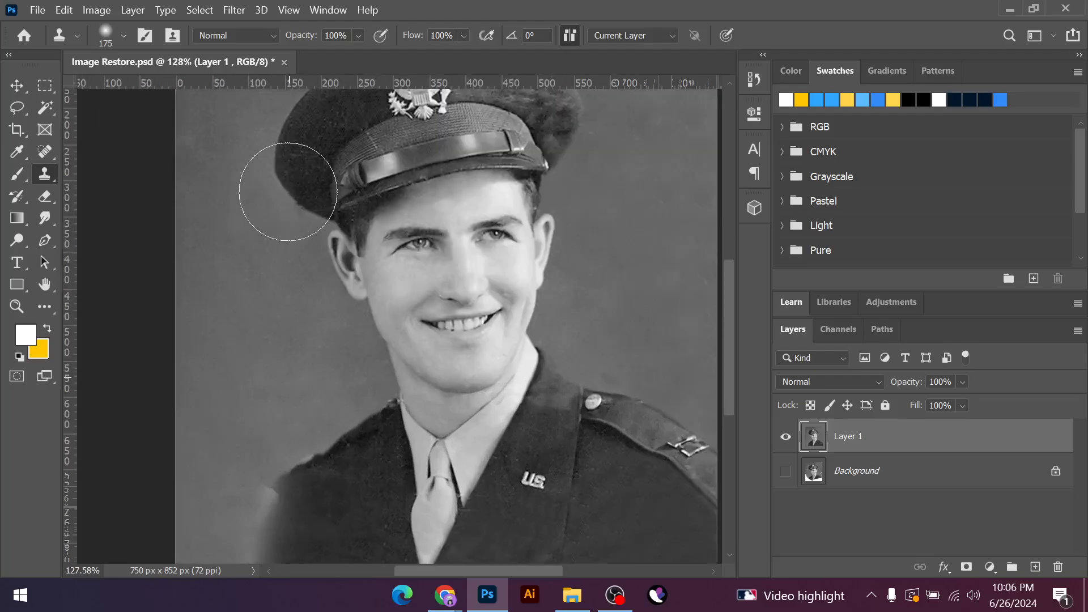
Reduce the Clone Stamp brush to 40 and clone dark fabric along the shoulder outline to smooth its uneven edge
left_click_drag(291, 170, 368, 198)
left_click_drag(730, 306, 728, 346)
scroll(267, 468, "up", 4)
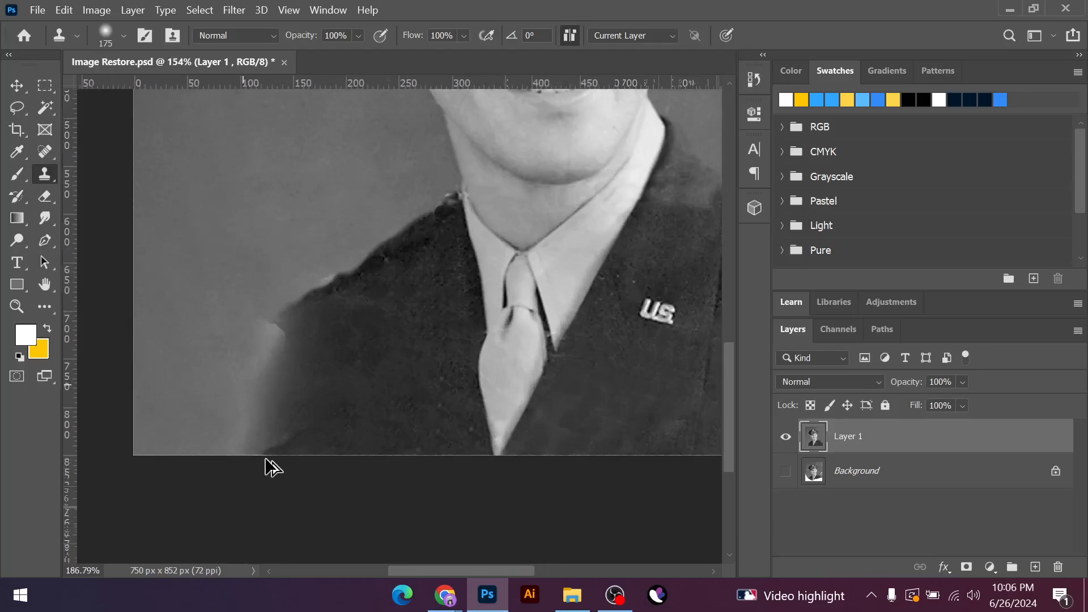
key("bracketleft")
key("bracketleft")
key("bracketleft")
key("bracketleft")
key("bracketleft")
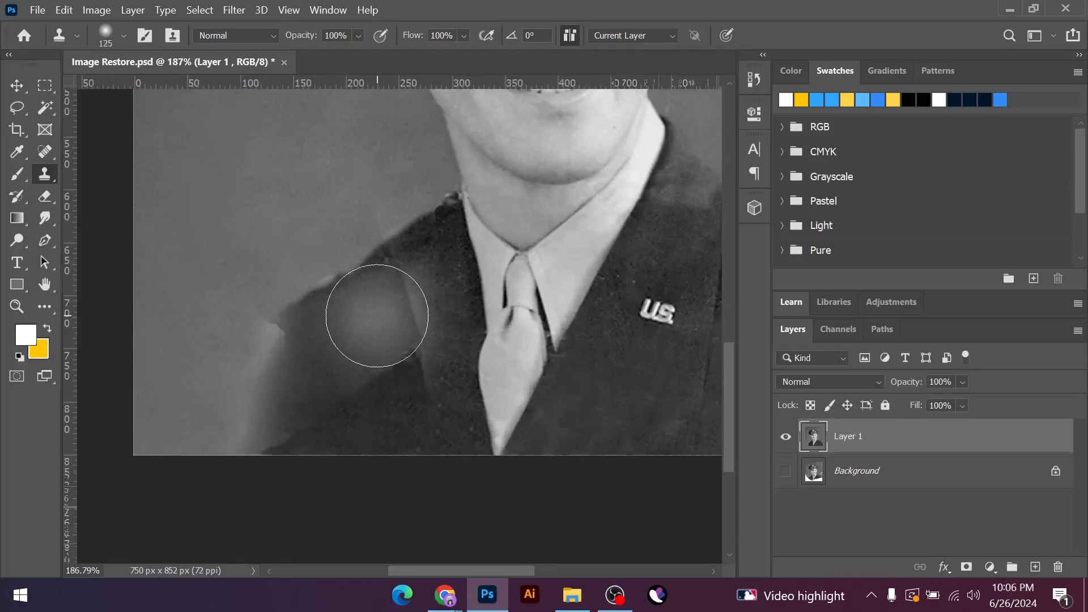
key("bracketleft")
key("bracketleft")
scroll(355, 294, "up", 3)
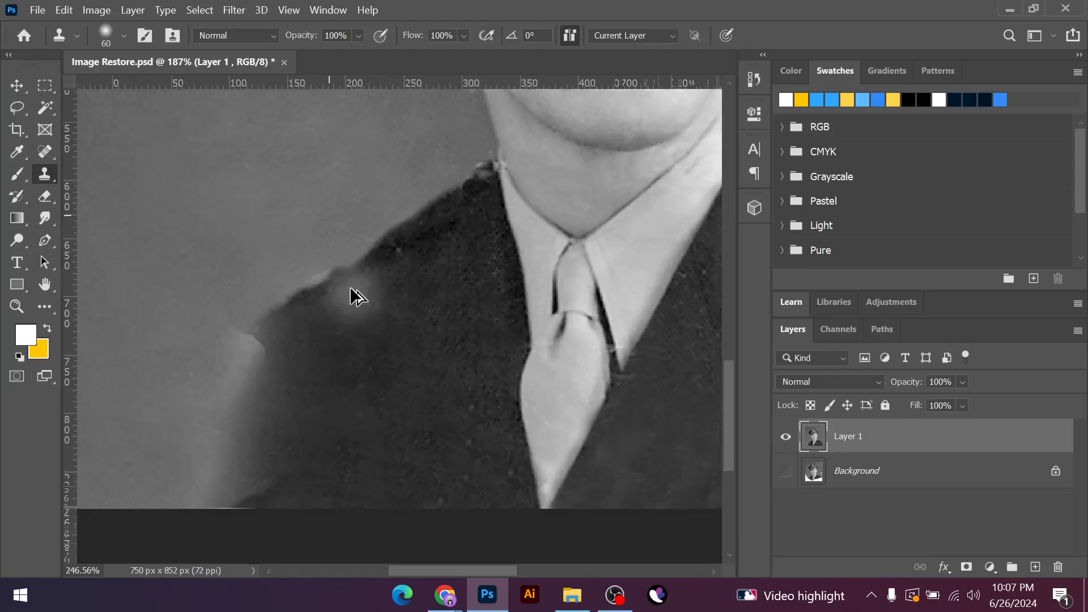
key("bracketleft")
key("bracketleft")
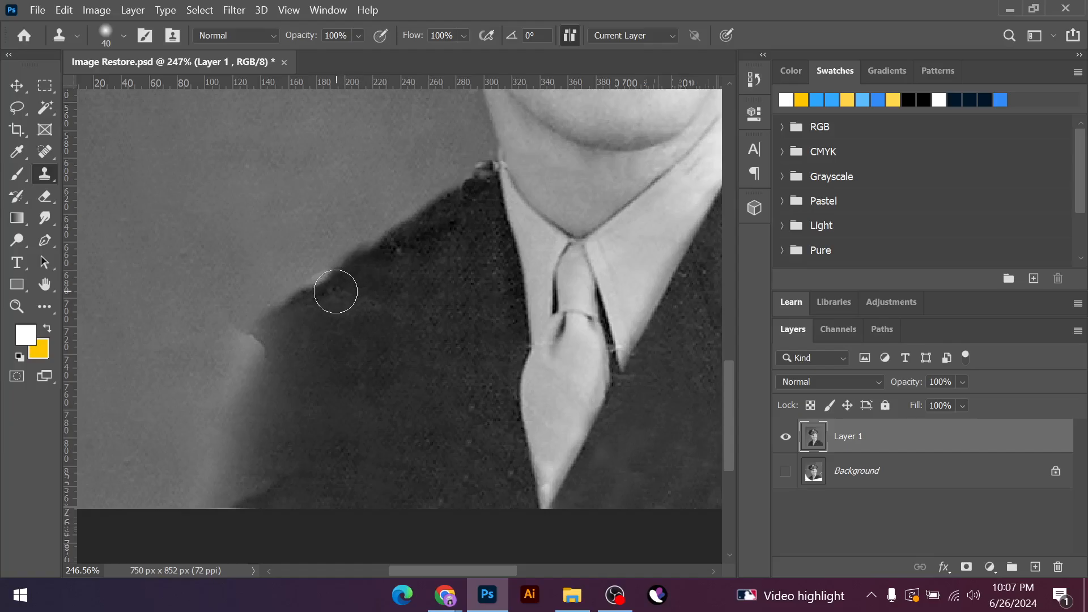
left_click_drag(335, 292, 270, 338)
left_click(334, 311, "alt")
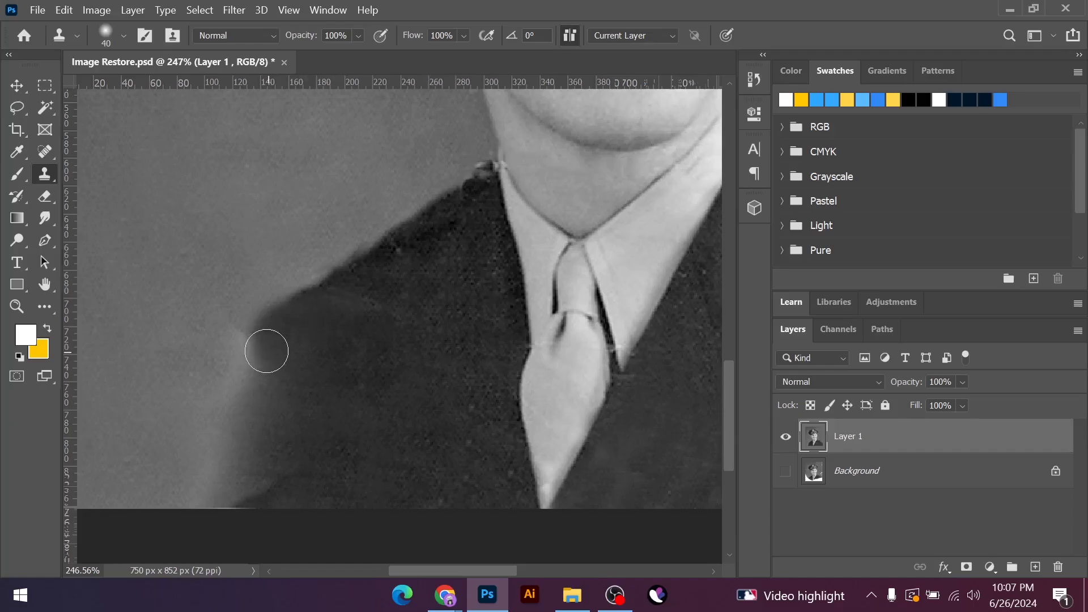
left_click(266, 351)
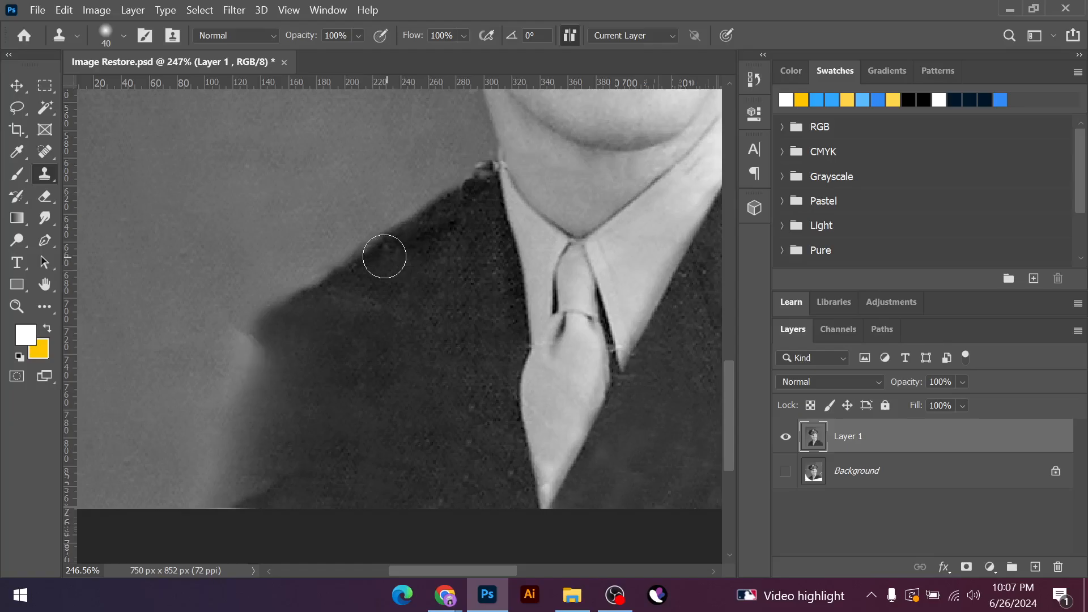
Clone the dark shoulder edge in a curve from the torn notch to the photo's bottom to form the sleeve's outer outline
mouse_move(245, 347)
left_mouse_down()
mouse_move(255, 342)
mouse_move(246, 374)
mouse_move(209, 410)
mouse_move(165, 522)
left_mouse_up()
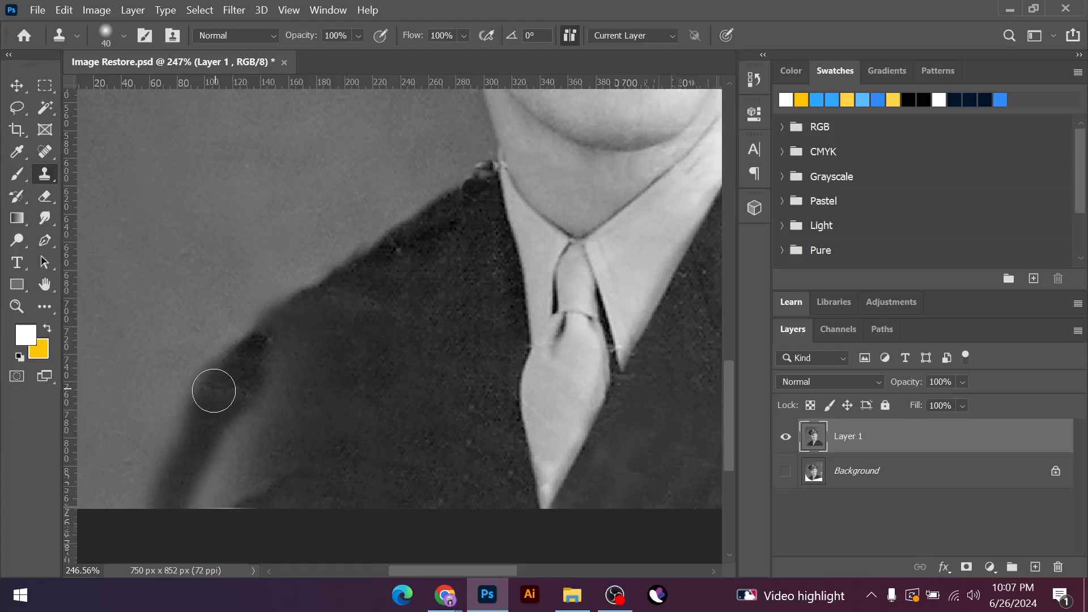
mouse_move(204, 406)
left_mouse_down()
mouse_move(175, 452)
mouse_move(162, 521)
left_mouse_up()
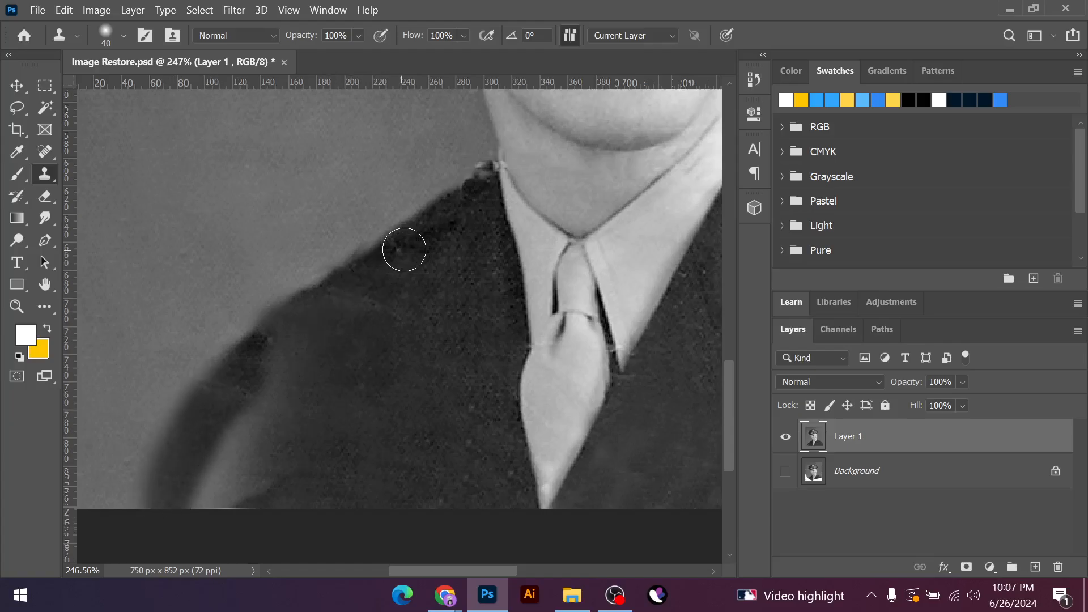
left_click_drag(333, 297, 281, 331)
scroll(380, 392, "down", 8)
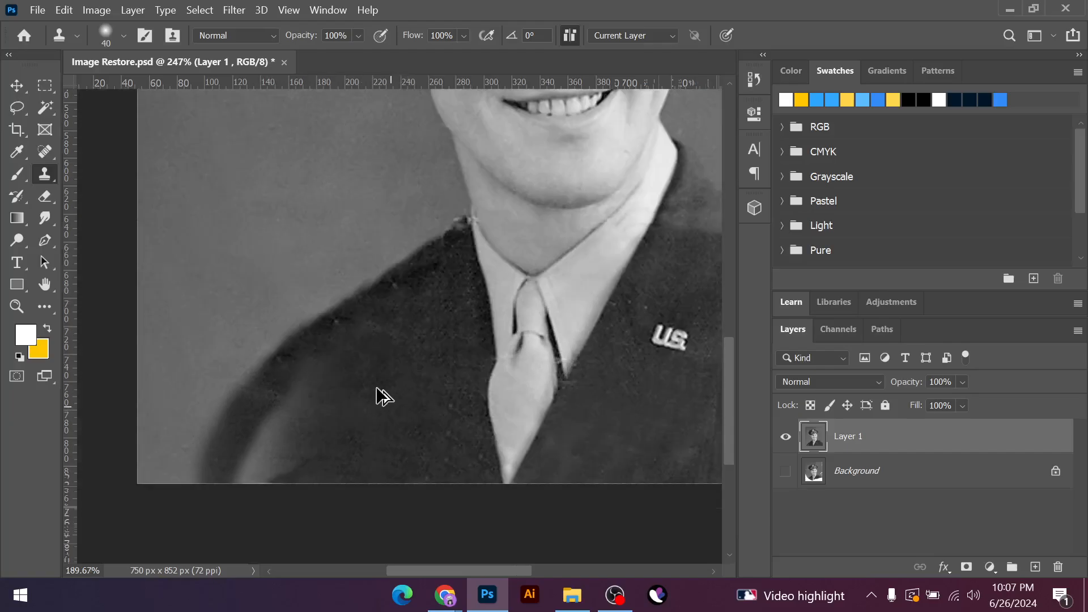
scroll(363, 481, "down", 1)
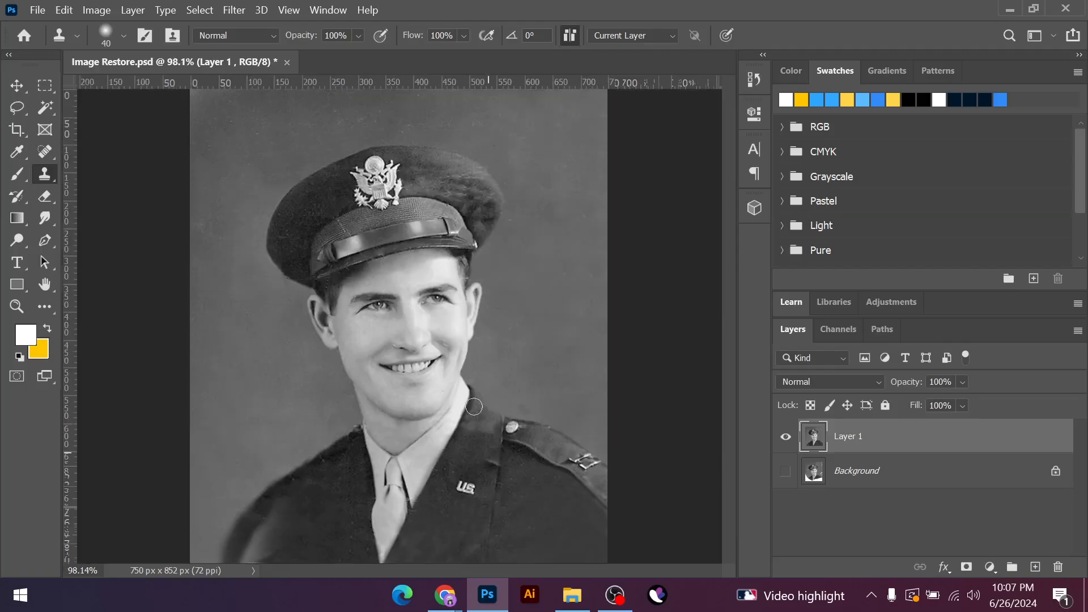
scroll(395, 384, "up", 4)
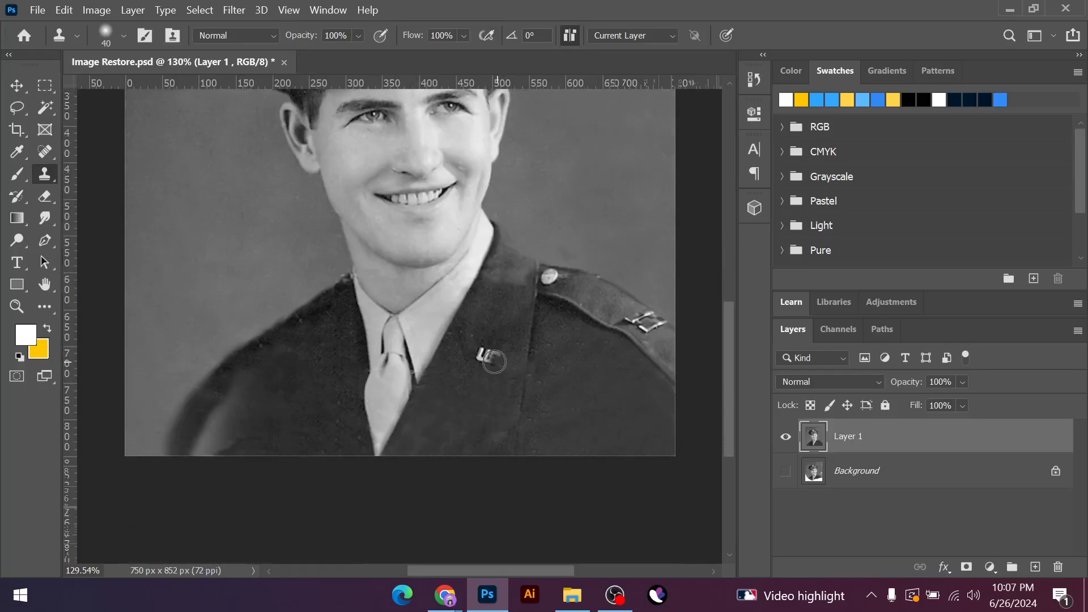
scroll(175, 377, "up", 5)
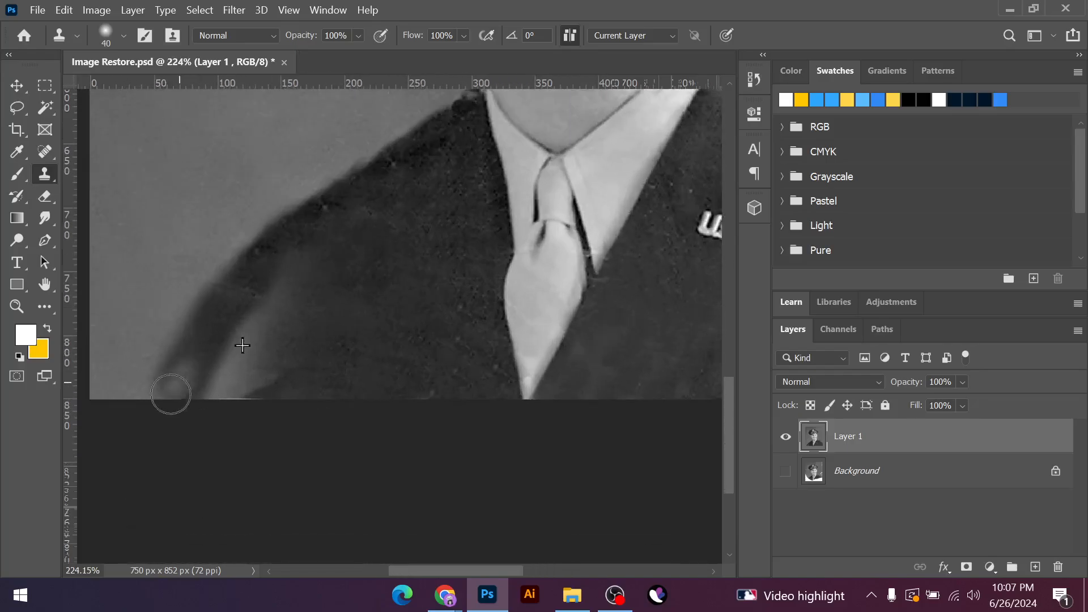
Try cloning the sampled sleeve edge over the sleeve's lower end at the photo's bottom, and undo the strokes
left_click_drag(171, 394, 183, 397)
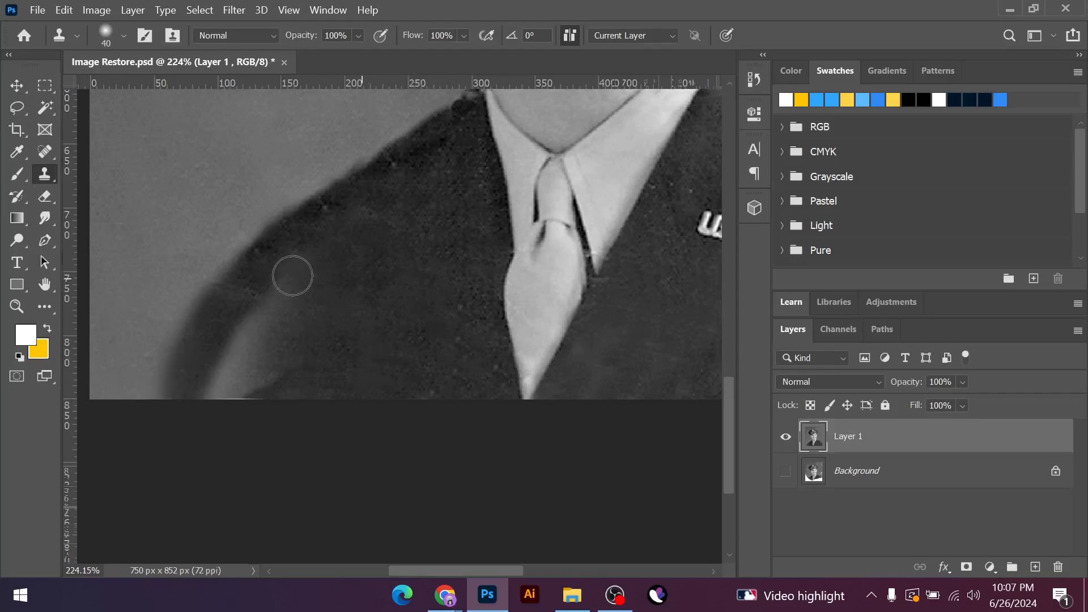
left_click(260, 256, "alt")
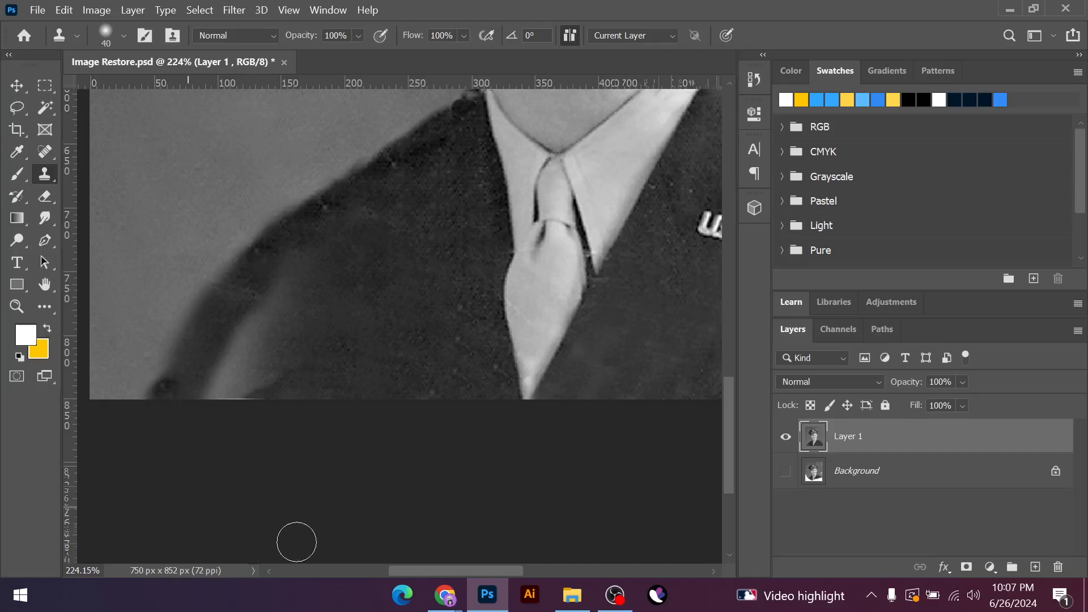
key("ctrl+z")
key("ctrl+z")
key("ctrl+z")
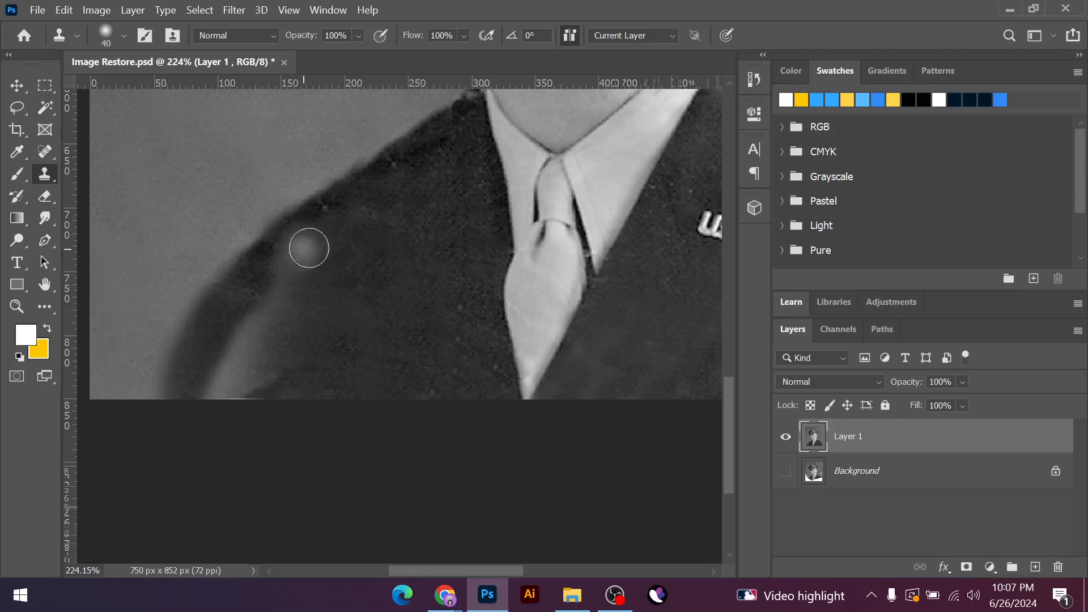
Enlarge the brush to 60 and clone dark fabric over the light streak inside the sleeve down to the photo's bottom edge
scroll(289, 249, "up", 2)
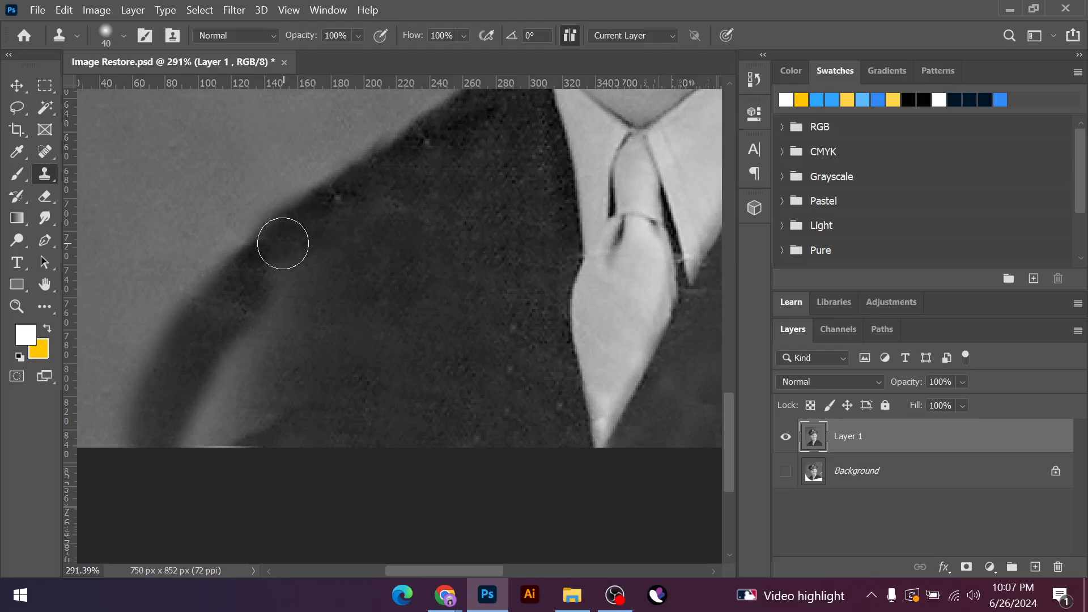
key("bracketright")
key("bracketright")
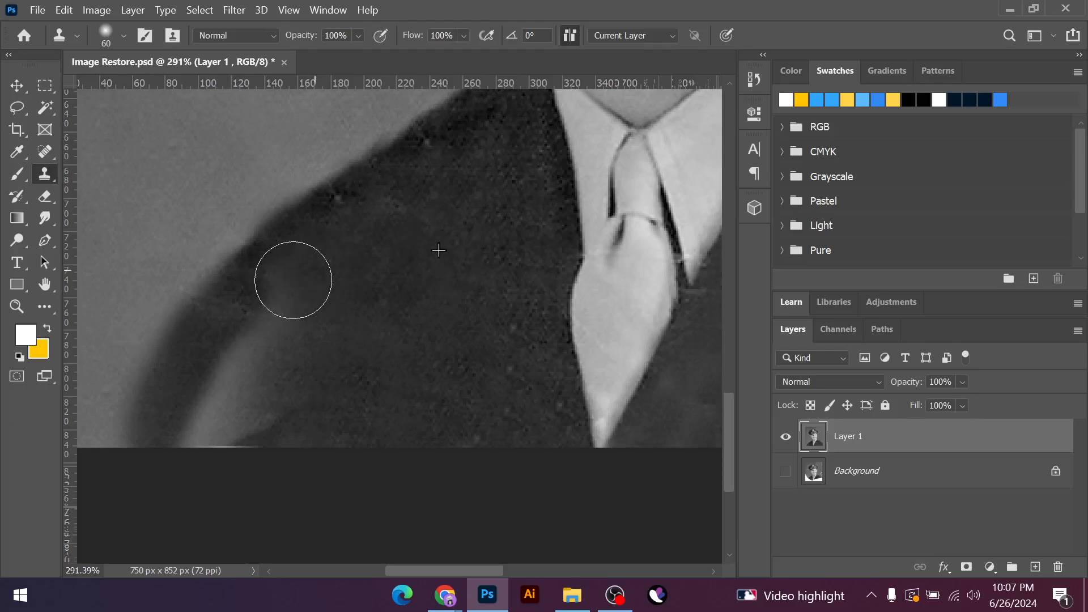
mouse_move(267, 328)
left_mouse_down()
mouse_move(207, 444)
mouse_move(138, 457)
mouse_move(119, 445)
left_mouse_up()
scroll(259, 395, "down", 10)
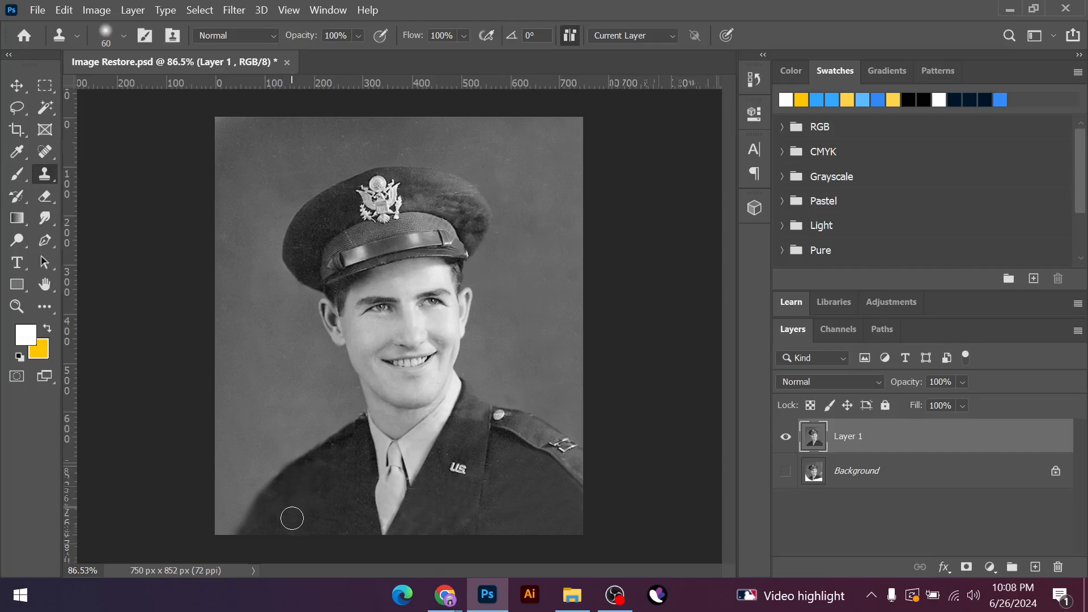
scroll(293, 501, "down", 2)
scroll(306, 496, "up", 1)
left_click(418, 475)
Open Restore.jpg from the Downloads folder to examine the finished uniform as a reference, and close it again
left_click(35, 8)
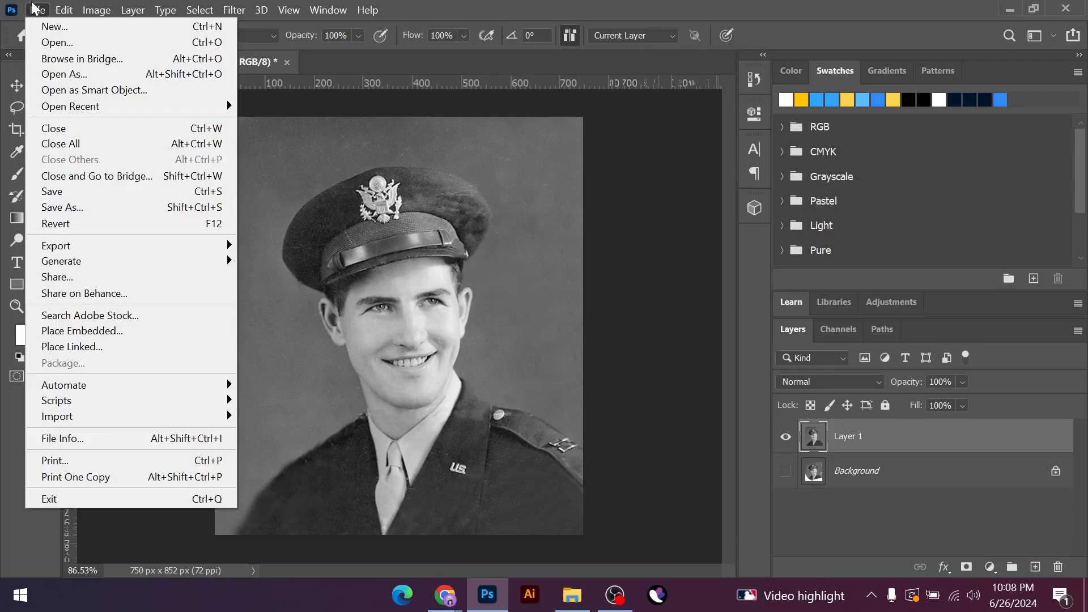
left_click(62, 44)
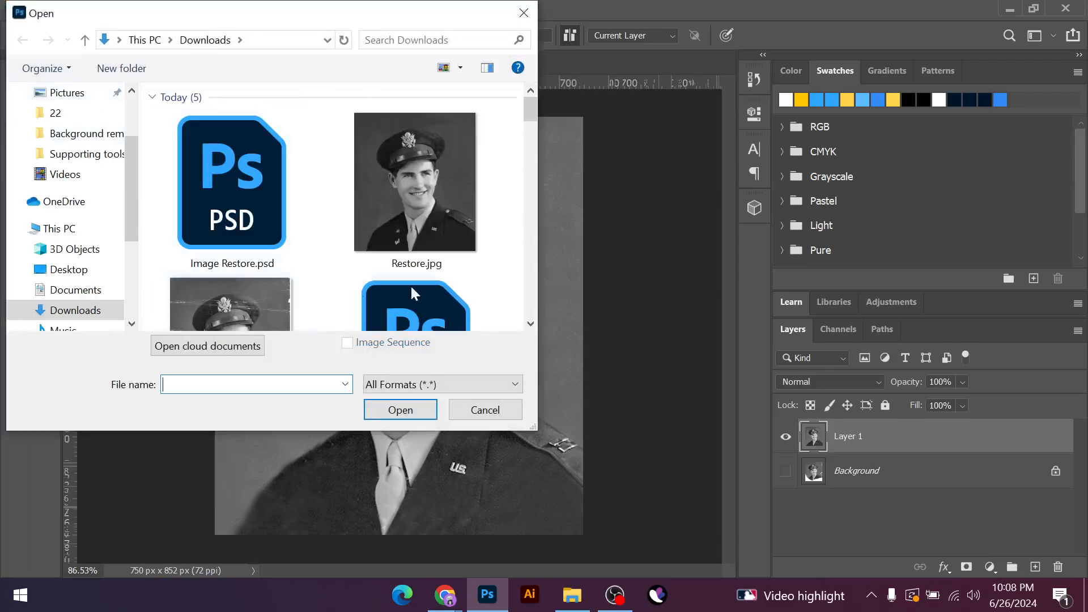
left_click(424, 206)
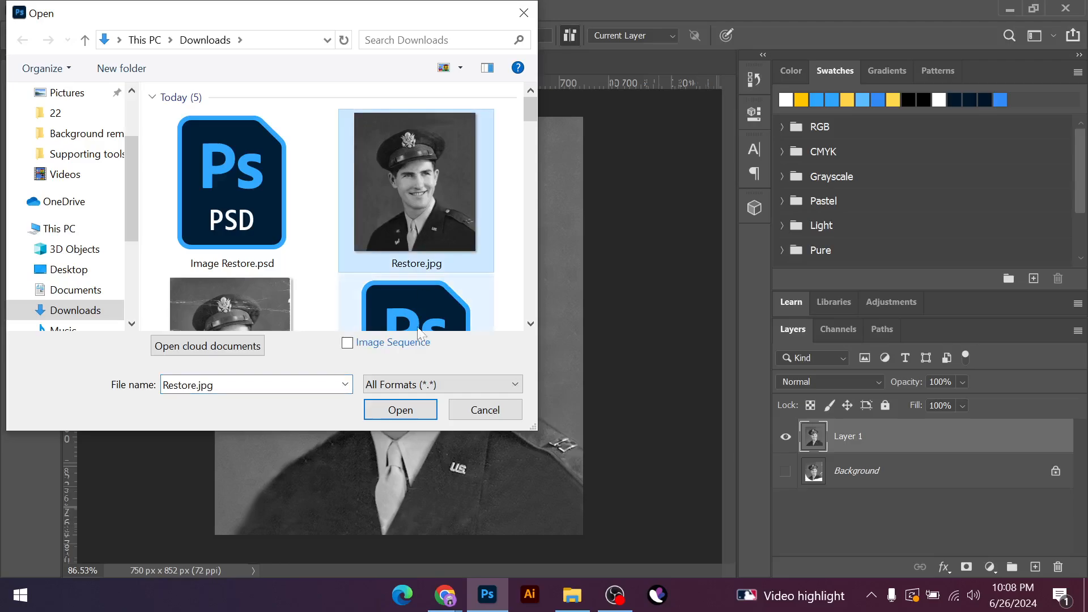
left_click(410, 413)
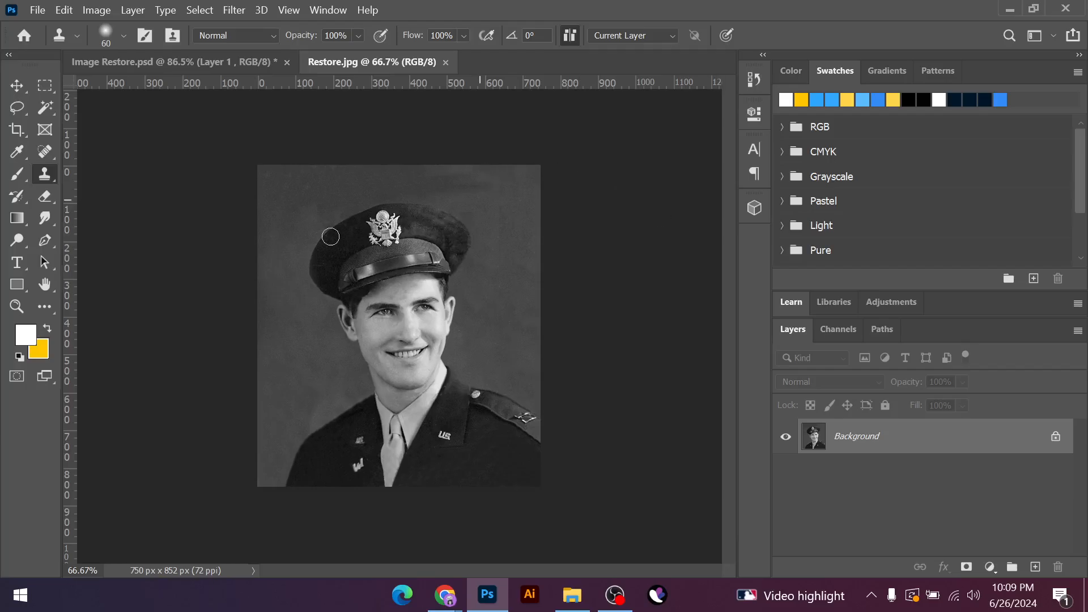
left_click(445, 62)
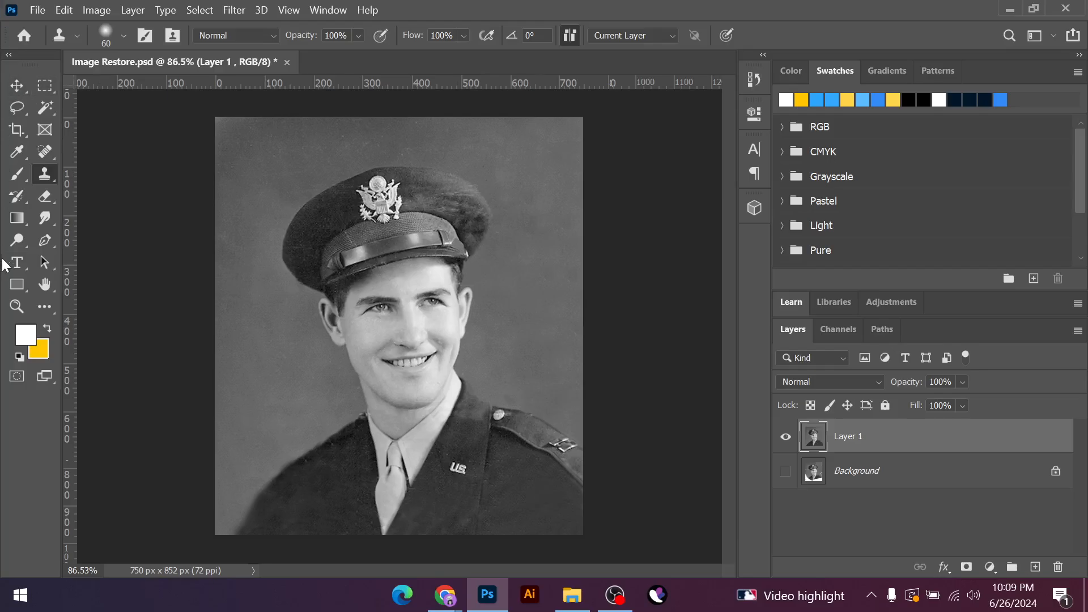
Try outlining the lapel from the shoulder button to the photo's bottom with the Pen tool in Shape mode, and undo it
left_click(45, 240)
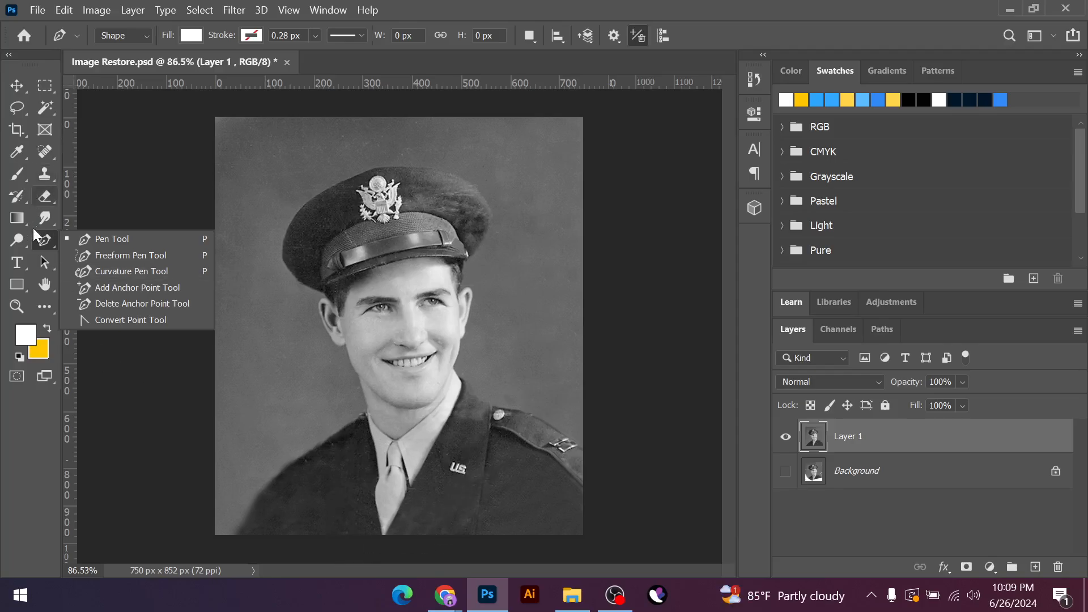
left_click(45, 200)
scroll(457, 484, "up", 4)
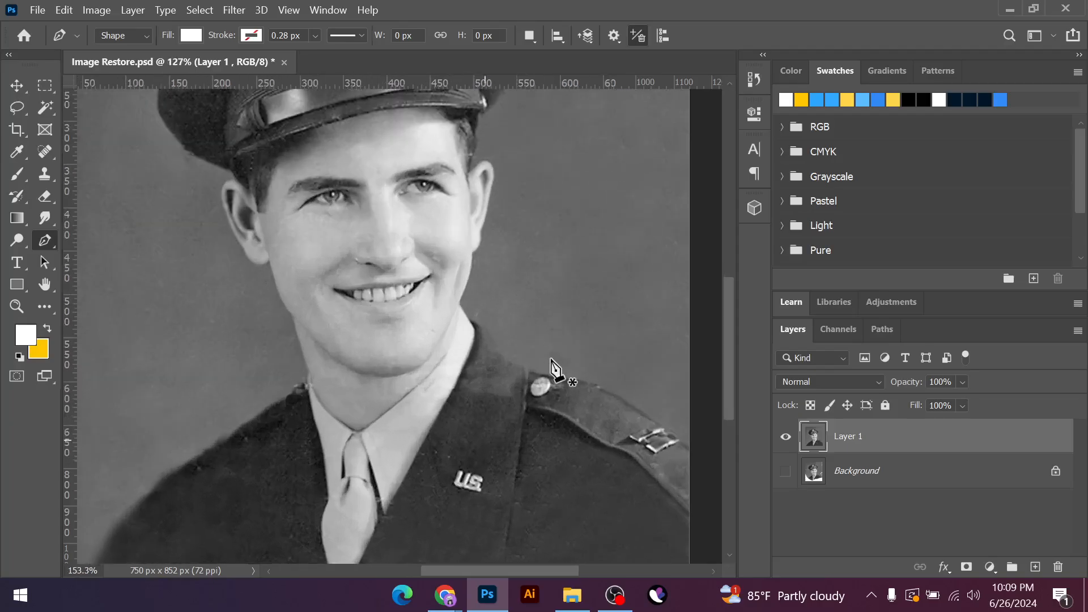
scroll(530, 345, "down", 1)
left_click(527, 334)
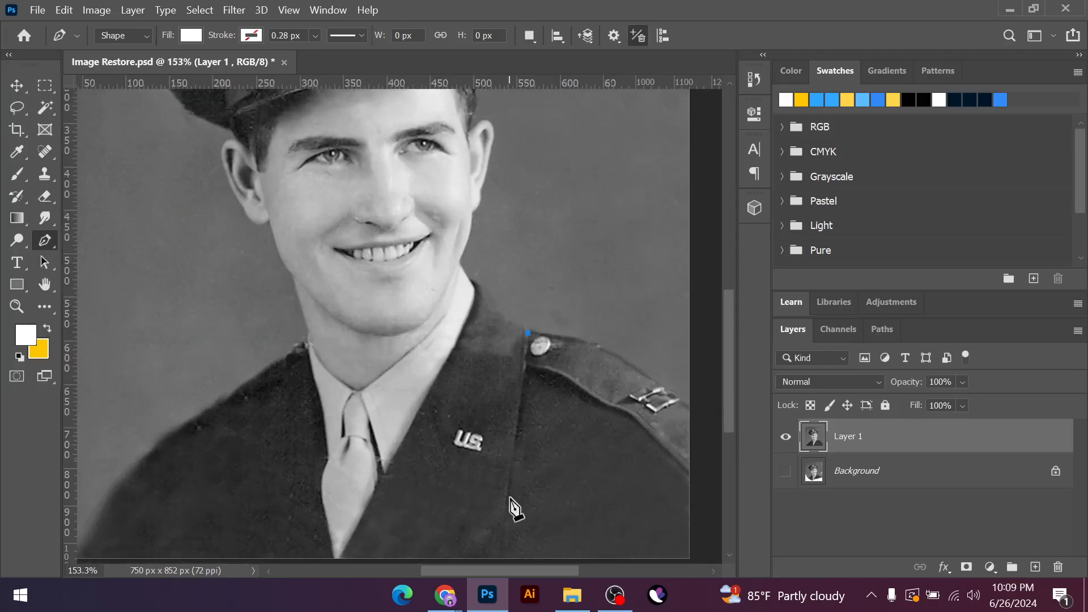
left_click(499, 561)
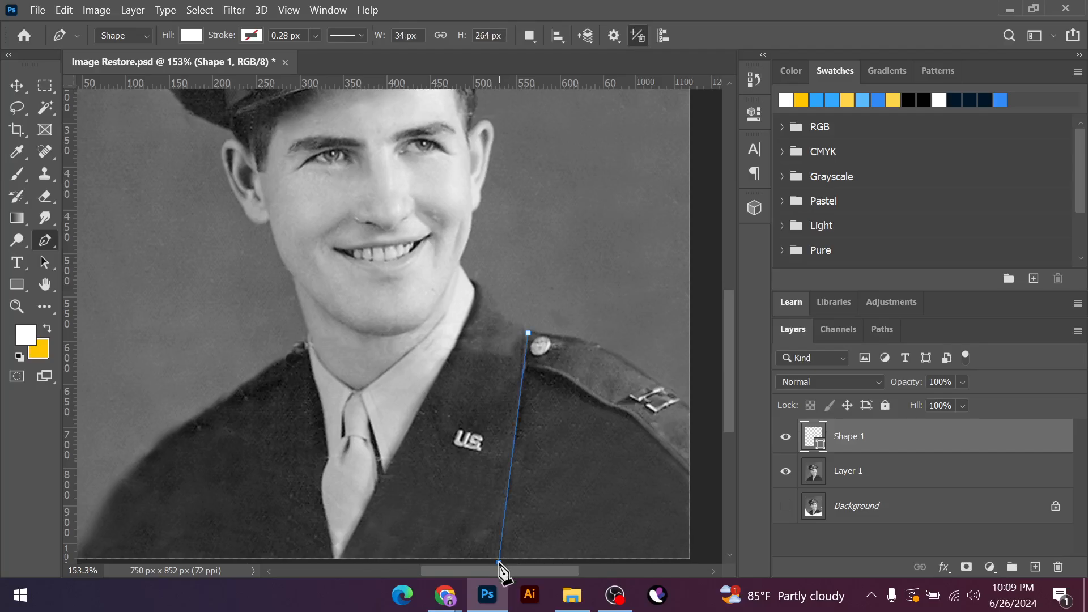
key("ctrl+z")
left_click(501, 558)
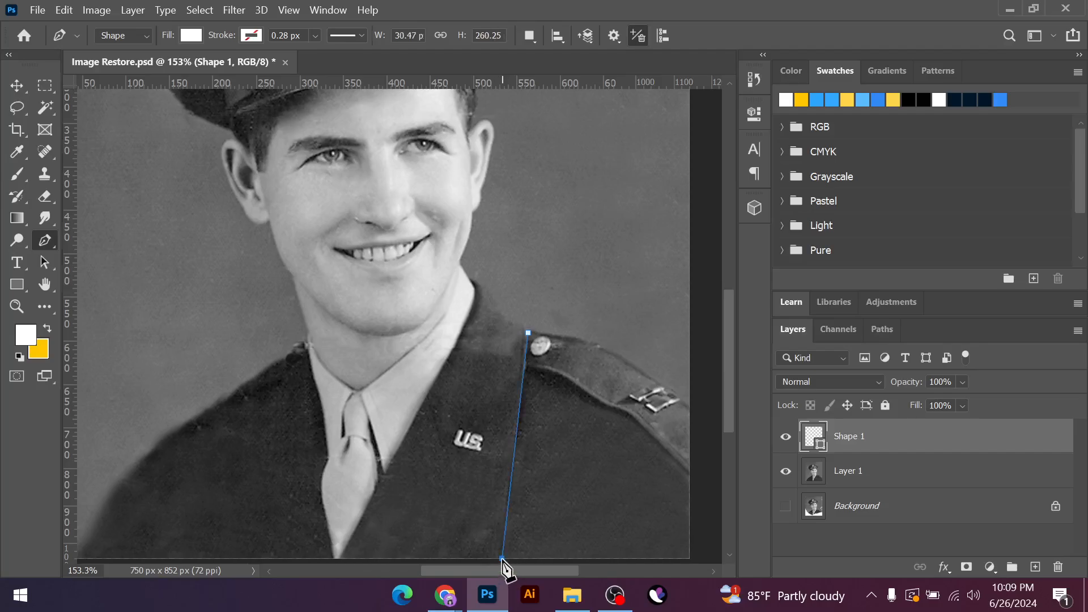
left_click(336, 559)
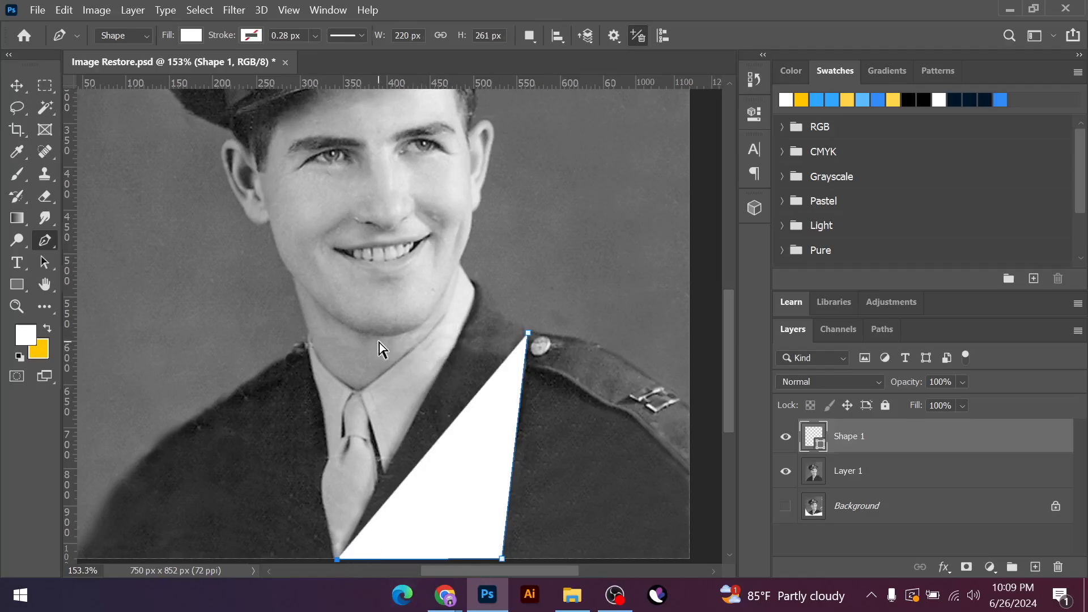
key("ctrl+z")
key("ctrl+z")
key("ctrl+z")
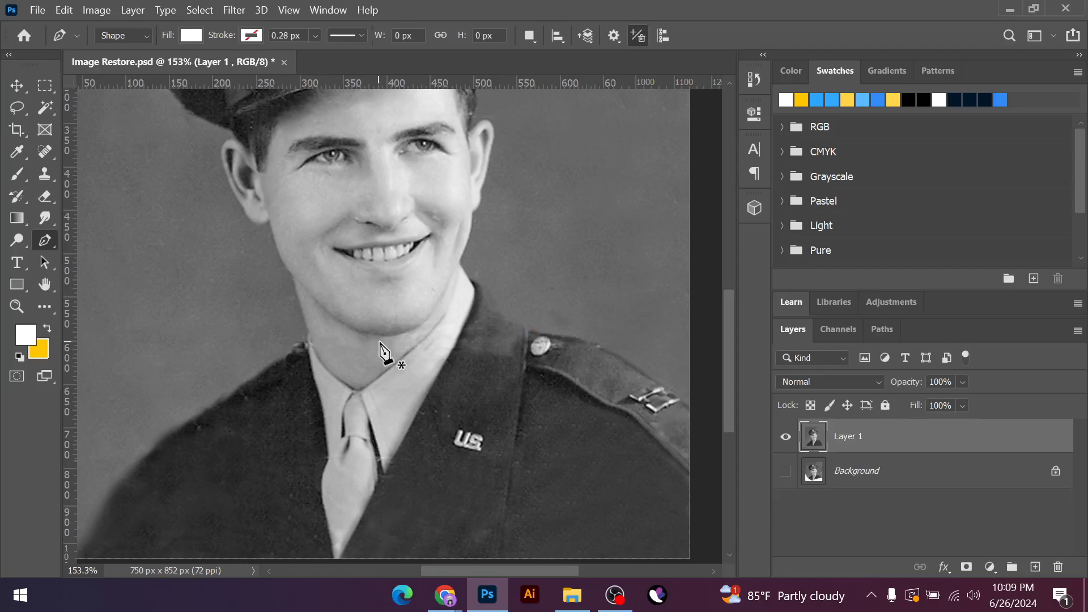
Set the Pen tool to Path mode and outline a narrow closed strip along the jacket seam from the shoulder button to the photo's bottom
left_click(145, 32)
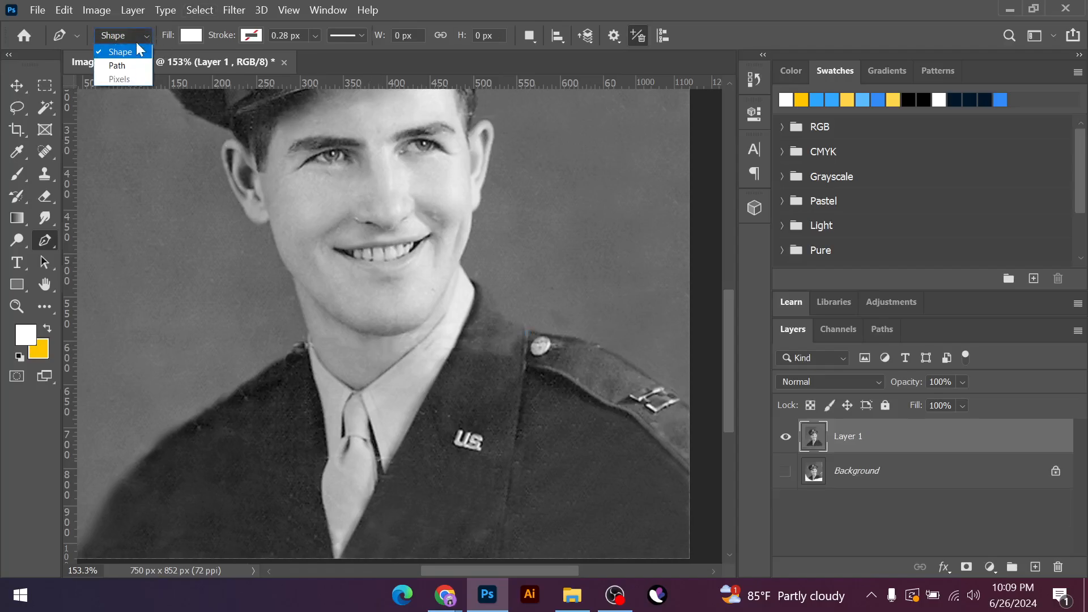
left_click(114, 64)
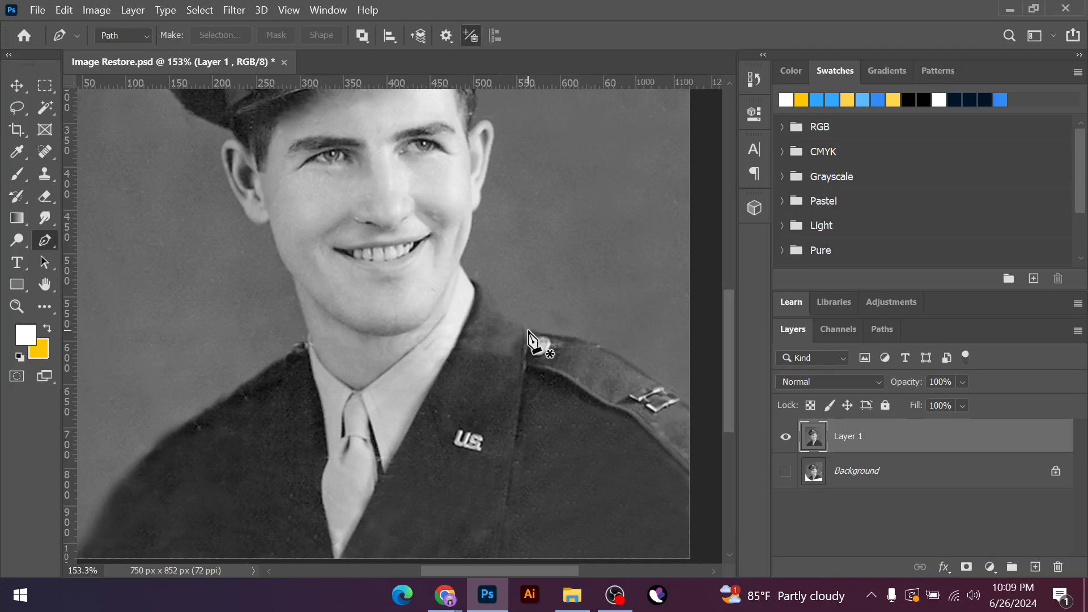
scroll(529, 338, "down", 3)
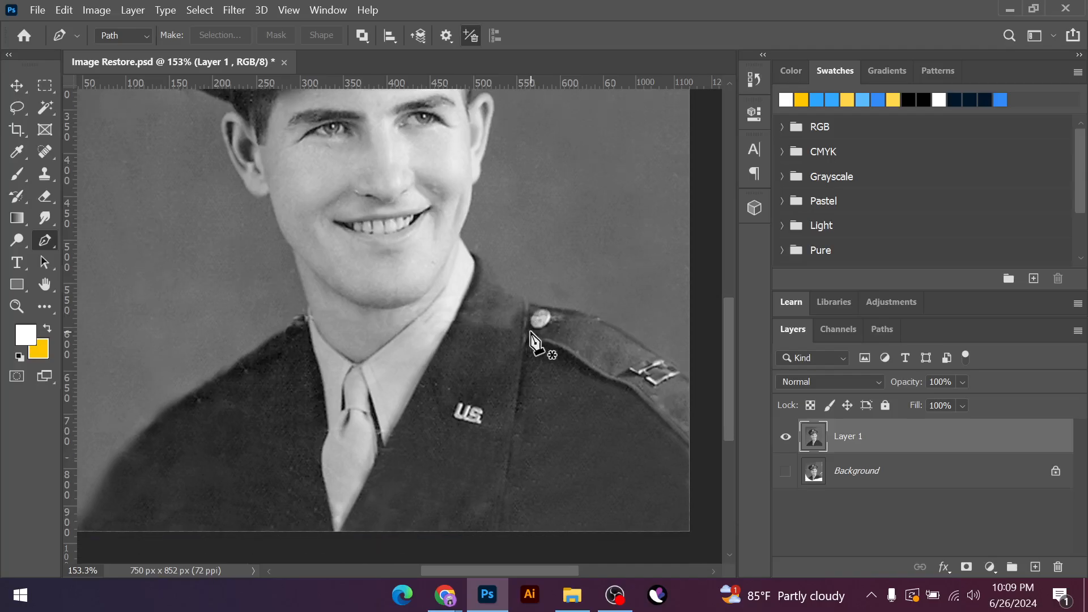
left_click(528, 288)
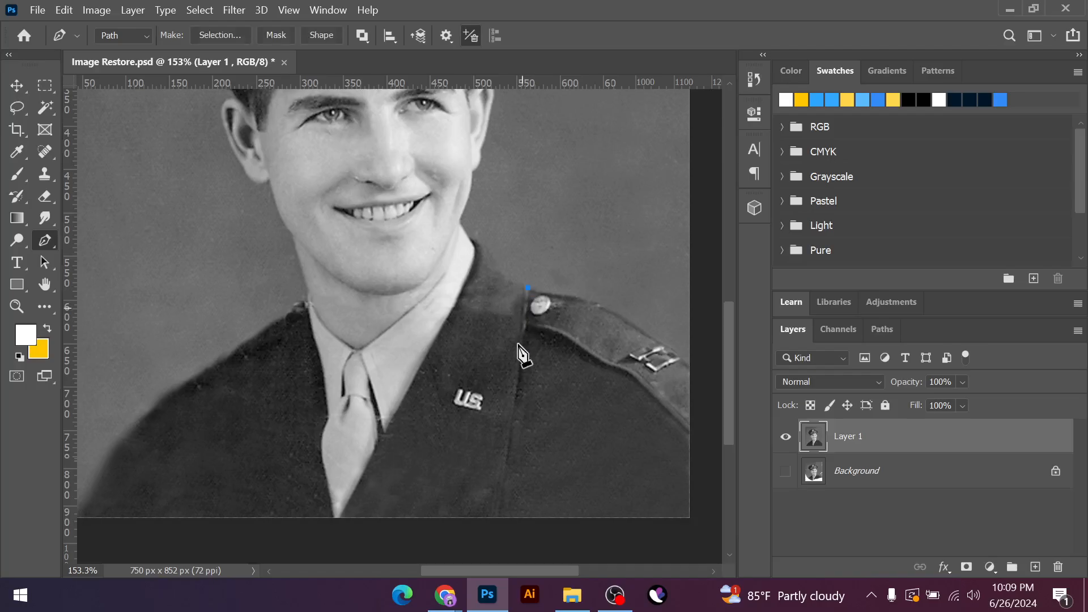
left_click(498, 518)
scroll(499, 524, "up", 3)
key("ctrl+z")
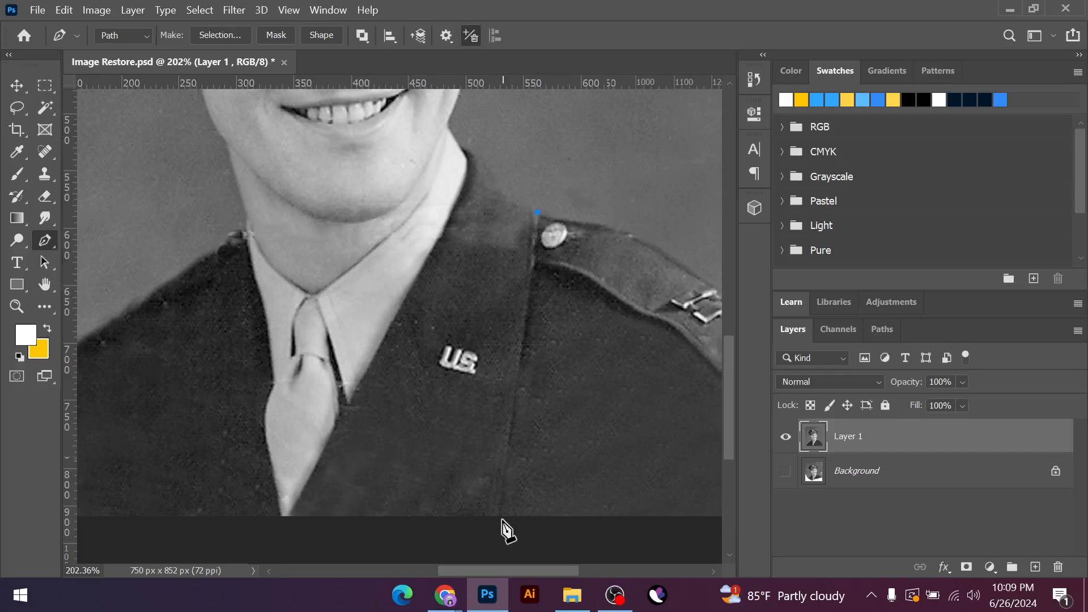
left_click_drag(502, 517, 485, 563)
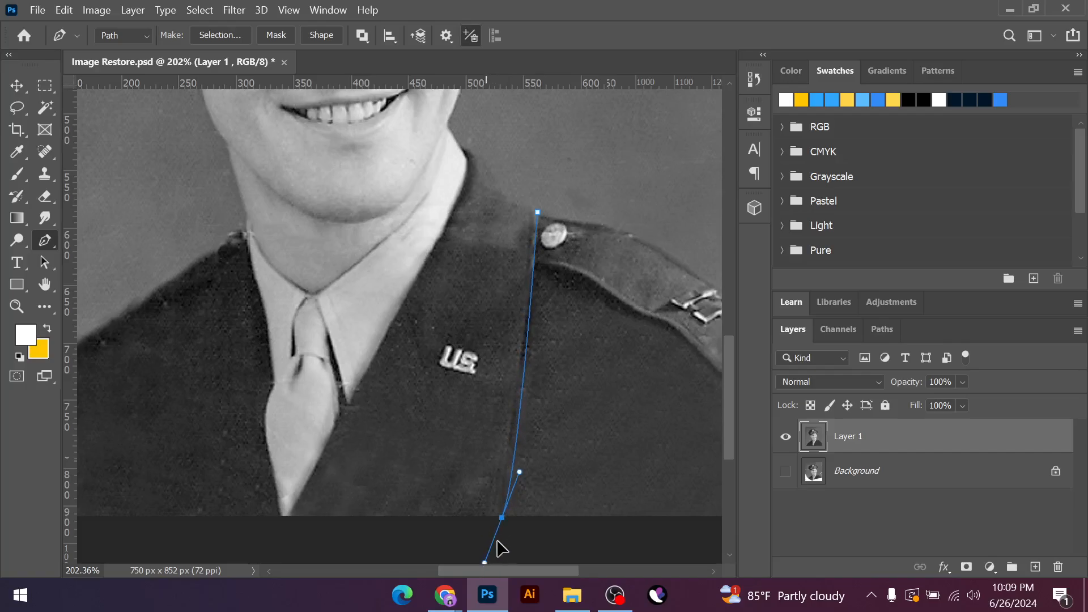
left_click(502, 518)
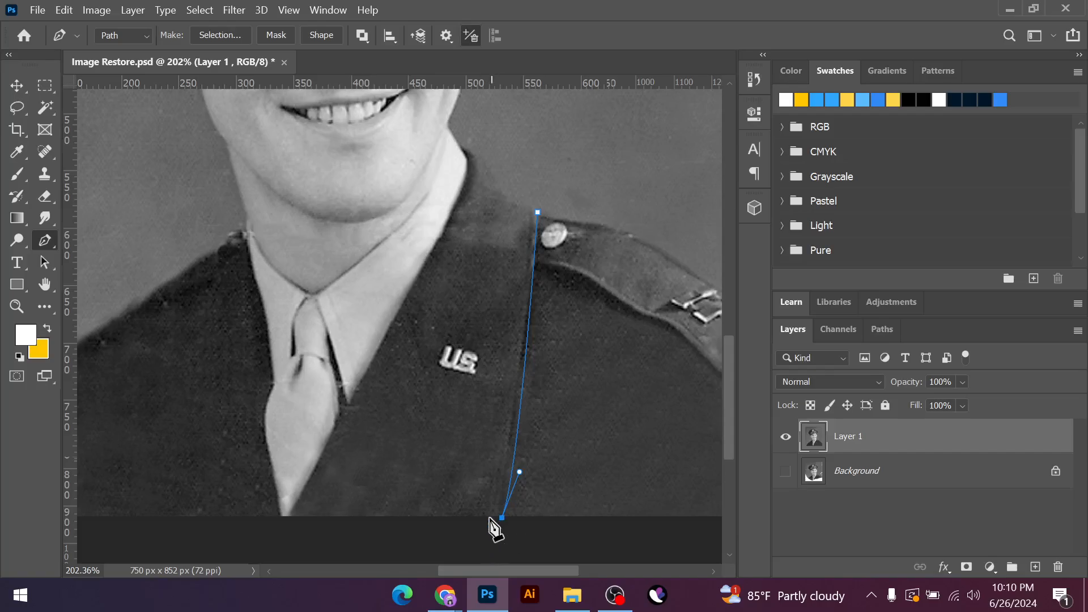
left_click(519, 208)
left_click(537, 212)
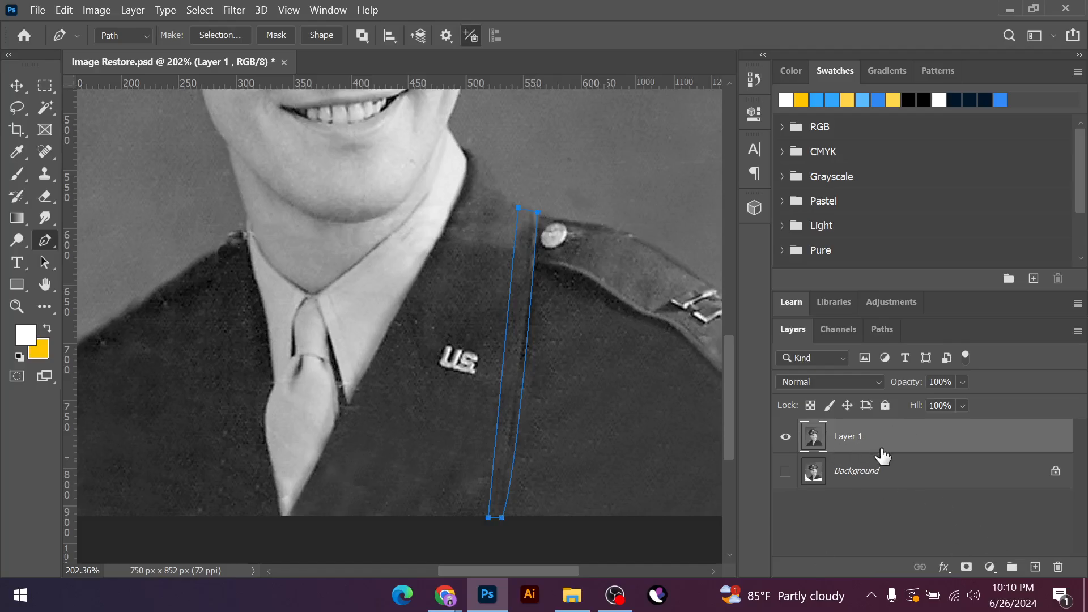
Convert the seam path into a selection and copy the strip from Layer 1 onto a new layer
left_click_drag(808, 486, 811, 487)
key("ctrl+Return")
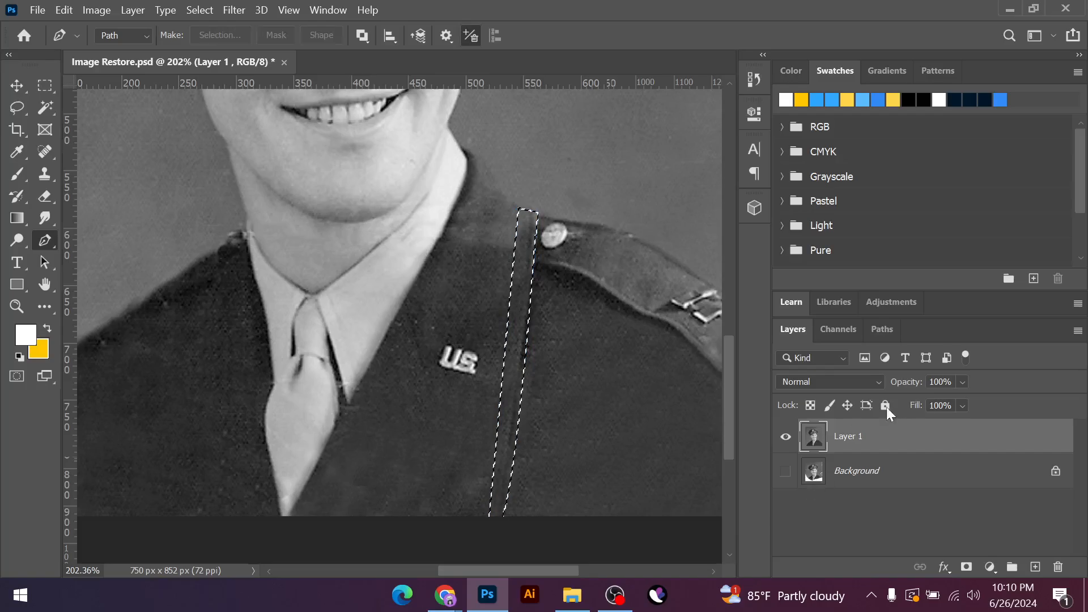
key("ctrl+j")
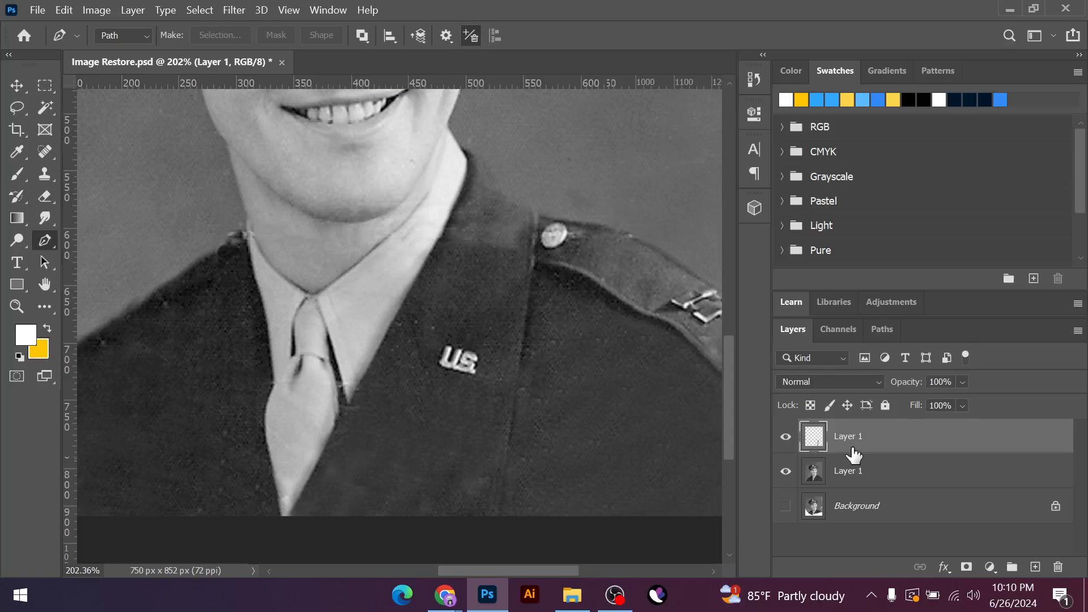
Flip the copied seam strip horizontally with Free Transform
key("ctrl+t")
right_click(523, 335)
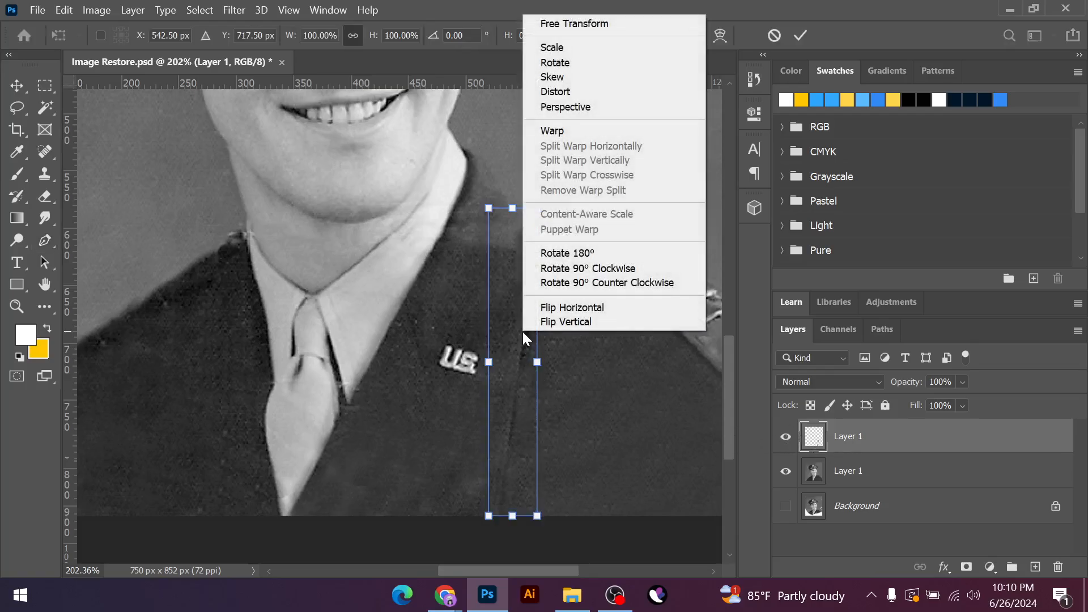
left_click(585, 312)
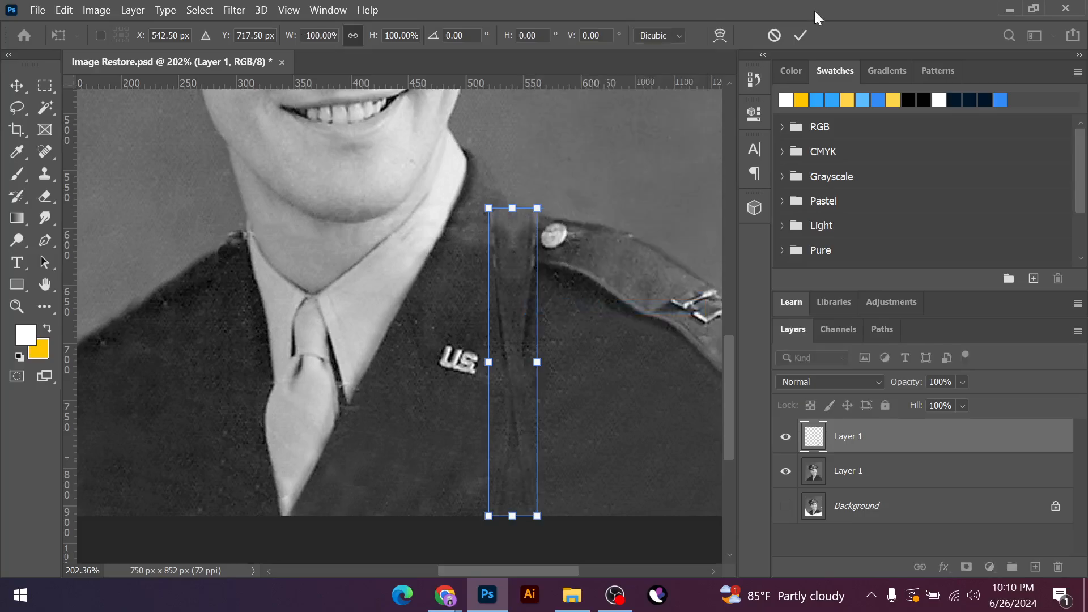
left_click(800, 35)
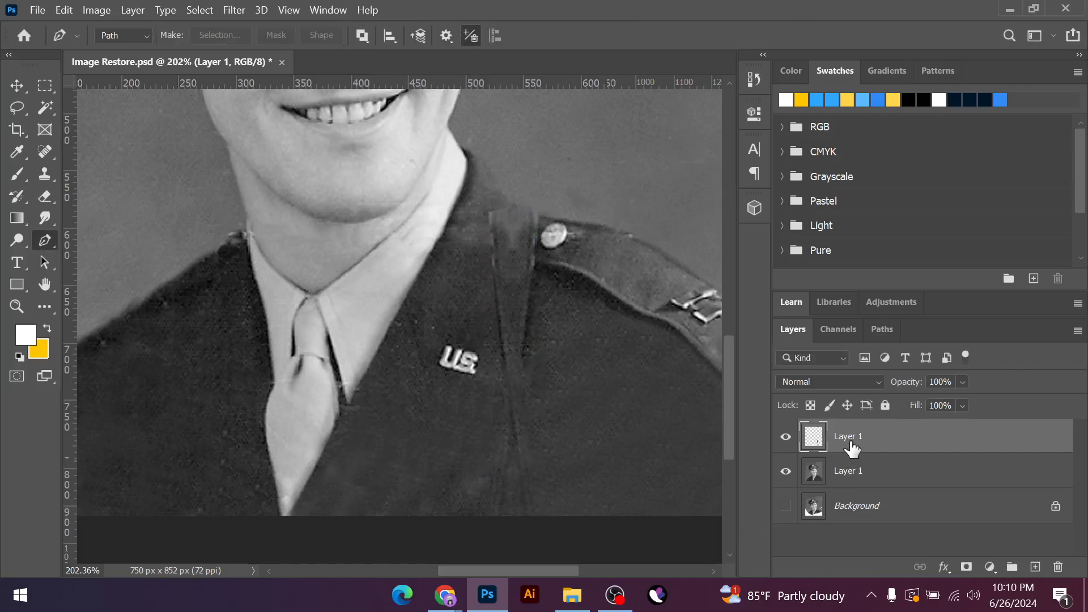
Move the flipped strip across the tie onto the rebuilt jacket half, at X 282.50 px and Y 757.50 px
key("ctrl+t")
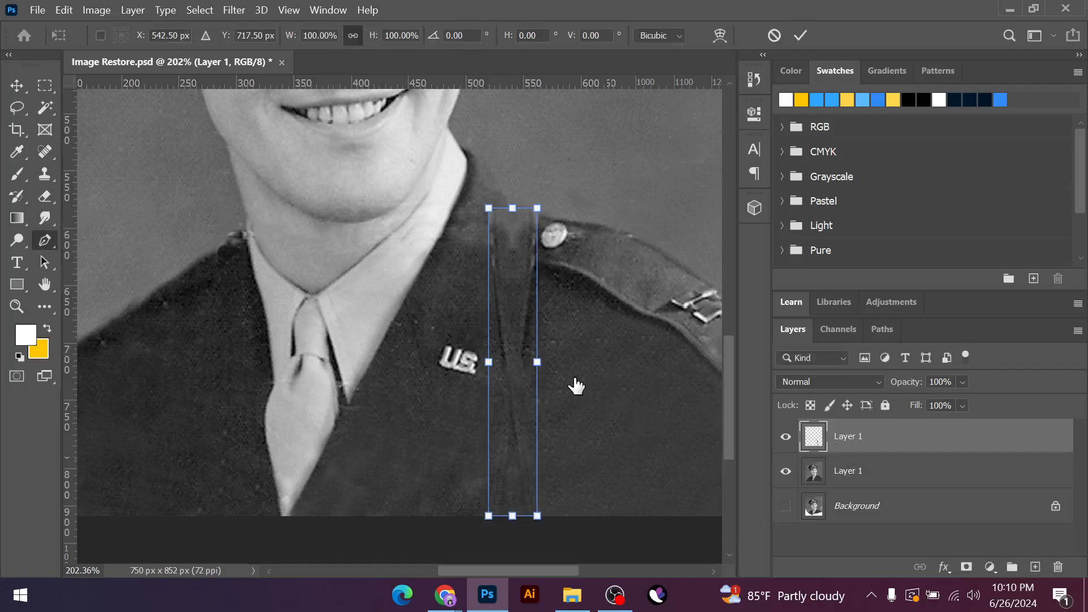
scroll(519, 399, "down", 2)
scroll(518, 400, "down", 1)
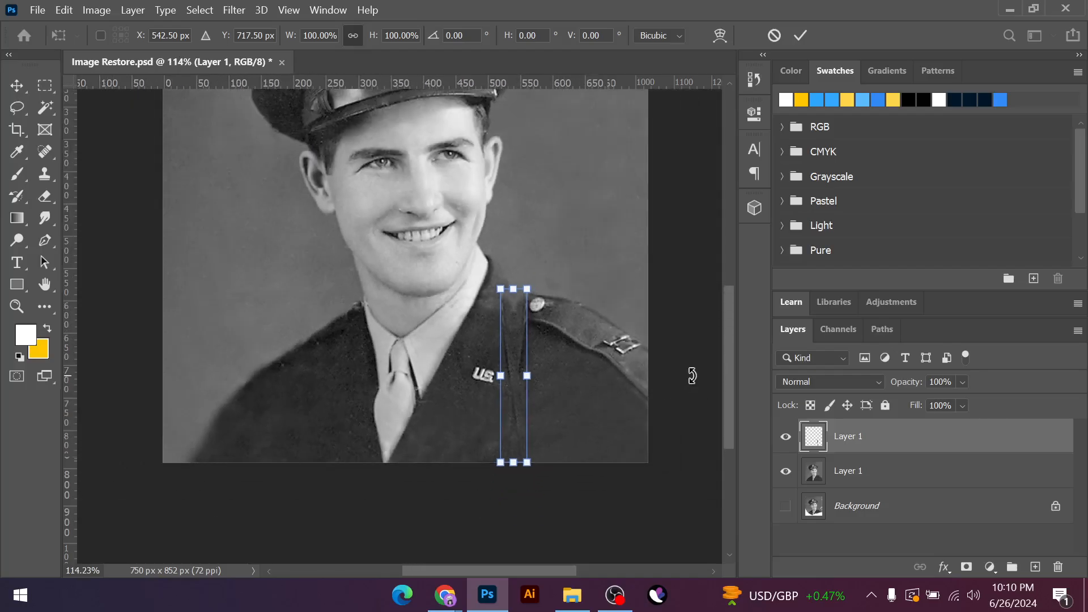
key("shift+Left")
key("shift+Left")
key("shift+Left")
key("shift+Left")
key("shift+Left")
key("shift+Left")
key("shift+Left")
key("shift+Left")
key("shift+Left")
key("shift+Left")
key("shift+Left")
key("shift+Left")
key("shift+Left")
key("shift+Left")
key("shift+Left")
key("shift+Left")
key("shift+Left")
key("shift+Left")
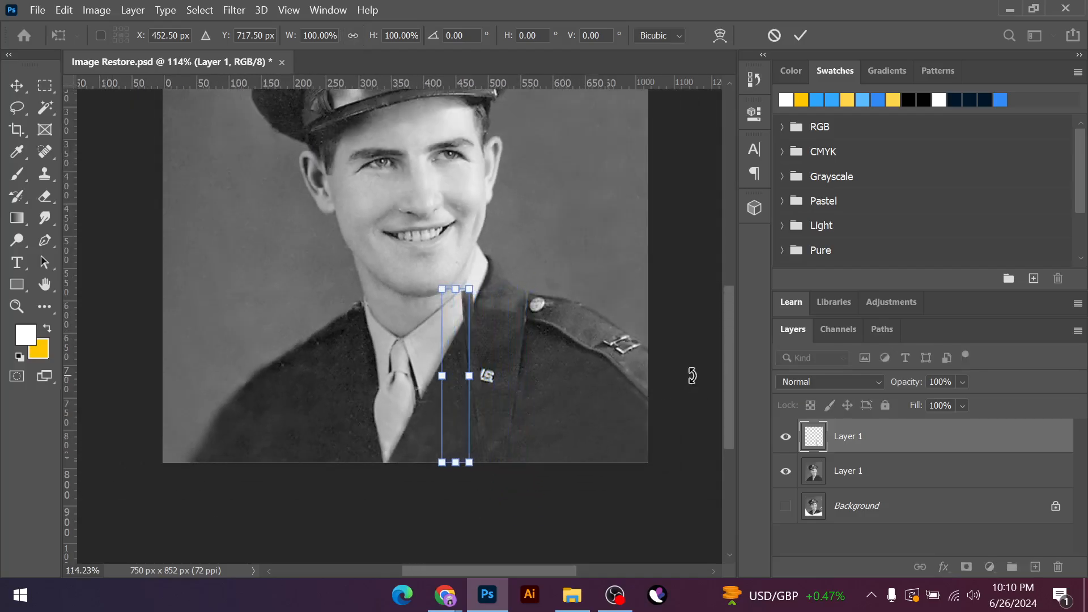
key("shift+Left")
key("shift+Left")
key("shift+Left")
key("shift+Left")
key("shift+Left")
key("shift+Left")
key("shift+Left")
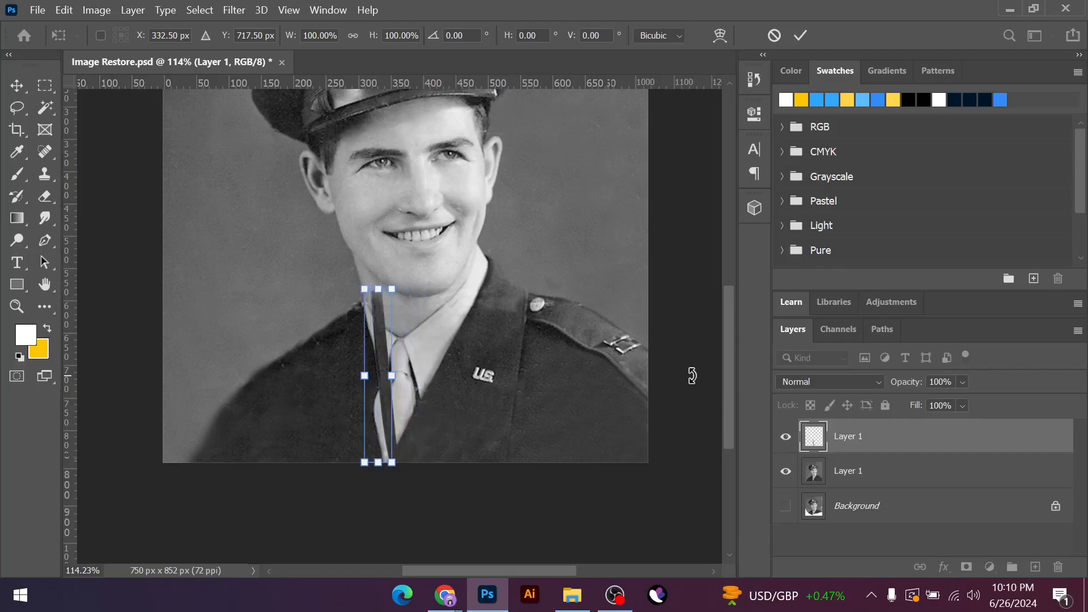
key("shift+Left")
key("shift+Left")
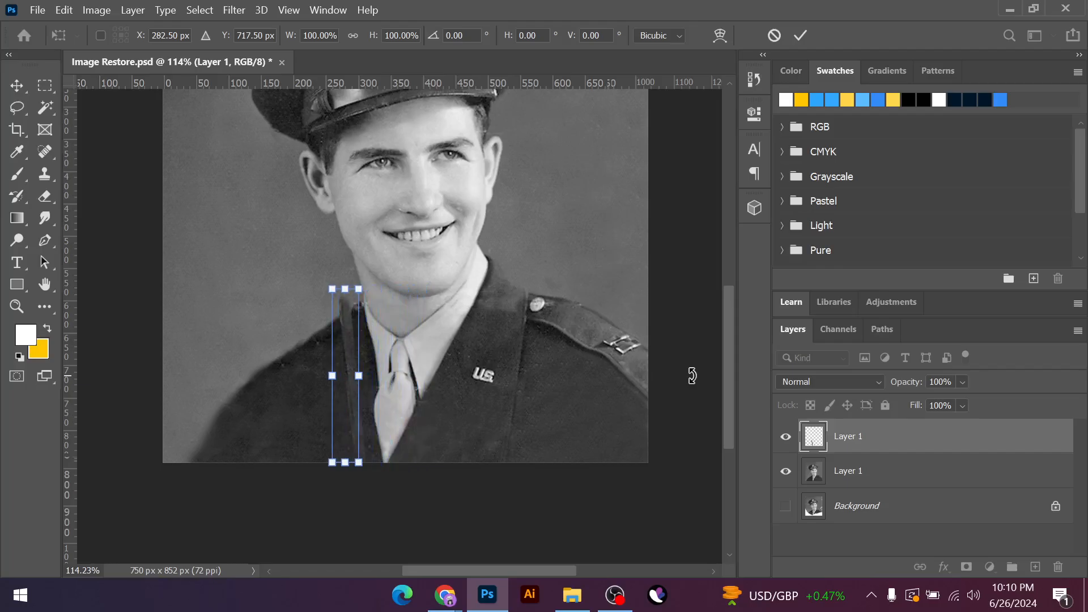
key("shift+Down")
key("shift+Down")
key("shift+Down")
key("shift+Down")
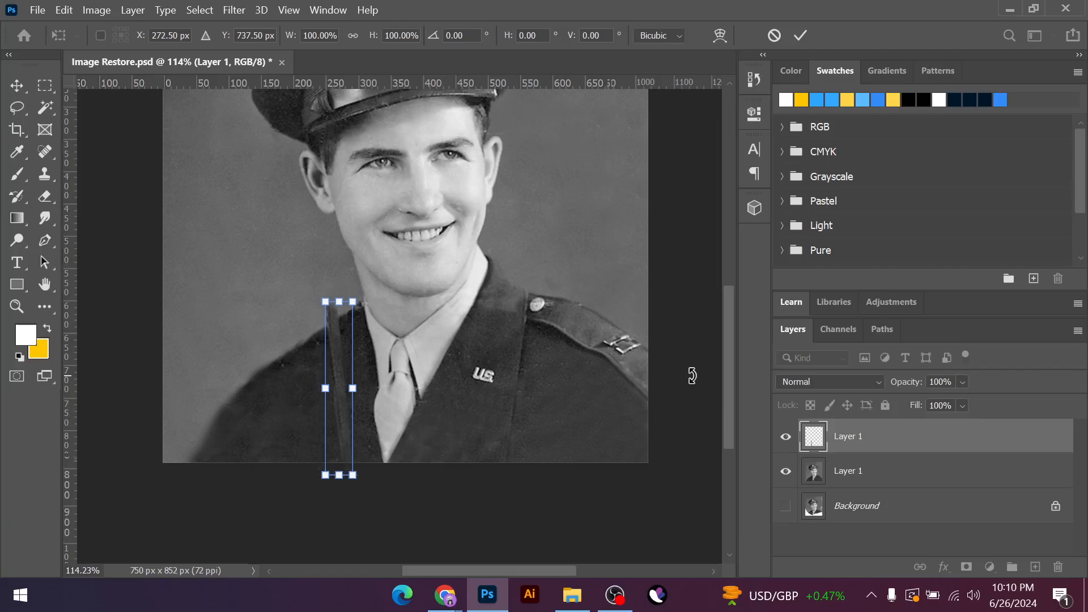
key("shift+Right")
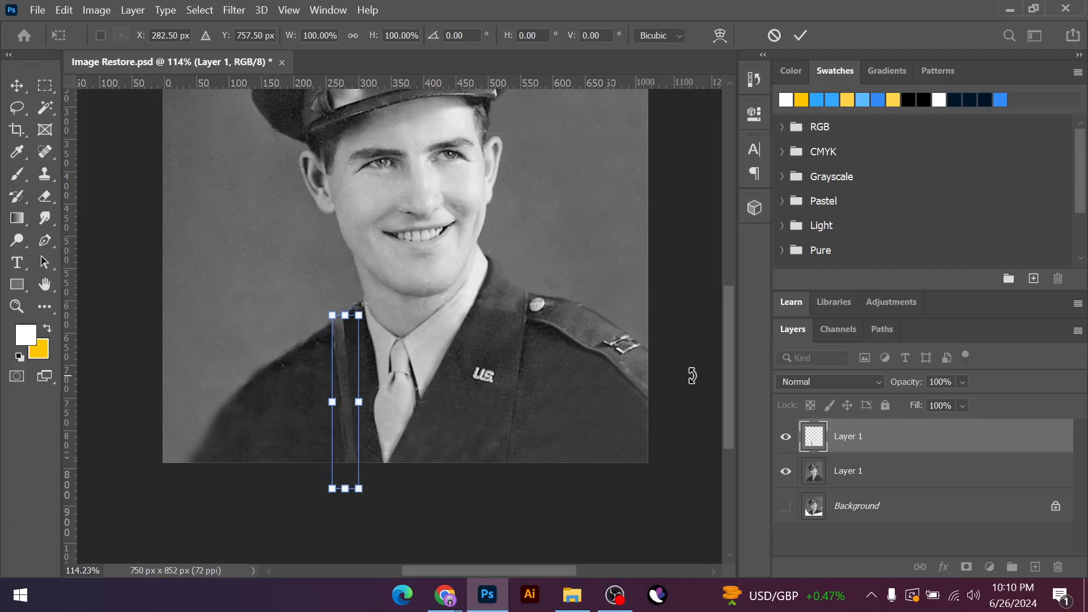
left_click(800, 35)
Rotate the flipped seam strip about 19.24° clockwise and place it at X 245.95 px, Y 742.39 px on the rebuilt jacket half
key("p")
scroll(335, 497, "up", 1)
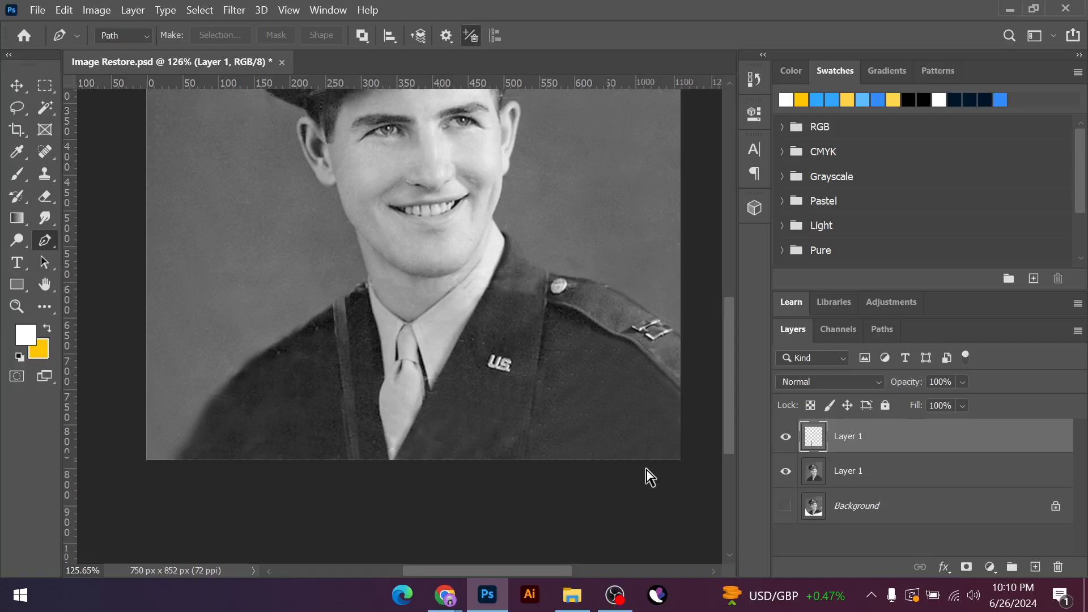
key("ctrl+t")
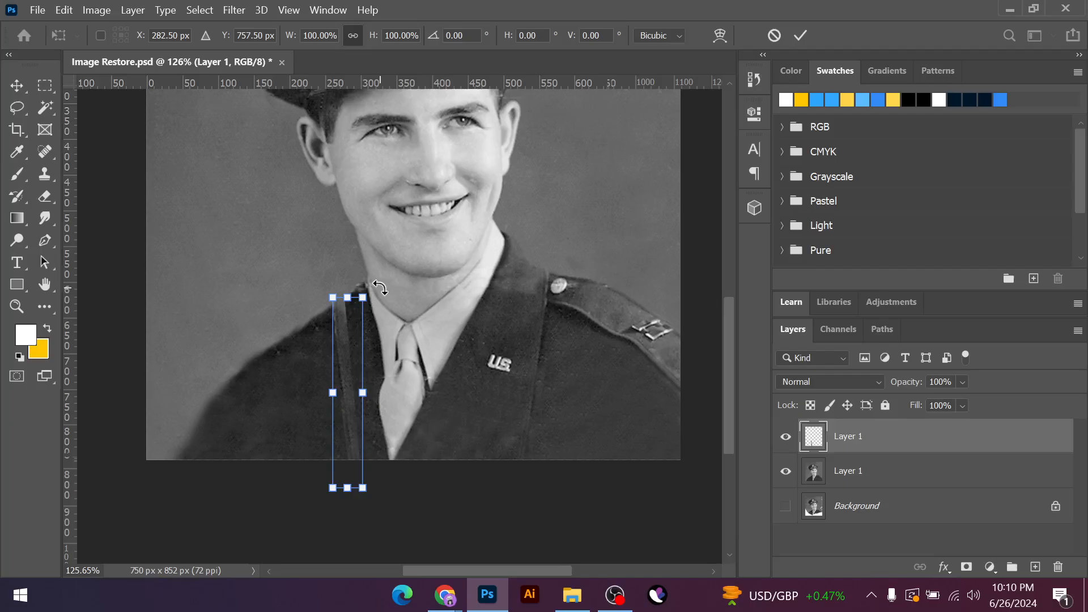
left_click_drag(379, 288, 405, 306)
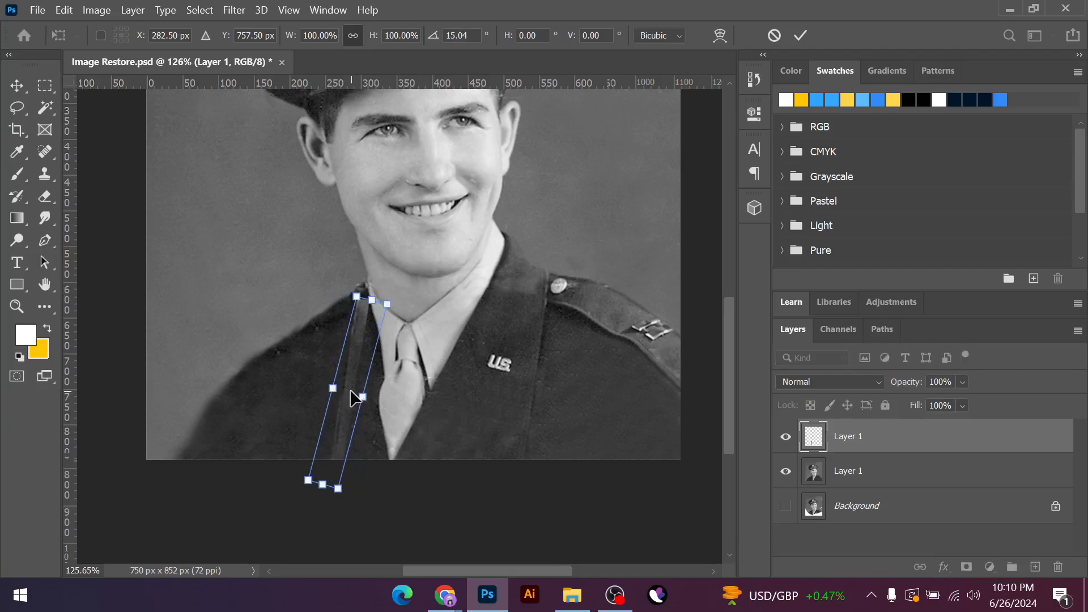
left_click_drag(350, 389, 328, 378)
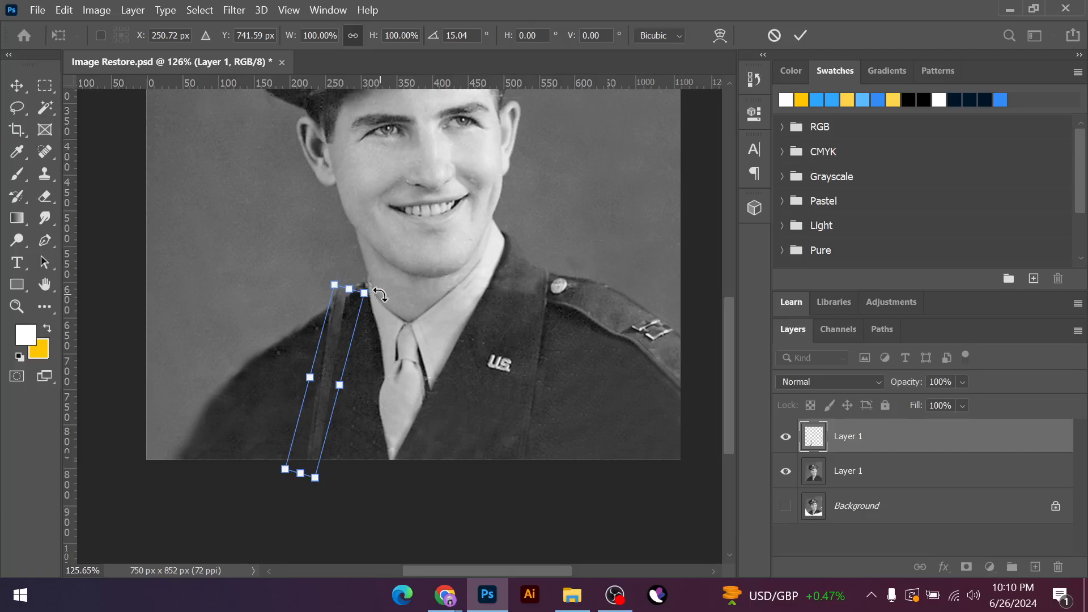
left_click_drag(378, 294, 386, 299)
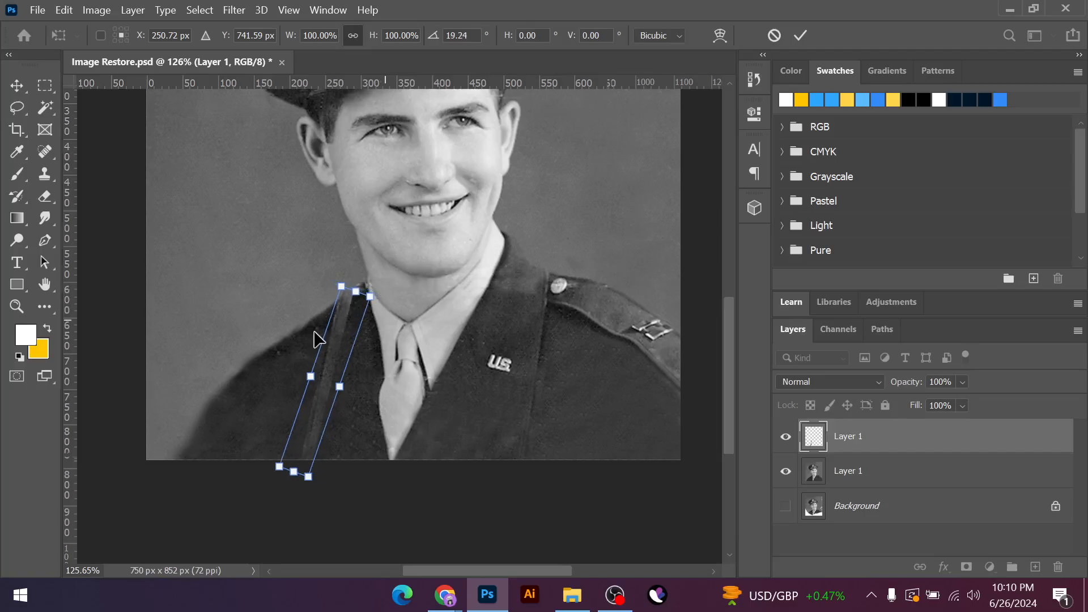
left_click_drag(329, 369, 327, 370)
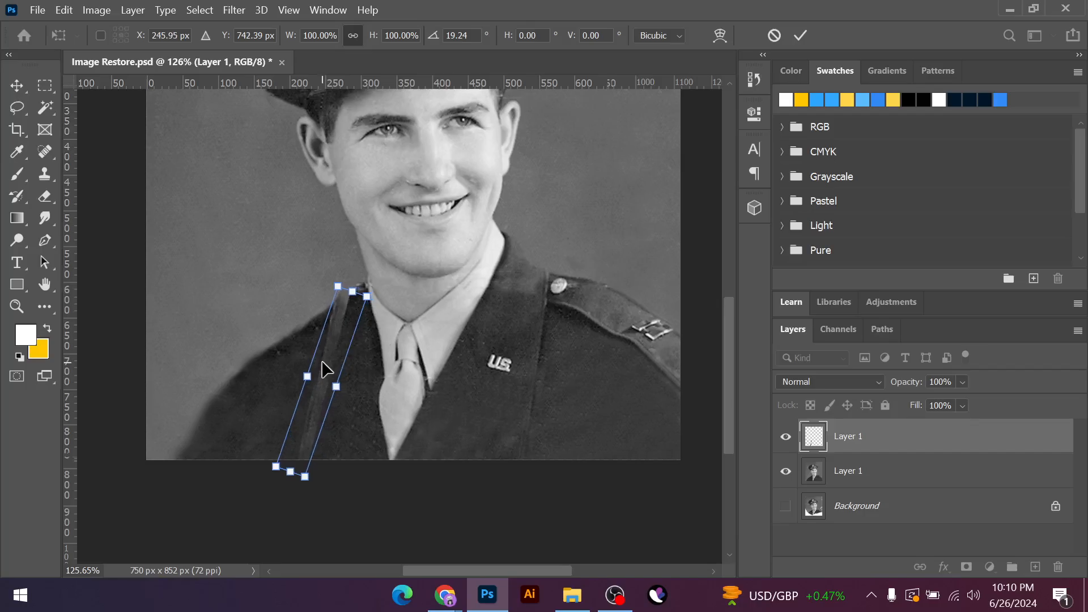
left_click(801, 34)
key("p")
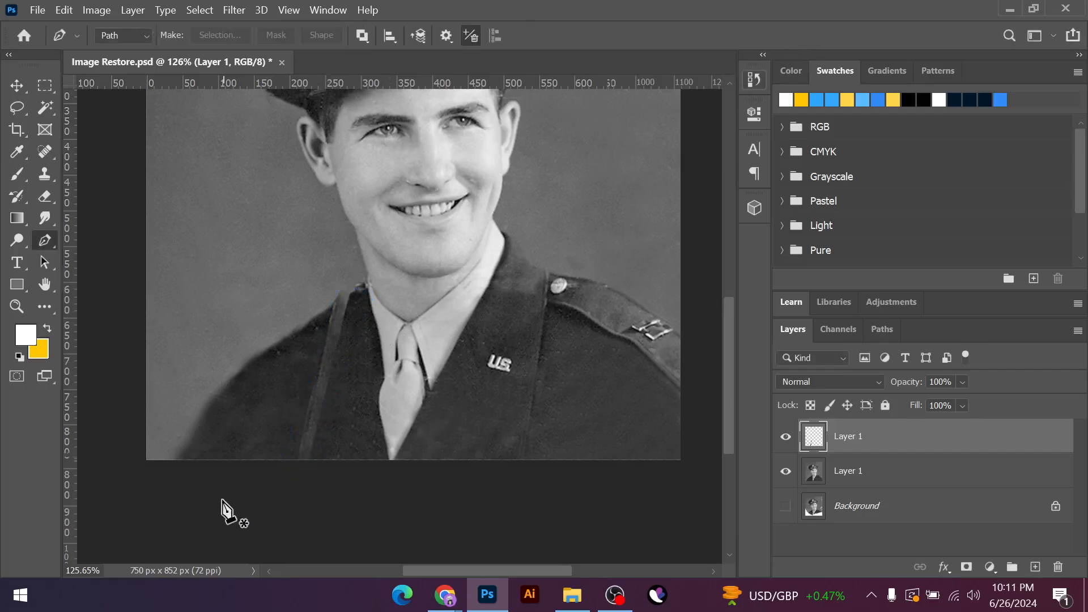
Rotate the seam strip another 2.01° clockwise, shift it slightly toward the outer shoulder and lower its top end
scroll(264, 466, "up", 1)
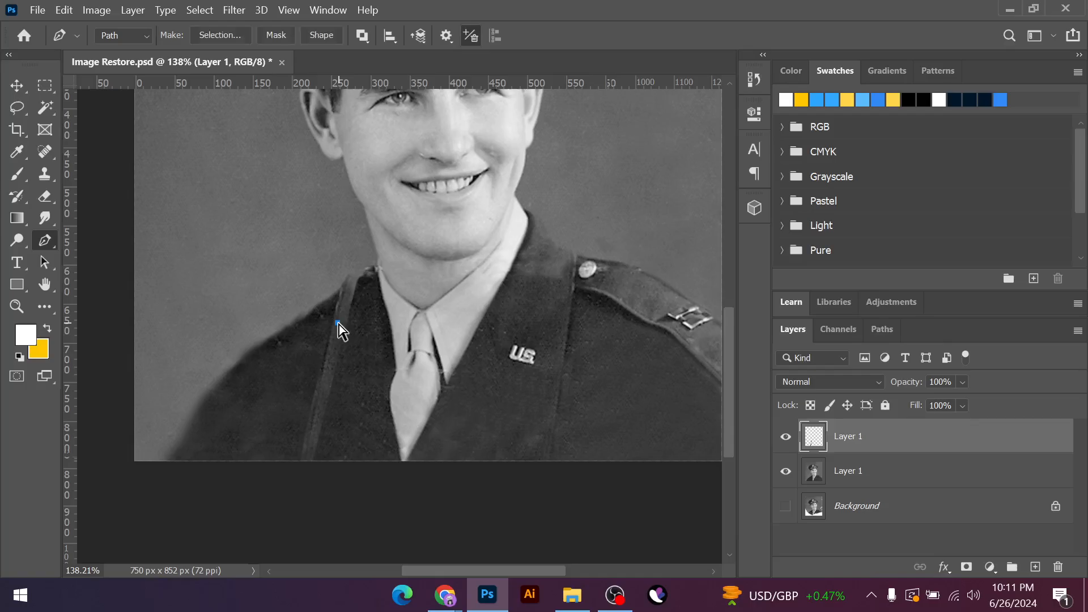
key("v")
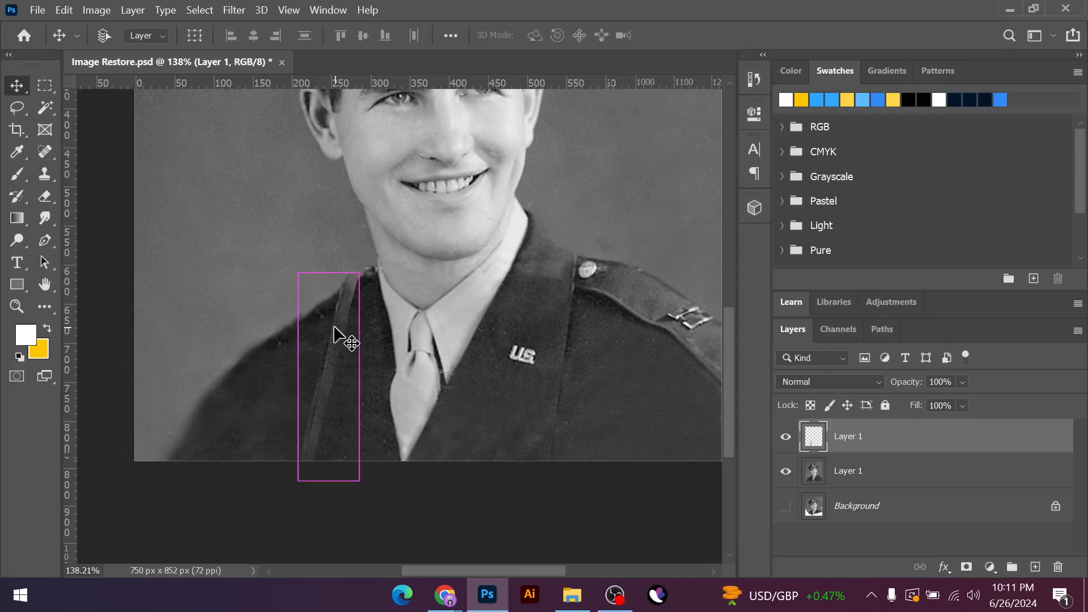
key("ctrl+t")
mouse_move(368, 267)
left_mouse_down()
mouse_move(363, 251)
mouse_move(381, 267)
left_mouse_up()
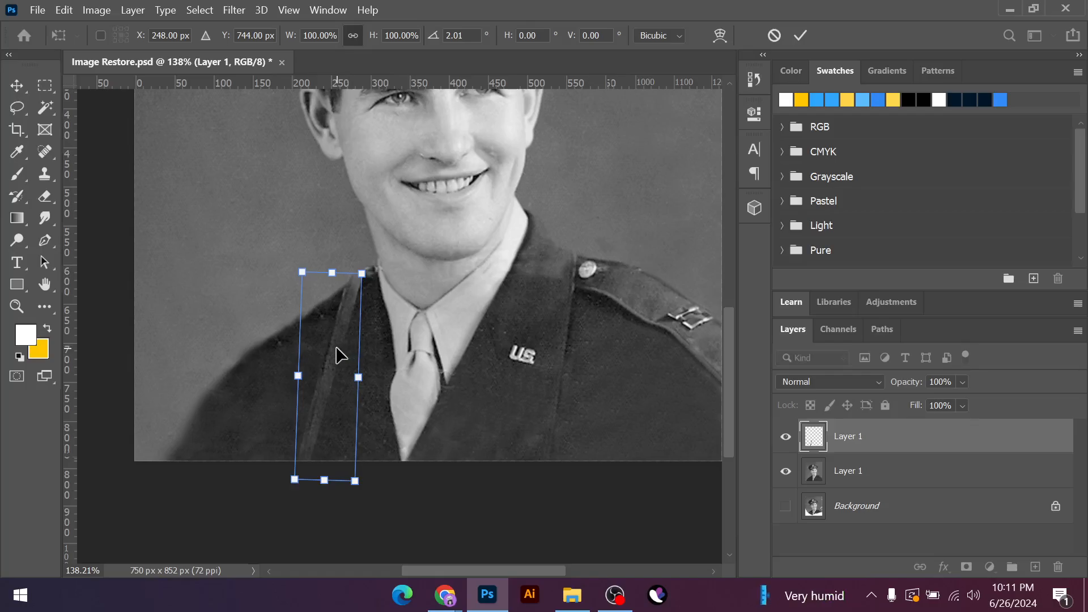
left_click_drag(340, 355, 334, 356)
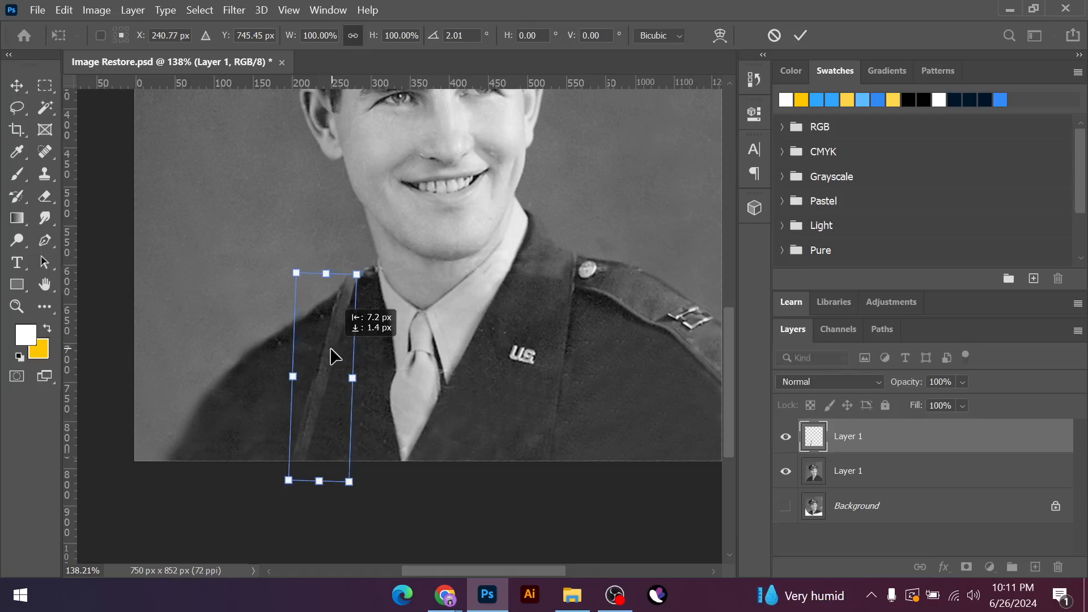
left_click_drag(359, 275, 358, 288)
left_click(800, 35)
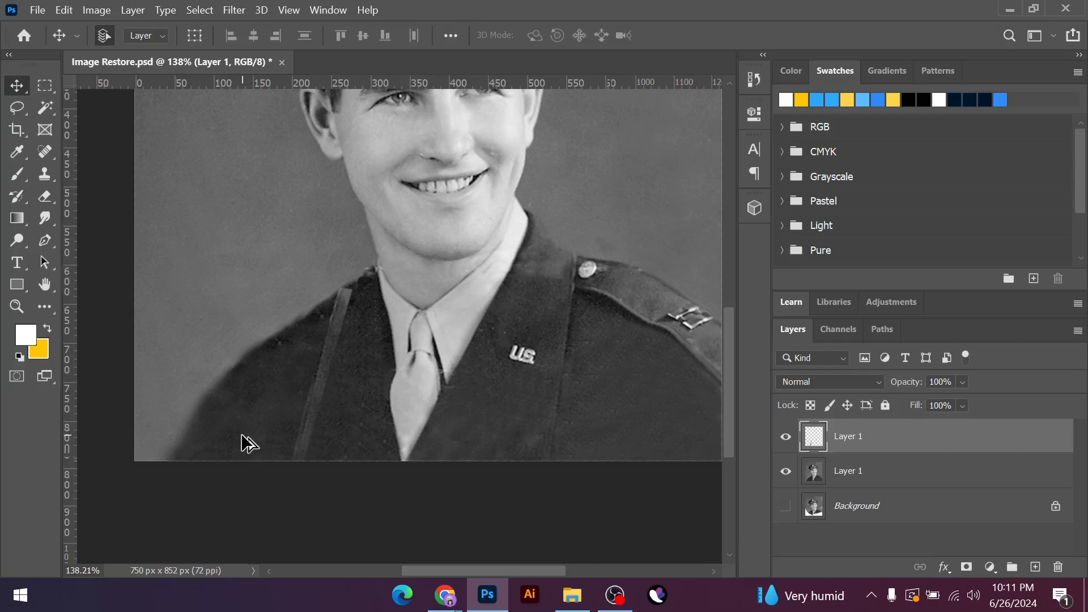
scroll(243, 440, "up", 1)
mouse_move(360, 317)
left_mouse_down()
mouse_move(354, 306)
mouse_move(359, 318)
left_mouse_up()
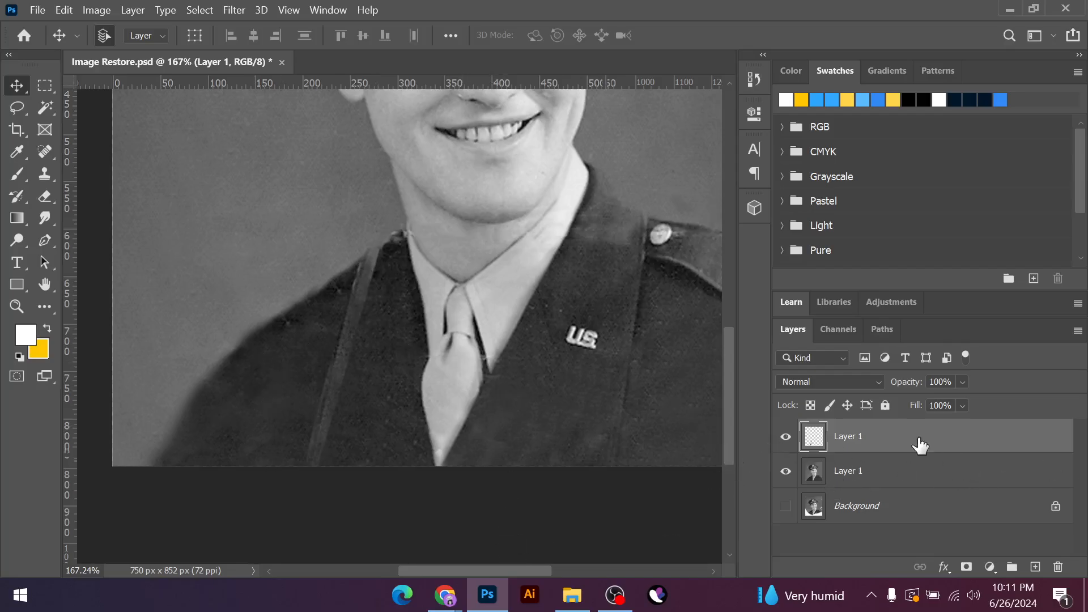
Set the seam strip layer's blend mode to Luminosity and nudge the strip about 3 px toward the tie
left_click(812, 382)
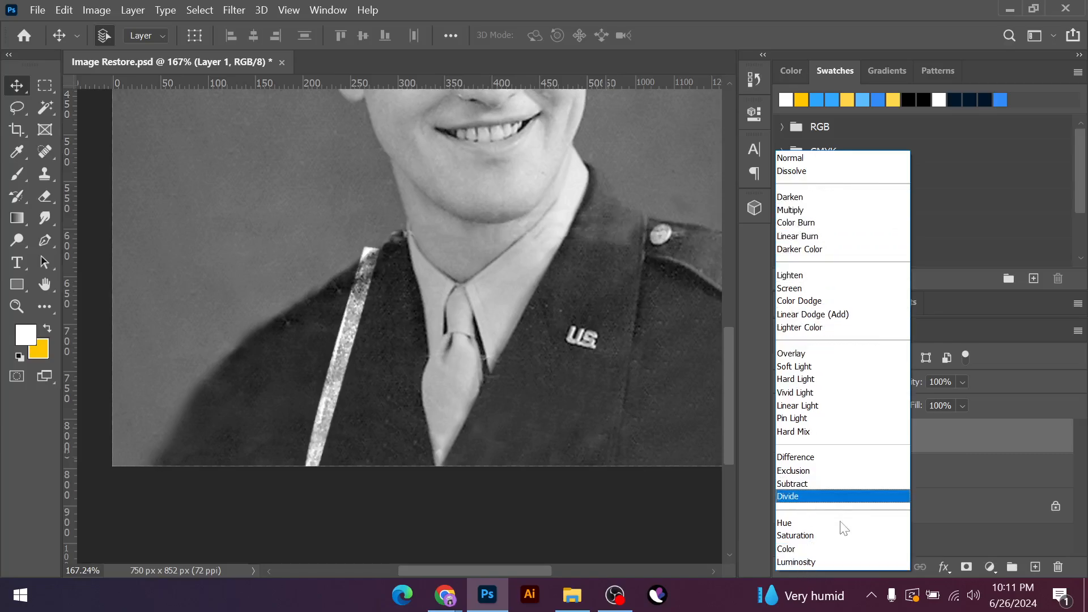
left_click(807, 561)
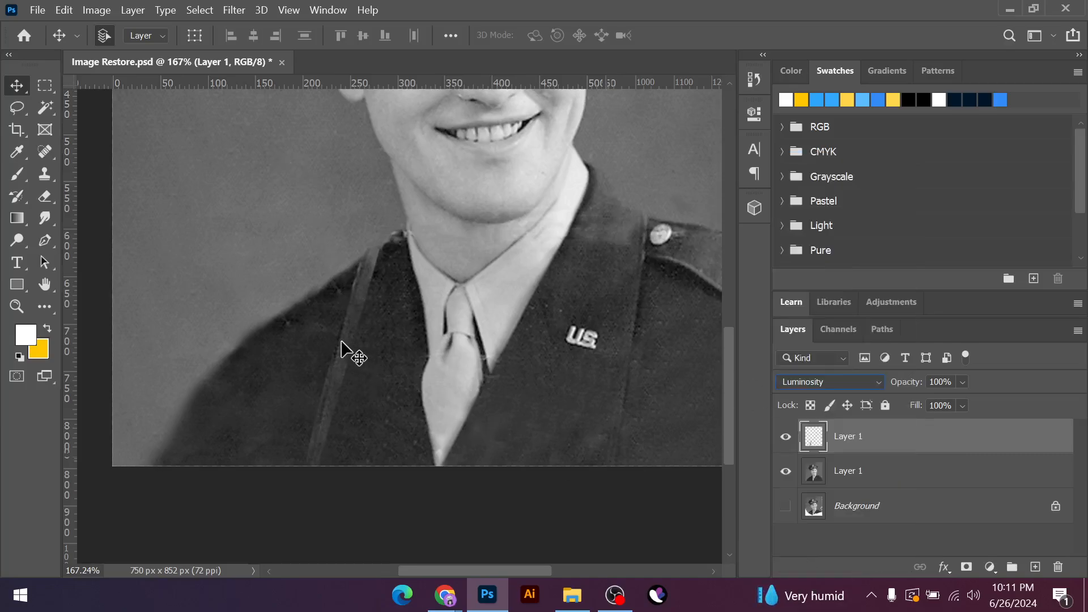
left_click_drag(342, 342, 345, 341)
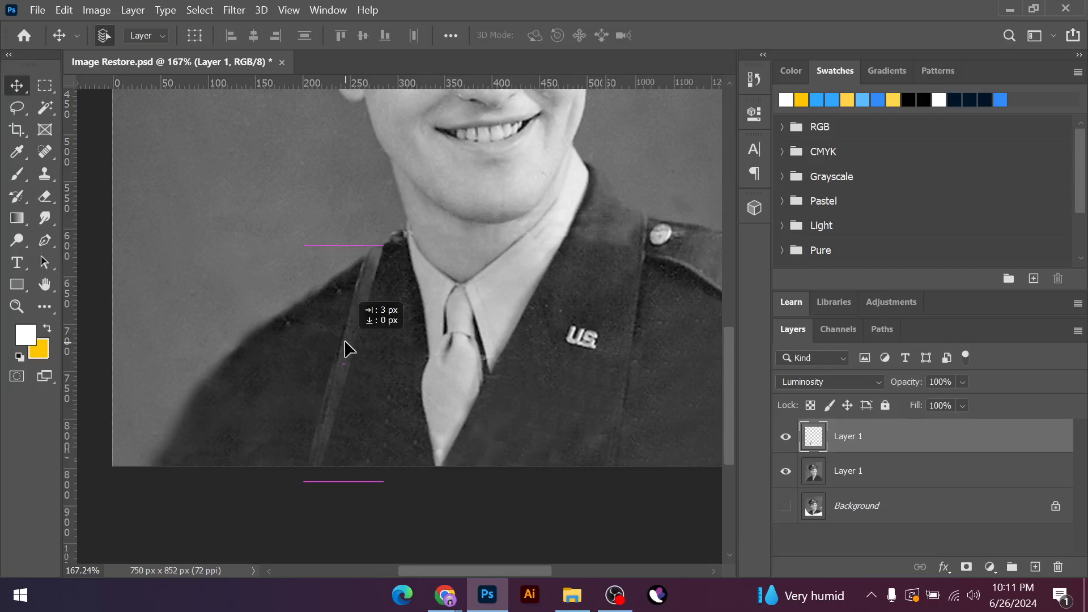
left_click_drag(344, 341, 345, 341)
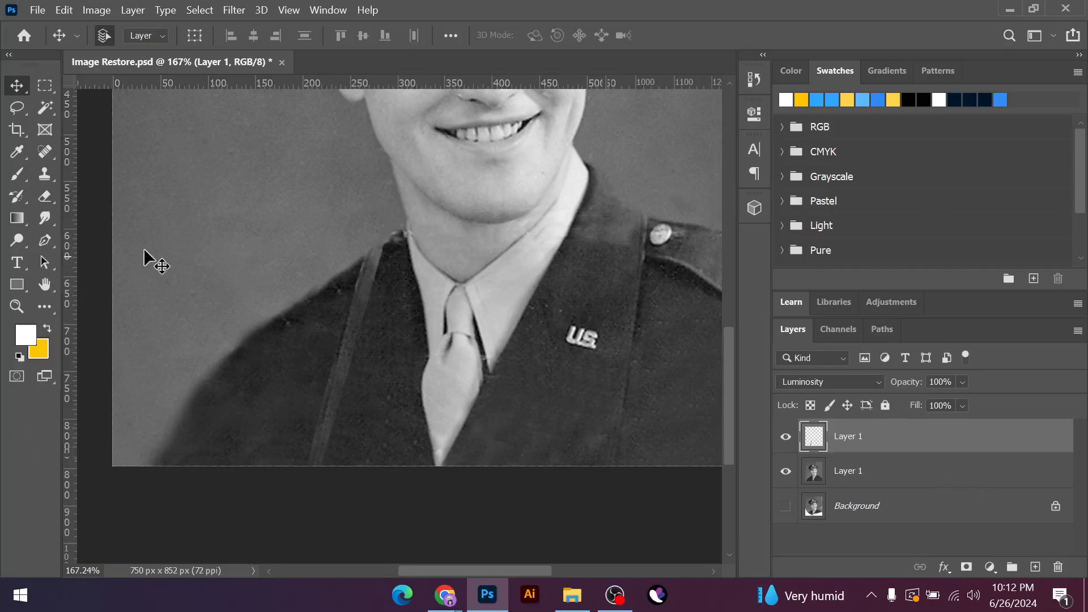
Add a layer mask to the seam strip layer and set up a black 35 px brush
left_click(969, 568)
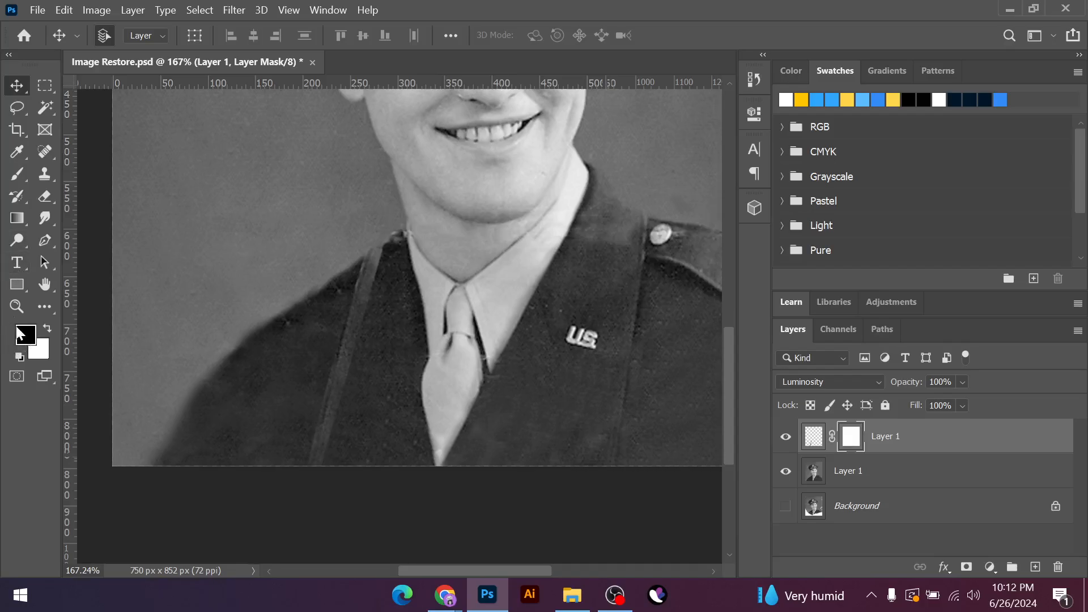
left_click(19, 177)
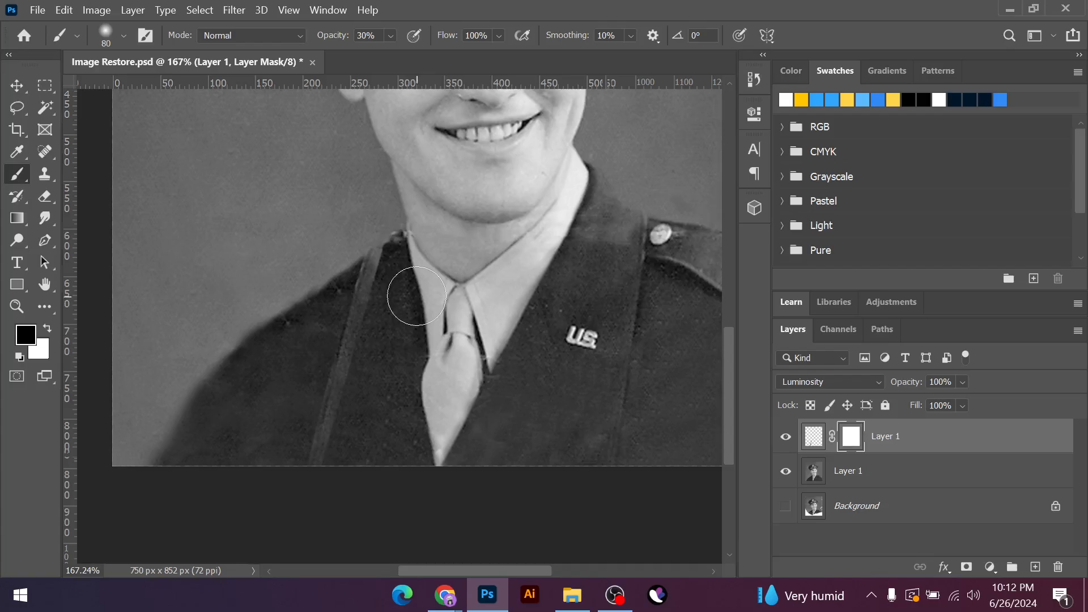
key("bracketleft")
key("bracketleft")
key("bracketleft")
key("bracketleft")
key("bracketleft")
key("bracketleft")
Paint black on the mask along the strip's tie-side edge, from the shoulder to the photo's bottom, to blend it into the jacket
scroll(383, 266, "up", 2)
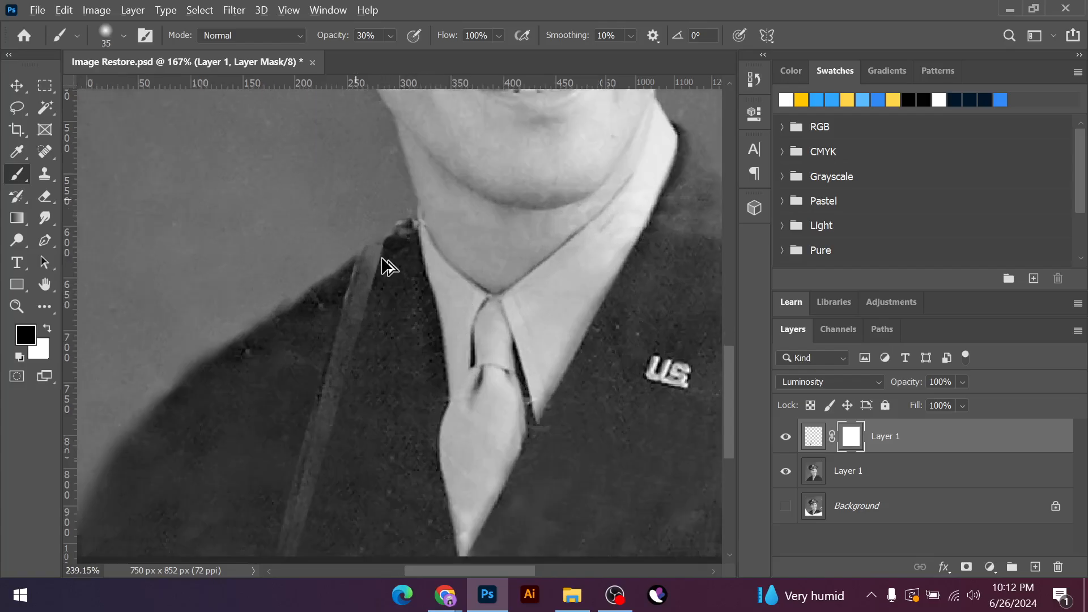
scroll(383, 266, "up", 3)
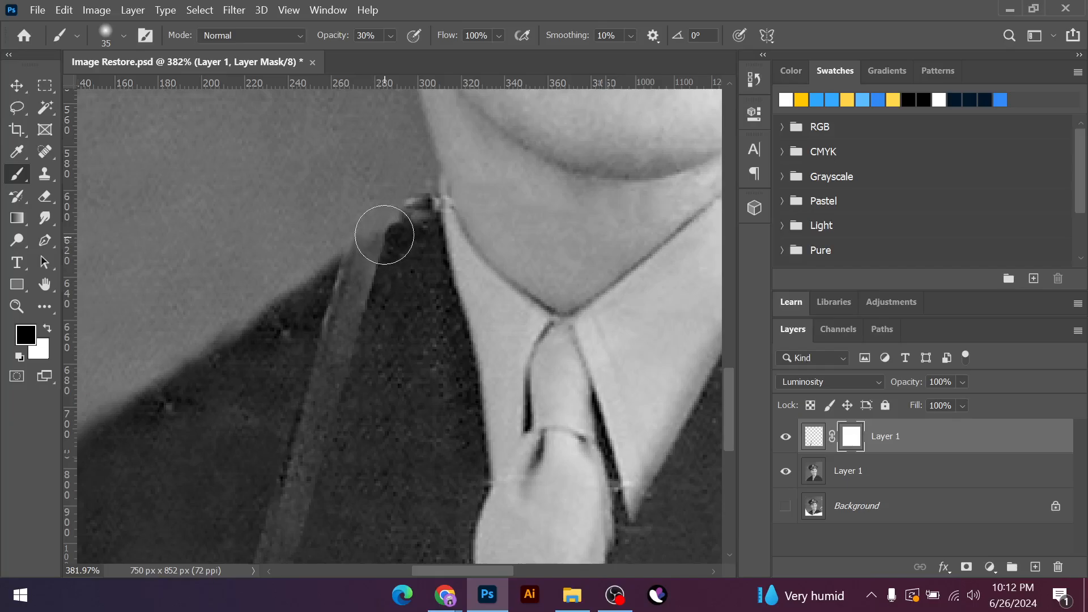
mouse_move(373, 245)
left_mouse_down()
mouse_move(381, 298)
mouse_move(343, 406)
left_mouse_up()
left_click_drag(389, 250, 342, 437)
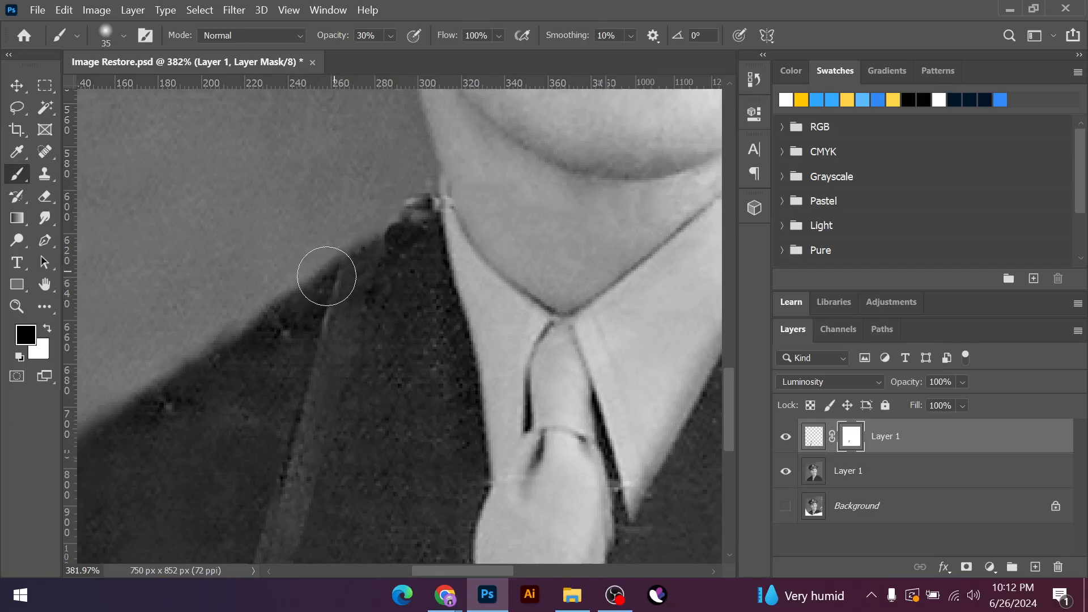
scroll(429, 317, "down", 5)
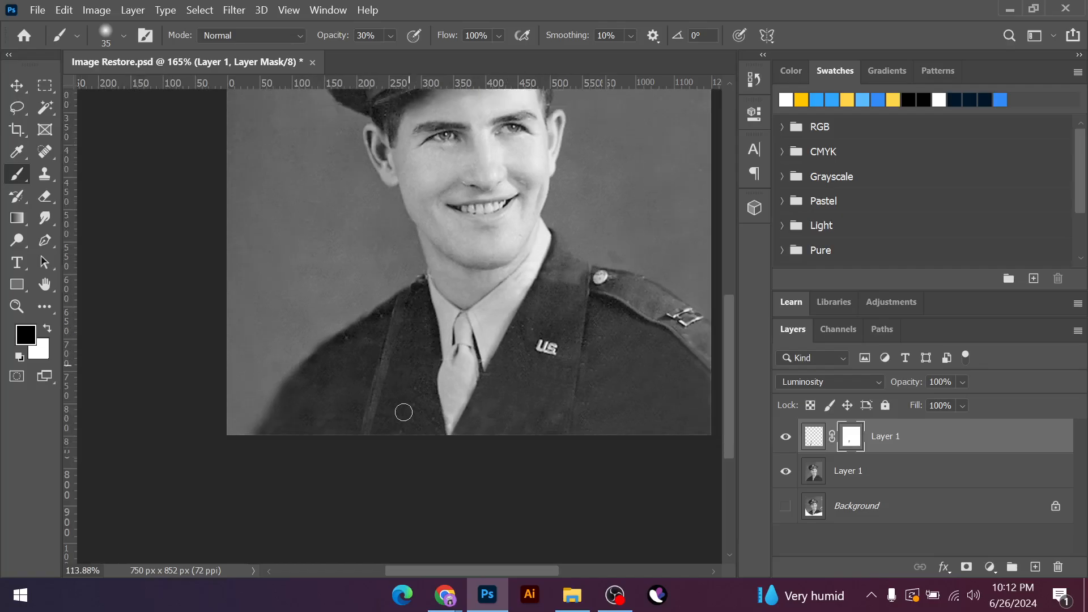
scroll(366, 423, "down", 1)
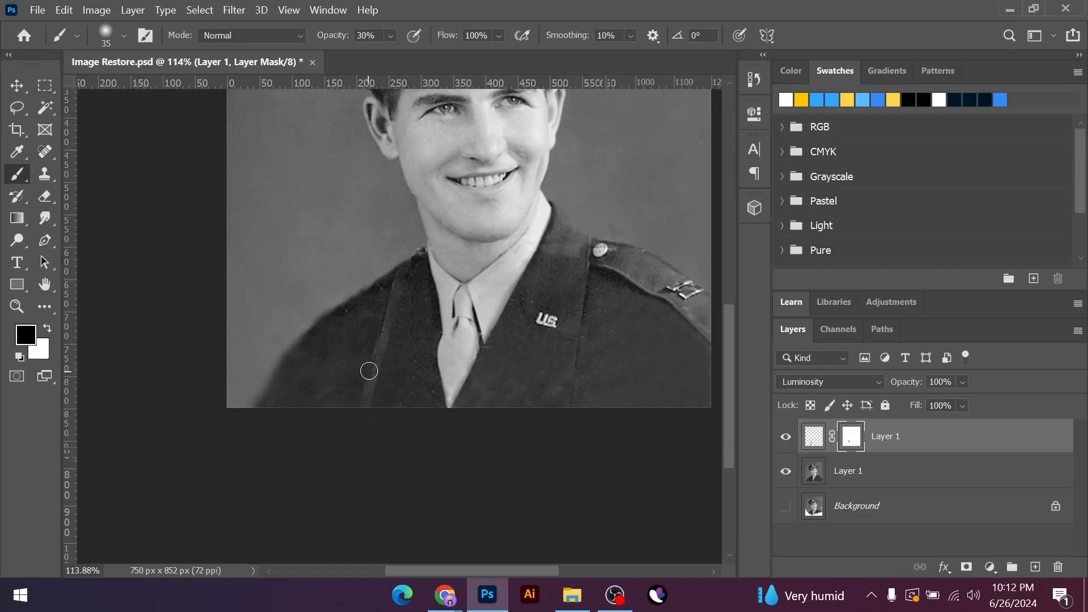
scroll(373, 385, "up", 2)
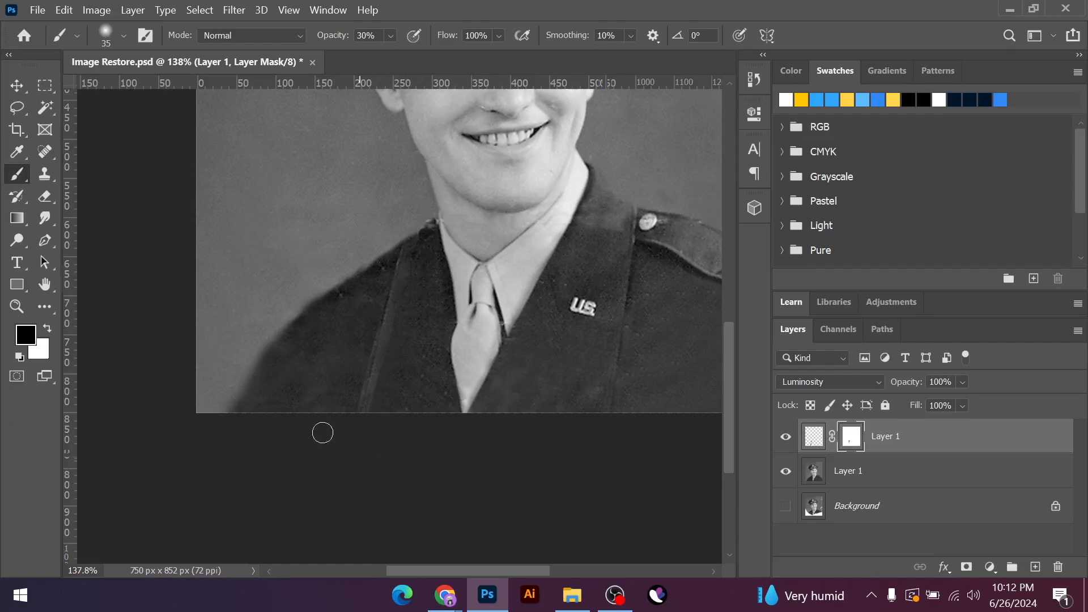
scroll(376, 328, "up", 3)
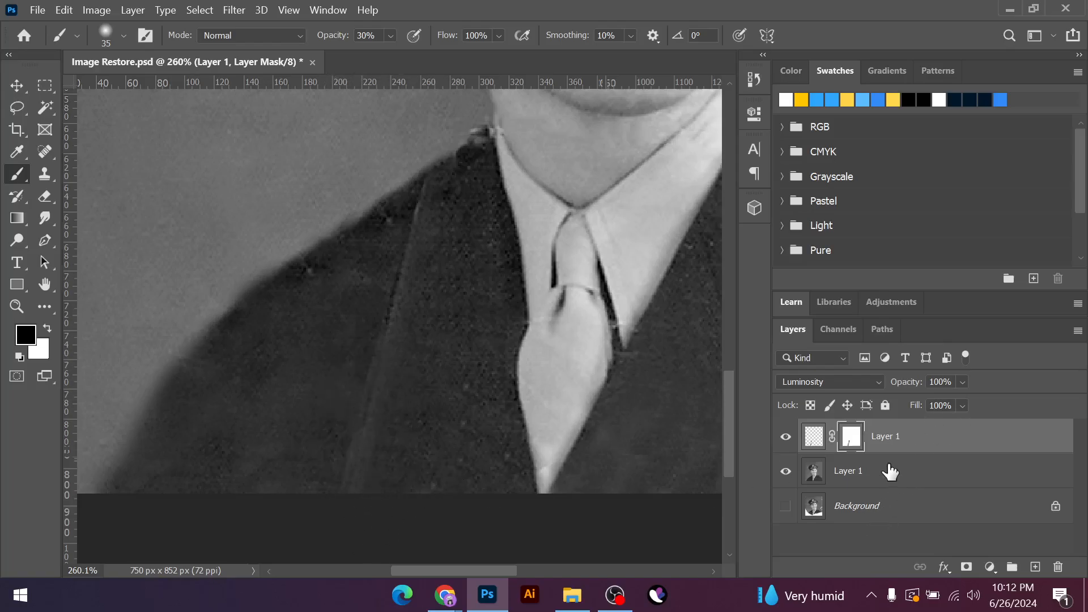
Duplicate the masked seam layer and paint black on the copy's mask along the seam's tie-side edge
key("ctrl+j")
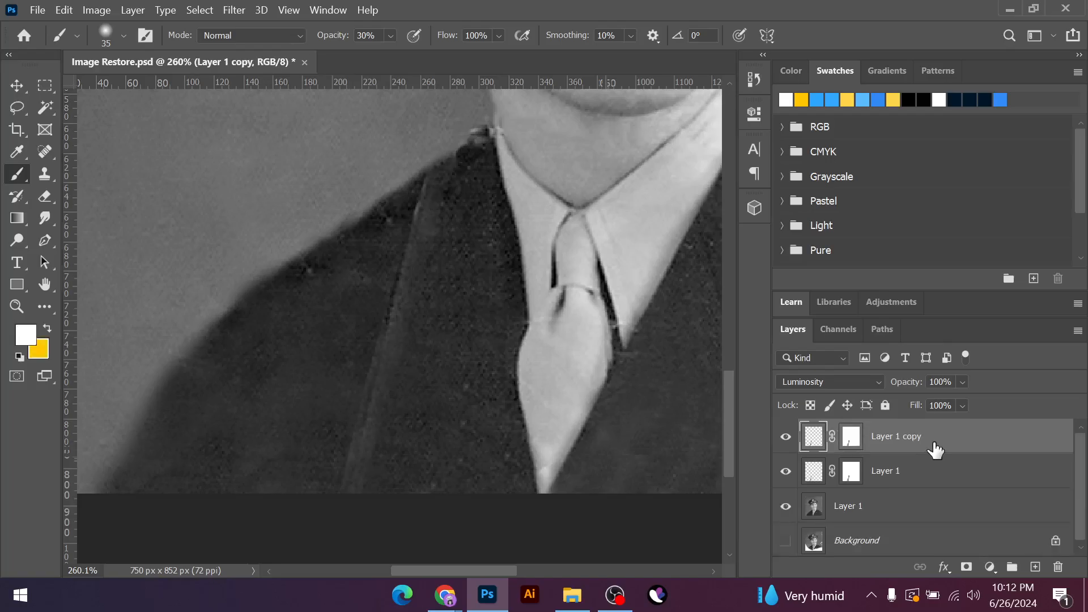
left_click(852, 438)
key("d")
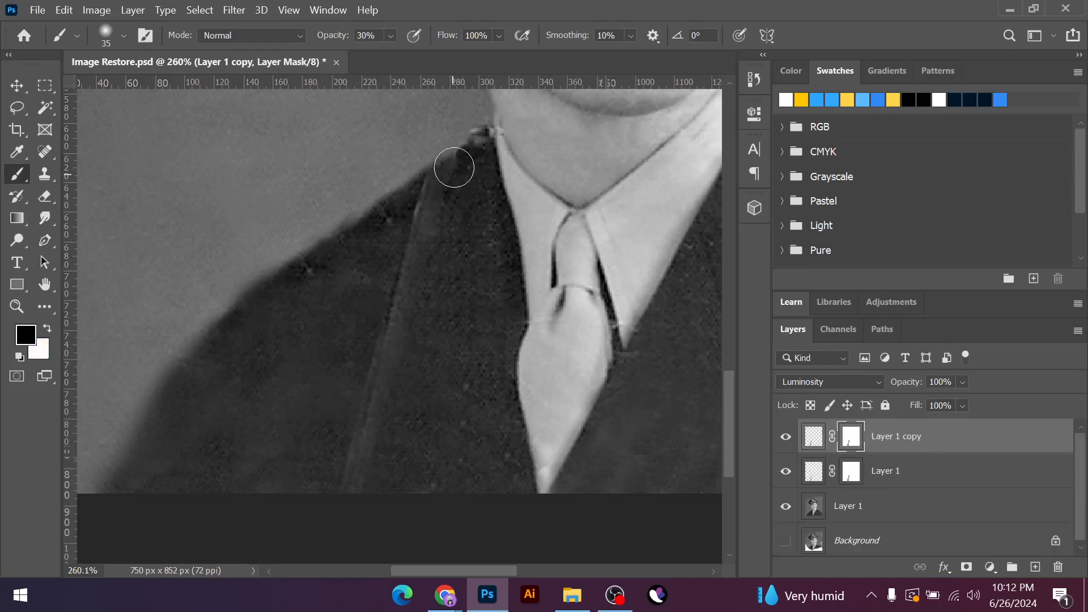
left_click_drag(450, 203, 383, 483)
scroll(357, 397, "down", 4)
scroll(363, 395, "down", 3)
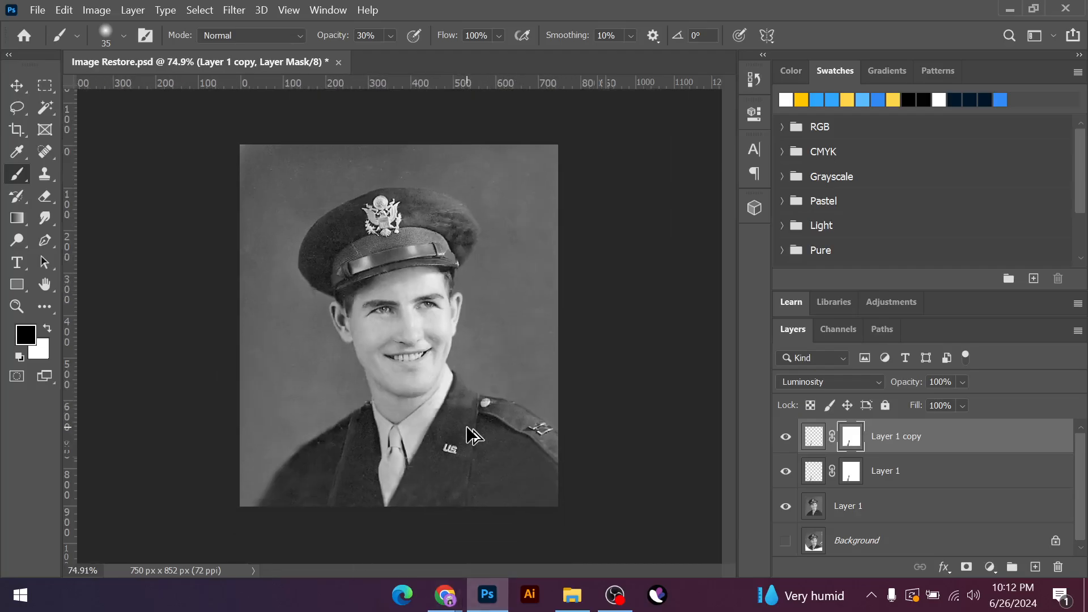
scroll(304, 520, "up", 1)
scroll(316, 546, "up", 4)
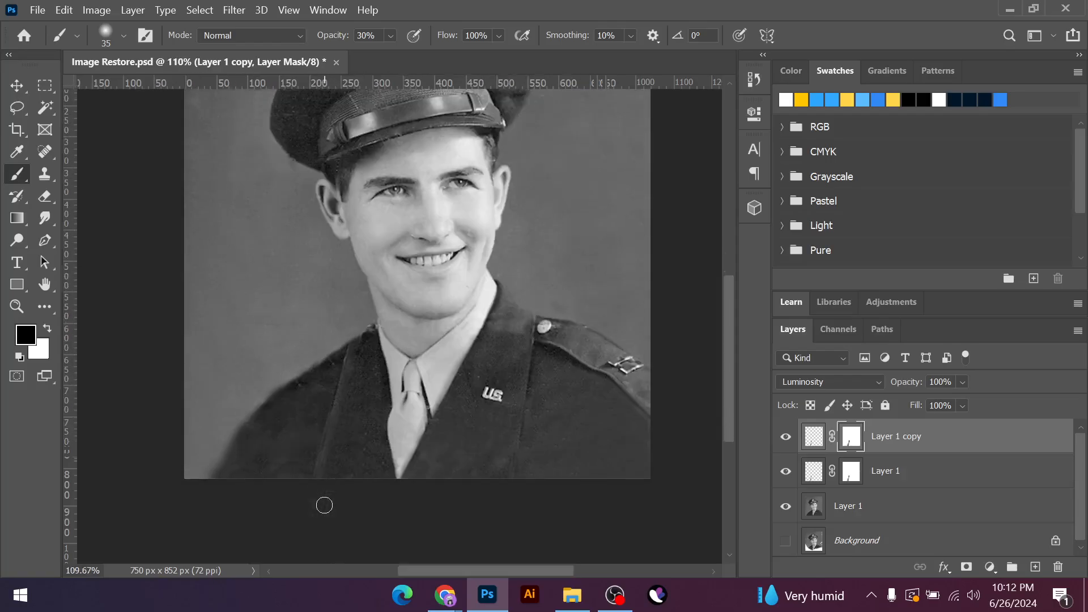
Merge the two masked seam layers into one layer and check the whole portrait
scroll(324, 505, "down", 2)
left_click(889, 472, "shift")
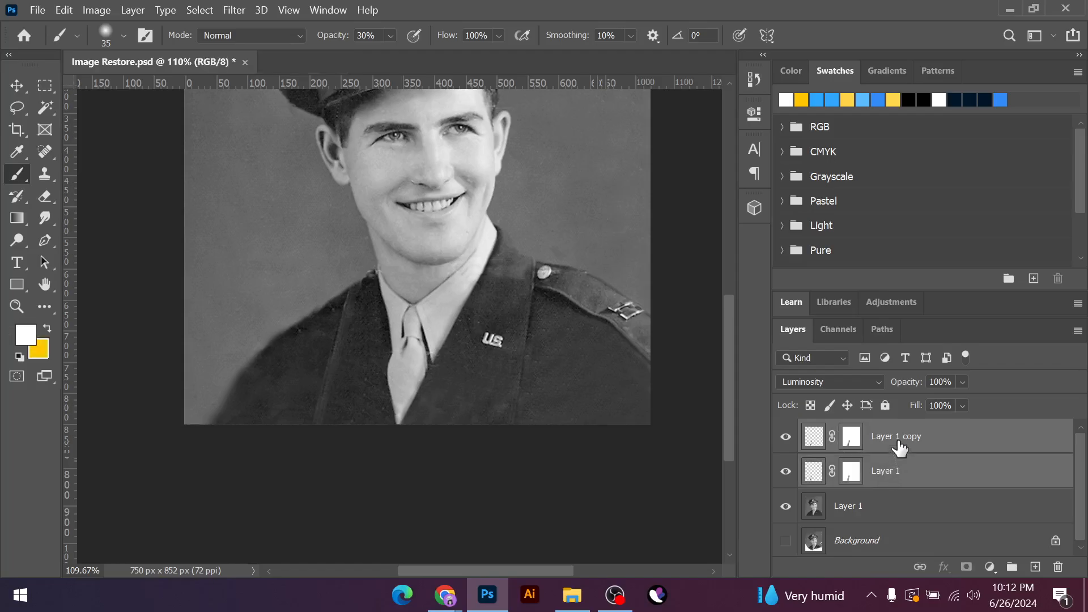
key("ctrl+e")
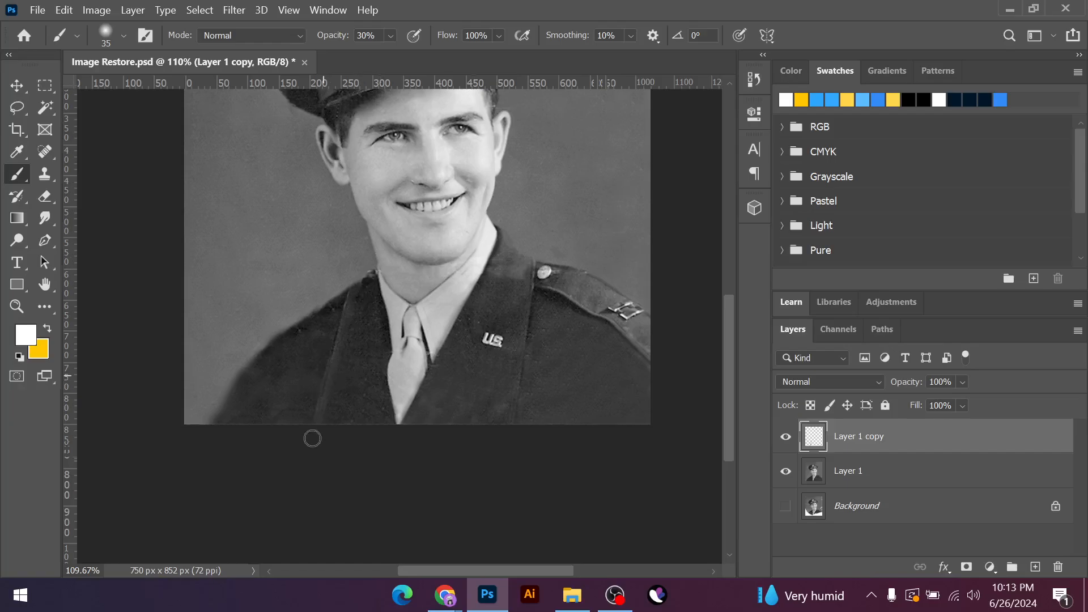
scroll(568, 308, "down", 2)
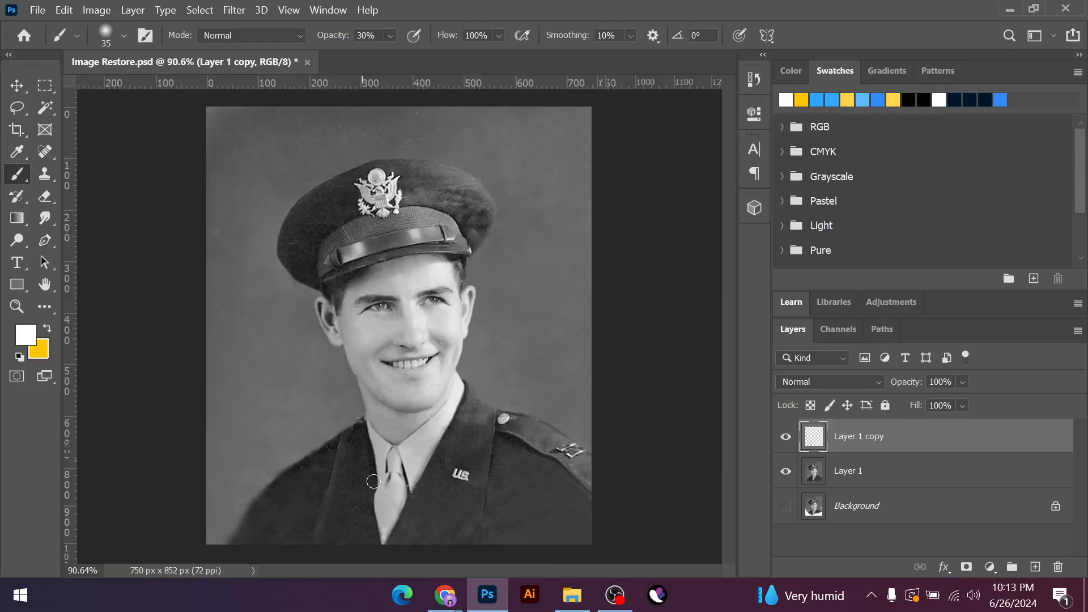
scroll(323, 530, "up", 1)
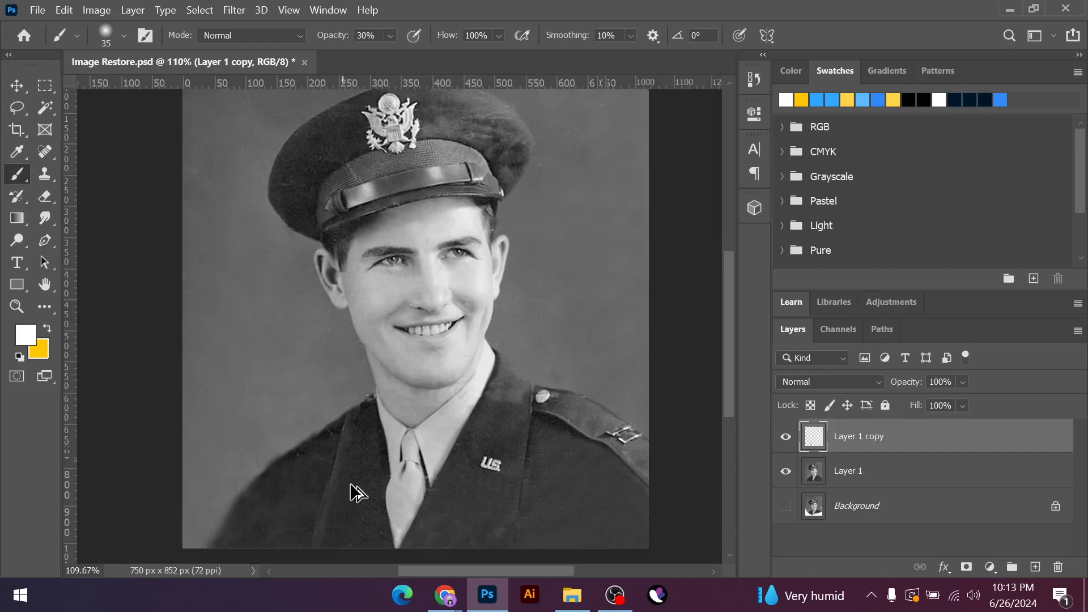
scroll(354, 491, "down", 2)
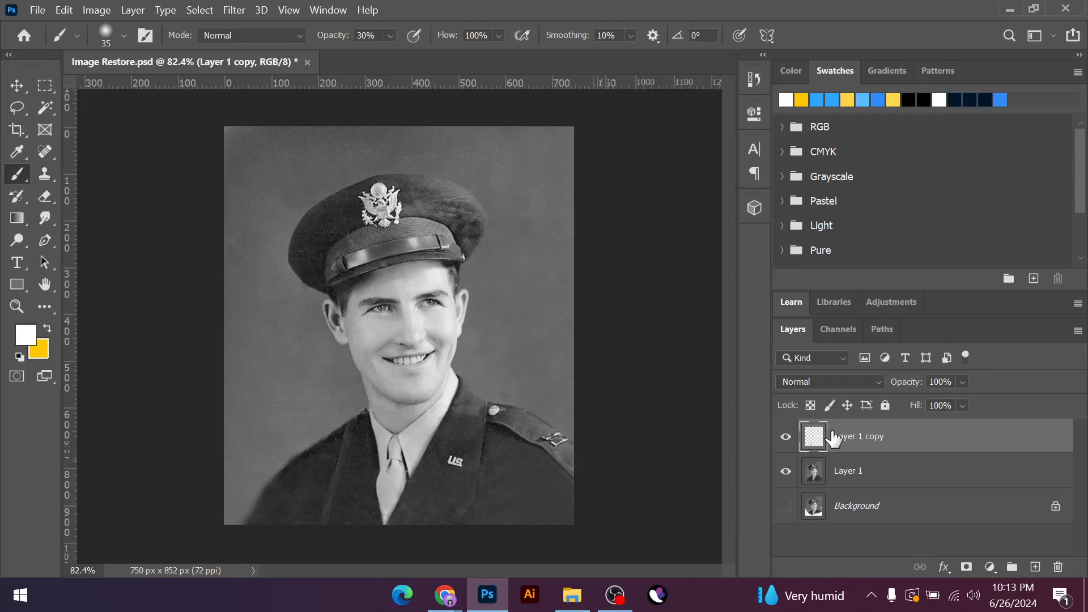
Hide and reshow the seam strip layer to compare the jacket with and without it
scroll(304, 469, "up", 3)
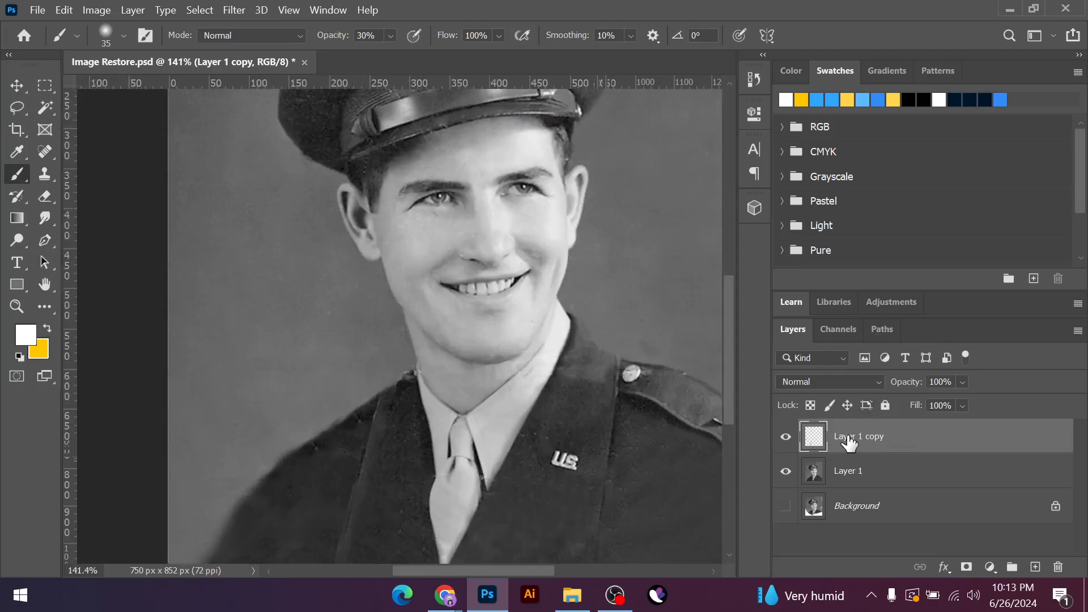
left_click(787, 437)
left_click(787, 437)
scroll(405, 436, "down", 3)
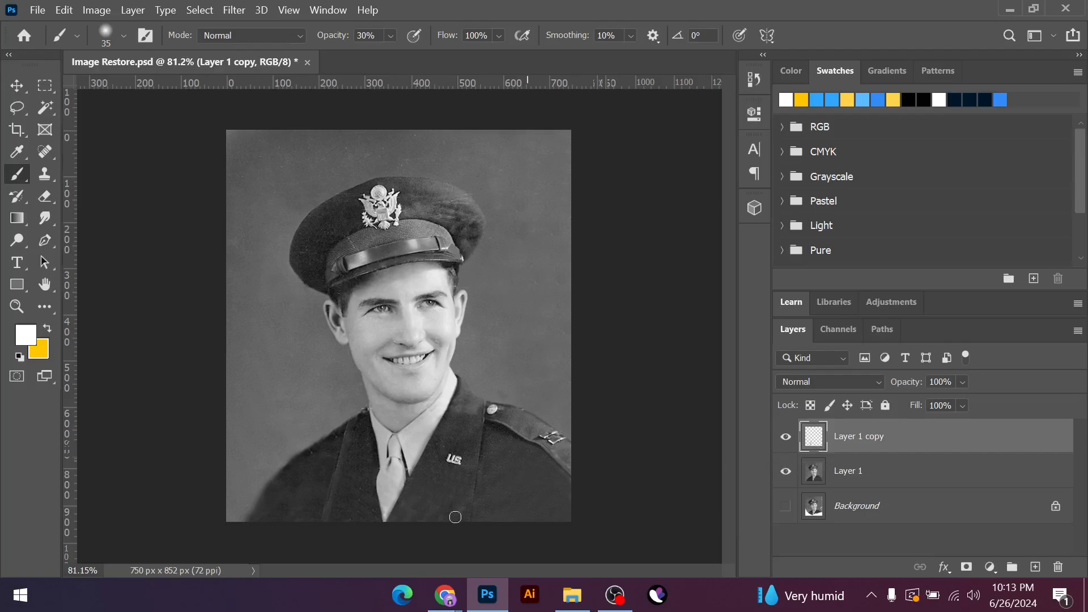
scroll(332, 450, "up", 3)
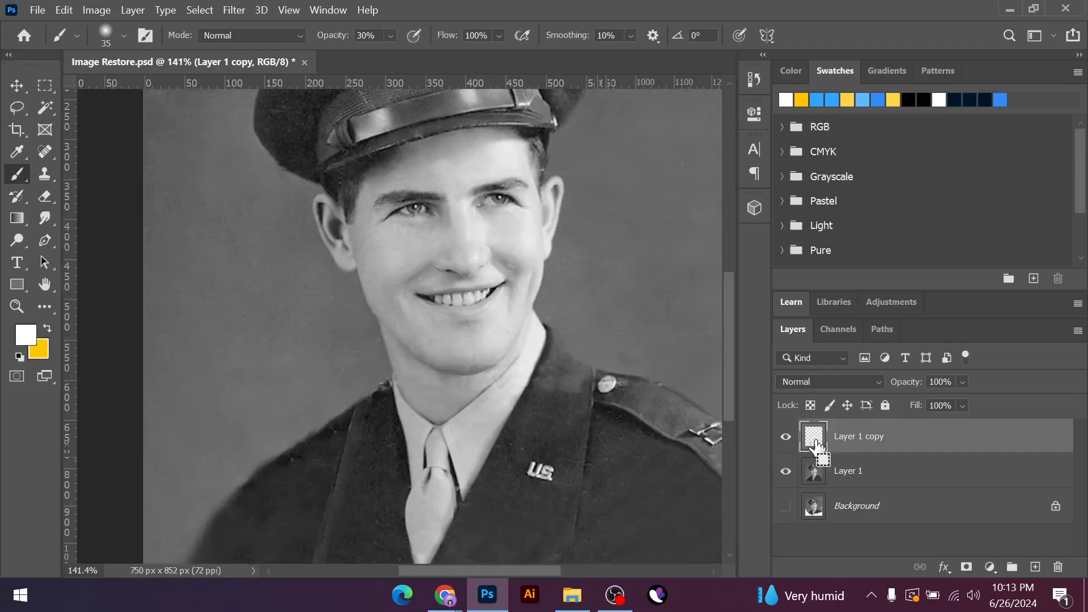
Warp the seam strip by pulling its upper tie-side corner toward the collar, apply the warp, and check the whole portrait
key("ctrl+t")
right_click(343, 450)
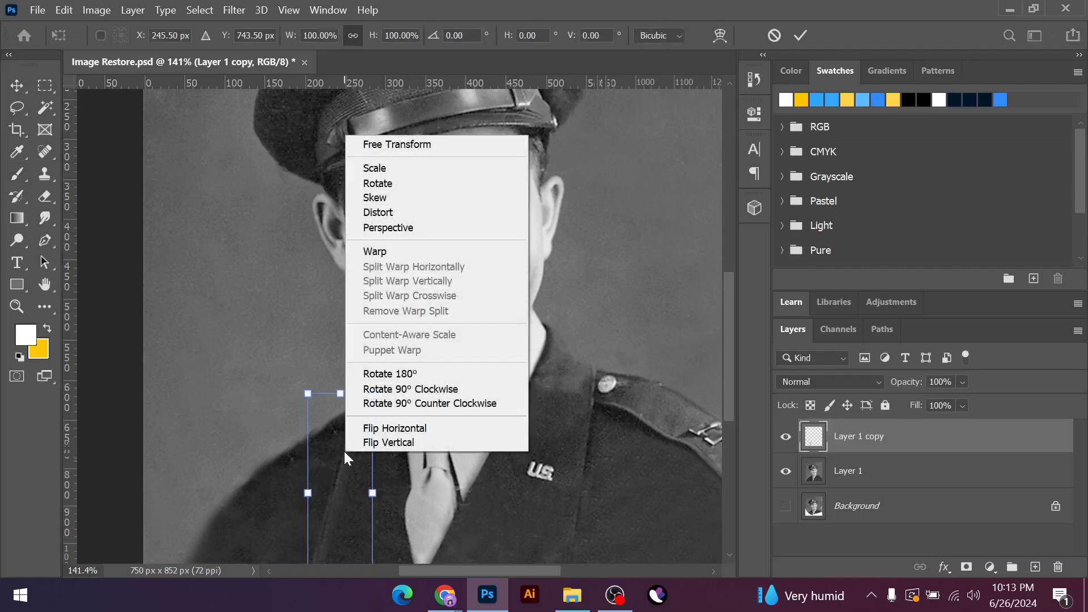
left_click(374, 251)
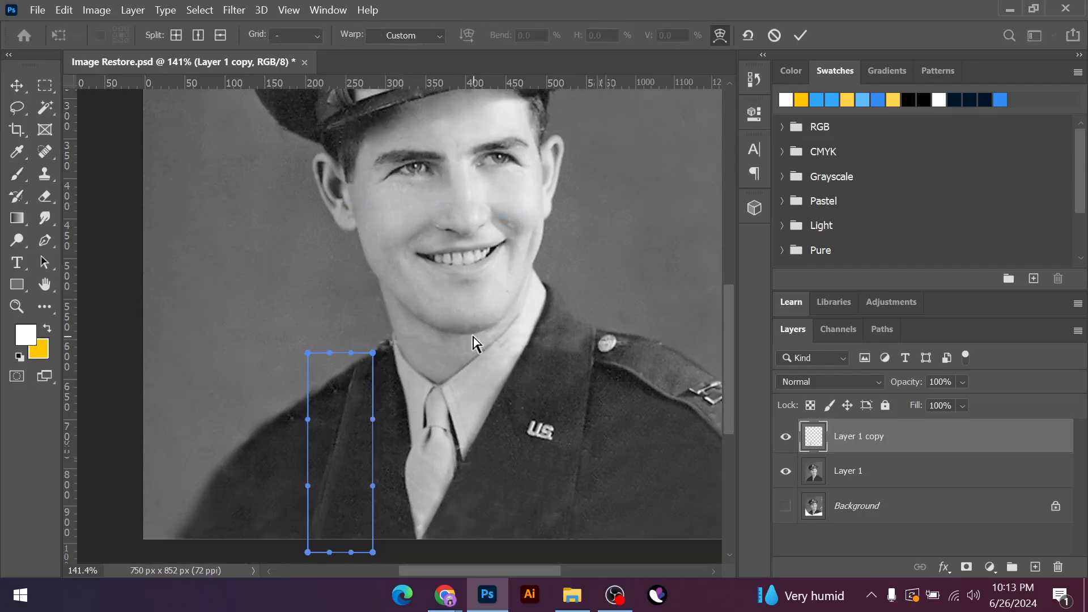
scroll(413, 377, "down", 3)
scroll(306, 430, "up", 1)
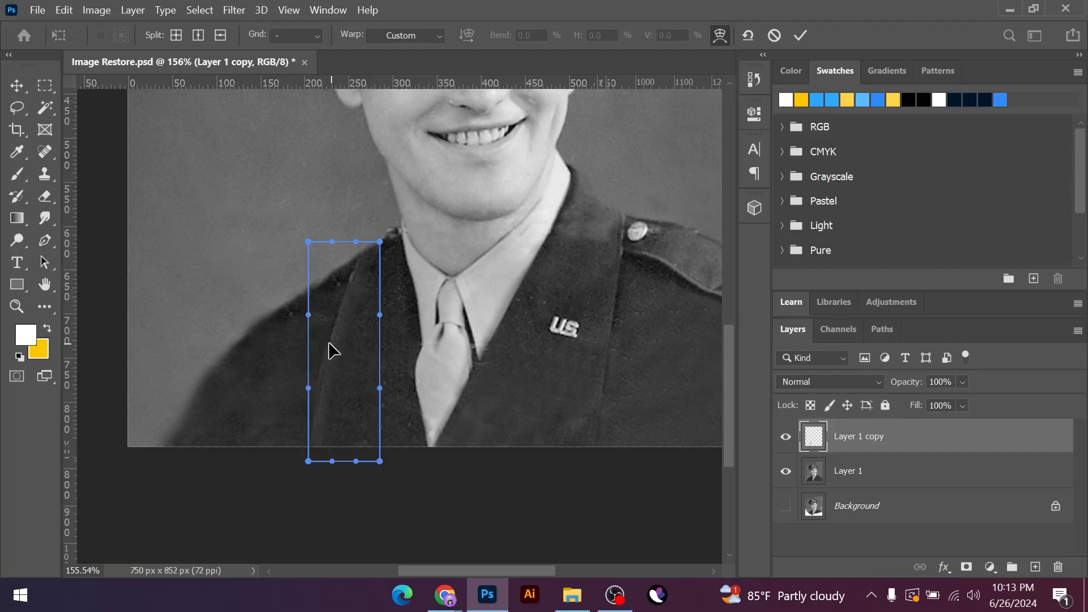
mouse_move(331, 350)
left_mouse_down()
mouse_move(357, 357)
mouse_move(333, 353)
left_mouse_up()
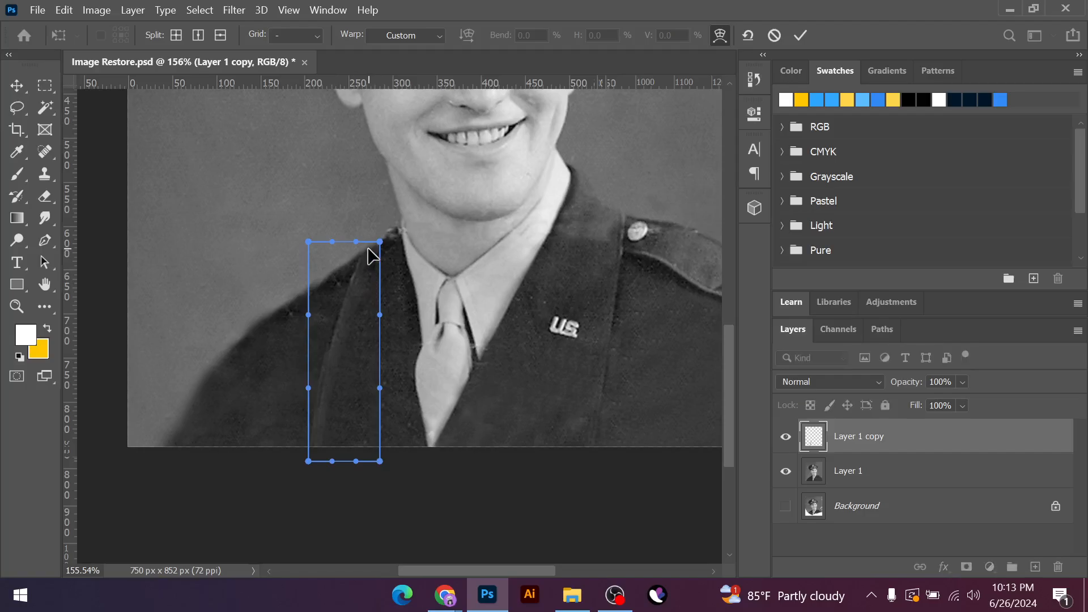
left_click_drag(371, 261, 389, 262)
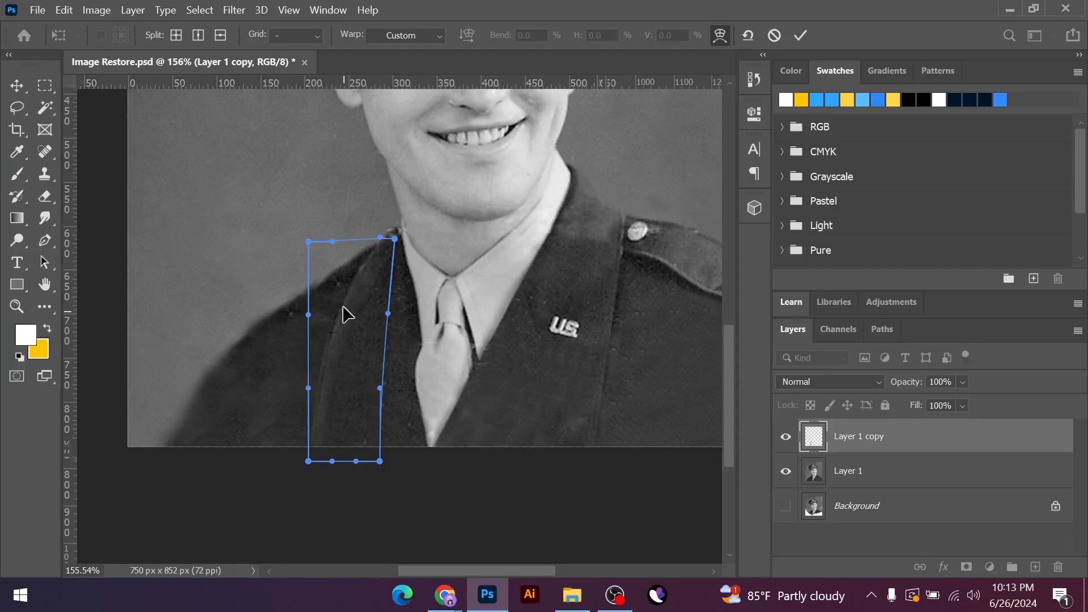
left_click(801, 35)
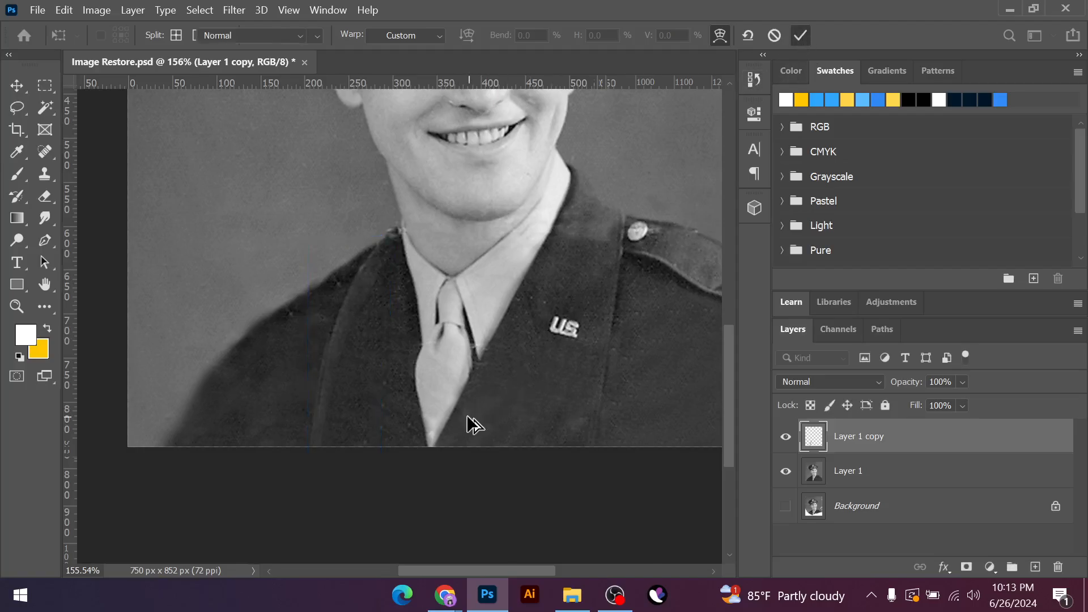
scroll(469, 423, "down", 3)
scroll(510, 459, "down", 2)
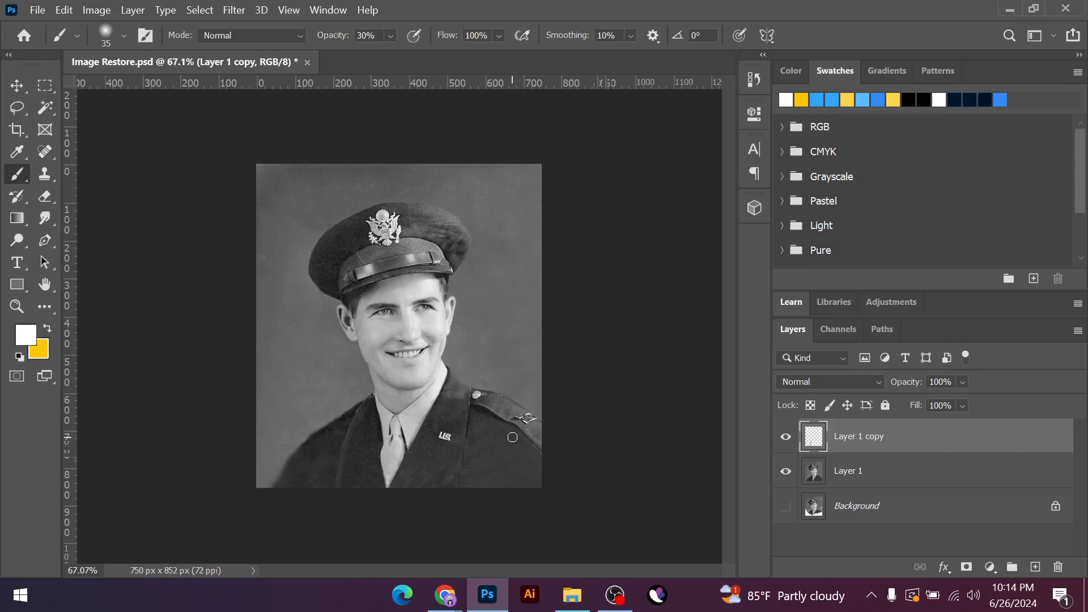
scroll(457, 530, "up", 2)
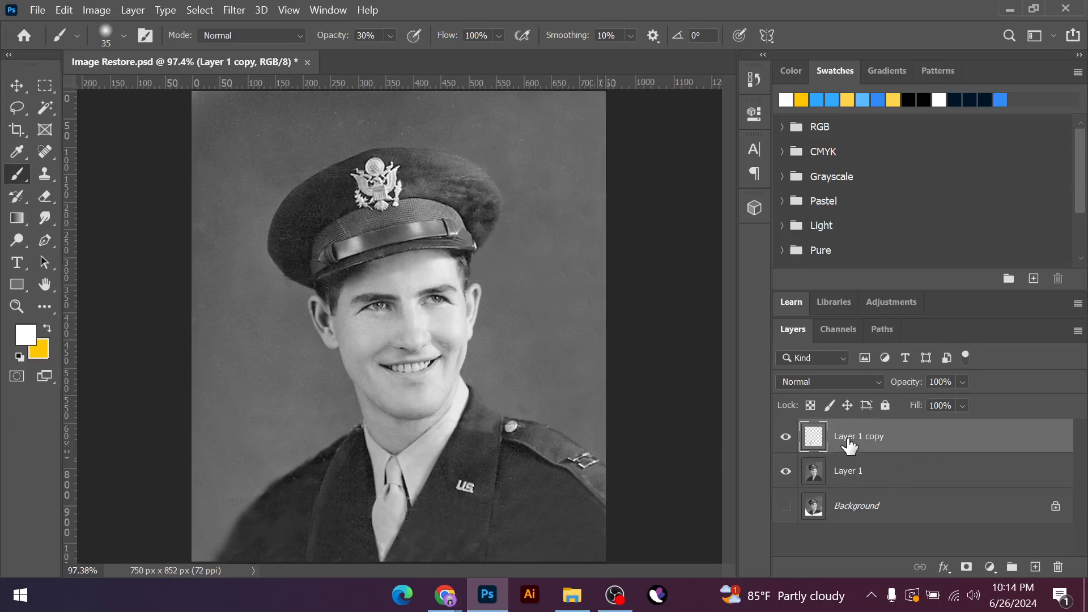
scroll(583, 401, "down", 2)
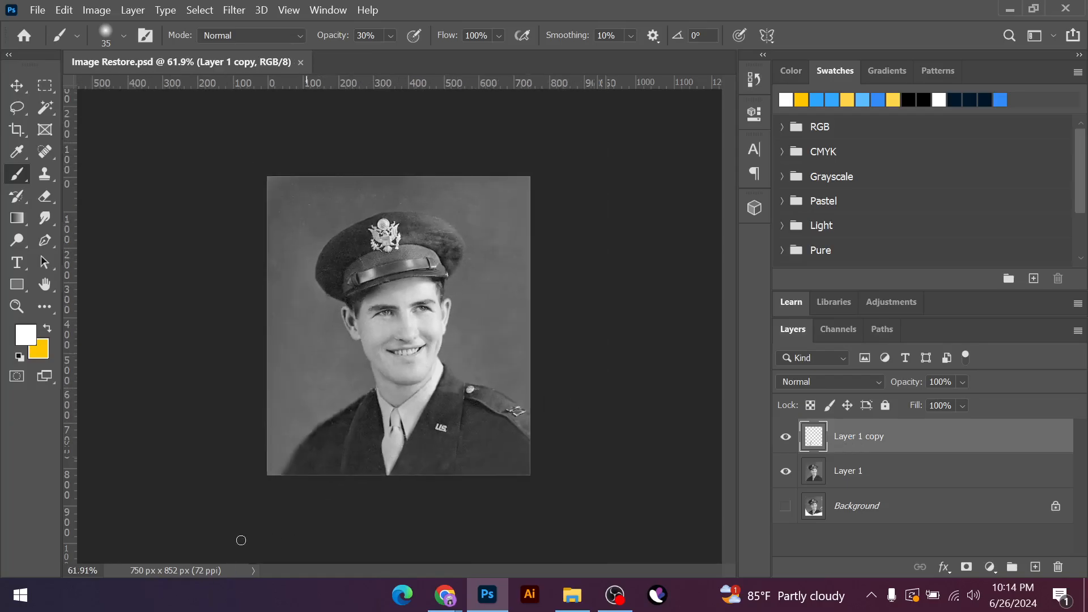
Set up the Smudge tool with a 9 px brush at 100% strength and try a stroke along the rebuilt shoulder's outer edge
scroll(233, 522, "up", 5)
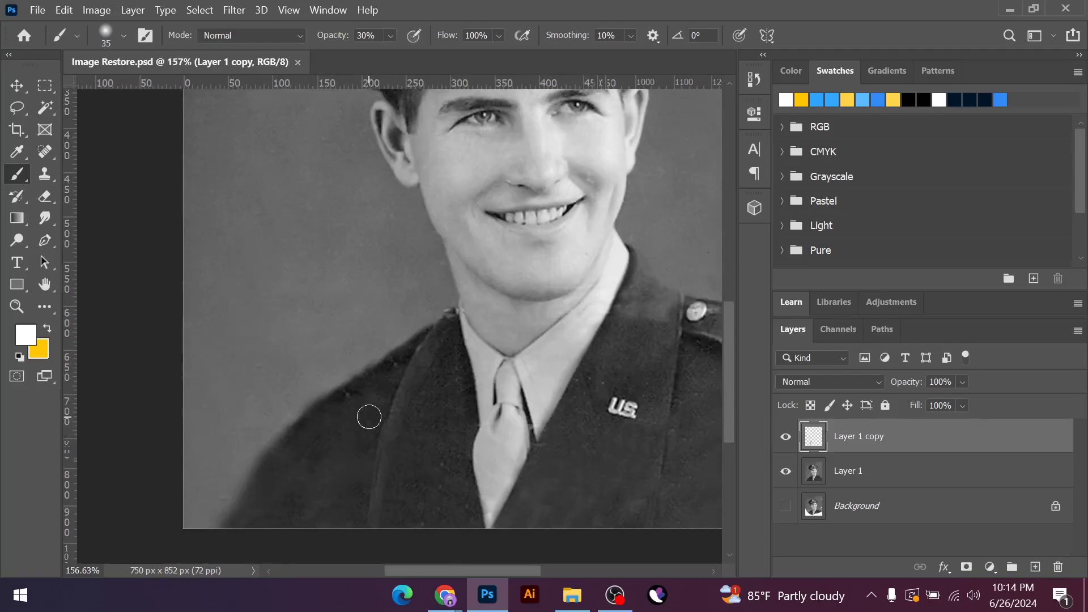
scroll(362, 414, "down", 2)
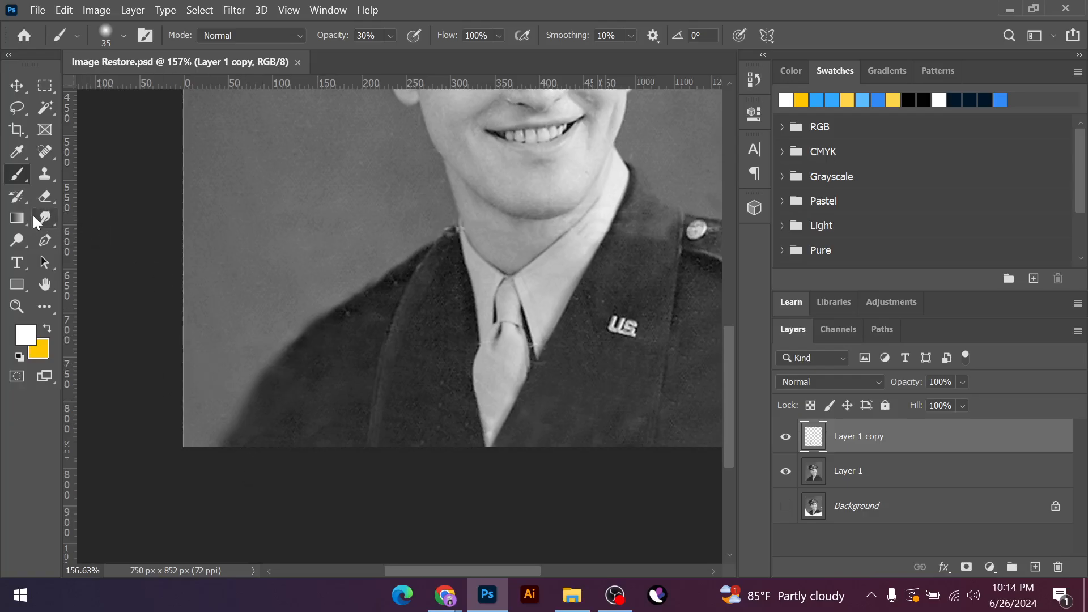
left_click(45, 217)
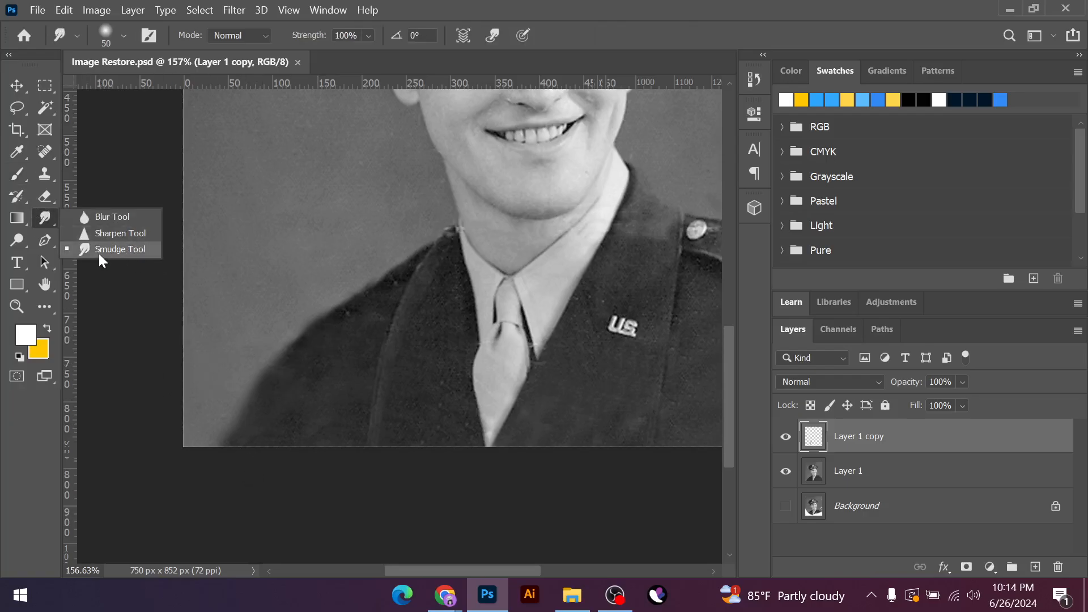
left_click(98, 253)
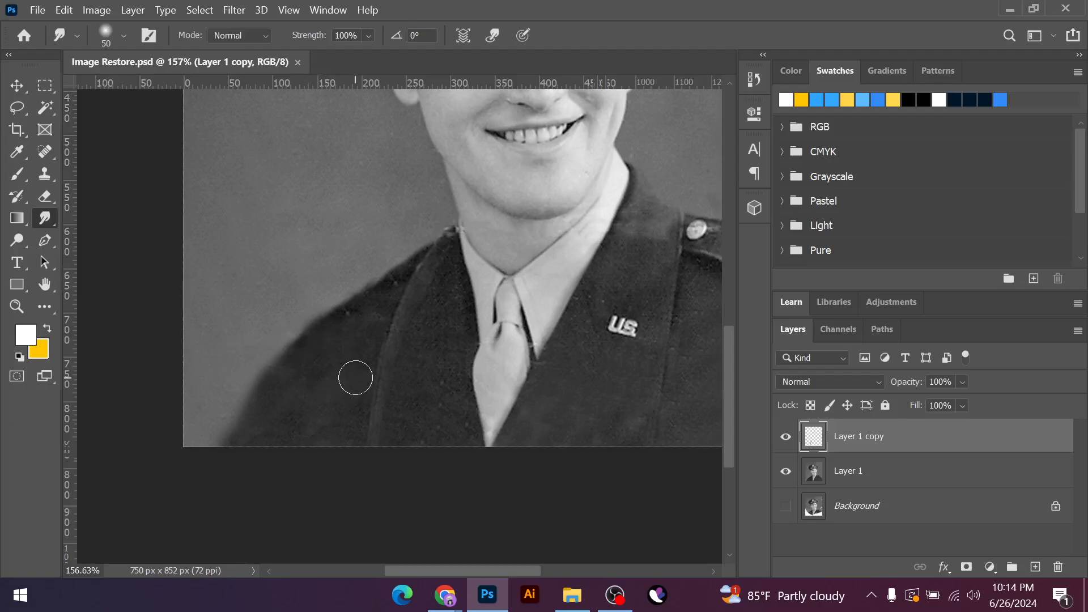
key("bracketleft")
key("bracketleft")
key("bracketleft")
left_click_drag(303, 338, 335, 315)
scroll(260, 382, "up", 5)
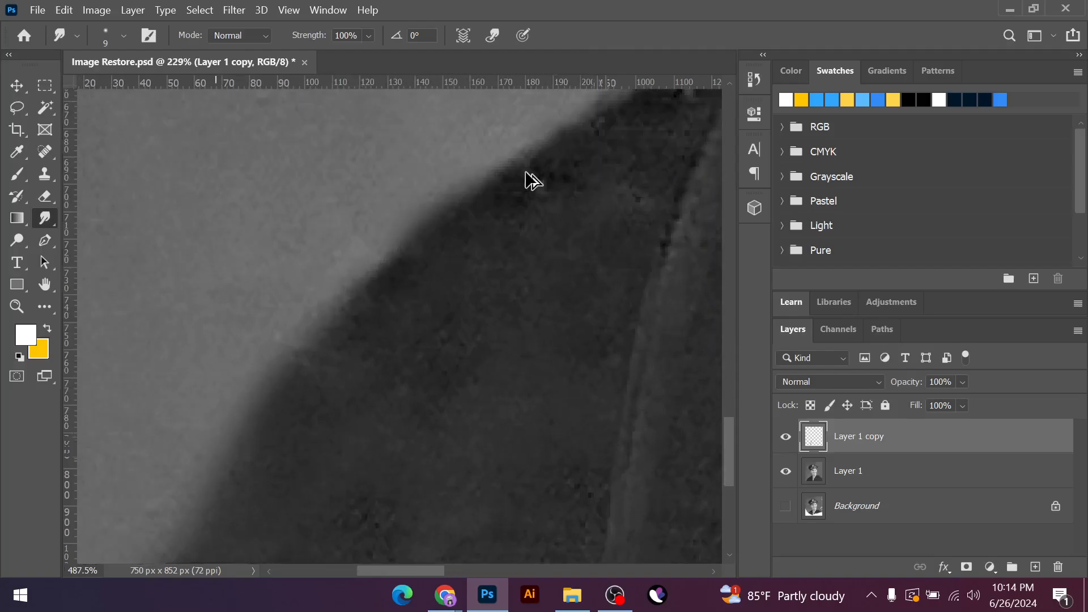
On Layer 1, smudge along the rebuilt shoulder's outer edge from the upper shoulder toward the sleeve to smooth its outline
left_click(876, 476)
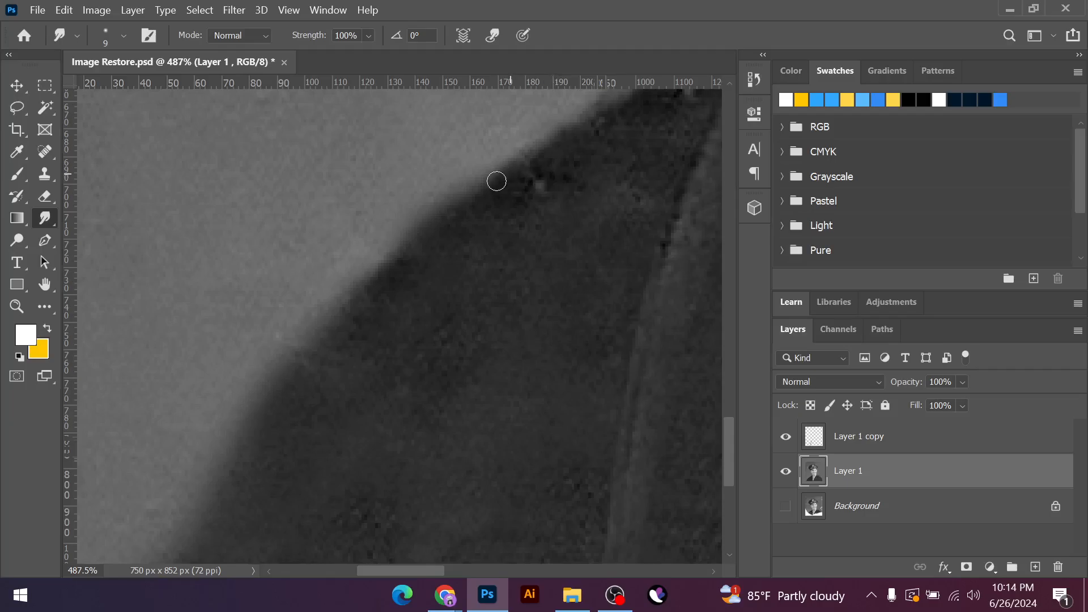
mouse_move(496, 181)
left_mouse_down()
mouse_move(370, 281)
mouse_move(387, 263)
mouse_move(281, 374)
left_mouse_up()
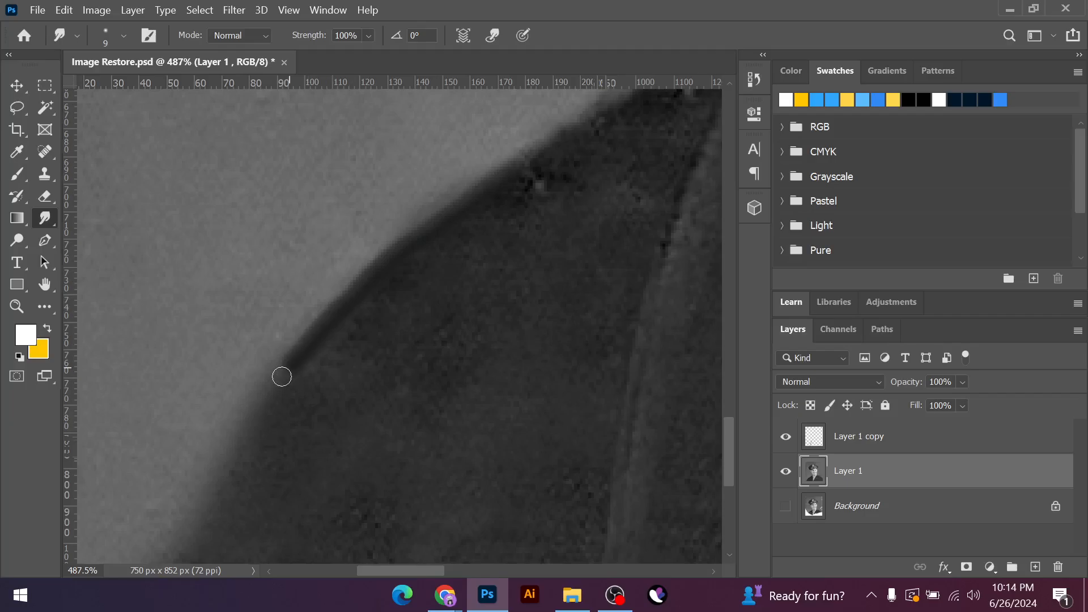
scroll(332, 326, "down", 5)
scroll(334, 332, "down", 3)
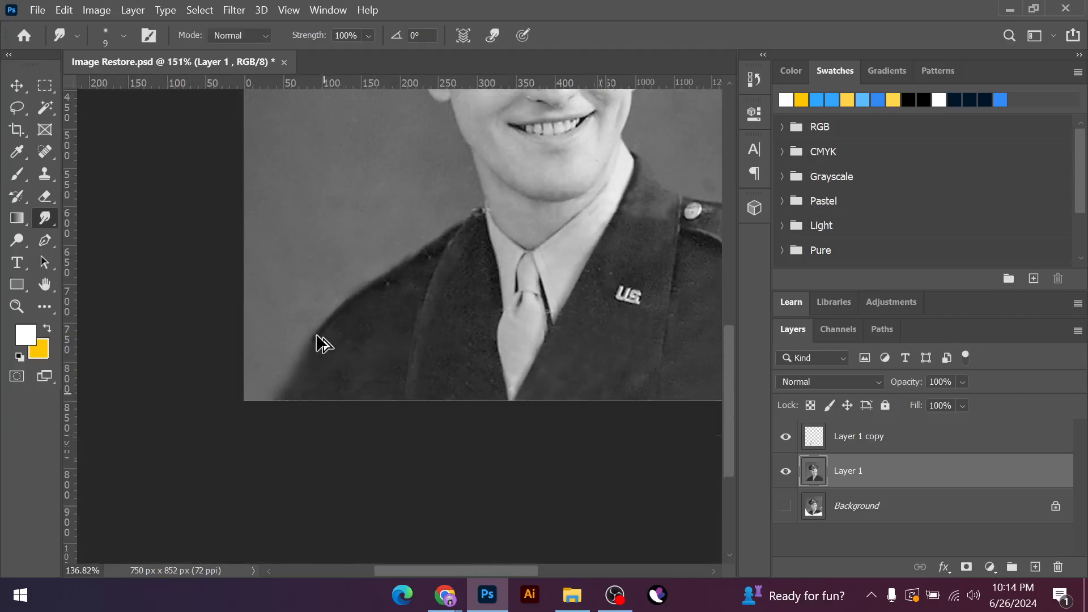
scroll(291, 389, "up", 1)
scroll(286, 387, "up", 4)
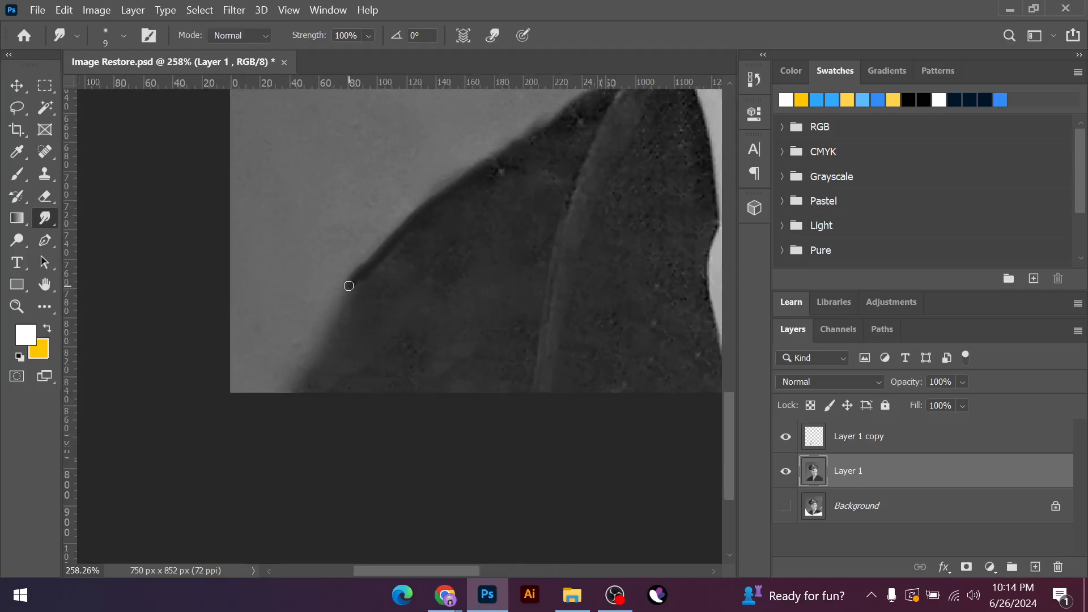
Smudge the rebuilt sleeve's outer edge down to the photo's bottom, undoing unwanted strokes, and check the complete outline
left_click(45, 216)
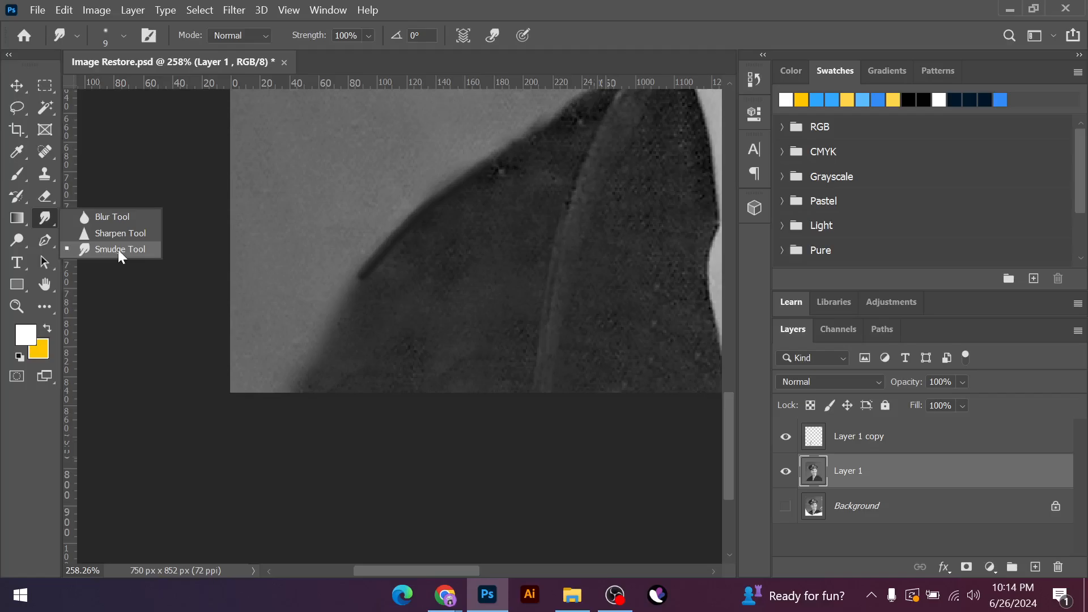
left_click(40, 220)
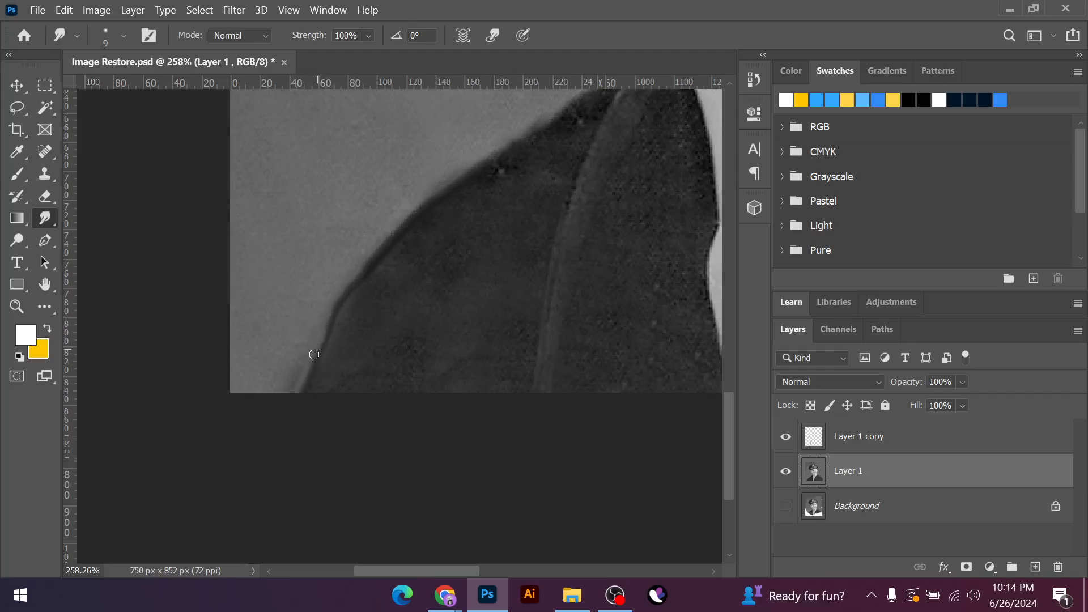
key("ctrl+z")
key("ctrl+z")
scroll(300, 348, "down", 2)
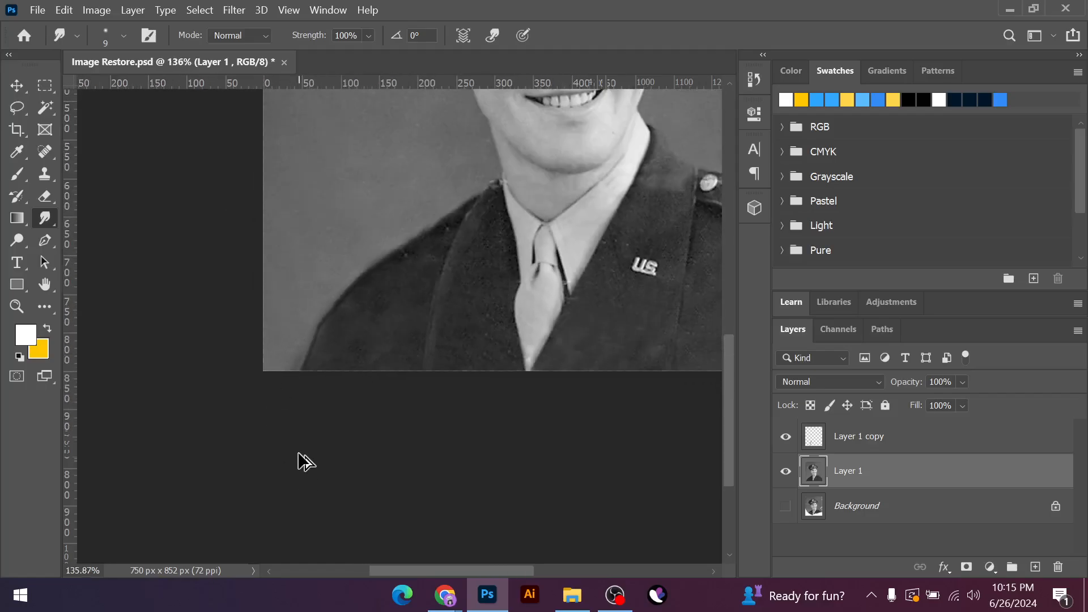
scroll(298, 453, "down", 3)
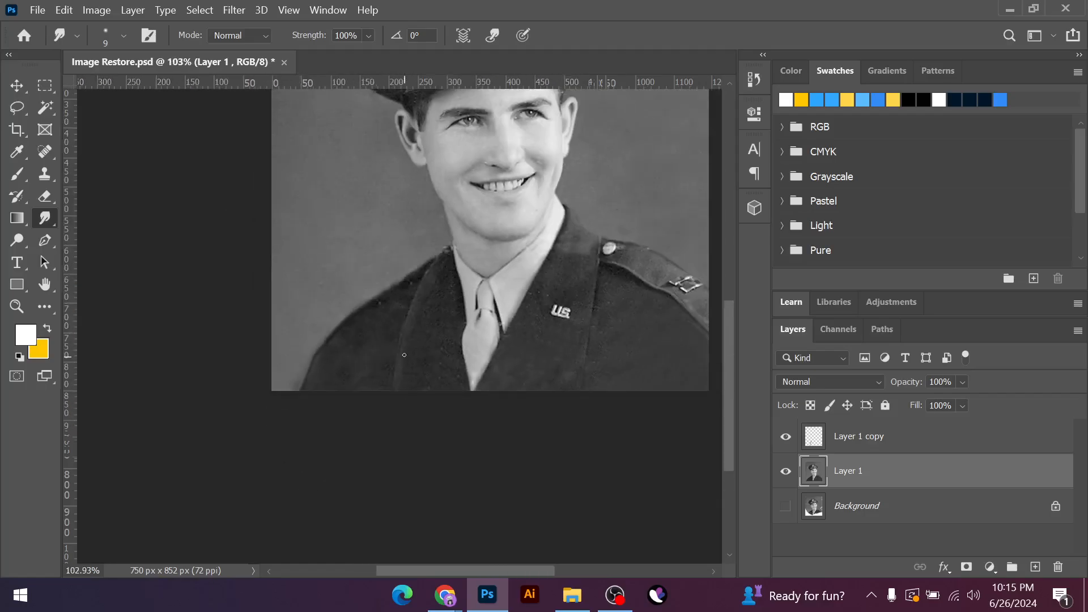
scroll(388, 328, "up", 3)
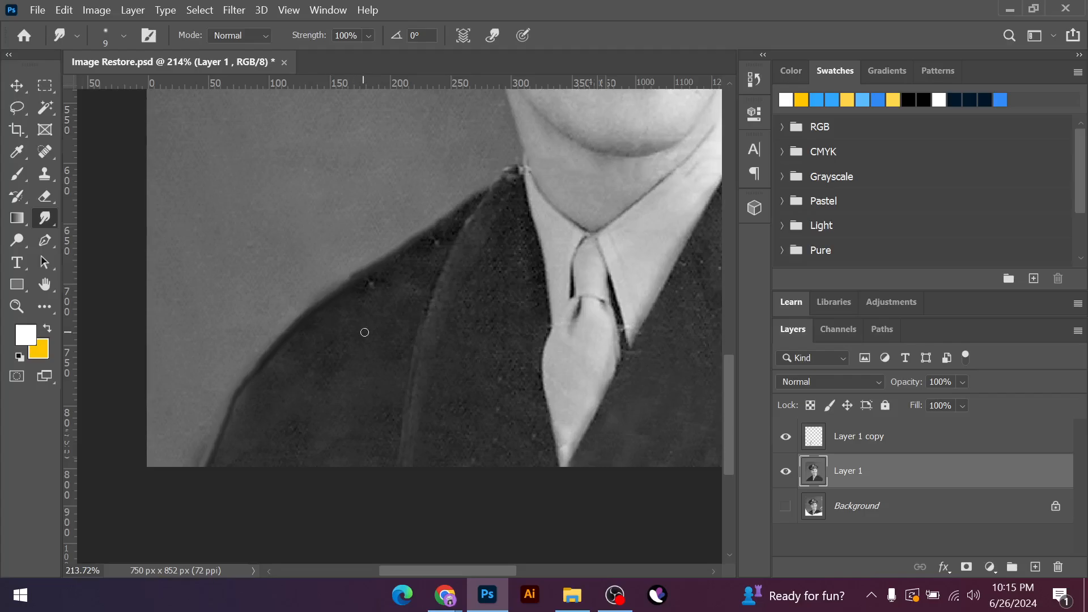
scroll(364, 332, "down", 3)
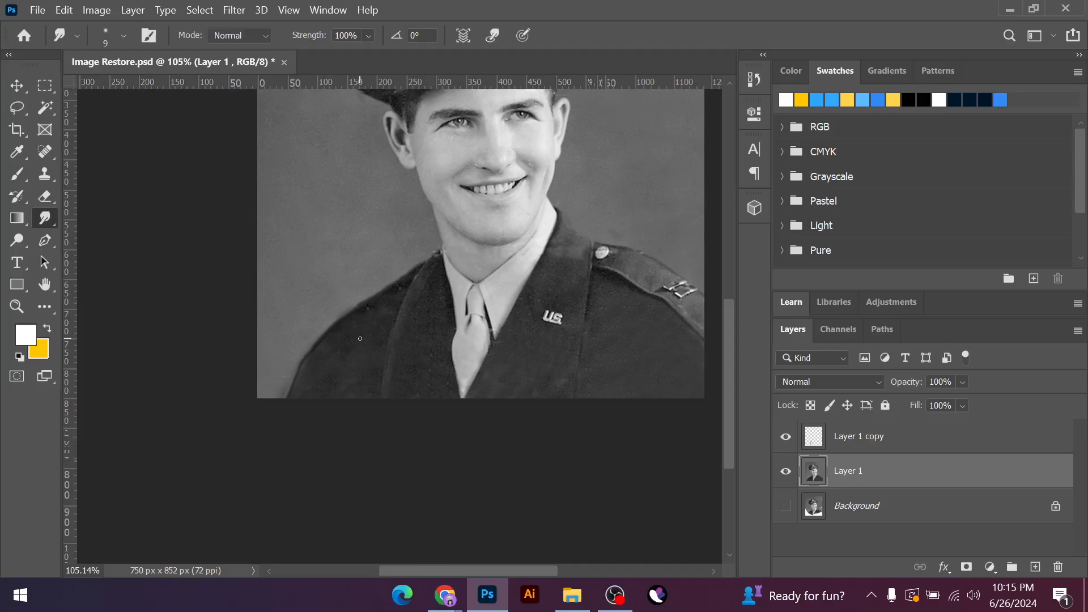
Merge the seam strip layer with Layer 1 using Merge Visible and save the document
key("ctrl+s")
left_click(872, 445)
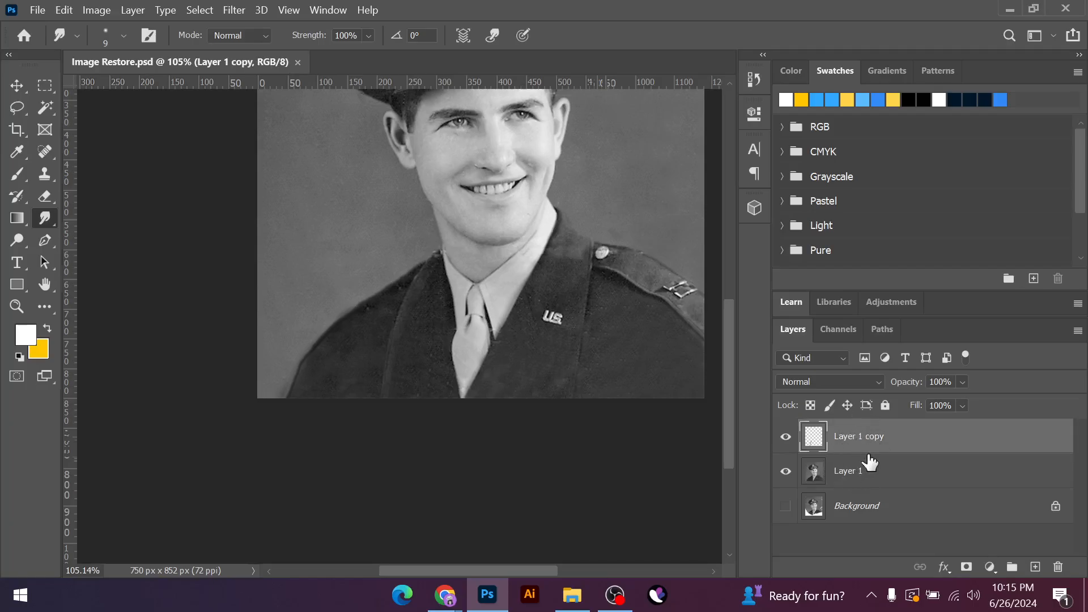
left_click(861, 477, "shift")
right_click(884, 457)
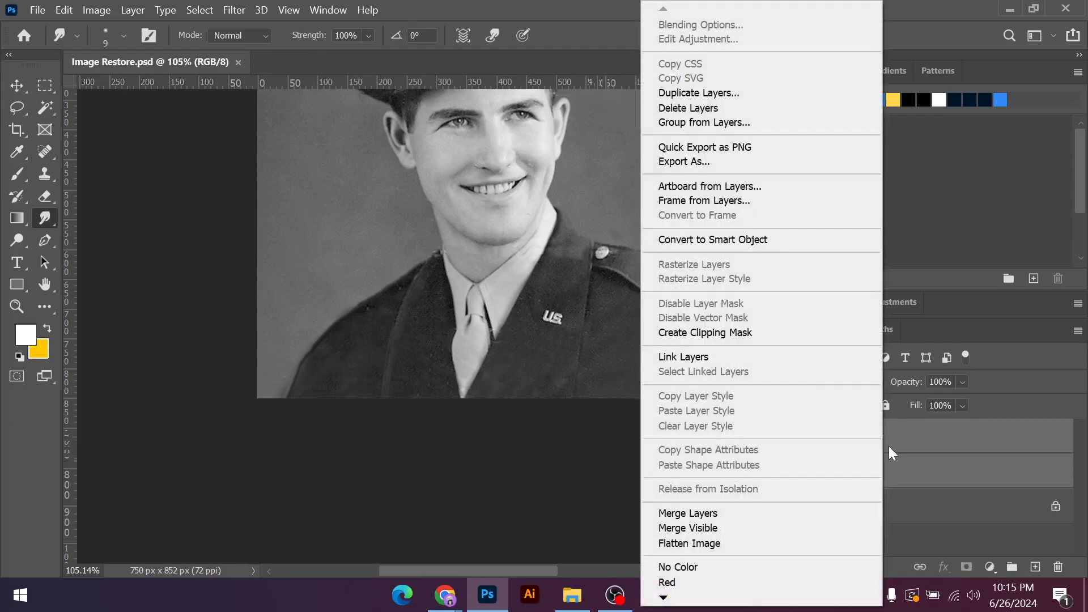
left_click(699, 532)
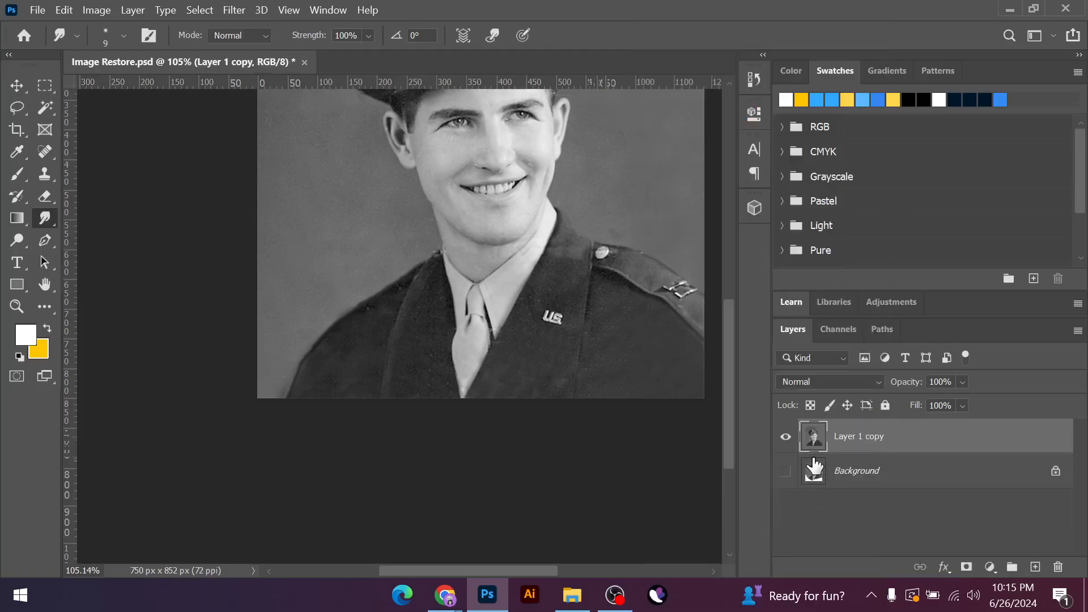
key("ctrl+s")
Clone nearby background over the photo's upper-left corner with a 90 px Clone Stamp, undoing a stray dab beside the cap
scroll(454, 409, "up", 6)
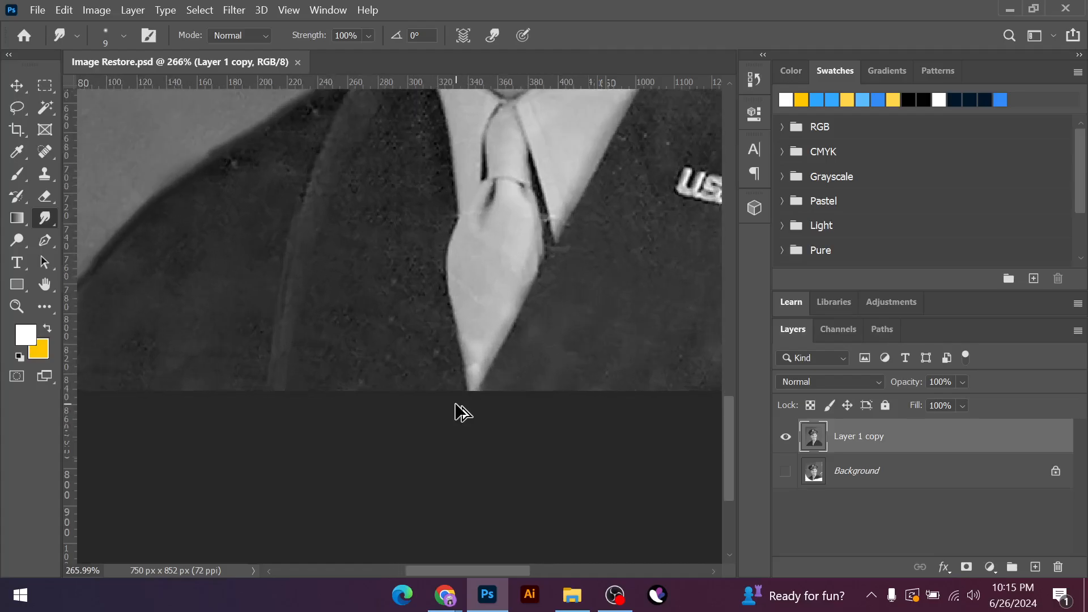
scroll(488, 304, "down", 7)
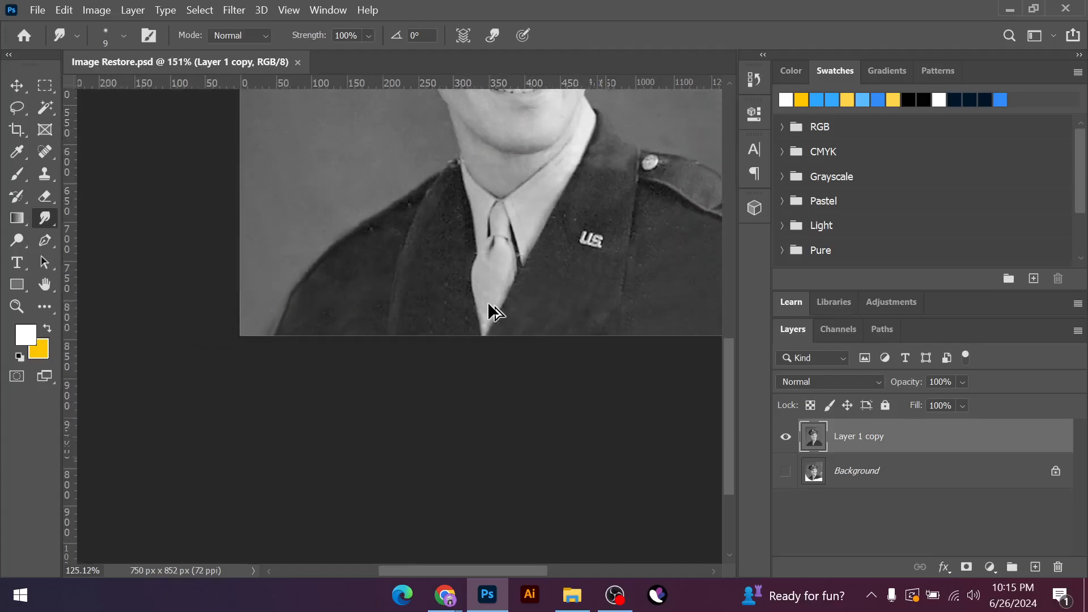
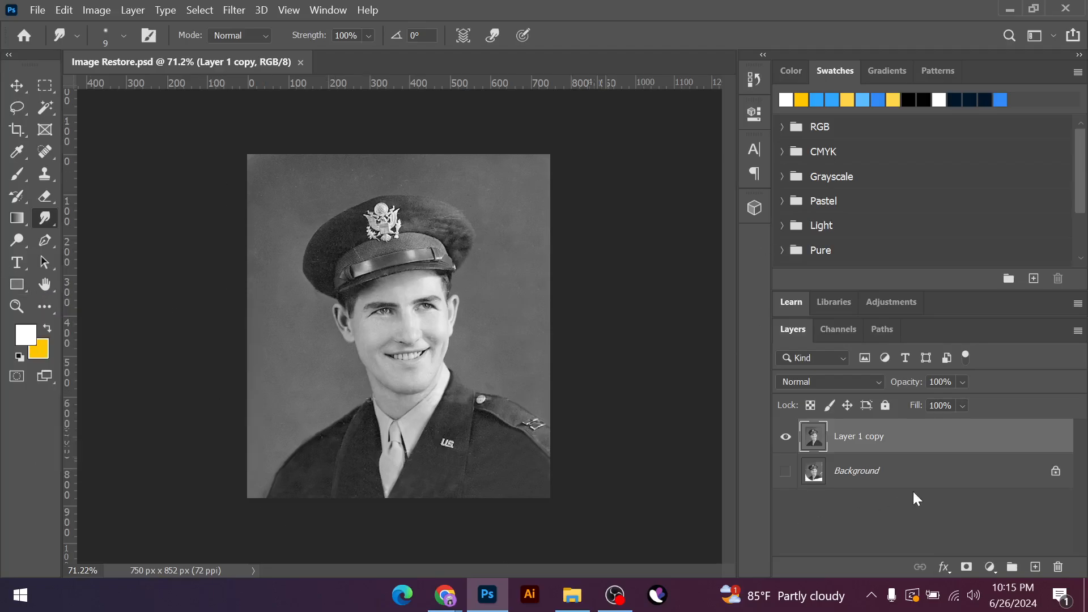
right_click(45, 221)
left_click(93, 215)
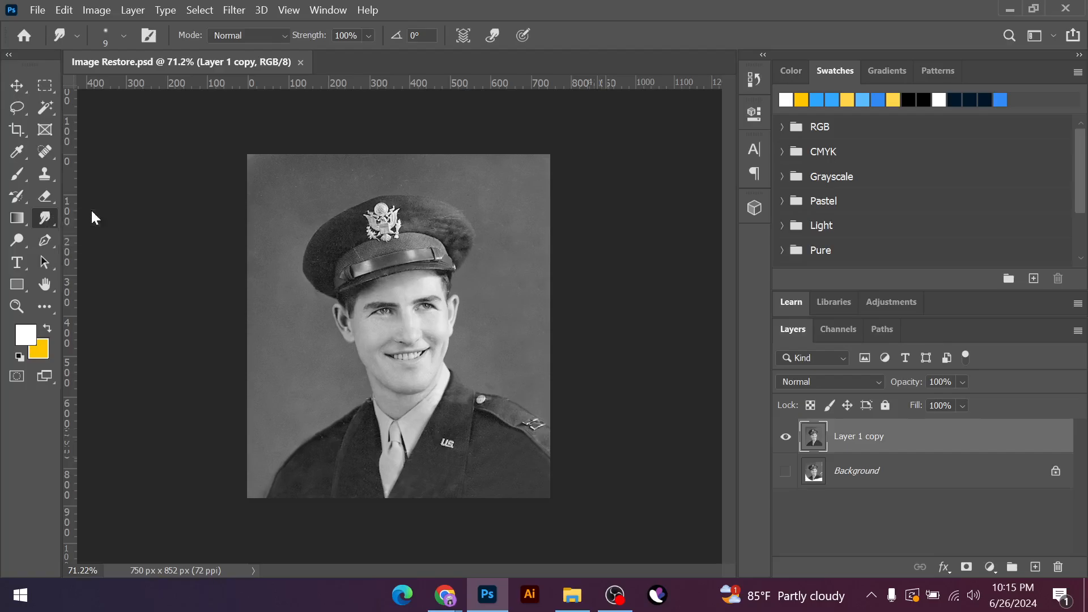
left_click(45, 173)
left_click(94, 173)
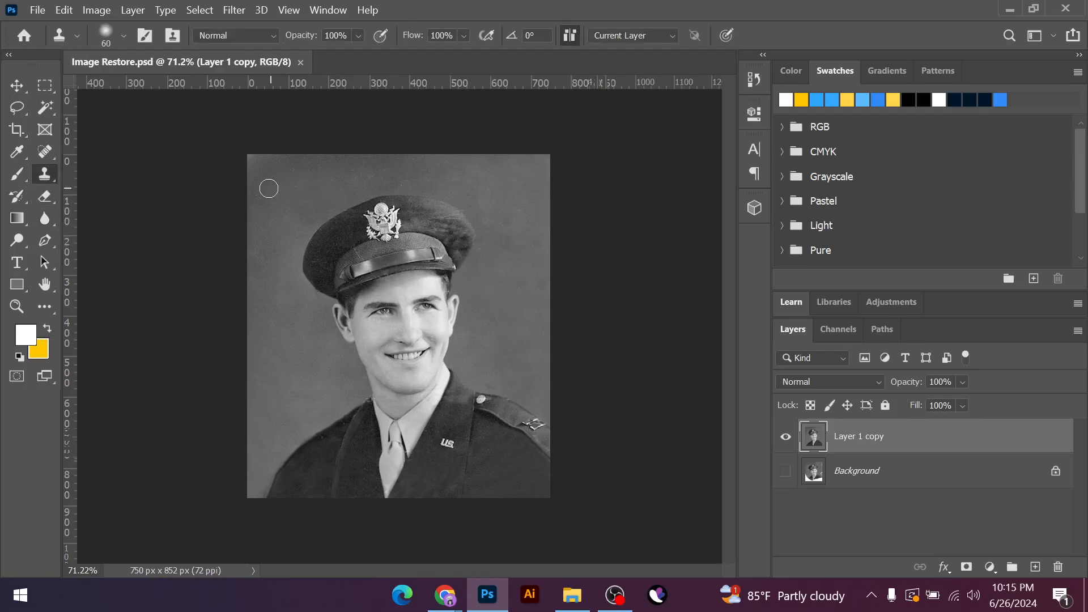
scroll(241, 181, "up", 5)
scroll(238, 238, "up", 4)
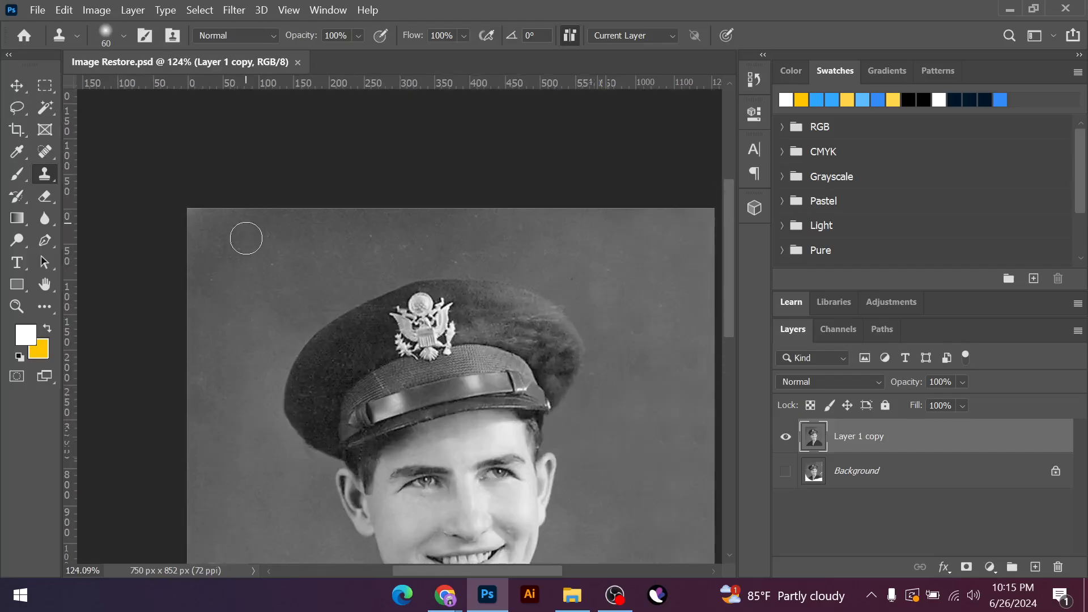
key("bracketright")
key("bracketright")
key("bracketright")
left_click(231, 250, "alt")
left_click(196, 211)
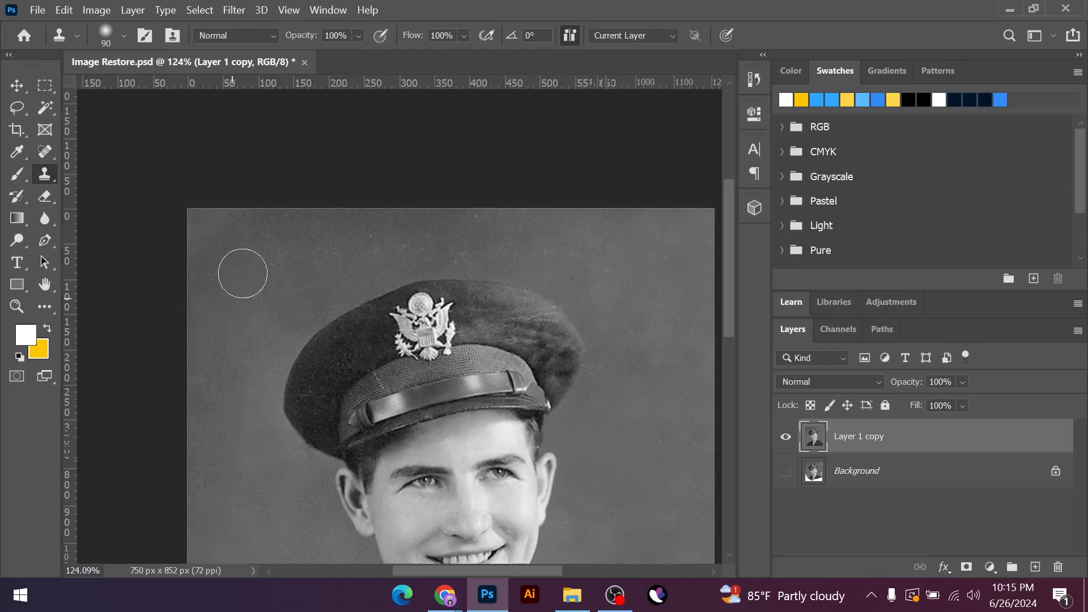
scroll(266, 239, "down", 2)
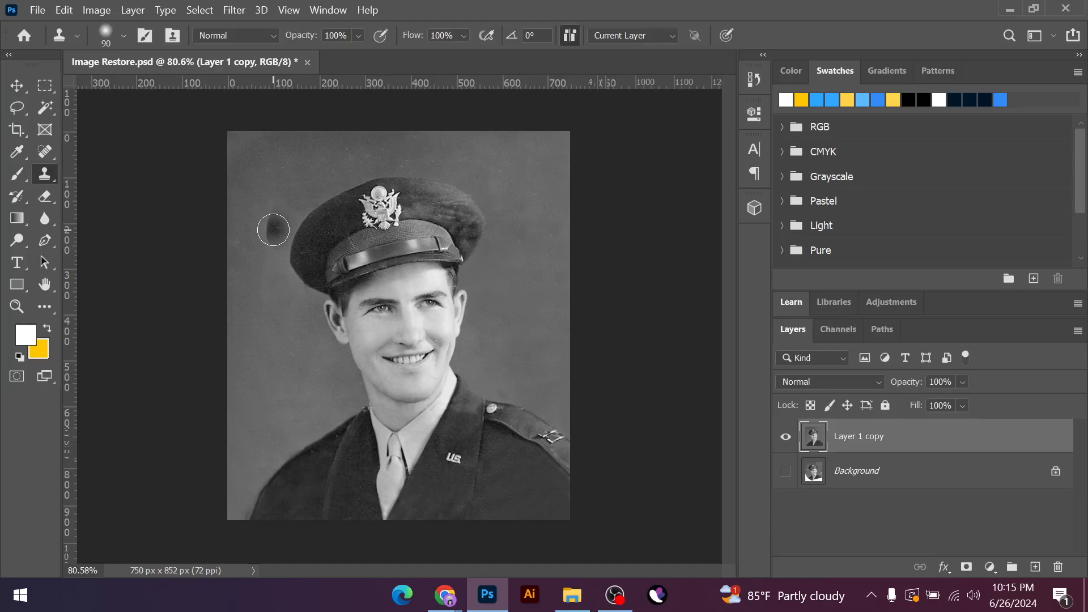
left_click(273, 230)
key("ctrl+z")
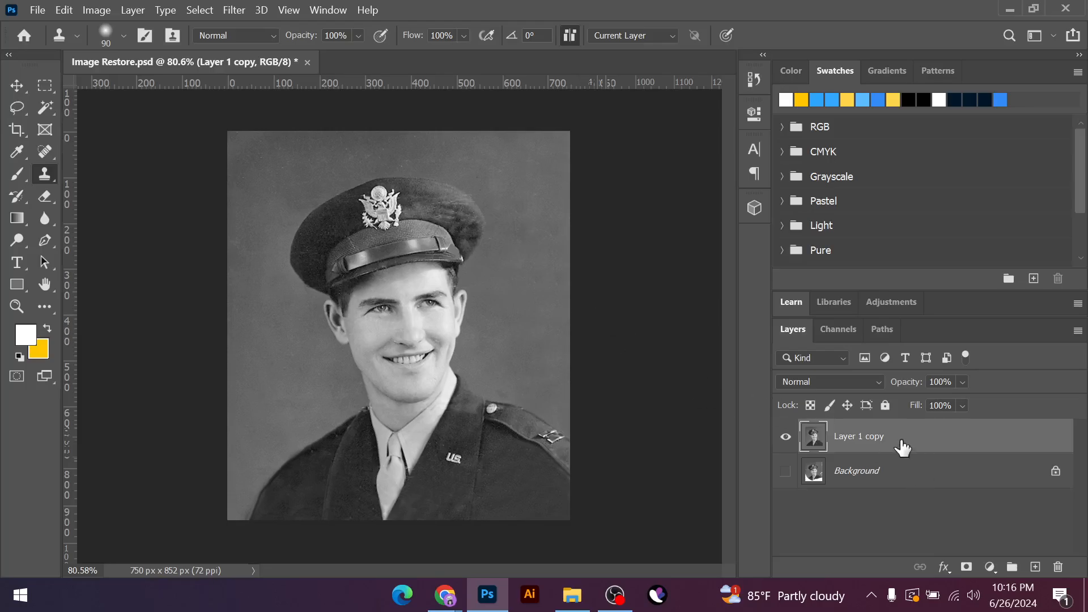
Duplicate Layer 1 copy, rename the duplicate Ctrl J and duplicate it again, undoing these layer changes at the end
key("ctrl+j")
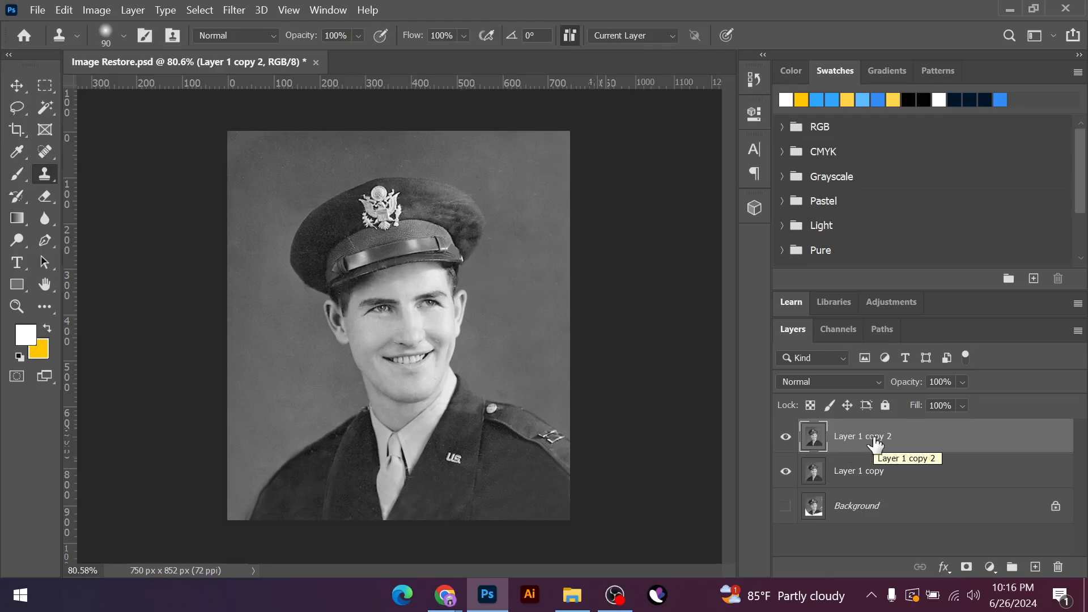
double_click(876, 438)
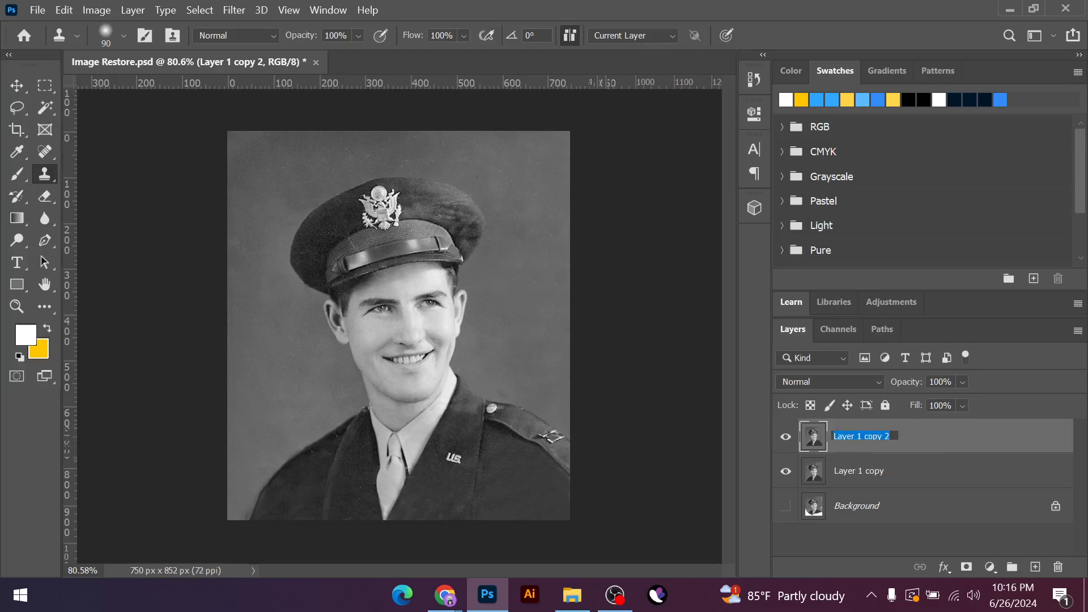
type("Ctrl J")
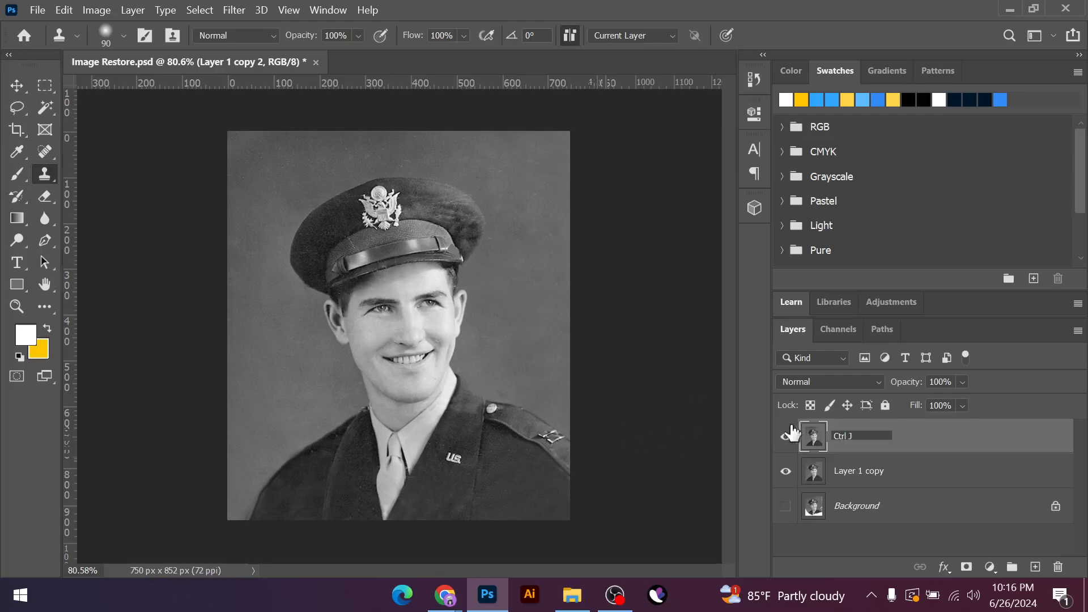
left_click(927, 445)
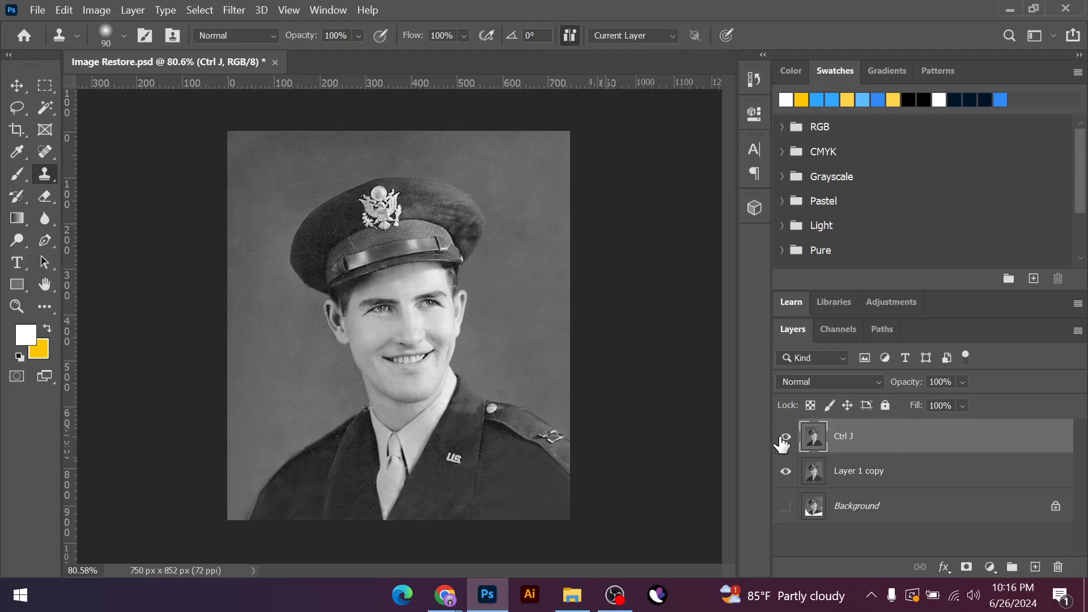
key("ctrl+j")
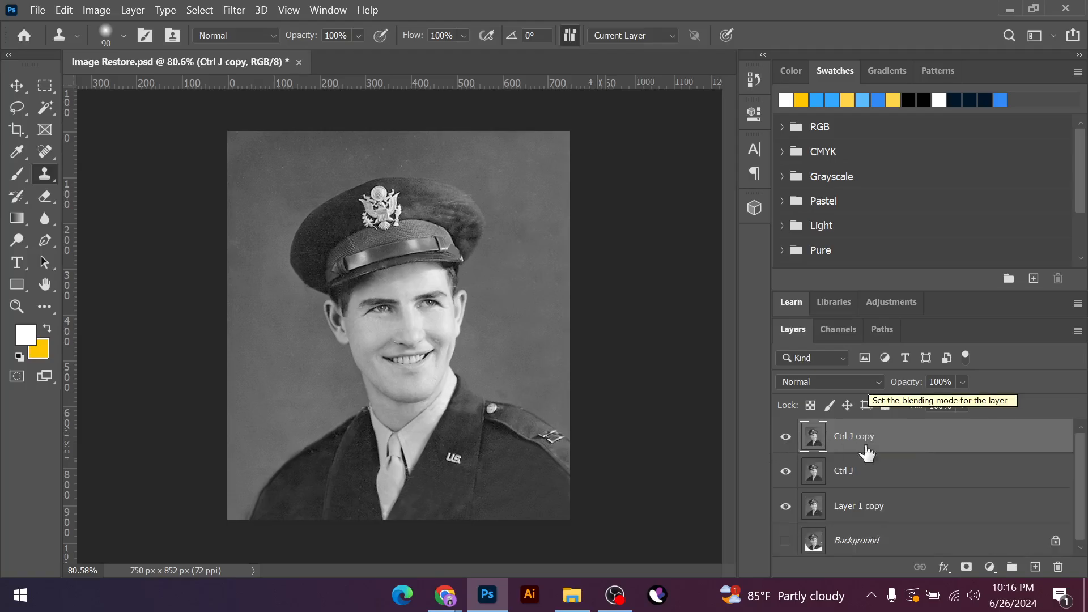
key("ctrl+z")
key("ctrl+z")
key("ctrl+z")
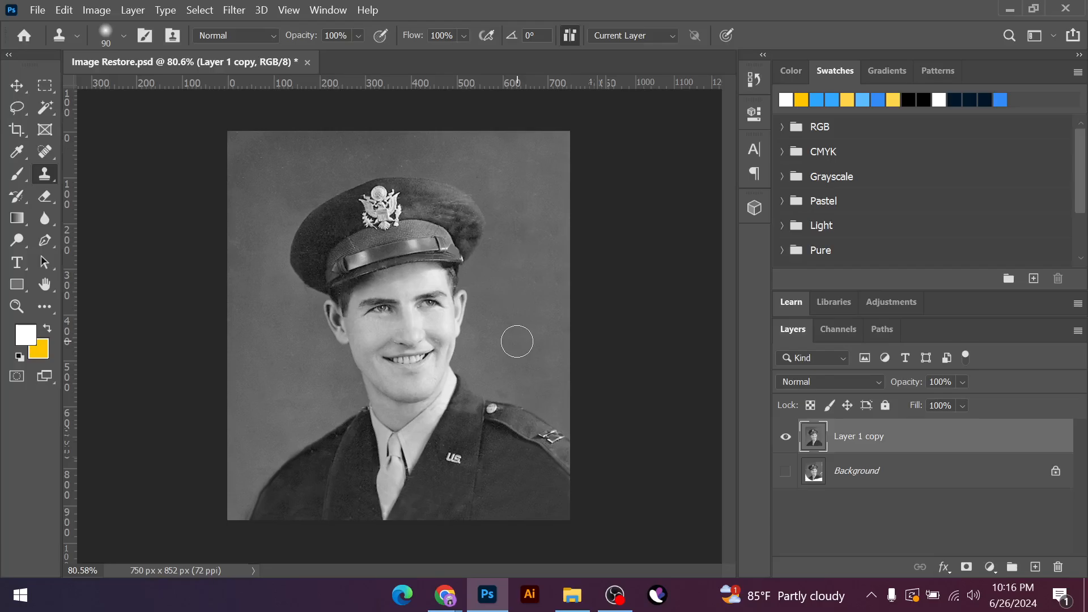
left_click(45, 107)
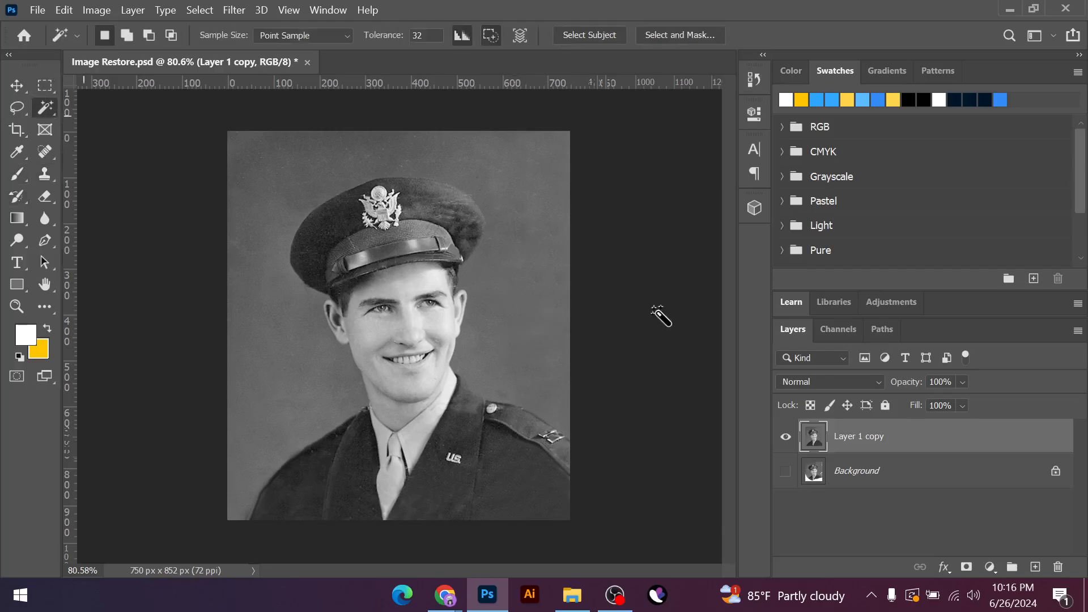
left_click(548, 311)
left_click(16, 85)
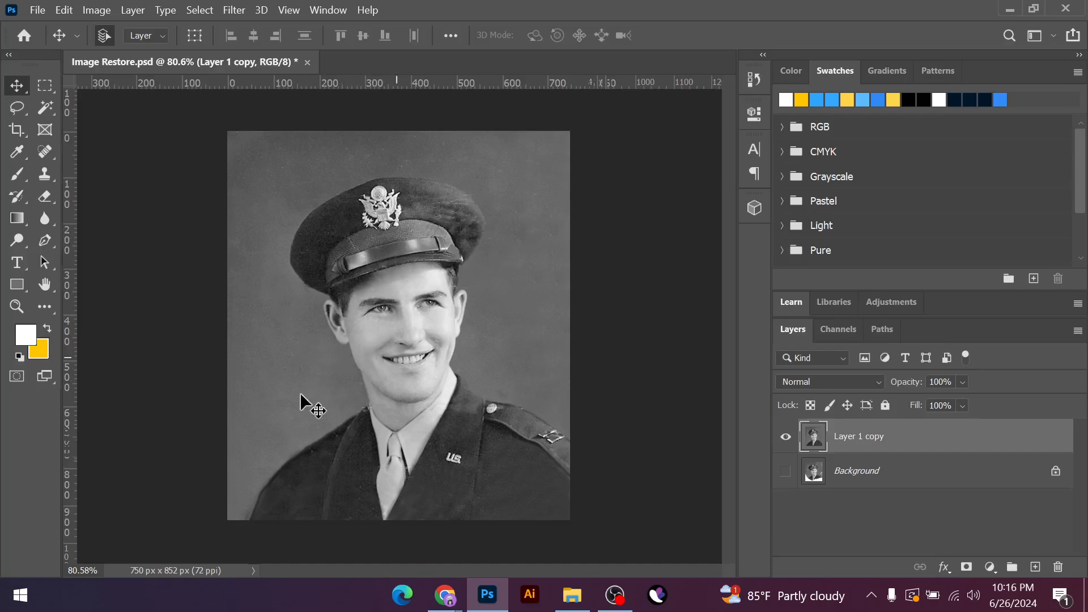
Patch the light crack across the cap's woven band with clean band texture using the Patch tool
scroll(369, 394, "up", 3)
scroll(368, 394, "up", 3)
scroll(376, 274, "down", 2)
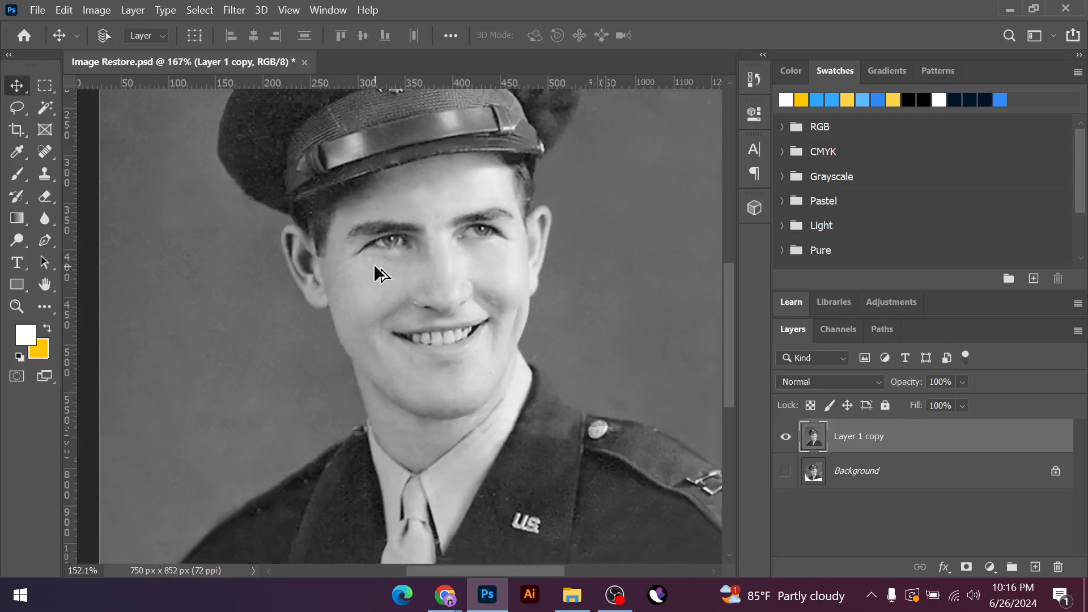
scroll(358, 145, "up", 5)
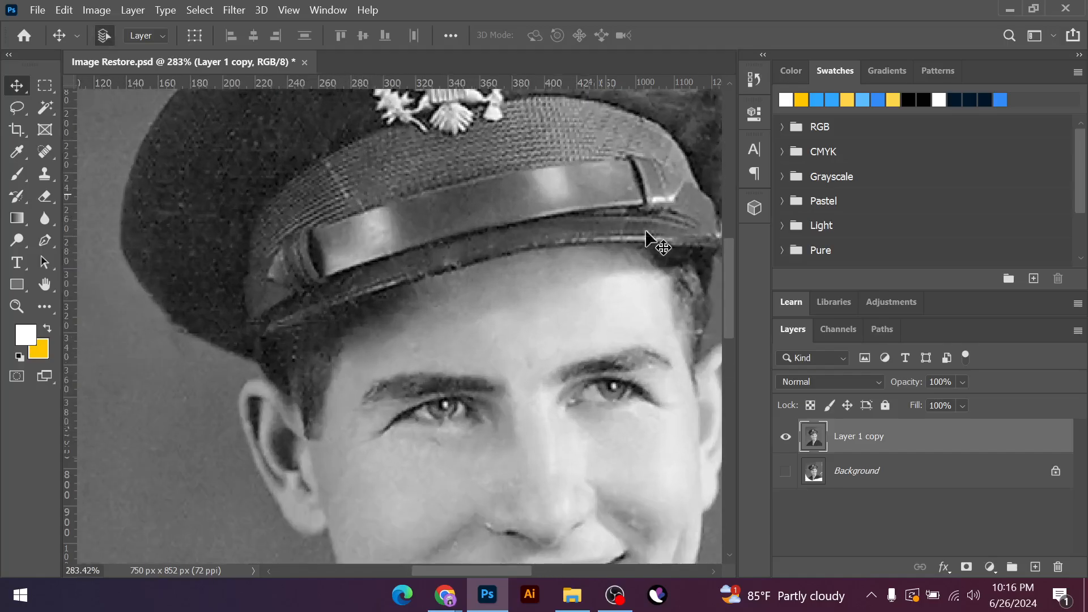
scroll(316, 333, "down", 2)
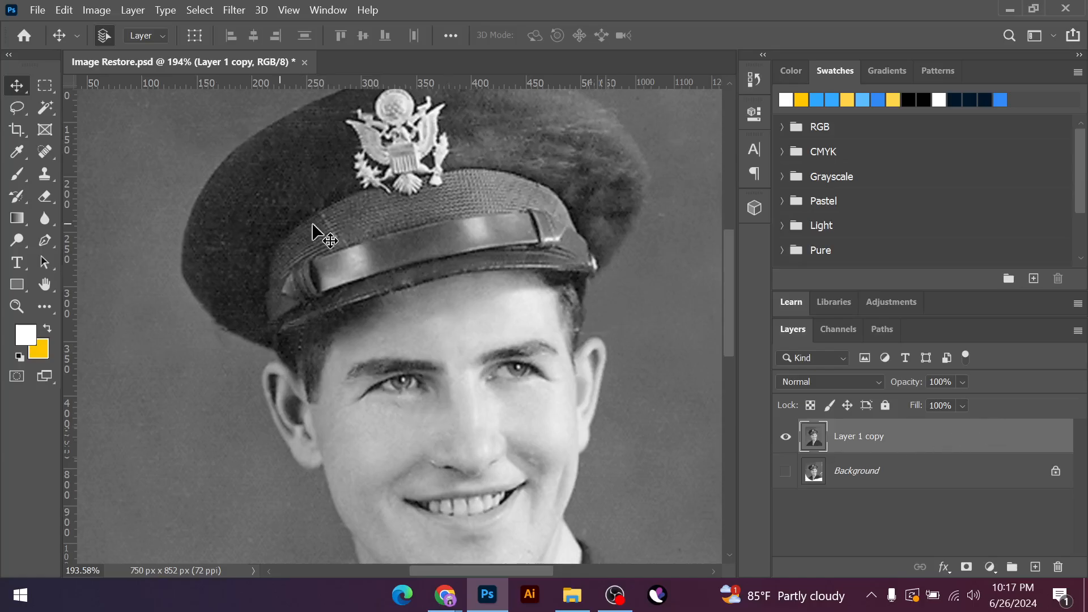
scroll(318, 234, "up", 5)
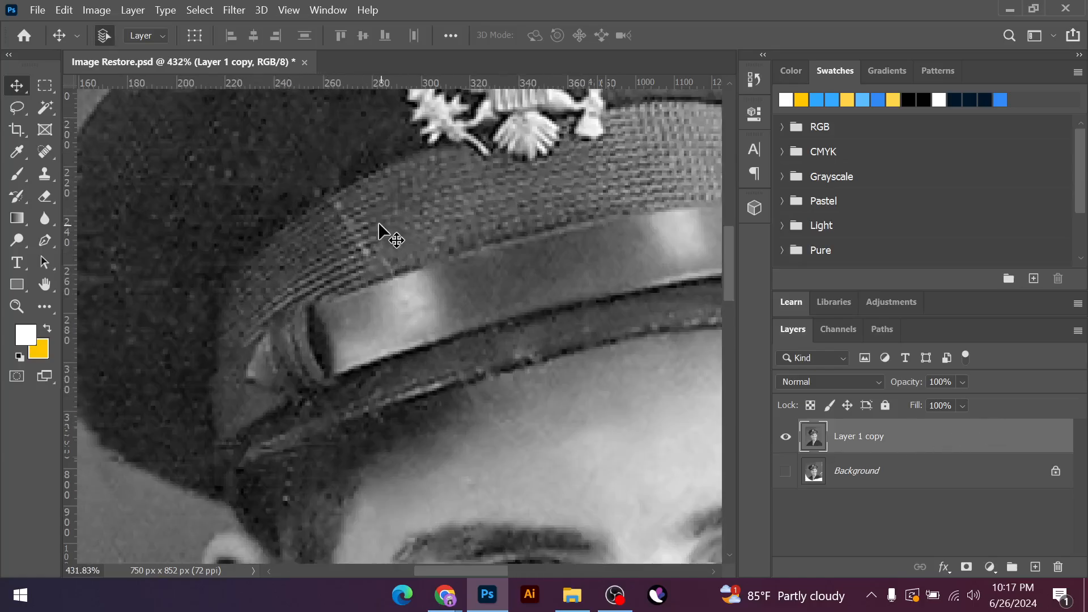
right_click(41, 150)
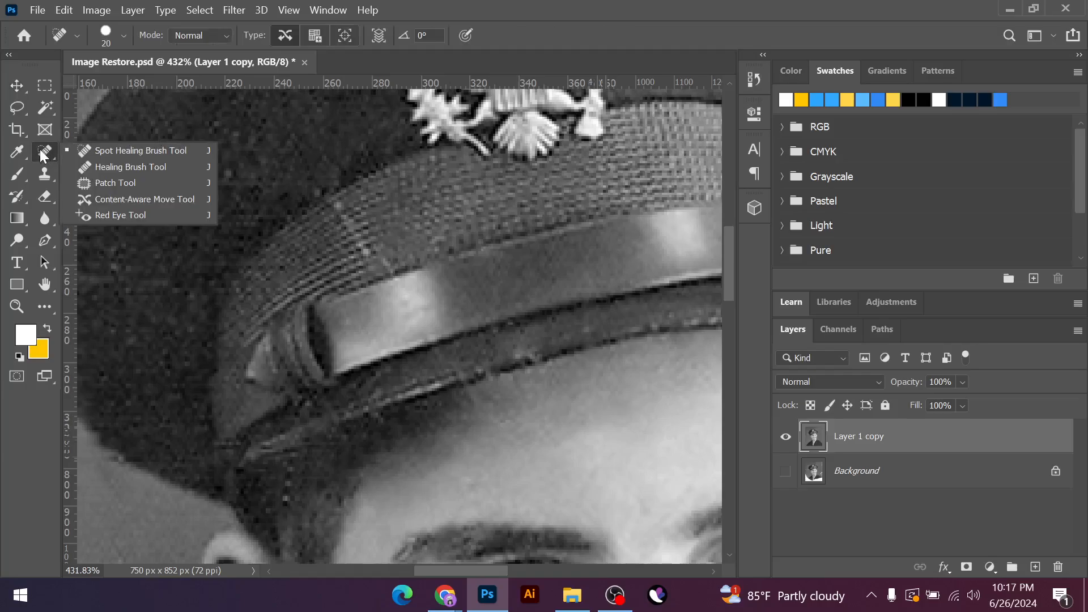
left_click(107, 176)
mouse_move(331, 201)
left_mouse_down()
mouse_move(340, 247)
mouse_move(383, 271)
mouse_move(389, 229)
mouse_move(368, 198)
mouse_move(449, 194)
left_mouse_up()
left_click(530, 186)
scroll(488, 188, "down", 7)
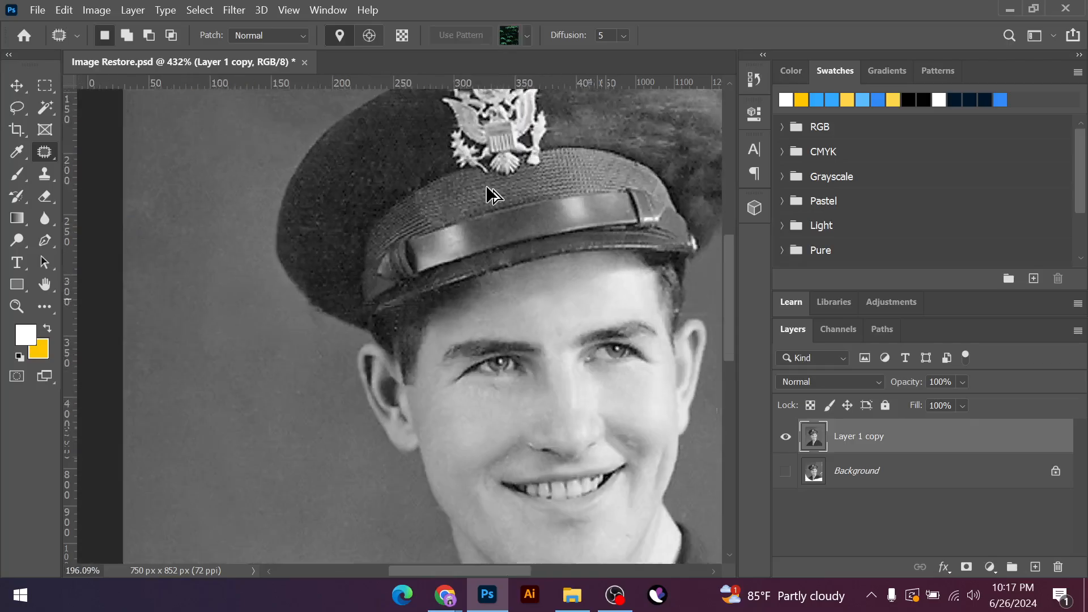
Patch the blemishes on the forehead below the visor and on the visor itself, and save the document
scroll(498, 235, "up", 6)
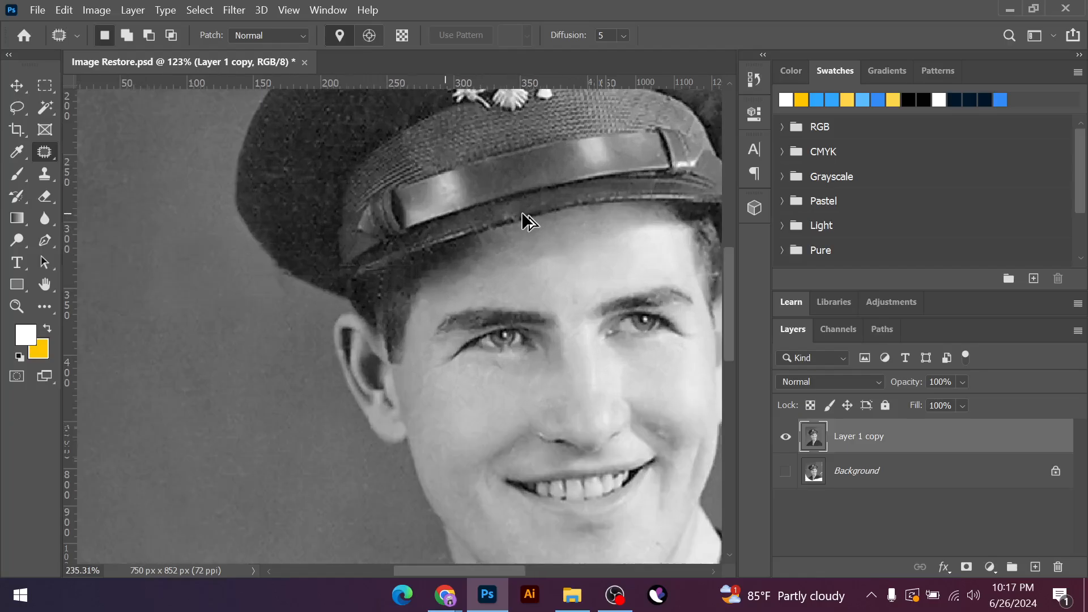
scroll(522, 216, "up", 3)
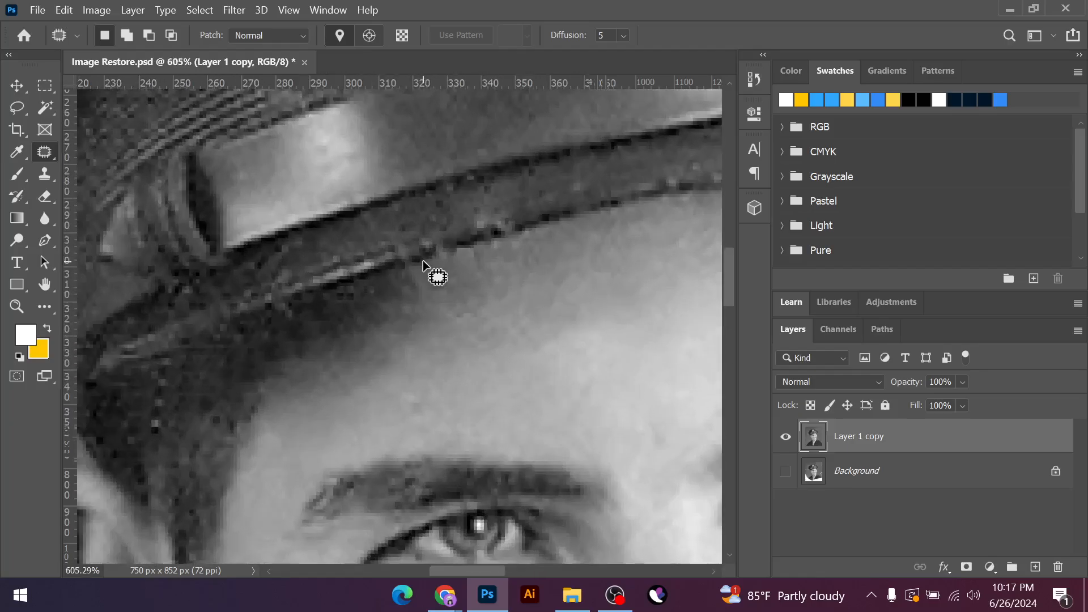
left_click_drag(453, 281, 488, 274)
left_click(575, 278)
mouse_move(601, 158)
left_mouse_down()
mouse_move(564, 161)
mouse_move(550, 190)
mouse_move(583, 196)
mouse_move(606, 157)
mouse_move(651, 169)
left_mouse_up()
left_click(689, 166)
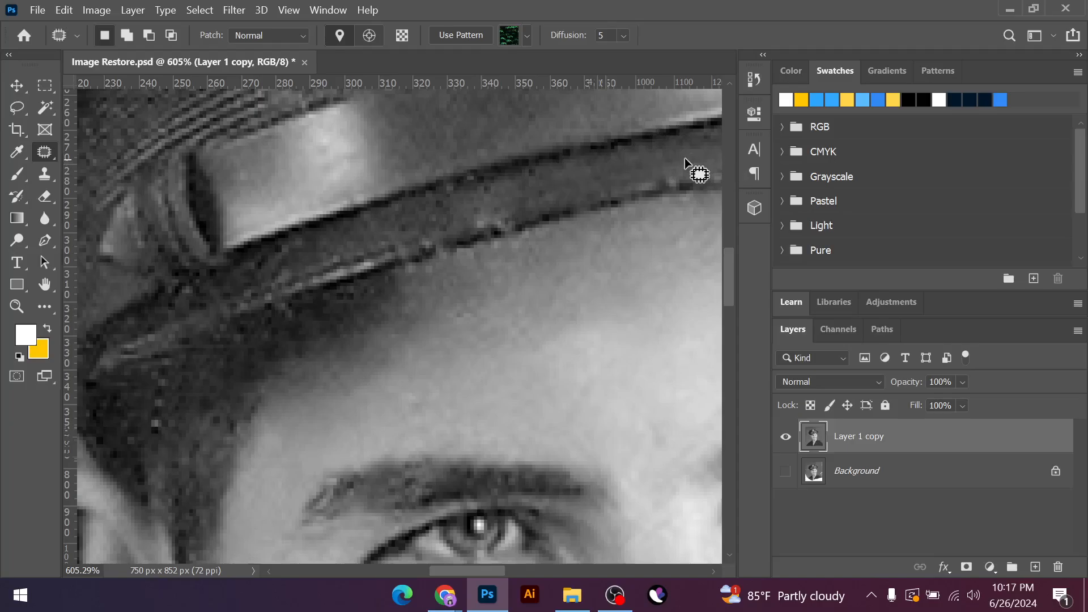
scroll(439, 275, "down", 5)
scroll(440, 274, "down", 5)
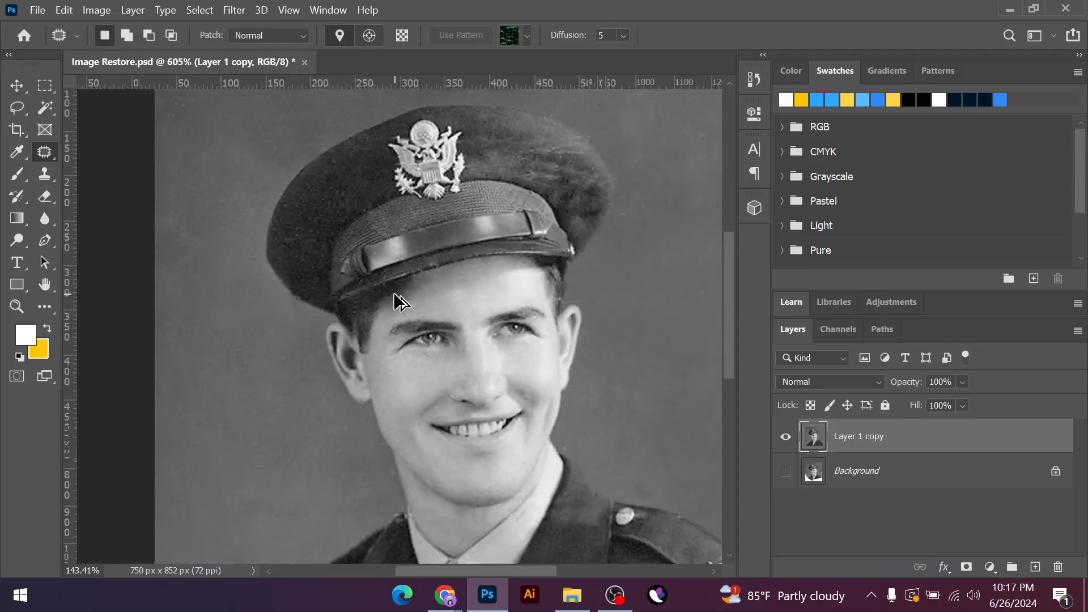
scroll(316, 286, "down", 2)
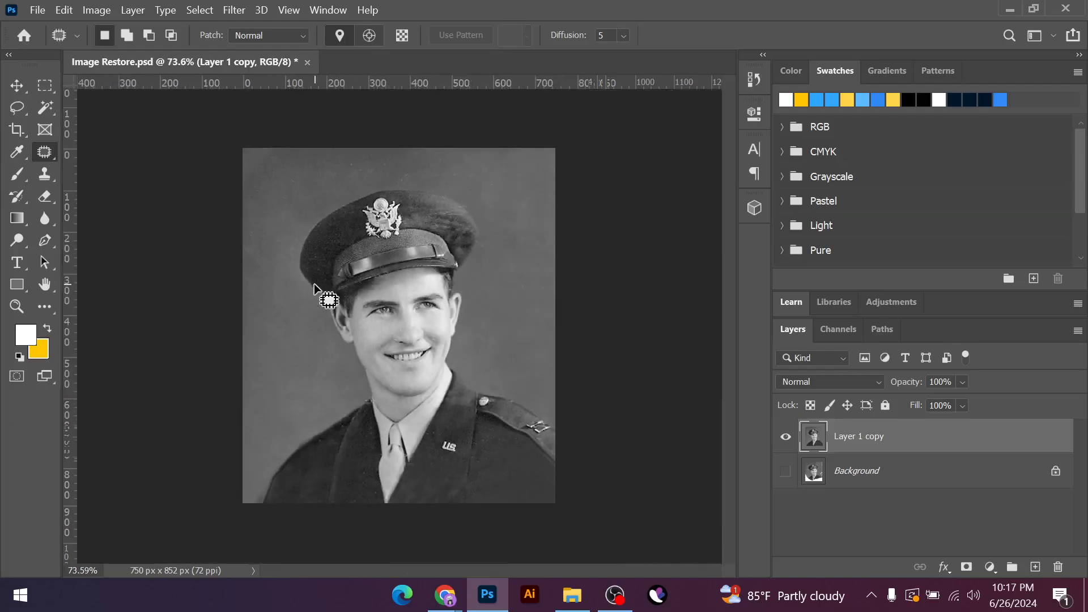
key("ctrl+s")
Mask out the portrait's background on Layer 1 copy with the Remove Background quick action and target the layer's image instead of its mask
left_click(750, 111)
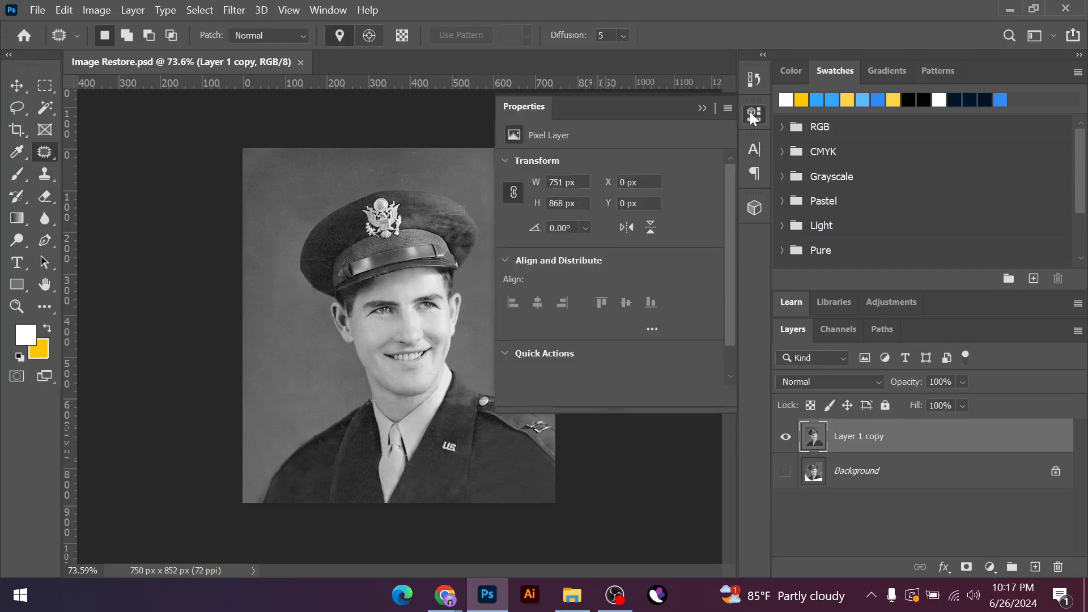
left_click(750, 111)
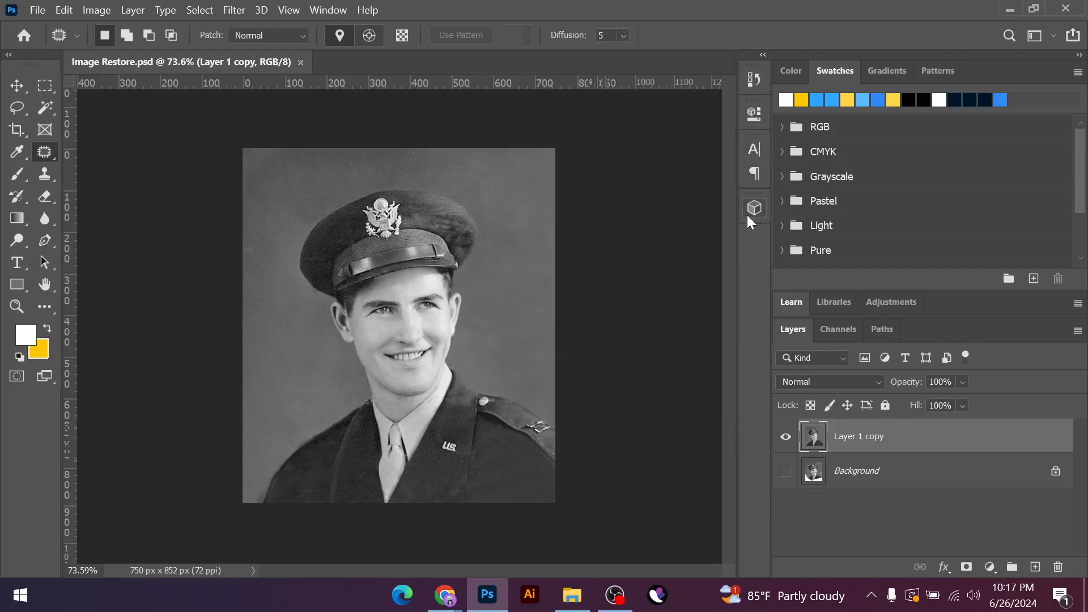
left_click(327, 9)
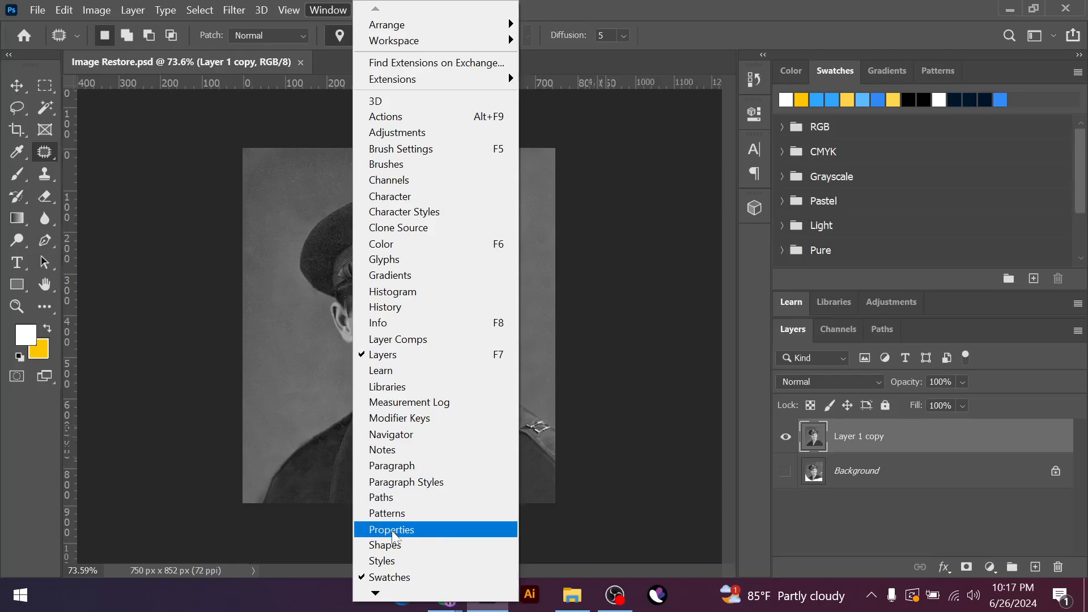
left_click(395, 531)
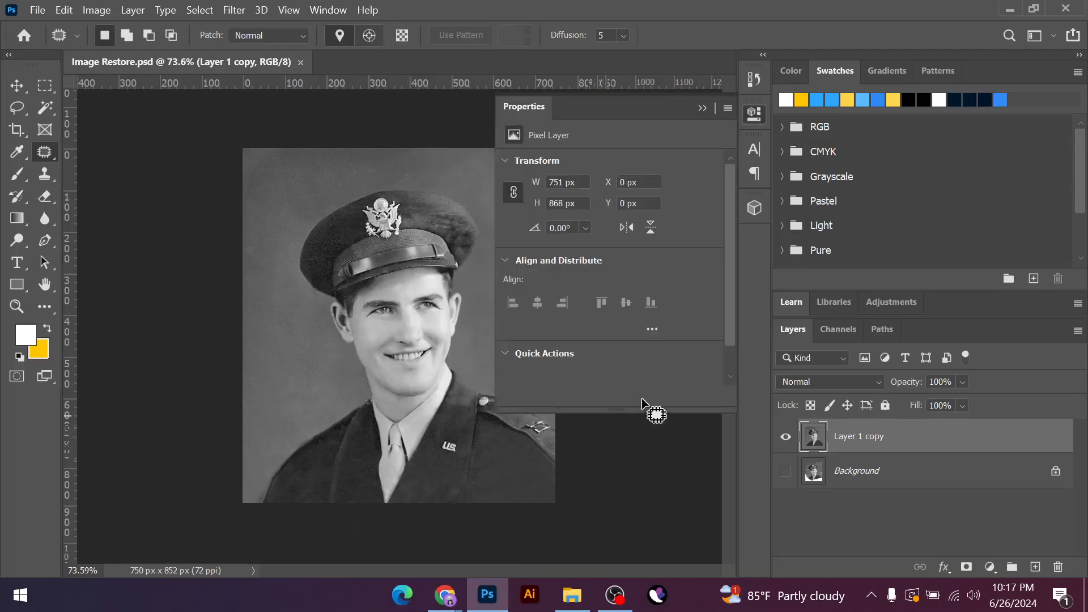
left_click(542, 355)
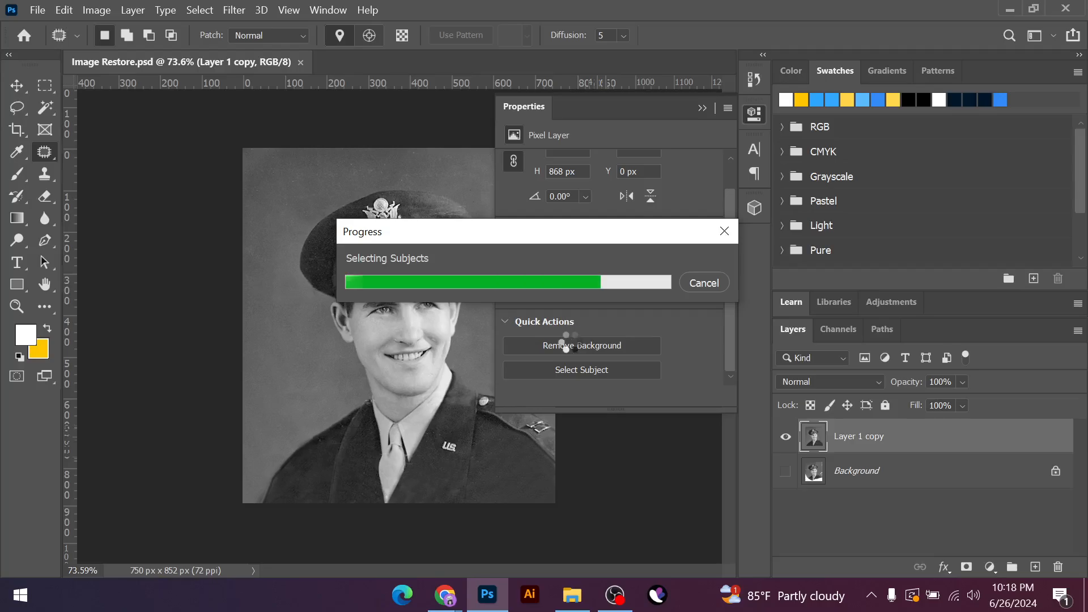
left_click(702, 109)
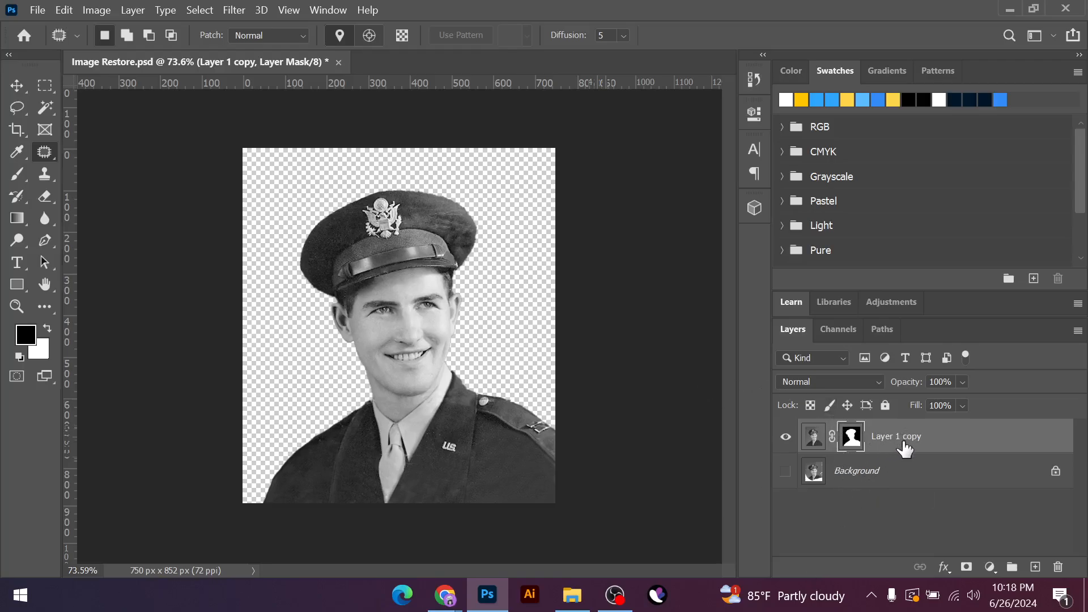
key("ctrl+2")
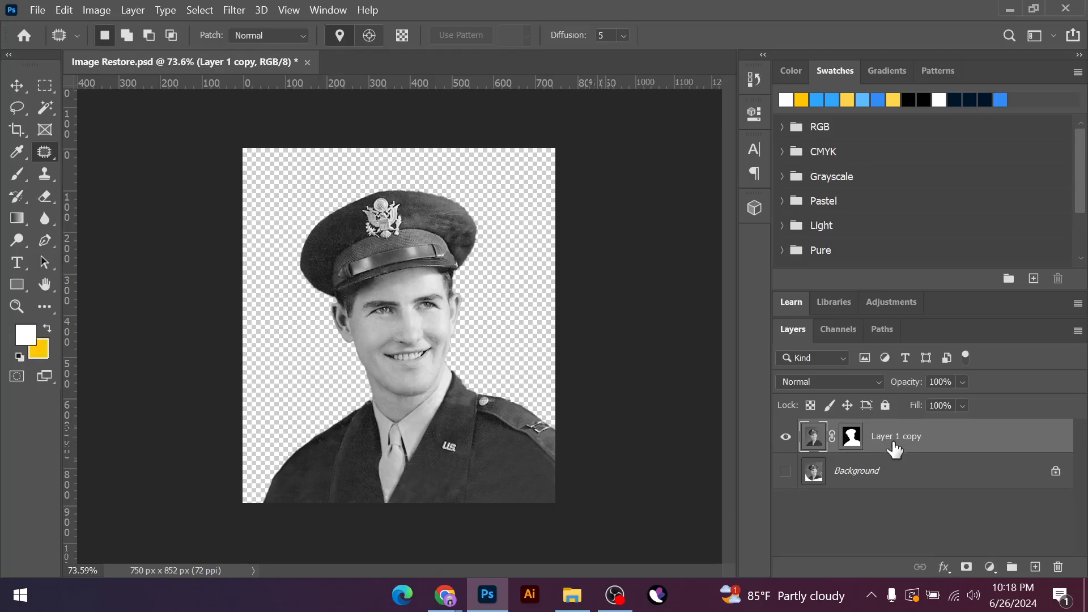
Undo the last layer change and centre the masked Layer 1 copy horizontally and vertically on the canvas
key("ctrl+z")
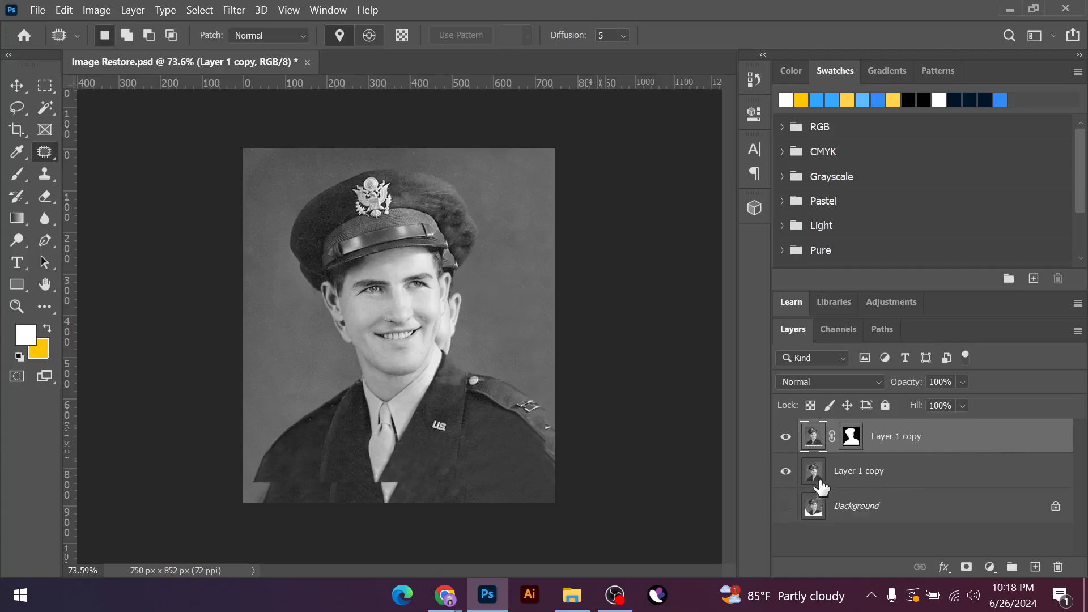
left_click(16, 86)
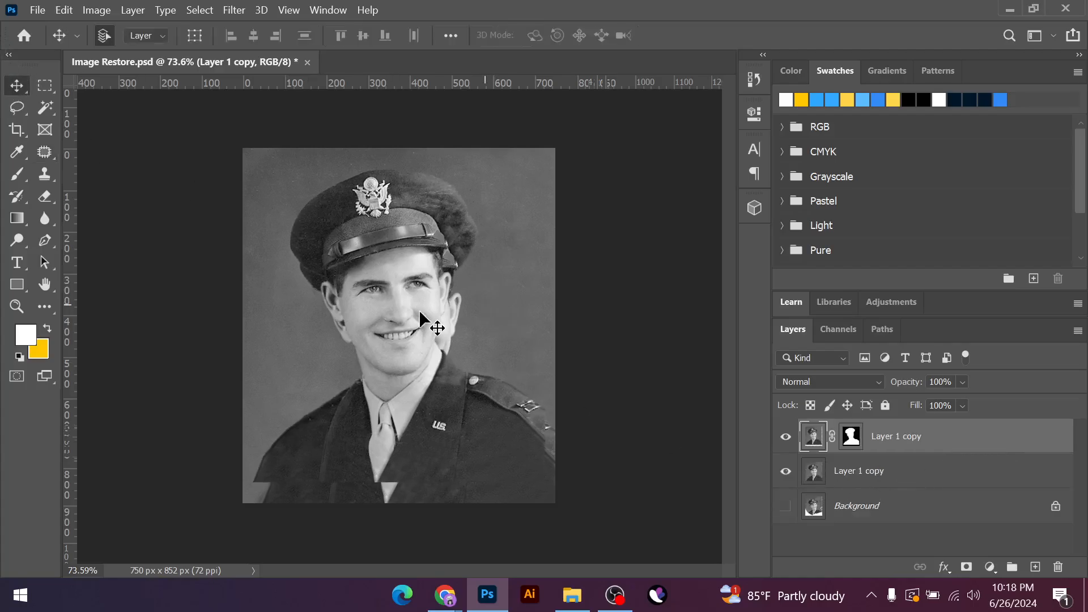
key("ctrl+a")
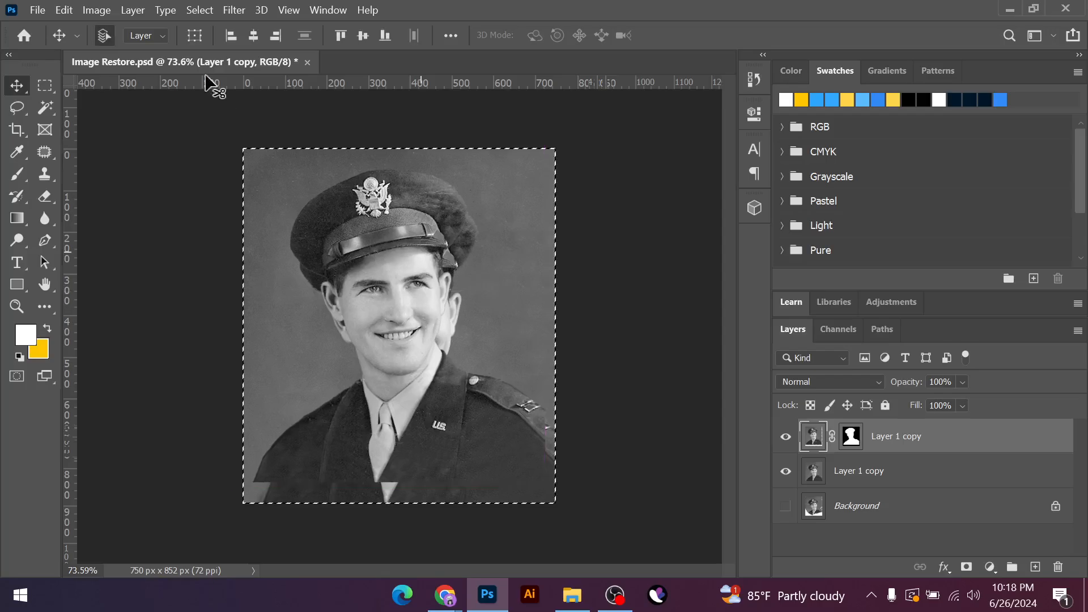
left_click(253, 35)
left_click(363, 36)
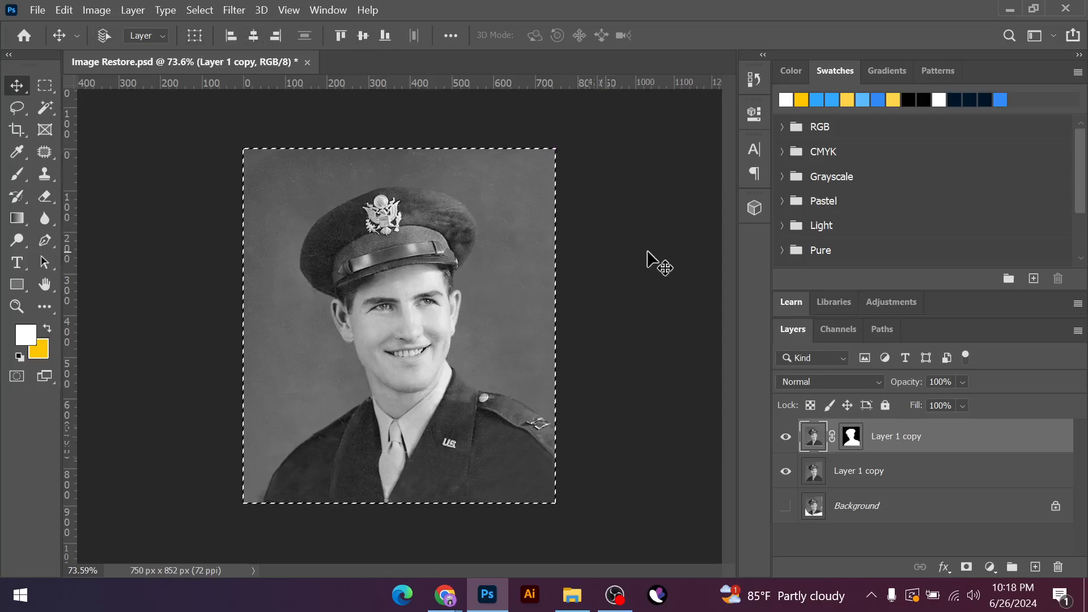
key("ctrl+d")
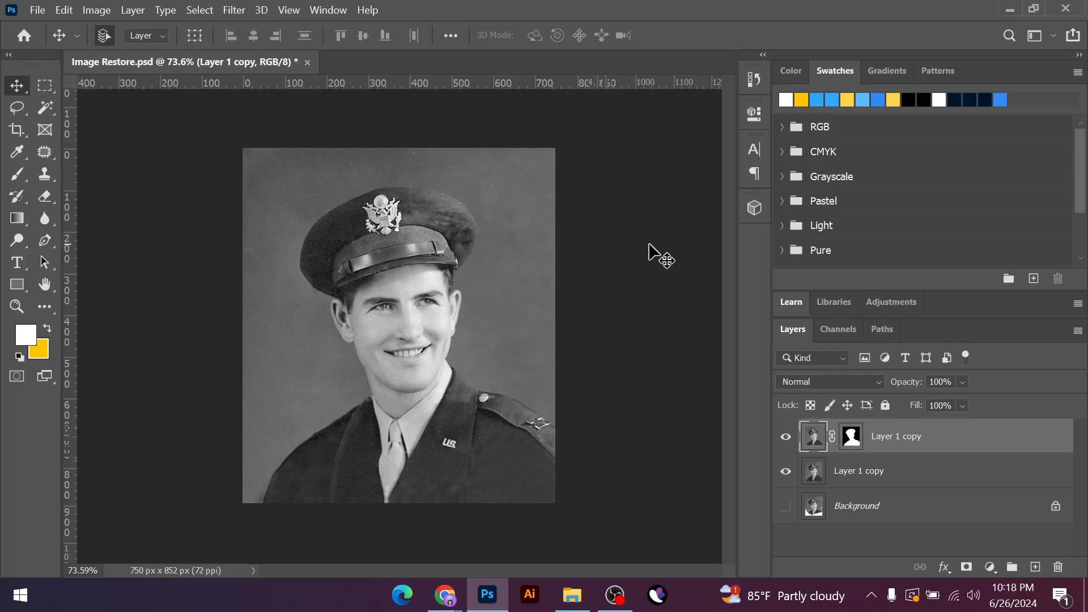
Show only the masked Layer 1 copy and nudge it down to meet the canvas's bottom edge
left_click(786, 438)
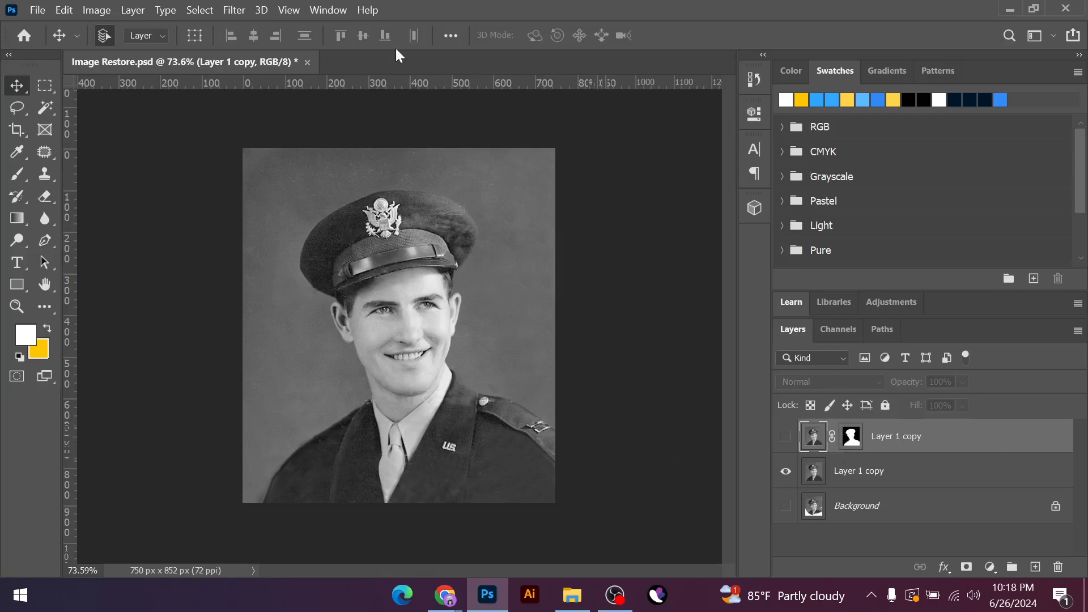
left_click(786, 471)
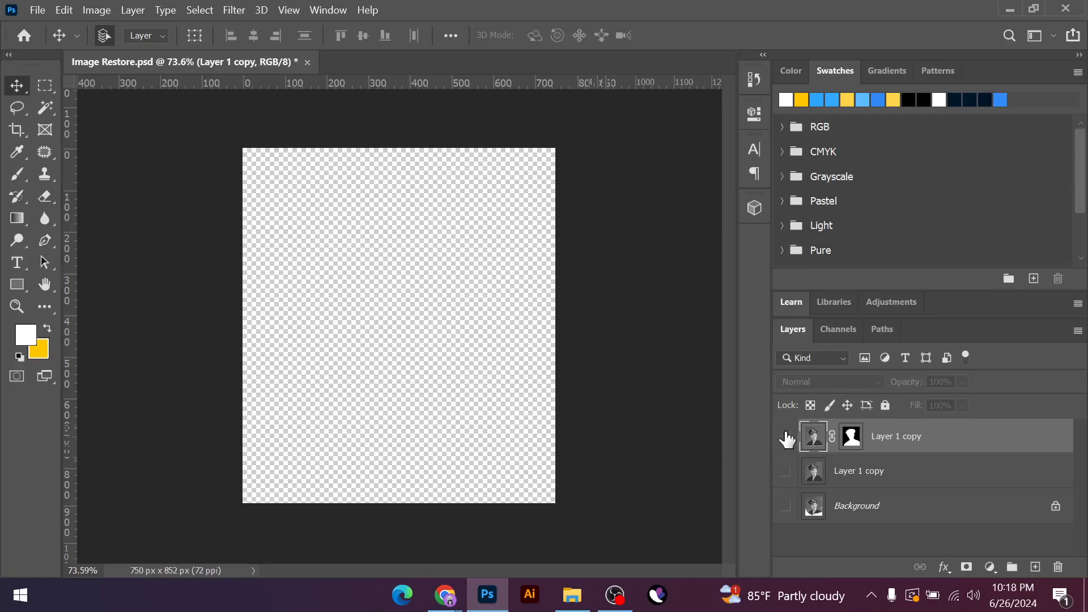
left_click(786, 437)
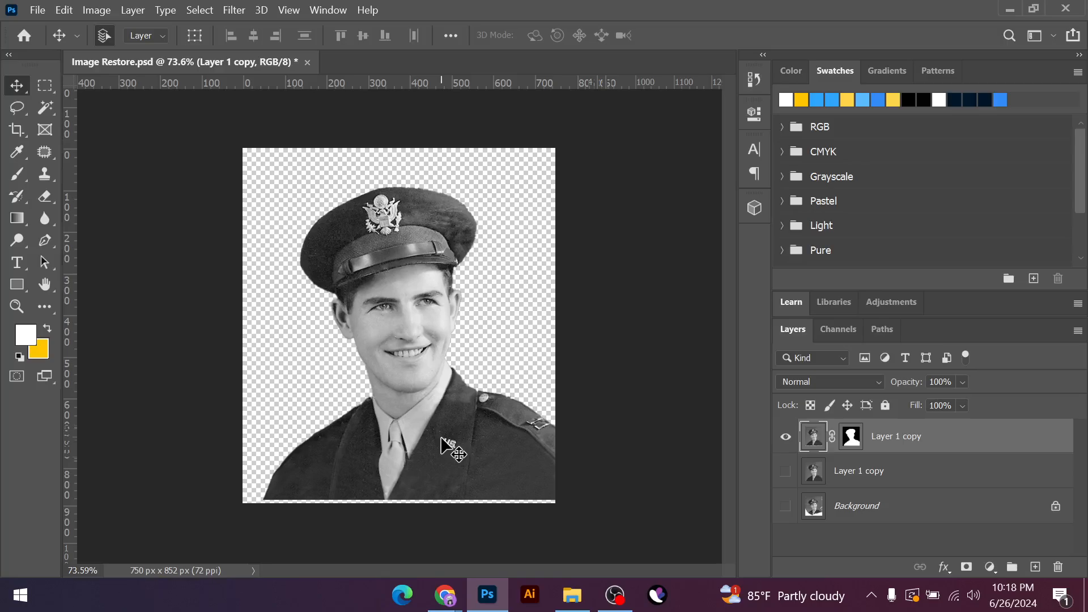
key("shift+Down")
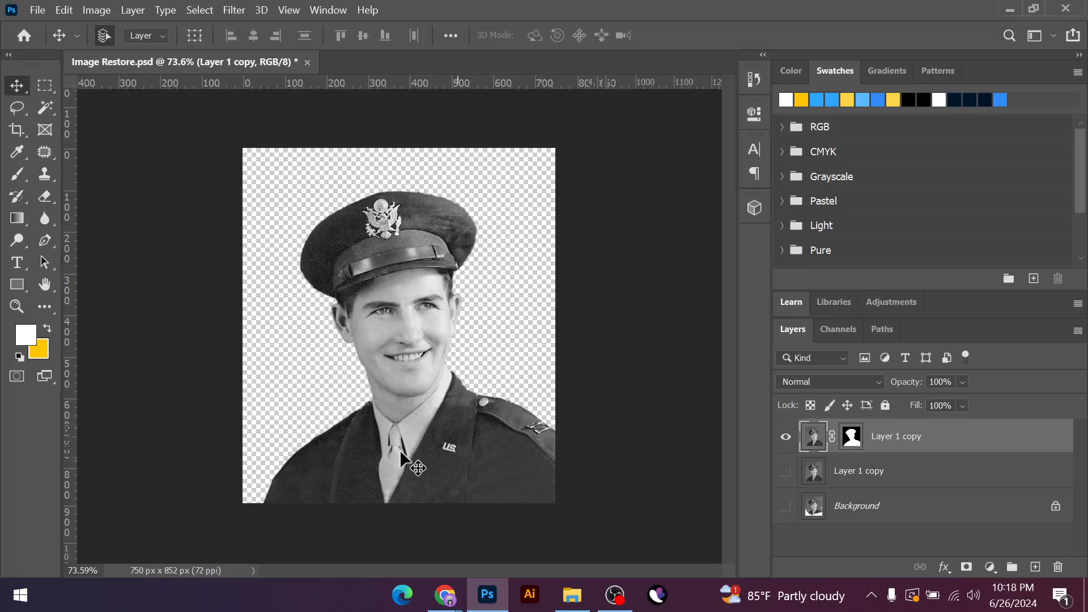
scroll(400, 450, "up", 3)
scroll(399, 445, "down", 4)
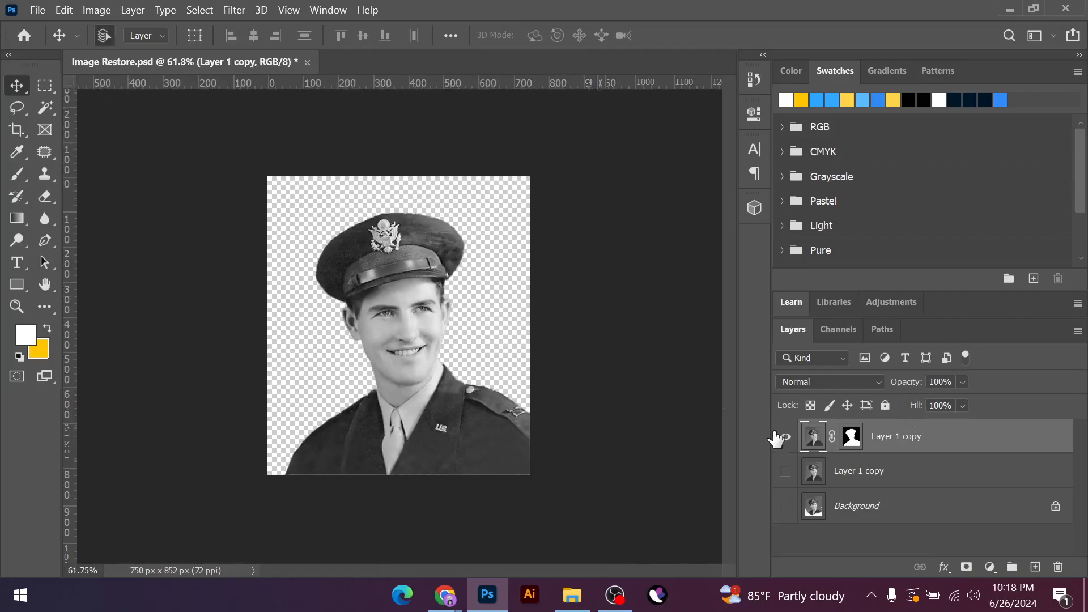
Delete the masked Layer 1 copy and show the remaining unmasked Layer 1 copy
key("Delete")
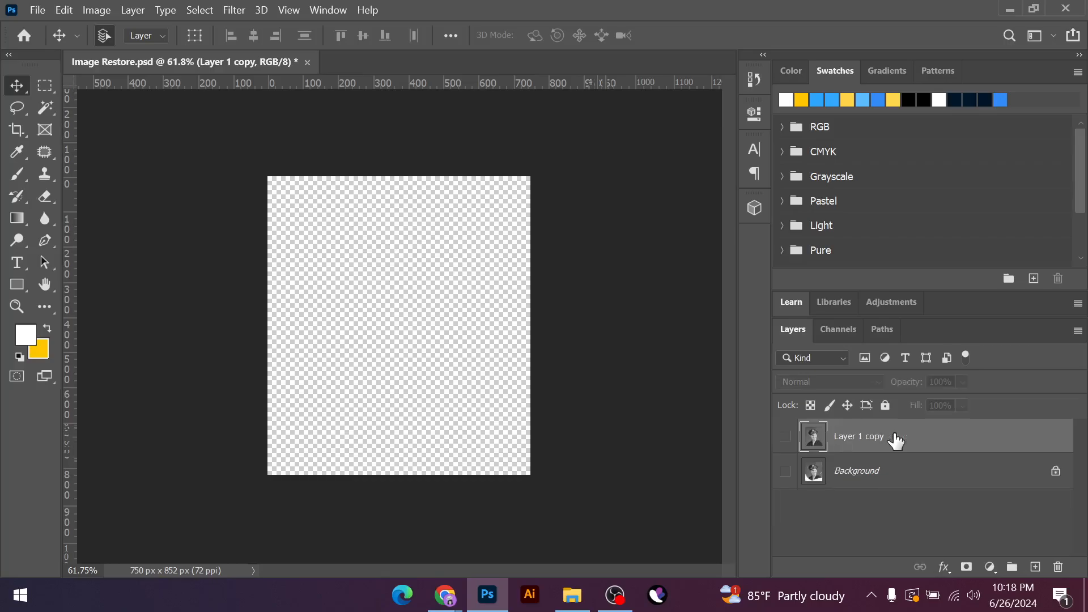
left_click(785, 436)
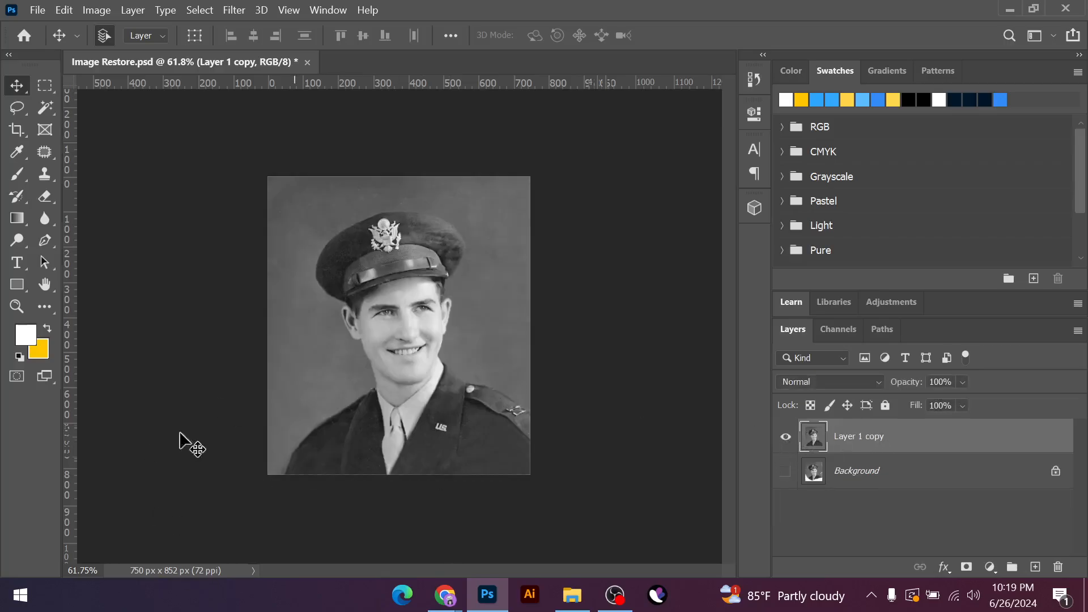
Start a Pen tool path where the shoulder meets the photo's right edge and trace the epaulette's upper edge past its button
left_click(41, 243)
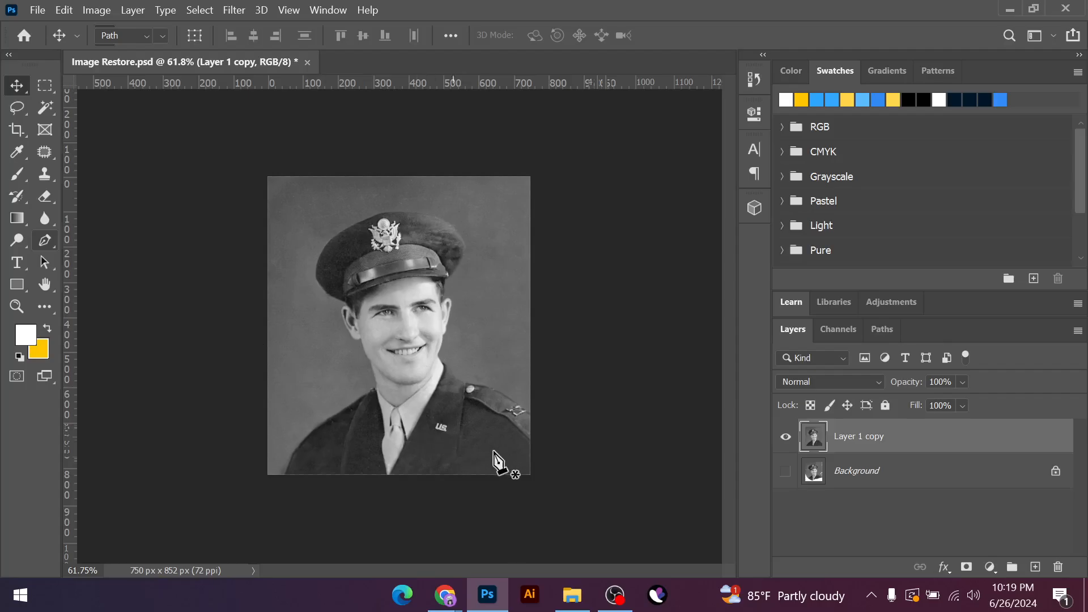
scroll(525, 434, "up", 5)
scroll(663, 491, "up", 3)
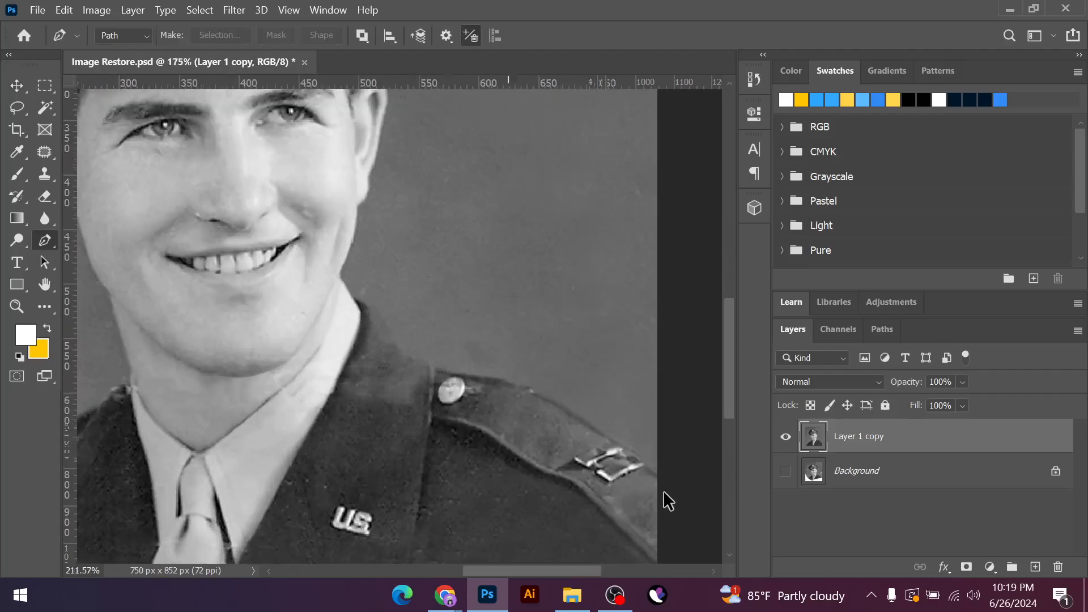
scroll(315, 393, "down", 4)
scroll(545, 464, "up", 2)
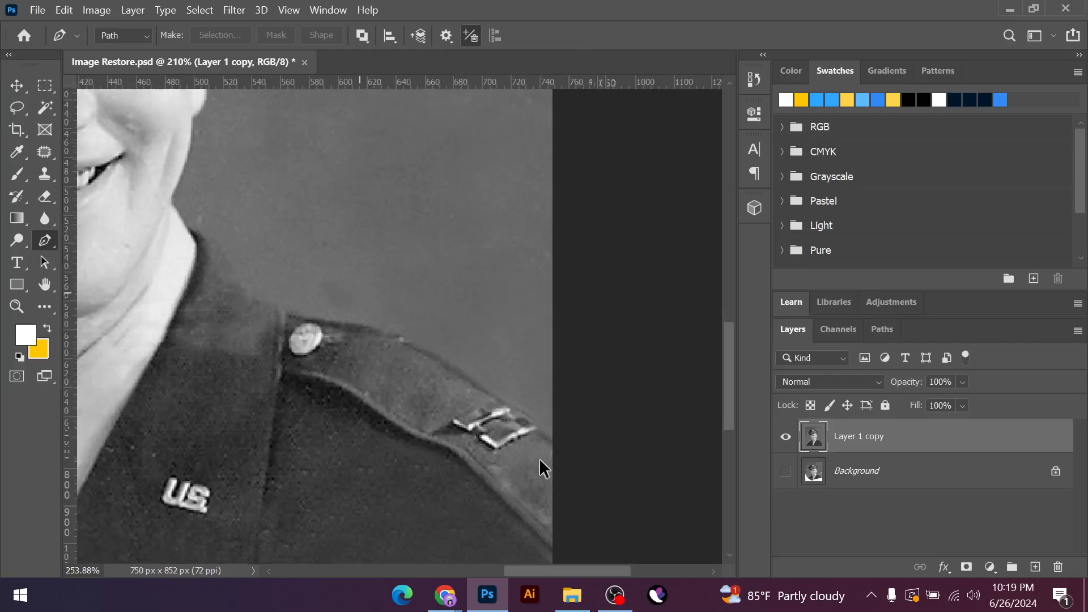
left_click(550, 441)
scroll(491, 396, "up", 1)
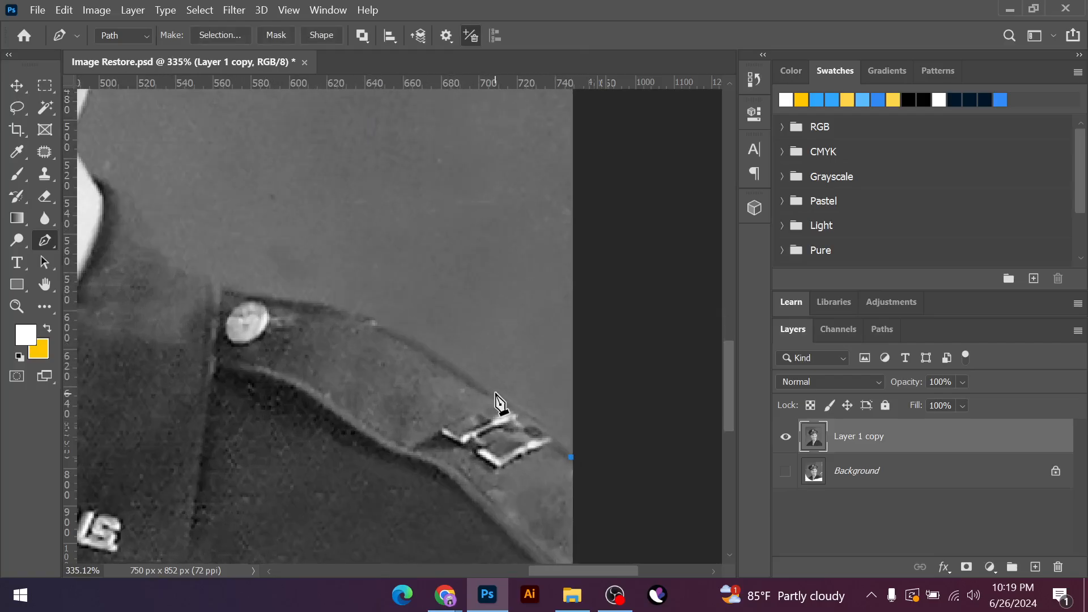
left_click_drag(445, 375, 441, 372)
left_click(494, 391)
left_click(397, 331)
left_click(351, 310)
left_click(298, 299)
left_click(237, 291)
Continue the path up the jacket collar and around the shirt collar to the base of the neck
scroll(479, 329, "down", 4)
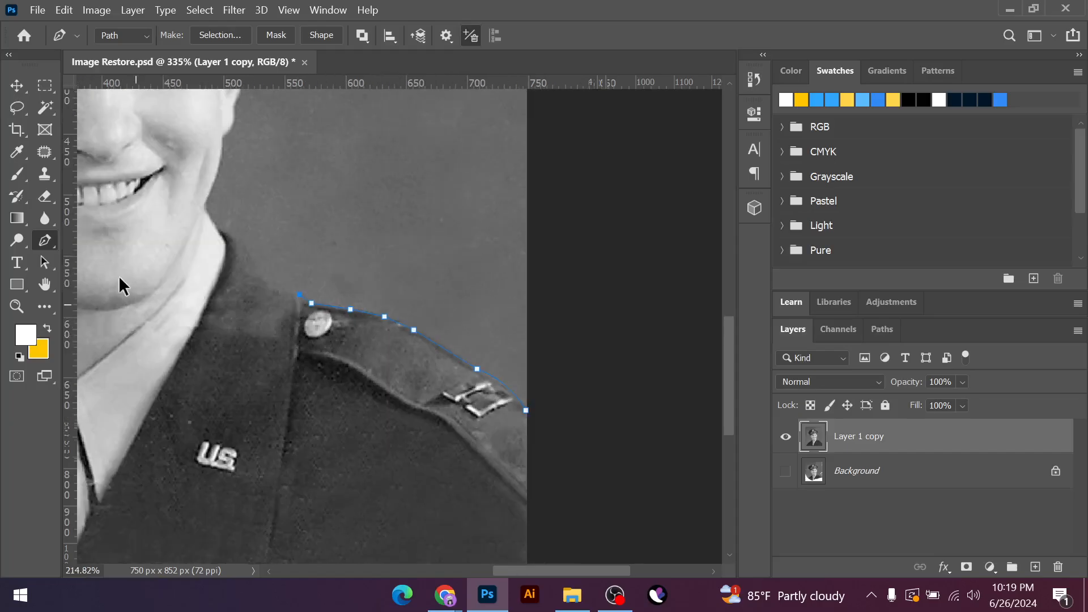
scroll(247, 257, "up", 5)
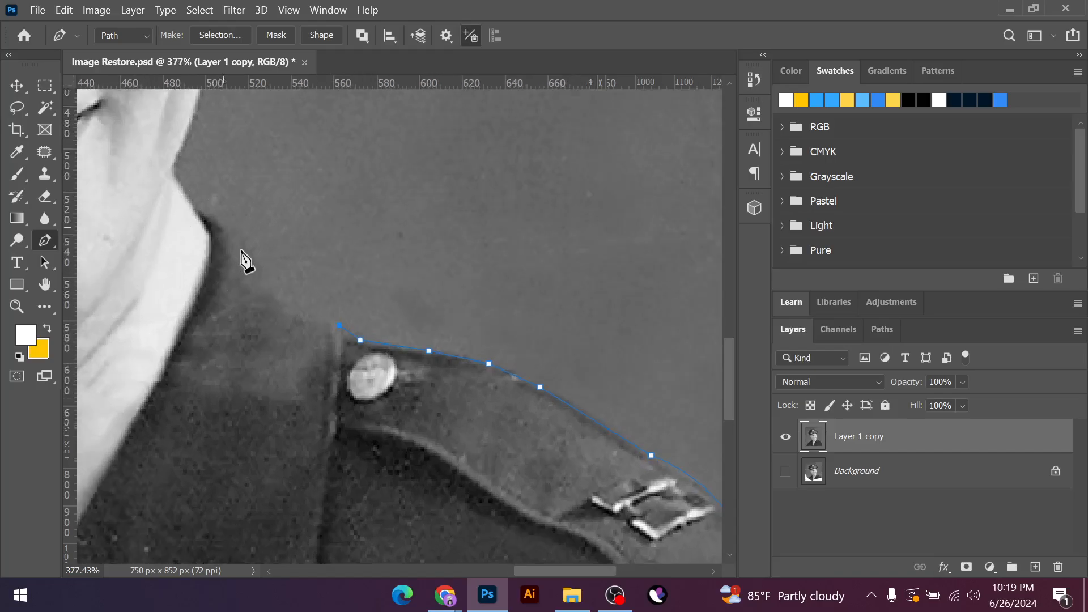
left_click_drag(215, 225, 168, 176)
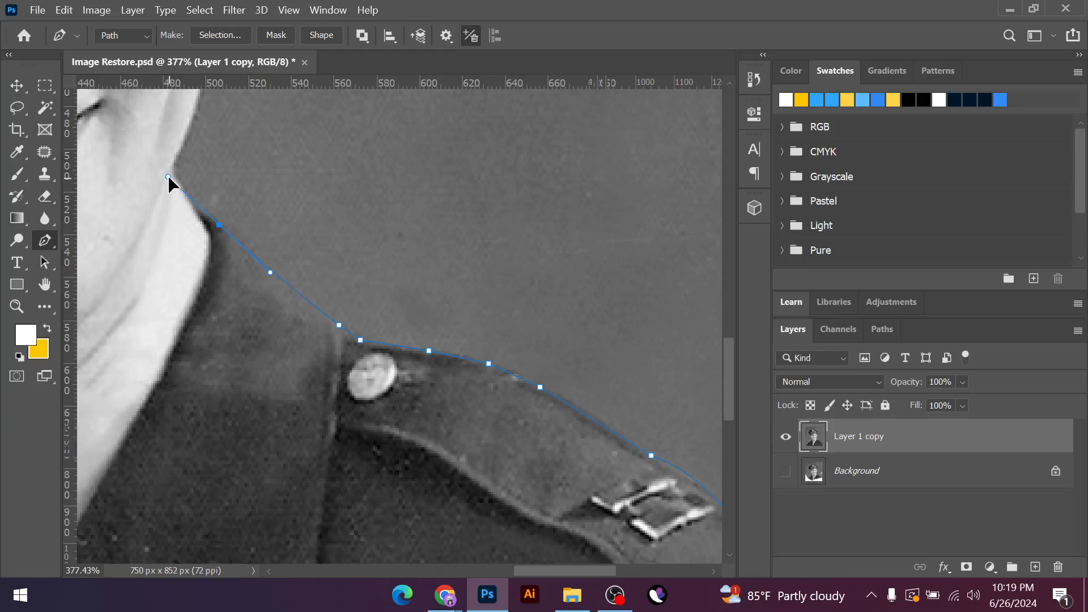
left_click(219, 224, "alt")
left_click(196, 207)
left_click_drag(174, 158, 192, 131)
key("ctrl+z")
scroll(179, 145, "up", 3)
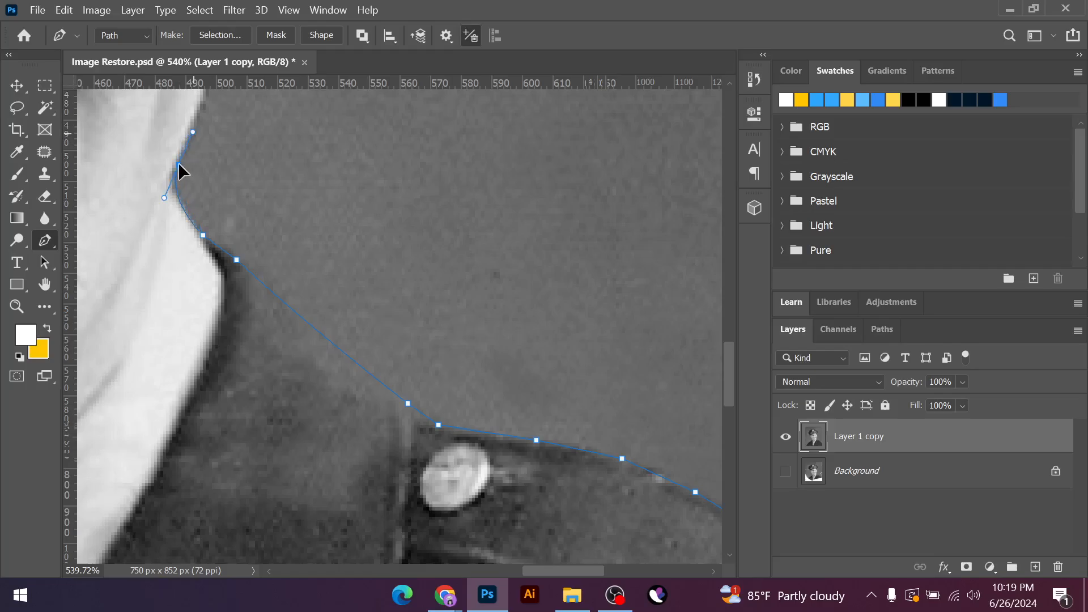
Continue the path up the neck and around the earlobe with curved anchors, removing their outgoing handles
scroll(279, 248, "up", 5)
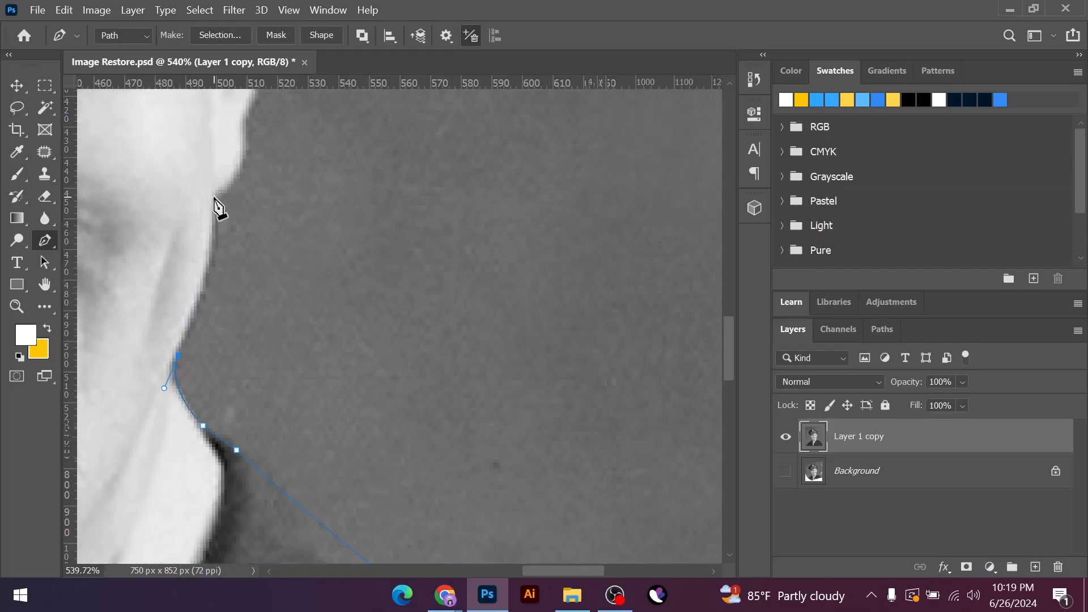
left_click_drag(212, 196, 200, 141)
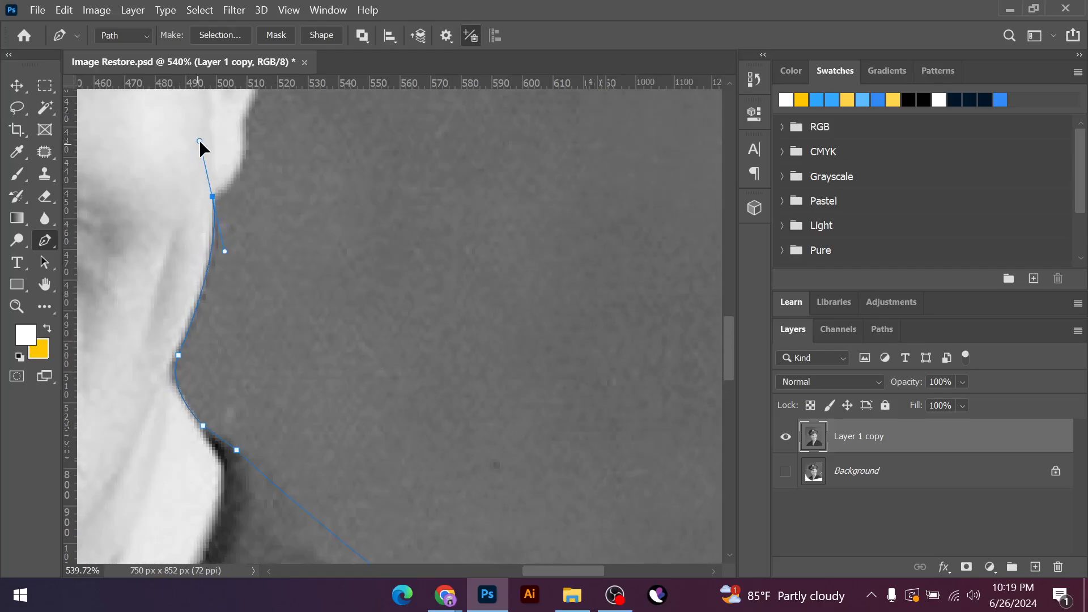
left_click(213, 197, "alt")
scroll(262, 255, "up", 3)
left_click(243, 239)
left_click_drag(244, 243, 239, 175)
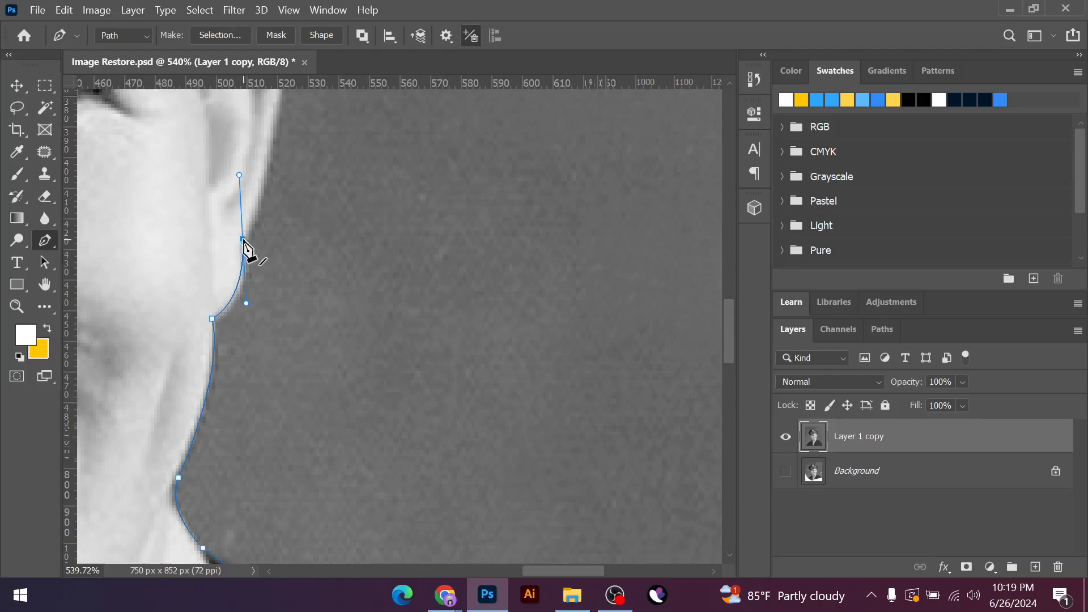
left_click(243, 238, "alt")
Trace the ear's outer edge and curve the path over its top to where it meets the hair
scroll(283, 272, "up", 3)
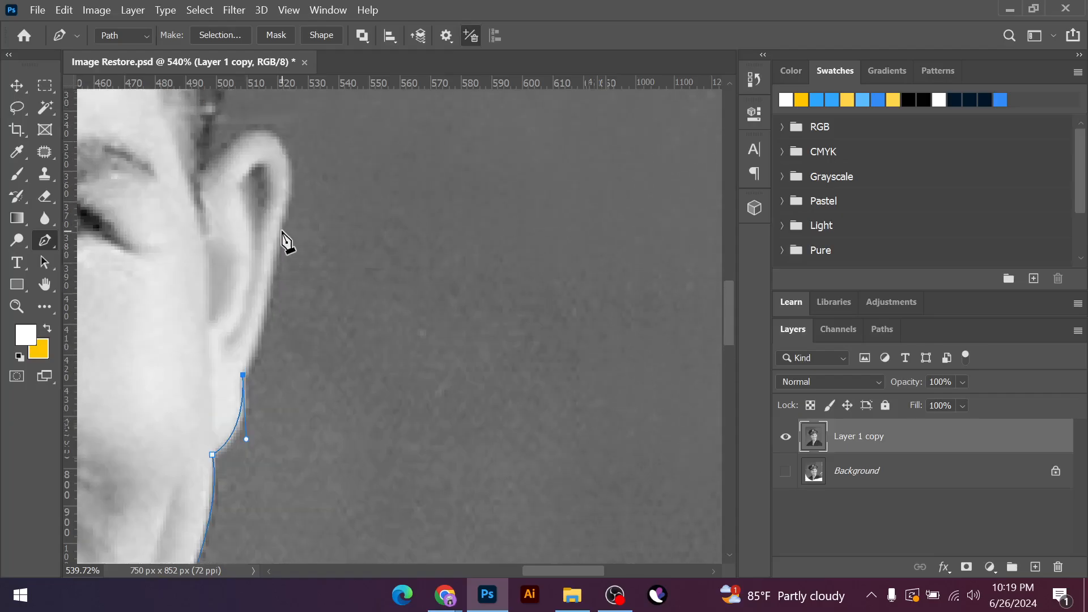
left_click_drag(280, 228, 279, 136)
left_click(280, 228, "alt")
scroll(500, 357, "down", 3)
scroll(284, 291, "up", 3)
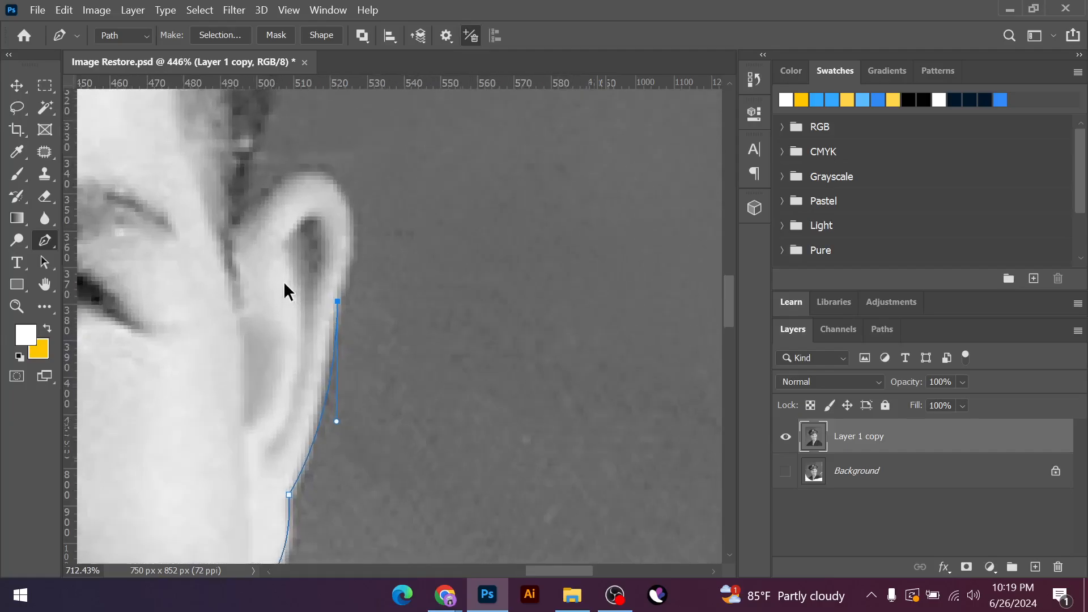
left_click_drag(325, 171, 271, 170)
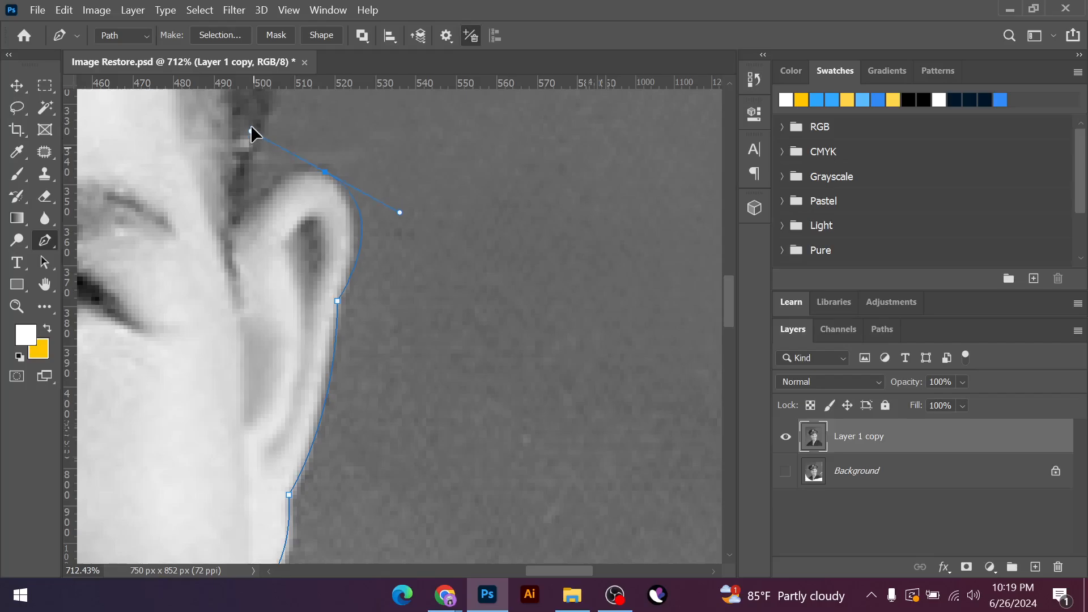
left_click(324, 171, "alt")
left_click_drag(210, 273, 199, 287)
Trace the hairline above the ear and around the visor's tip to the cap's edge with closely spaced anchors
scroll(314, 320, "up", 2)
scroll(312, 312, "down", 6)
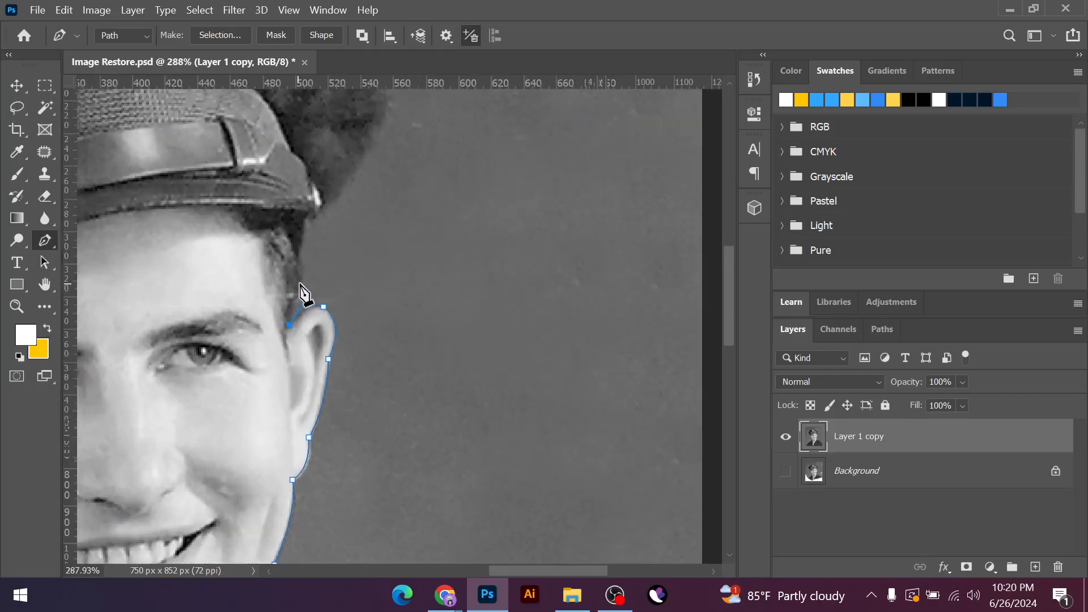
left_click(301, 279)
left_click(300, 265)
left_click(299, 254)
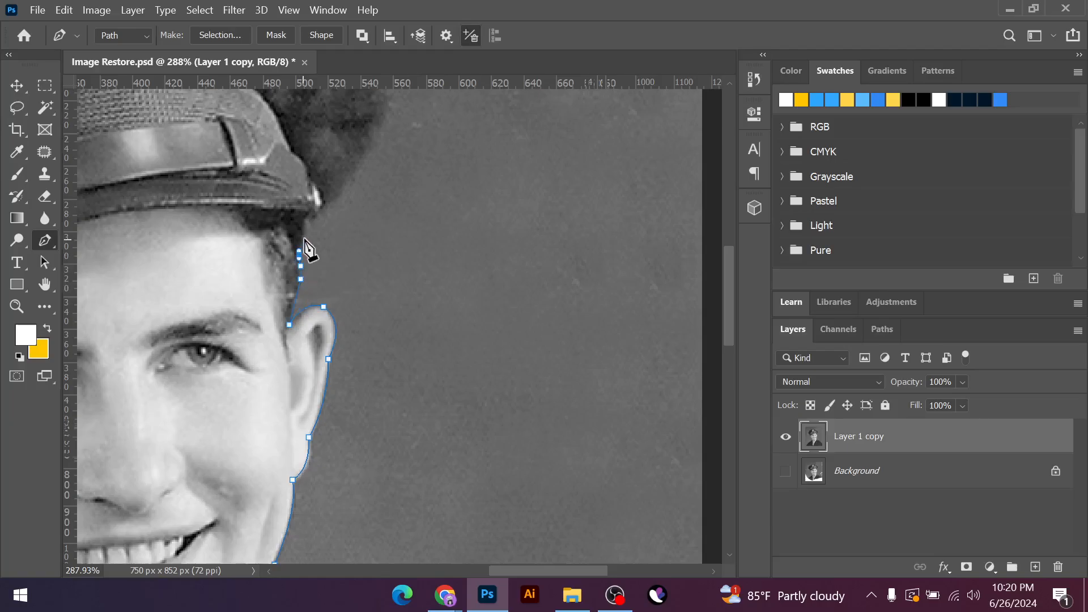
left_click(304, 238)
left_click(304, 224)
left_click(316, 219)
left_click(322, 205)
left_click(335, 195)
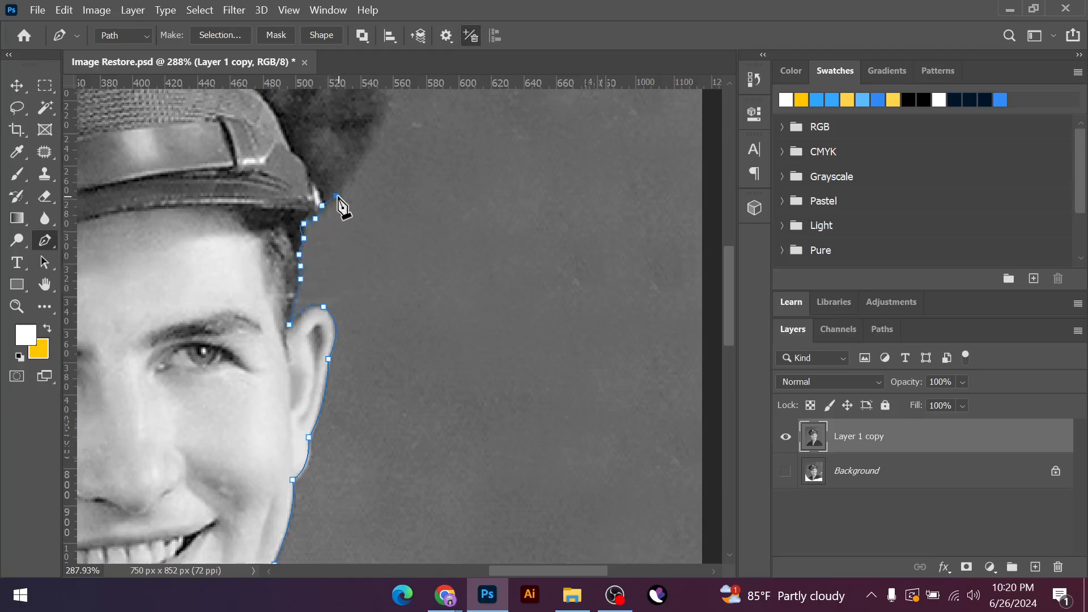
Curve the path around the cap's right side and along its top to the peak above the eagle badge
scroll(527, 291, "down", 3)
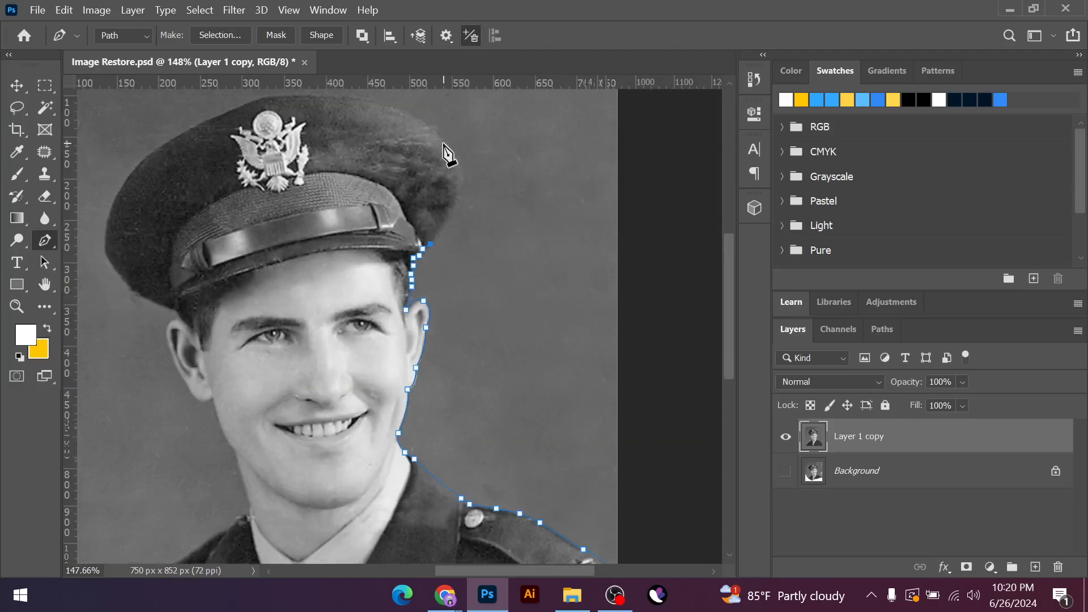
mouse_move(406, 107)
left_mouse_down()
mouse_move(403, 97)
mouse_move(393, 103)
left_mouse_up()
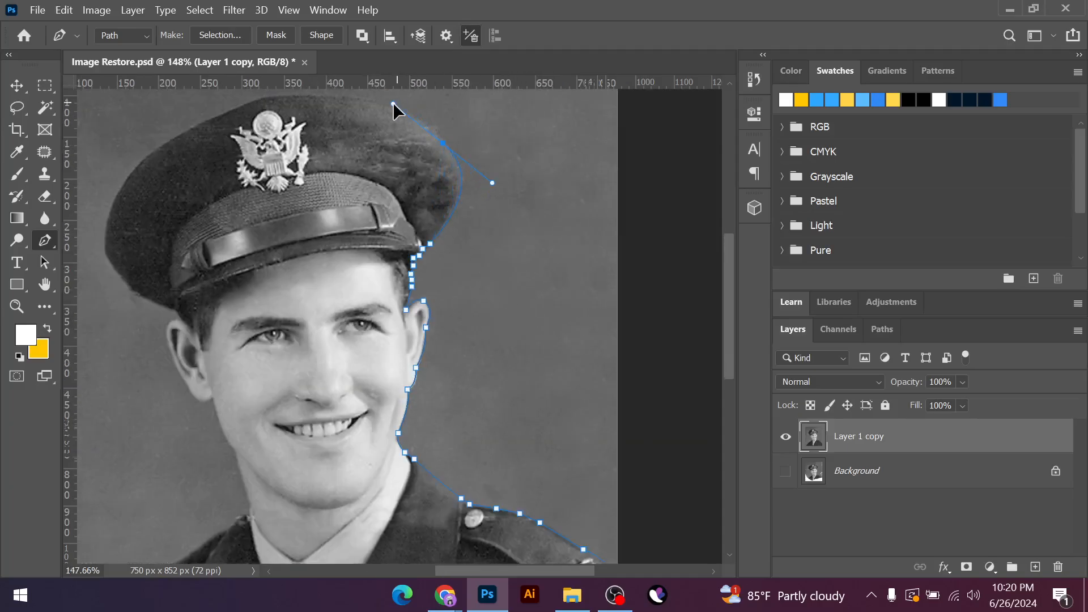
left_click(443, 143, "alt")
scroll(462, 244, "up", 3)
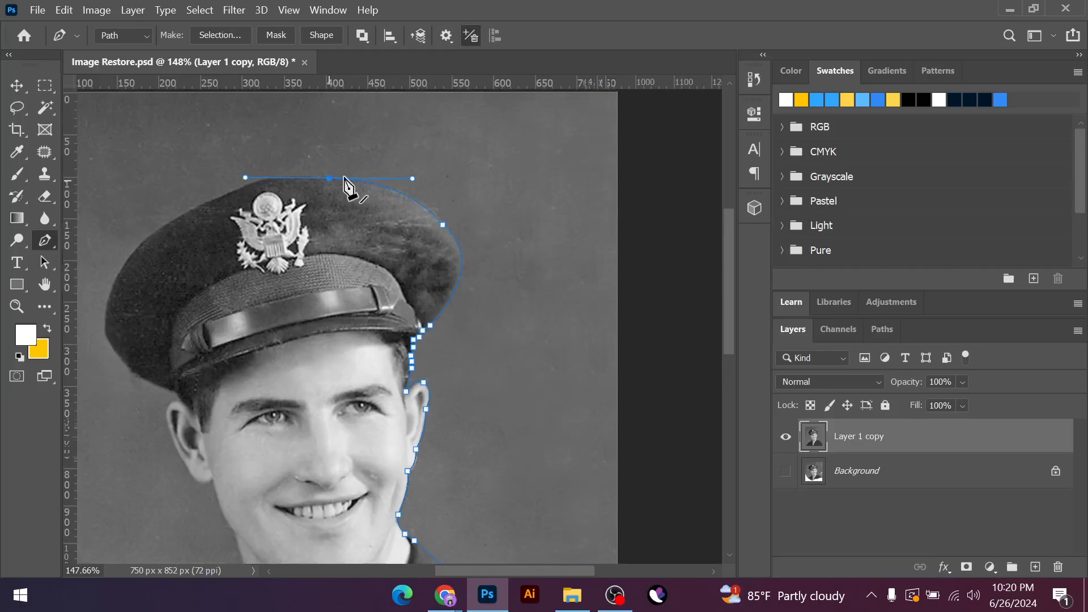
left_click(329, 178, "alt")
left_click(273, 178)
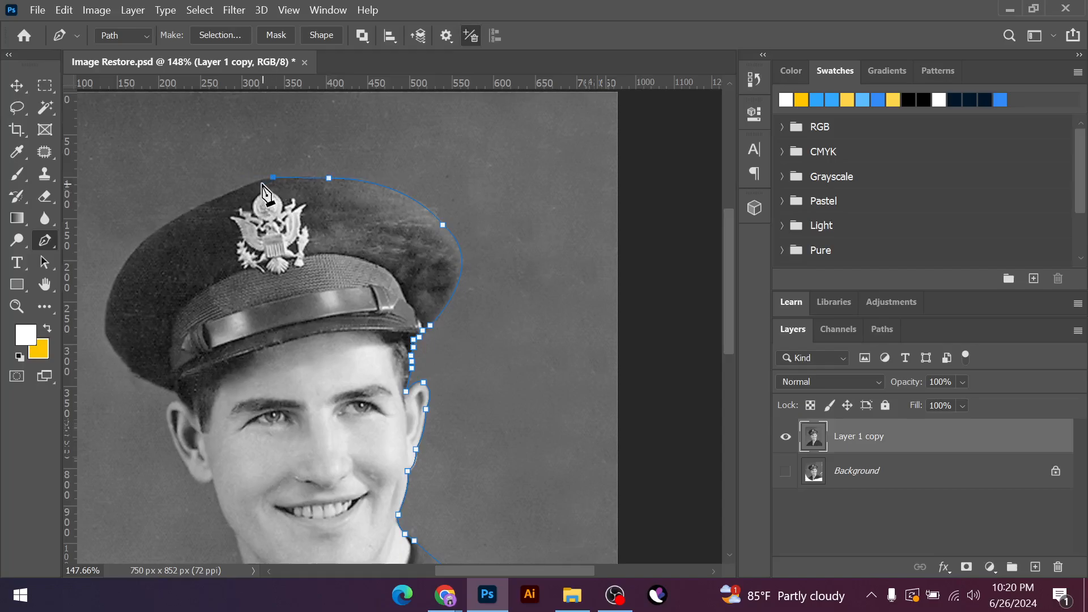
Curve the path down the cap's left side and along its lower edge to the hair above the left ear, removing outgoing handles where needed
left_click_drag(133, 252, 86, 300)
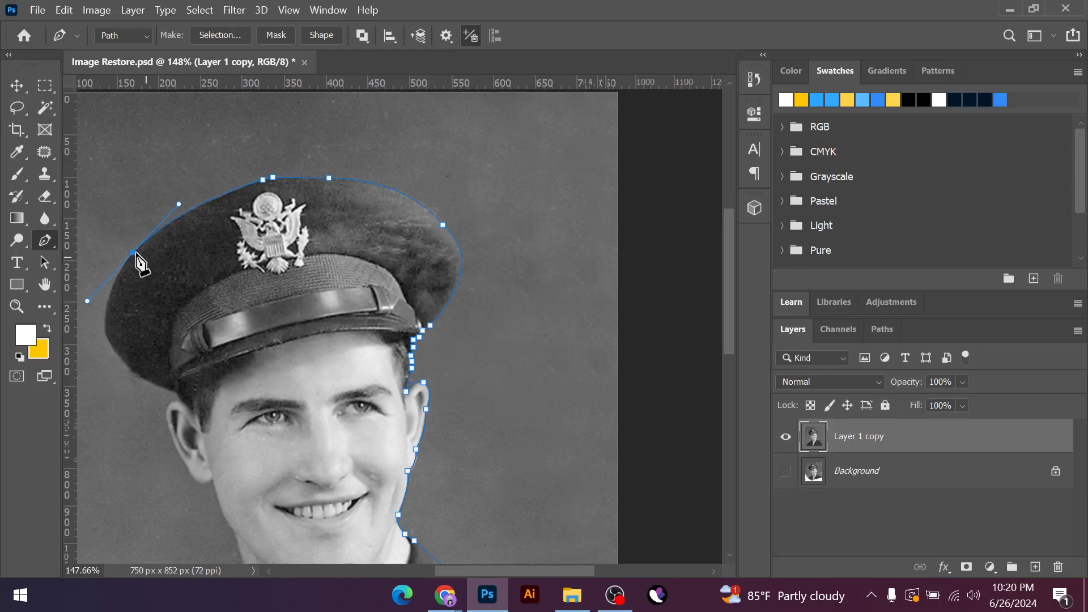
left_click_drag(113, 346, 165, 392)
left_click(142, 378)
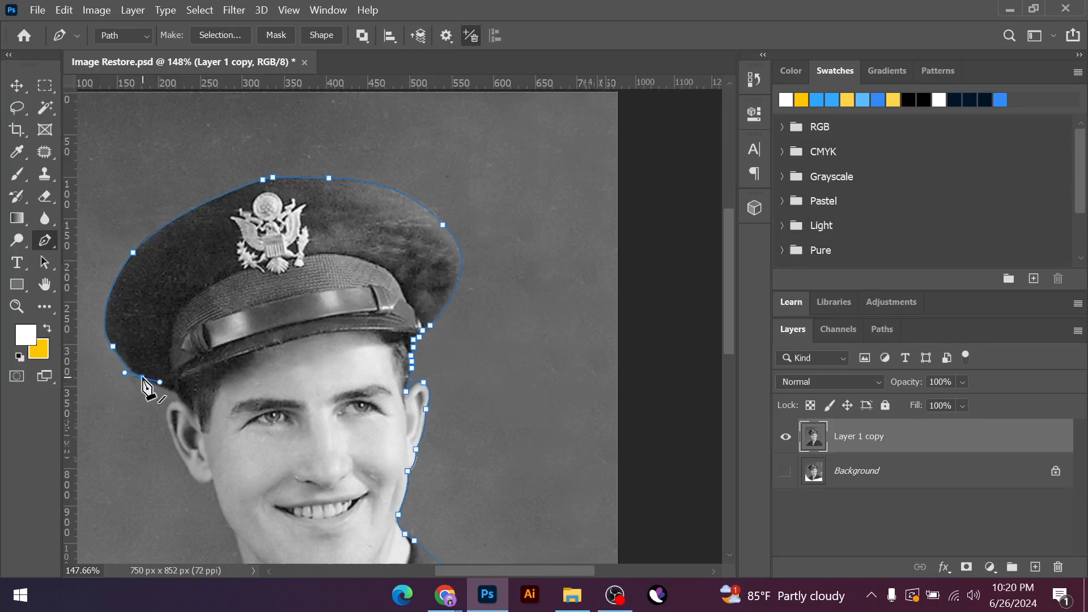
left_click_drag(173, 393, 182, 399)
scroll(134, 404, "up", 5)
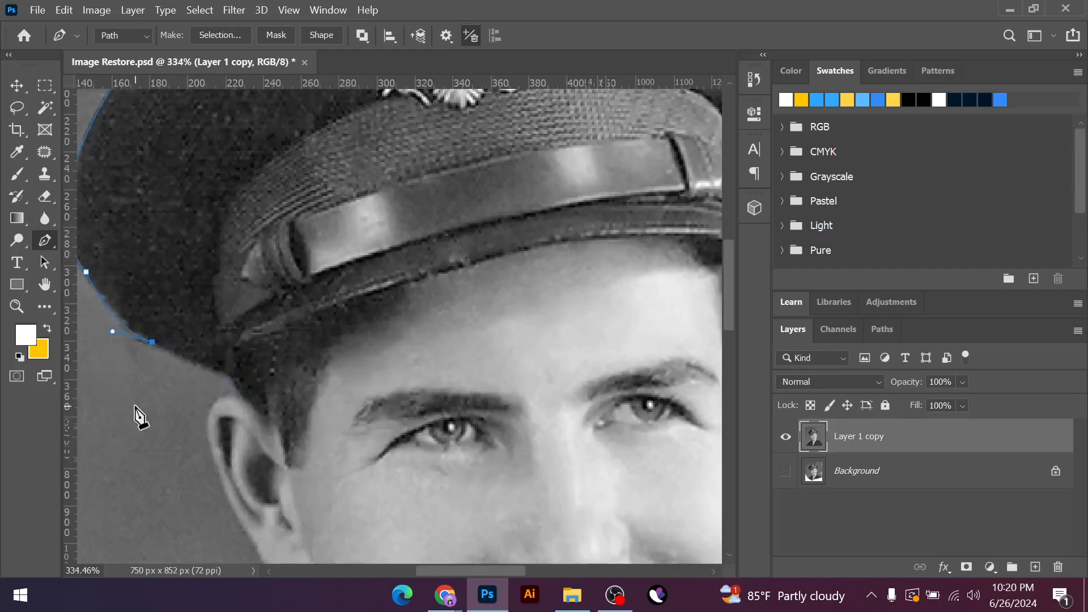
left_click_drag(228, 376, 252, 374)
left_click(228, 376)
Trace the left ear from its top along the outer edge and around the earlobe to the jaw
left_click(239, 395)
left_click(207, 438)
scroll(224, 457, "down", 3)
scroll(225, 430, "up", 2)
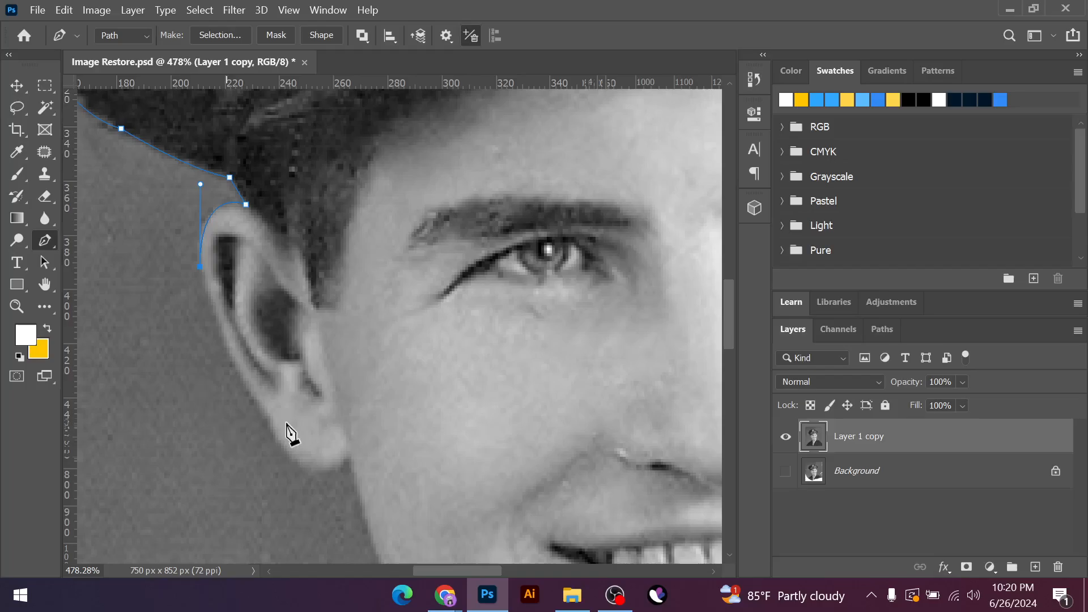
left_click_drag(305, 441, 368, 468)
left_click(270, 416)
left_click(326, 473)
left_click_drag(347, 455, 350, 473)
Continue the path along the left jawline and down the neck to the coat collar, removing the jaw anchor's outgoing handle
scroll(334, 507, "down", 5)
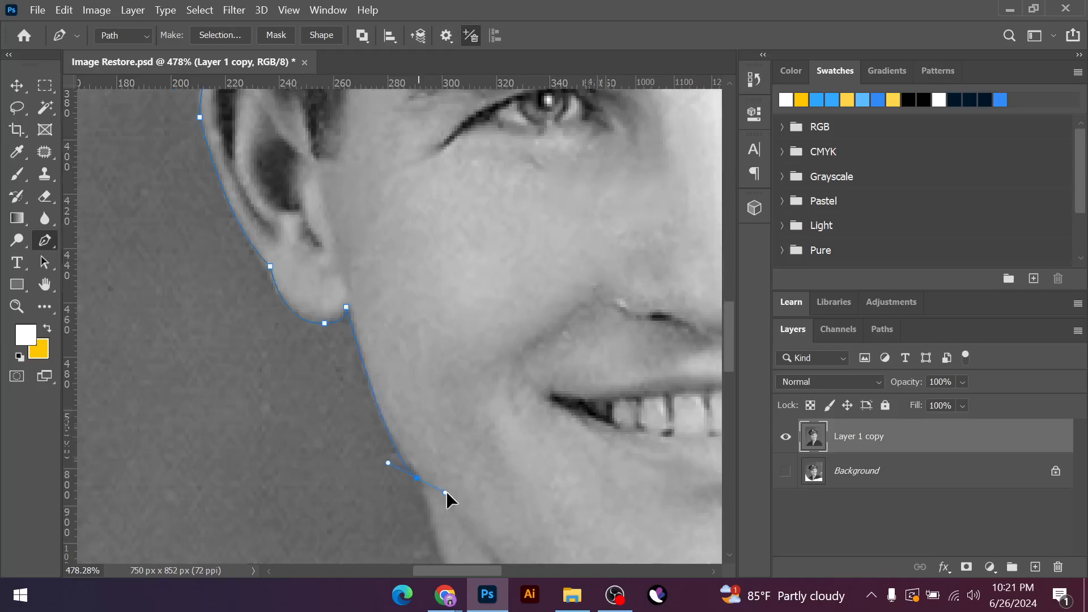
left_click_drag(446, 493, 455, 515)
left_click(417, 478, "alt")
scroll(419, 482, "down", 6)
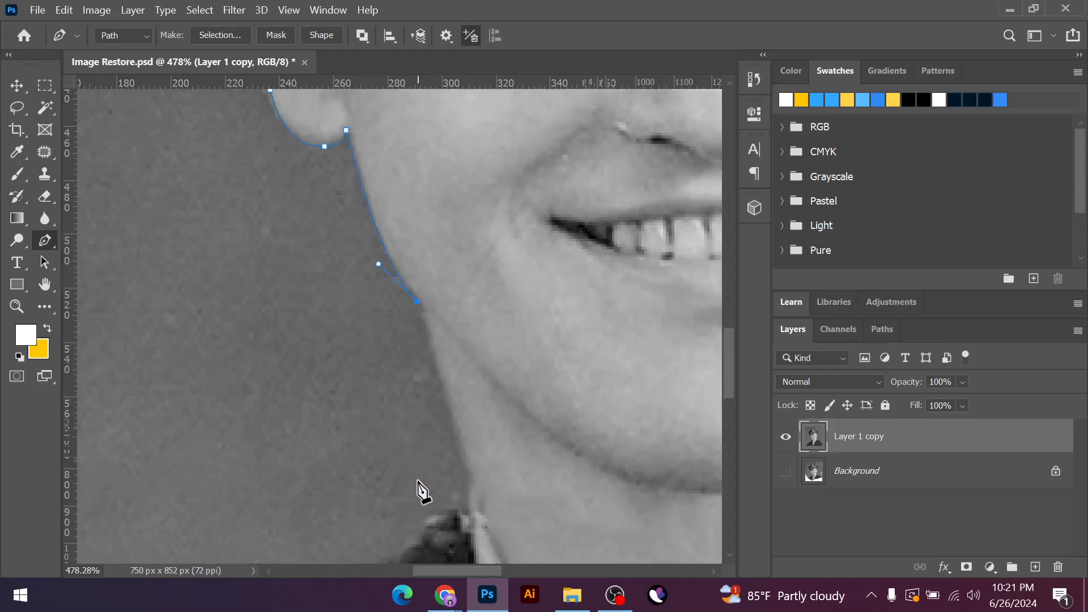
scroll(422, 489, "down", 2)
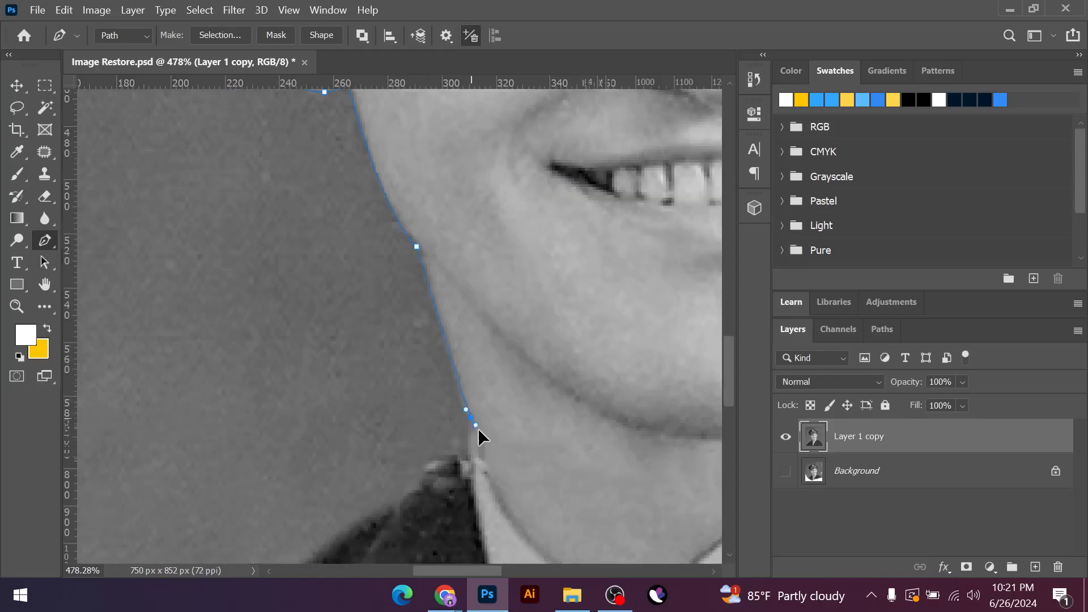
left_click(468, 452)
Curve the path over the top of the coat collar to the start of the left shoulder
scroll(448, 476, "down", 2)
scroll(431, 493, "down", 2)
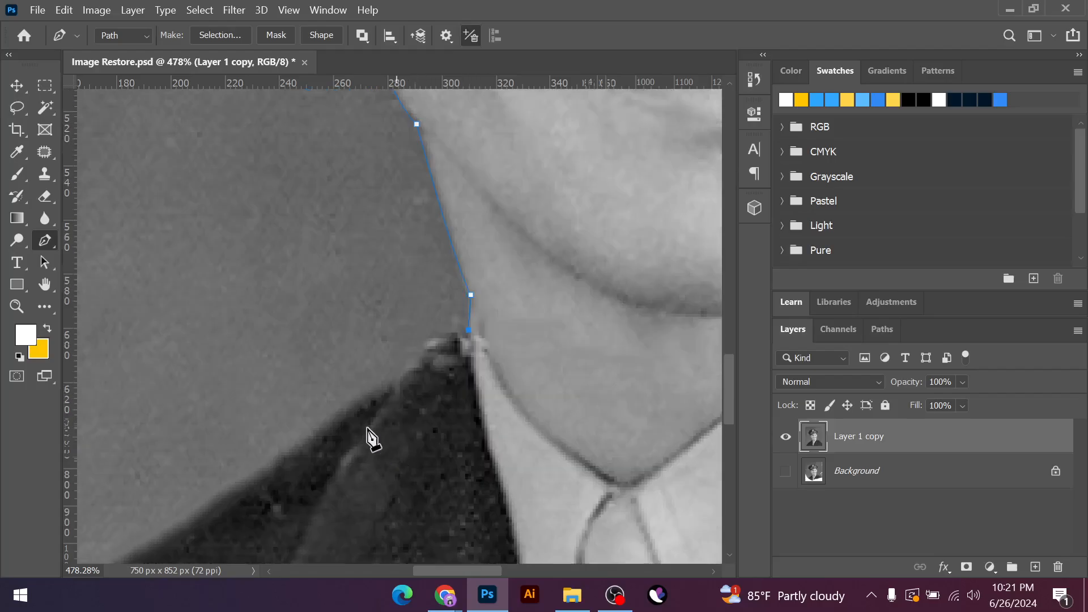
left_click(339, 420)
key("ctrl+z")
left_click_drag(397, 374, 375, 401)
Trace the left shoulder and sleeve with curved anchors down to the photo's bottom edge, removing the outgoing handles
scroll(443, 399, "down", 5)
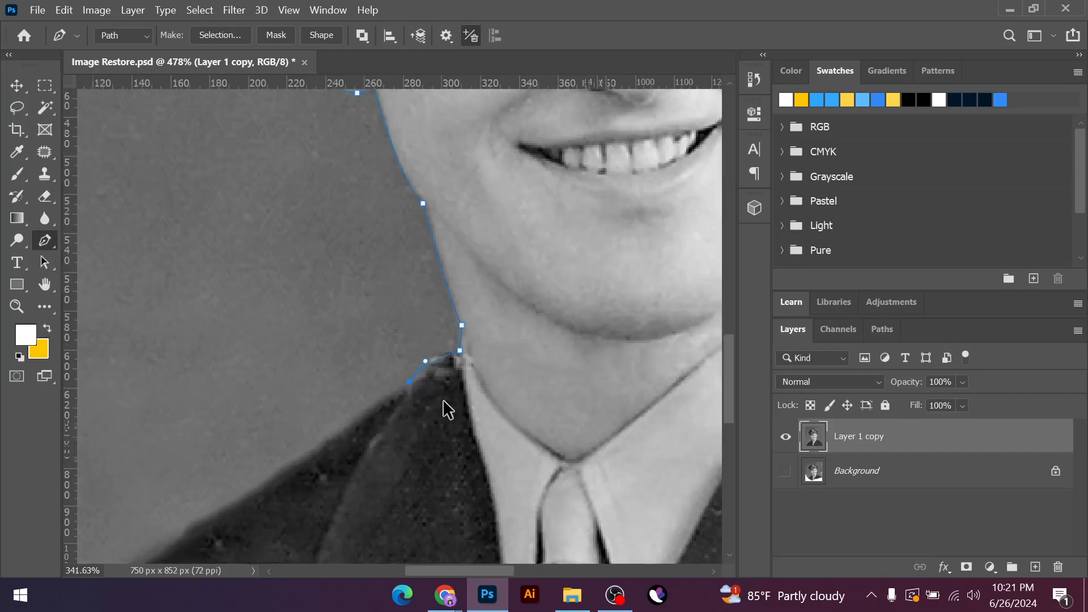
scroll(284, 492, "down", 2)
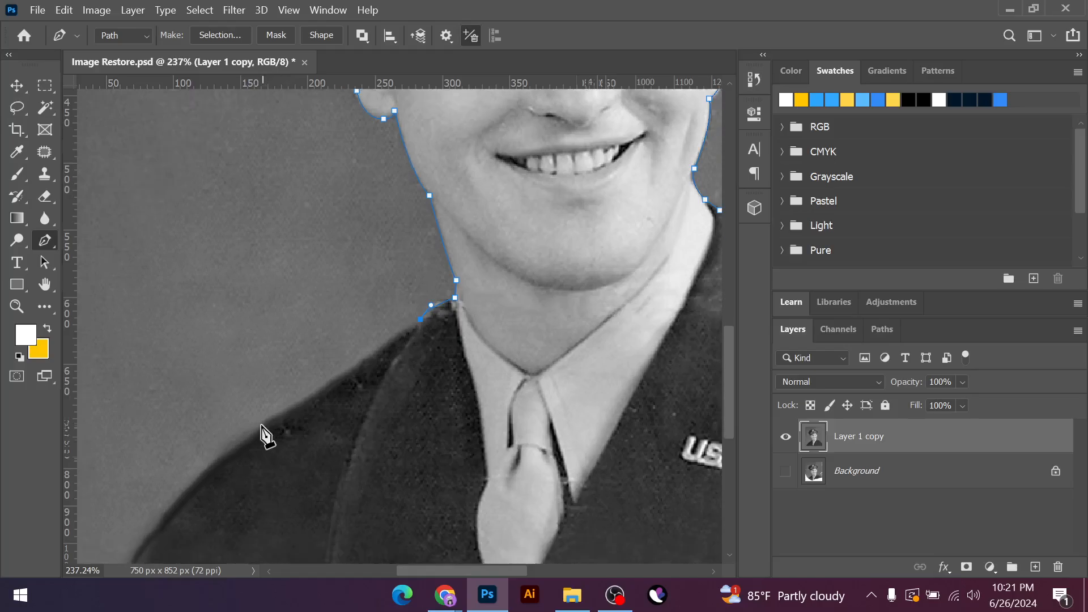
left_click_drag(260, 424, 208, 467)
scroll(264, 444, "down", 4)
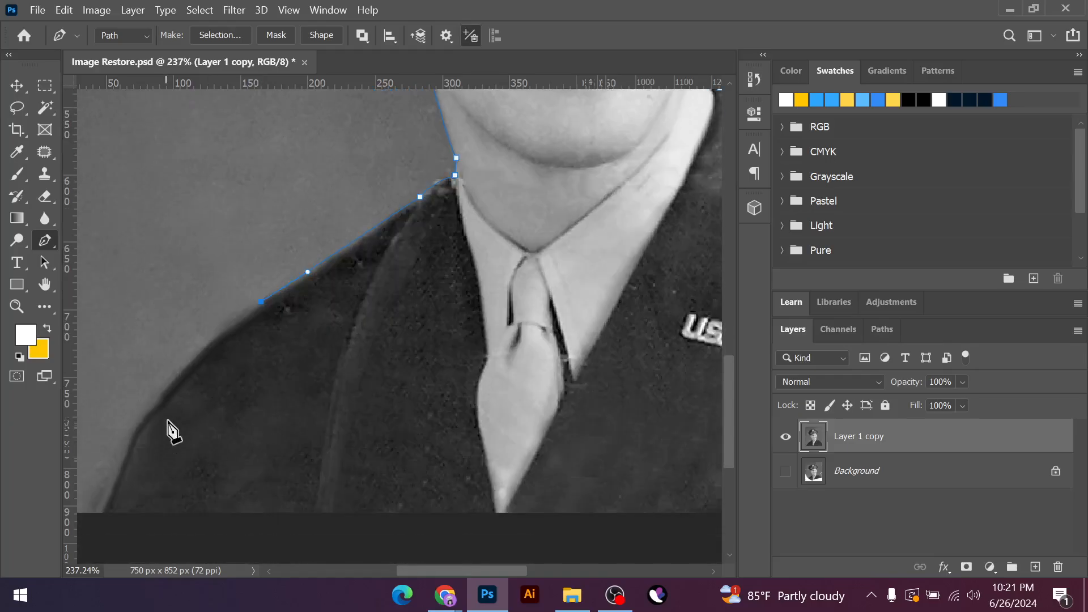
left_click_drag(143, 422, 128, 461)
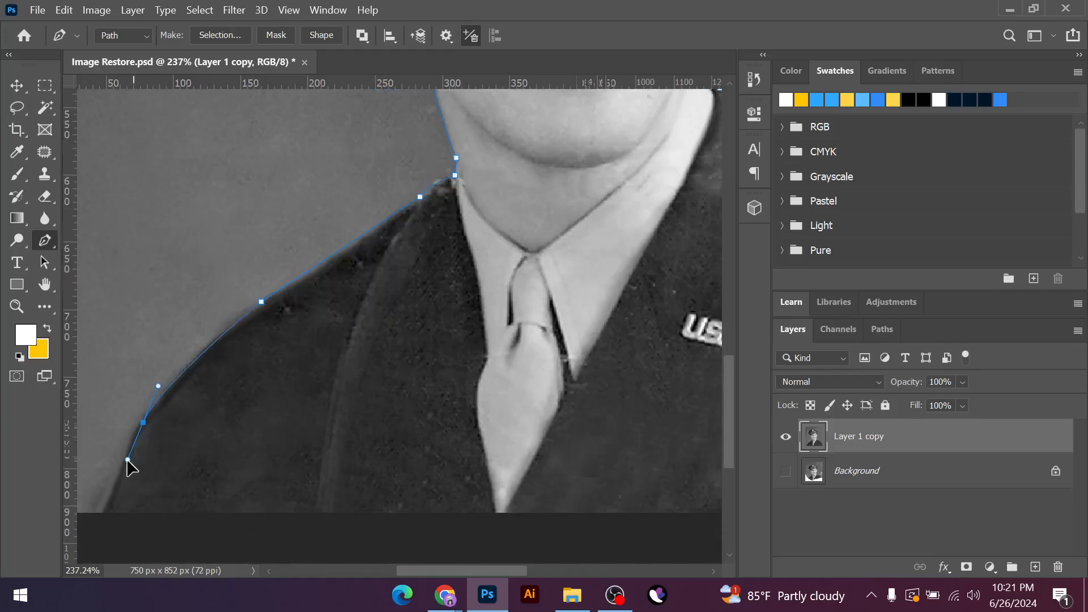
left_click(143, 423, "alt")
left_click_drag(100, 517, 98, 522)
left_click(100, 517, "alt")
scroll(162, 509, "down", 1, "alt")
scroll(158, 500, "down", 4, "alt")
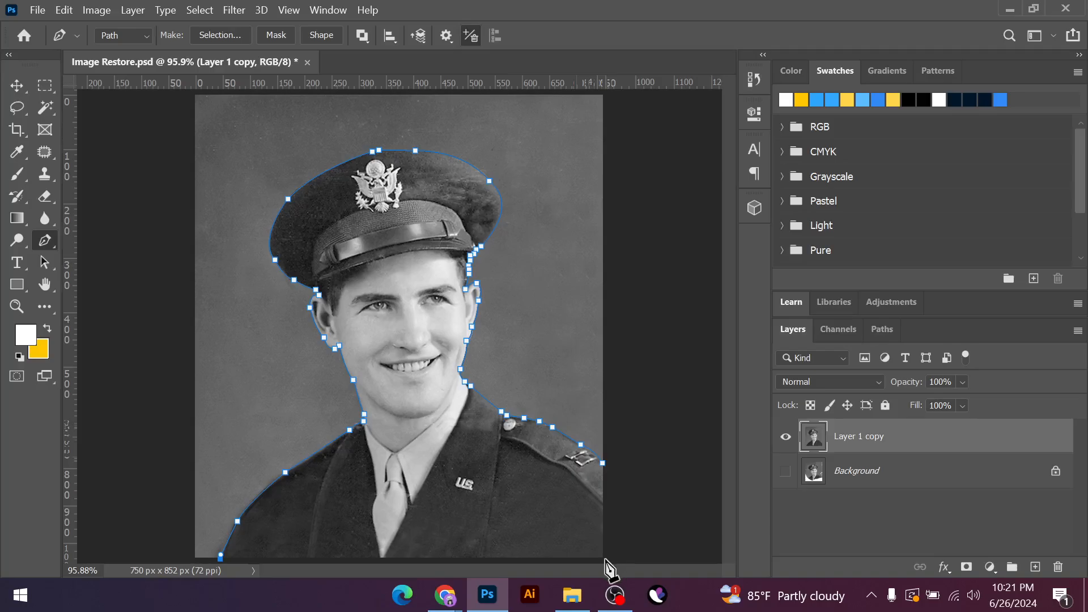
left_click(604, 559)
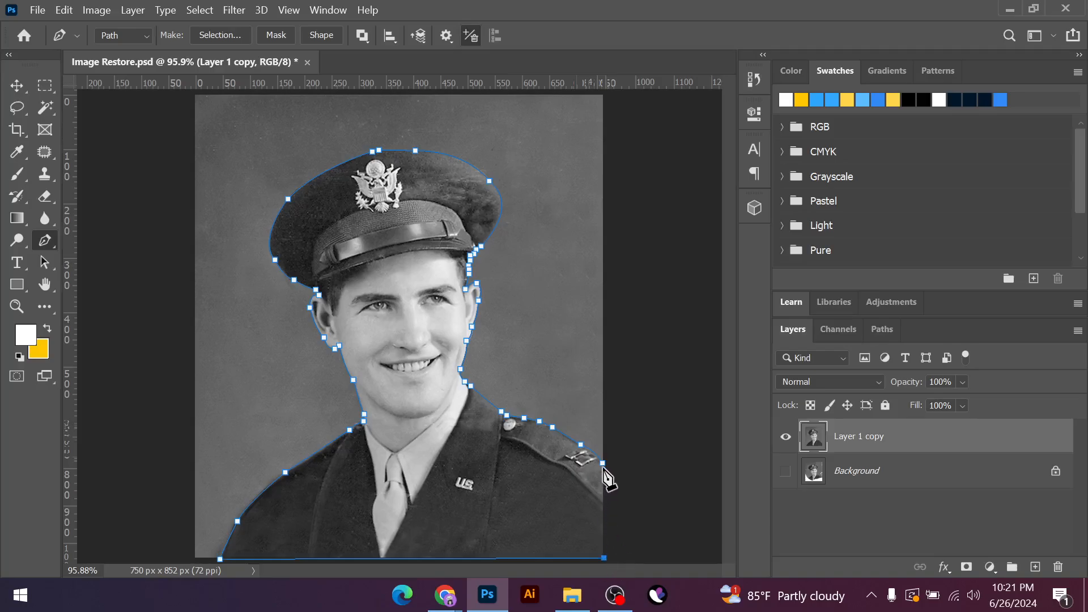
key("ctrl+z")
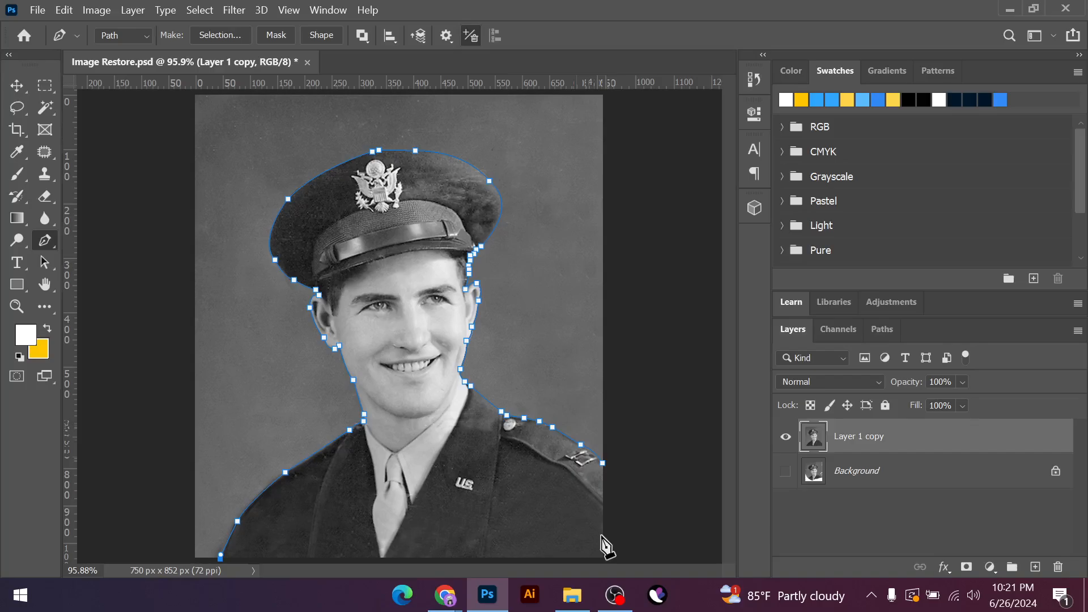
Run the path along the photo's bottom edge to the lower-right corner and close it at the starting anchor on the right shoulder
scroll(351, 482, "up", 1)
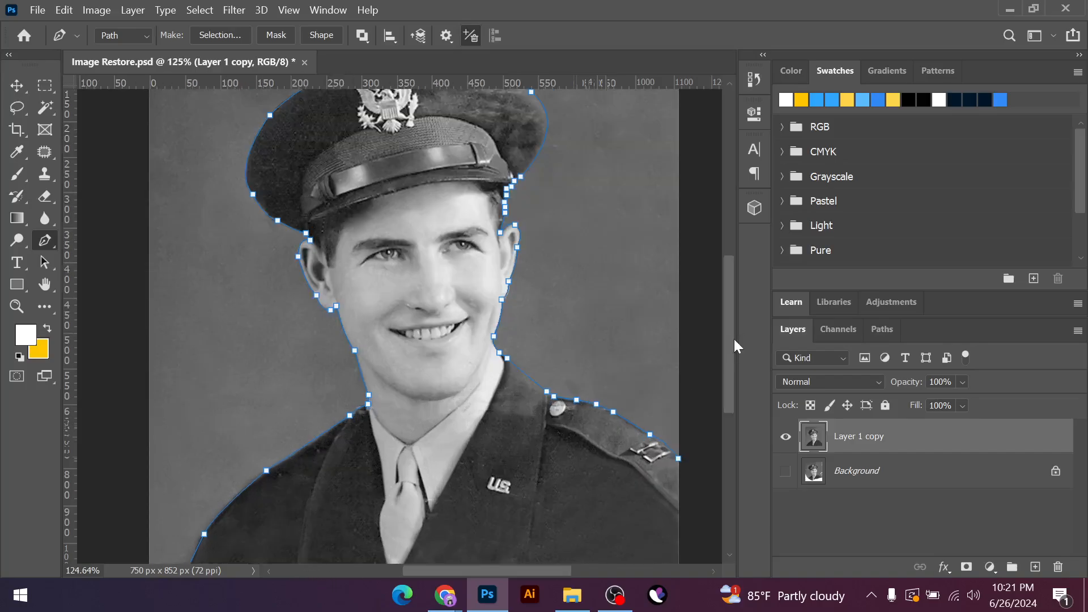
left_click_drag(734, 340, 700, 431)
scroll(181, 277, "up", 1)
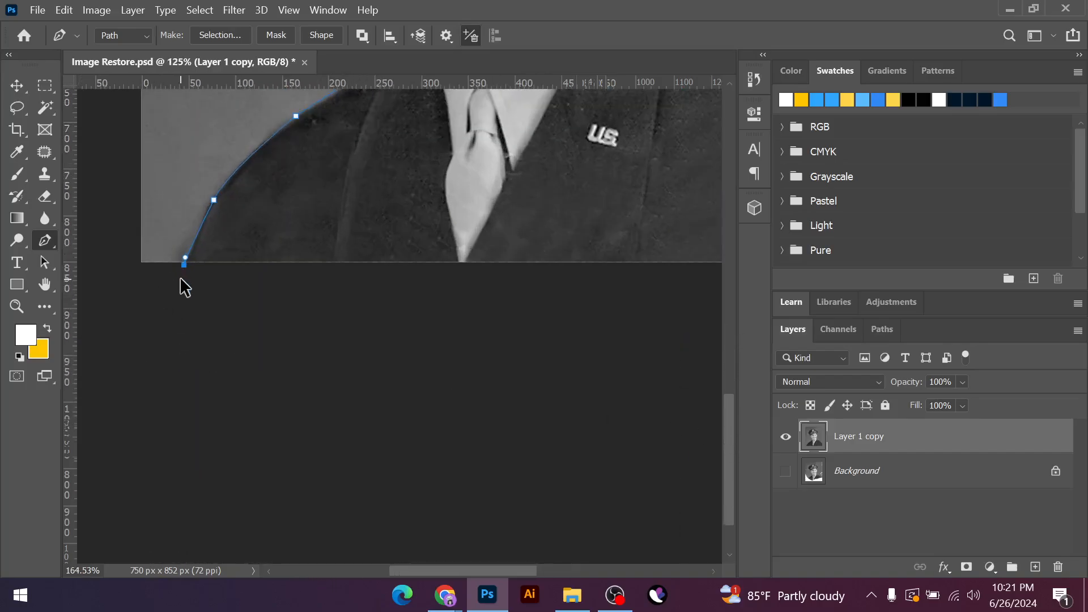
scroll(180, 278, "up", 1)
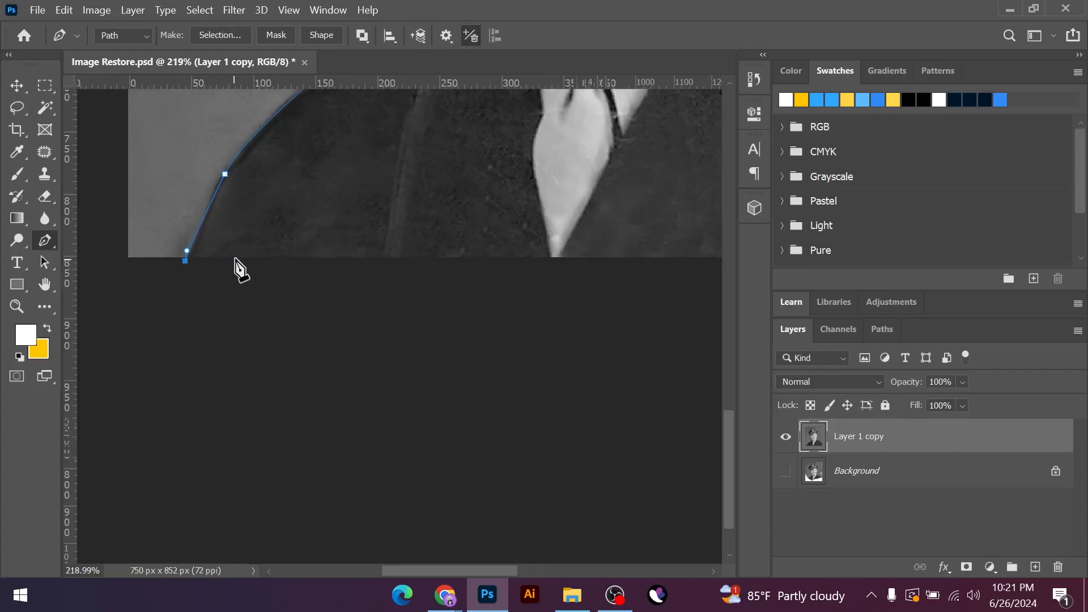
key("ctrl+z")
left_click(257, 261)
key("ctrl+0")
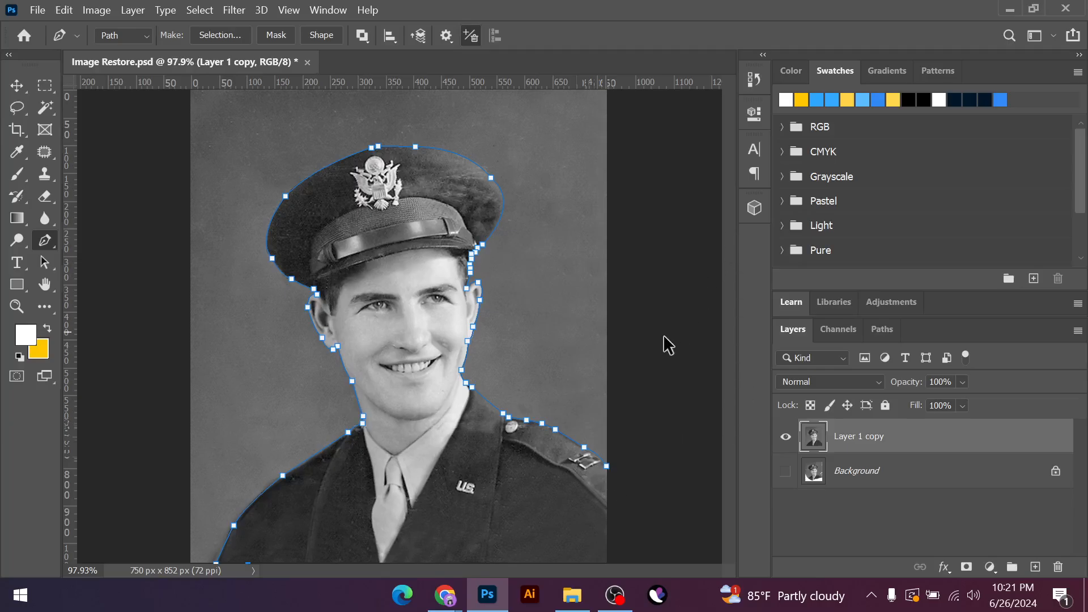
scroll(669, 345, "up", 3)
left_click_drag(731, 318, 731, 391)
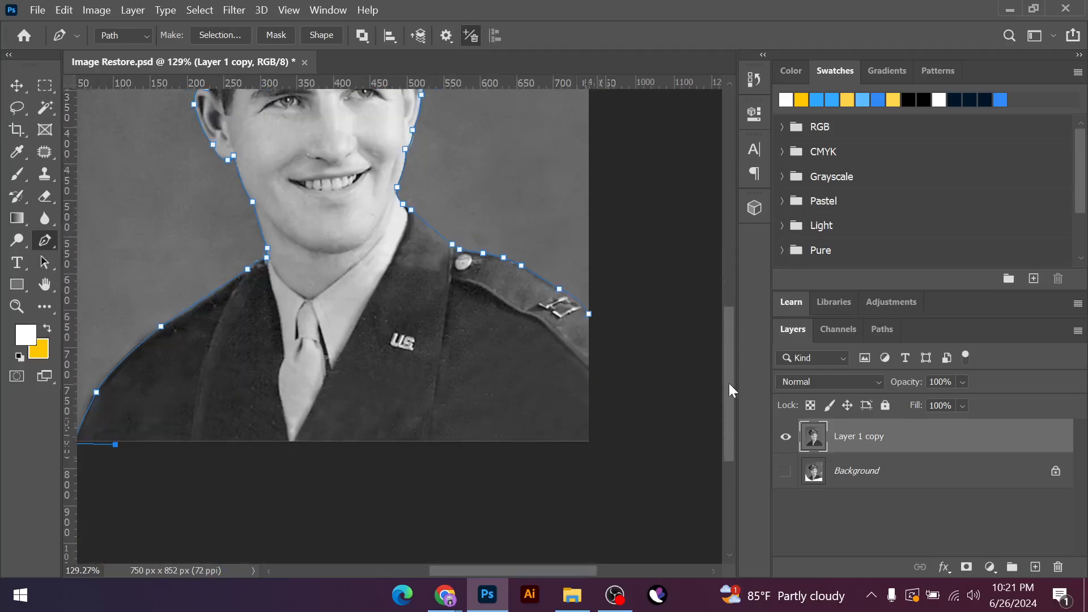
left_click(589, 426)
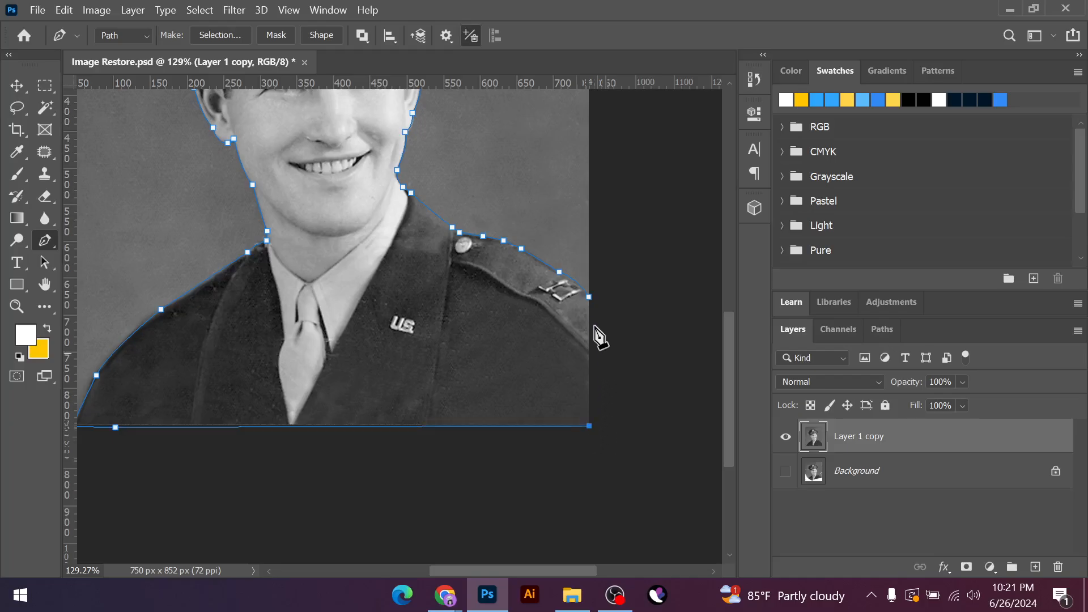
left_click(589, 296)
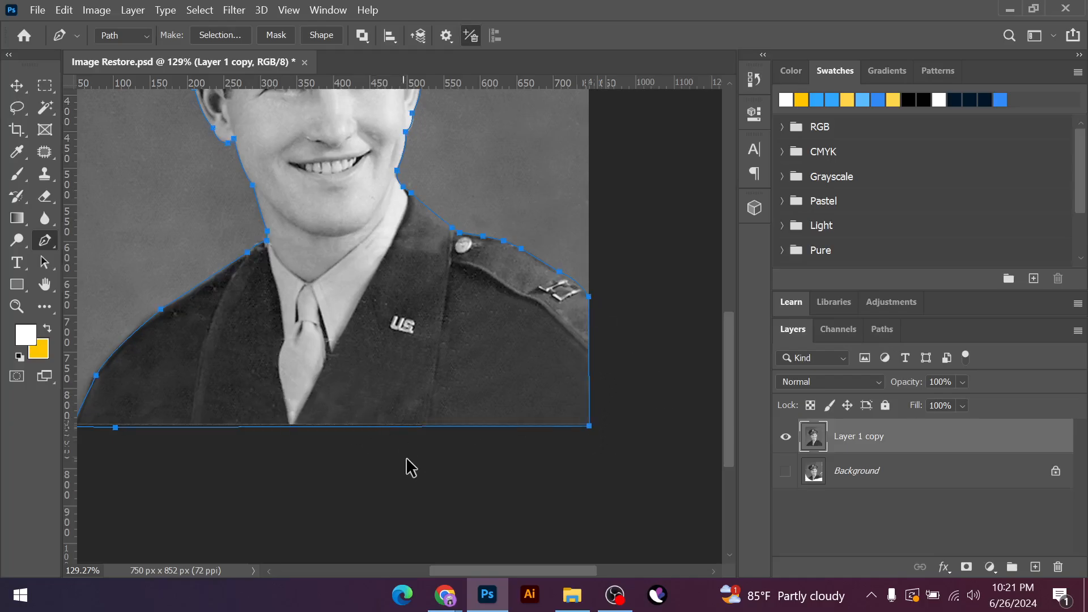
Save the closed work path under the name FullImage
key("ctrl+0")
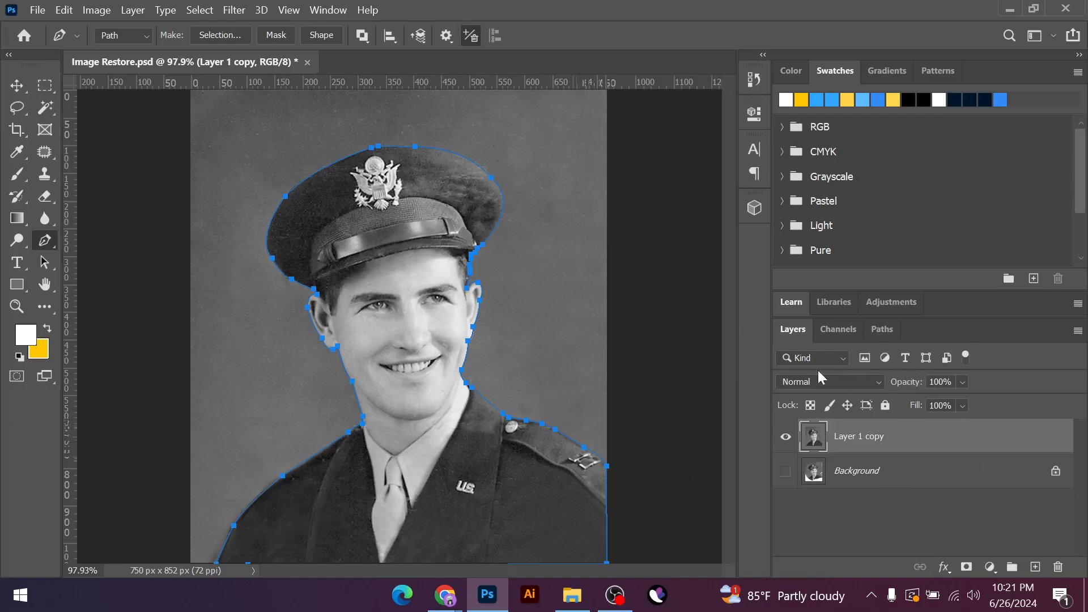
left_click(882, 329)
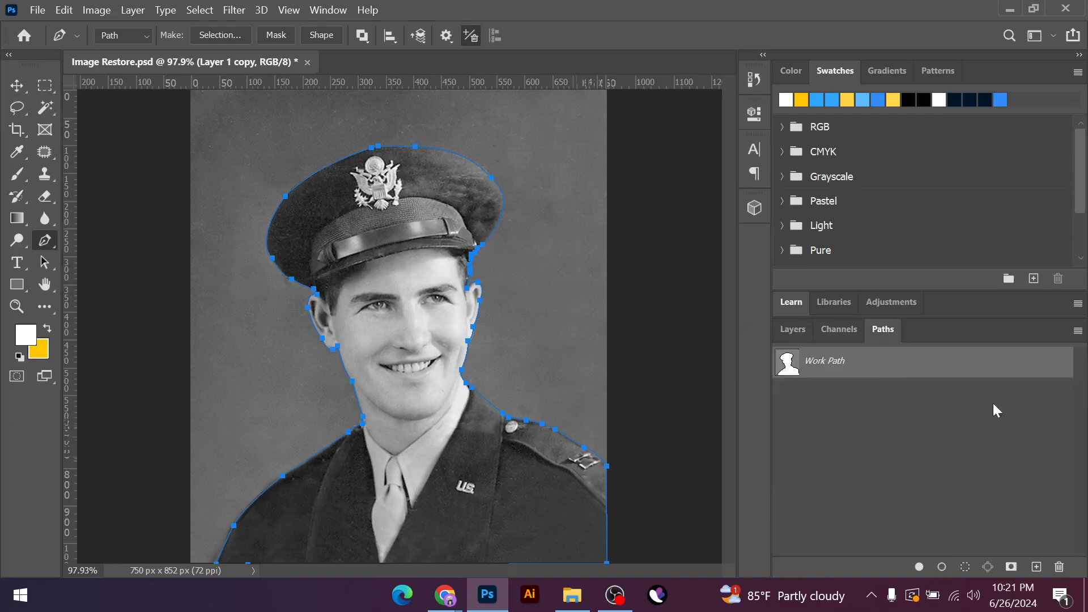
left_click(1078, 332)
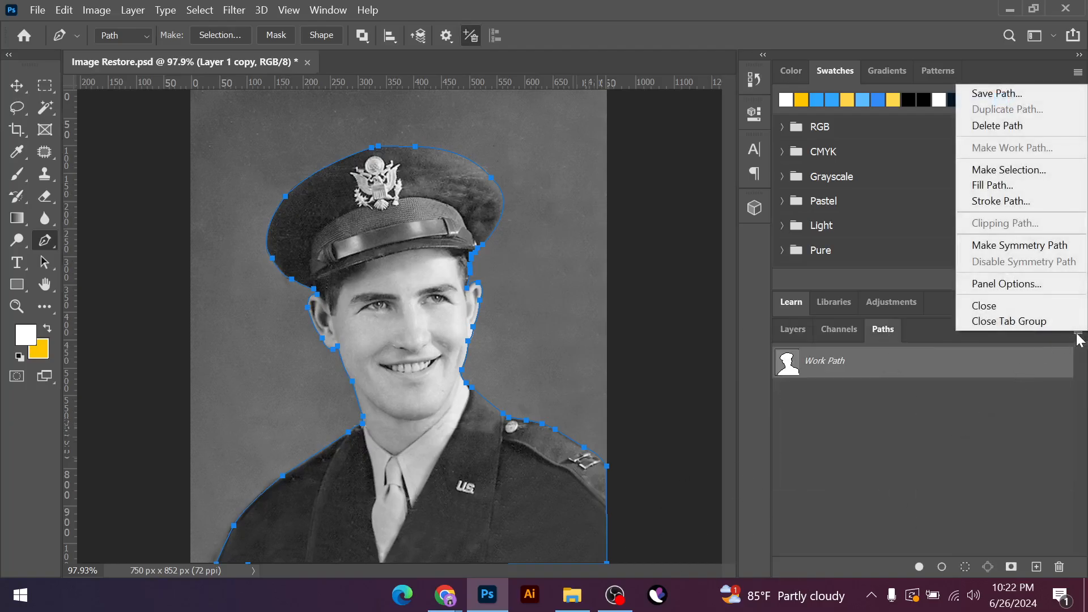
left_click(1013, 94)
key("BackSpace")
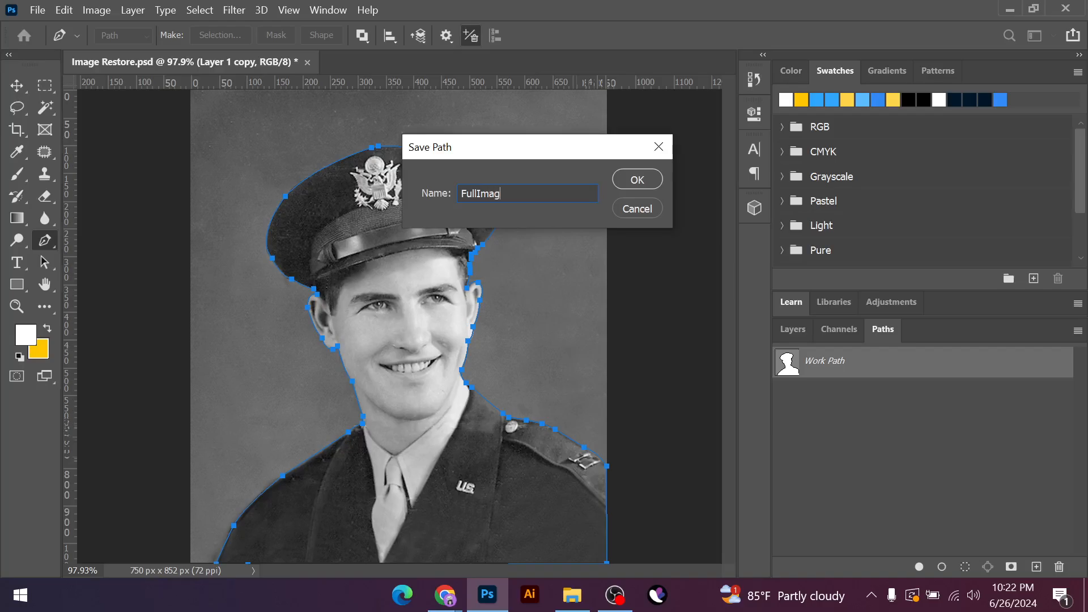
key("Return")
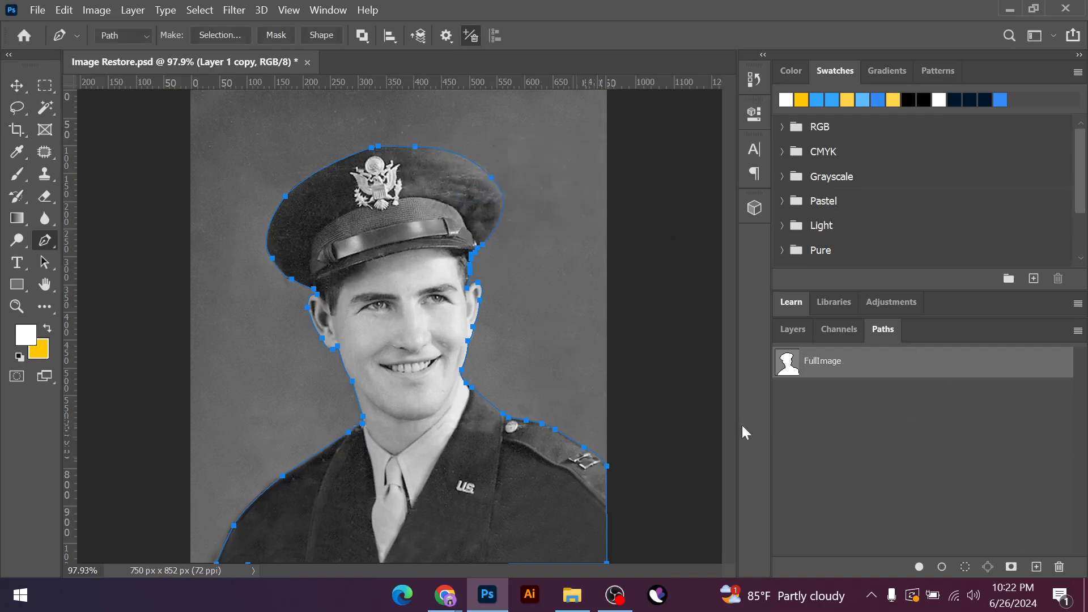
Convert the path to a selection, copy the officer onto a new layer, and hide Layer 1 copy
left_click(793, 329)
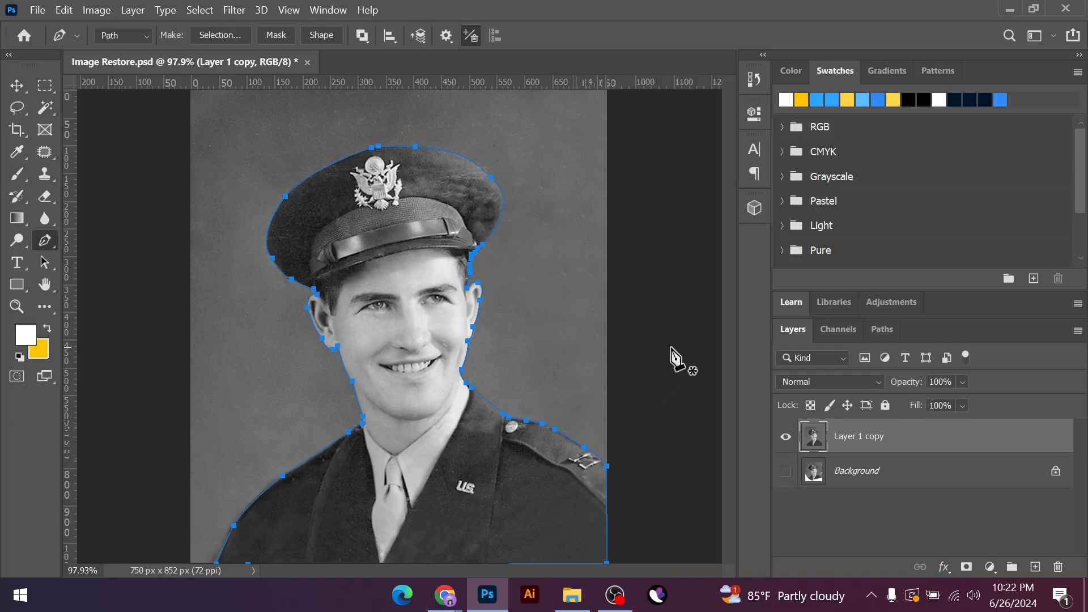
key("ctrl+Return")
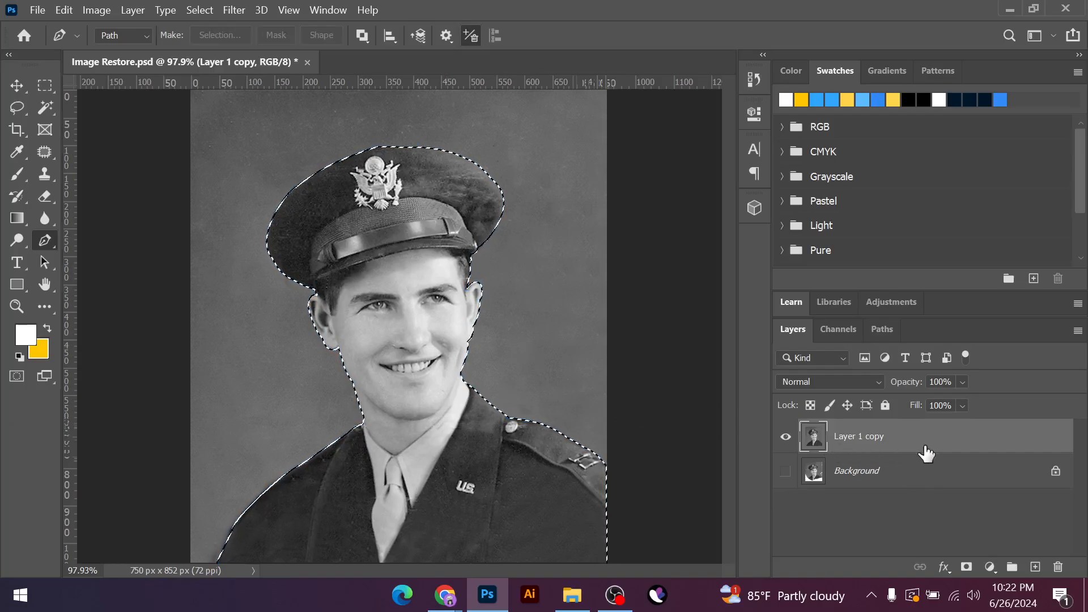
key("ctrl+j")
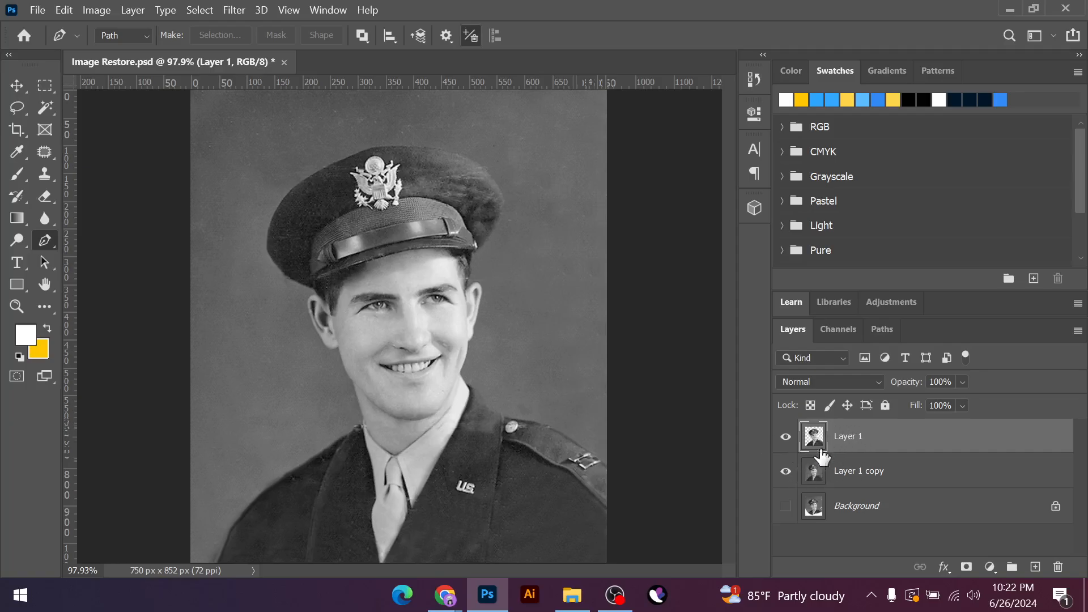
left_click(787, 471)
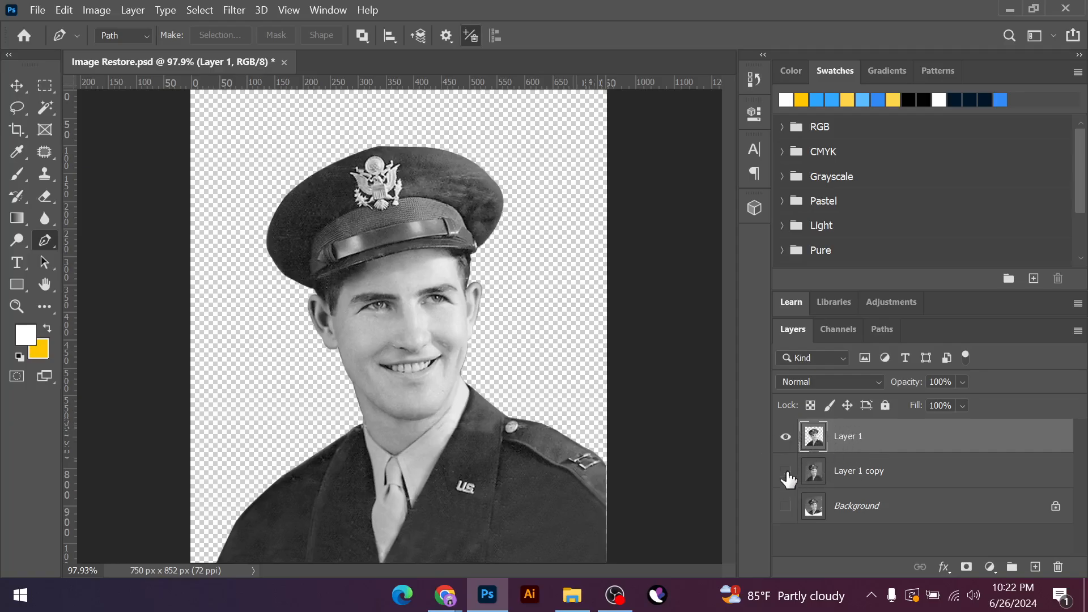
scroll(419, 437, "down", 3)
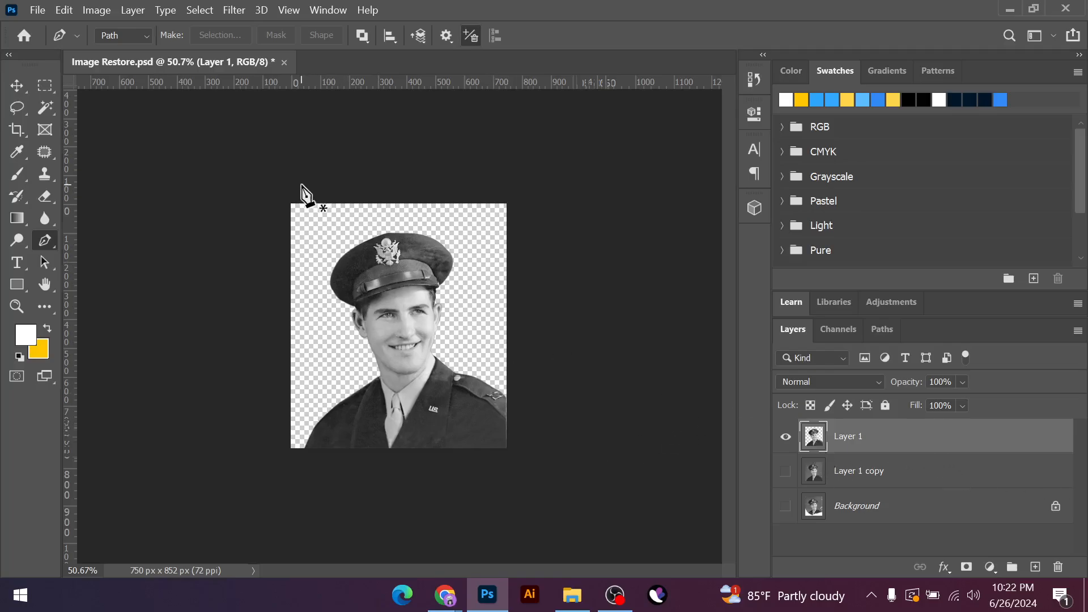
Start saving a copy of the transparent officer cutout with PNG as the file format
left_click(17, 86)
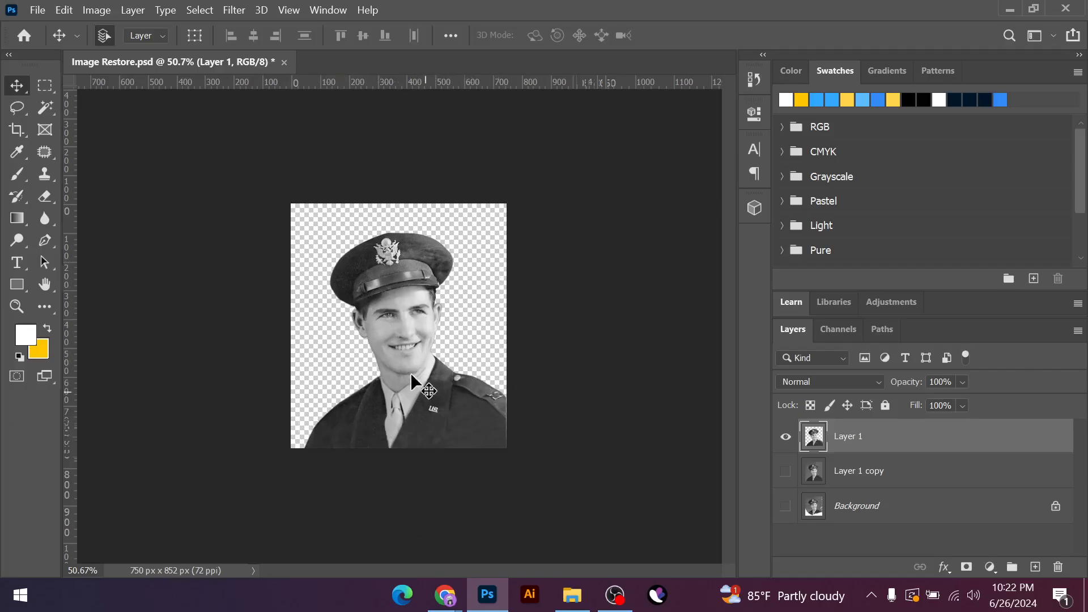
left_click(38, 11)
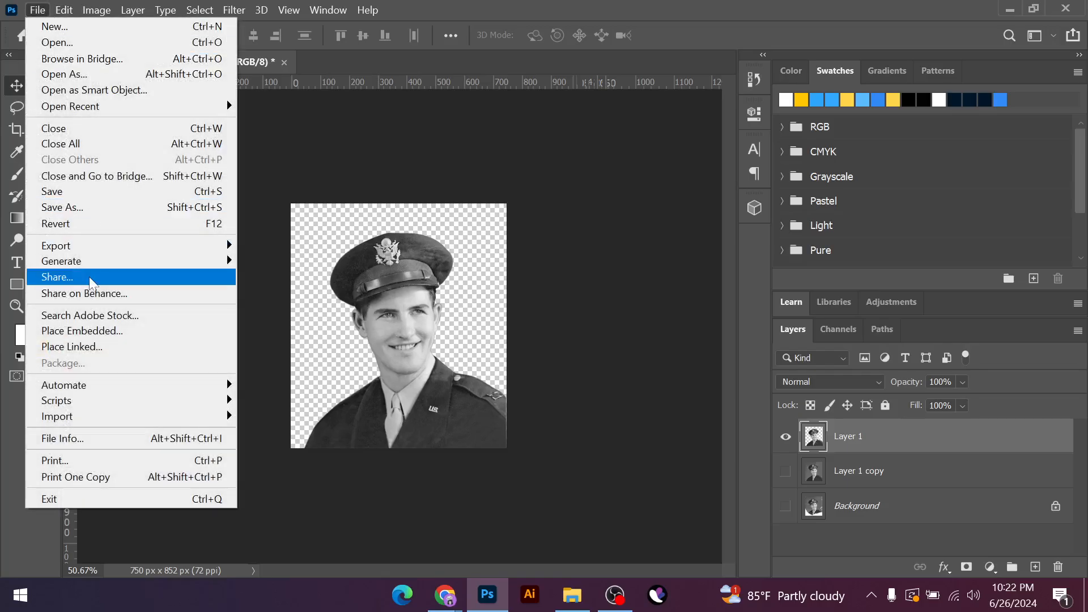
left_click(75, 208)
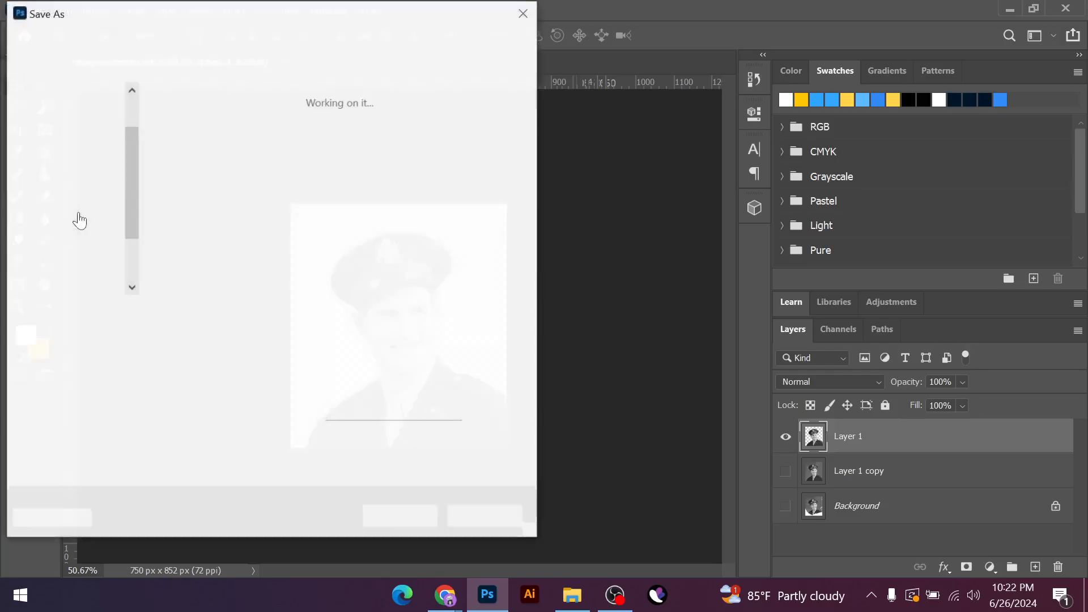
left_click(238, 335)
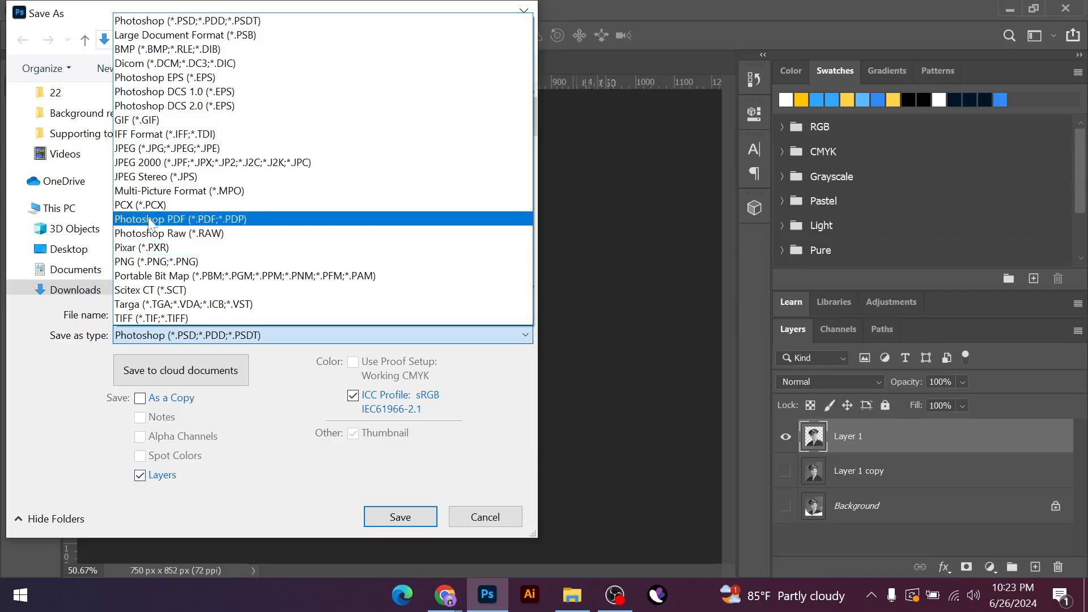
left_click(239, 261)
Trim the ending of the PNG copy's file name and save it with the large file size (fastest saving) option
left_click(241, 315)
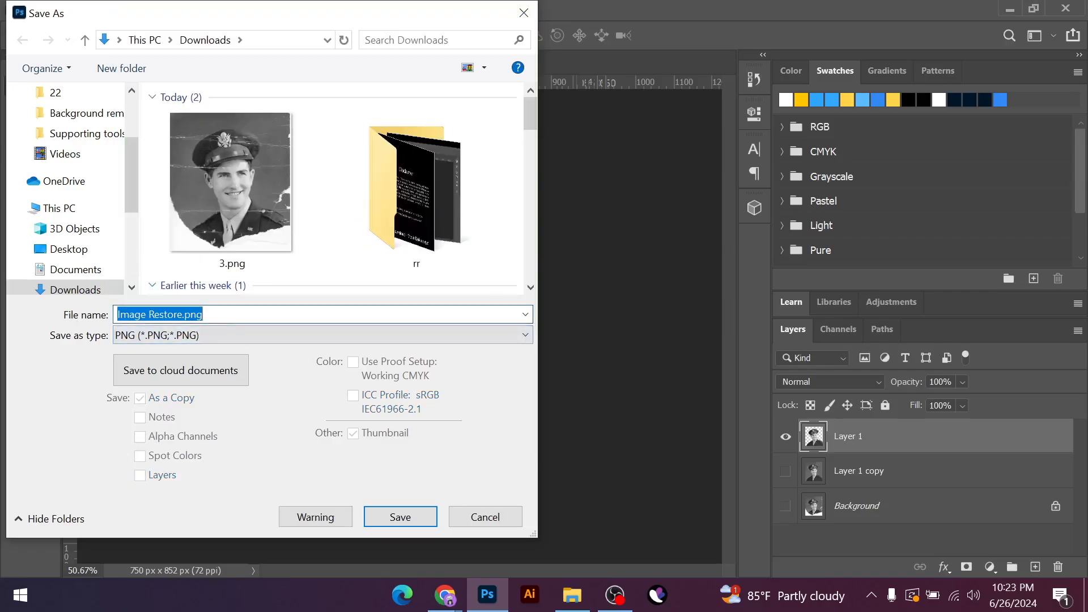
left_click(238, 315)
double_click(171, 315)
left_click(226, 315)
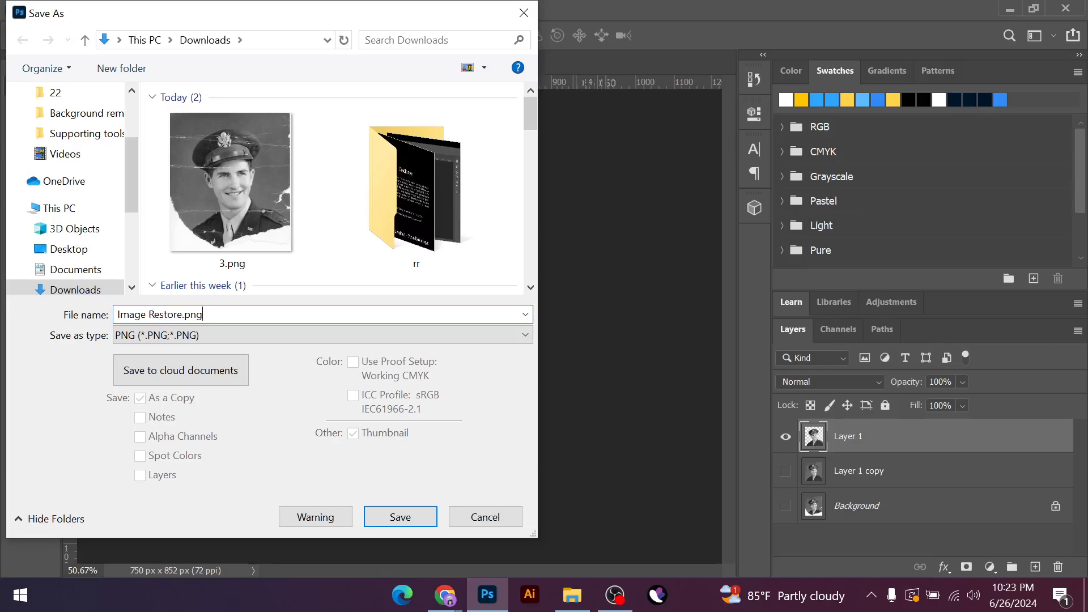
key("BackSpace")
key("BackSpace")
key("BackSpace")
left_click(400, 515)
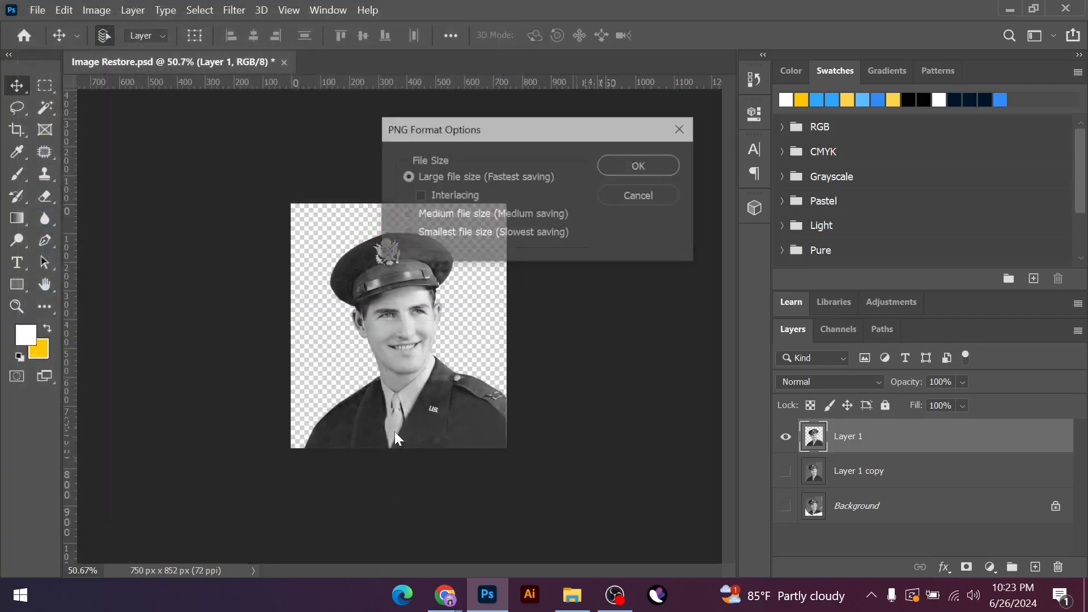
left_click(650, 169)
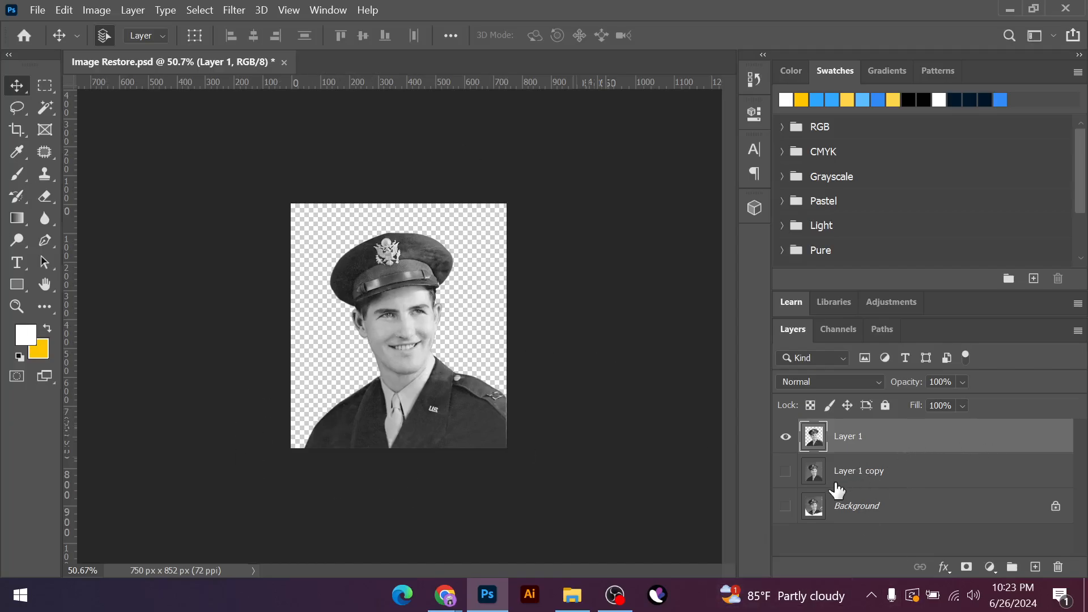
Add a solid color fill layer directly above Layer 1 copy, trying several dark greys and settling on 333131
left_click(852, 480)
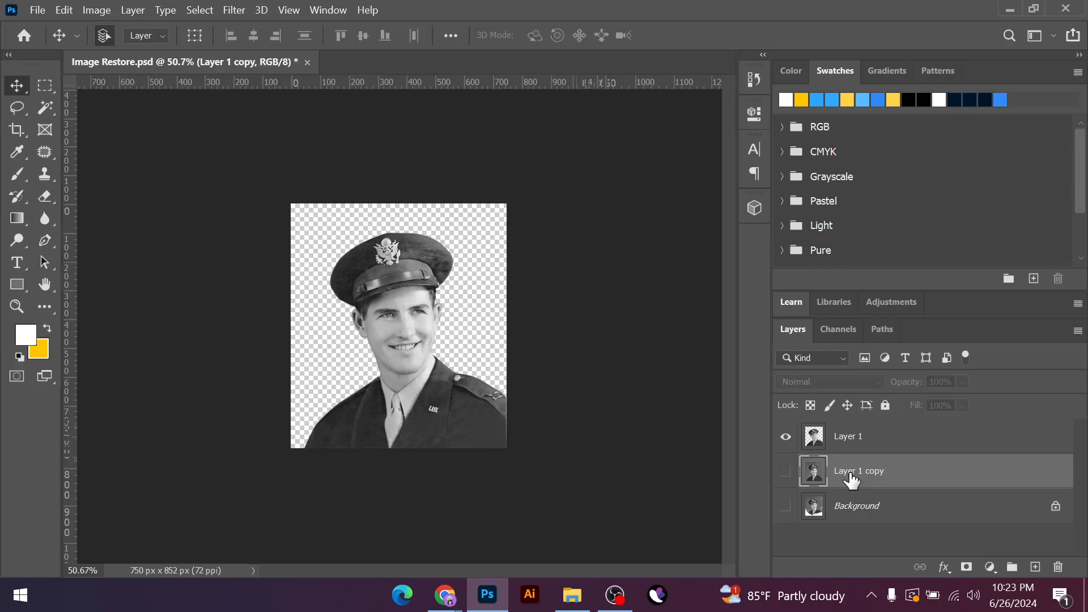
left_click(990, 567)
left_click(992, 258)
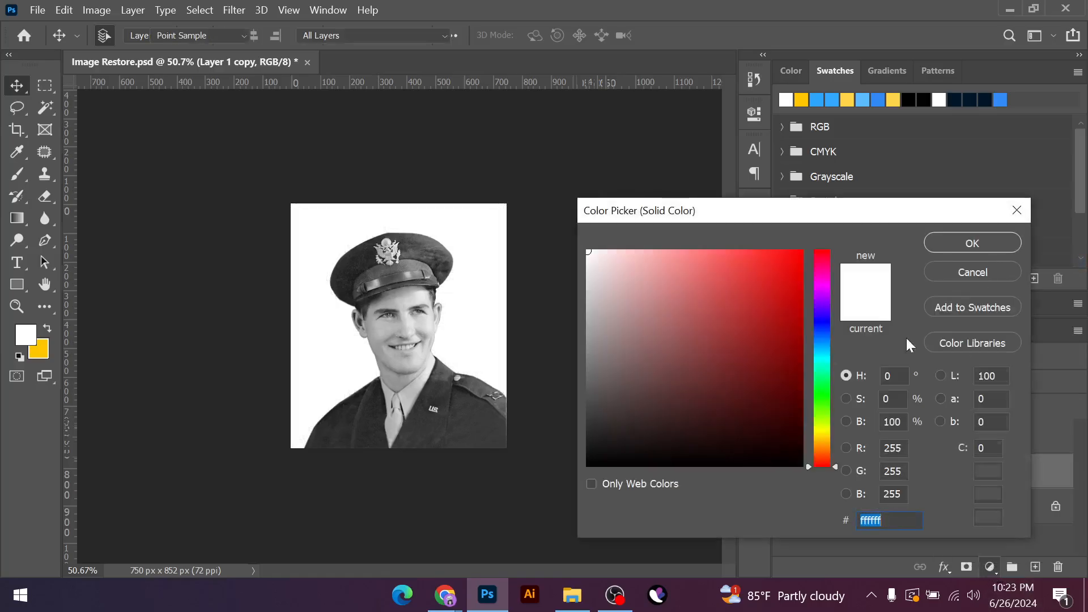
left_click(596, 436)
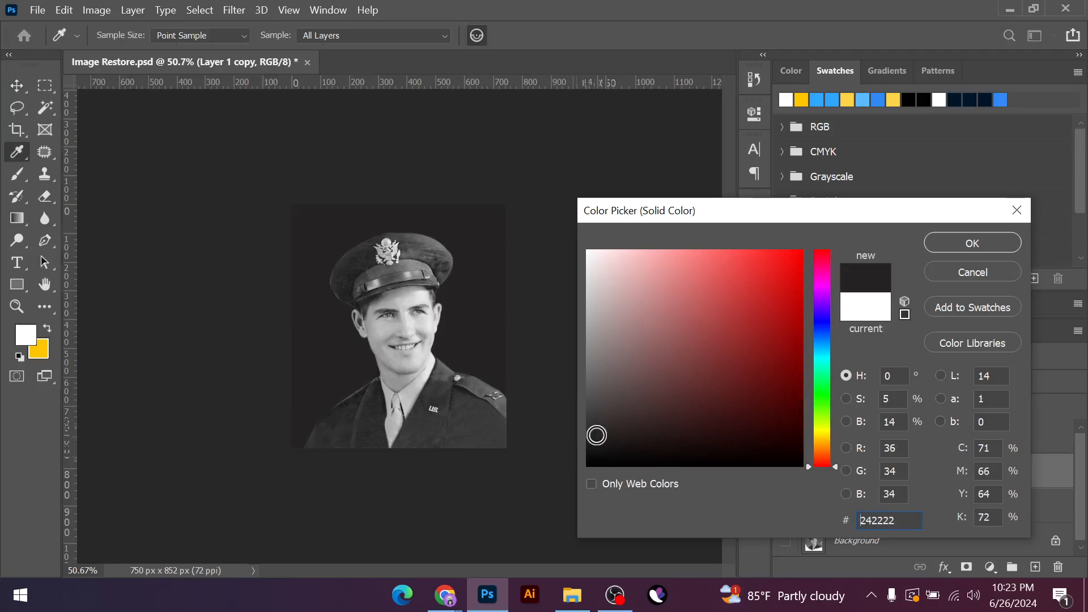
left_click(489, 429)
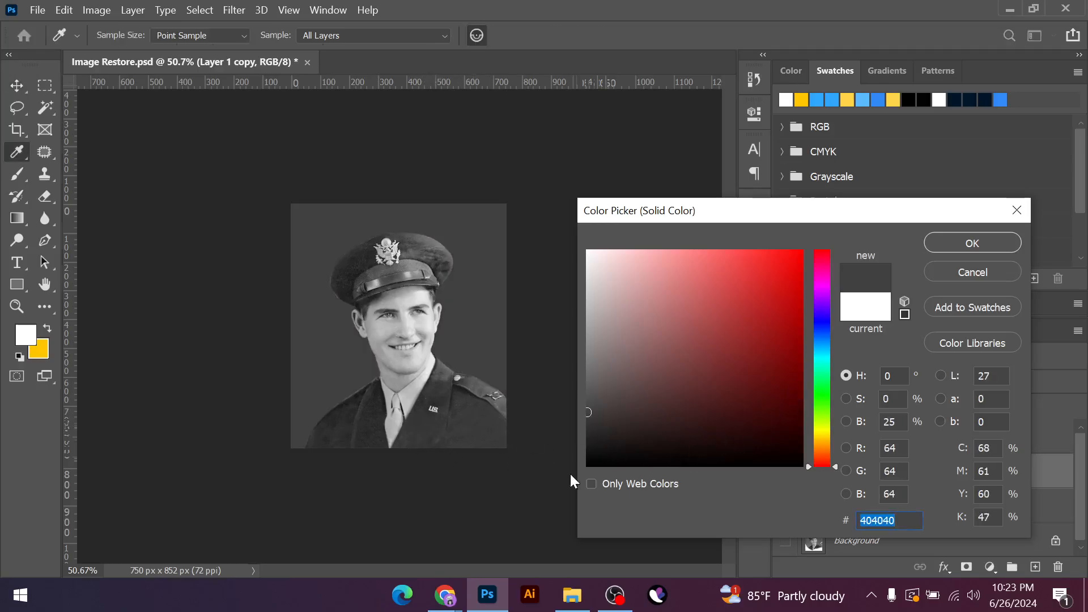
left_click(588, 435)
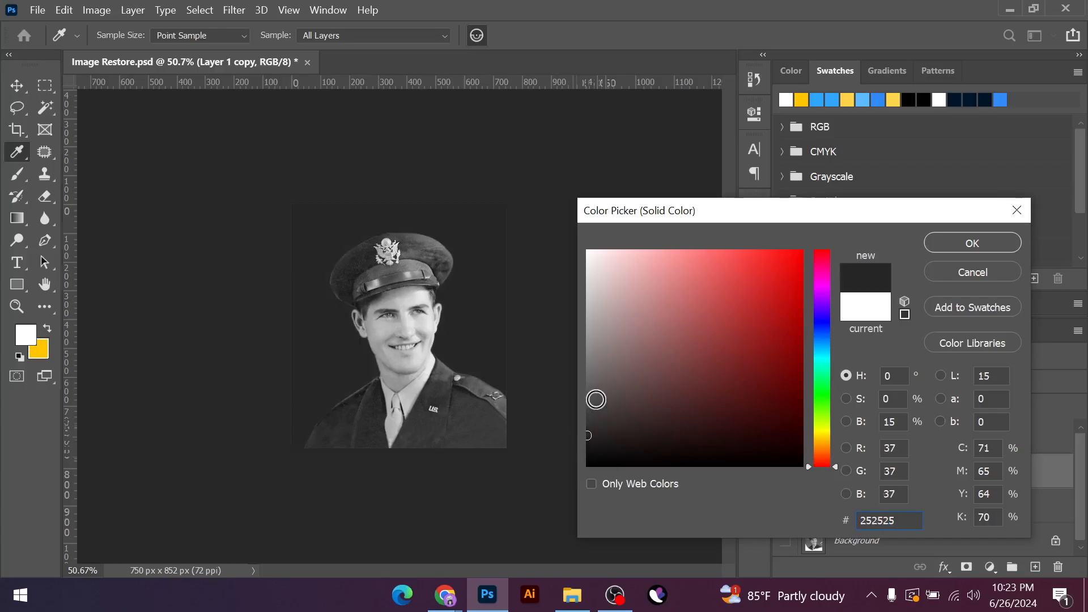
left_click(595, 402)
left_click(452, 390)
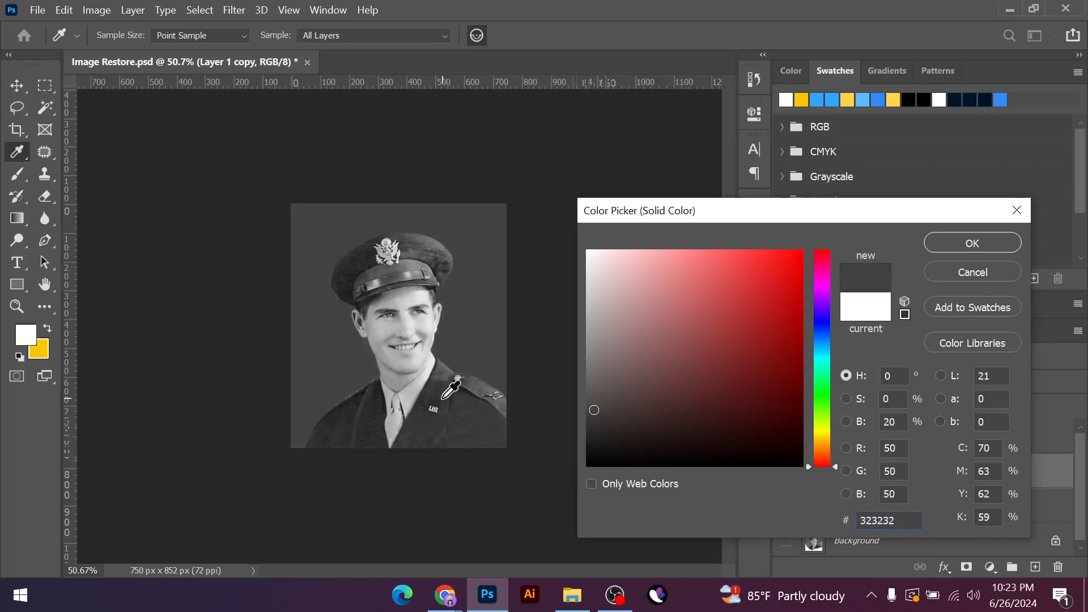
left_click(588, 411)
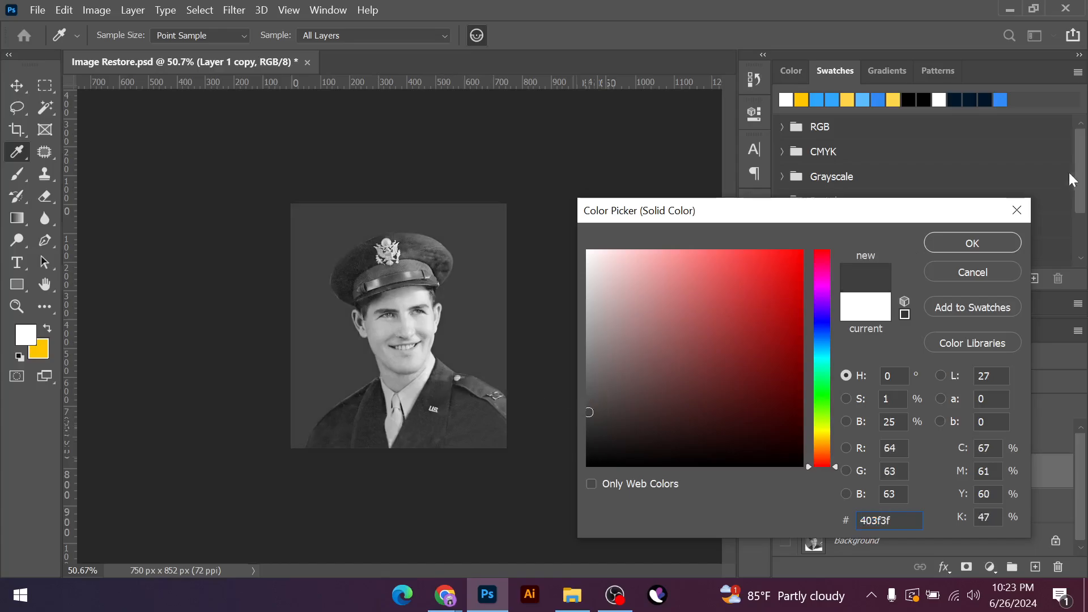
left_click(596, 423)
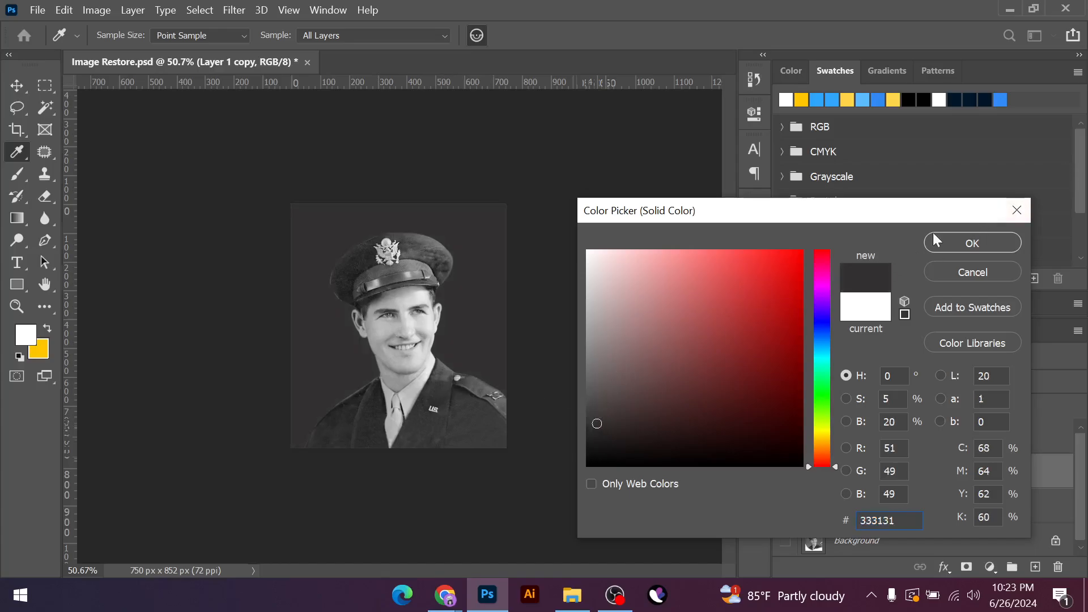
left_click(960, 241)
Delete the layer mask from the dark grey fill layer and place the fill layer in a new group
right_click(852, 472)
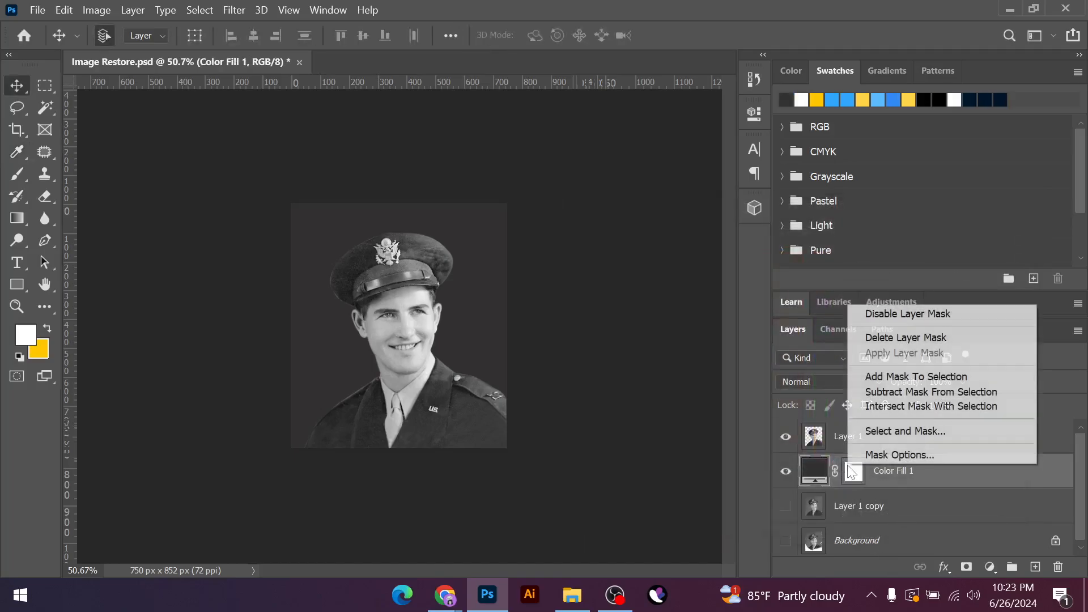
left_click(896, 339)
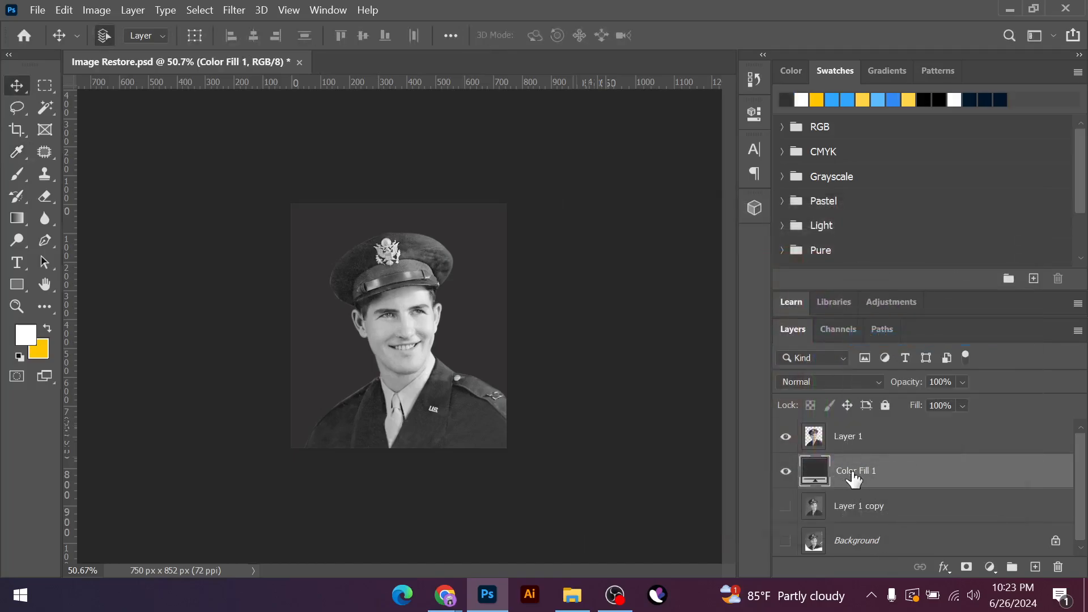
double_click(854, 477)
left_click(960, 477)
key("ctrl+g")
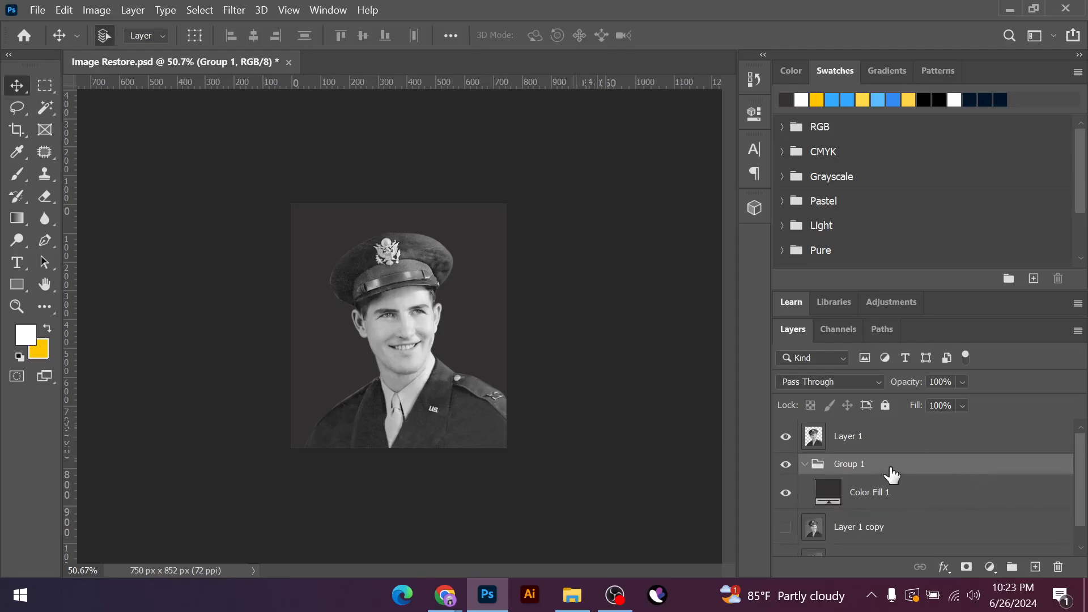
Rename the fill layer's group to background and collapse it
double_click(845, 465)
type("background")
key("Return")
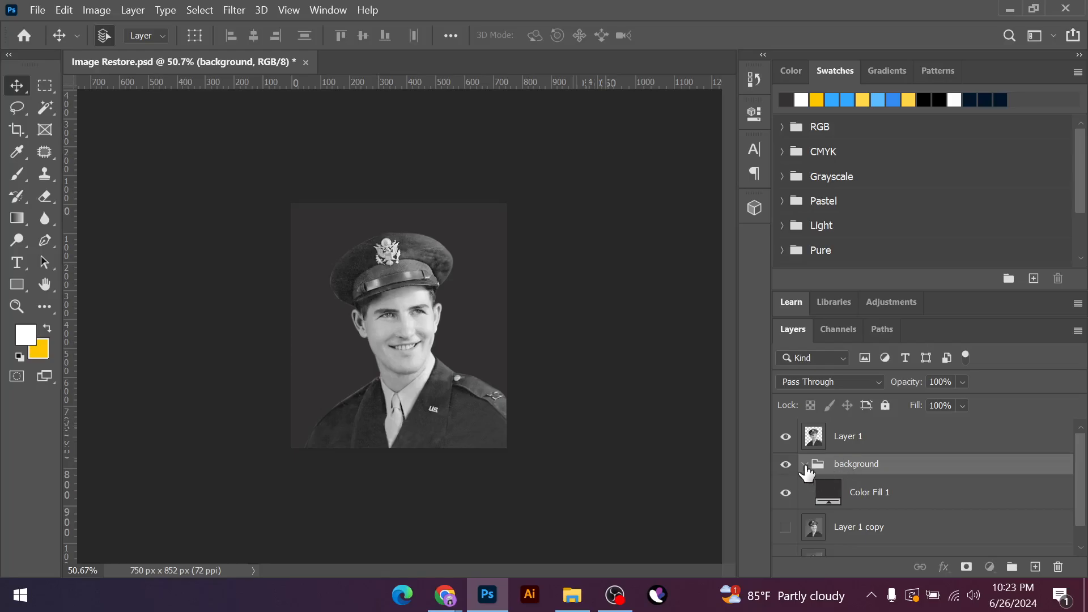
left_click(805, 465)
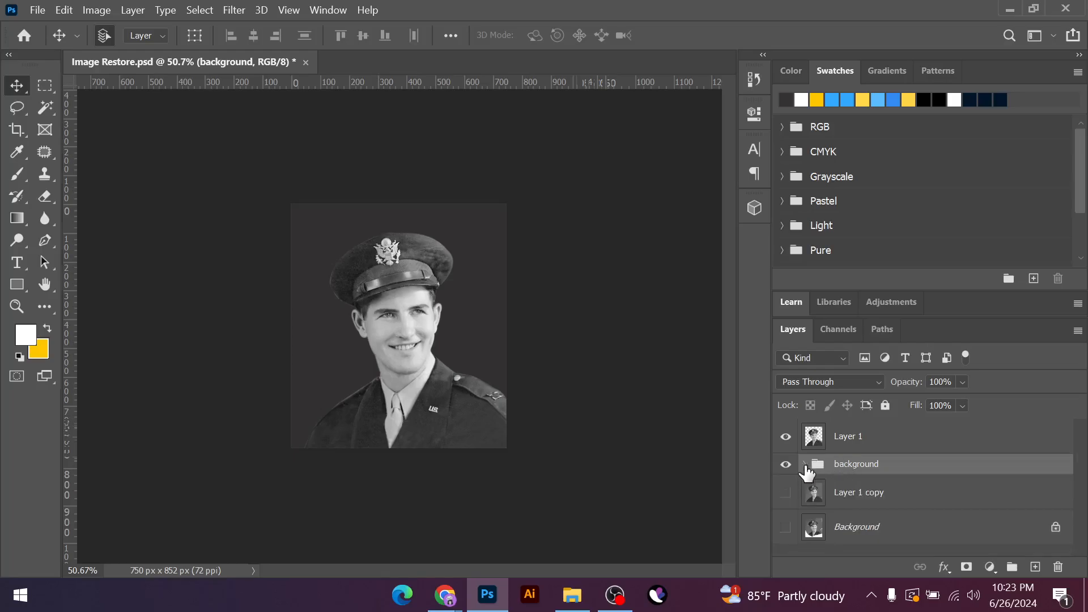
Rename the Layer 1 cut-out portrait layer to "Png Image"
left_click(848, 439)
double_click(848, 437)
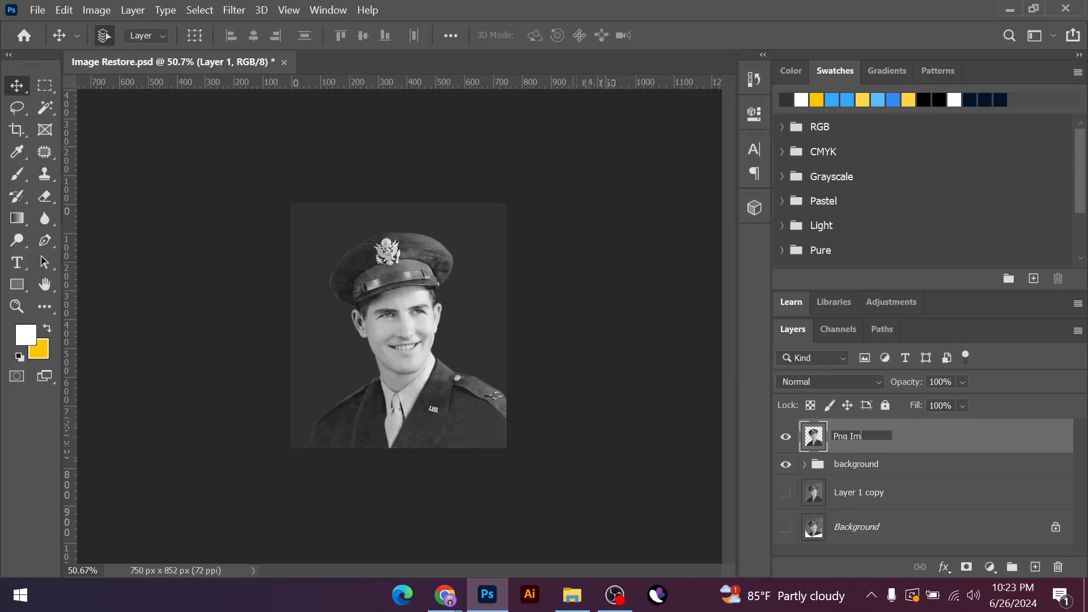
type("Png Image")
key("Return")
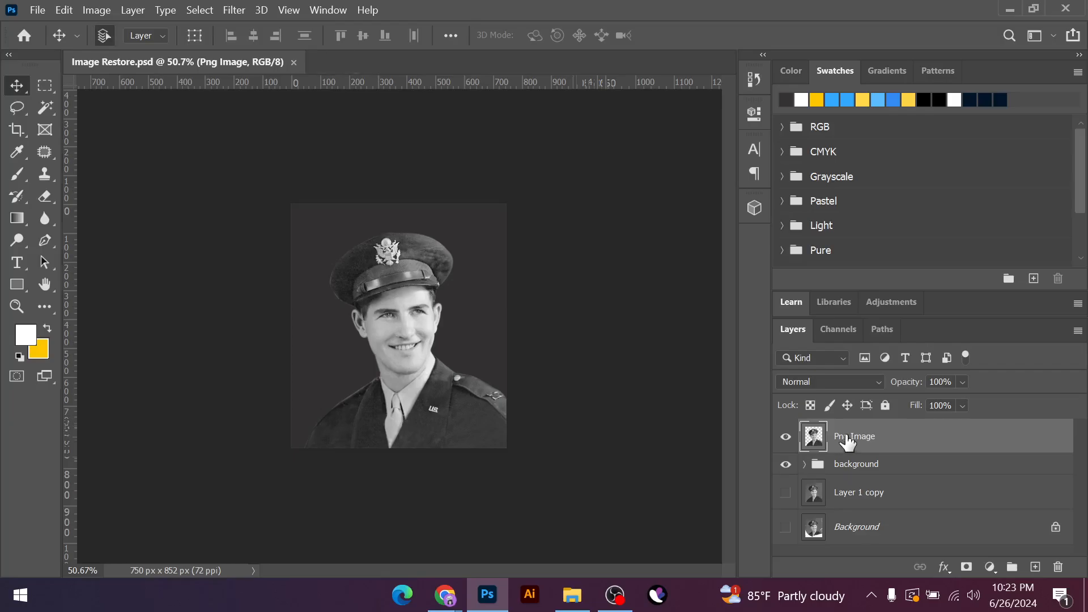
Hide the Png Image layer and the background group, show and select Layer 1 copy, and check the saved paths
left_click(786, 492)
scroll(399, 416, "up", 9)
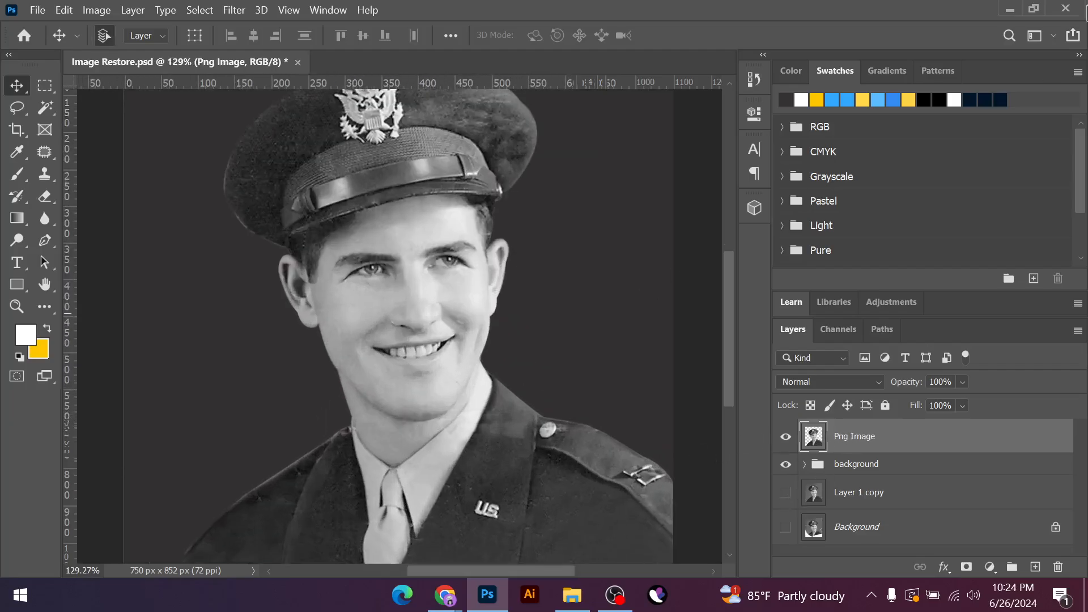
scroll(516, 303, "down", 5)
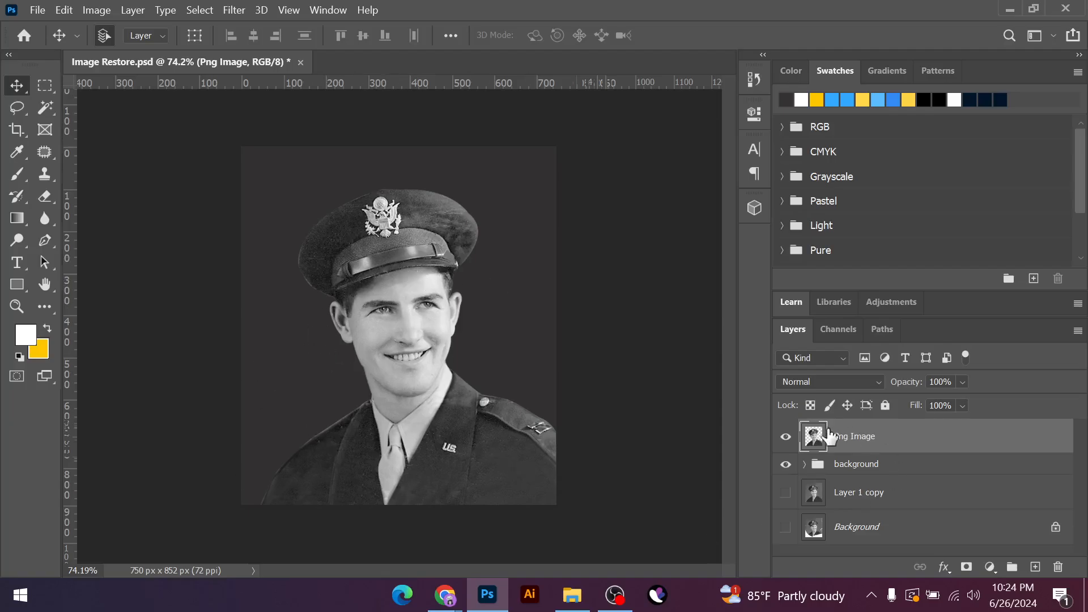
left_click(834, 497)
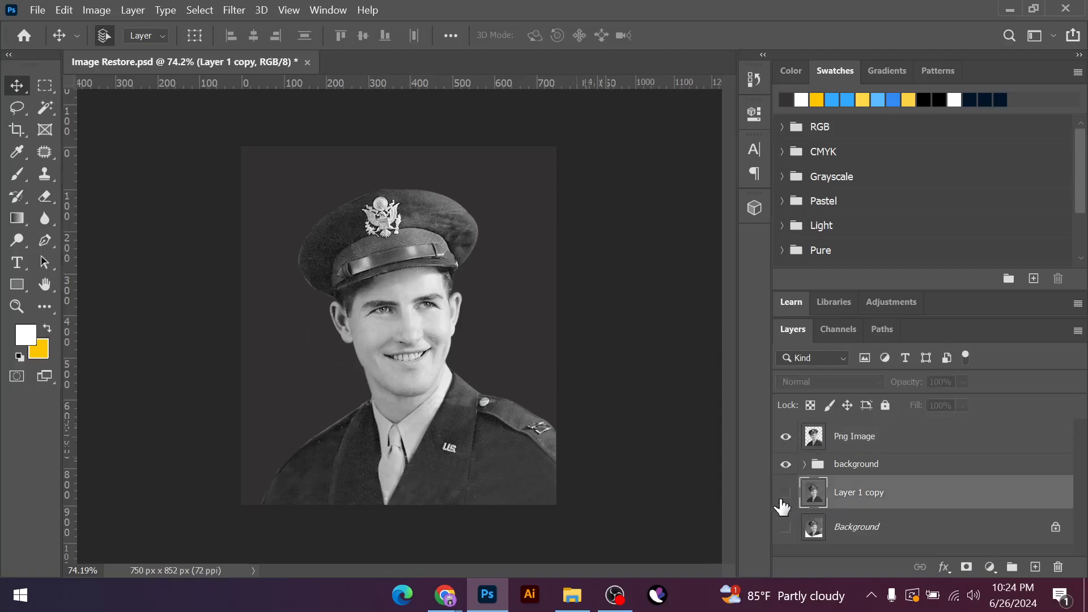
left_click(787, 439)
left_click(786, 464)
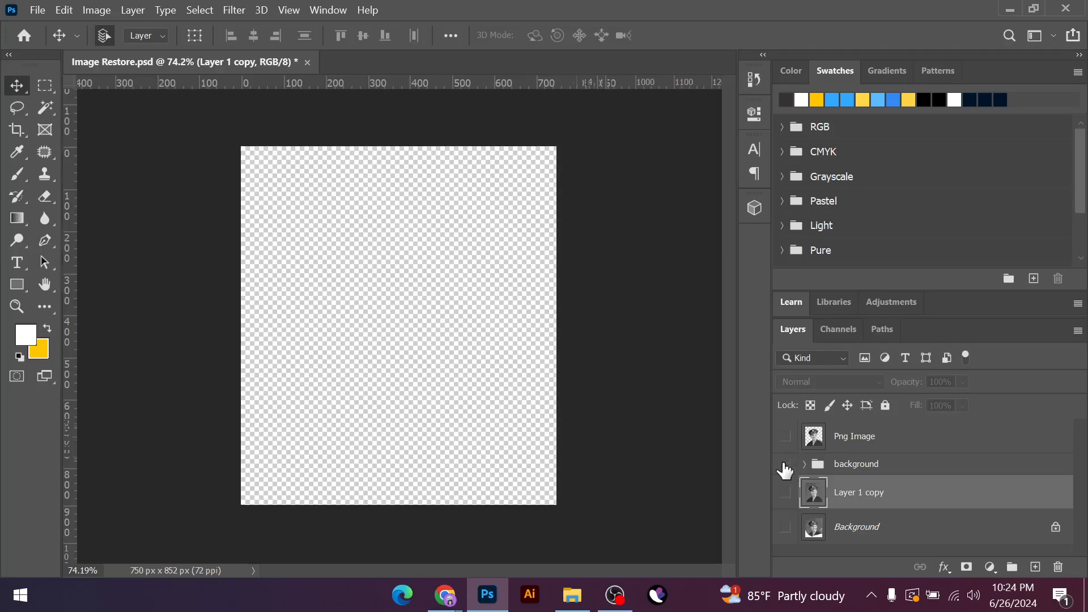
left_click(786, 493)
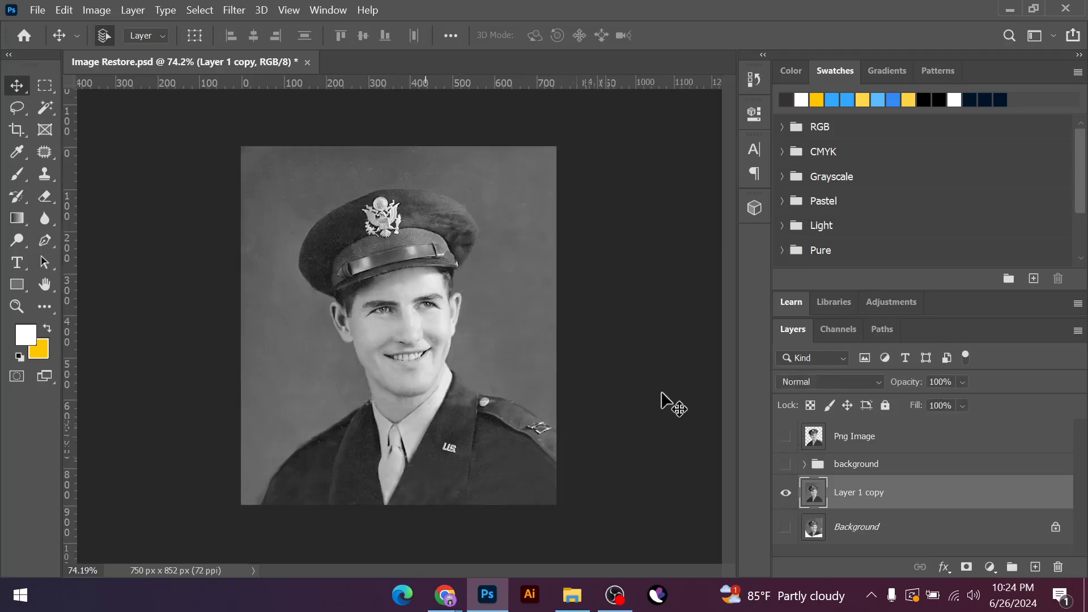
left_click(882, 330)
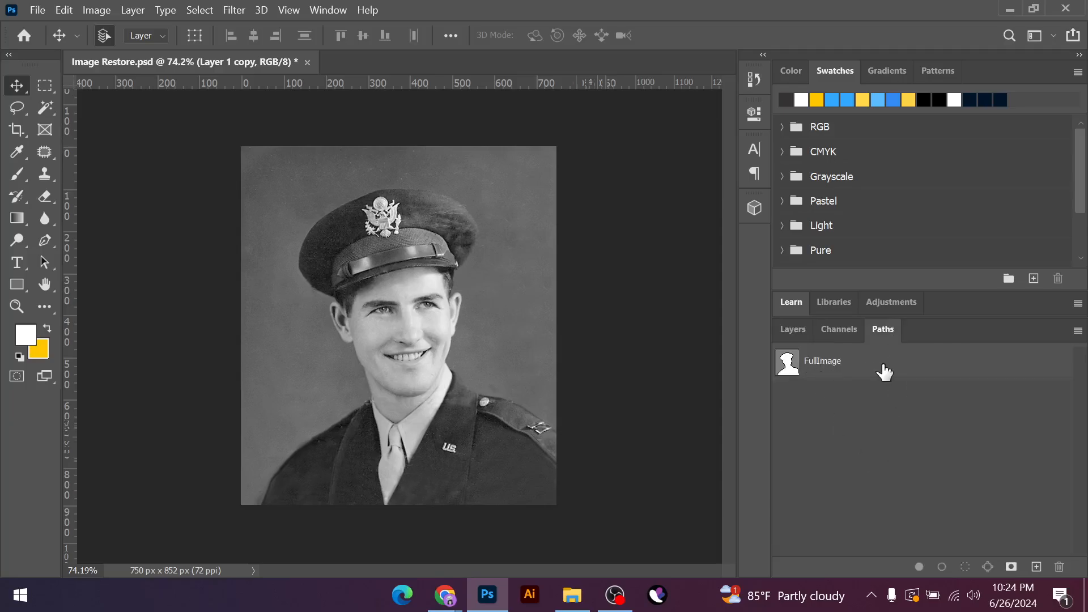
left_click(794, 331)
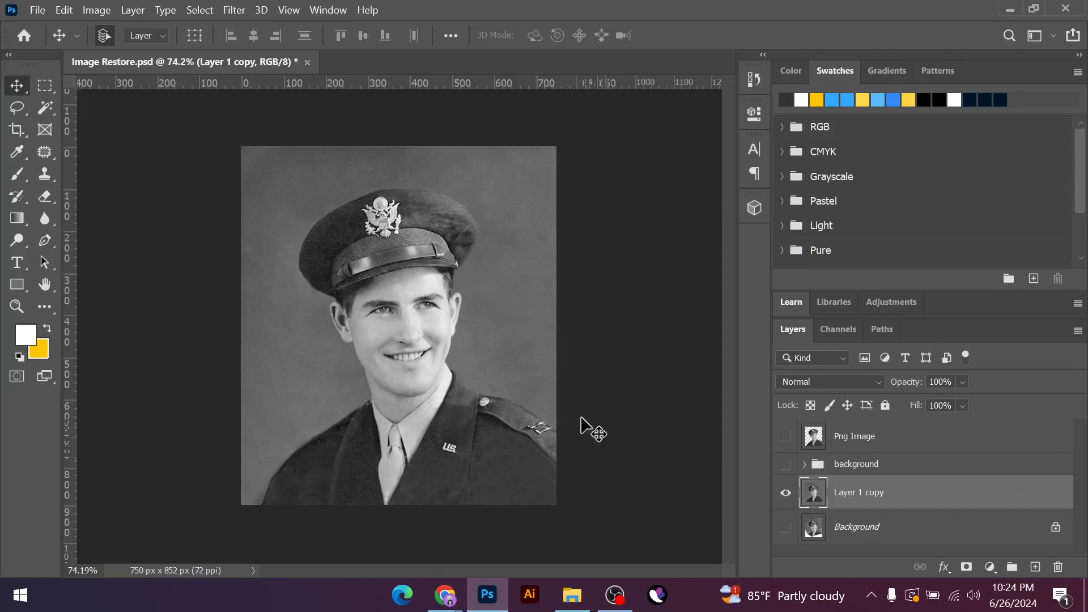
Start a Pen tool path at the point where the left shirt collar's outer edge meets the neck
scroll(367, 524, "up", 3)
scroll(389, 490, "up", 2)
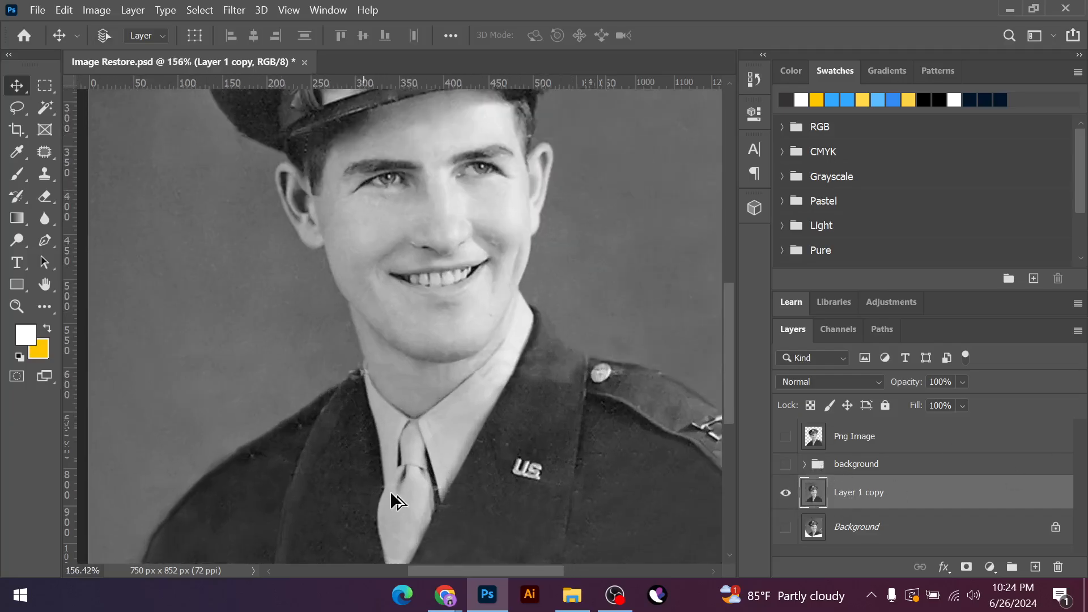
scroll(390, 490, "down", 2)
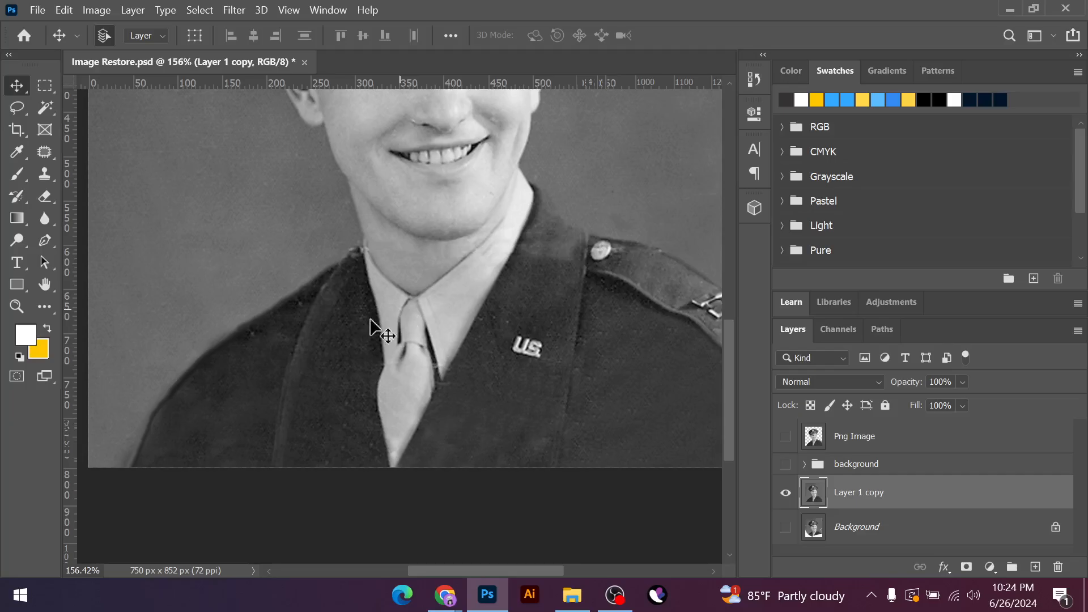
left_click(45, 241)
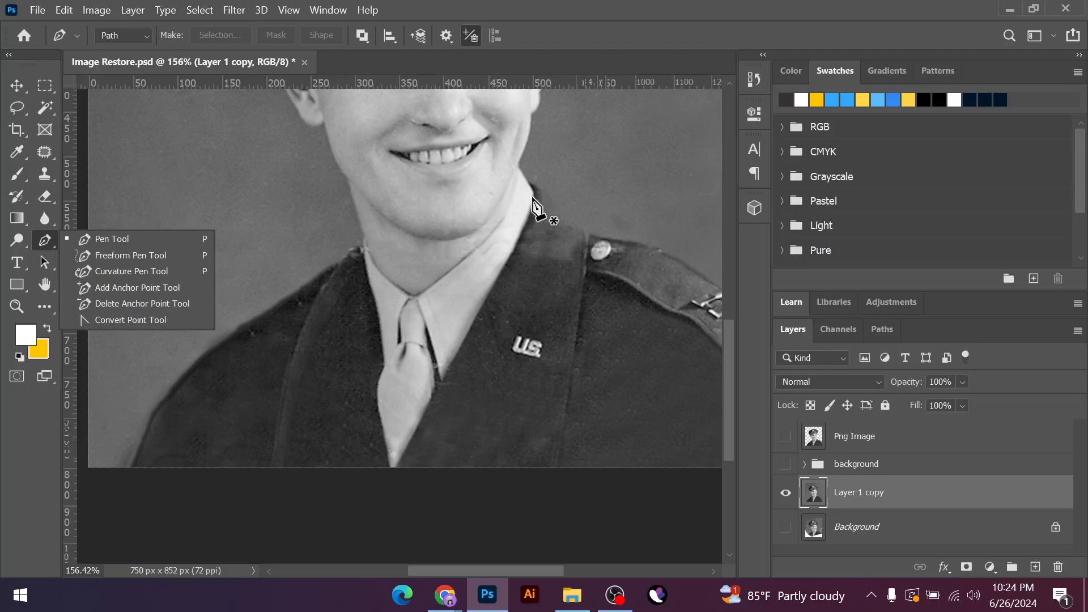
scroll(363, 247, "up", 3)
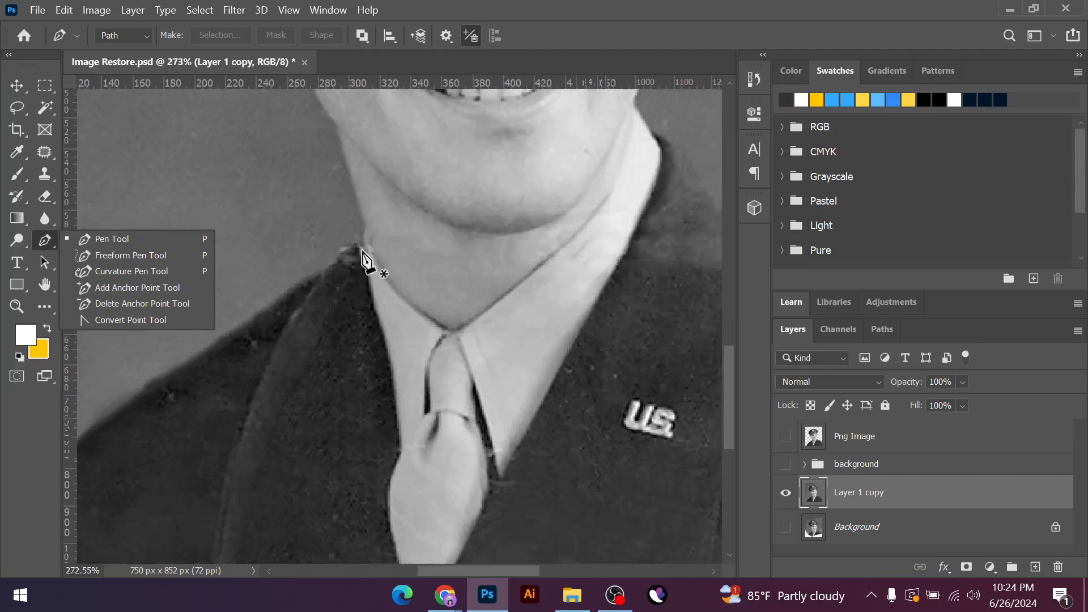
left_click(364, 238)
left_click(363, 238)
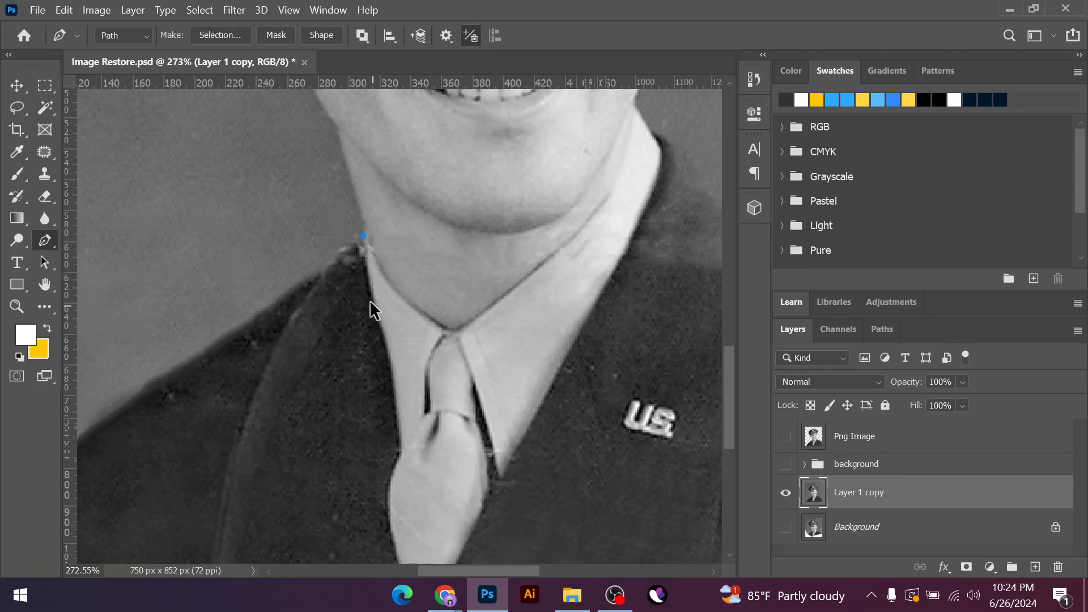
Trace the path down the left collar's outer edge along the lapel to the corner where the collar meets the tie
scroll(369, 300, "up", 2)
left_click_drag(388, 329, 388, 336)
left_click(378, 314, "alt")
scroll(406, 379, "down", 2)
scroll(406, 378, "down", 3)
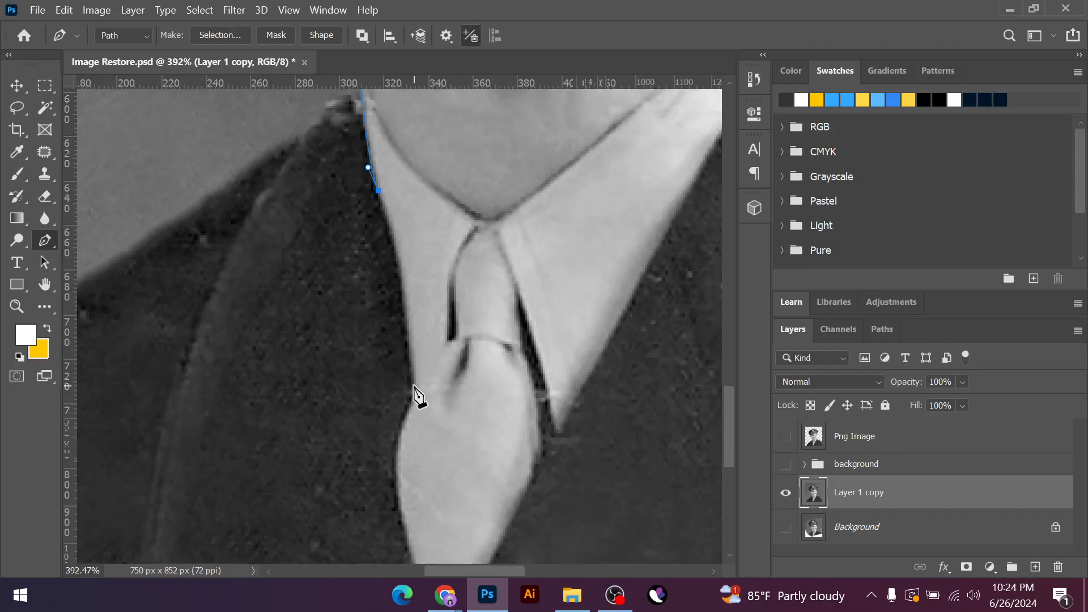
scroll(400, 305, "up", 1)
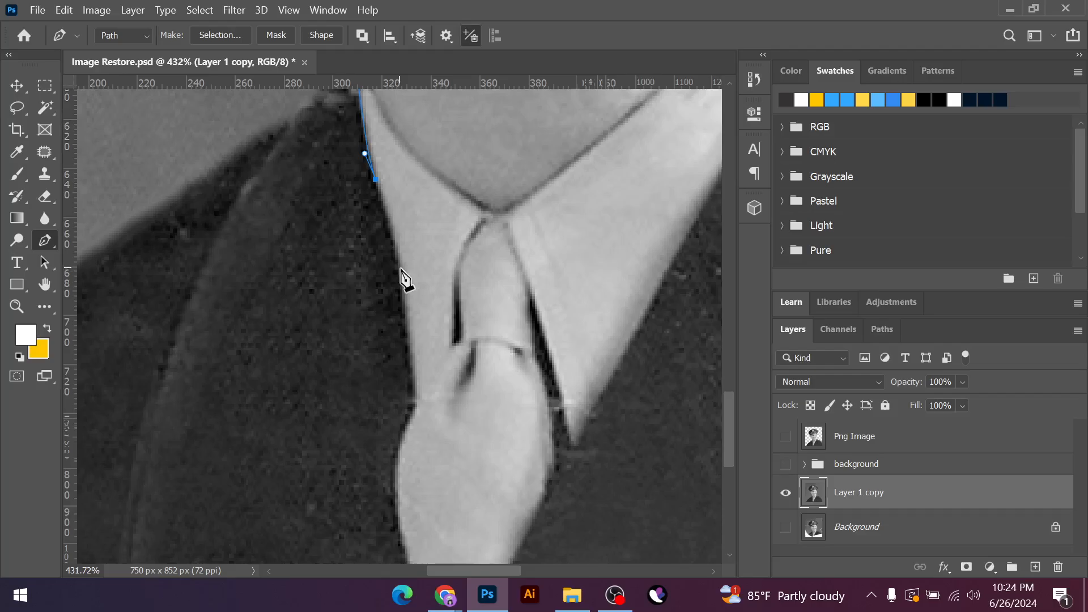
left_click_drag(396, 282, 400, 280)
left_click_drag(415, 397, 411, 408)
left_click(415, 398, "alt")
Try to continue the path around the tie, down to the photo's lower edge and back up its right side past the knot
scroll(399, 430, "down", 5)
scroll(401, 441, "down", 3)
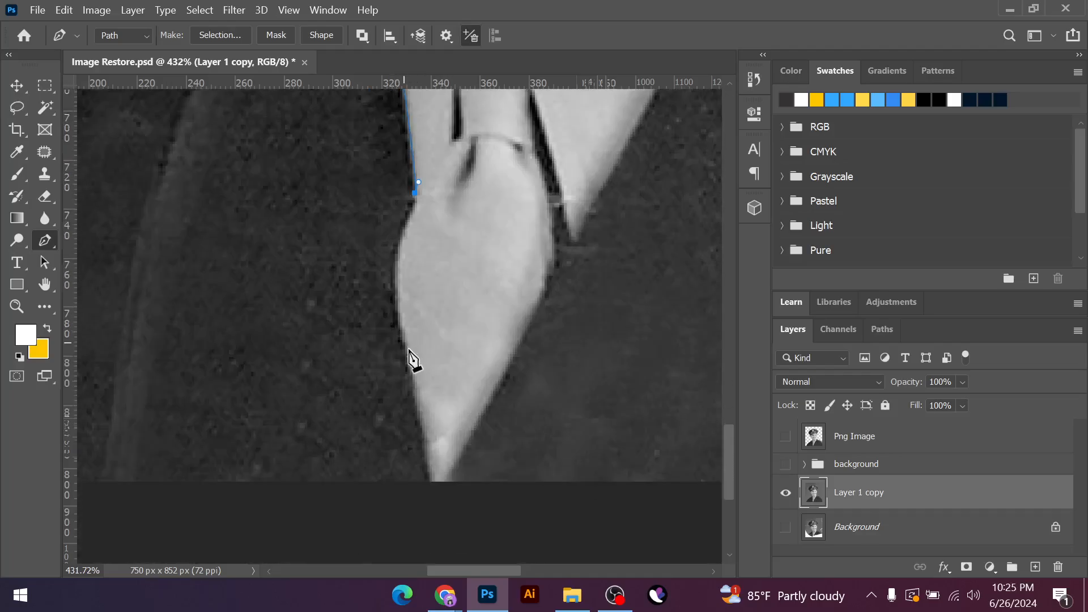
left_click_drag(408, 361, 442, 463)
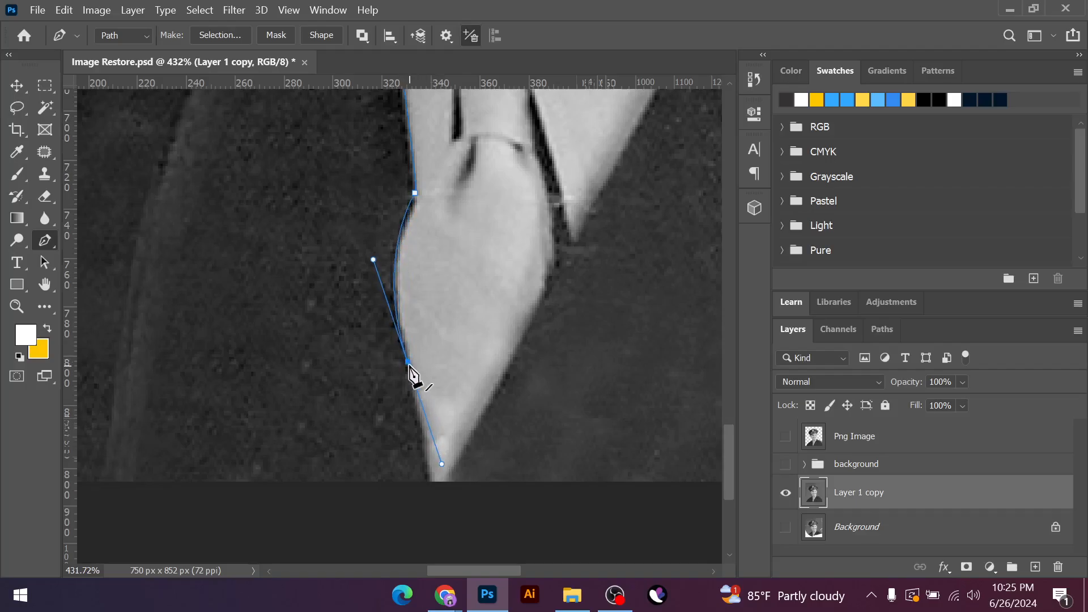
left_click(429, 486)
left_click(547, 301)
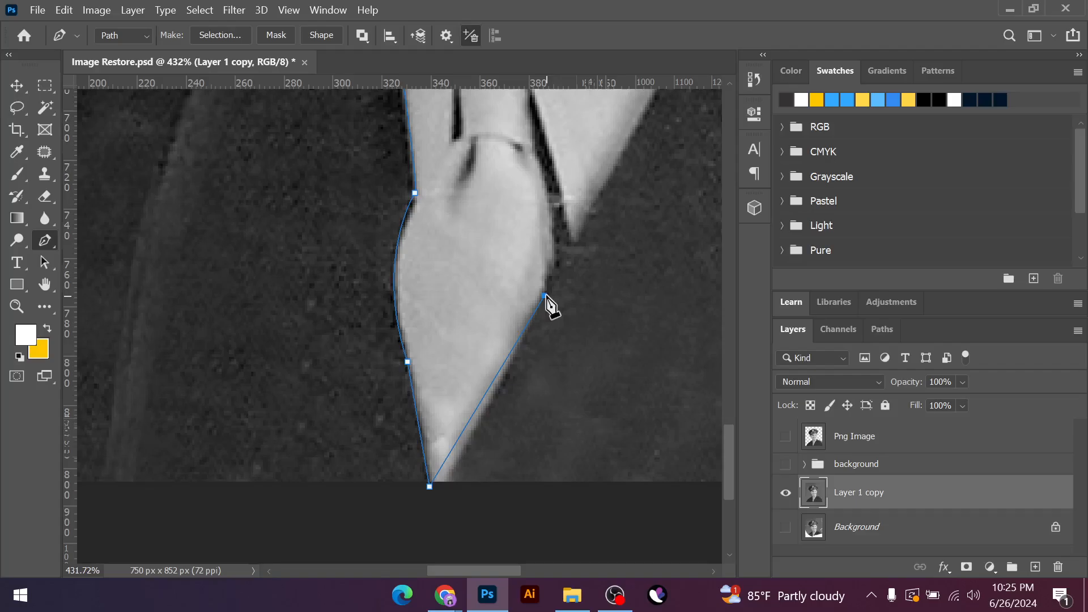
left_click(447, 482)
scroll(561, 296, "up", 2)
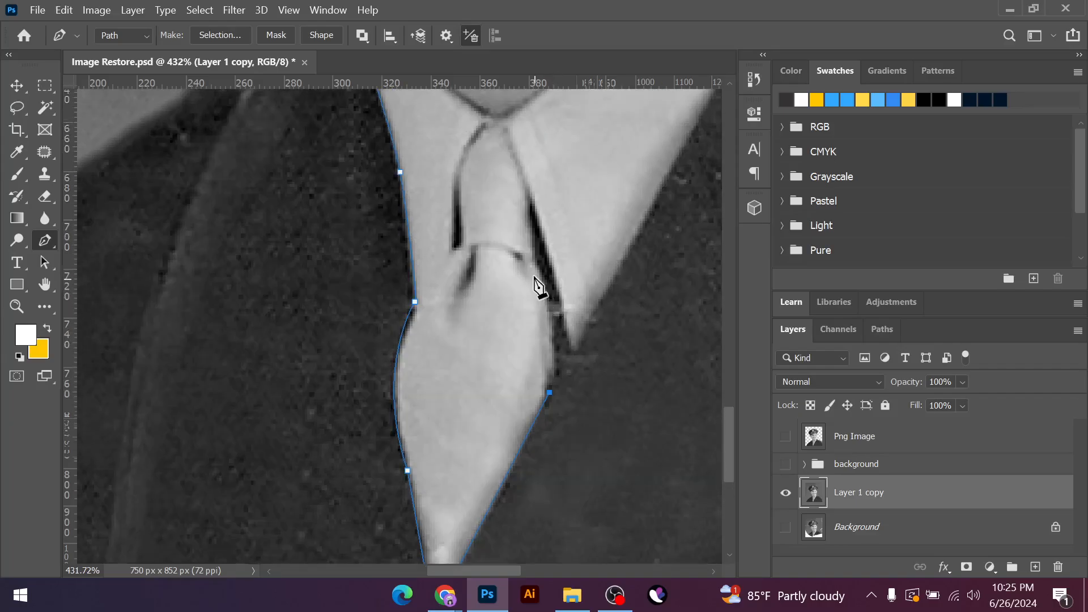
left_click_drag(529, 271, 492, 209)
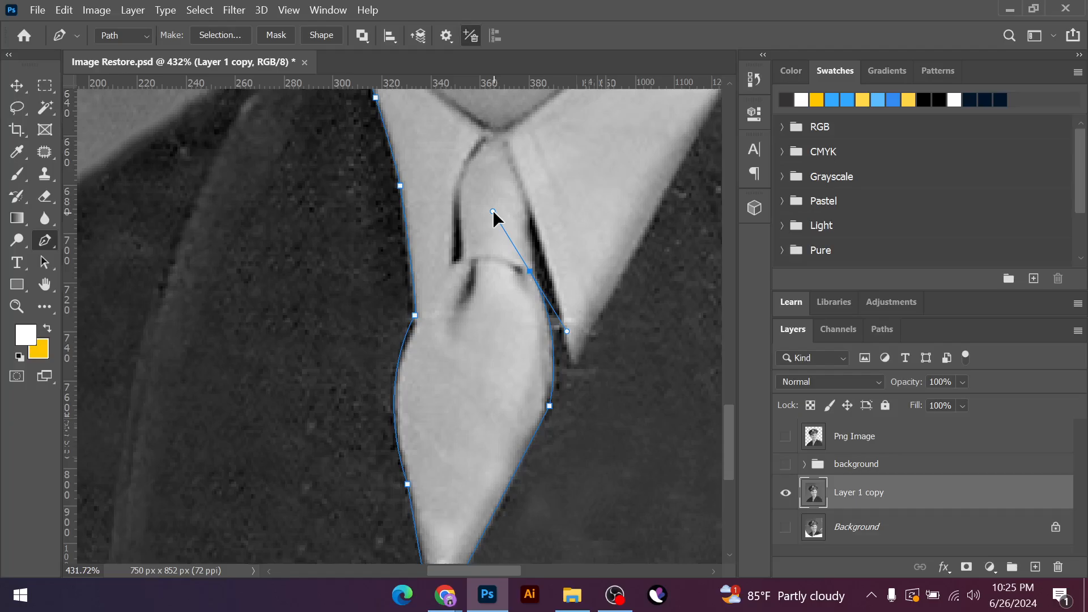
left_click(529, 271, "alt")
left_click_drag(501, 139, 460, 106)
Undo the path points around the tie, back to the corner where the left collar meets it
key("ctrl+z")
key("ctrl+z")
scroll(473, 441, "down", 2)
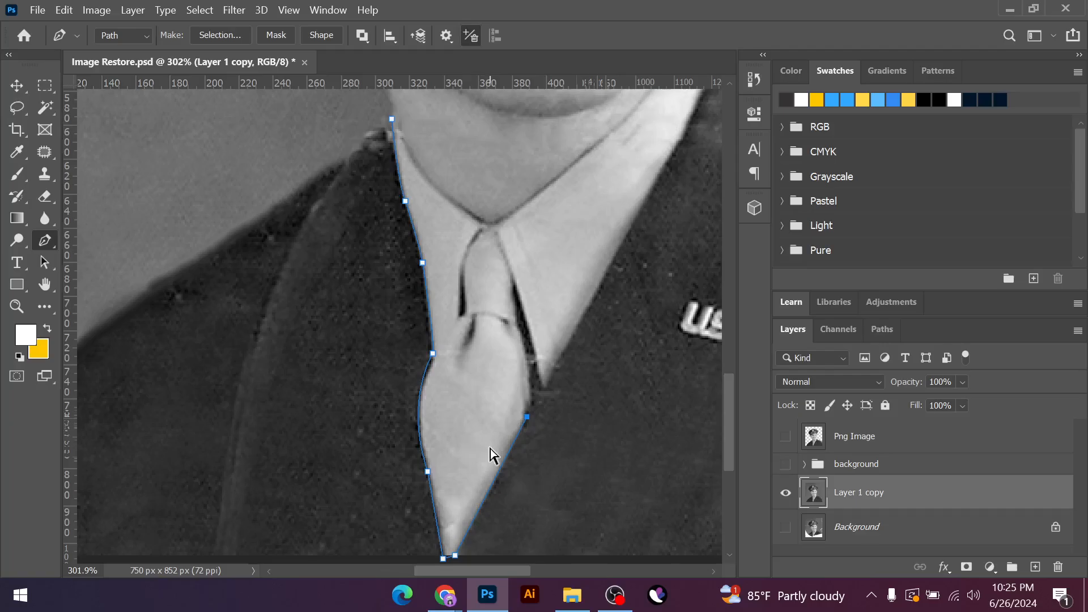
key("ctrl+z")
key("ctrl+z")
Continue the path from the collar corner to the base of the tie knot and curve it up the knot's left side to the top
scroll(430, 362, "up", 2)
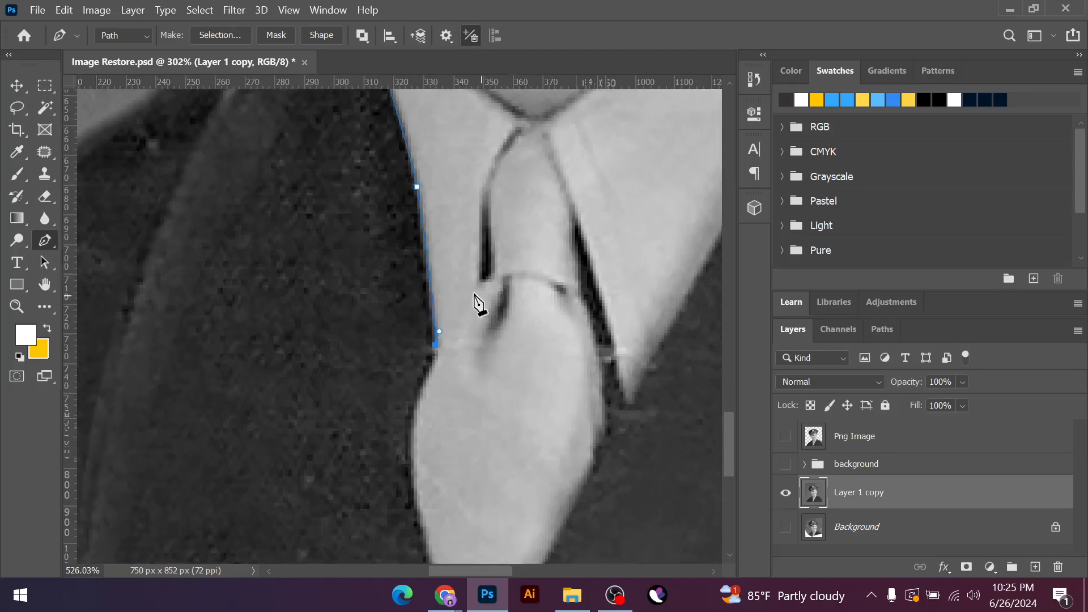
left_click_drag(499, 250, 503, 249)
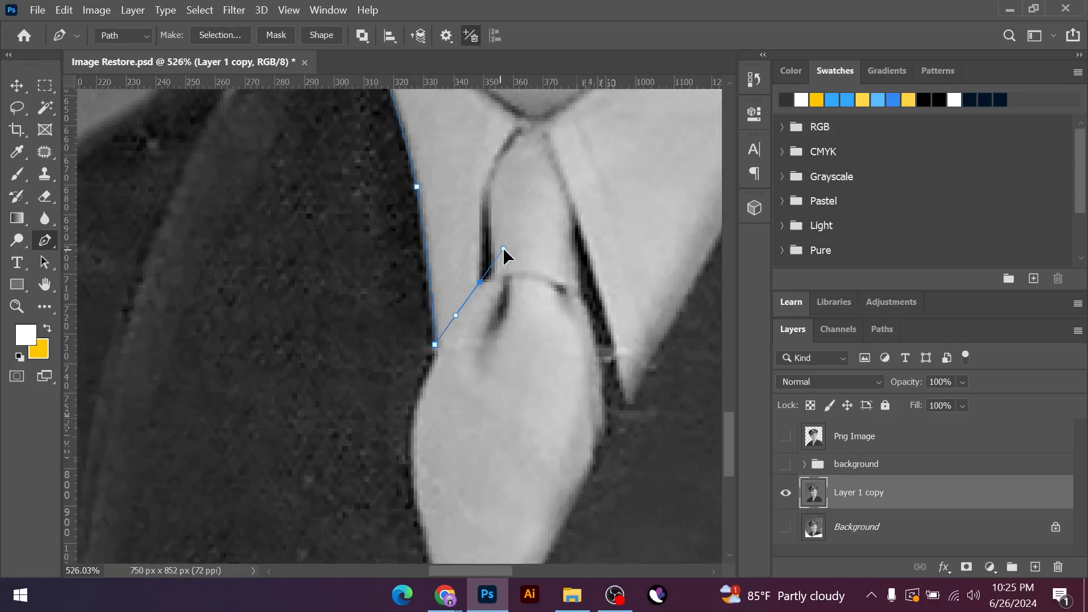
left_click(480, 282, "alt")
scroll(484, 306, "up", 1)
scroll(489, 317, "up", 1)
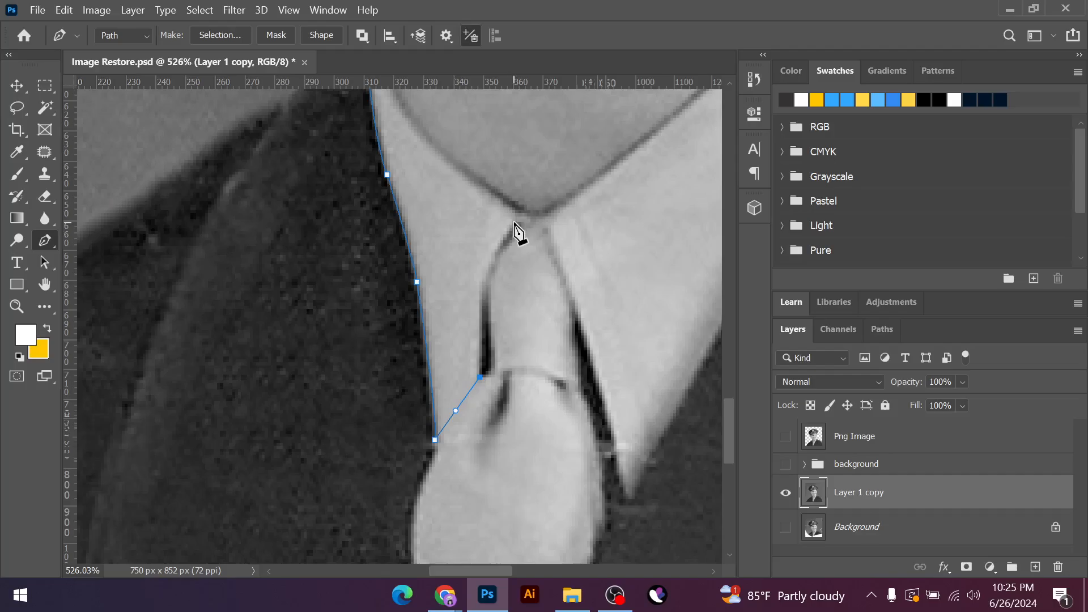
left_click_drag(512, 222, 575, 209)
key("ctrl+z")
left_click(520, 226)
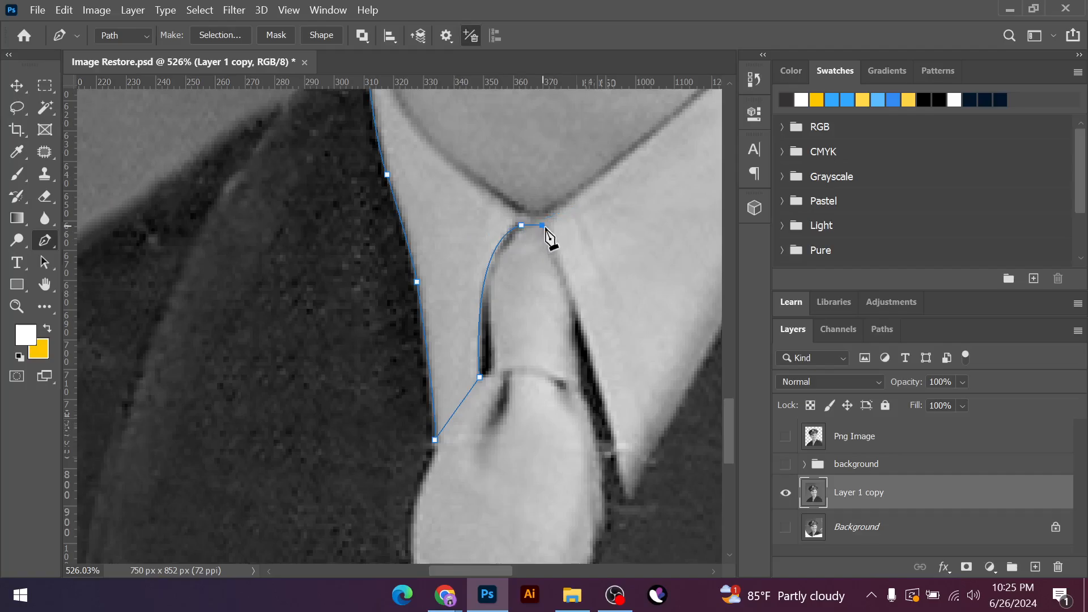
Trace the path down the right collar's inner edge beside the tie to the collar's pointed tip
left_click_drag(572, 300, 583, 320)
left_click(573, 300)
scroll(622, 478, "down", 2)
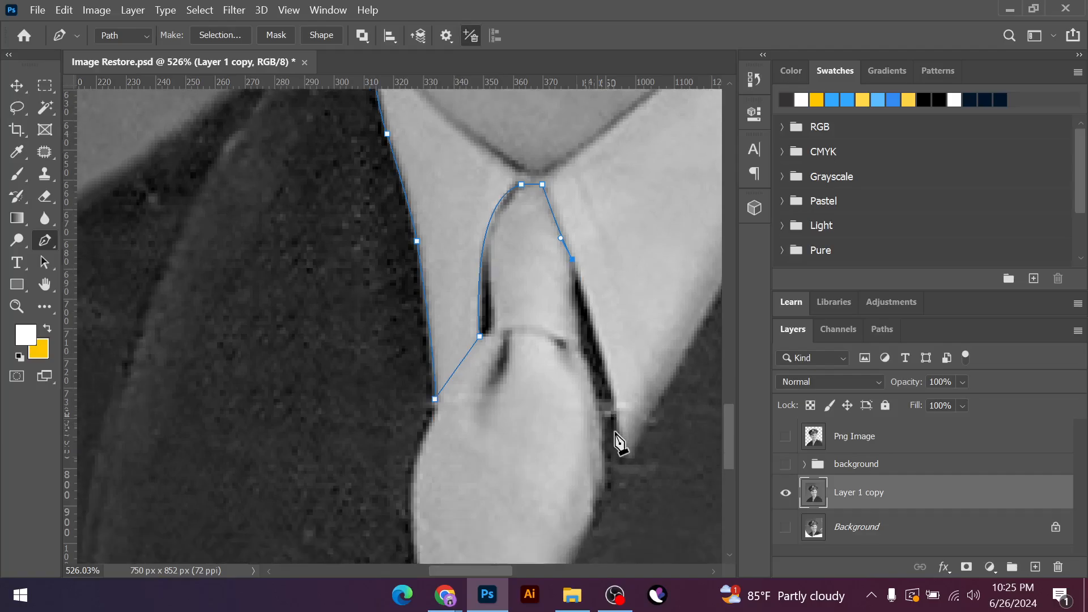
left_click_drag(614, 395, 623, 433)
left_click(614, 395, "alt")
left_click(626, 458)
Trace the path up the right collar's outer edge along the lapel to the collar's top corner beneath the jaw
scroll(563, 481, "down", 5)
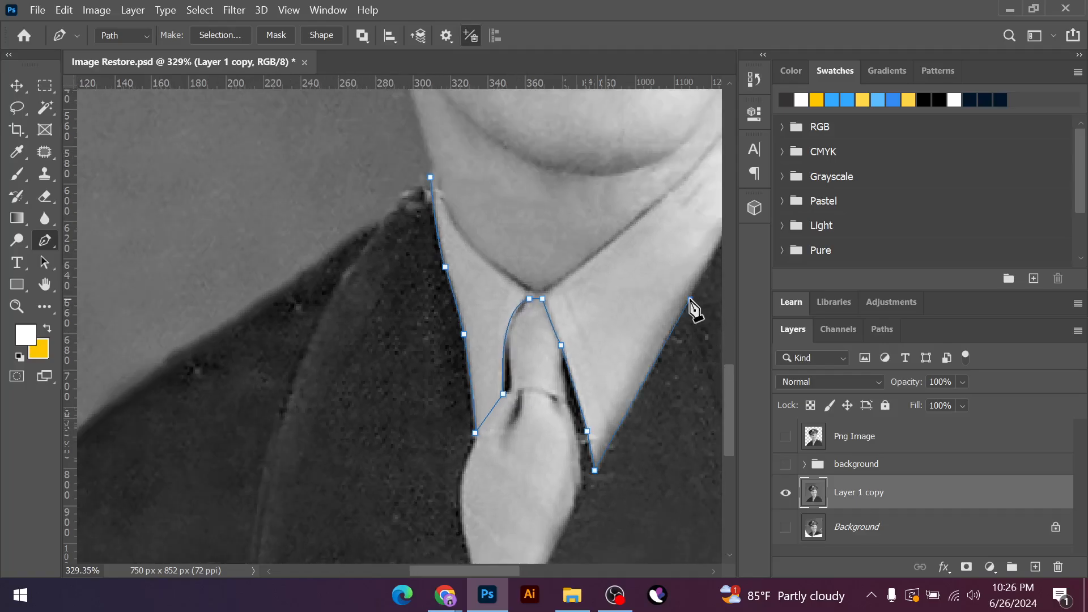
scroll(444, 461, "down", 4)
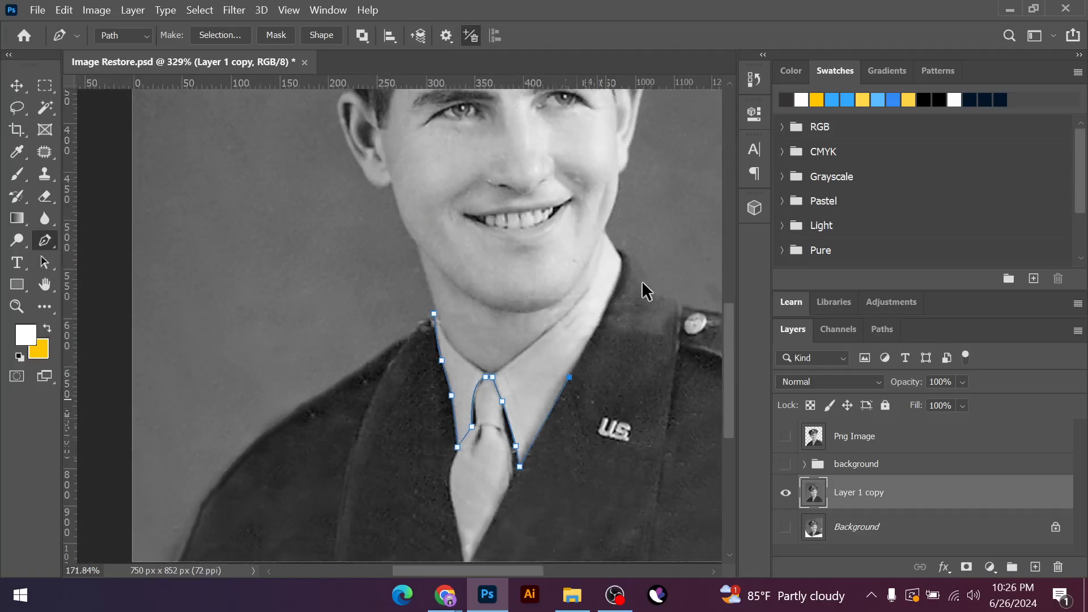
scroll(589, 335, "up", 3)
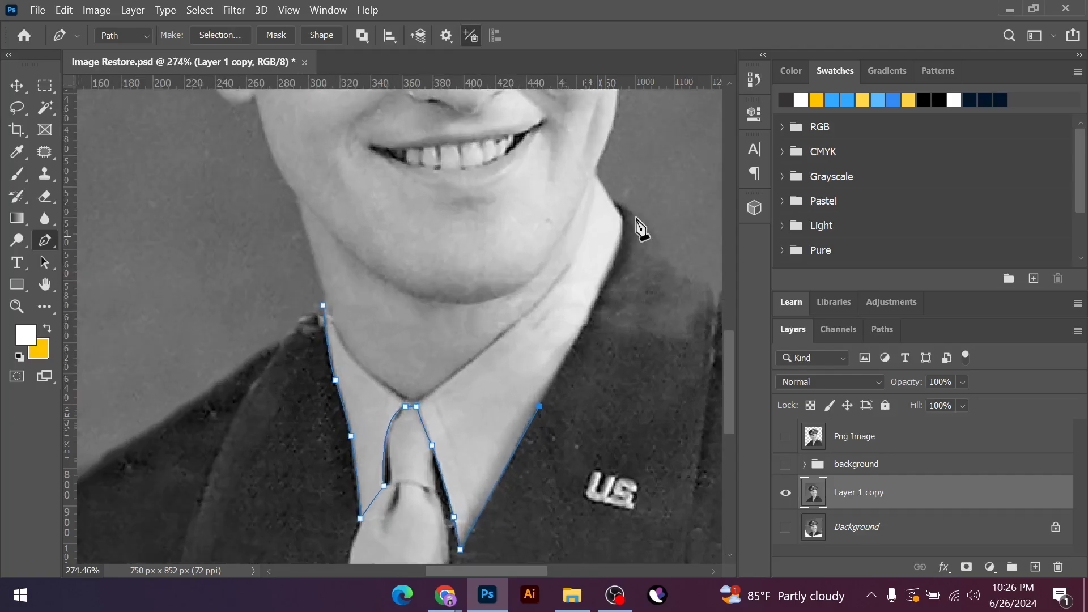
left_click_drag(625, 225, 634, 180)
left_click(626, 225, "alt")
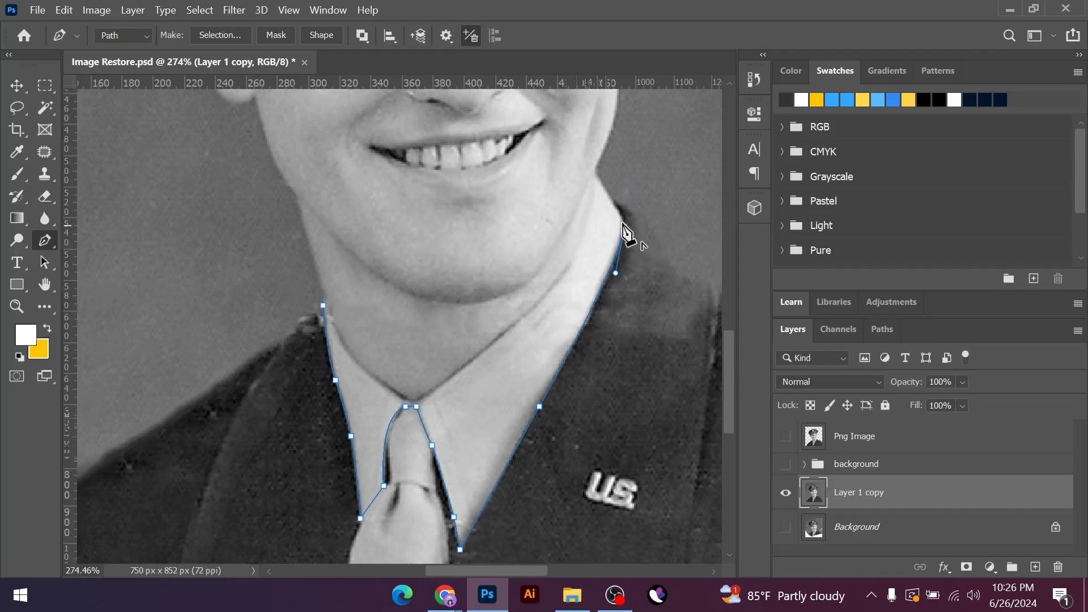
left_click(595, 173)
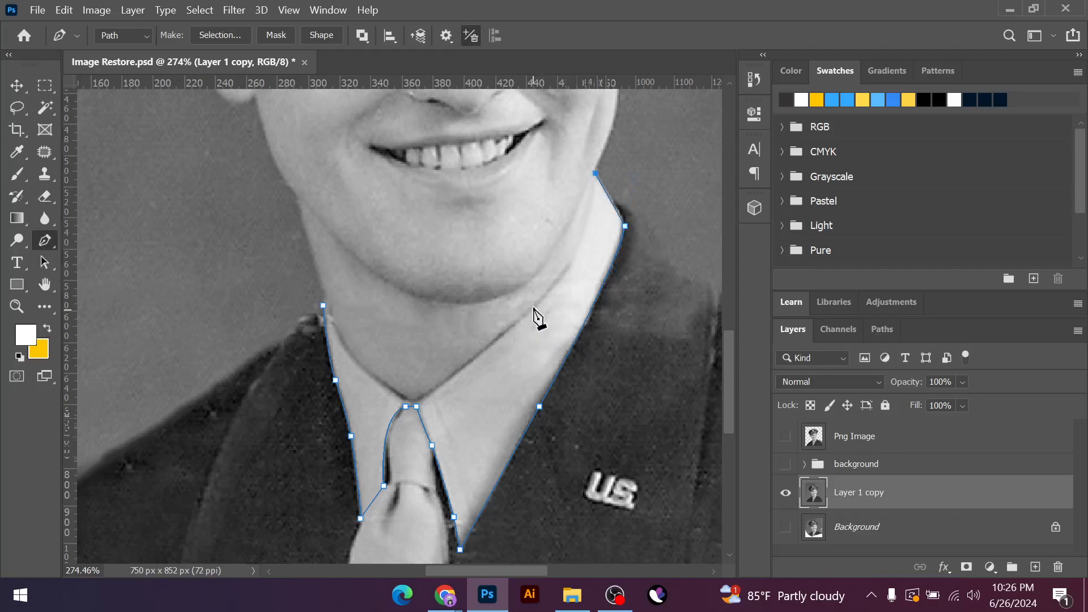
Trace the neckline down to the tie knot and up the left collar's inner edge, closing the path at its starting point
left_click_drag(533, 305, 472, 349)
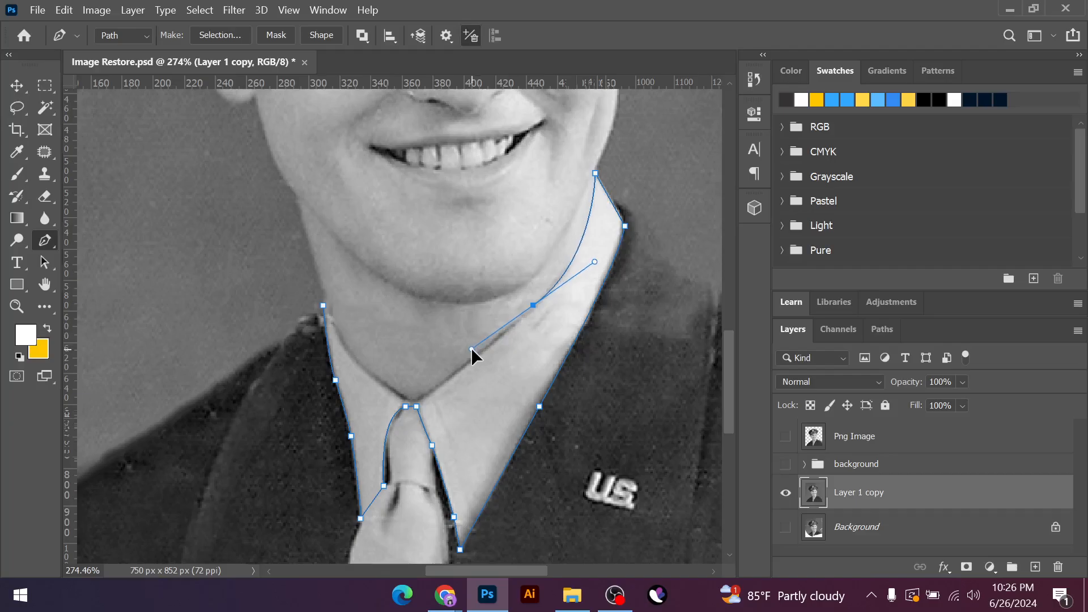
left_click(533, 305, "alt")
left_click(419, 404)
scroll(391, 399, "up", 5)
left_click_drag(421, 396, 399, 376)
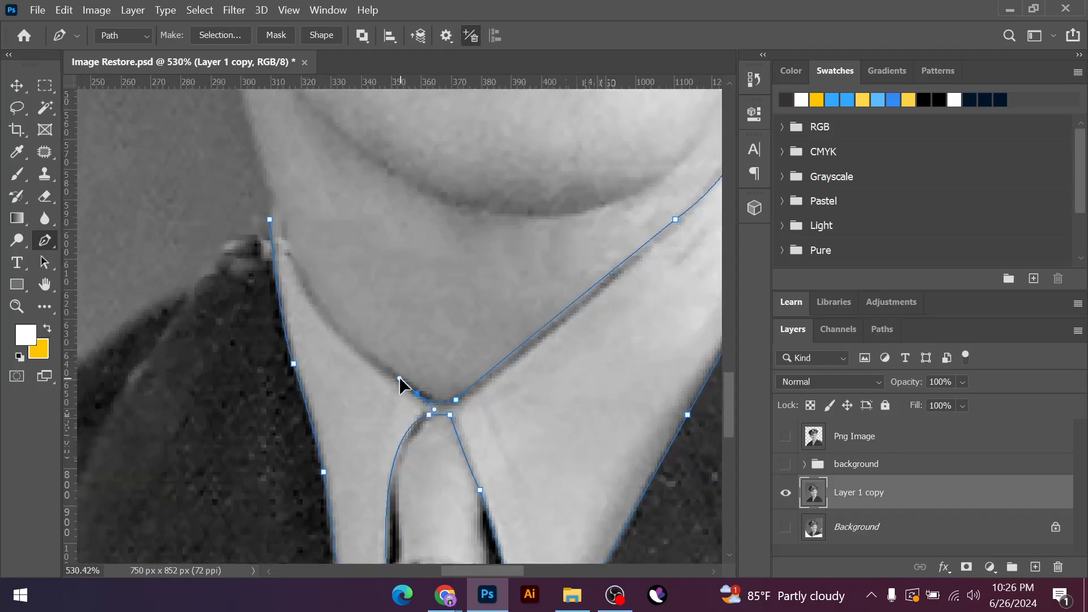
left_click(270, 221)
scroll(223, 91, "up", 2)
left_click_drag(217, 116, 226, 119)
scroll(497, 316, "down", 3)
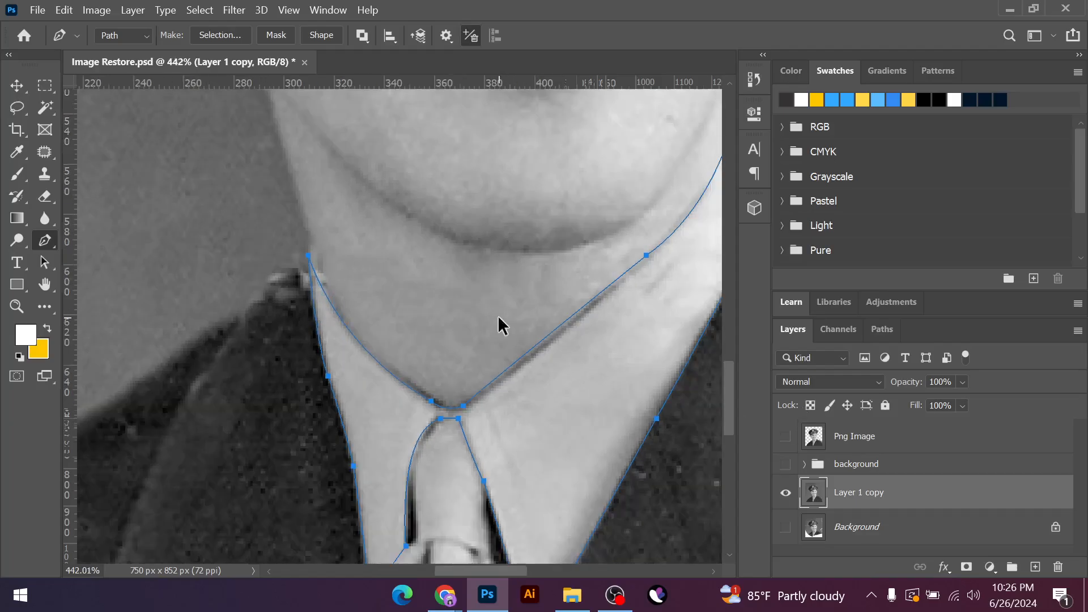
Save the collar's work path under the name "shirt path" and save the document
left_click(873, 332)
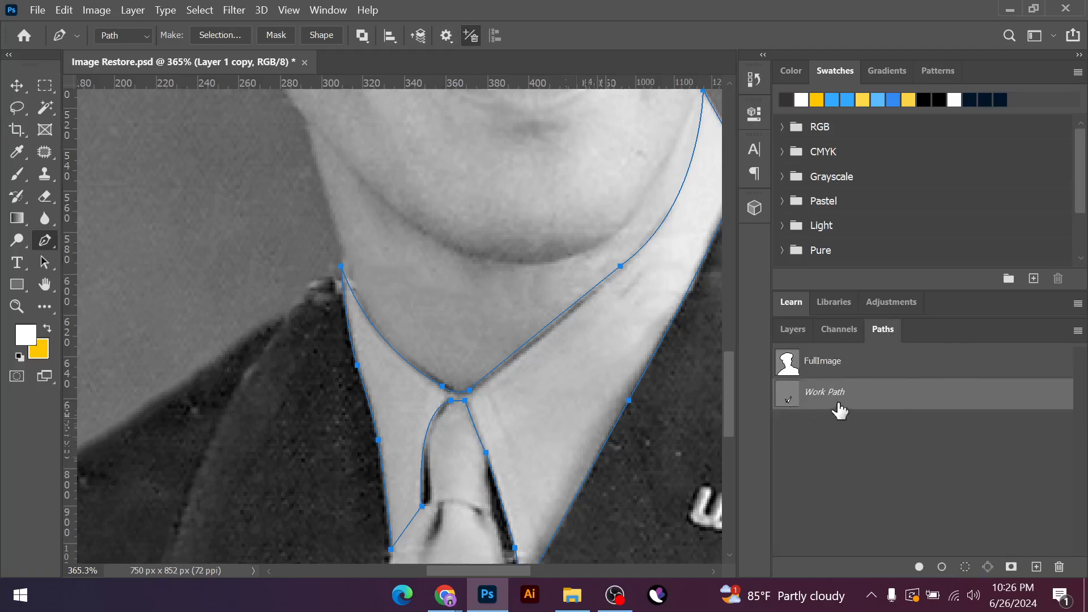
left_click(1078, 332)
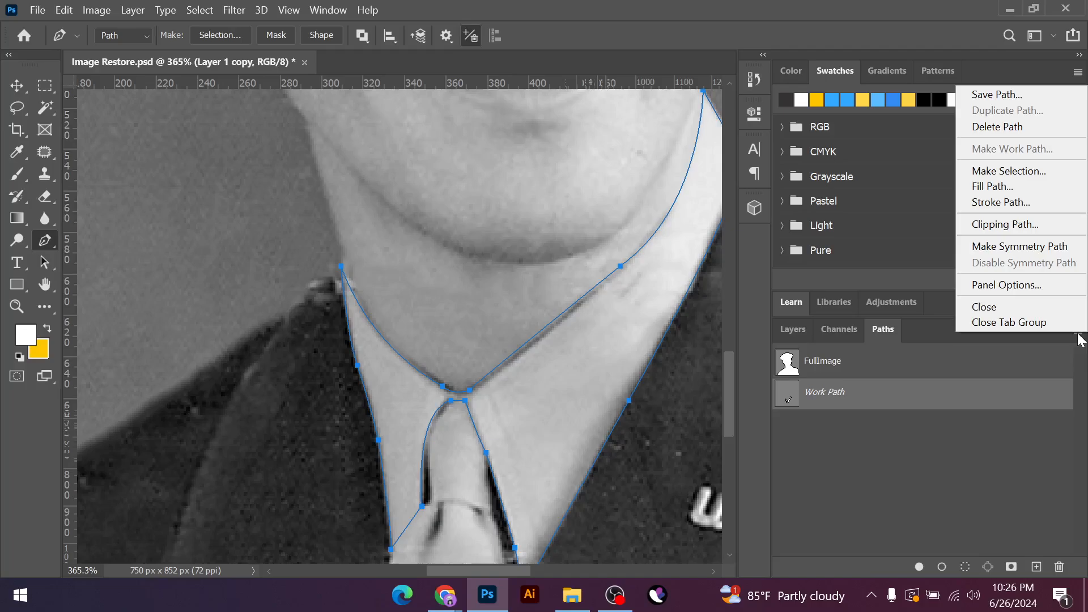
left_click(996, 96)
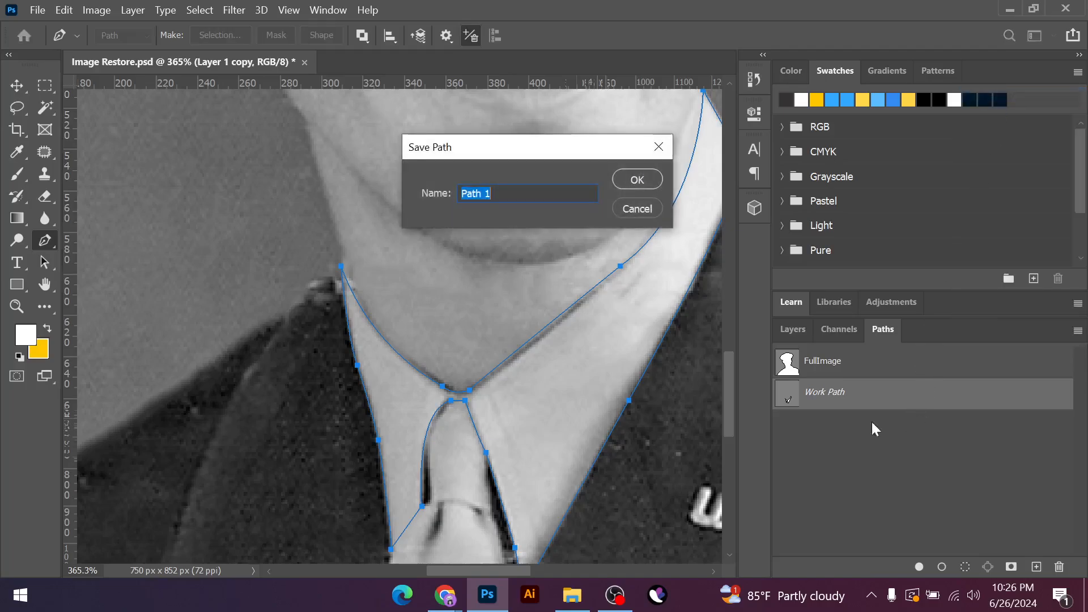
key("BackSpace")
type("shirt p")
key("Return")
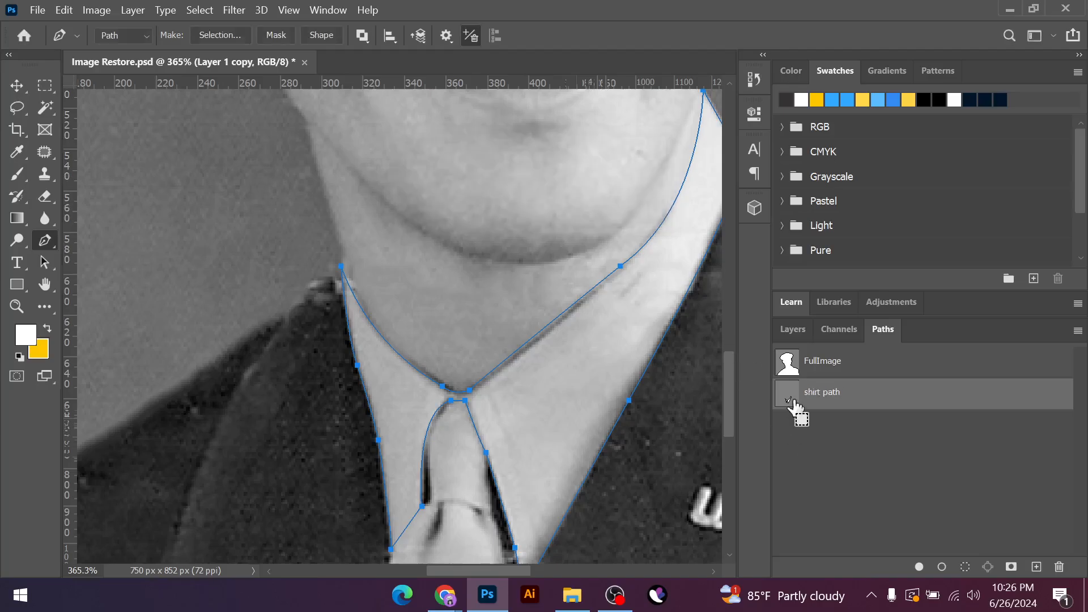
key("ctrl+s")
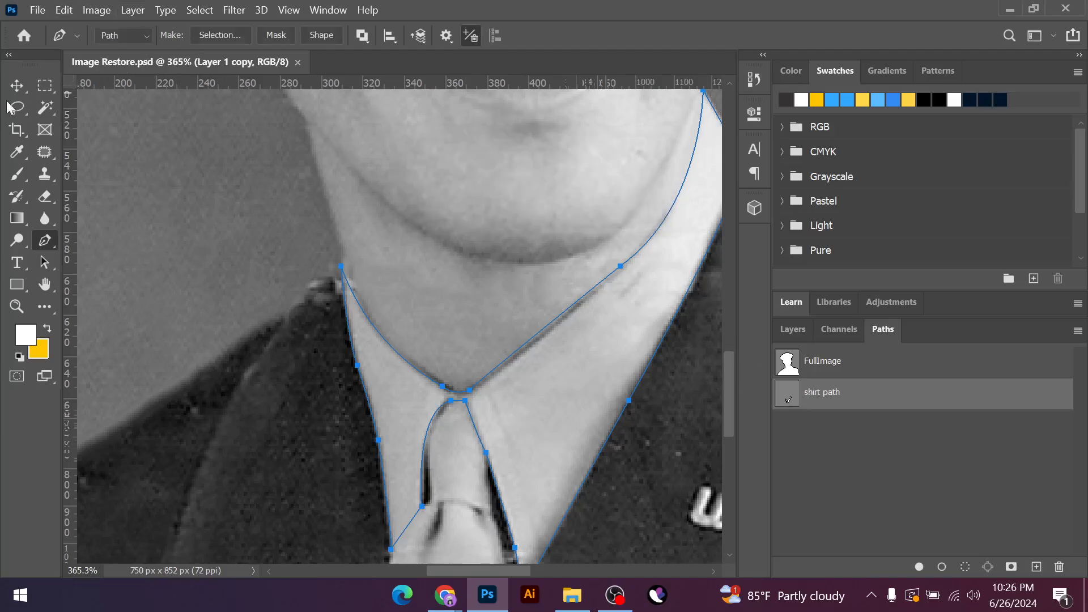
left_click(37, 11)
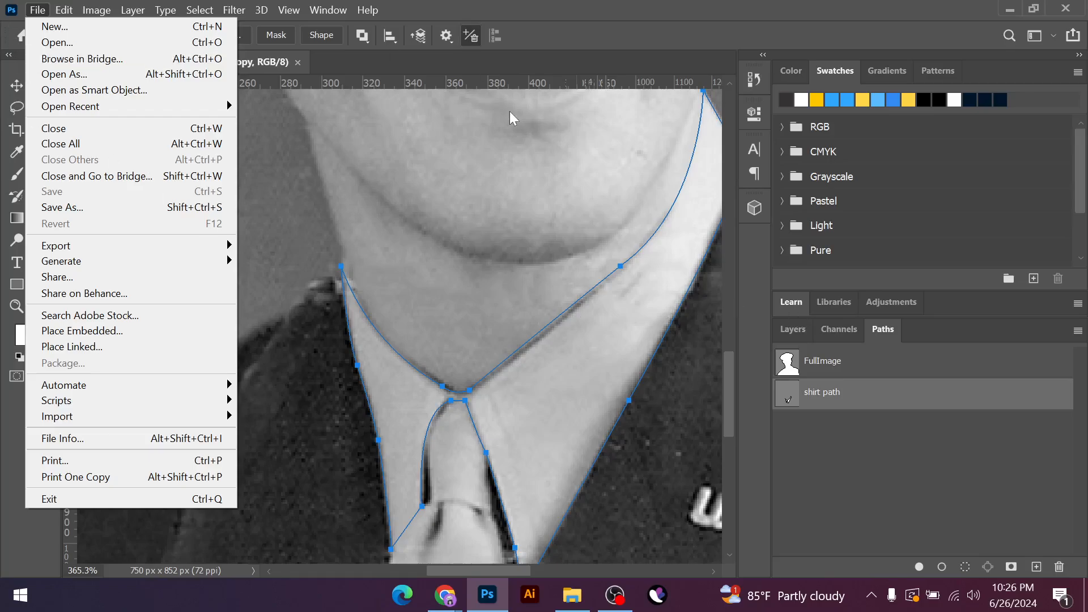
left_click(536, 97)
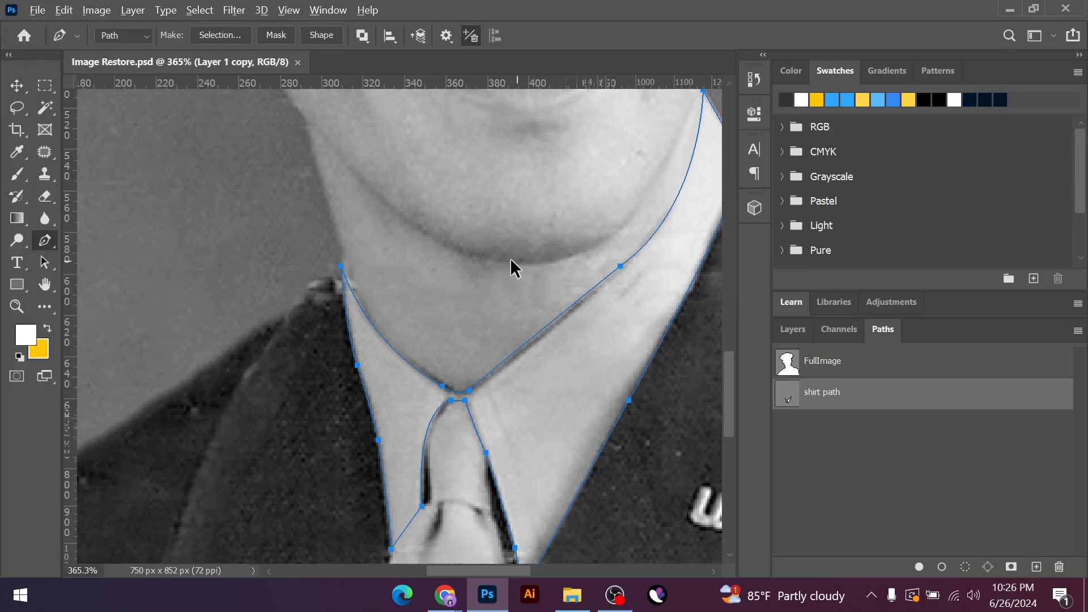
Convert the shirt path to a selection, copy that area of Layer 1 copy to a new layer and name it "Shirt Color"
scroll(511, 257, "down", 2)
scroll(504, 257, "down", 1)
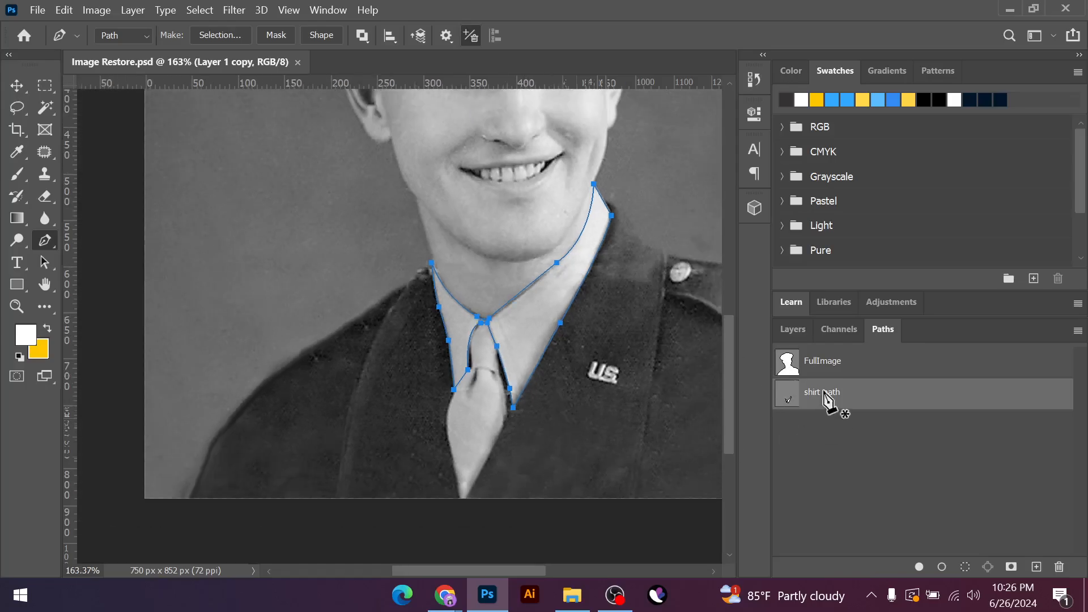
left_click(791, 329)
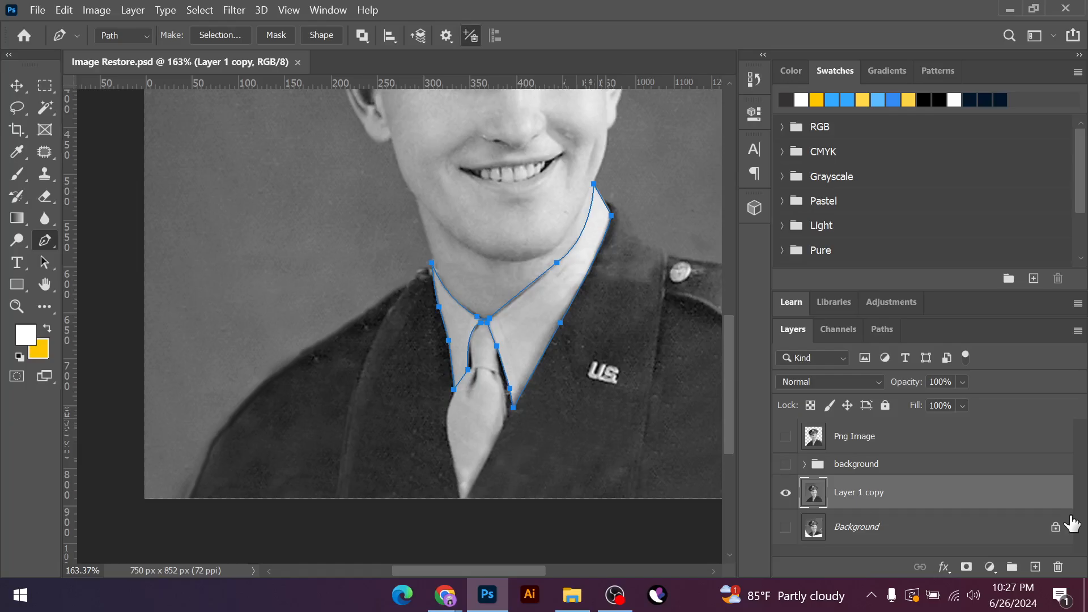
key("ctrl+Return")
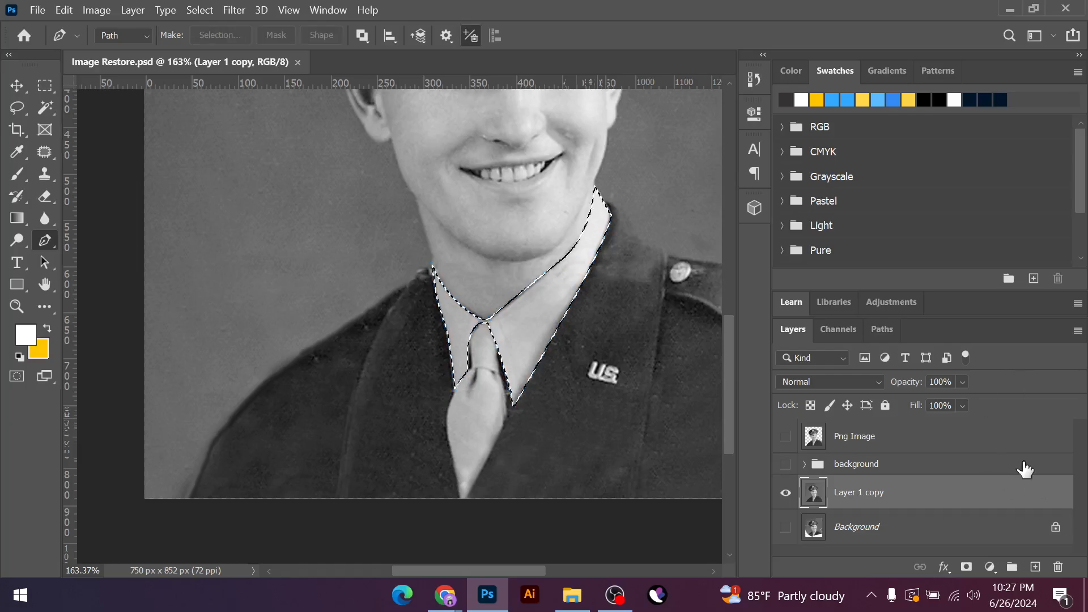
key("ctrl+j")
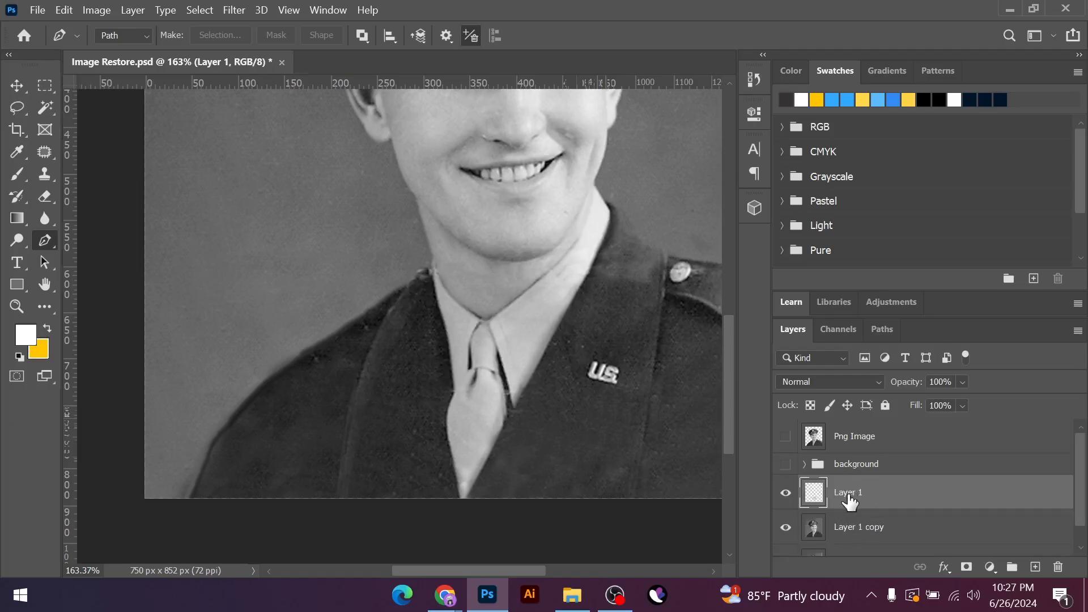
double_click(849, 495)
type("rt Colo")
key("Return")
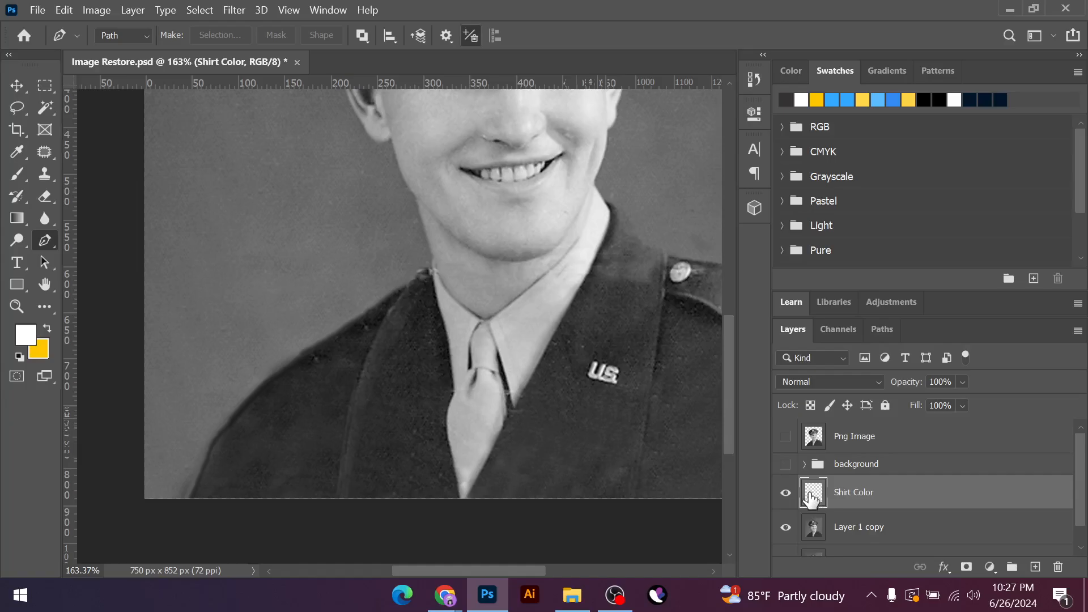
Select the collar area on the Shirt Color layer, fill it with a bright blue foreground colour and deselect
key("ctrl+Return")
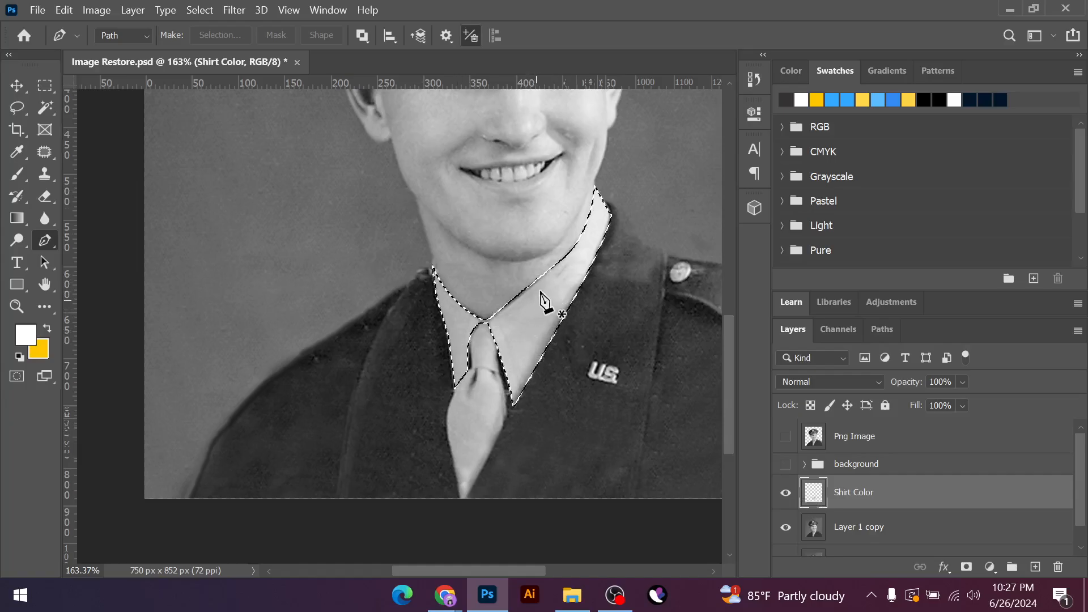
left_click(25, 335)
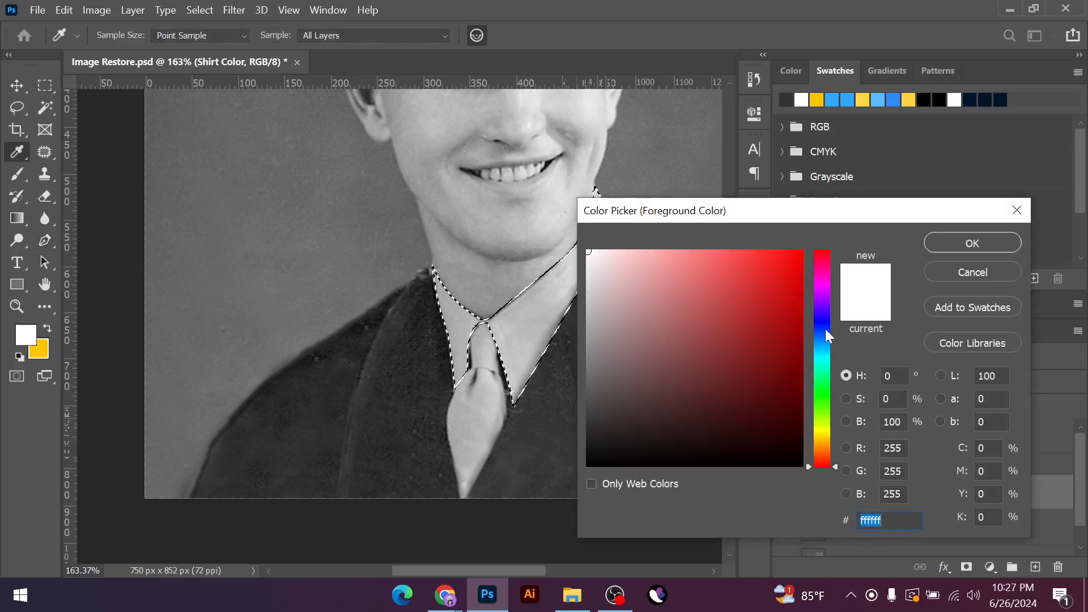
left_click(822, 331)
left_click_drag(798, 326, 798, 355)
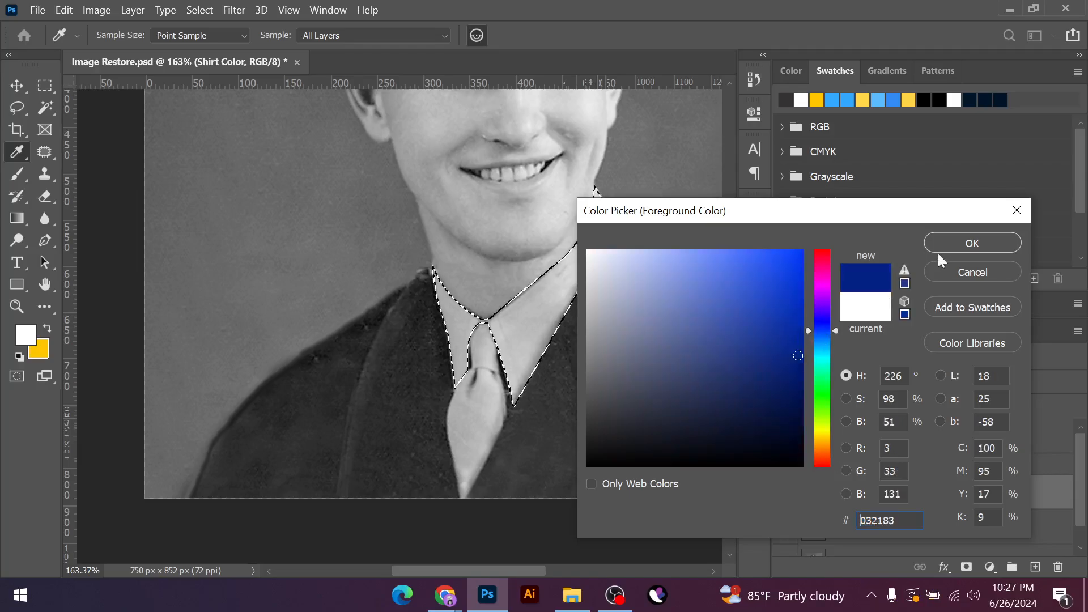
left_click_drag(732, 273, 727, 253)
left_click(776, 263)
left_click(939, 248)
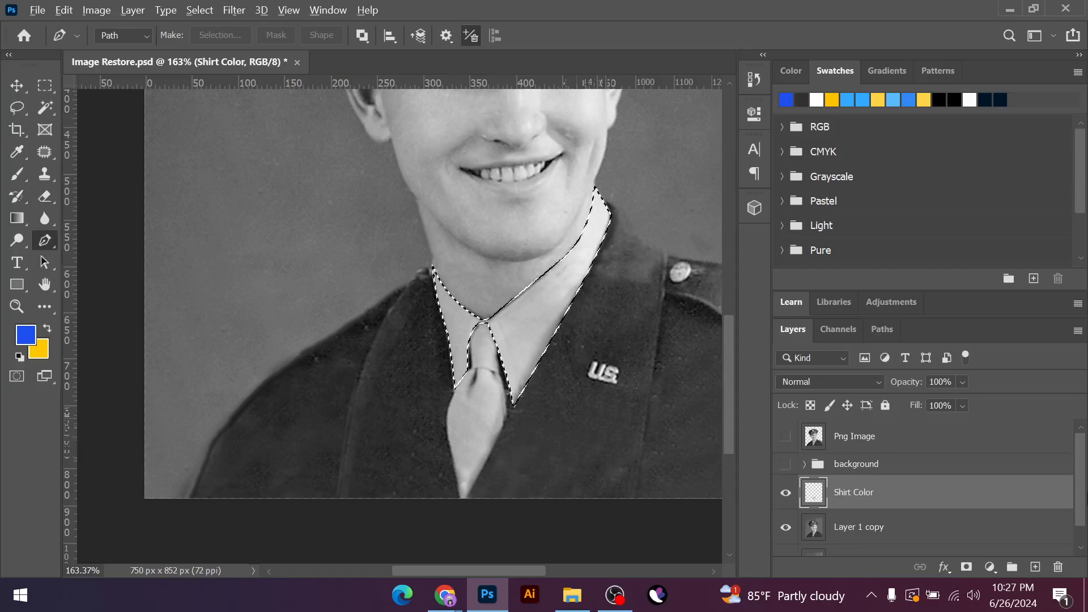
key("alt+BackSpace")
key("ctrl+d")
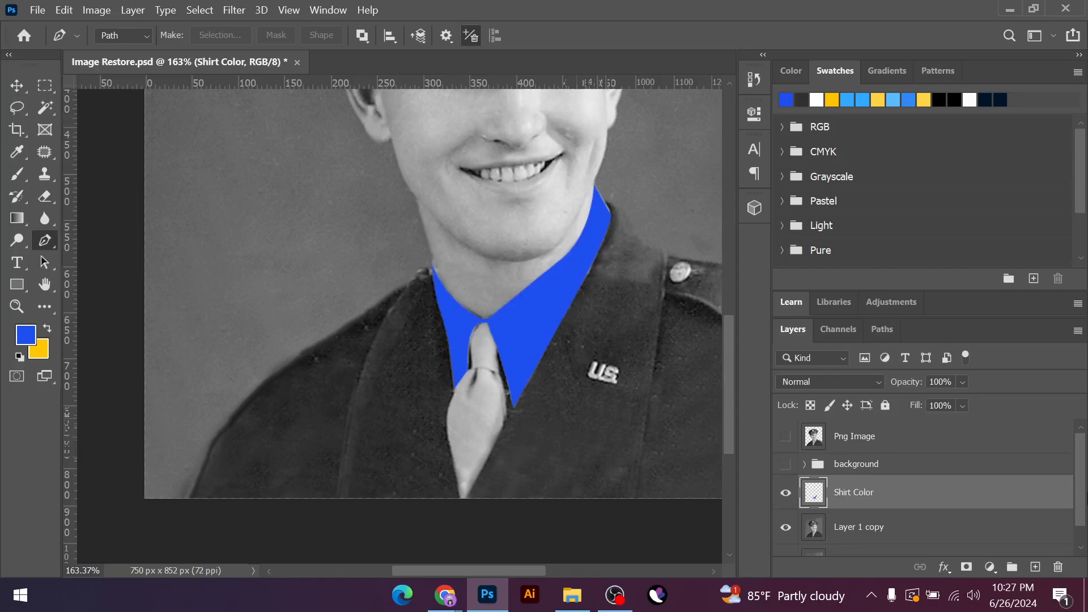
Set the Shirt Color layer's blend mode to Multiply
key("v")
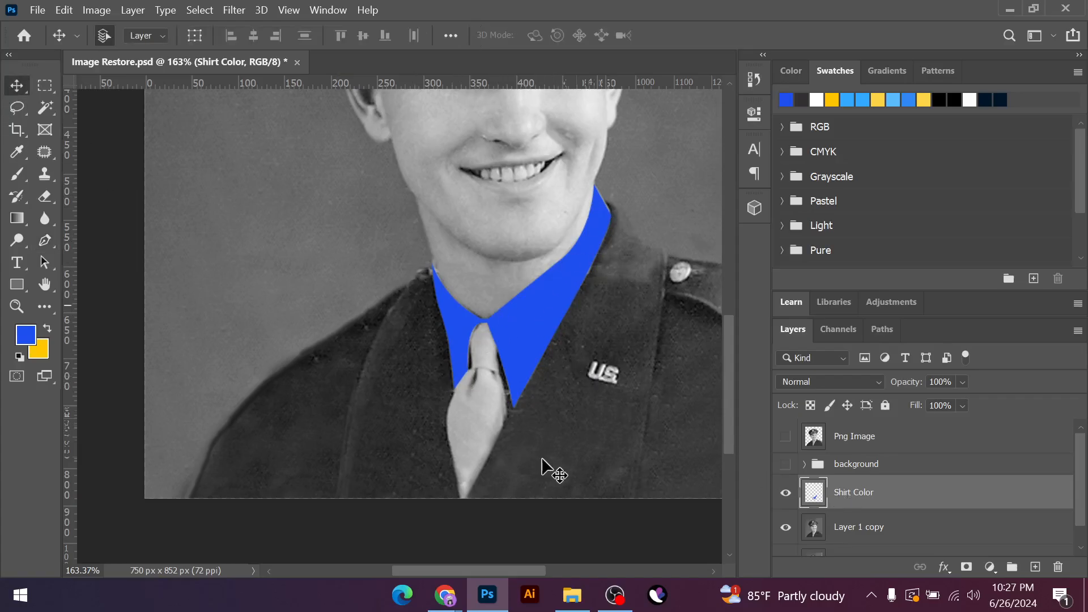
left_click(833, 381)
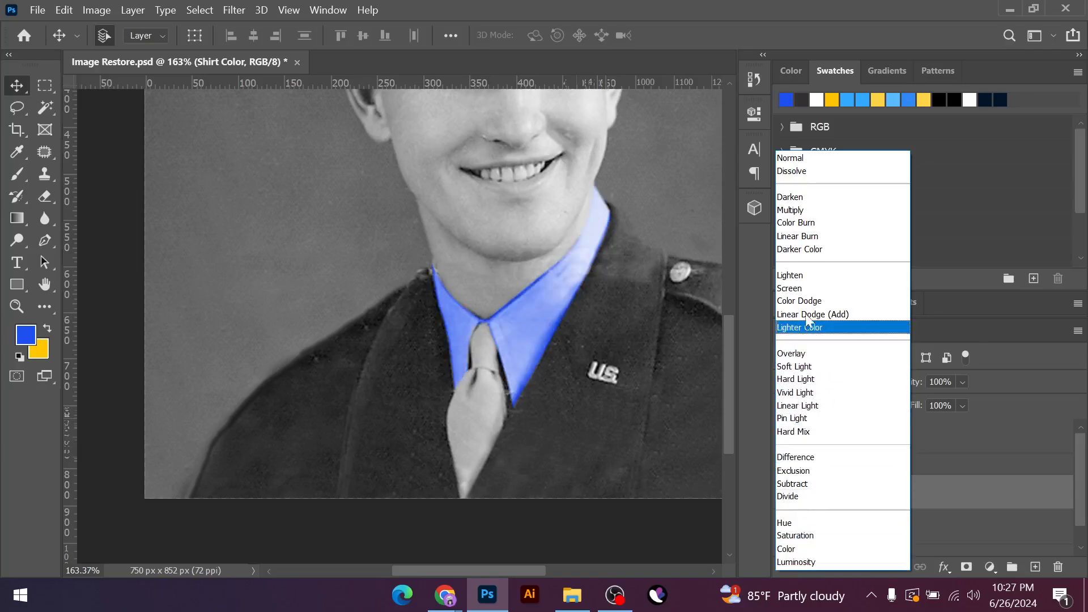
left_click(797, 214)
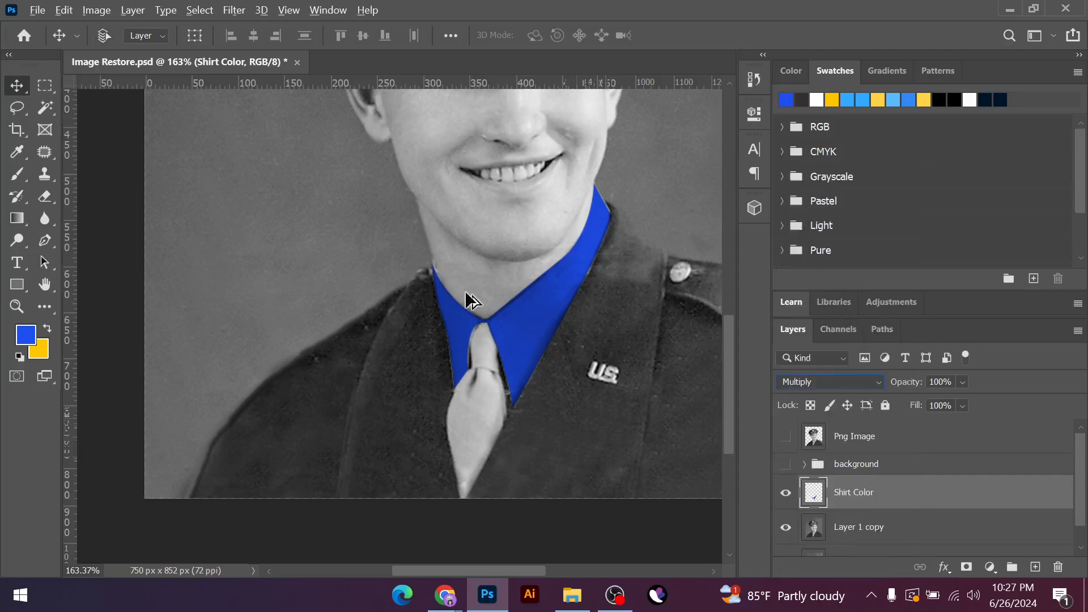
On Layer 1 copy, start a Pen tool path at the top of the tie knot and curve it down the knot's left side
left_click(323, 233, "ctrl")
scroll(339, 238, "down", 5)
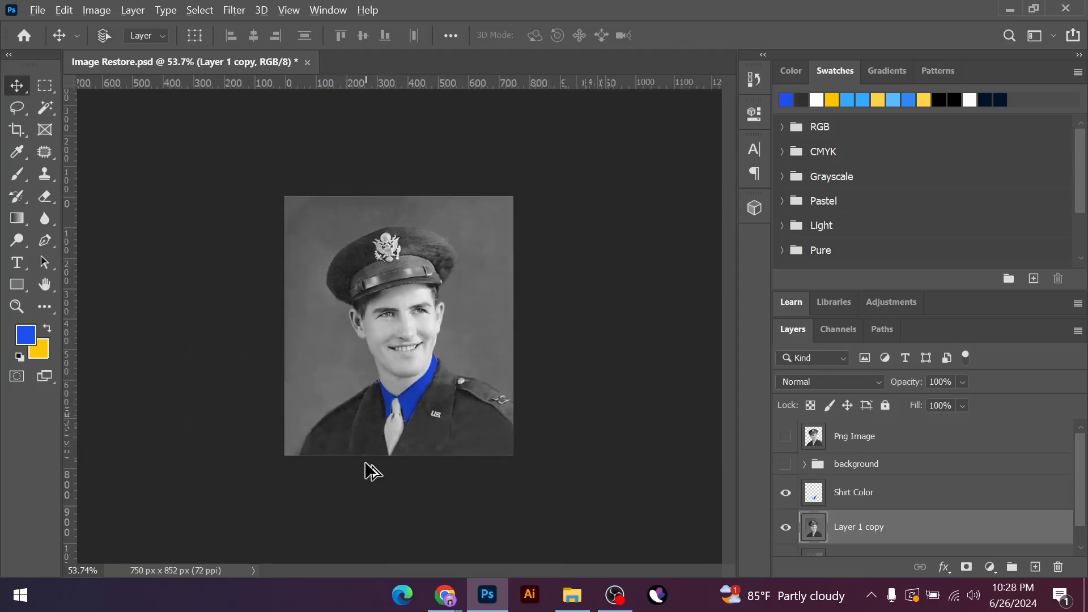
scroll(364, 466, "up", 3)
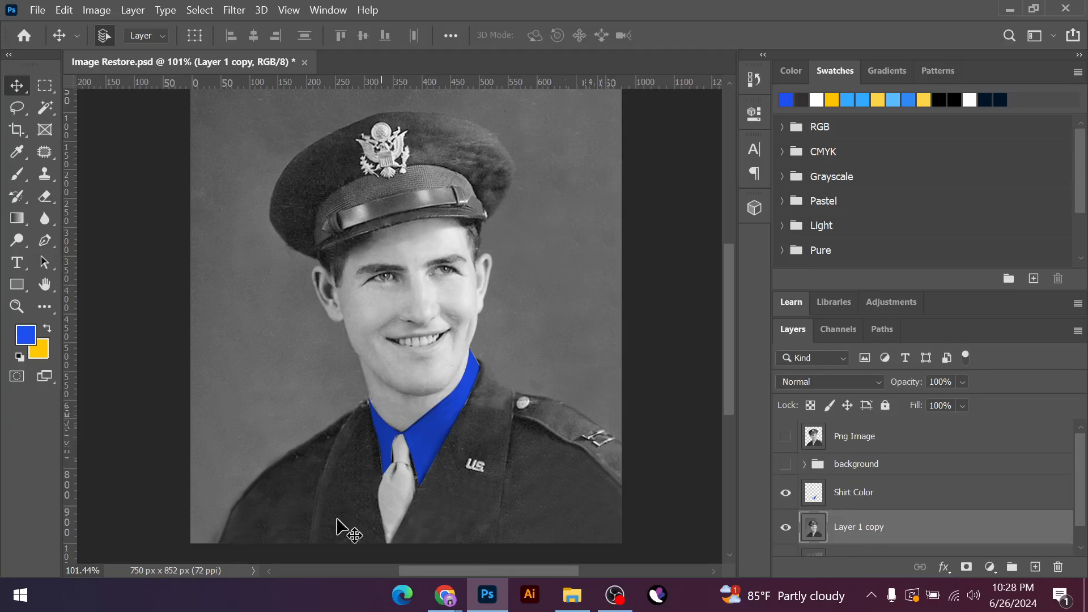
scroll(462, 449, "down", 2)
scroll(430, 459, "up", 5)
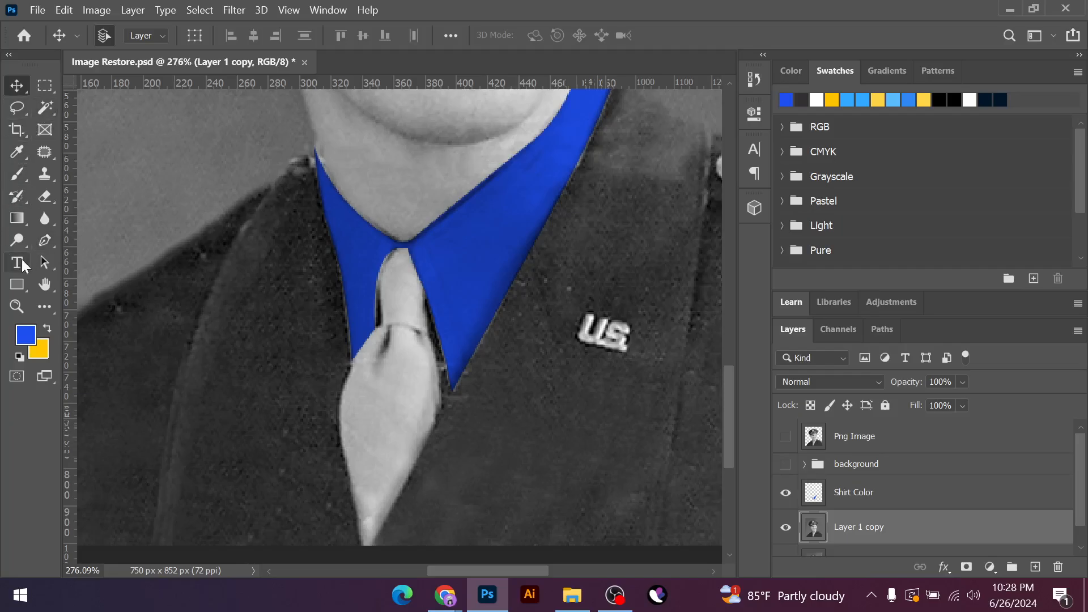
left_click(43, 238)
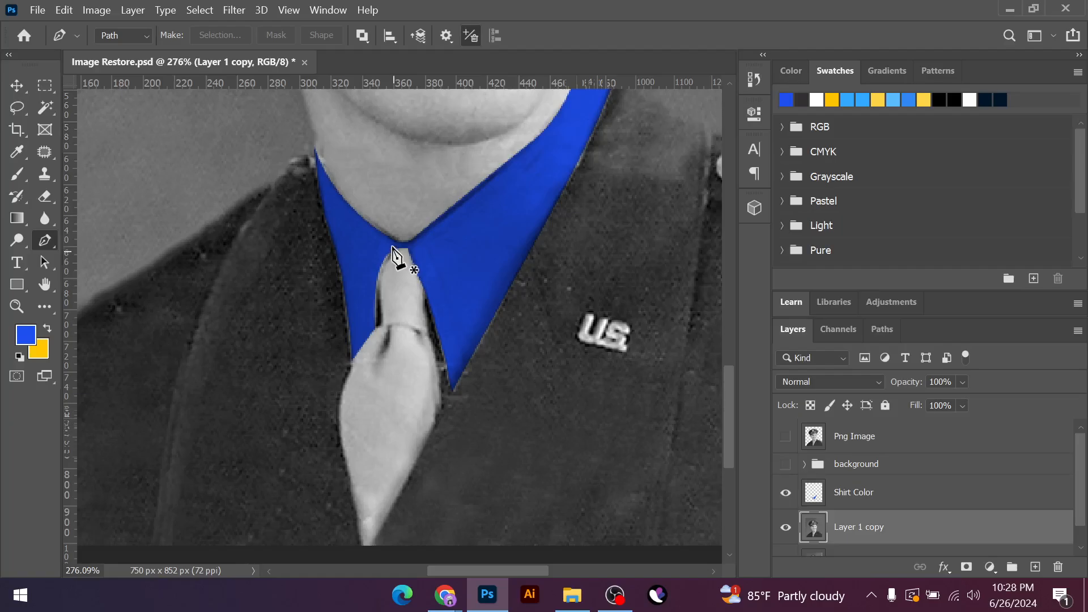
scroll(389, 250, "up", 2)
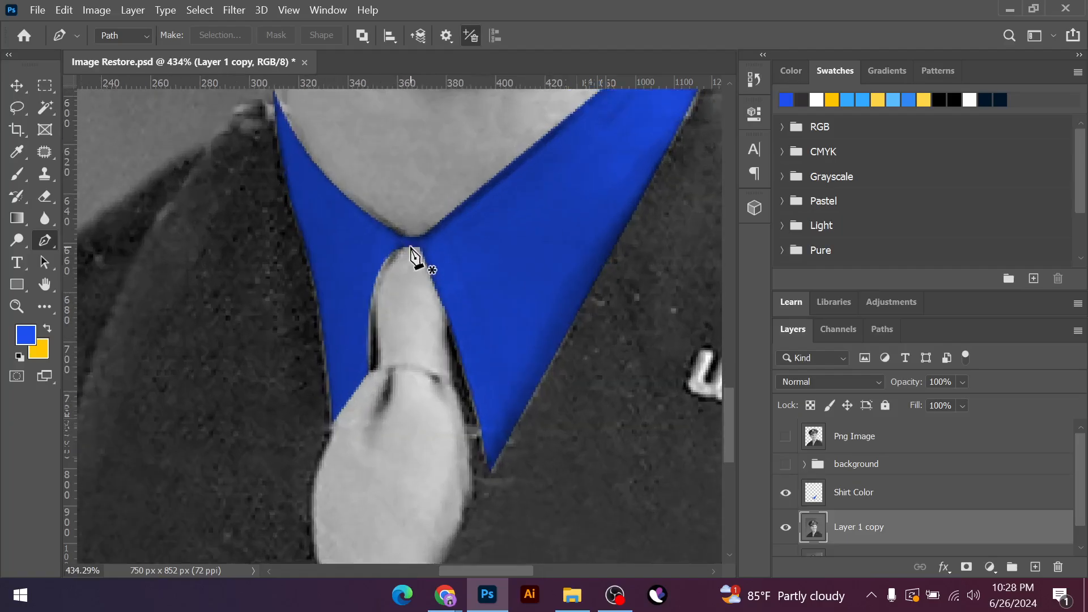
left_click(411, 247)
key("ctrl+z")
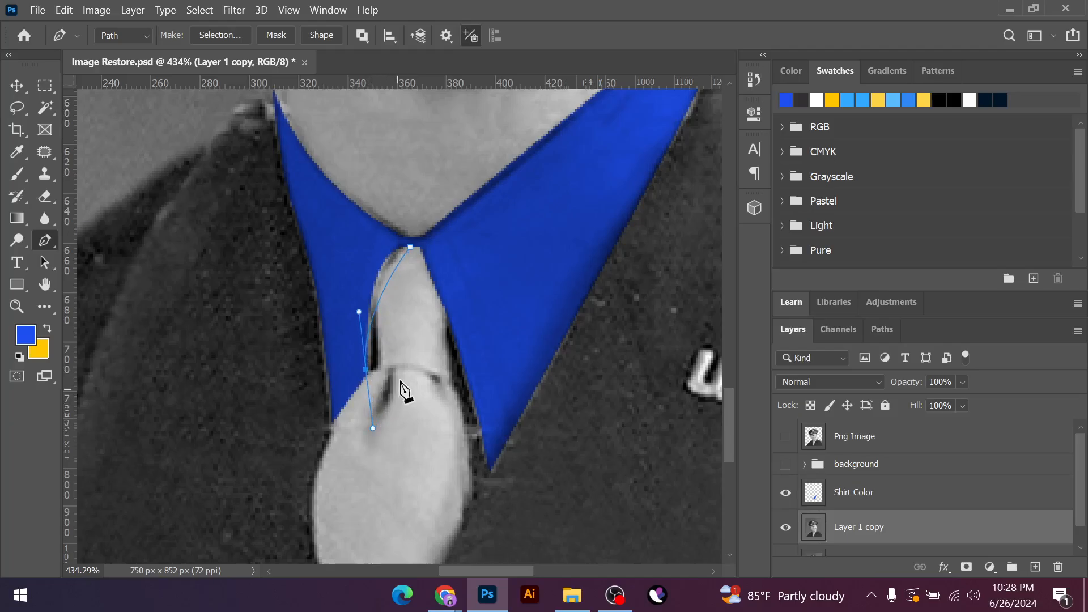
left_click_drag(376, 363, 386, 476)
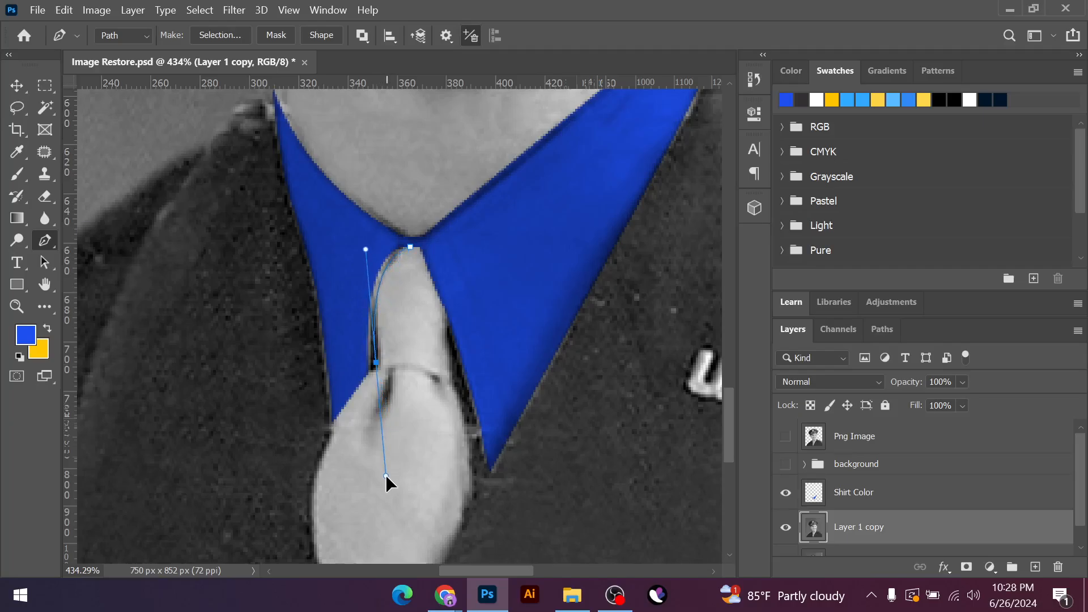
left_click(376, 363, "alt")
Continue the path down the tie's left edge, curving around the bulge below the knot to the tip at the photo's bottom
scroll(323, 470, "down", 3)
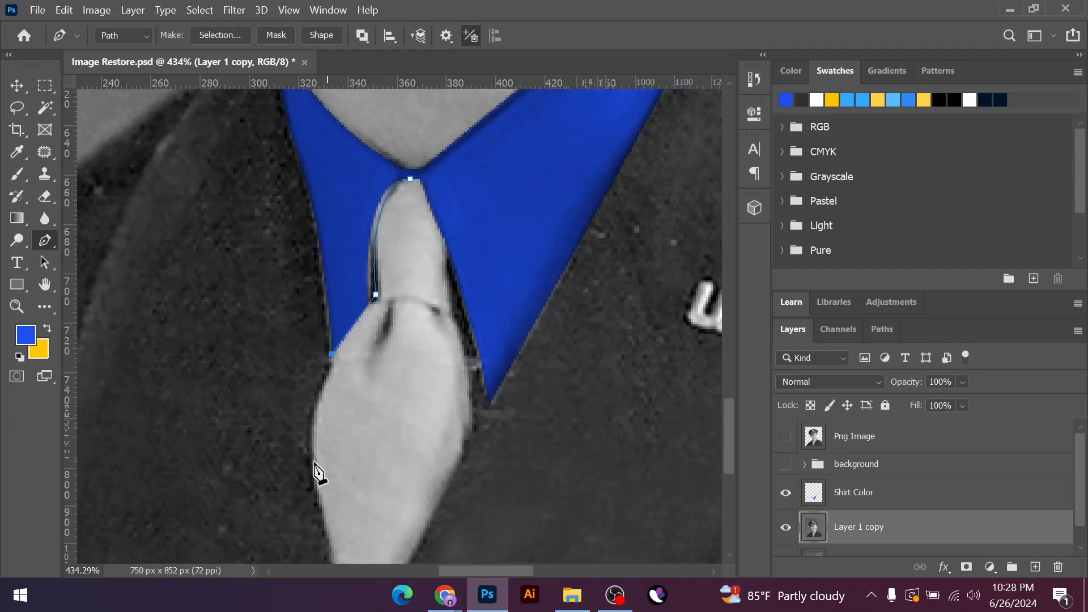
left_click(331, 301)
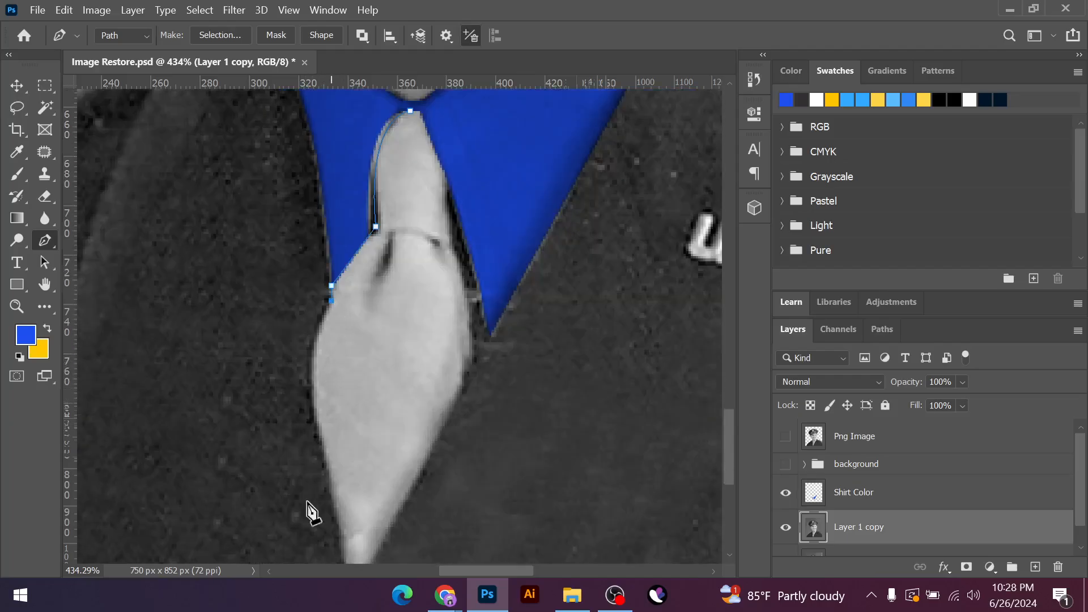
scroll(340, 470, "down", 2)
left_click_drag(346, 503, 371, 545)
key("ctrl+z")
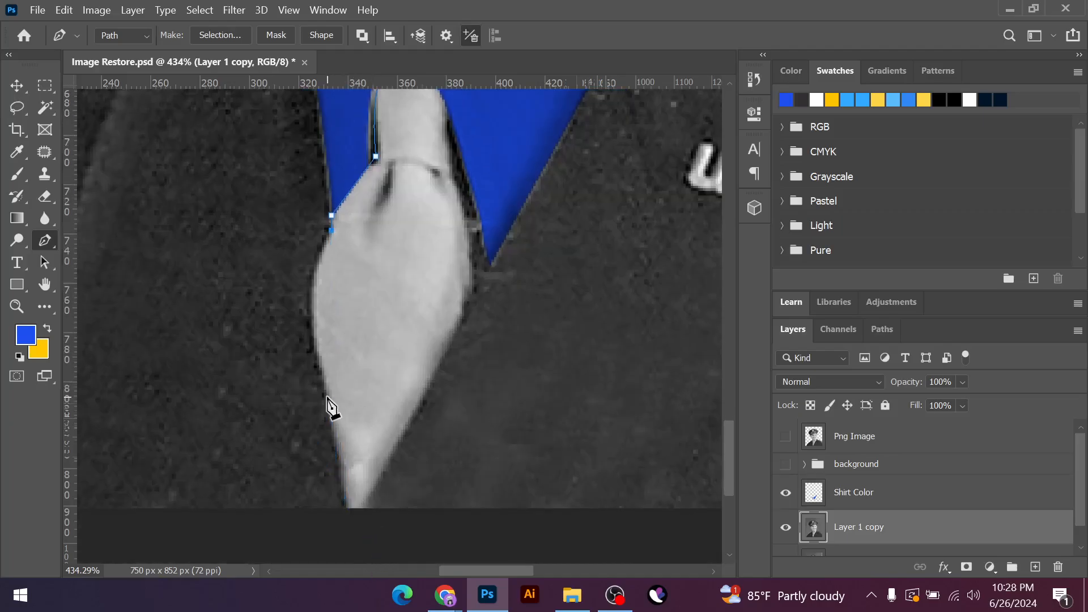
left_click_drag(327, 395, 364, 505)
left_click(327, 396, "alt")
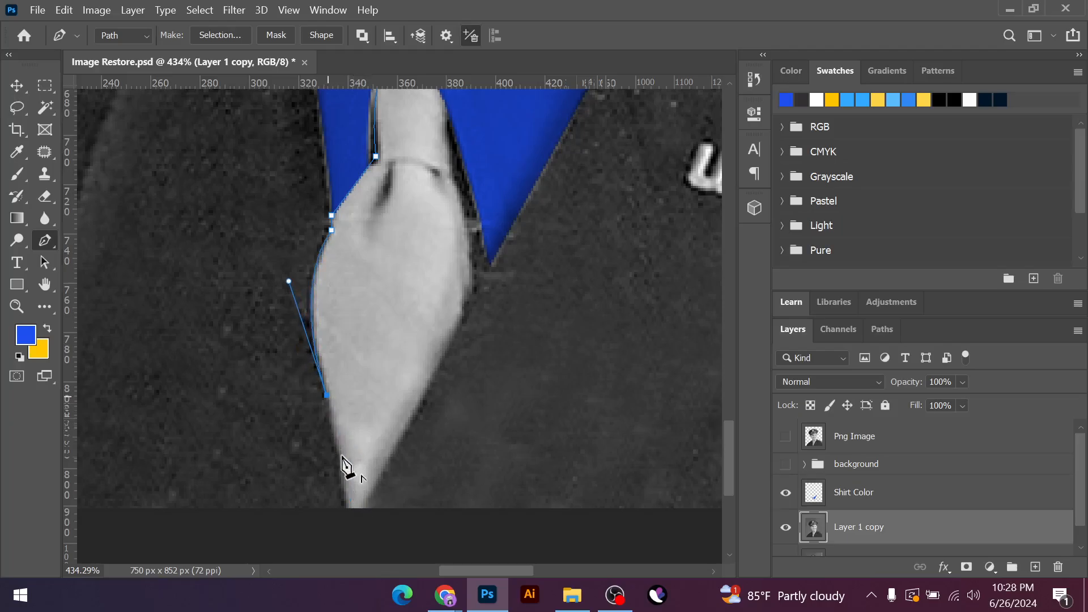
left_click(348, 511)
Continue the path up the tie's right edge, curving around the bulge and past the knot, and close it at the knot's top
left_click_drag(460, 317, 486, 227)
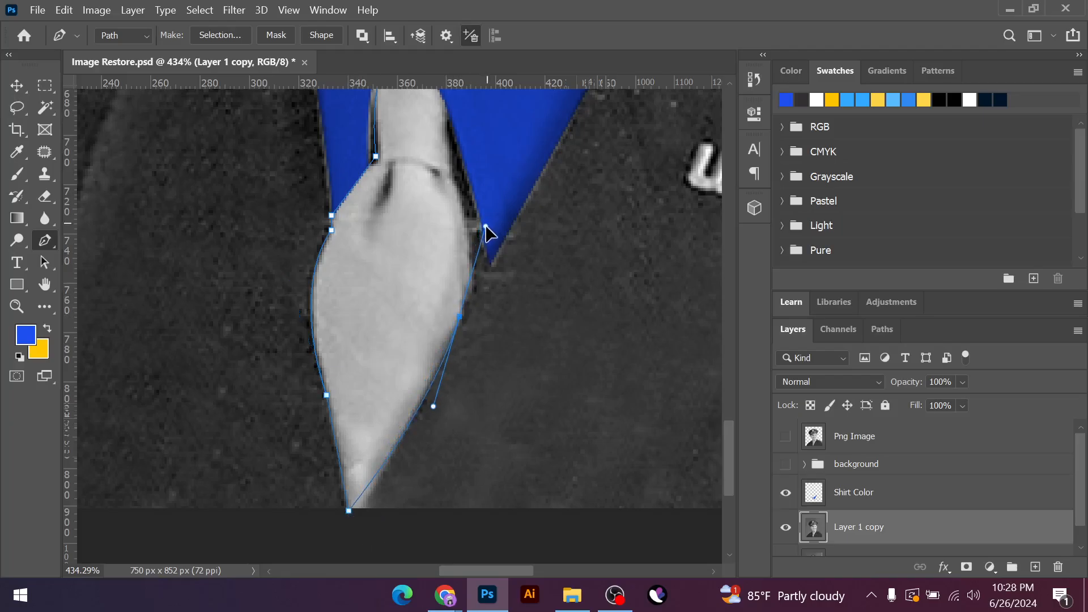
left_click(460, 317, "alt")
scroll(498, 339, "up", 1)
scroll(523, 399, "up", 2)
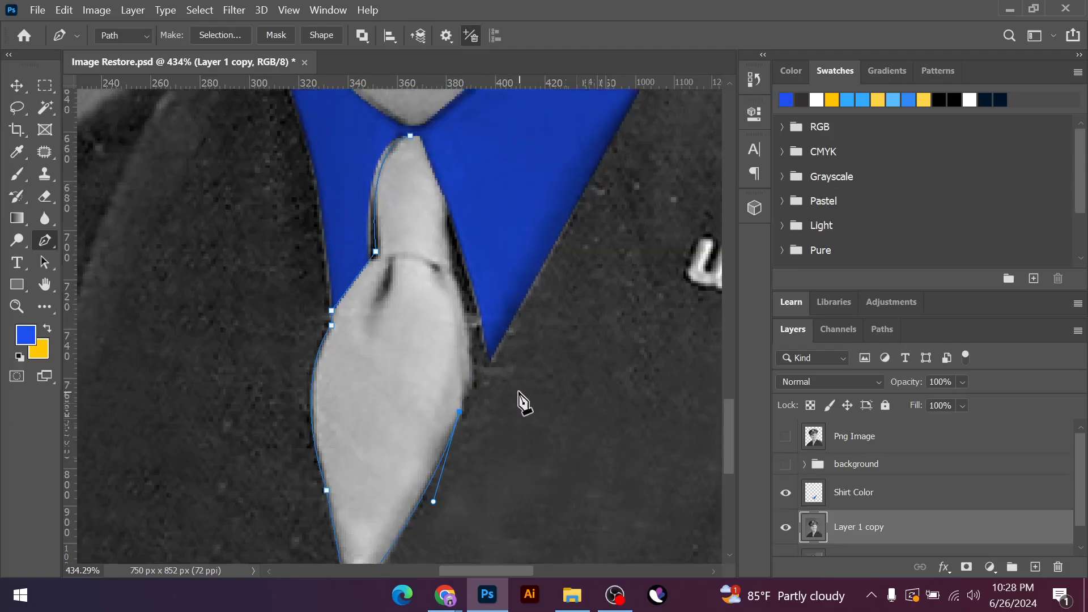
left_click_drag(450, 311, 414, 213)
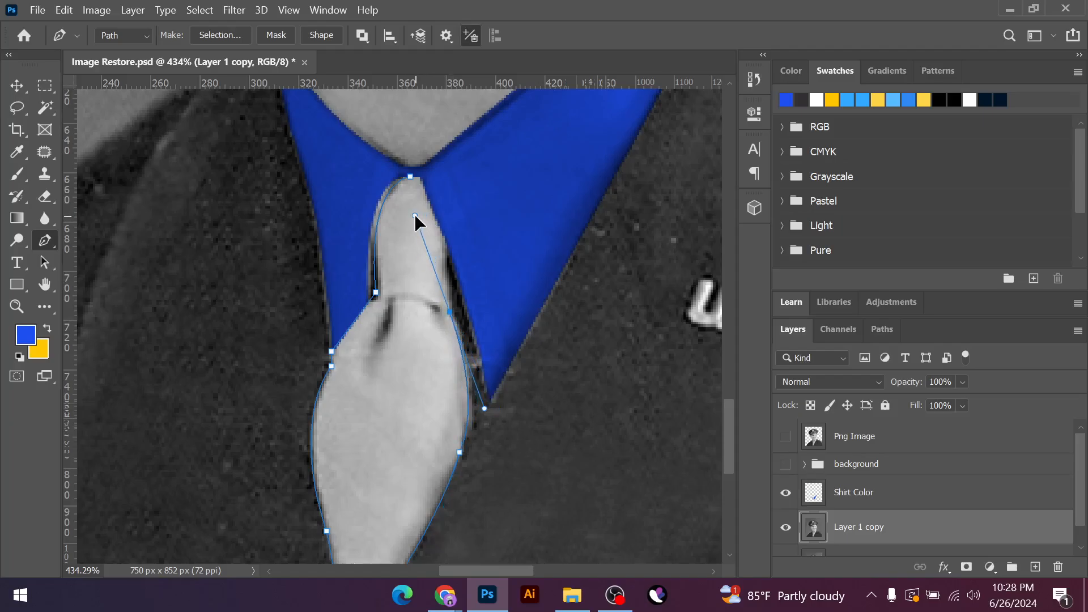
key("ctrl+z")
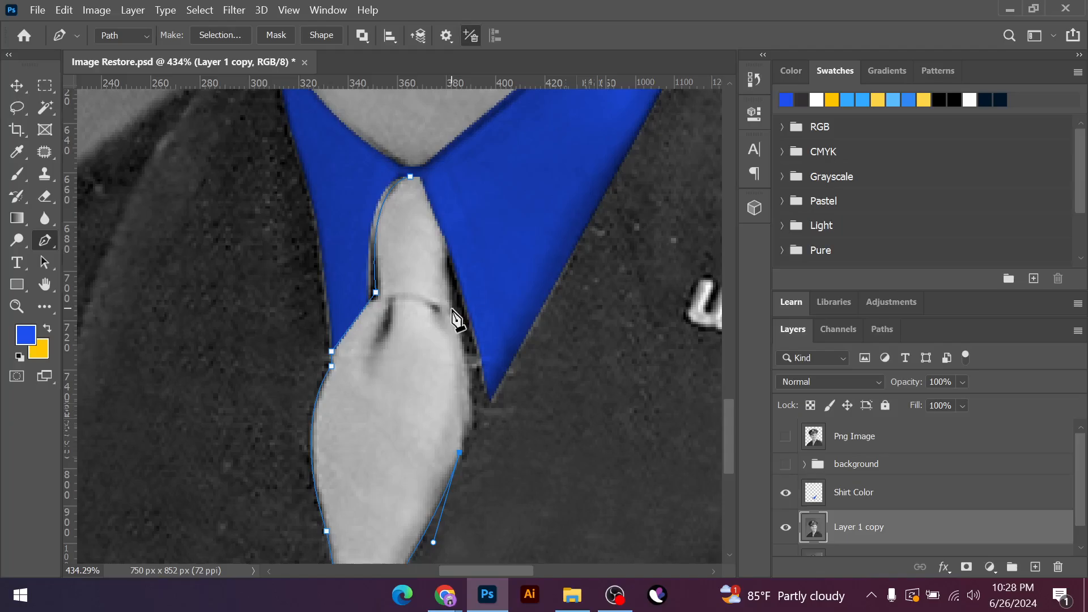
left_click_drag(451, 310, 424, 248)
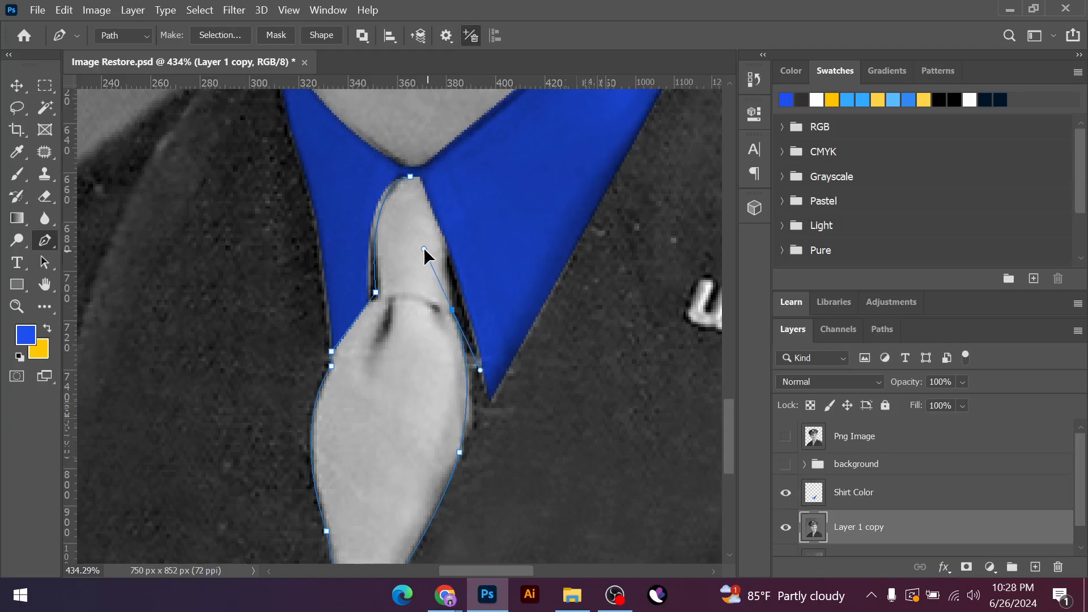
left_click(452, 310, "alt")
left_click(423, 179)
left_click(410, 177)
Save the work path under the name Tie and save the document
left_click(882, 330)
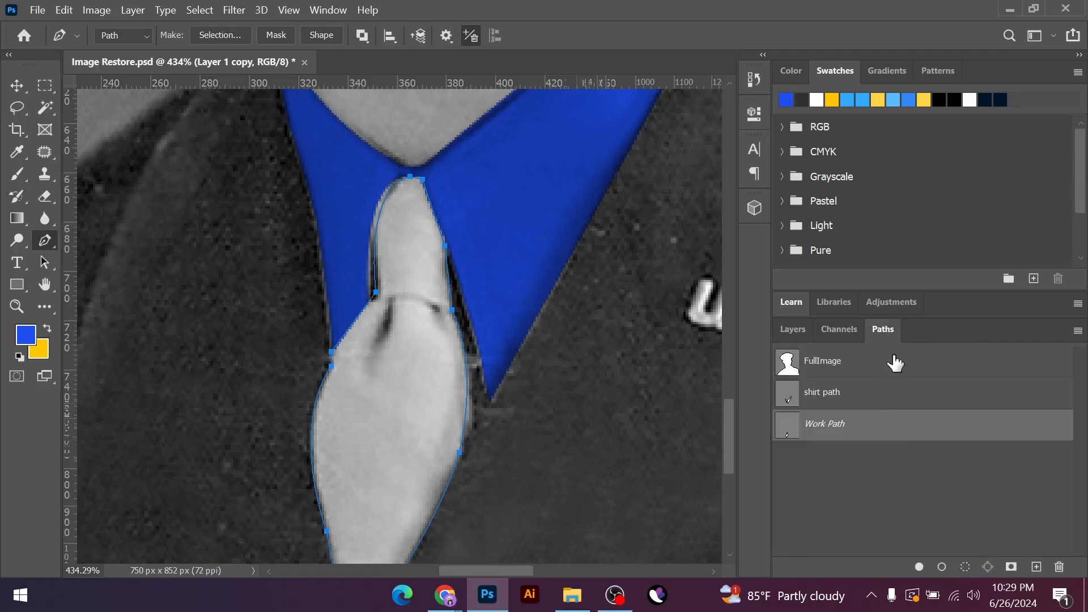
left_click(1078, 331)
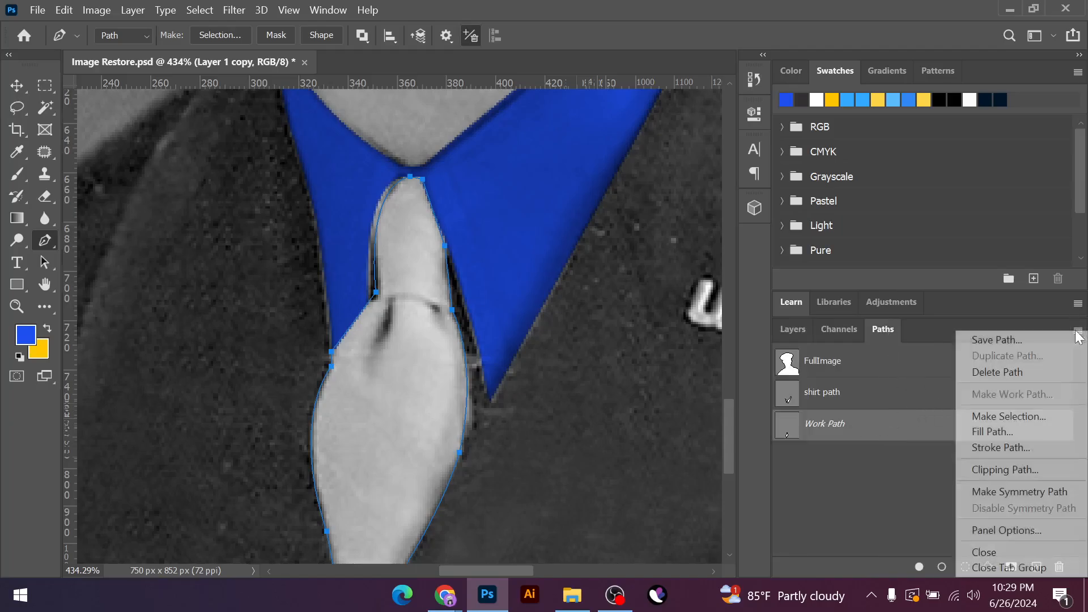
left_click(991, 340)
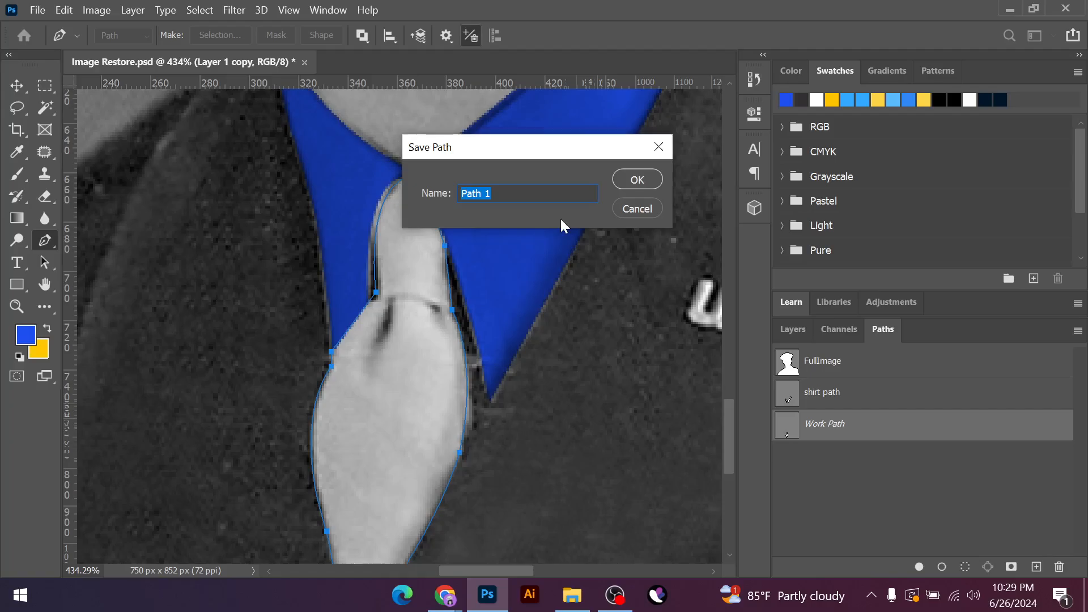
key("BackSpace")
type("T")
type("r")
type("ie")
key("Return")
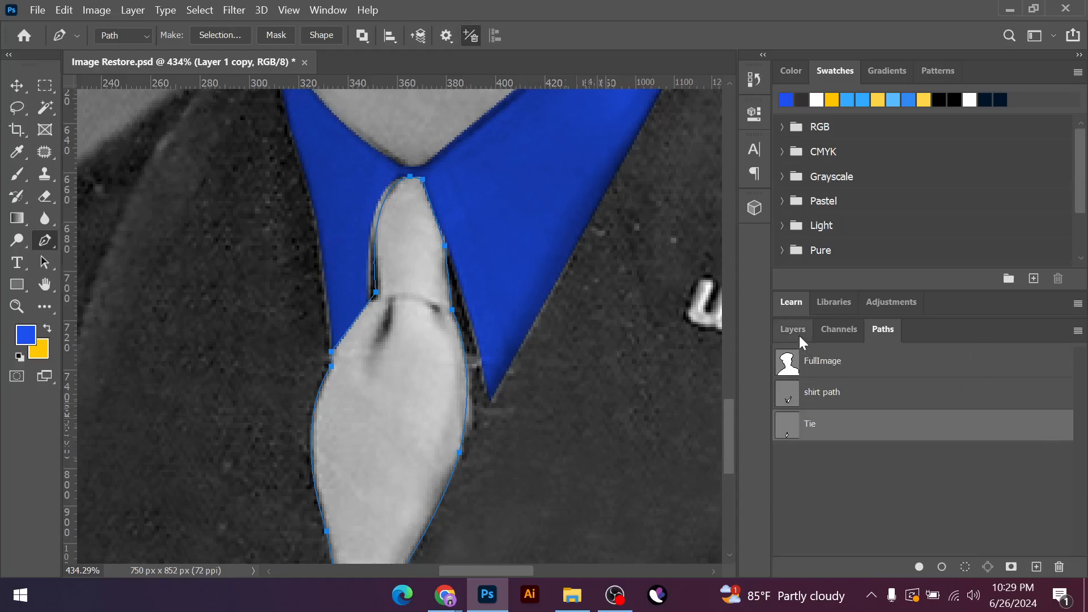
key("ctrl+s")
Turn the tie path into a selection, copy that area of Layer 1 copy to a new layer and name it Tie
left_click(785, 329)
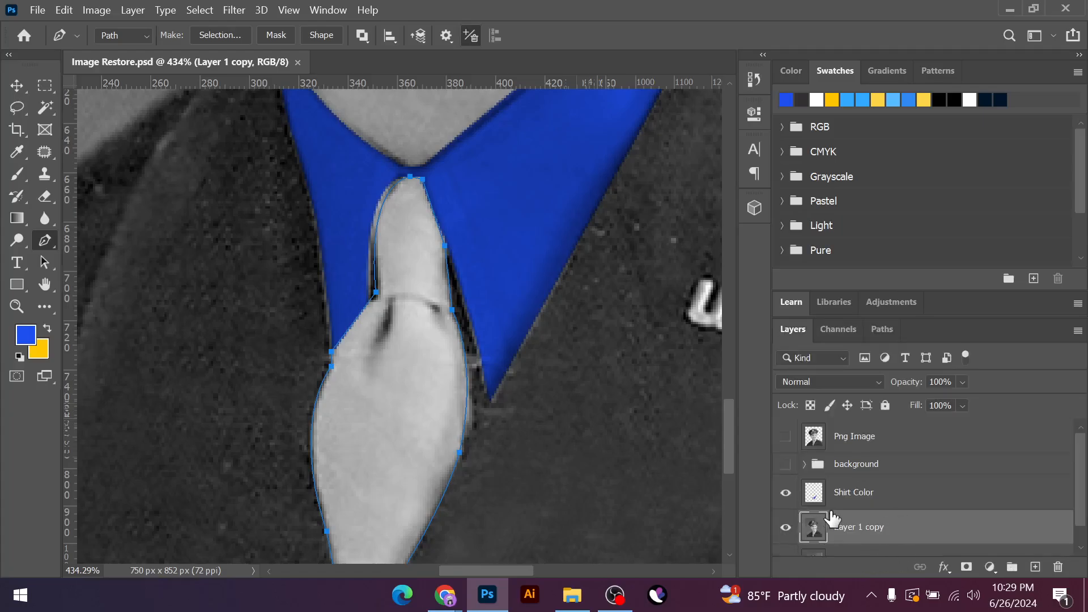
key("ctrl+Return")
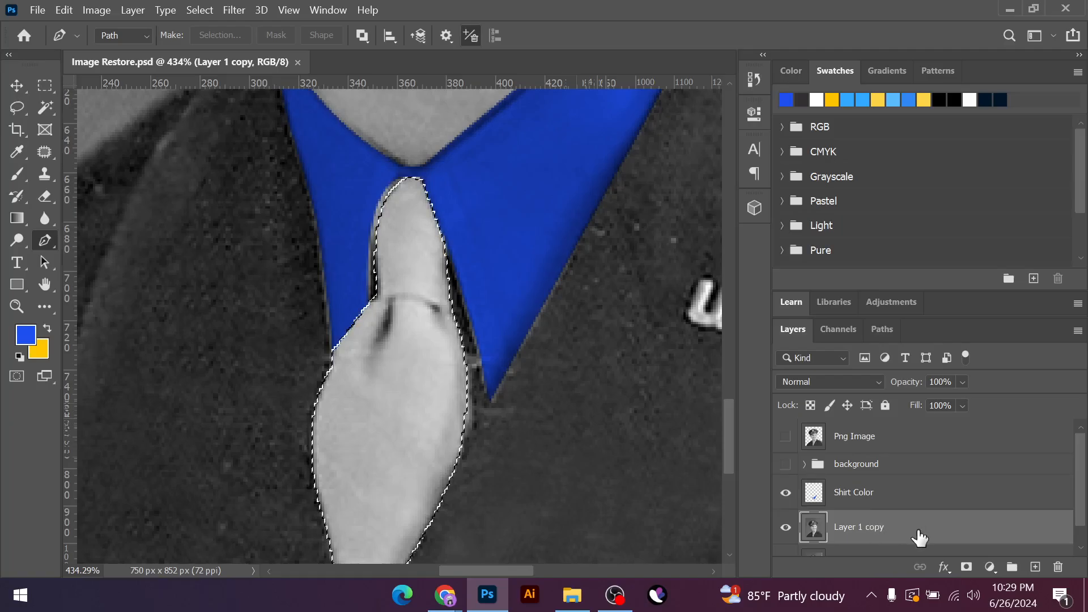
key("ctrl+j")
double_click(850, 527)
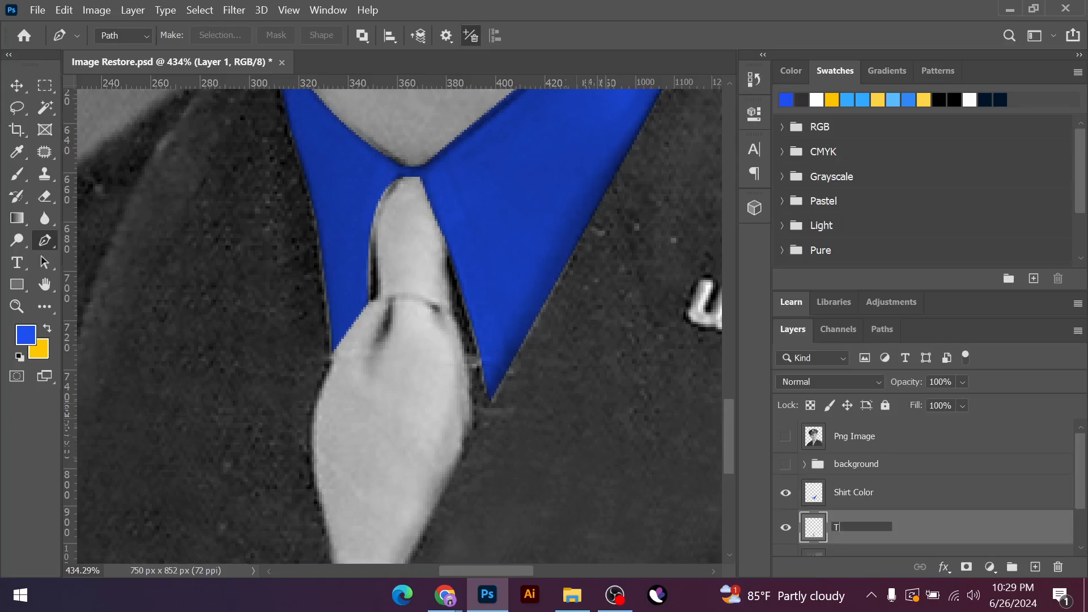
key("Return")
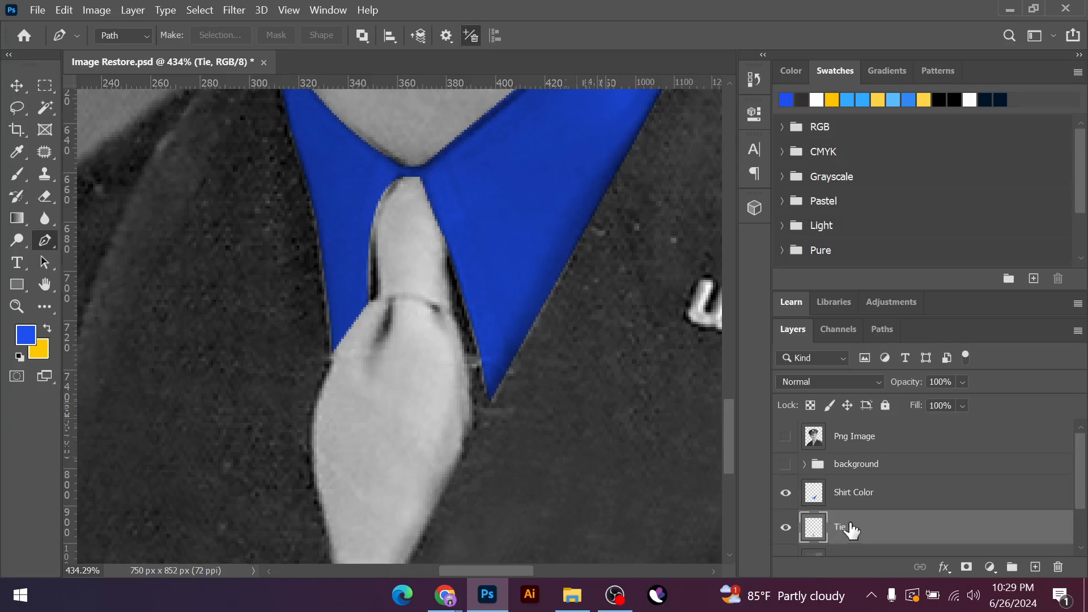
Select the tie area on the Tie layer, fill it with pure red (ff0000) as the foreground colour and deselect
left_click(815, 533, "ctrl")
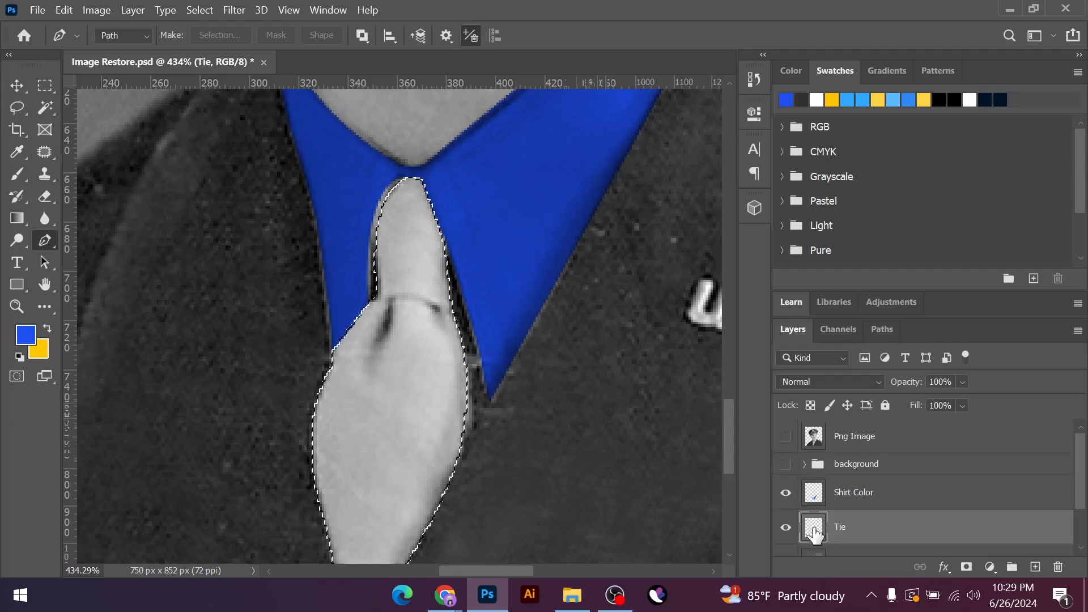
left_click(25, 335)
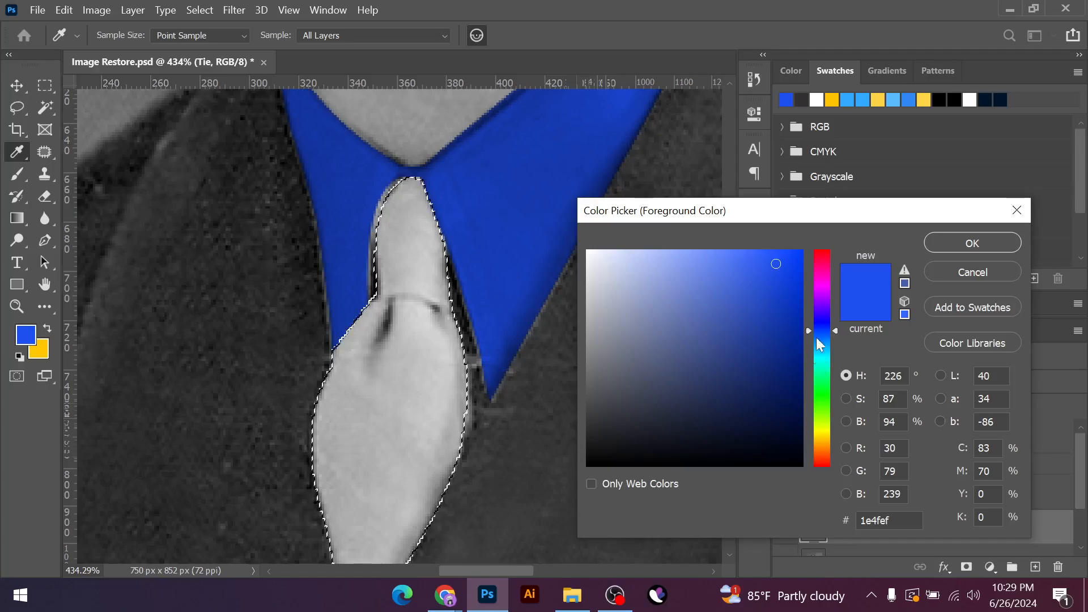
left_click_drag(817, 337, 829, 241)
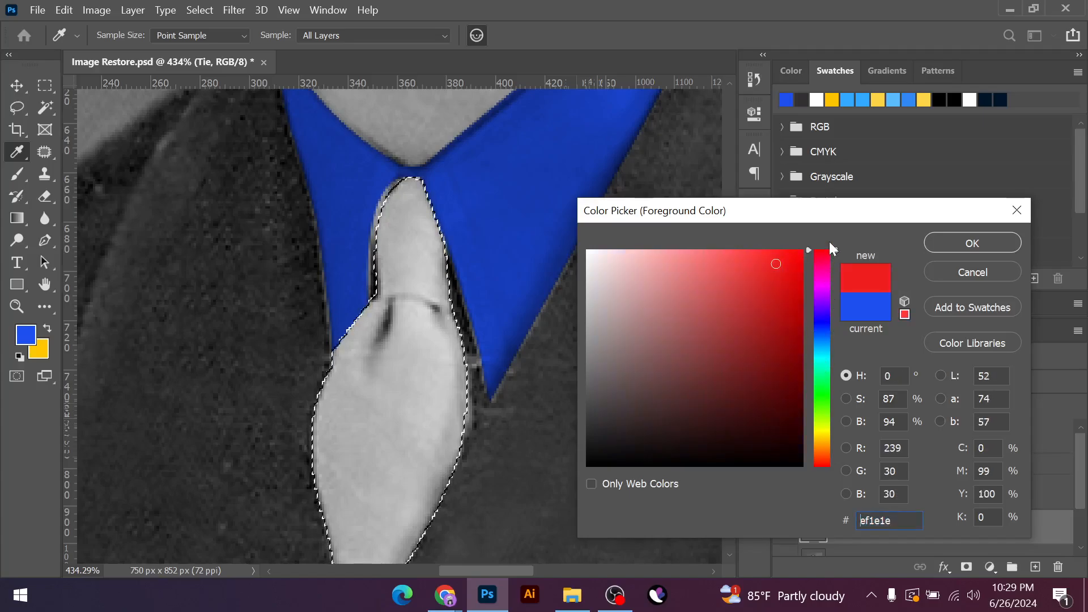
left_click(797, 258)
left_click(966, 243)
key("p")
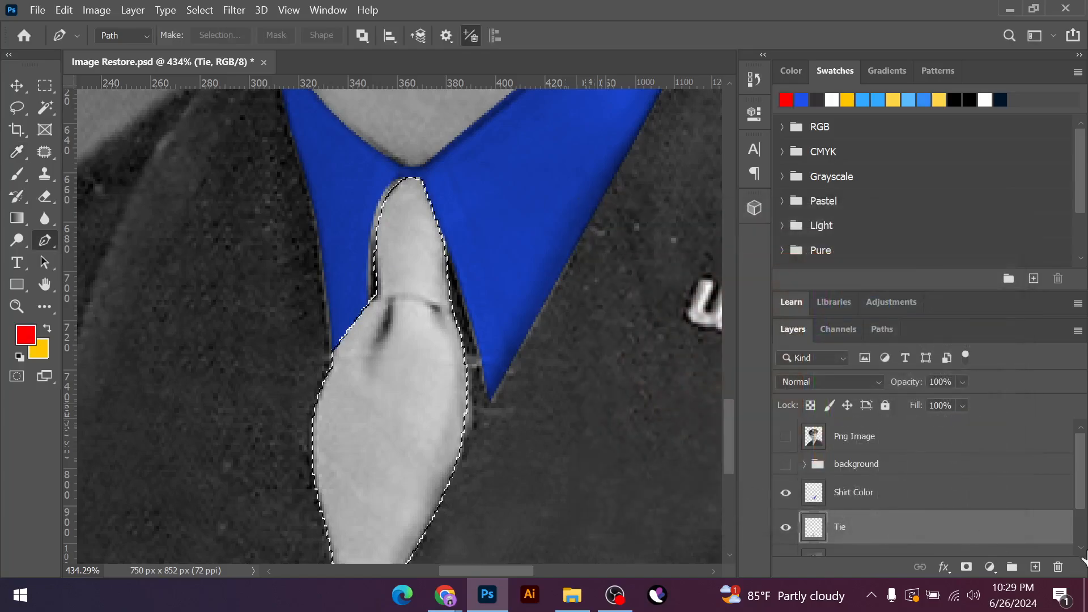
key("alt+BackSpace")
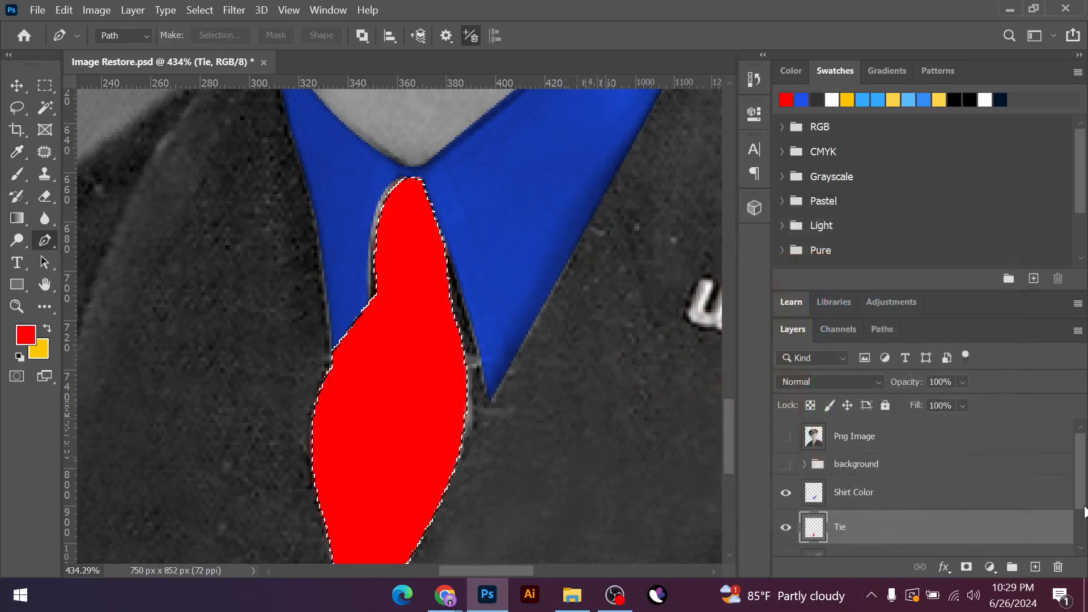
key("ctrl+d")
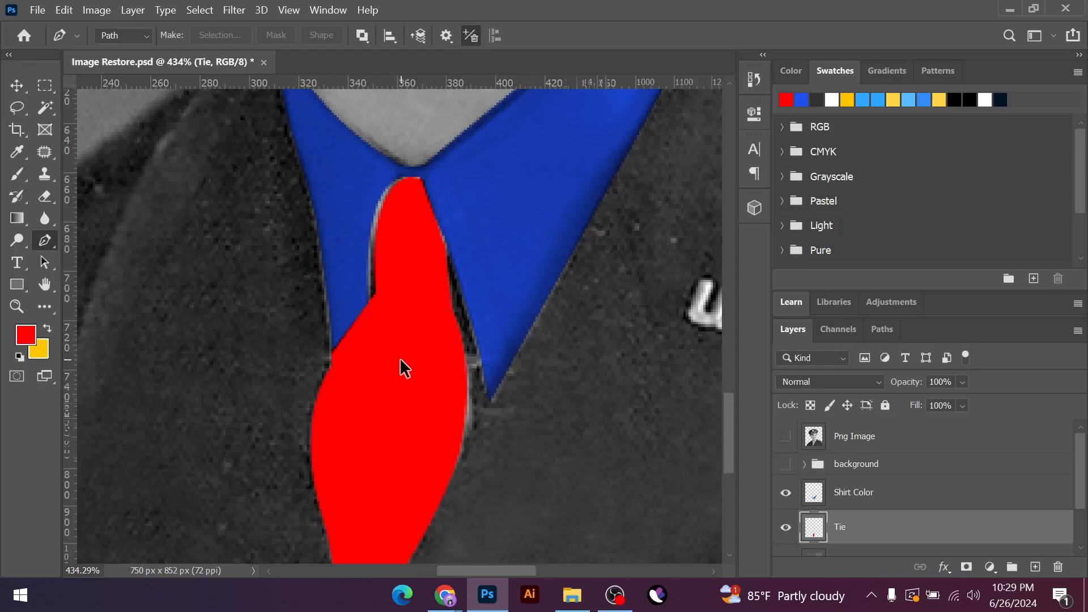
Set the Tie layer's blend mode to Multiply and show the whole portrait
scroll(401, 360, "down", 3)
left_click(823, 380)
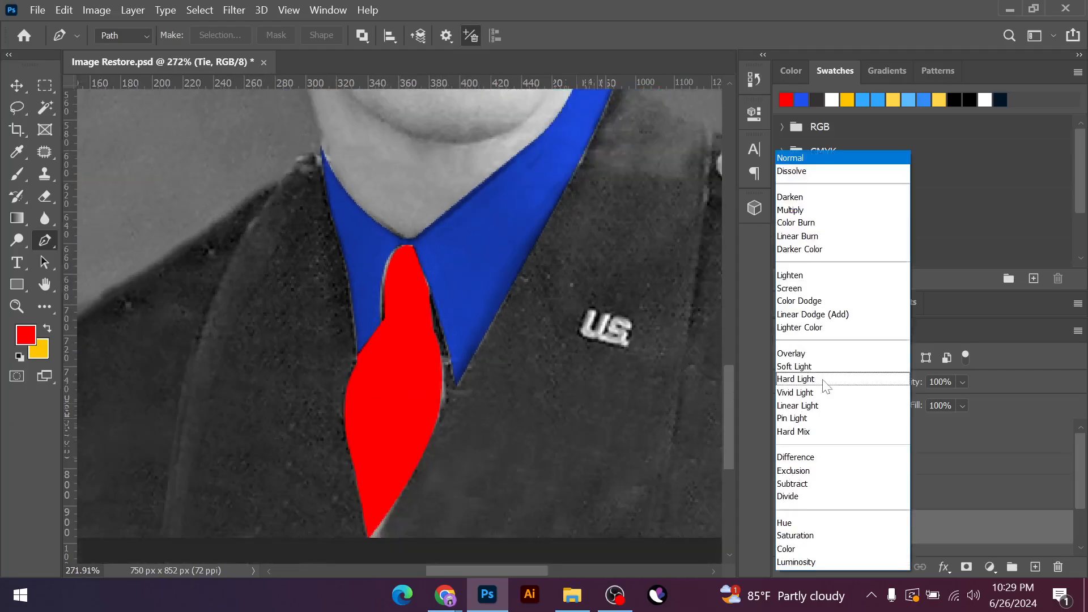
left_click(794, 211)
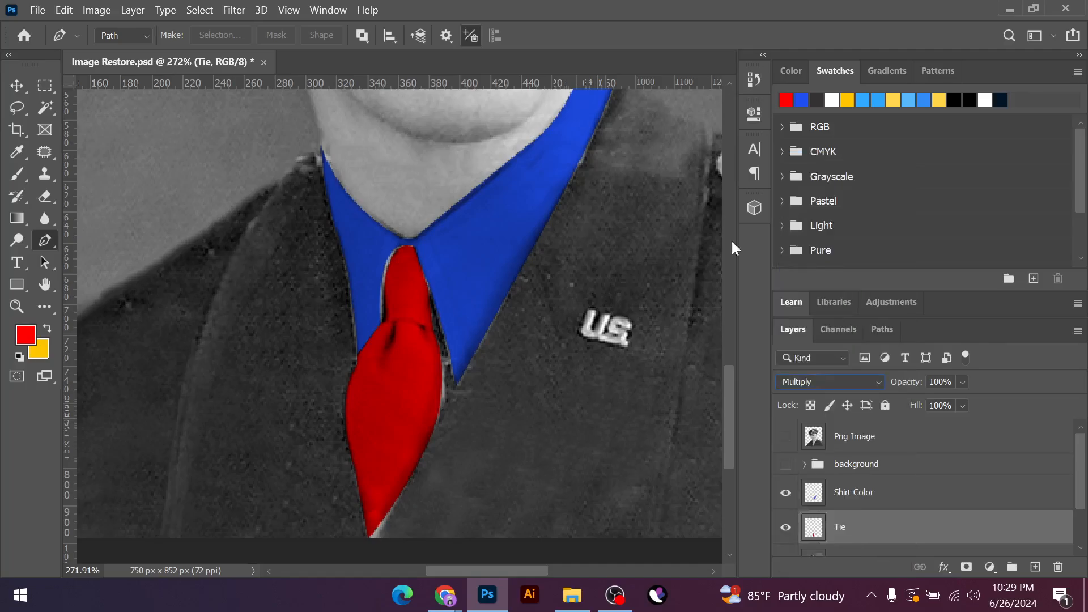
left_click(16, 86)
scroll(521, 236, "down", 4)
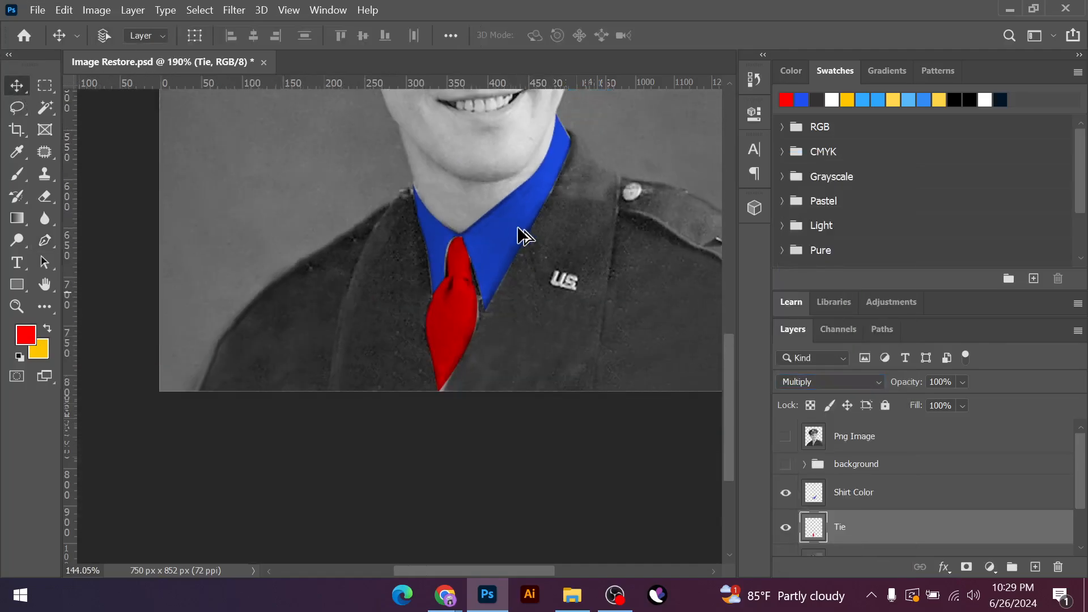
scroll(520, 234, "down", 1)
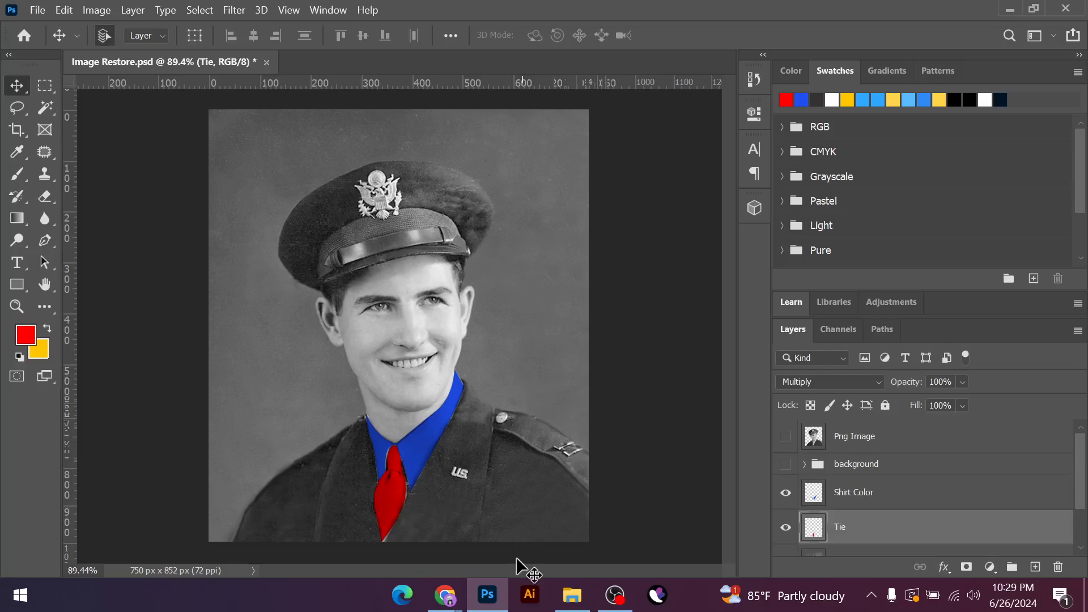
Set the Shirt Color layer's blend mode back to Normal
left_click(911, 499)
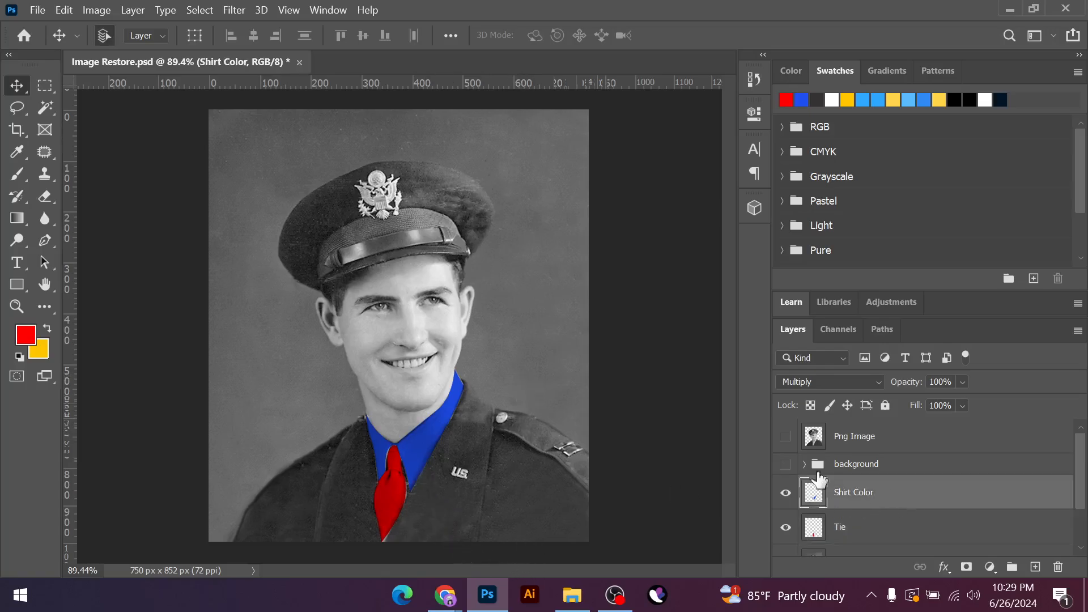
left_click(831, 383)
left_click(814, 154)
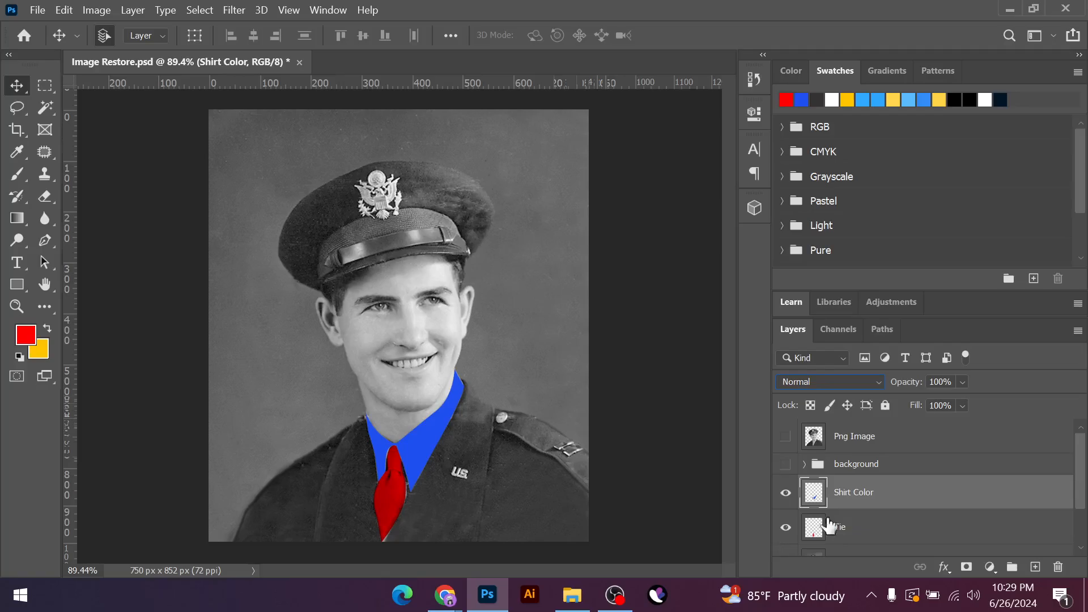
Select the collar area on the Shirt Color layer, refill it with a pale blue foreground colour and deselect
left_click(813, 497, "ctrl")
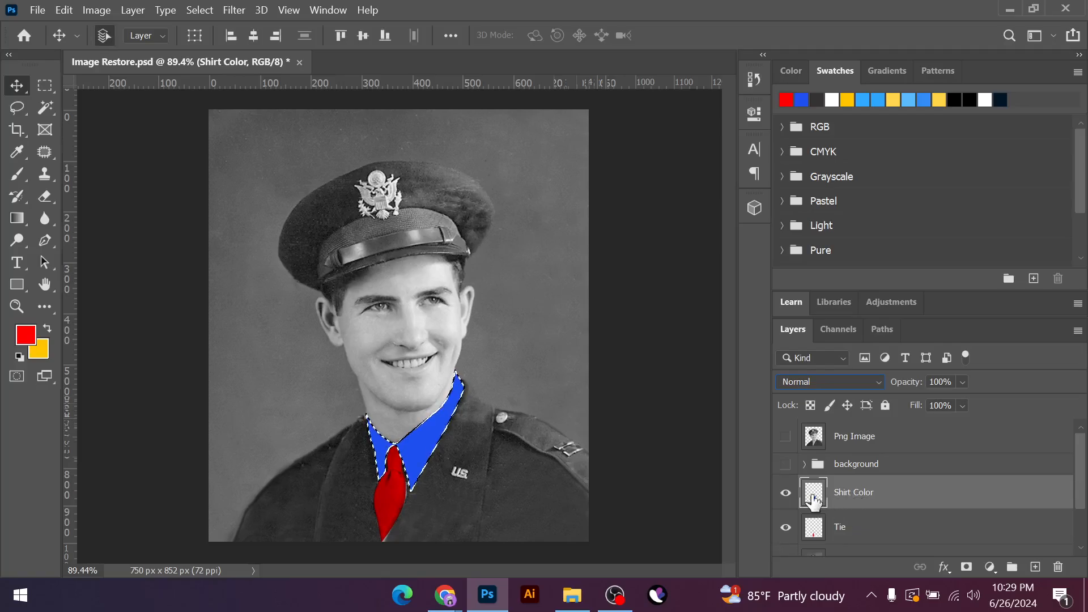
left_click(26, 335)
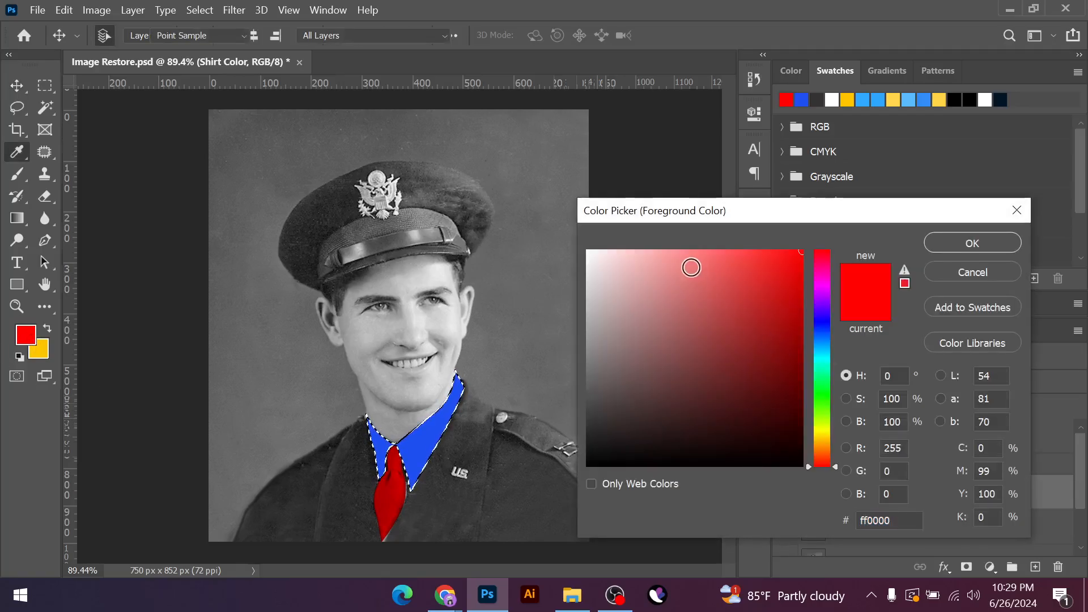
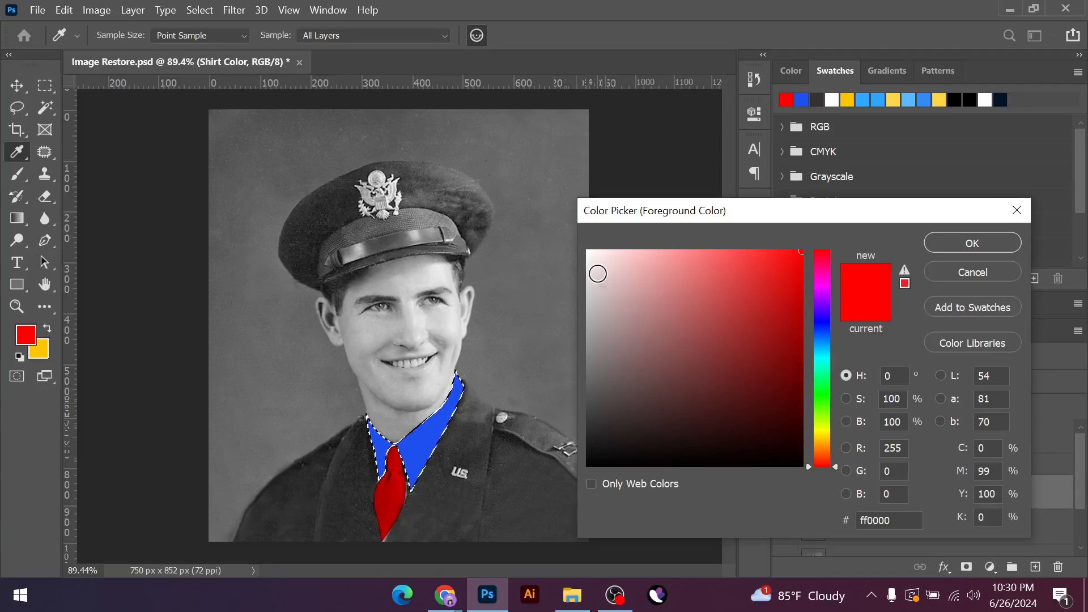
left_click(598, 254)
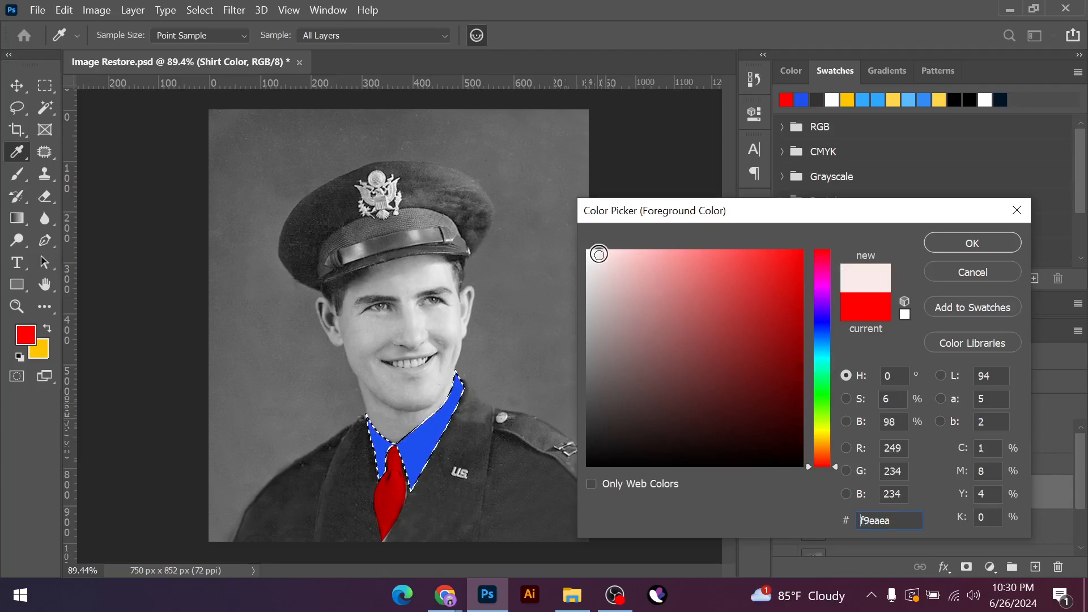
left_click(820, 356)
left_click(604, 250)
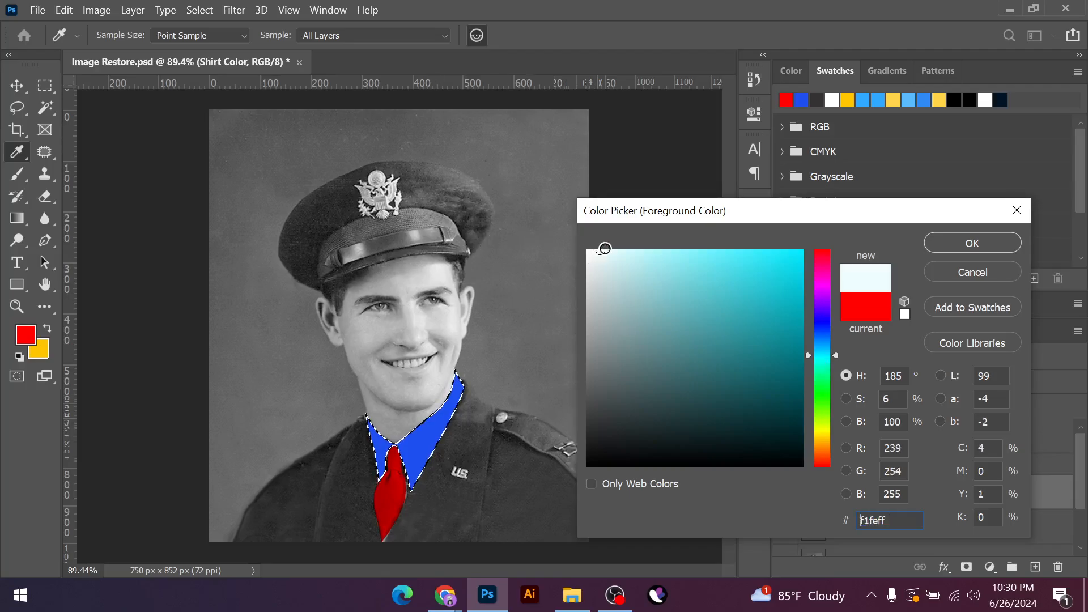
left_click(820, 332)
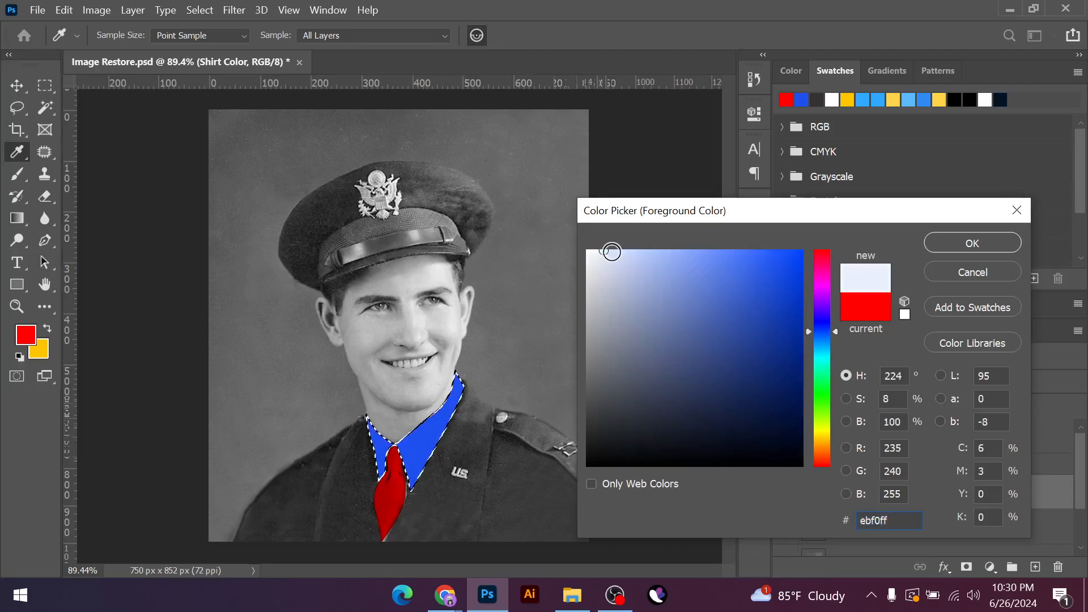
left_click_drag(612, 251, 635, 253)
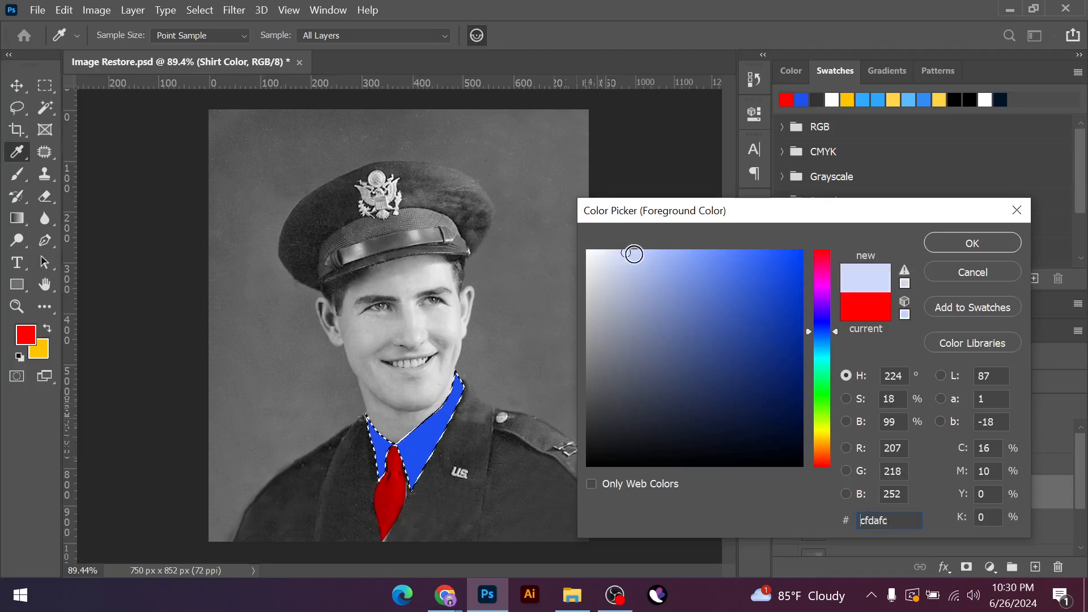
left_click(971, 244)
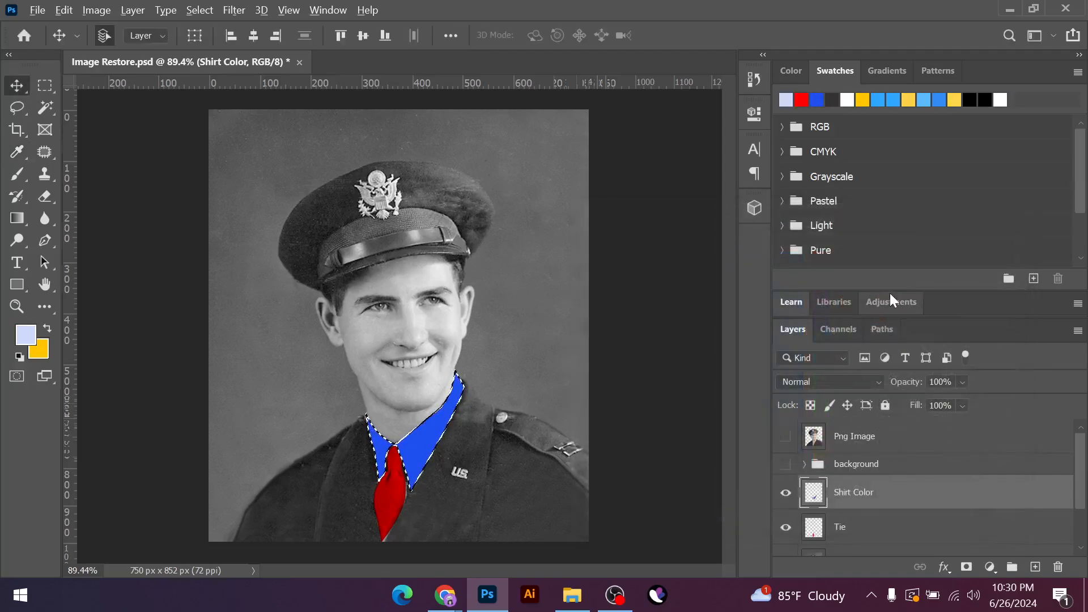
key("alt+BackSpace")
key("ctrl+d")
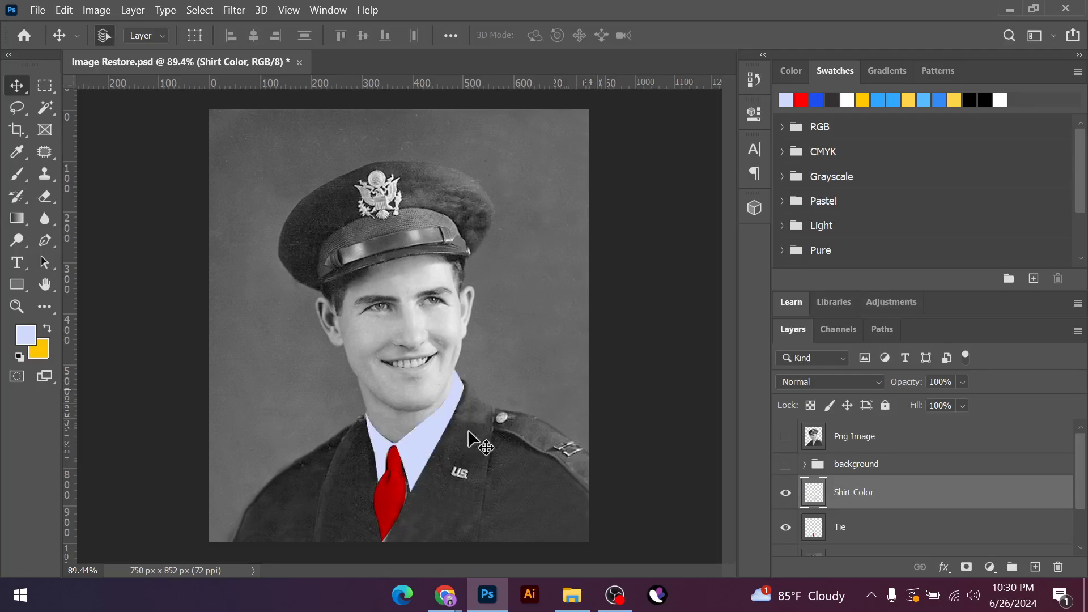
Set the Shirt Color layer's blend mode to Multiply and group it together with the Tie layer
left_click(823, 380)
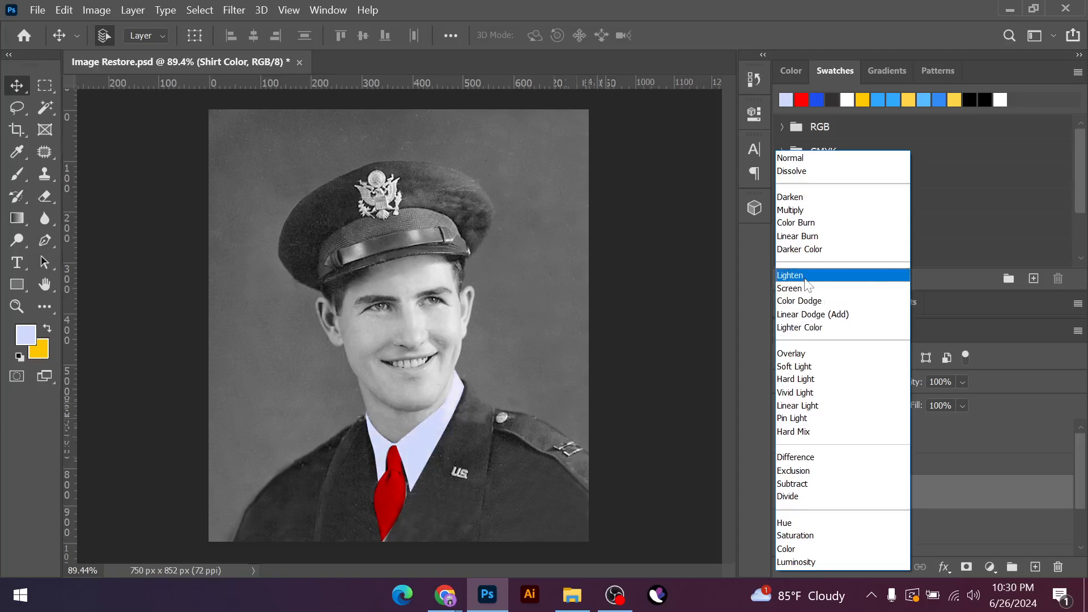
left_click(801, 209)
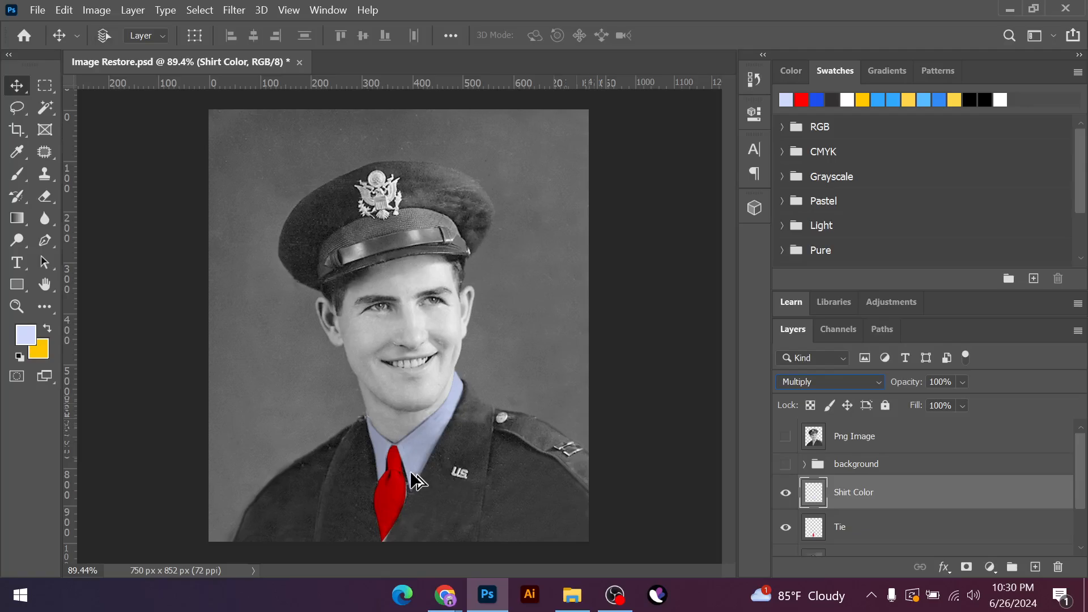
left_click(855, 535, "shift")
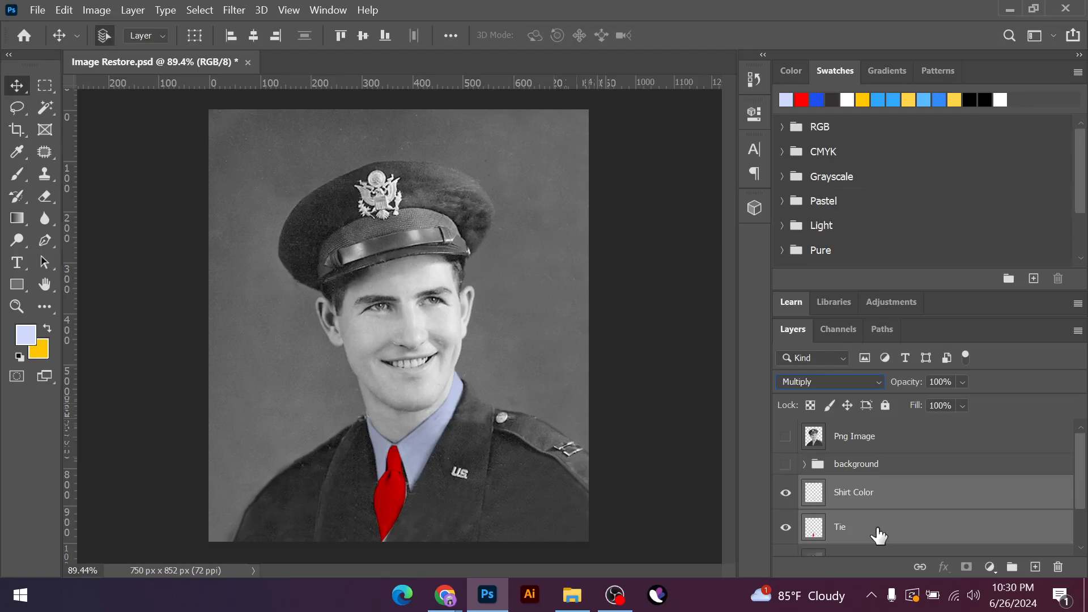
left_click(903, 501)
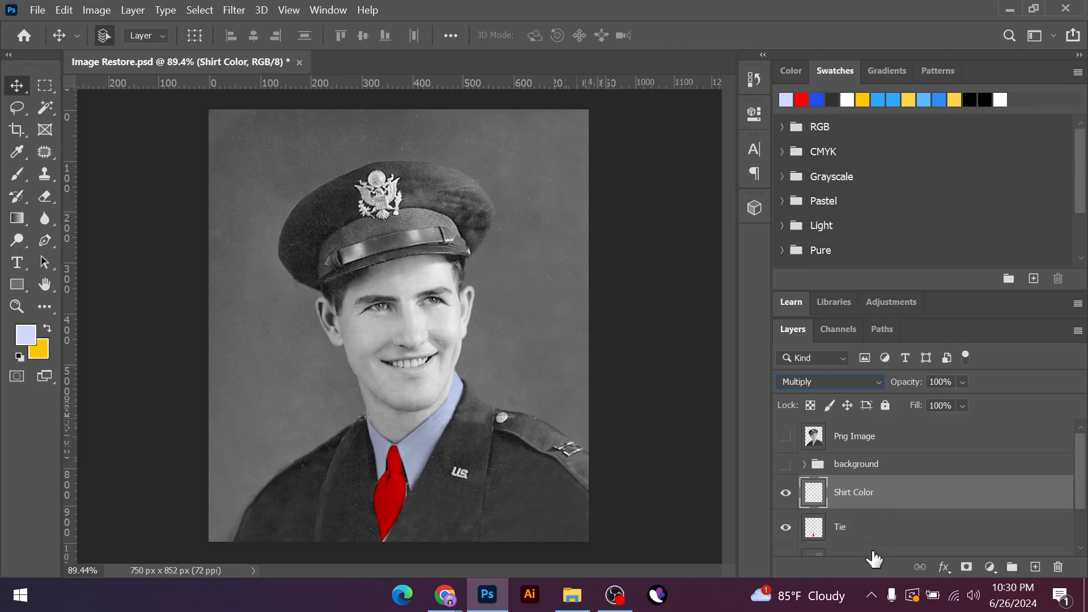
left_click(867, 536, "shift")
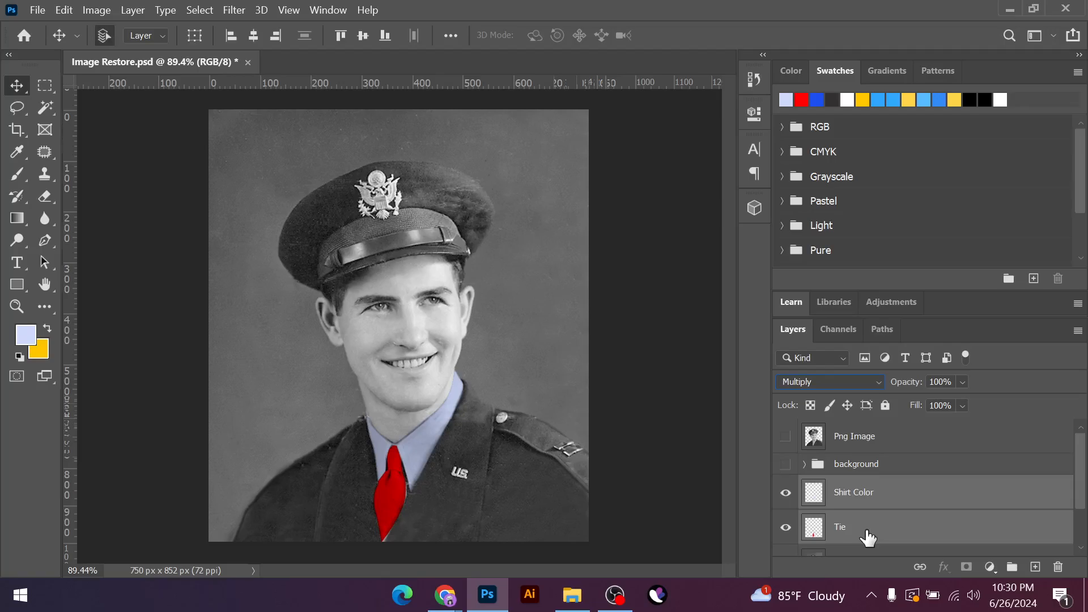
left_click(1012, 567)
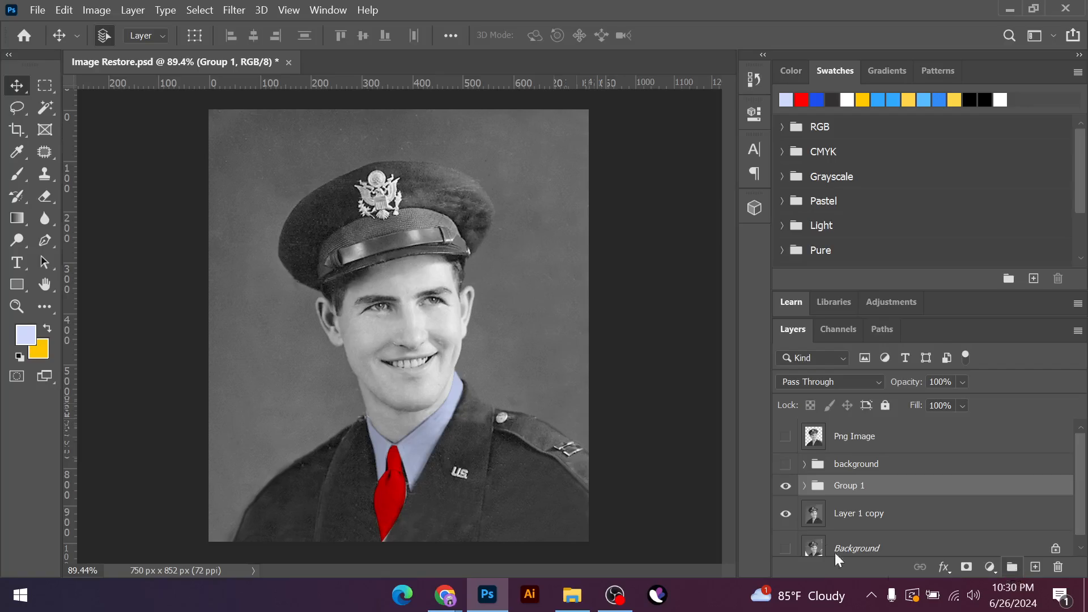
Rename the new layer group as Colorize and toggle its visibility to compare the portrait with and without colour
double_click(845, 486)
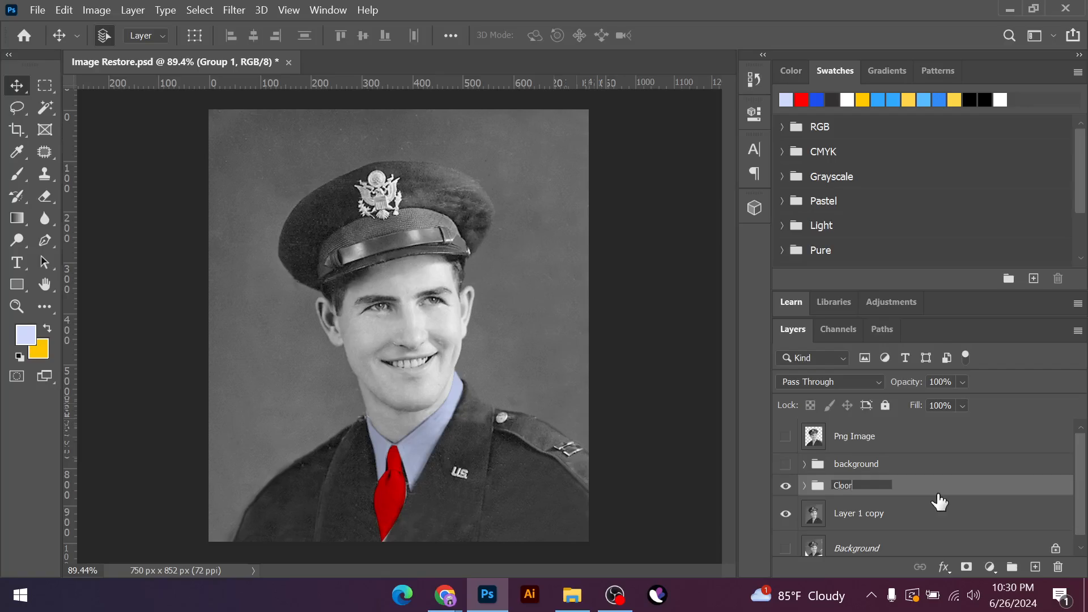
key("Return")
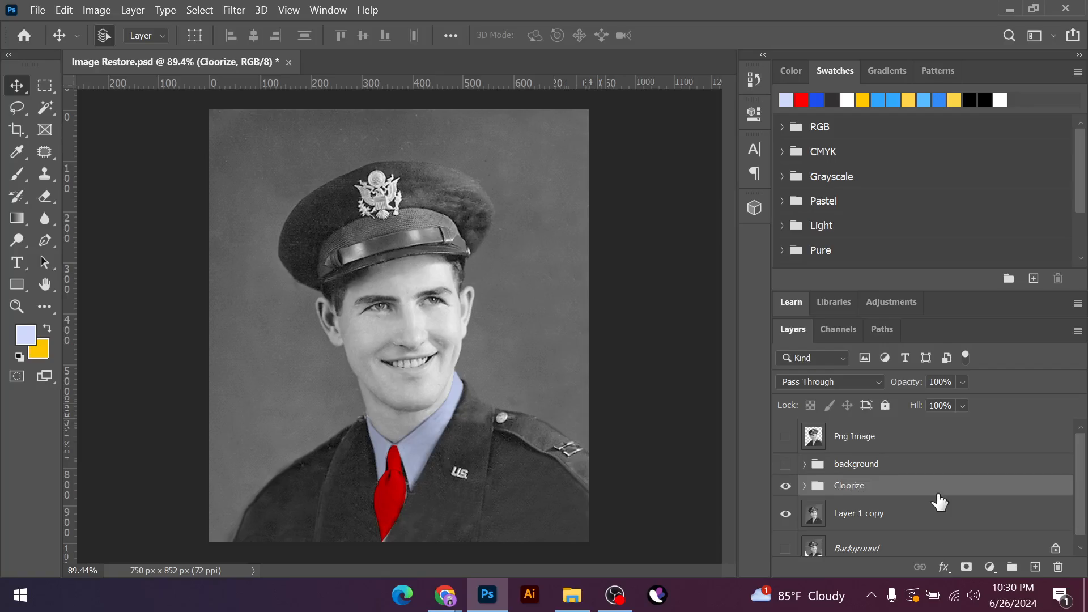
right_click(864, 488)
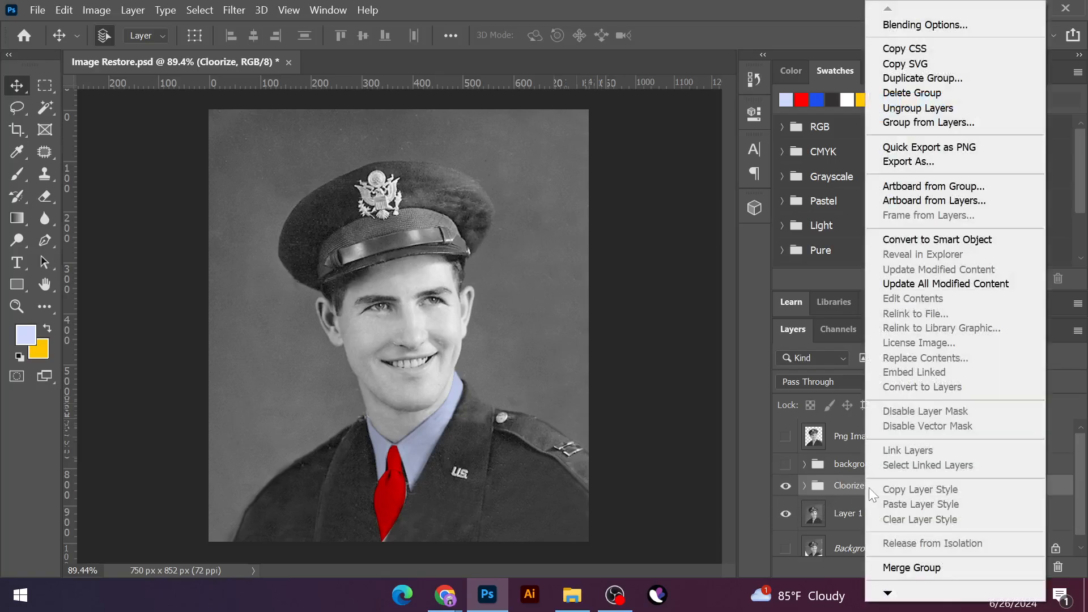
left_click(851, 487)
right_click(850, 488)
left_click(842, 486)
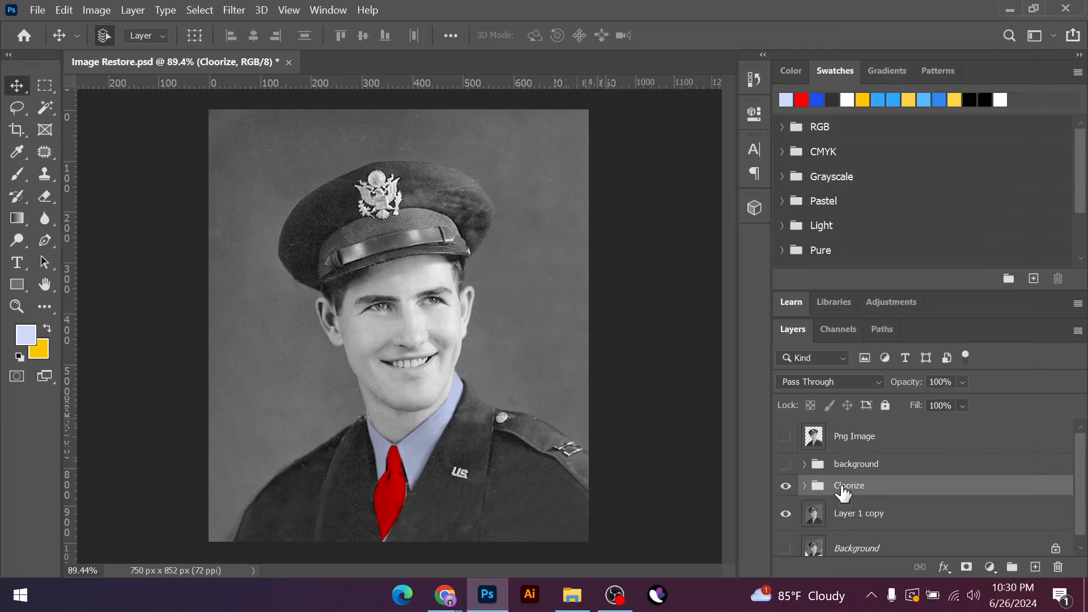
double_click(845, 486)
key("Return")
left_click(785, 486)
left_click(784, 486)
Load the Shirt Color layer's collar shape as a selection, refill it with a slightly deeper light blue and deselect
scroll(486, 462, "down", 3)
scroll(375, 486, "up", 4)
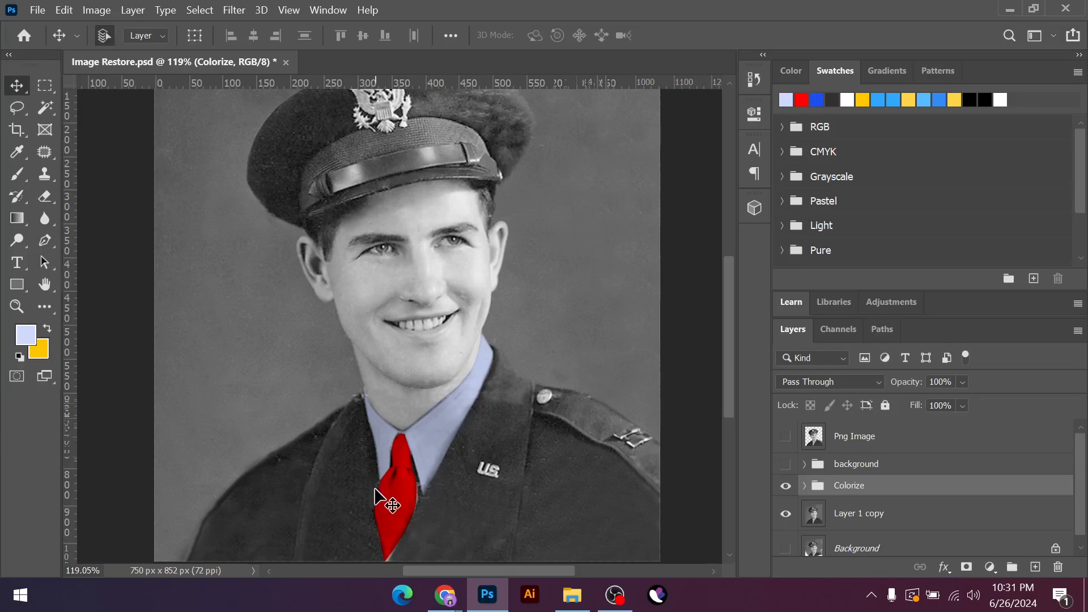
left_click(441, 427, "ctrl")
left_click_drag(827, 516, 827, 519)
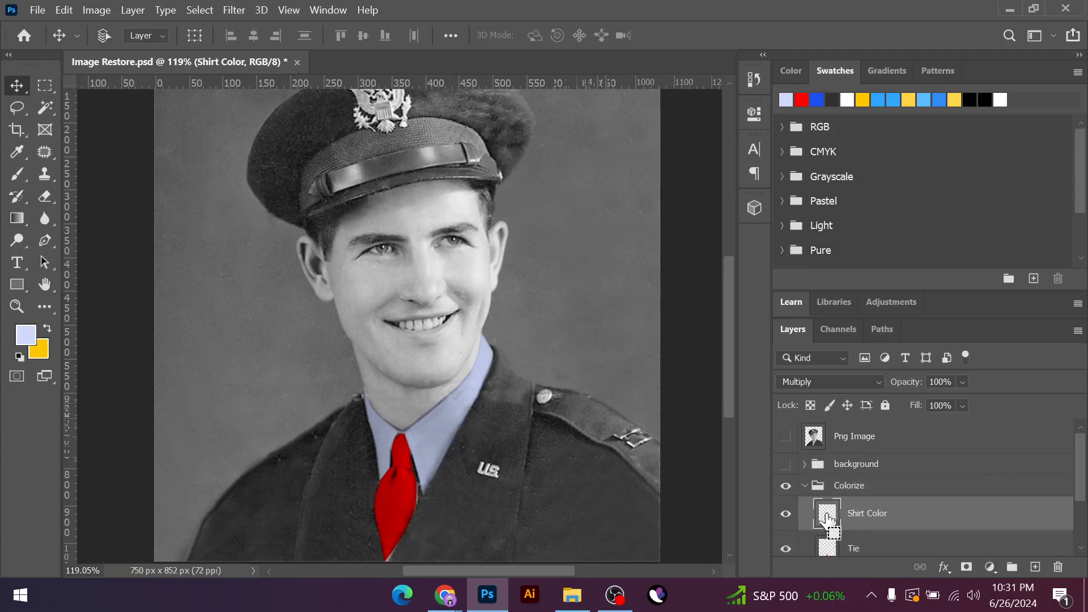
left_click(827, 519, "ctrl")
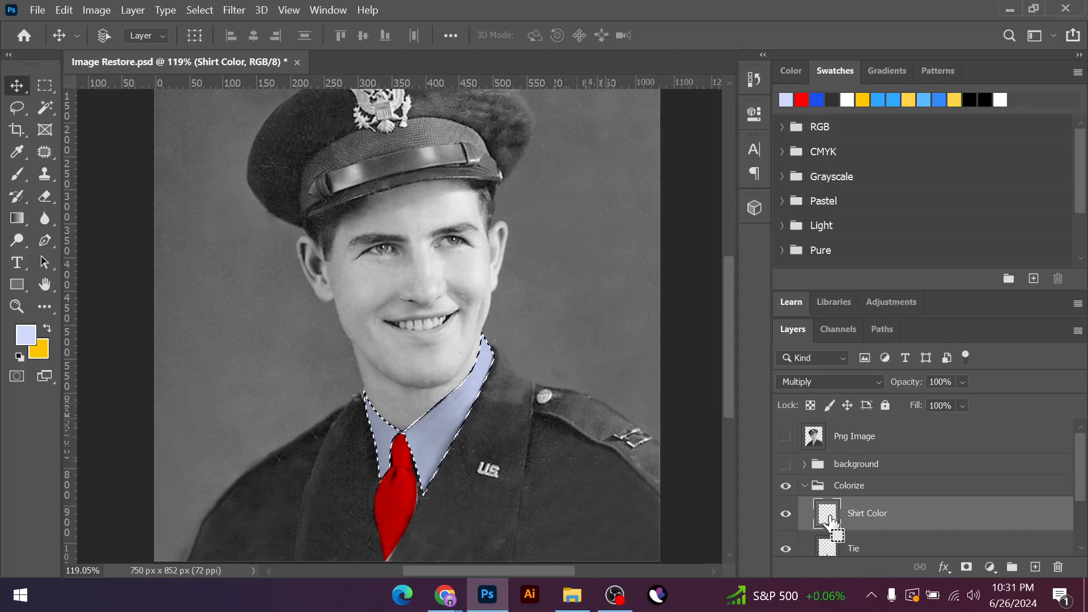
double_click(845, 517)
left_click(1038, 162)
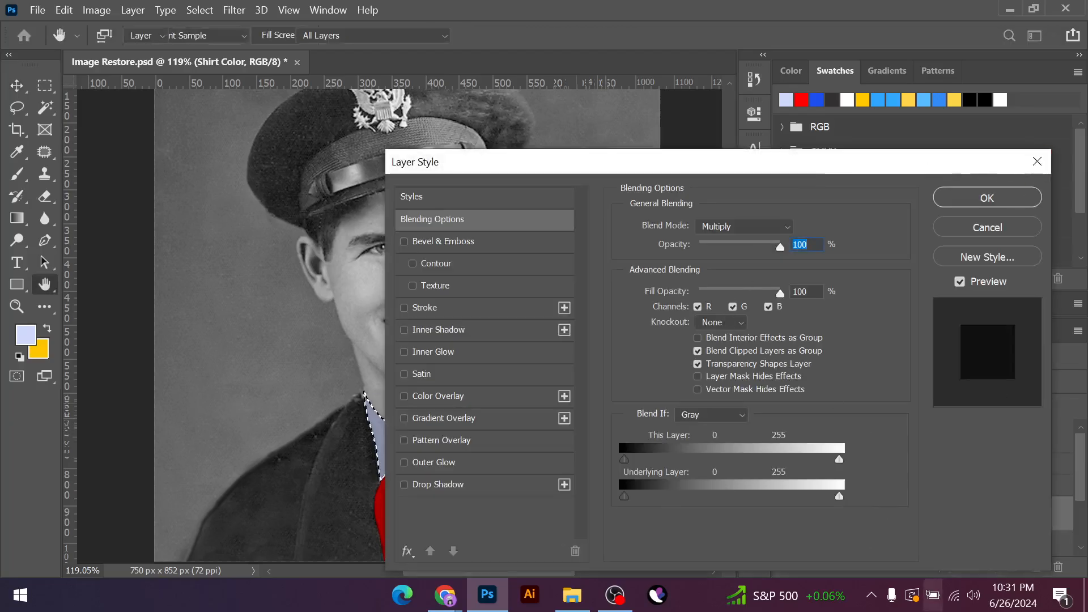
left_click(26, 334)
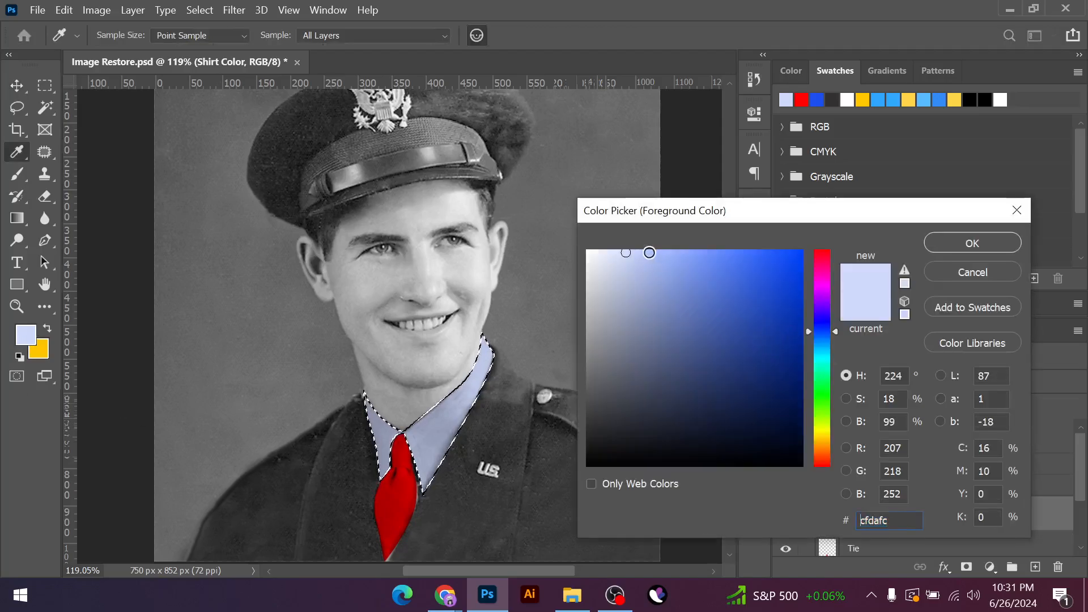
left_click(648, 253)
left_click(988, 246)
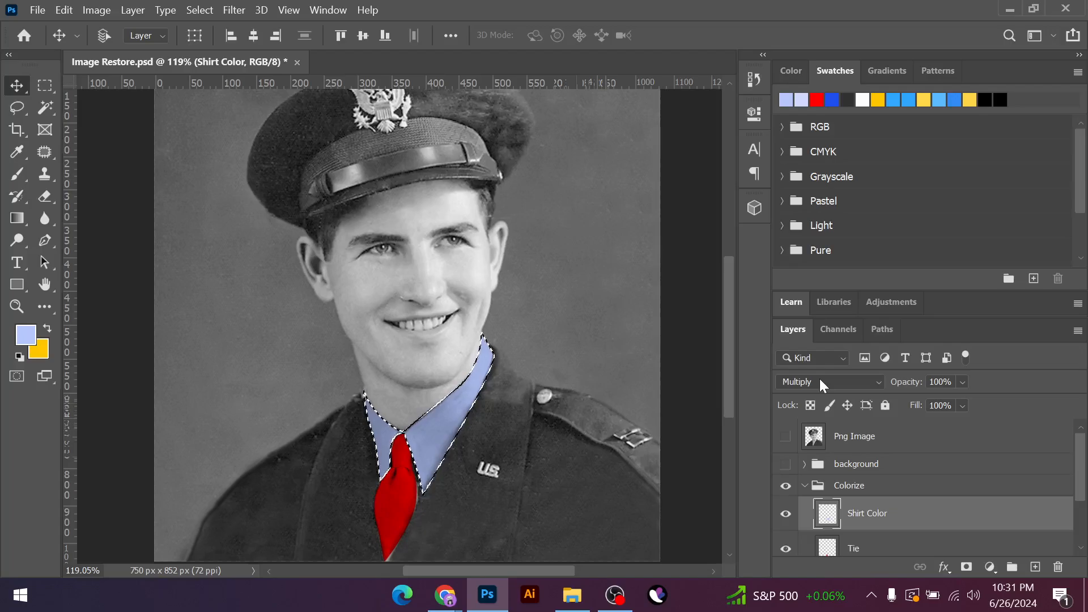
key("ctrl+d")
scroll(425, 386, "down", 1)
scroll(426, 386, "down", 2)
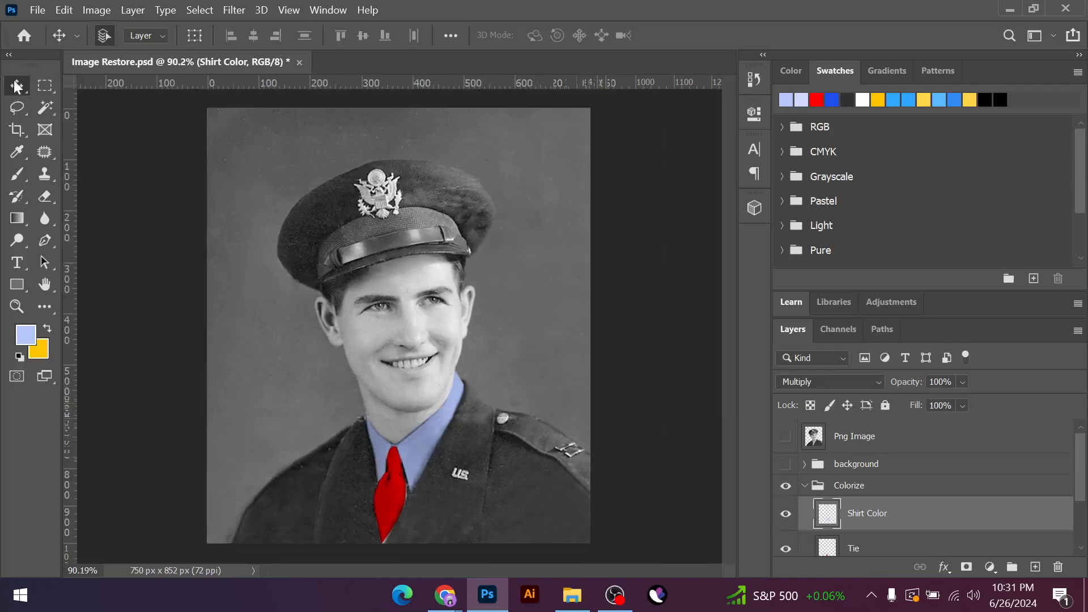
scroll(561, 374, "down", 1)
scroll(561, 374, "down", 2)
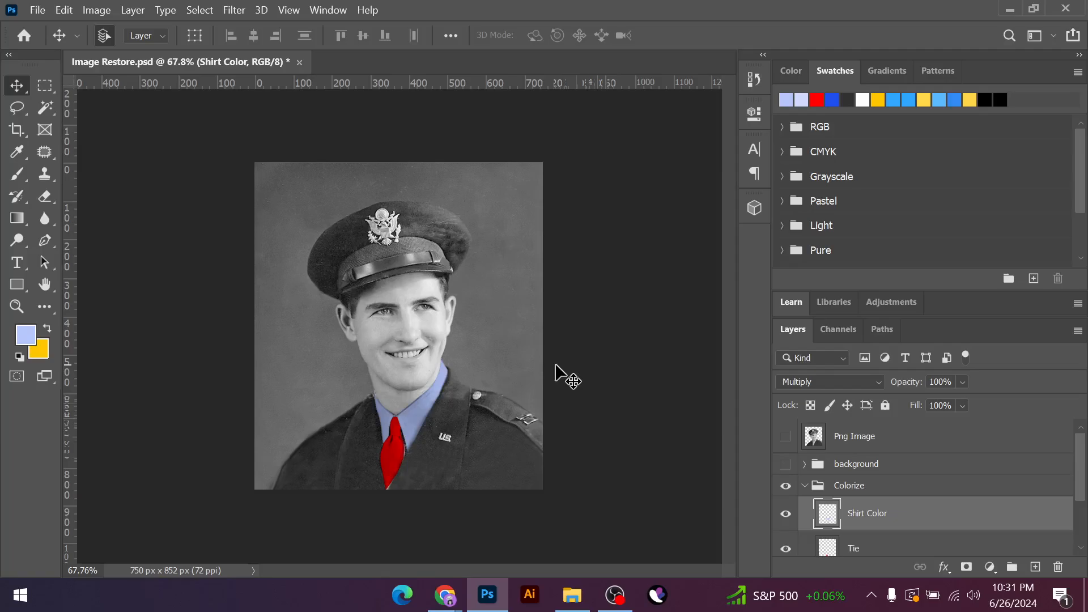
Show the background group and the Png Image layer, and bring the Colorize group to the top of the layer stack
left_click(805, 486)
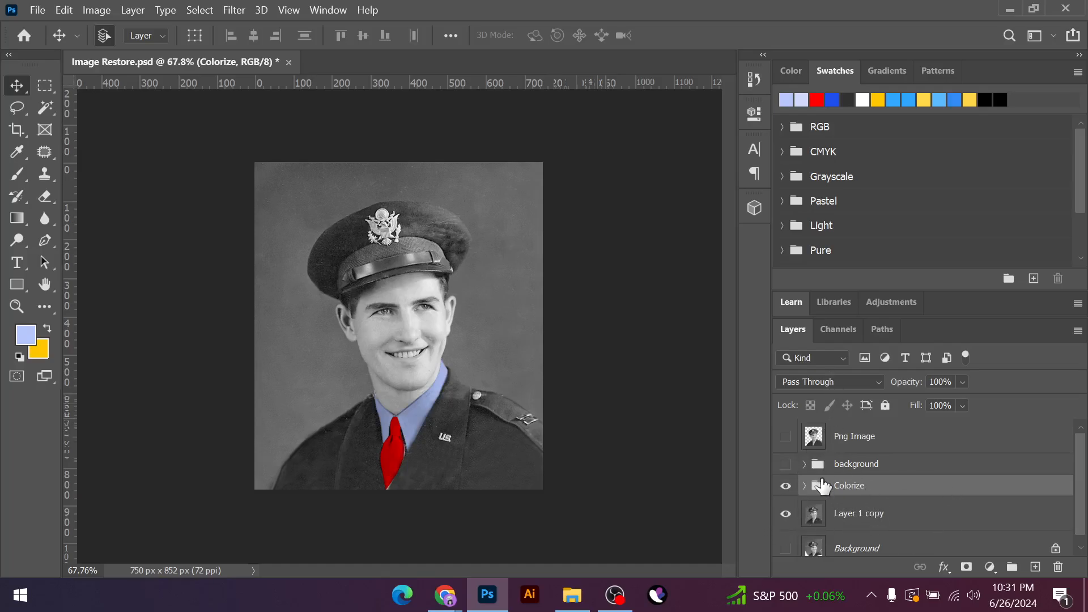
left_click(786, 464)
left_click(785, 437)
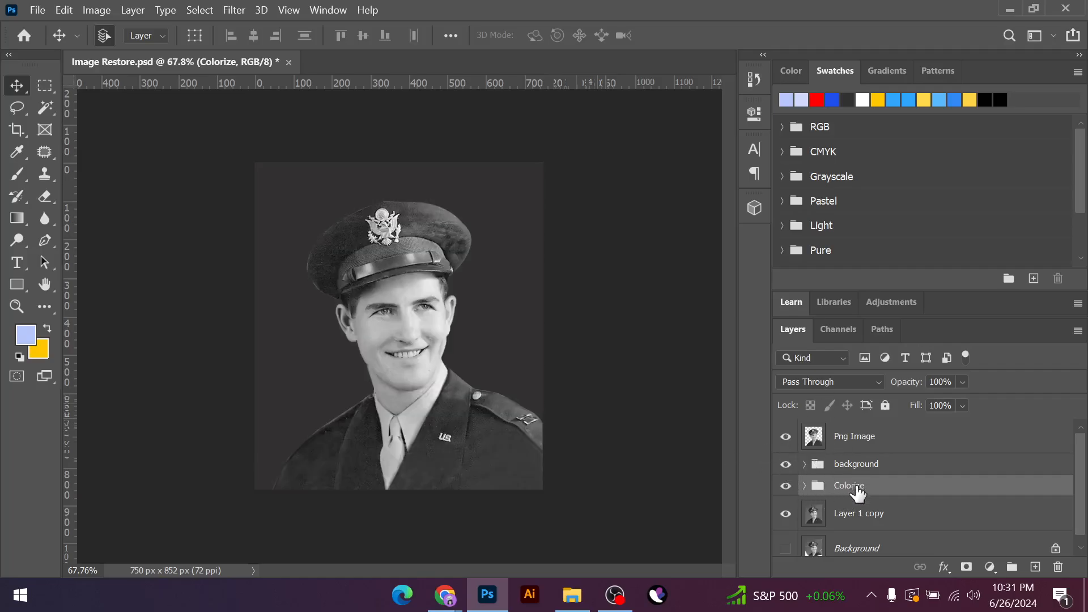
key("ctrl+shift+bracketright")
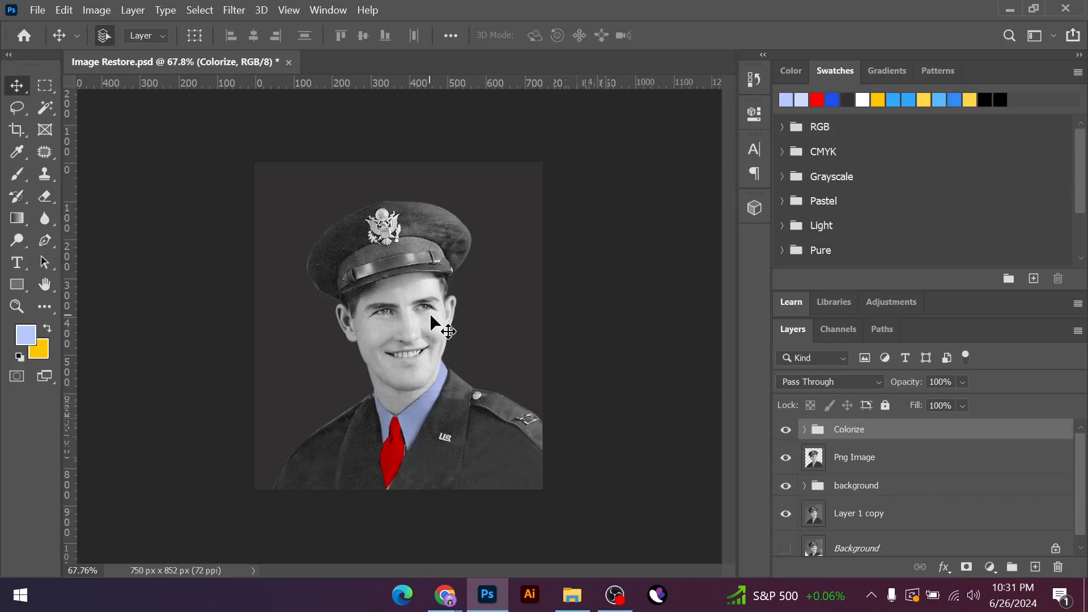
Change the Color Fill 1 backdrop in the background group to red (dd1616) and deselect the layer
left_click(468, 335, "ctrl")
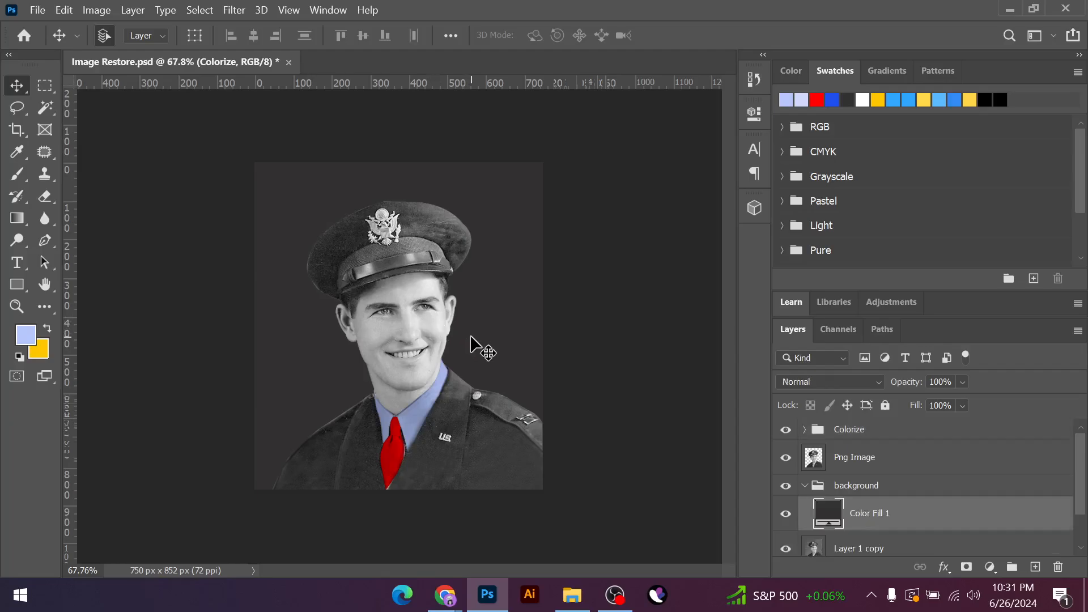
double_click(841, 514)
type("fdf4f4")
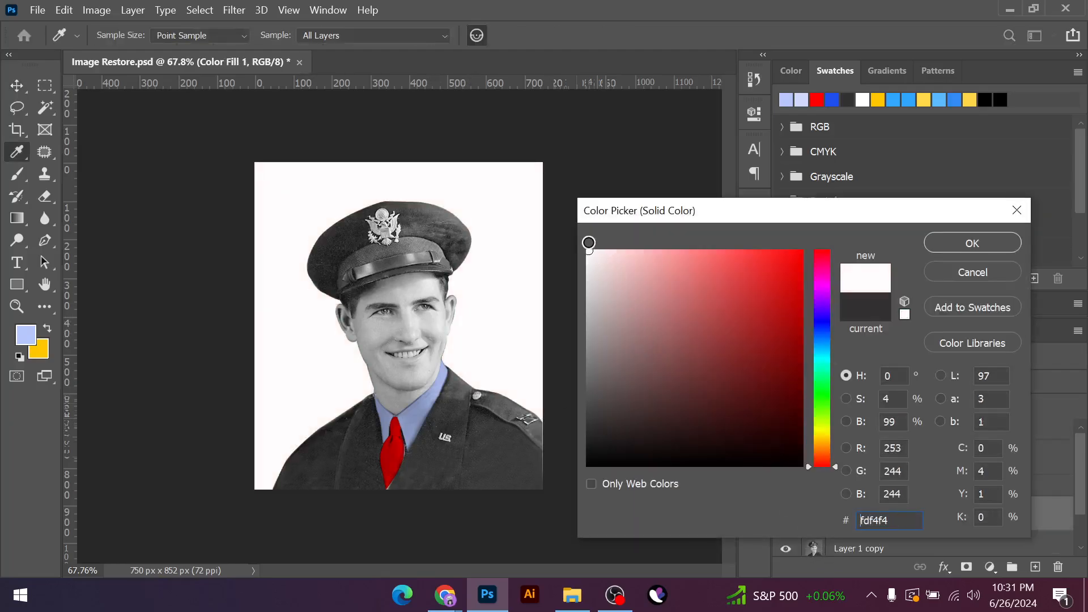
left_click_drag(668, 252, 697, 432)
left_click(782, 279)
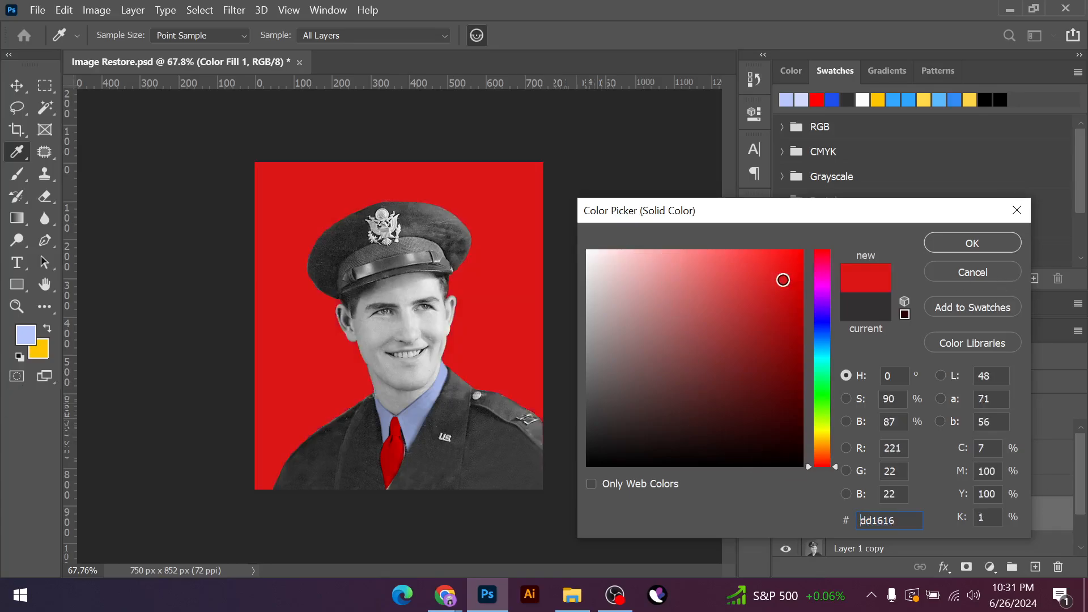
left_click(946, 248)
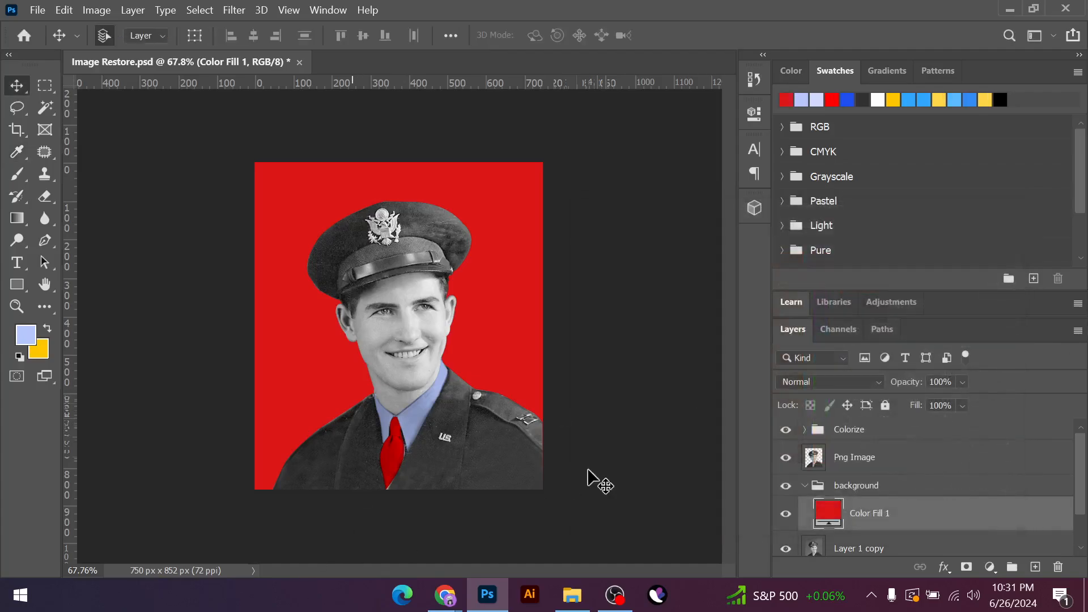
left_click(608, 352)
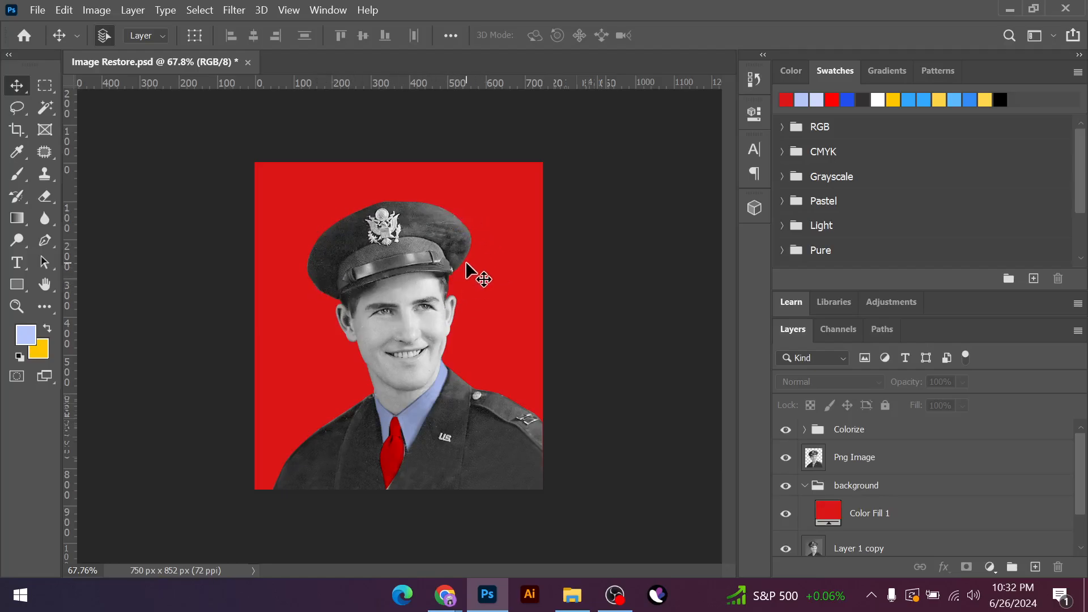
Recolour the Color Fill 1 backdrop behind the portrait to bright blue (3f6ff3)
scroll(417, 467, "up", 1)
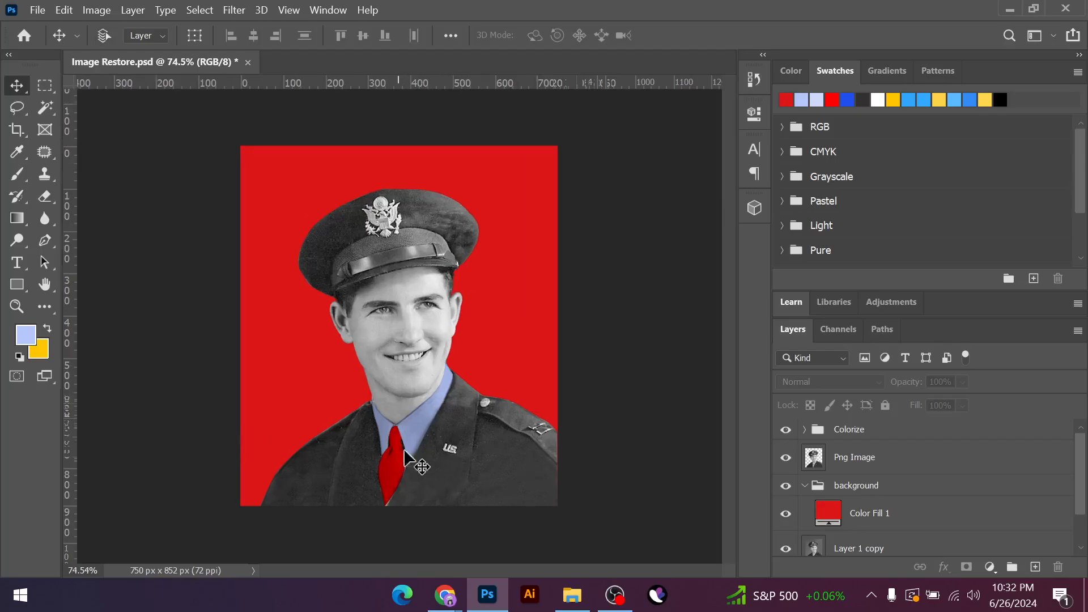
left_click(829, 515)
double_click(830, 514)
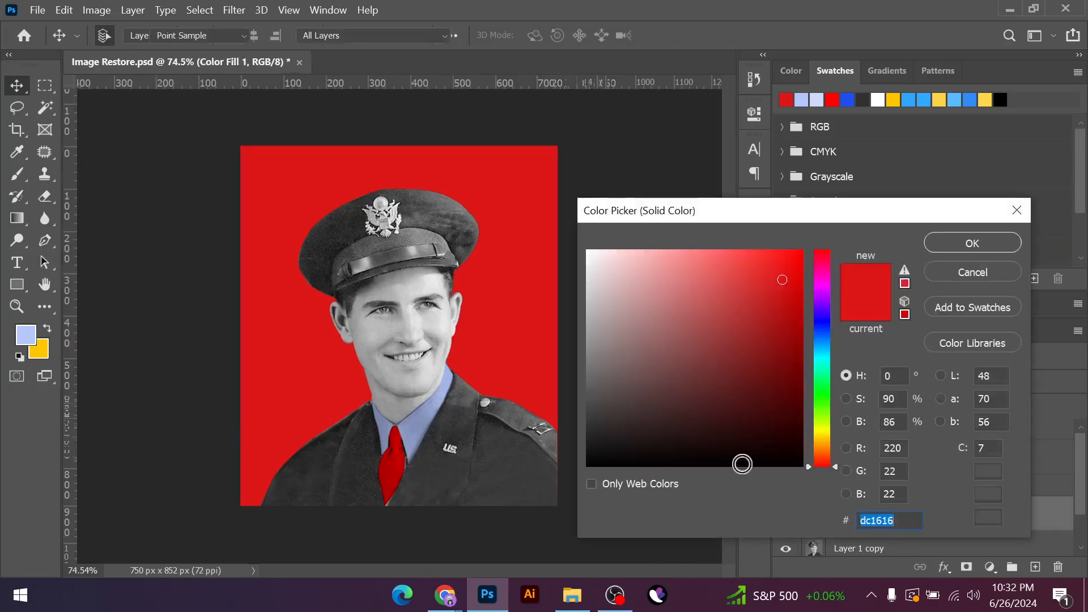
left_click(509, 428)
left_click_drag(596, 331, 592, 313)
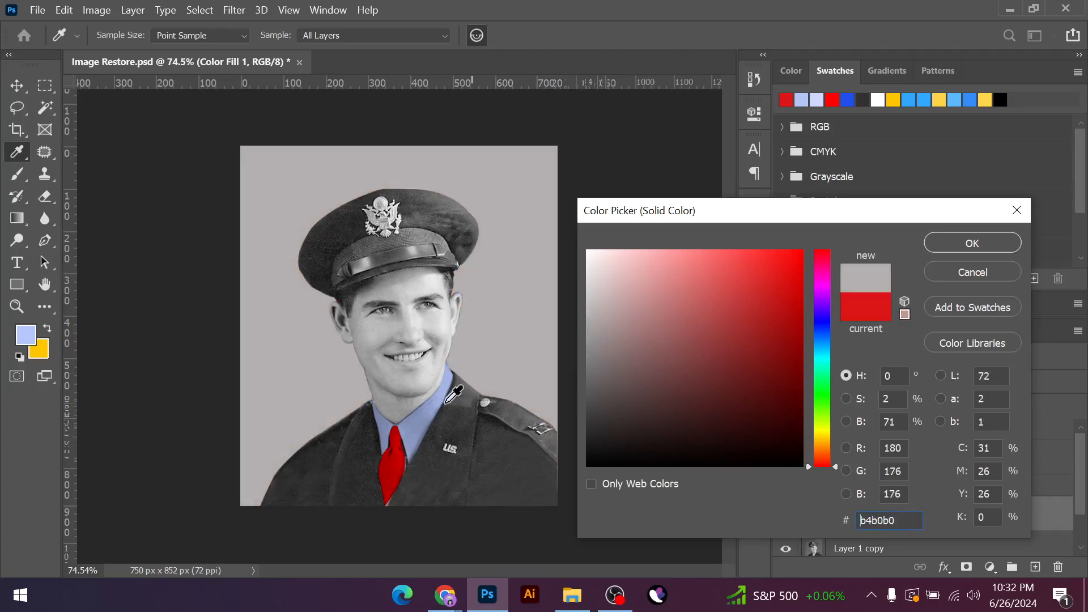
left_click(426, 412)
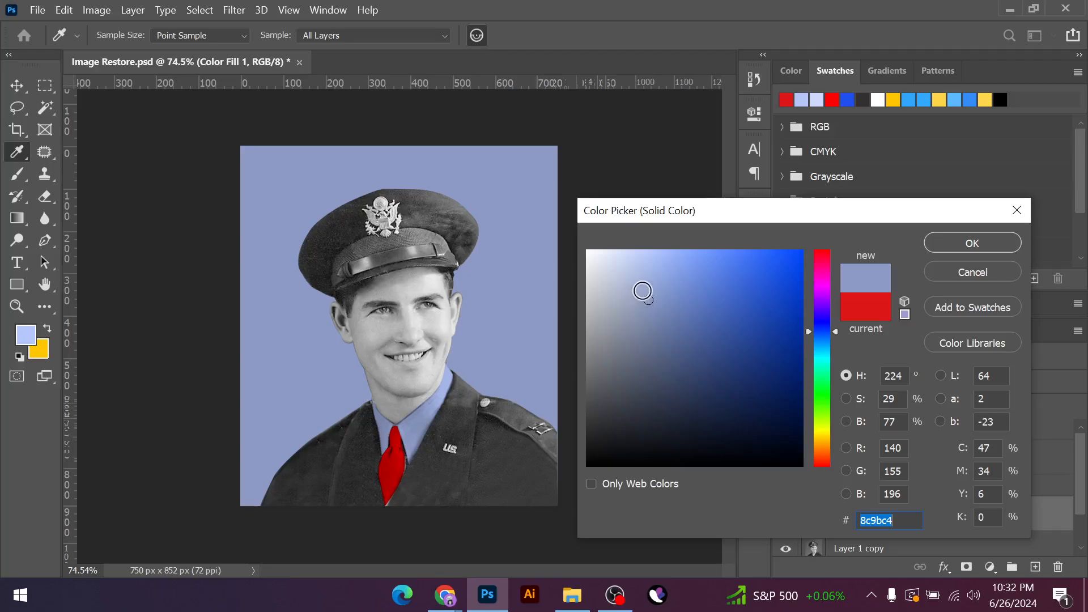
mouse_move(652, 271)
left_mouse_down()
mouse_move(664, 245)
mouse_move(623, 242)
mouse_move(747, 259)
left_mouse_up()
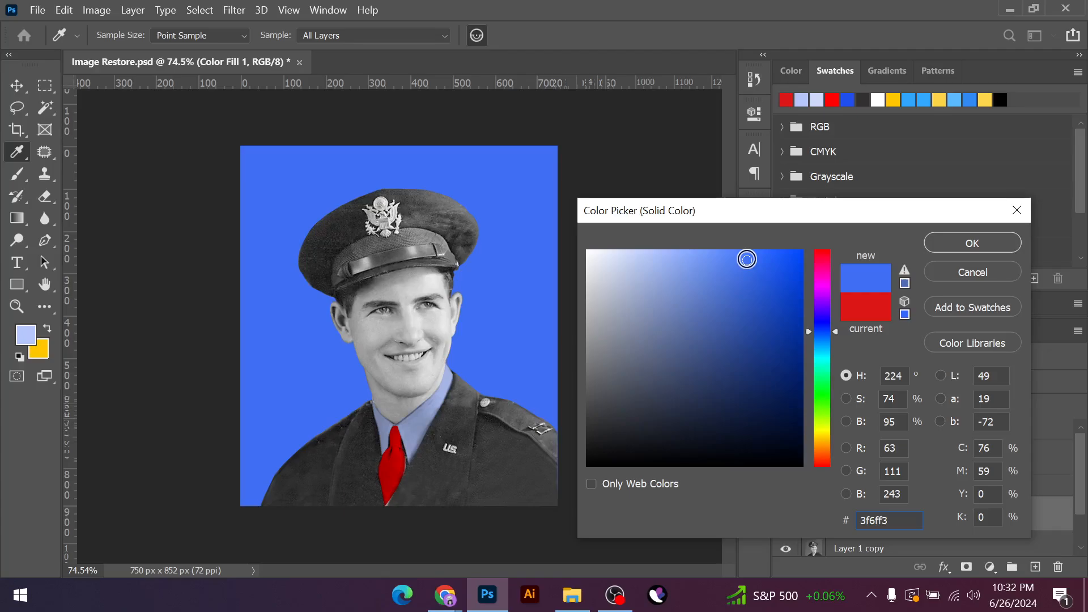
left_click(963, 244)
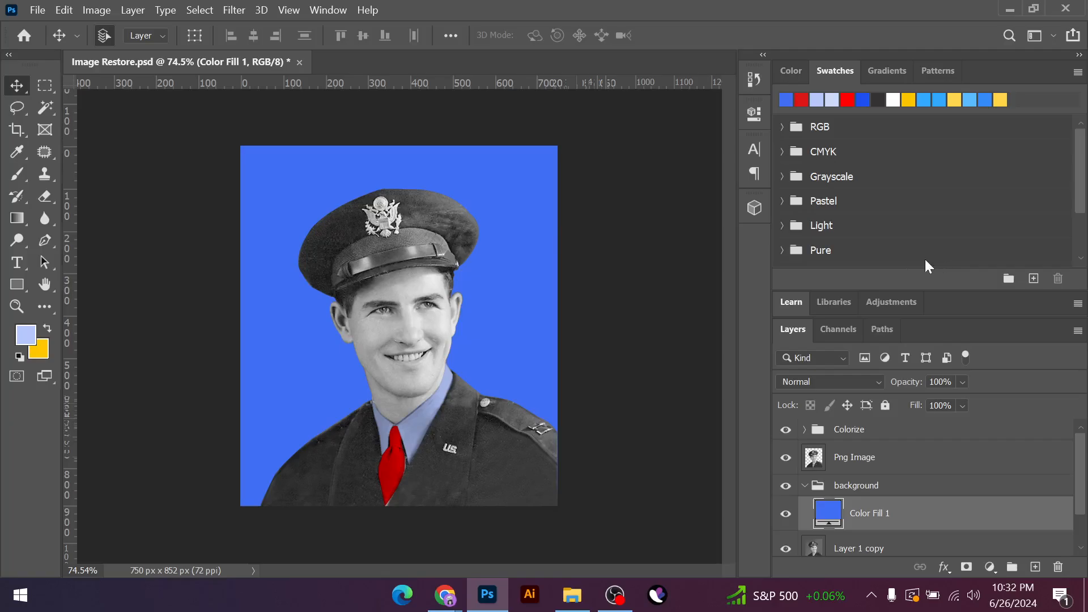
left_click(620, 594)
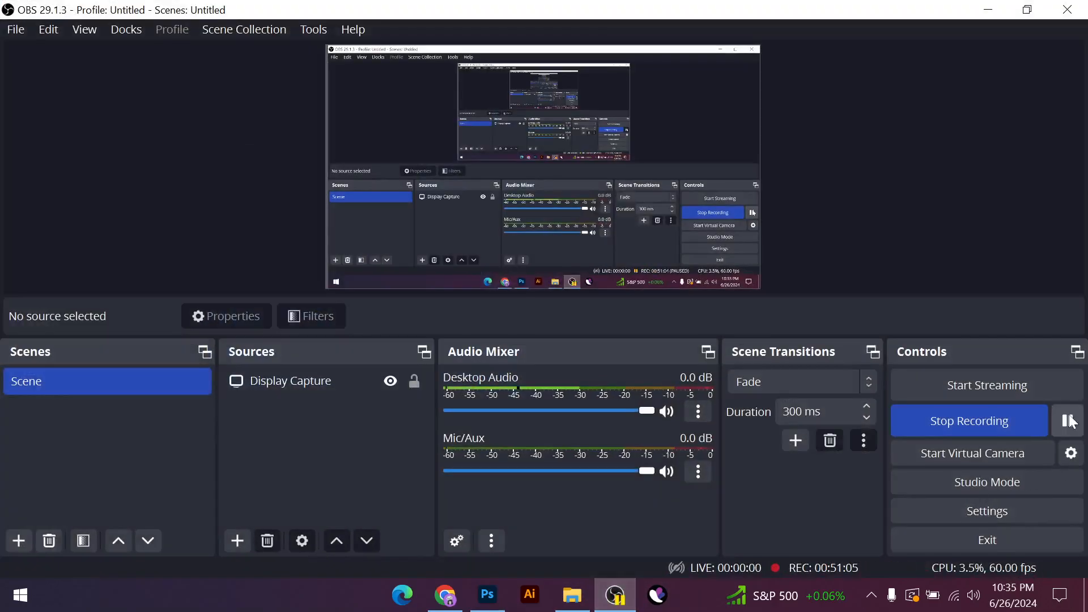
left_click(987, 10)
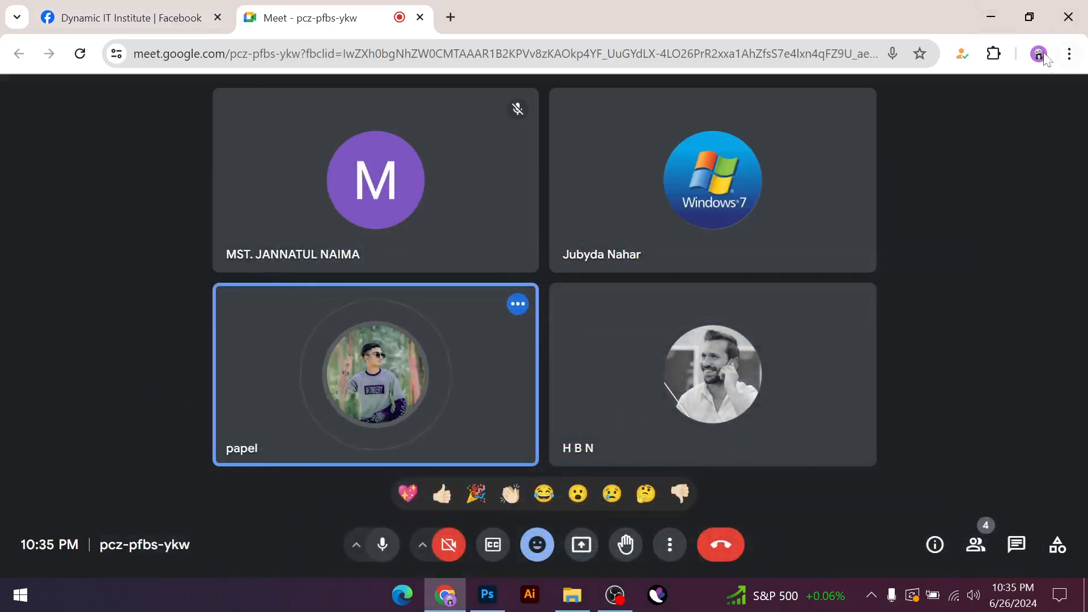
left_click(989, 14)
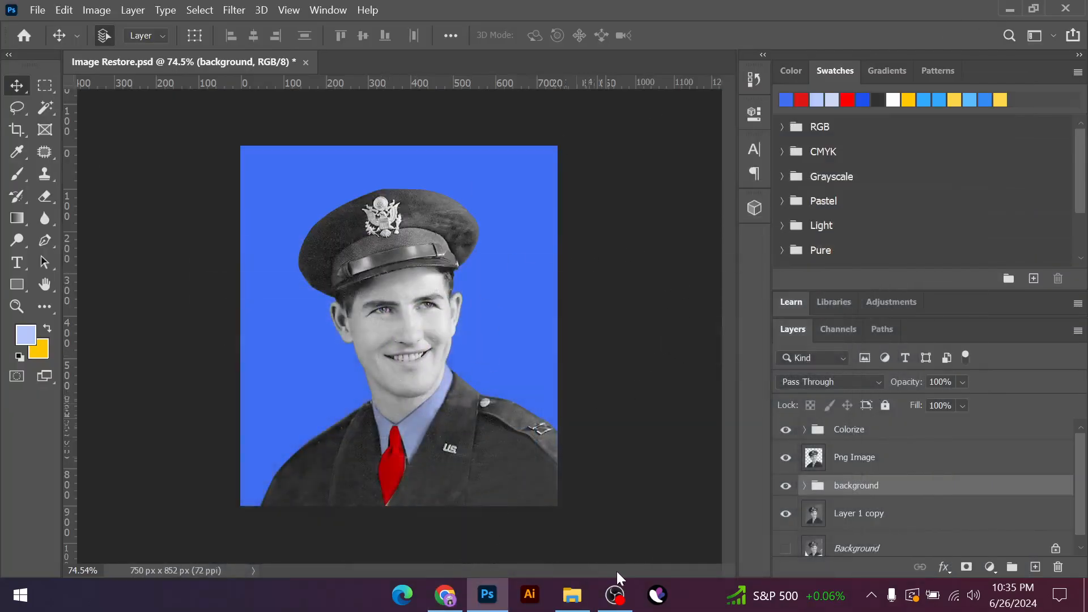
Switch to the Google Meet call in Chrome, share the entire screen, hide the sharing notice and return to Photoshop
left_click(445, 597)
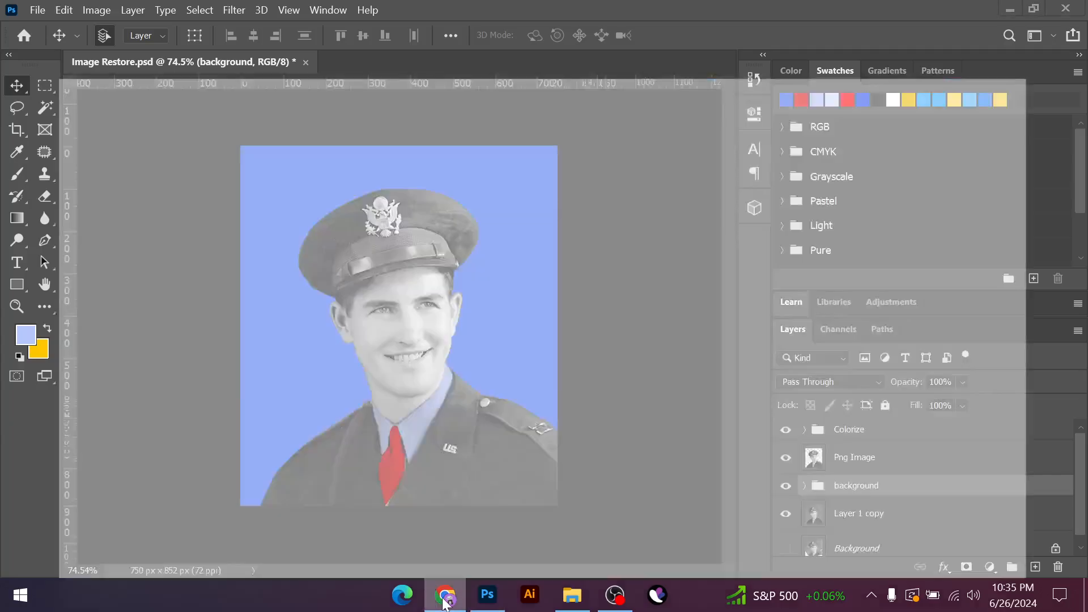
left_click(582, 545)
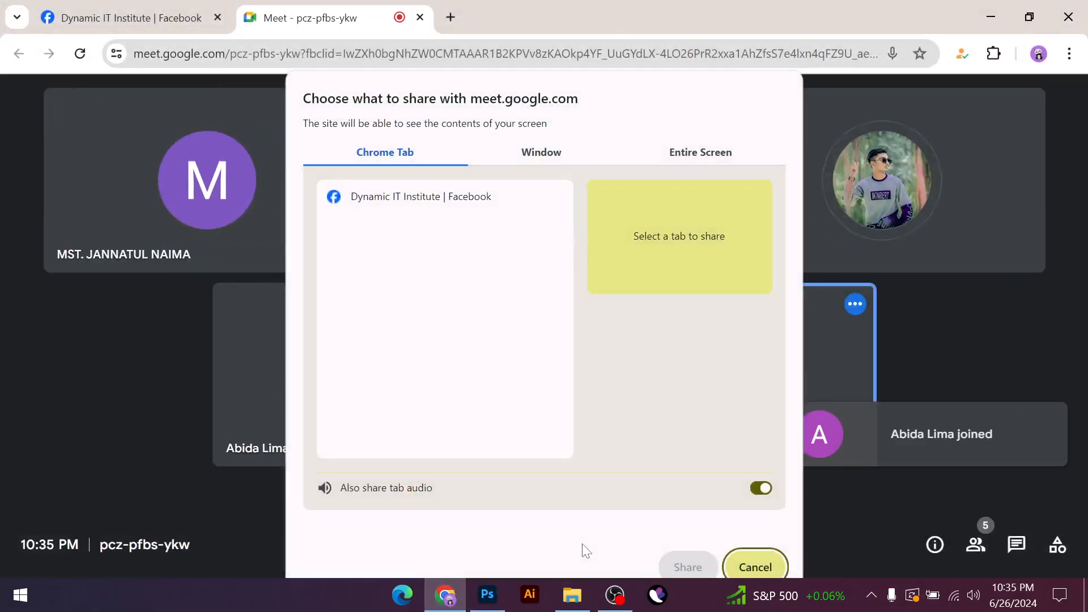
left_click(701, 153)
left_click(488, 268)
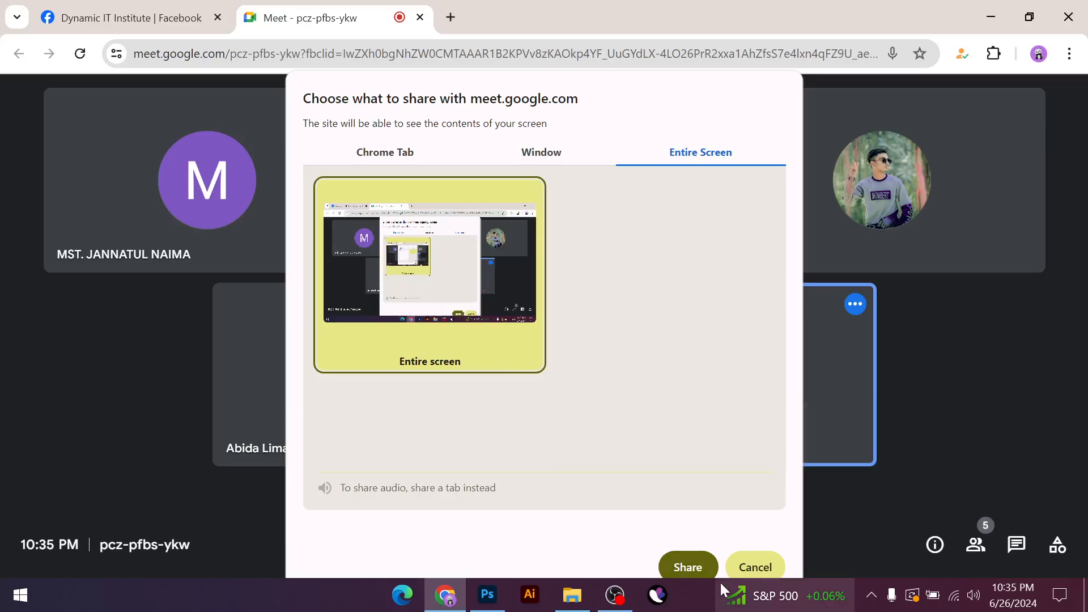
left_click(695, 564)
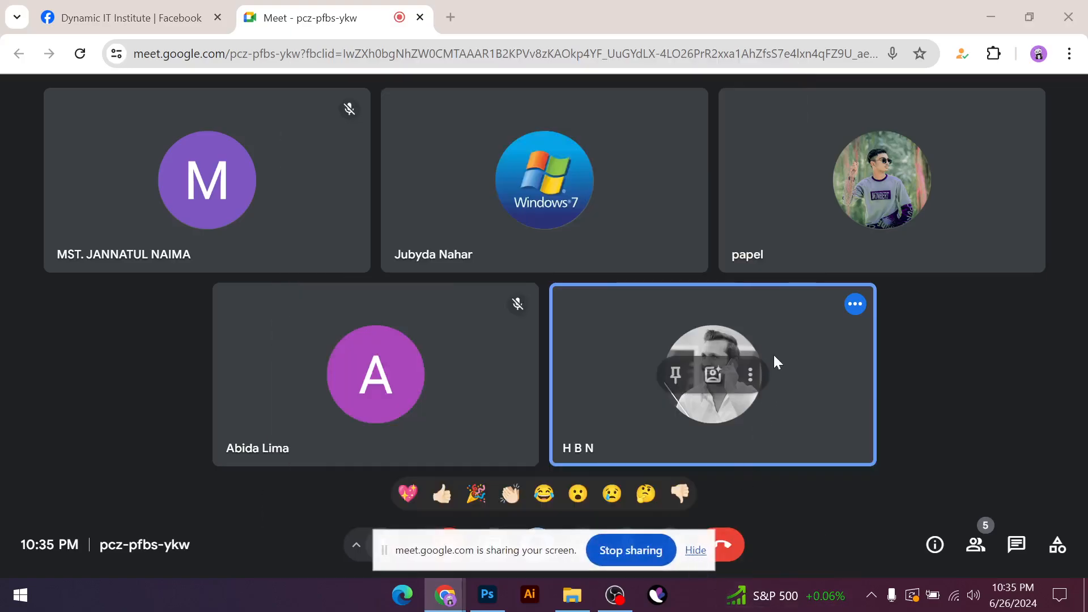
left_click(695, 551)
left_click(990, 12)
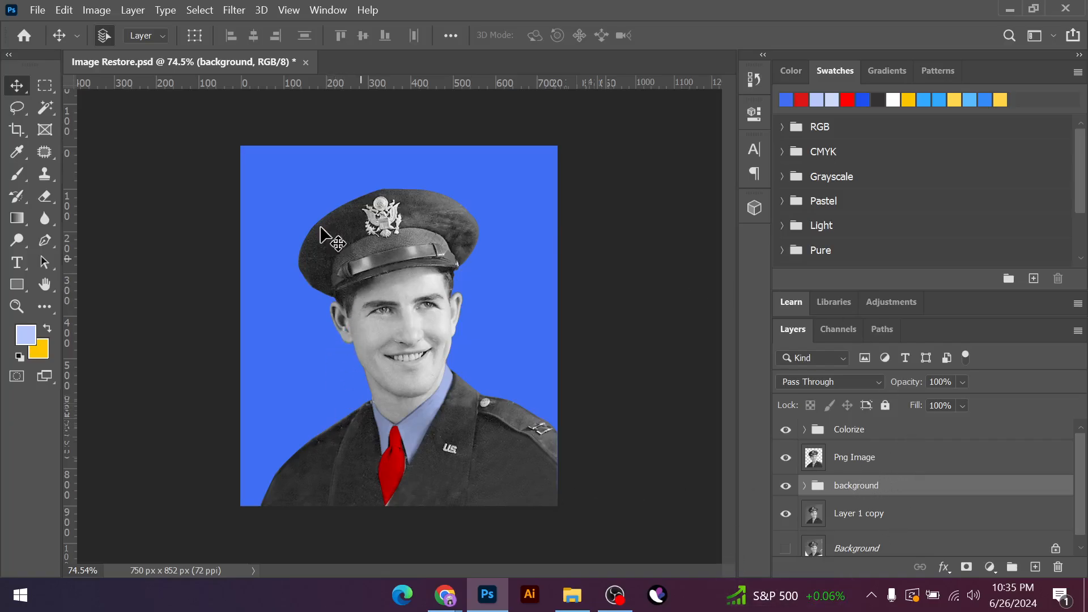
Put Layer 1 copy into its own group named Cliping Path
scroll(887, 503, "down", 1)
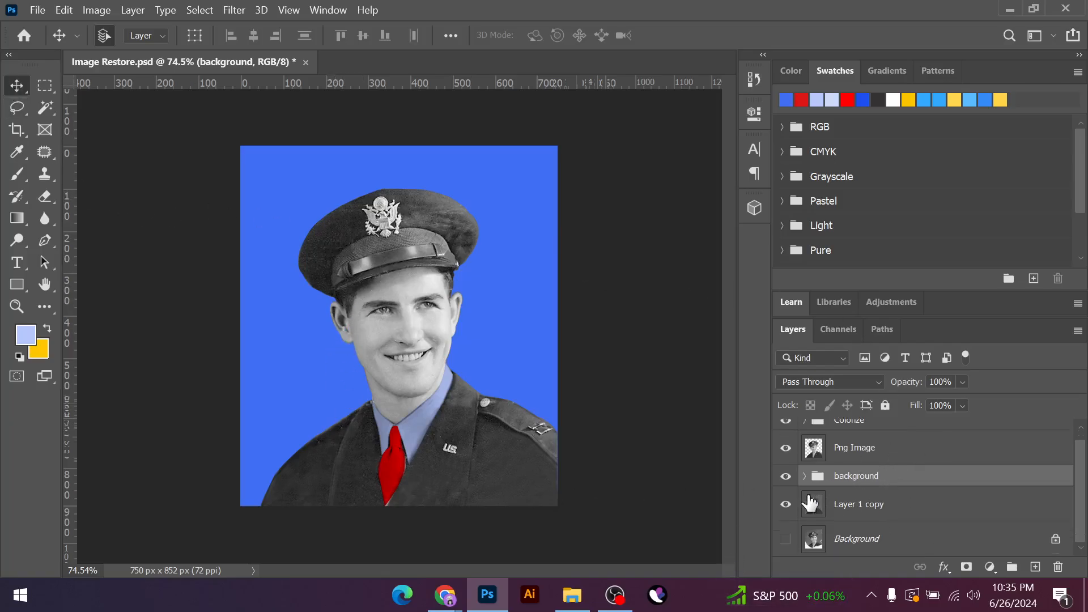
left_click(878, 511)
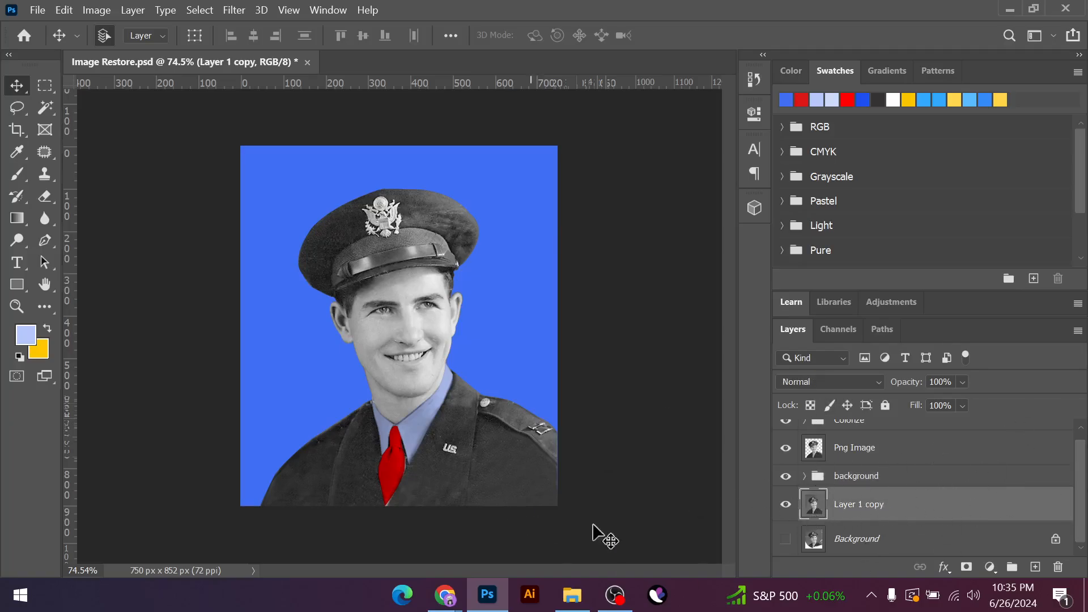
left_click(785, 505)
left_click(785, 505)
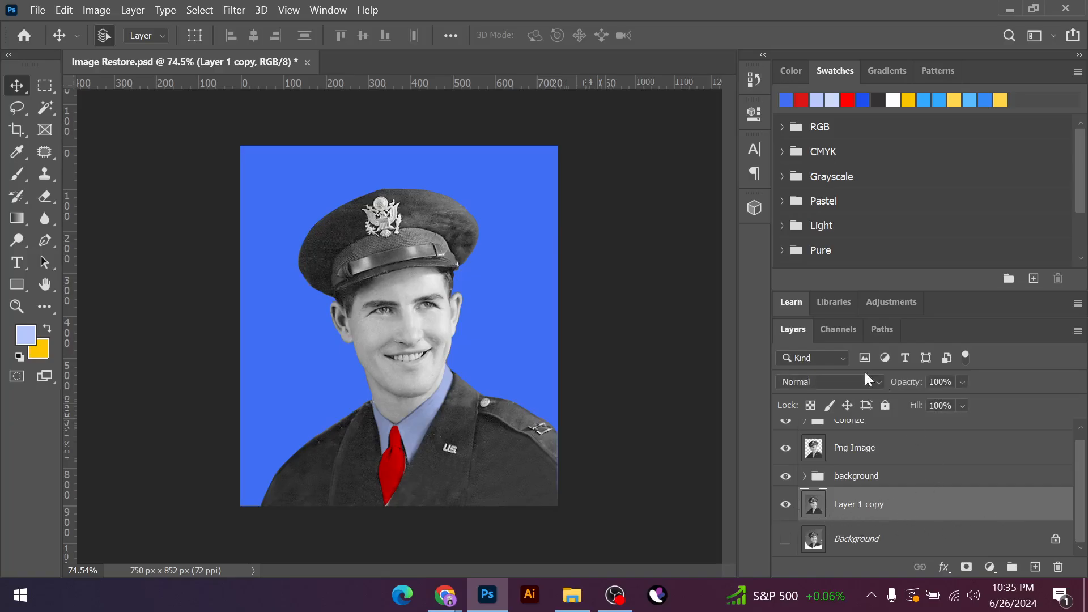
left_click(877, 330)
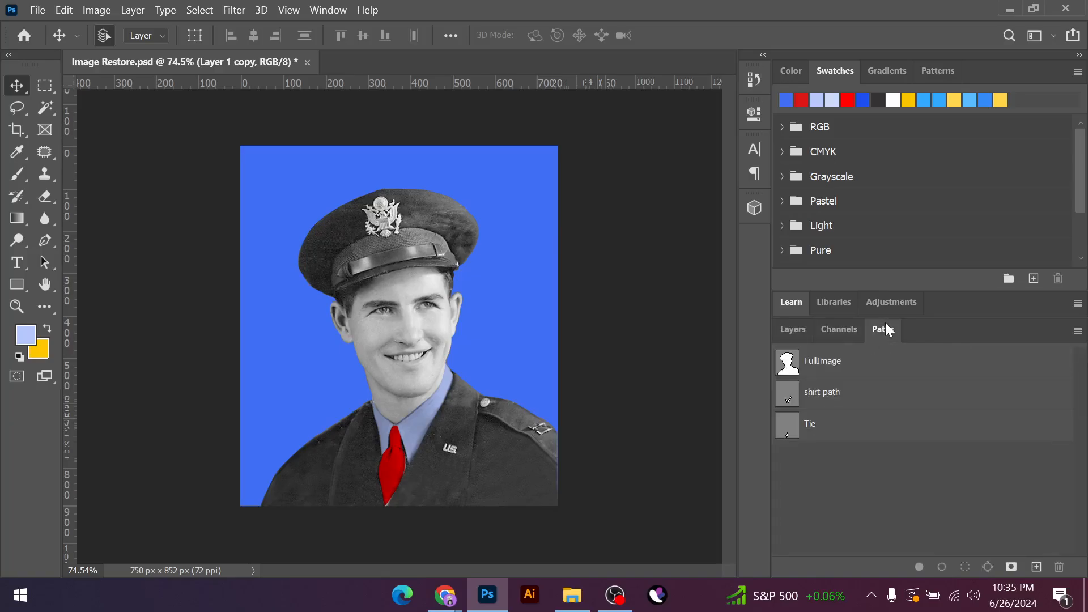
left_click(792, 330)
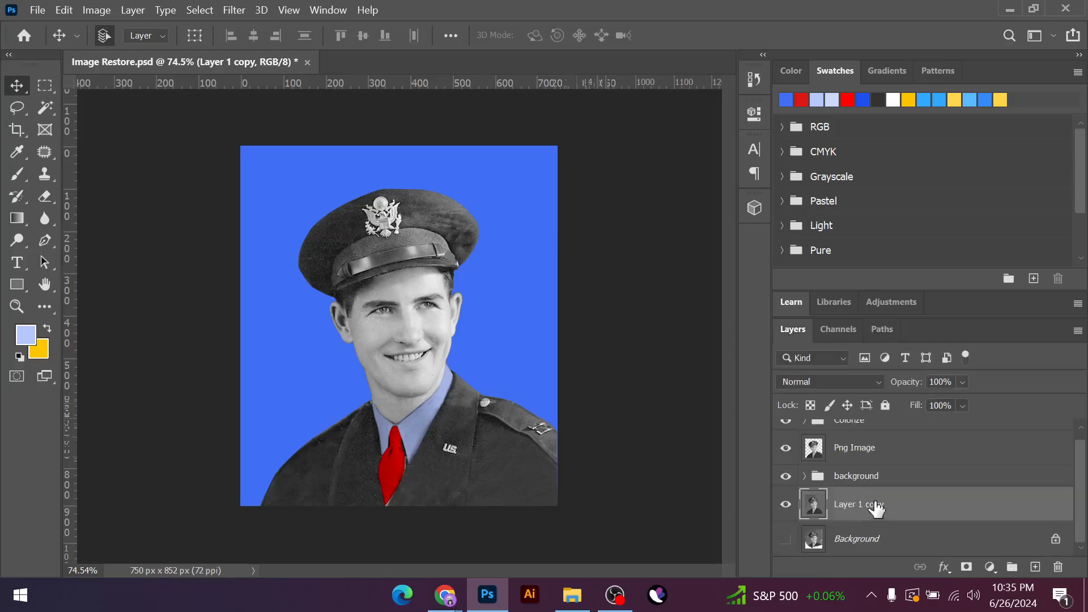
key("ctrl+g")
double_click(848, 498)
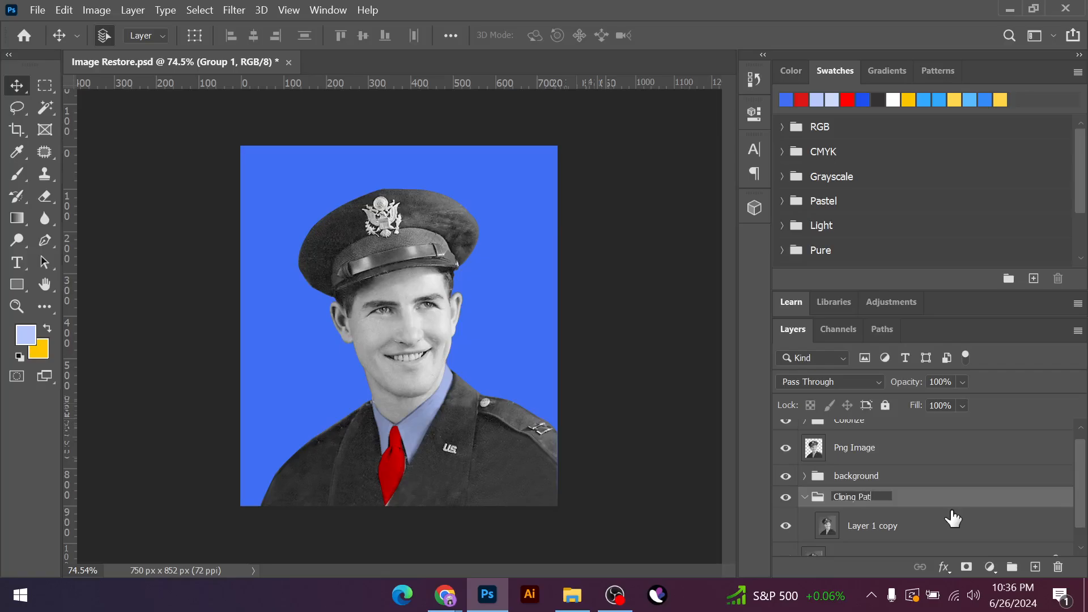
key("Return")
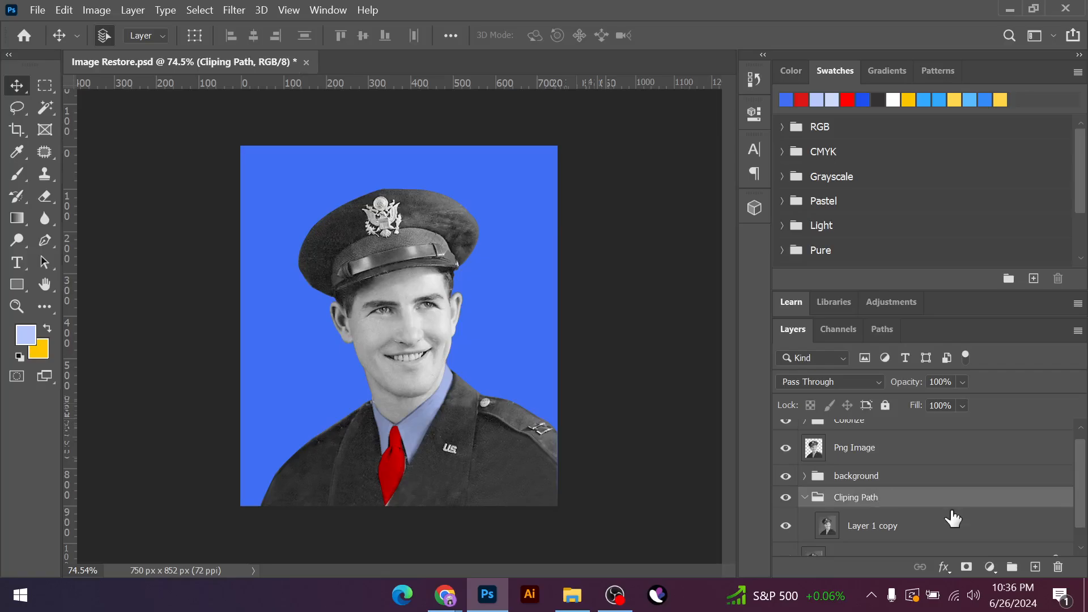
left_click(805, 497)
left_click(805, 507)
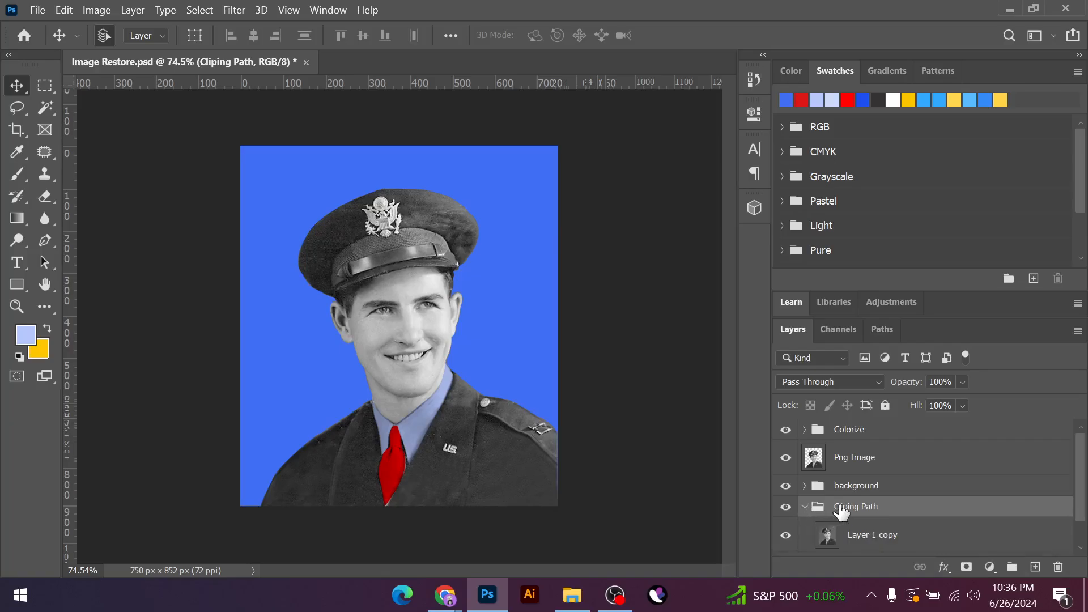
On Layer 1 copy, start a Pen path where the right-hand shirt collar meets the jacket and curve it down the lapel edge
left_click(862, 535)
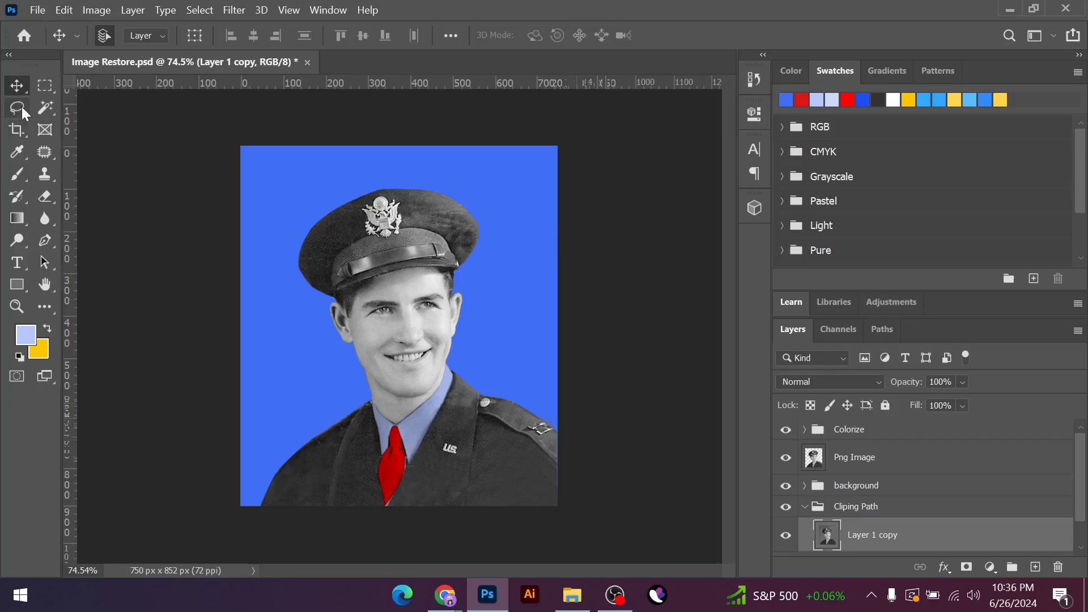
left_click(44, 242)
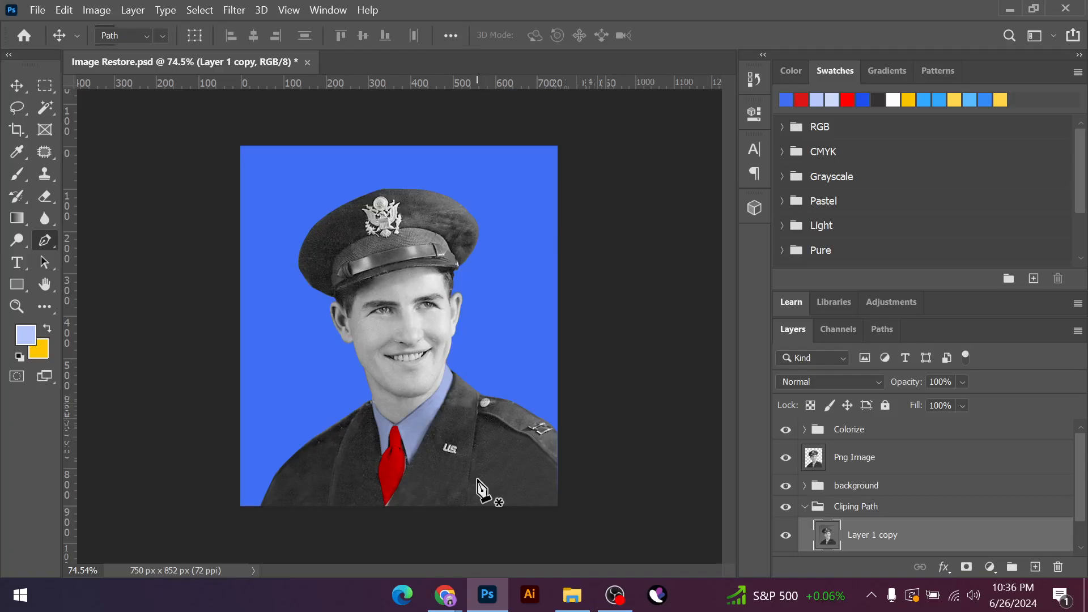
scroll(467, 437, "up", 5)
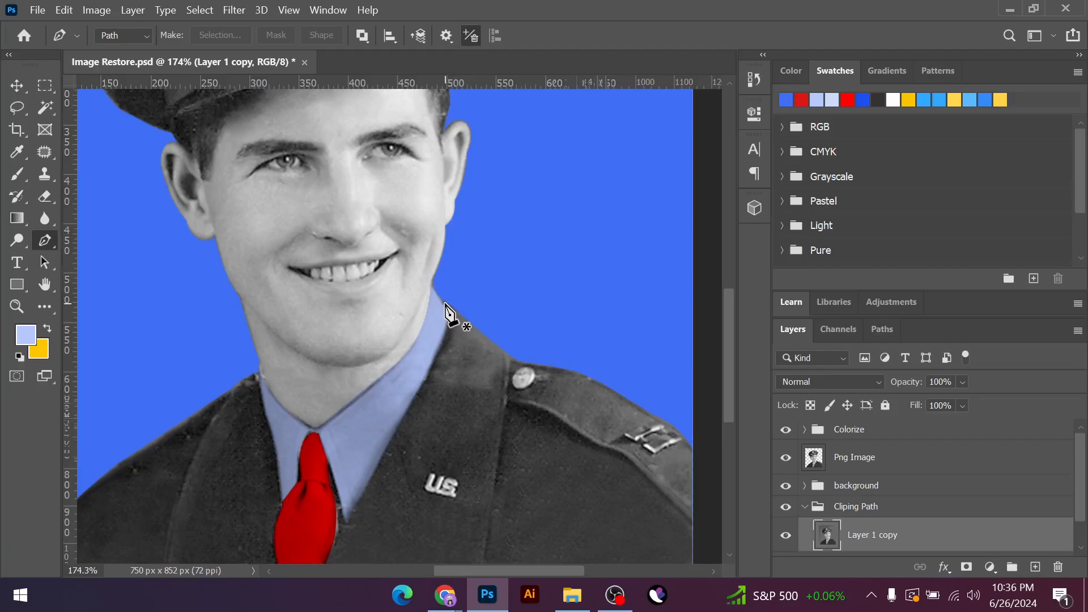
left_click(443, 301)
left_click_drag(417, 392, 382, 450)
key("ctrl+z")
scroll(443, 333, "up", 6)
left_click_drag(441, 349, 408, 422)
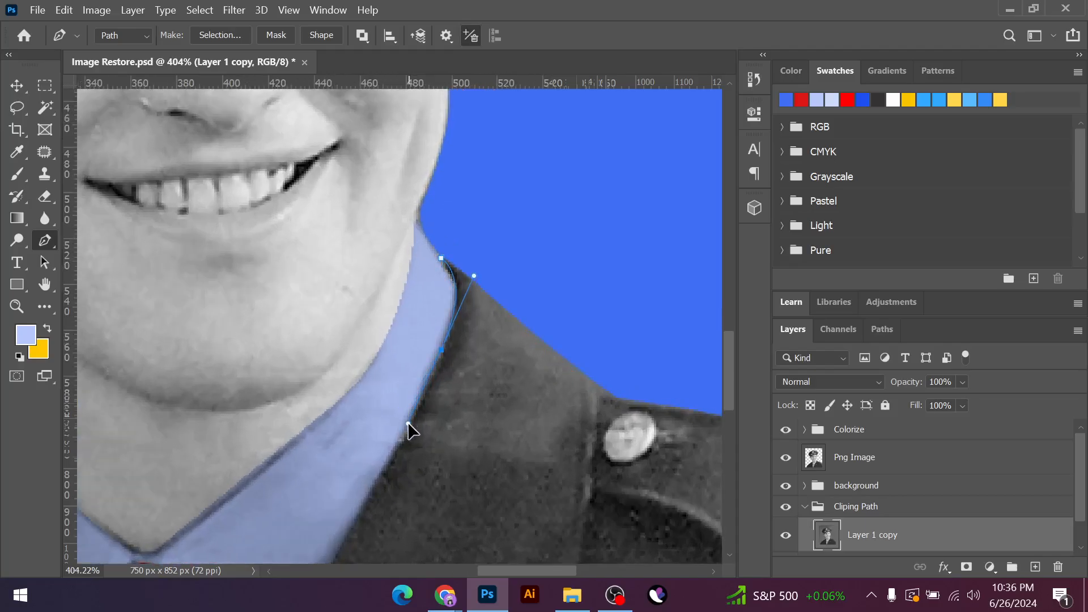
left_click(441, 351, "alt")
Continue the path down along the lapel edge beside the blue collar to the collar's pointed tip
scroll(402, 434, "down", 5)
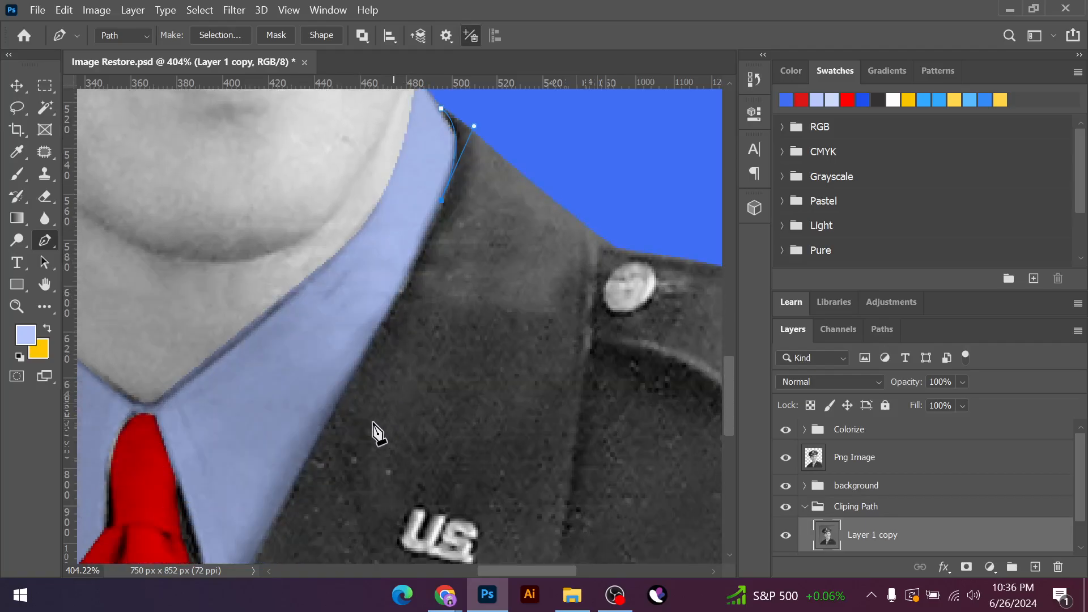
scroll(380, 369, "down", 1)
left_click(386, 294)
key("ctrl+z")
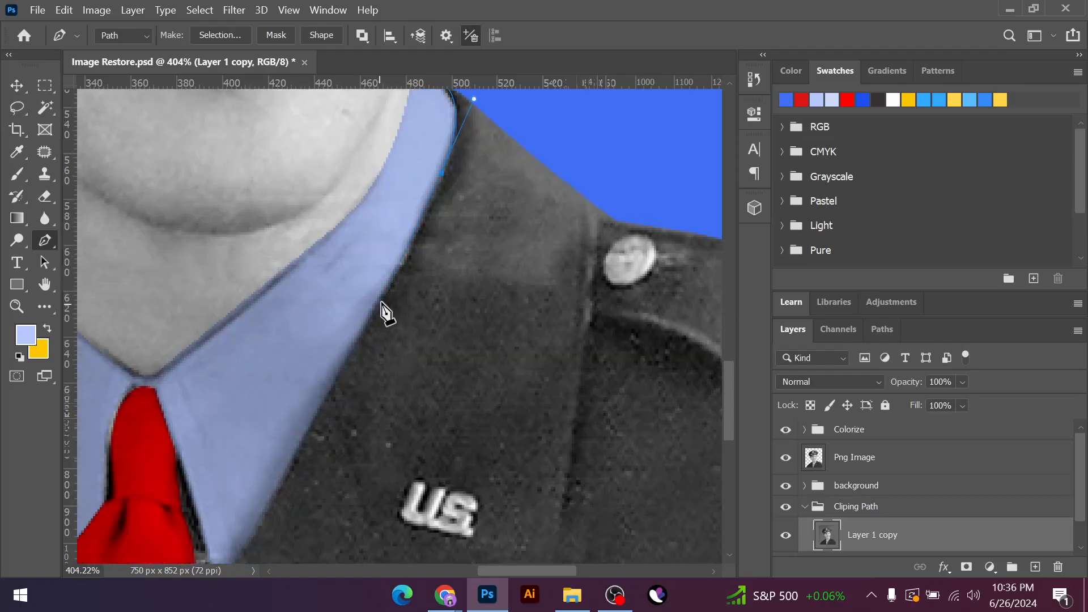
left_click(381, 299)
scroll(352, 380, "down", 2)
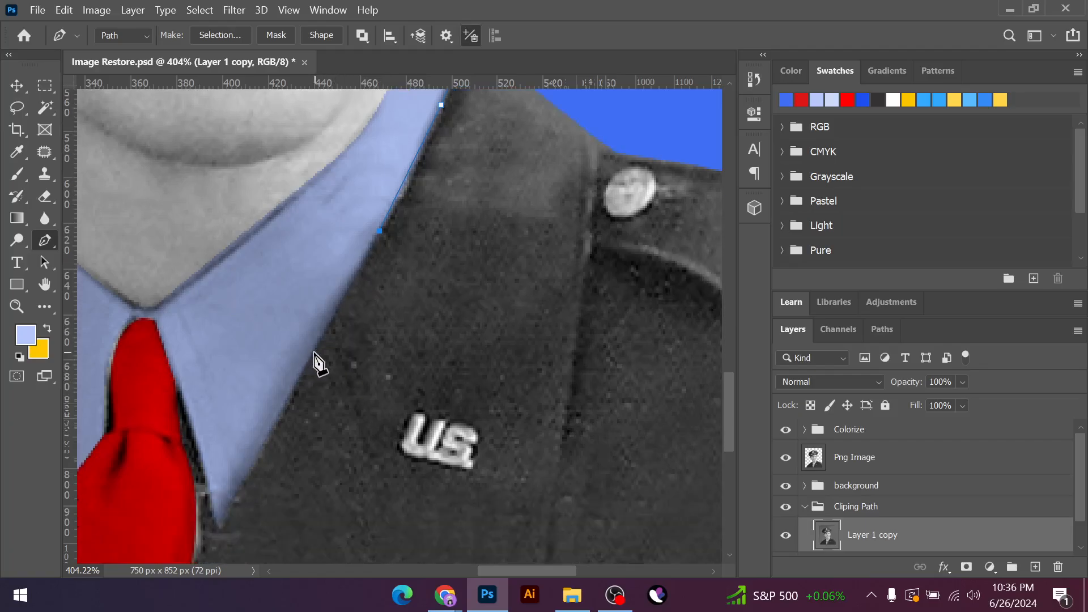
left_click(312, 352)
left_click(276, 422)
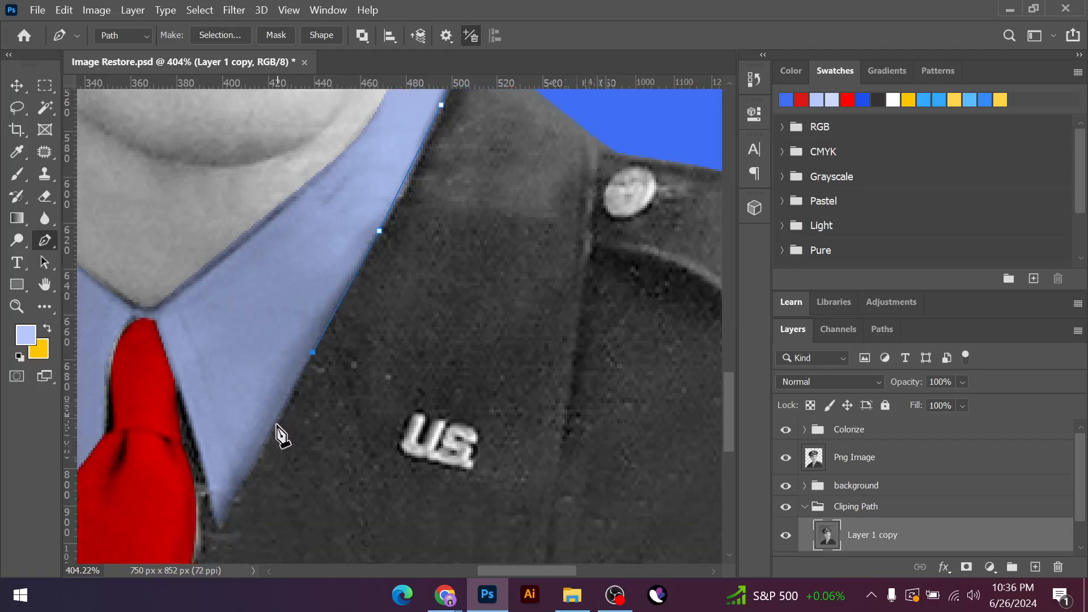
left_click(234, 496)
left_click(222, 524)
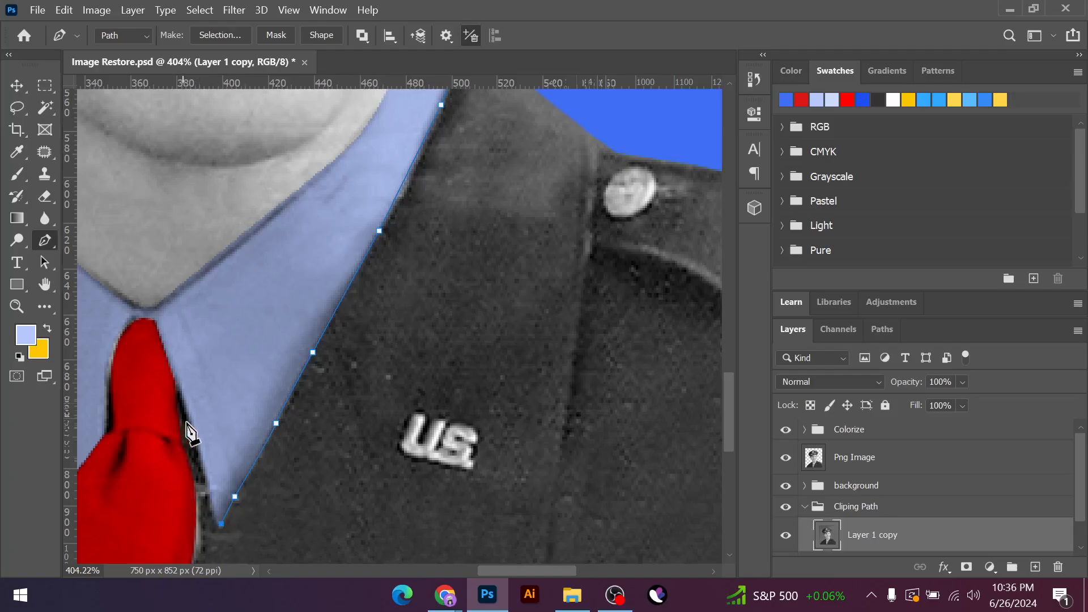
Extend the path up the collar's inner edge to the tie, and curve it back down along the dark gap
left_click(178, 391)
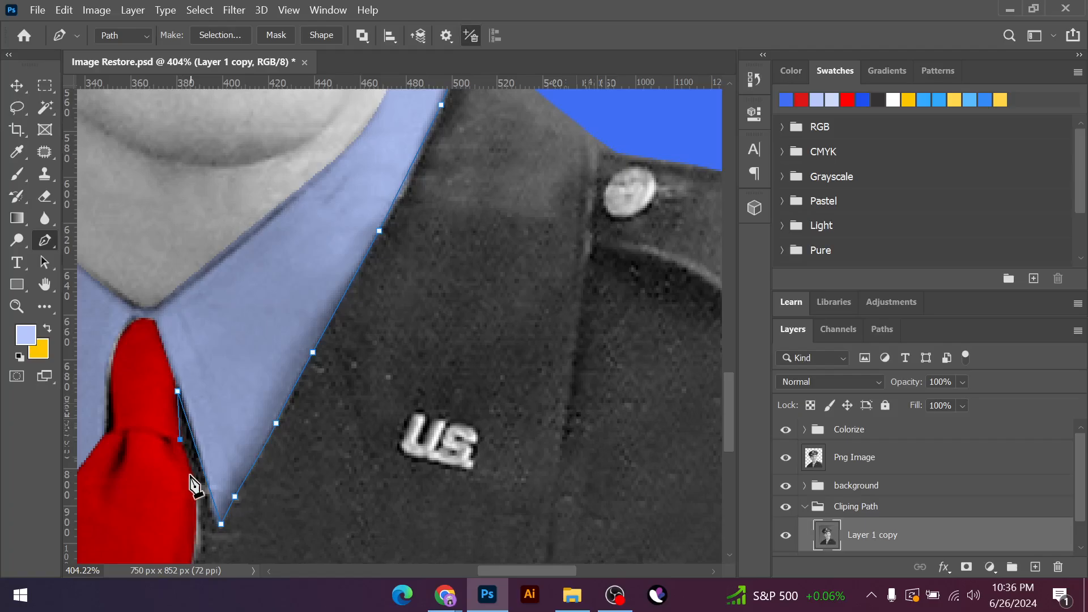
scroll(176, 450, "up", 3)
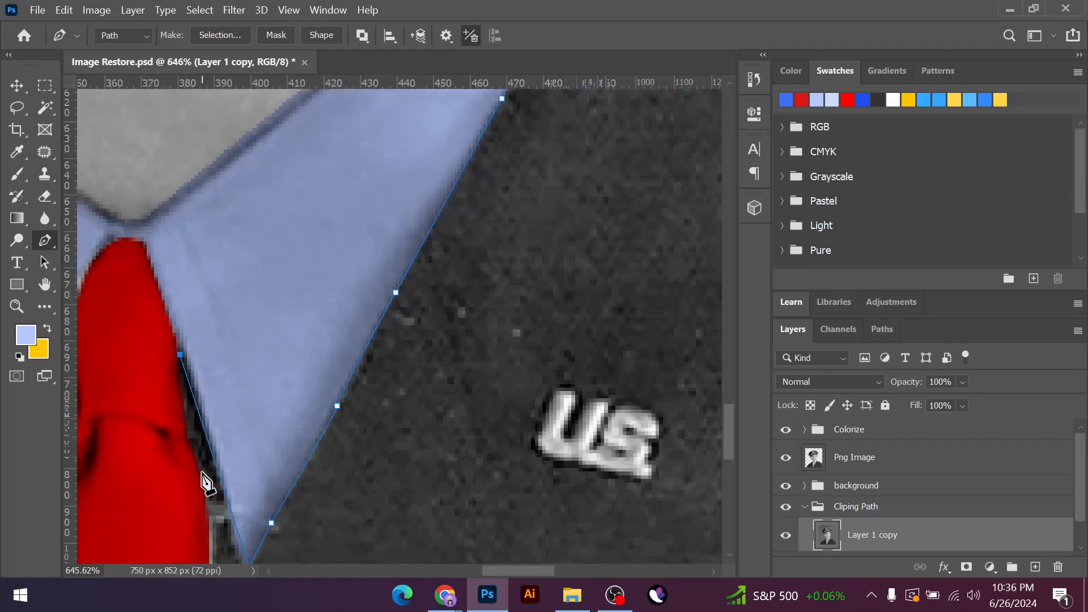
left_click_drag(194, 468, 200, 497)
key("ctrl+z")
scroll(185, 453, "up", 3)
left_click_drag(207, 473, 222, 495)
left_click(208, 475, "alt")
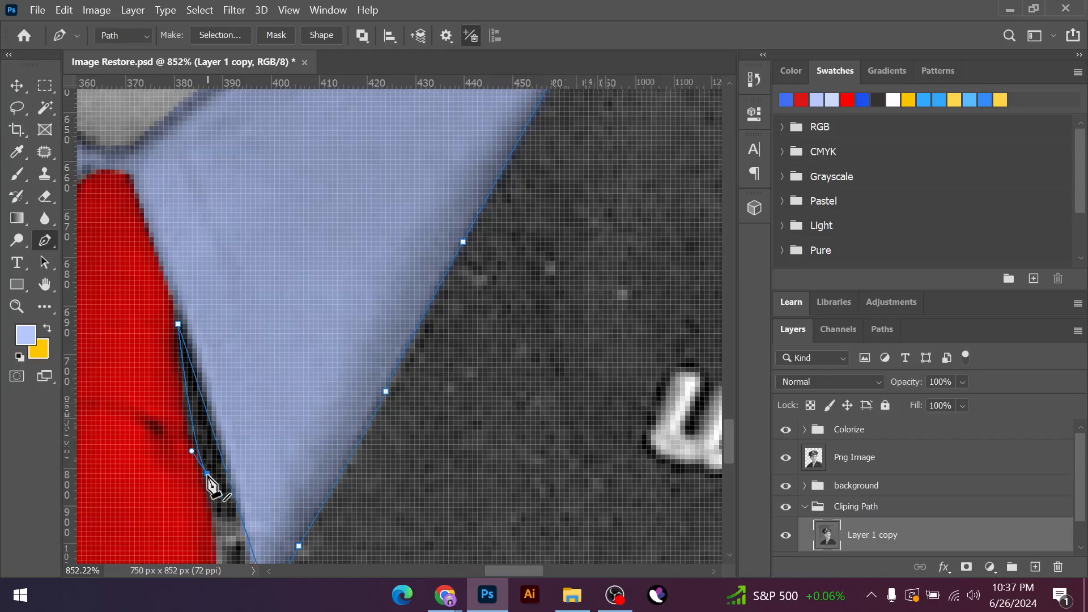
Trace the path down the red tie's right edge to its tip at the bottom of the photo
scroll(233, 462, "down", 3)
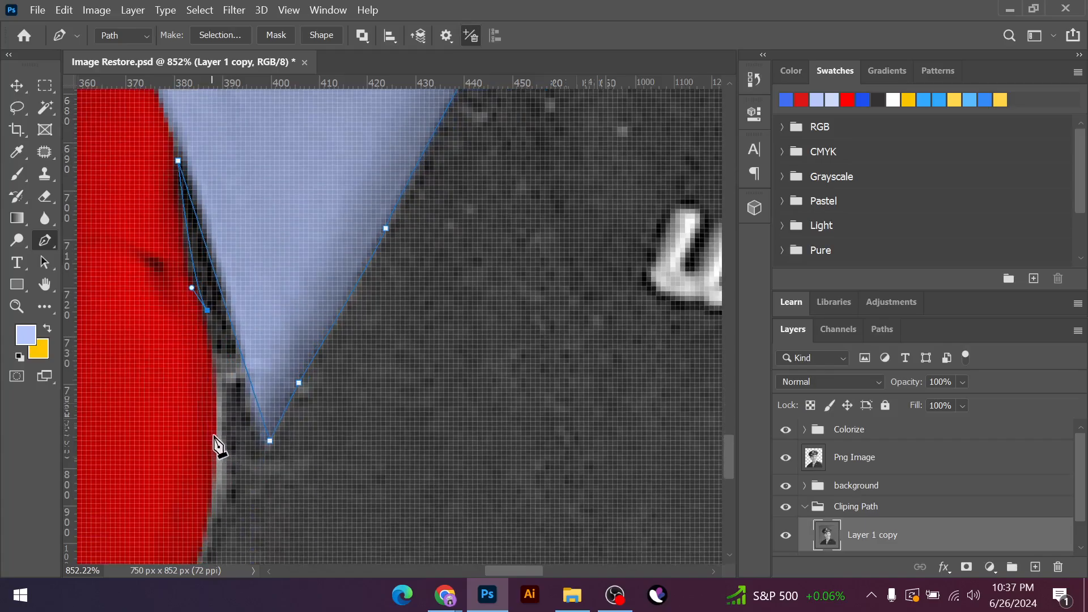
left_click(216, 441)
scroll(211, 488, "down", 2)
scroll(211, 488, "down", 1)
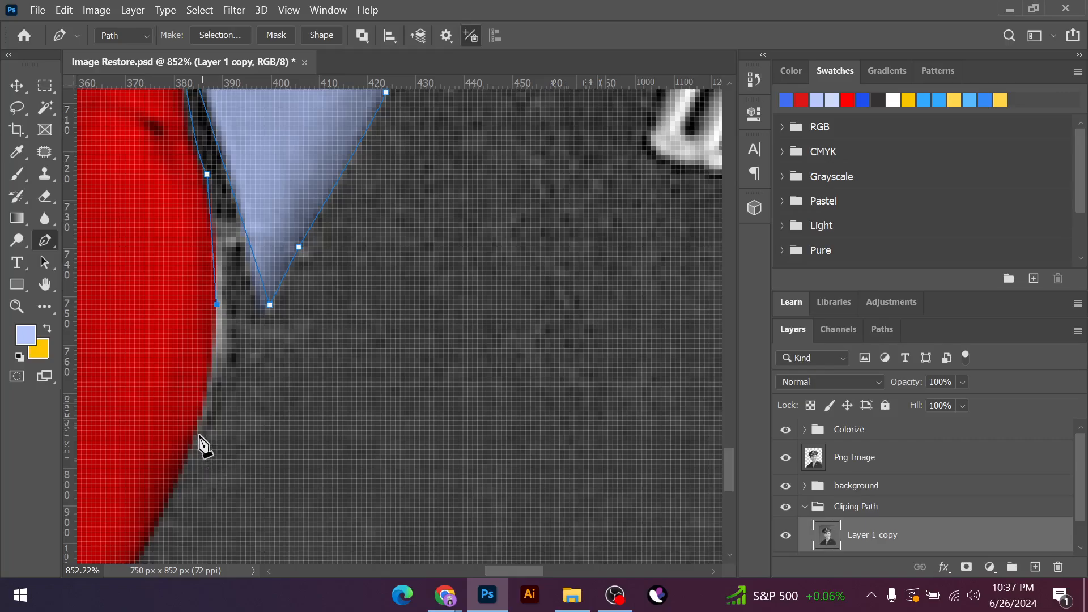
left_click(198, 431)
scroll(323, 414, "down", 5)
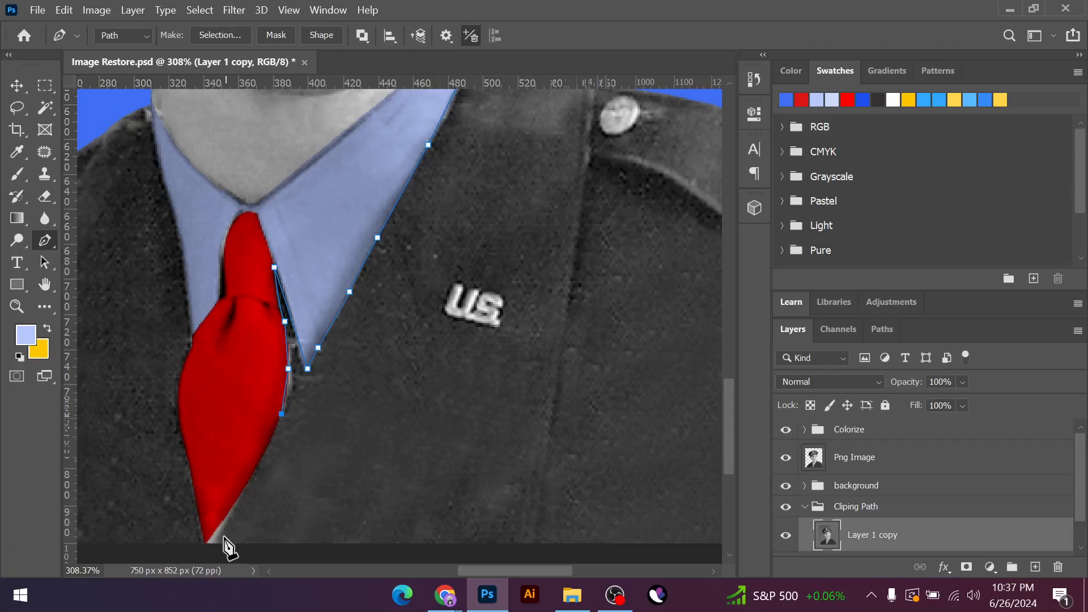
scroll(224, 539, "down", 4)
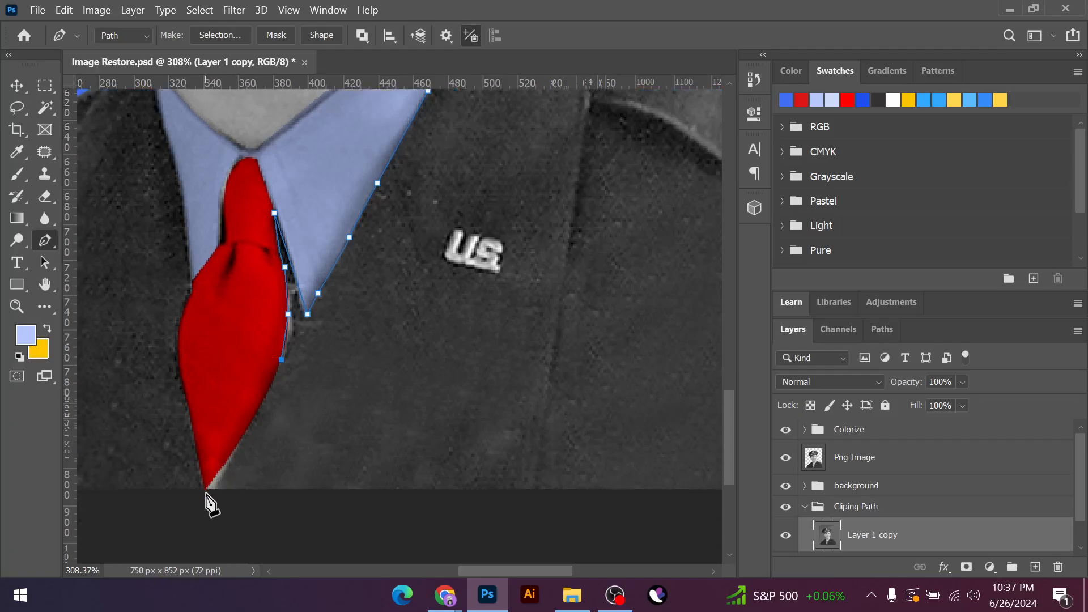
left_click_drag(206, 491, 167, 534)
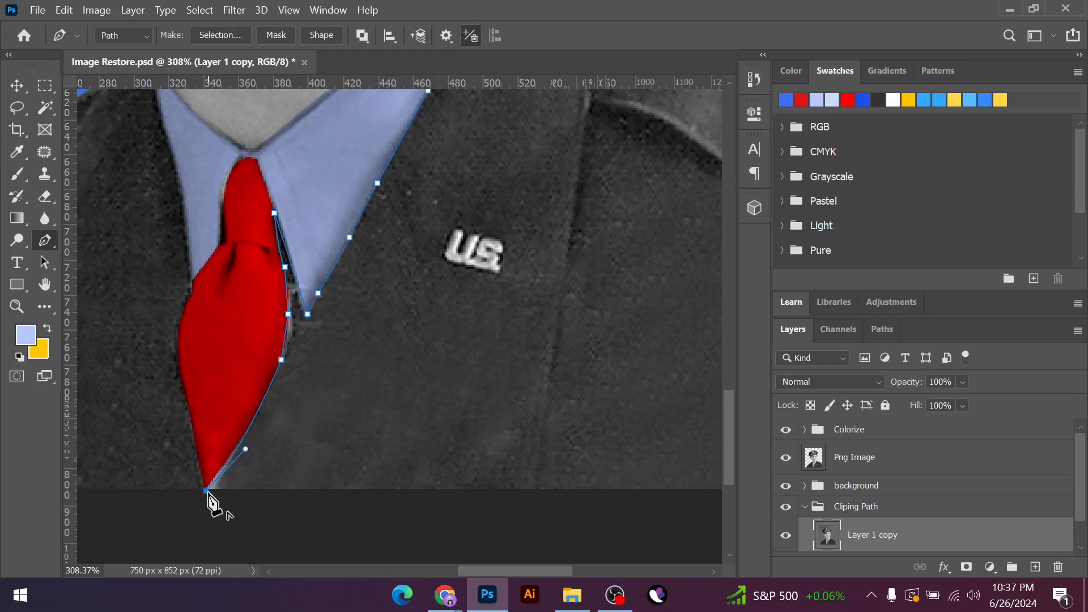
Extend the path along the photo's bottom edge to its lower-right corner and up the right edge to the shoulder
scroll(247, 498, "down", 5)
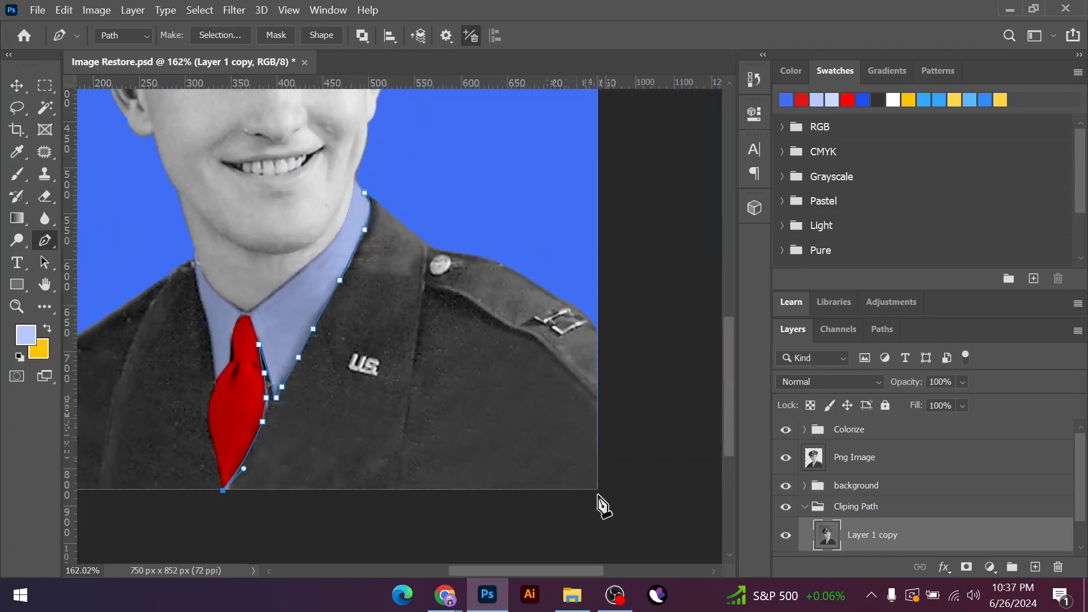
left_click(598, 490)
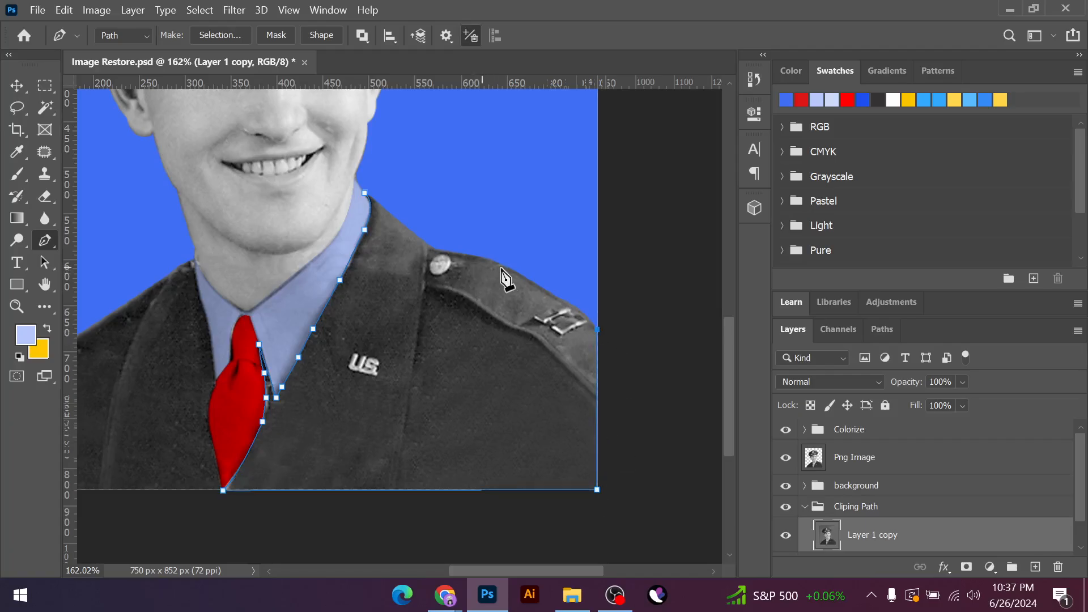
scroll(501, 275, "up", 2)
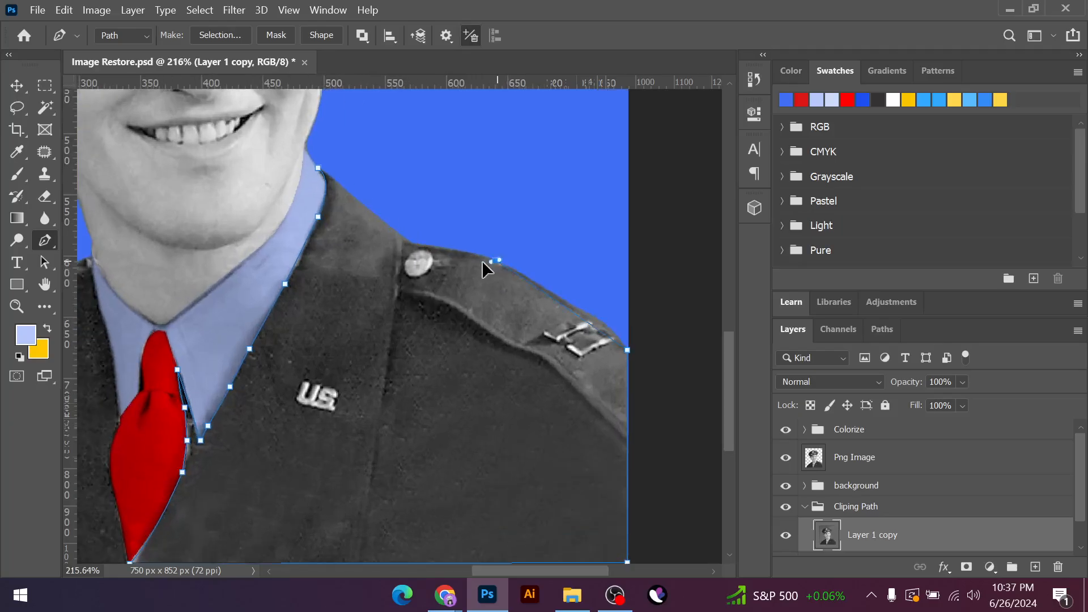
Curve the path over the outer end of the right-hand shoulder, just above the rank badge on the epaulette
left_click_drag(457, 252, 457, 244)
key("ctrl+z")
scroll(505, 295, "up", 3)
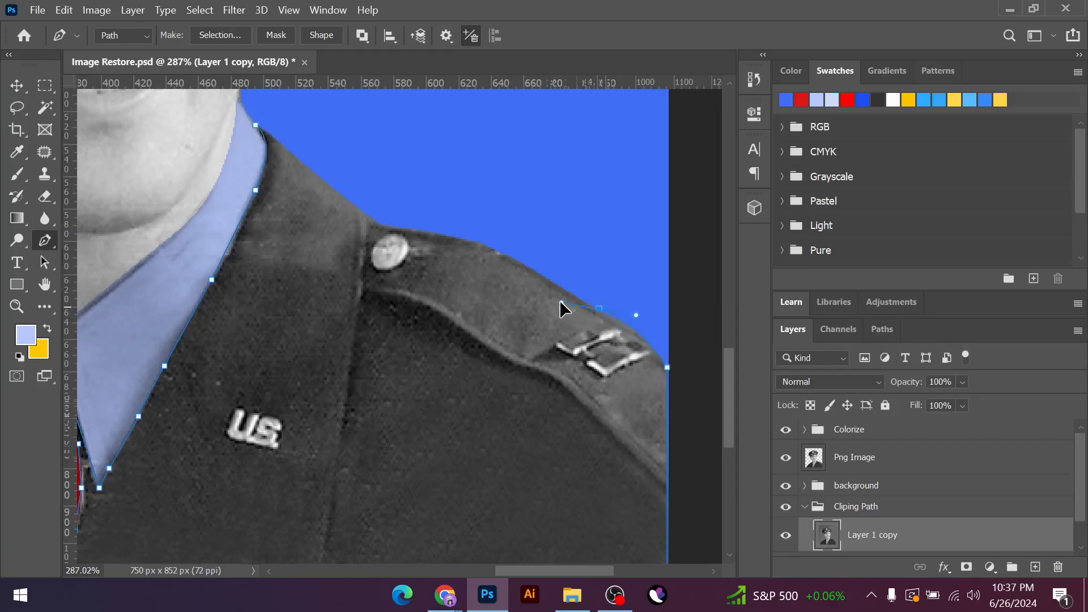
left_click_drag(561, 302, 543, 281)
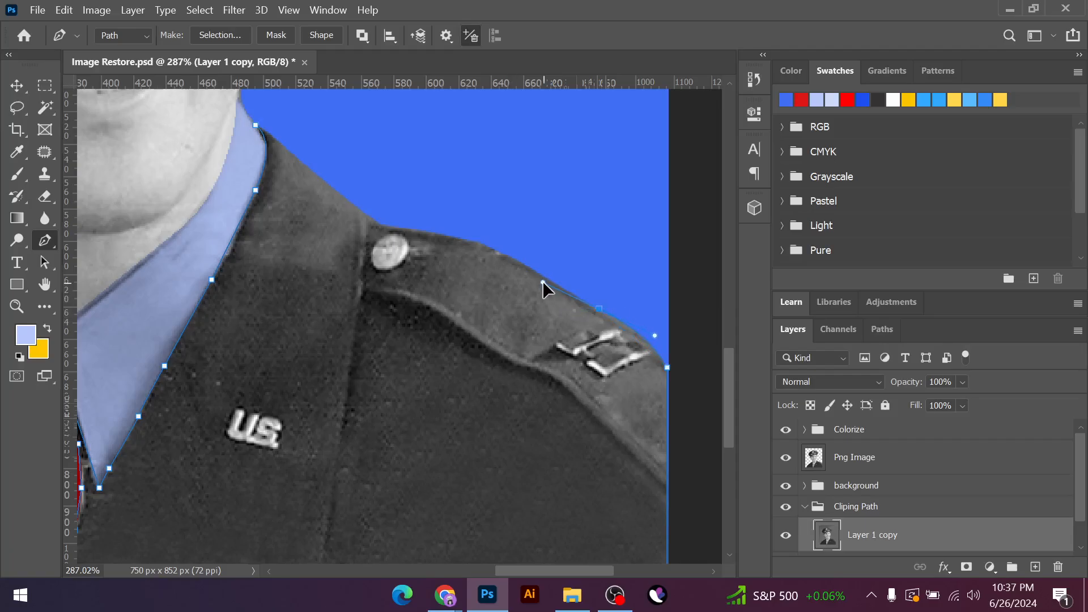
left_click(600, 309, "alt")
scroll(612, 343, "up", 3)
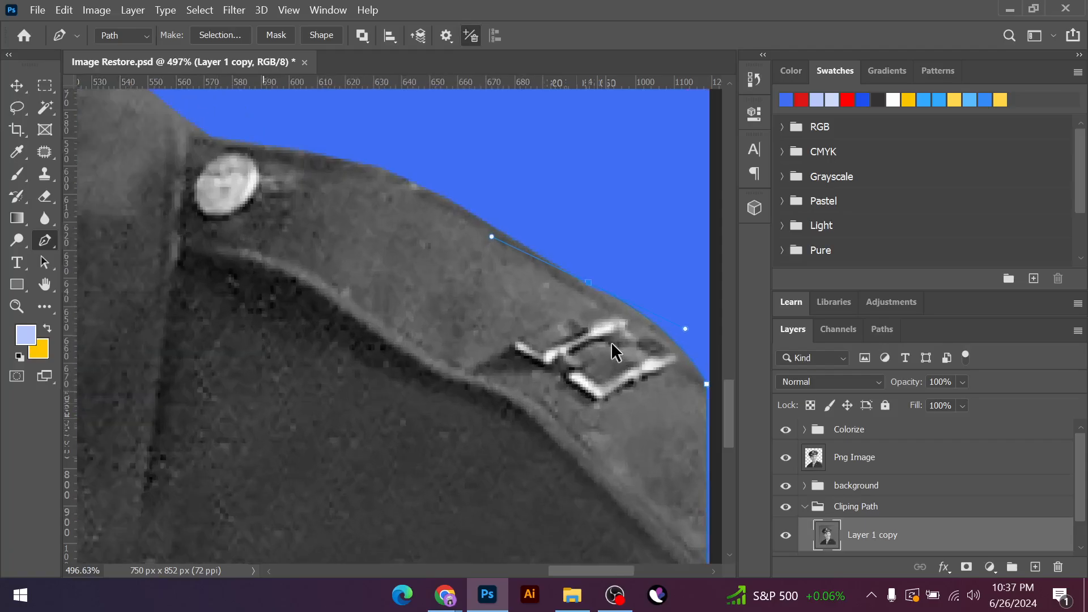
left_click_drag(534, 267, 527, 265)
left_click(597, 289, "alt")
Continue the path along the epaulette's upper edge past the round button to the shoulder seam
left_click_drag(425, 191, 423, 186)
left_click(452, 201, "alt")
left_click_drag(223, 149, 187, 151)
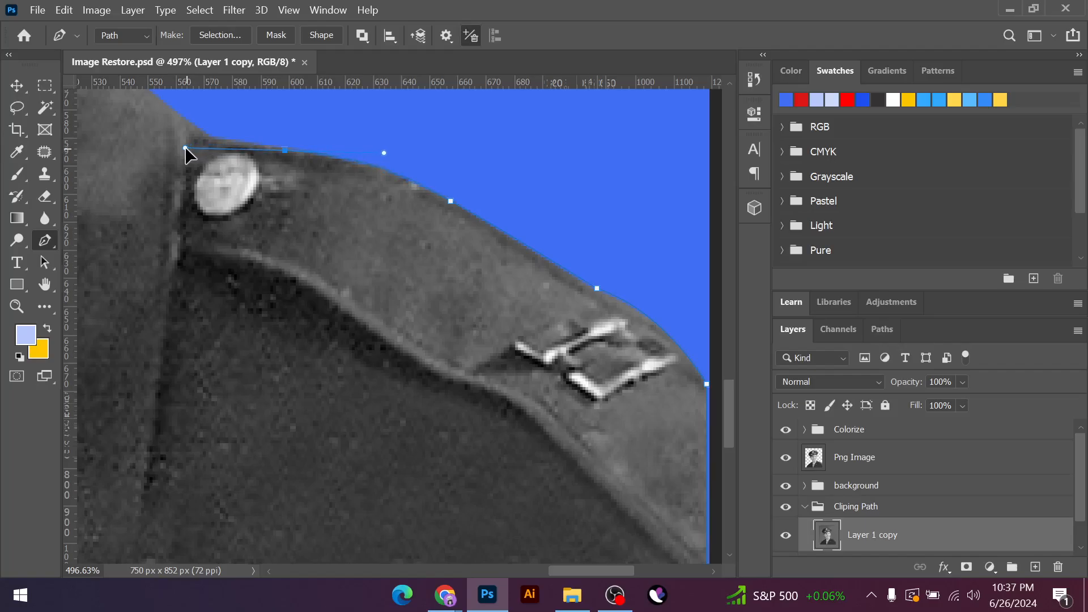
left_click(285, 151, "alt")
scroll(420, 276, "up", 5)
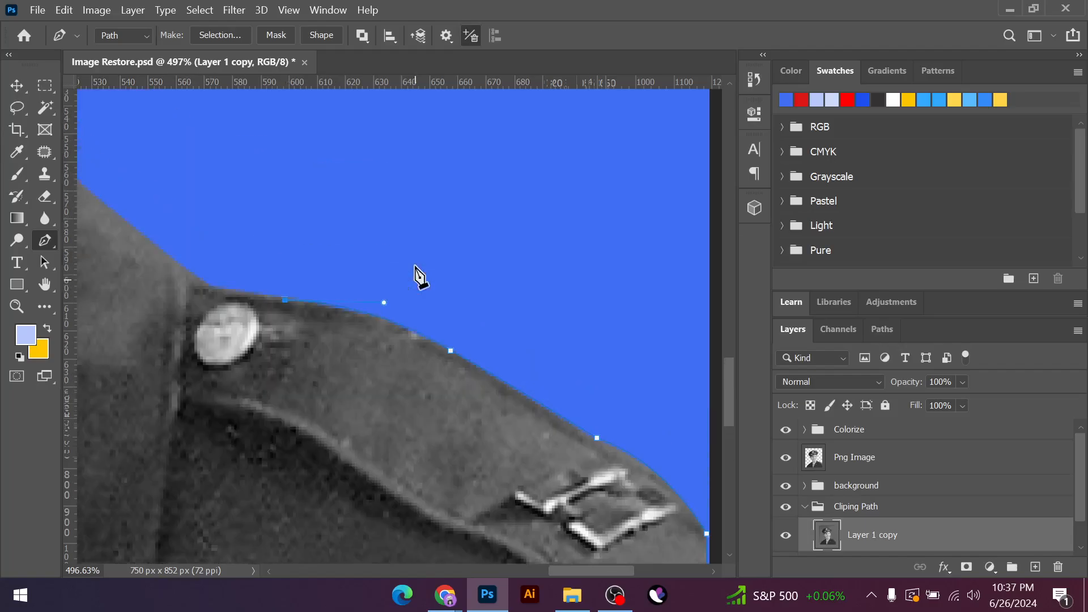
left_click(211, 297)
scroll(406, 251, "down", 2)
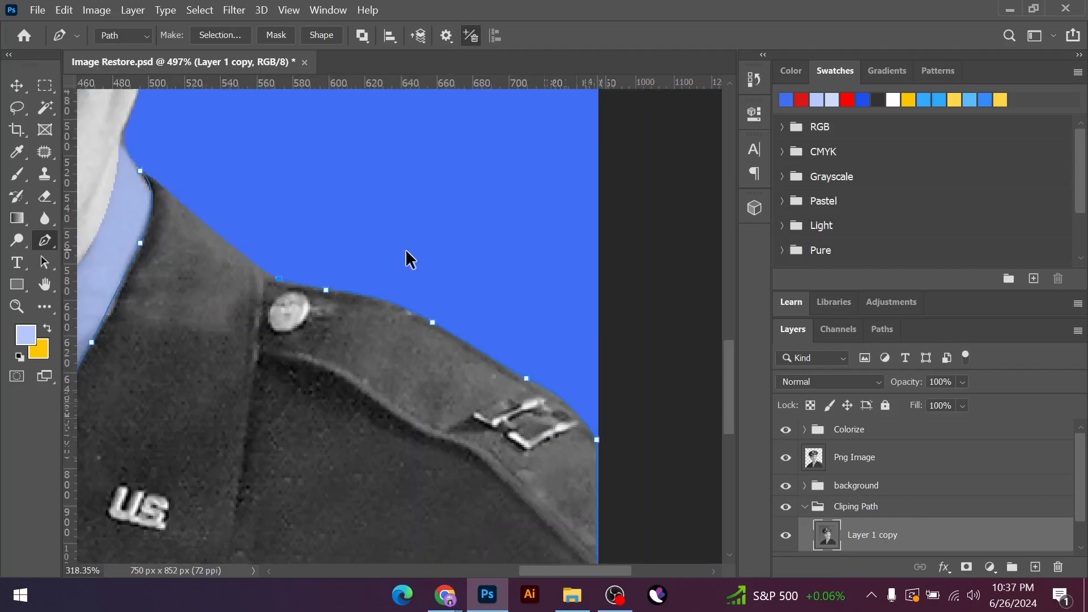
Run the path up the jacket collar's outer edge and close it at its starting point beside the blue shirt collar
scroll(142, 226, "up", 1)
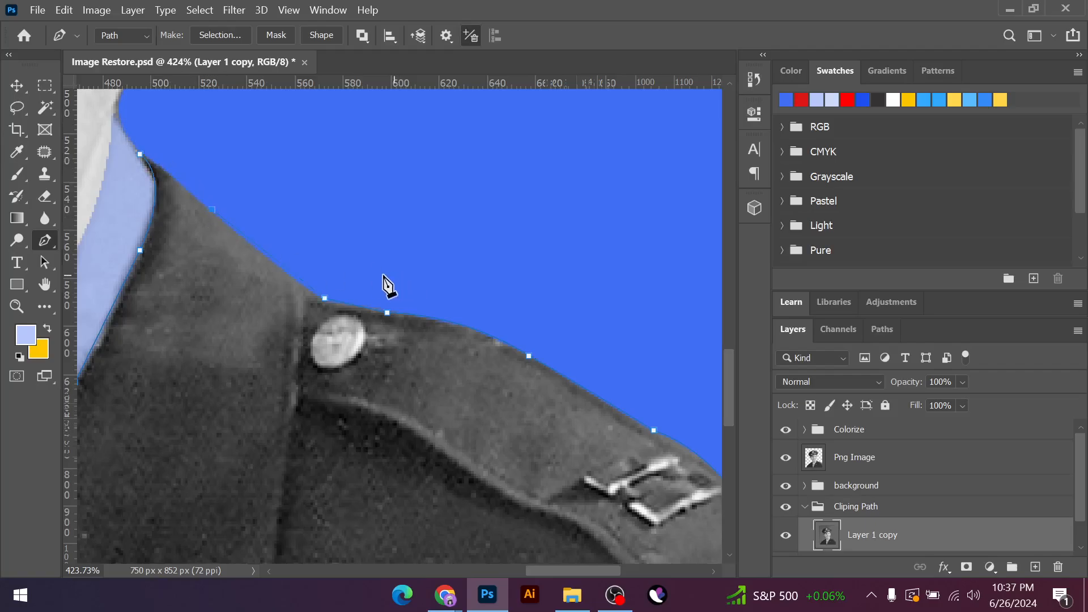
scroll(282, 291, "up", 1)
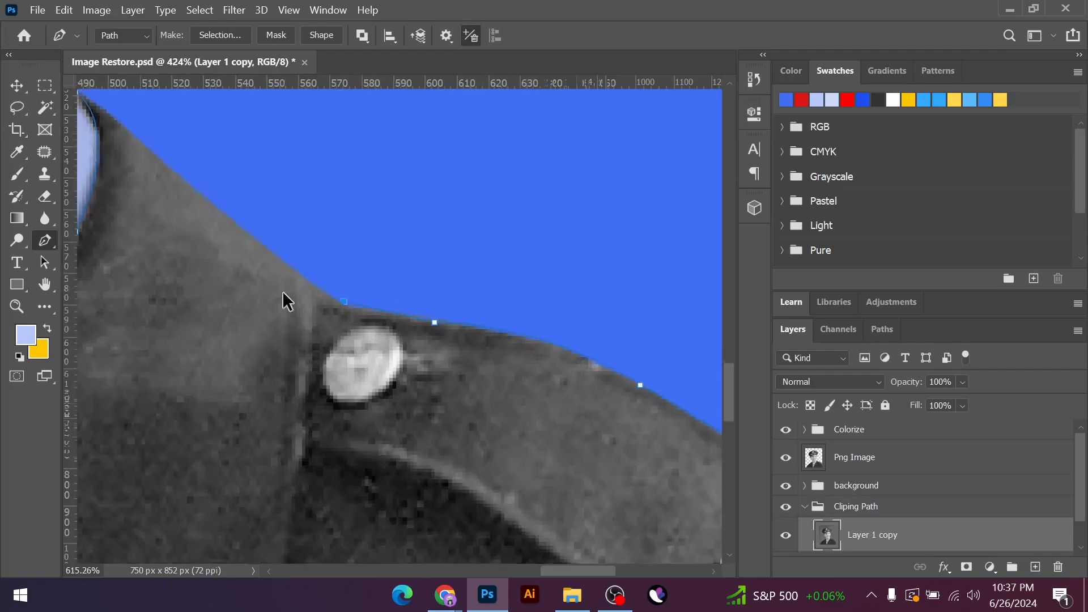
left_click(323, 288)
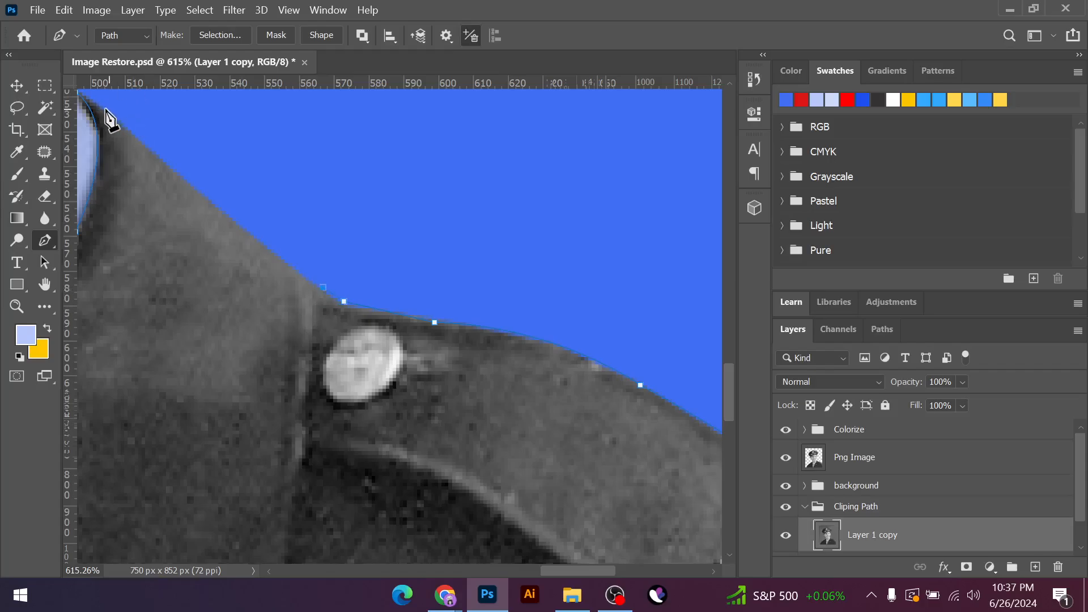
scroll(146, 165, "up", 1)
scroll(249, 211, "down", 1)
scroll(108, 162, "up", 1)
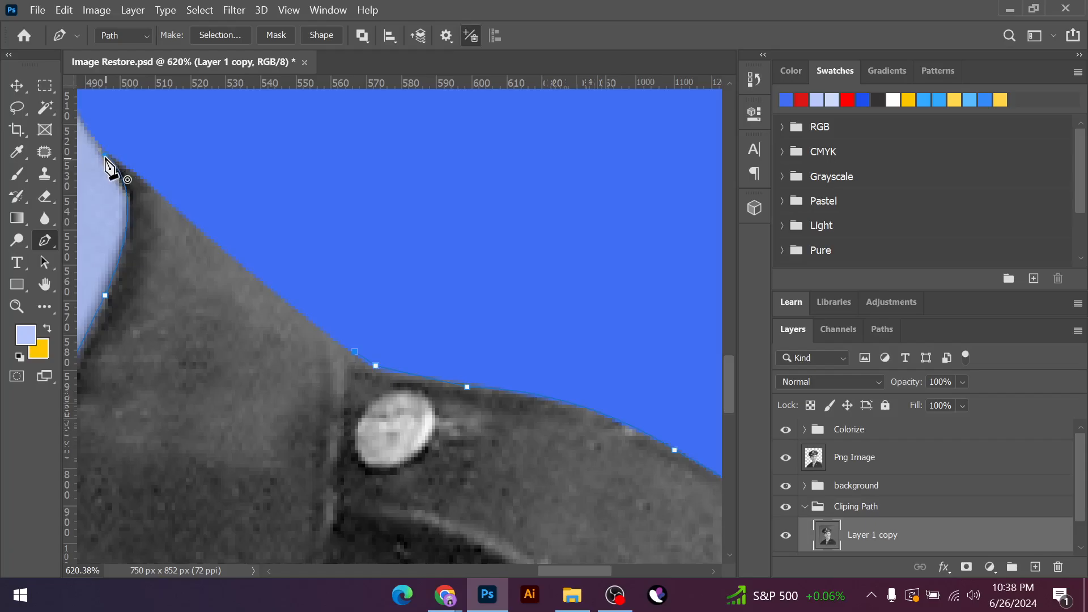
left_click(106, 154)
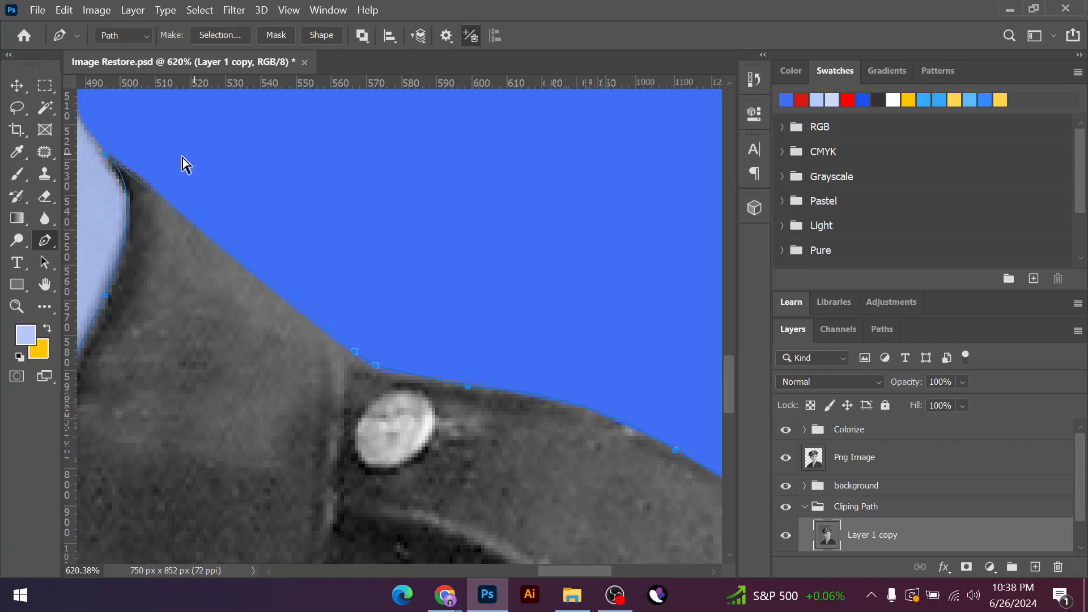
left_click(119, 158)
Start a second path where the left-hand shirt collar meets the jacket and curve it down along the collar's outer edge
scroll(442, 236, "down", 4)
scroll(559, 278, "down", 2)
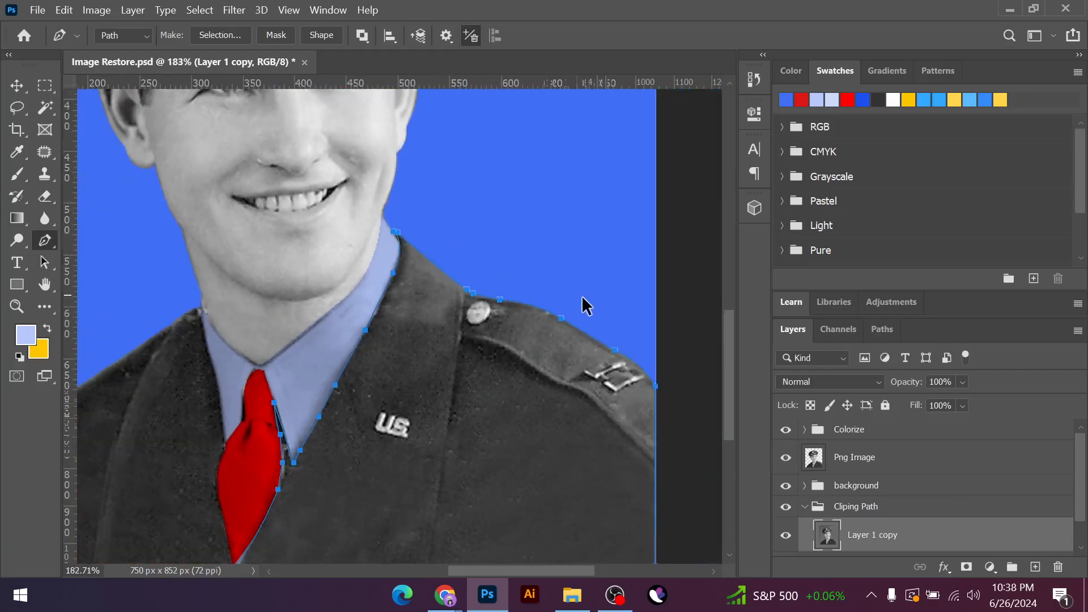
scroll(482, 533, "down", 2)
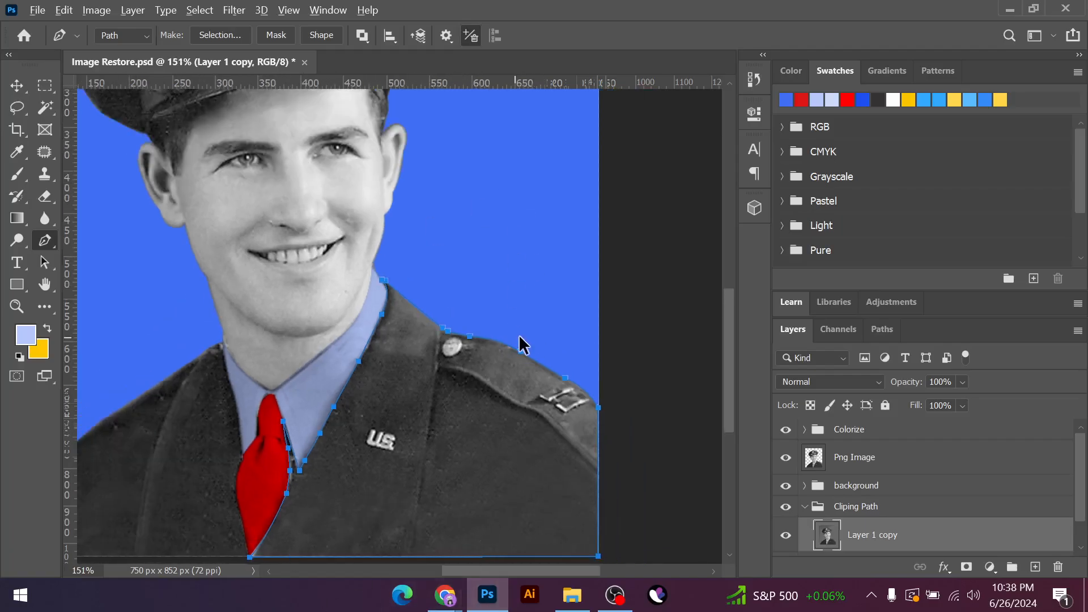
scroll(519, 340, "down", 2)
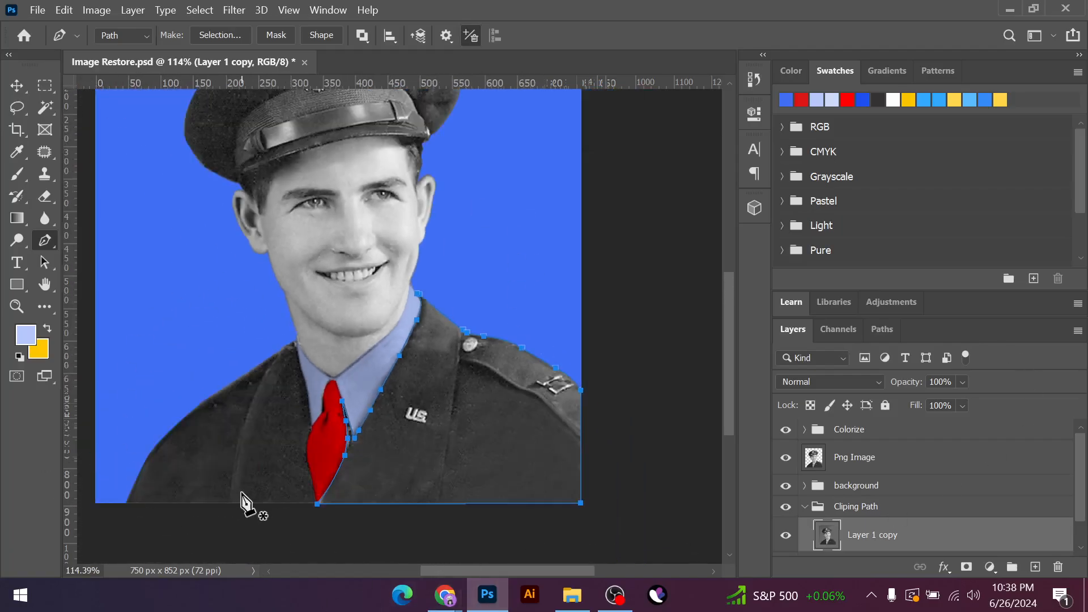
scroll(272, 377, "up", 3)
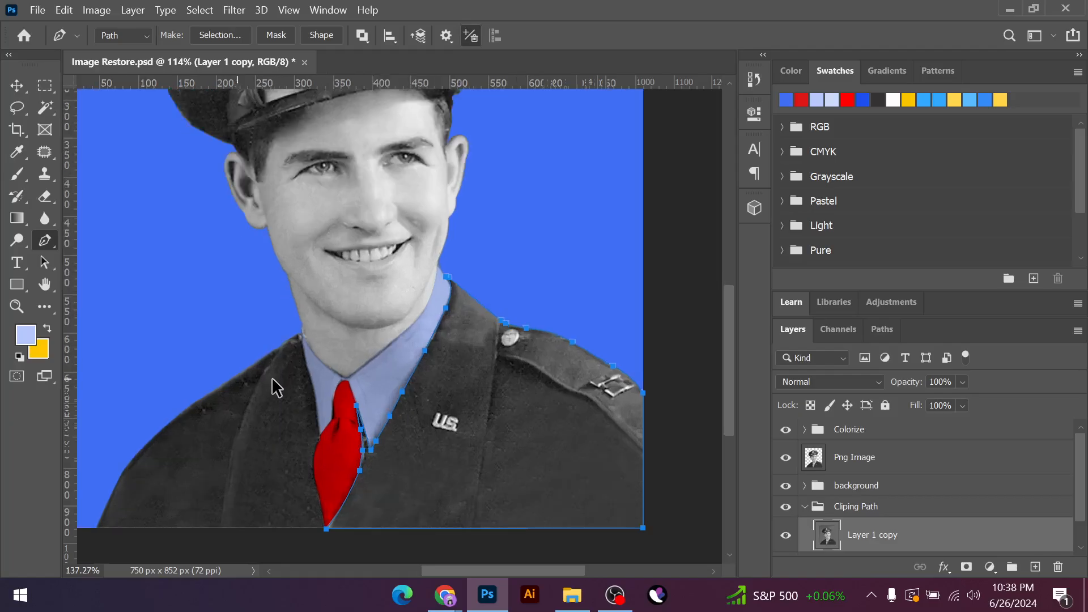
scroll(425, 394, "down", 2)
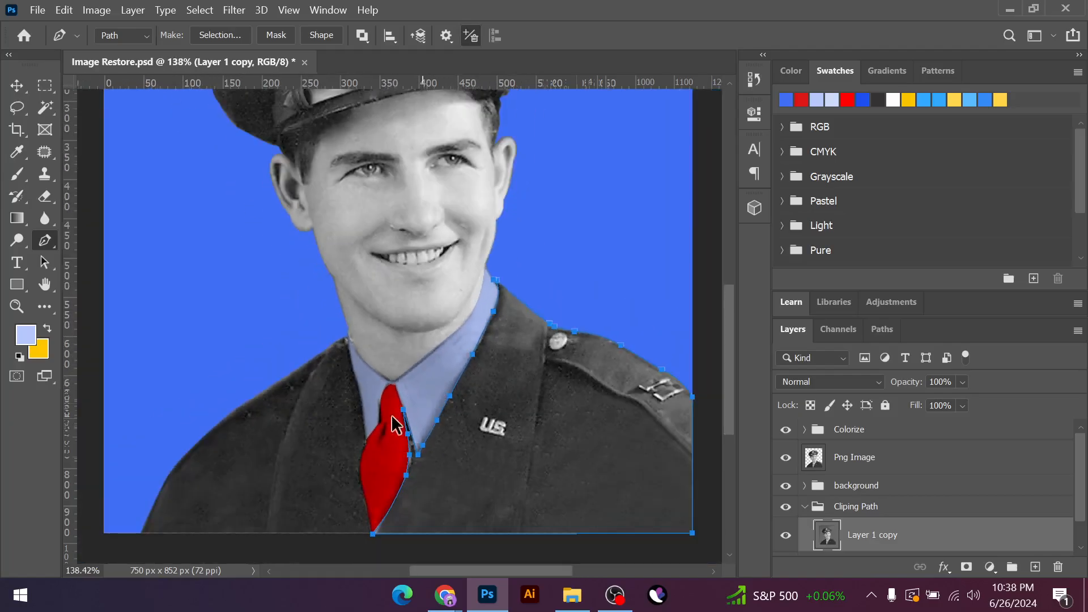
scroll(288, 430, "up", 3)
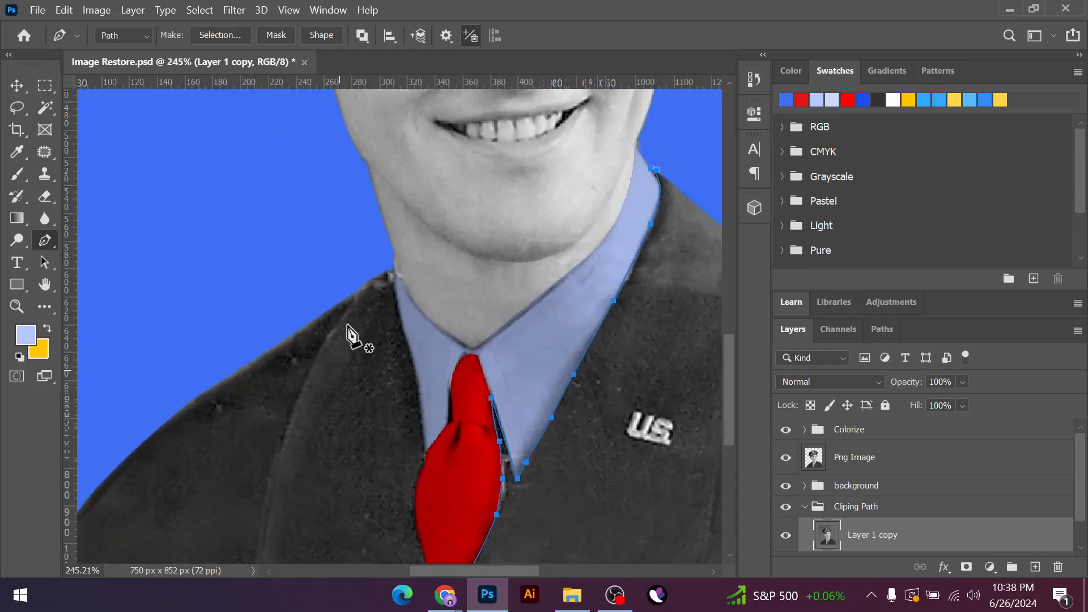
scroll(388, 273, "up", 3)
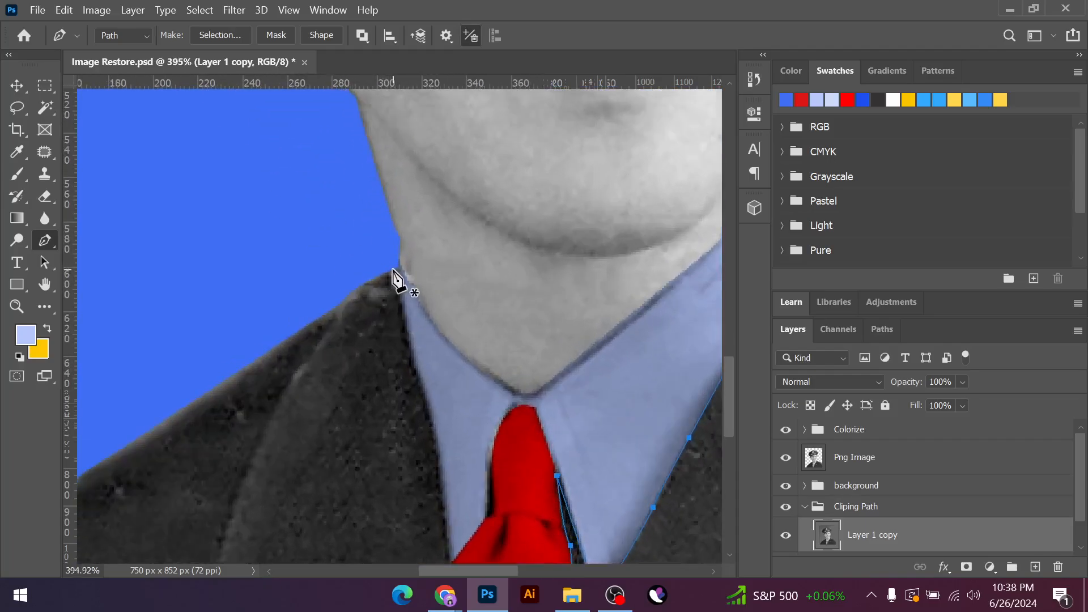
left_click(397, 269)
key("ctrl+z")
left_click(397, 267)
left_click_drag(423, 387, 434, 413)
Extend the second path down the left-hand collar's edge to the point where it meets the red tie
scroll(432, 407, "down", 3)
left_click(452, 427)
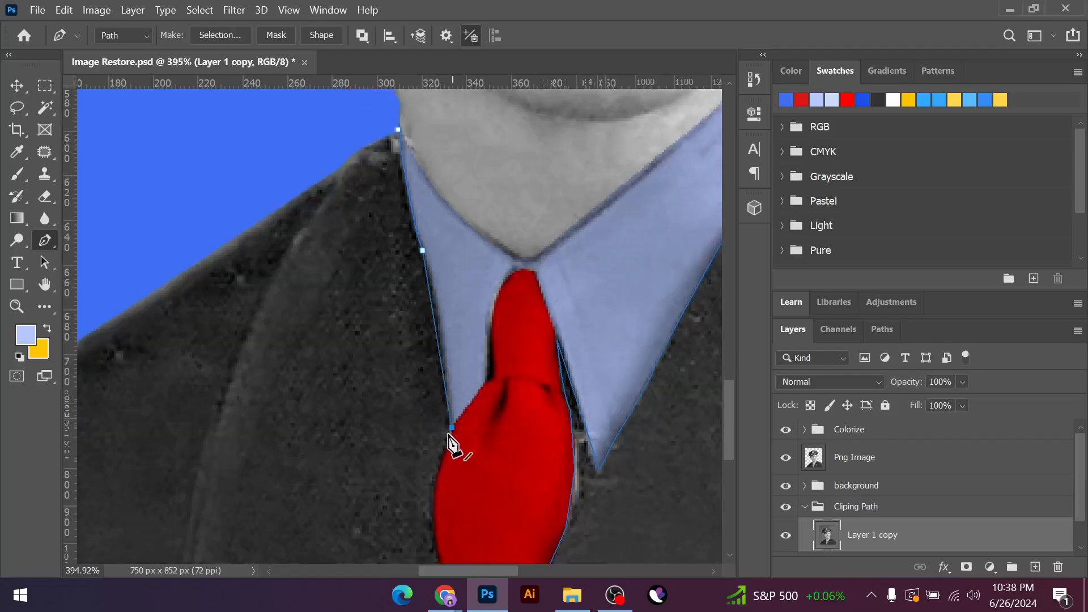
key("ctrl+z")
left_click_drag(450, 425, 442, 445)
scroll(438, 493, "down", 2)
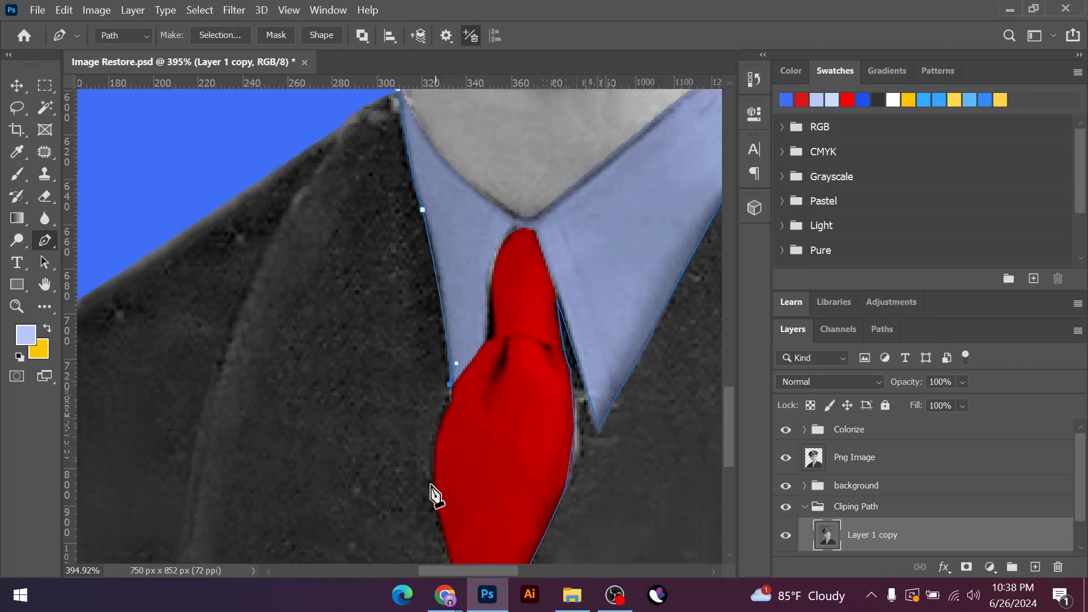
Curve the path around the upper left bulge of the red tie, making the last anchor a corner point
left_click_drag(433, 409, 437, 450)
key("ctrl+z")
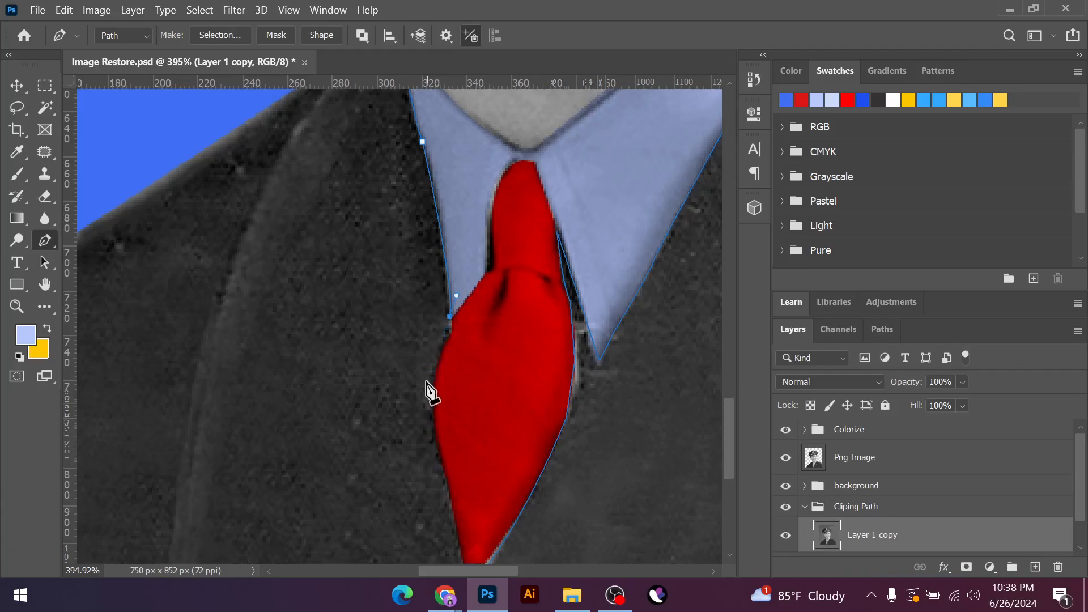
scroll(437, 368, "up", 3)
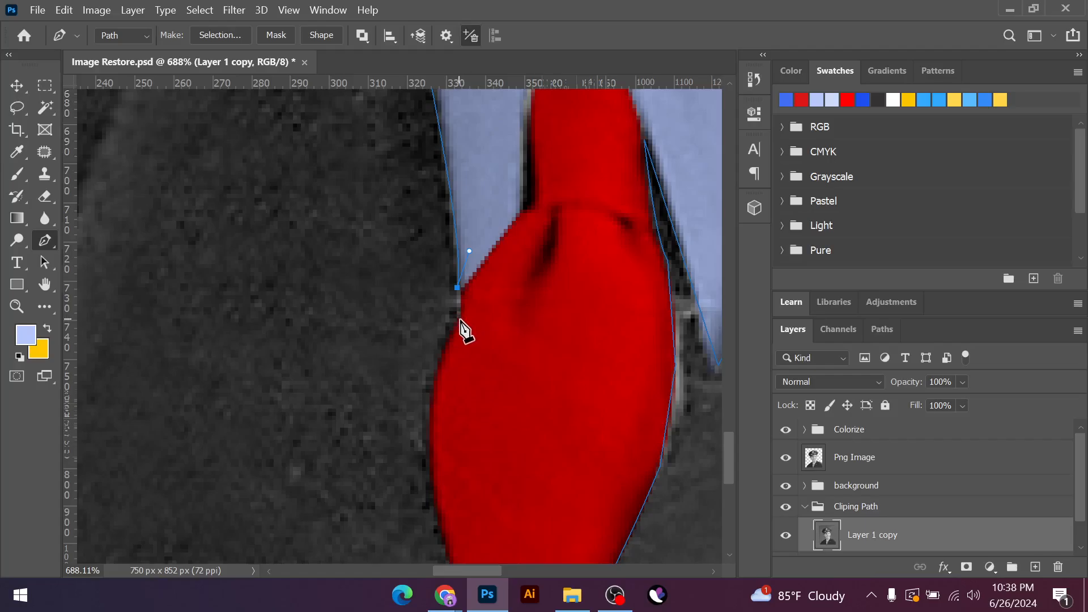
left_click_drag(433, 415, 433, 497)
left_click(434, 417, "alt")
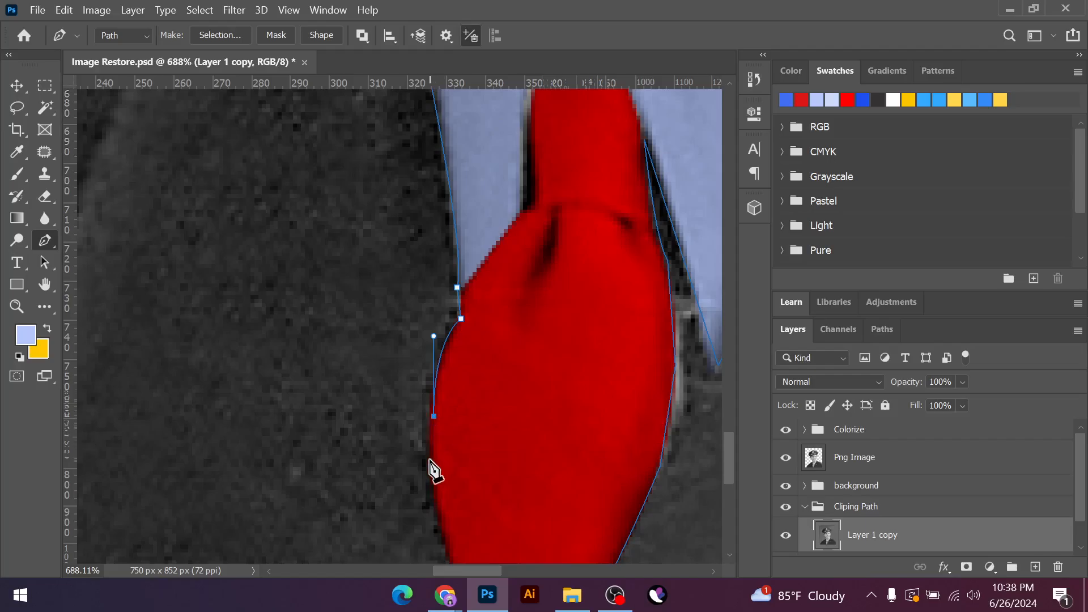
Trace the tie's lower left edge down to its tip at the bottom of the photo
scroll(431, 536, "down", 1)
scroll(433, 539, "down", 1)
left_click_drag(457, 448, 482, 499)
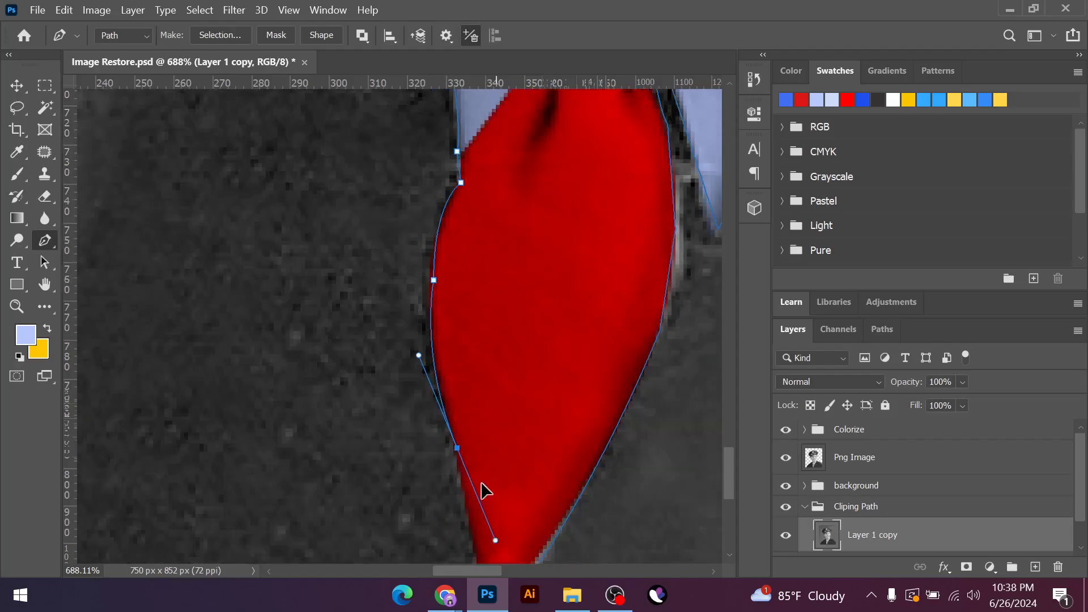
left_click(457, 449, "alt")
scroll(482, 468, "down", 2)
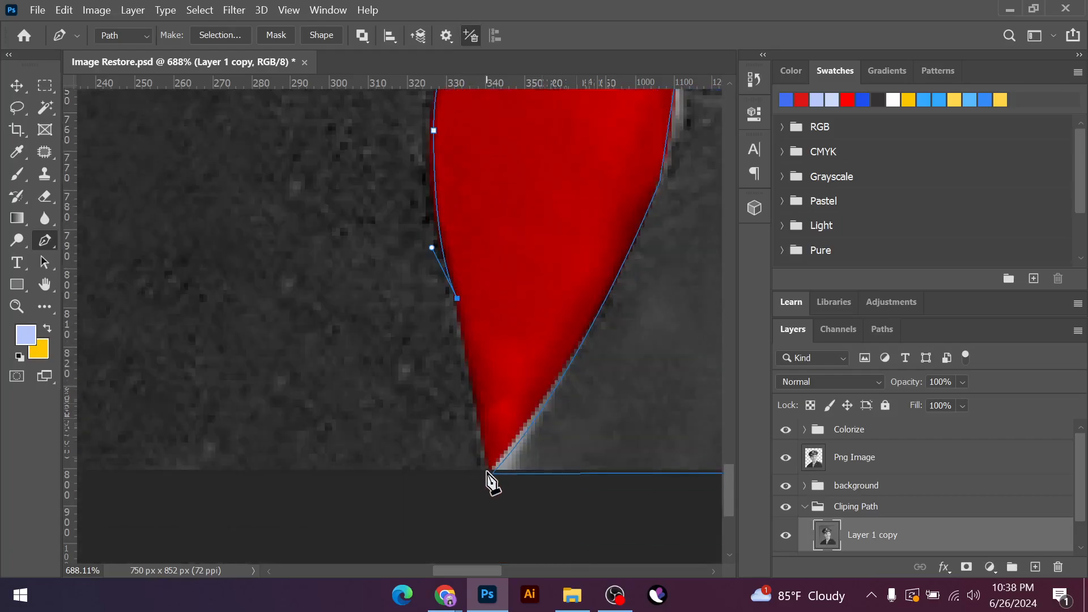
left_click(488, 472)
Extend the path along the photo's bottom edge to the lower outer corner of the left-hand sleeve
scroll(482, 505, "down", 3)
scroll(482, 505, "down", 2)
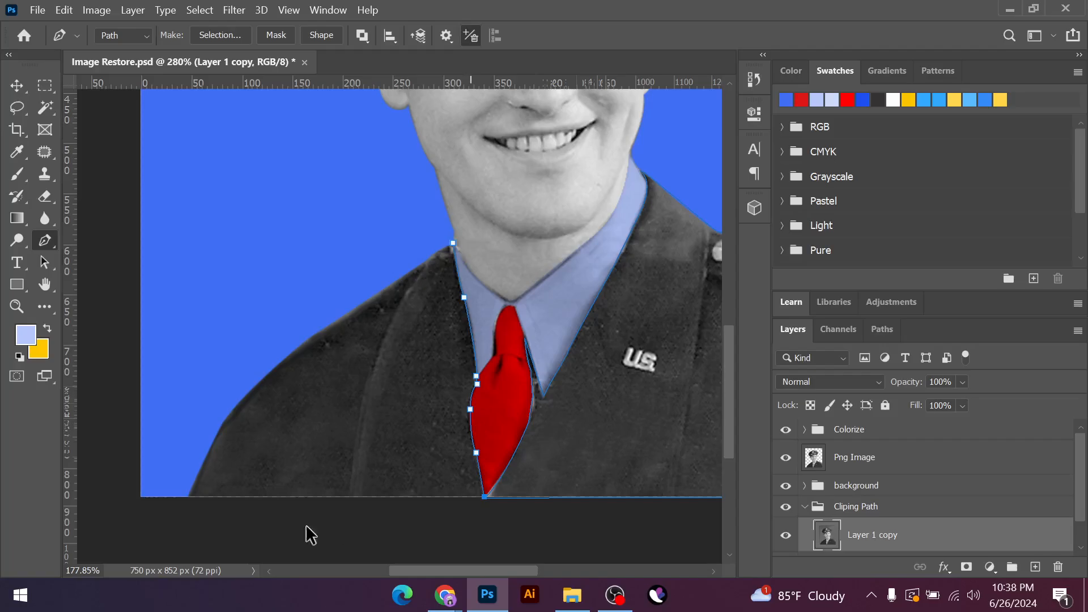
left_click(187, 502)
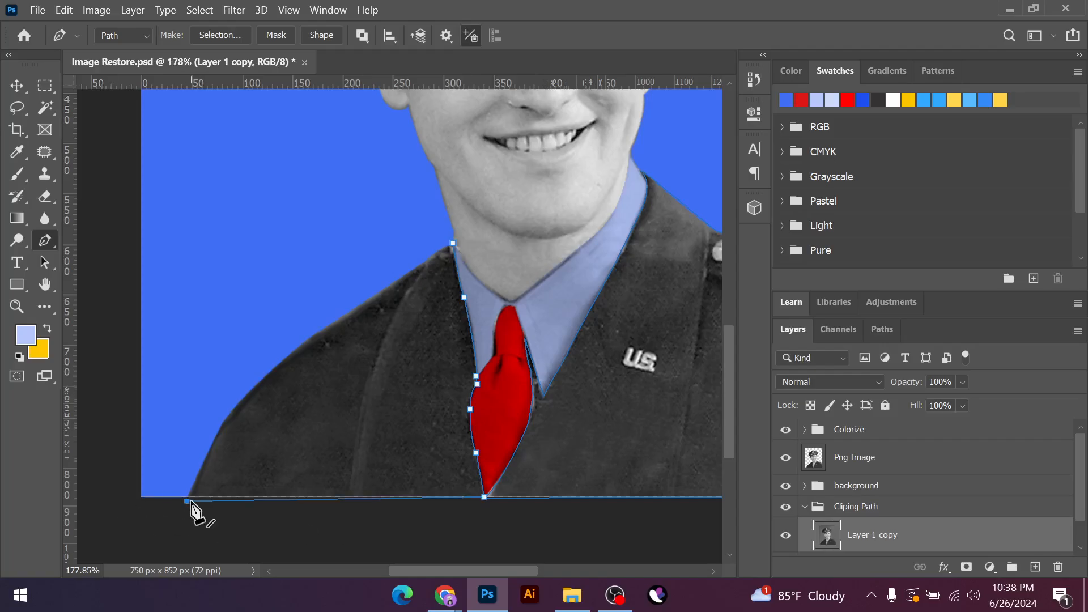
key("ctrl+z")
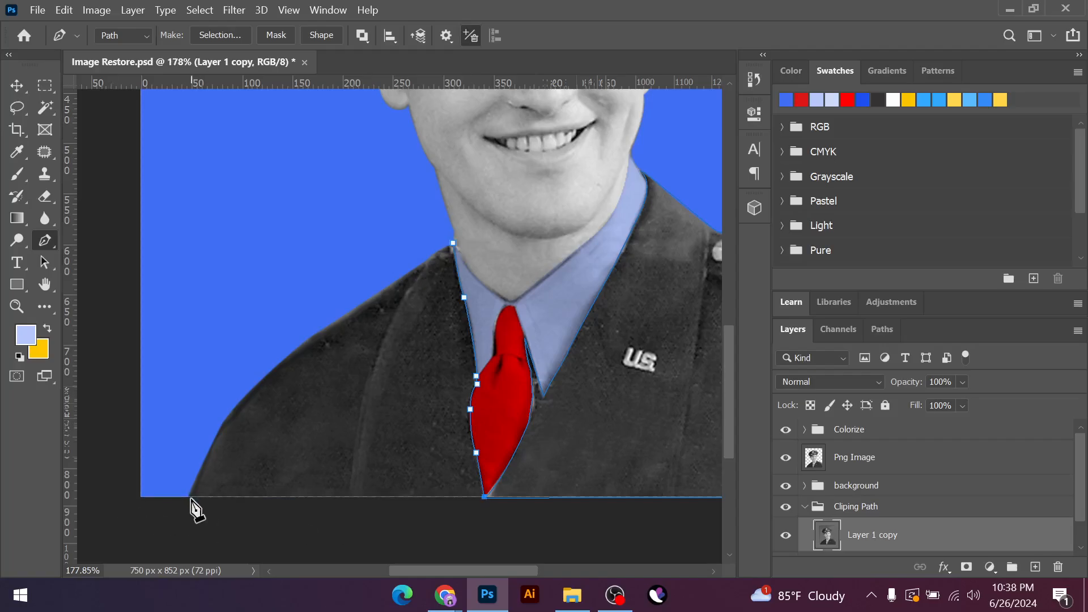
scroll(209, 442, "up", 3)
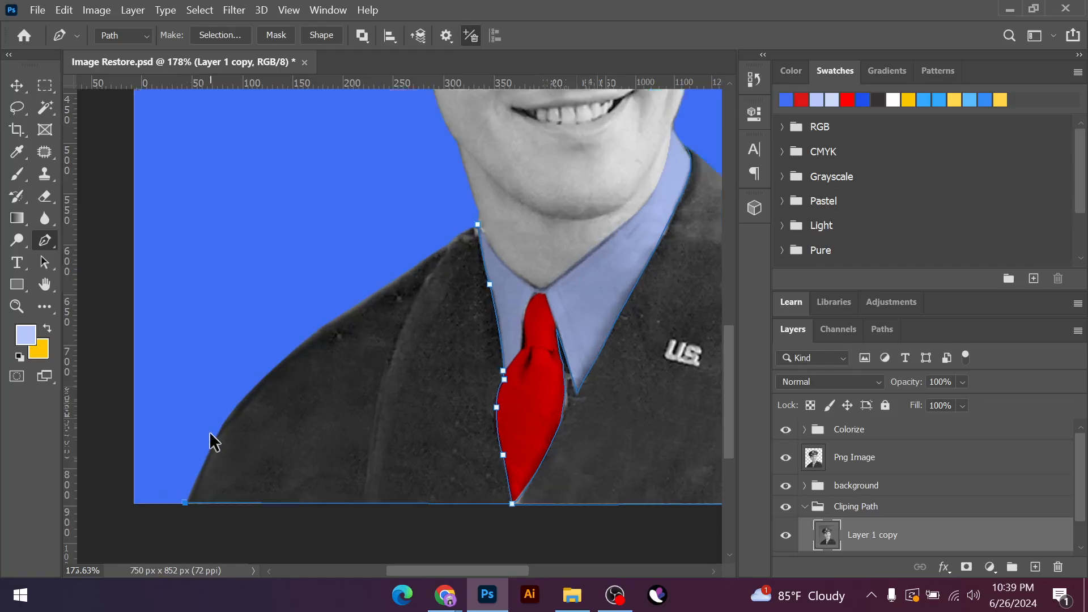
Curve the path up the lower outer edge of the left-hand sleeve, making the last anchor a corner point
left_click_drag(332, 313, 447, 225)
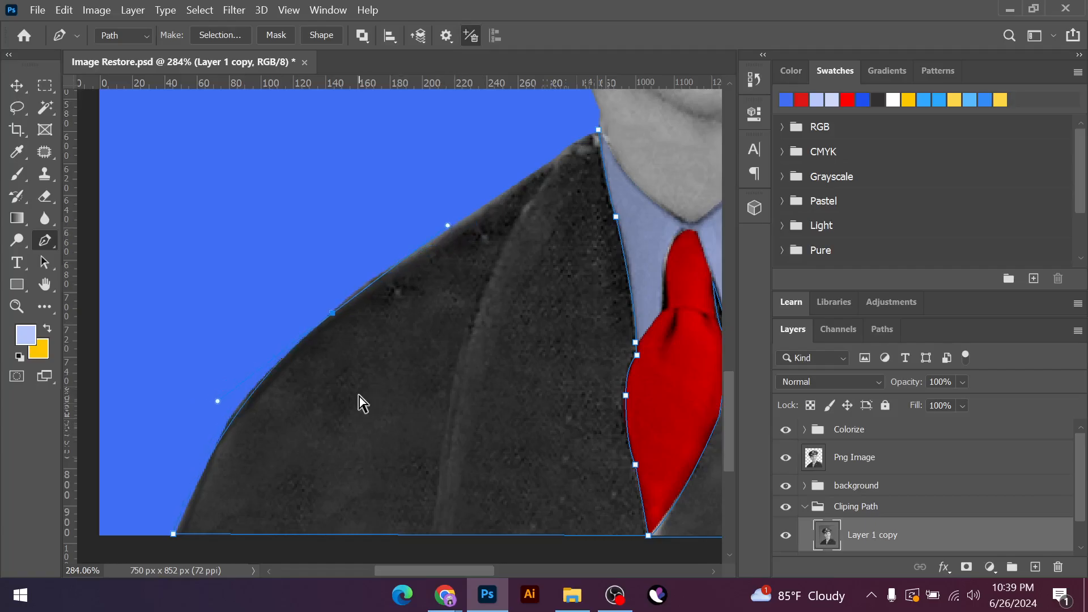
key("ctrl+z")
scroll(221, 491, "up", 3)
left_click_drag(243, 380, 288, 297)
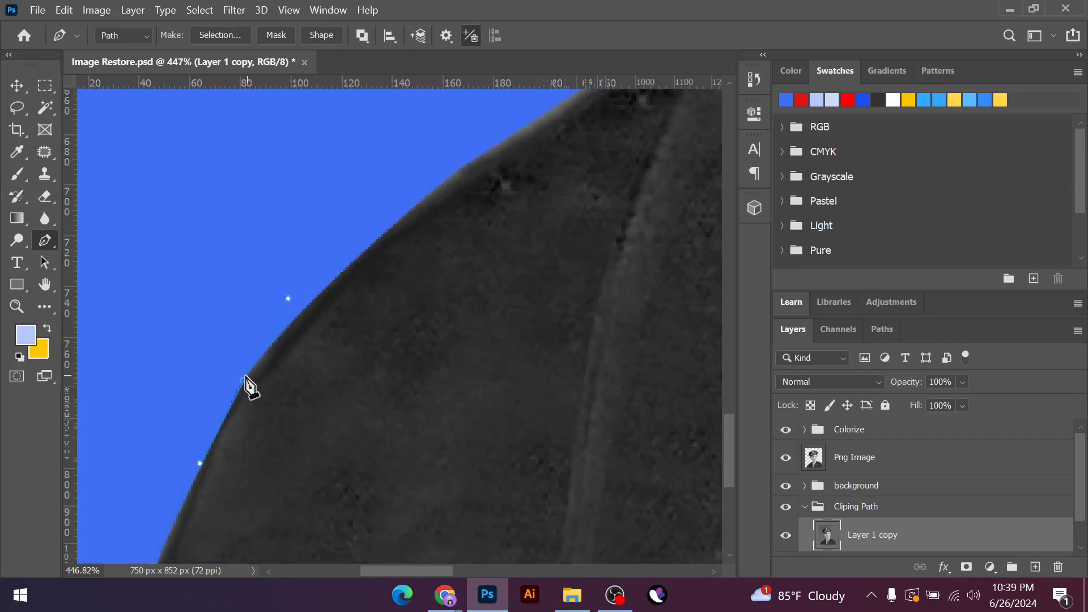
scroll(204, 493, "down", 2)
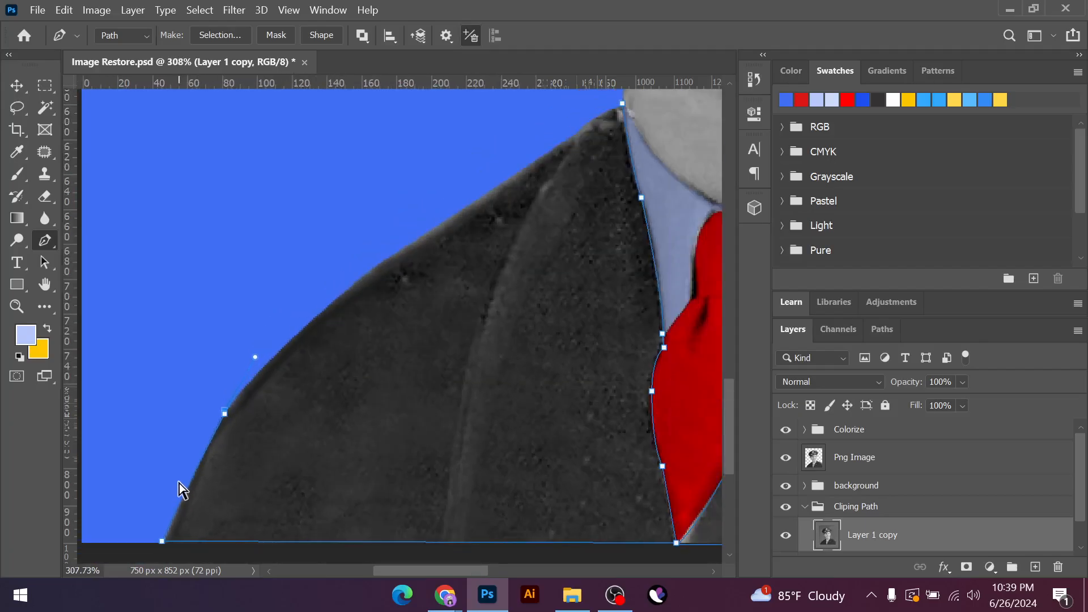
scroll(216, 437, "up", 6)
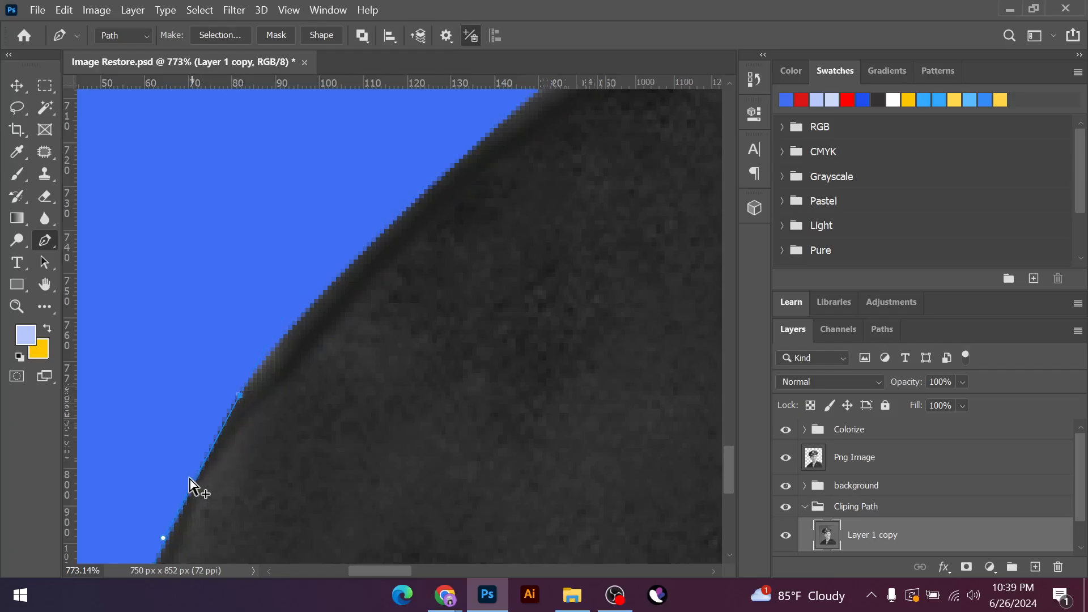
Trace the upper sleeve and shoulder slope with two curved segments, making each end anchor a corner point
scroll(194, 486, "down", 3)
left_click_drag(449, 206, 546, 158)
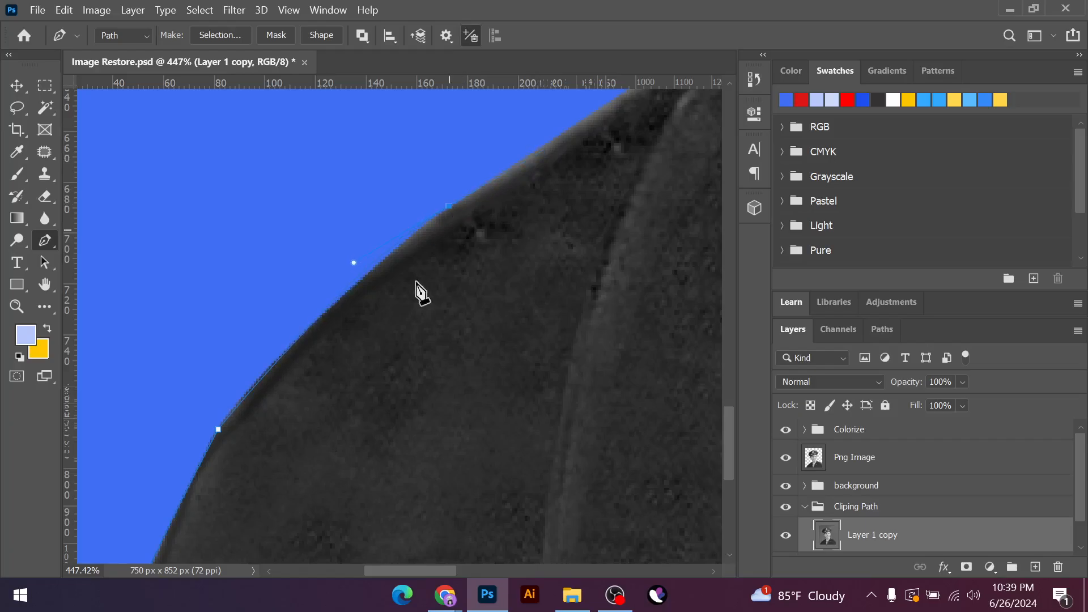
scroll(321, 372, "down", 1)
scroll(321, 372, "down", 6)
scroll(534, 228, "up", 5)
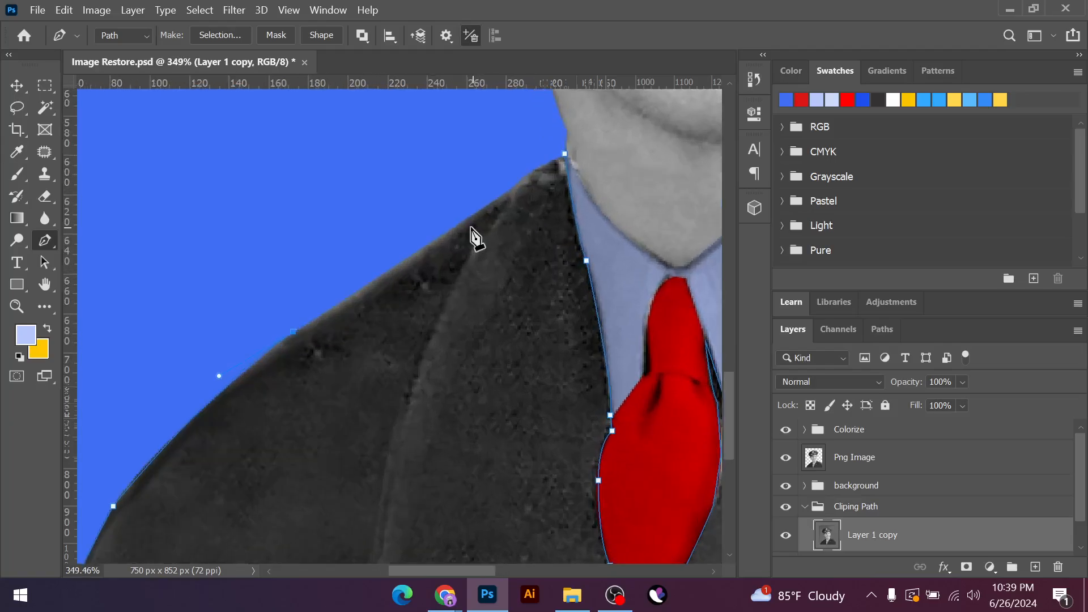
left_click_drag(475, 212, 540, 166)
left_click(475, 211, "alt")
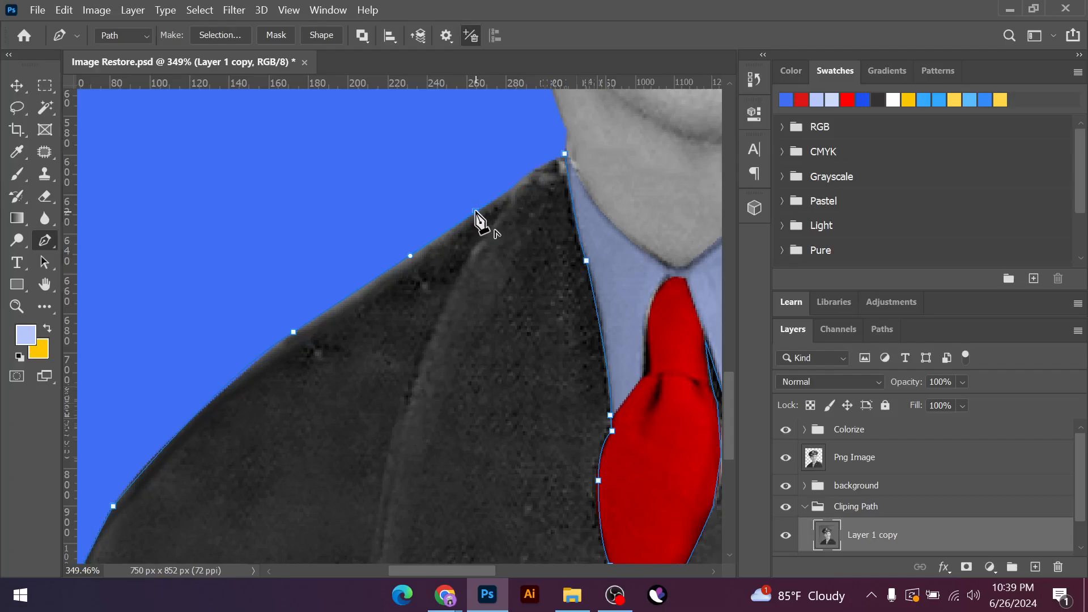
Add a corner anchor near the top of the shoulder and close the jacket path at its starting anchor beside the collar
left_click(565, 155)
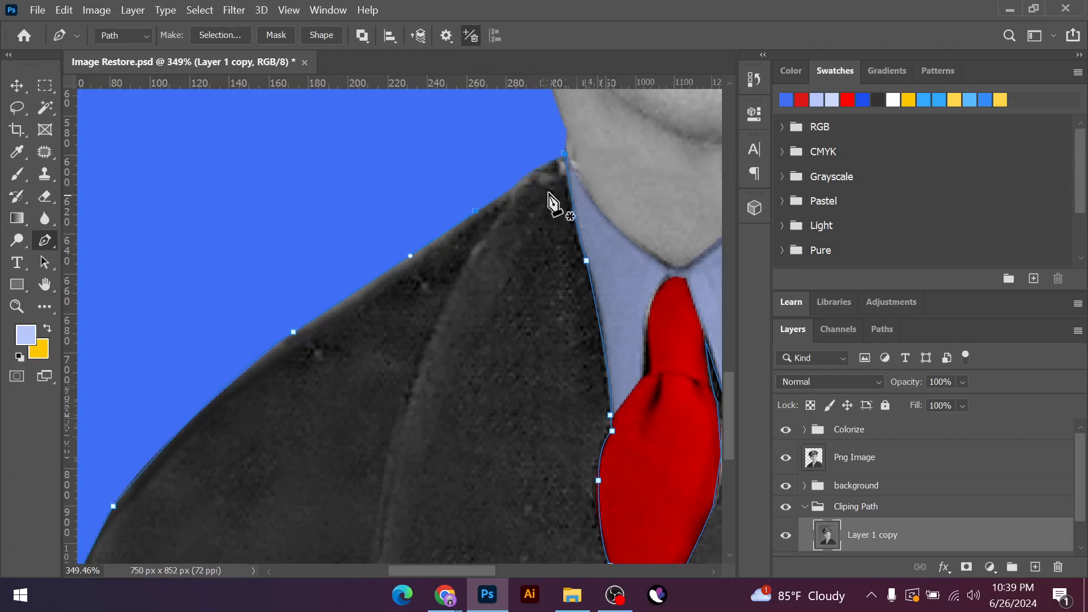
scroll(539, 194, "up", 3)
left_click_drag(498, 185, 519, 172)
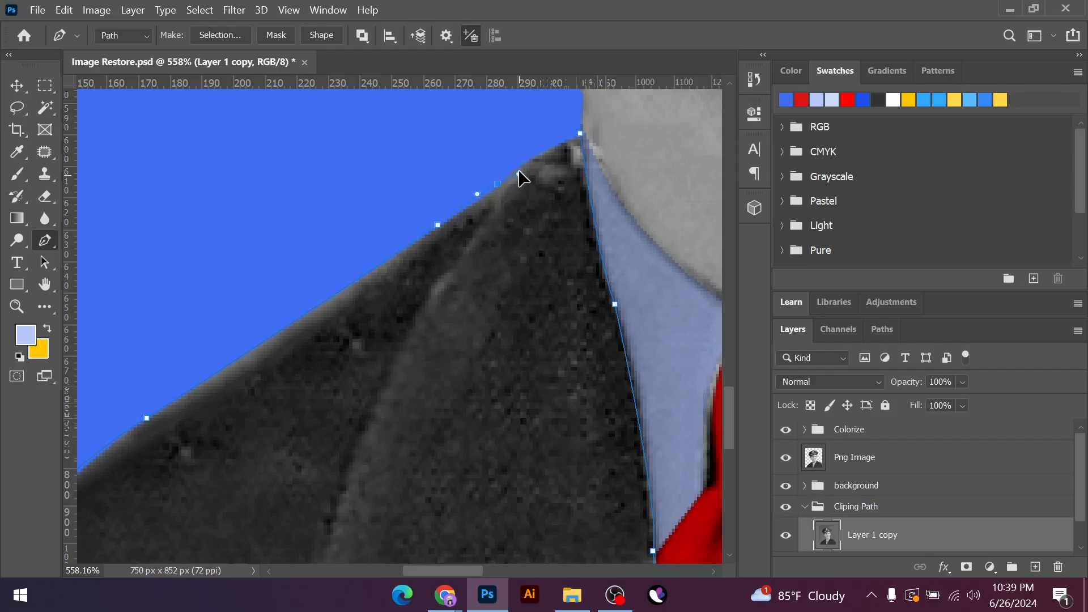
left_click(498, 185, "alt")
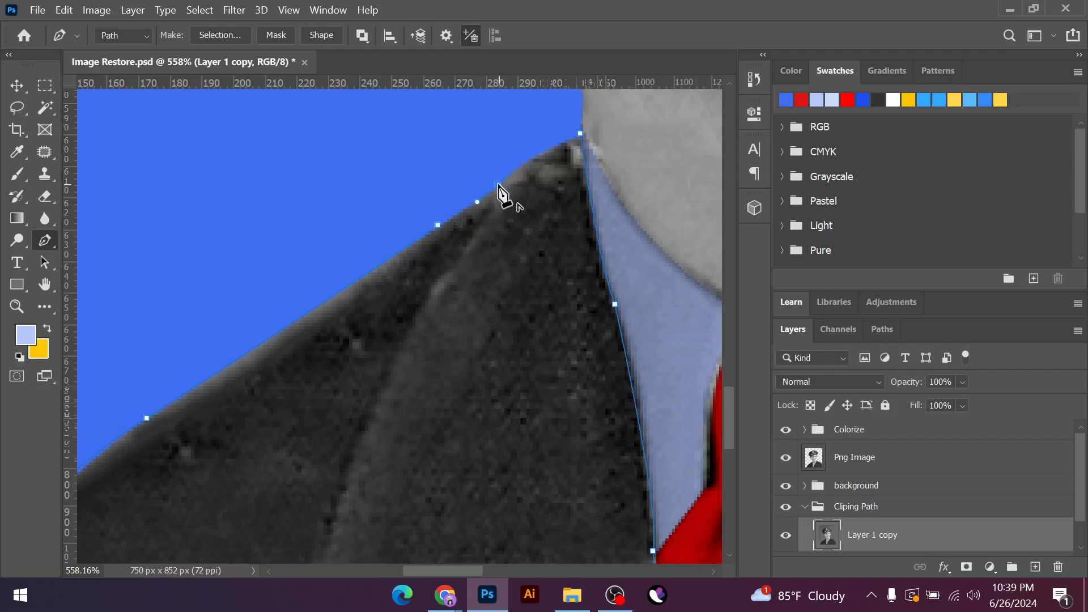
left_click(581, 135)
scroll(526, 281, "down", 10)
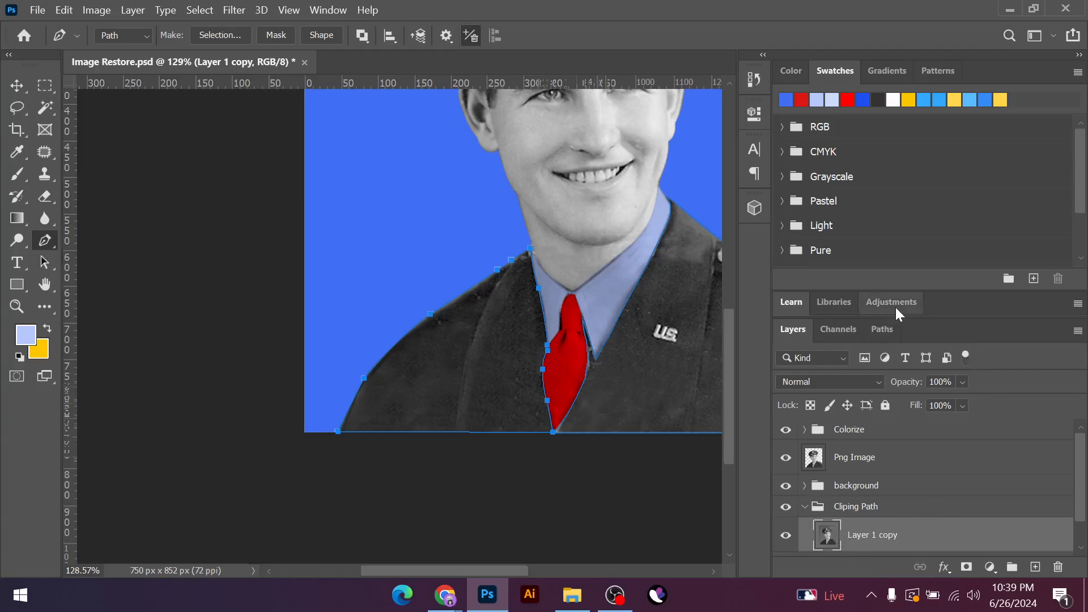
Save the work path under the name Dress and save the document
left_click(885, 330)
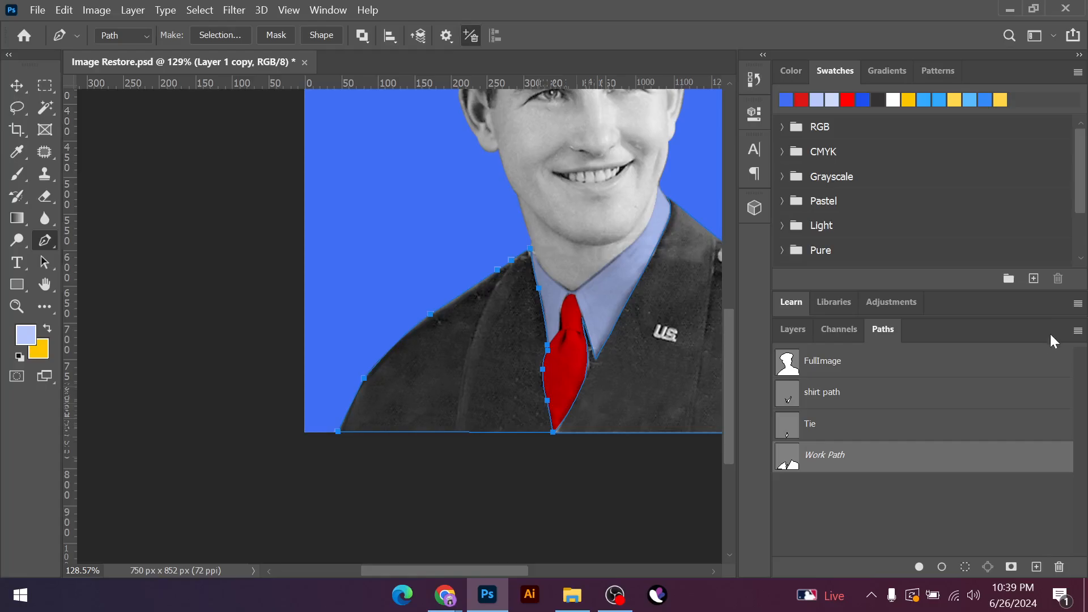
left_click(1079, 331)
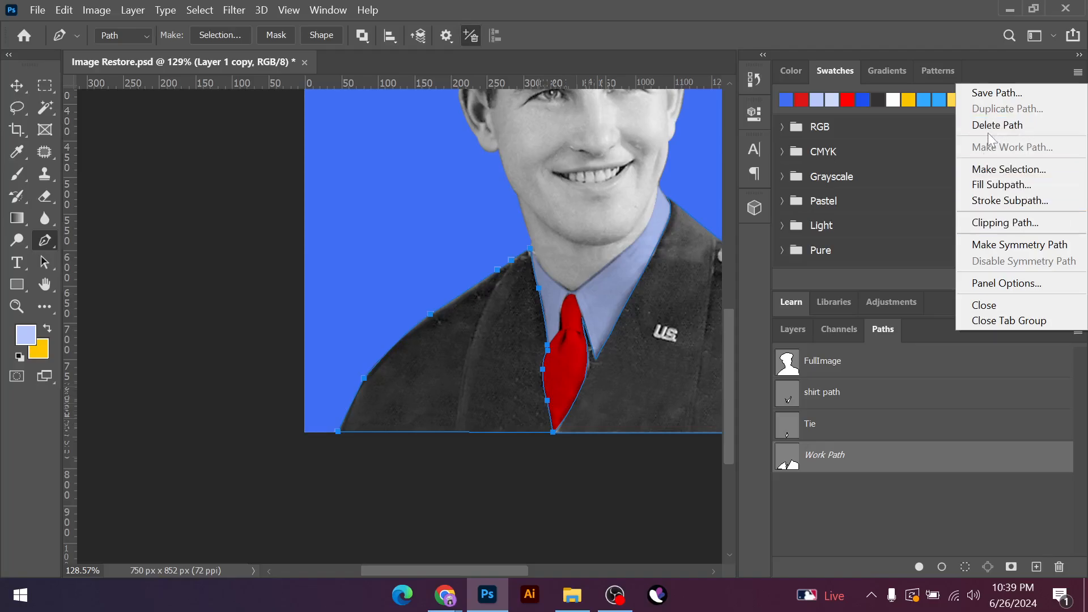
left_click(997, 93)
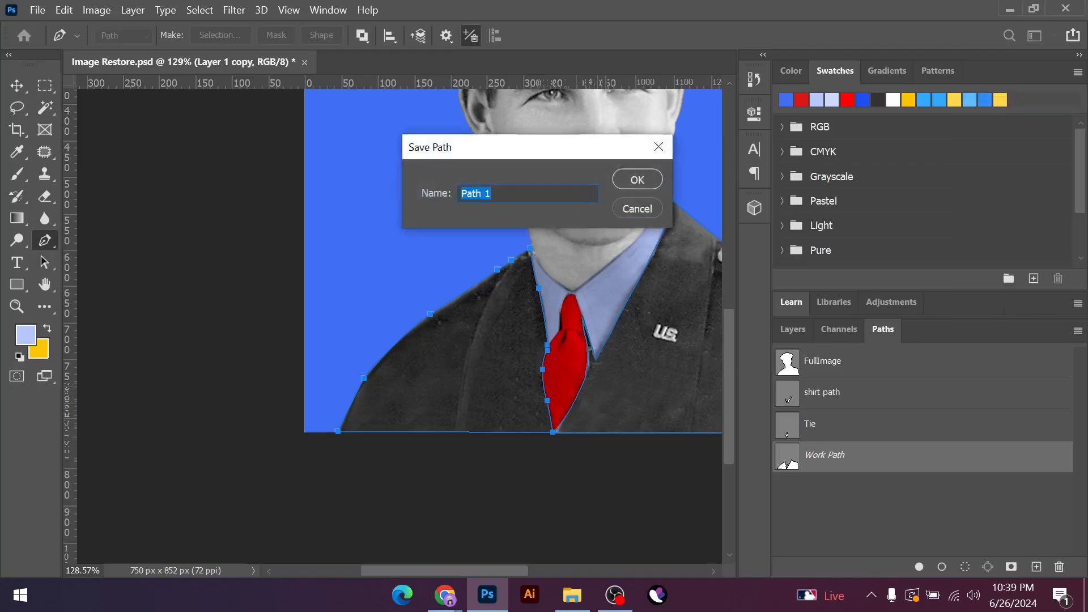
key("BackSpace")
key("Return")
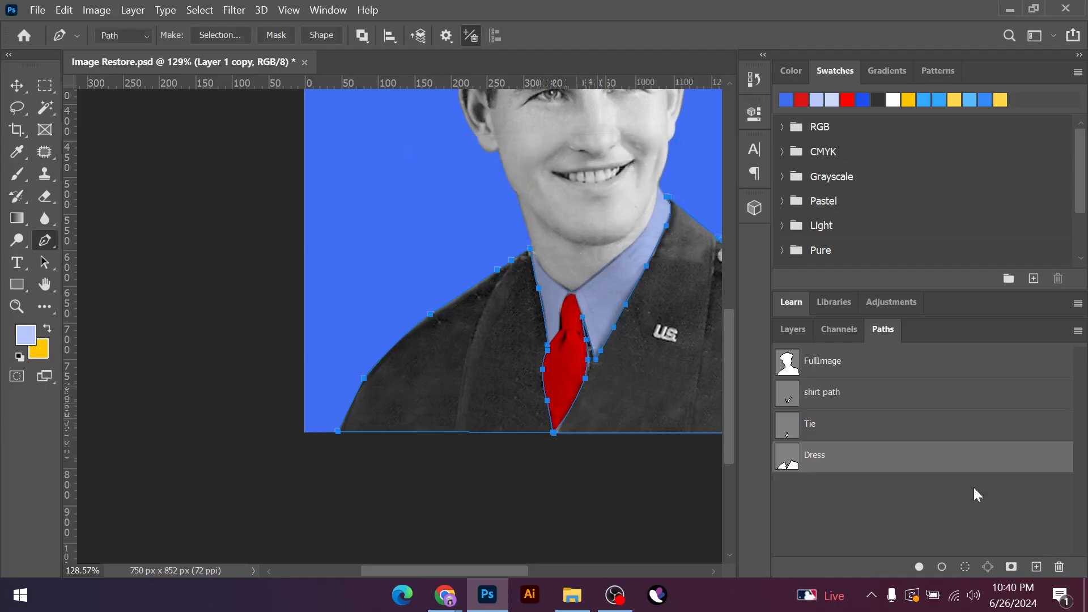
key("ctrl+s")
Turn the Dress path into a selection, copy the jacket to its own layer and name that layer Dress
left_click(792, 330)
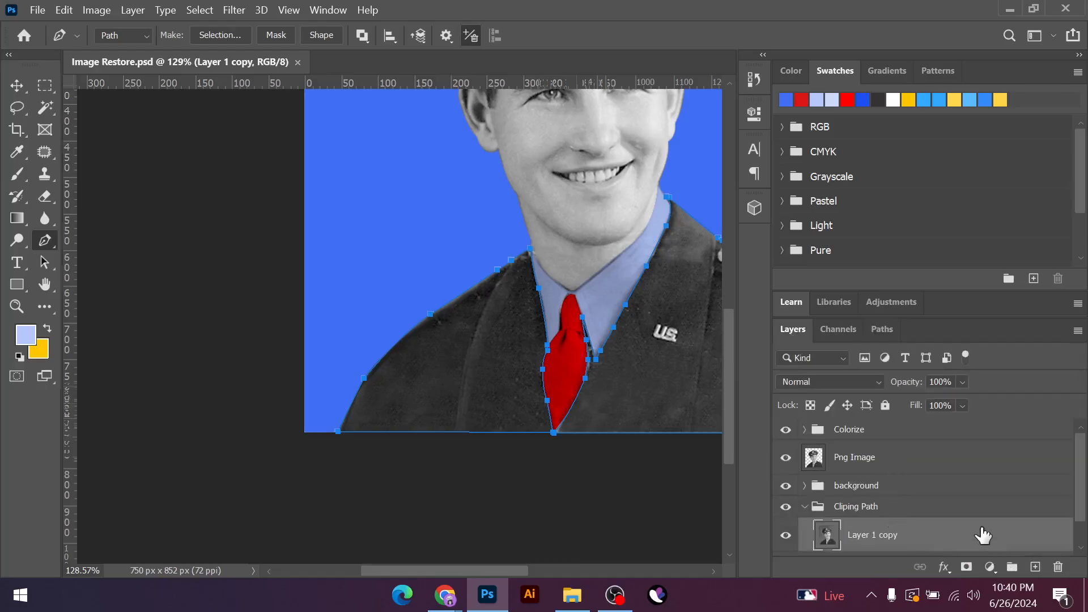
key("ctrl+Return")
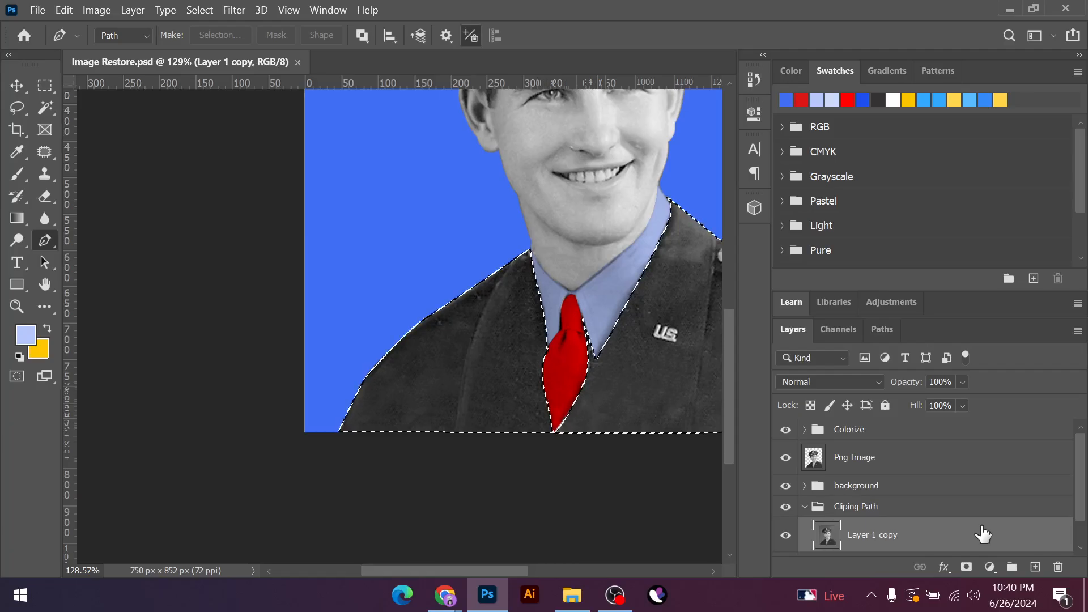
left_click(967, 568)
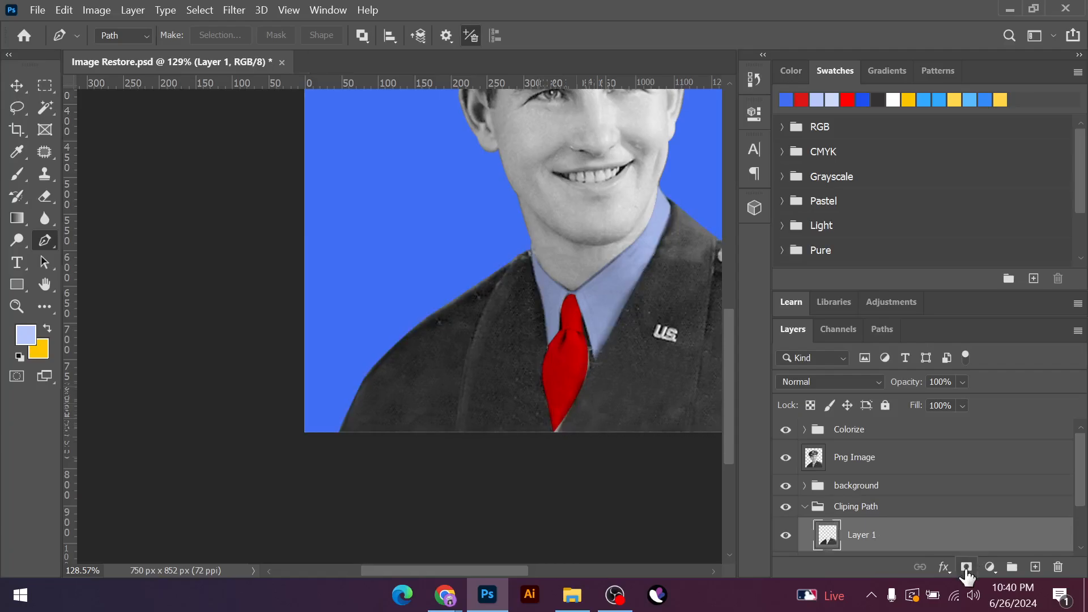
double_click(866, 536)
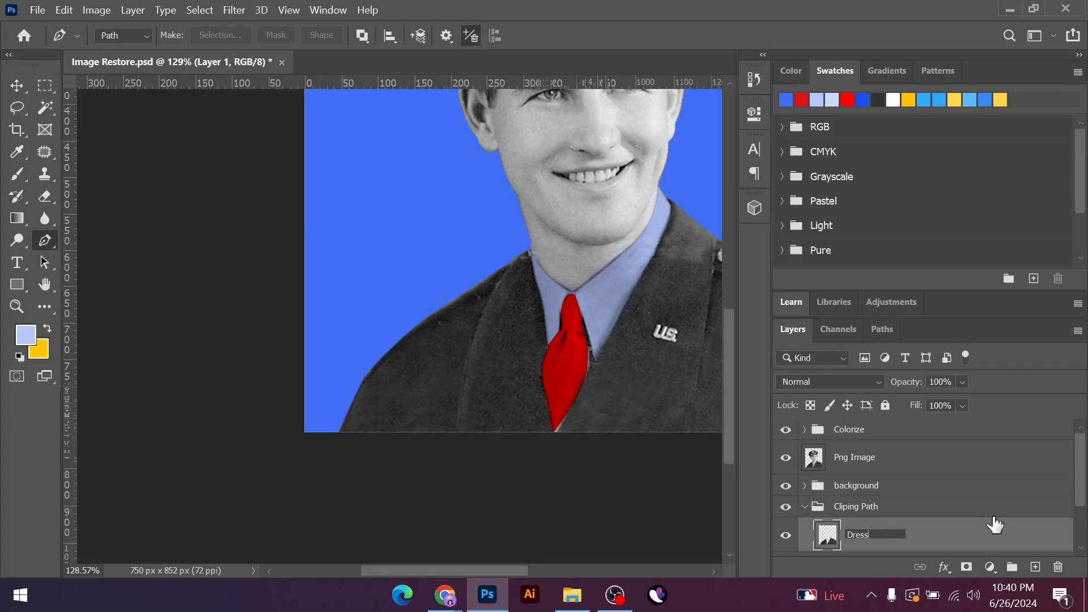
key("Return")
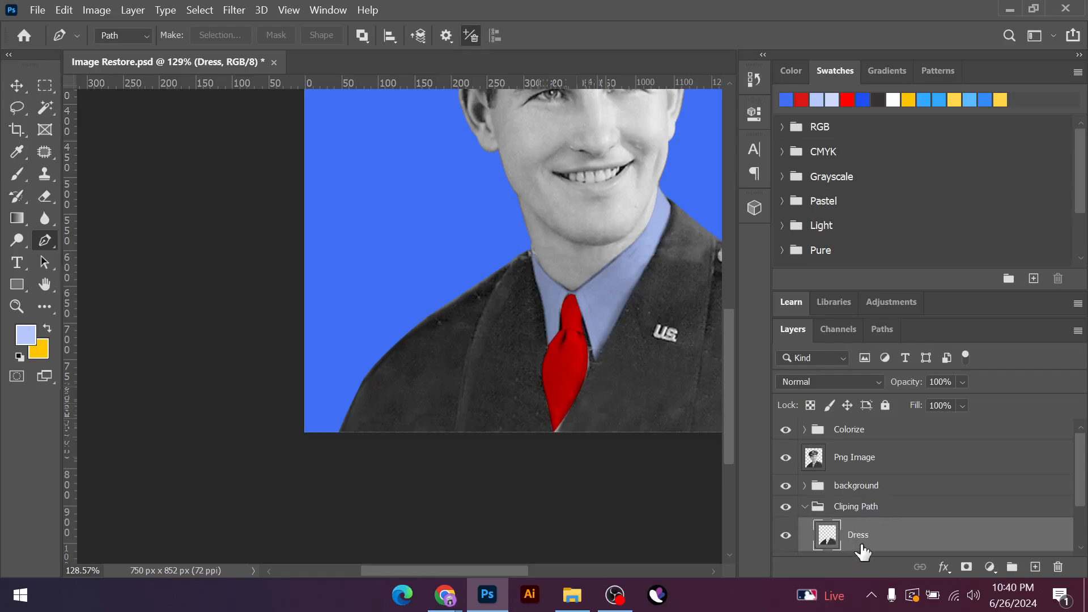
Move the Dress layer into the Colorize group, expand the group and make Dress the active layer
left_click_drag(876, 543, 874, 435)
left_click(805, 429)
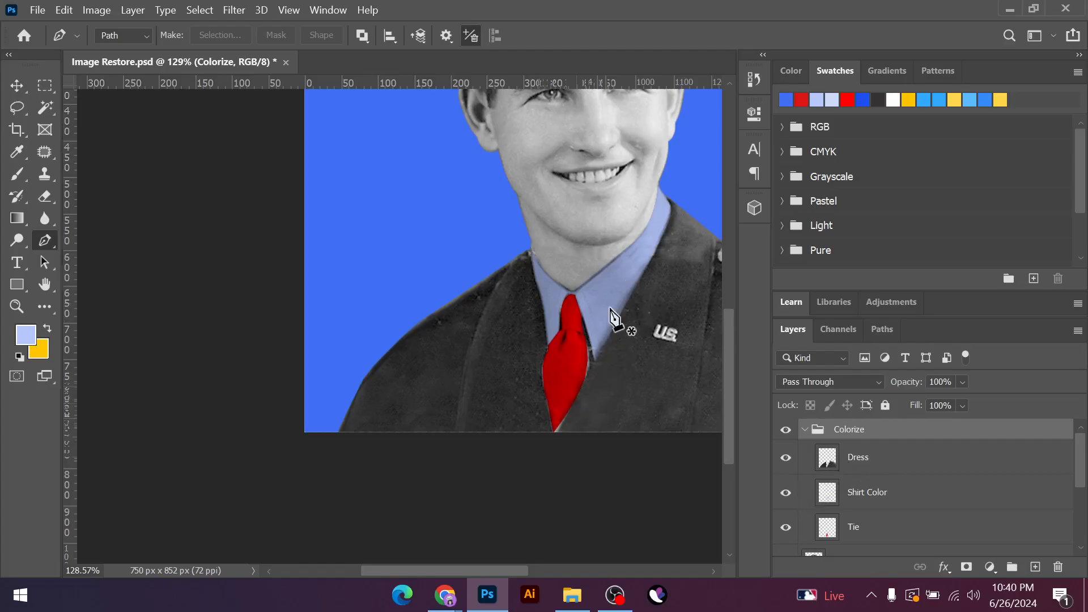
left_click(862, 460)
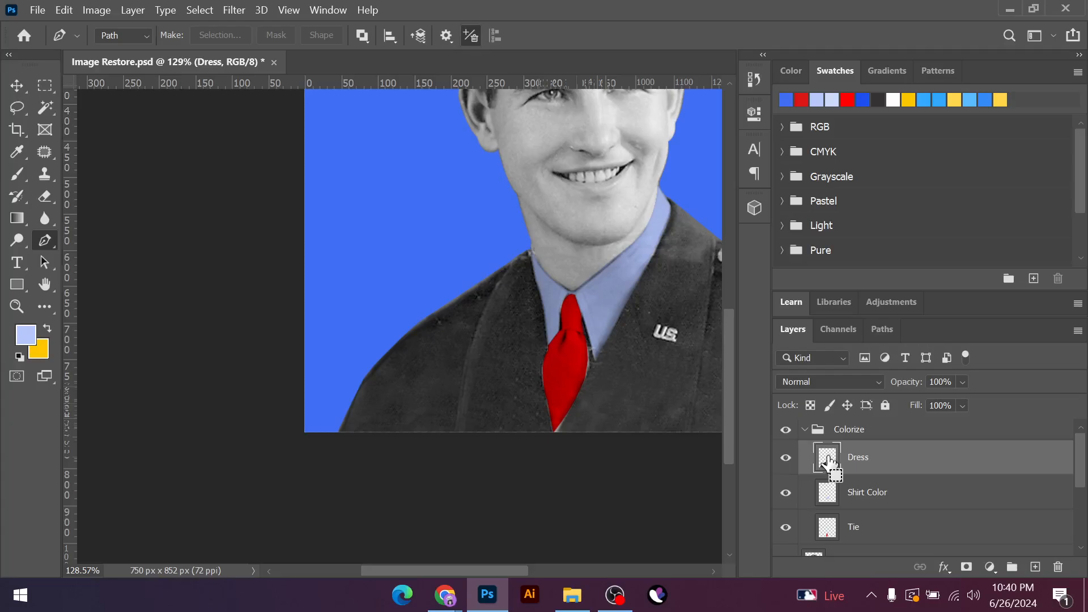
Load the Dress layer's outline as a selection and set the foreground colour to dark blue 022e45
left_click(828, 462, "ctrl")
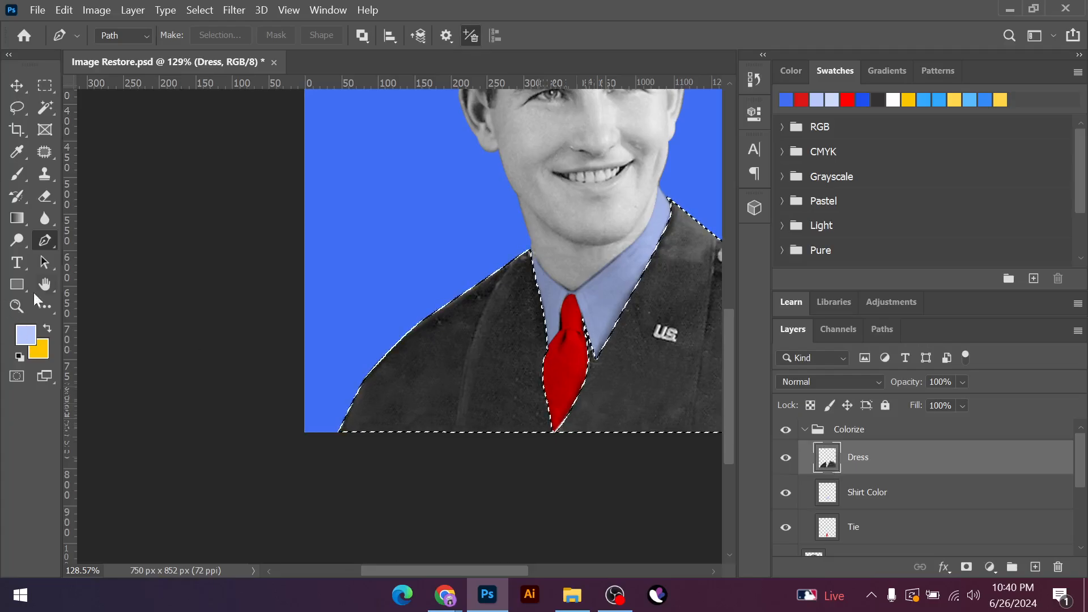
left_click(27, 336)
left_click_drag(753, 214, 870, 204)
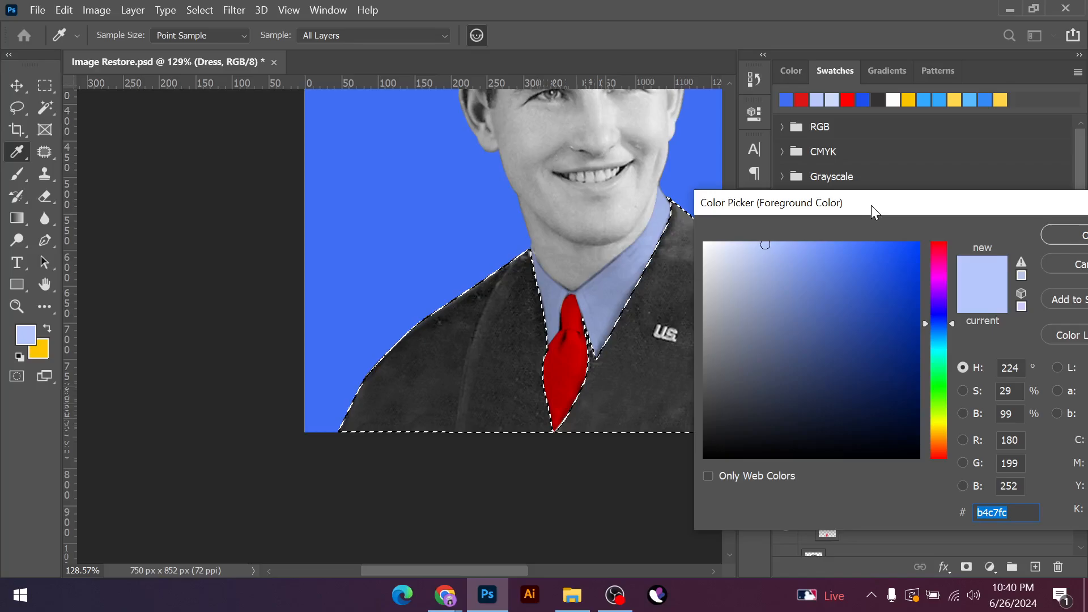
left_click(944, 393)
left_click(945, 371)
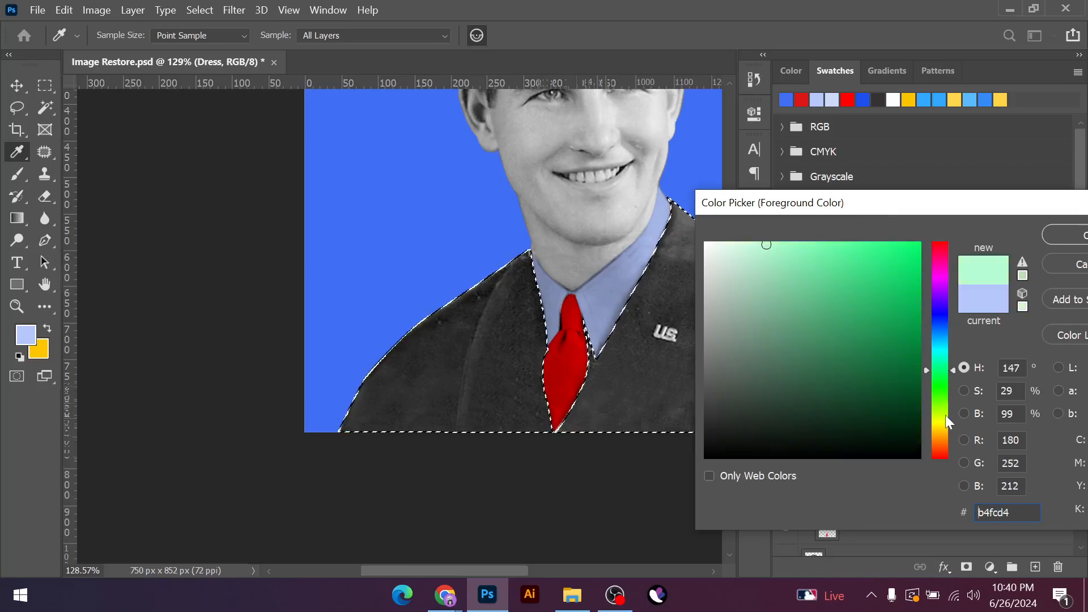
left_click_drag(941, 411, 941, 390)
left_click(914, 367)
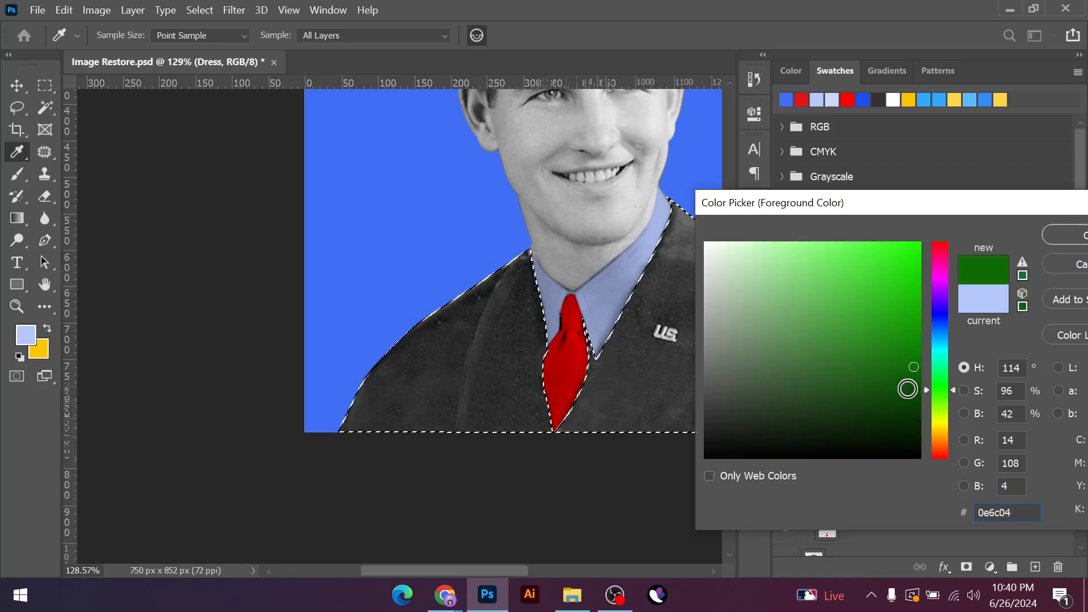
left_click(940, 338)
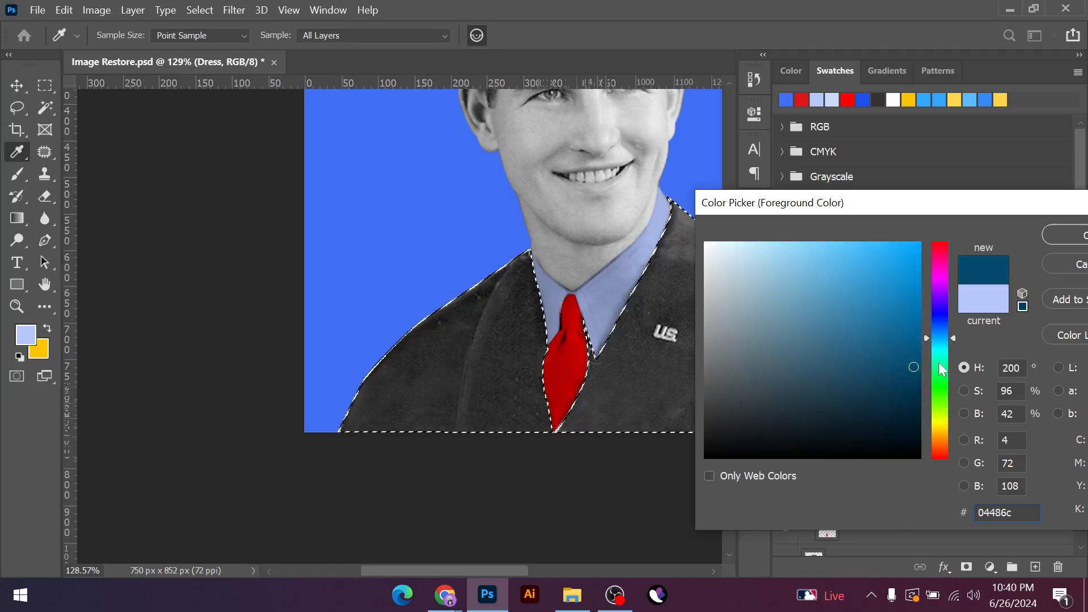
left_click_drag(918, 383, 913, 397)
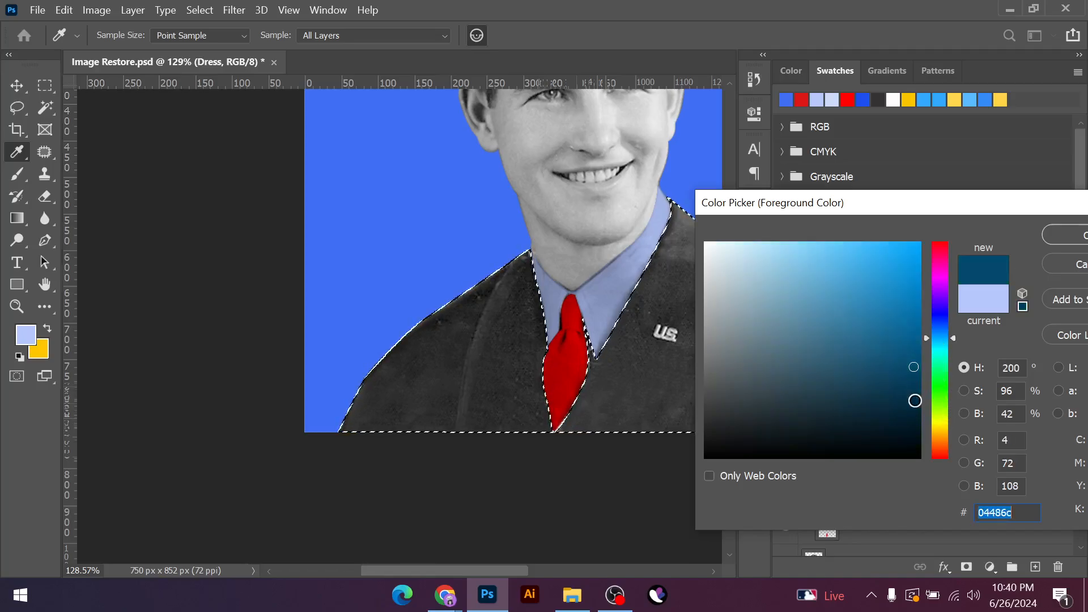
left_click(1048, 240)
key("p")
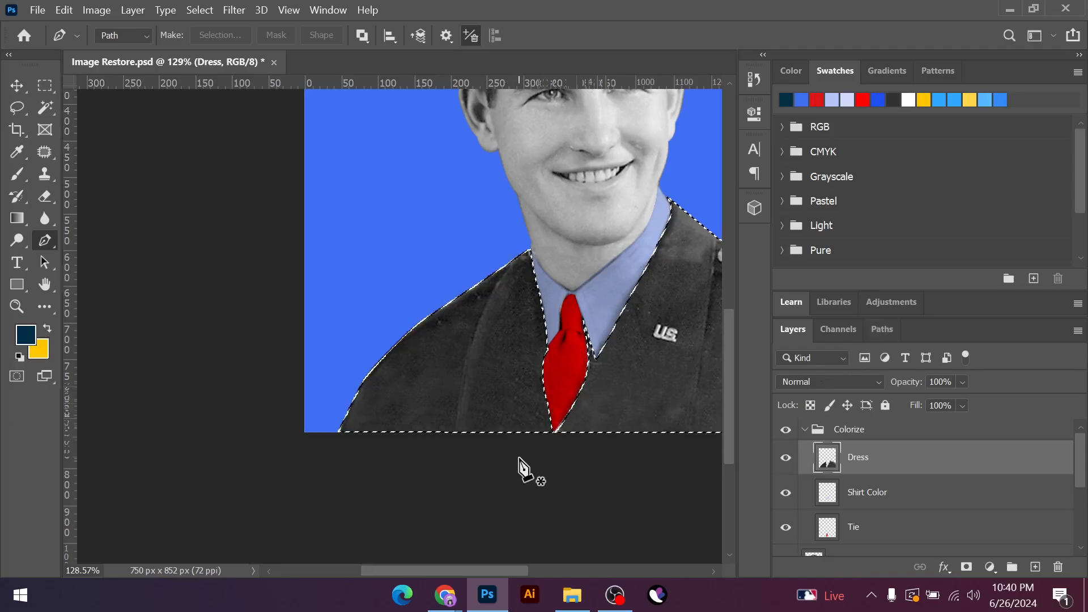
Fill the selected jacket with the foreground colour and set the Dress layer's blend mode to Multiply
key("alt+BackSpace")
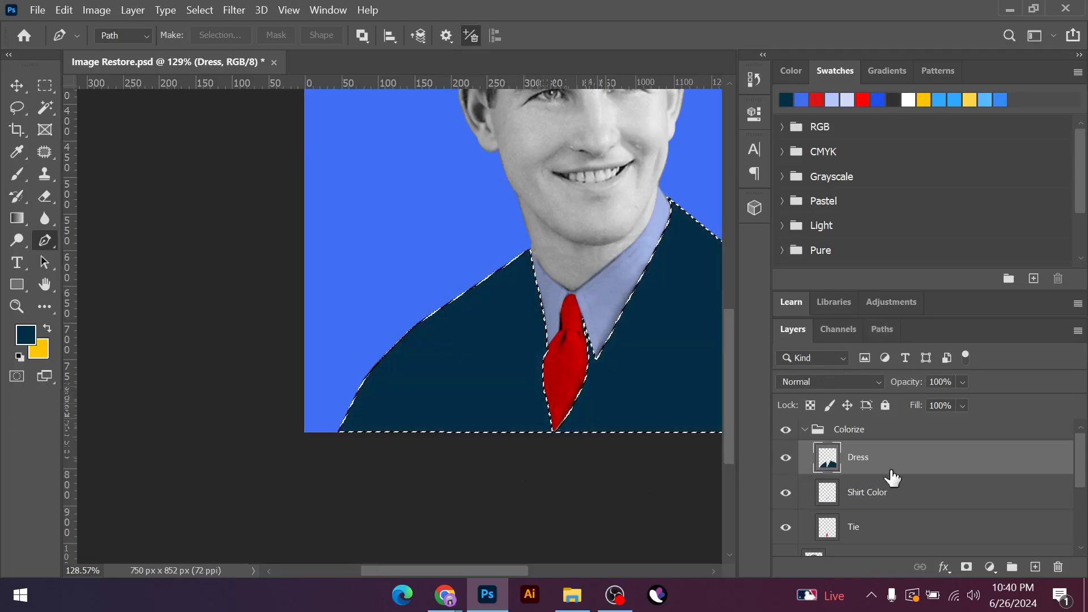
left_click(846, 382)
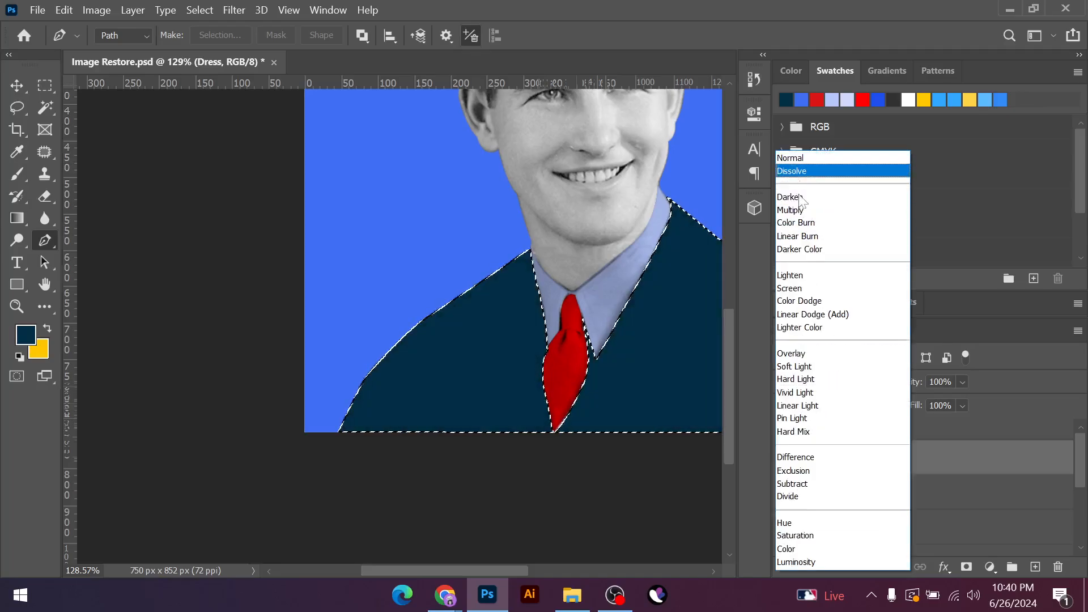
left_click(801, 211)
left_click(17, 85)
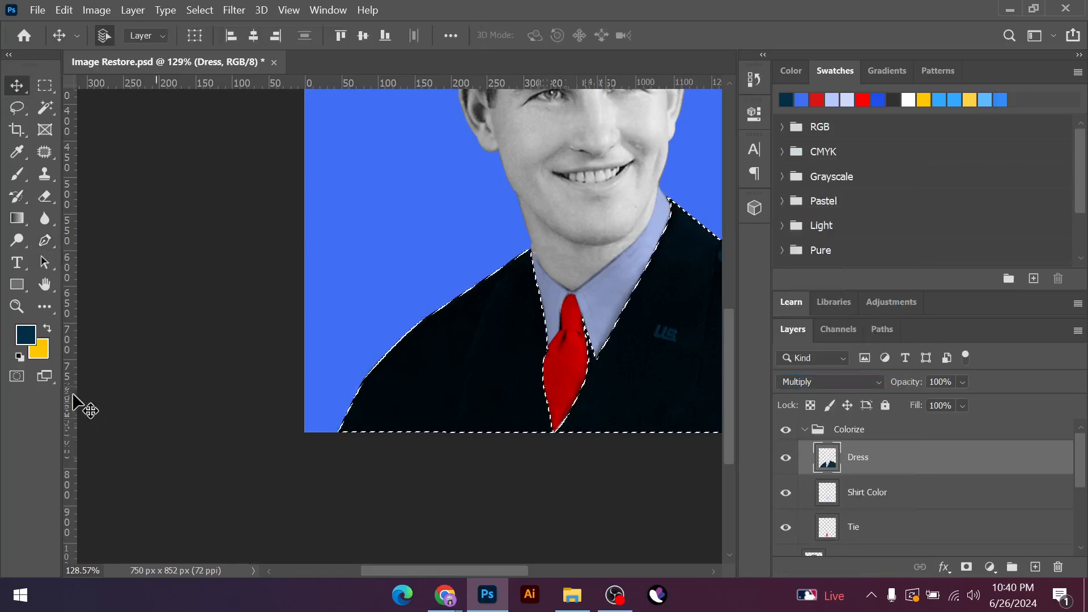
Set the foreground colour to a brighter blue, 035986, refill the selected jacket on the Dress layer with it and deselect
left_click(26, 335)
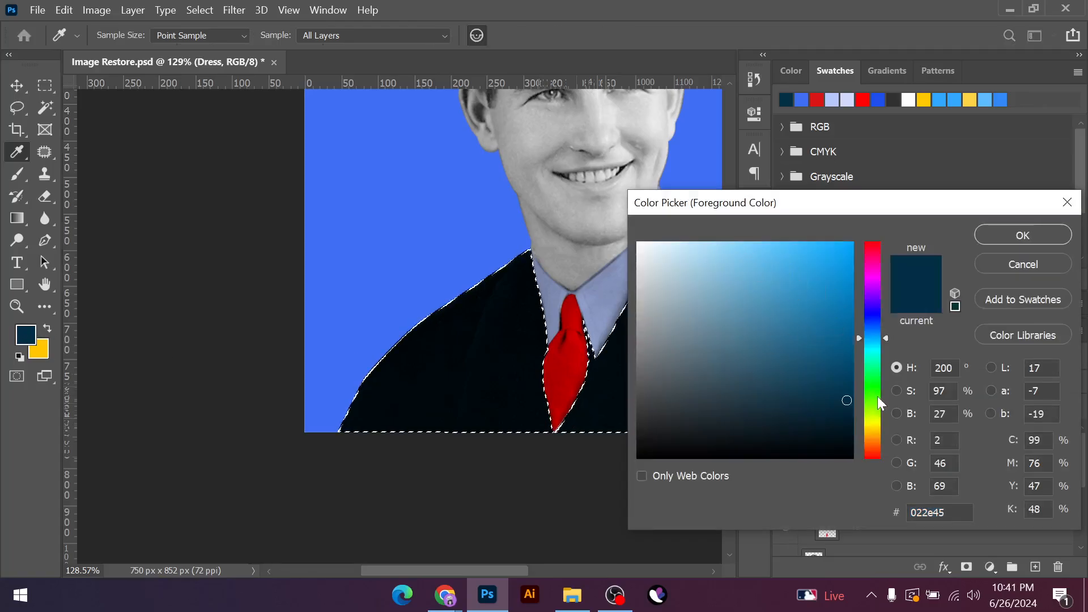
left_click(845, 368)
left_click(845, 355)
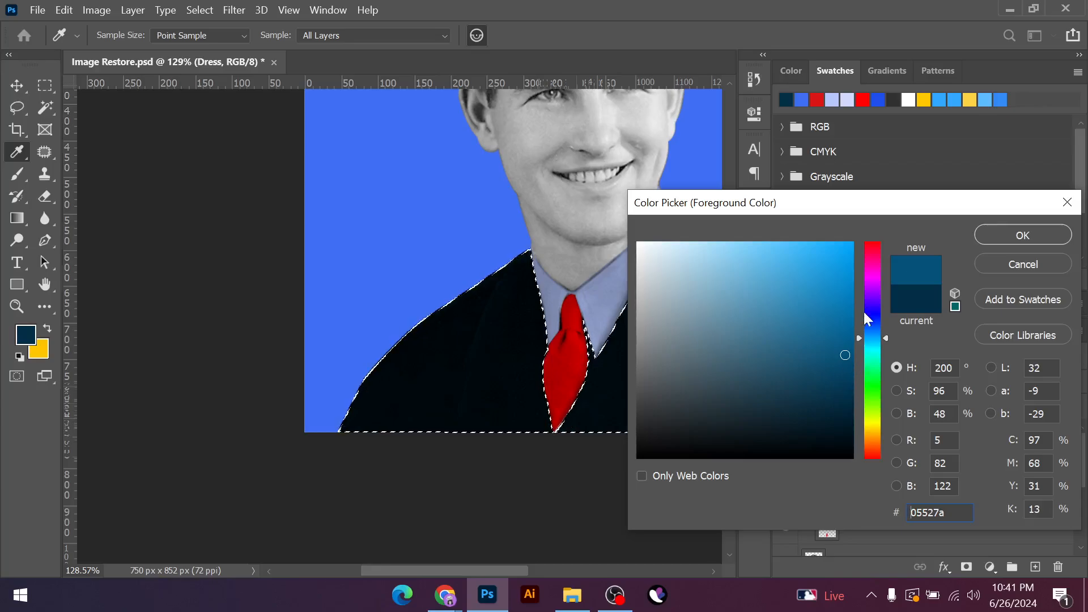
left_click(849, 344)
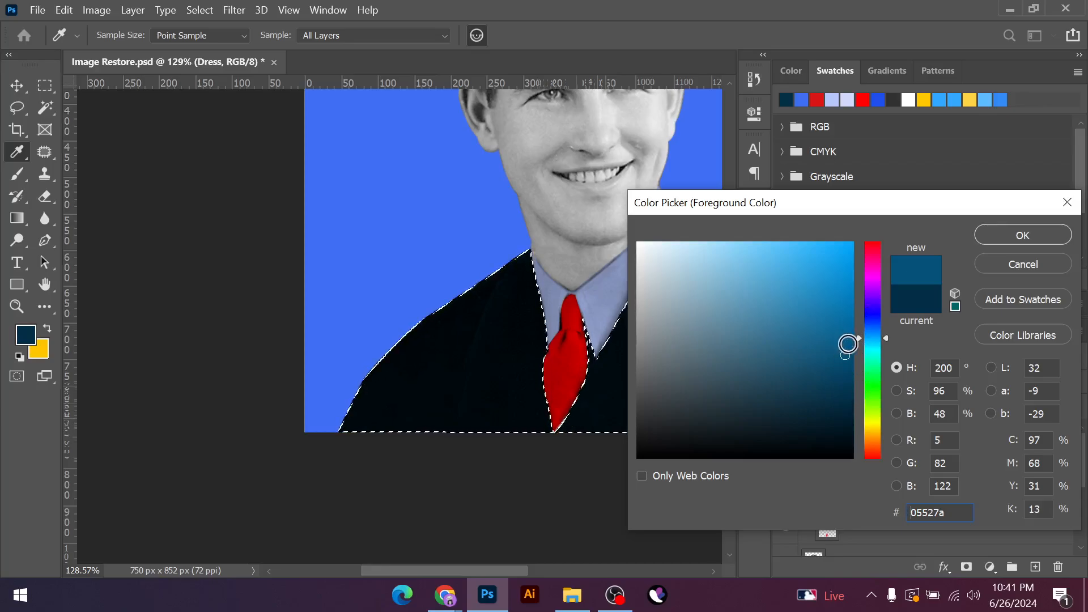
left_click(1024, 235)
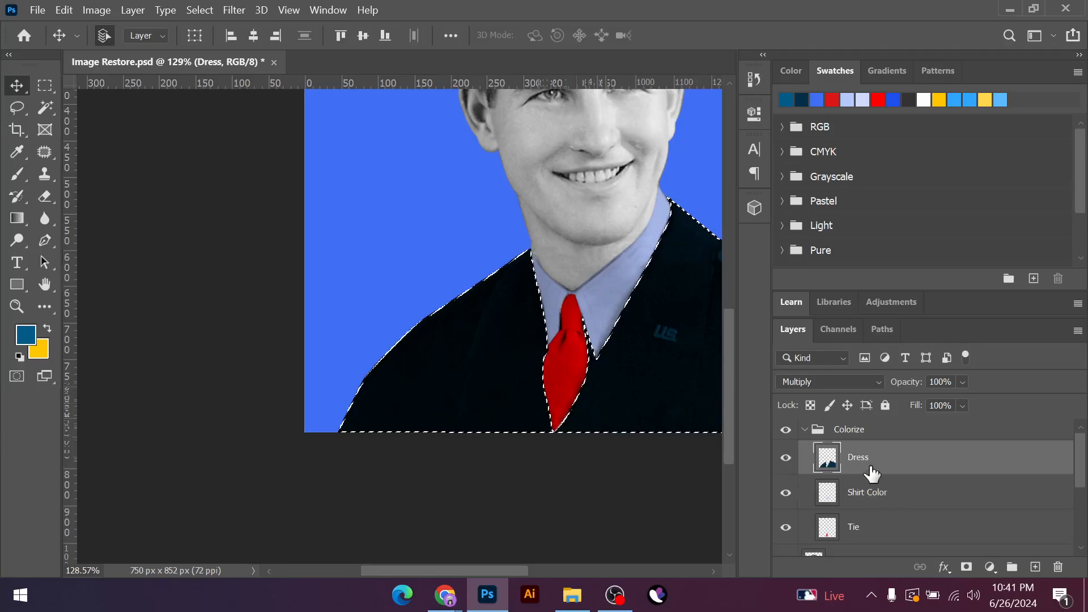
key("alt+BackSpace")
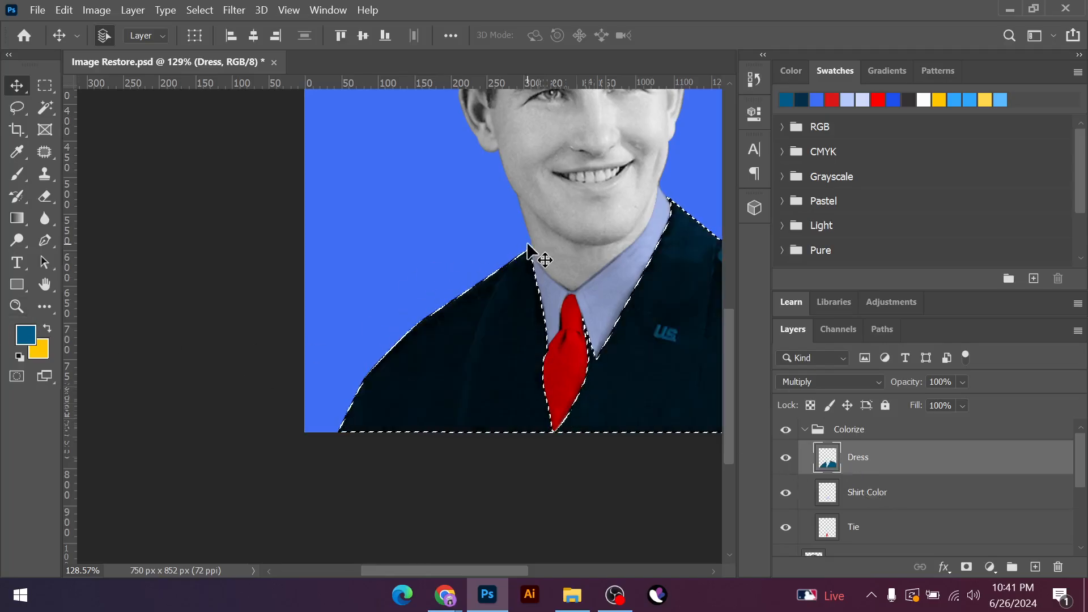
key("ctrl+d")
scroll(408, 471, "down", 4)
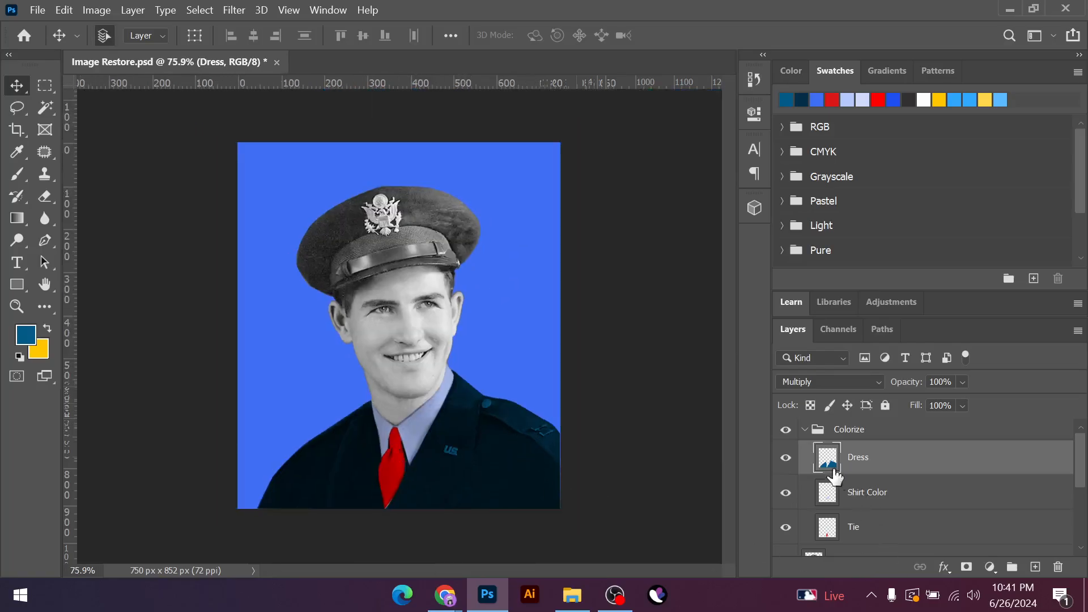
Lower the opacity of the Dress layer to 82%
left_click(963, 382)
left_click(966, 400)
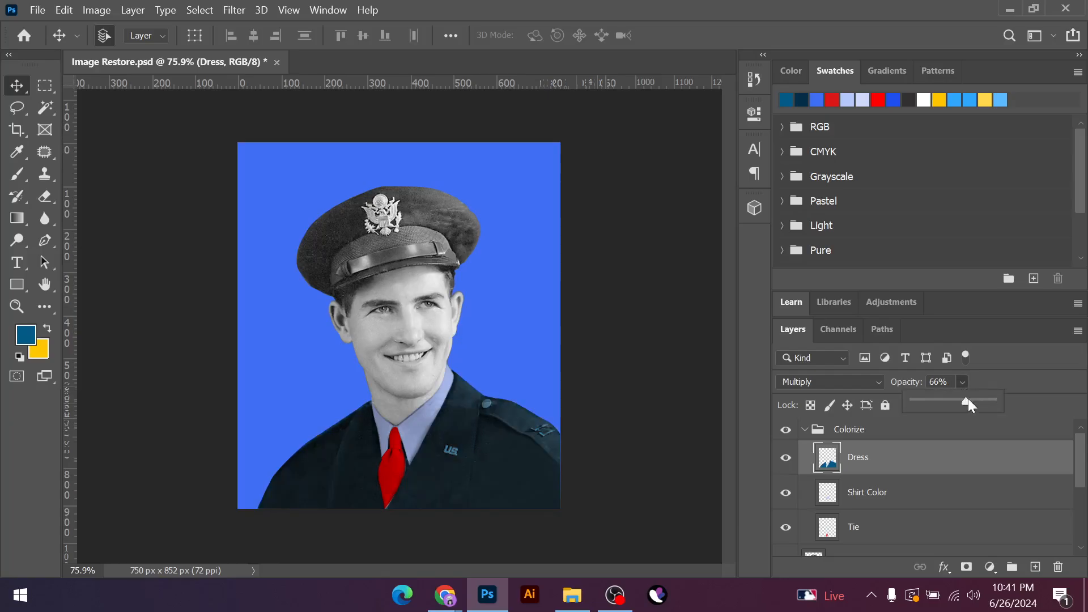
left_click_drag(968, 400, 978, 400)
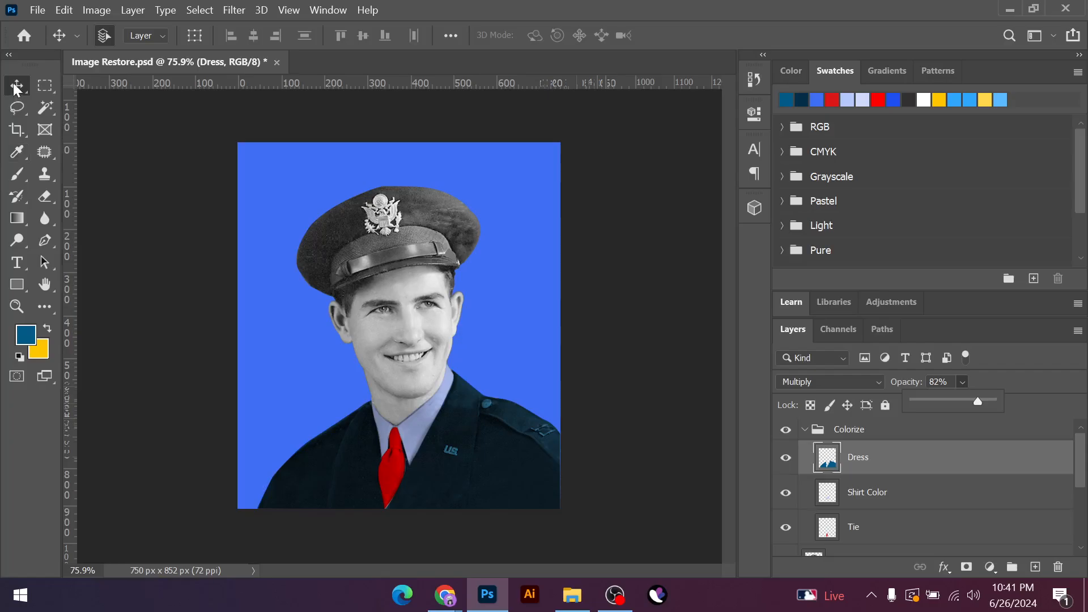
Change the backdrop's Color Fill 1 layer in the background group to white
left_click(518, 324)
double_click(810, 538)
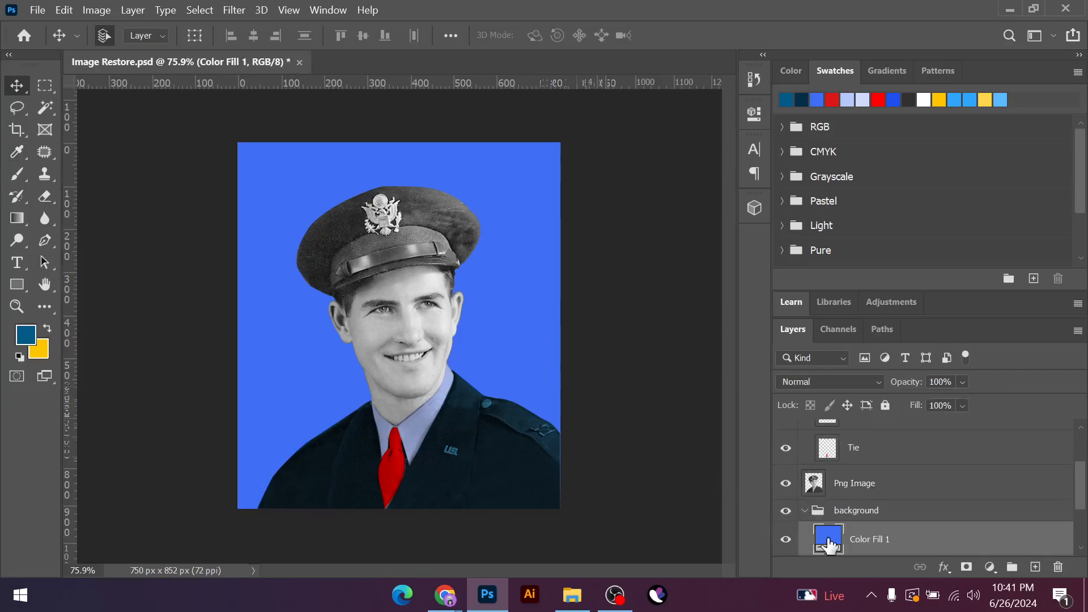
left_click(762, 348)
left_click_drag(687, 314, 621, 235)
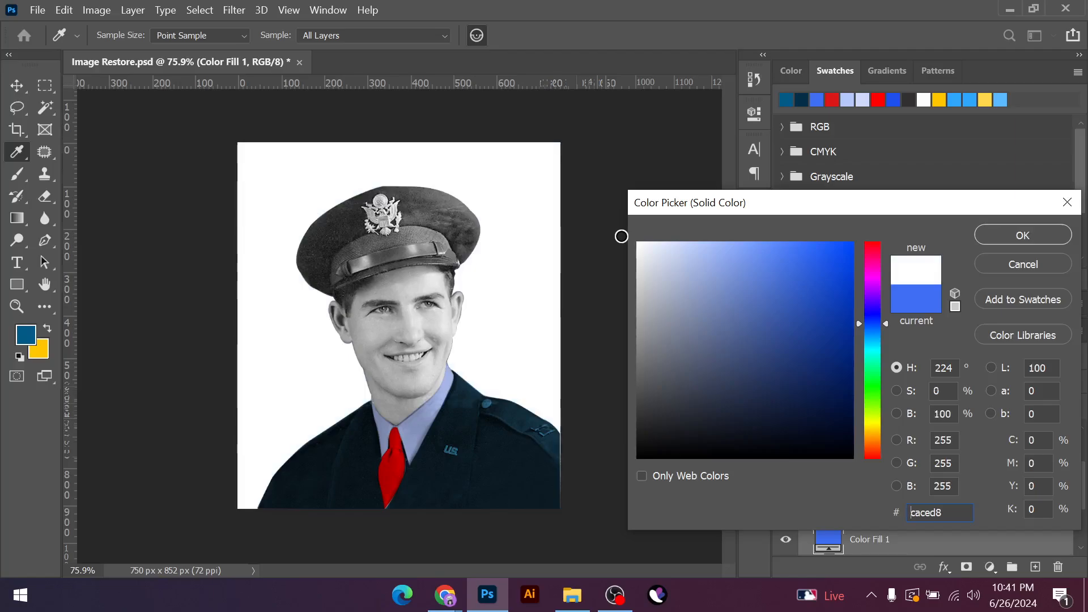
left_click(1043, 236)
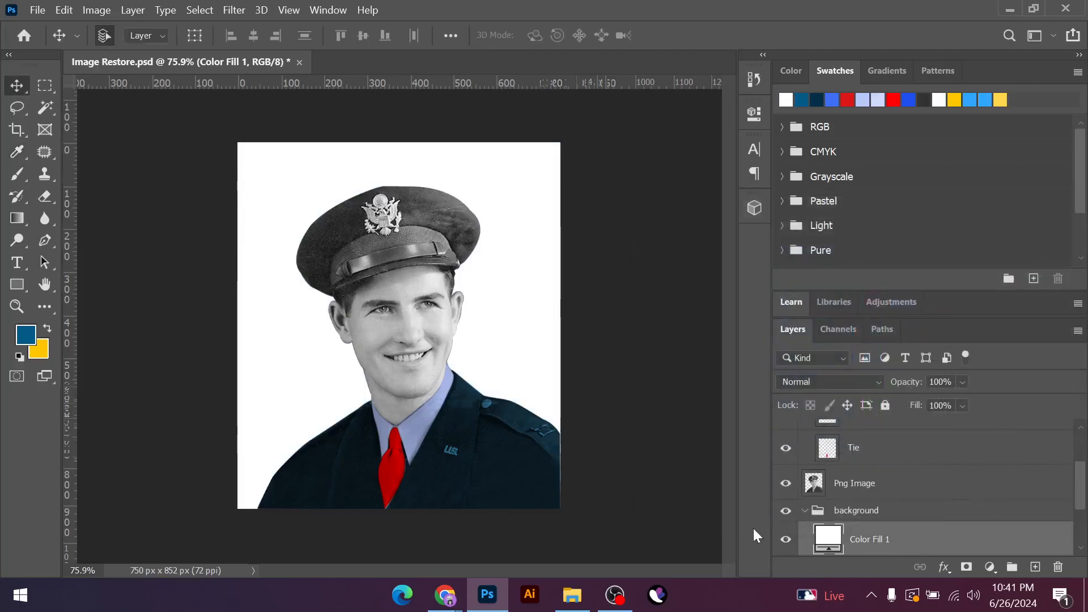
Compare the jacket with the Dress layer hidden and shown, and set that layer's opacity to 86%
scroll(872, 489, "up", 2)
scroll(872, 490, "up", 1)
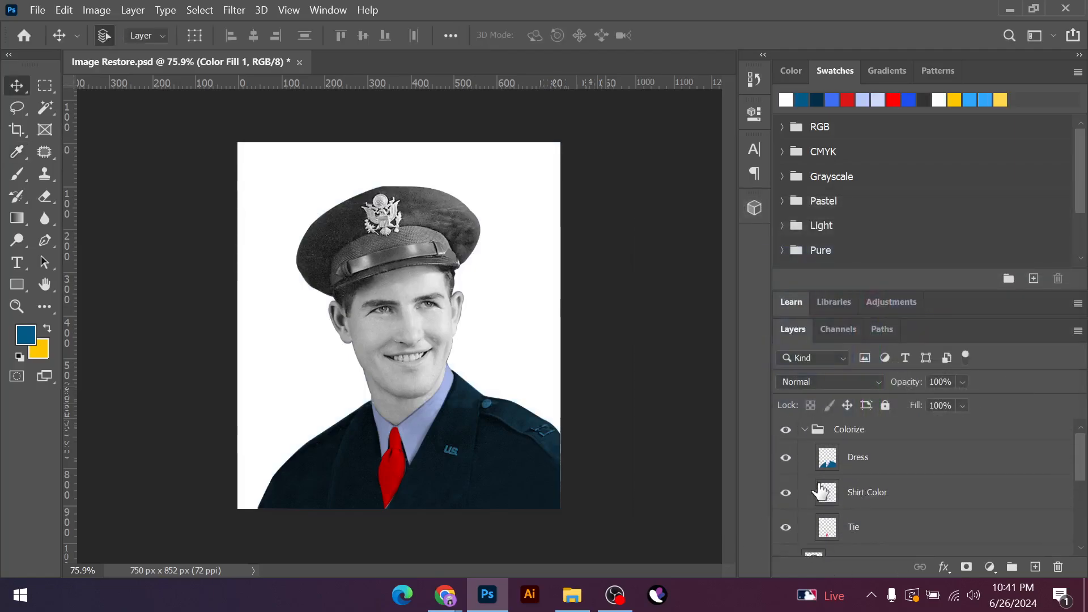
left_click(786, 458)
left_click(786, 459)
scroll(408, 517, "up", 1)
scroll(590, 396, "down", 2)
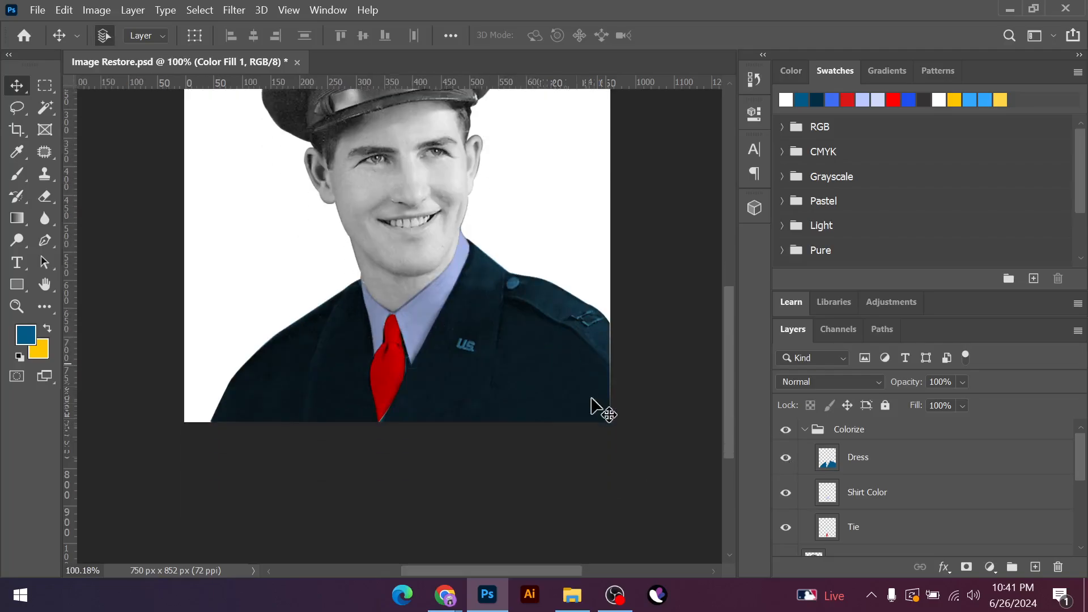
left_click(835, 461)
left_click(963, 383)
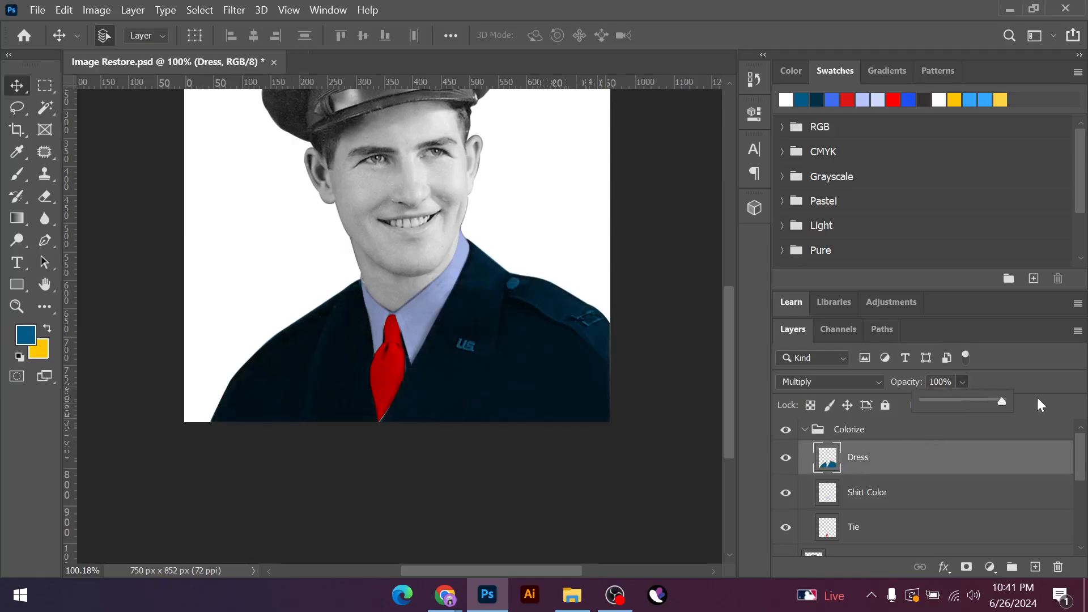
left_click(990, 399)
left_click(822, 462)
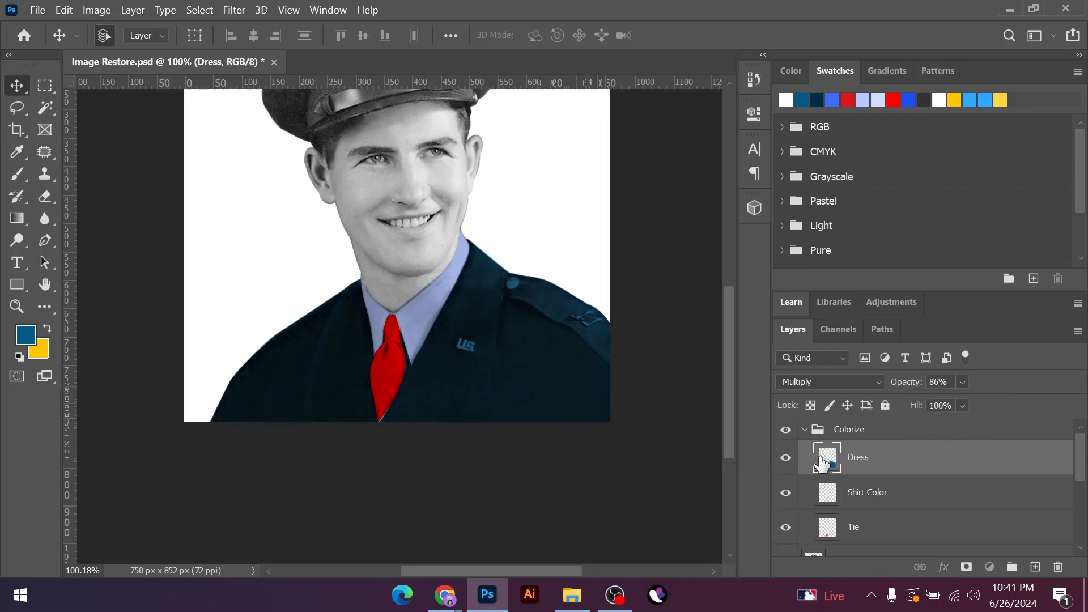
Pick a dark green foreground colour, load the Dress layer's outline as a selection and fill the jacket with it
left_click(25, 339)
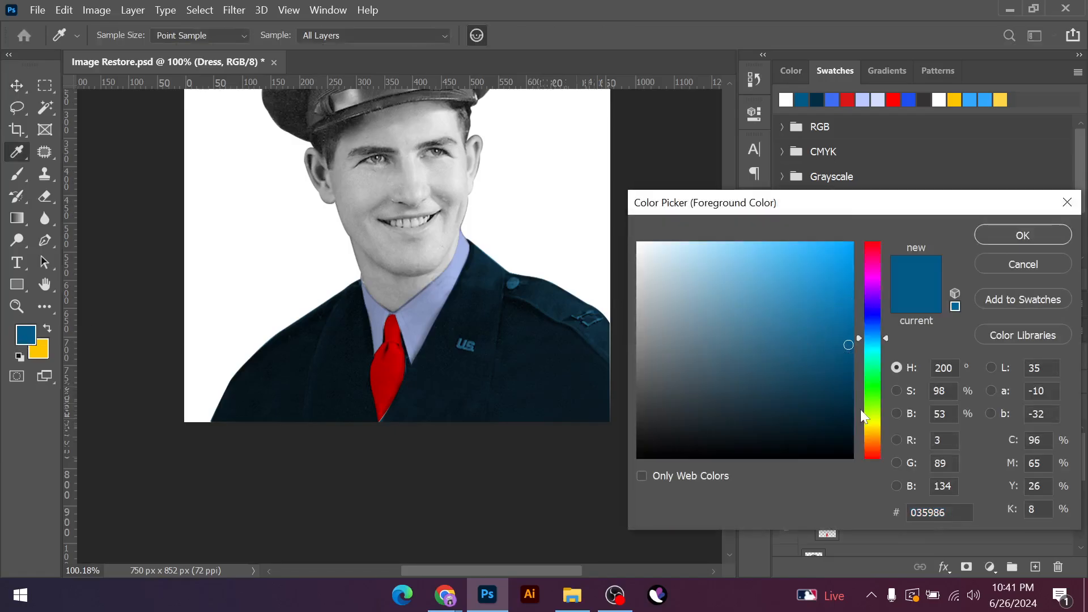
left_click(875, 403)
left_click_drag(847, 417, 844, 406)
left_click(991, 240)
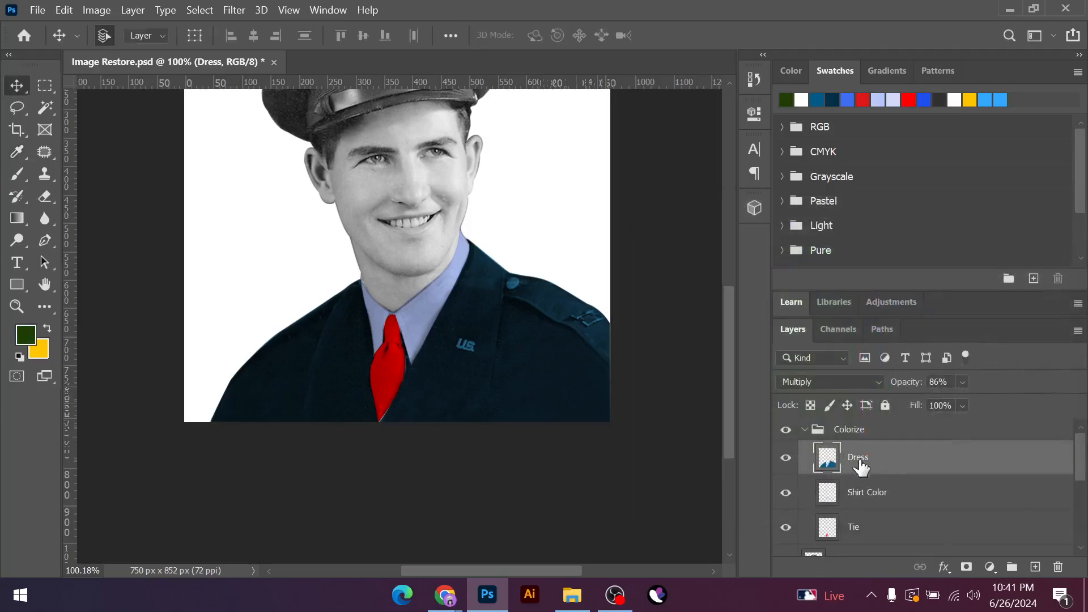
left_click(827, 457, "ctrl")
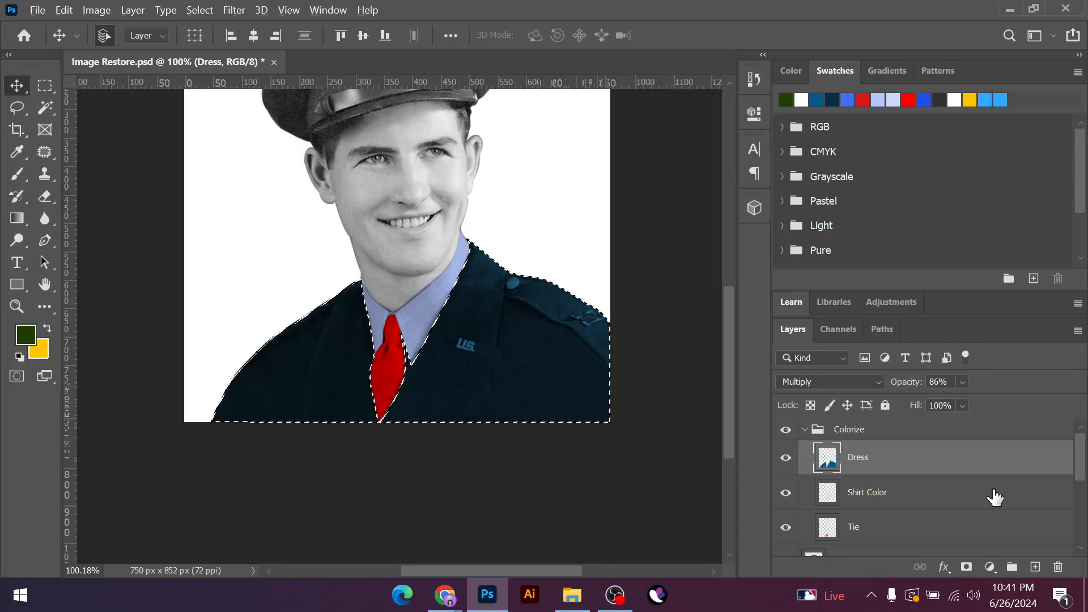
key("alt+BackSpace")
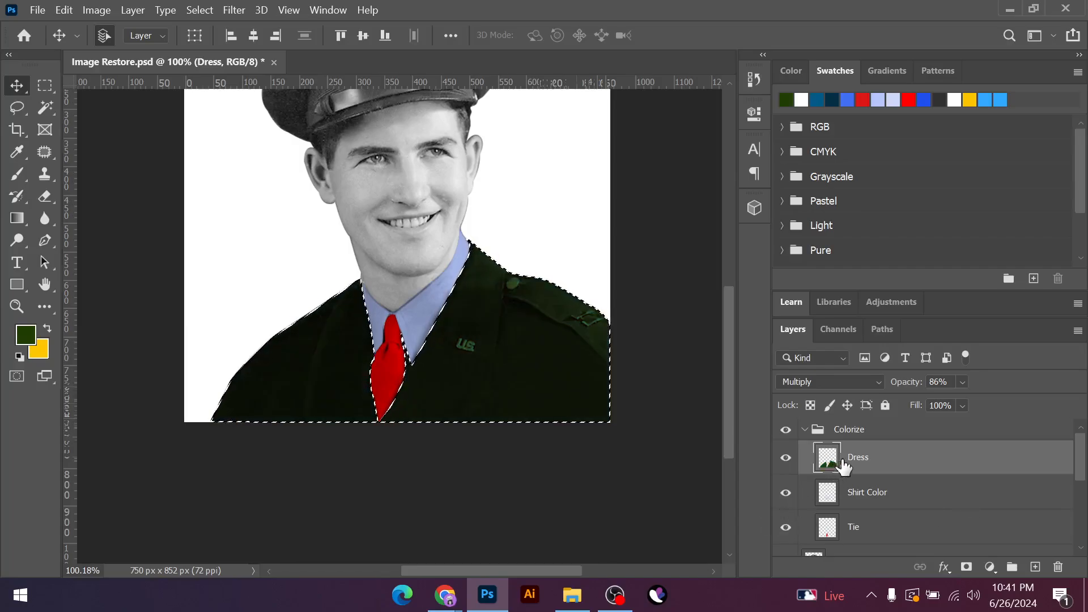
Raise the Dress layer's opacity to 100% and deselect the jacket
left_click(963, 382)
left_click_drag(971, 400, 1017, 404)
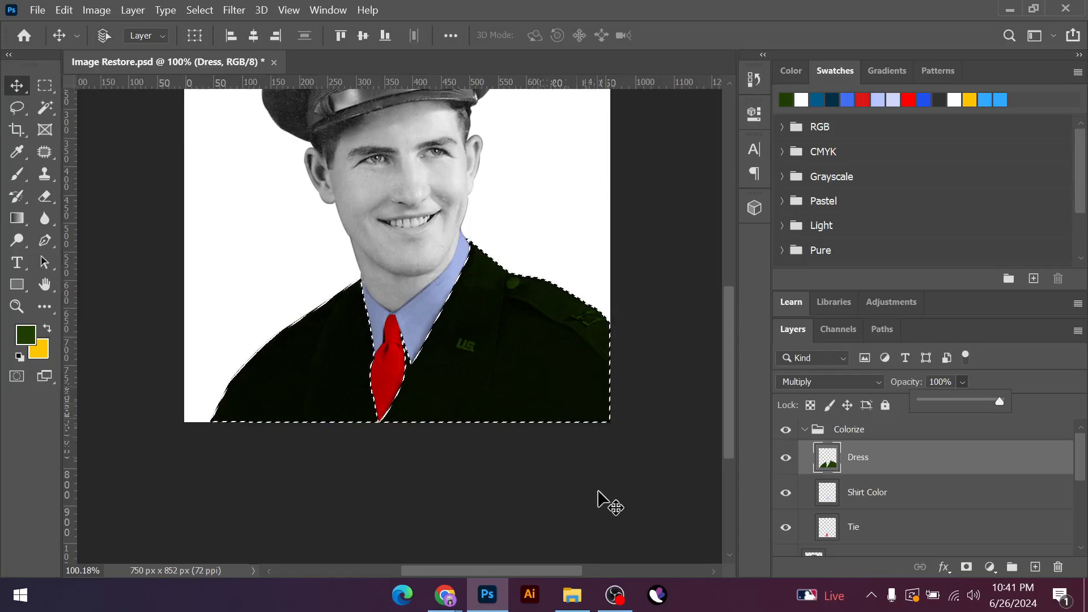
key("ctrl+d")
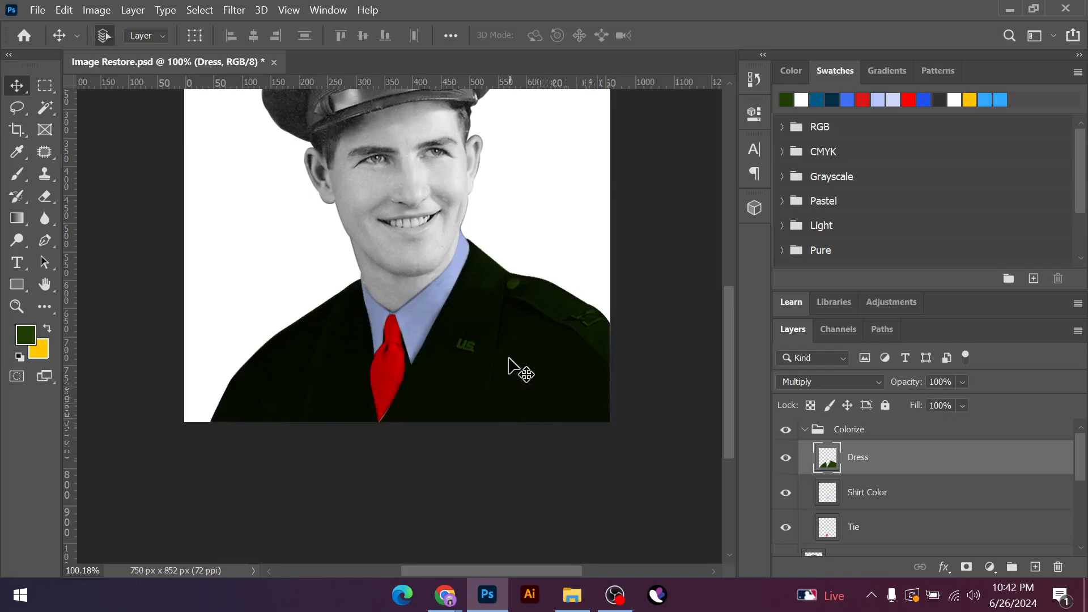
Add a layer mask to the Dress layer and paint out the green over the shoulder button with a size 30 black brush at 30% opacity
scroll(437, 418, "up", 2)
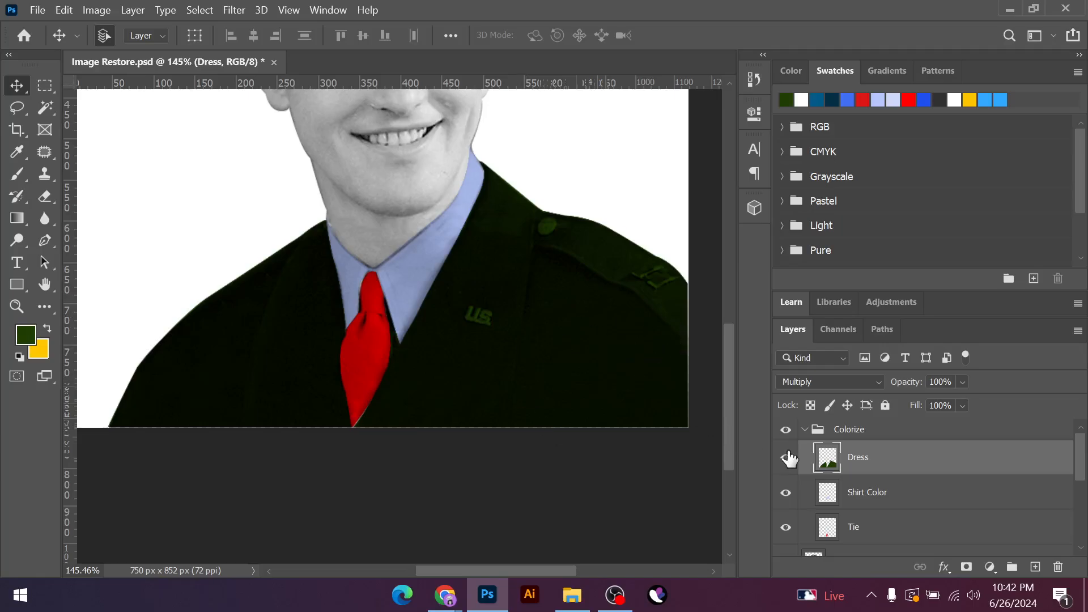
left_click(967, 567)
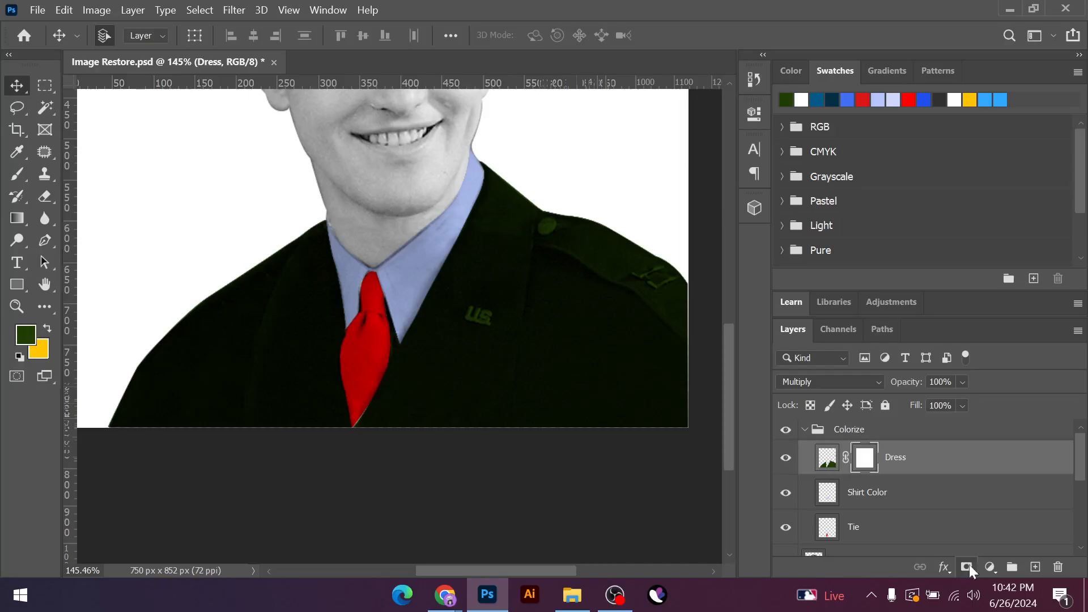
left_click(17, 174)
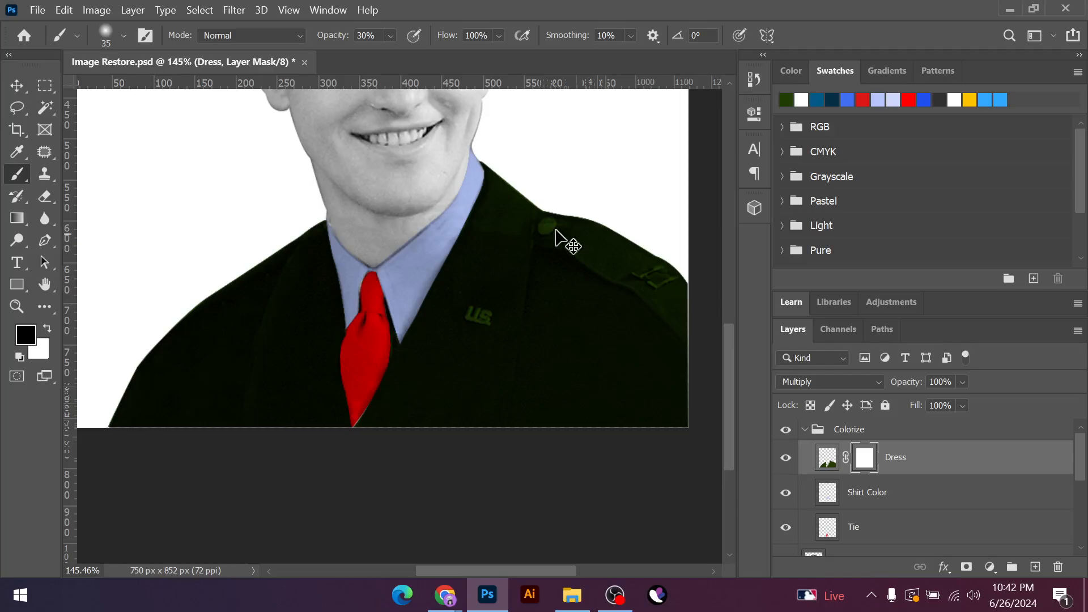
scroll(557, 234, "up", 5)
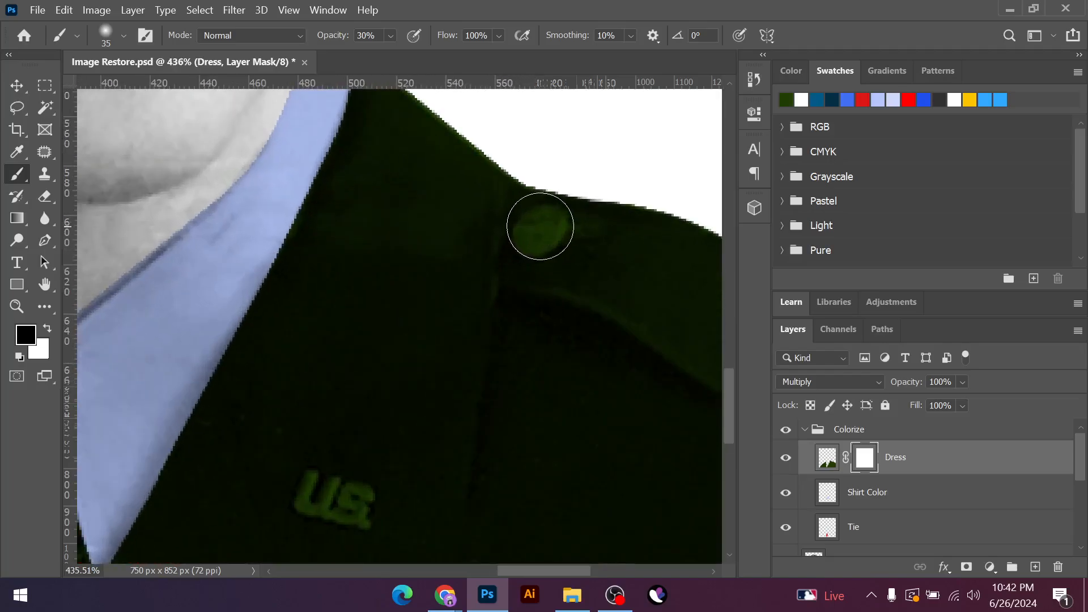
key("bracketleft")
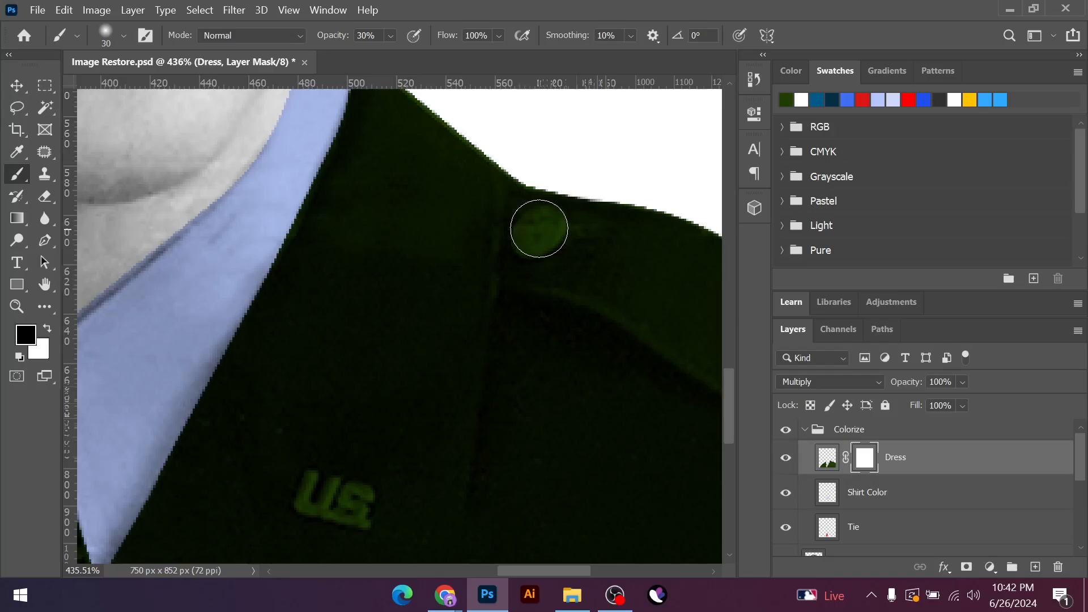
left_click(537, 231)
left_click(538, 231)
left_click(542, 230)
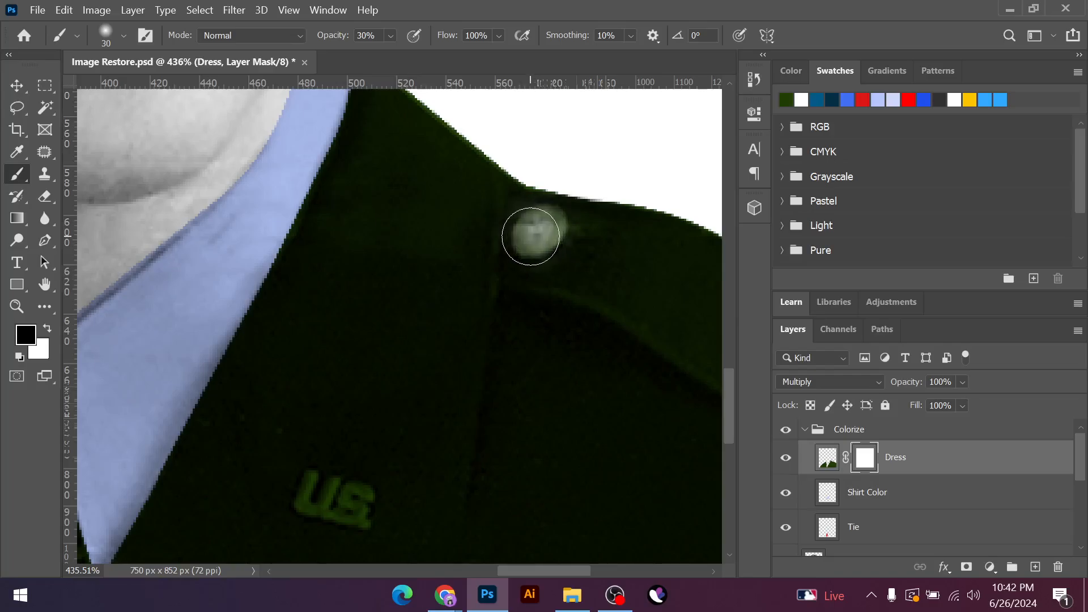
left_click(537, 232)
Reduce the brush to a few pixels and mask the green off the U.S. lapel insignia by tracing its letters in black
scroll(306, 517, "up", 5)
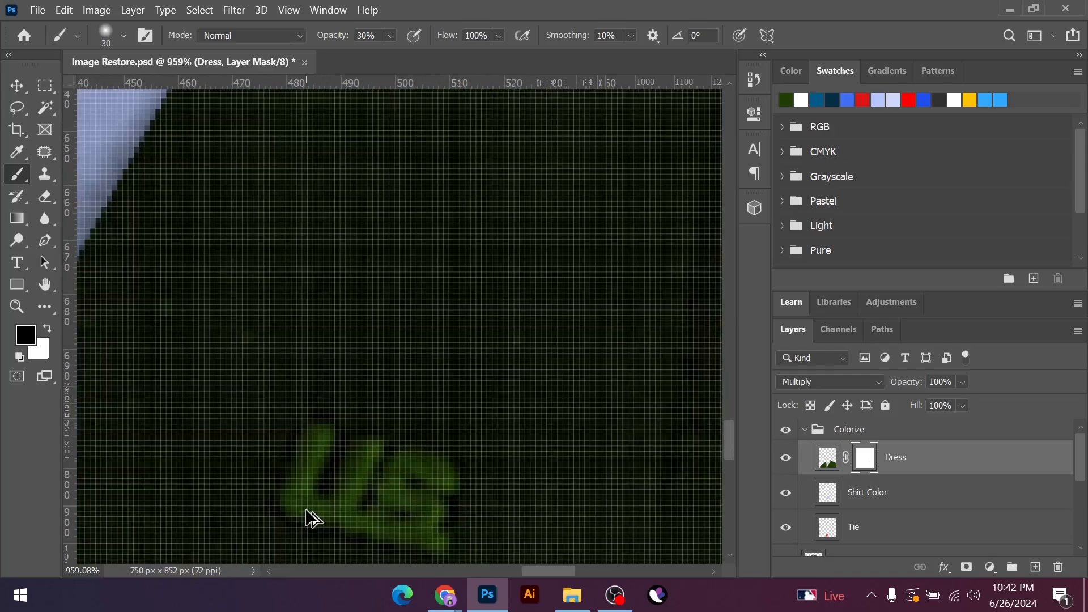
key("bracketleft")
key("bracketleft")
key("bracketleft")
key("bracketleft")
key("bracketleft")
key("bracketleft")
key("bracketleft")
key("bracketleft")
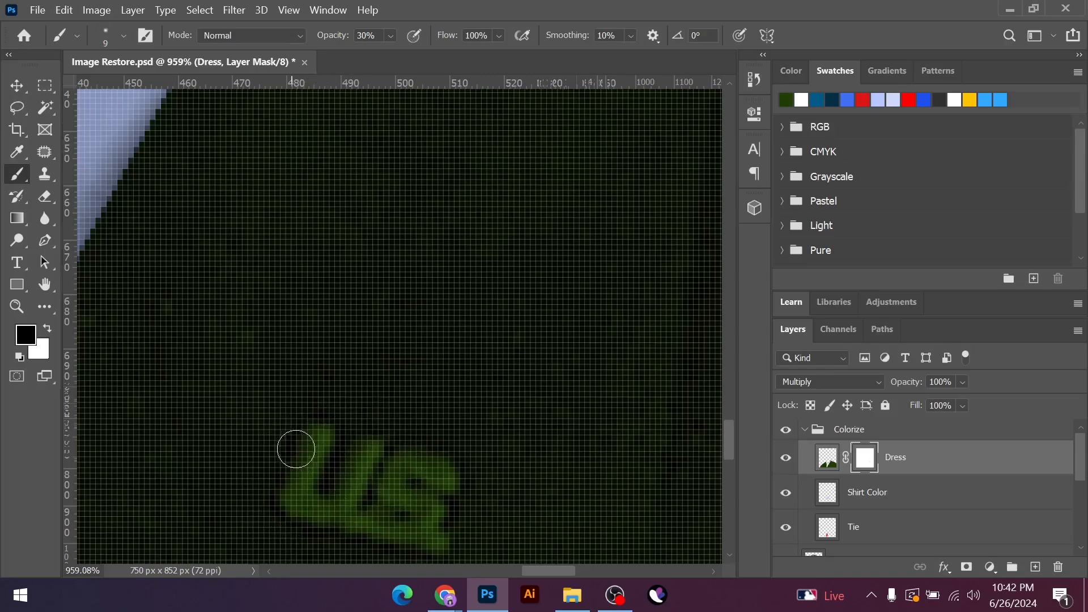
mouse_move(323, 435)
left_mouse_down()
mouse_move(298, 492)
mouse_move(308, 507)
mouse_move(348, 500)
mouse_move(365, 462)
left_mouse_up()
mouse_move(353, 529)
left_mouse_down()
mouse_move(428, 526)
mouse_move(431, 506)
mouse_move(403, 486)
mouse_move(403, 469)
mouse_move(446, 482)
left_mouse_up()
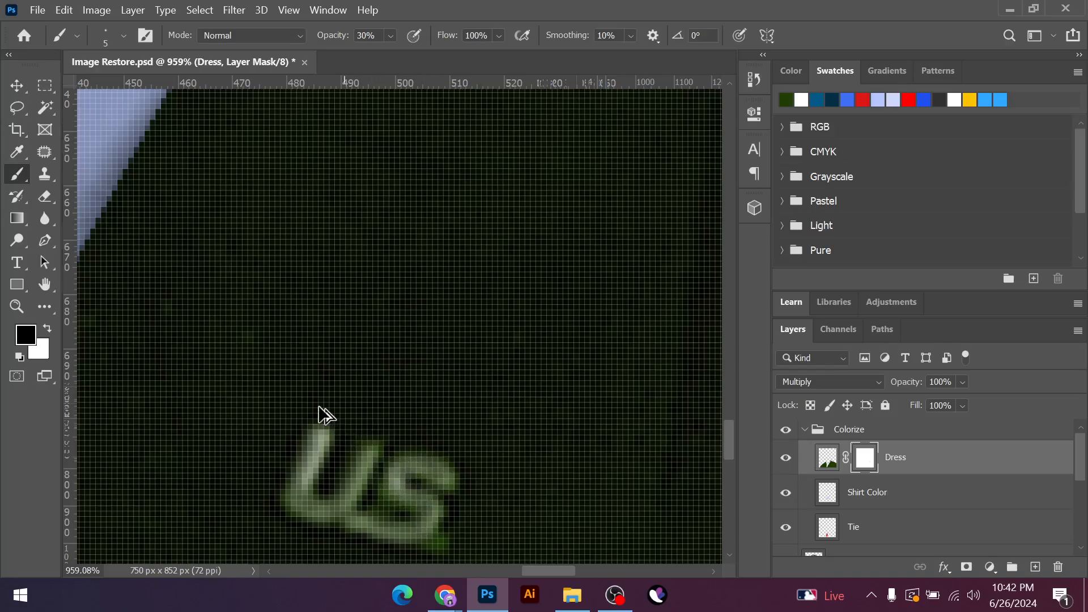
Mask the green off the rank bars on the shoulder strap by tracing their edges with the size 5 black brush
scroll(323, 417, "down", 5)
scroll(272, 412, "down", 1)
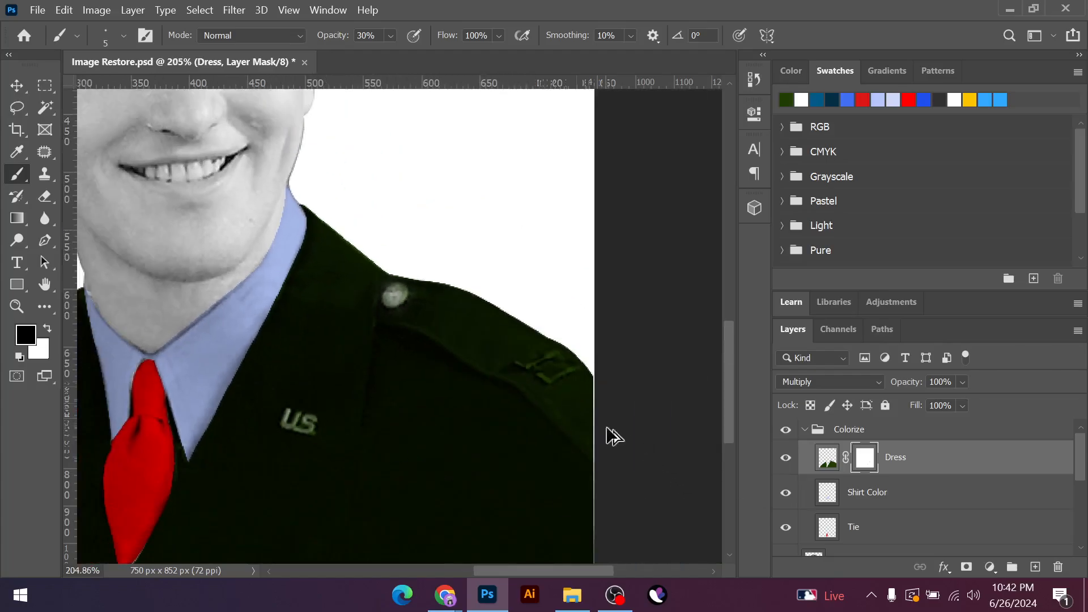
scroll(556, 393, "up", 4)
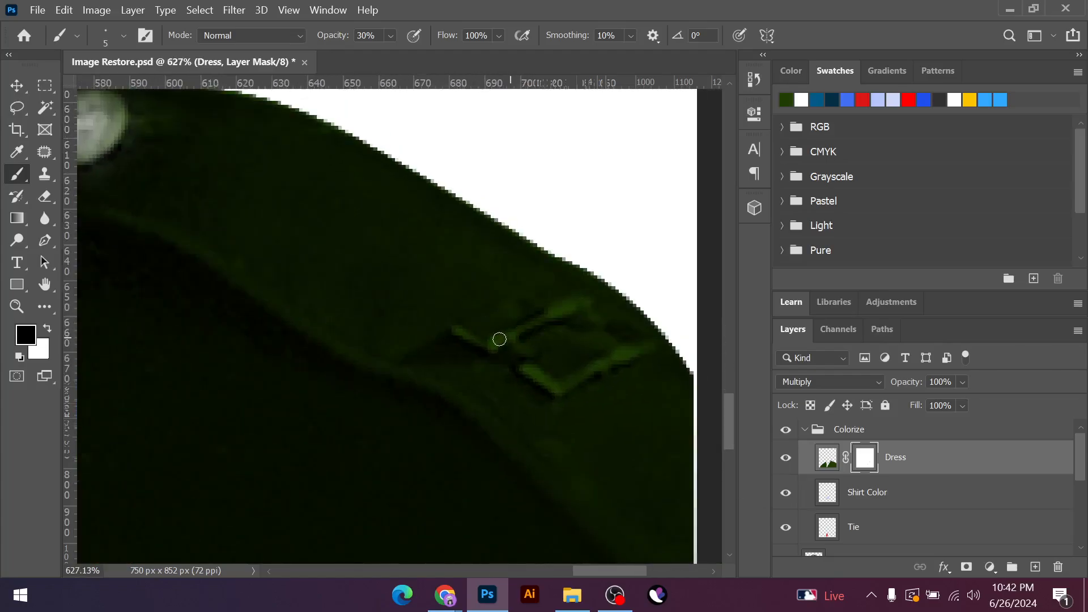
left_click_drag(499, 339, 574, 305)
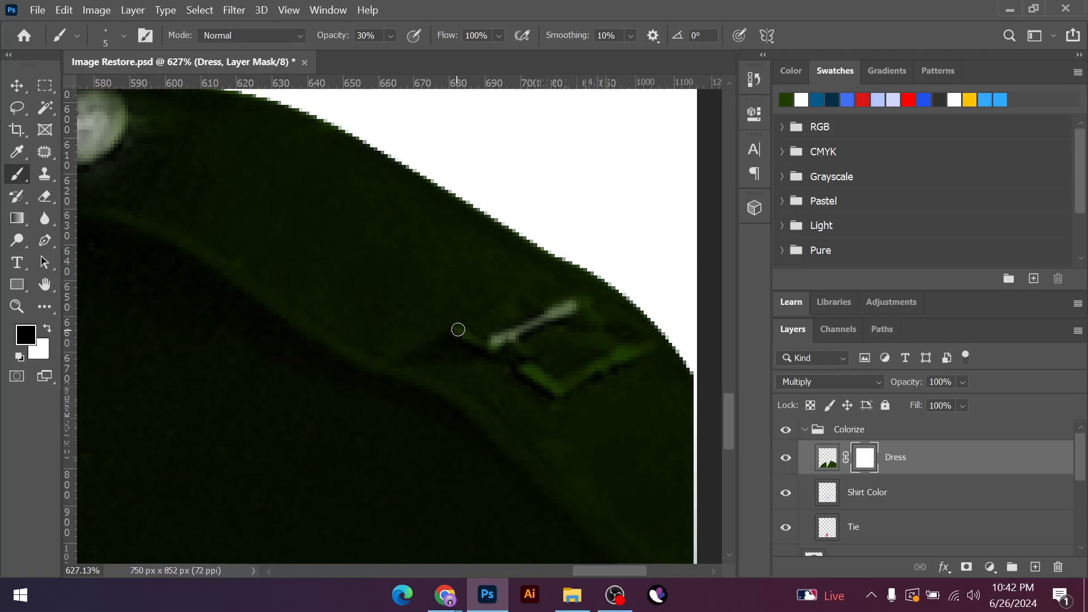
left_click_drag(458, 329, 496, 338)
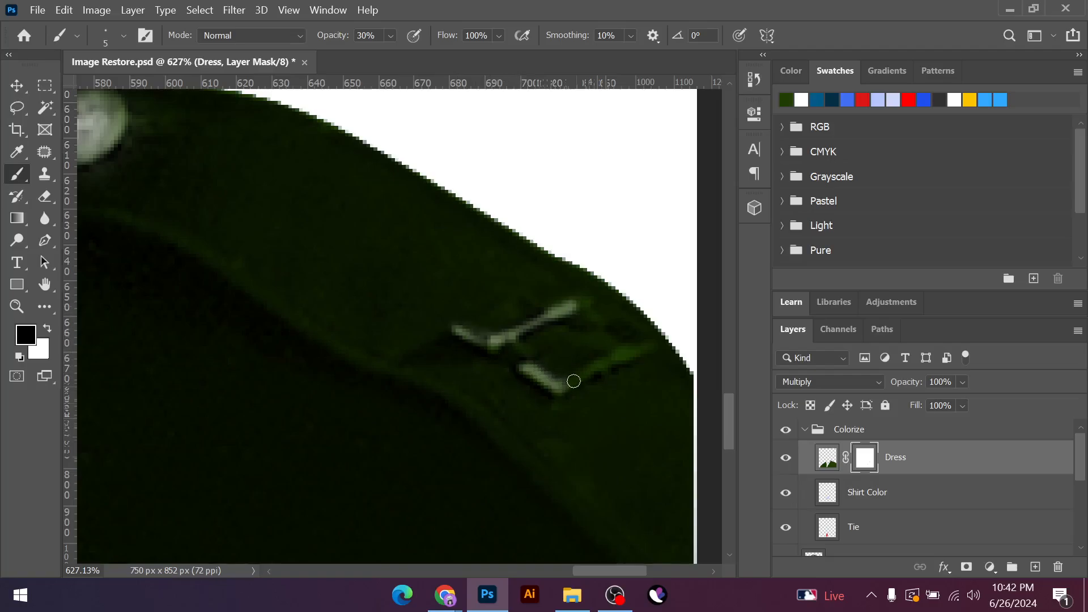
left_click_drag(574, 380, 614, 361)
left_click_drag(583, 307, 556, 310)
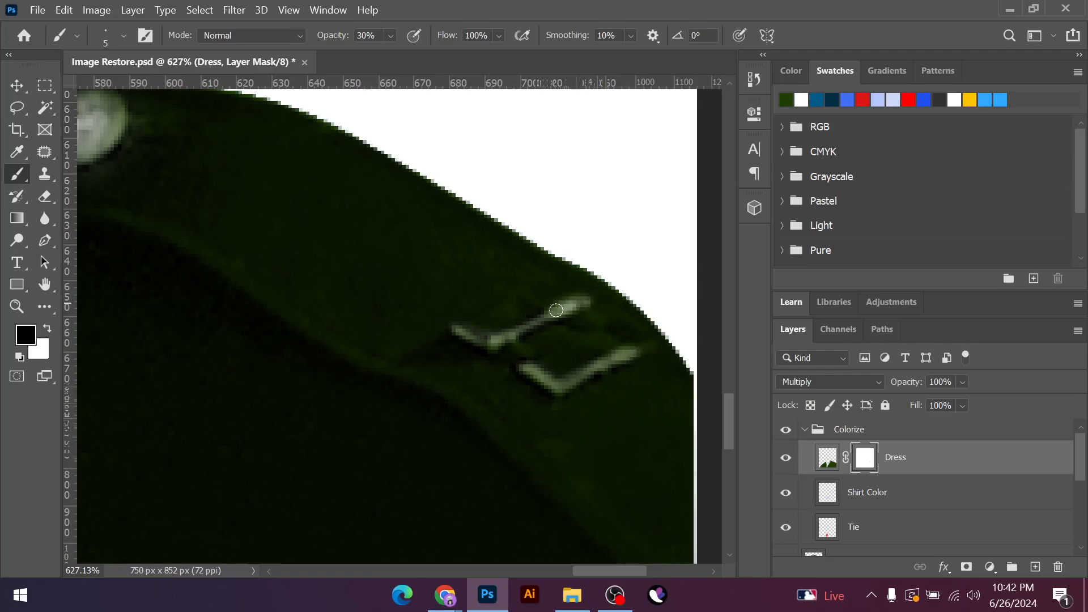
Set the Dress layer's opacity to 72%
scroll(602, 318, "down", 10)
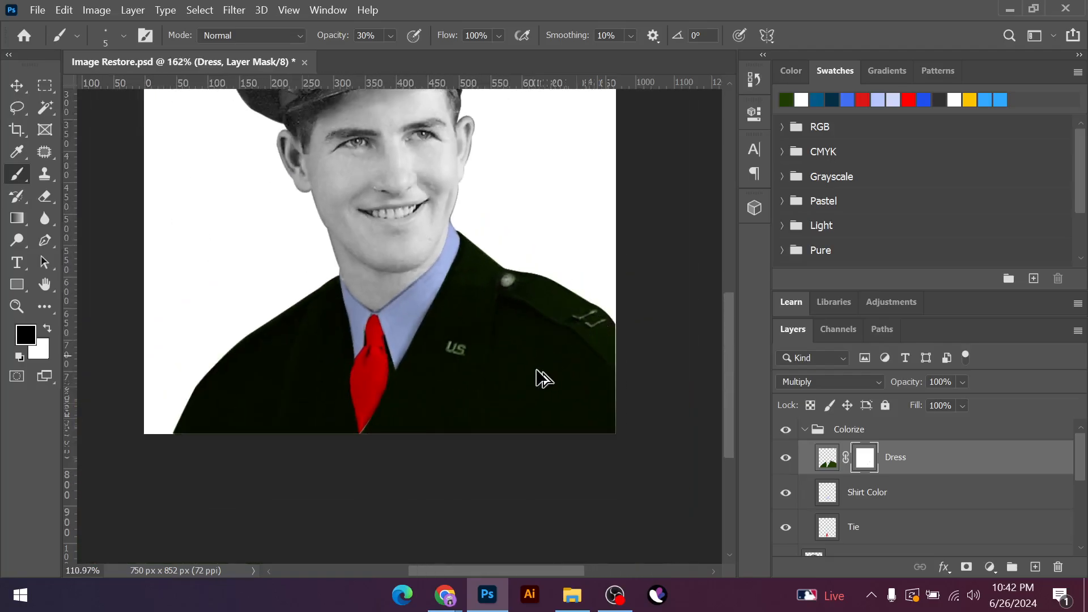
scroll(239, 446, "up", 3)
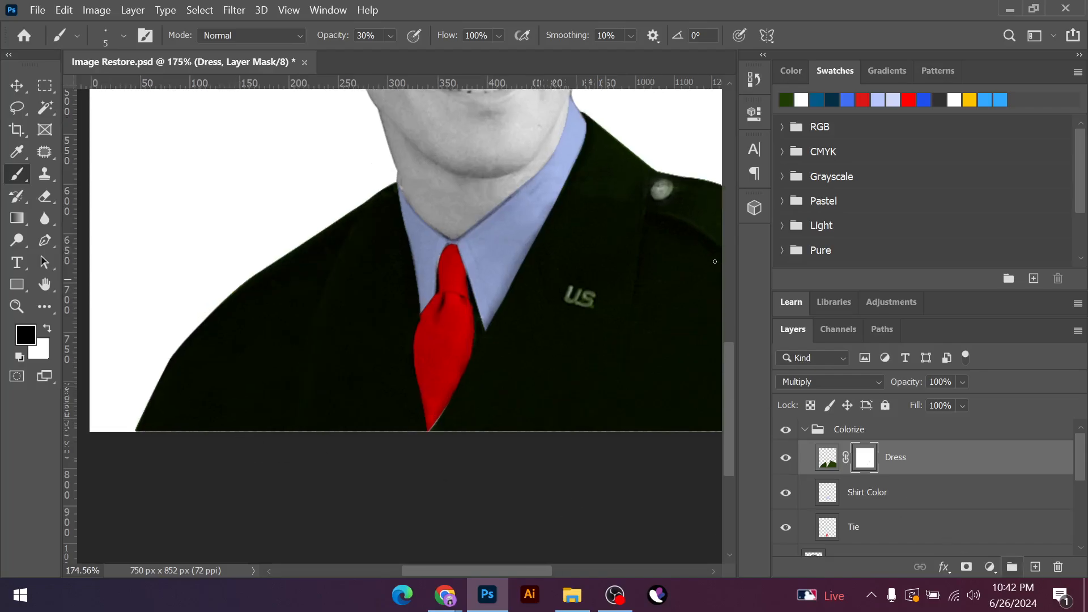
scroll(355, 427, "down", 3)
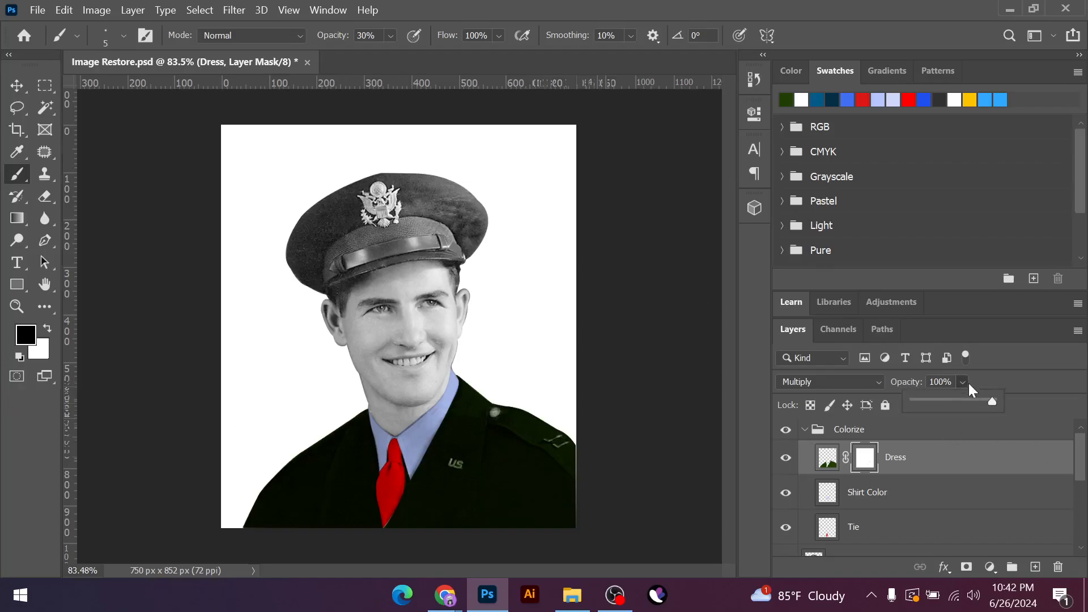
mouse_move(966, 400)
left_mouse_down()
mouse_move(995, 403)
mouse_move(971, 402)
left_mouse_up()
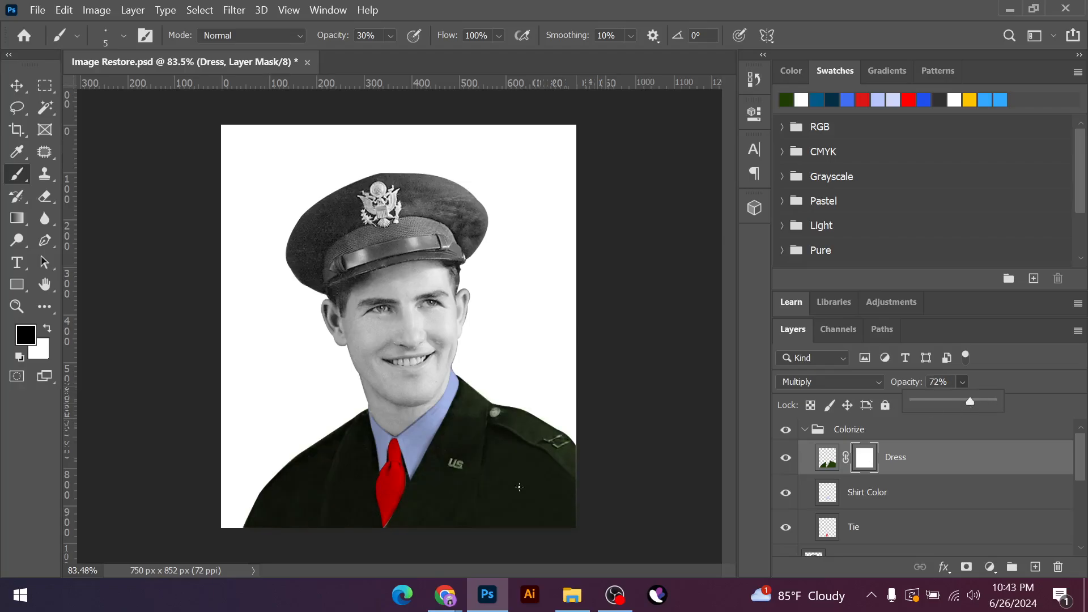
key("ctrl+plus")
scroll(566, 440, "up", 1)
scroll(569, 431, "down", 3)
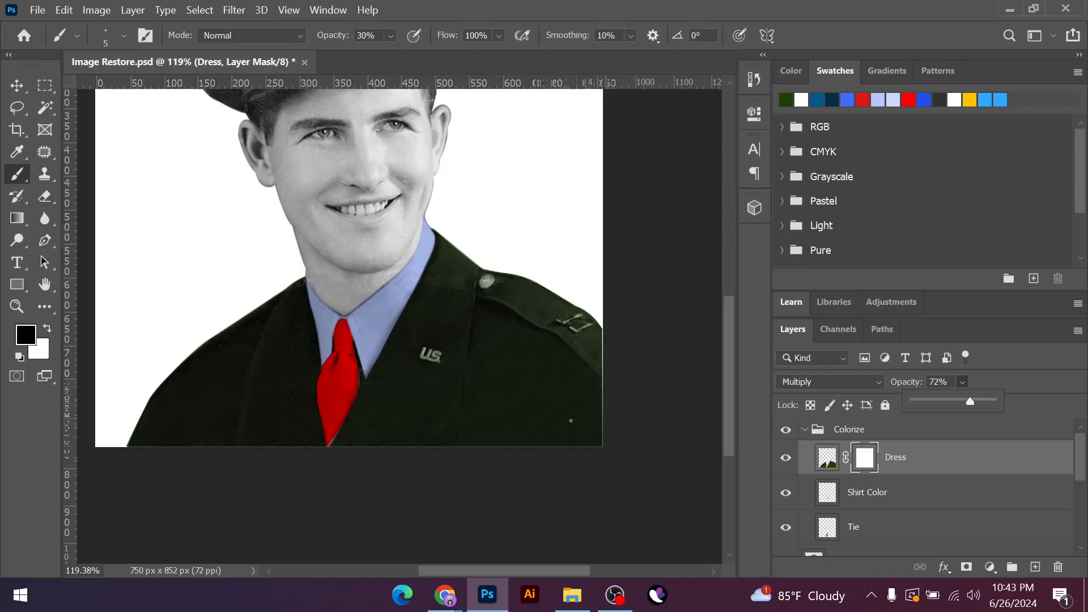
Load the Dress layer's jacket shape as a selection, fill it with blue #3890f2 on that layer, and deselect
left_click(825, 463)
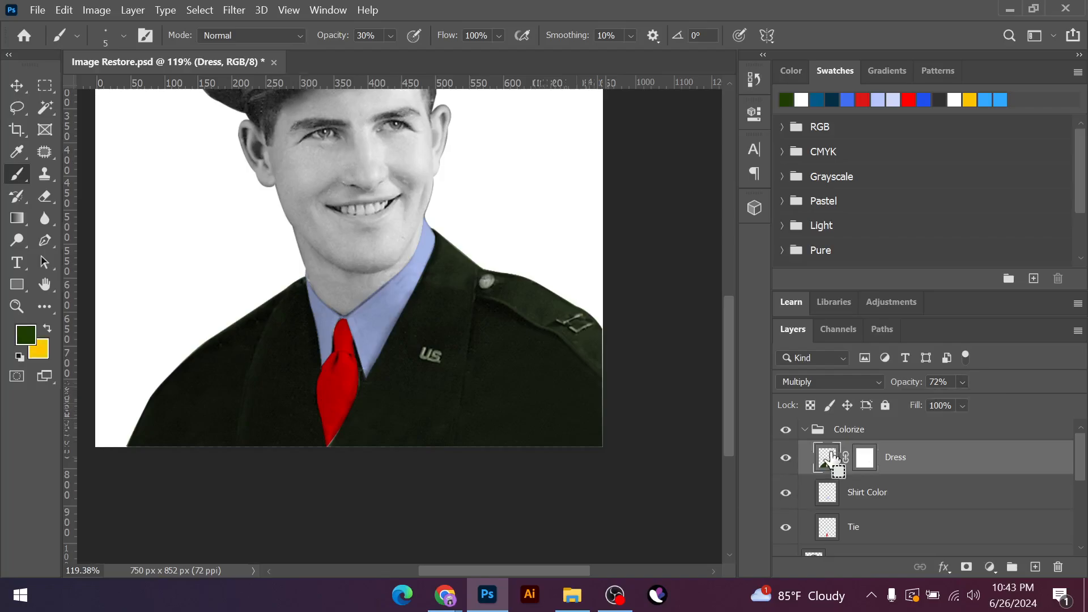
left_click(832, 458, "ctrl")
left_click(26, 335)
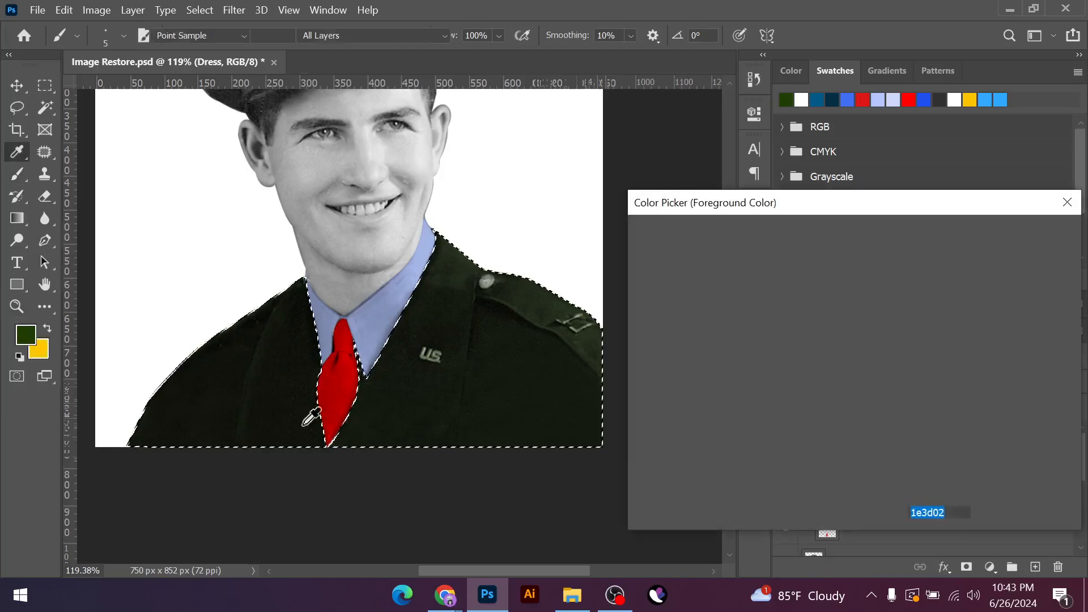
left_click(875, 331)
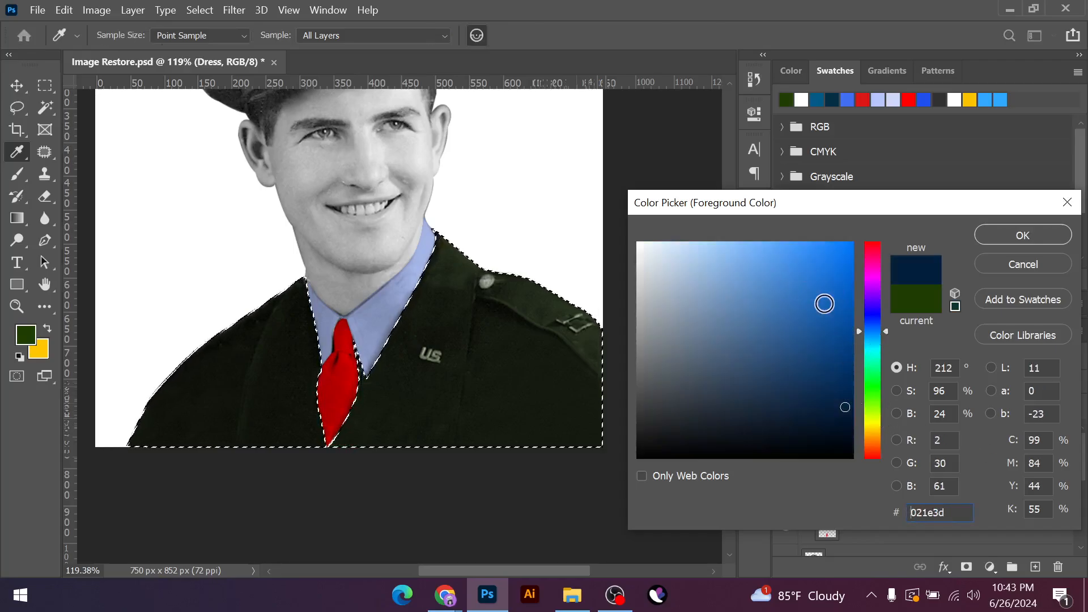
left_click(825, 304)
left_click(804, 253)
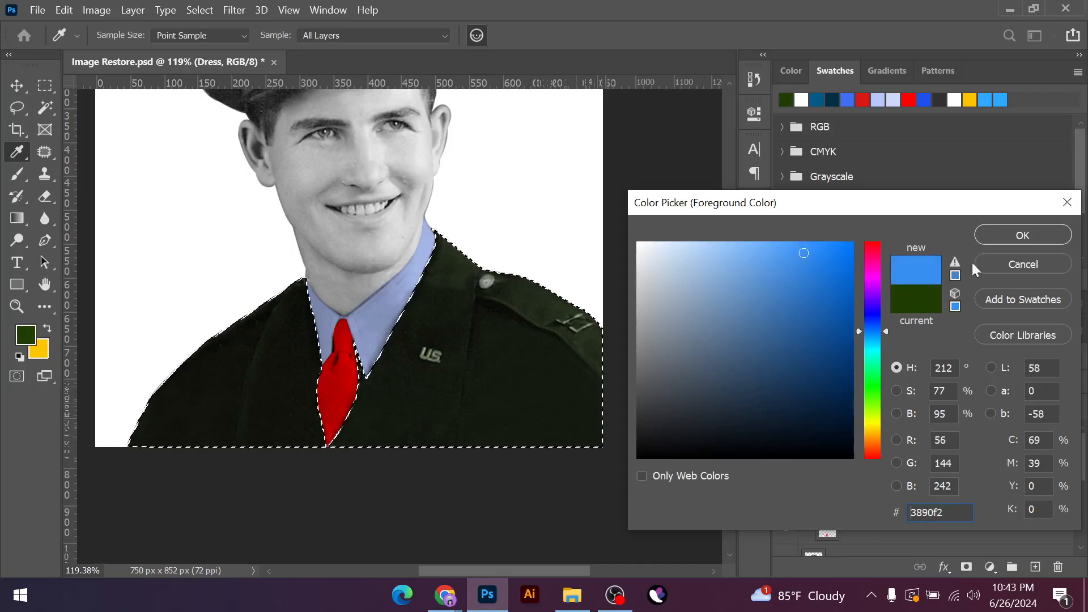
left_click(1023, 234)
key("b")
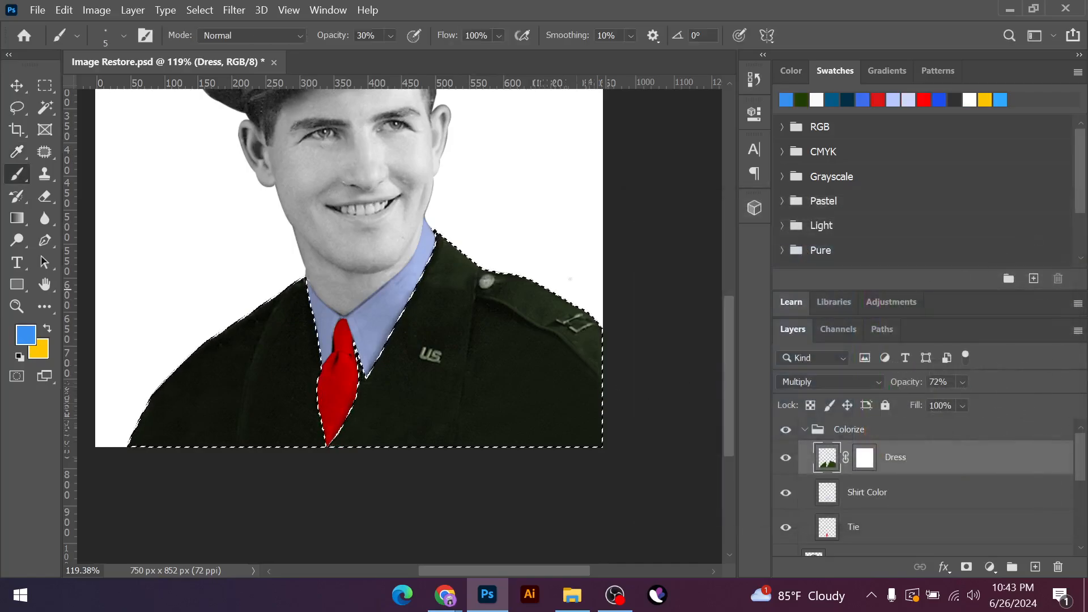
key("alt+BackSpace")
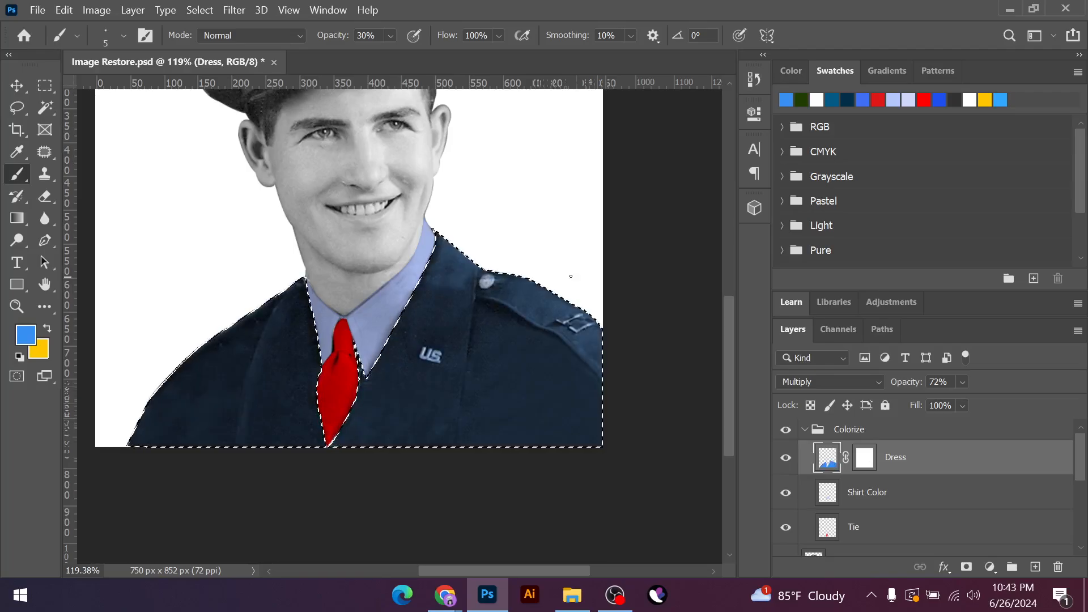
key("ctrl+d")
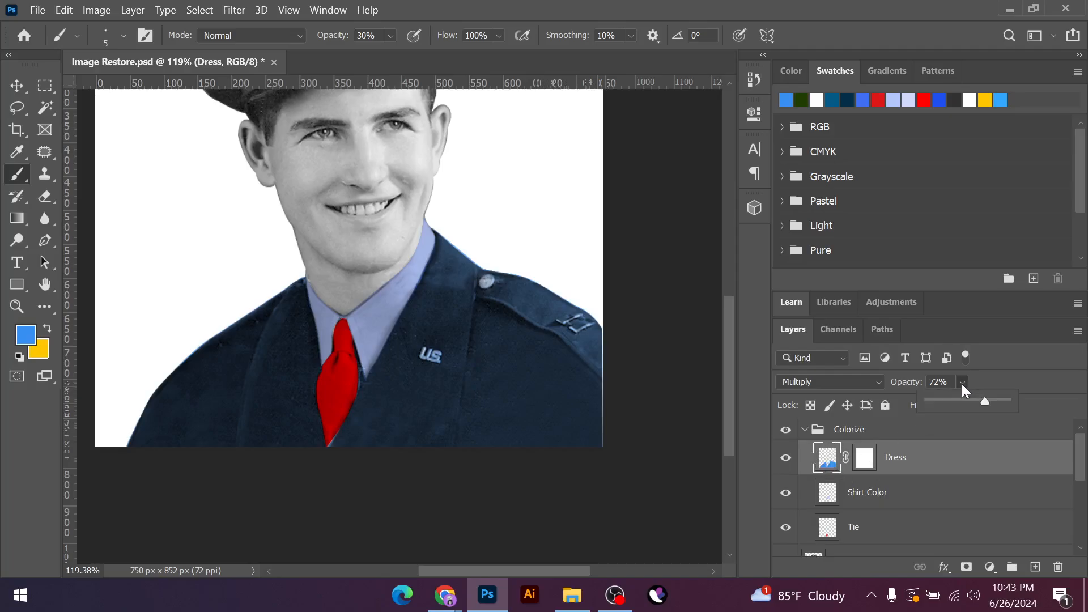
Set the Dress layer's opacity to 93% and leave all layers unselected
left_click(995, 399)
left_click_drag(995, 401, 1002, 401)
left_click(16, 86)
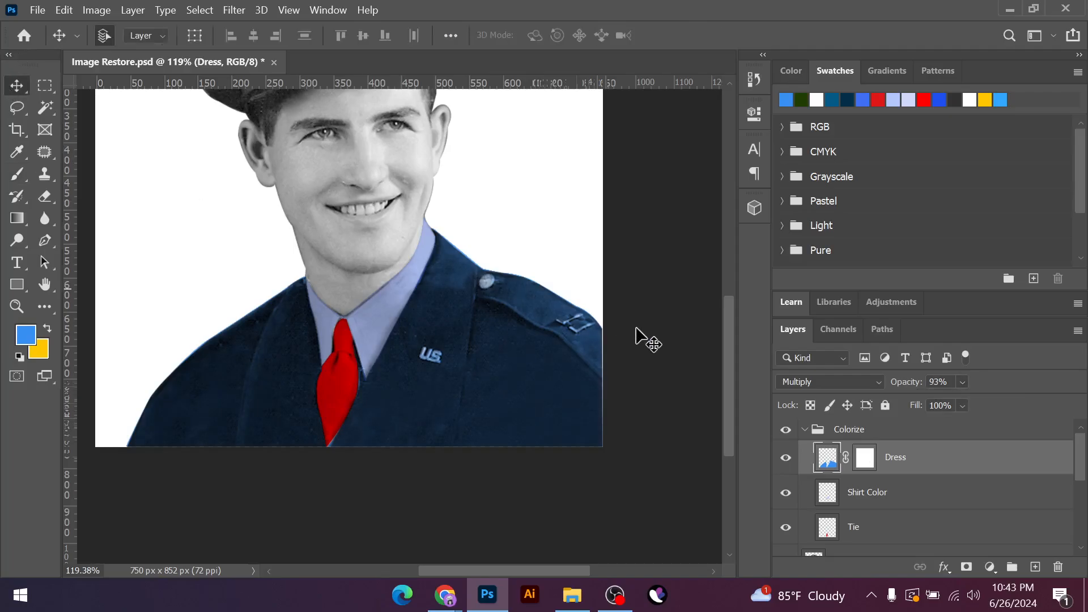
left_click(640, 342)
scroll(652, 363, "down", 3)
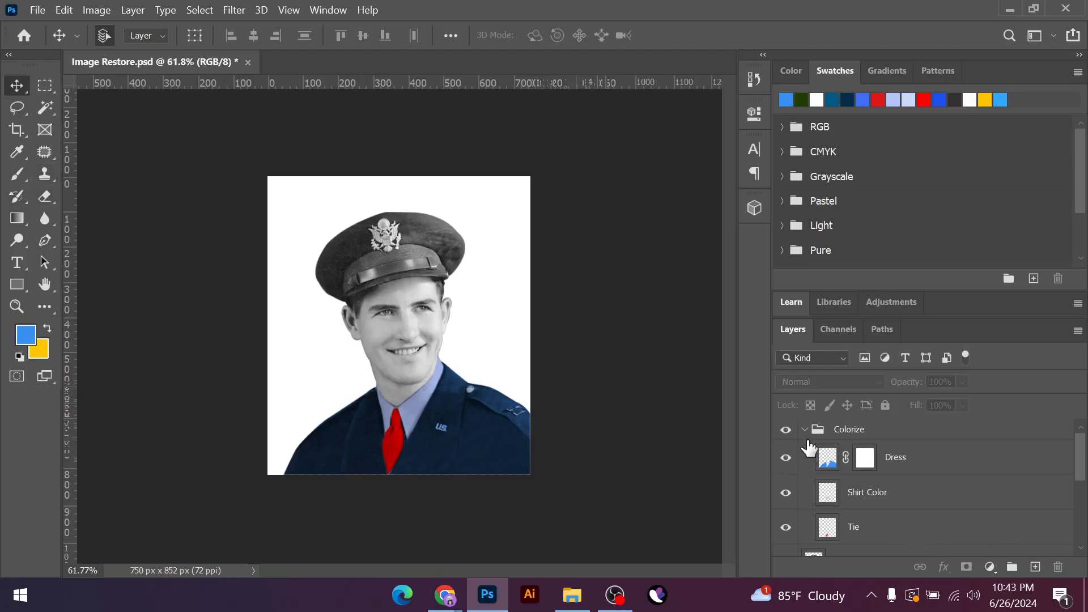
Collapse the Colorize group and select Layer 1 copy in the Cliping Path group
left_click(804, 430)
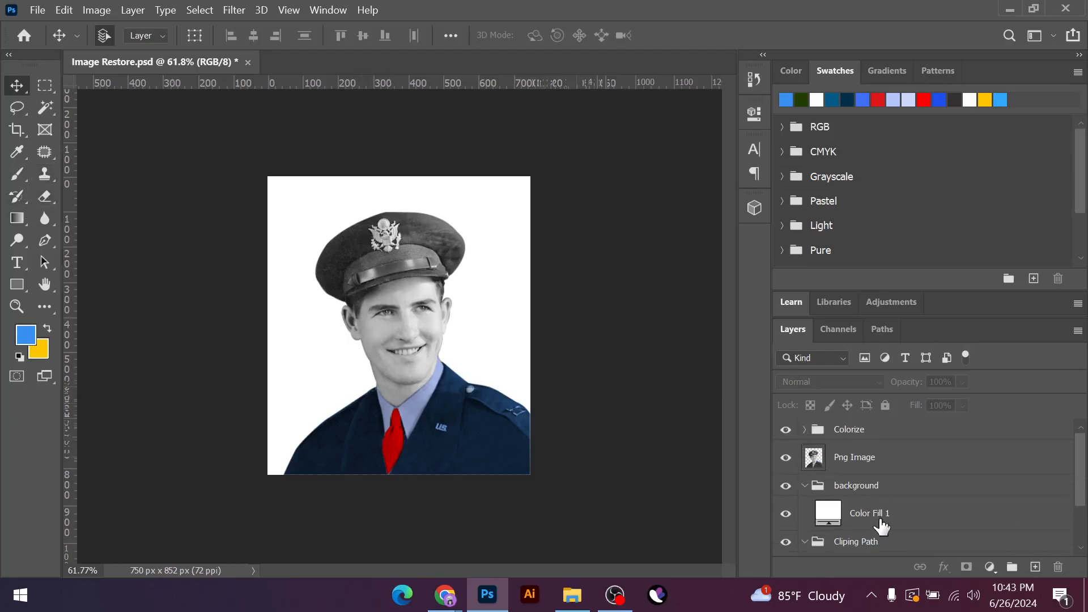
left_click(873, 463)
scroll(867, 484, "down", 2)
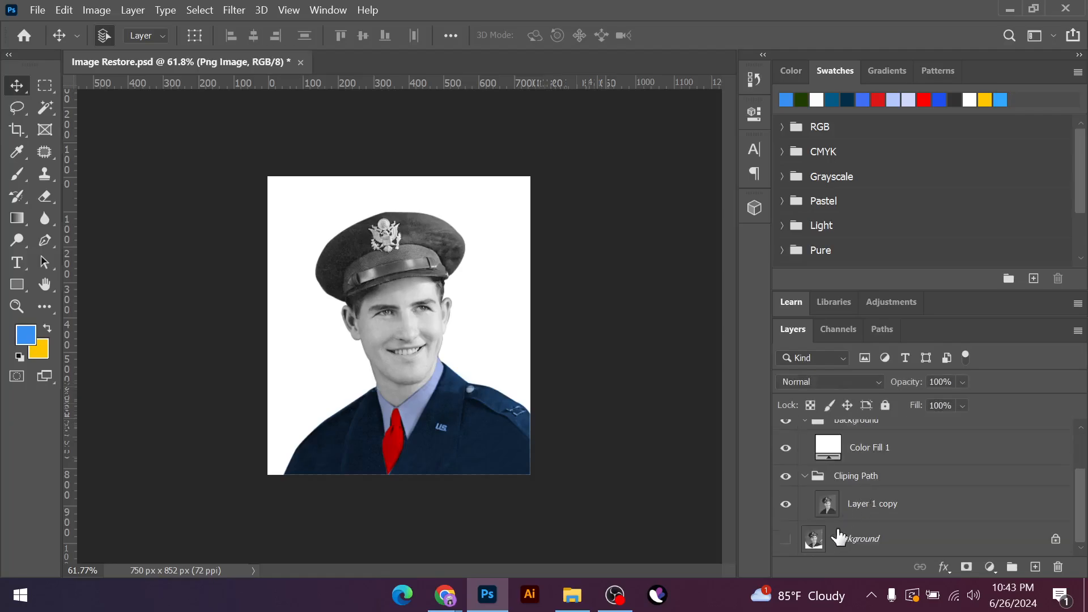
left_click(878, 511)
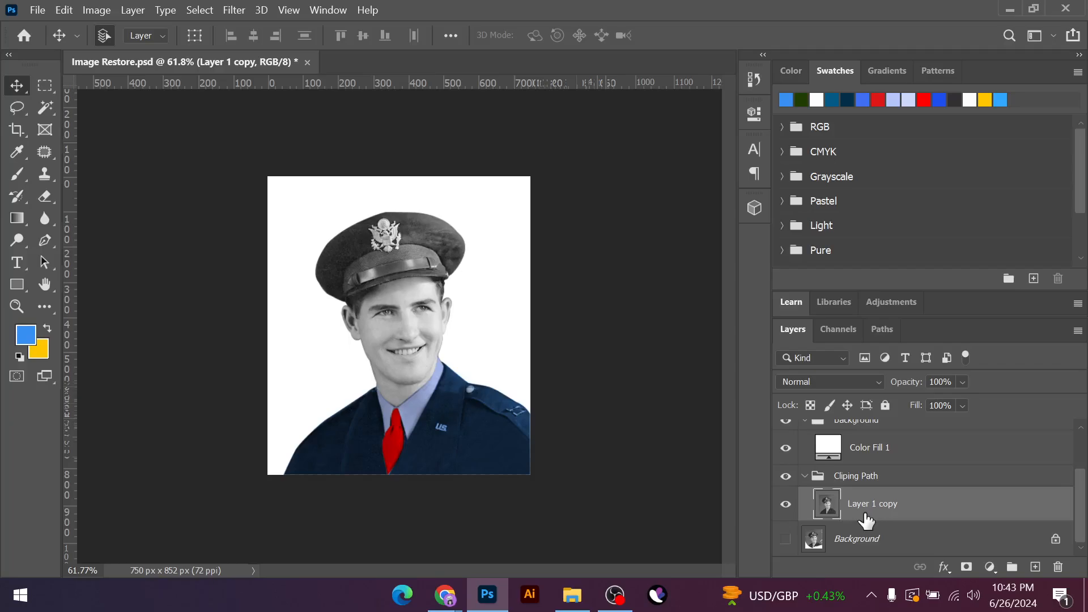
Try to start a Pen tool path at the hairline above the ear, just below the cap's edge
left_click(46, 240)
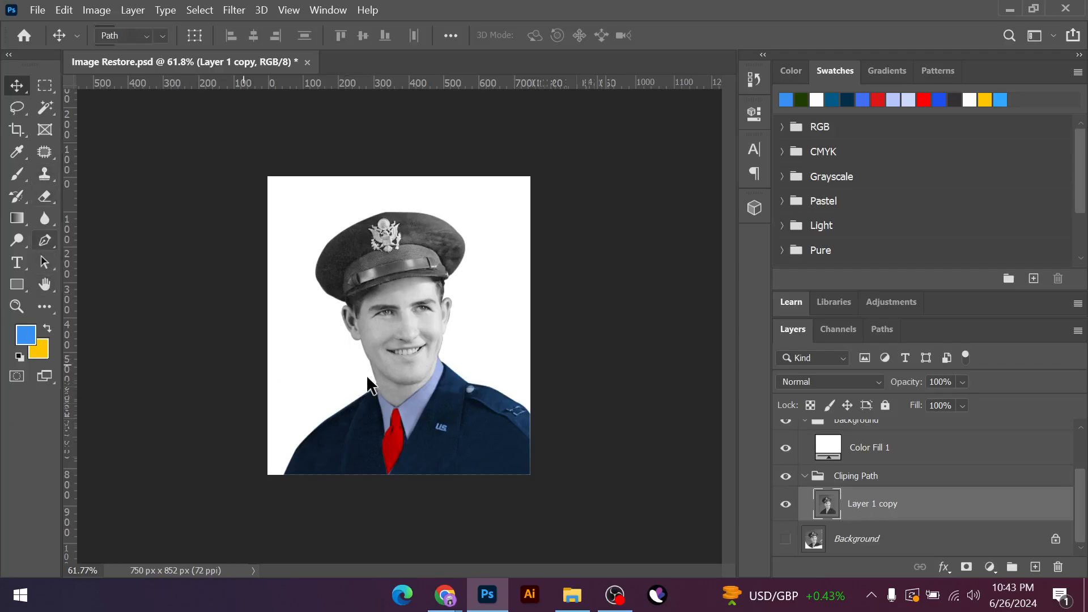
scroll(364, 382, "up", 5)
left_click(350, 309)
scroll(354, 294, "up", 2)
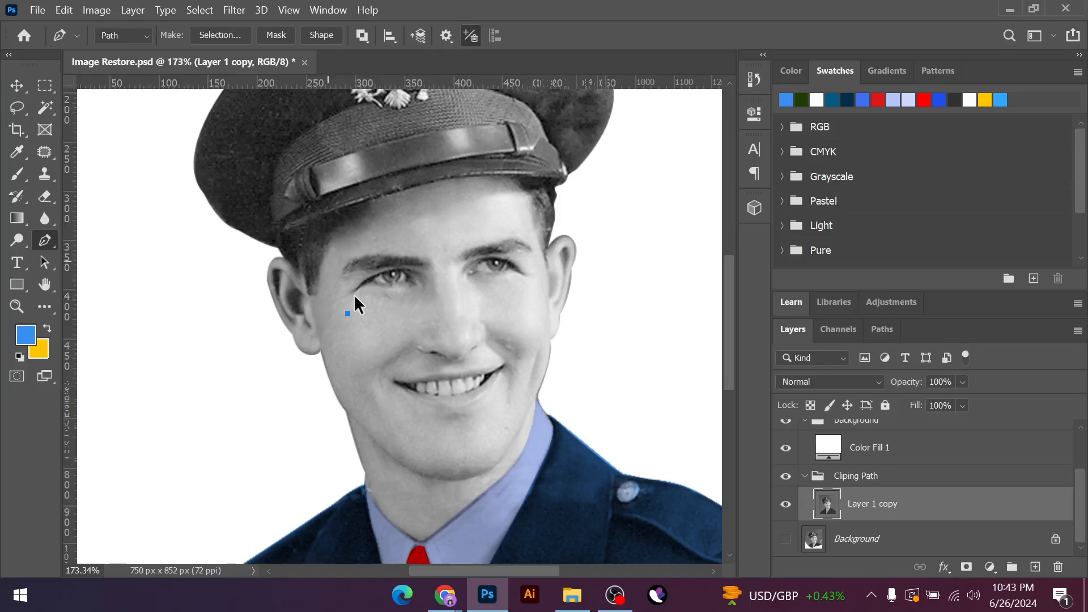
key("ctrl+z")
left_click(290, 264)
left_click_drag(257, 279, 257, 280)
scroll(261, 280, "up", 1)
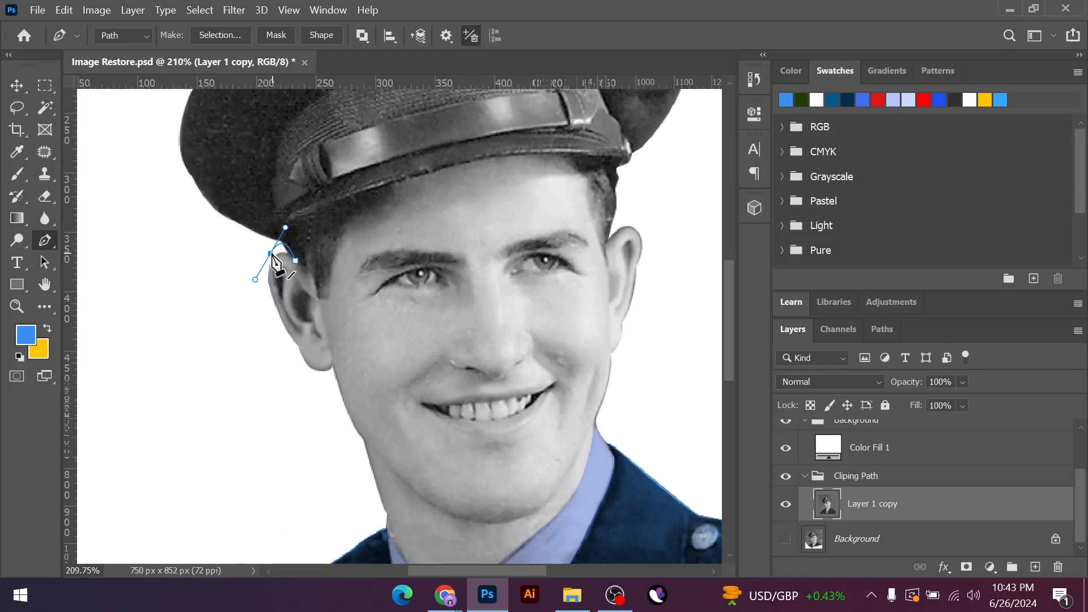
left_click(271, 255, "alt")
key("ctrl+z")
key("ctrl+z")
scroll(261, 270, "up", 3)
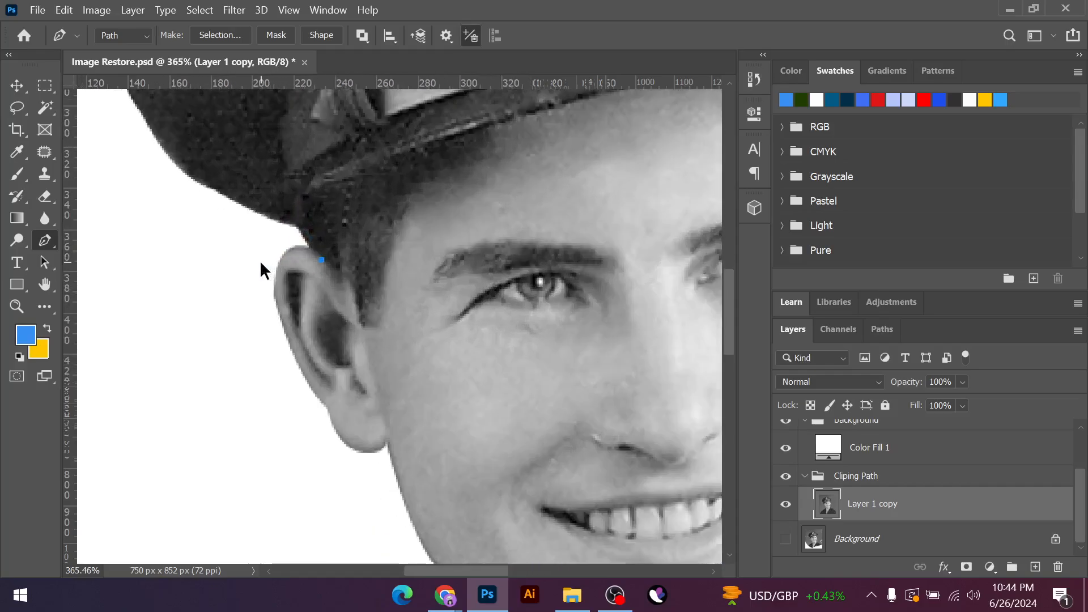
Try to curve the Pen path over the top of the ear and around its outer rim
left_click_drag(287, 247, 262, 261)
scroll(296, 264, "up", 3)
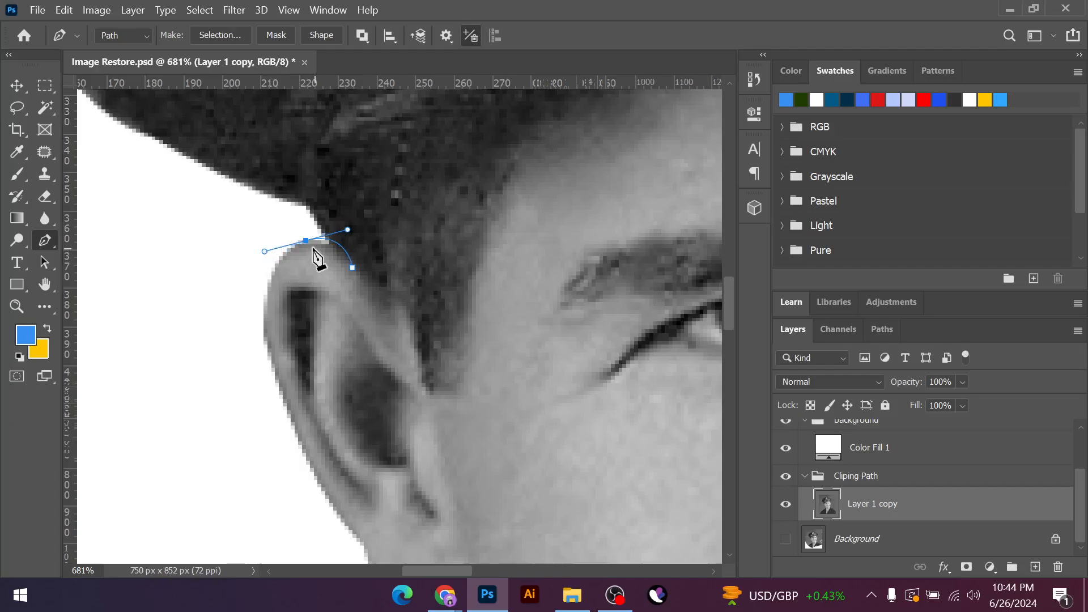
left_click(305, 241)
left_click(232, 248)
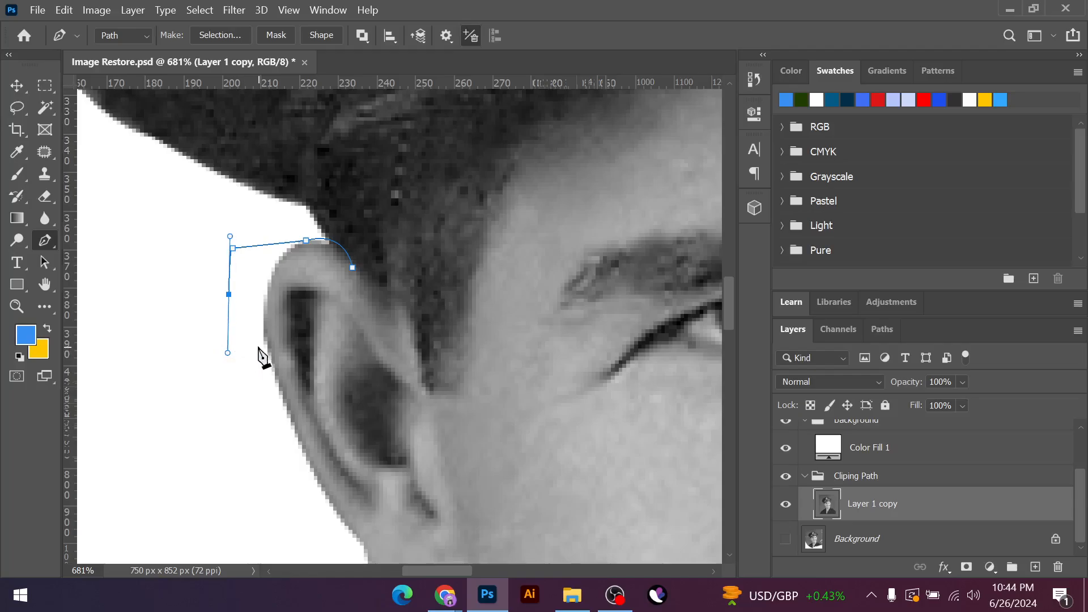
left_click_drag(256, 345, 268, 345)
key("ctrl+z")
key("ctrl+z")
key("ctrl+z")
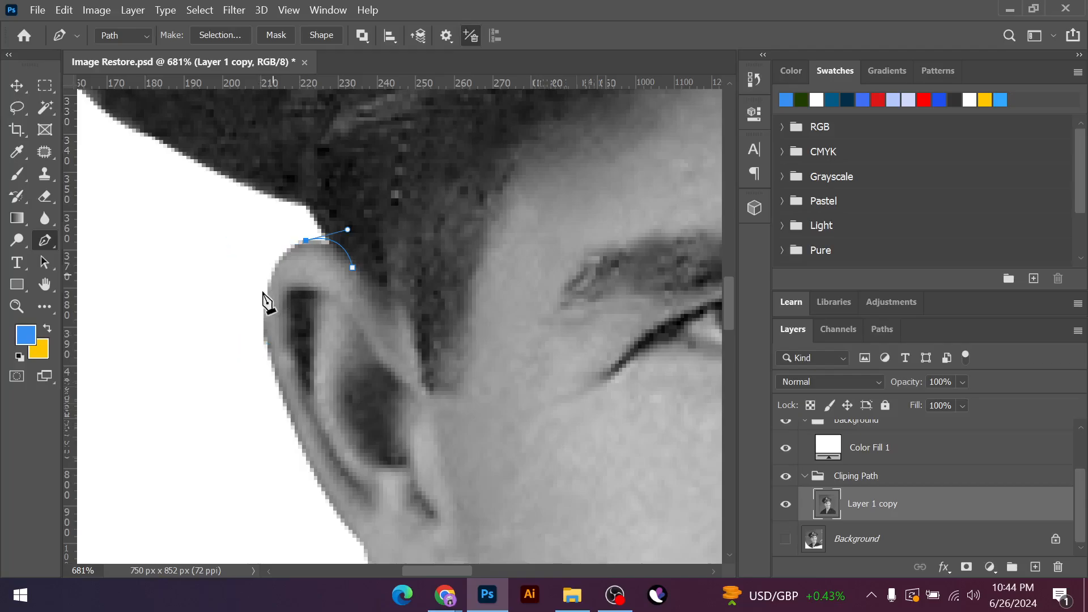
Try to extend the Pen path down the outer edge of the ear toward the earlobe
left_click_drag(264, 299, 252, 347)
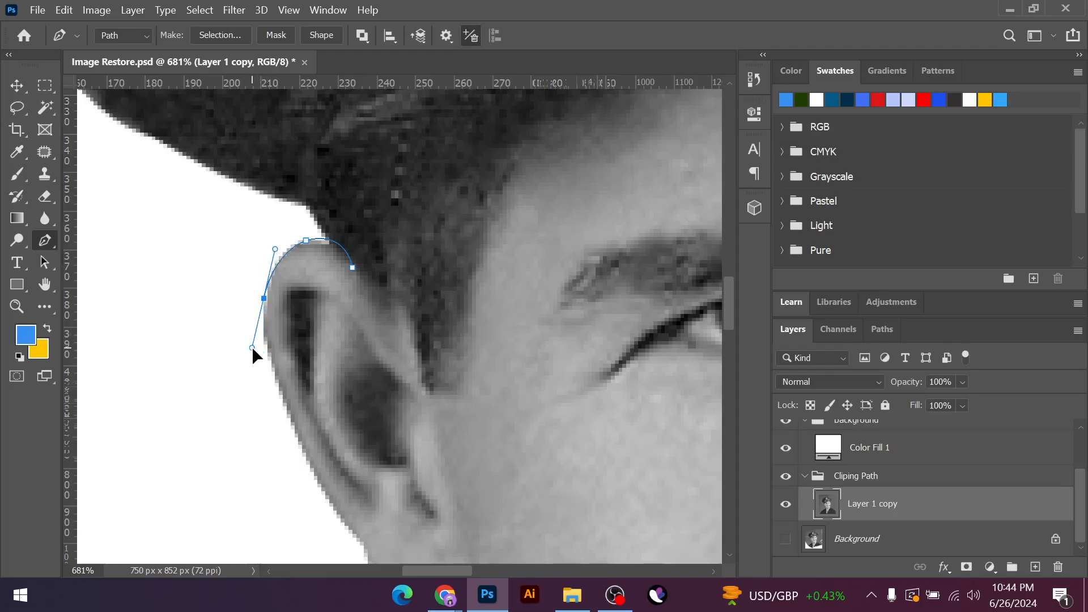
left_click(265, 299)
left_click_drag(294, 417, 330, 519)
left_click(294, 418, "alt")
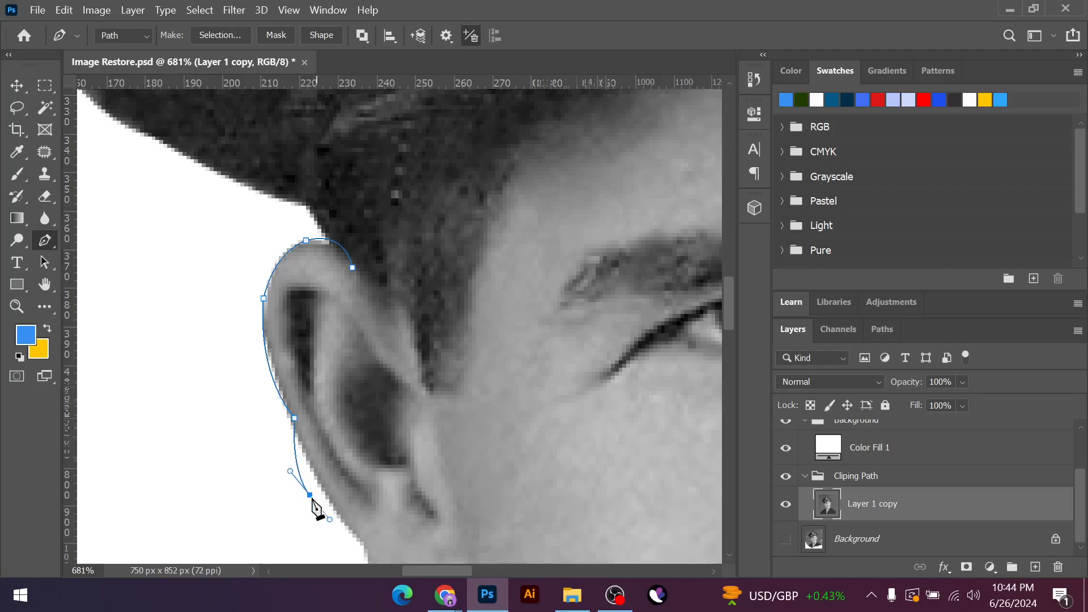
left_click(344, 506)
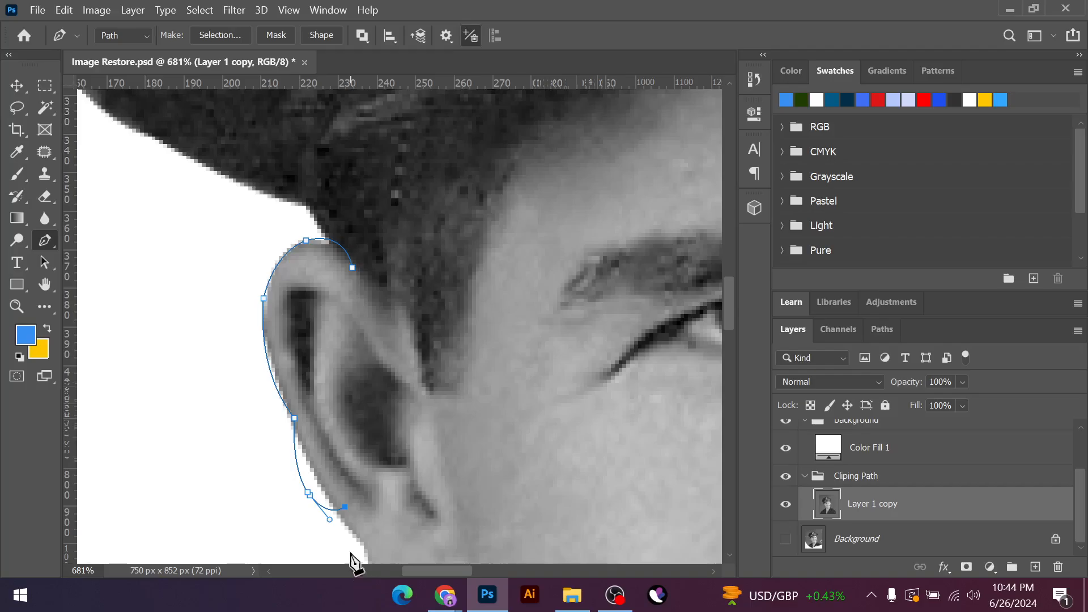
key("ctrl+z")
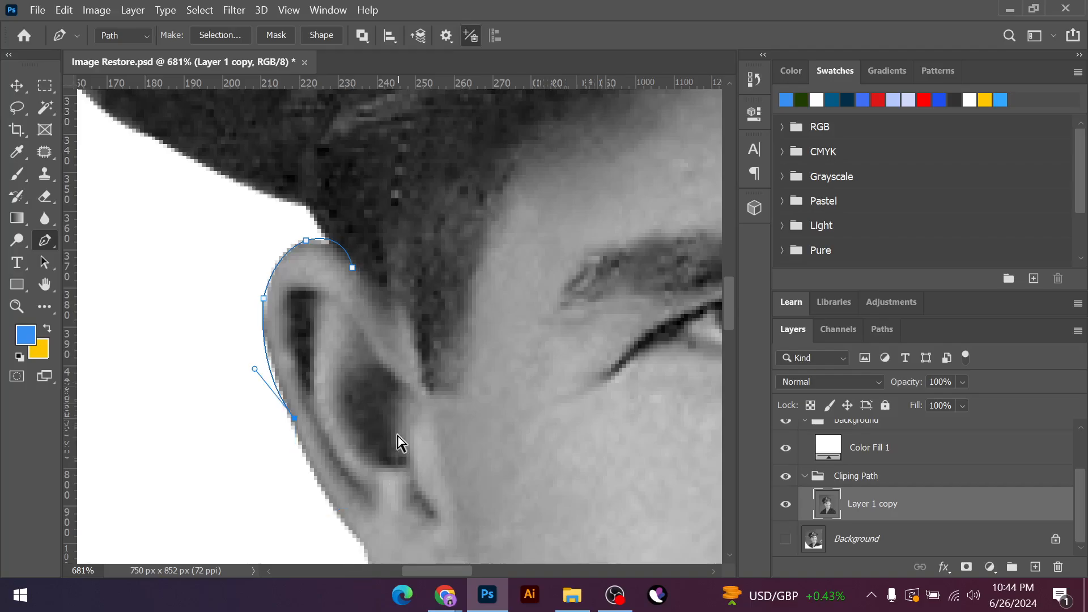
Try one more curve toward the earlobe and undo the entire Pen path around the ear
left_click_drag(321, 488, 356, 529)
key("ctrl+z")
key("ctrl+z")
key("ctrl+z")
key("ctrl+z")
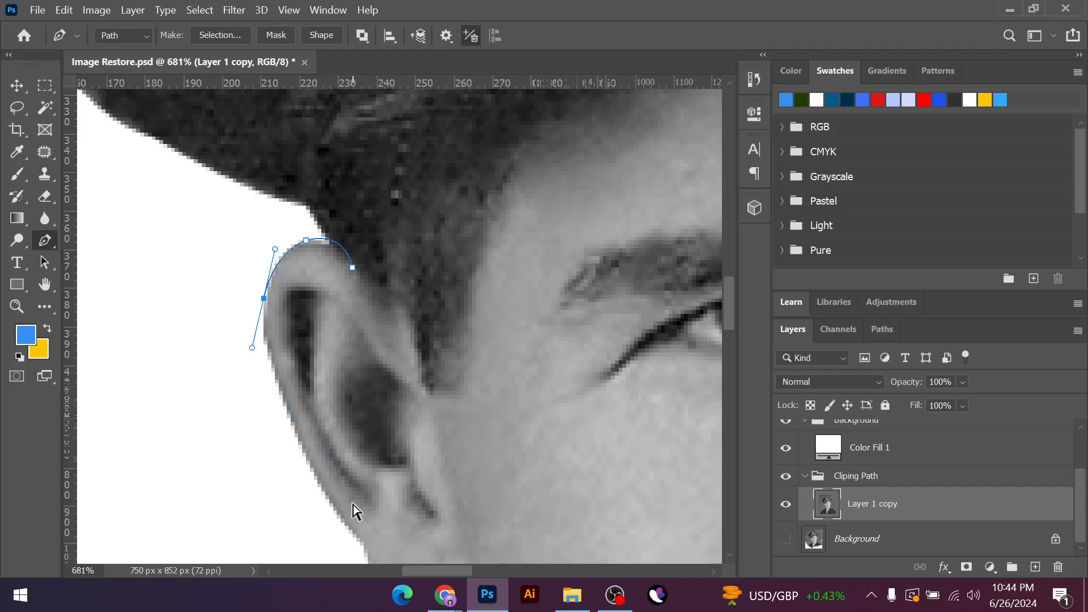
key("ctrl+z")
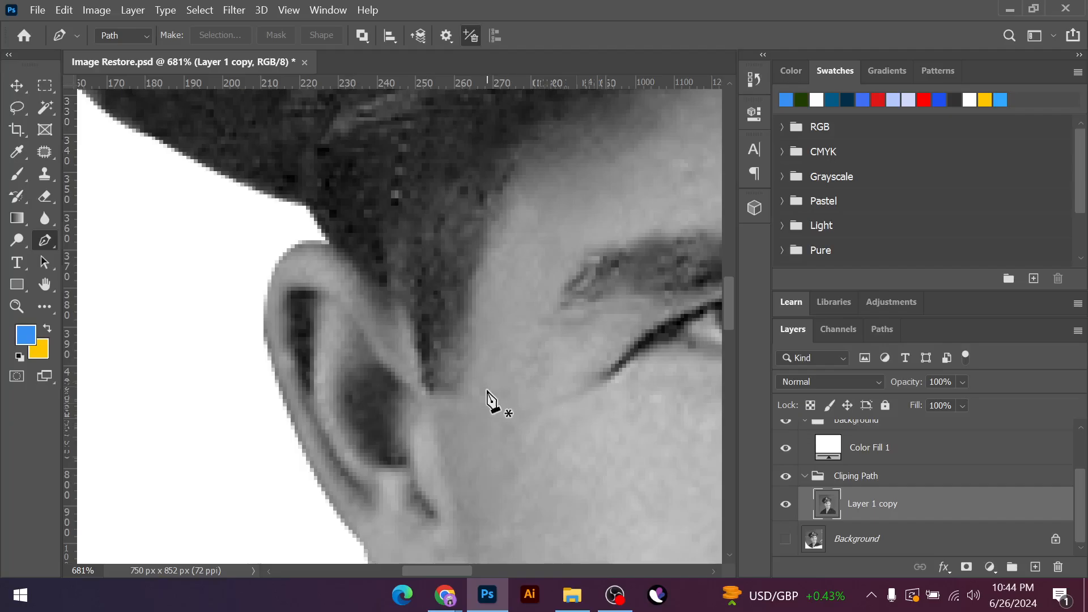
scroll(353, 335, "down", 6)
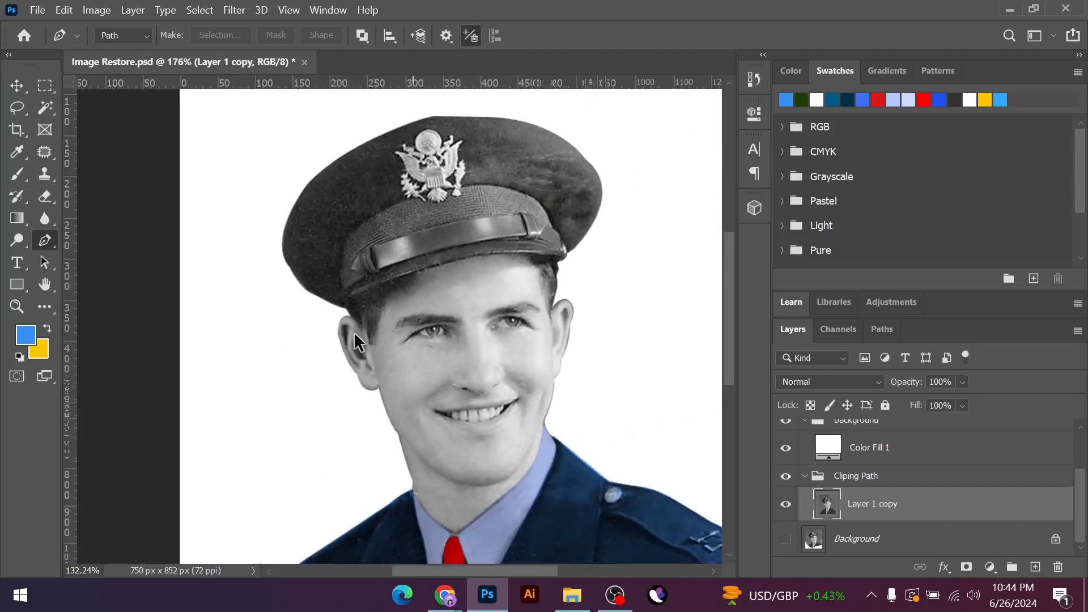
scroll(536, 254, "down", 4)
scroll(346, 210, "up", 8)
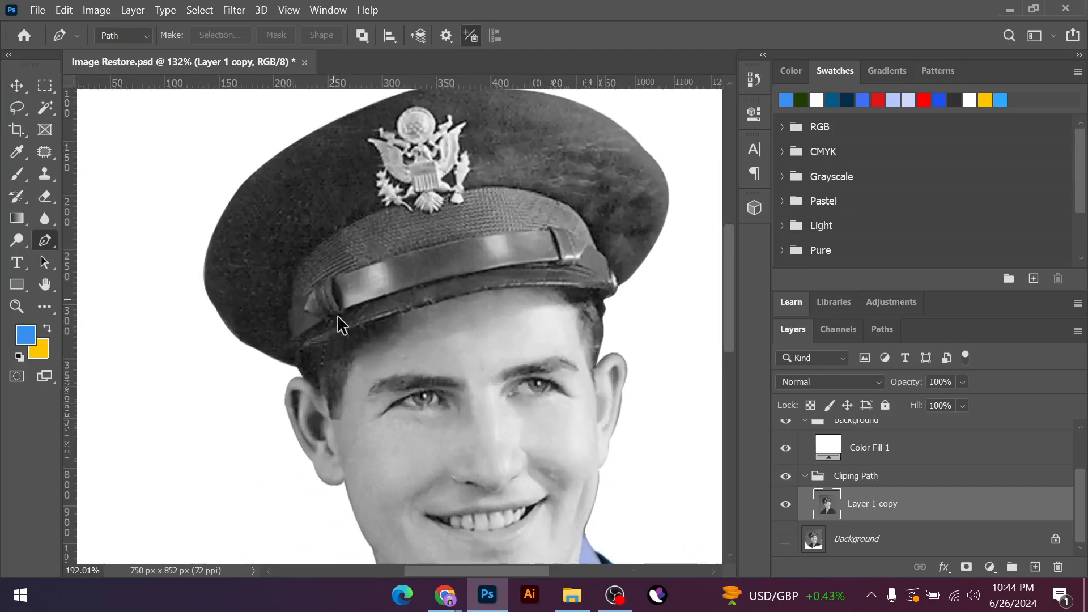
scroll(336, 315, "up", 4)
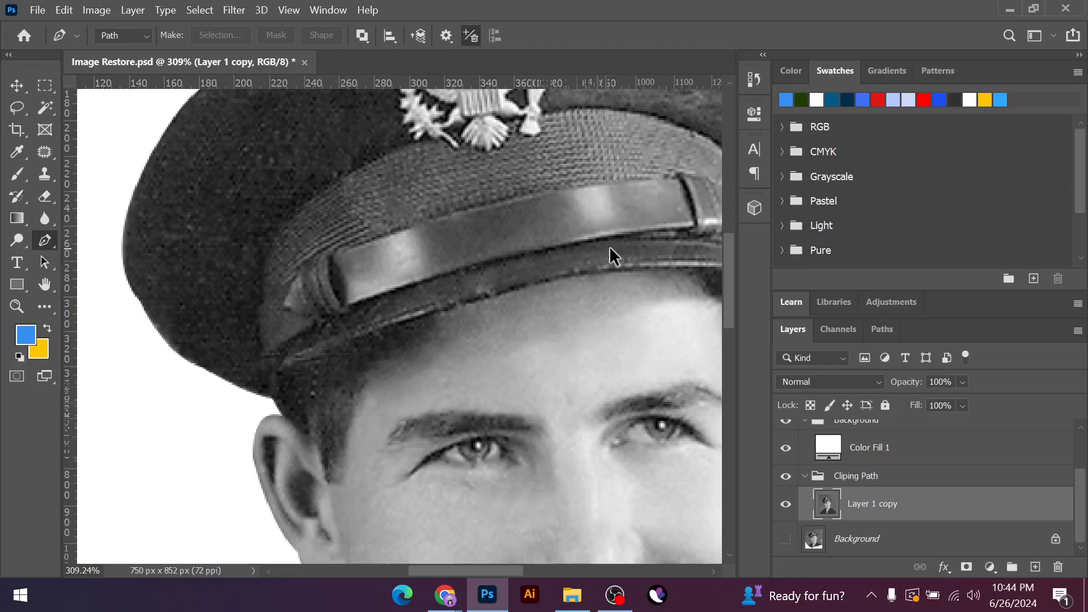
scroll(610, 246, "down", 3)
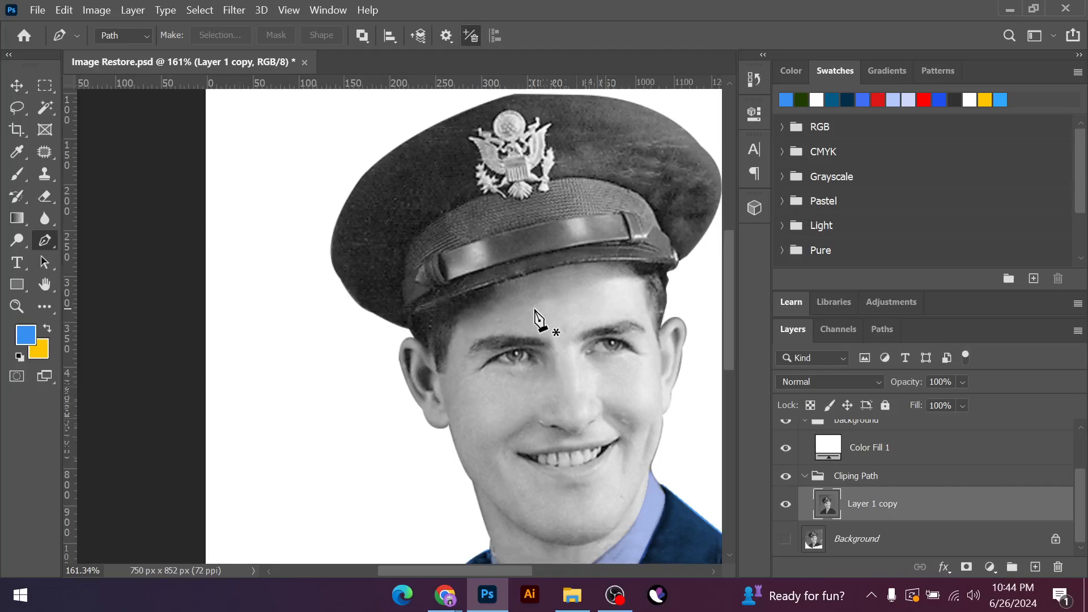
scroll(284, 276, "down", 3)
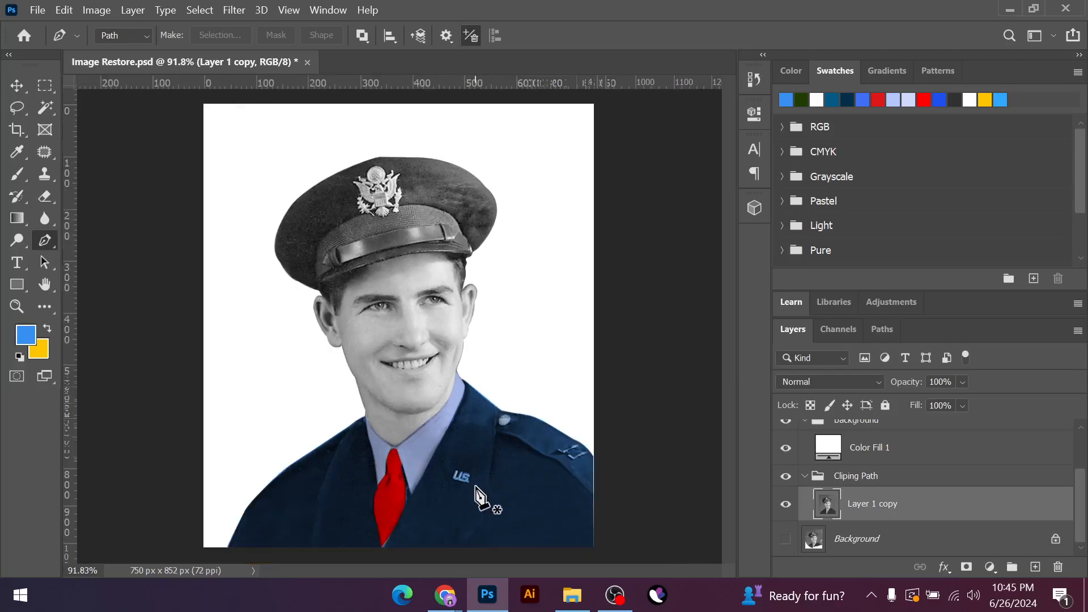
Delete the layer mask from the Dress layer inside the Colorize group
scroll(431, 503, "up", 5)
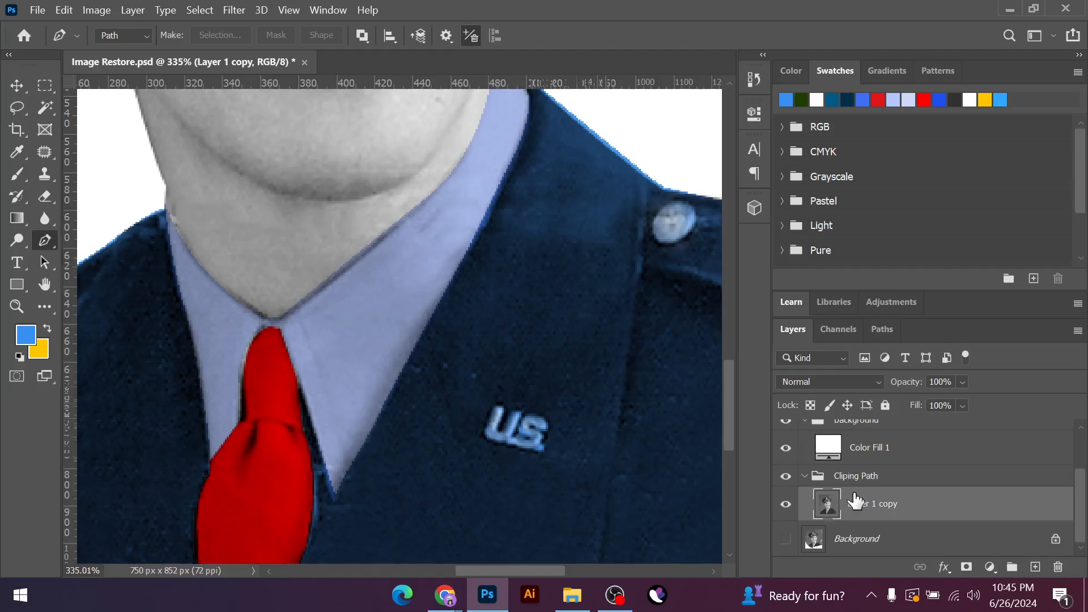
scroll(856, 502, "up", 3)
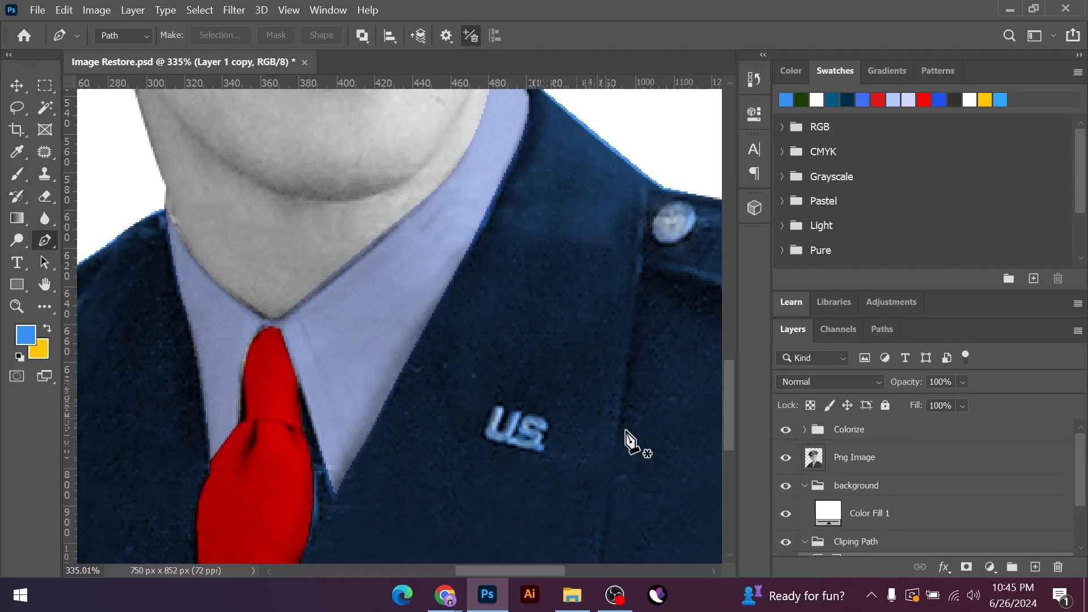
left_click(17, 85)
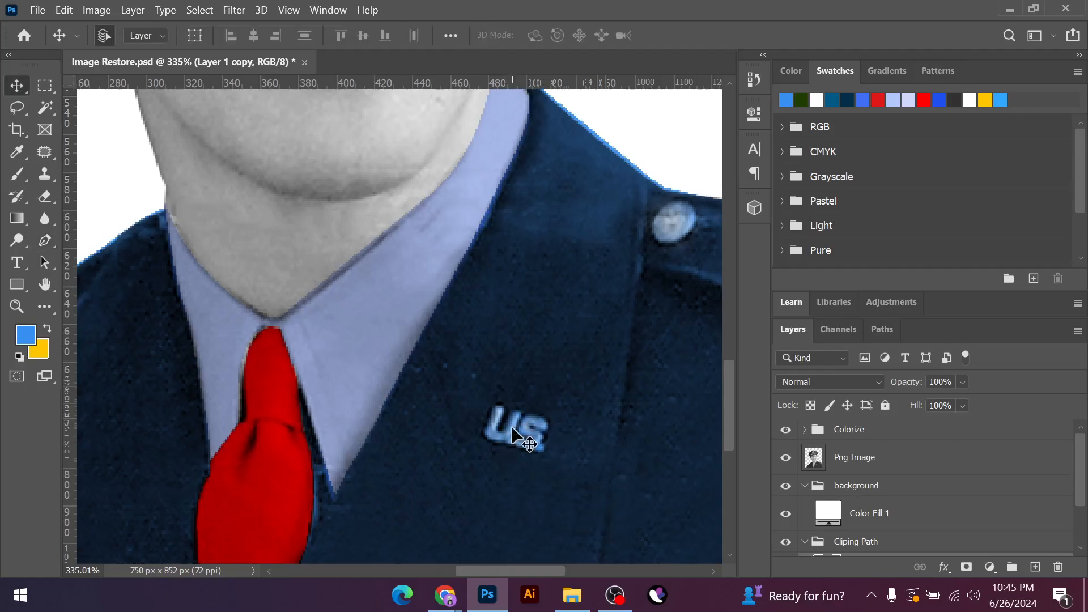
scroll(513, 417, "down", 5)
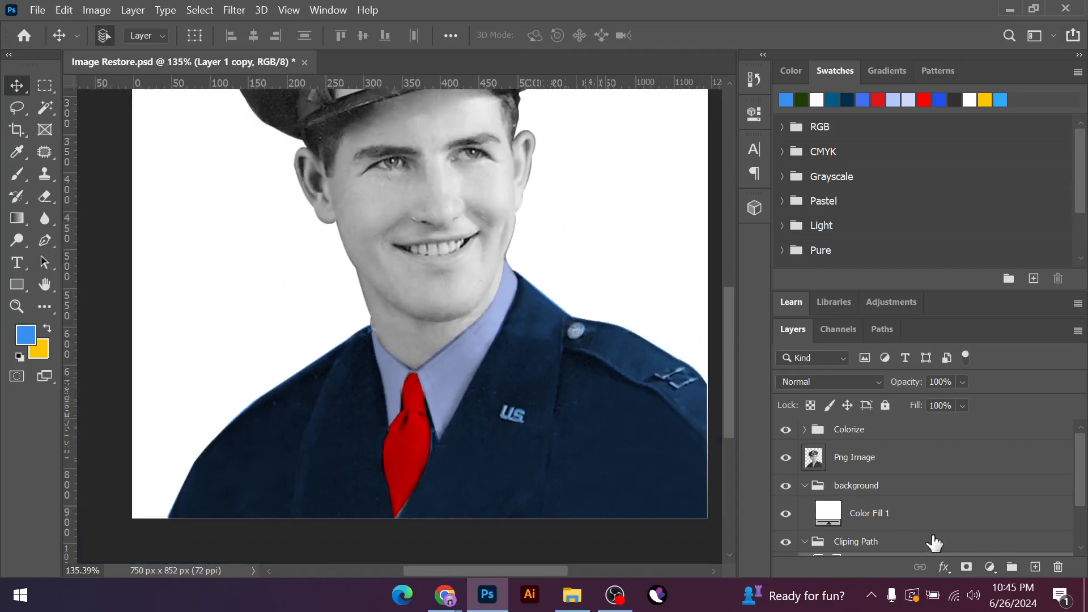
scroll(870, 519, "down", 2)
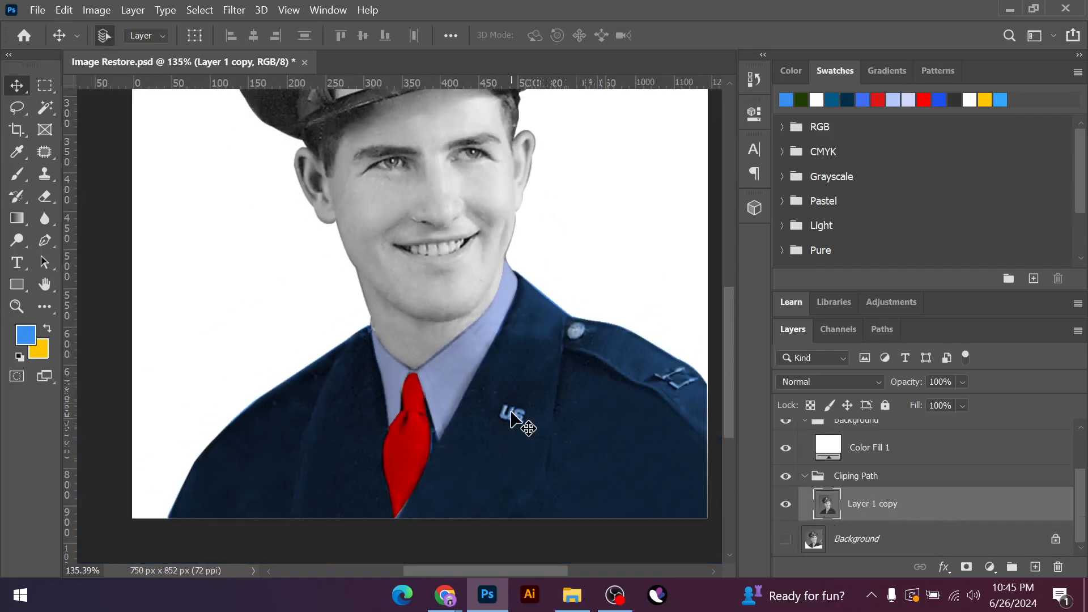
scroll(892, 486, "up", 2)
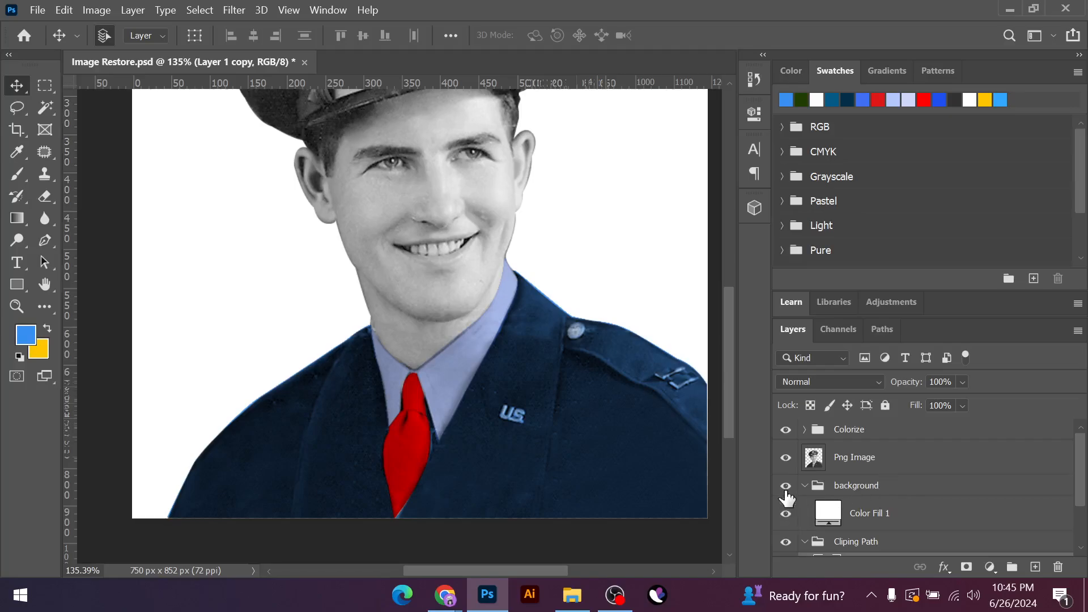
left_click(804, 431)
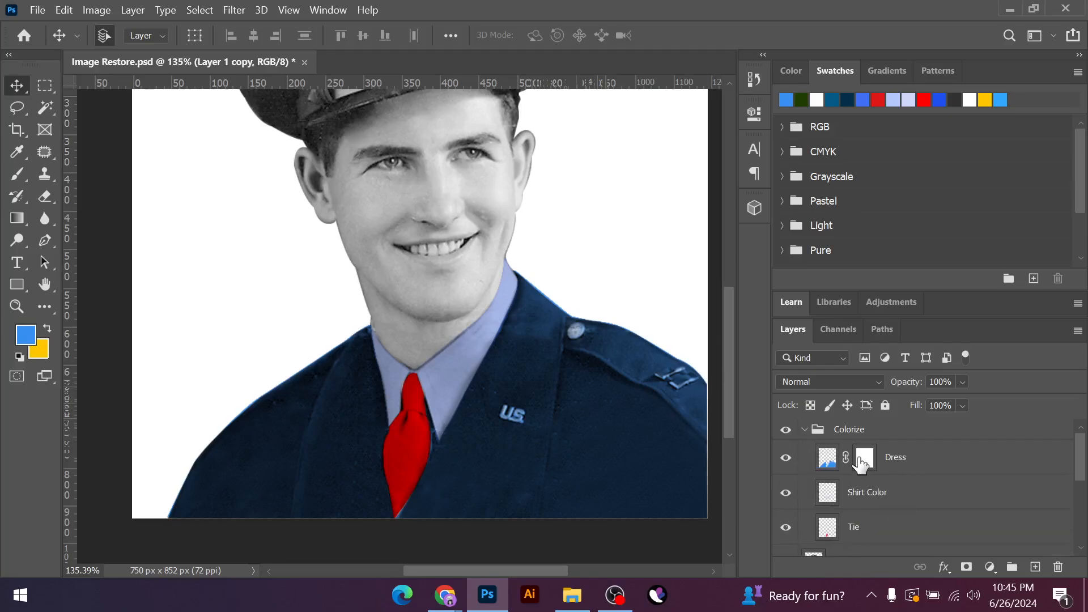
left_click(864, 465)
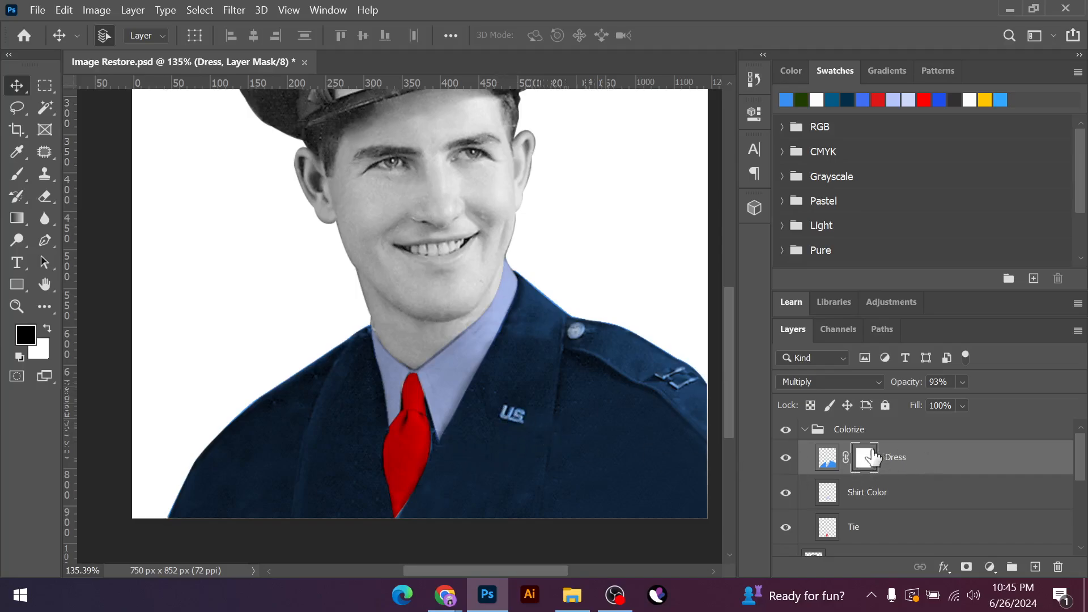
right_click(873, 457)
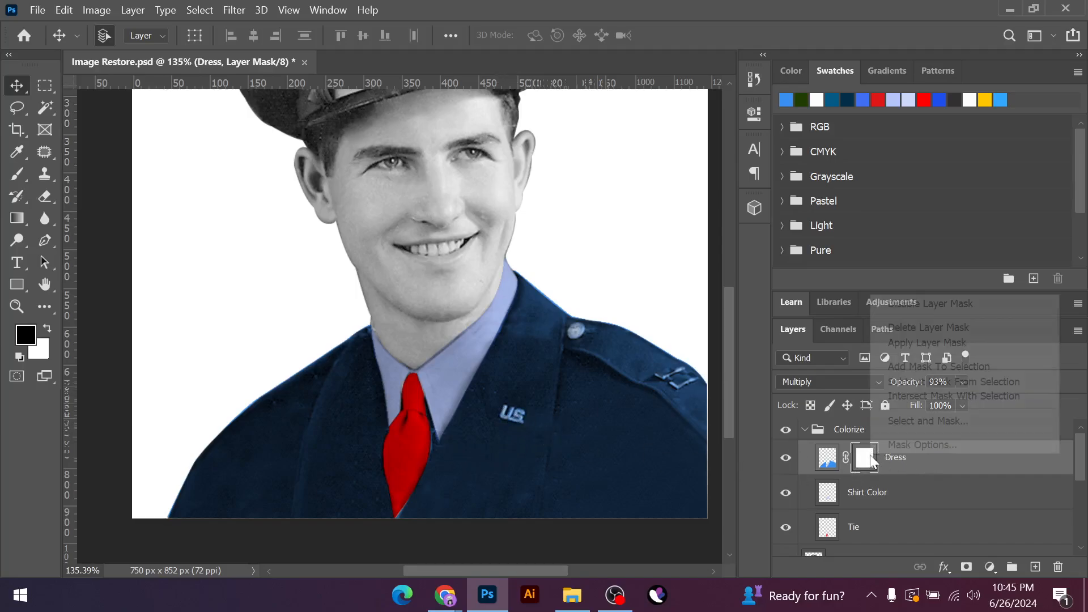
left_click(917, 328)
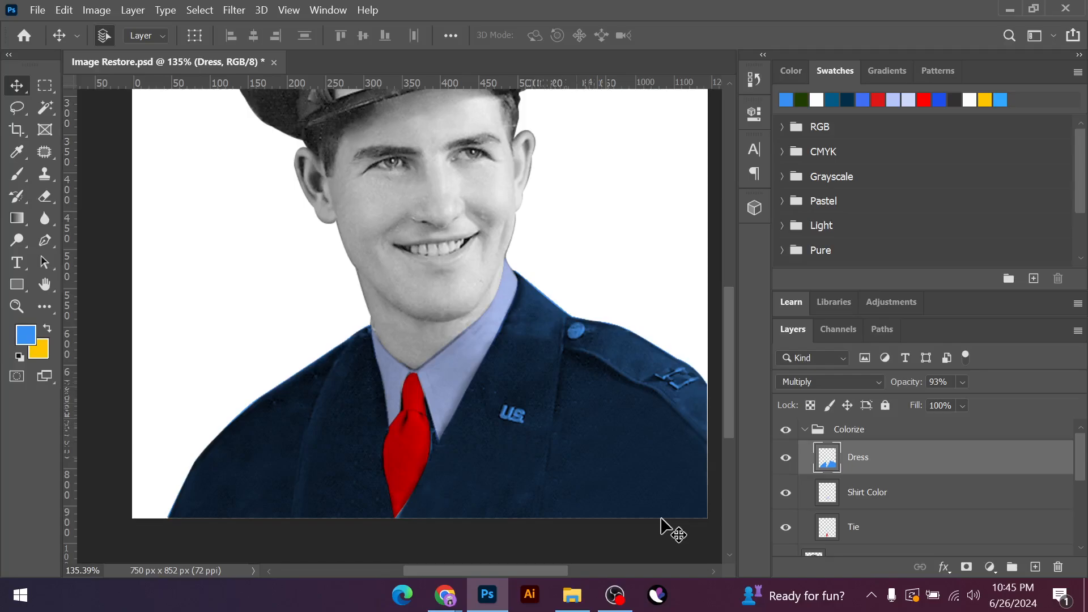
Hide the Dress layer to expose the uncoloured US lapel insignia, and collapse the Colorize group
scroll(510, 420, "up", 5)
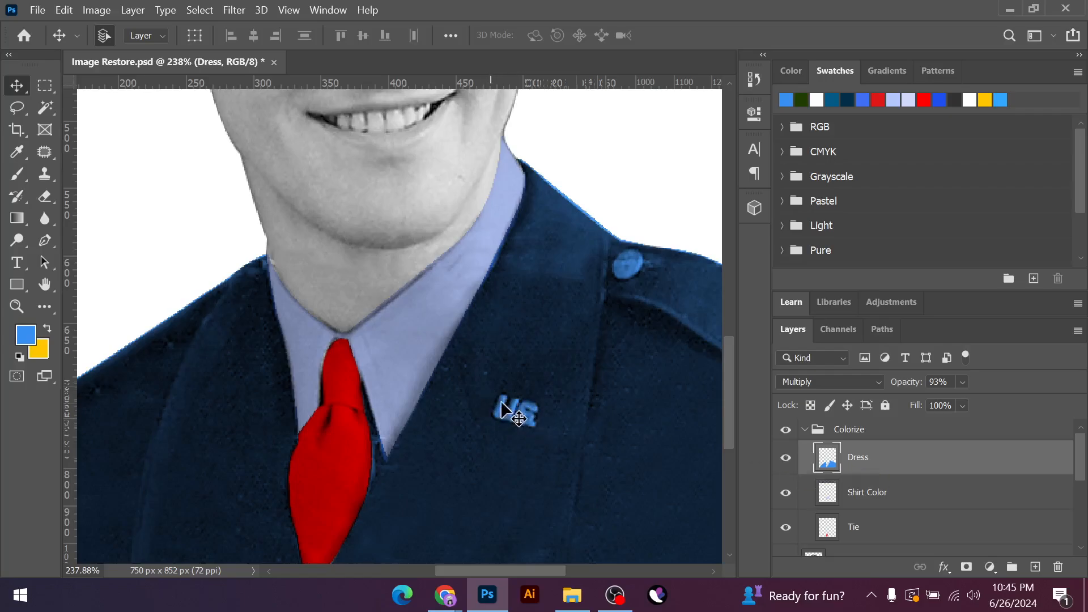
left_click(786, 461)
scroll(491, 397, "up", 4)
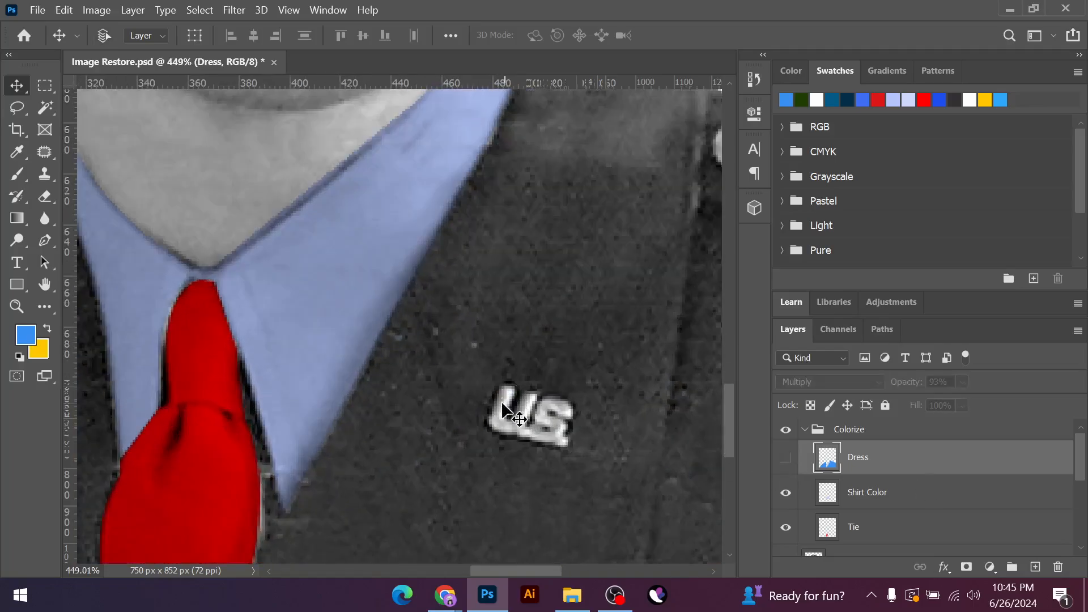
left_click(804, 430)
Start a Pen tool path on Layer 1 copy at the upper-left corner of the US lapel insignia's letter U
scroll(845, 535, "down", 2)
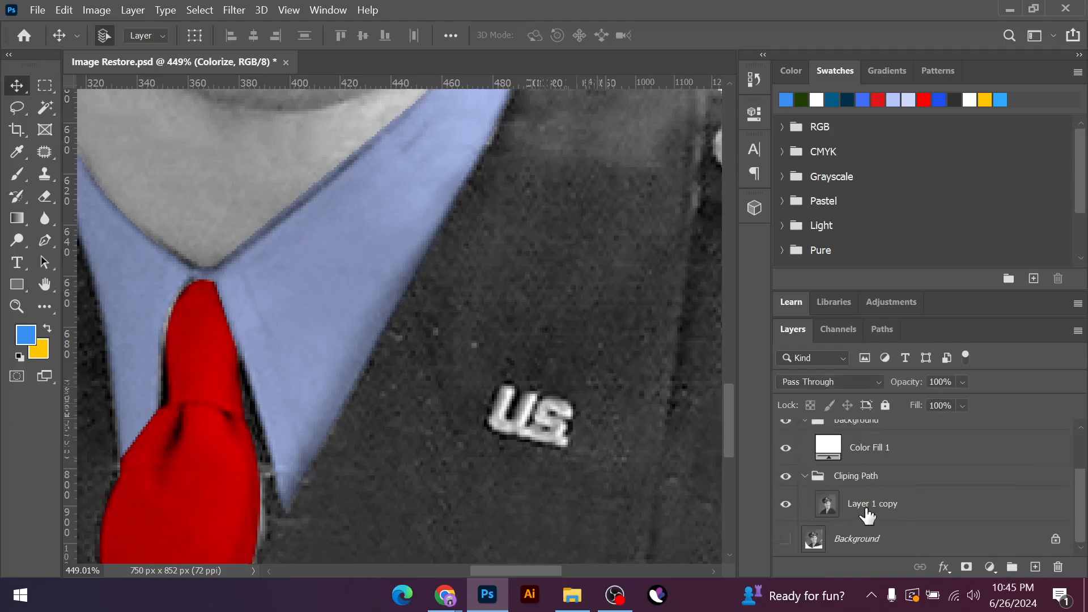
left_click(867, 514)
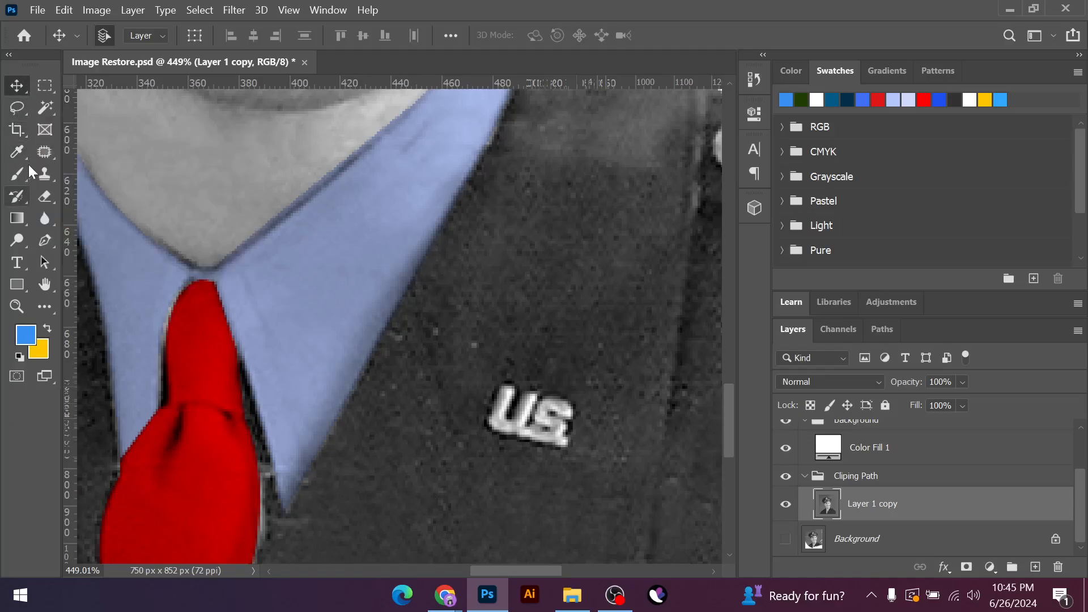
left_click(43, 244)
scroll(533, 461, "up", 5)
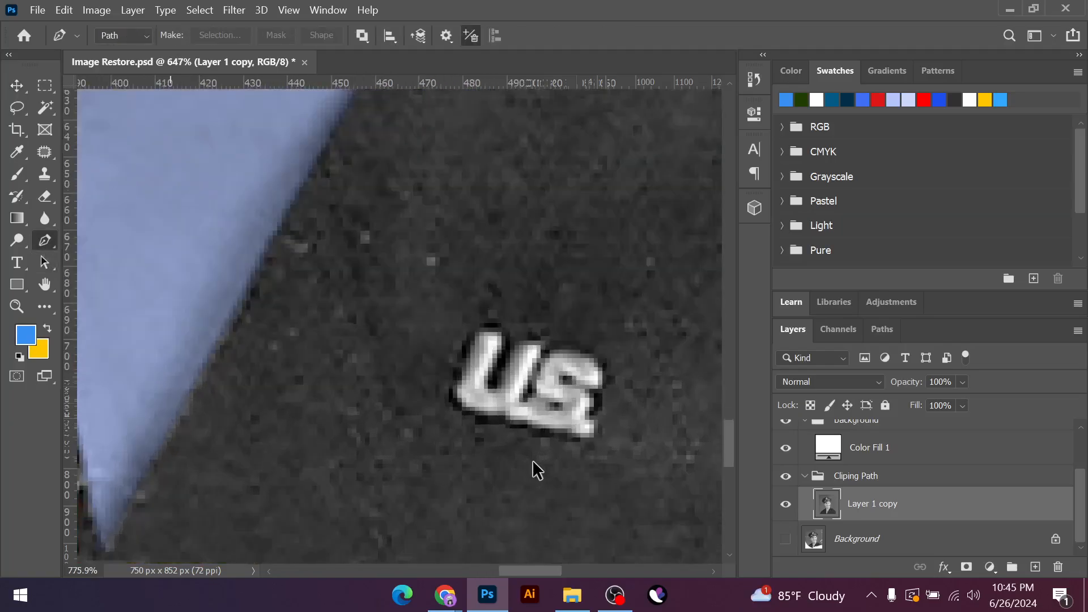
left_click(469, 318)
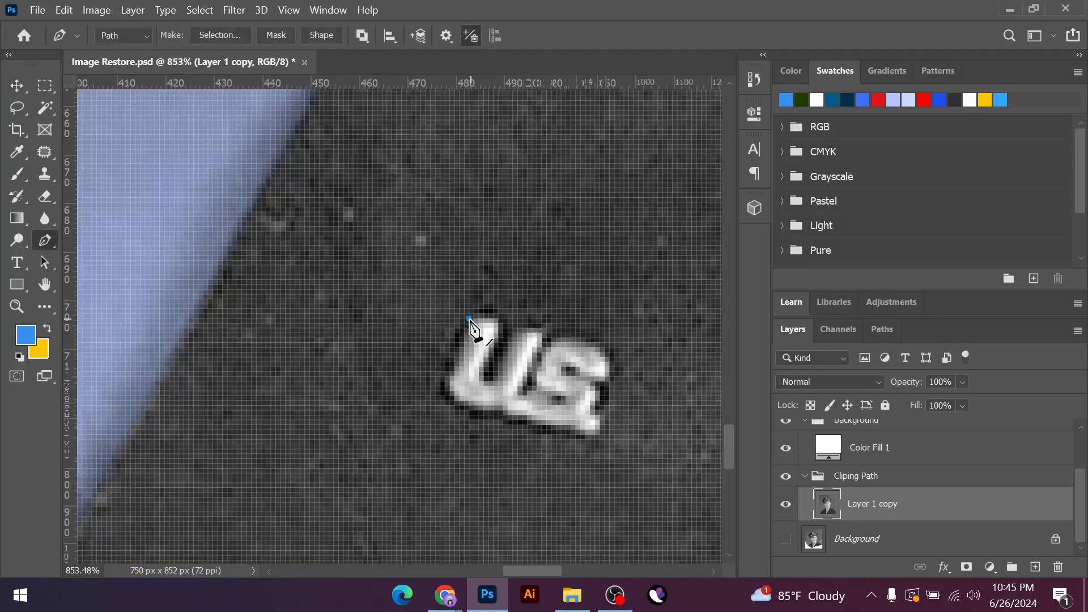
Trace the lower and outer edge of the U.S. lapel badge with the Pen tool, up to the S's upper end
left_click(450, 391)
left_click(469, 411)
left_click(488, 410)
left_click(498, 406)
left_click_drag(508, 410, 602, 350)
left_click(513, 420)
left_click(522, 420)
left_click(542, 429)
left_click(590, 430)
left_click(590, 410)
left_click(595, 401)
left_click(595, 386)
left_click(586, 376)
left_click(600, 376)
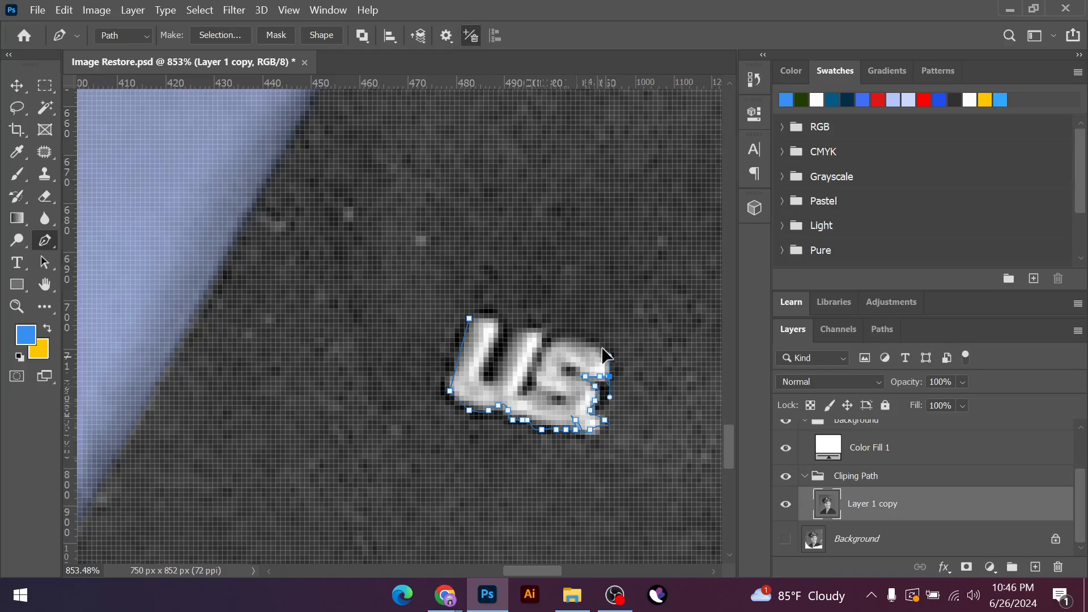
Trace the upper contour of the badge letters, including the gaps in and beside the U, and close the path
left_click_drag(519, 391, 523, 376)
left_click(541, 333)
left_click(527, 328)
left_click_drag(518, 333, 499, 338)
left_click(484, 376)
left_click(488, 362)
left_click(499, 352)
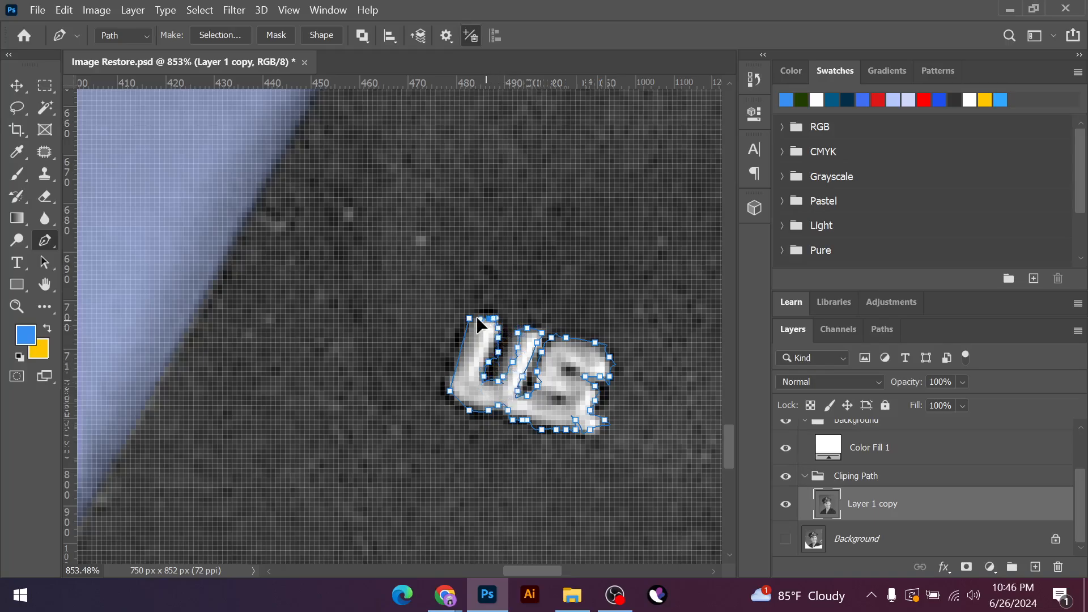
left_click(470, 318)
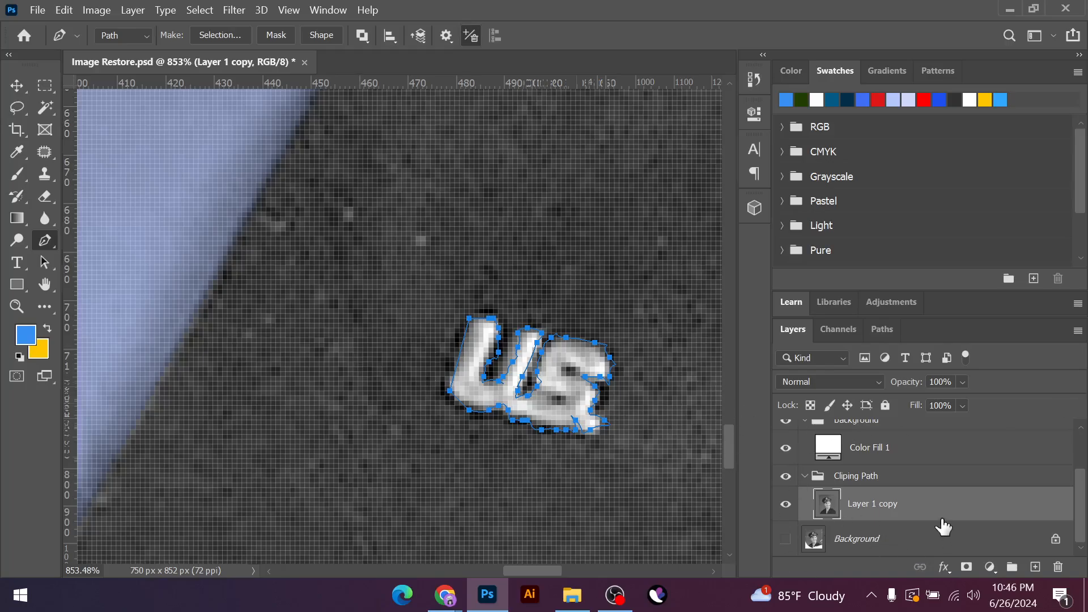
Copy the traced badge from Layer 1 copy onto a new layer, bring it to the front and rename it US
key("ctrl+Return")
key("ctrl+j")
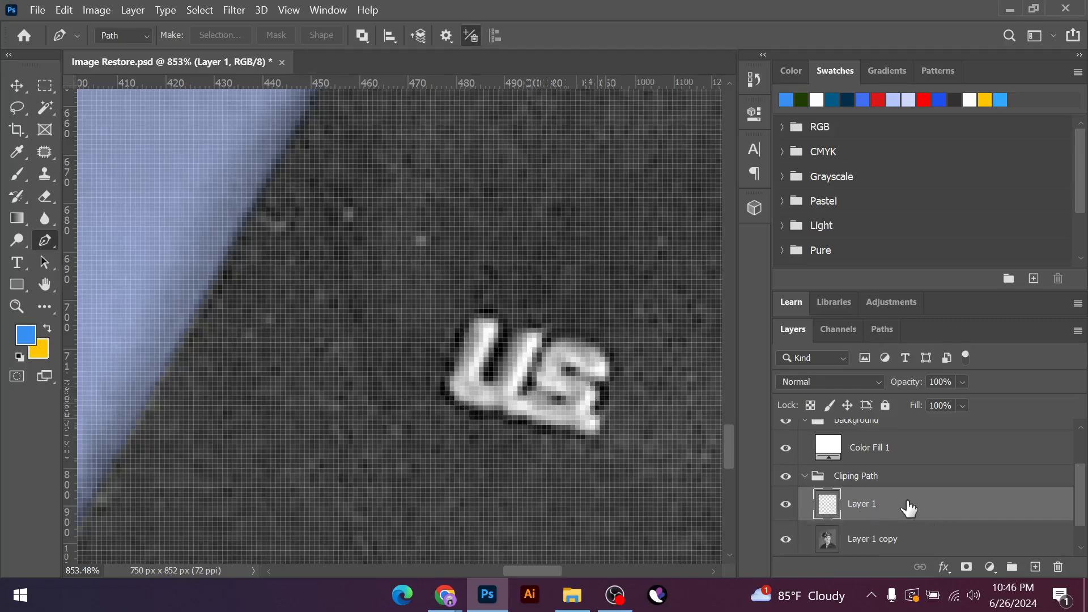
key("ctrl+shift+bracketright")
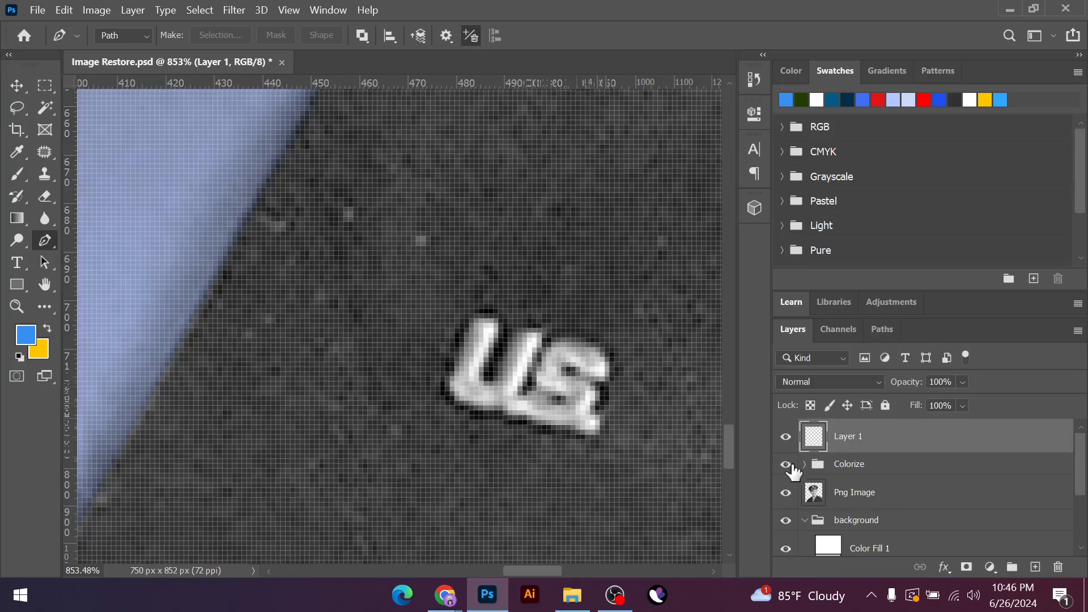
double_click(844, 436)
type("US")
key("Return")
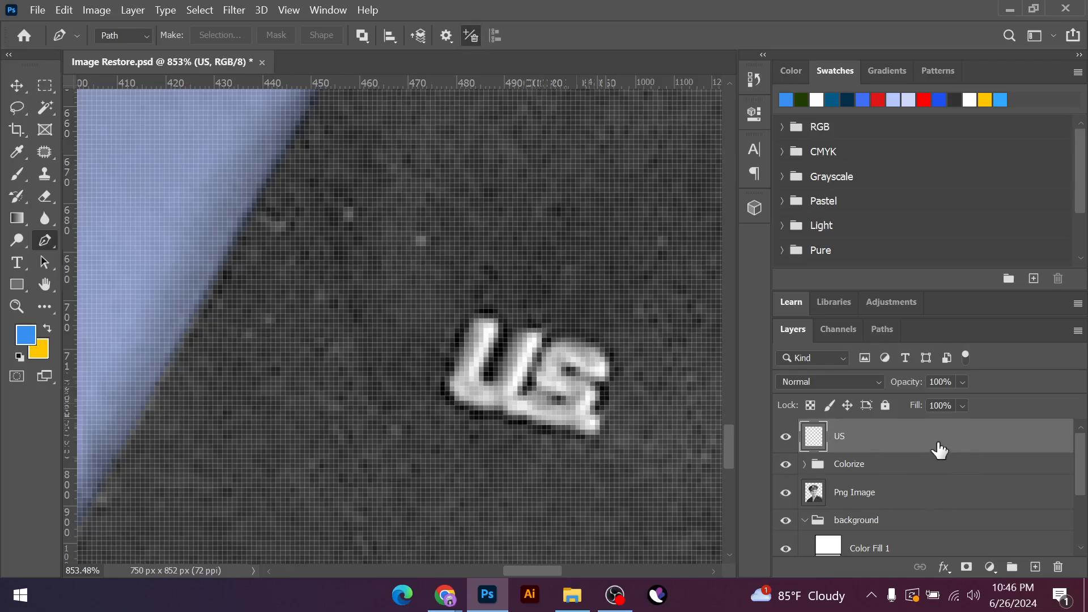
Show the Dress layer in the Colorize group and compare the badge with the US layer hidden and shown
left_click(805, 464)
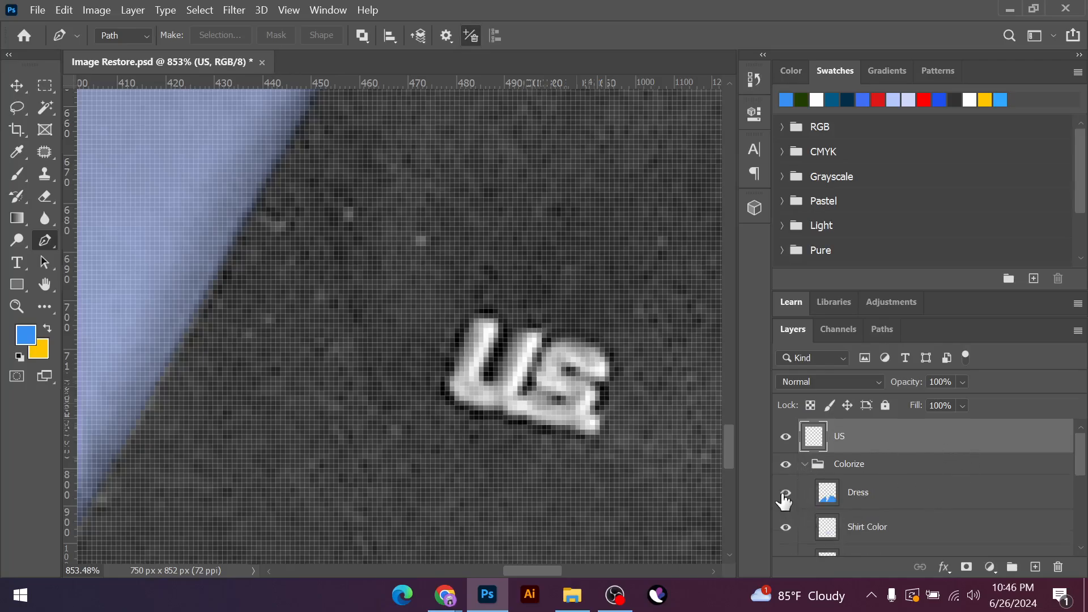
left_click(785, 493)
left_click(786, 436)
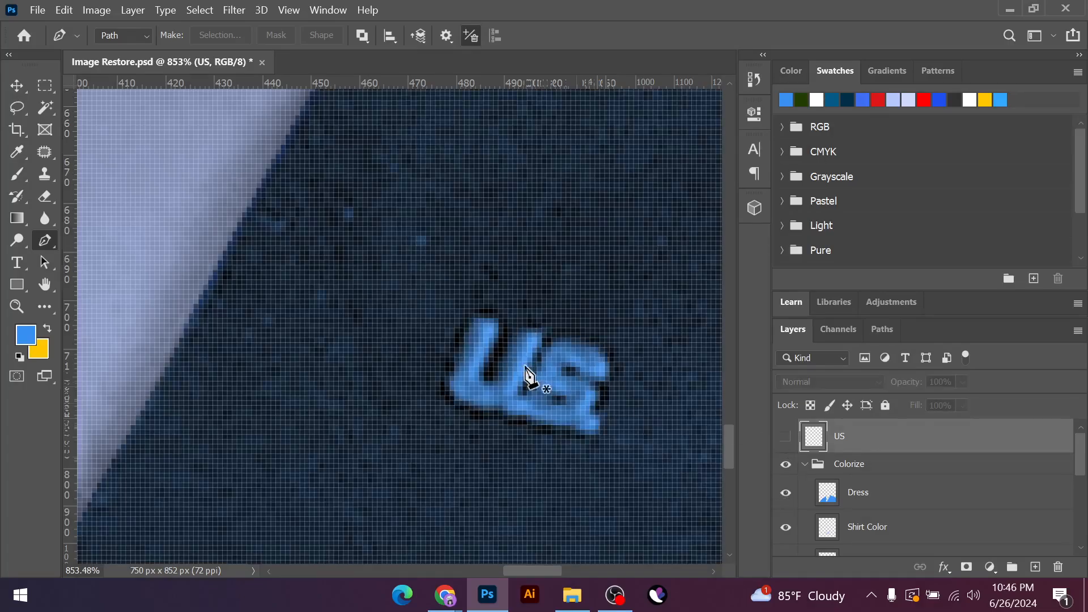
scroll(512, 413, "down", 8)
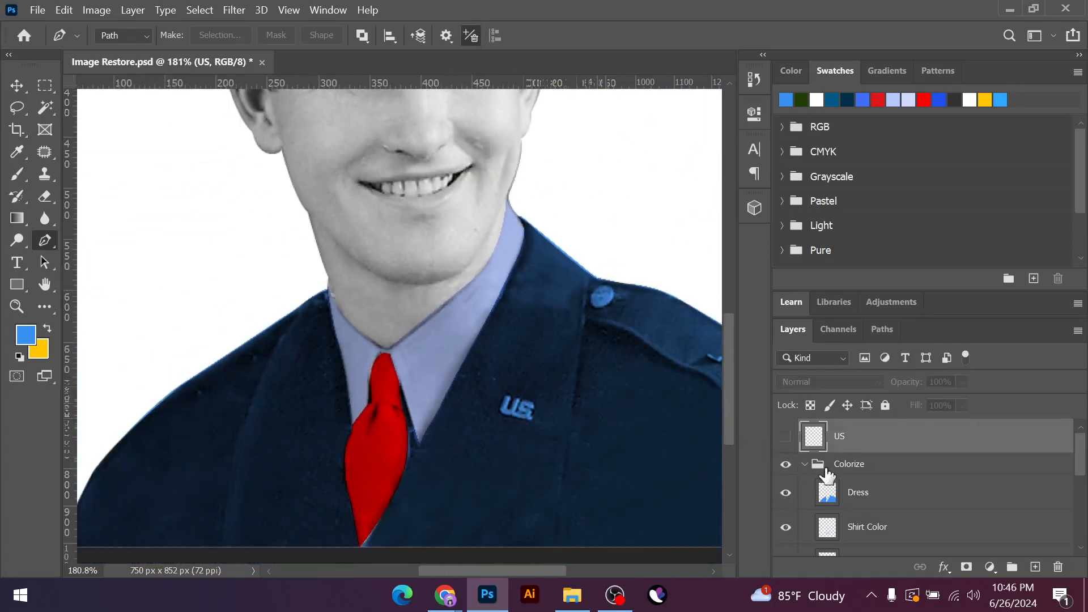
left_click(786, 436)
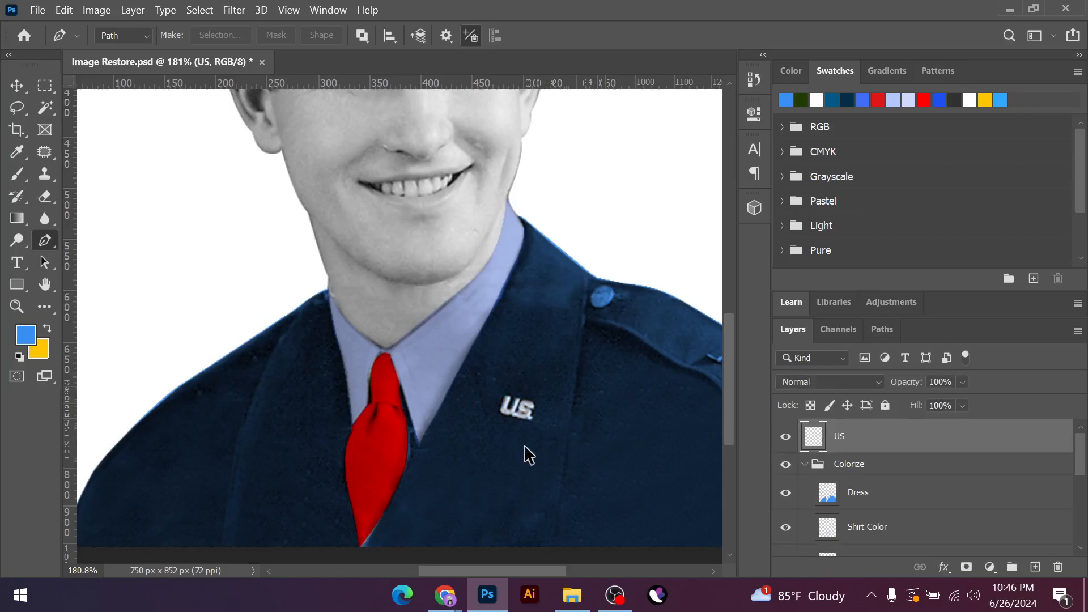
scroll(525, 452, "down", 4)
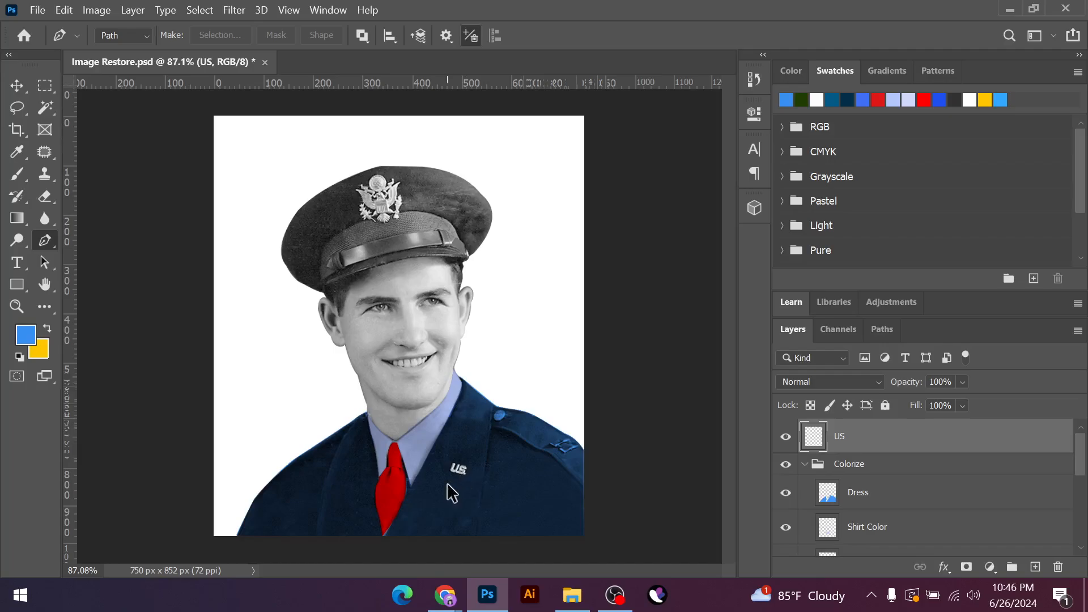
scroll(447, 482, "up", 4)
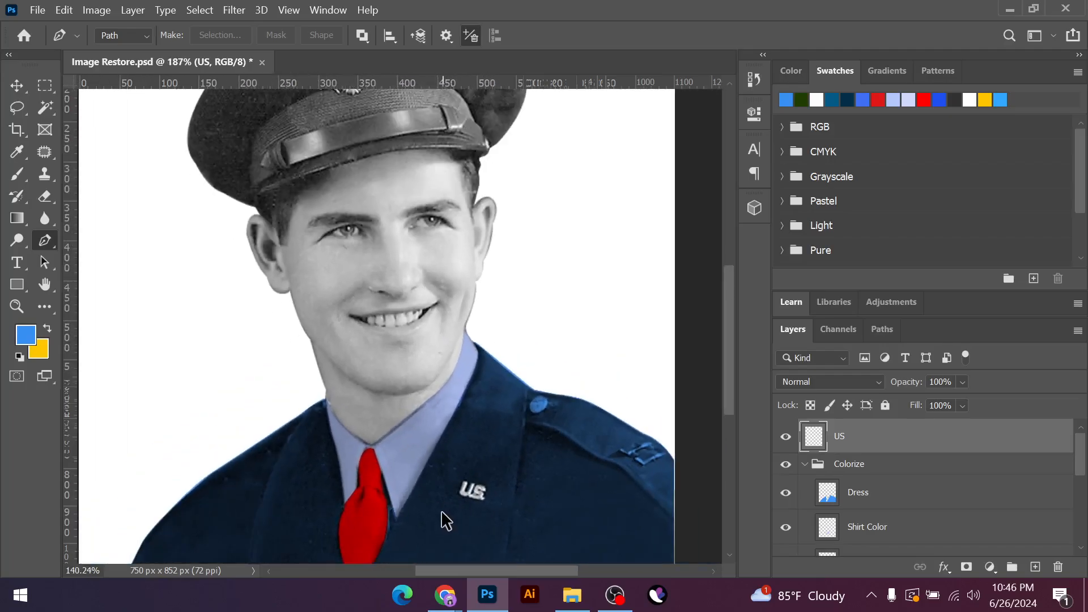
scroll(466, 507, "up", 2)
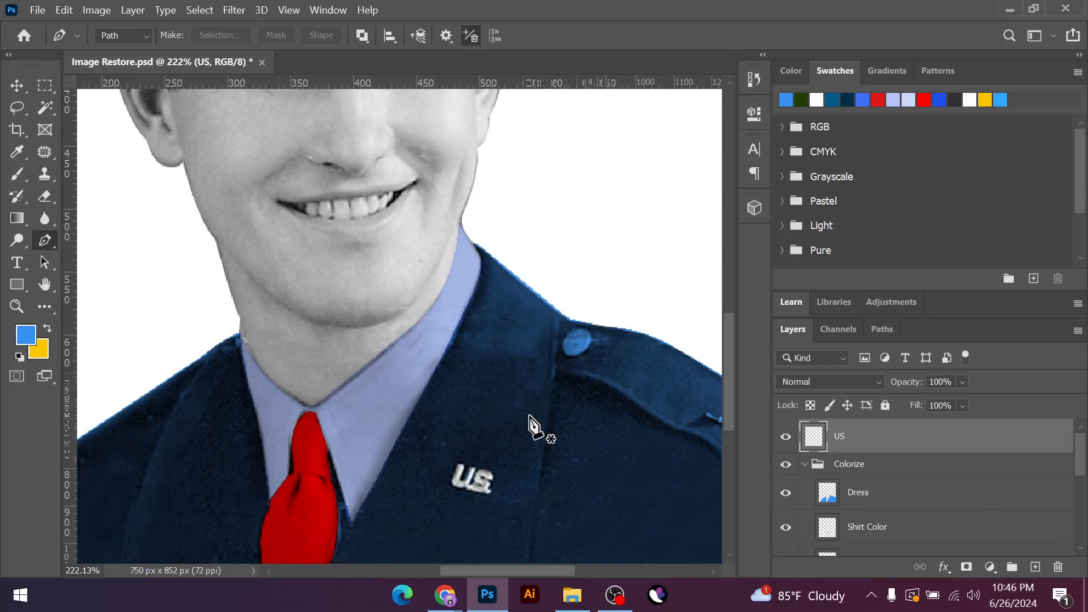
scroll(535, 439, "down", 5)
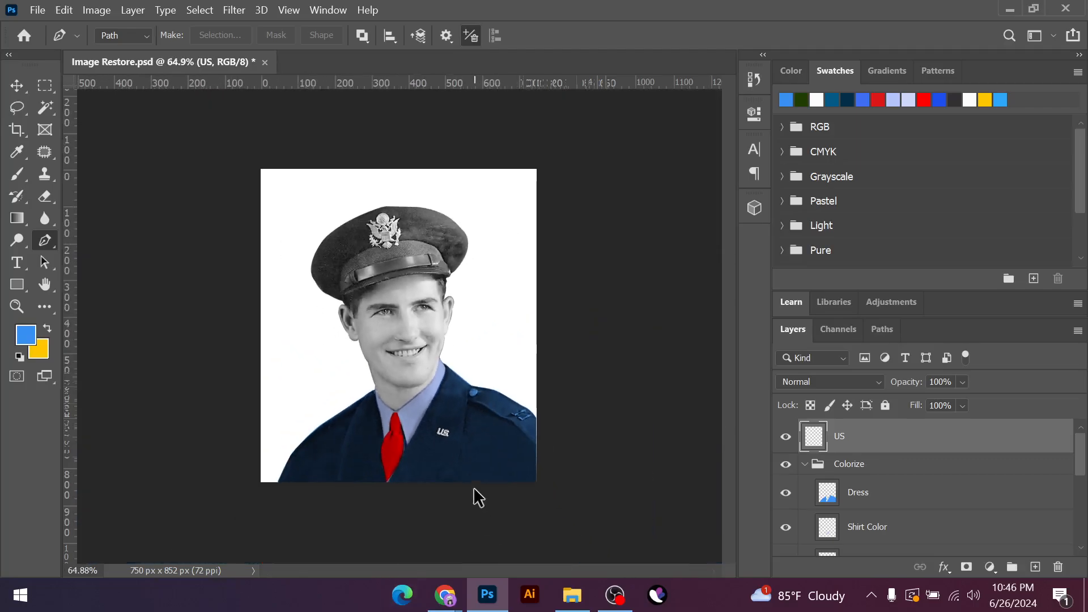
scroll(470, 485, "up", 1)
scroll(464, 475, "up", 2)
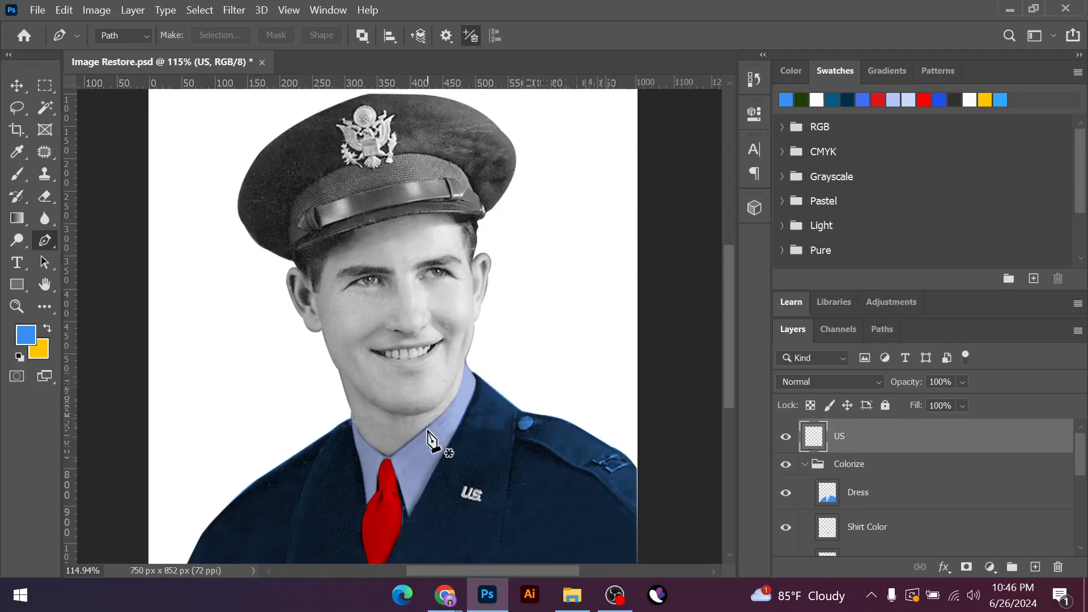
Move the US layer into the Colorize group above Dress, and collapse the Colorize and background groups
left_click(805, 464)
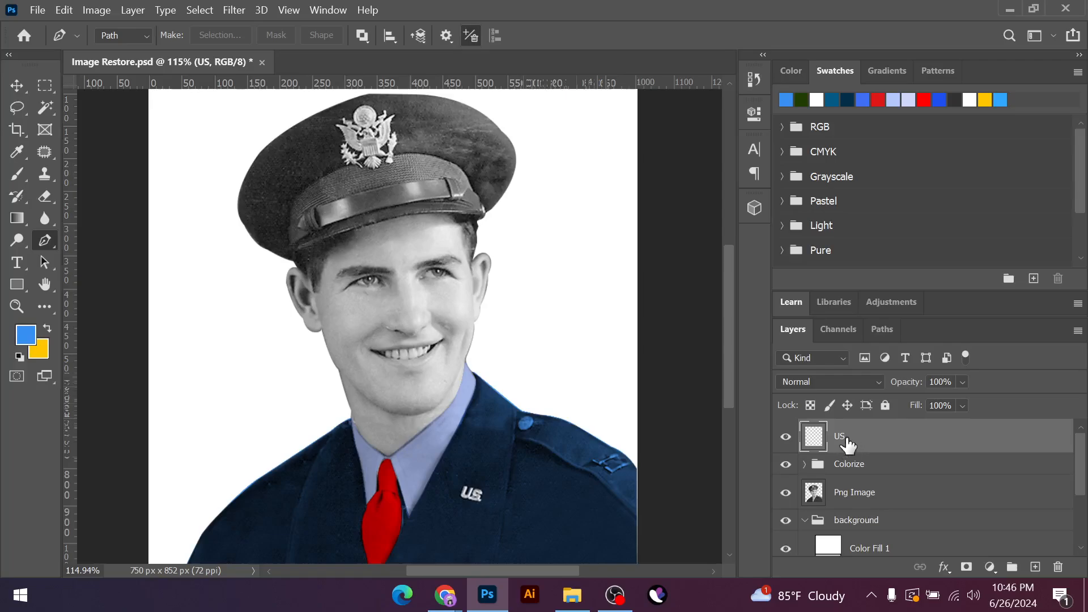
mouse_move(849, 445)
left_mouse_down()
mouse_move(841, 454)
mouse_move(850, 463)
left_mouse_up()
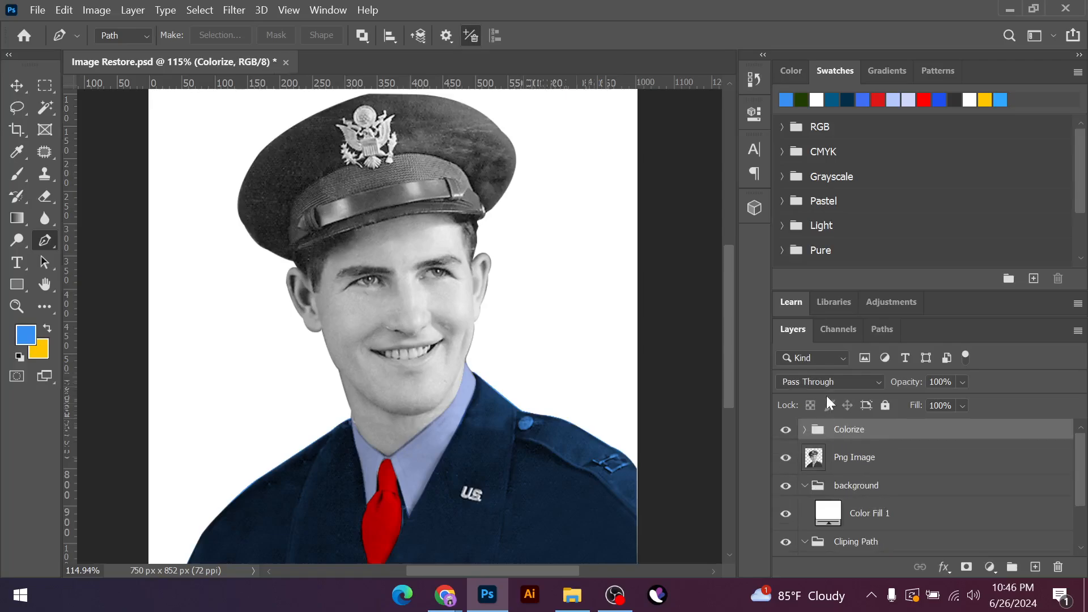
left_click(805, 431)
left_click(853, 462)
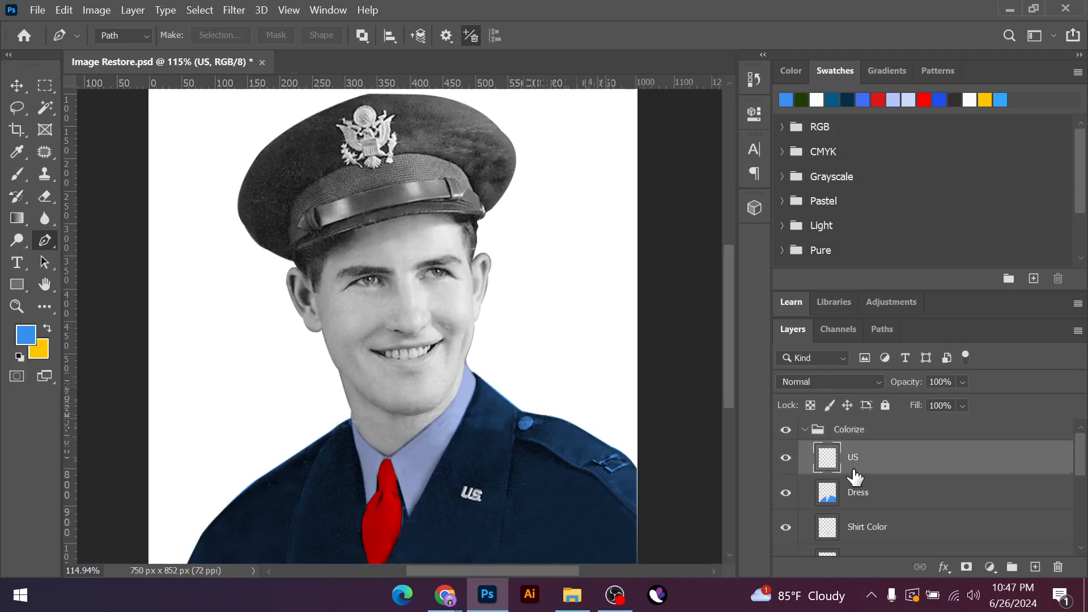
left_click(810, 432)
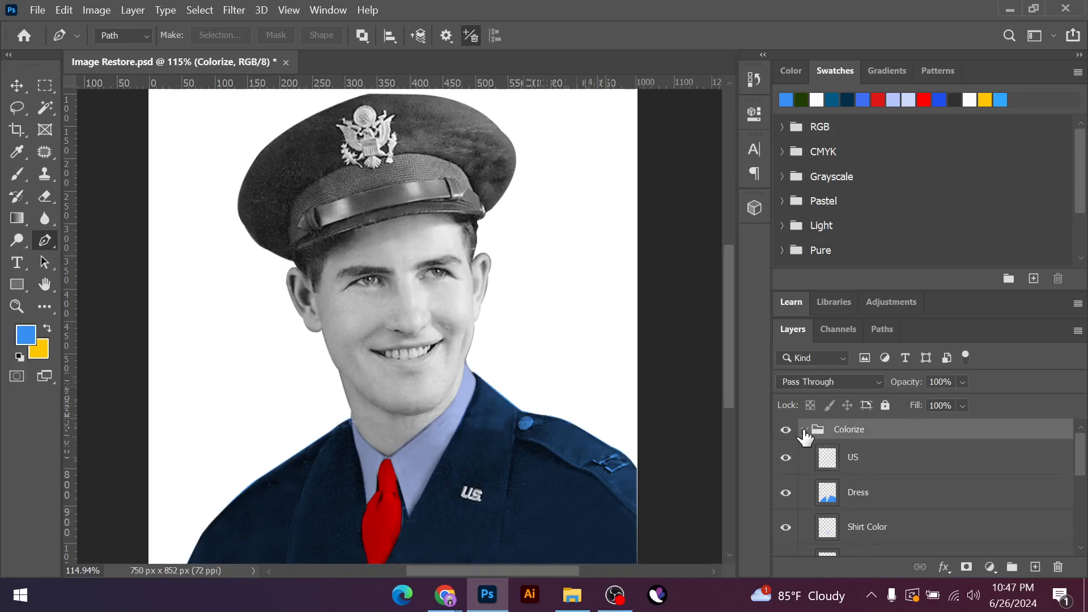
left_click(805, 431)
left_click(805, 486)
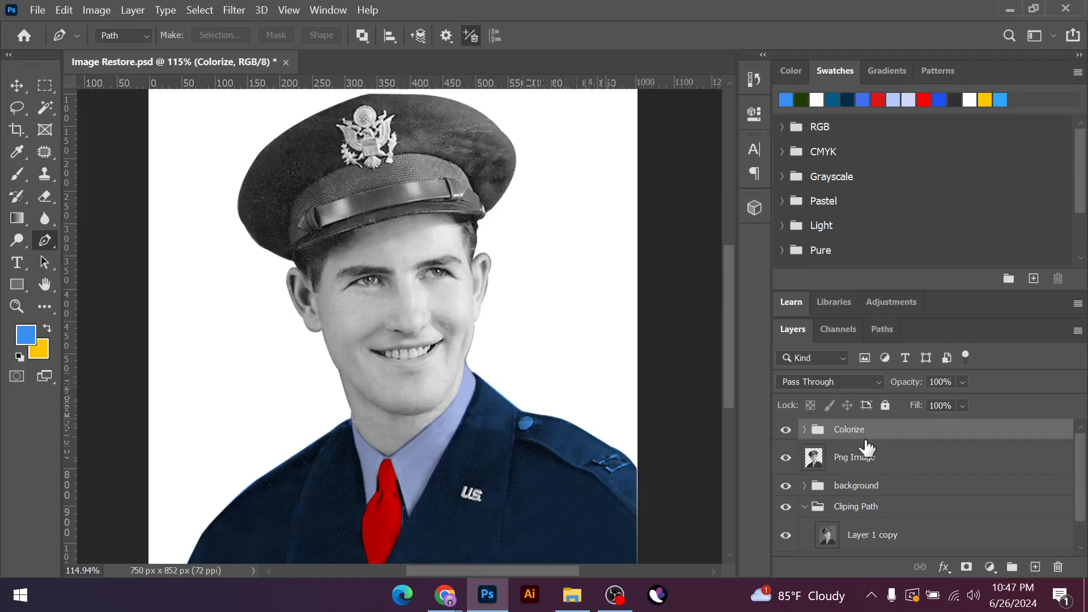
Change the Color Fill 1 layer behind the portrait to dark grey 494646
scroll(352, 378, "down", 2)
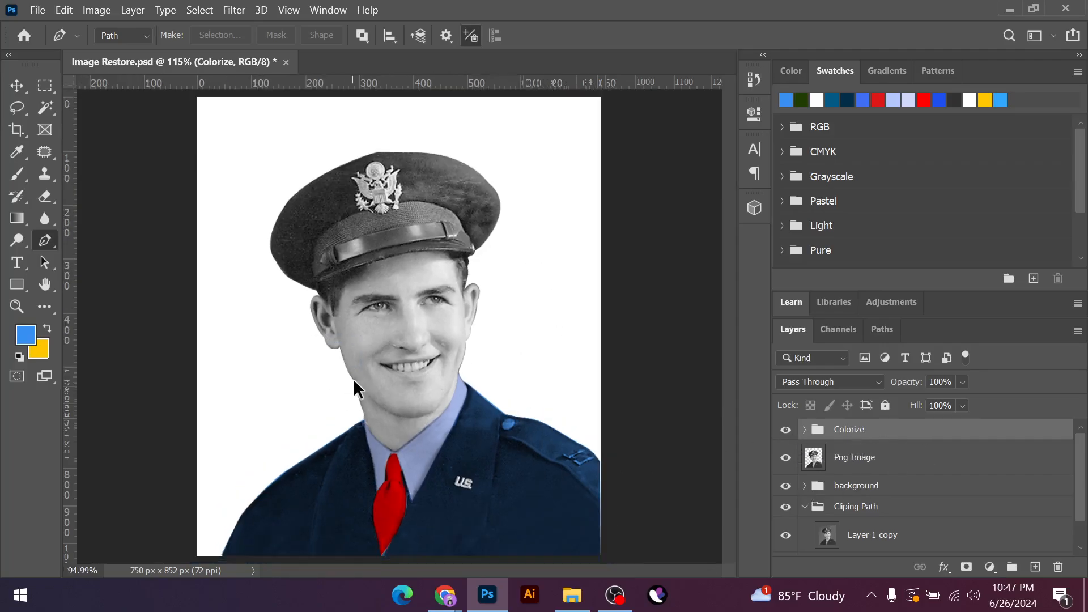
left_click(17, 85)
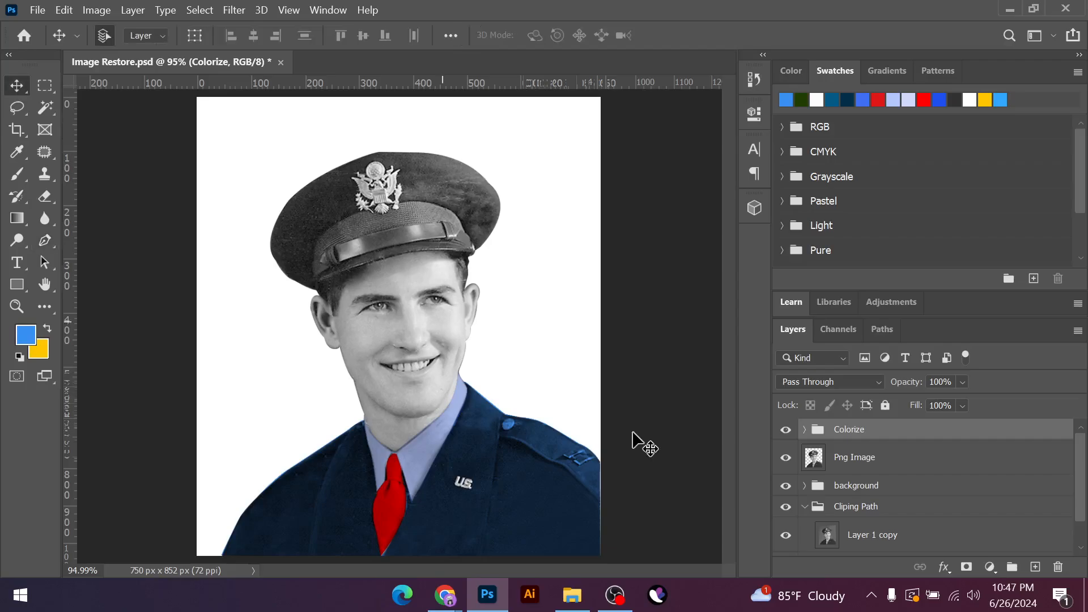
left_click(552, 367)
double_click(829, 513)
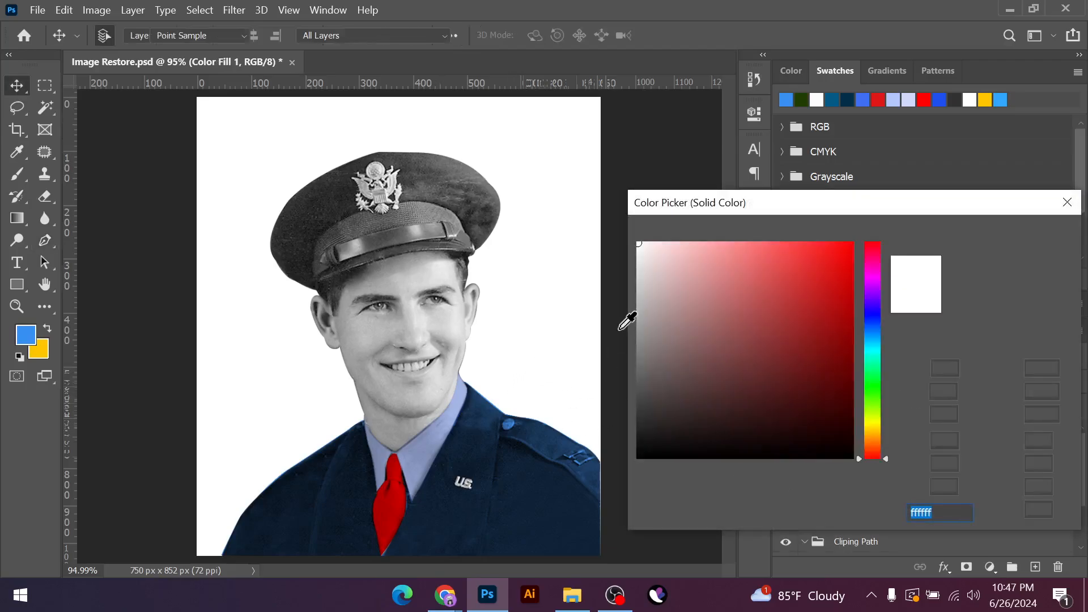
left_click(648, 319)
left_click_drag(645, 345, 645, 396)
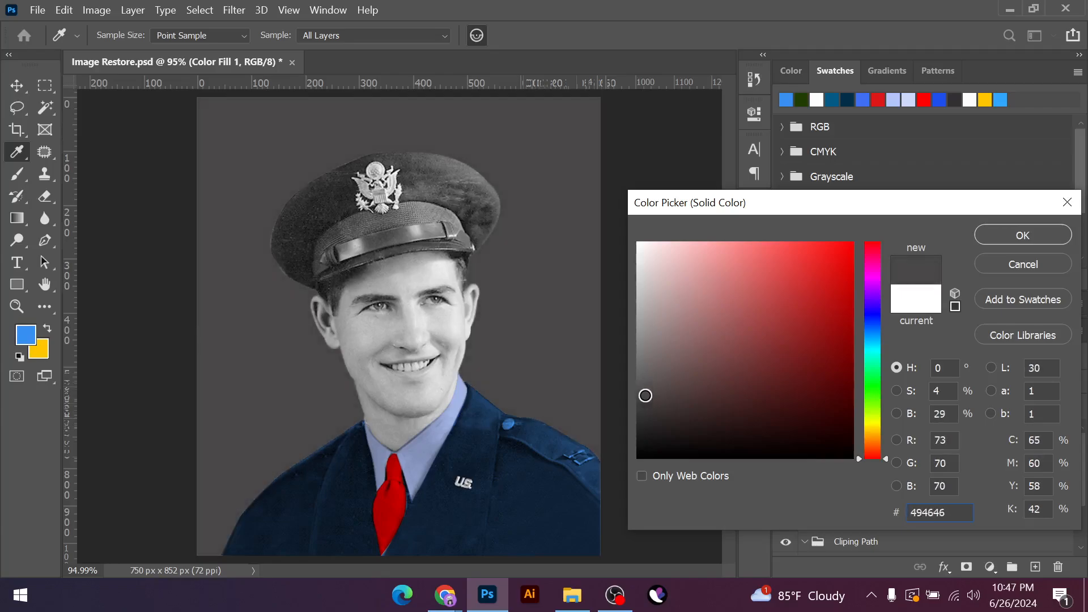
left_click(1035, 229)
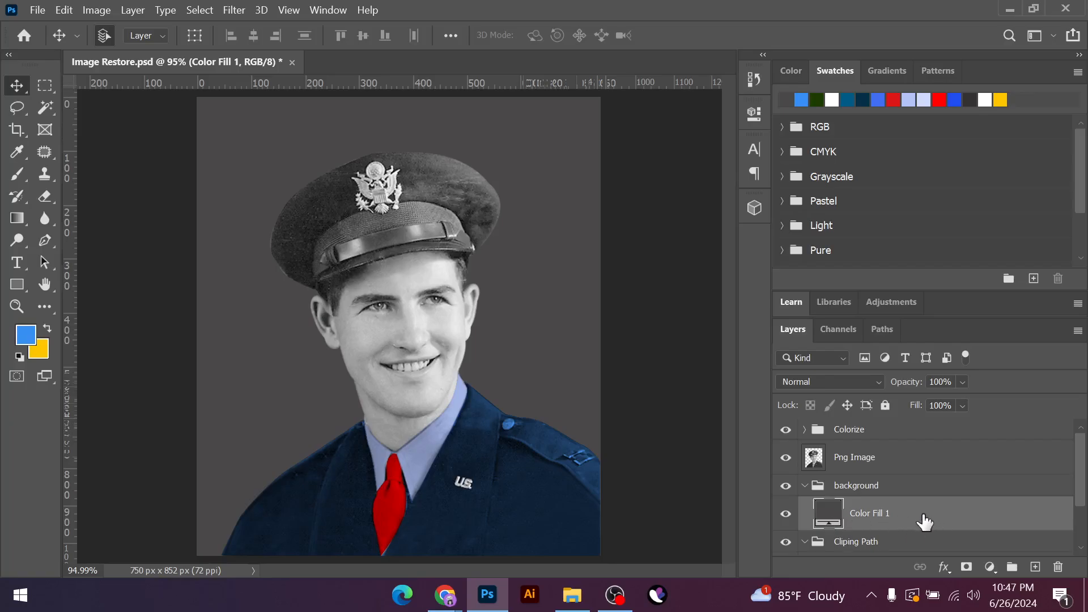
left_click(232, 10)
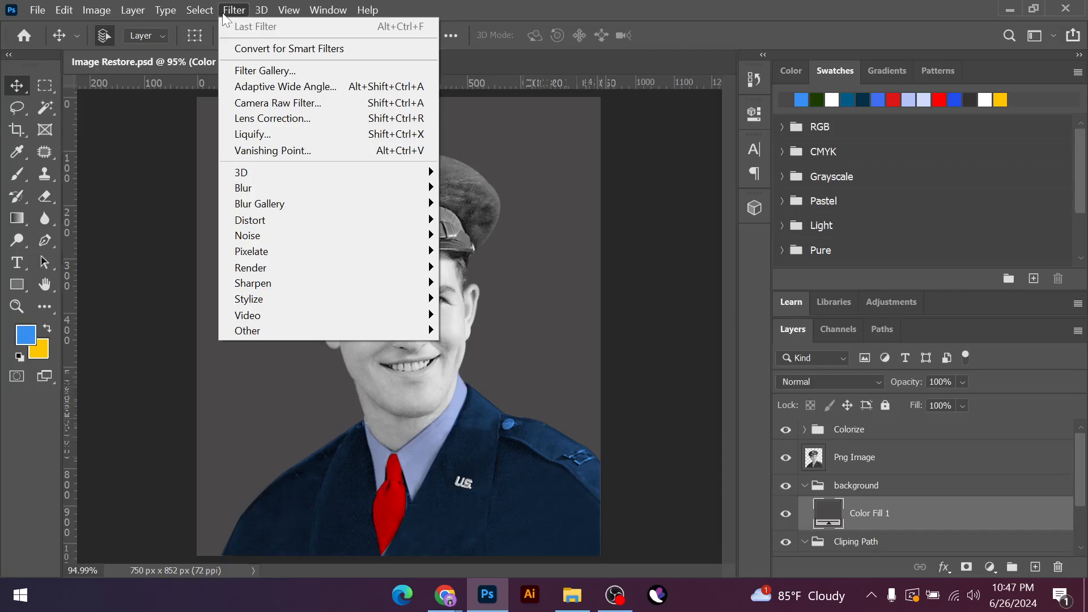
mouse_move(266, 305)
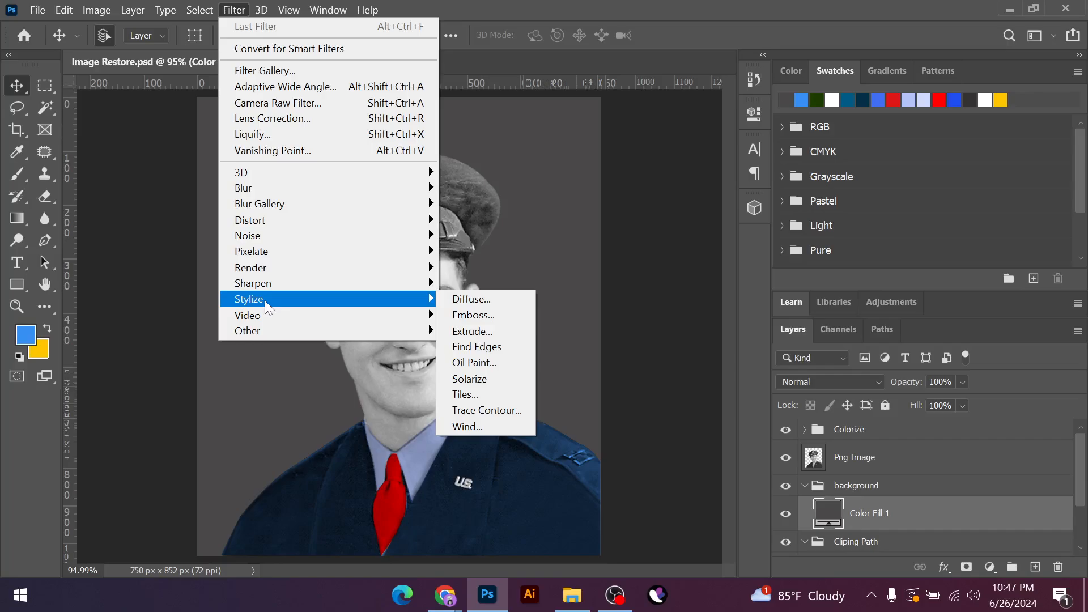
left_click(539, 173)
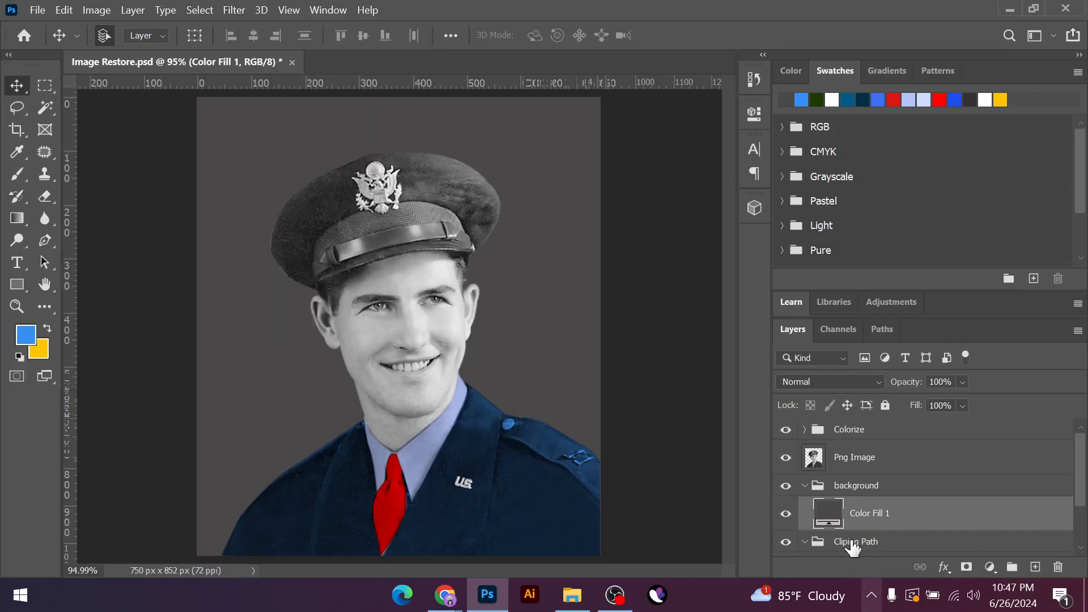
Collapse the background group and hide the Colorize group
left_click(805, 486)
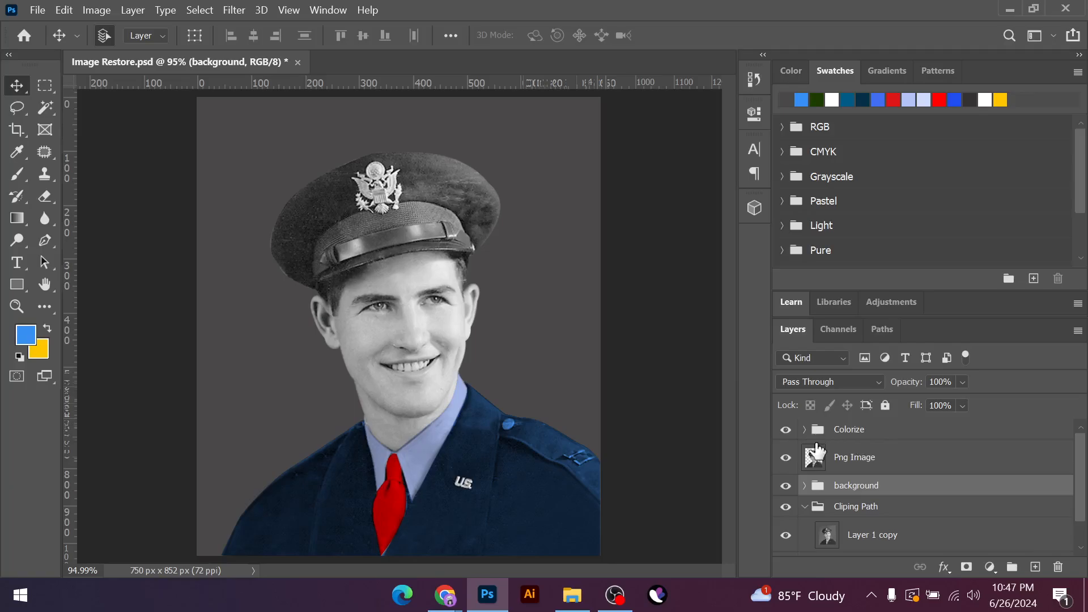
left_click(872, 441)
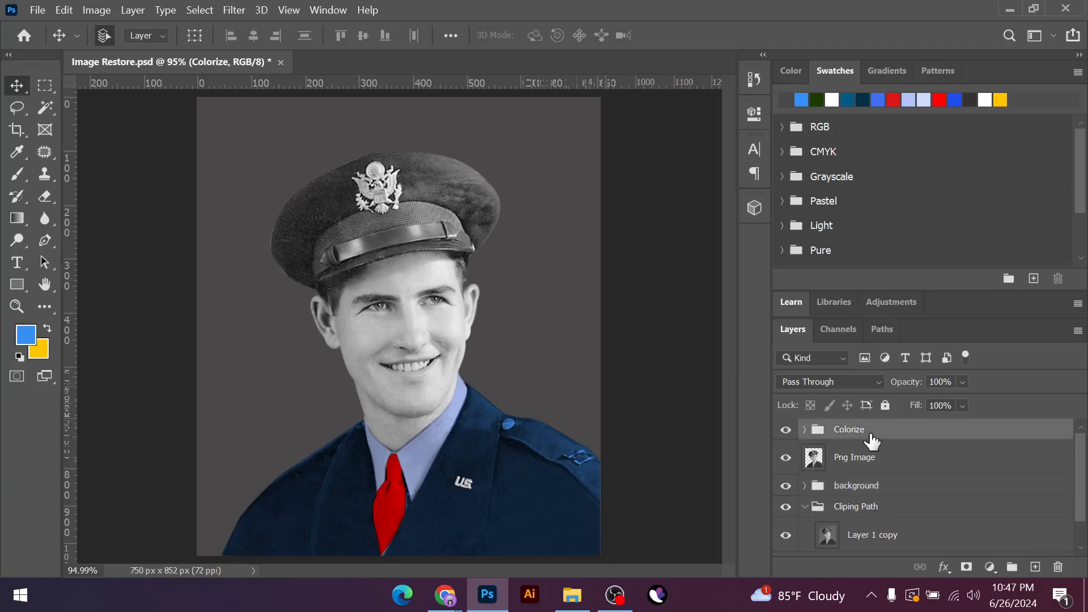
left_click(785, 432)
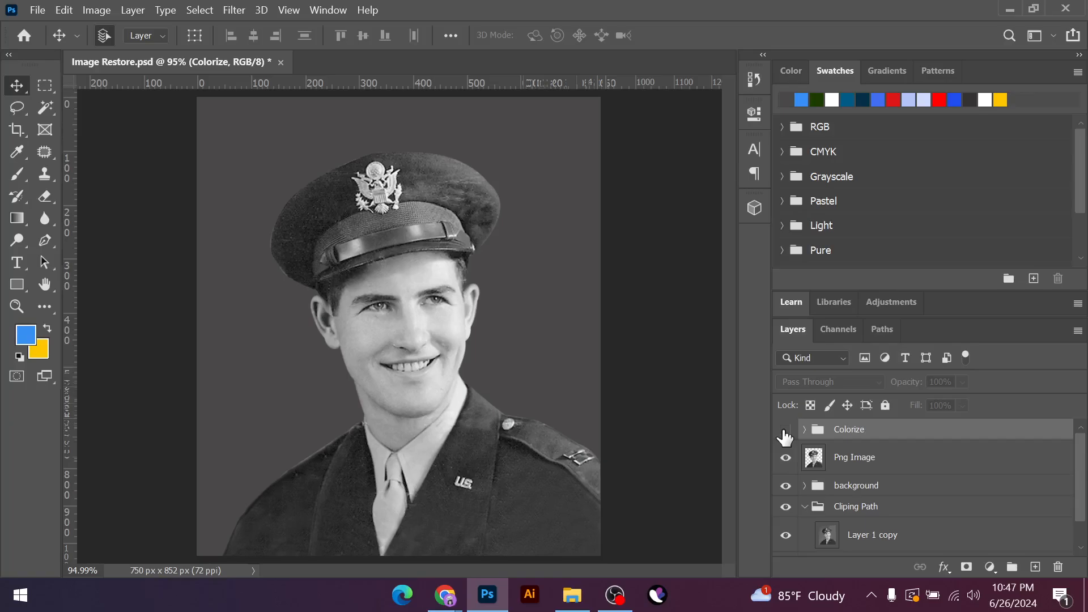
Collapse the Cliping Path group and add an empty layer with a Curves adjustment layer above Png Image
left_click(856, 462)
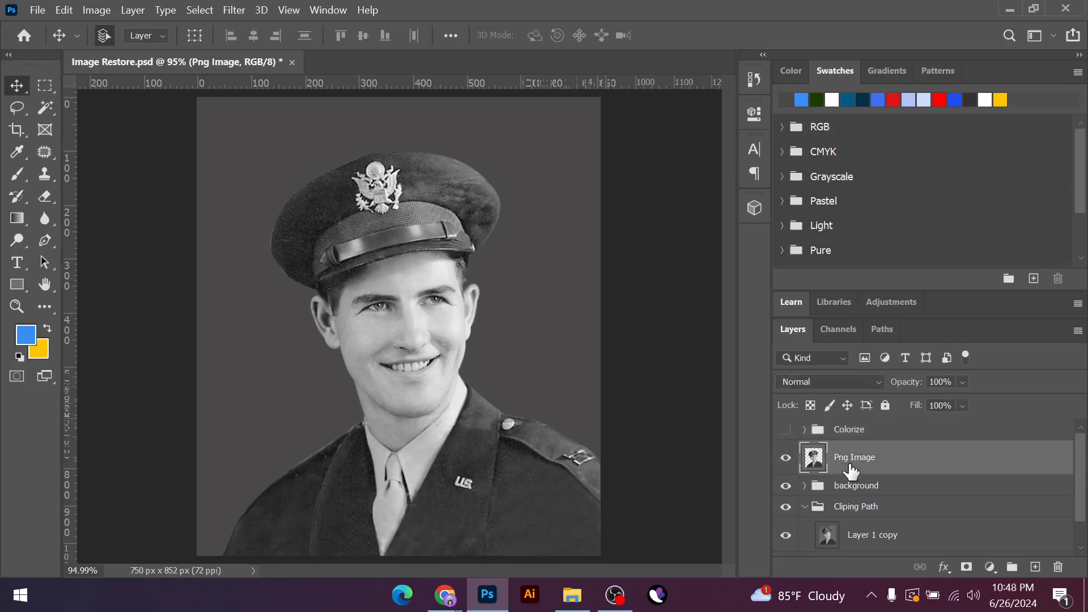
left_click(807, 506)
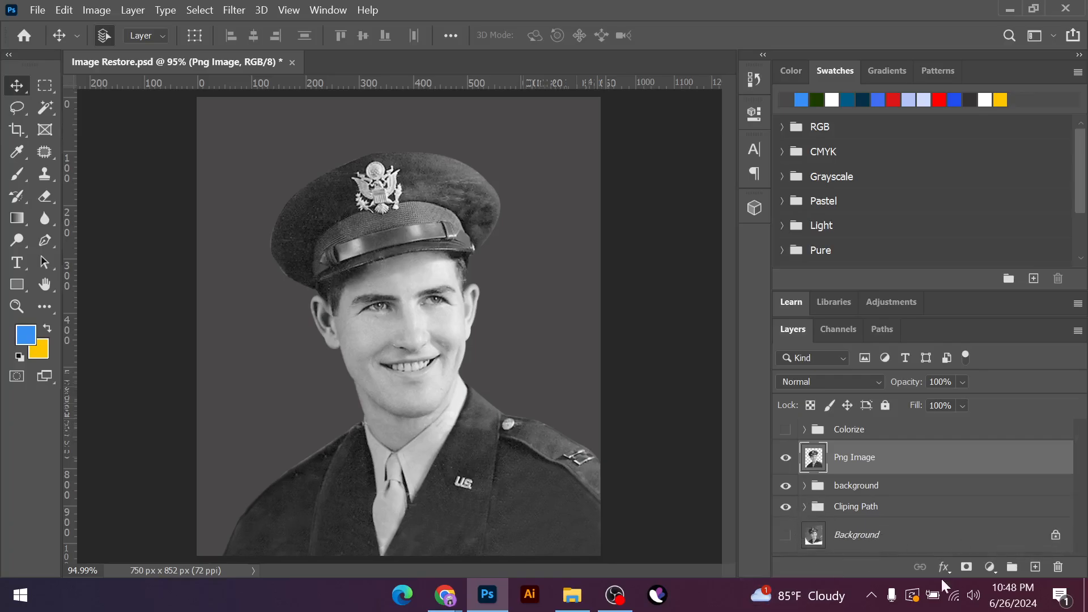
left_click(1033, 568)
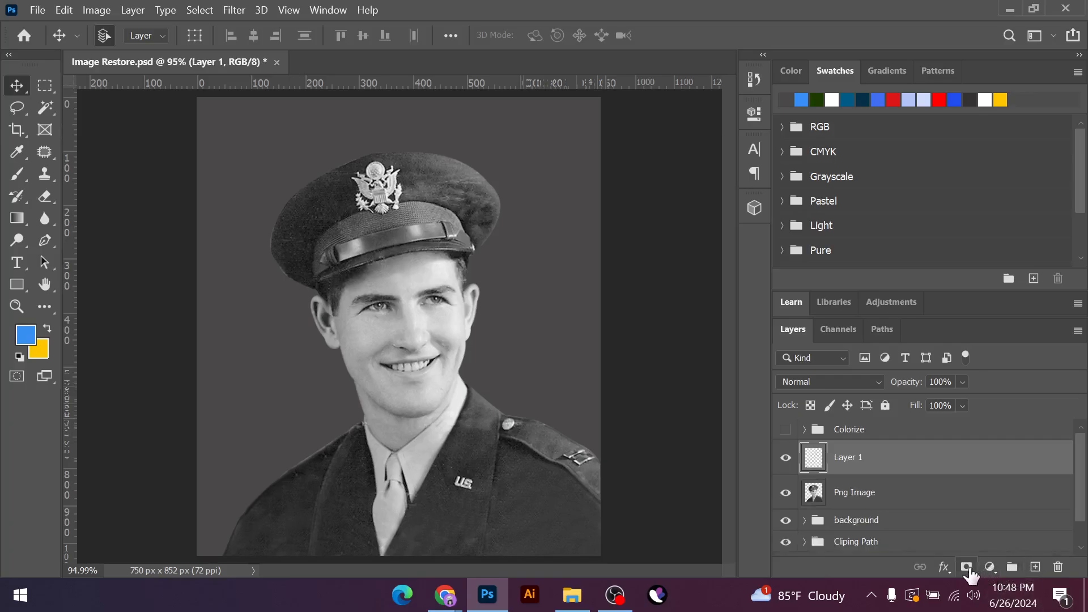
left_click(990, 567)
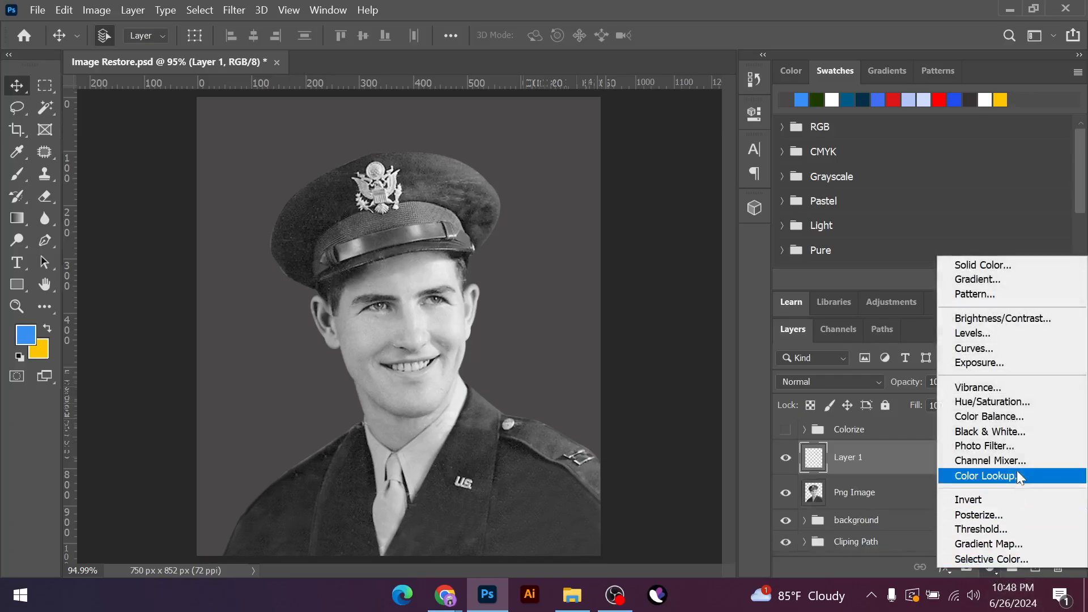
left_click(979, 349)
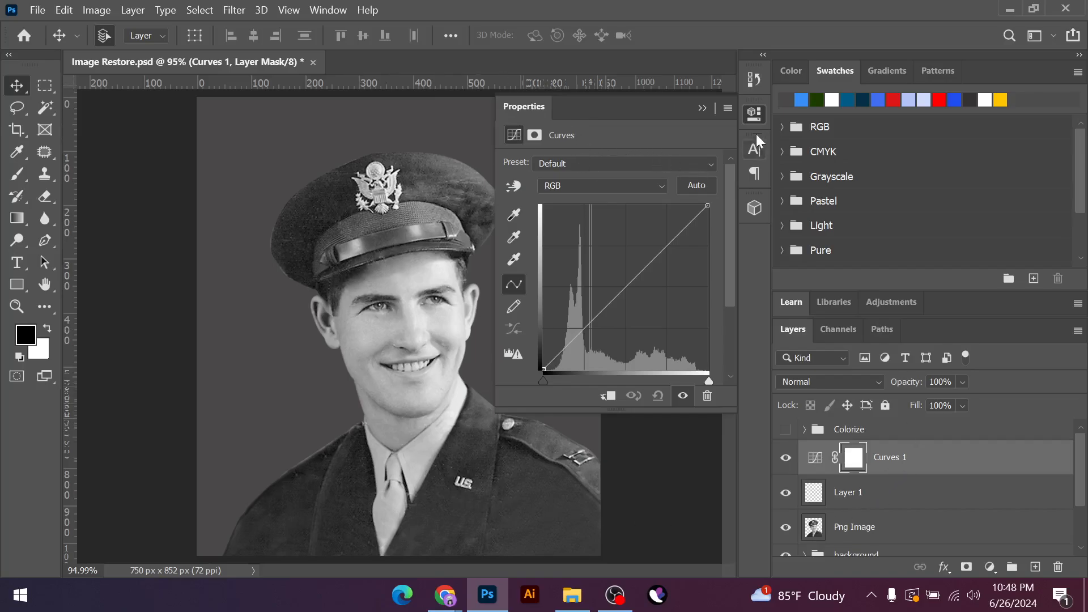
left_click(702, 108)
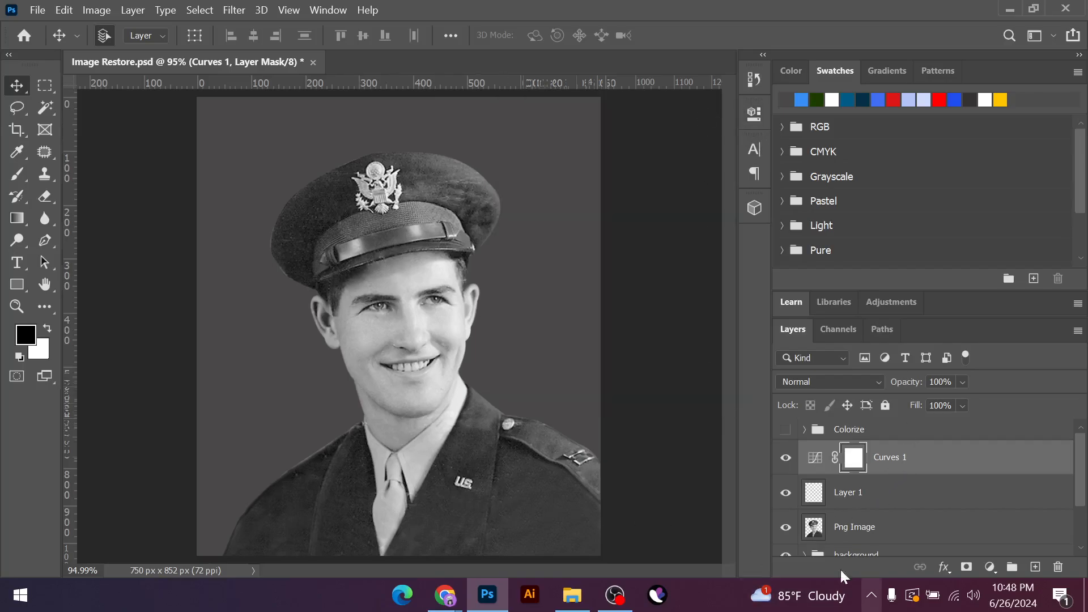
Try darkening the portrait by lowering the midtones of the RGB curve in the Curves 1 layer
double_click(815, 460)
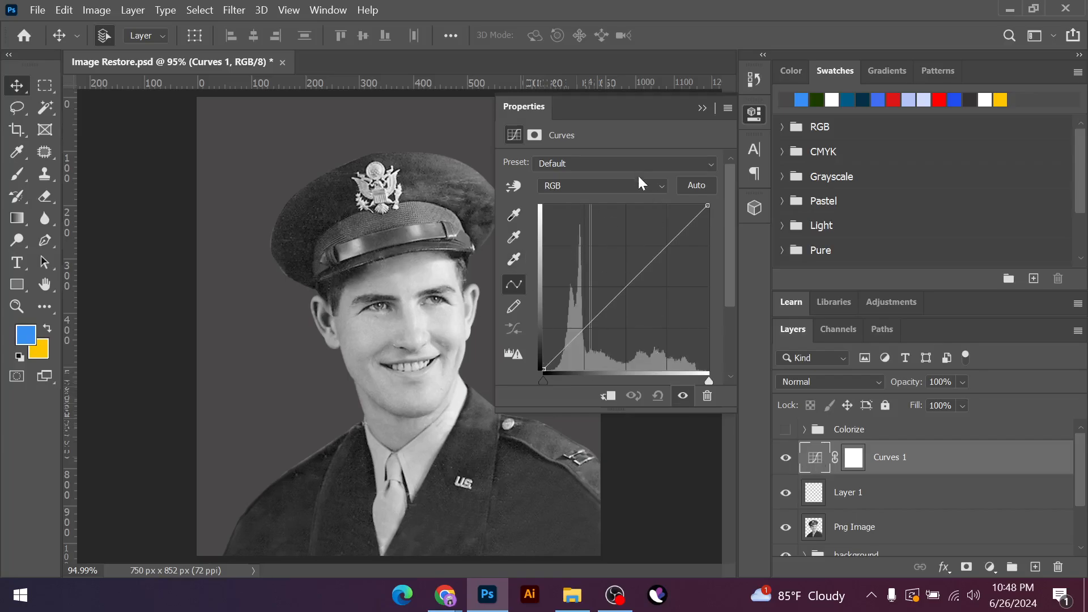
left_click(639, 180)
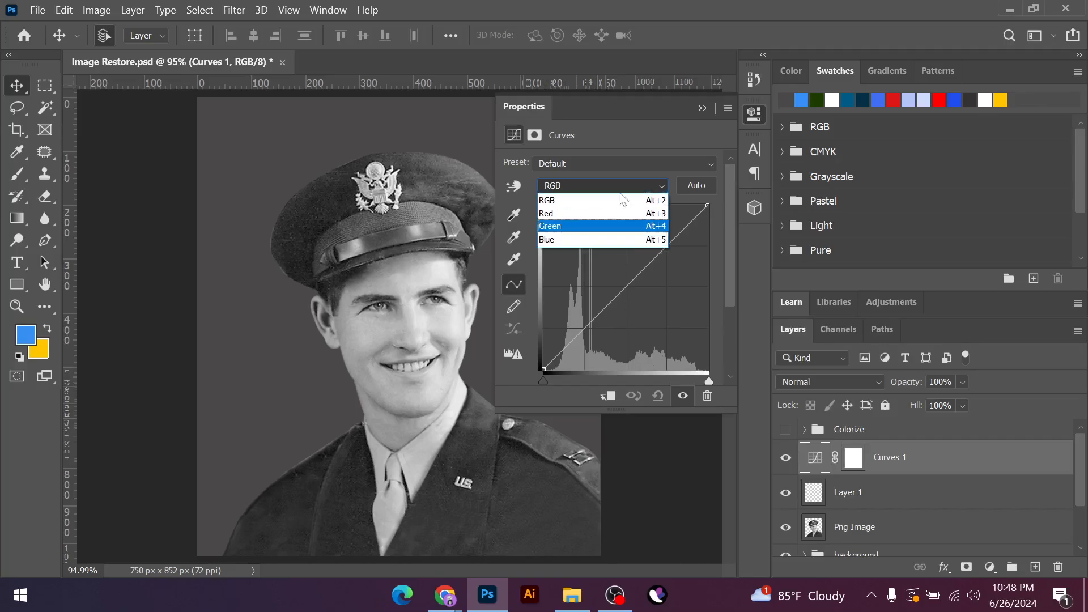
left_click(618, 299)
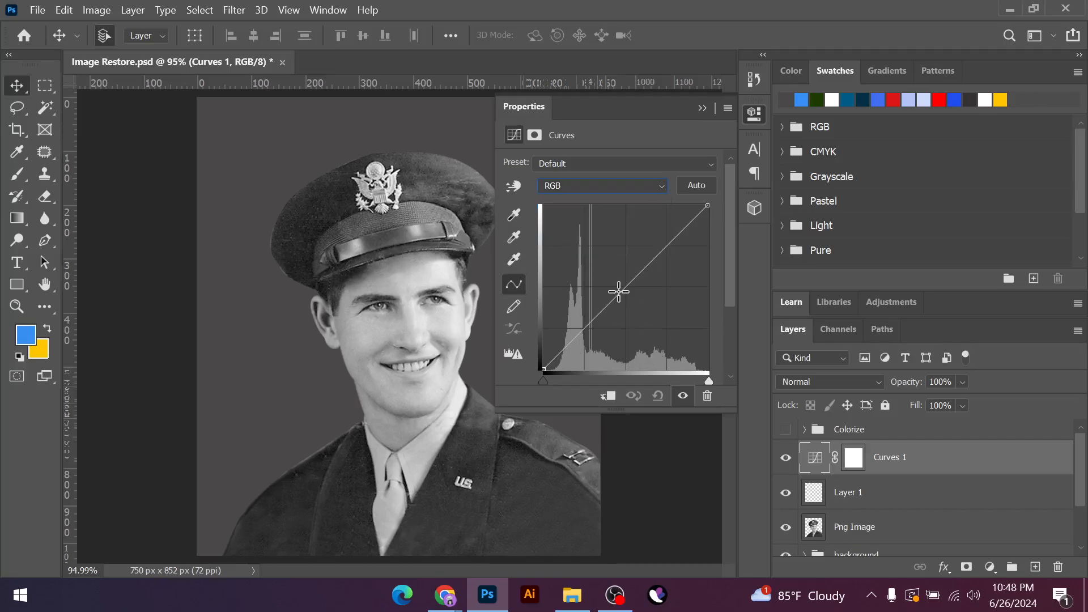
mouse_move(619, 293)
left_mouse_down()
mouse_move(607, 273)
mouse_move(636, 297)
left_mouse_up()
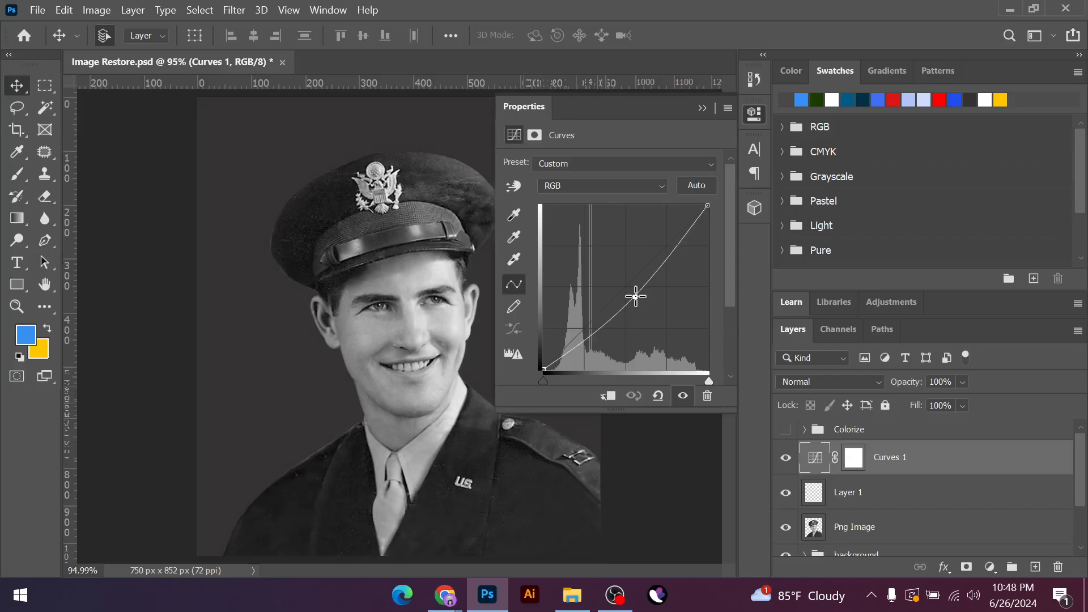
Try a sepia tint by raising the Red curve and lowering the Blue curve, and undo the curve changes
left_click(605, 182)
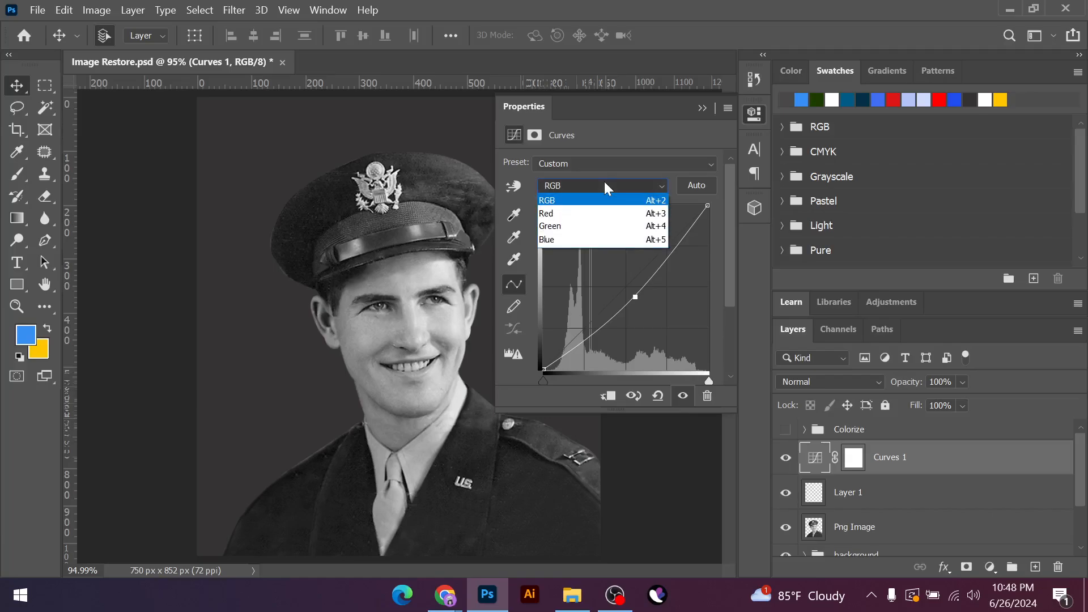
left_click(557, 214)
left_click_drag(627, 292, 609, 275)
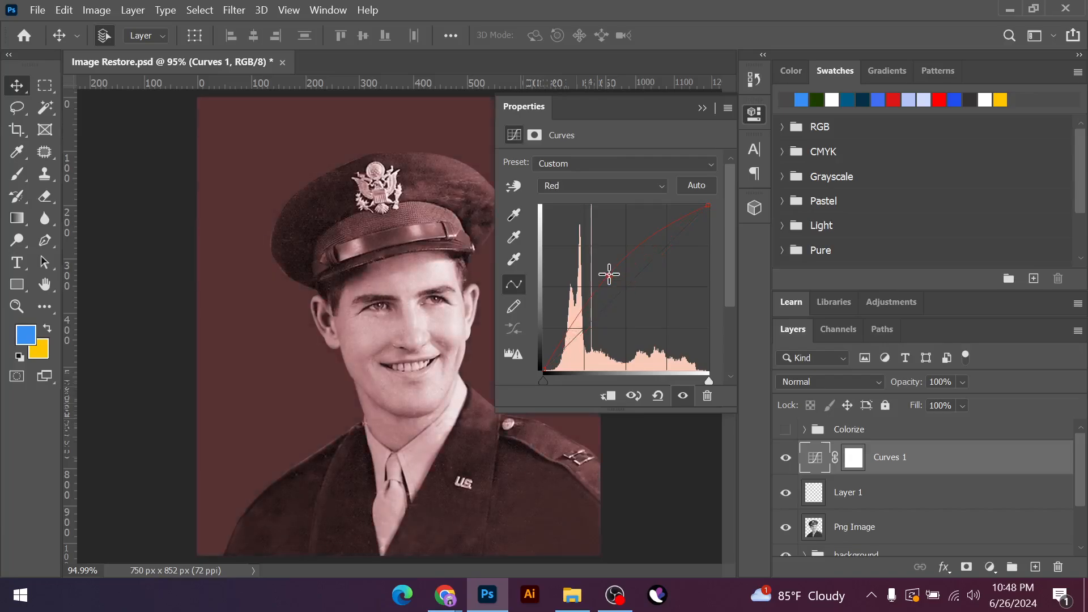
left_click(557, 186)
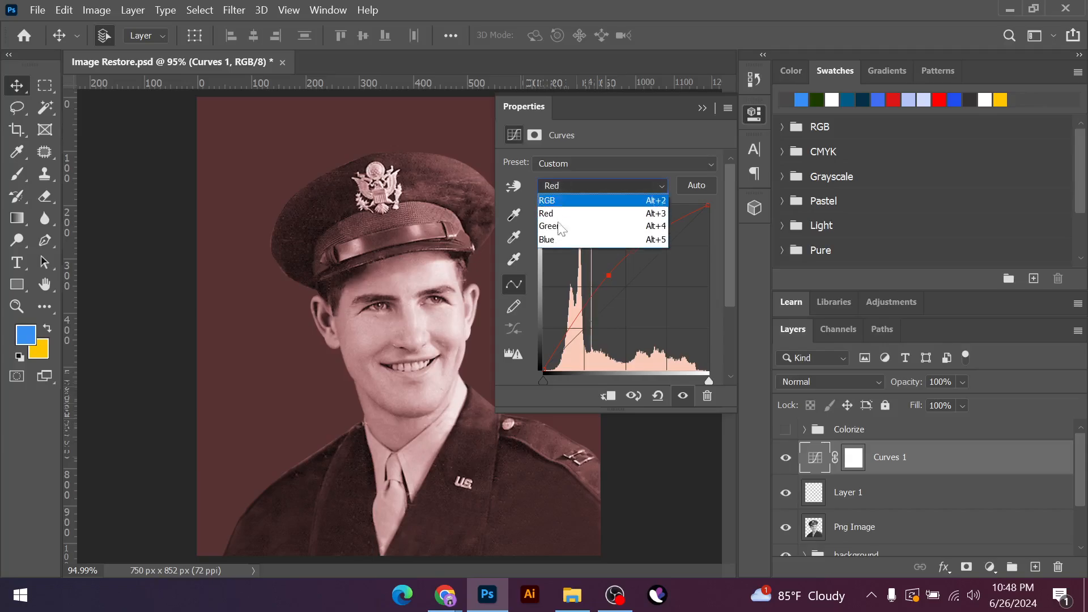
left_click(556, 234)
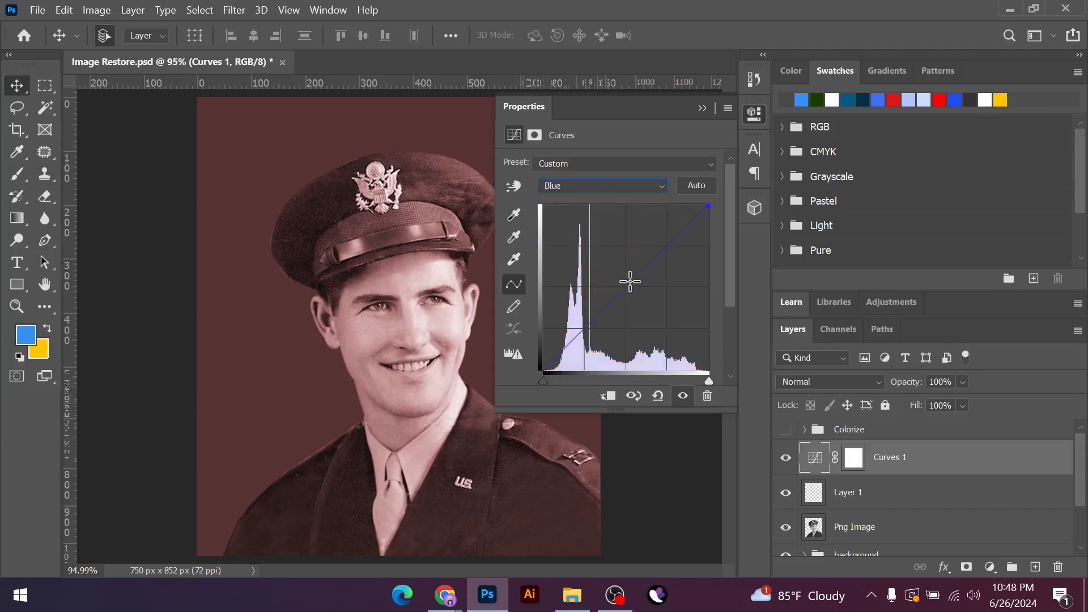
mouse_move(629, 284)
left_mouse_down()
mouse_move(619, 273)
mouse_move(641, 295)
left_mouse_up()
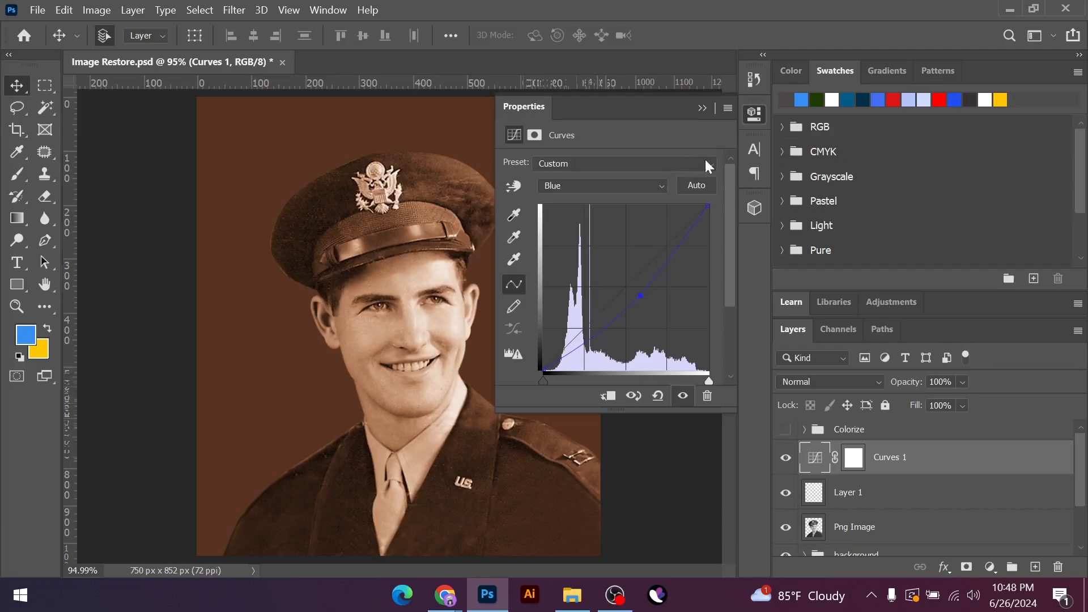
left_click(702, 109)
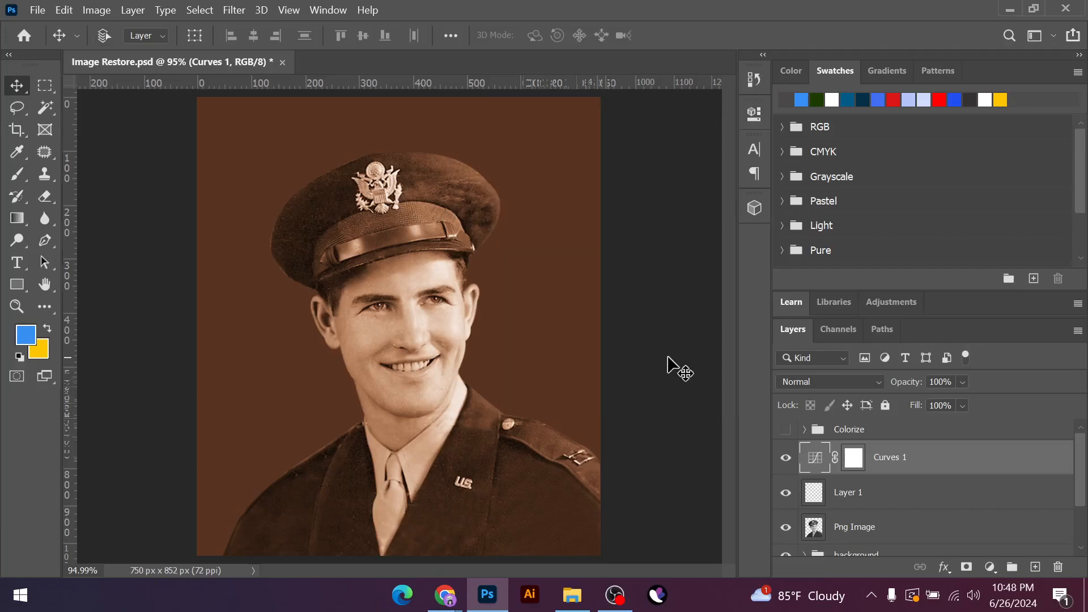
key("ctrl+z")
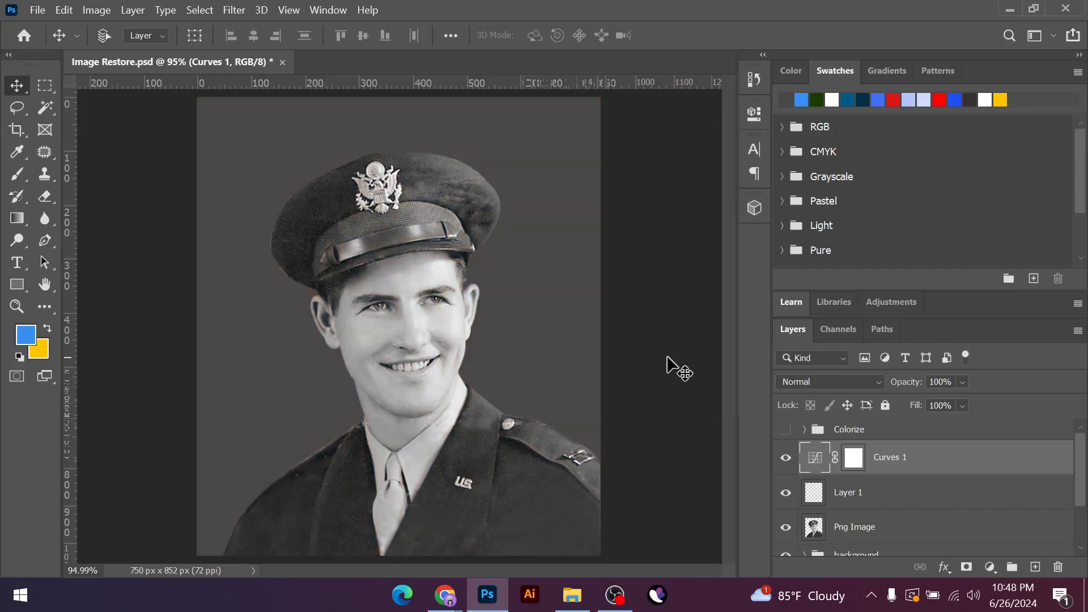
Slightly lower the midtones of the RGB curve in the Curves 1 layer to darken the portrait
double_click(814, 457)
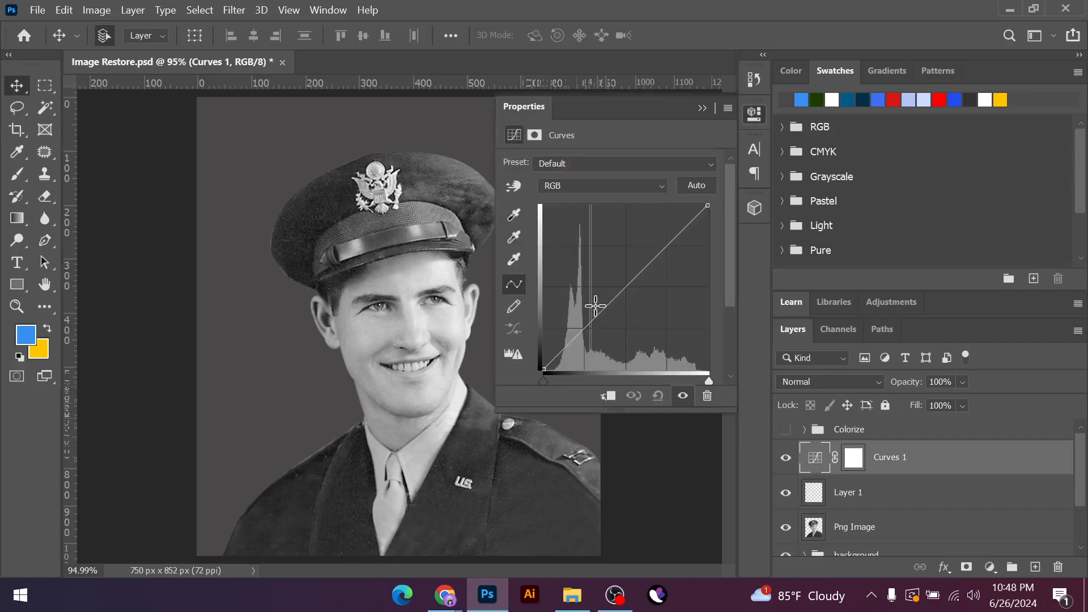
left_click_drag(625, 286, 633, 292)
left_click(705, 108)
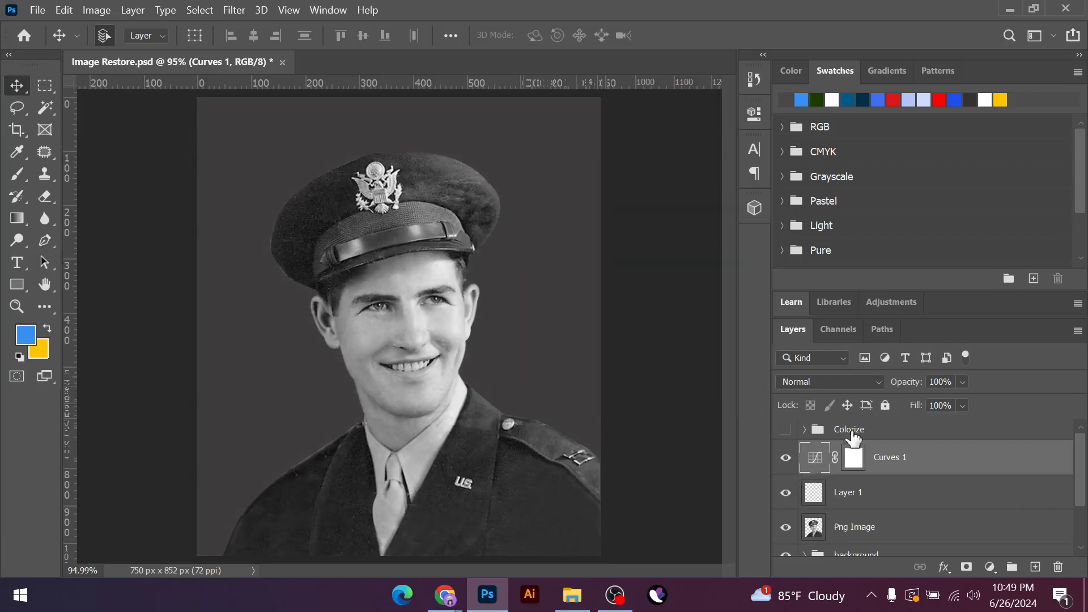
Show the Colorize group and compare the portrait with the Curves 1 layer hidden and shown
left_click(786, 429)
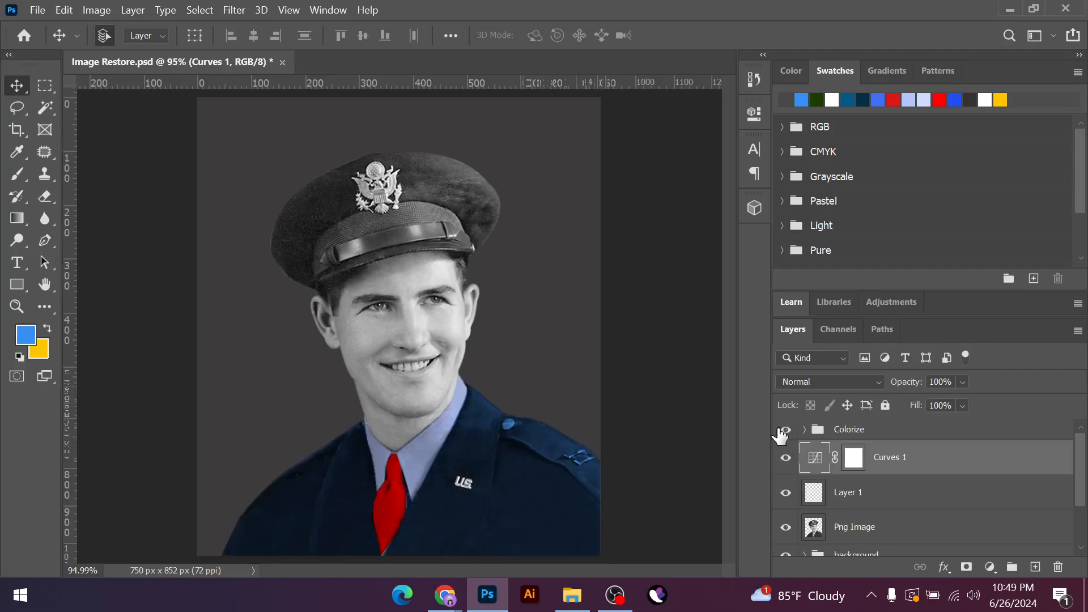
left_click(785, 458)
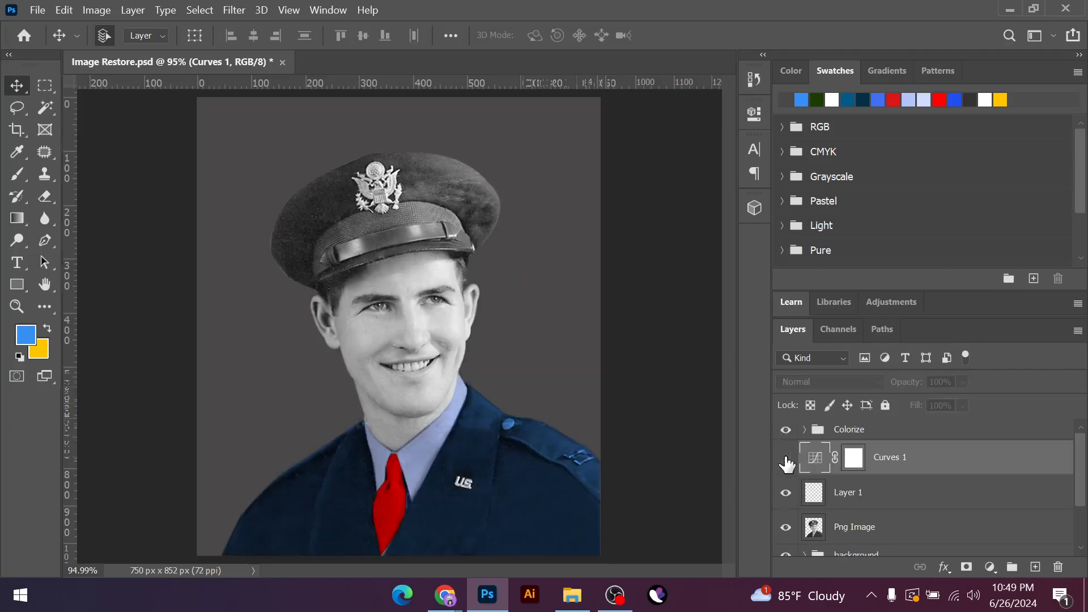
left_click(785, 458)
scroll(520, 474, "down", 3)
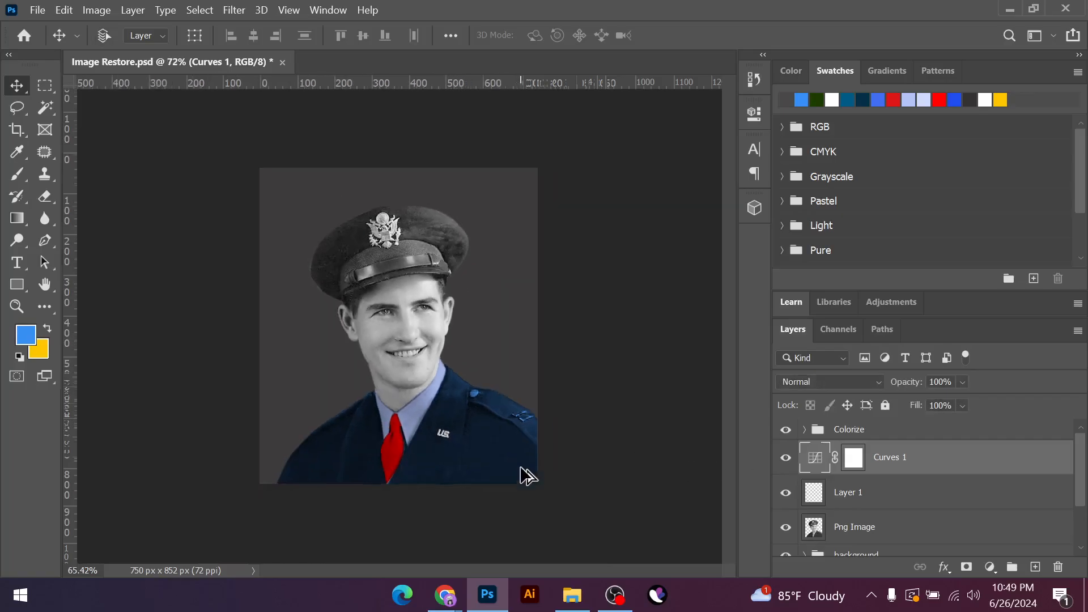
left_click(785, 458)
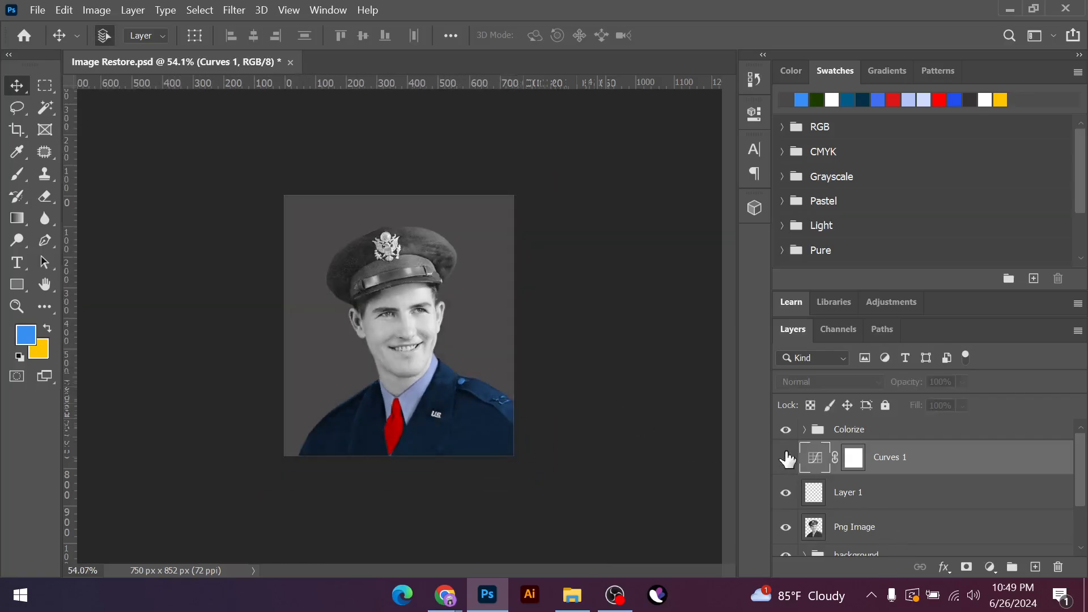
scroll(466, 412, "up", 3)
left_click(786, 457)
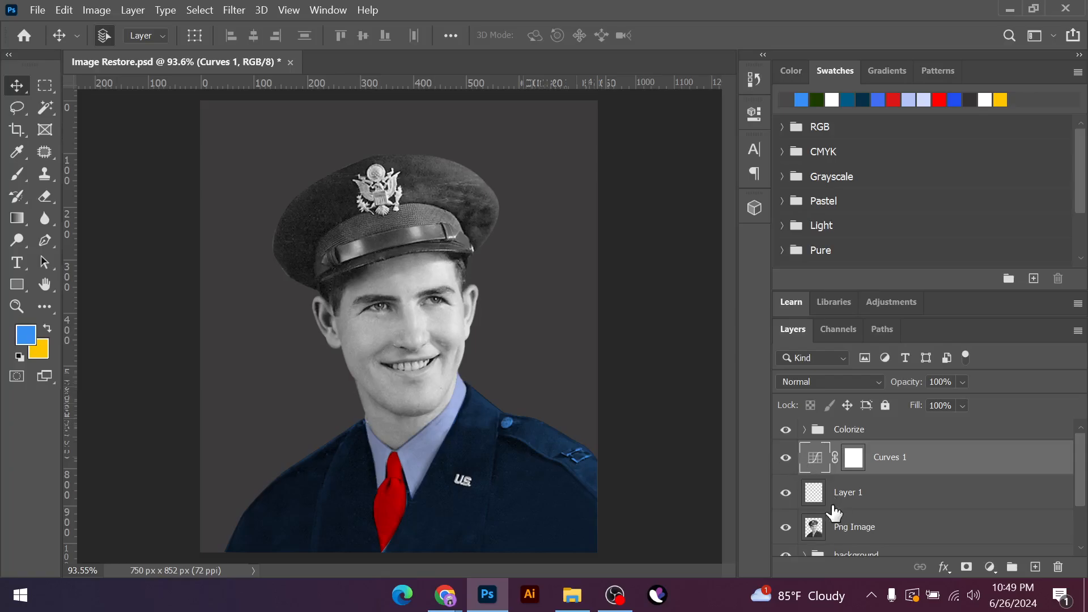
Hide the background and Cliping Path groups and the Png Image layer, and show the original Background layer
scroll(832, 547, "down", 1)
scroll(836, 547, "down", 1)
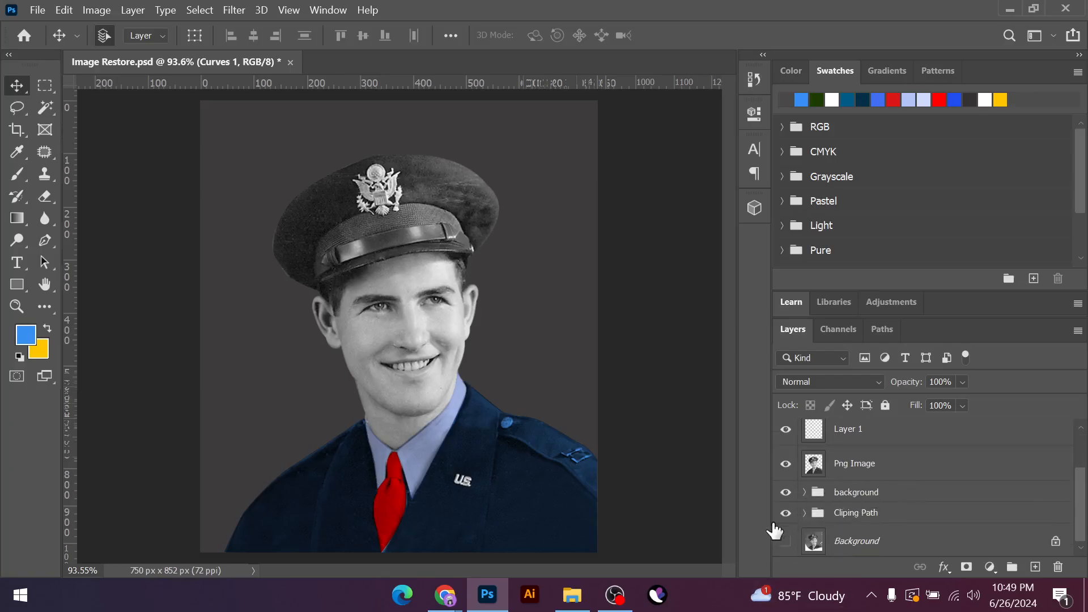
left_click(786, 492)
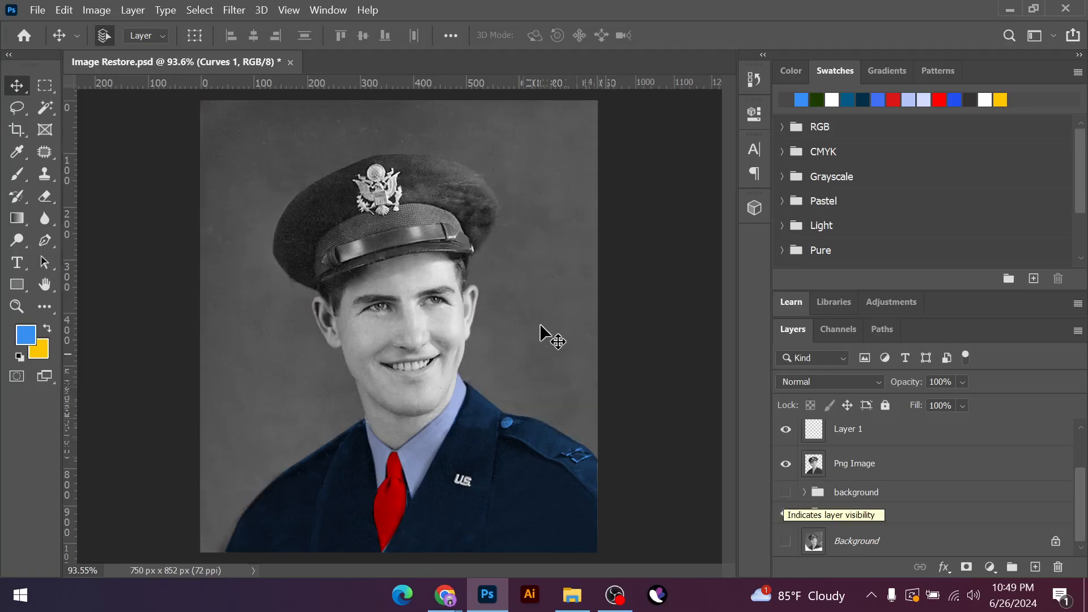
scroll(518, 334, "down", 2)
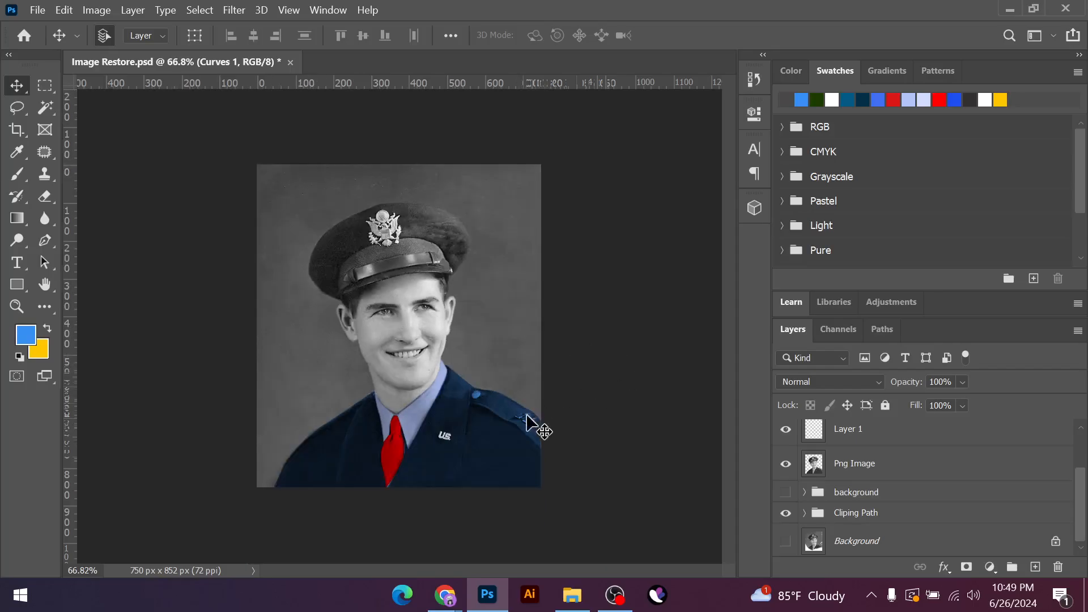
left_click(785, 541)
left_click(785, 513)
left_click(786, 464)
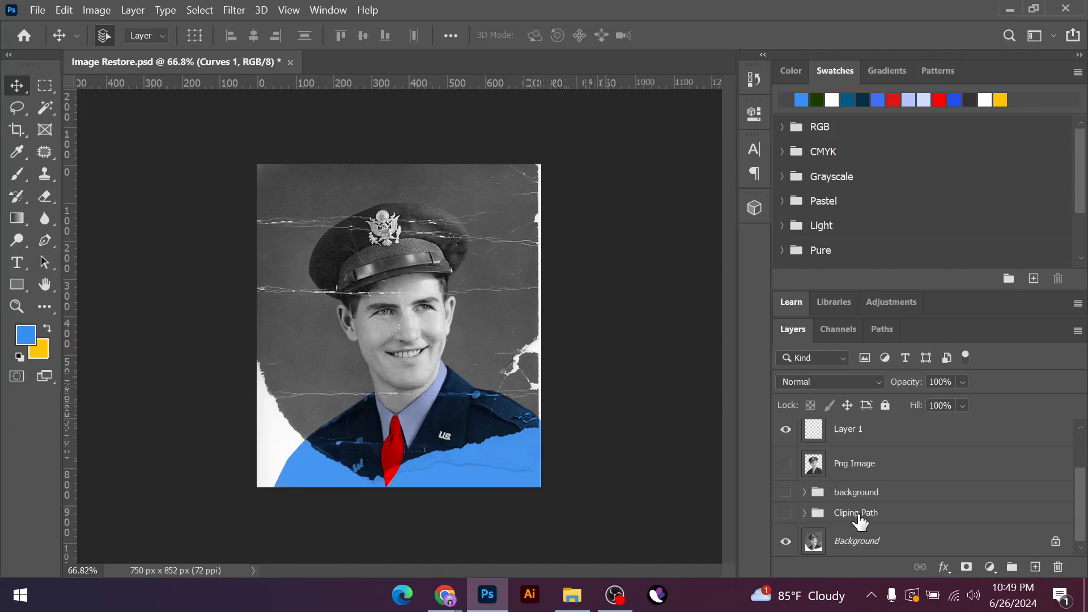
Group everything from Colorize down to Cliping Path and name the new group After
left_click(890, 515)
scroll(896, 519, "up", 2)
left_click(882, 437, "shift")
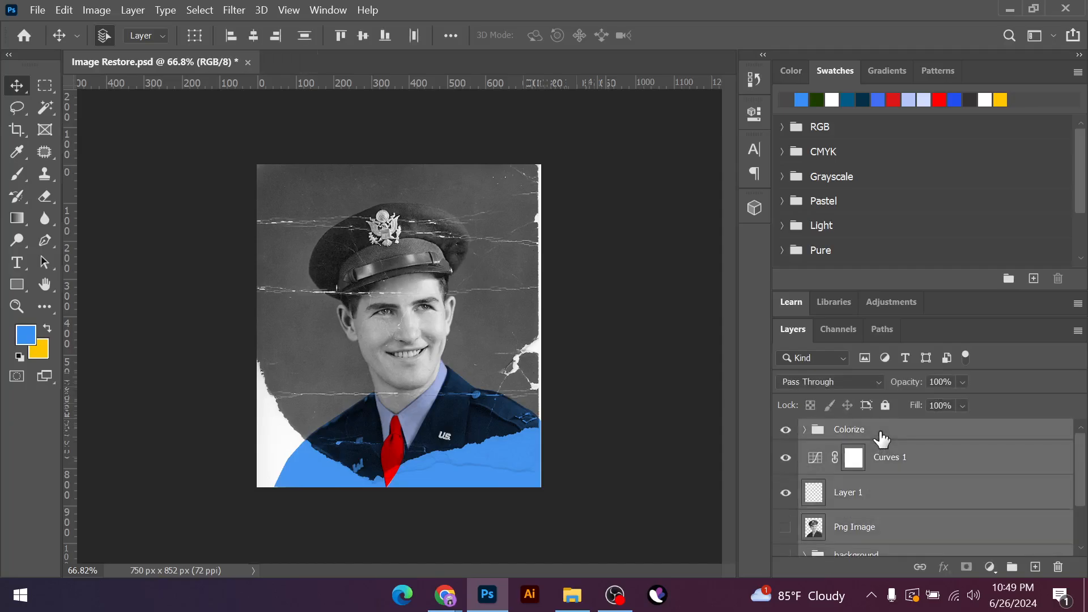
key("ctrl+g")
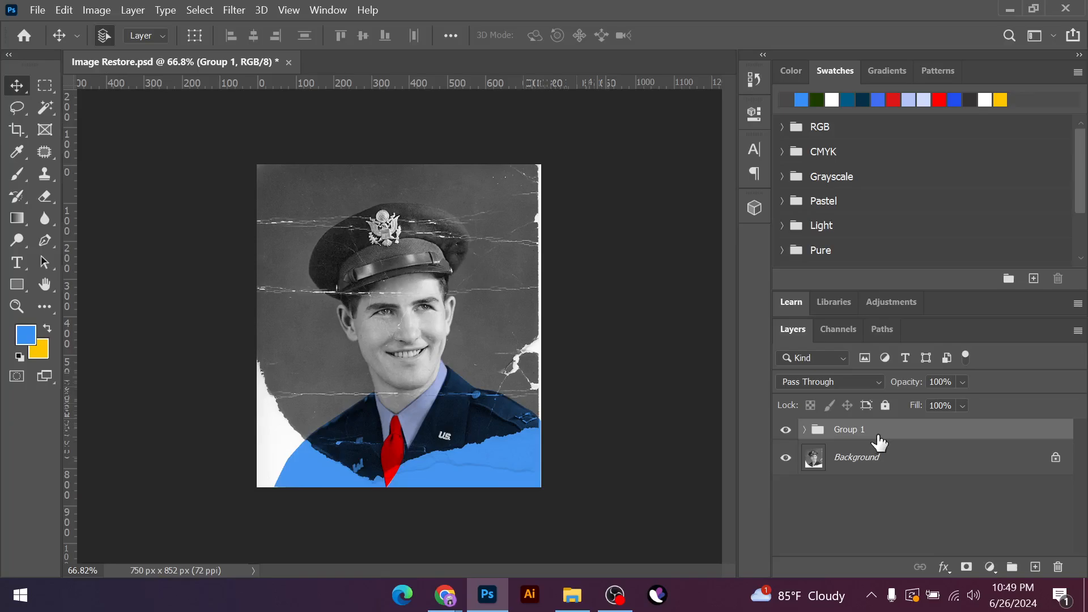
double_click(844, 429)
key("BackSpace")
left_click(860, 460)
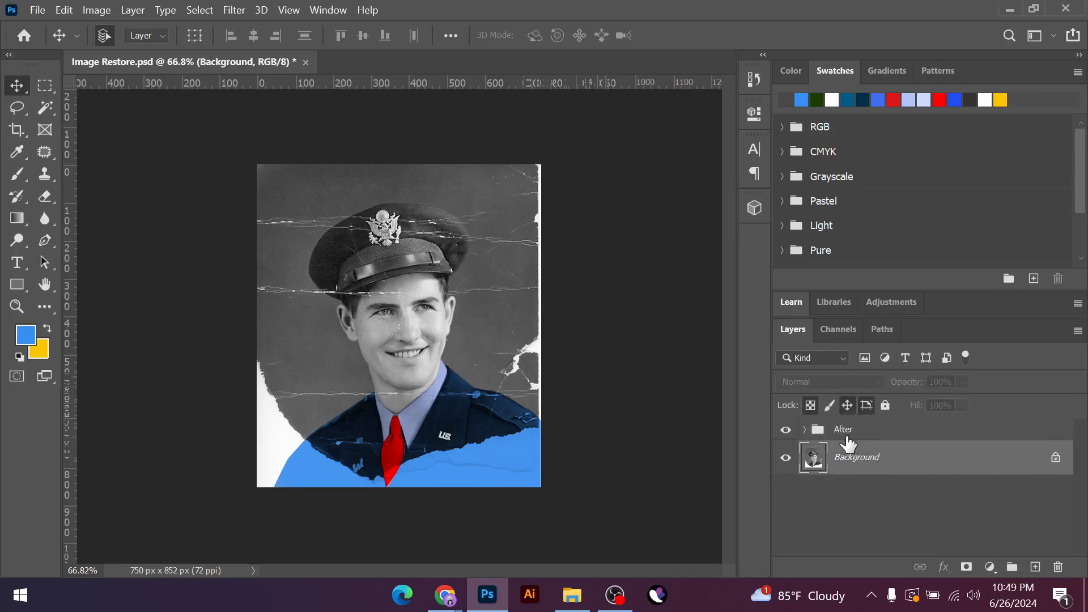
Show the Png Image layer inside the After group, collapse the group, and hide the original Background layer
left_click(844, 431)
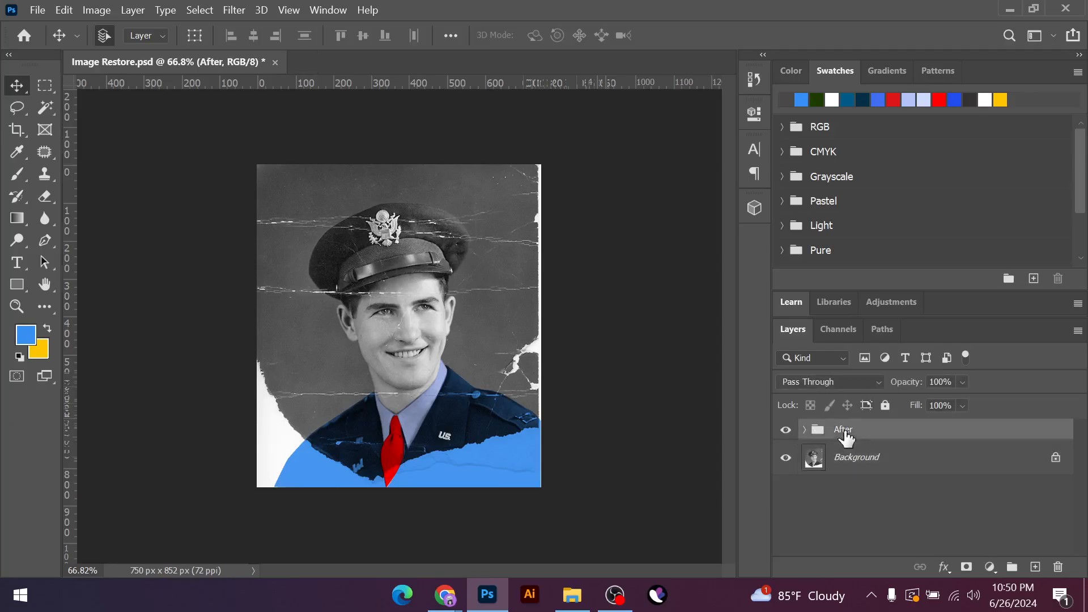
left_click(804, 430)
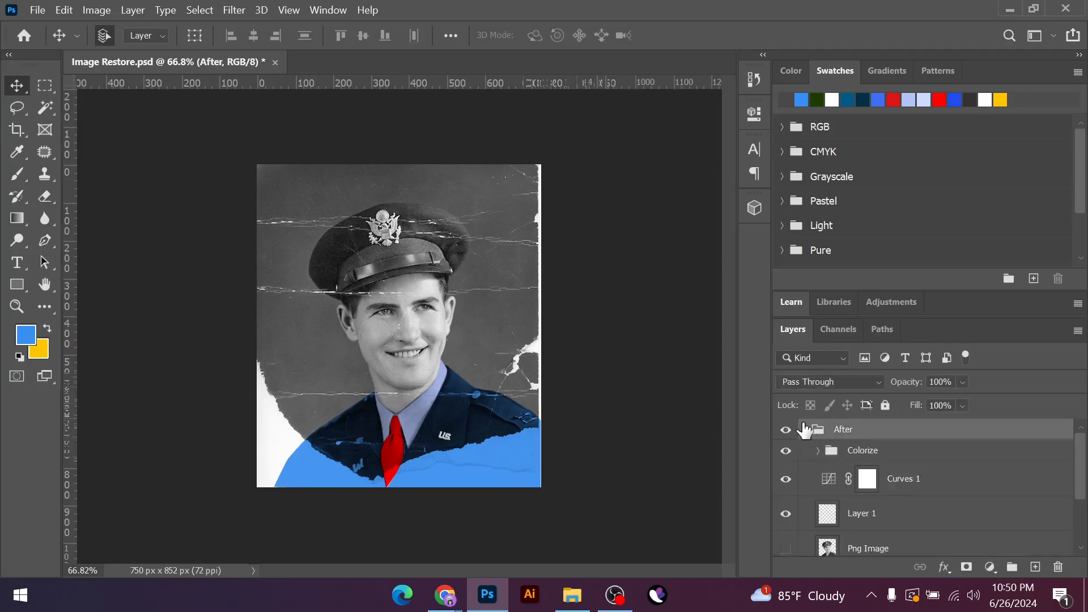
left_click(786, 549)
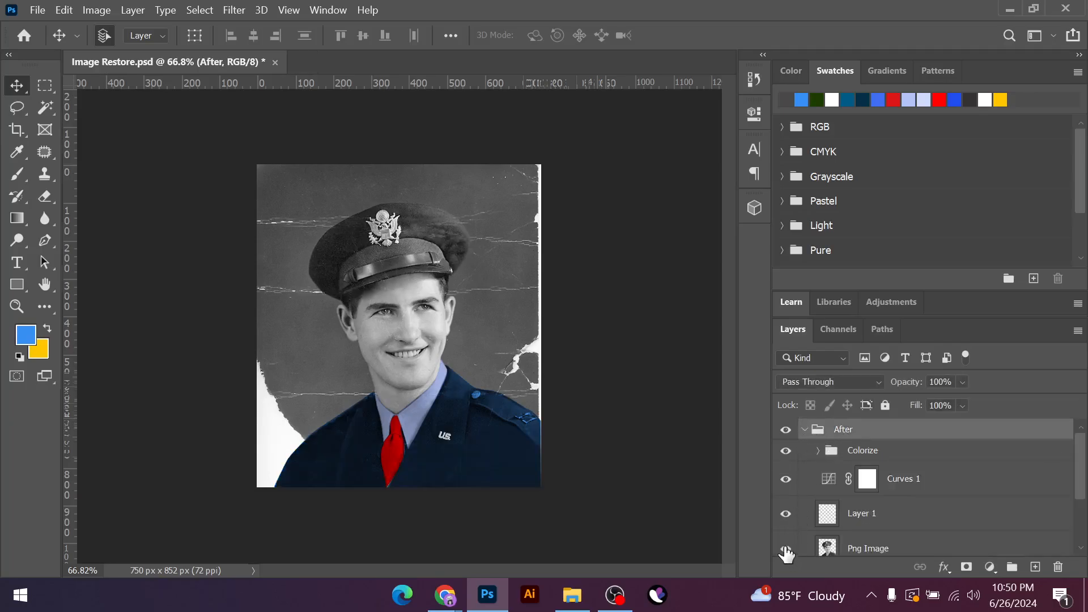
left_click(805, 430)
left_click(786, 458)
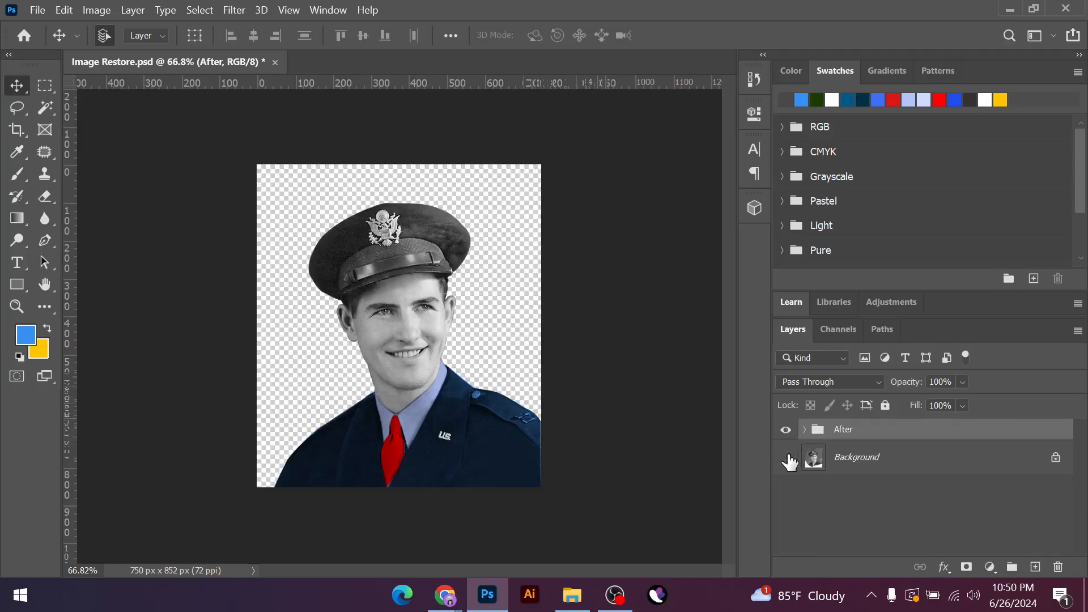
Show the background group inside the After group, and collapse the After group
left_click(805, 429)
scroll(839, 504, "down", 3)
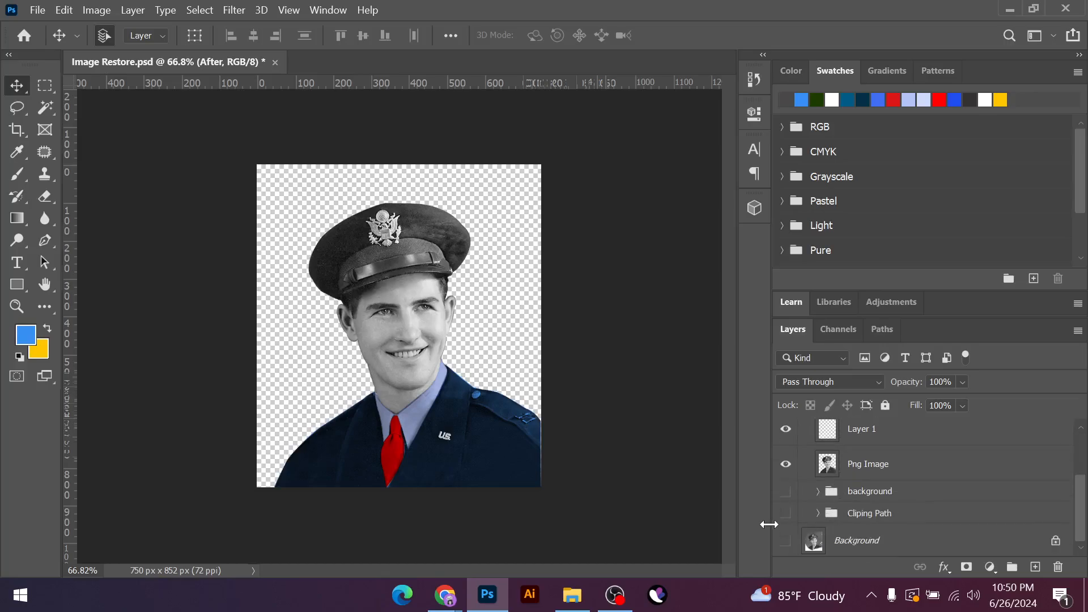
left_click(786, 491)
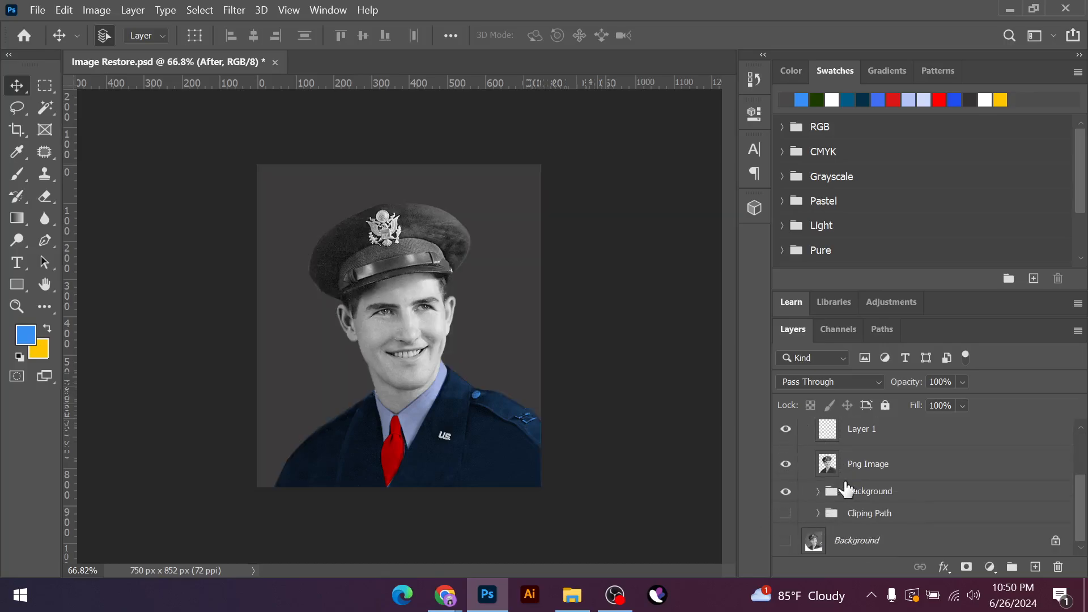
scroll(847, 488, "up", 3)
left_click(804, 430)
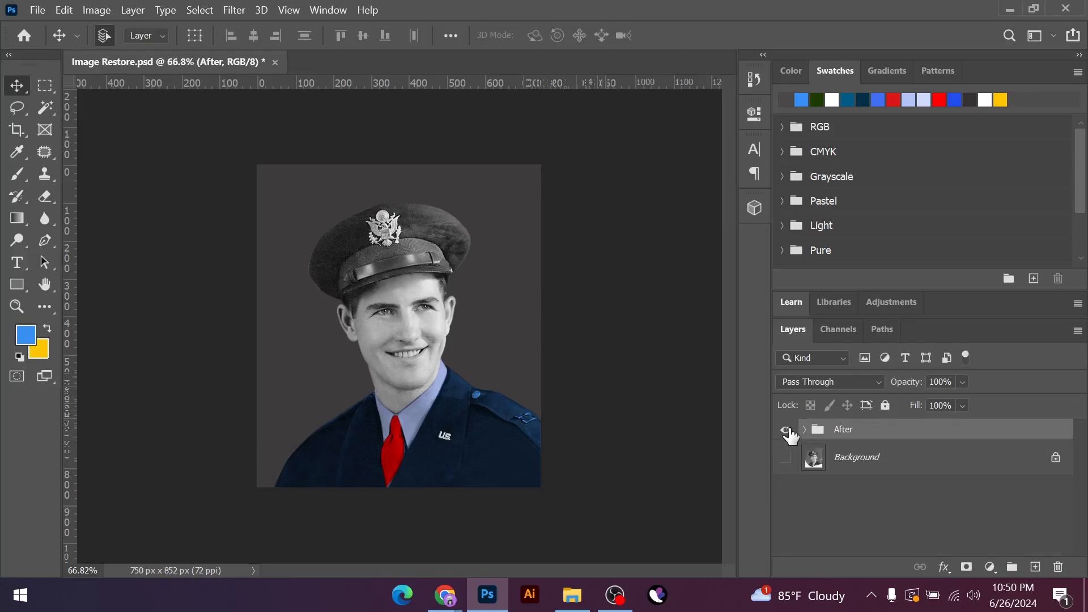
Show the original Background layer and compare the damaged photo with the restoration by hiding and showing the After group
left_click(786, 430)
left_click(786, 456)
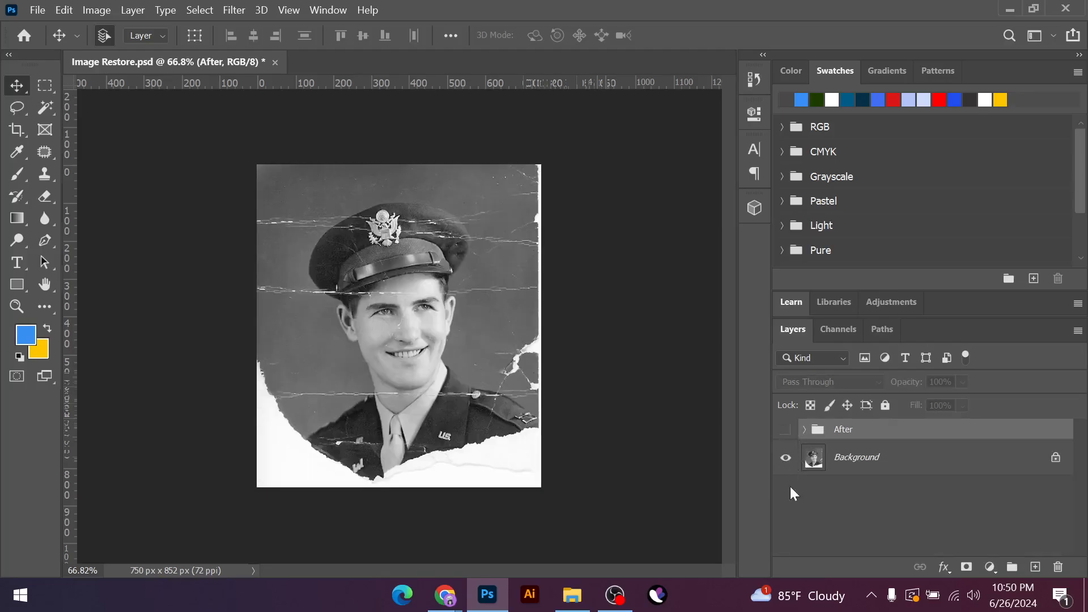
left_click(785, 430)
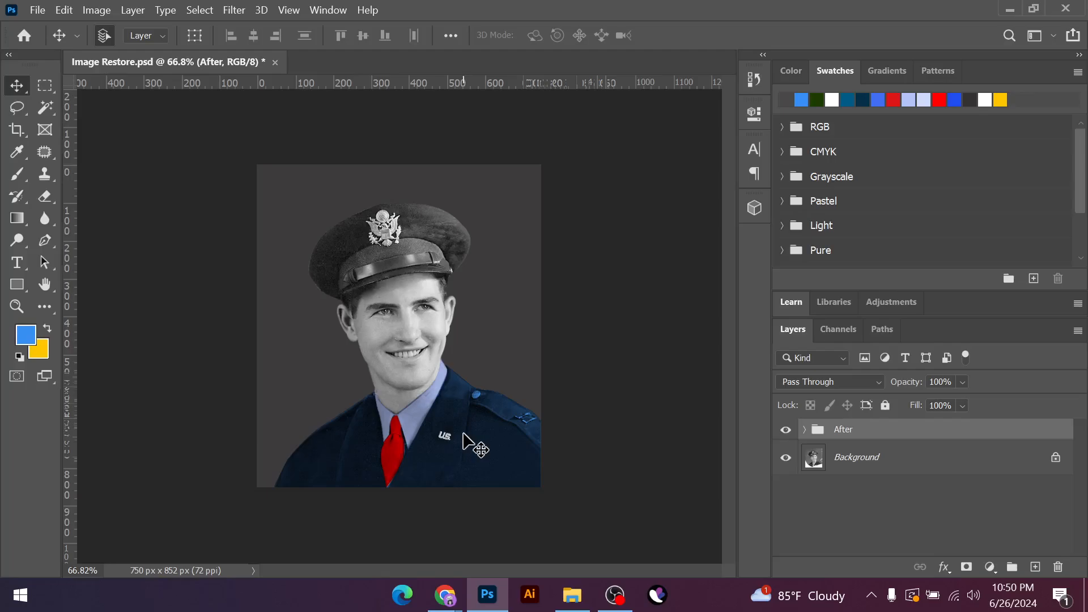
scroll(397, 402, "up", 5)
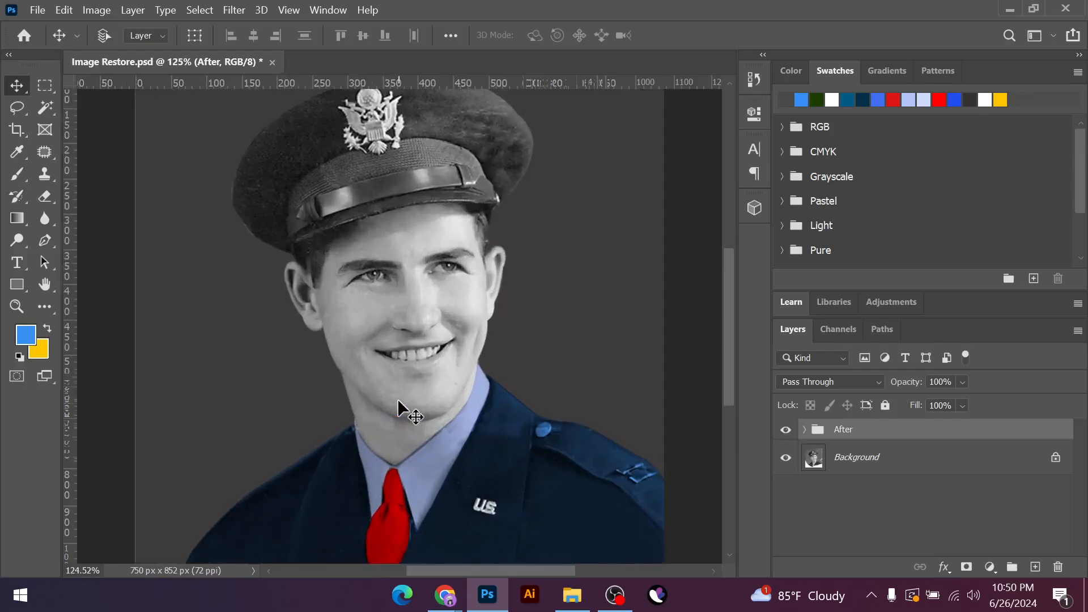
left_click(786, 430)
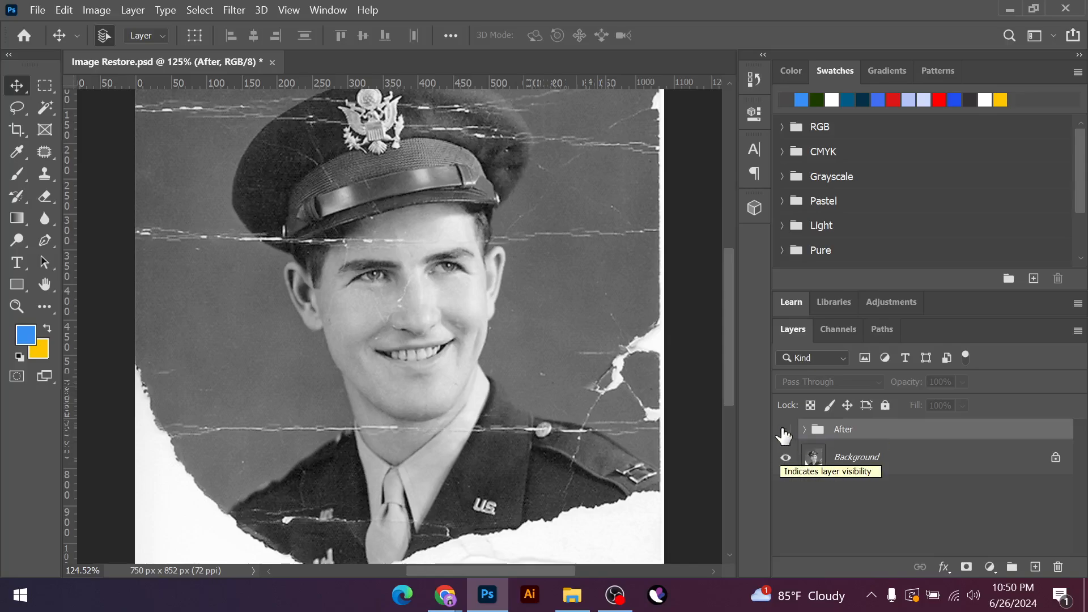
left_click(786, 429)
scroll(469, 411, "down", 8)
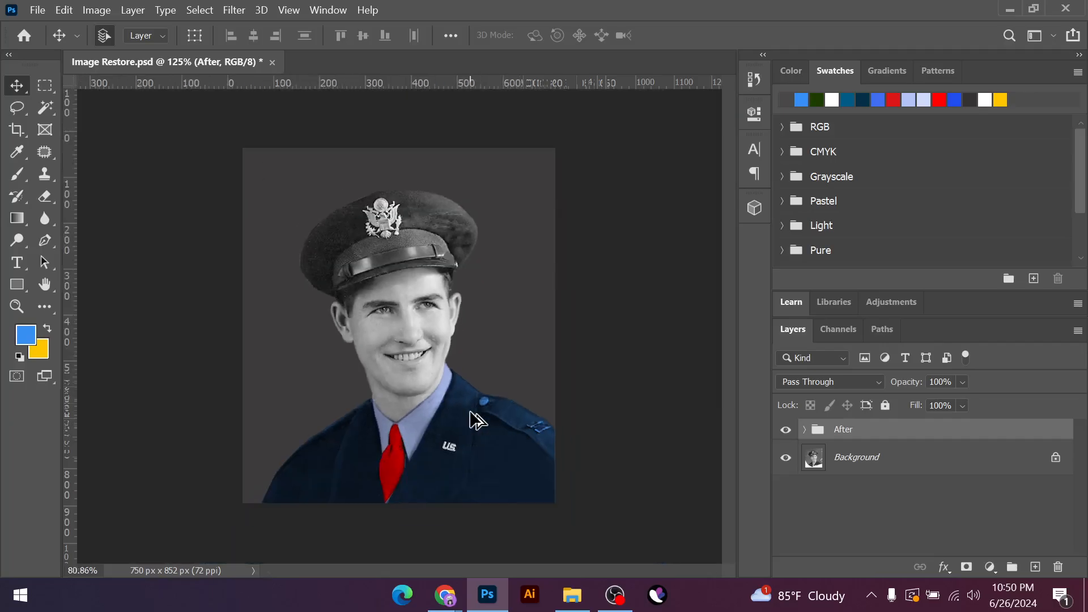
scroll(356, 426, "up", 5)
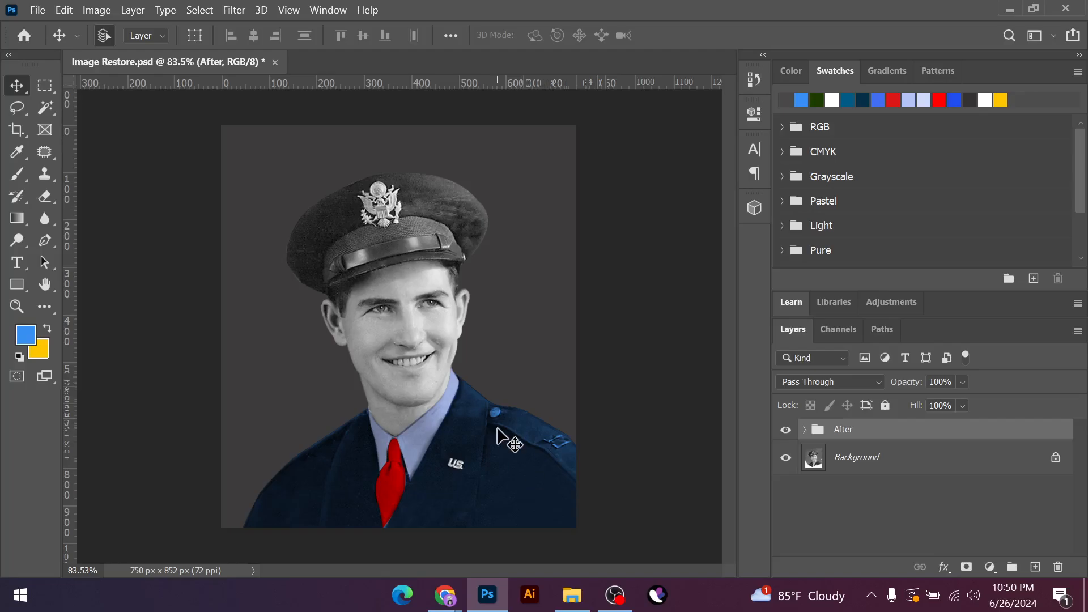
left_click(622, 601)
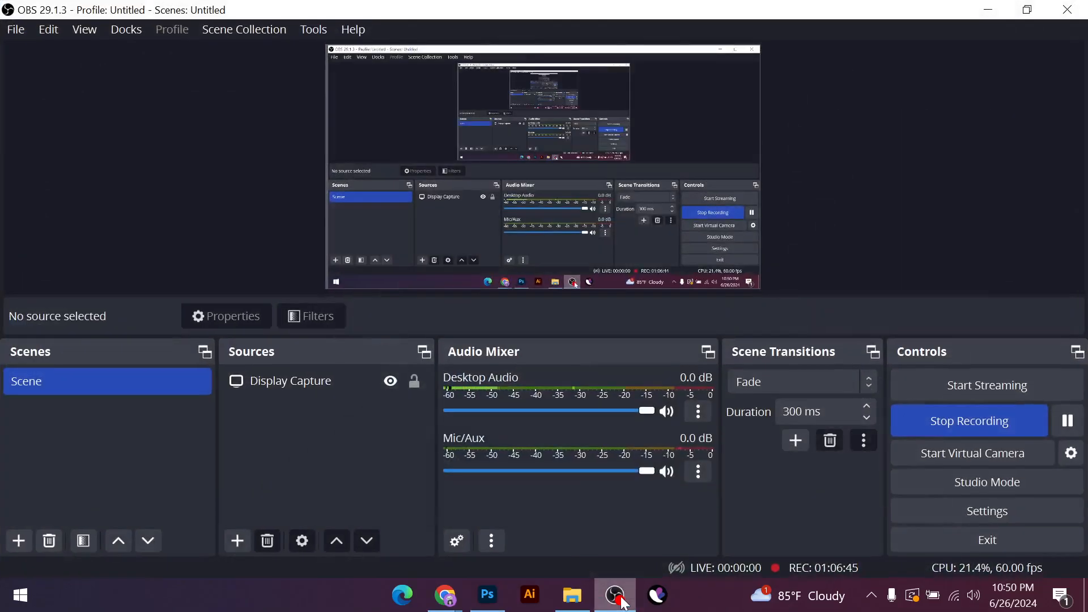
left_click(618, 596)
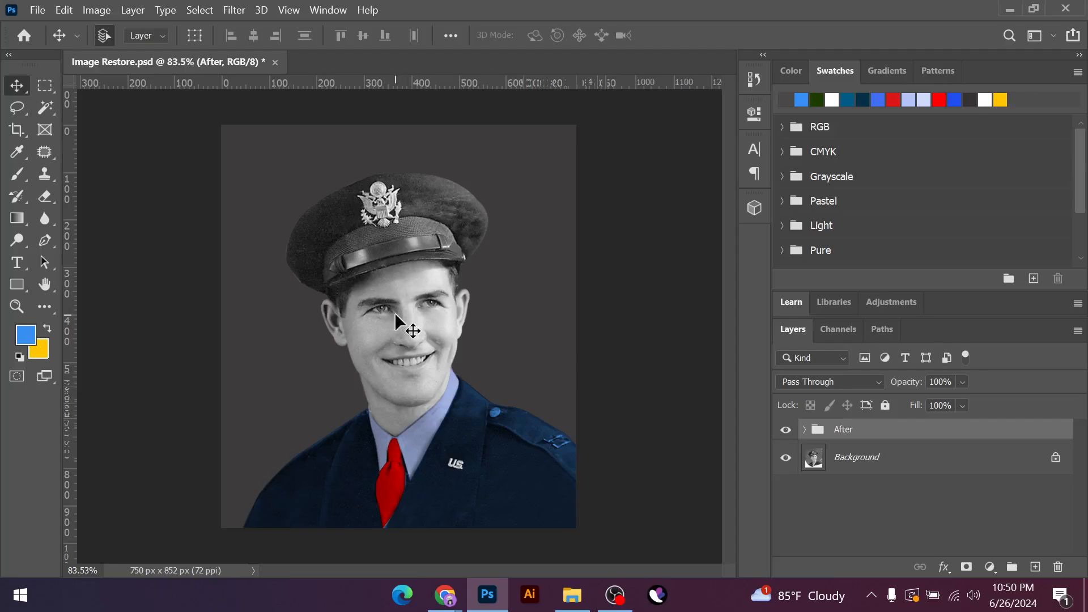
Ungroup the After group back into its separate layers and groups, leaving Colorize collapsed
scroll(394, 312, "up", 6)
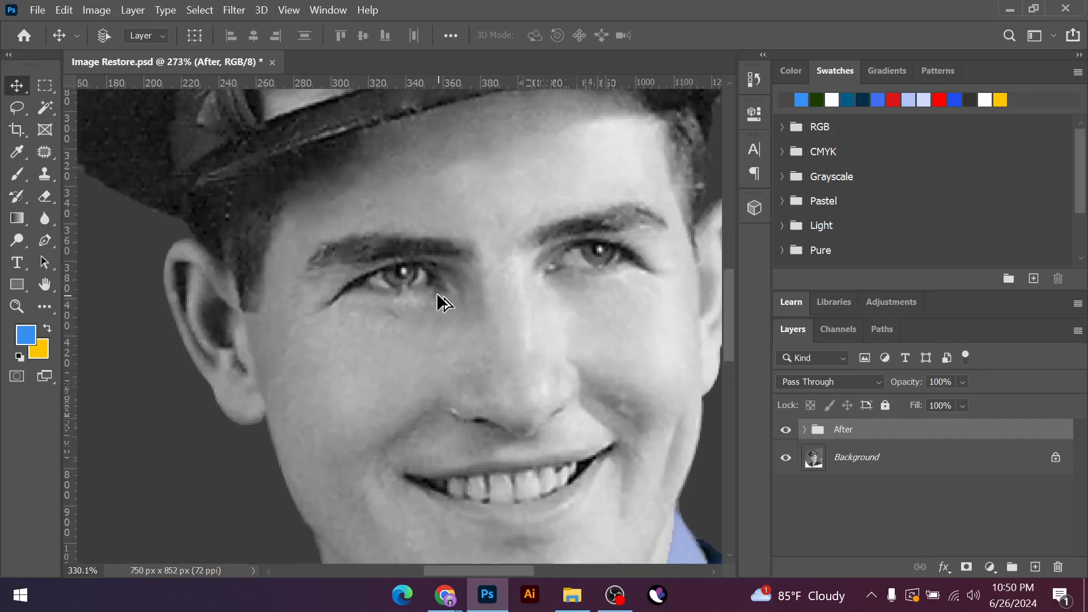
scroll(436, 293, "up", 3)
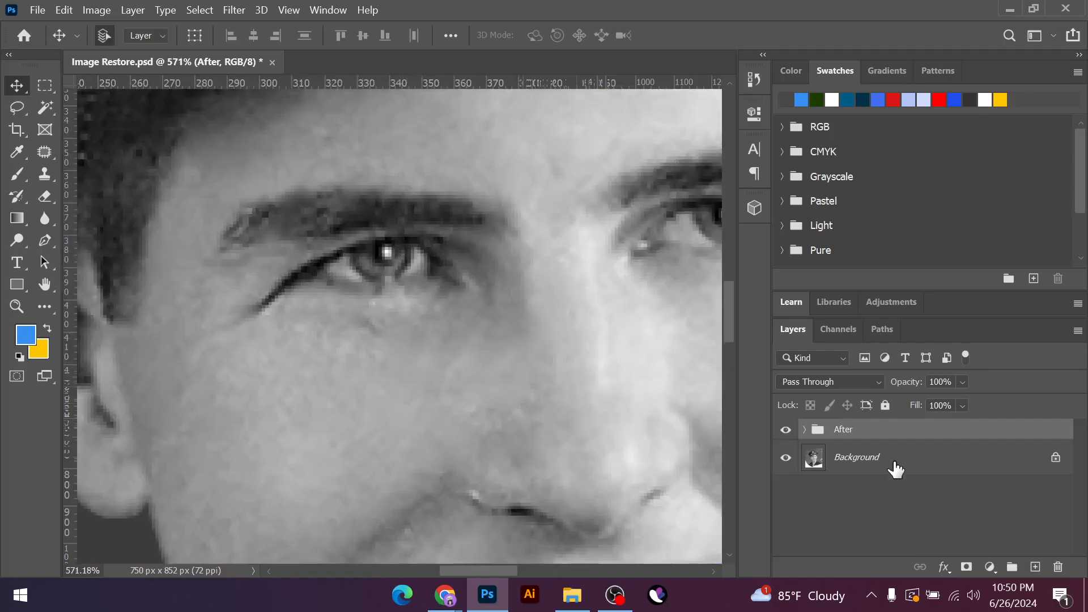
right_click(868, 434)
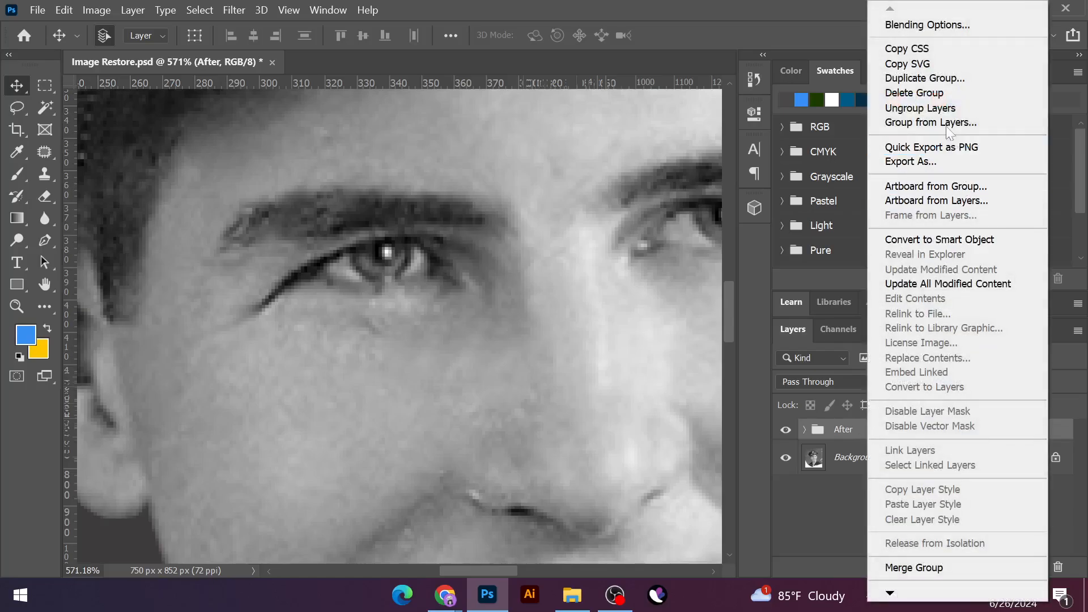
left_click(918, 108)
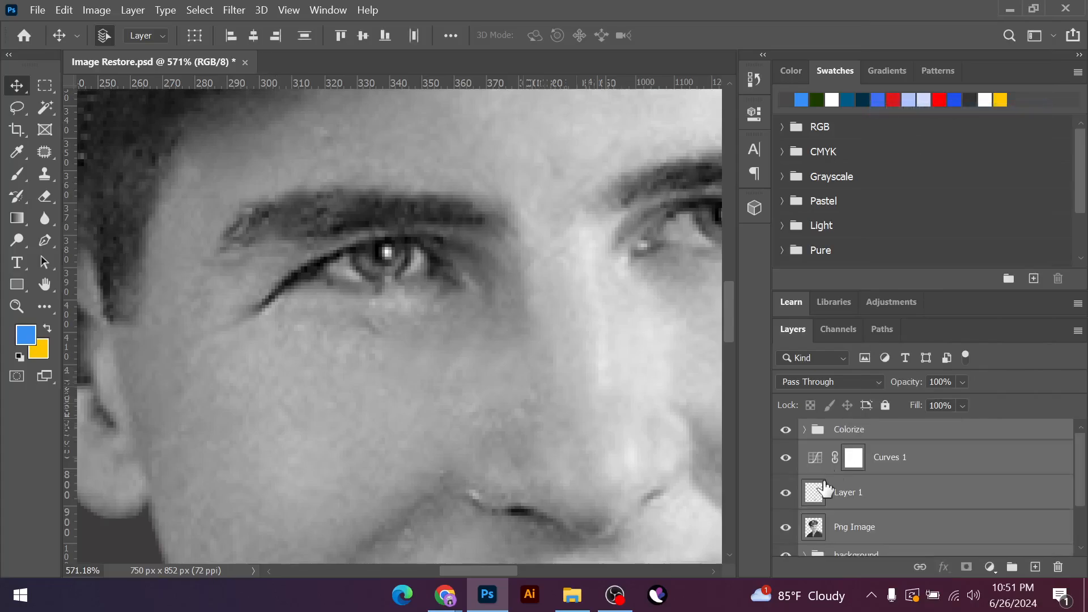
left_click(805, 431)
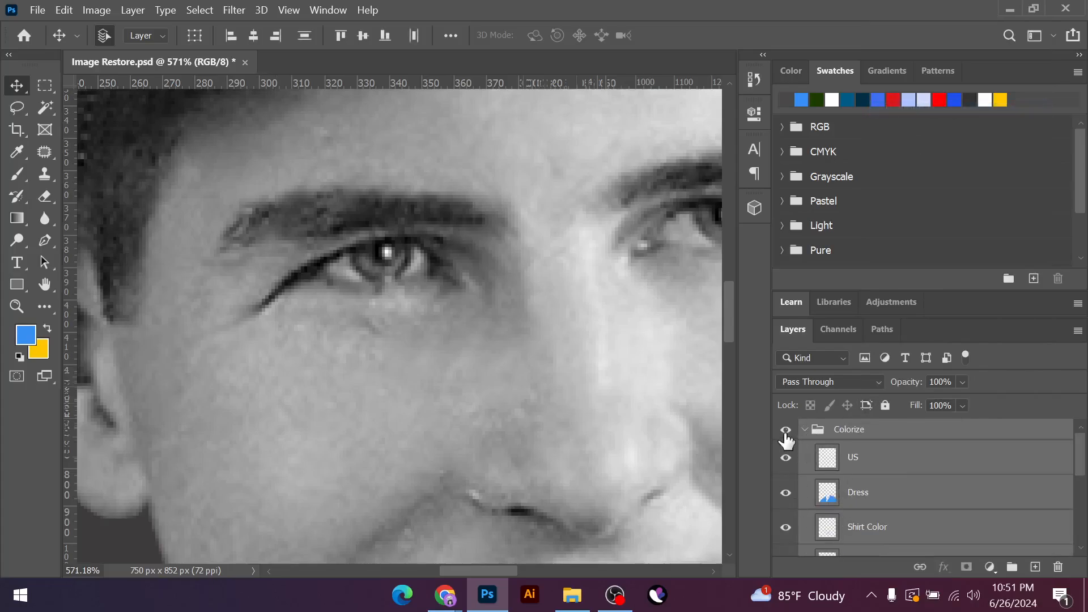
left_click(804, 431)
Show the Cliping Path group, expand it, and select the Layer 1 copy layer inside it
scroll(966, 478, "down", 2)
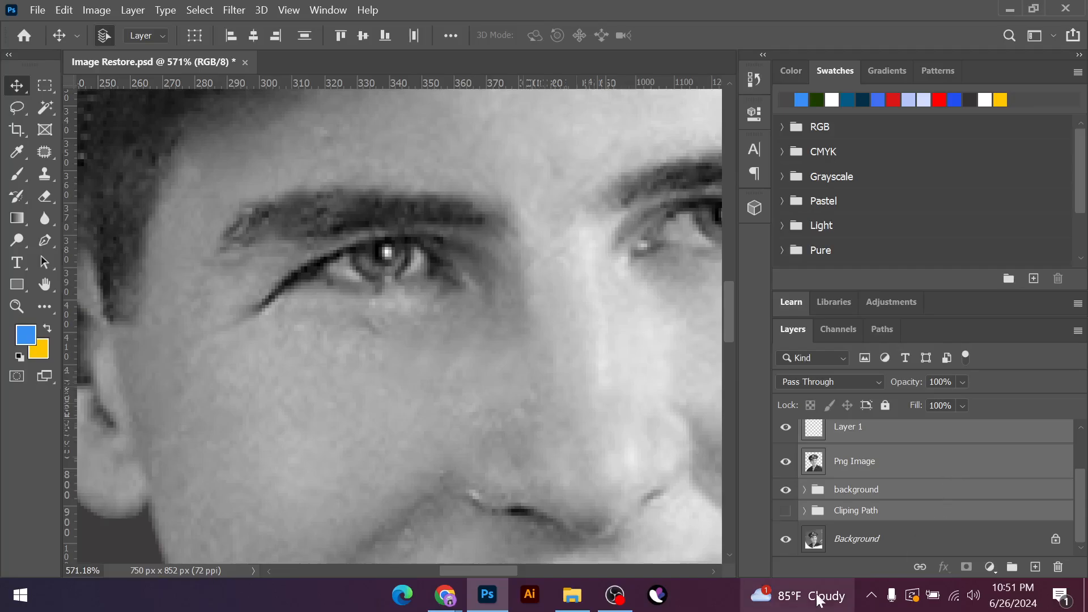
left_click(906, 540)
scroll(862, 544, "up", 2)
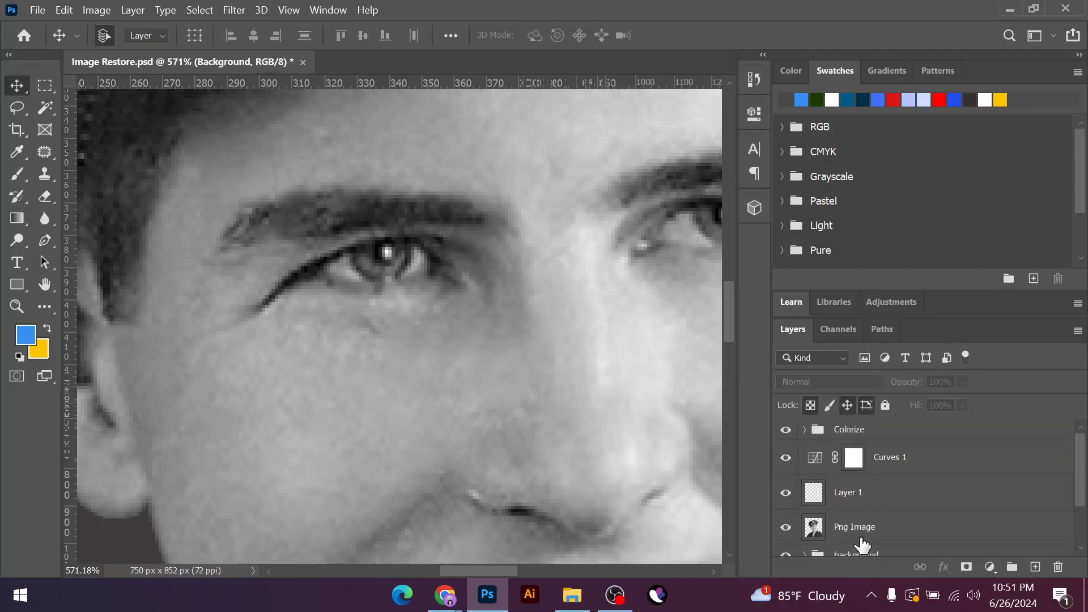
scroll(848, 539, "down", 1)
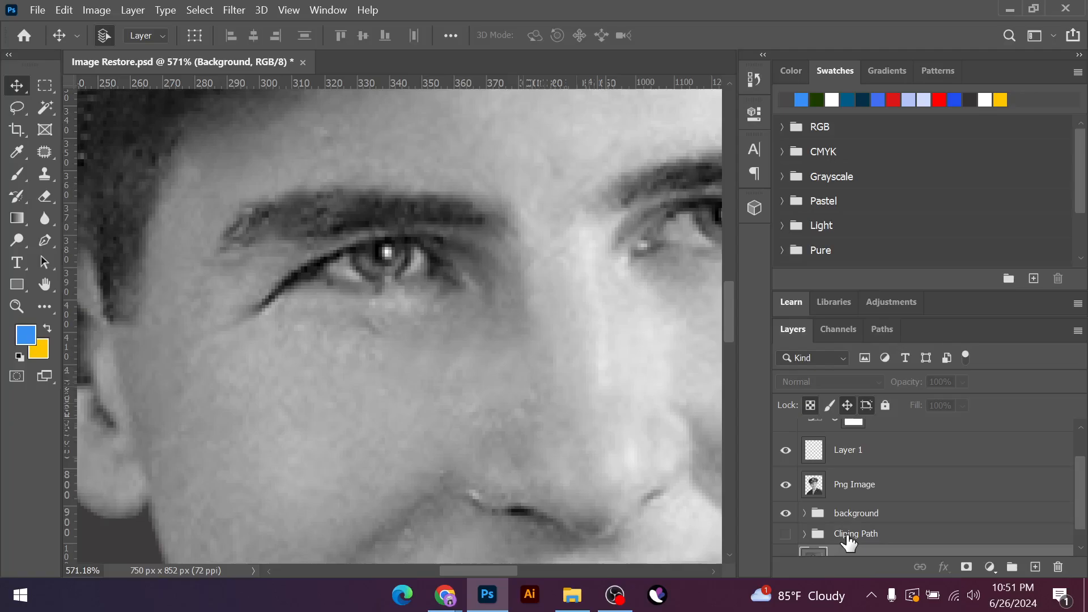
scroll(873, 503, "down", 1)
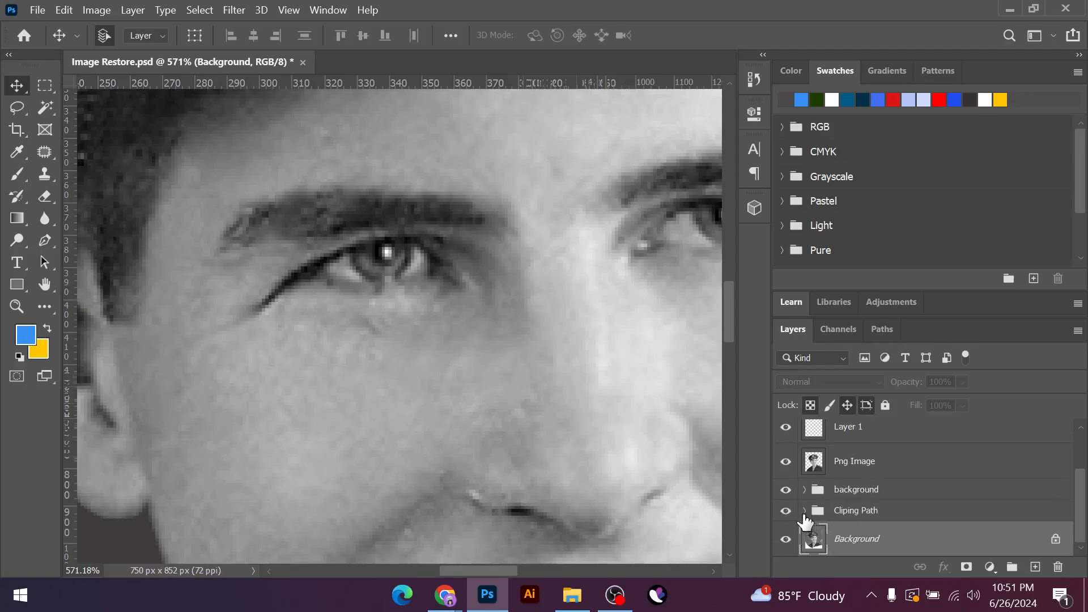
left_click(805, 511)
scroll(893, 515, "down", 1)
left_click(859, 505)
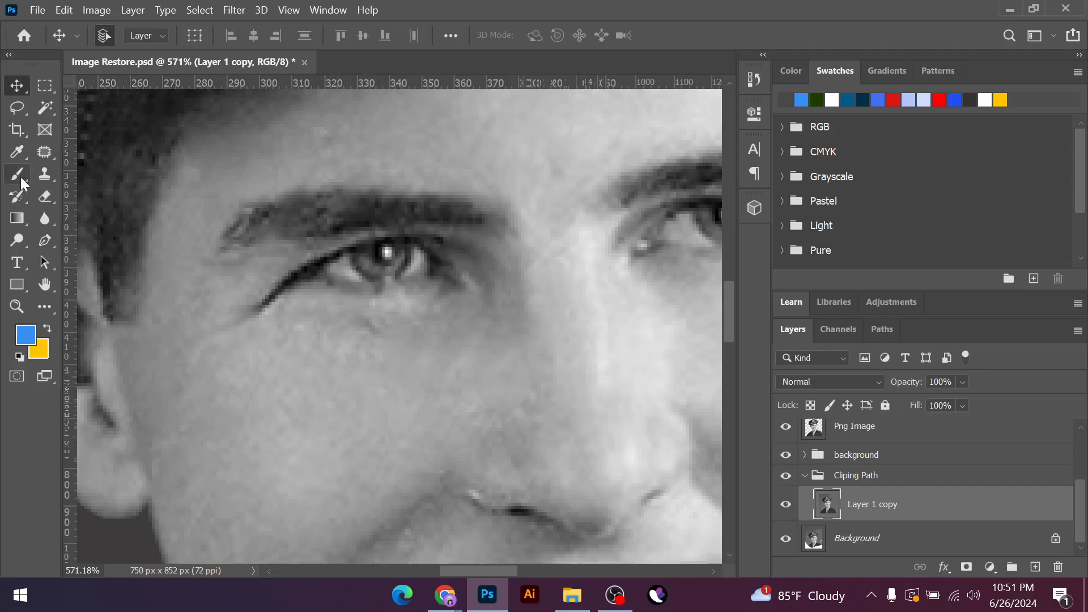
Draw a closed curved path with the Pen tool around the iris of the man's right eye, on the image's left side
left_click(45, 240)
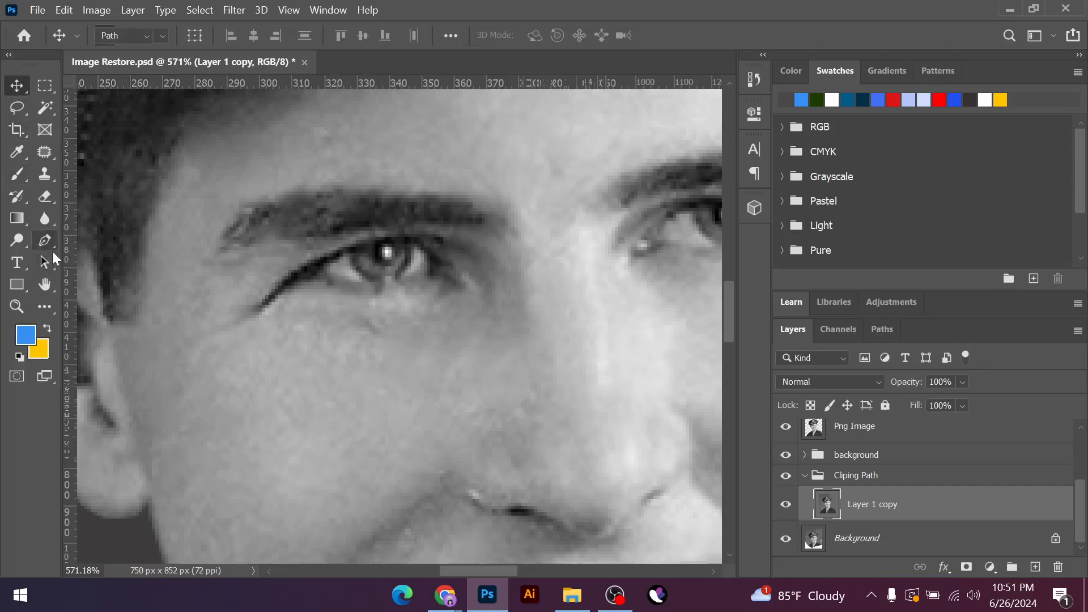
scroll(348, 258, "up", 2)
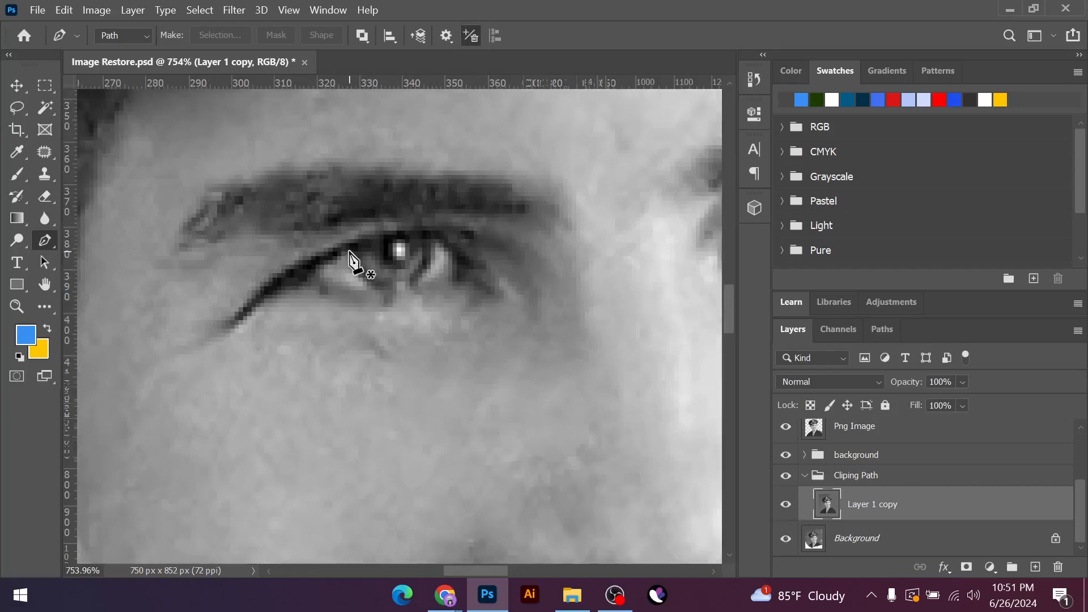
left_click(350, 252)
left_click_drag(443, 266, 413, 209)
left_click(407, 282, "alt")
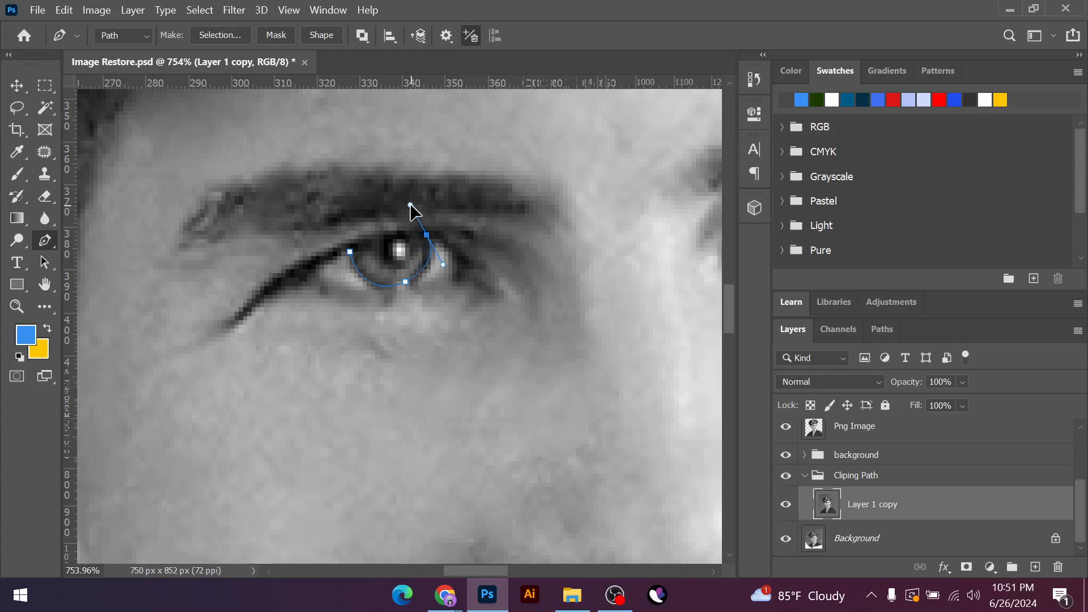
left_click(426, 234, "alt")
mouse_move(316, 267)
left_mouse_down()
mouse_move(306, 278)
mouse_move(325, 278)
left_mouse_up()
left_click(877, 332)
left_click(1078, 332)
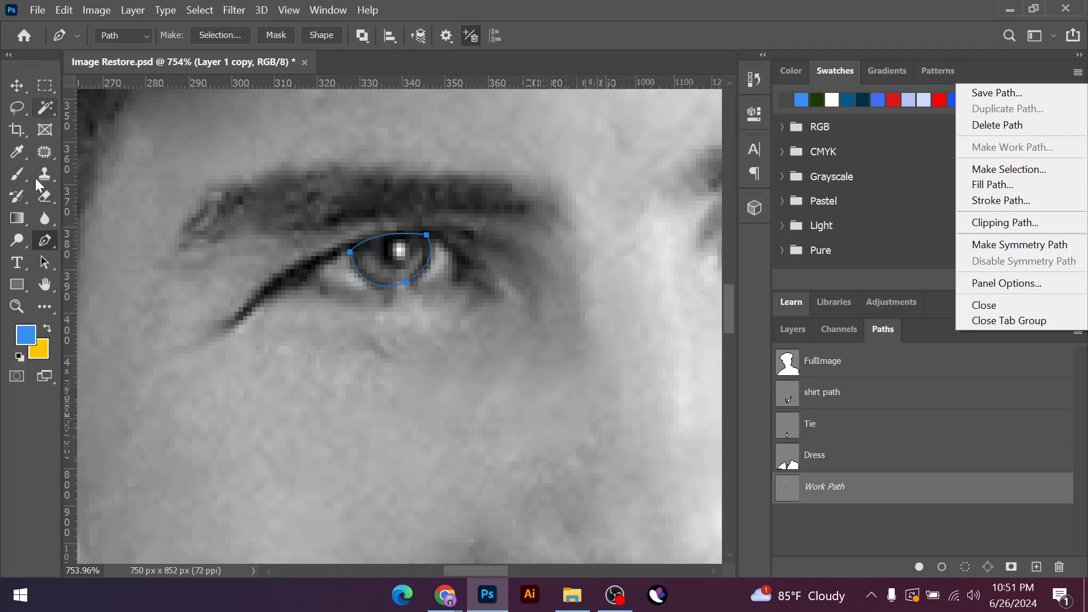
left_click(47, 245)
Add a second closed Pen path around the iris of the man's left eye, within the same work path
scroll(165, 305, "down", 6)
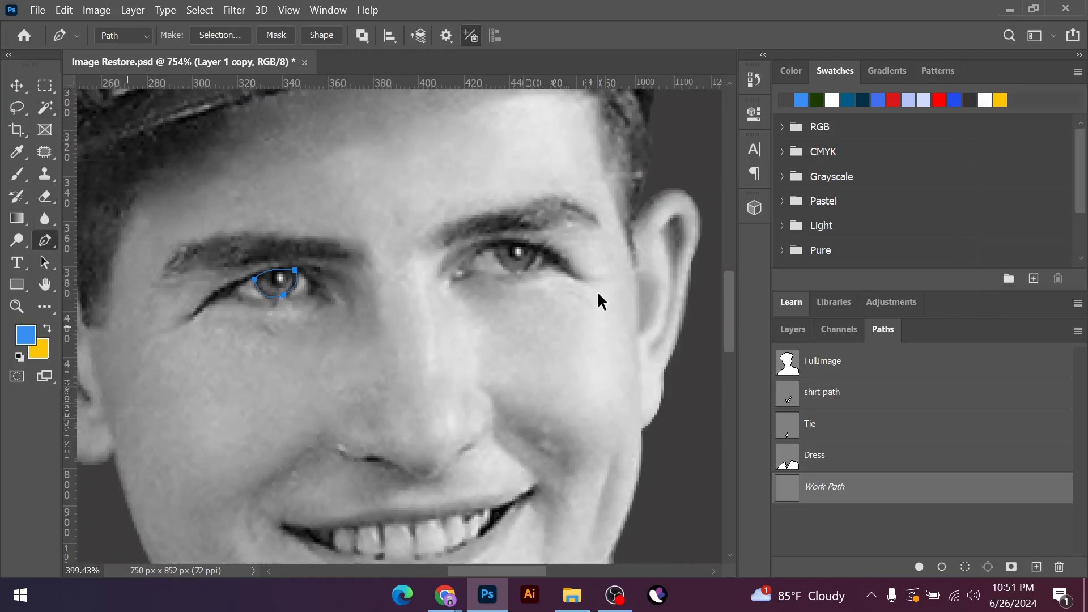
scroll(536, 272, "up", 3)
scroll(535, 269, "up", 4)
left_click(395, 191)
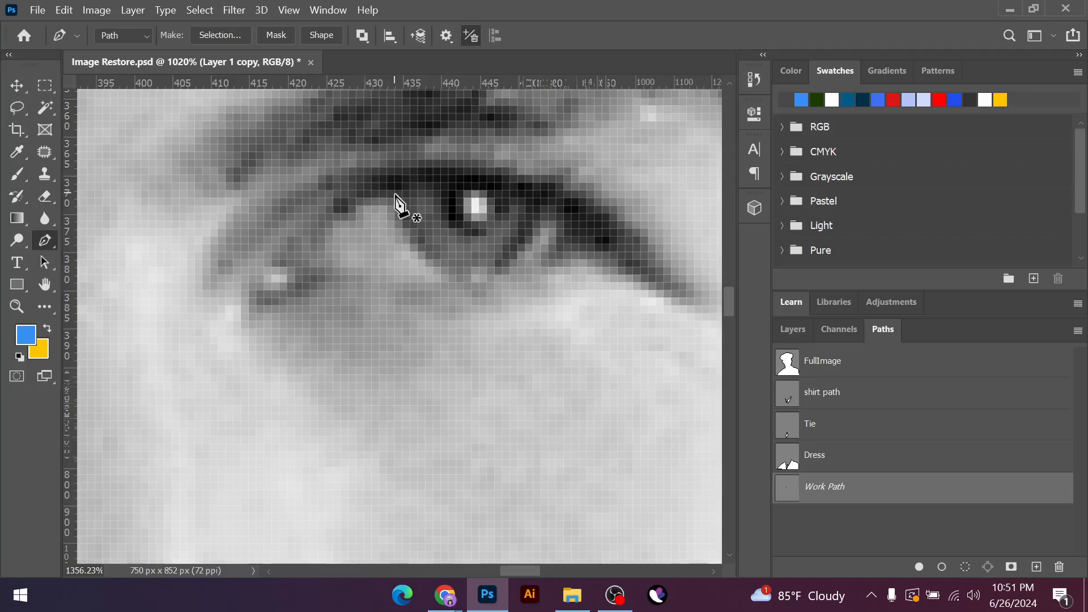
left_click(494, 266)
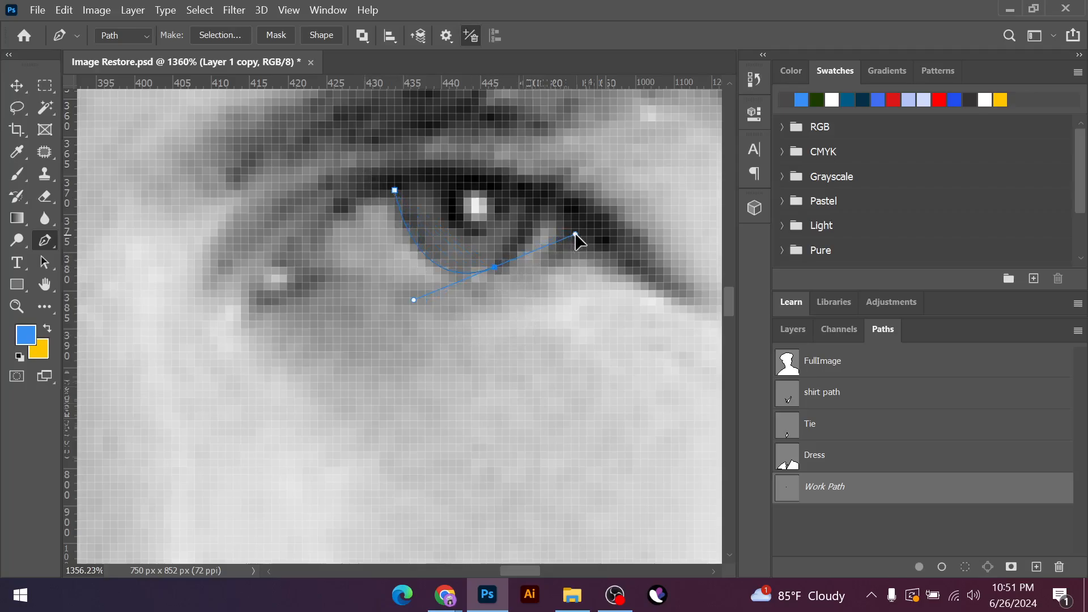
left_click(495, 266, "alt")
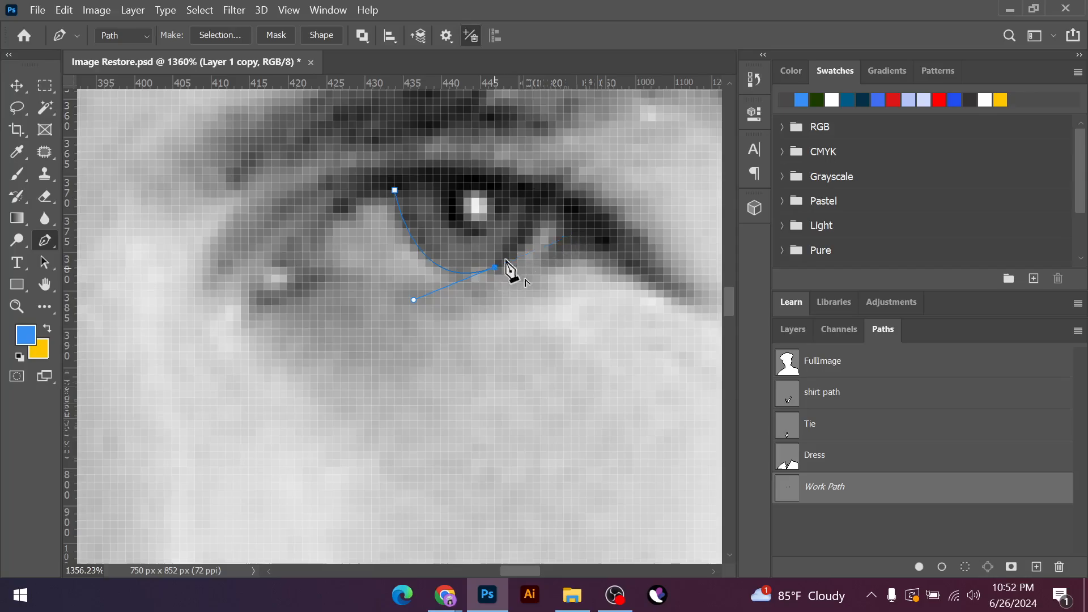
left_click_drag(540, 198, 547, 178)
left_click(541, 198, "alt")
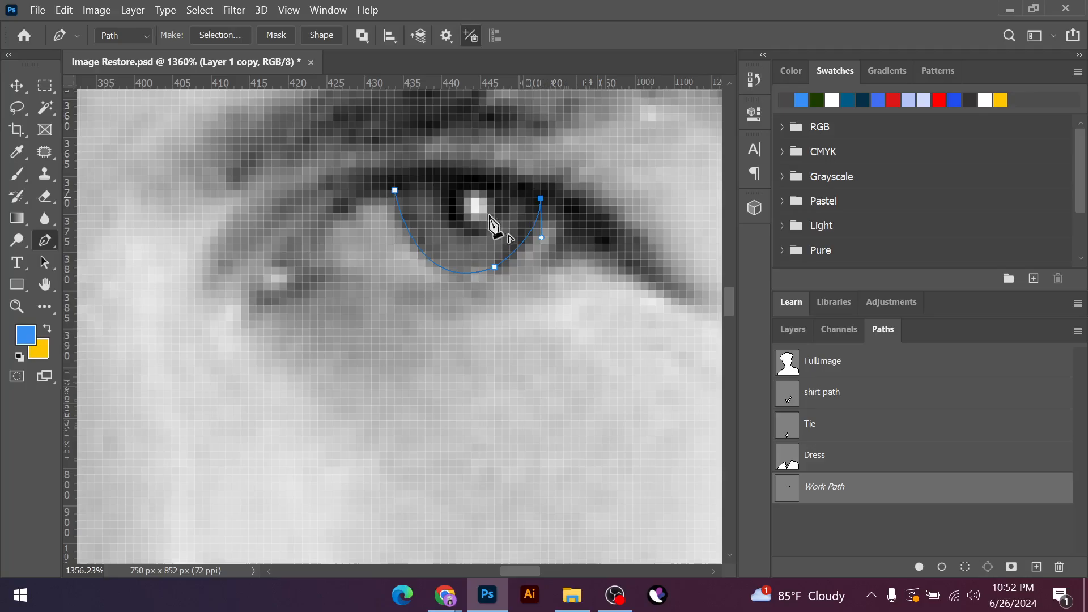
left_click(395, 190)
left_click_drag(394, 197, 372, 233)
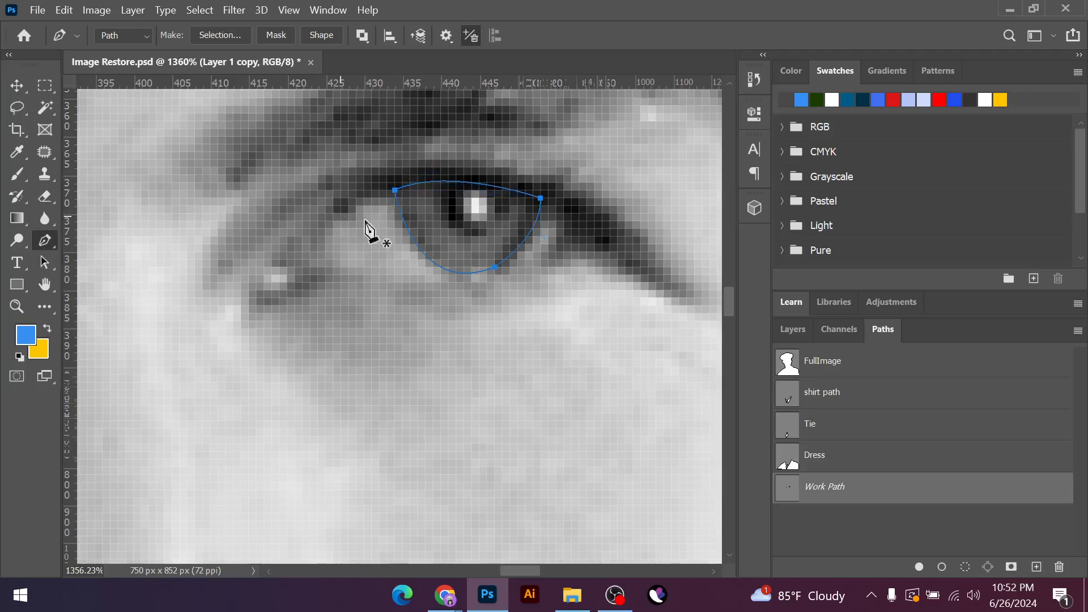
Save the work path containing both iris outlines under the name Eyes, and return to the layer list
left_click(1078, 331)
left_click(1014, 338)
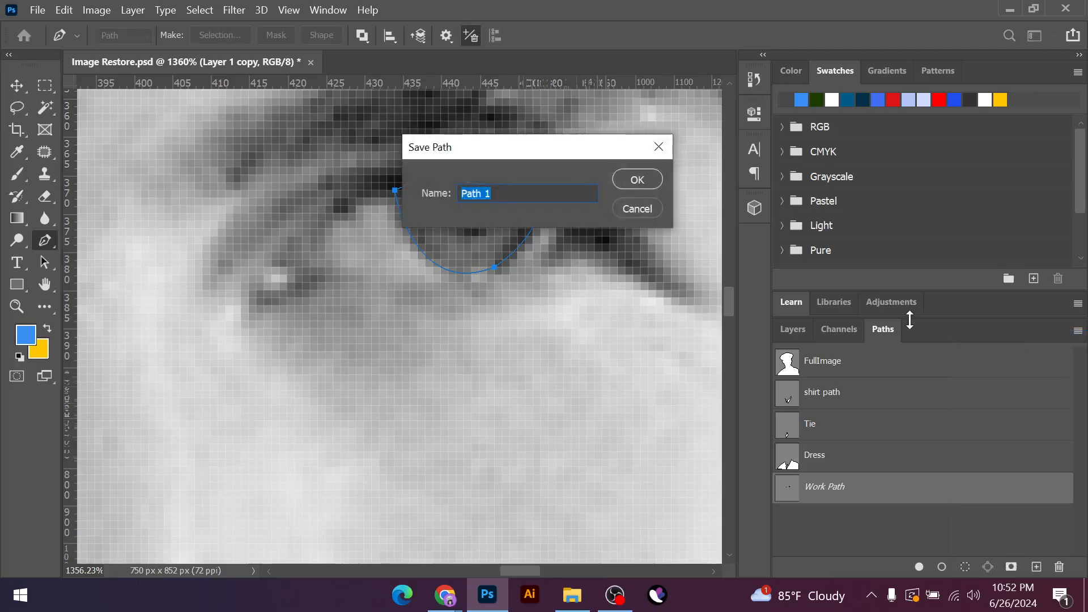
key("BackSpace")
type("Eyes")
key("Return")
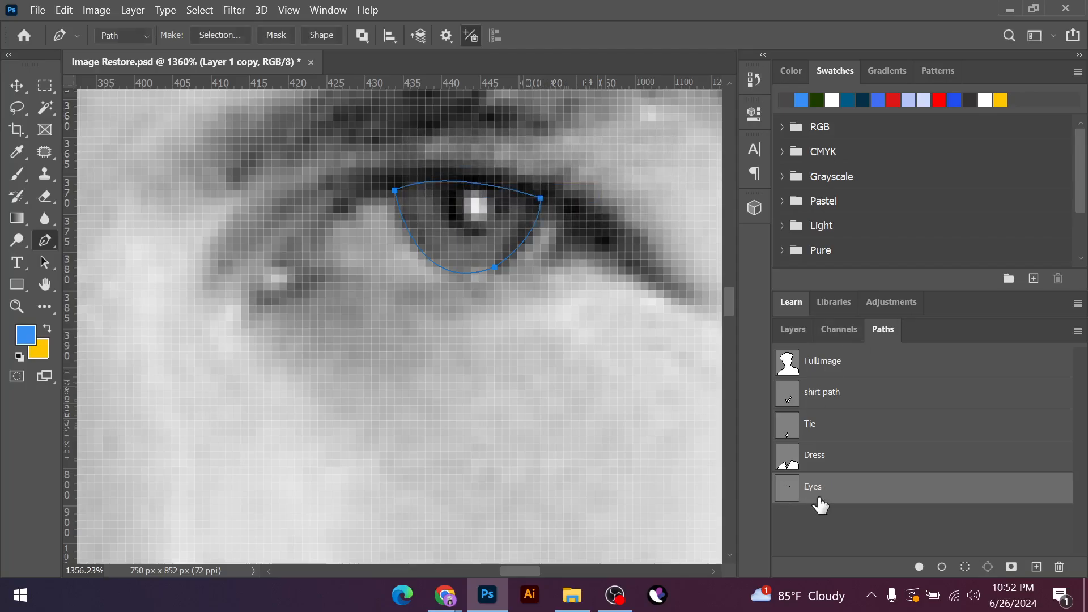
left_click(793, 330)
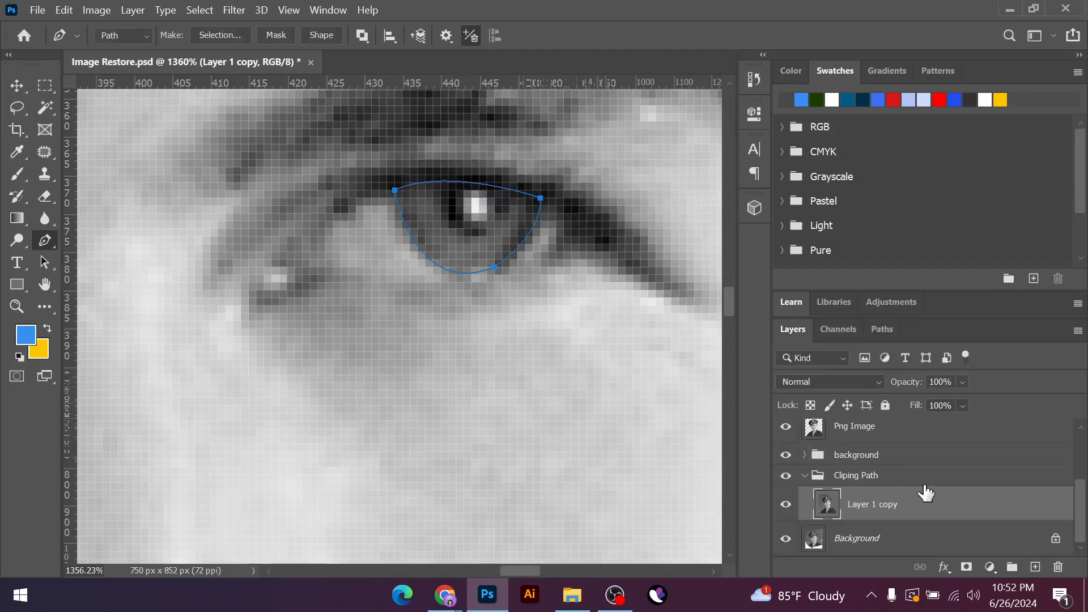
scroll(532, 382, "down", 6)
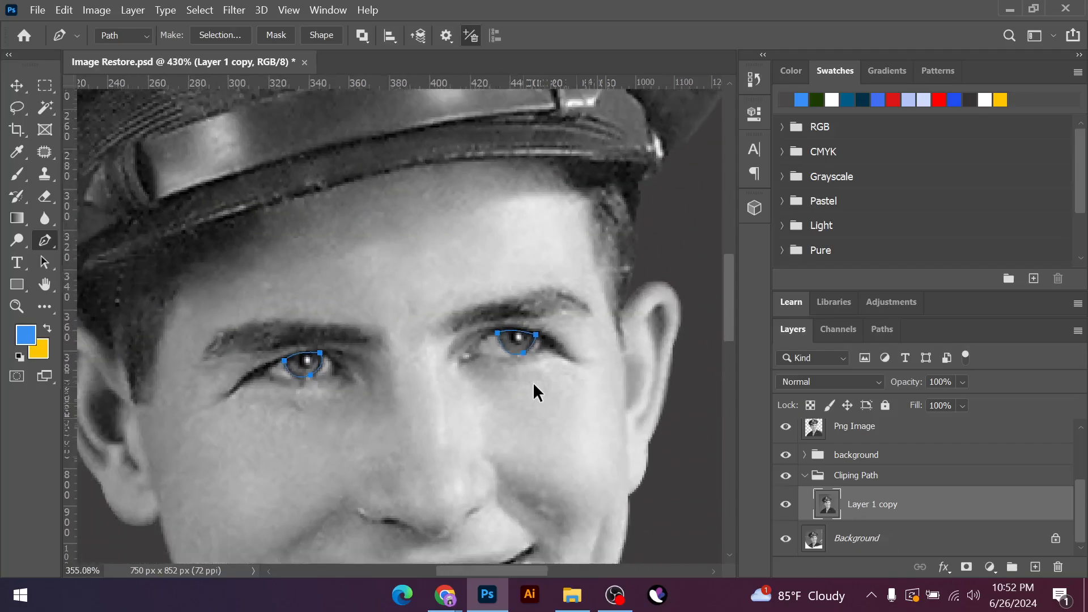
Turn the Eyes path into a selection and copy both irises from Layer 1 copy onto a new layer
scroll(533, 382, "down", 2)
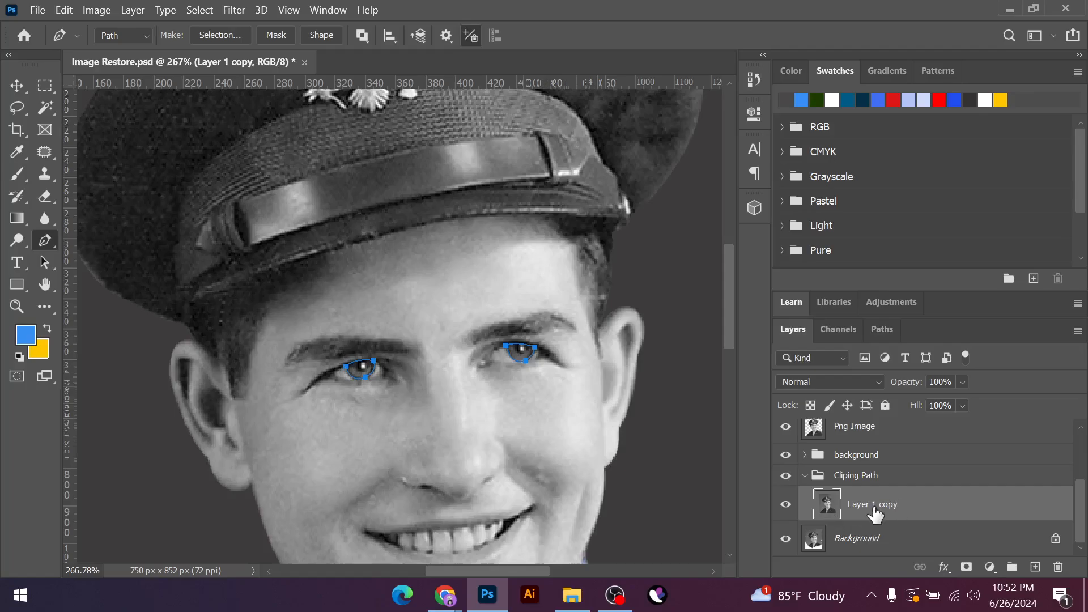
key("ctrl+Return")
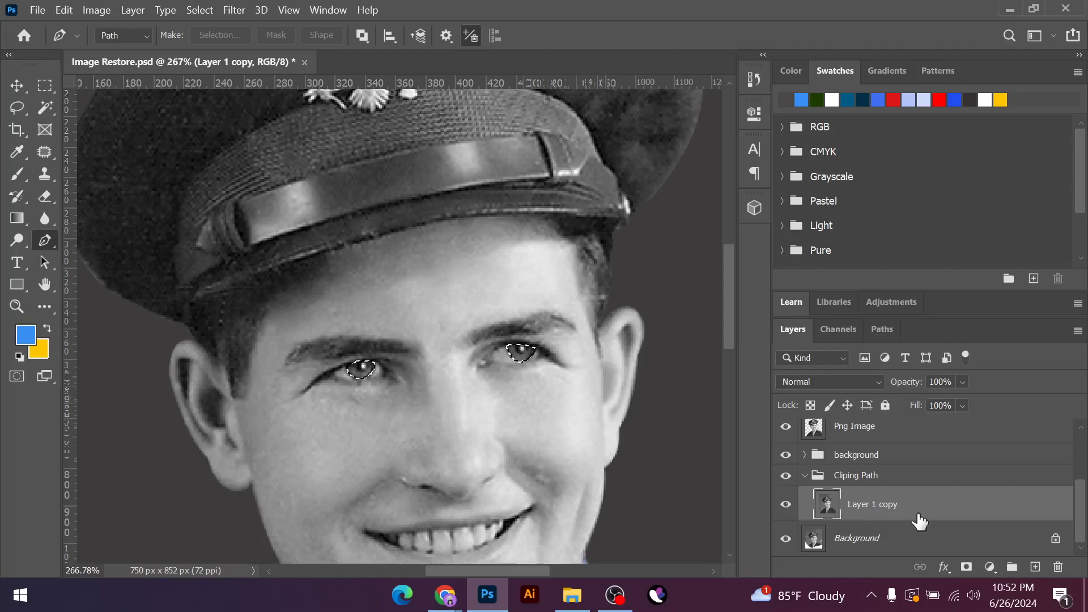
key("ctrl+j")
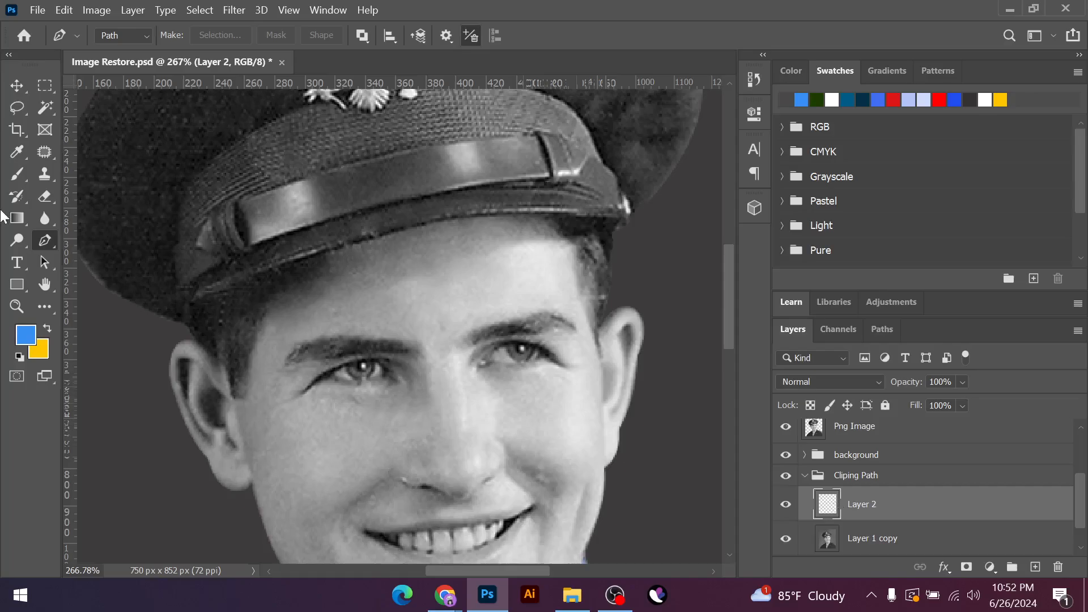
Set the foreground color to a deep blue, 012ac2
left_click(23, 340)
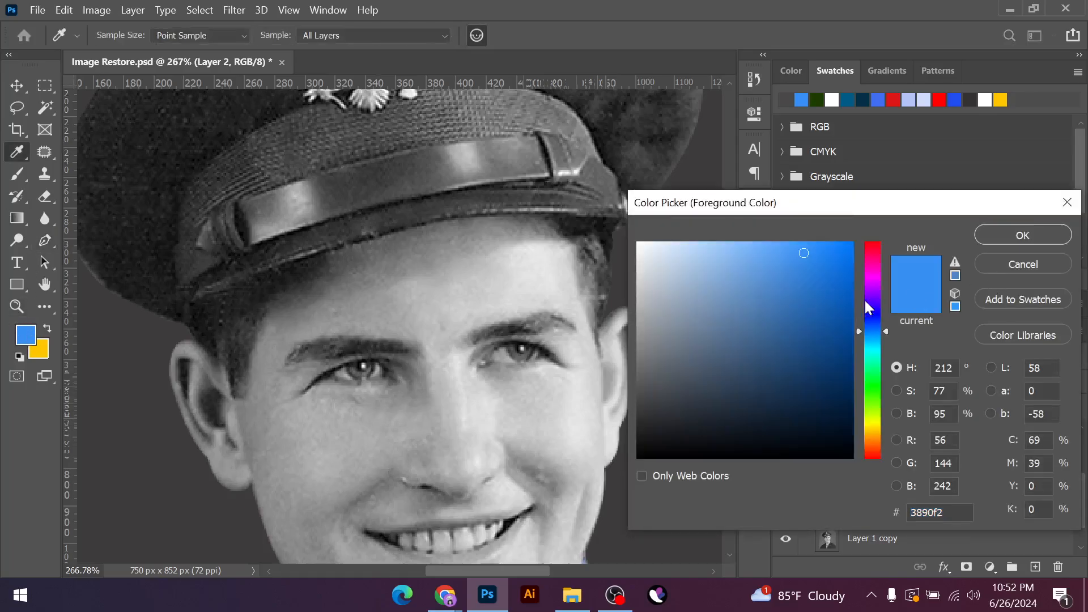
left_click(869, 322)
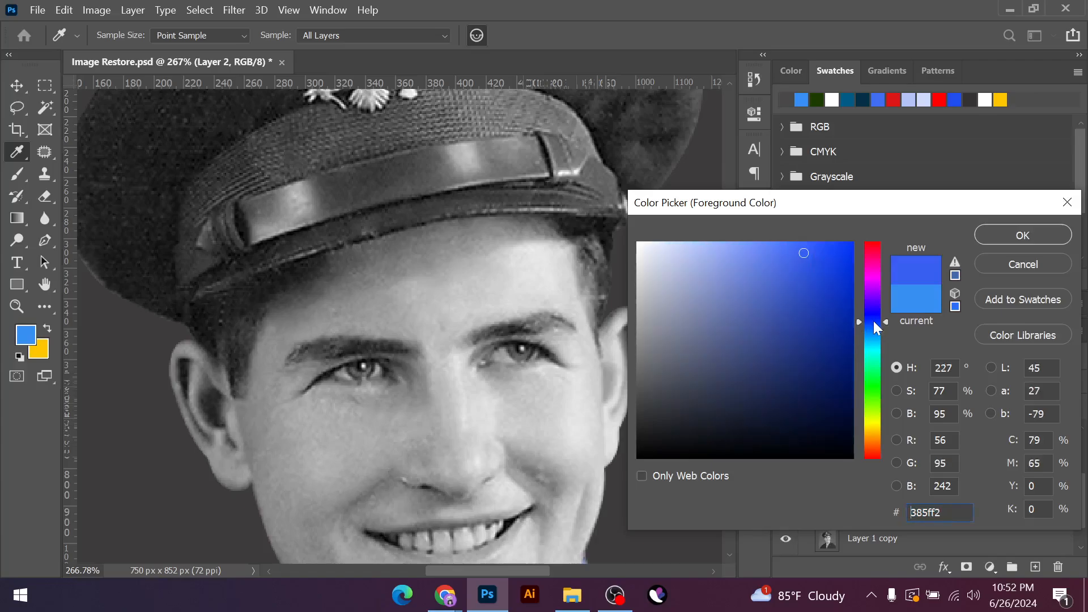
mouse_move(818, 232)
left_mouse_down()
mouse_move(790, 221)
mouse_move(835, 230)
mouse_move(863, 296)
mouse_move(852, 294)
left_mouse_up()
left_click(1027, 232)
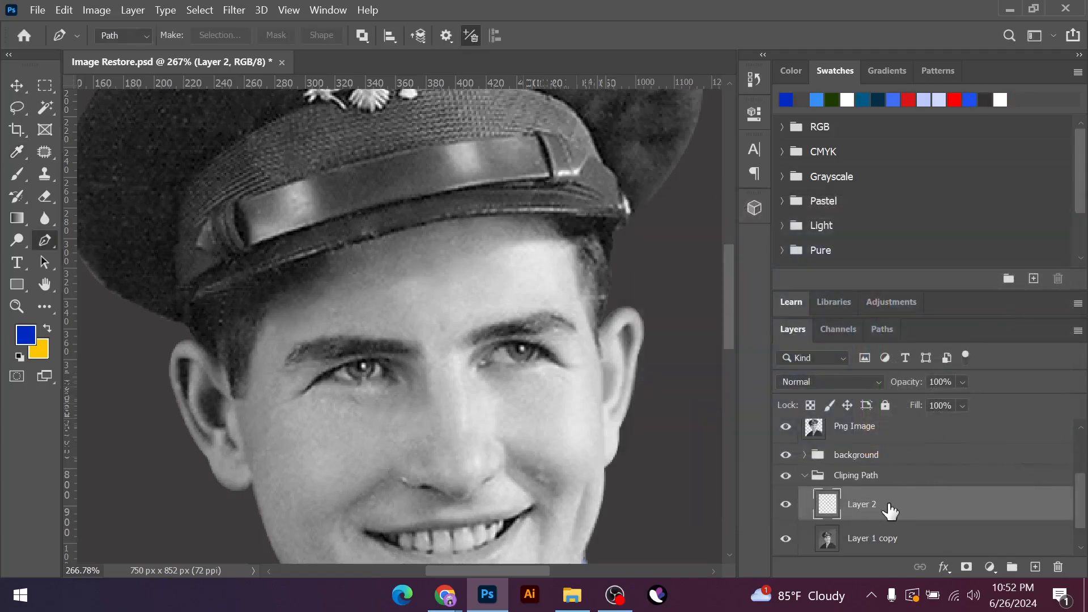
Rename the new iris layer as Eyes and leave nothing selected on the canvas
left_click(824, 511, "ctrl")
double_click(869, 505)
key("BackSpace")
type("Eyes")
key("Return")
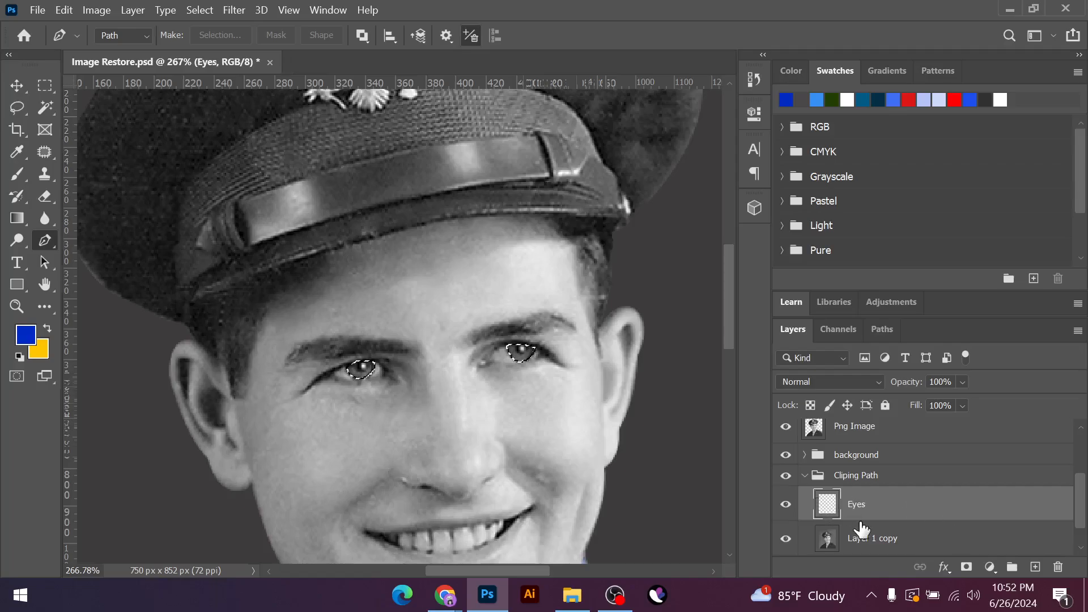
key("ctrl+d")
Move the Eyes layer out of the Cliping Path group to the top of the Colorize group and select it
left_click_drag(877, 508, 865, 462)
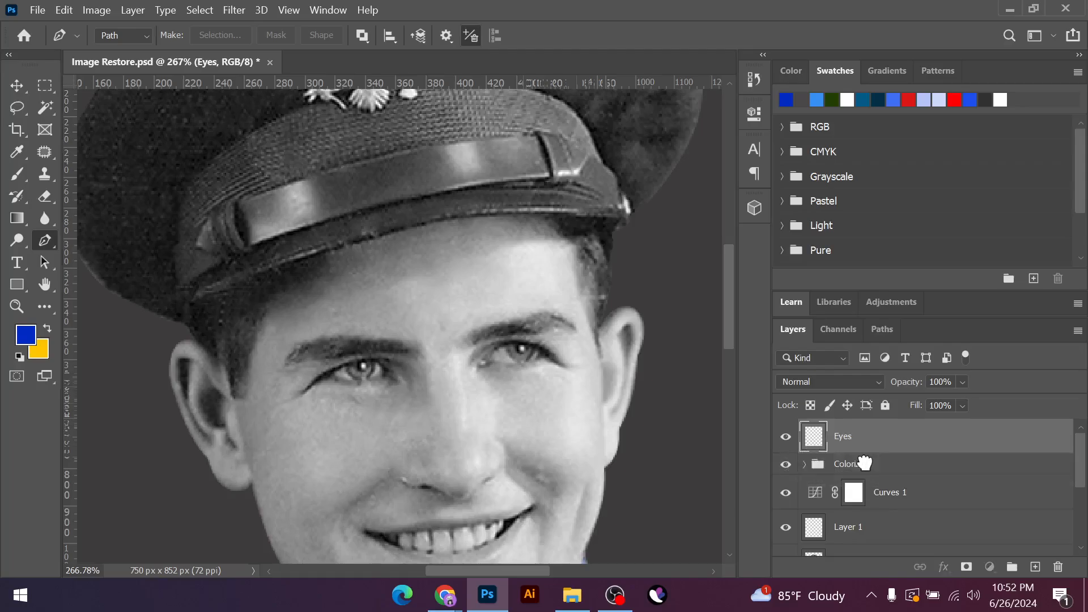
left_click(806, 430)
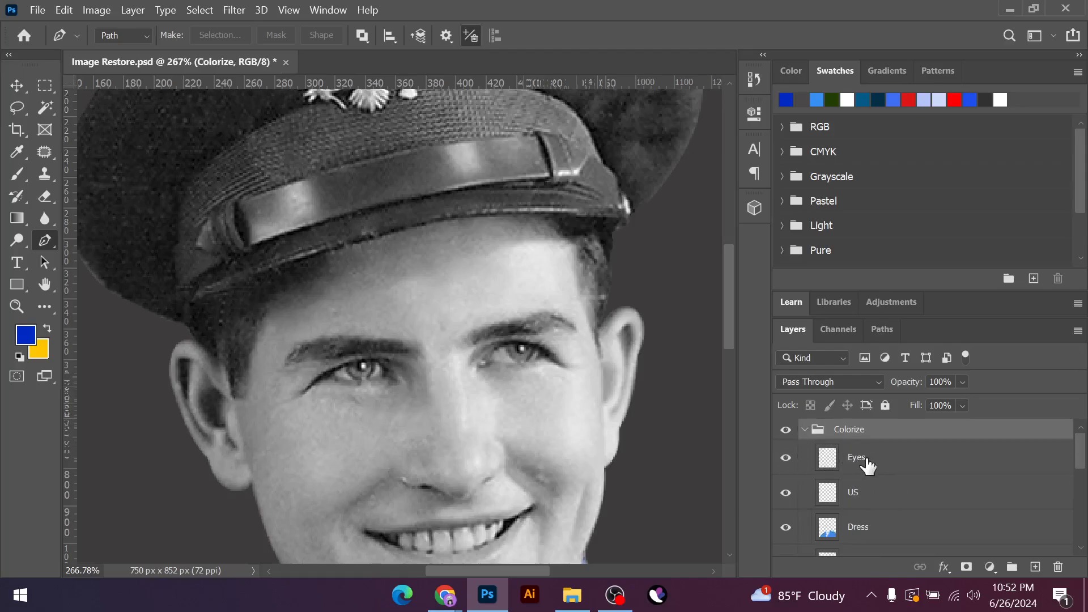
left_click(827, 462)
left_click_drag(811, 463, 827, 463)
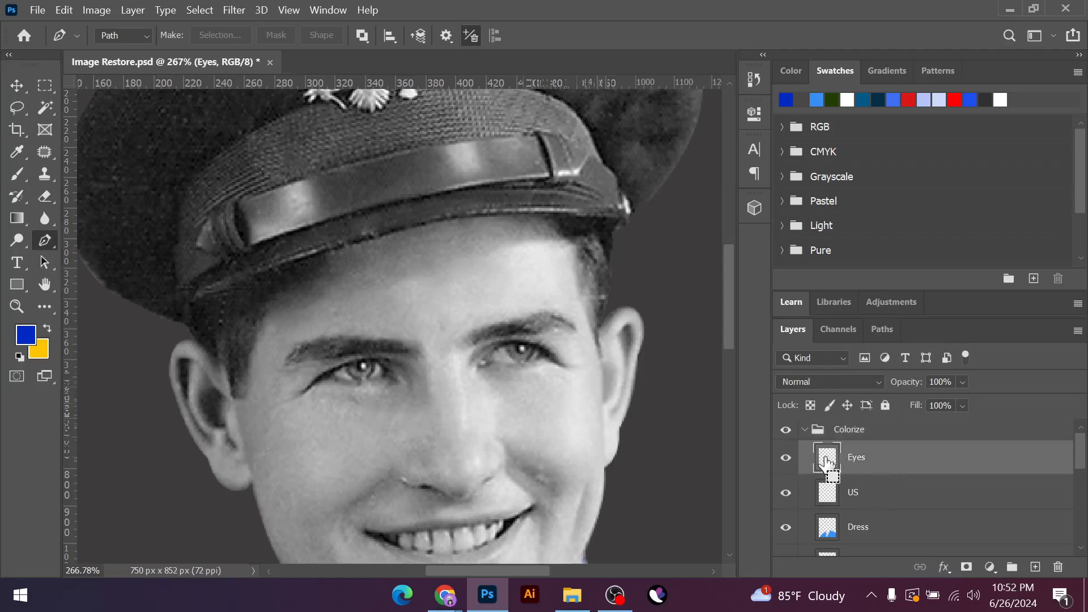
Fill both irises on the Eyes layer with the deep blue foreground color and deselect them
left_click(827, 463, "ctrl")
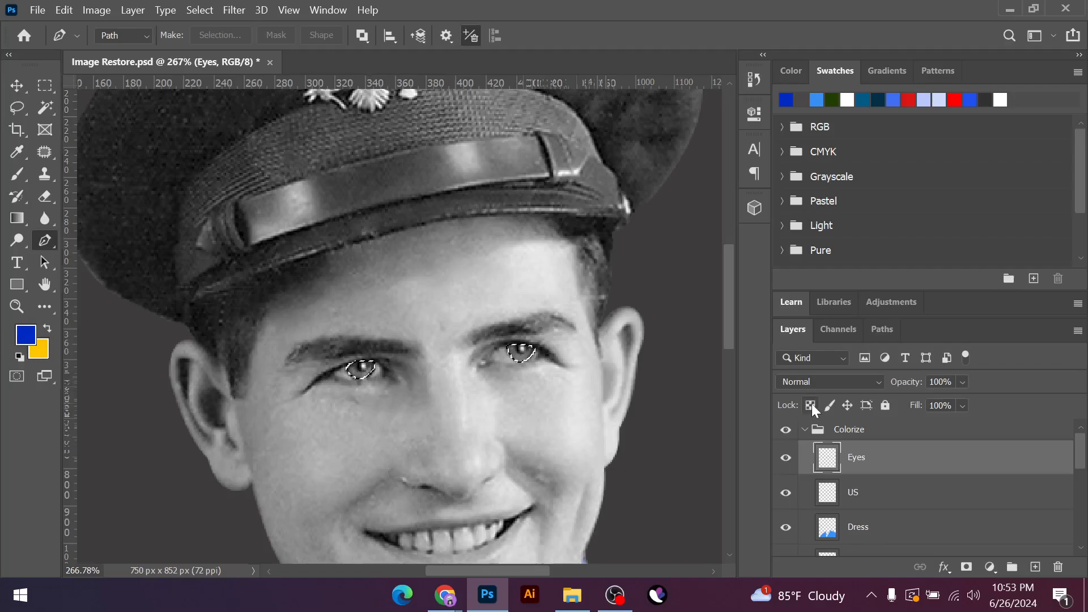
key("alt+BackSpace")
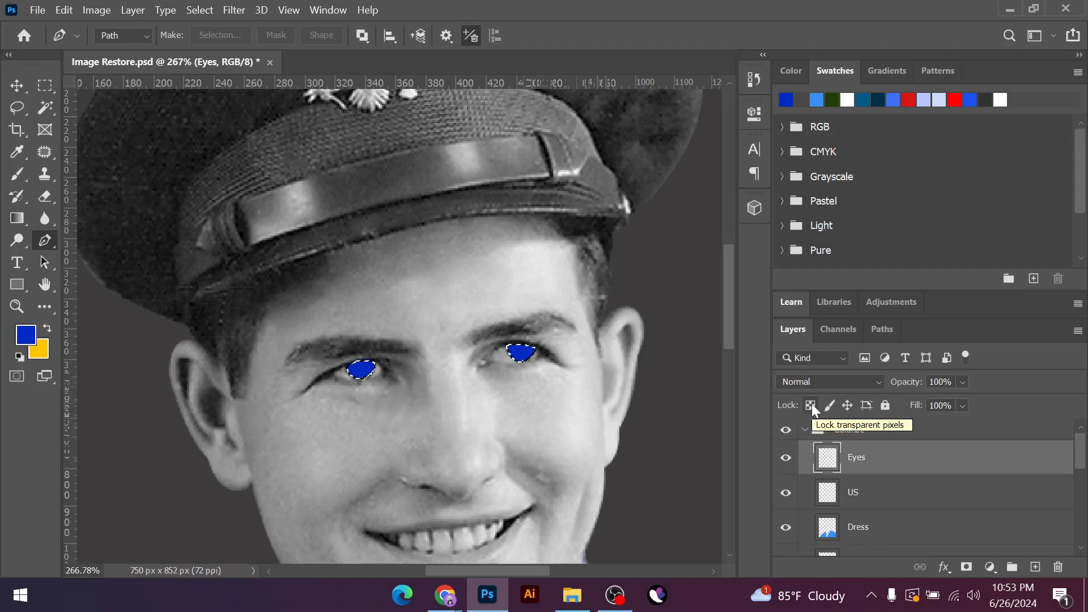
key("ctrl+d")
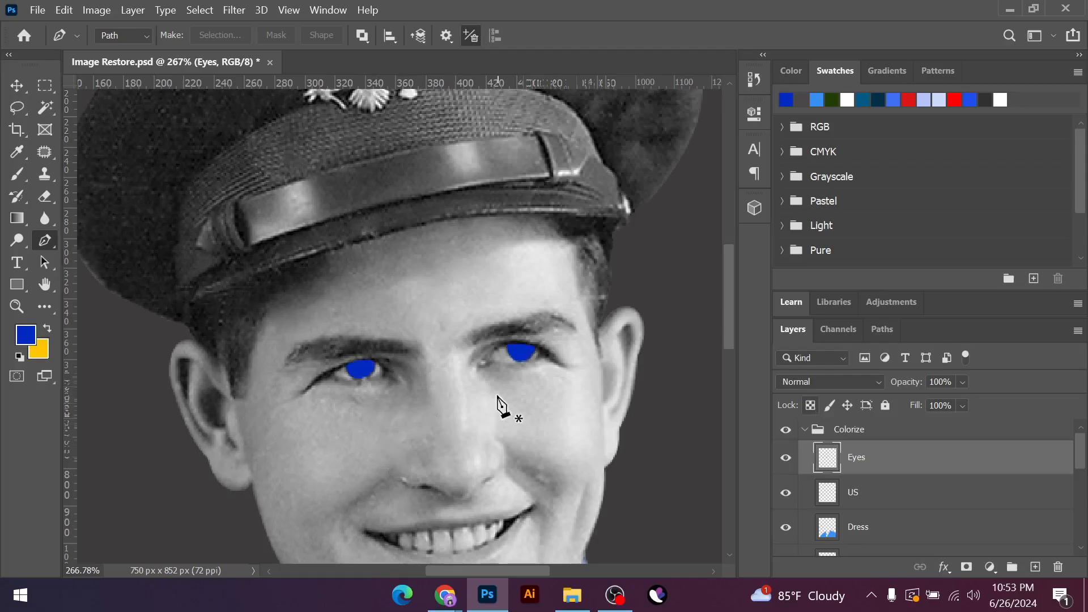
scroll(496, 394, "up", 4)
scroll(581, 372, "down", 2)
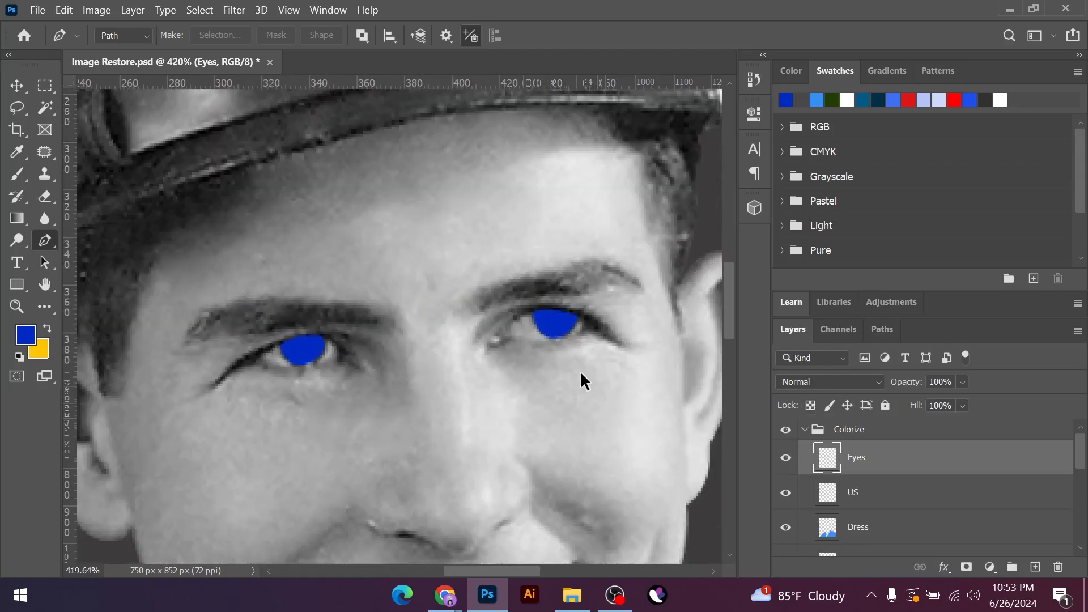
Set the Eyes layer's blend mode to Multiply
left_click(828, 465, "ctrl")
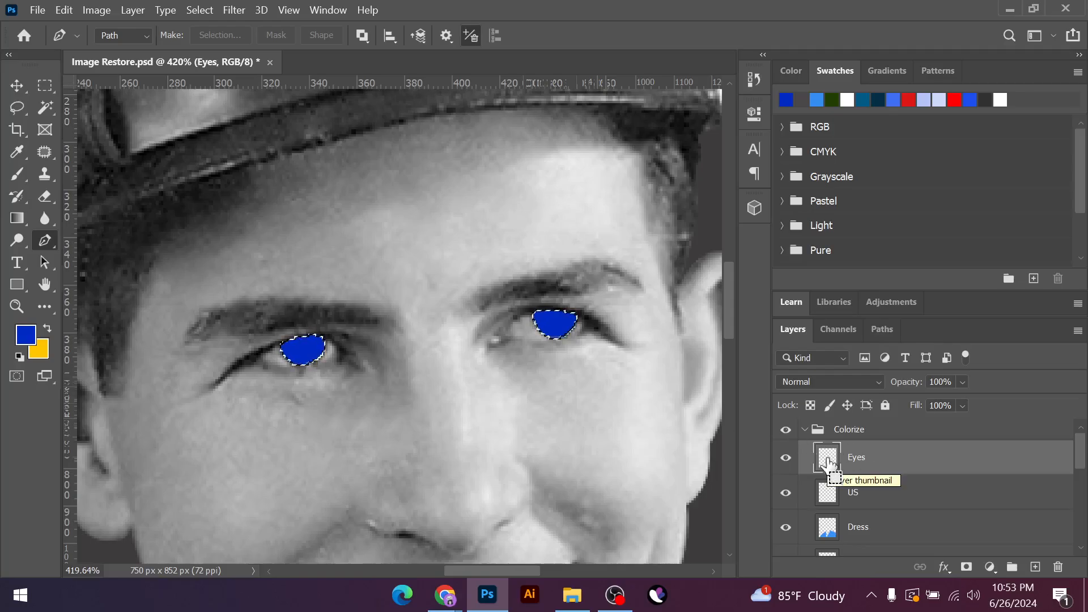
key("ctrl+d")
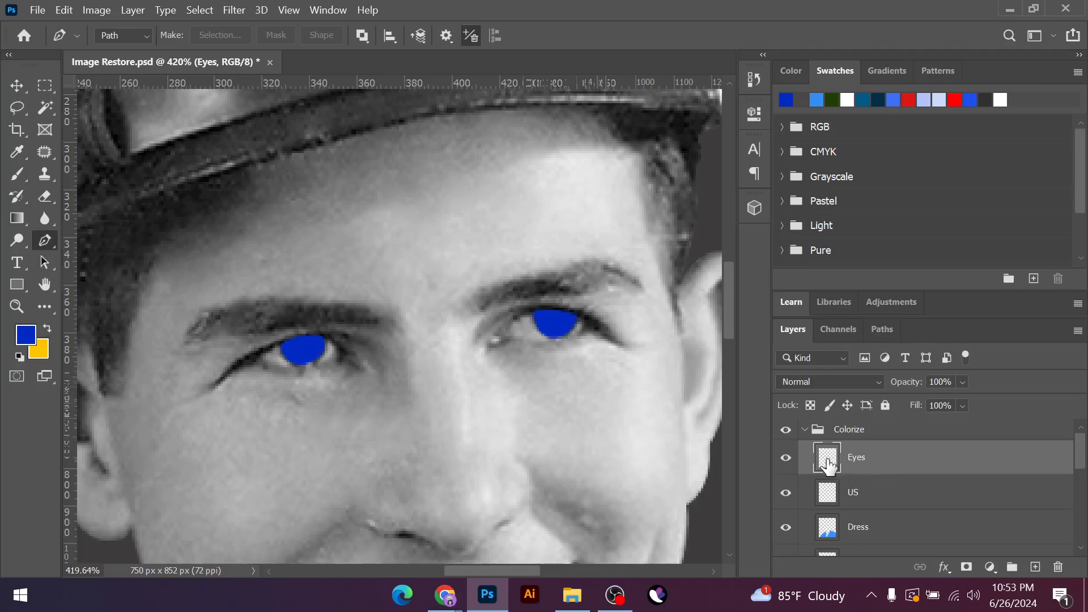
left_click(839, 388)
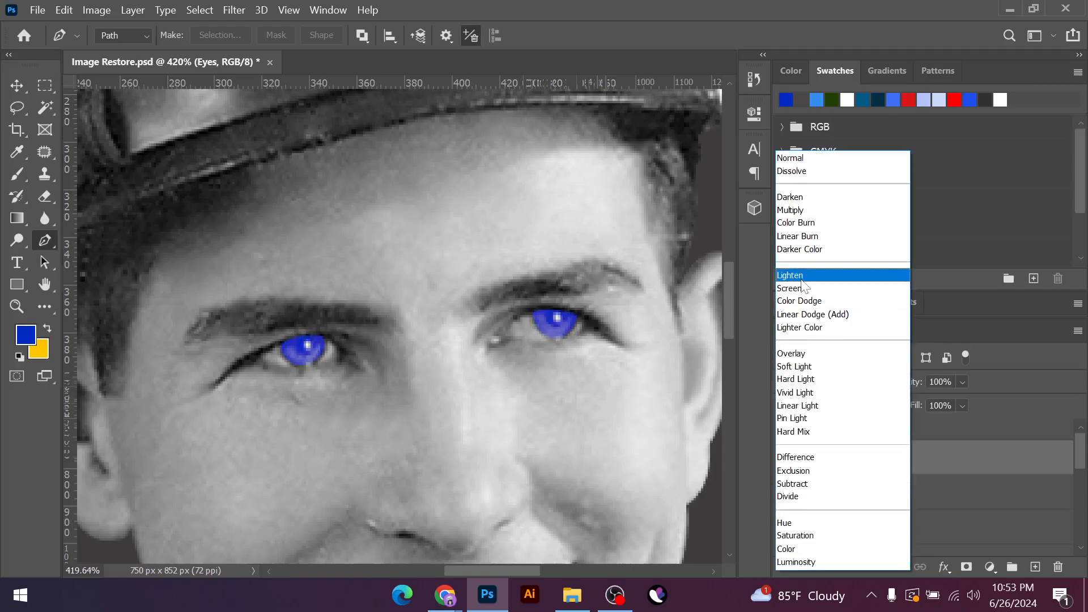
left_click(793, 210)
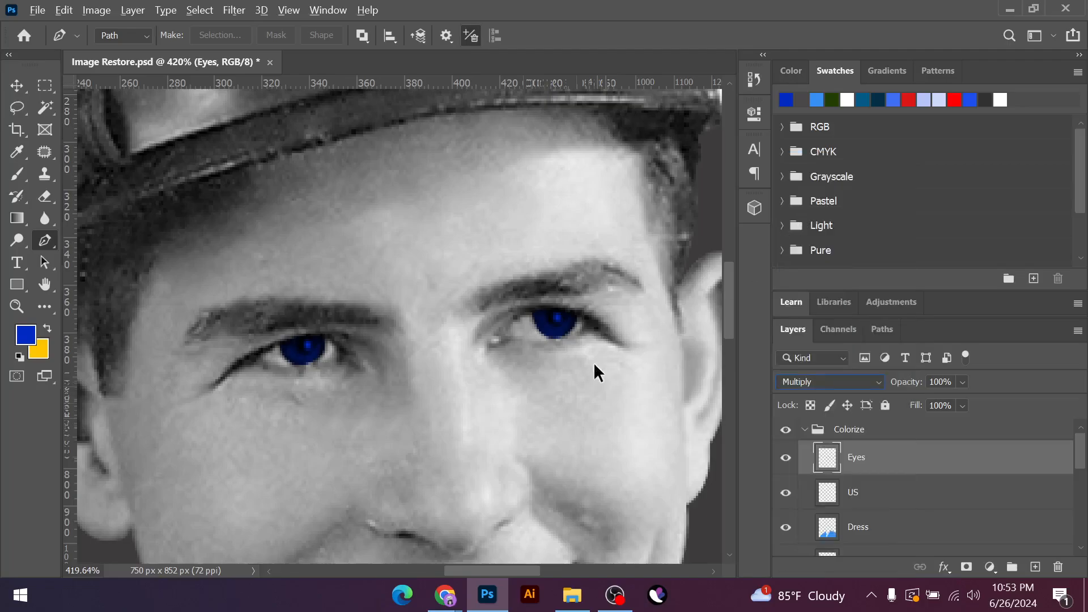
left_click(25, 86)
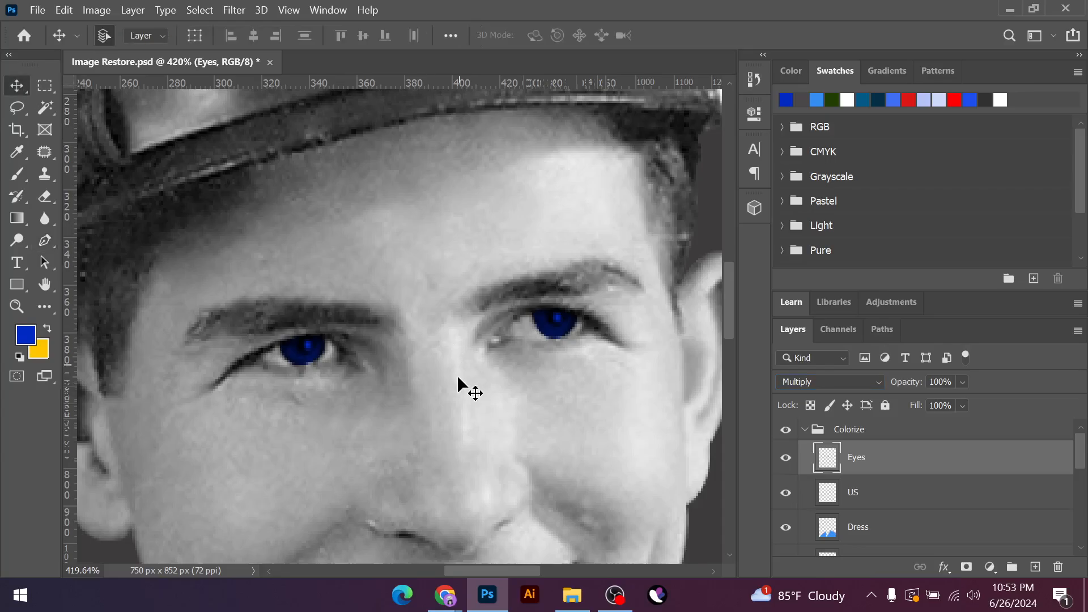
scroll(444, 364, "down", 5)
scroll(444, 364, "up", 4)
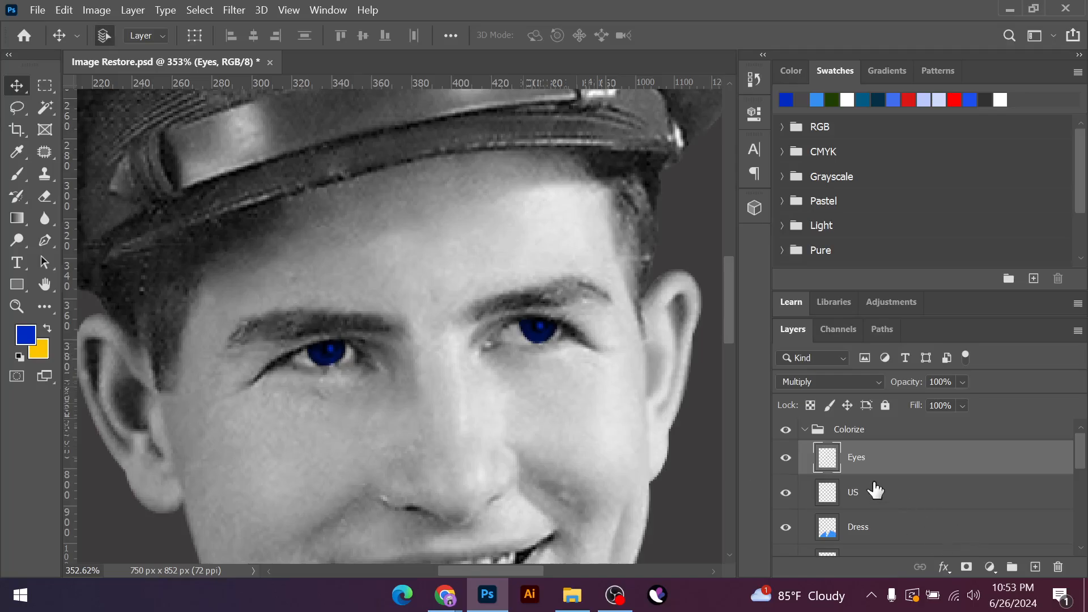
Lower the opacity of the Eyes layer to 53%
left_click(964, 384)
left_click(957, 402)
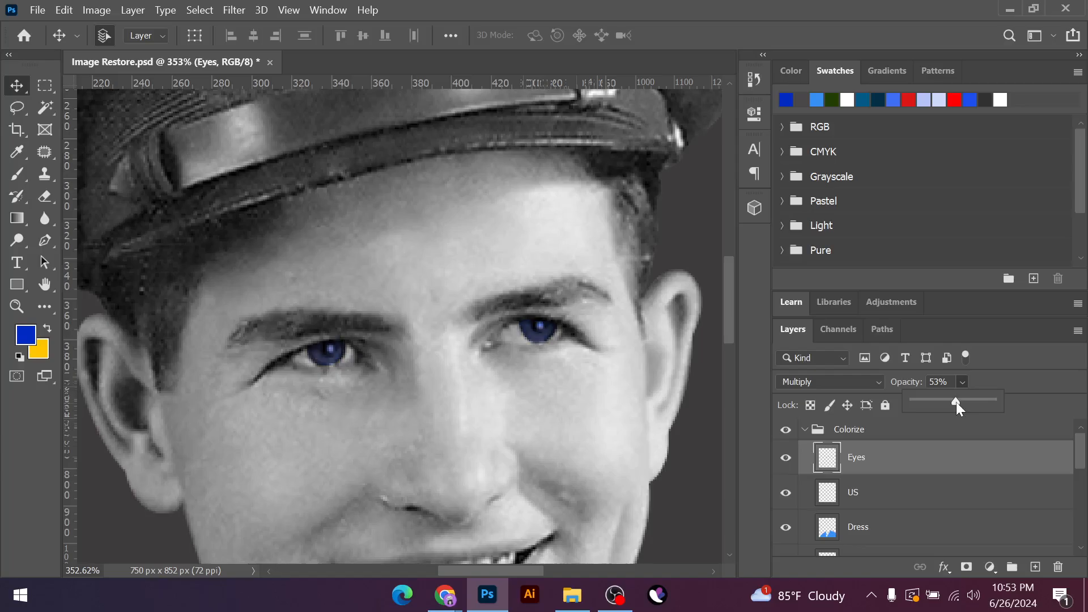
left_click(941, 401)
left_click(16, 88)
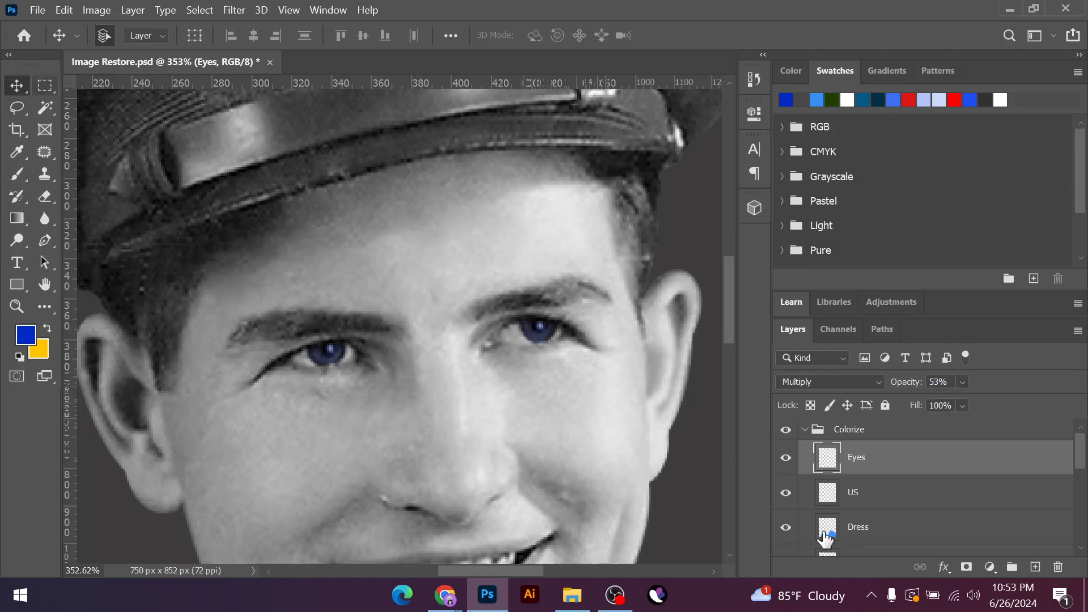
Compare the portrait with and without the Eyes layer, both at full view and close up on the face
left_click(791, 464)
scroll(567, 444, "down", 5)
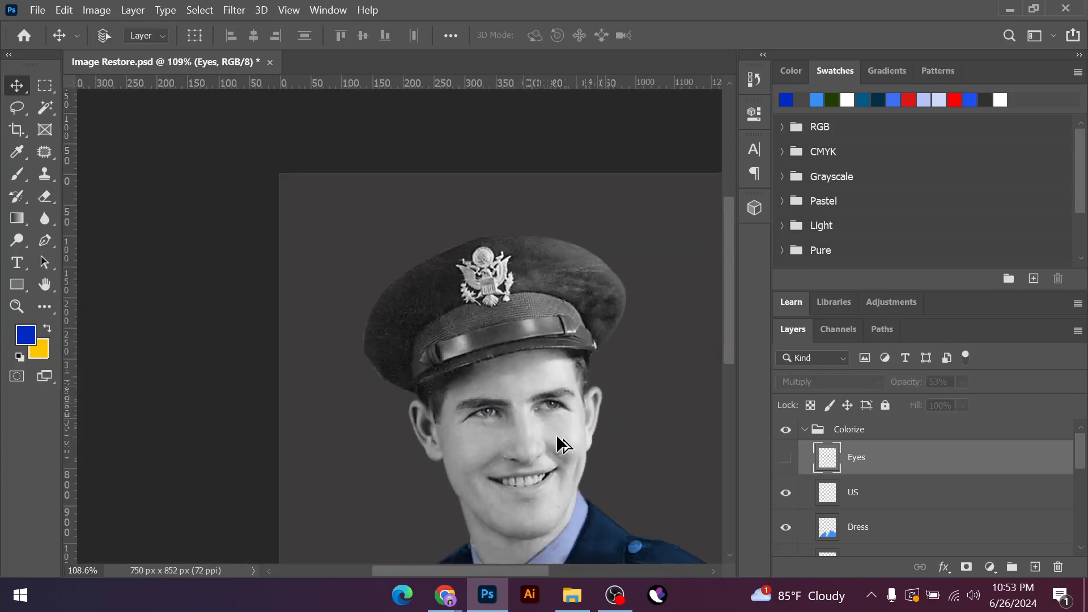
left_click(796, 462)
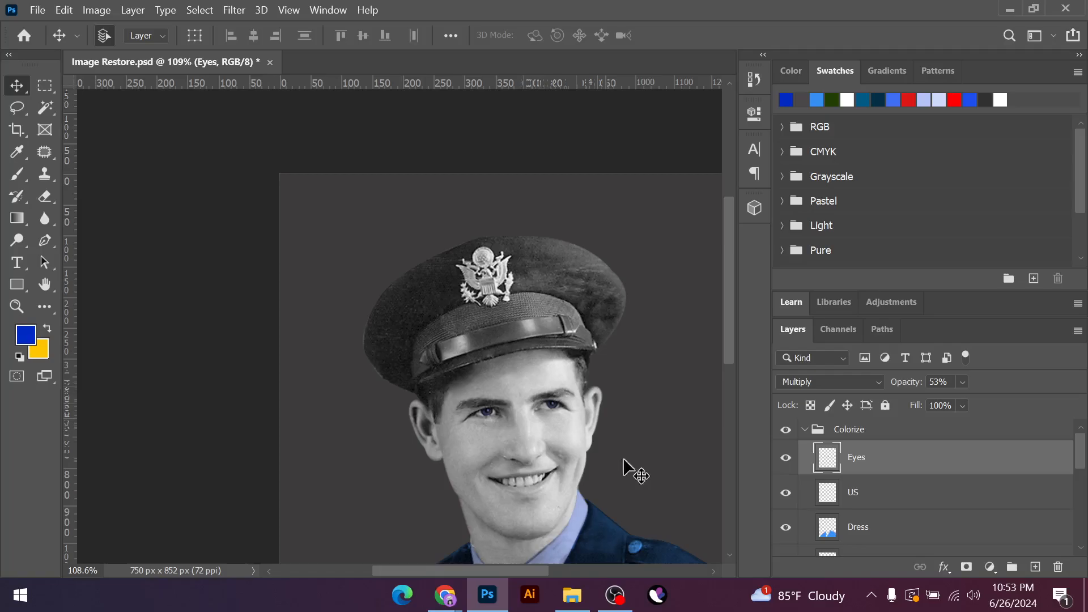
scroll(629, 470, "down", 2)
scroll(358, 340, "up", 6)
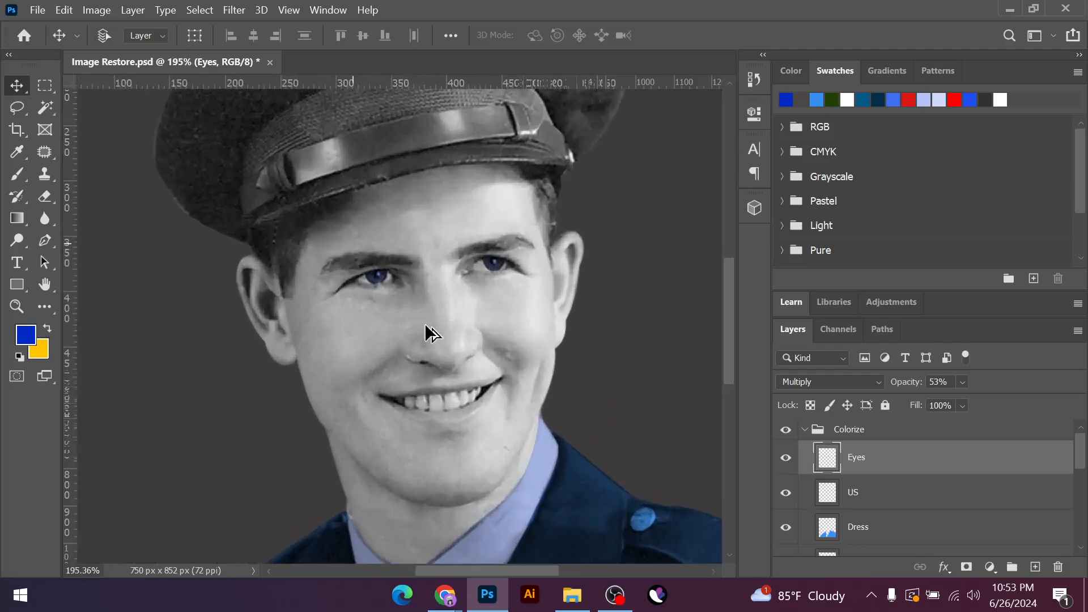
left_click(788, 461)
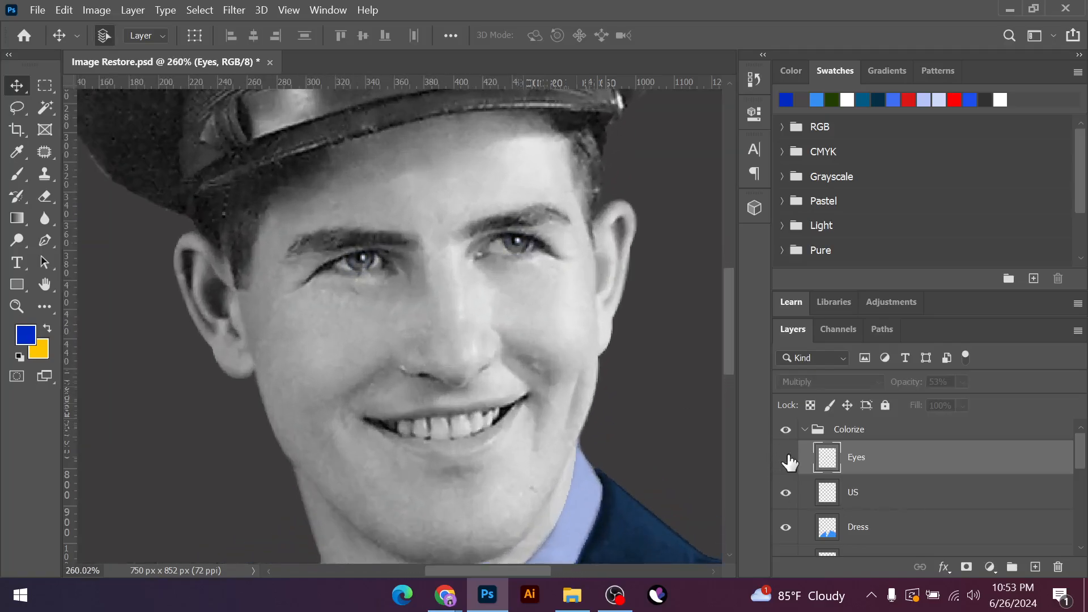
left_click(788, 461)
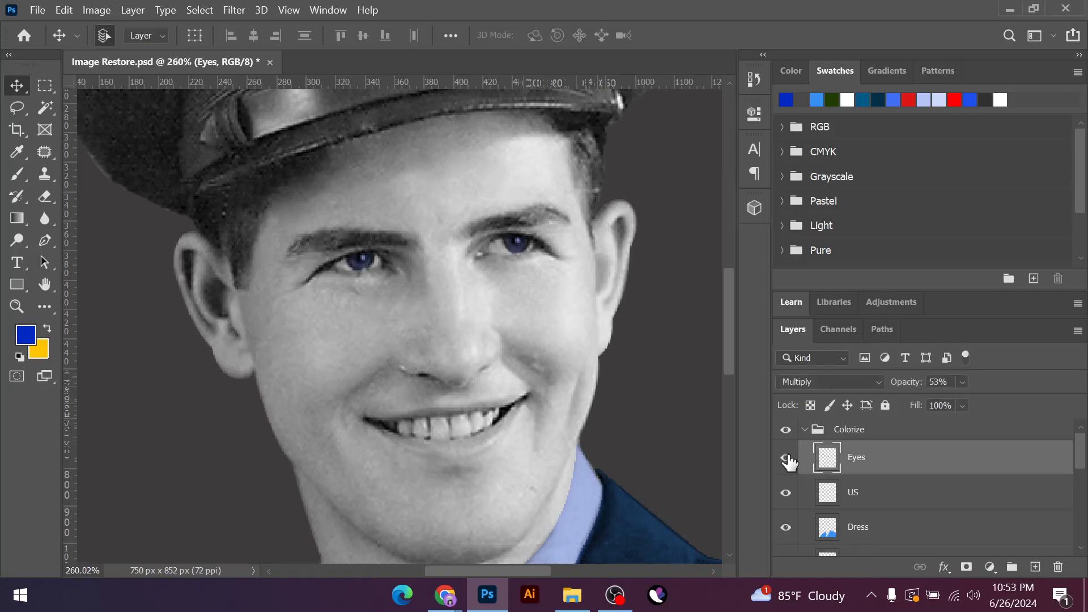
Try refilling both irises on the Eyes layer with bright red, and undo that fill
left_click(823, 459, "ctrl")
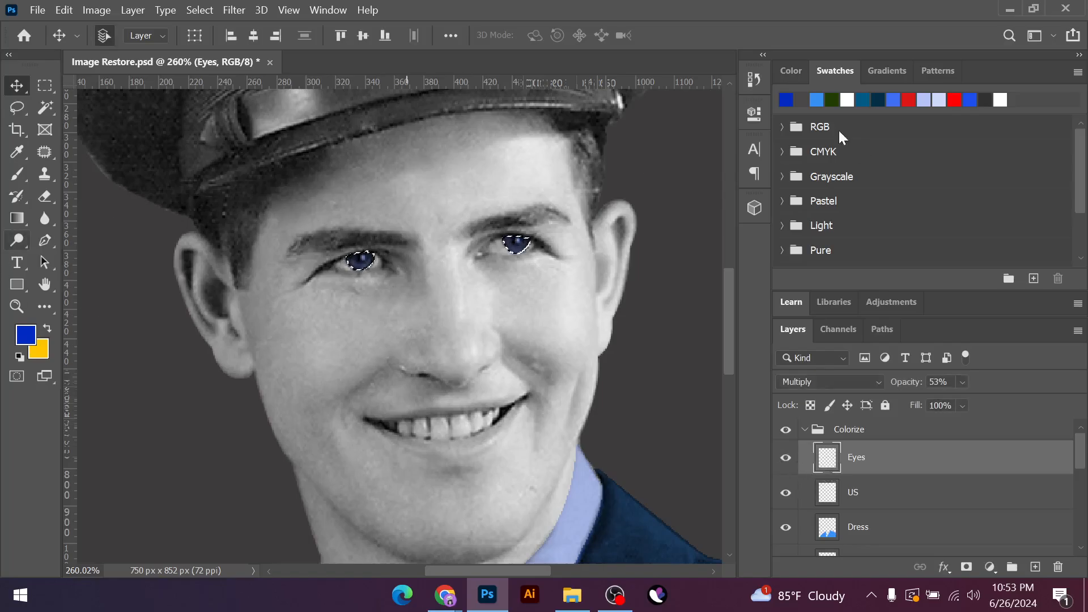
left_click(27, 335)
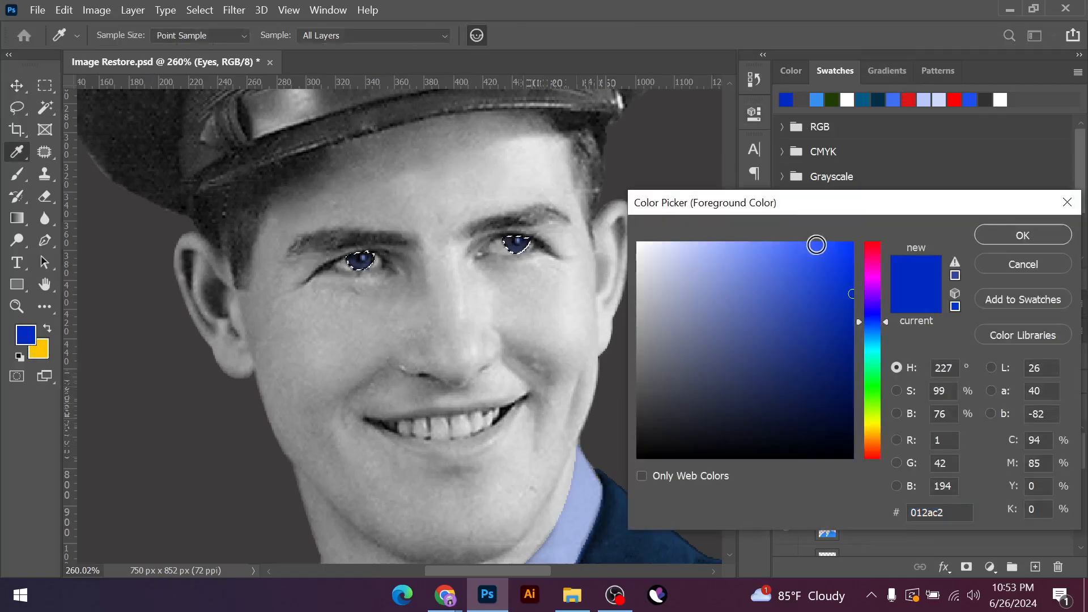
left_click(872, 264)
left_click_drag(873, 260, 870, 236)
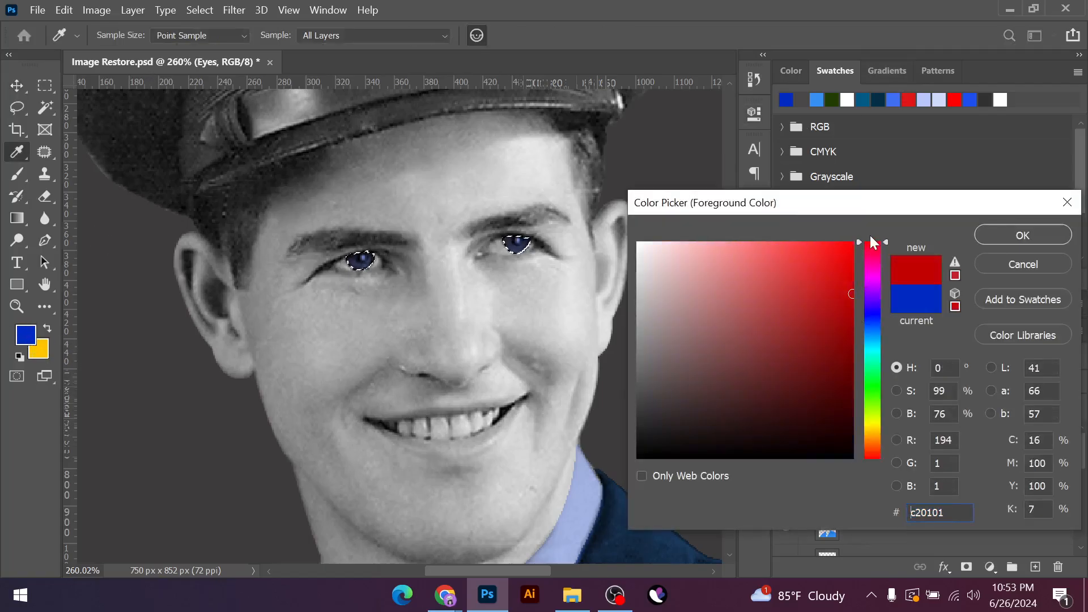
left_click(846, 244)
left_click(1046, 240)
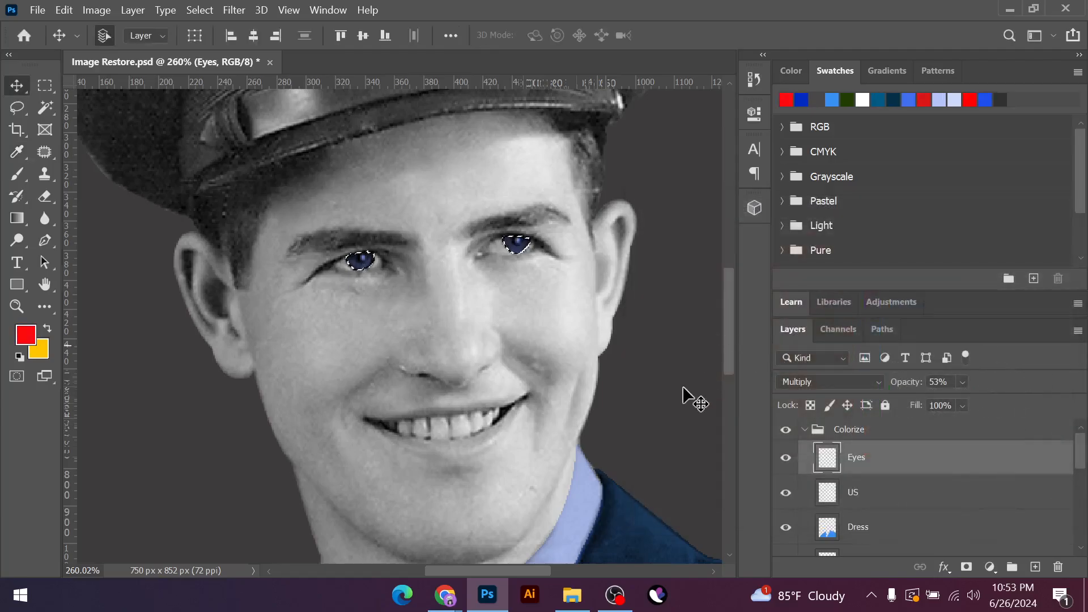
key("alt+BackSpace")
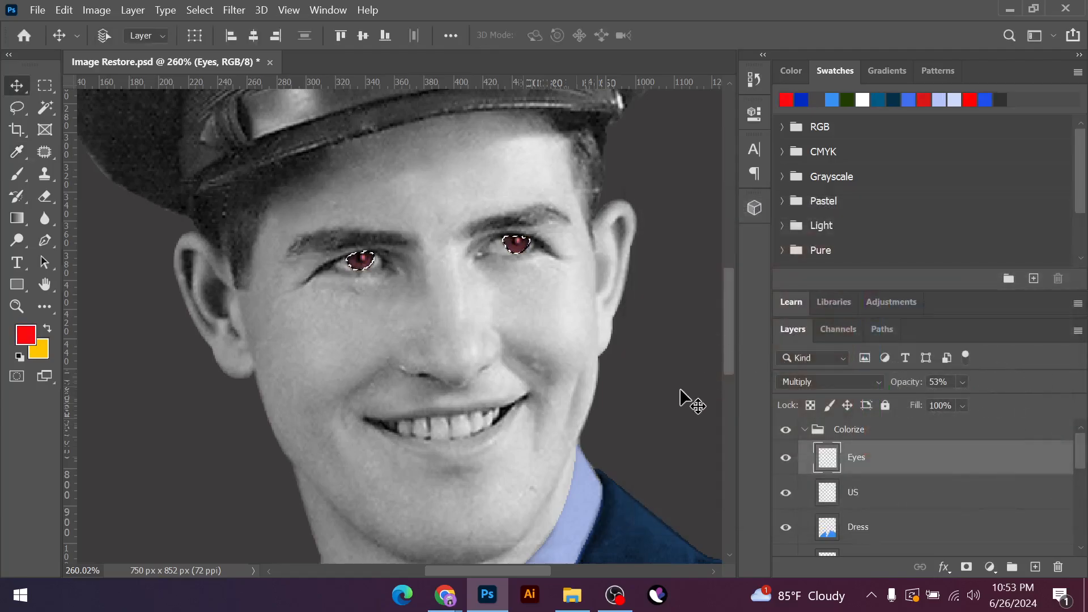
key("ctrl+d")
scroll(511, 352, "down", 5)
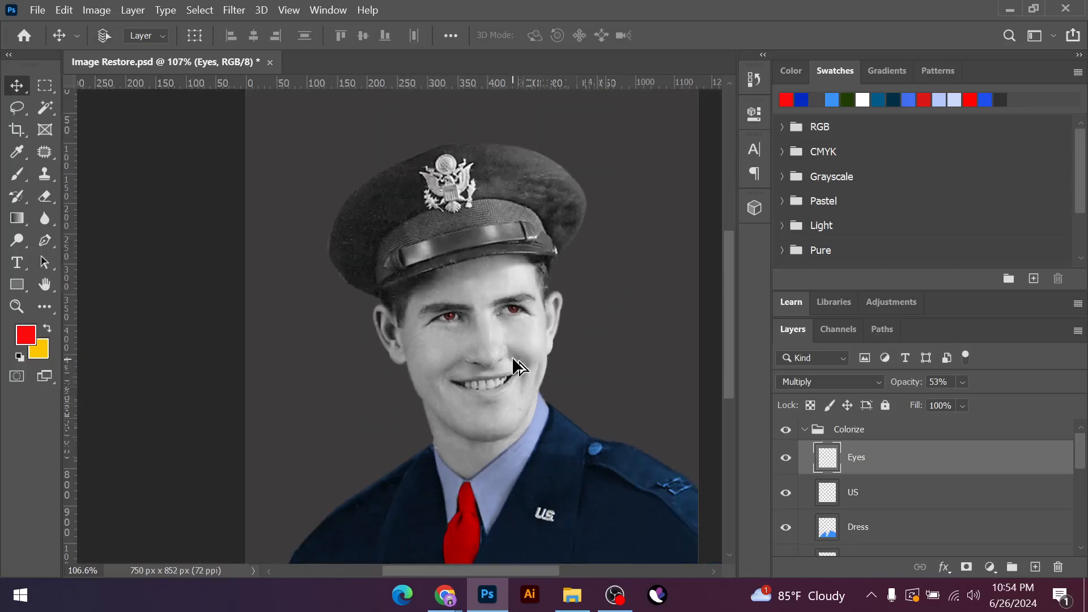
scroll(513, 358, "up", 2)
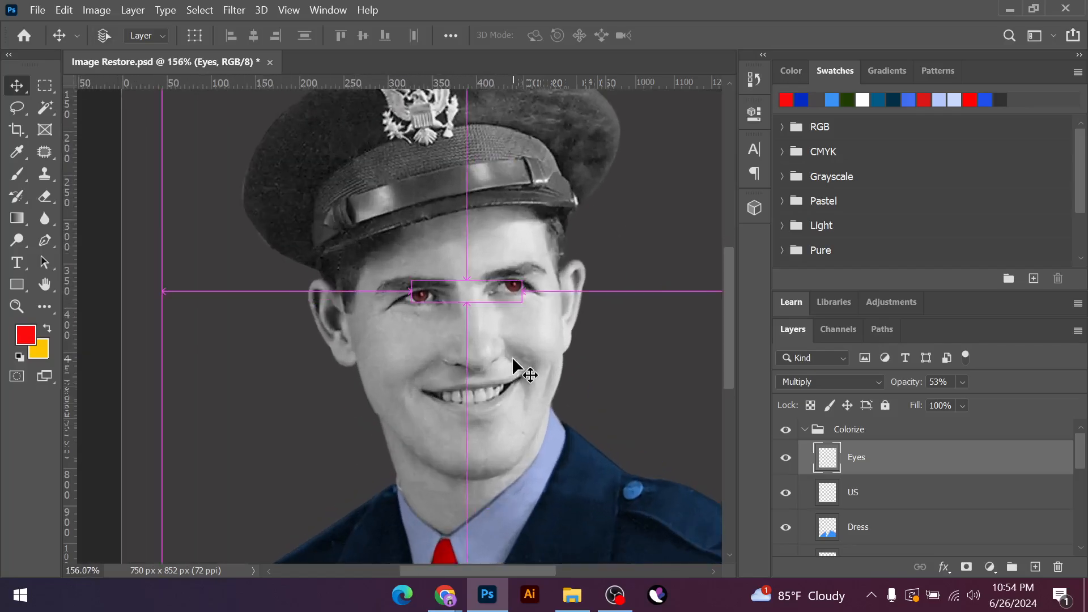
key("ctrl+i")
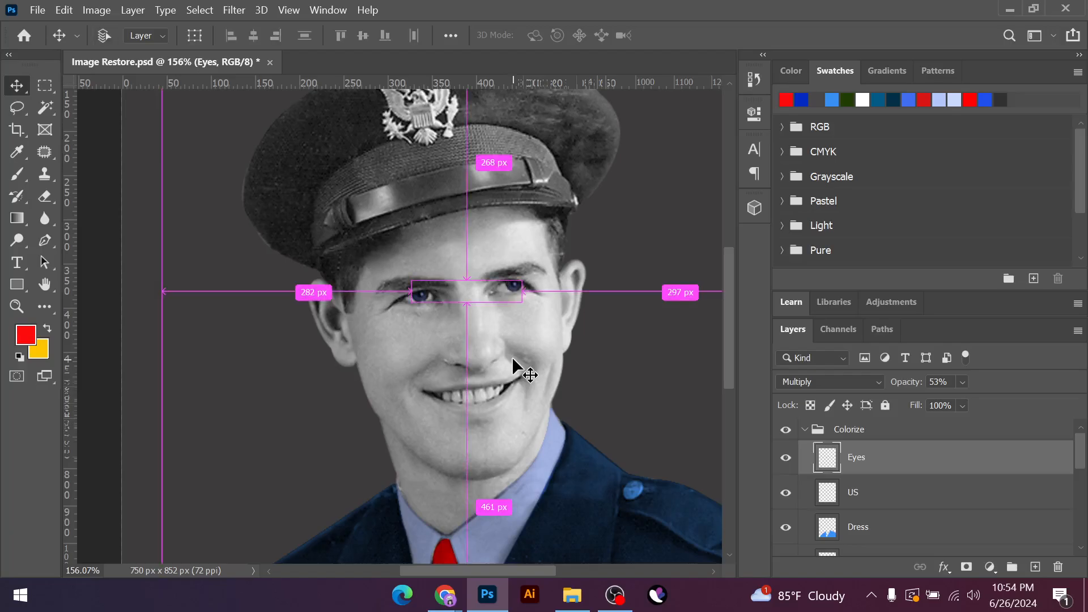
Save the document, and make Layer 1 copy in the Cliping Path group the active layer
key("ctrl+s")
scroll(451, 448, "up", 3)
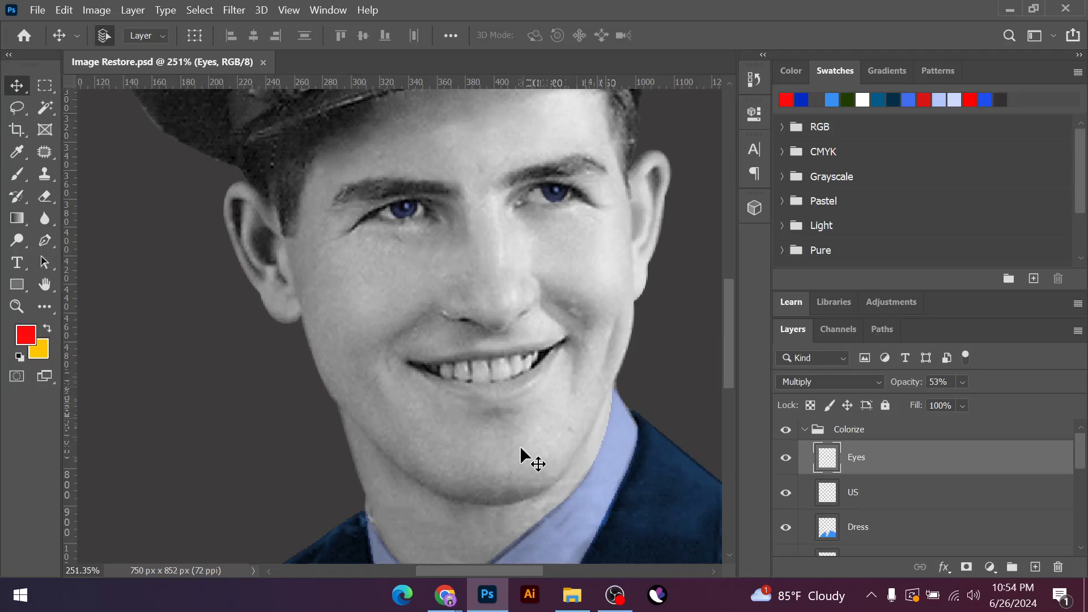
scroll(907, 499, "down", 10)
left_click(850, 540)
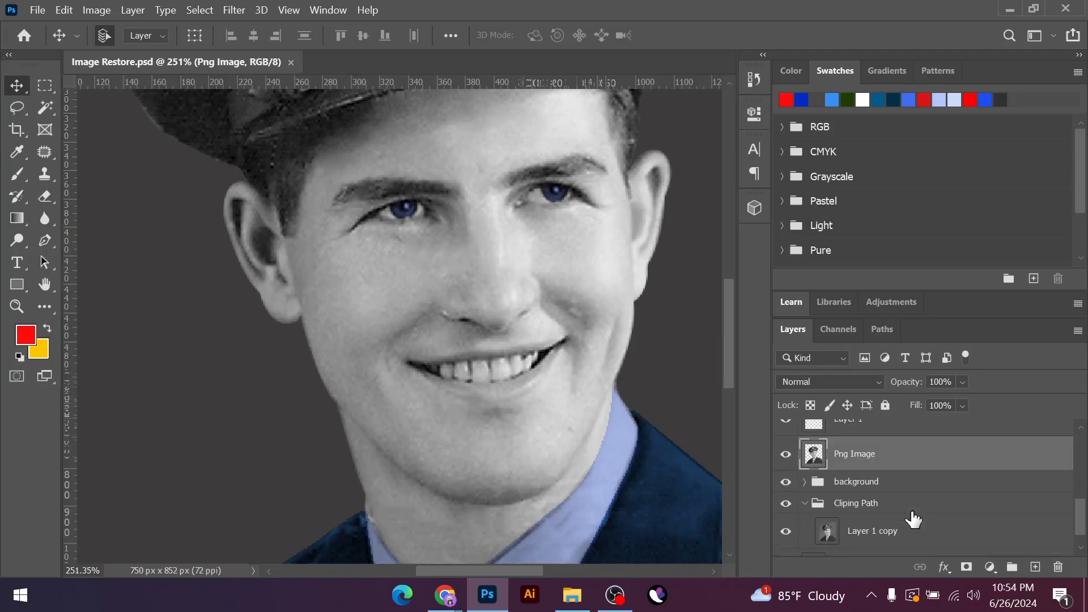
left_click(861, 541)
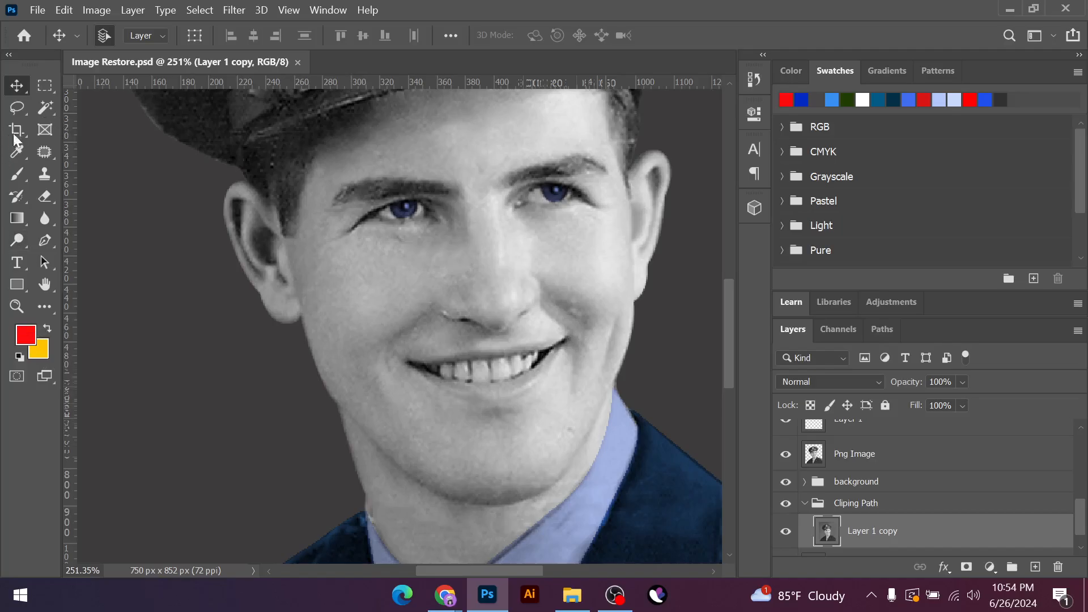
Trace the upper edge of the lower lip with the Pen tool, following the teeth from one mouth corner to the other
left_click(45, 241)
scroll(539, 439, "up", 5)
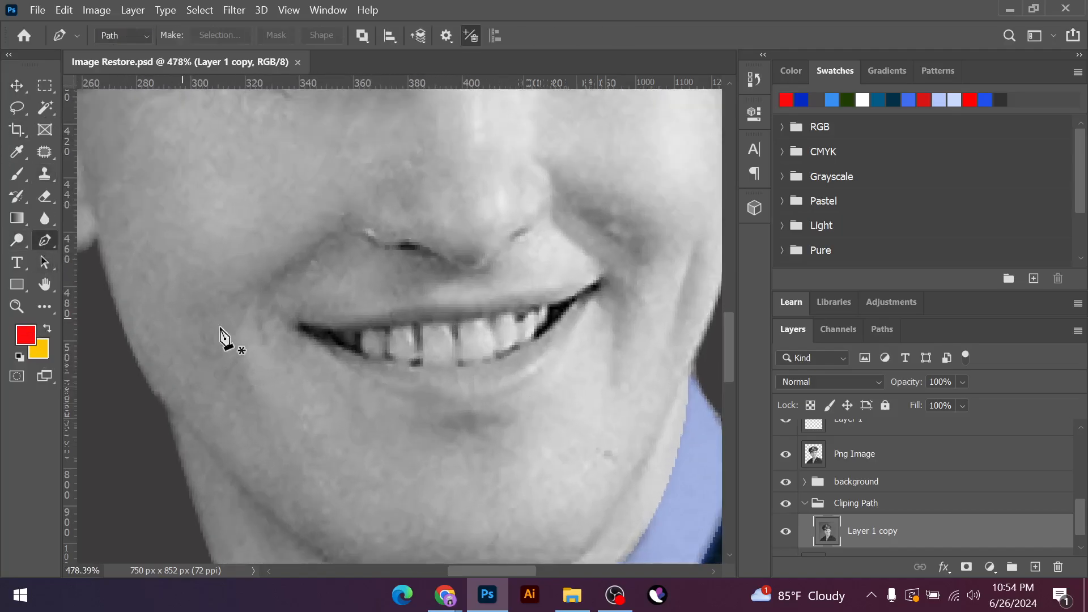
left_click(311, 335)
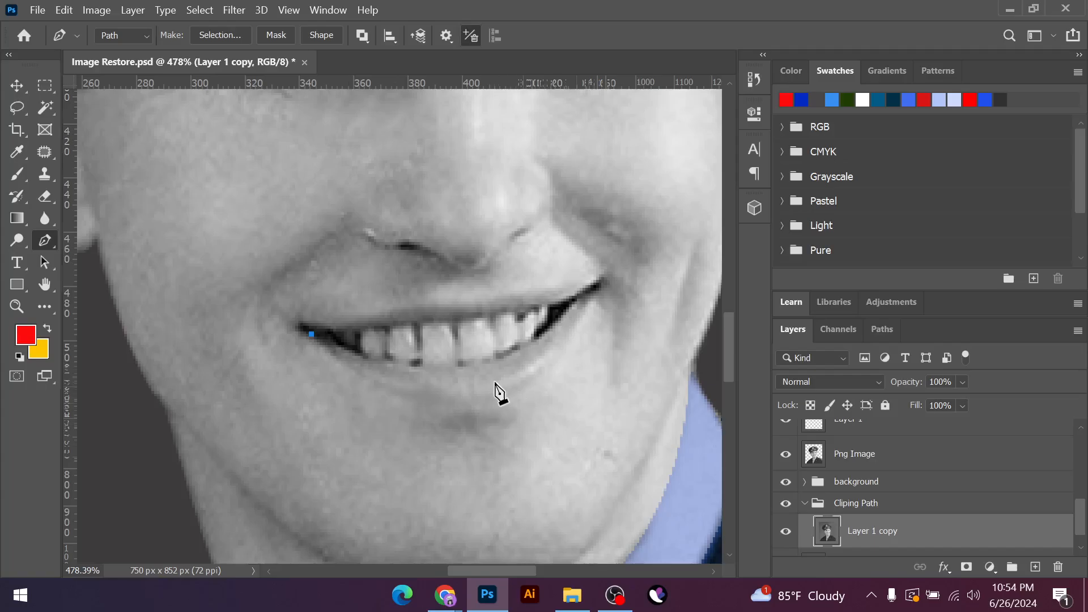
key("ctrl+z")
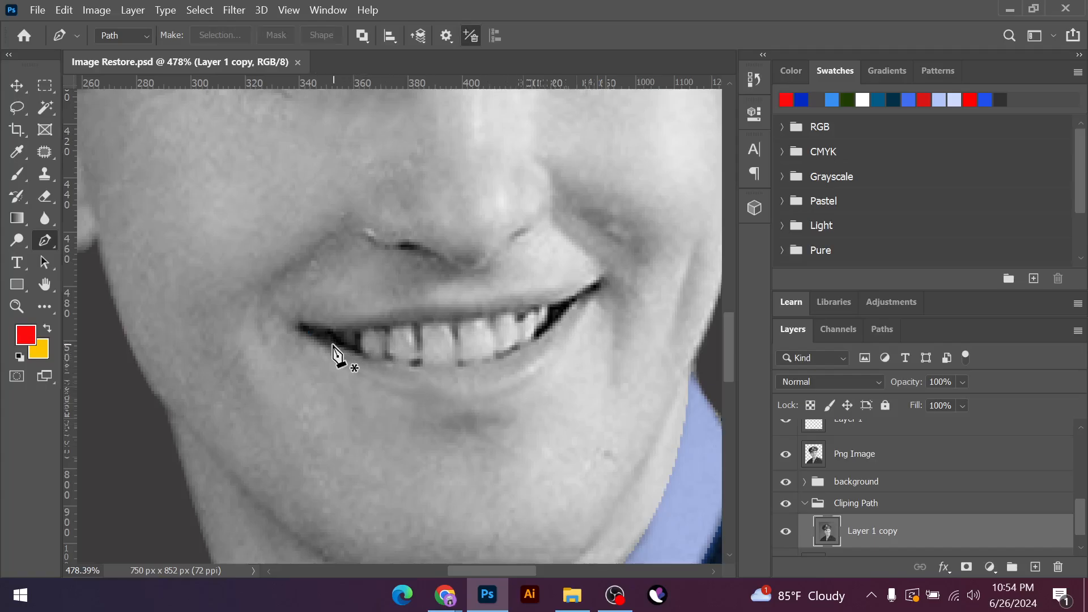
left_click(334, 344)
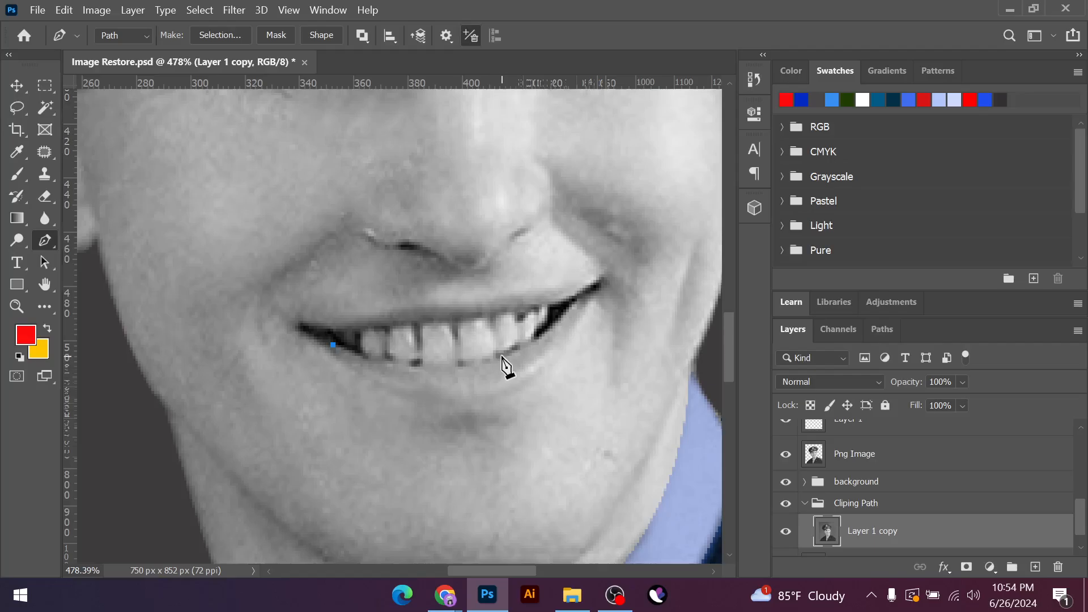
left_click_drag(502, 355, 607, 256)
scroll(543, 347, "up", 4)
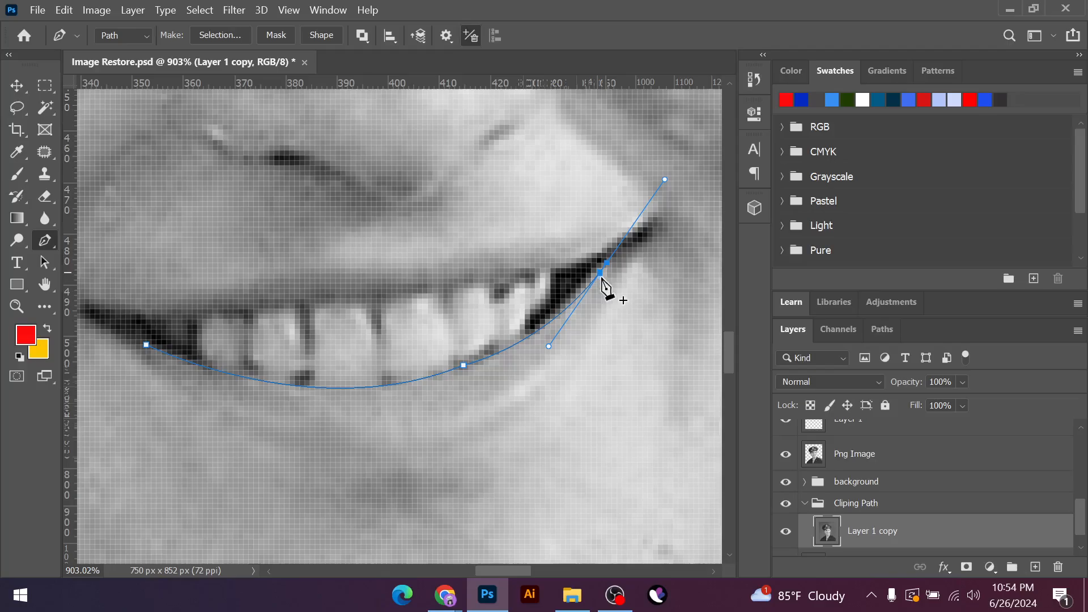
key("ctrl+z")
left_click_drag(546, 319, 573, 292)
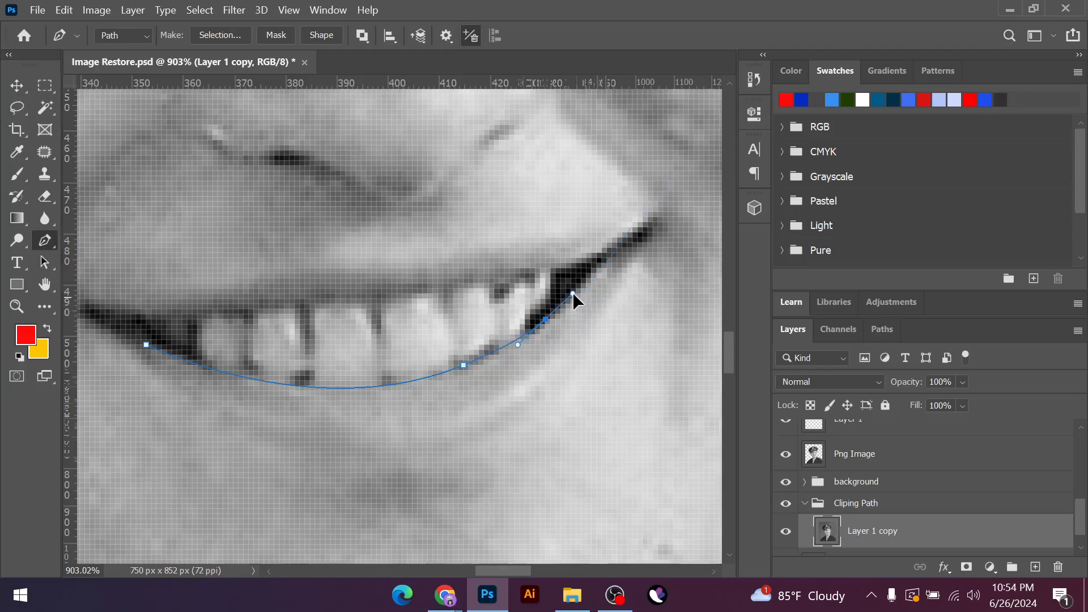
left_click(612, 253)
left_click_drag(648, 237, 656, 226)
Continue the path along the underside of the lower lip and close it at its starting corner
scroll(652, 272, "down", 3)
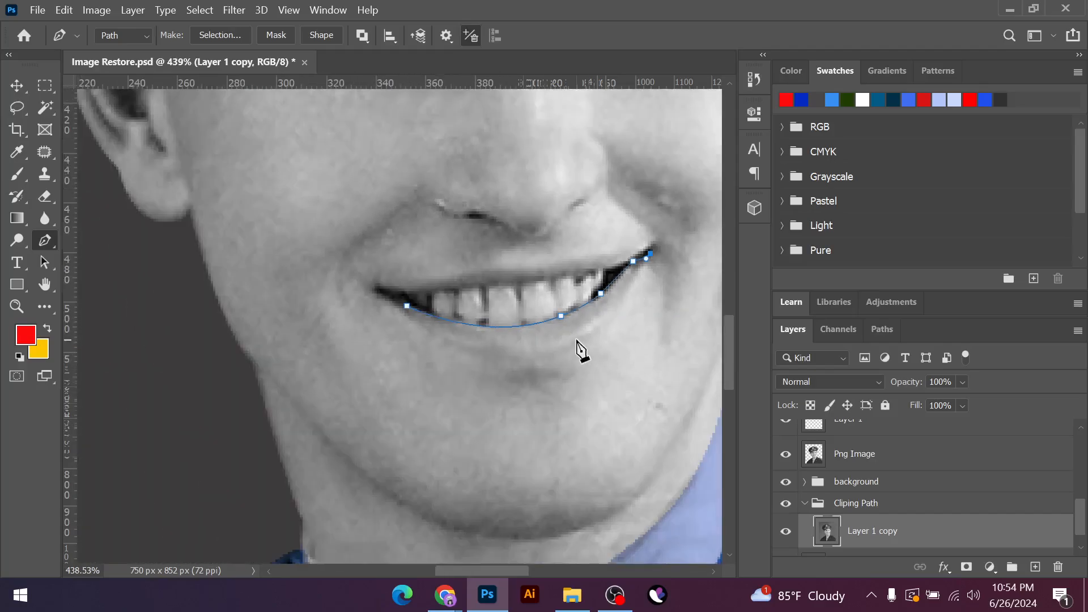
left_click_drag(576, 339, 516, 369)
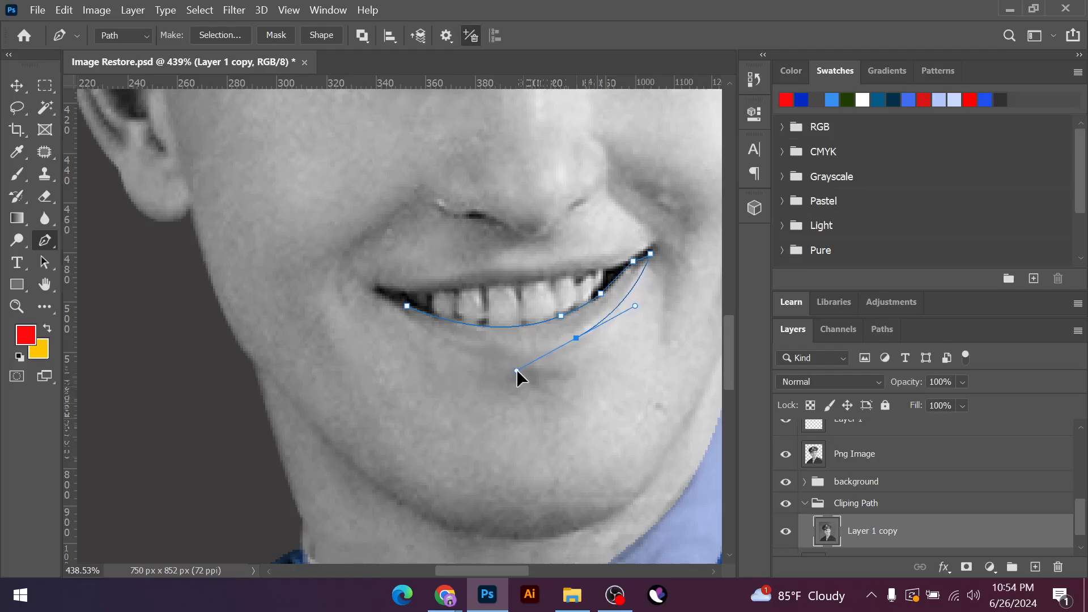
left_click(576, 339)
left_click_drag(412, 324, 333, 262)
scroll(390, 314, "up", 3)
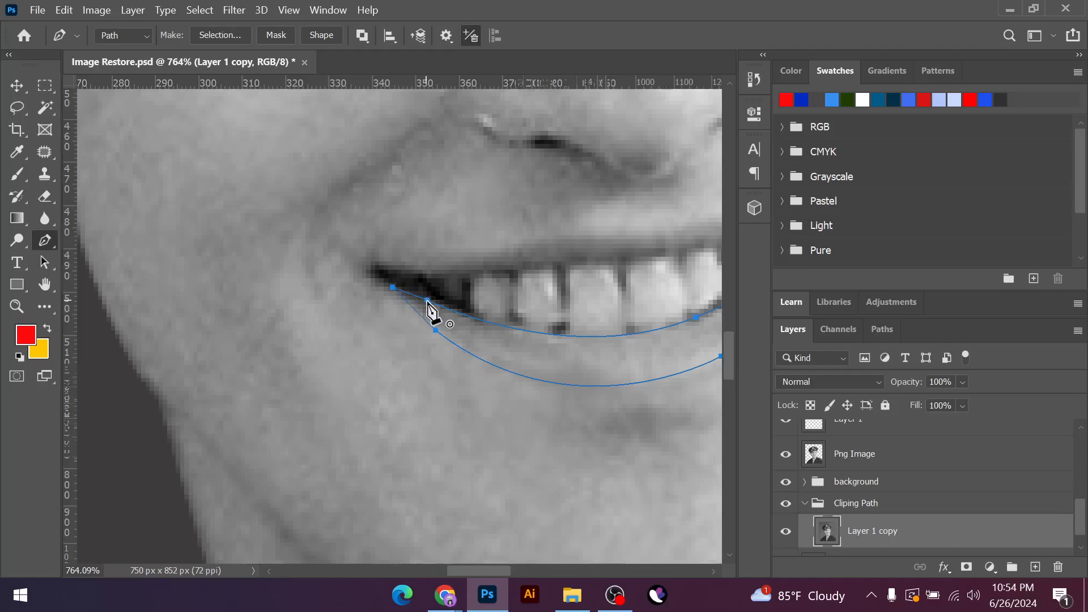
scroll(391, 340, "down", 1)
scroll(391, 340, "down", 4)
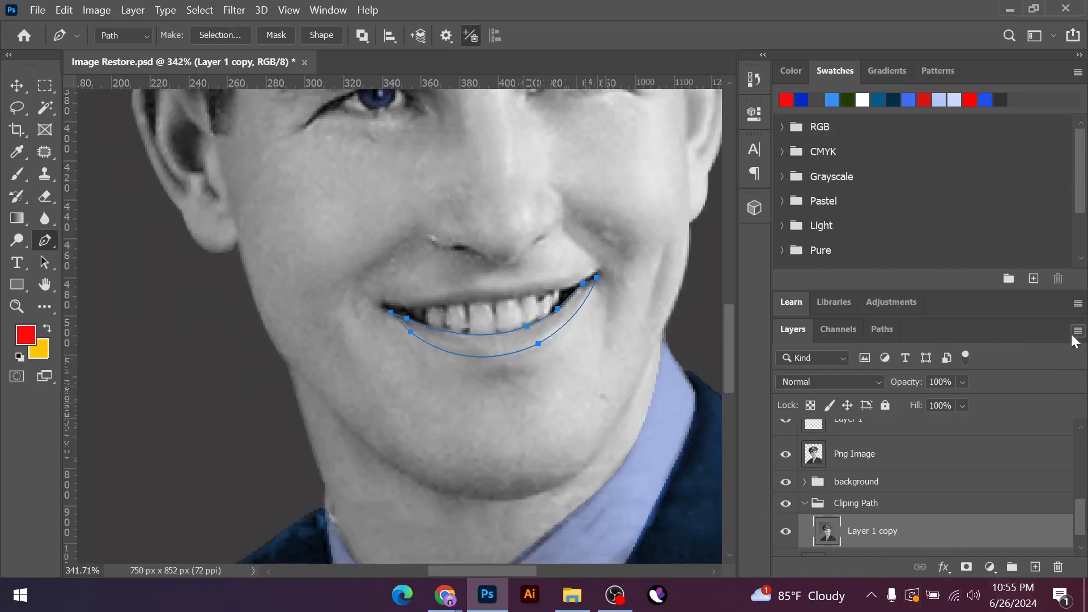
left_click(882, 333)
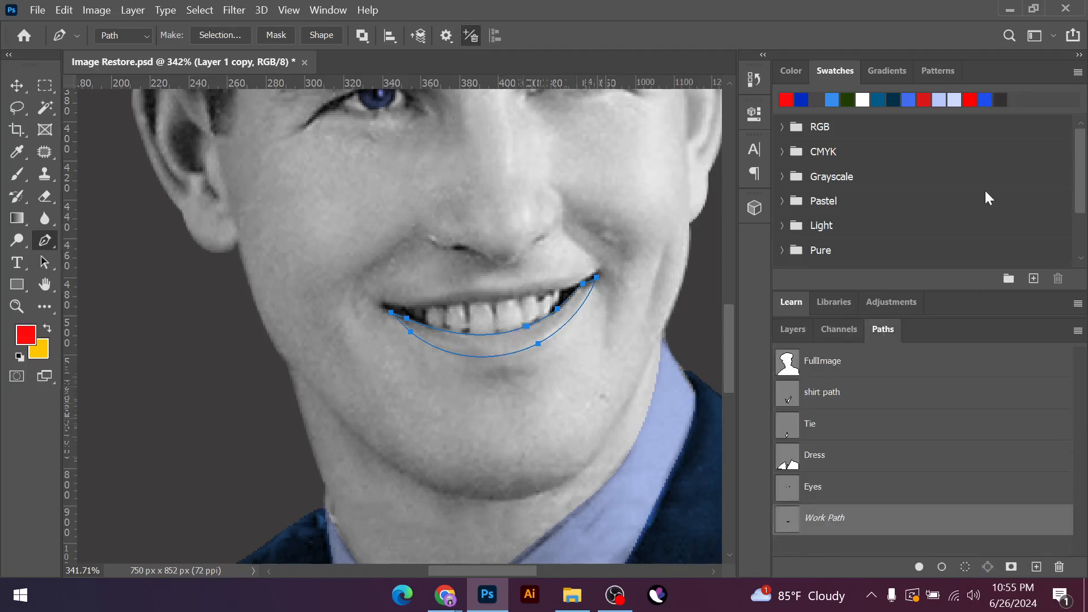
Start a second outline on the same path, tracing the upper lip's top edge from corner to corner
scroll(496, 283, "up", 2)
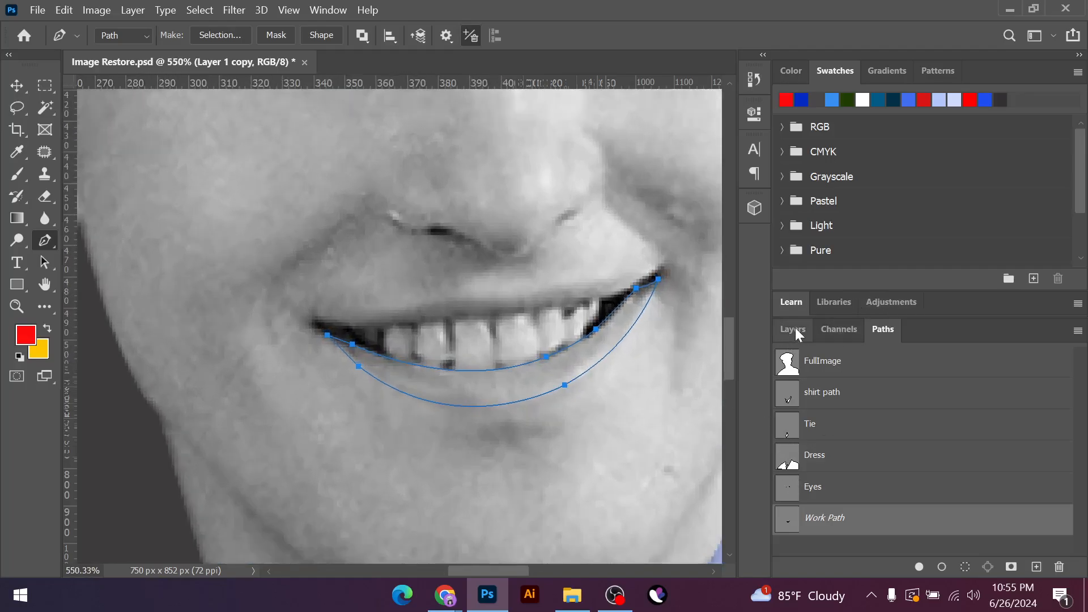
left_click(794, 329)
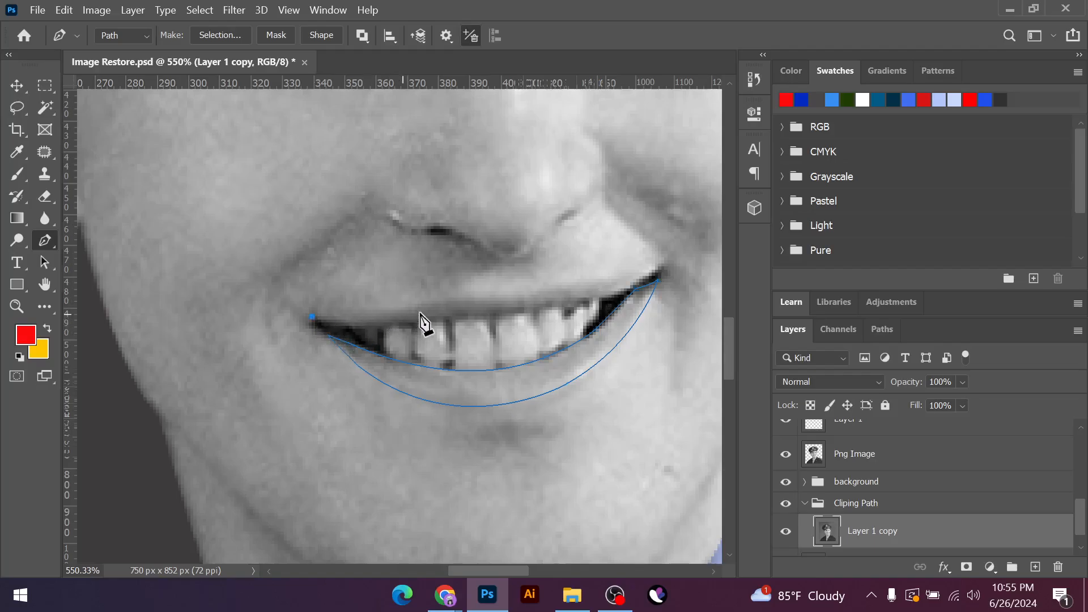
left_click_drag(452, 300, 517, 289)
left_click(453, 301, "alt")
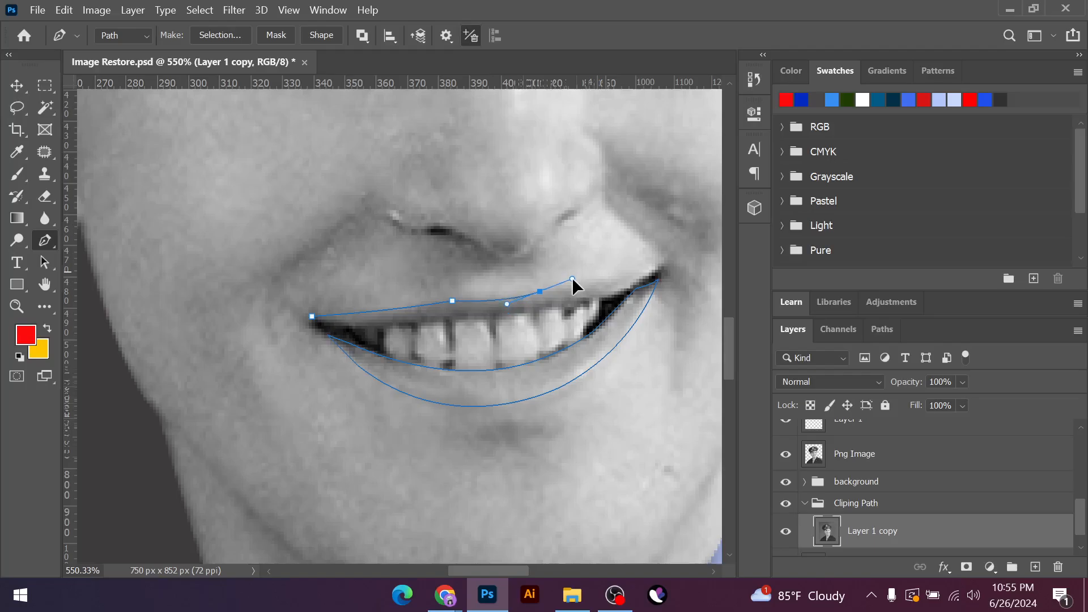
left_click_drag(573, 278, 573, 278)
left_click(540, 292, "alt")
left_click_drag(655, 267, 678, 245)
left_click(656, 267, "alt")
Trace the upper lip's lower edge back along the teeth and close the outline at the starting corner
scroll(562, 306, "up", 2)
left_click_drag(599, 294, 514, 298)
left_click(598, 294, "alt")
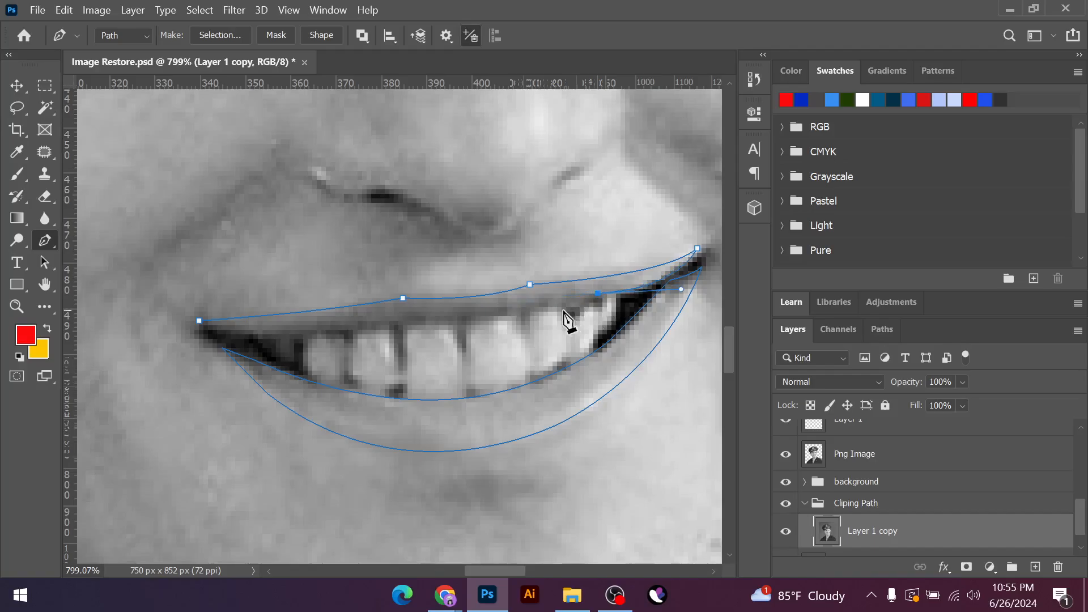
left_click(521, 310)
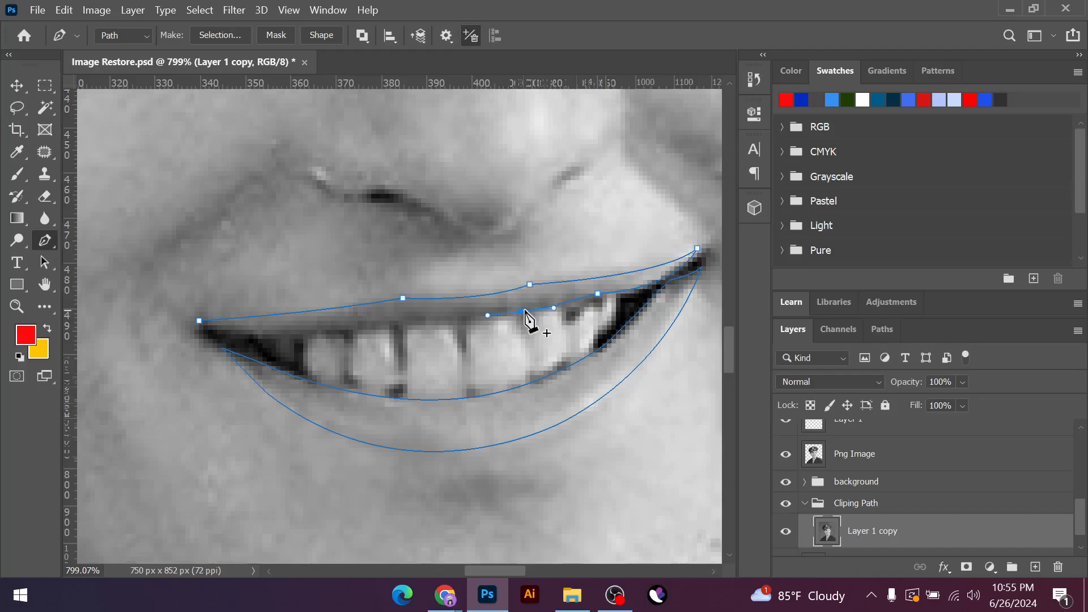
left_click(520, 310, "alt")
left_click_drag(357, 325, 317, 322)
left_click(358, 325, "alt")
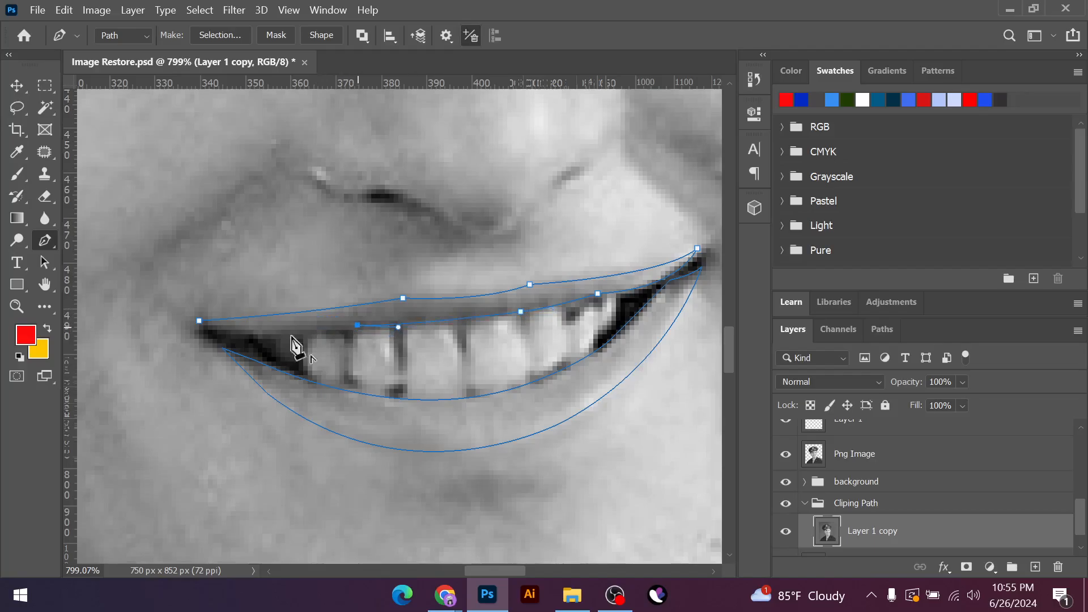
left_click_drag(199, 321, 140, 295)
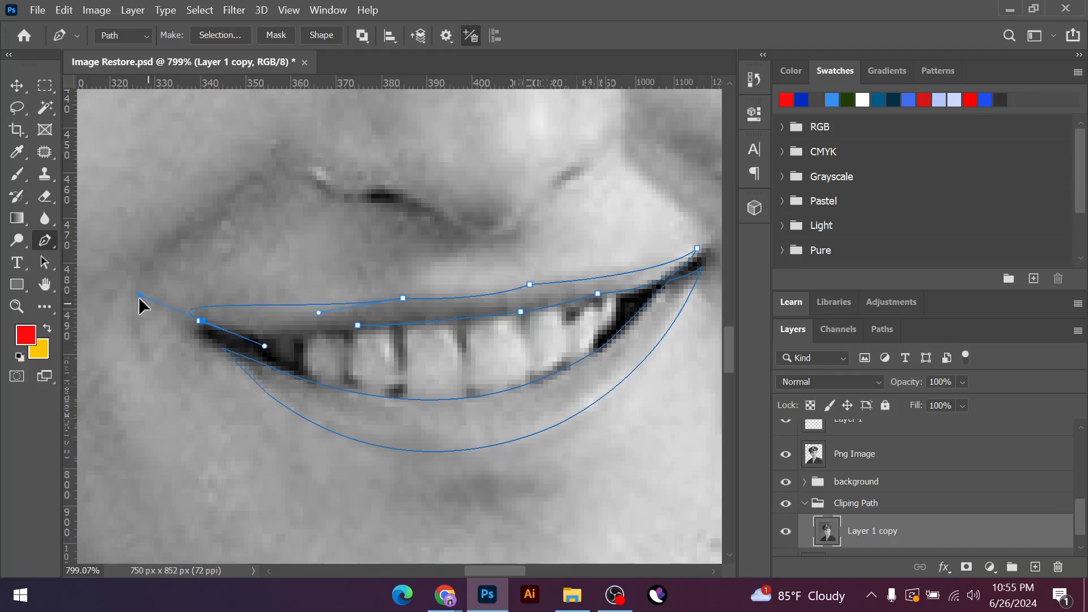
key("ctrl+z")
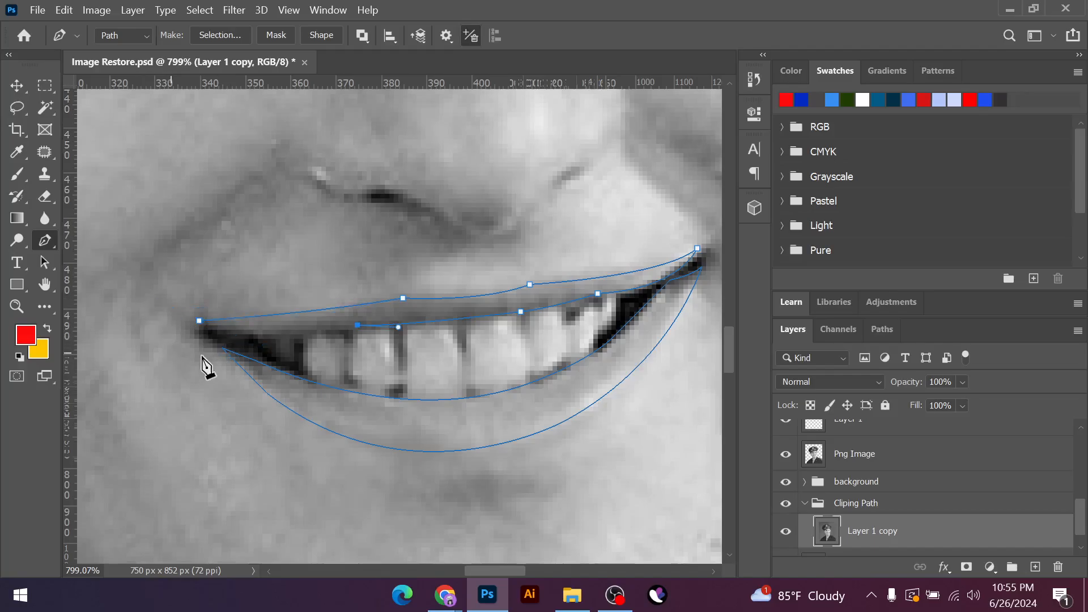
left_click_drag(249, 335, 224, 324)
left_click(249, 335, "alt")
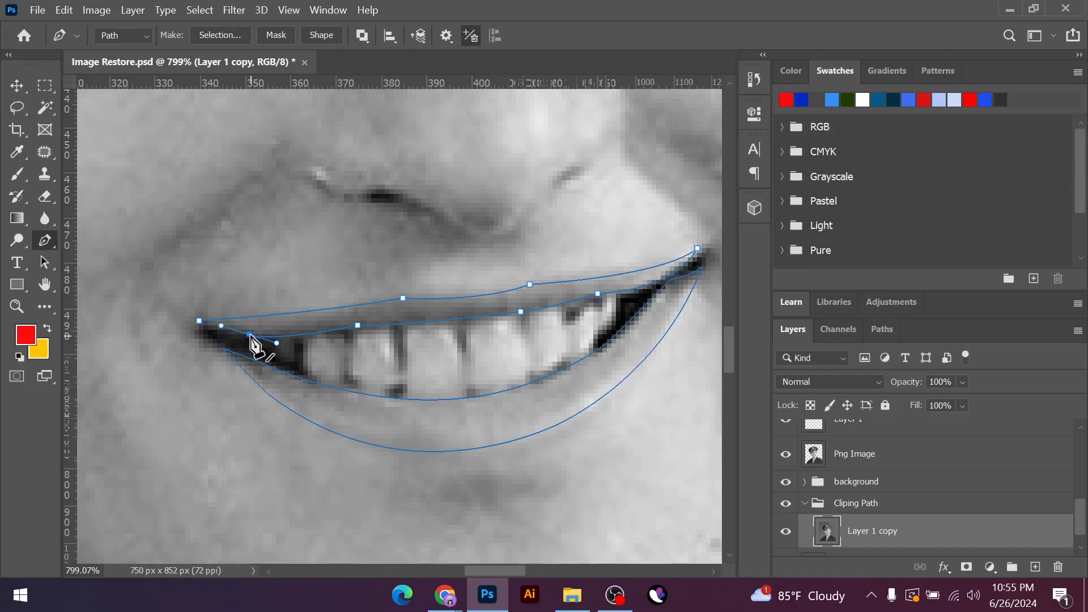
left_click(199, 321)
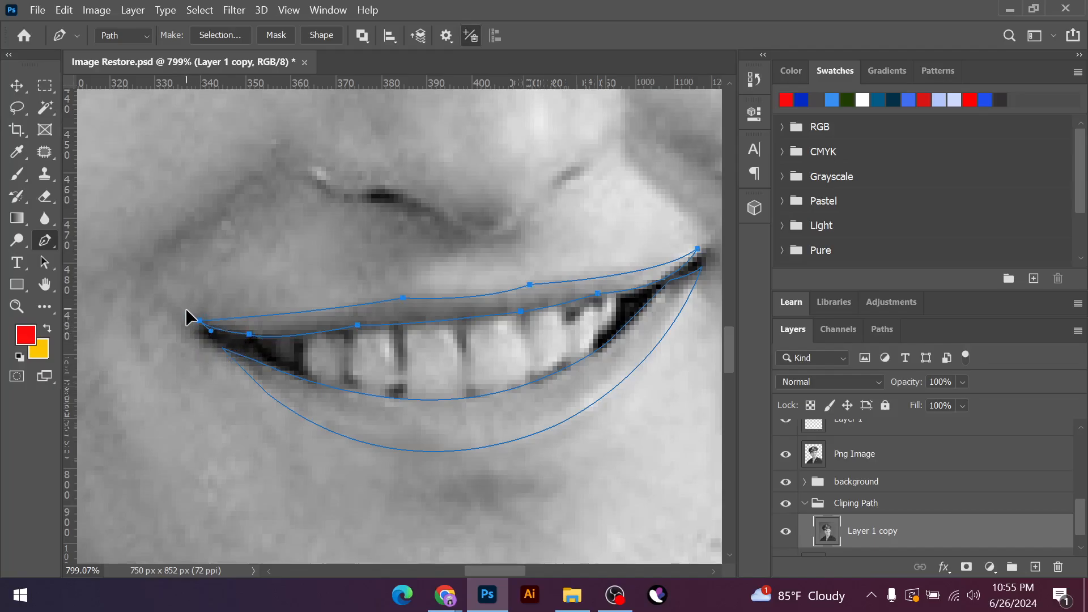
Save the work path under the name Lips
scroll(243, 347, "down", 5)
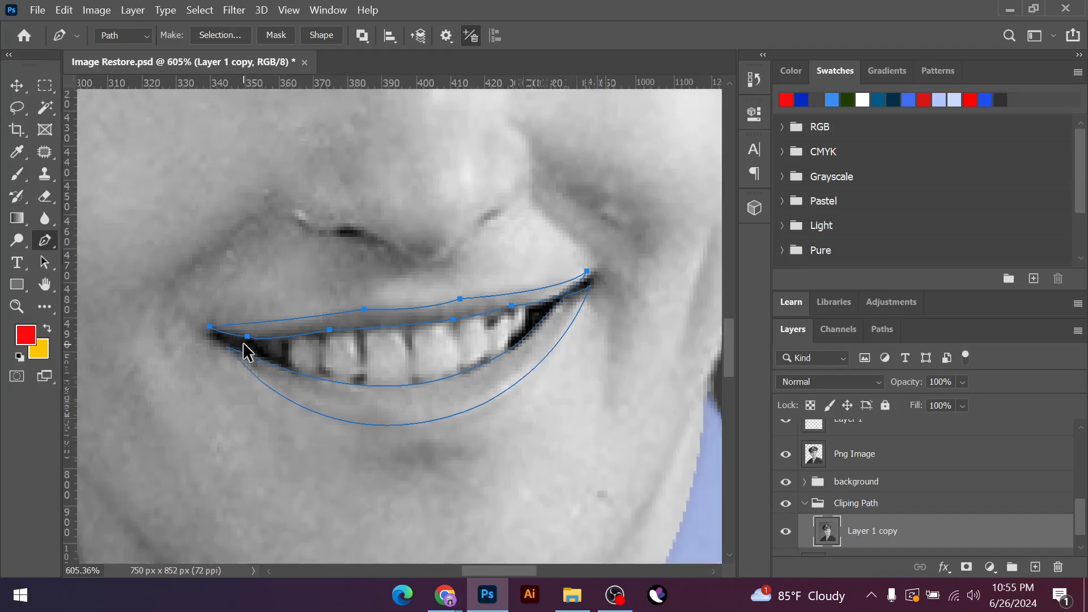
scroll(344, 409, "down", 3)
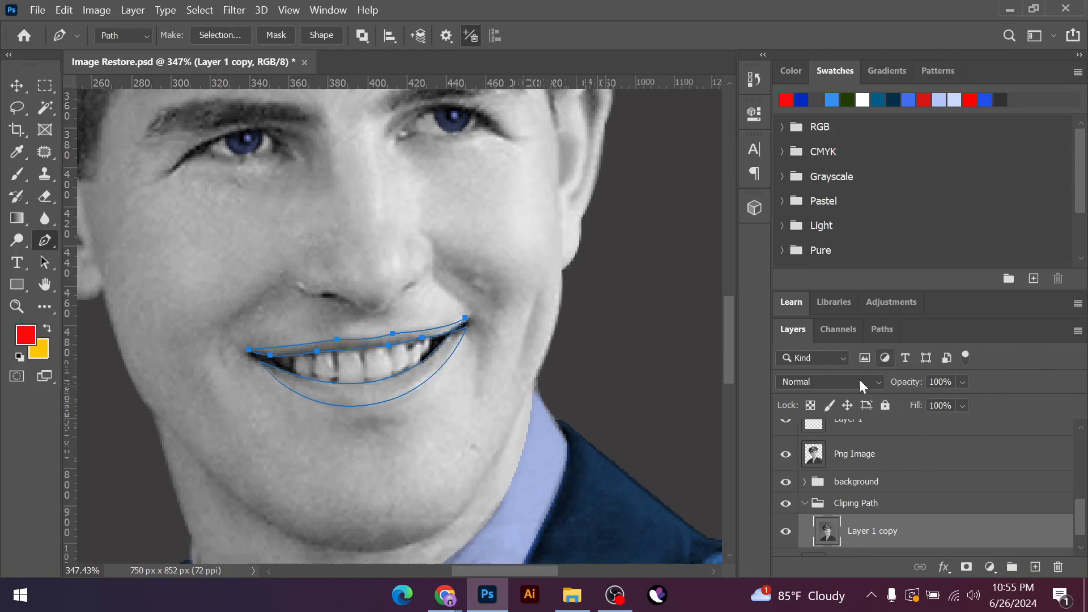
left_click(882, 330)
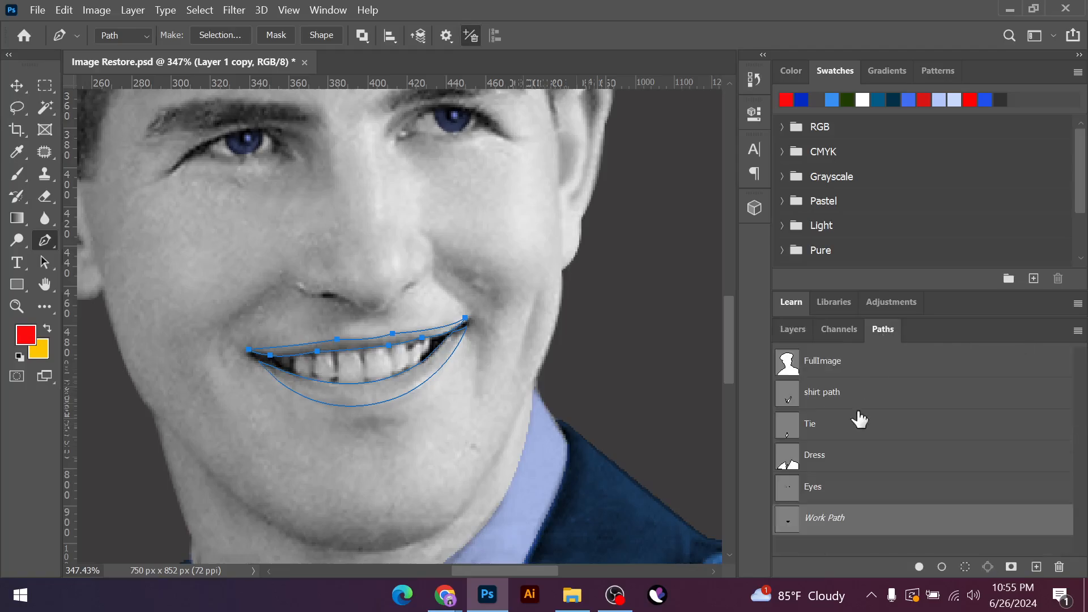
left_click(1078, 330)
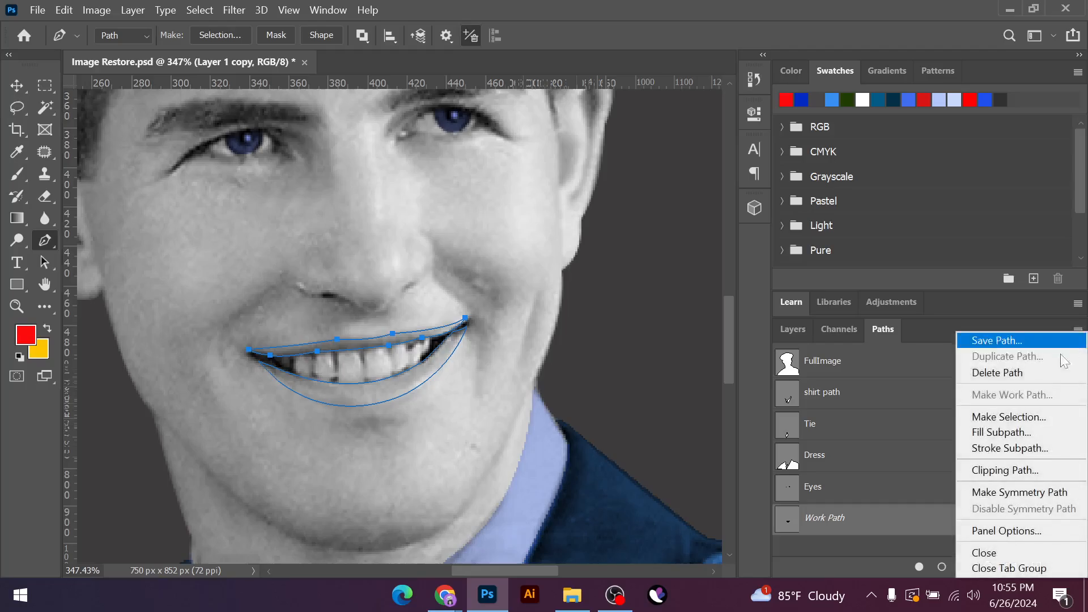
left_click(997, 340)
key("BackSpace")
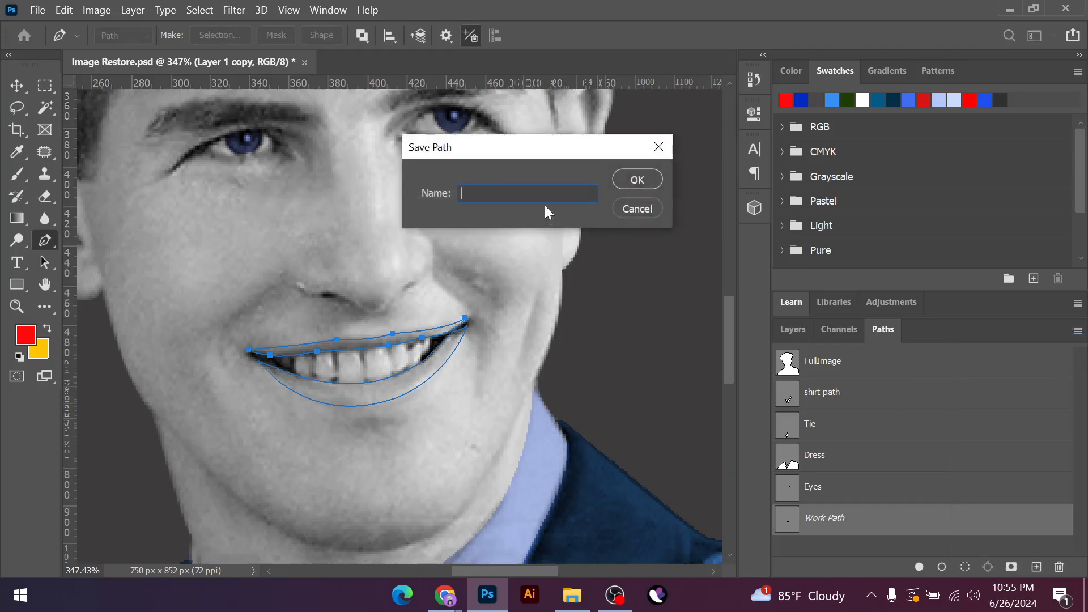
type("Lips")
key("Return")
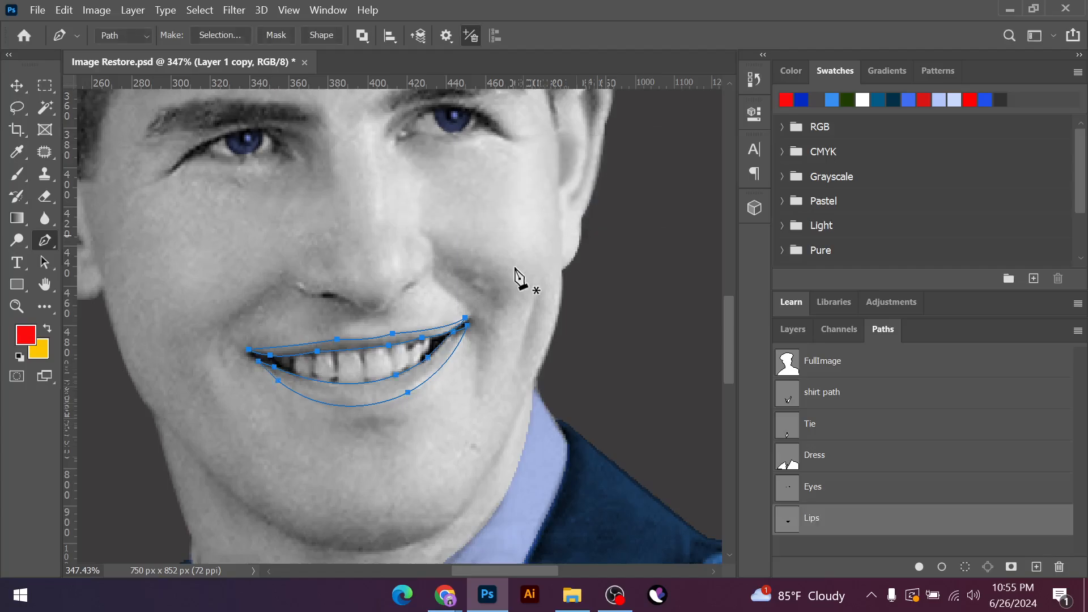
Convert the Lips path to a selection and copy that area of Layer 1 copy onto a new layer
left_click(792, 332)
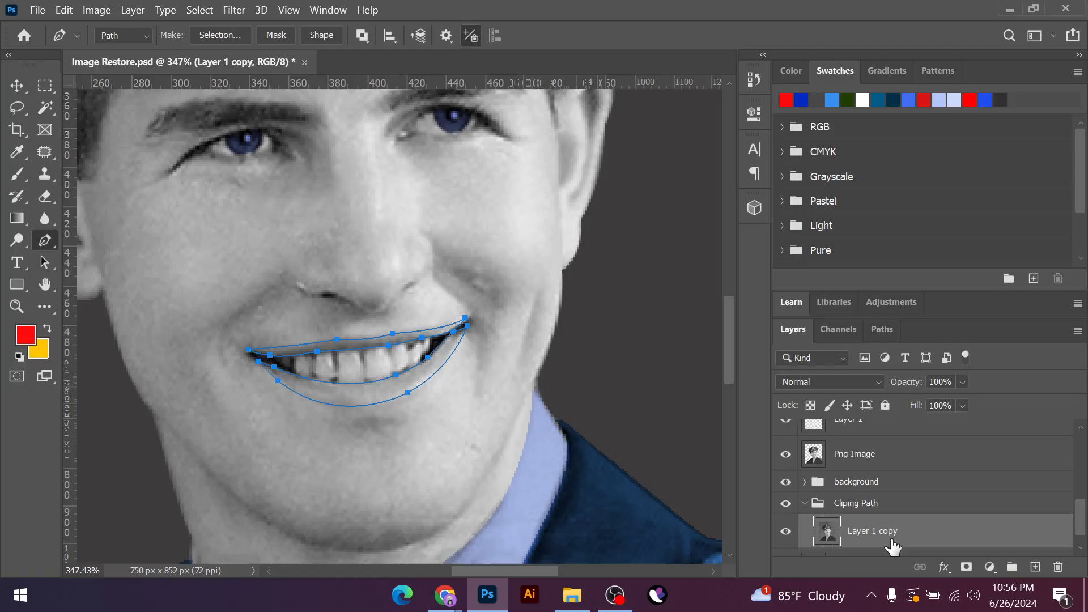
key("ctrl+j")
key("ctrl+z")
key("ctrl+Return")
scroll(935, 487, "down", 1)
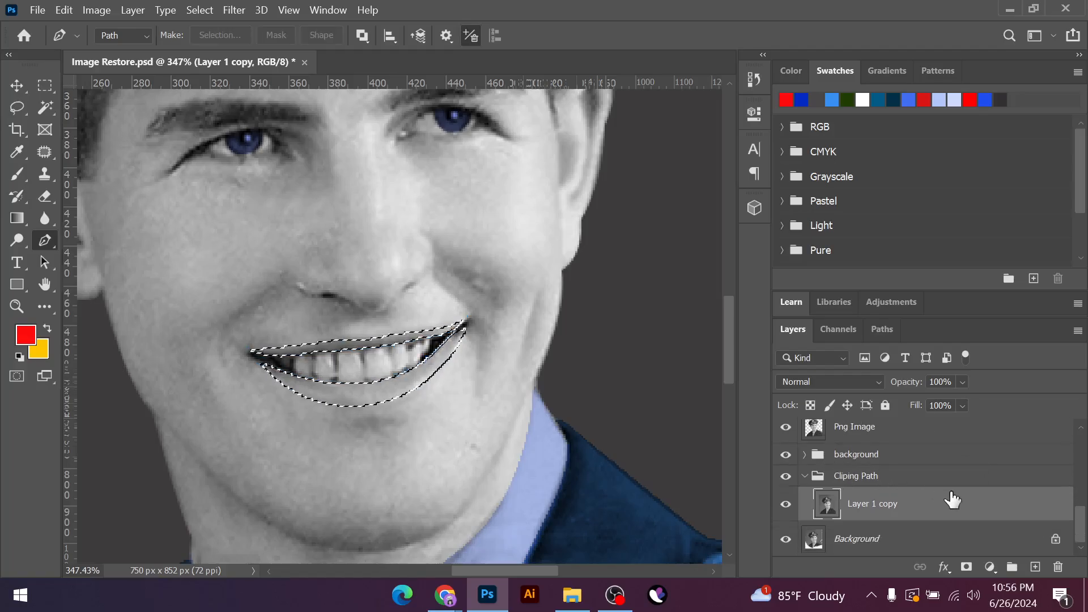
key("ctrl+j")
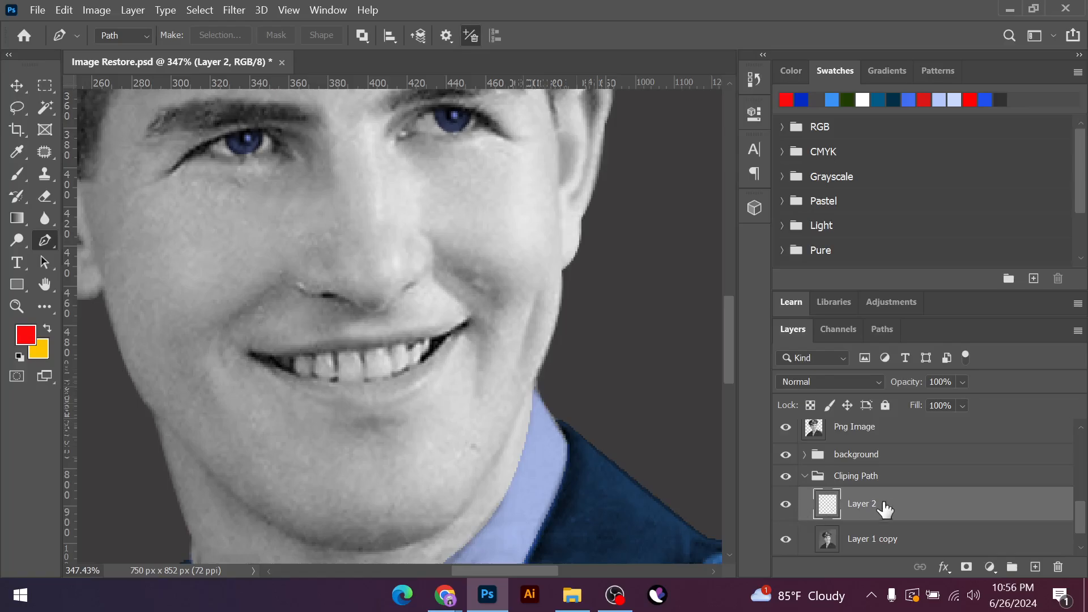
Rename the new layer lips and bring it to the top of the layer stack, above the Colorize group
double_click(866, 504)
key("Return")
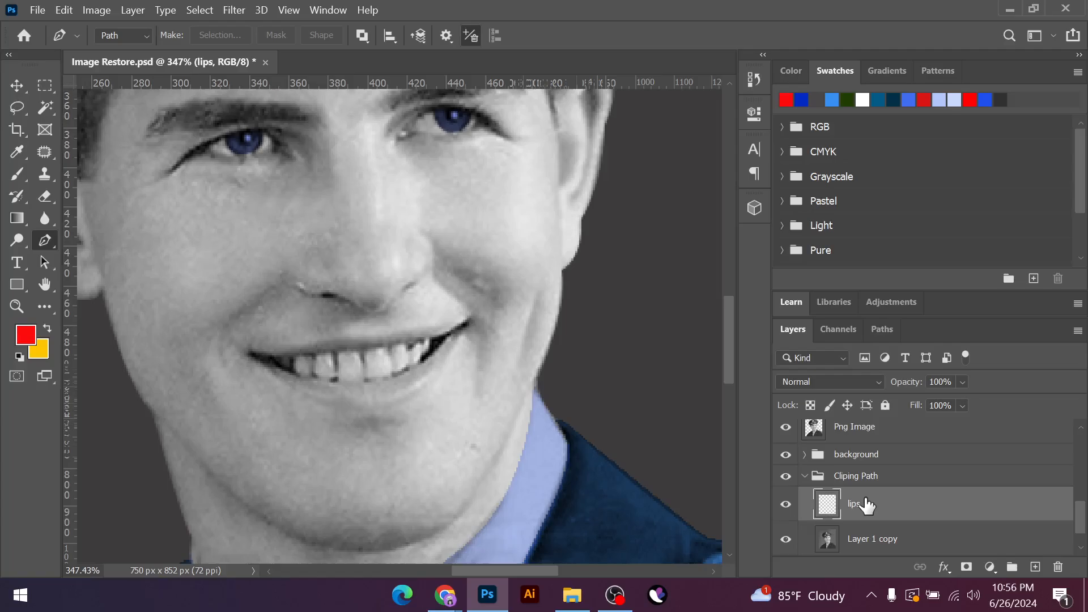
key("ctrl+shift+bracketright")
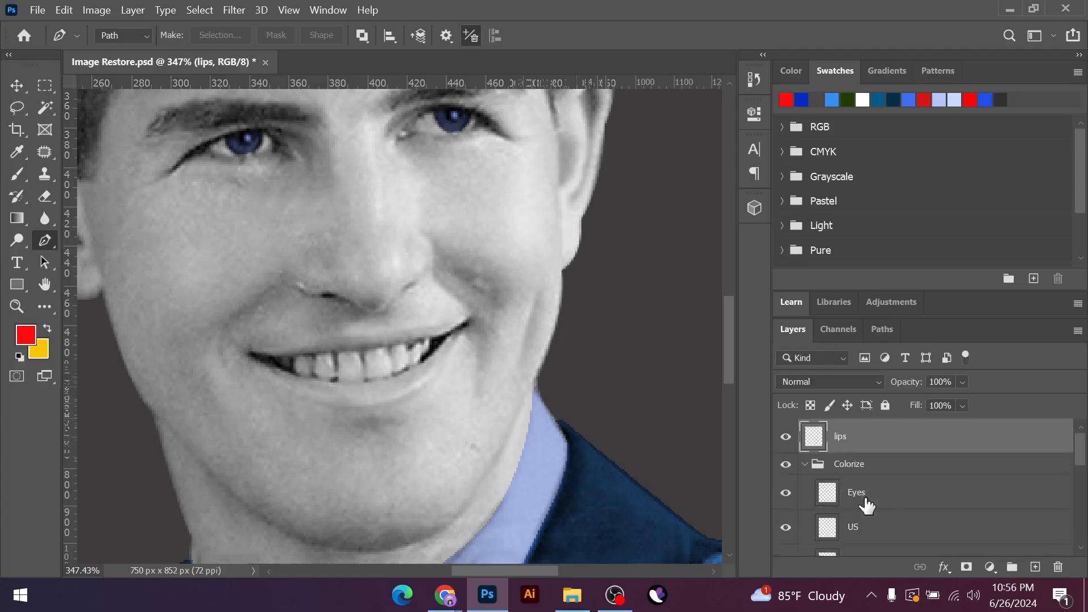
Move the lips layer into the Colorize group above Eyes, and fill the lip shape with red #fd0b0b
left_click_drag(870, 447, 859, 479)
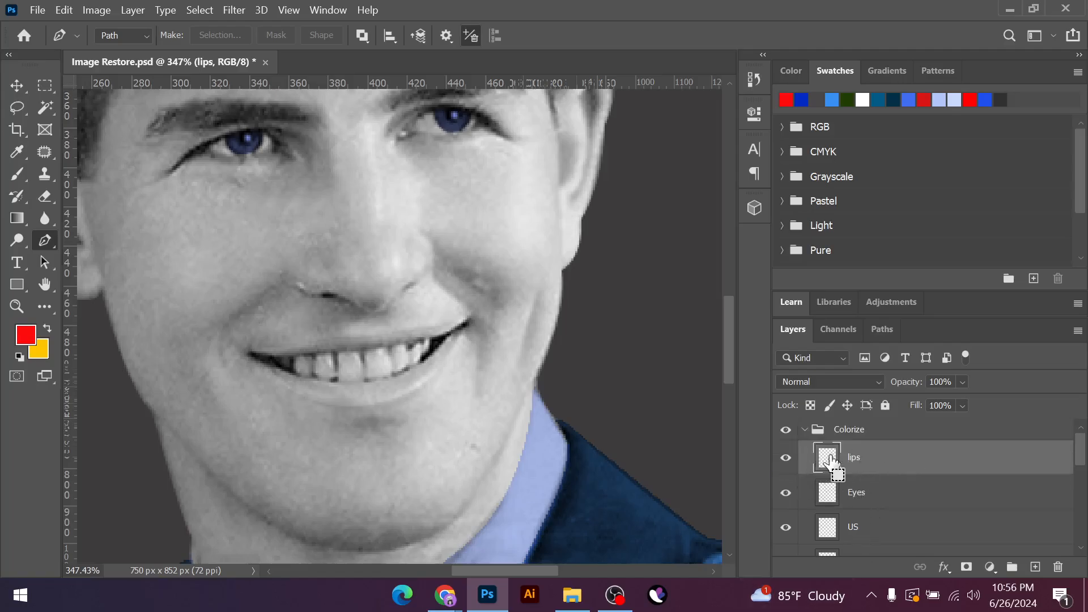
left_click(831, 462, "ctrl")
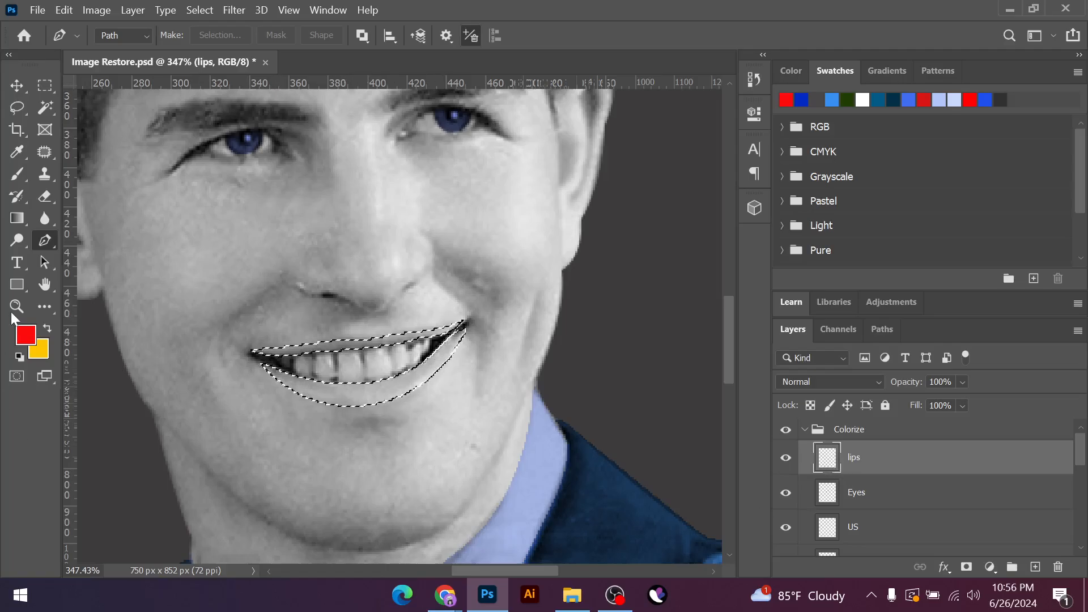
left_click(26, 343)
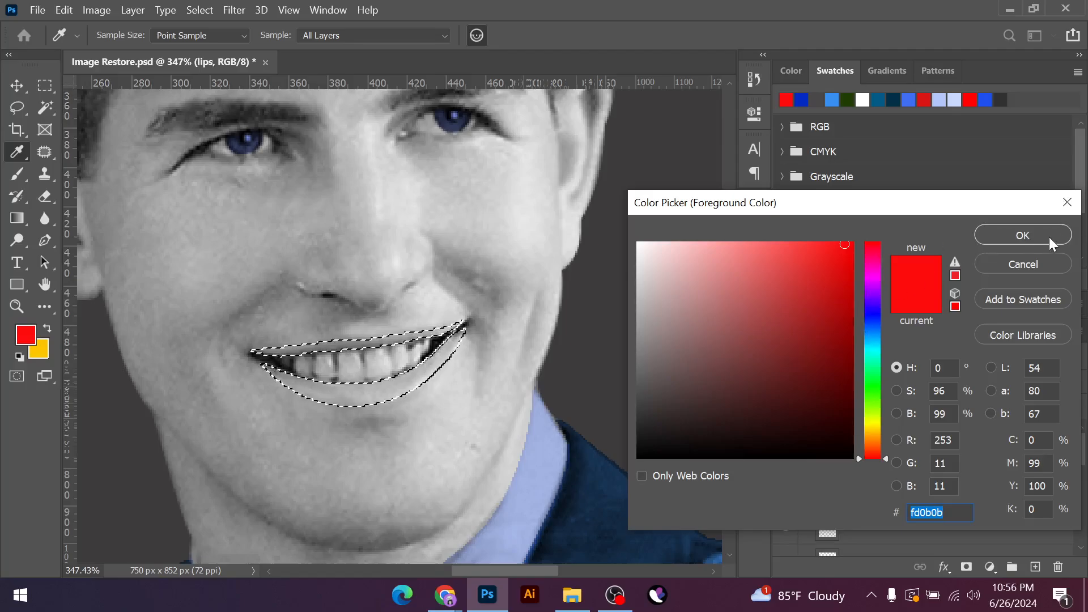
left_click(1014, 233)
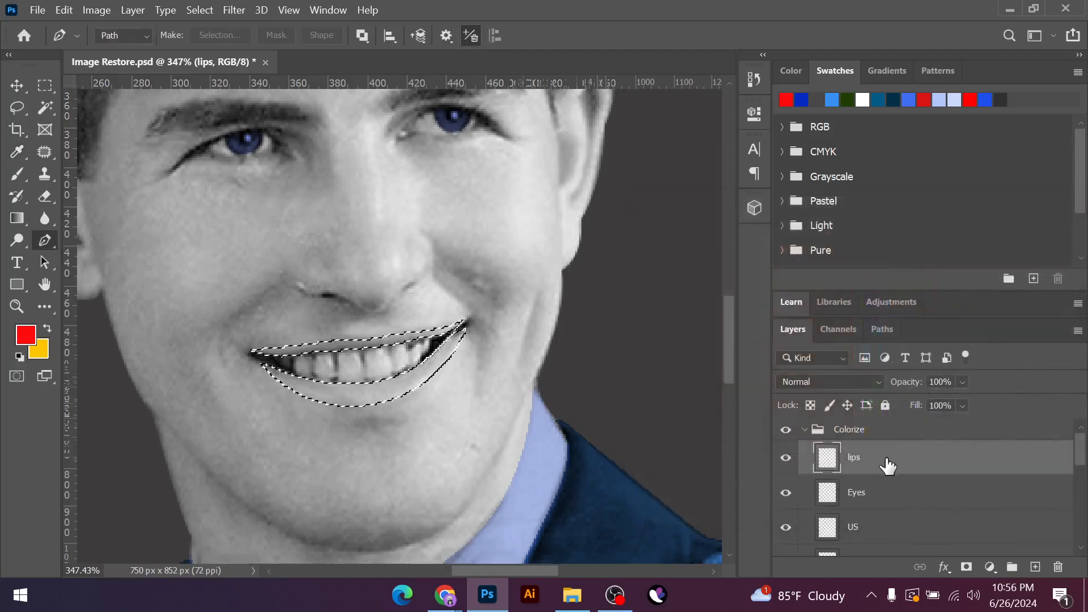
key("alt+BackSpace")
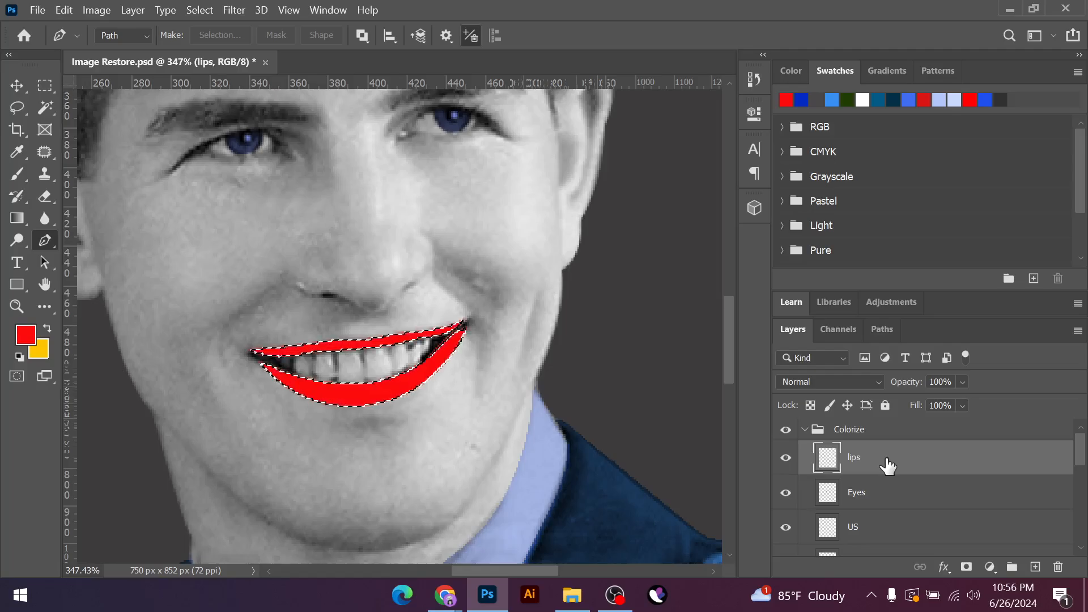
key("ctrl+d")
Set the lips layer's blend mode to Soft Light and its opacity to 41%
scroll(346, 375, "down", 8)
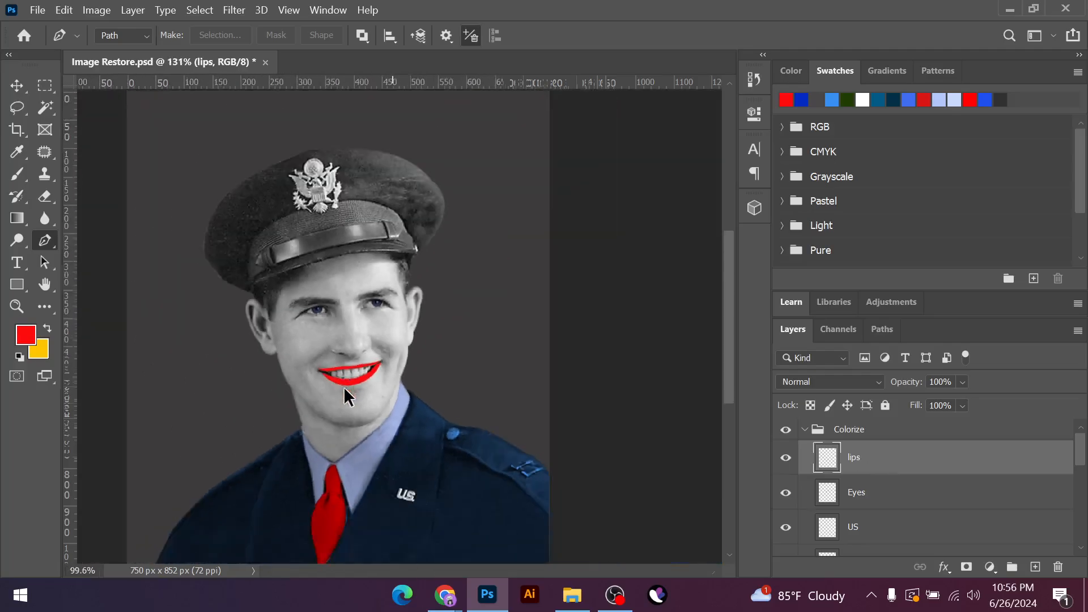
scroll(422, 356, "up", 6)
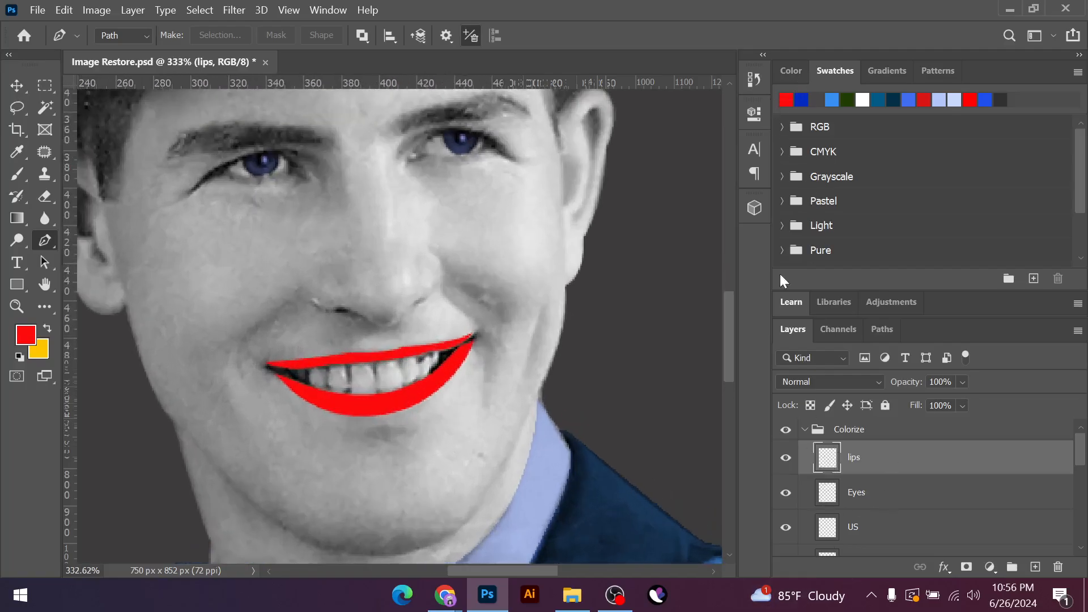
left_click(820, 381)
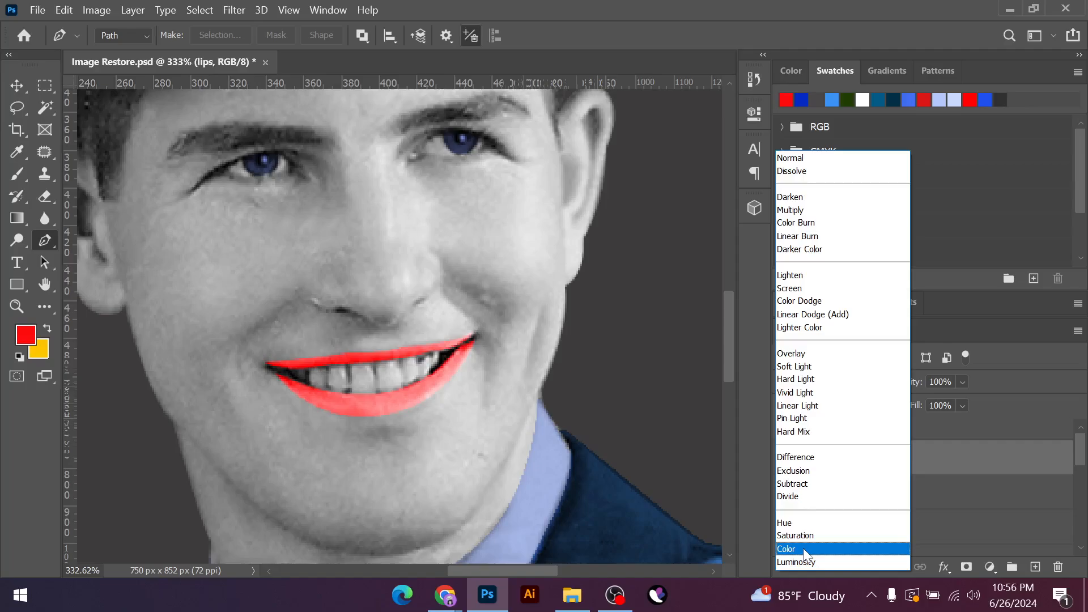
left_click(795, 368)
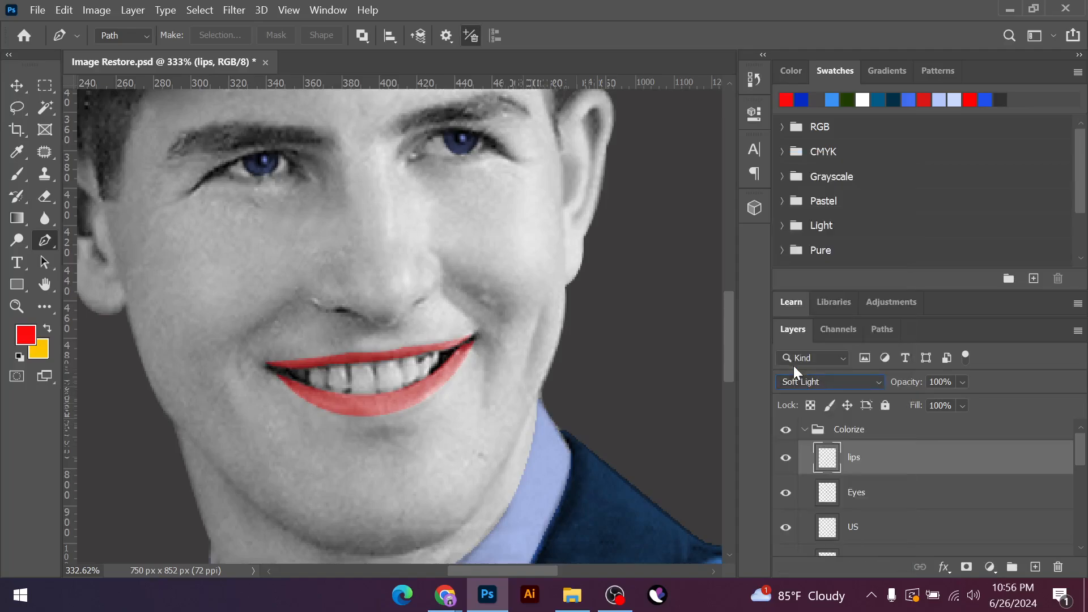
left_click(963, 382)
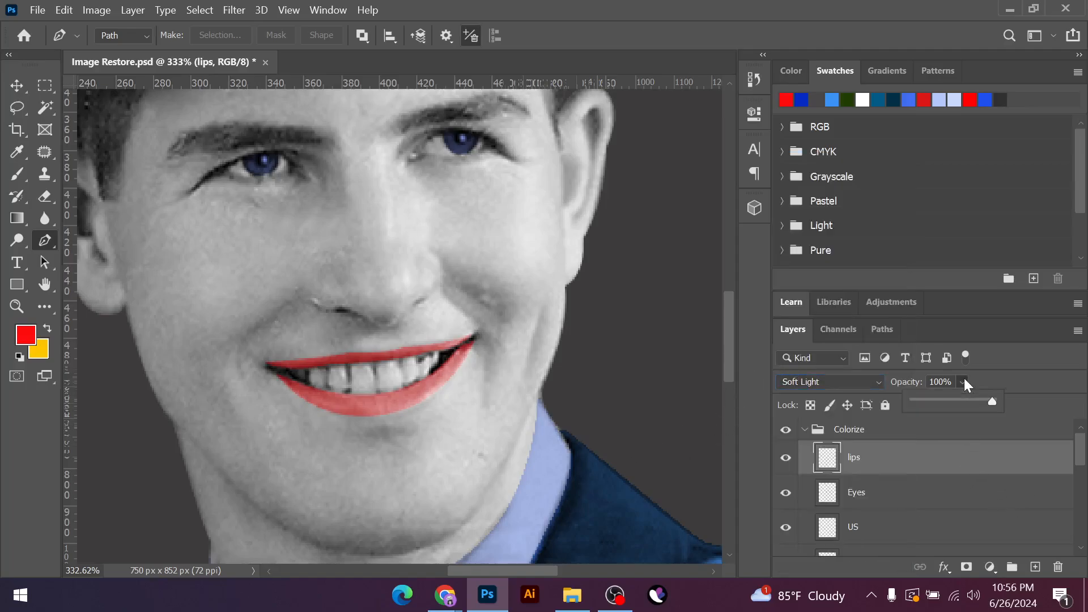
left_click_drag(963, 404, 945, 404)
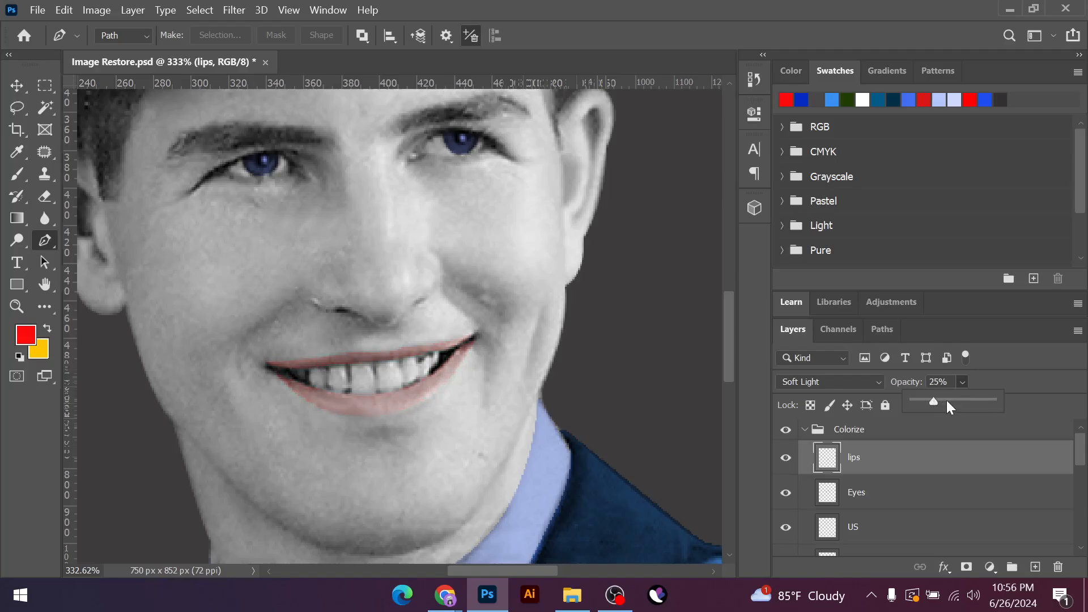
scroll(464, 381, "down", 5)
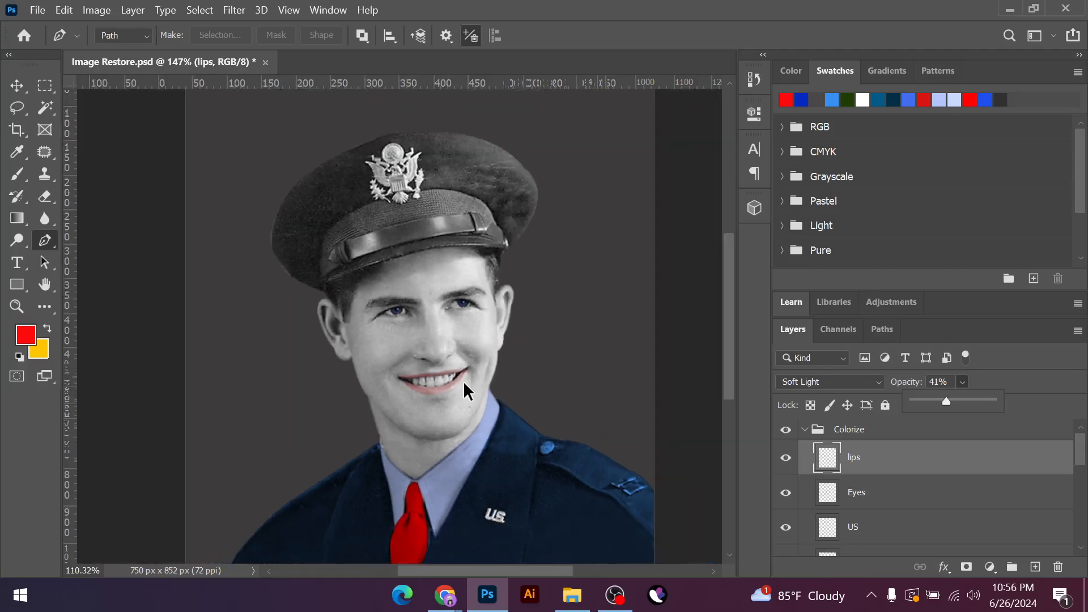
scroll(360, 449, "up", 1)
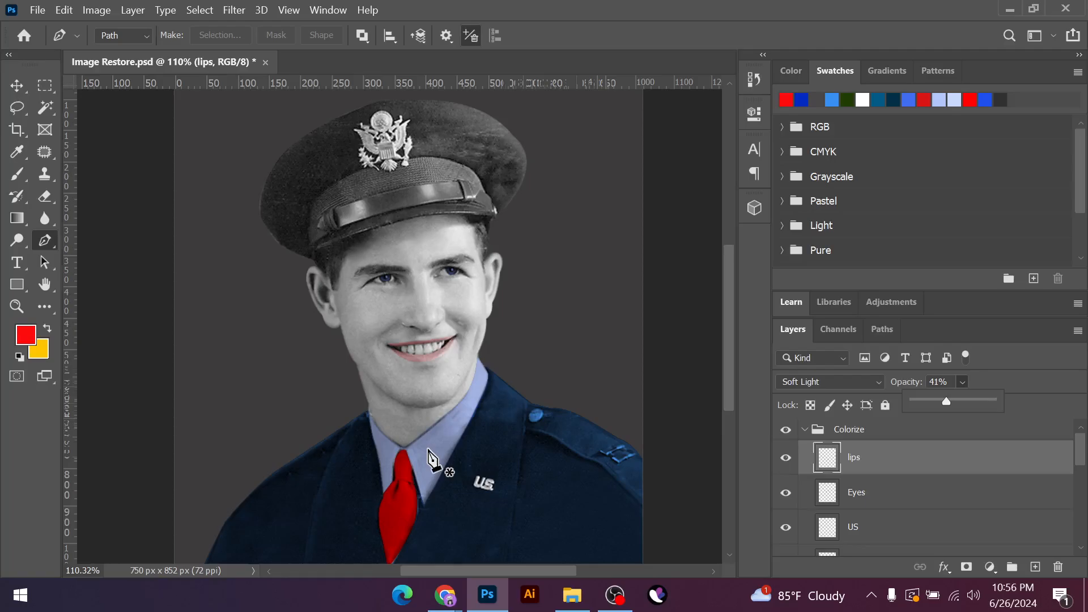
left_click(17, 85)
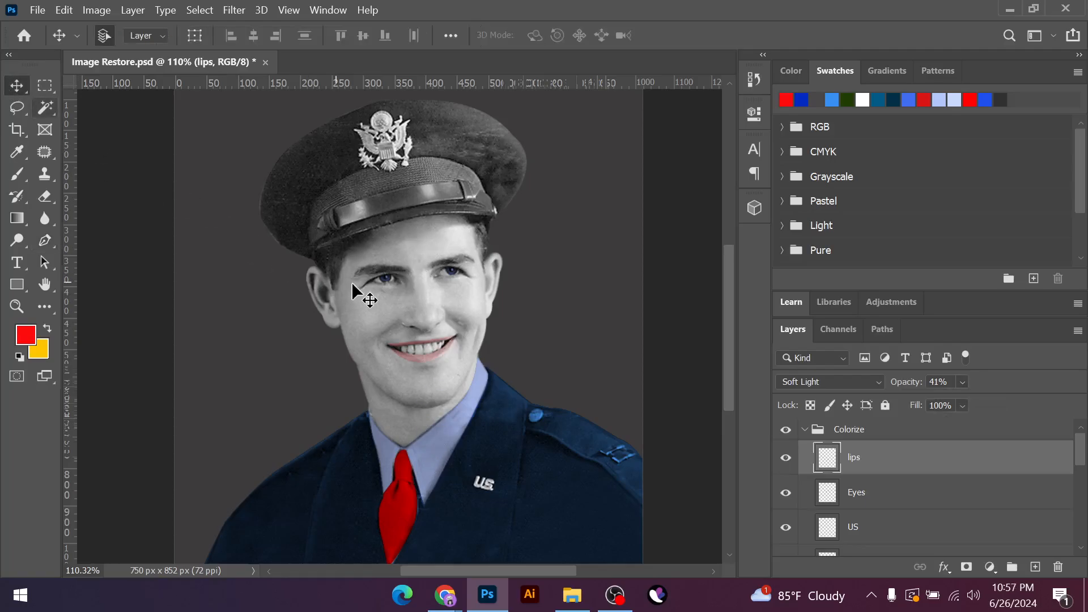
left_click(358, 318)
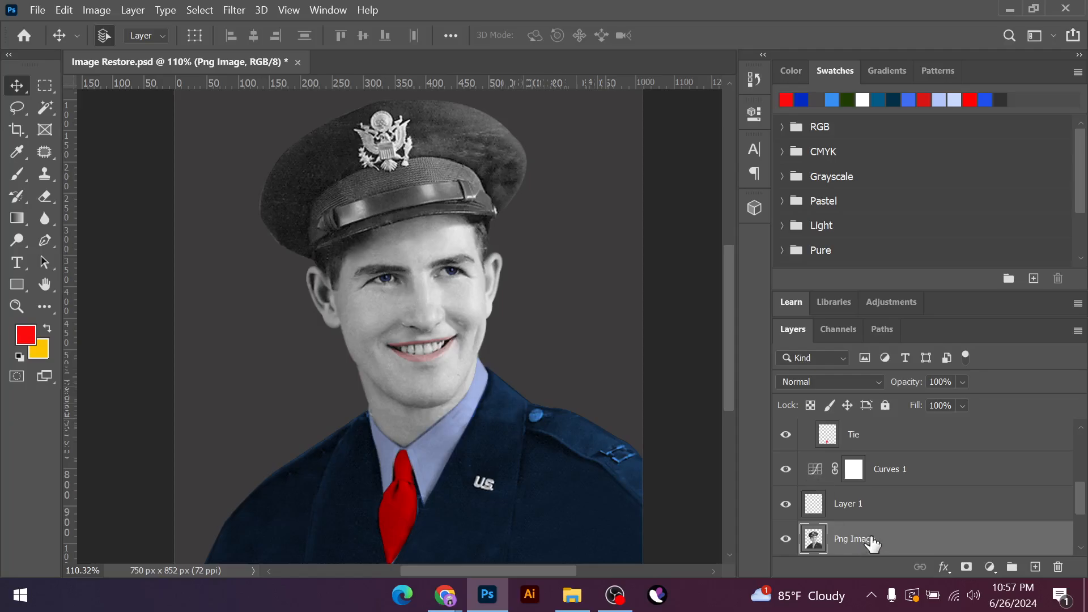
key("ctrl+m")
left_click_drag(430, 56, 824, 81)
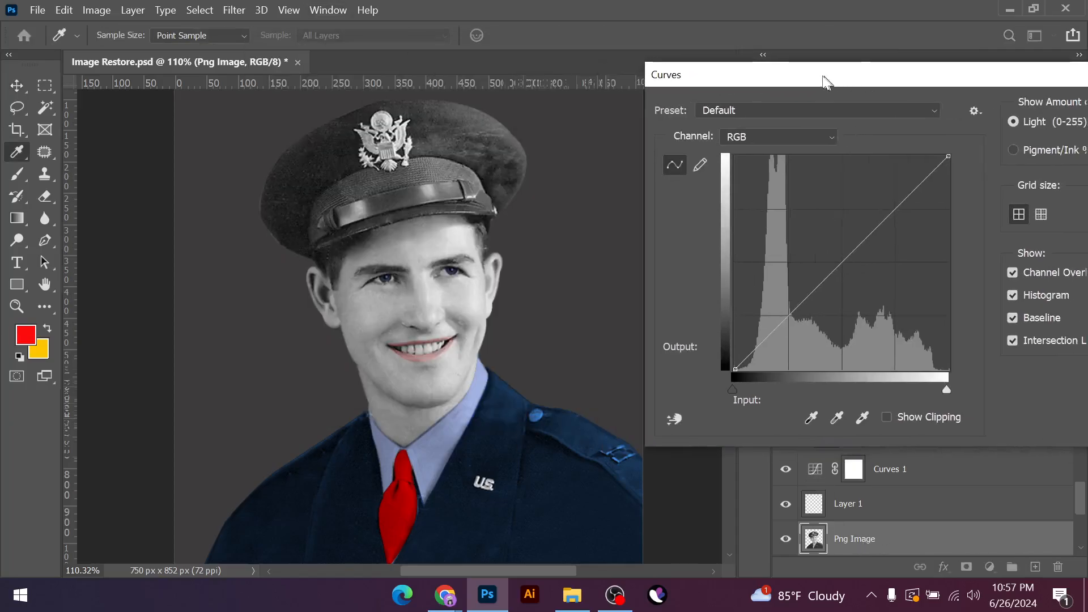
left_click(773, 137)
left_click(746, 172)
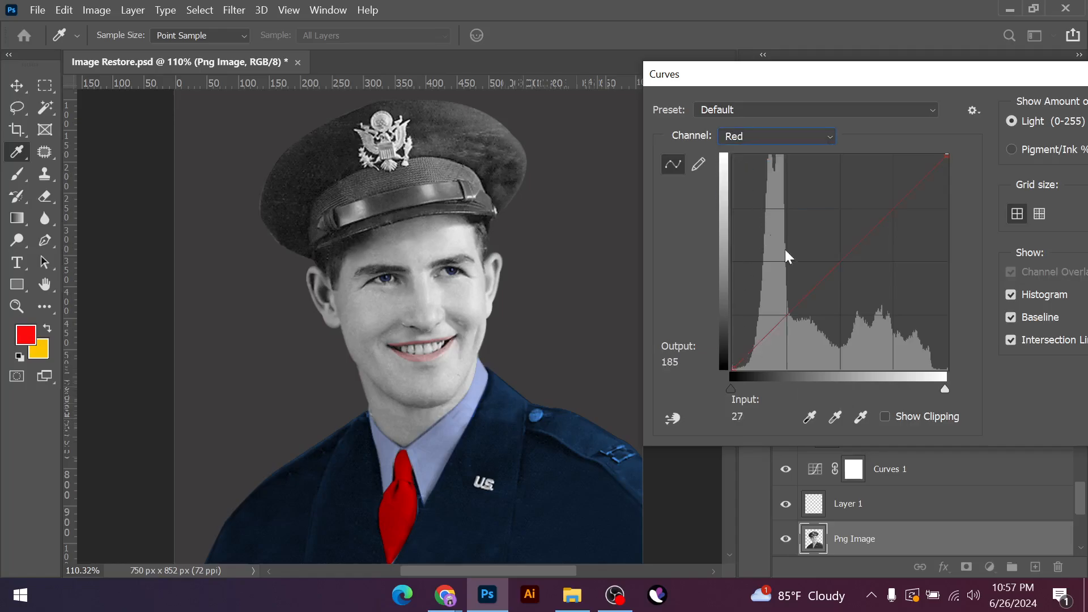
left_click_drag(831, 264, 816, 250)
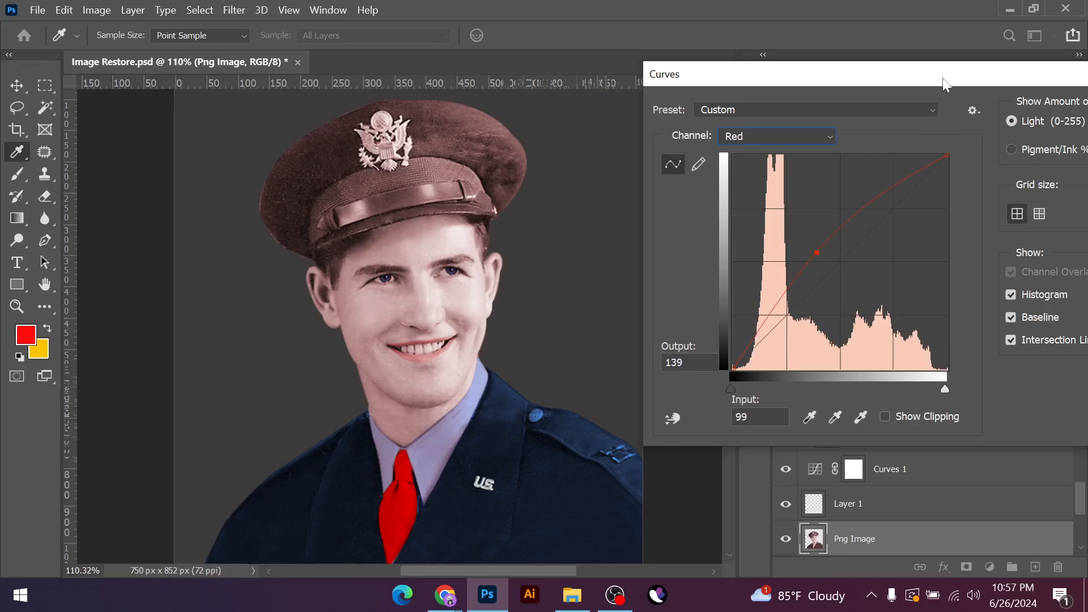
left_click_drag(944, 84, 782, 119)
left_click(1049, 110)
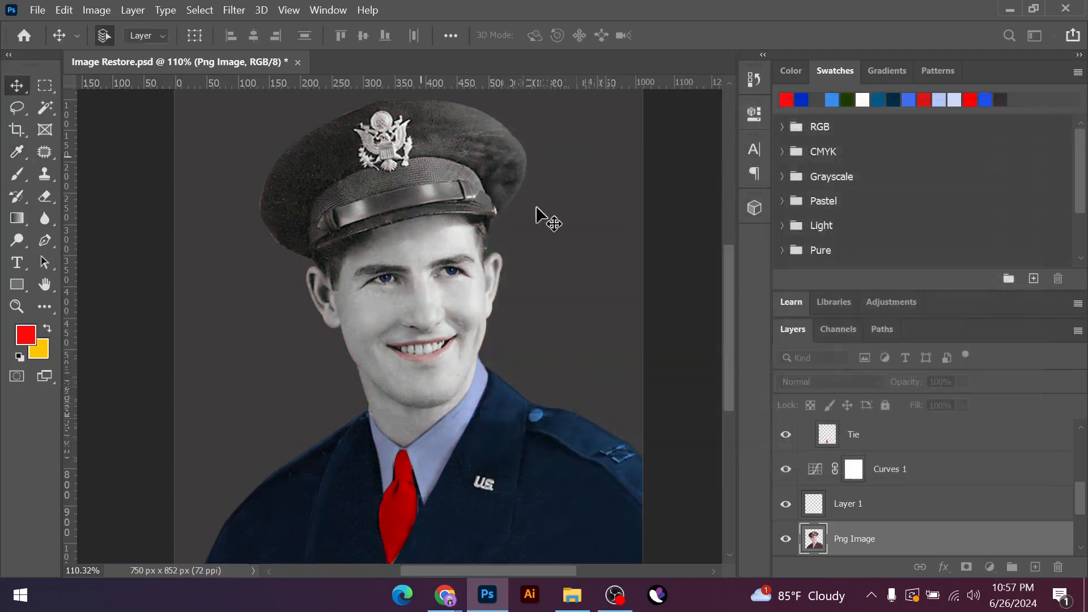
Hide and show the lips layer to compare the mouth with and without the red tint
scroll(411, 449, "up", 1)
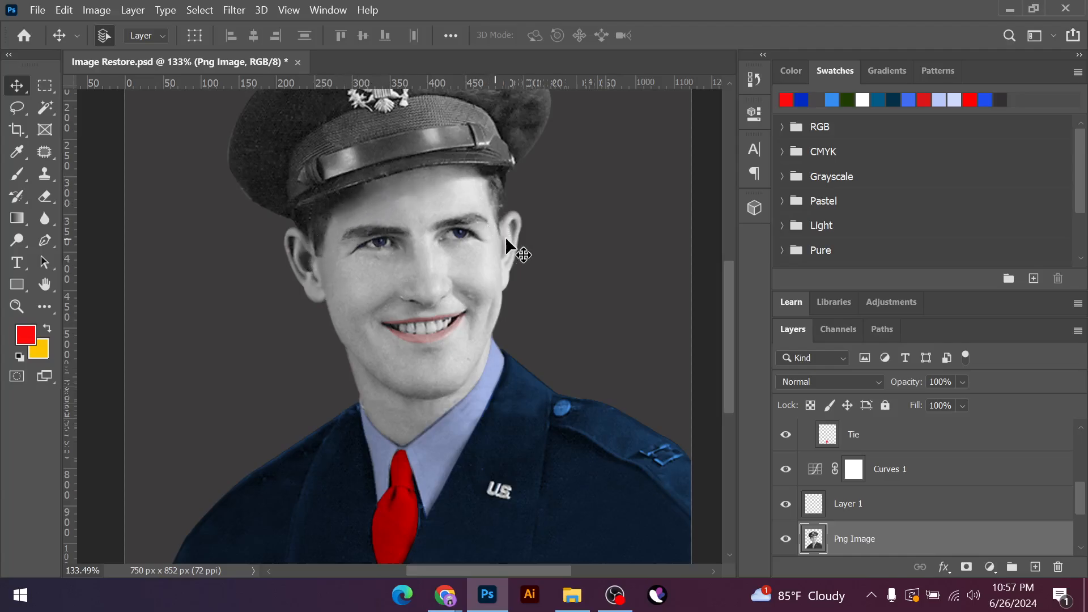
scroll(419, 337, "up", 2)
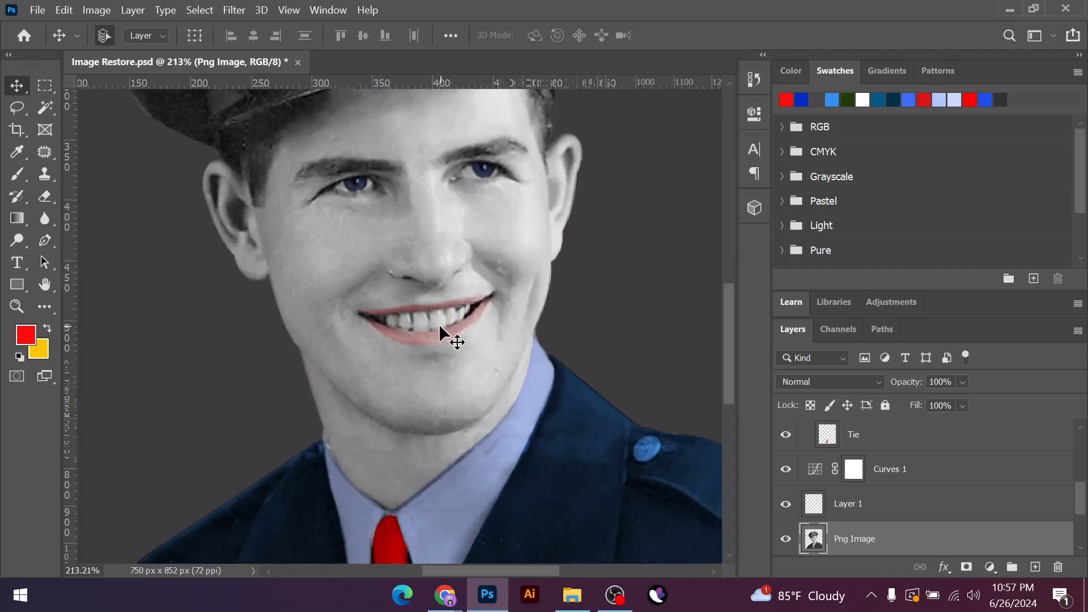
scroll(901, 540, "up", 5)
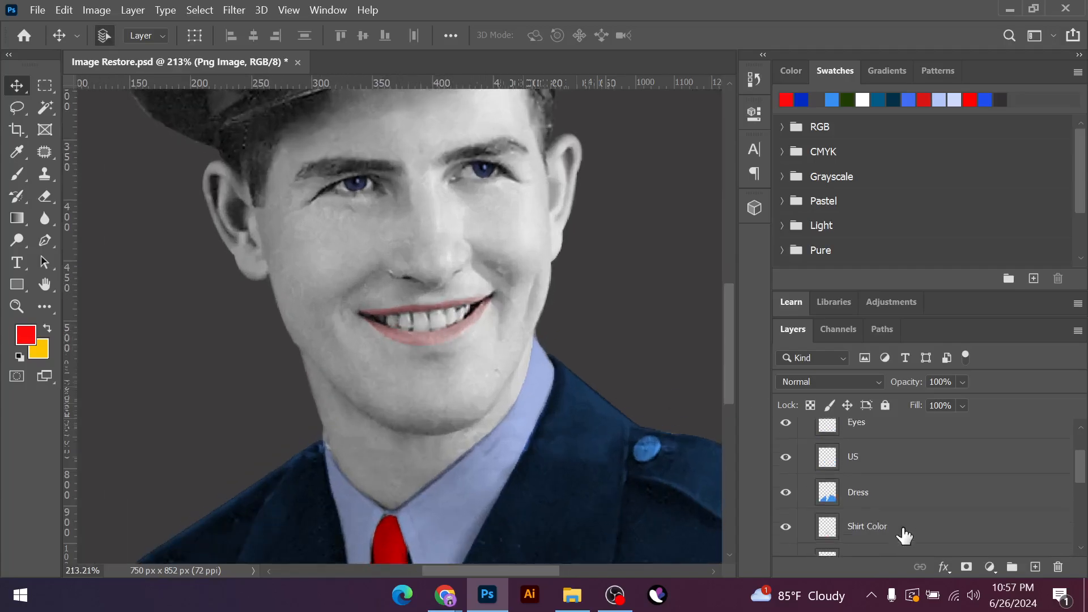
left_click(786, 458)
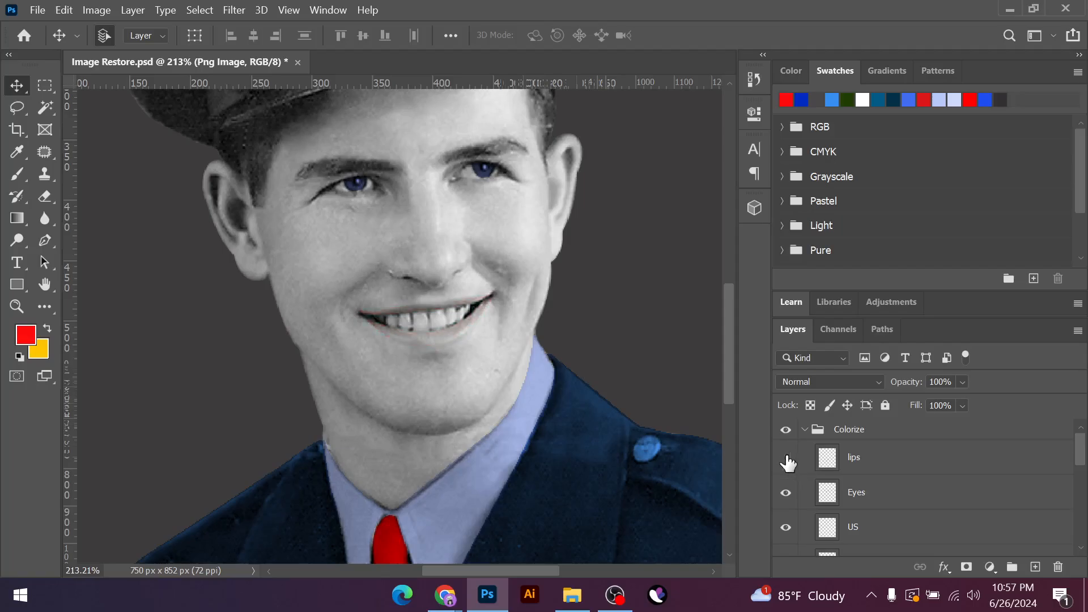
left_click(785, 458)
scroll(437, 348, "down", 4)
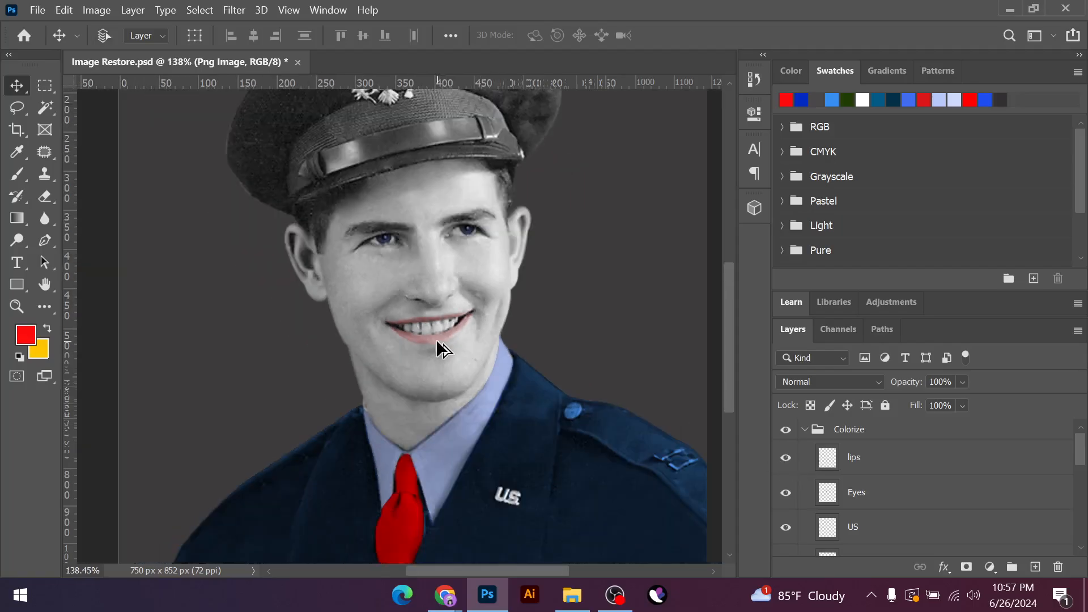
scroll(447, 359, "down", 2)
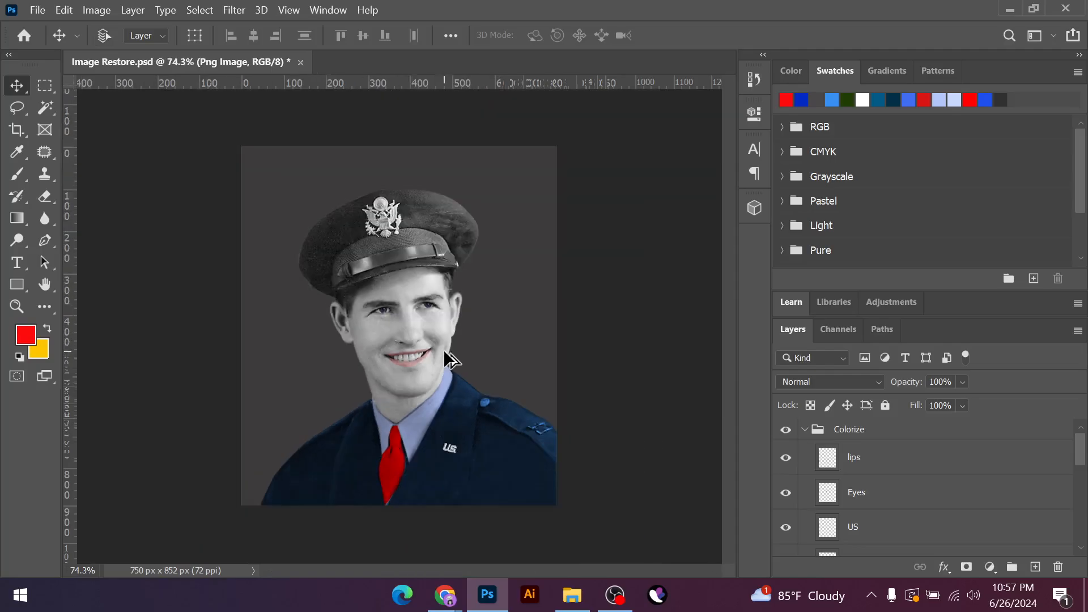
Lower the lips layer's opacity to 28% for a subtler tint
left_click(899, 455)
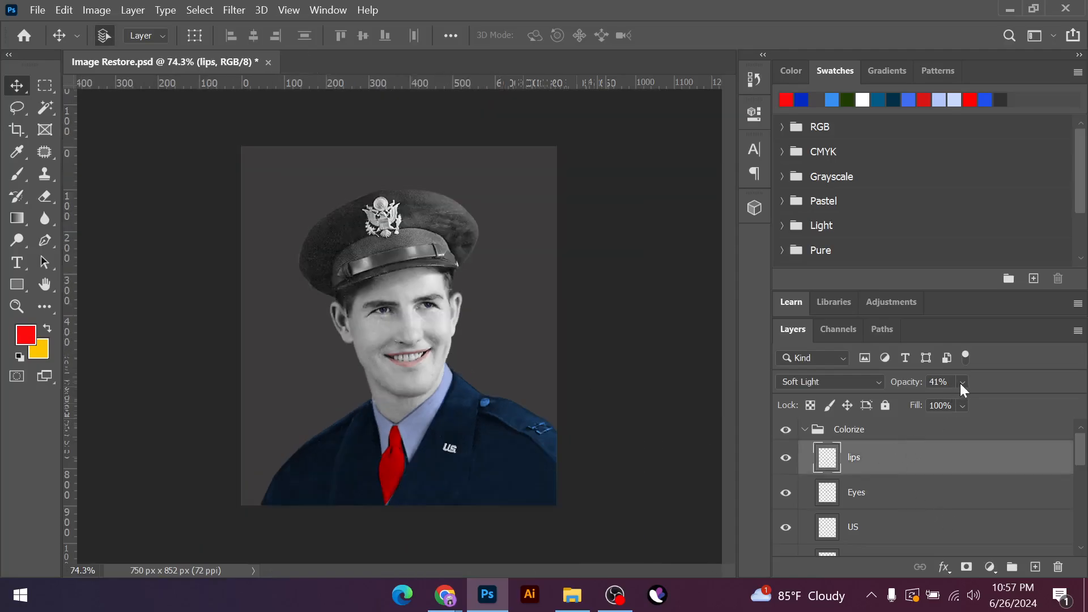
left_click_drag(961, 383, 971, 399)
left_click_drag(968, 401, 977, 410)
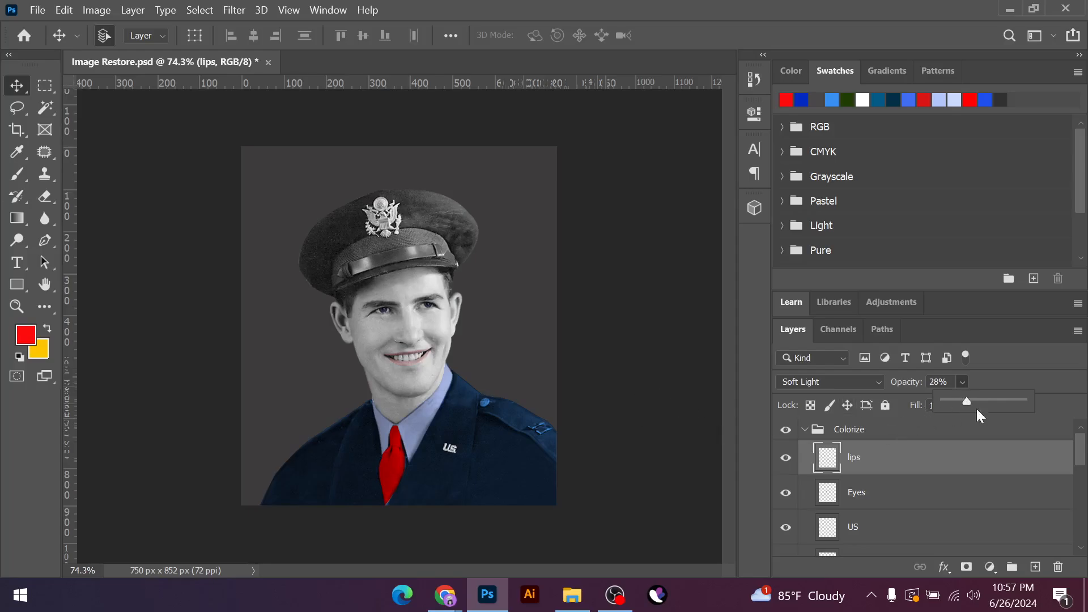
left_click(669, 378)
Collapse the Colorize group and put all layers and groups above Background into one new group
scroll(510, 432, "up", 3)
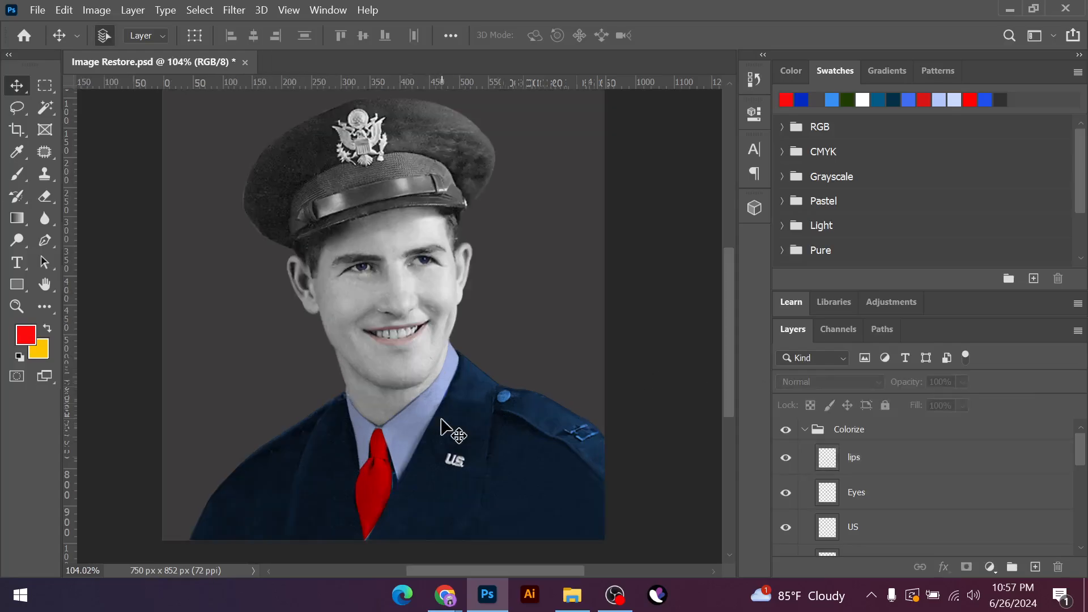
left_click(805, 429)
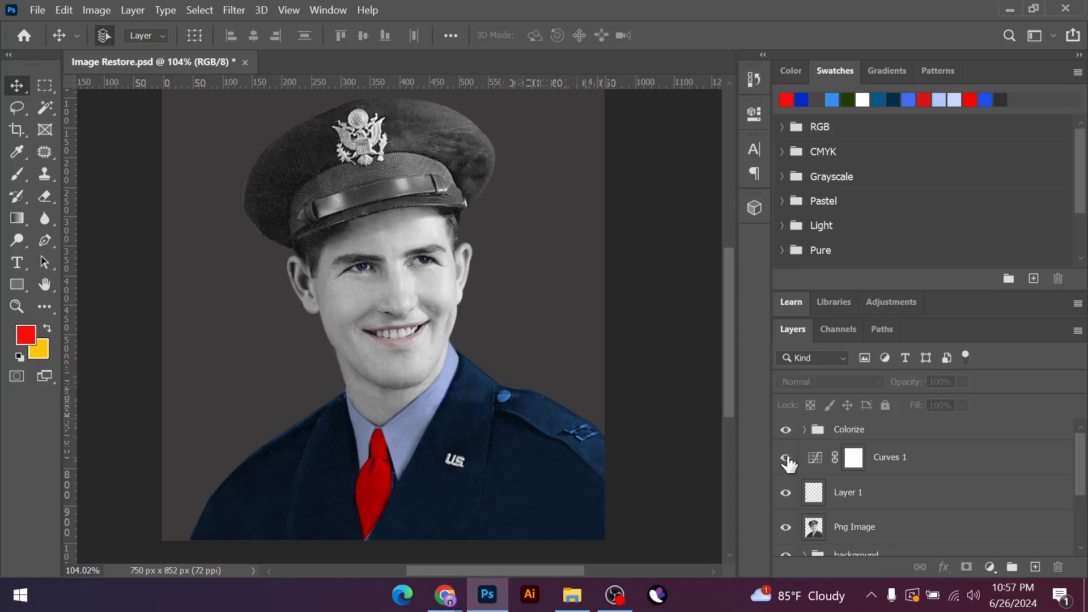
left_click(875, 435)
scroll(897, 483, "down", 3)
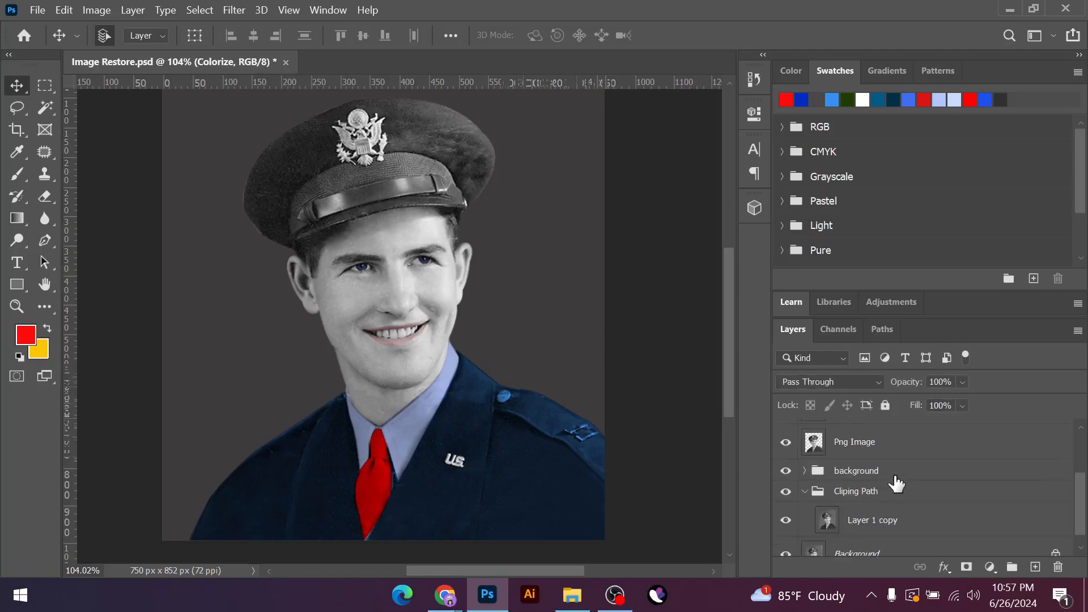
scroll(896, 483, "down", 1)
left_click(888, 507, "shift")
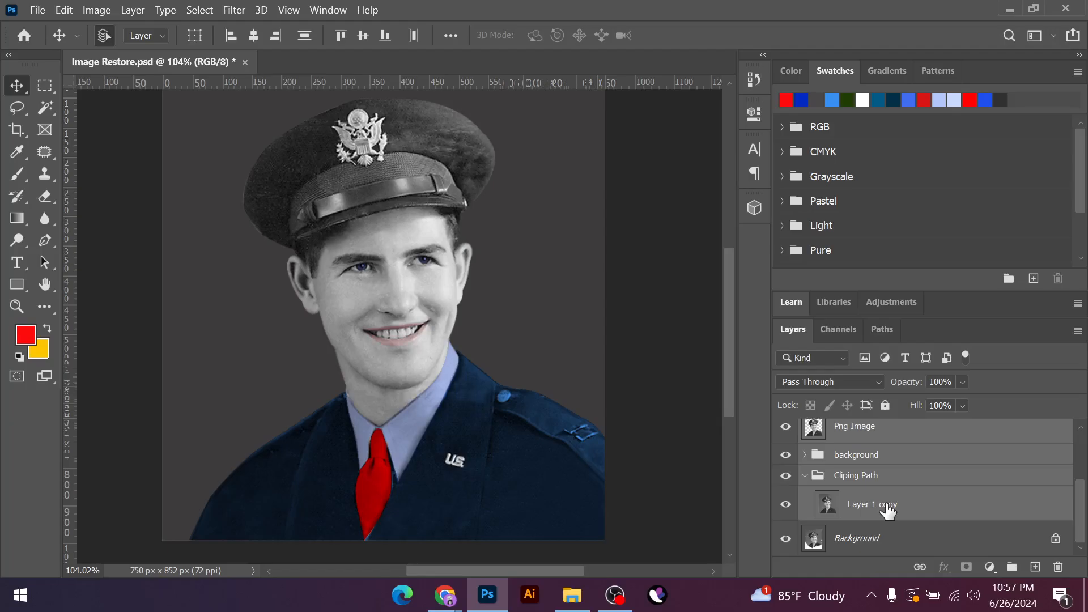
key("ctrl+g")
Hide and show the new group to compare the colorized portrait with the original Background, and examine the face up close
left_click(788, 431)
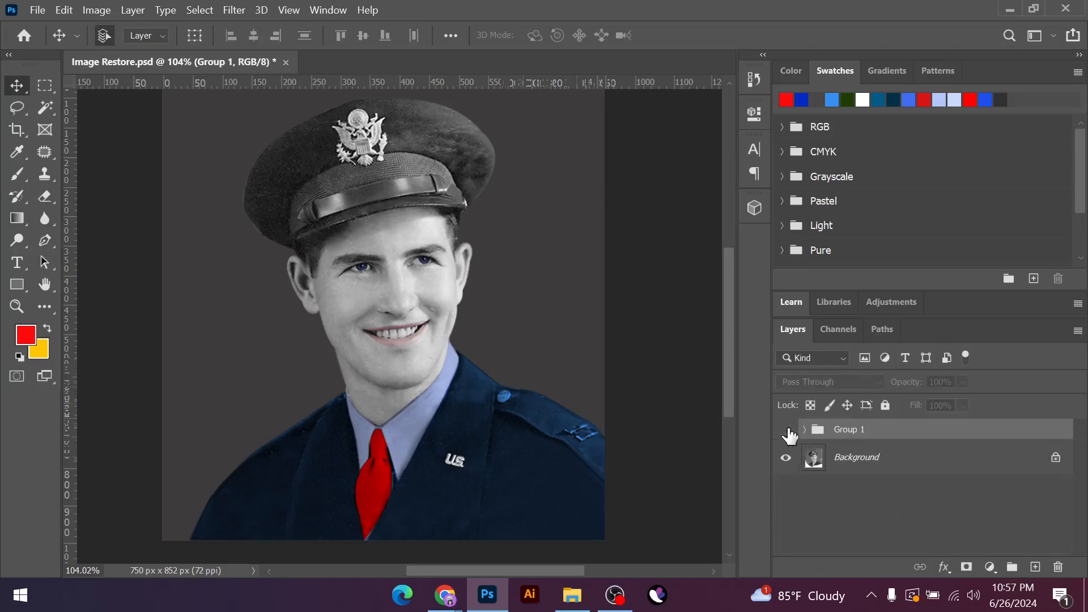
left_click(791, 434)
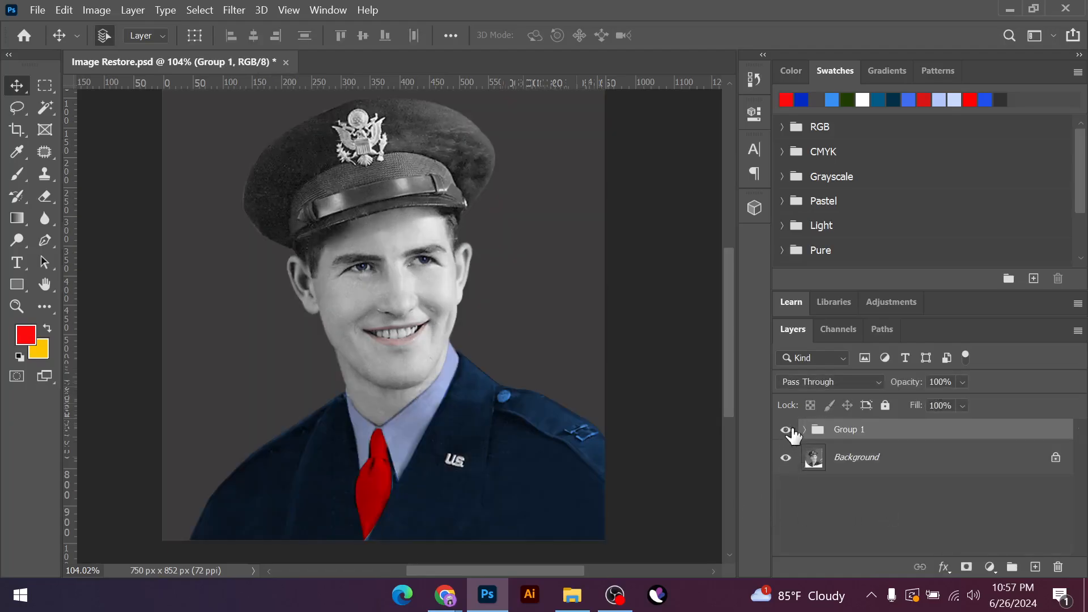
scroll(381, 397, "up", 4)
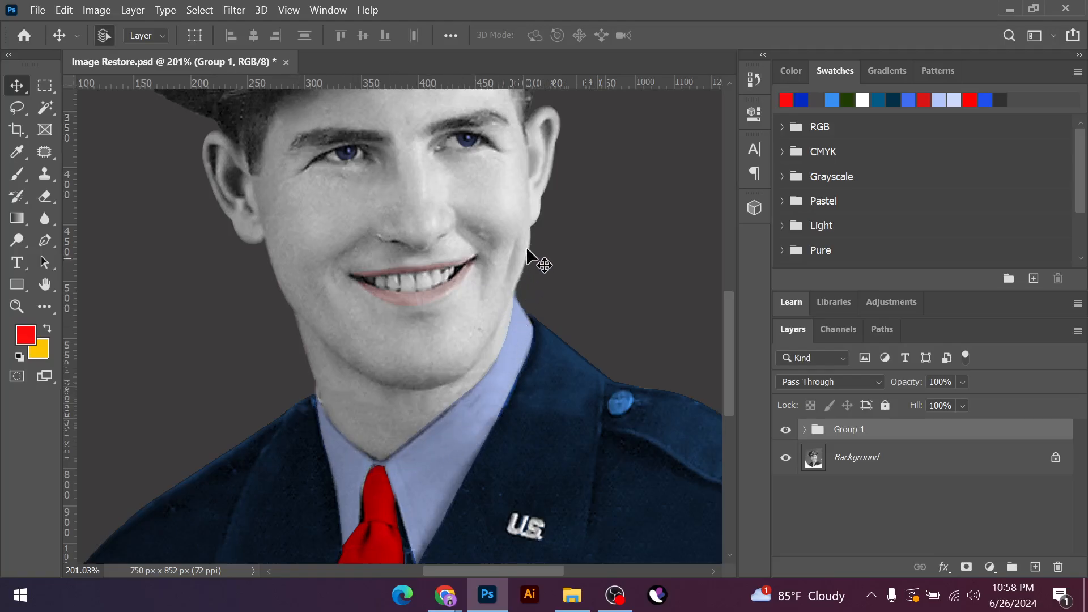
scroll(472, 341, "up", 3)
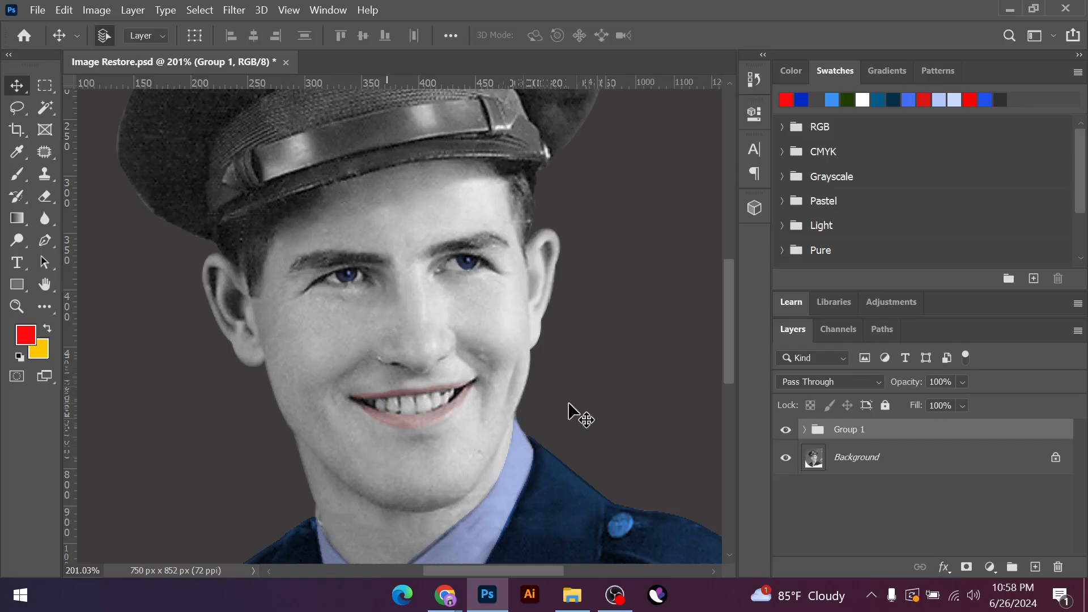
Examine the cap and its eagle badge up close and the colorized portrait as a whole
scroll(558, 403, "up", 2)
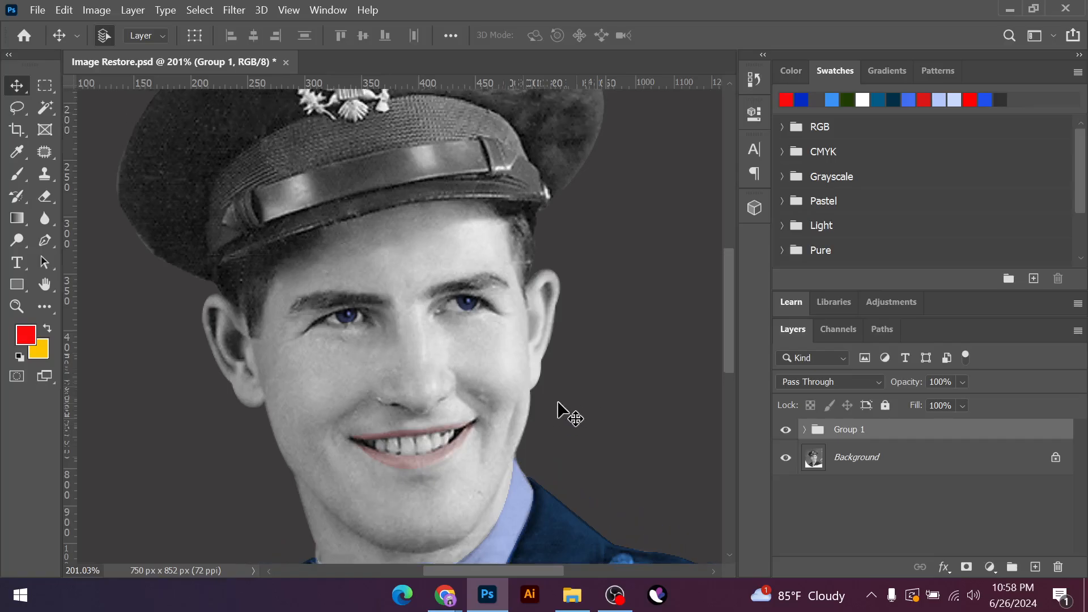
scroll(570, 423, "up", 5)
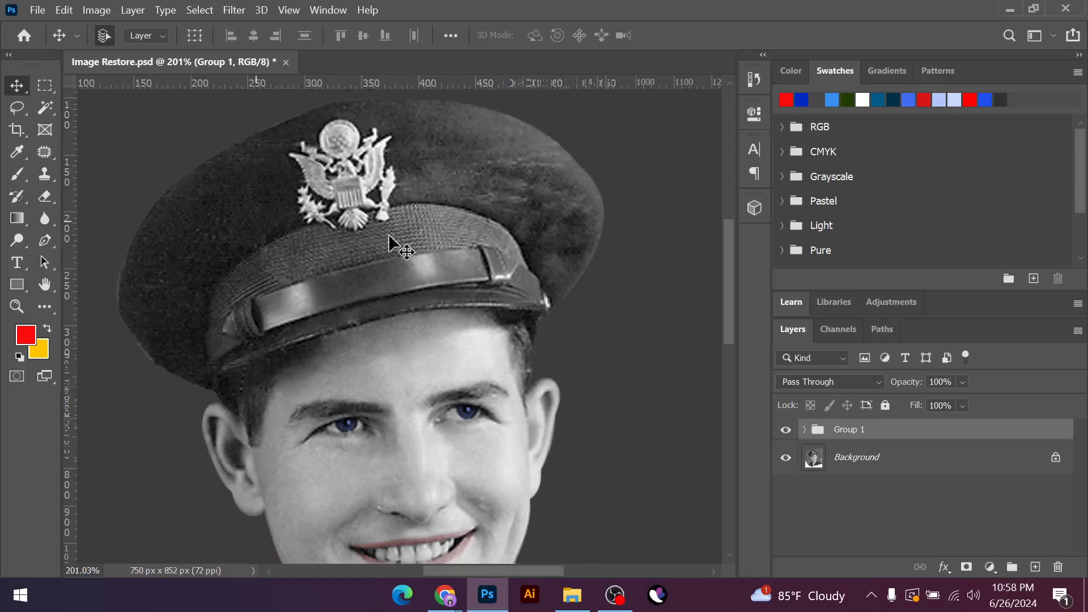
scroll(591, 391, "down", 5)
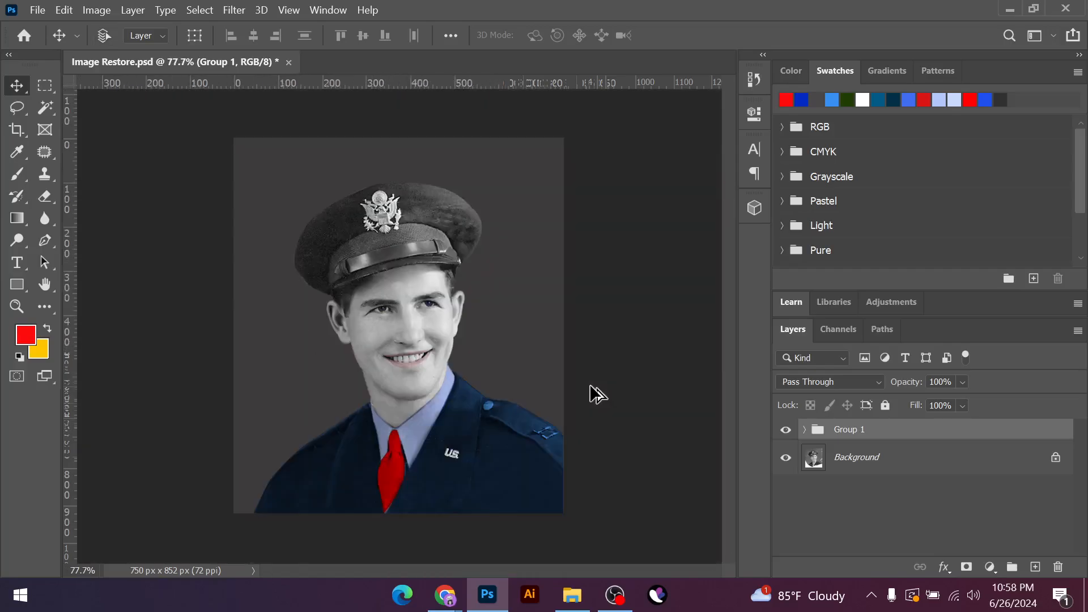
scroll(590, 391, "down", 2)
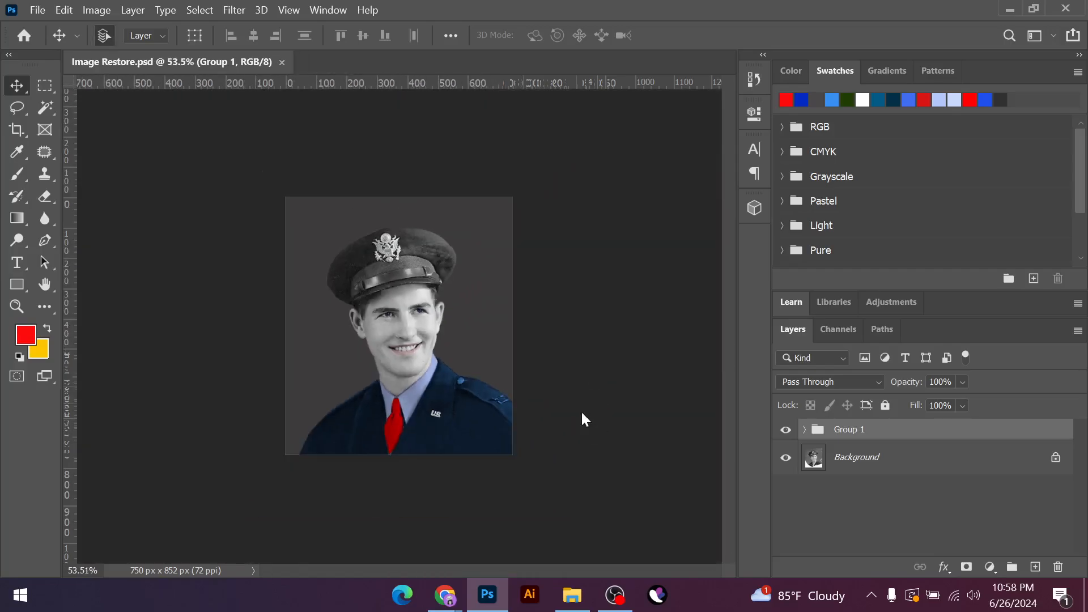
scroll(443, 429, "up", 2)
left_click(44, 85)
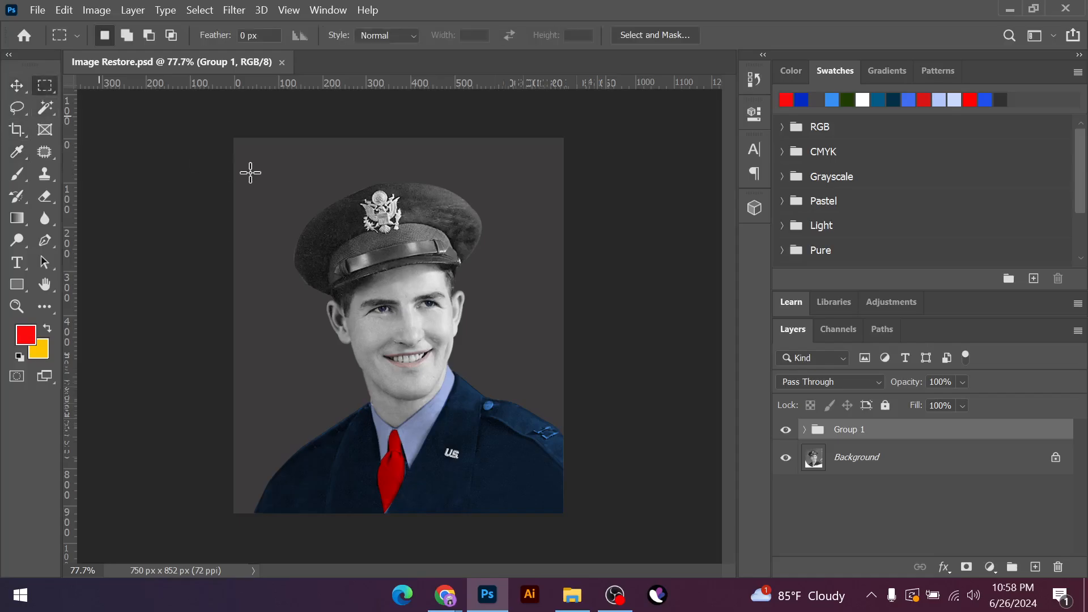
left_click_drag(241, 155, 731, 547)
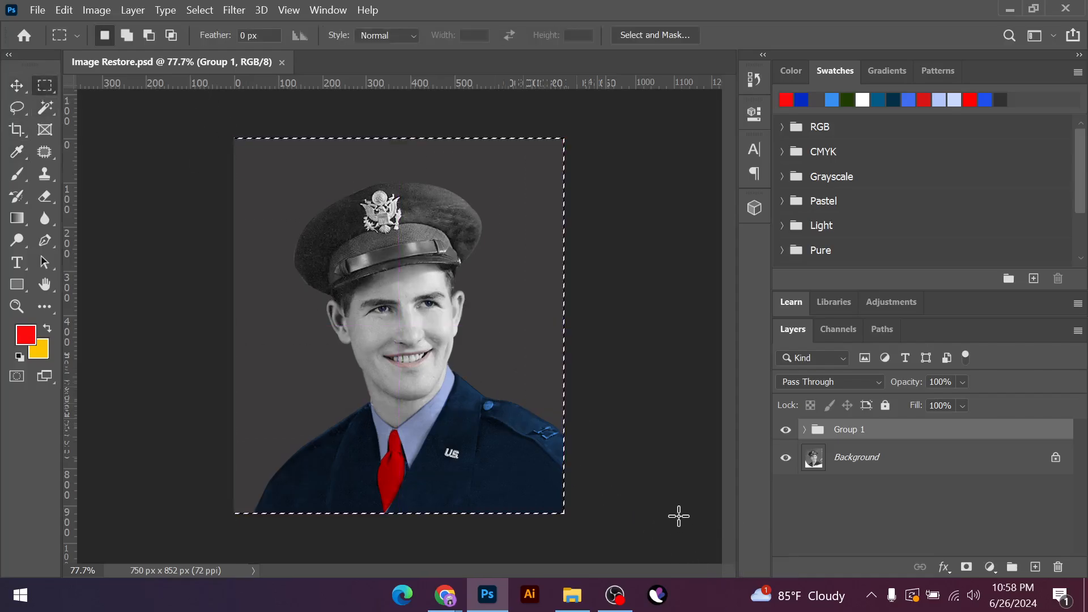
key("ctrl+d")
key("v")
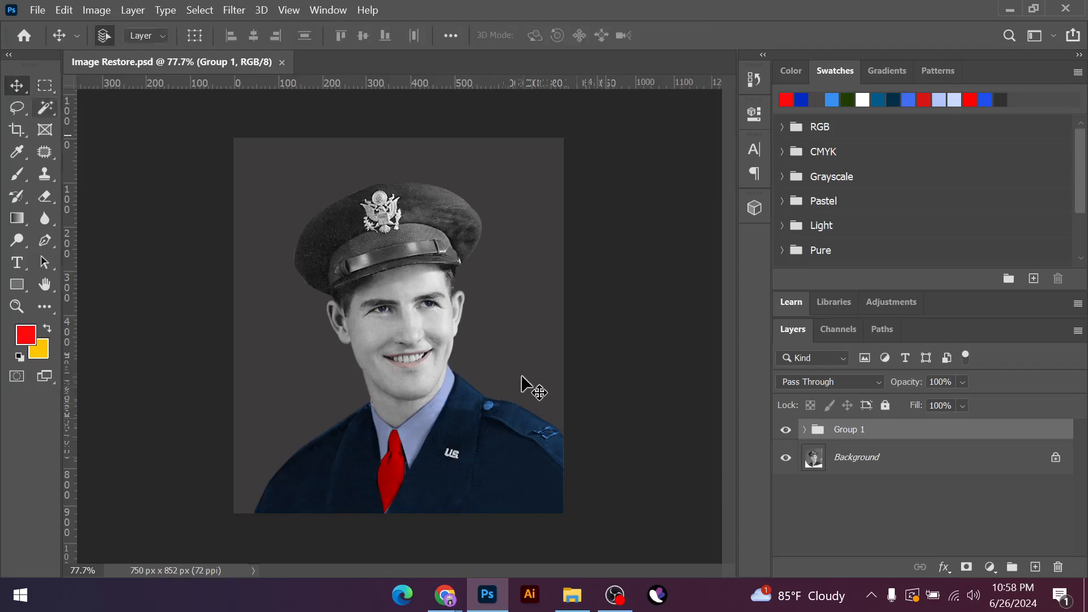
Add a layer mask to the Dress layer and paint out the blue on the shoulder button with black at 100% brush opacity
left_click(454, 426)
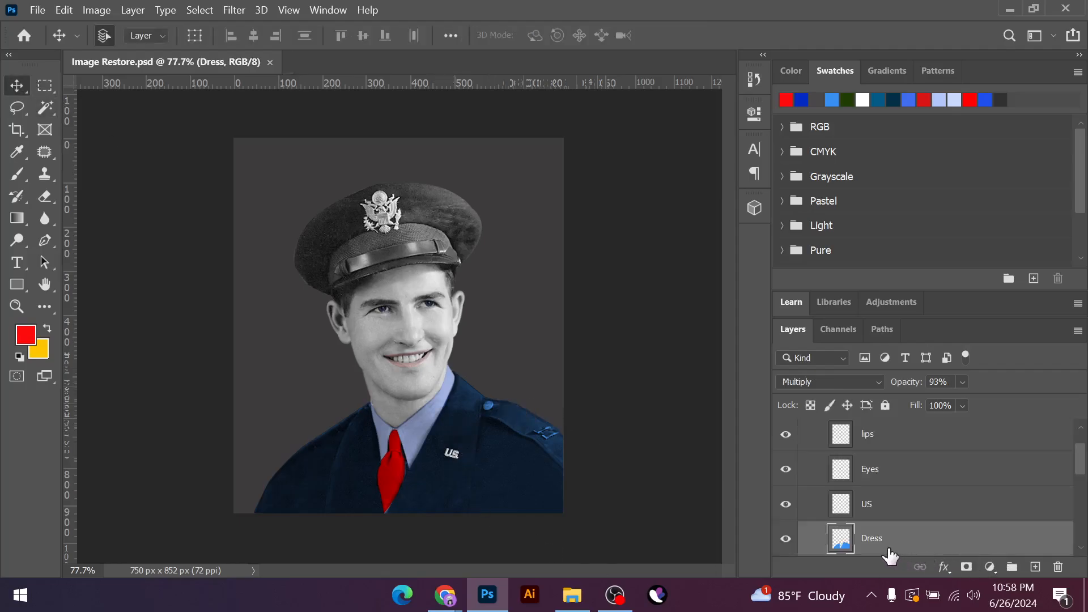
left_click(965, 567)
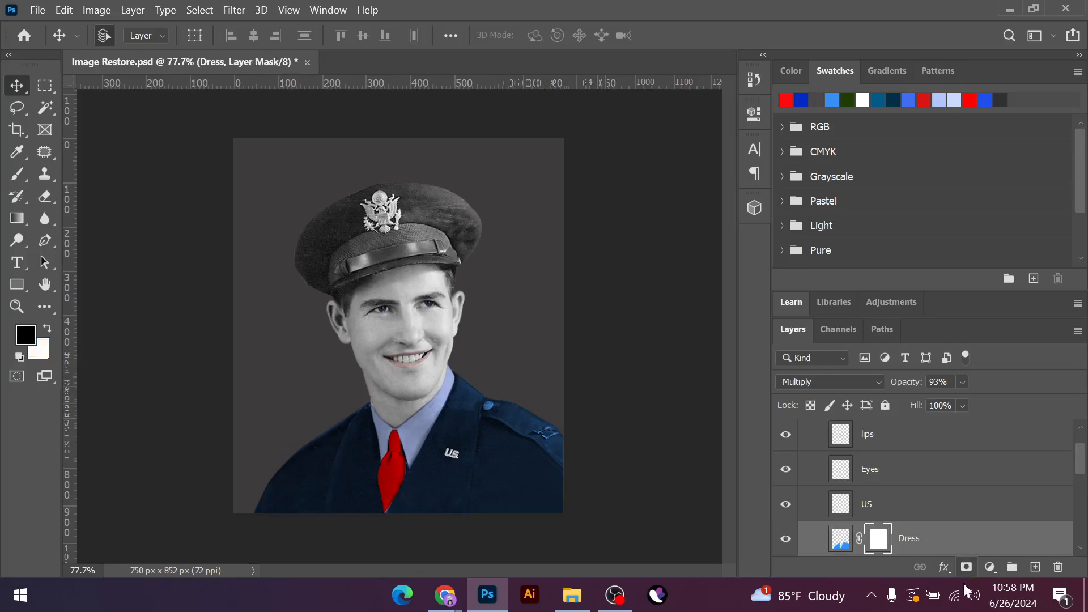
scroll(487, 422, "up", 5)
scroll(516, 433, "up", 3)
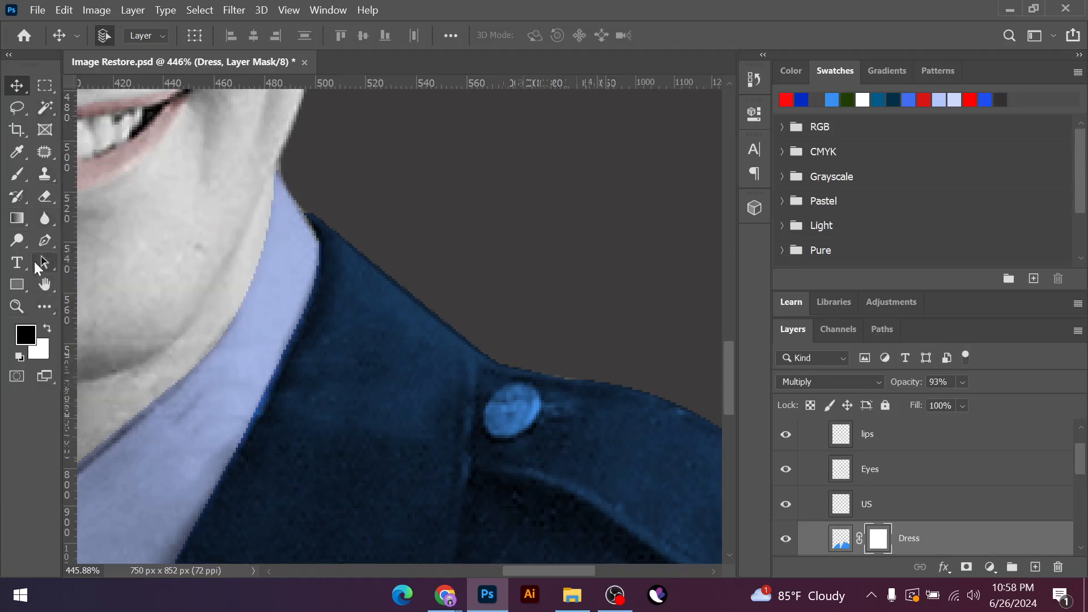
left_click(21, 242)
left_click(17, 175)
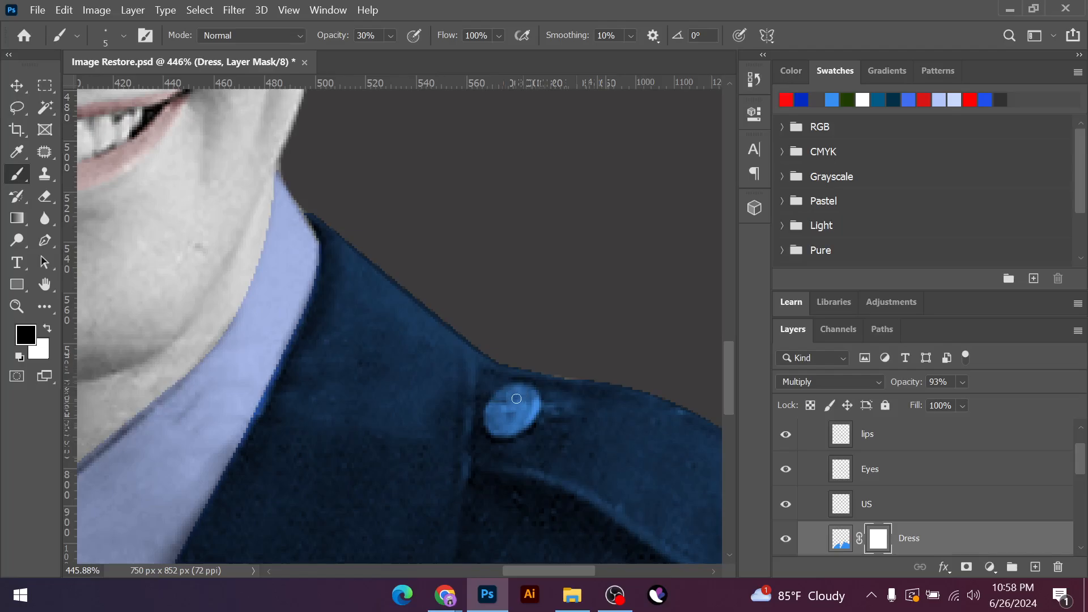
left_click(391, 35)
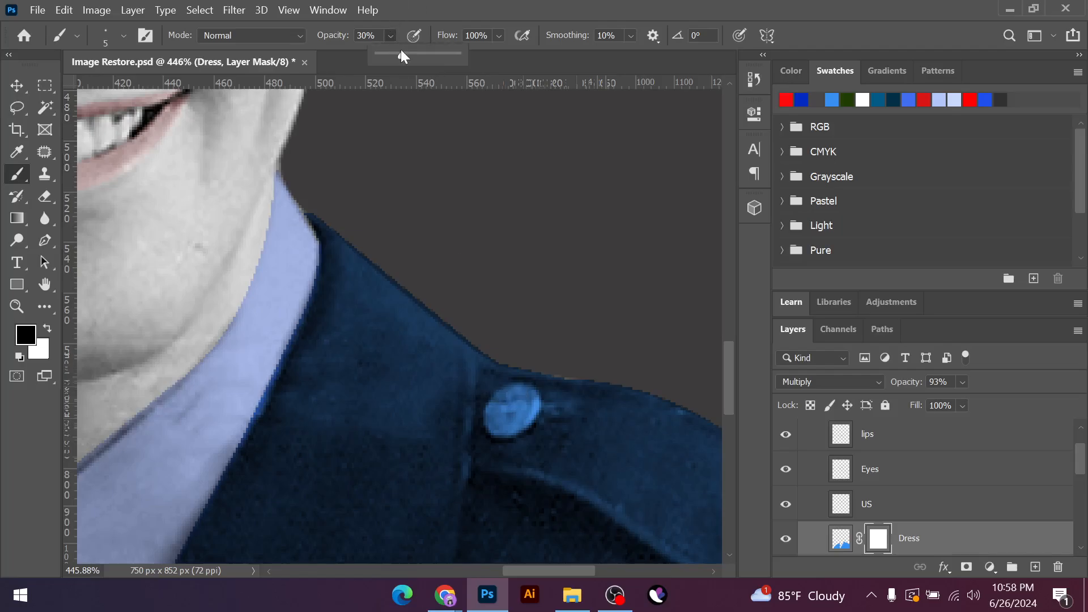
left_click_drag(399, 55, 491, 72)
left_click(503, 399)
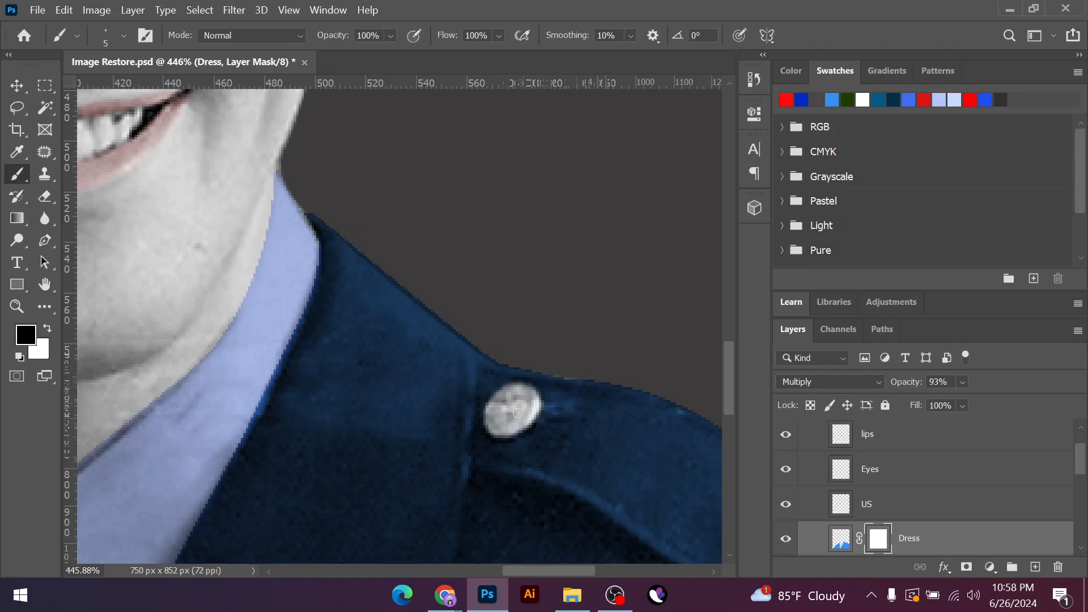
Paint black on the Dress mask over the rank insignia on the shoulder strap to remove its blue tint
scroll(463, 422, "down", 5)
scroll(491, 499, "up", 5)
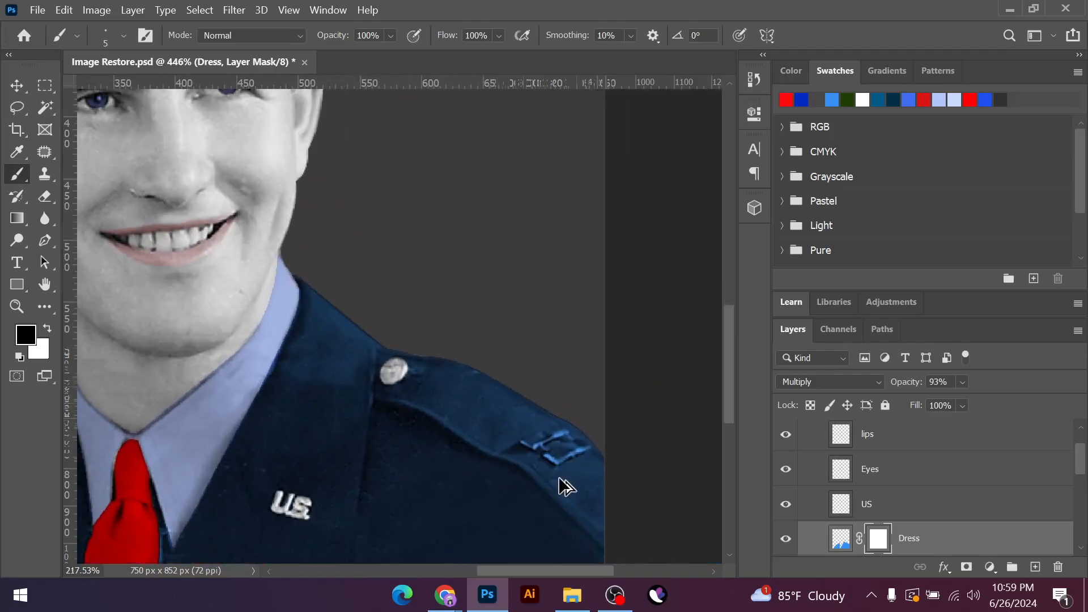
scroll(569, 460, "up", 4)
mouse_move(433, 392)
left_mouse_down()
mouse_move(507, 358)
mouse_move(464, 388)
mouse_move(539, 364)
mouse_move(516, 358)
mouse_move(580, 363)
mouse_move(466, 411)
mouse_move(438, 395)
left_mouse_up()
mouse_move(510, 438)
left_mouse_down()
mouse_move(576, 454)
mouse_move(651, 416)
mouse_move(652, 406)
mouse_move(622, 393)
mouse_move(613, 417)
mouse_move(591, 420)
mouse_move(600, 406)
mouse_move(558, 441)
mouse_move(545, 435)
mouse_move(566, 416)
mouse_move(528, 424)
mouse_move(499, 414)
mouse_move(556, 391)
mouse_move(542, 417)
mouse_move(581, 405)
mouse_move(573, 391)
mouse_move(610, 404)
mouse_move(572, 436)
mouse_move(613, 426)
mouse_move(556, 451)
mouse_move(644, 410)
left_mouse_up()
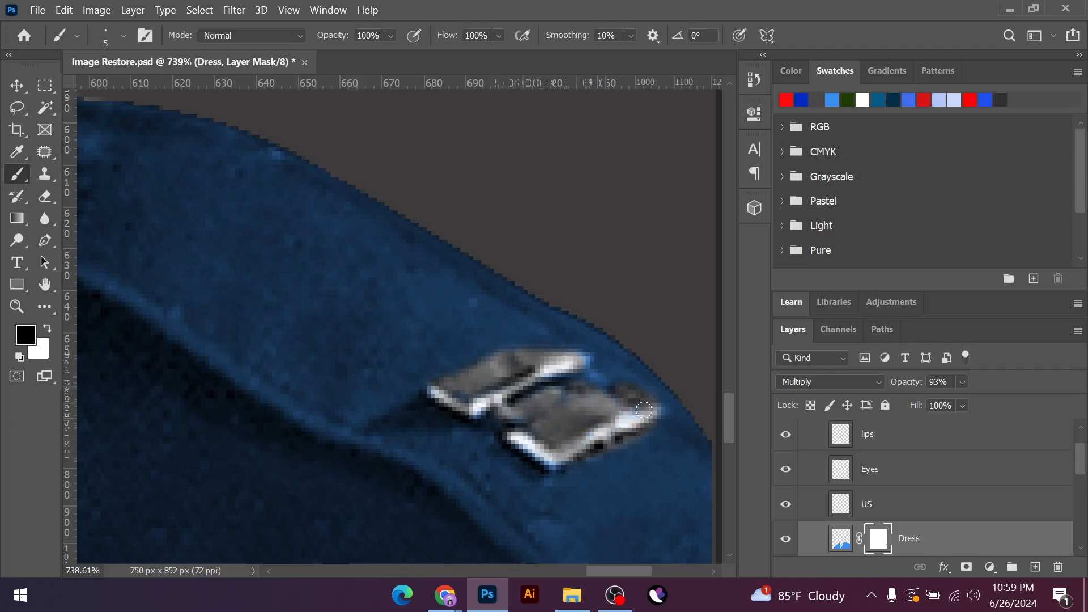
scroll(501, 394, "down", 10)
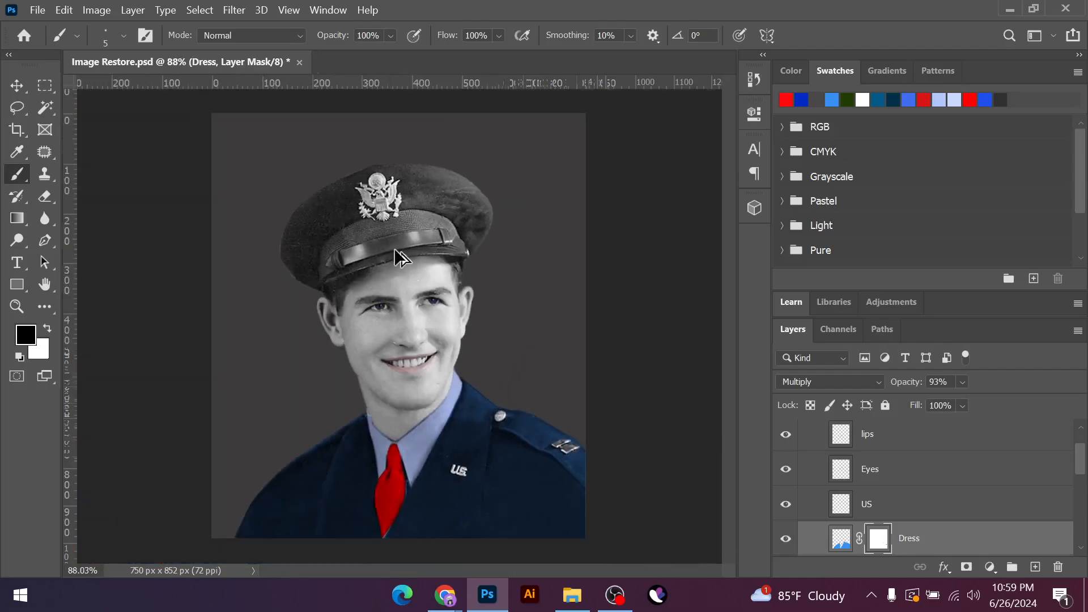
Collapse Group 1 and ungroup it
scroll(396, 253, "up", 3)
scroll(372, 152, "up", 2)
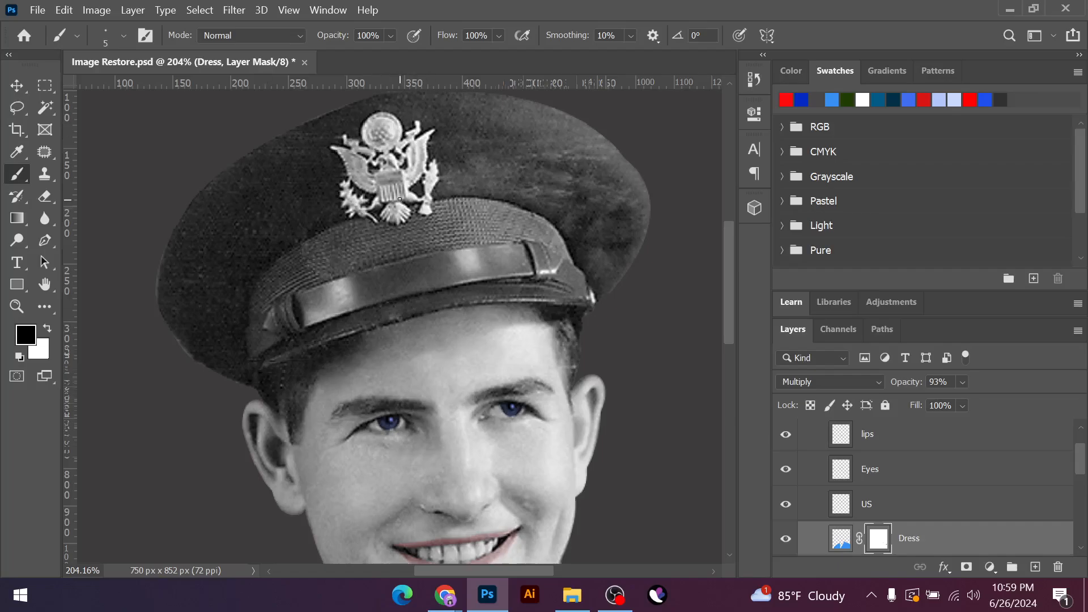
scroll(370, 120, "up", 3)
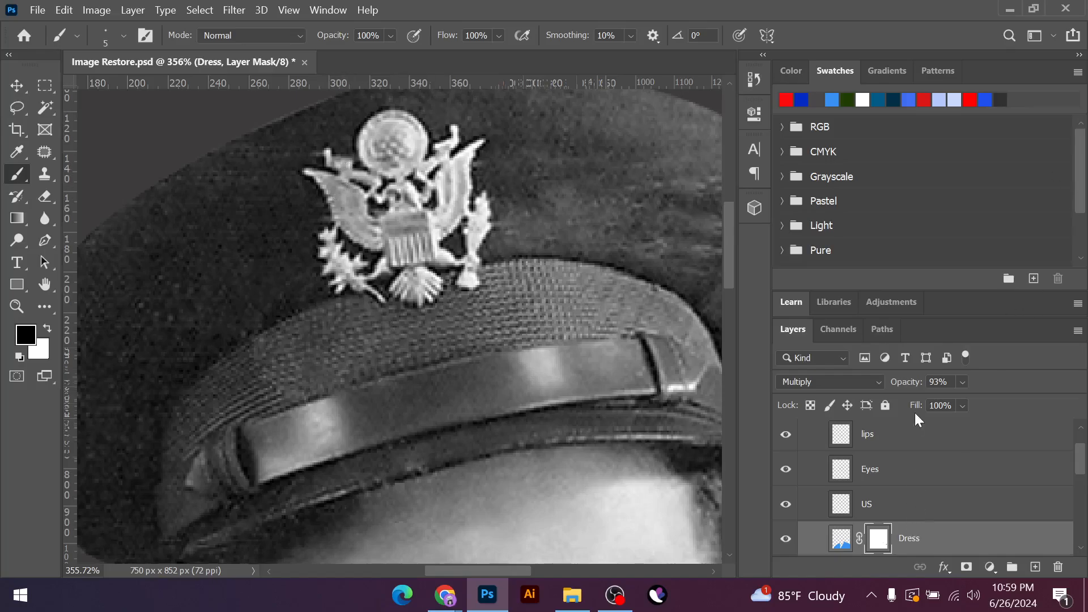
scroll(862, 466, "up", 2)
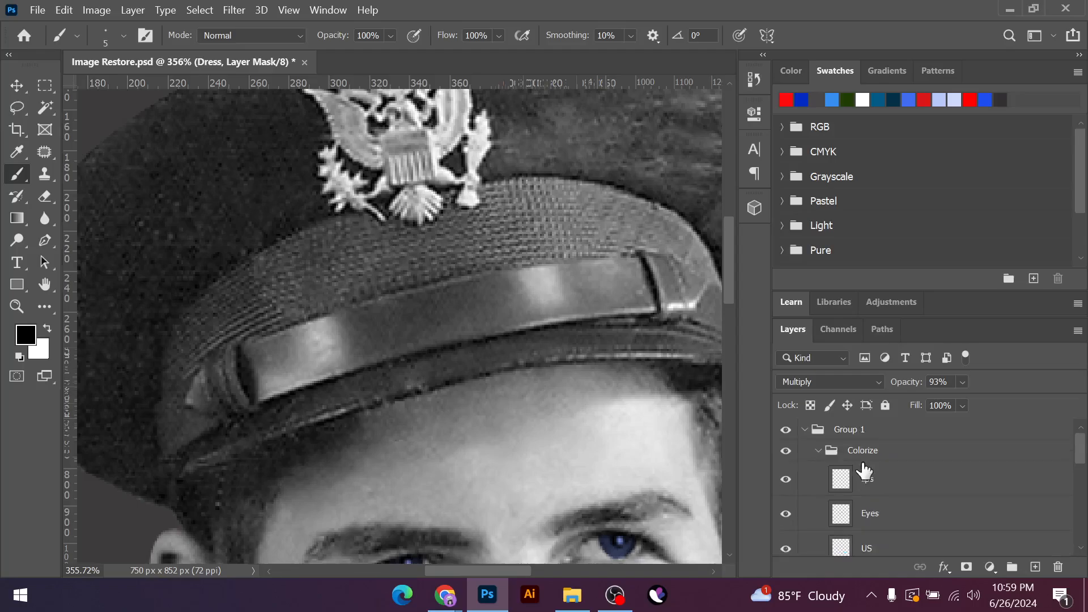
left_click(805, 430)
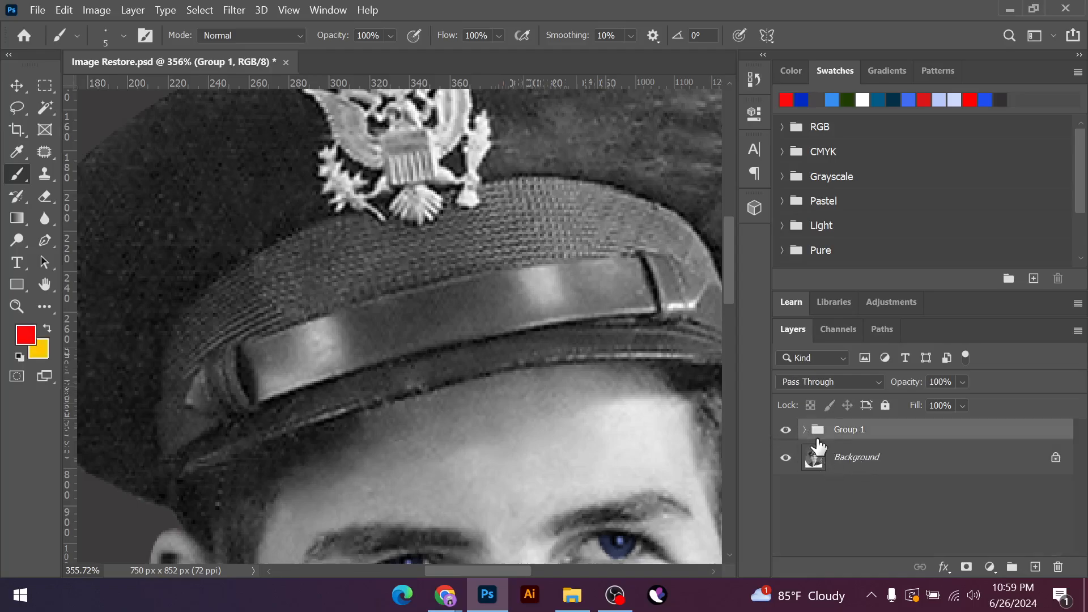
right_click(873, 434)
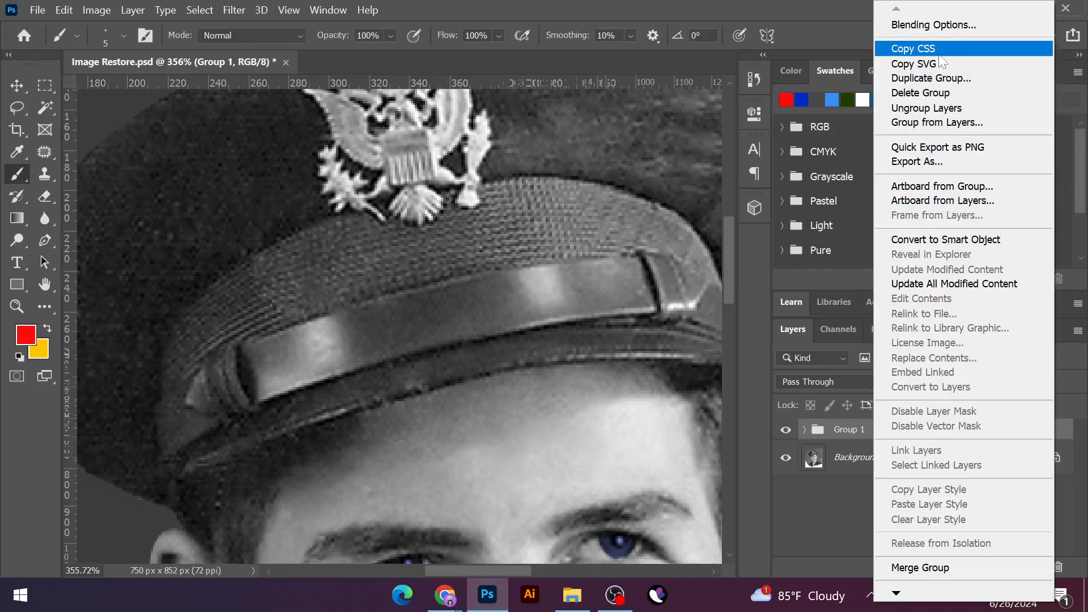
left_click(916, 109)
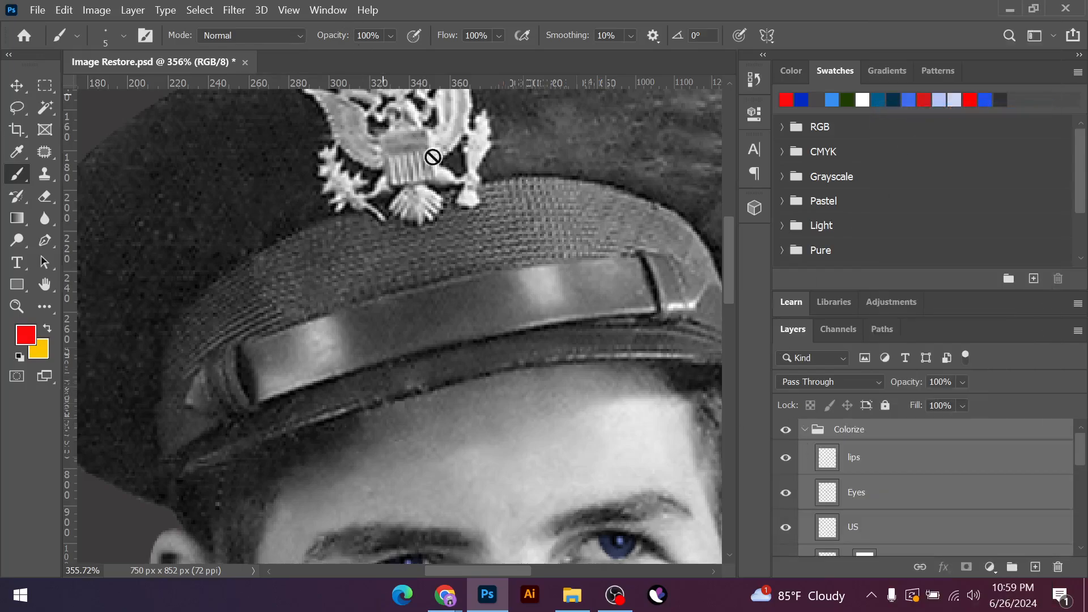
Collapse the Colorize group and select Layer 1 copy in the Cliping Path group
left_click(16, 86)
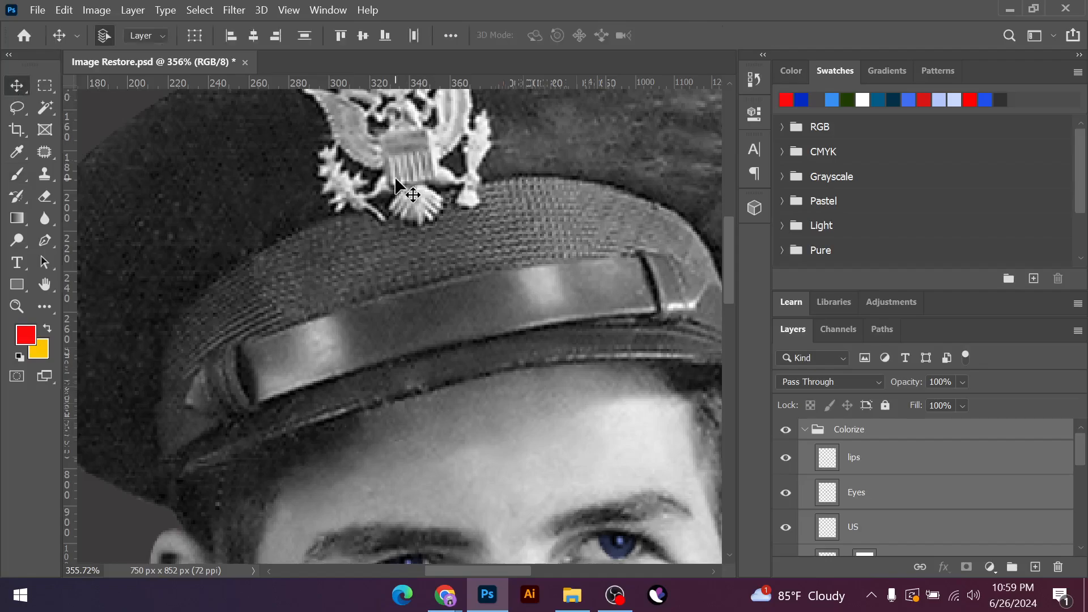
left_click(804, 431)
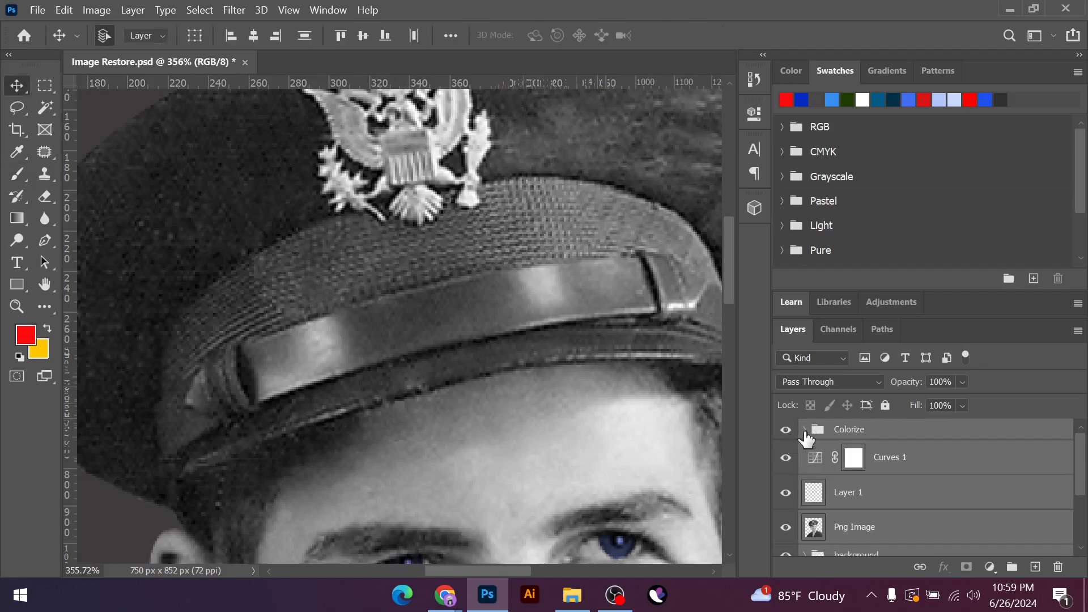
scroll(899, 510, "down", 3)
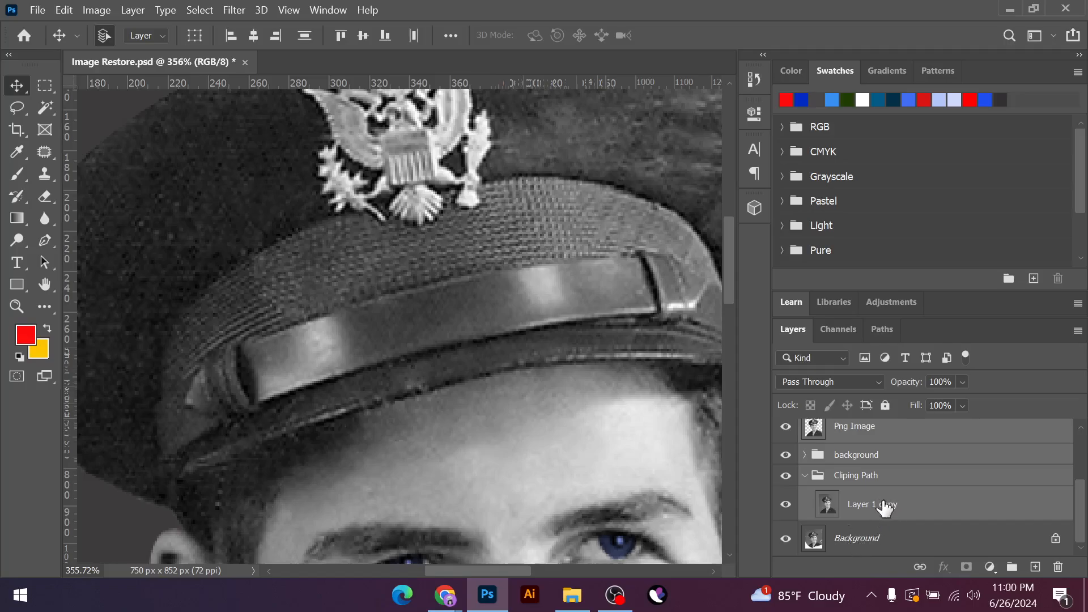
left_click(884, 508)
Start a Pen tool path at the base of the cap badge's tail feathers and trace their right-hand edge
scroll(377, 244, "up", 3)
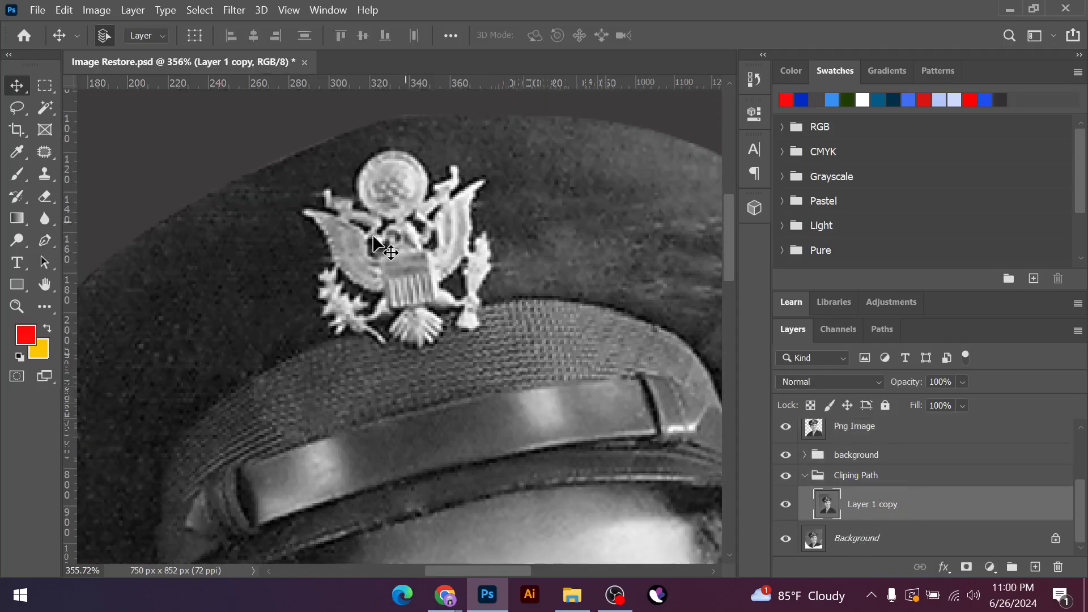
scroll(373, 237, "up", 3)
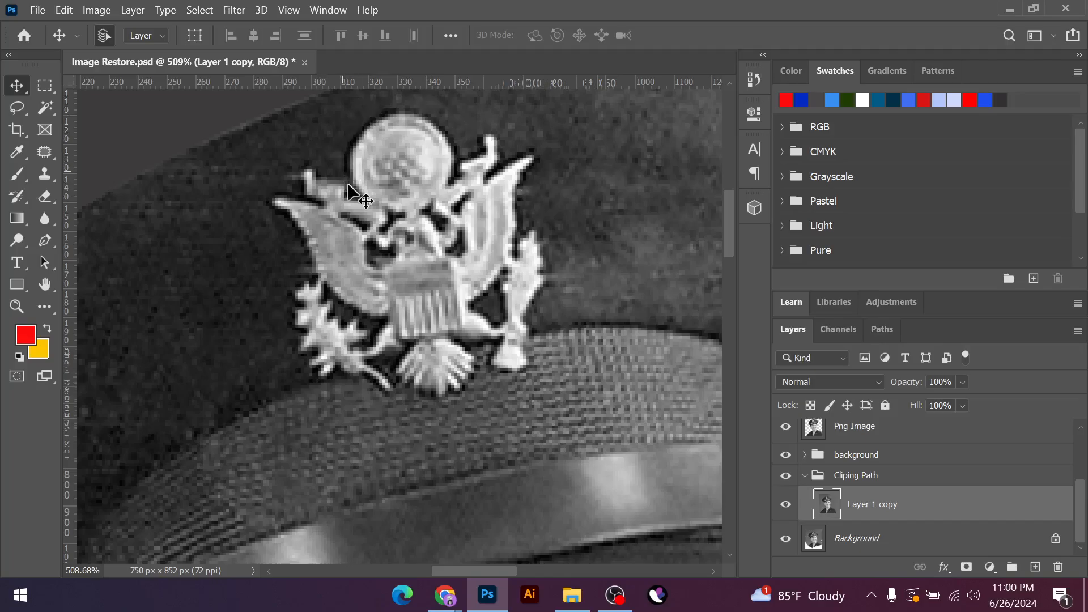
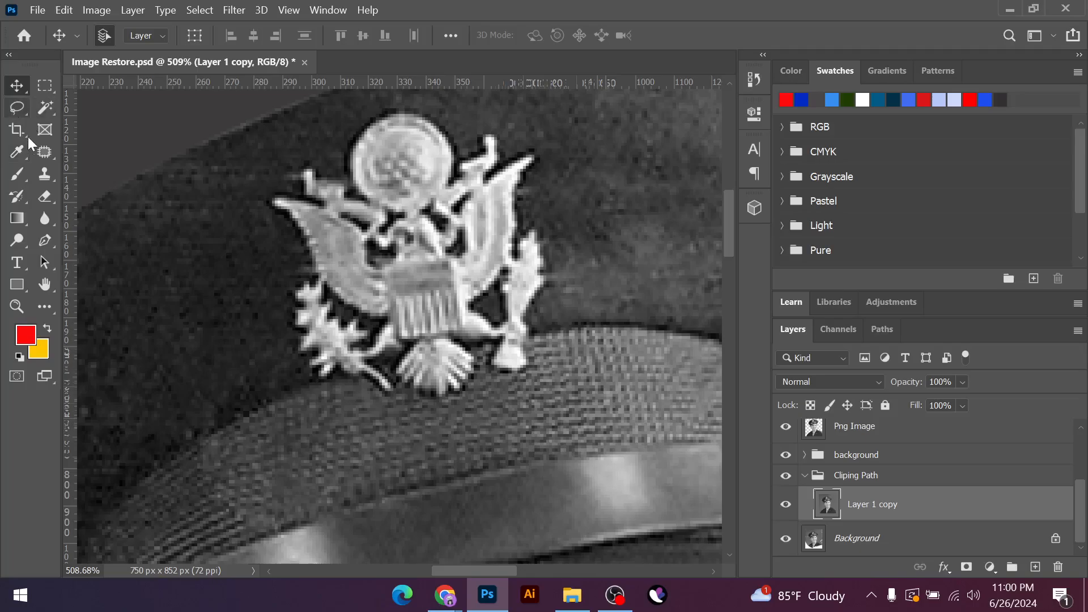
left_click(45, 240)
scroll(477, 398, "up", 1)
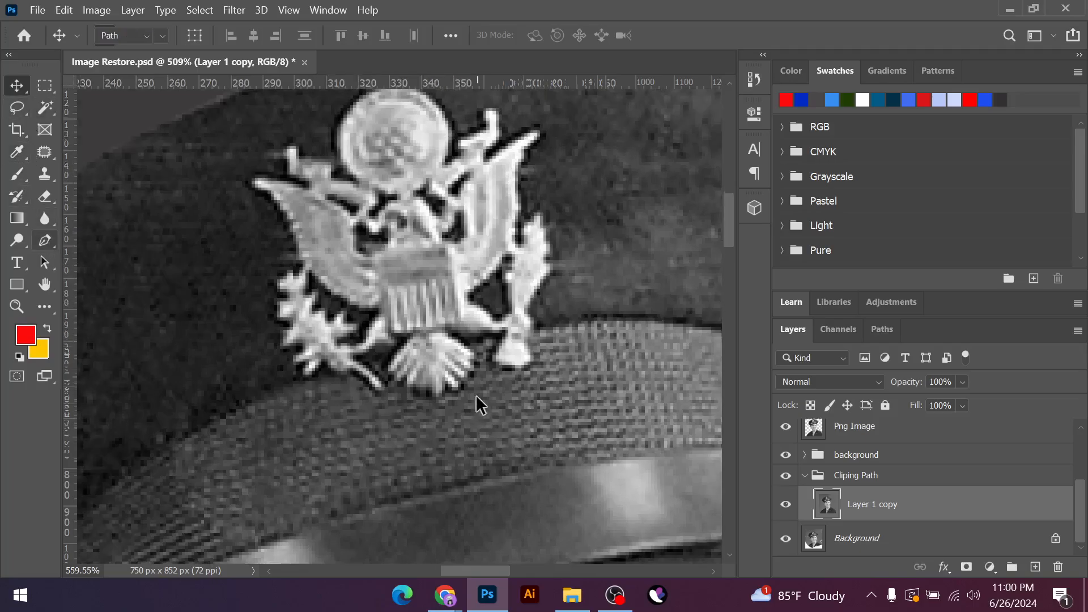
scroll(475, 395, "up", 3)
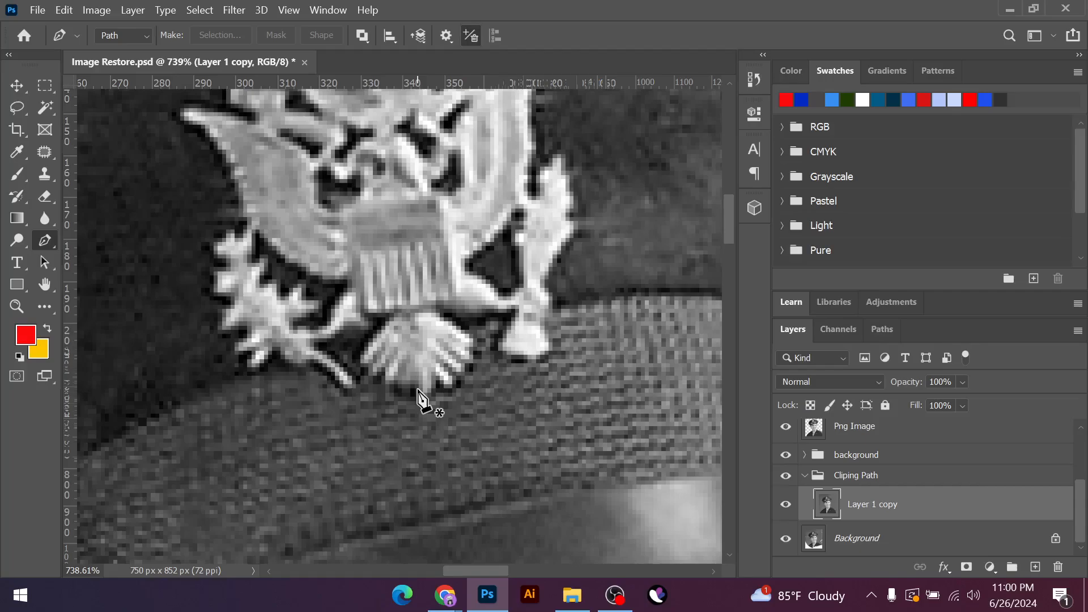
left_click(419, 389)
left_click(422, 396)
left_click(444, 388)
left_click(452, 384)
left_click(444, 368)
left_click(457, 371)
left_click(461, 363)
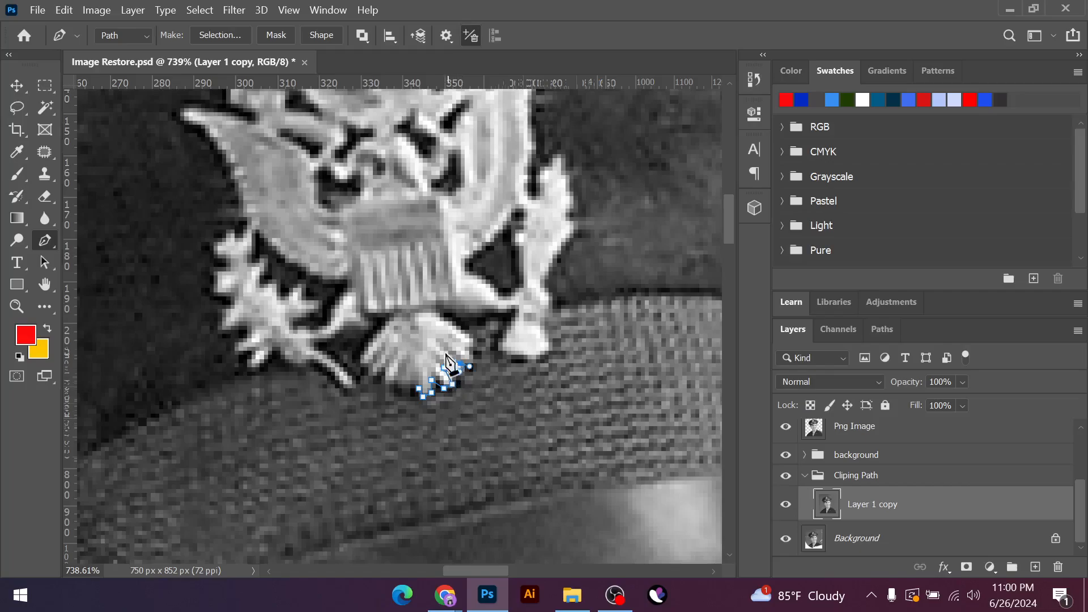
left_click(444, 350)
left_click(460, 350)
left_click(467, 349)
left_click(470, 342)
left_click(462, 331)
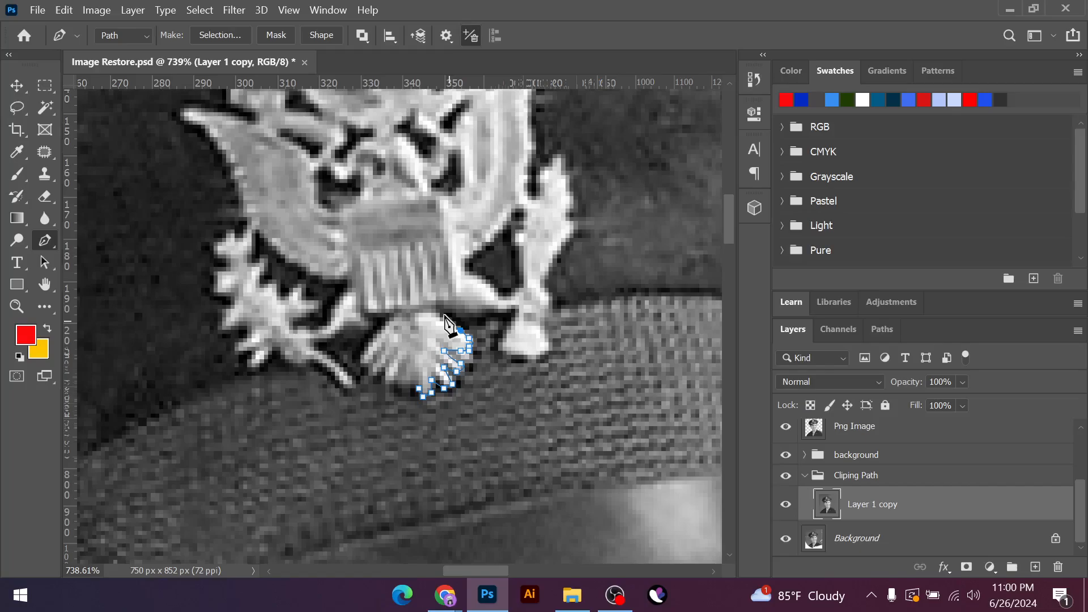
Continue the path from the tail feathers along the eagle's leg and down to the base of the arrow bundle
left_click(443, 313)
left_click(451, 308)
left_click(463, 311)
left_click(482, 313)
left_click(505, 312)
left_click(499, 343)
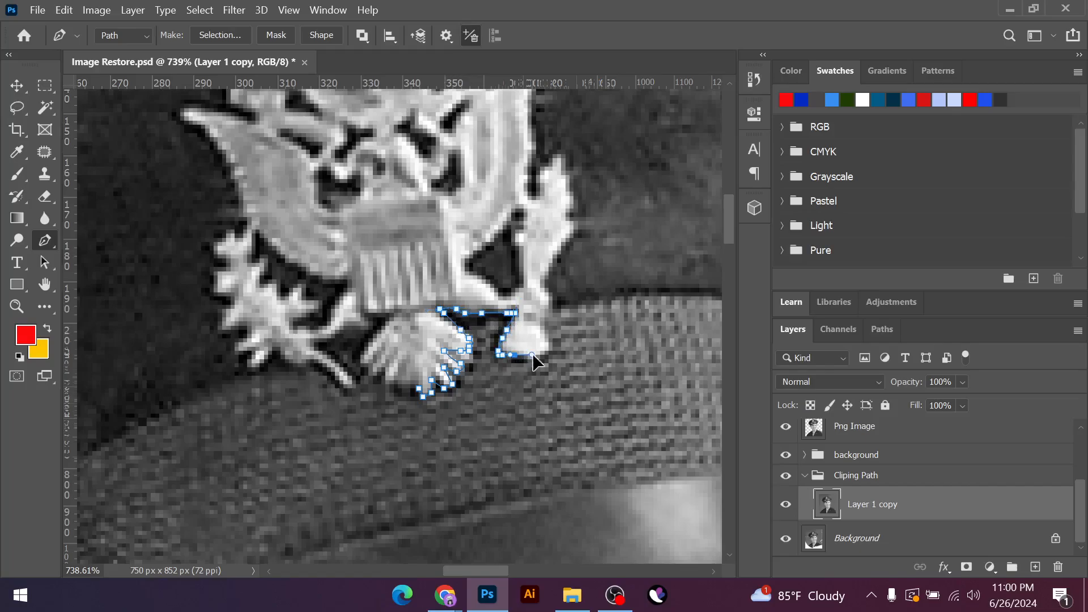
Continue the path around the base of the arrow bundle and up the bundle's right-hand edge
left_click(549, 347)
left_click(550, 342)
left_click(549, 301)
left_click(549, 284)
left_click(545, 280)
left_click(552, 272)
left_click(557, 263)
left_click(574, 237)
Trace the path around the tip of the arrow bundle and back down into the notch beside the wing
left_click(582, 221)
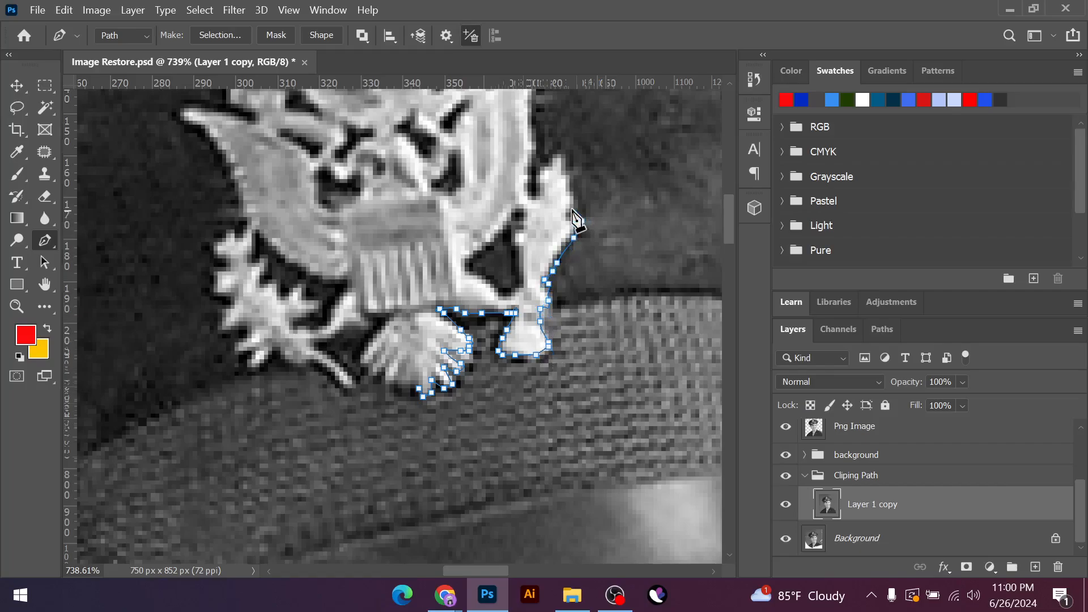
left_click(574, 217)
left_click(570, 208)
left_click(568, 166)
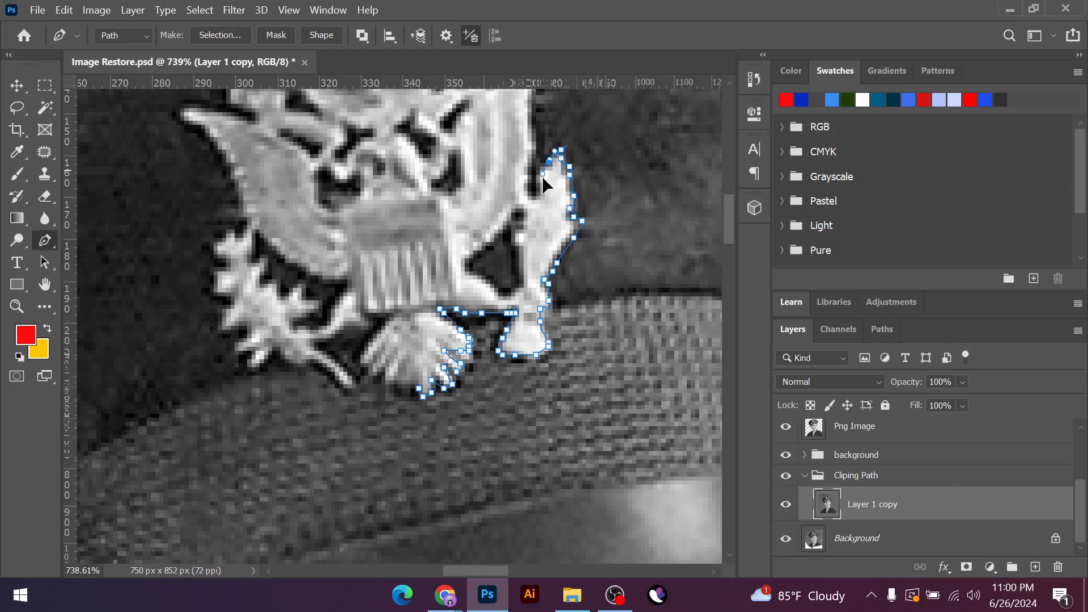
left_click(545, 175)
left_click(540, 188)
left_click(537, 195)
Continue the path up the outer edge of the badge's right wing and around the wing tip
left_click(528, 175)
left_click(528, 167)
scroll(534, 161, "up", 1)
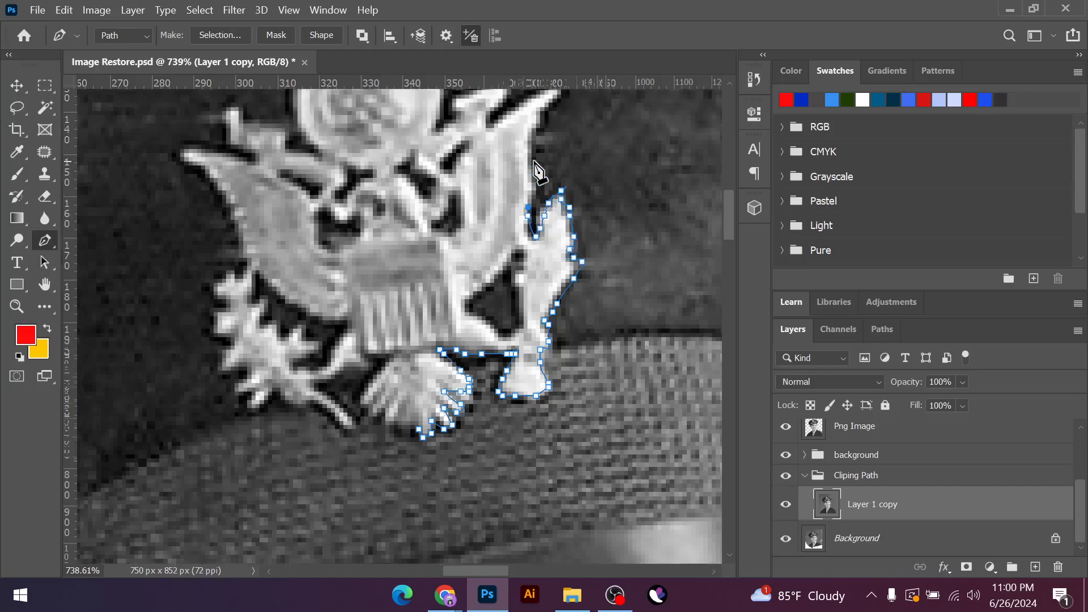
scroll(537, 170, "up", 1)
left_click(537, 231)
left_click(533, 215)
left_click(532, 186)
left_click(540, 165)
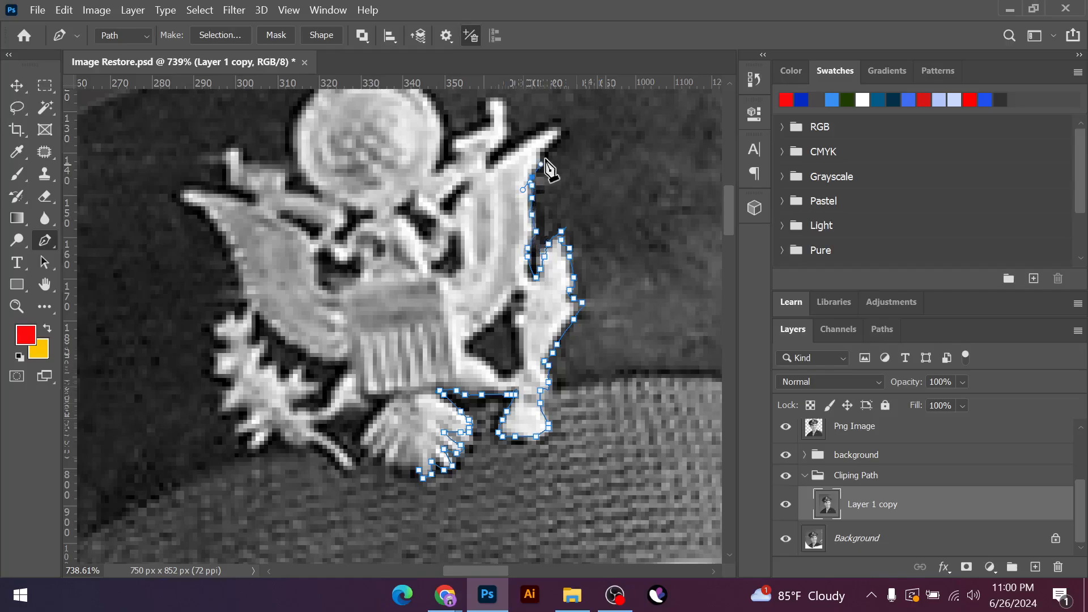
left_click(541, 165)
left_click(553, 148)
left_click(561, 135)
left_click(562, 127)
Trace the right wing's upper edge inward and carry the path around the small spike beside the round disc
left_click(540, 127)
left_click_drag(537, 135, 522, 146)
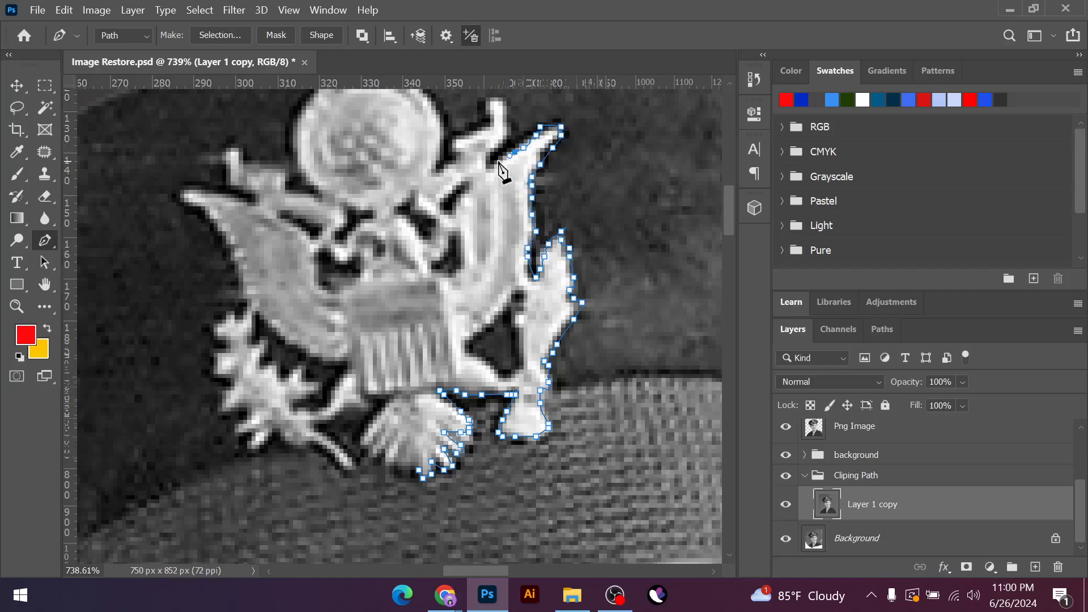
left_click(506, 156)
left_click(497, 161)
scroll(505, 142, "up", 1)
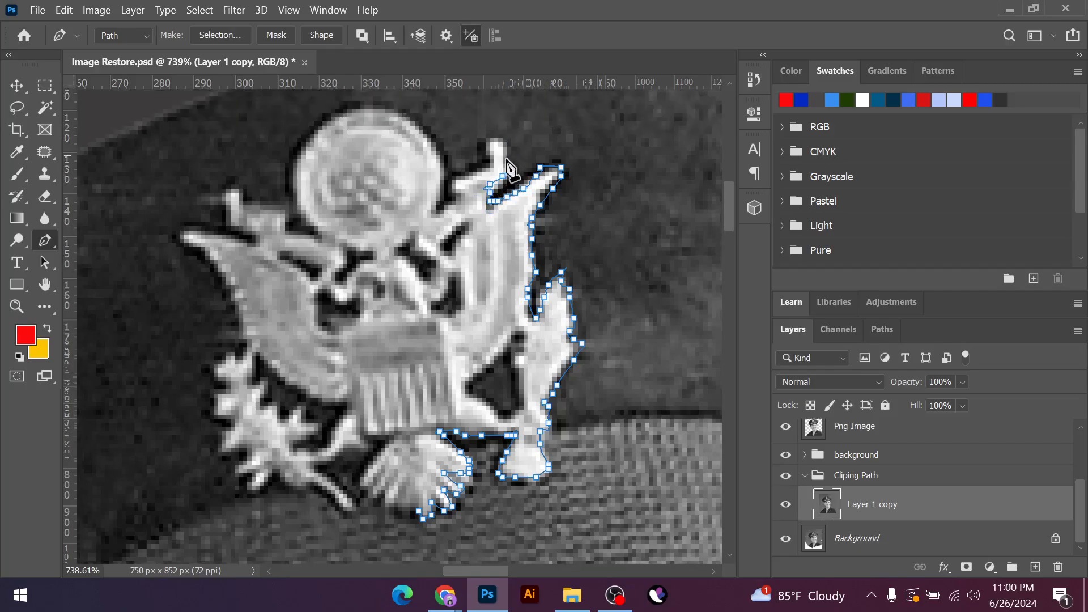
left_click(503, 138)
left_click(492, 139)
left_click(485, 151)
left_click(465, 170)
left_click(456, 176)
left_click(460, 192)
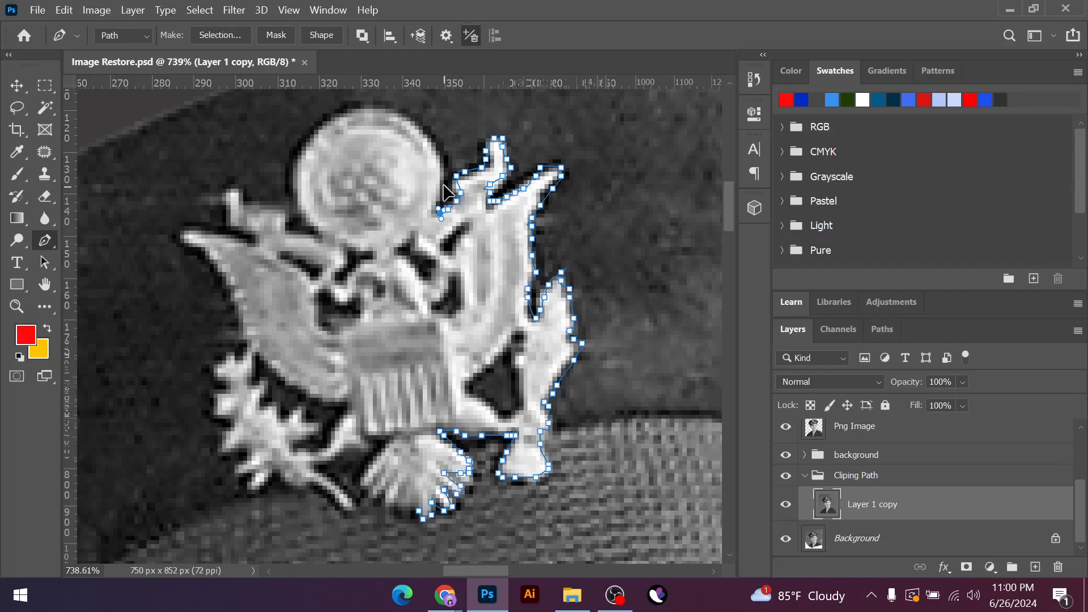
Continue the path over the round disc at the top of the badge and down its left side
left_click_drag(439, 205, 443, 184)
left_click_drag(364, 101, 283, 98)
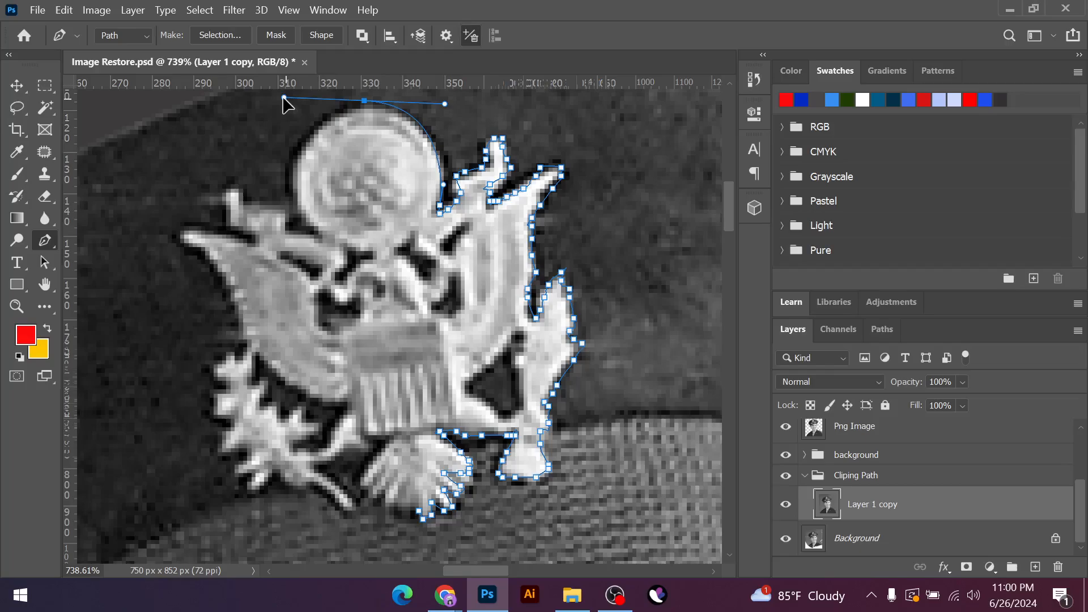
left_click(363, 101, "alt")
left_click(326, 117)
left_click_drag(314, 134, 304, 141)
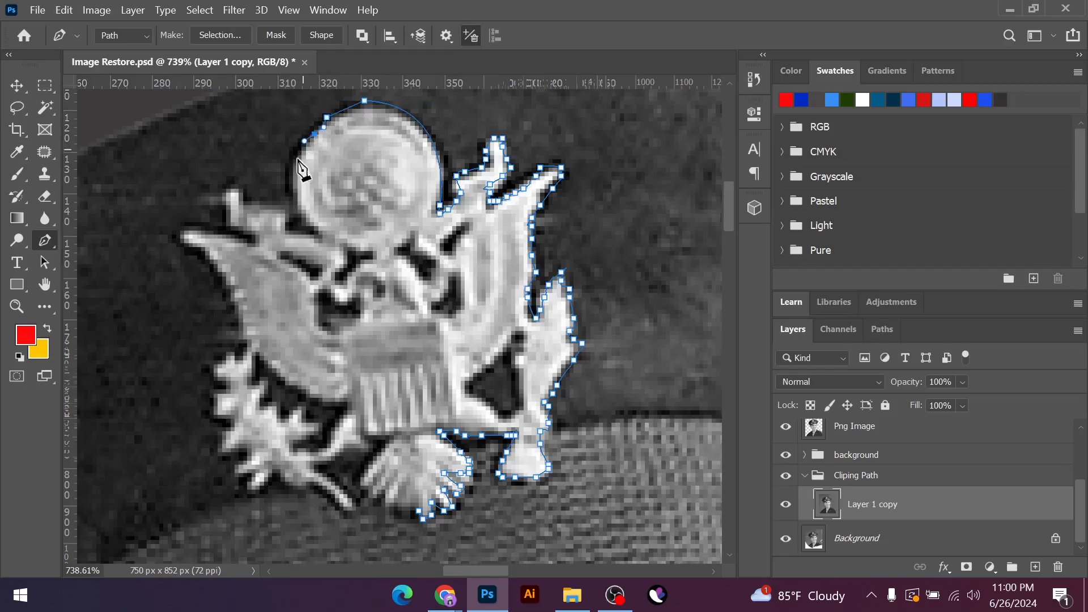
left_click_drag(302, 196, 315, 223)
key("ctrl+z")
left_click(306, 213)
Trace the path around the small spike above the left wing, ending in the notch beneath it
left_click(297, 231)
left_click(289, 230)
left_click(285, 218)
left_click_drag(281, 213, 275, 211)
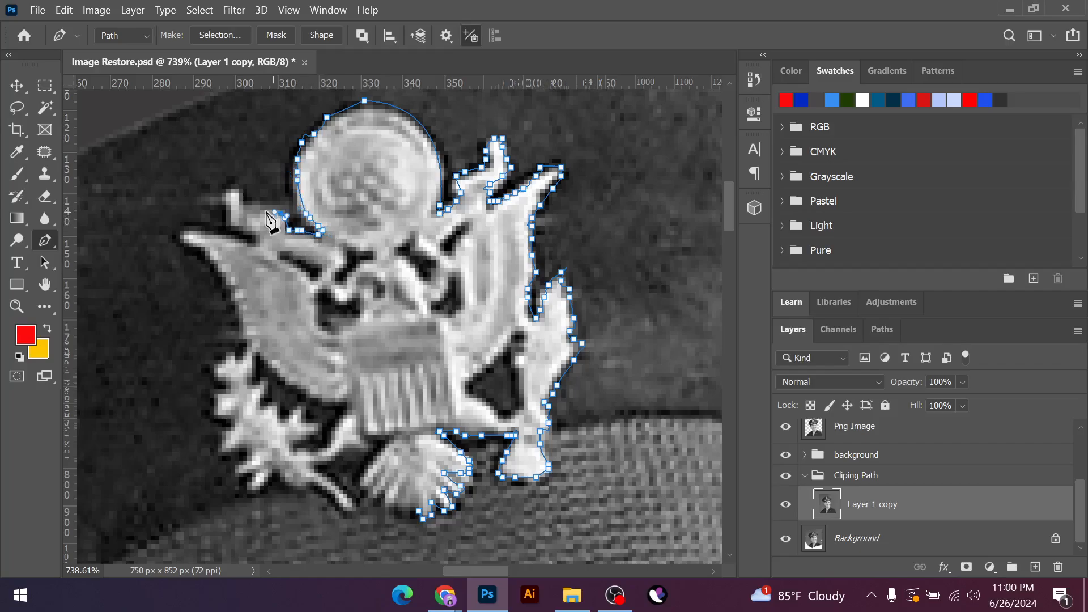
left_click(222, 196)
left_click(226, 213)
left_click(226, 225)
left_click(238, 226)
left_click(255, 226)
left_click(256, 233)
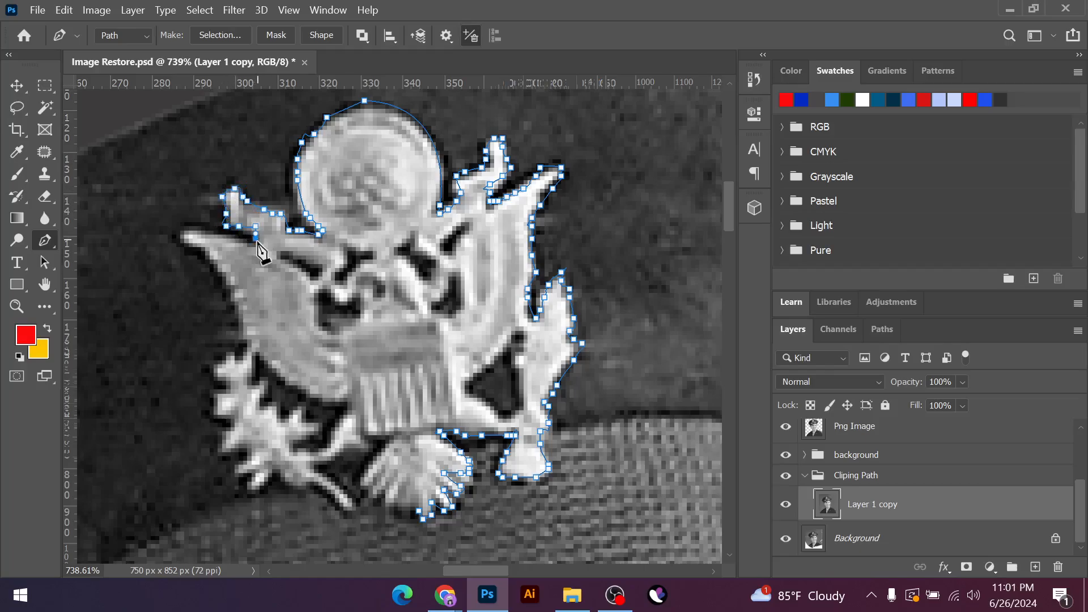
Continue the path around the left wing's tip and down its outer edge to the olive branch
left_click(247, 247)
left_click(234, 243)
left_click(227, 239)
left_click(210, 234)
left_click(196, 231)
left_click(180, 230)
left_click_drag(189, 240, 231, 289)
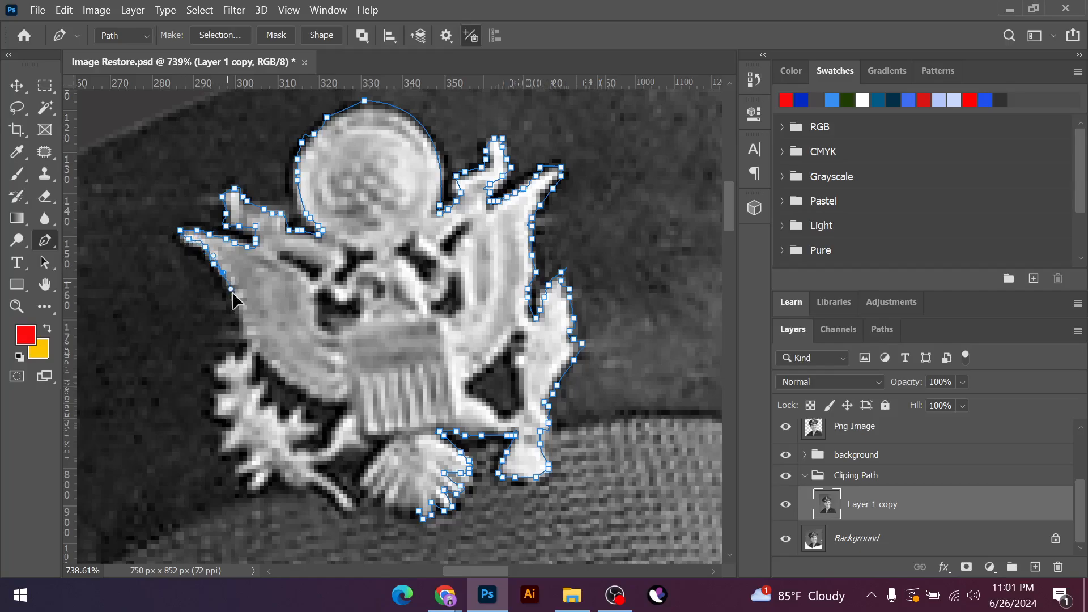
left_click(247, 332)
left_click(247, 336)
left_click(246, 341)
Trace the leaf points along the left-hand edge of the olive branch
left_click(224, 361)
left_click(218, 361)
left_click(214, 367)
left_click(209, 374)
left_click(201, 377)
left_click(217, 395)
left_click(214, 406)
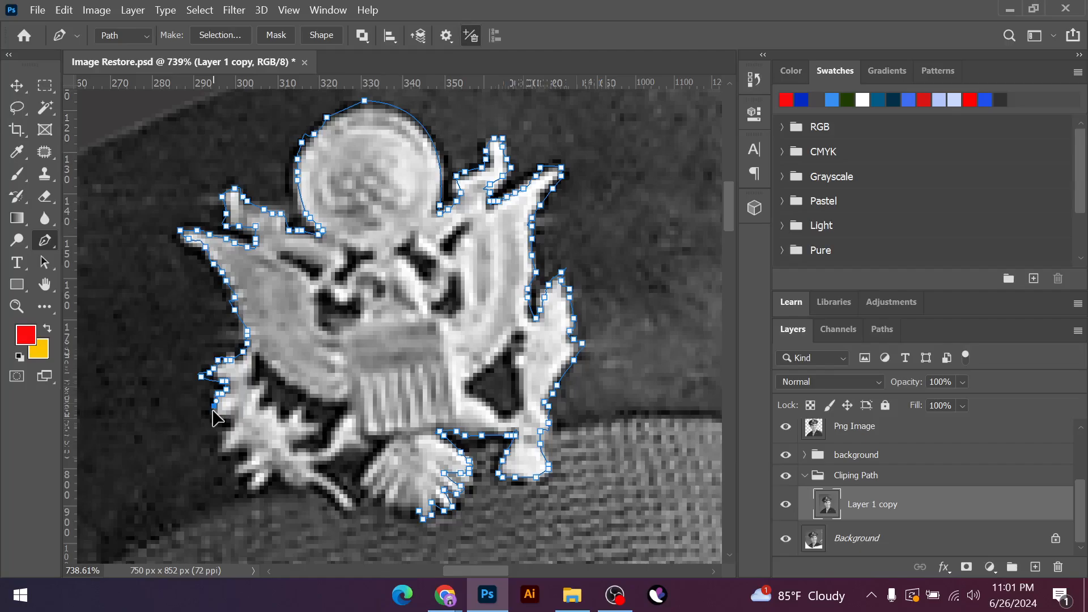
left_click(214, 415)
left_click(230, 424)
left_click(222, 439)
left_click(217, 448)
left_click(235, 448)
Trace the olive branch's lower leaves and carry the path along the underside to the stem's end
left_click(243, 448)
left_click(243, 456)
left_click(235, 468)
left_click(248, 476)
left_click(242, 483)
left_click(248, 490)
left_click(267, 494)
left_click(267, 478)
left_click(276, 474)
left_click(297, 486)
left_click(317, 491)
left_click(322, 486)
left_click(340, 503)
left_click(347, 512)
left_click(352, 499)
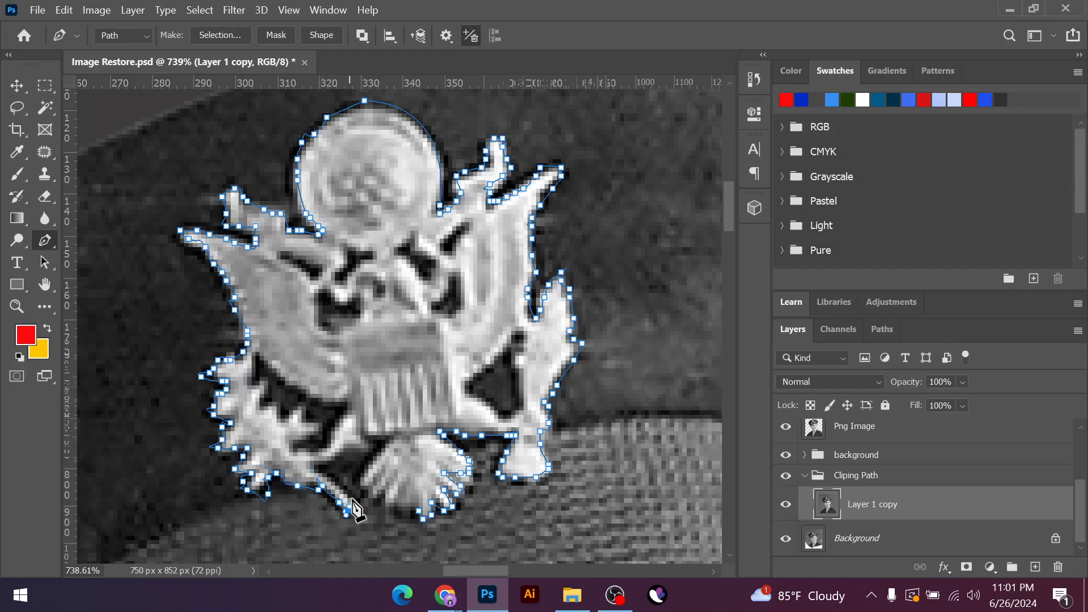
Trace the stem's upper edge back to the eagle's leg and along the bottom of the shield
left_click_drag(339, 486, 329, 479)
left_click(318, 467)
left_click(326, 453)
left_click(339, 448)
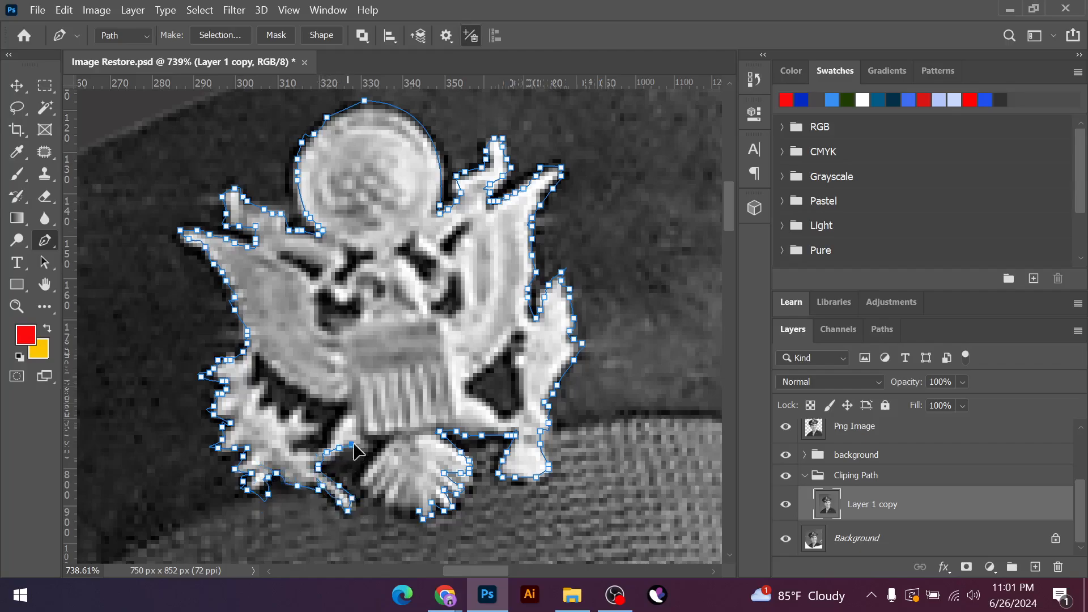
left_click(352, 445)
left_click(377, 436)
left_click_drag(390, 434, 399, 425)
Trace the left-hand edge of the tail feathers and close the badge outline at its starting point
left_click(385, 447)
left_click(375, 456)
left_click(363, 462)
left_click(356, 476)
left_click(370, 491)
left_click(389, 493)
left_click(392, 504)
left_click_drag(406, 516, 418, 510)
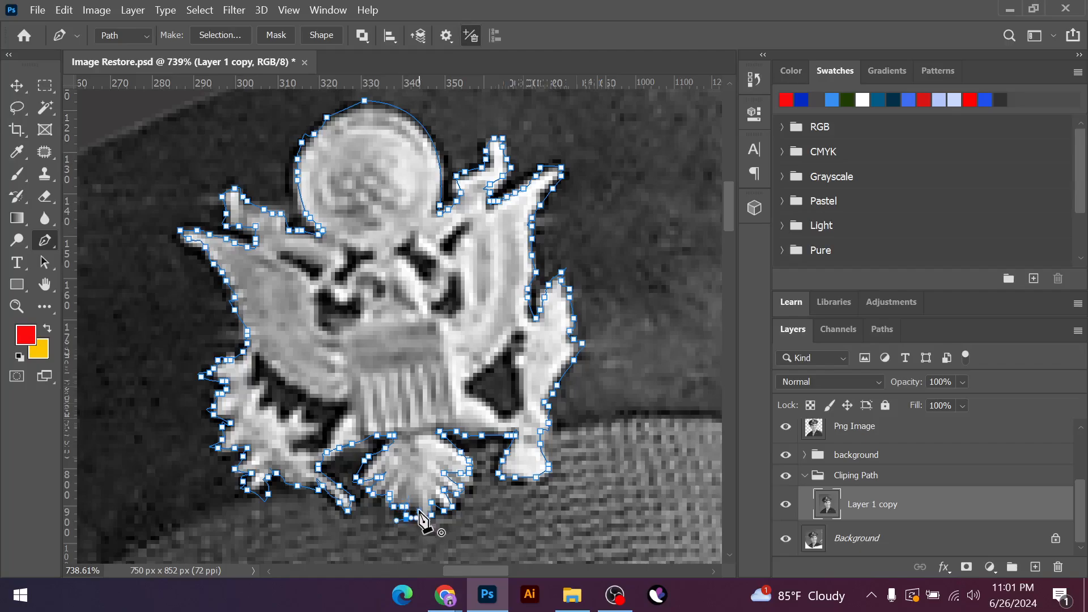
left_click(419, 517)
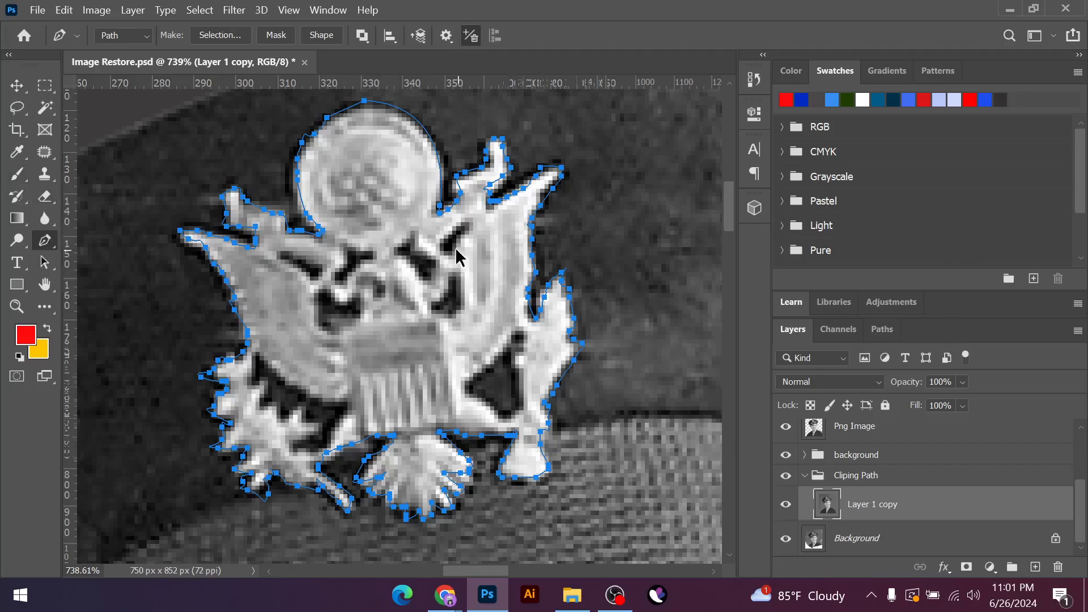
Outline the narrow dark gap below the right wing's upper edge with a closed path
scroll(454, 247, "up", 2)
left_click(431, 248)
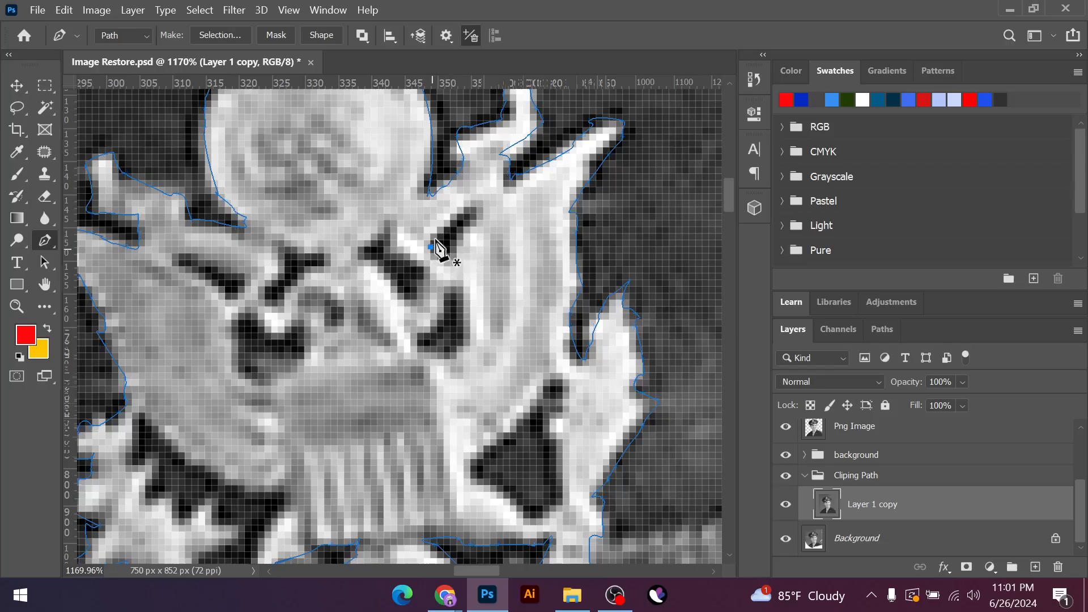
left_click(437, 241)
left_click_drag(444, 234, 451, 230)
left_click_drag(457, 227, 462, 213)
left_click(476, 207)
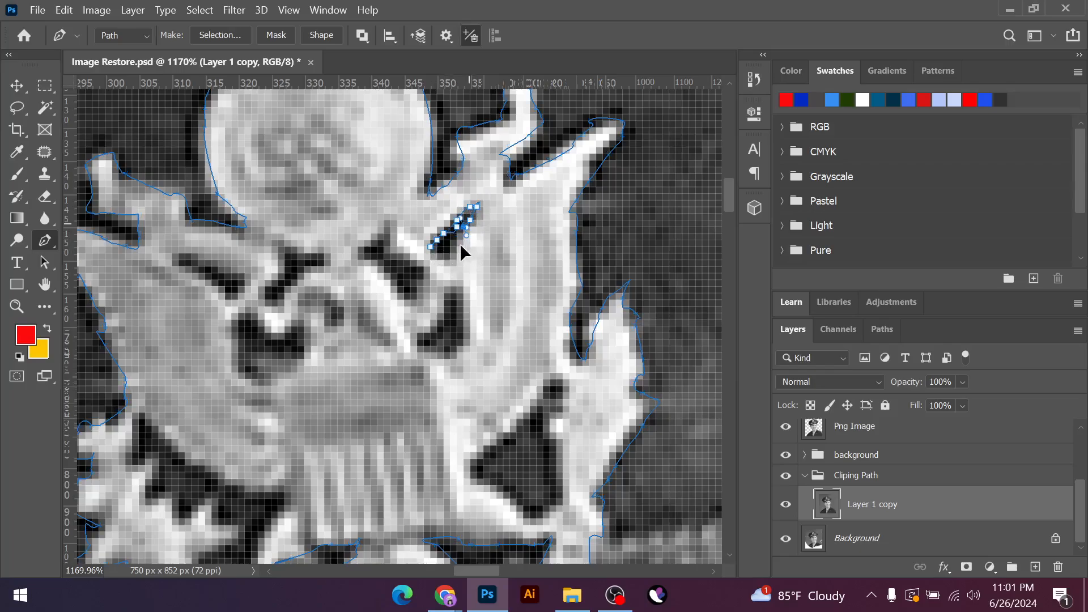
left_click(431, 247)
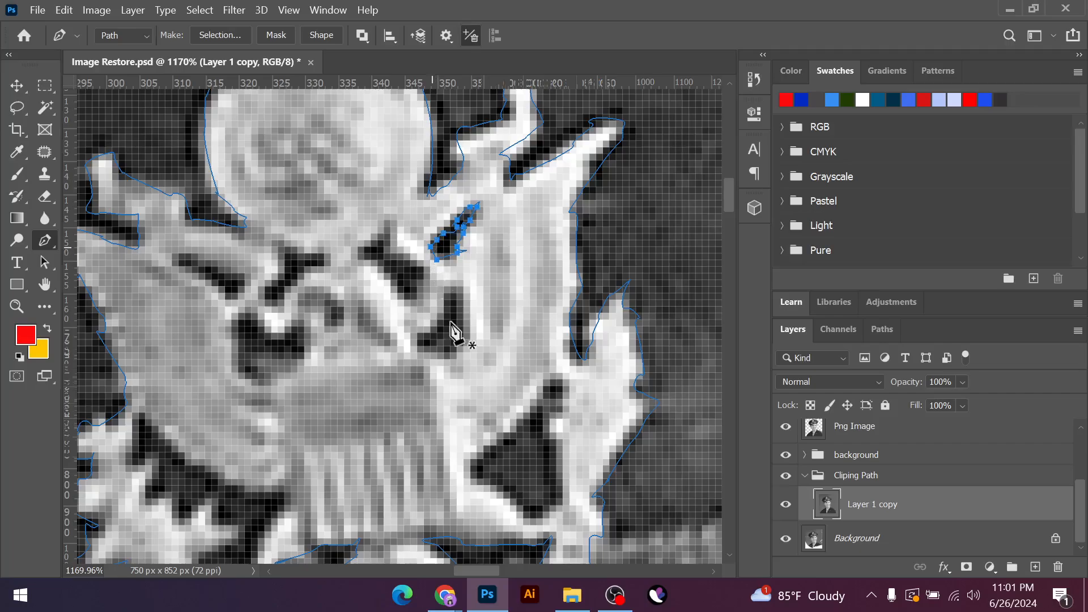
Trace the crescent-shaped dark gap between the eagle's neck and the right wing
left_click(444, 287)
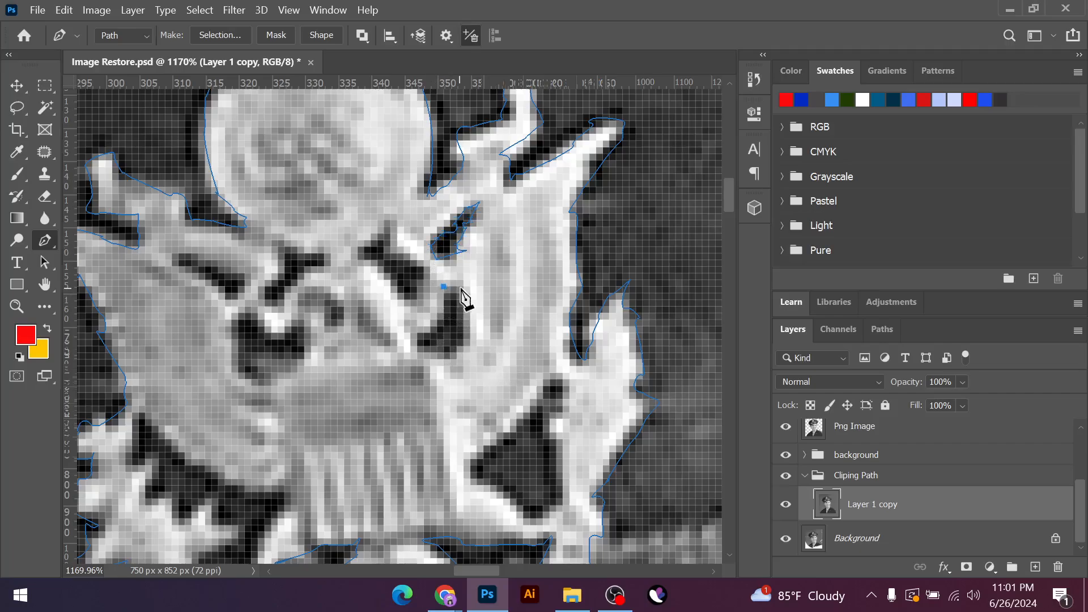
left_click(470, 306)
left_click_drag(464, 327, 448, 357)
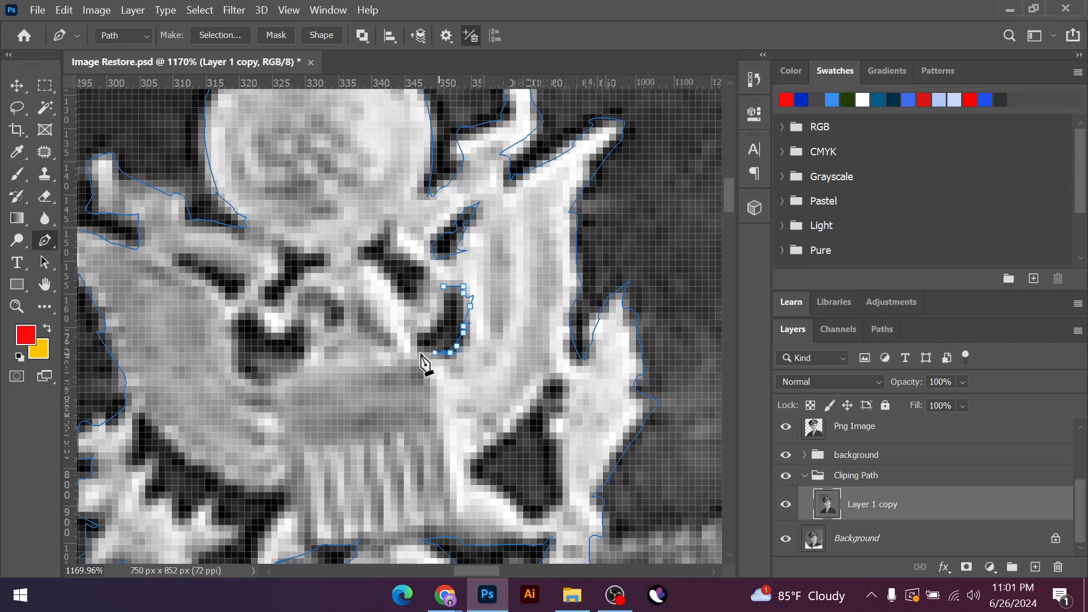
left_click(430, 353)
left_click(417, 352)
left_click(417, 347)
left_click(417, 339)
left_click(430, 332)
left_click(437, 326)
left_click(437, 320)
left_click_drag(444, 313, 443, 298)
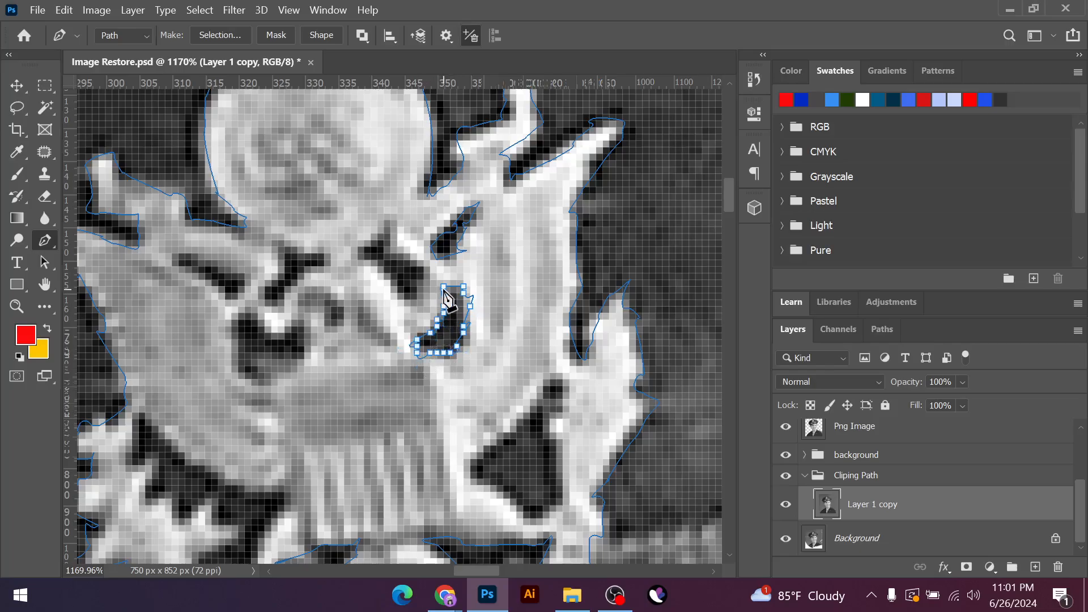
left_click(385, 226)
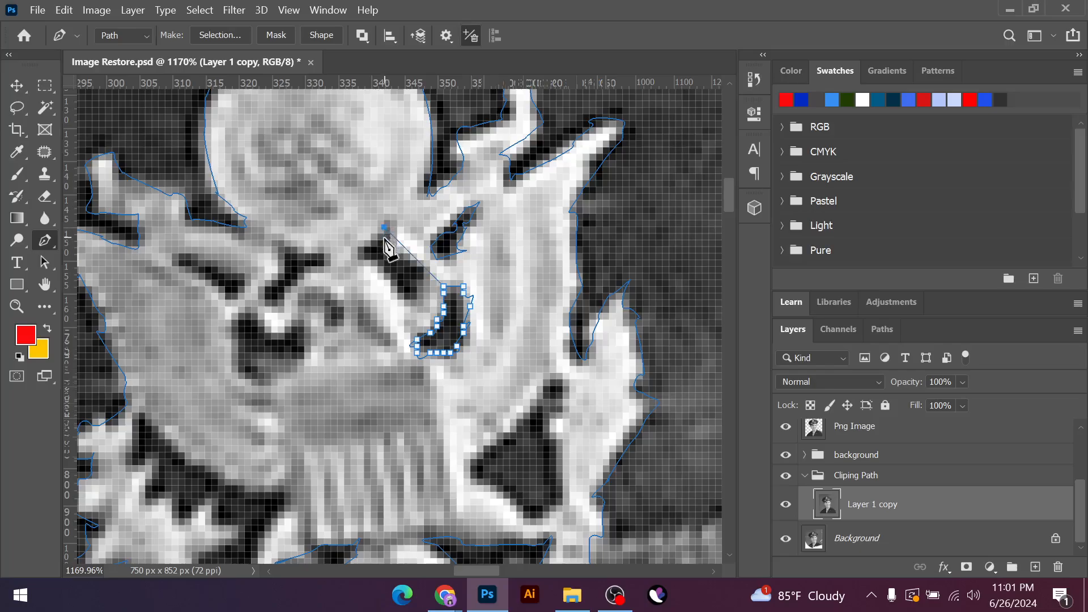
left_click_drag(384, 240, 381, 244)
left_click_drag(377, 247, 366, 246)
left_click(370, 267)
left_click(384, 267)
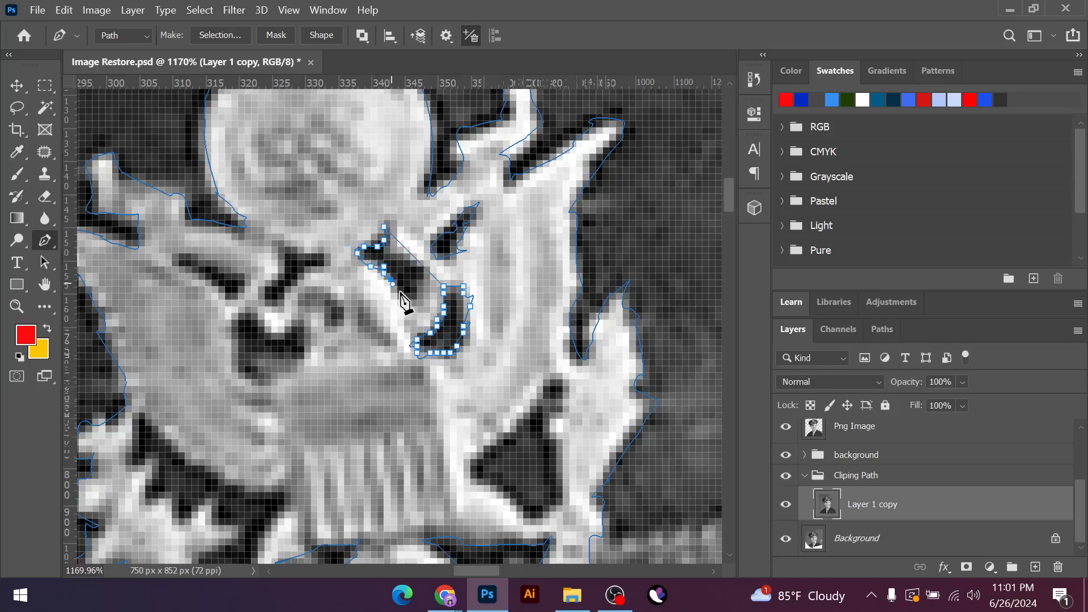
left_click(390, 286)
left_click(397, 293)
left_click(411, 293)
left_click(417, 286)
left_click(417, 280)
left_click(417, 273)
left_click_drag(410, 267, 379, 300)
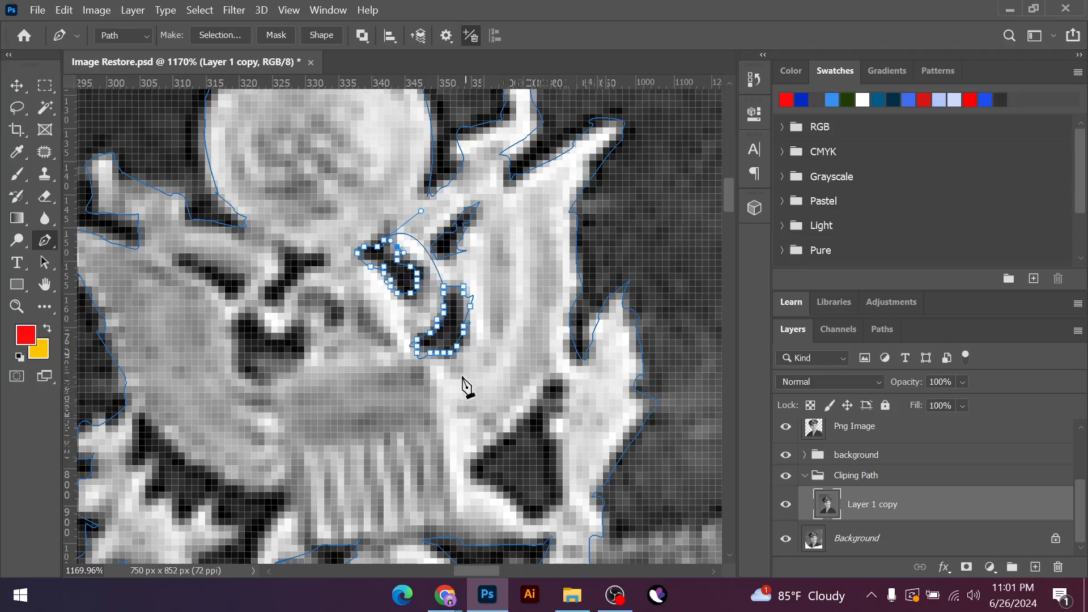
key("ctrl+z")
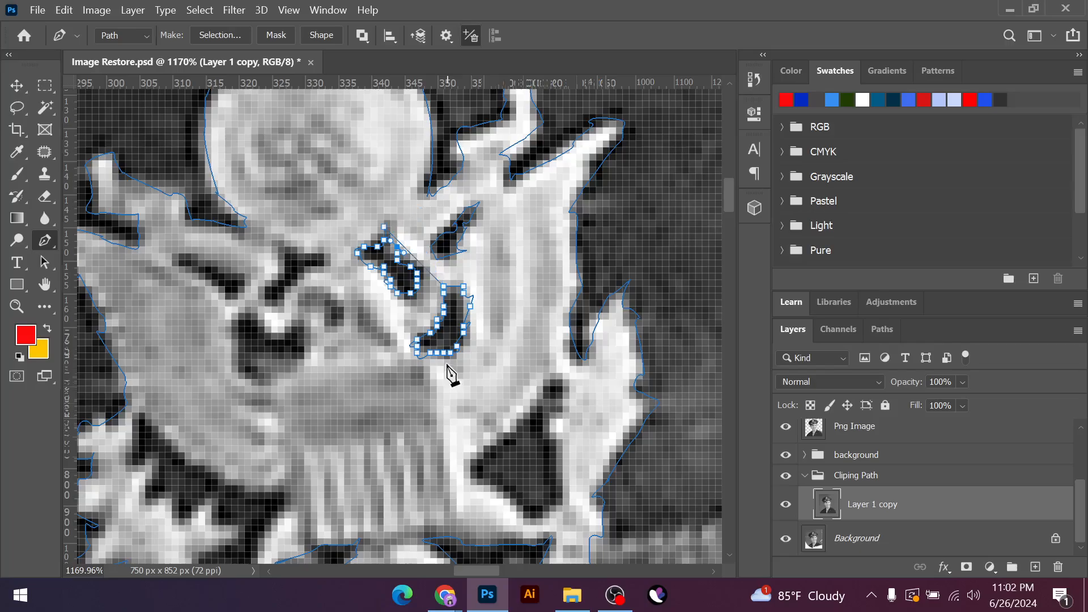
scroll(395, 267, "up", 2)
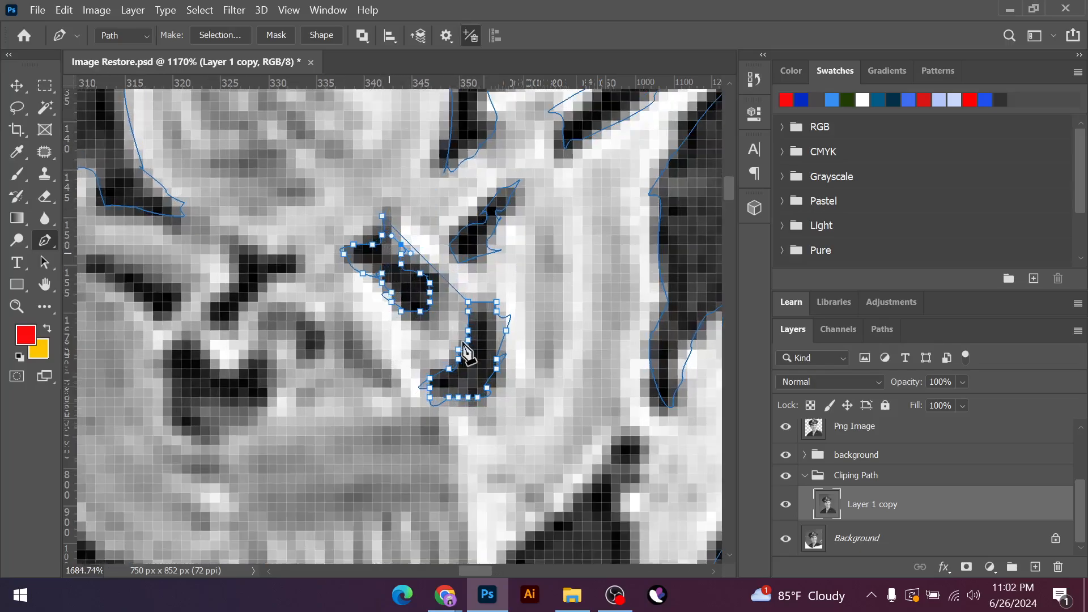
scroll(396, 245, "up", 2)
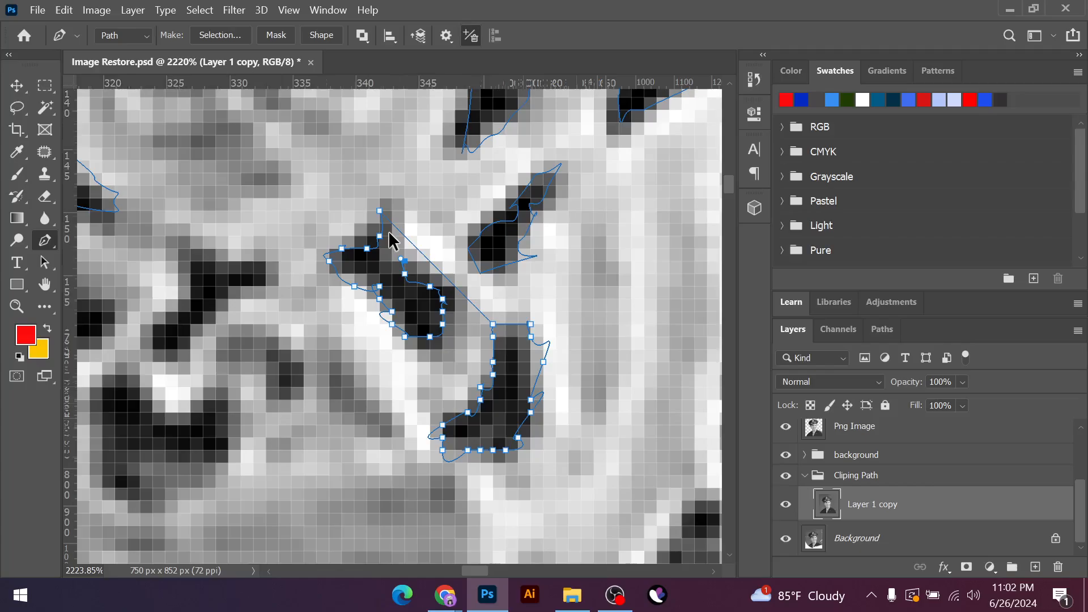
key("ctrl+z")
left_click(393, 261)
left_click_drag(393, 236, 396, 233)
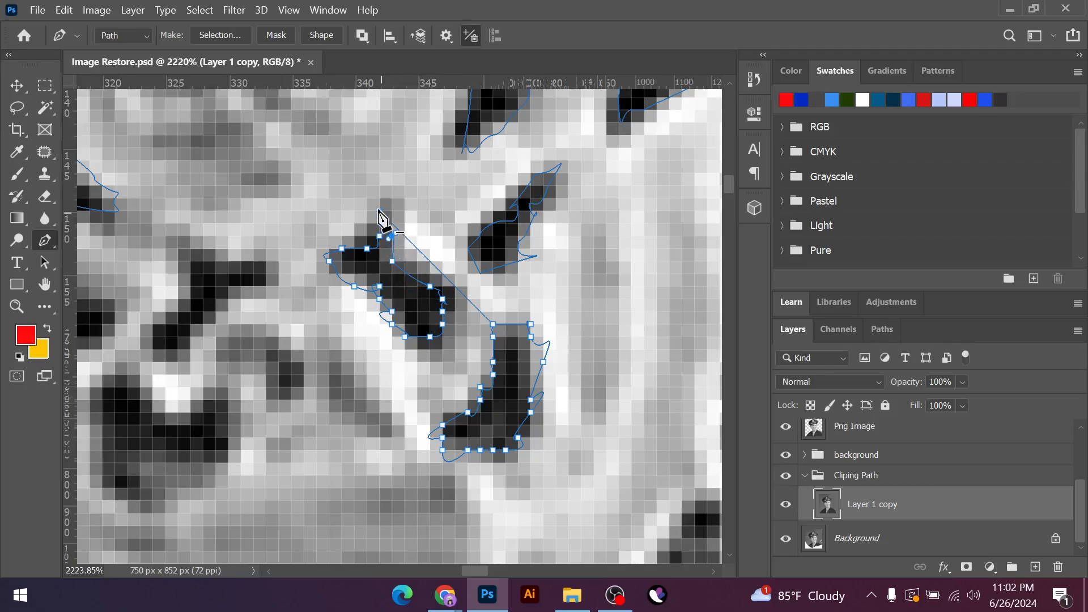
left_click(379, 211)
key("ctrl+z")
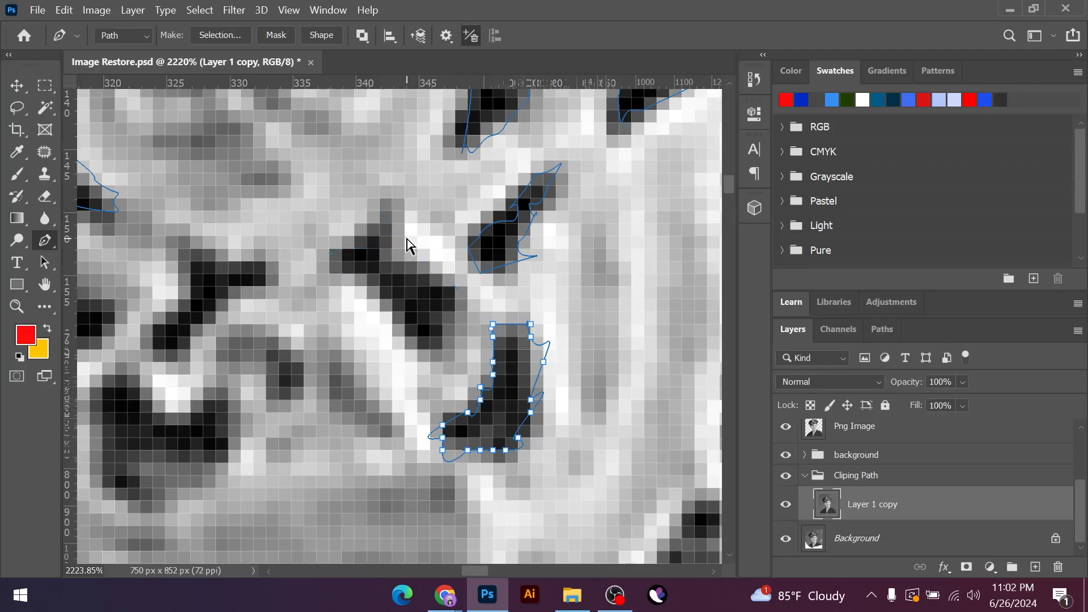
left_click(379, 224)
key("ctrl+z")
Close the outline of the crescent-shaped gap at its upper corner
scroll(490, 334, "up", 5)
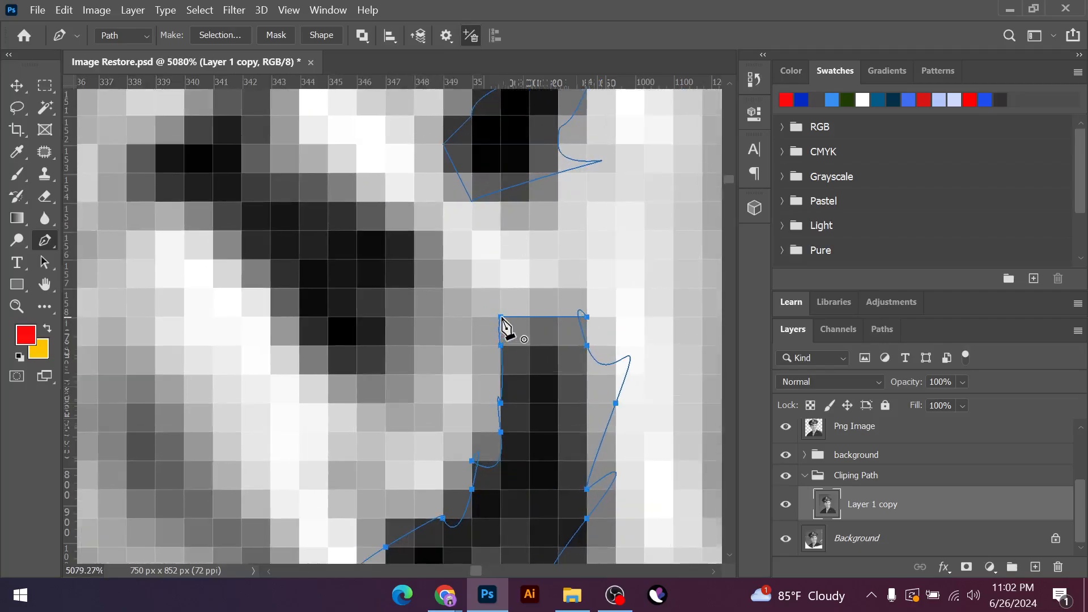
scroll(436, 284, "down", 4)
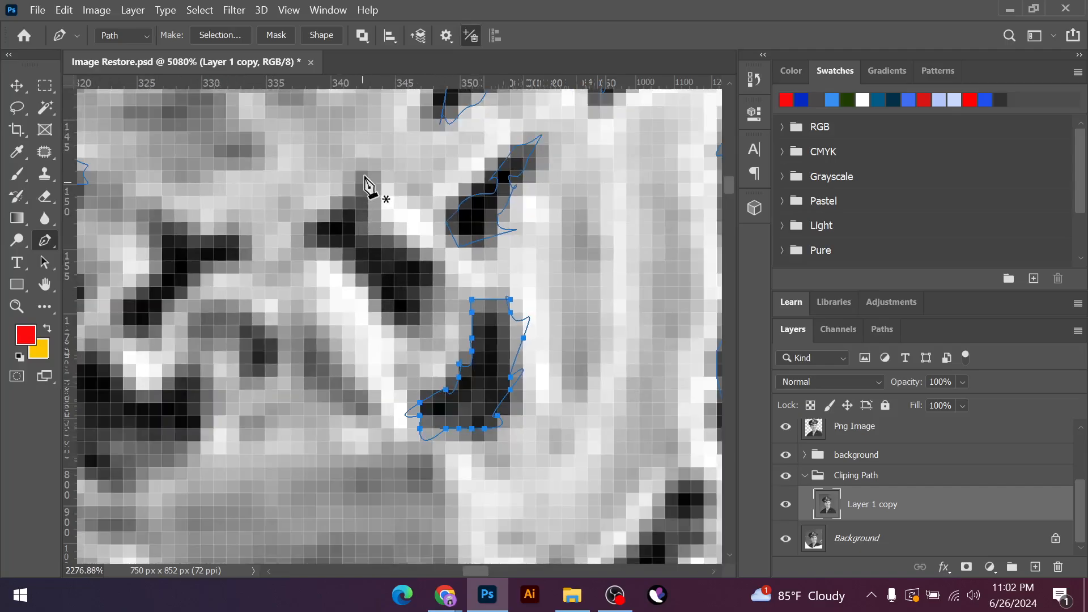
Outline the slanted dark gap between the eagle's head and the right wing, below the round emblem, with a closed path
left_click(355, 170)
left_click(342, 196)
left_click(330, 209)
left_click(317, 223)
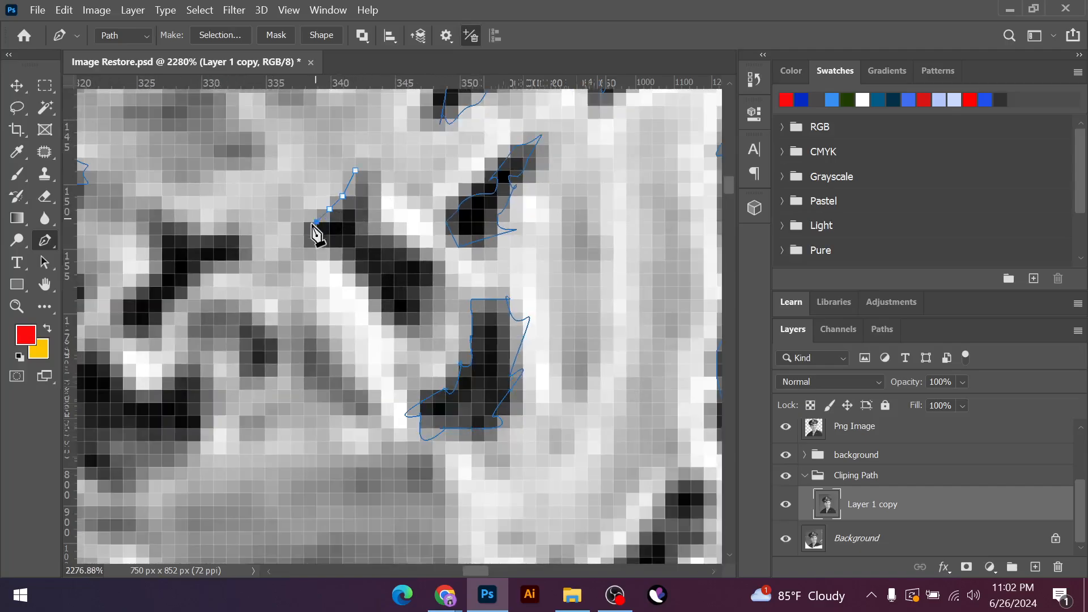
left_click_drag(304, 232, 320, 250)
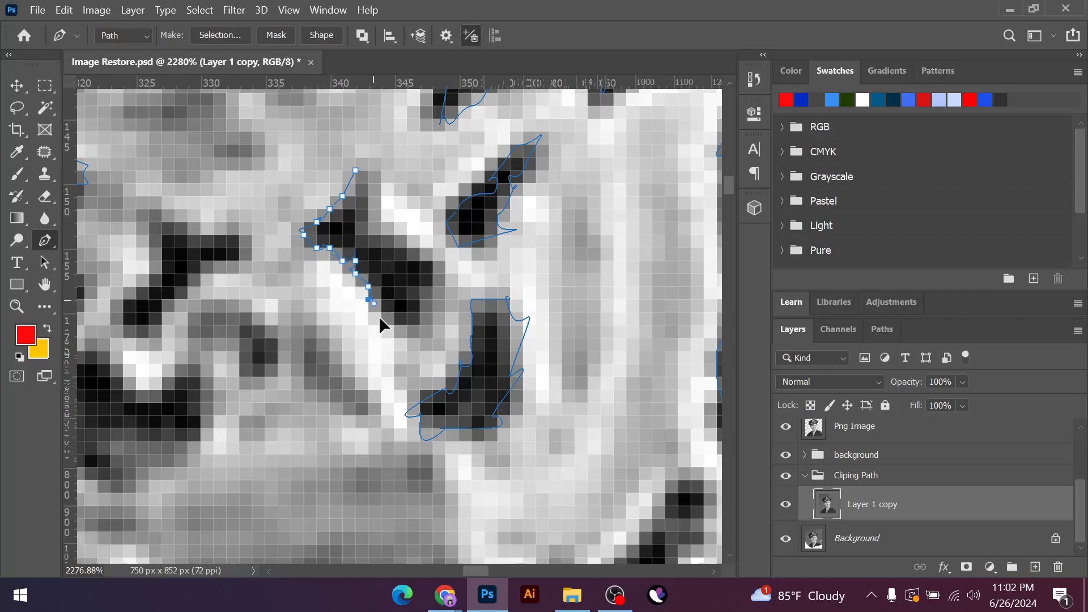
left_click(420, 312)
left_click(420, 286)
left_click(433, 273)
left_click(420, 260)
left_click(407, 248)
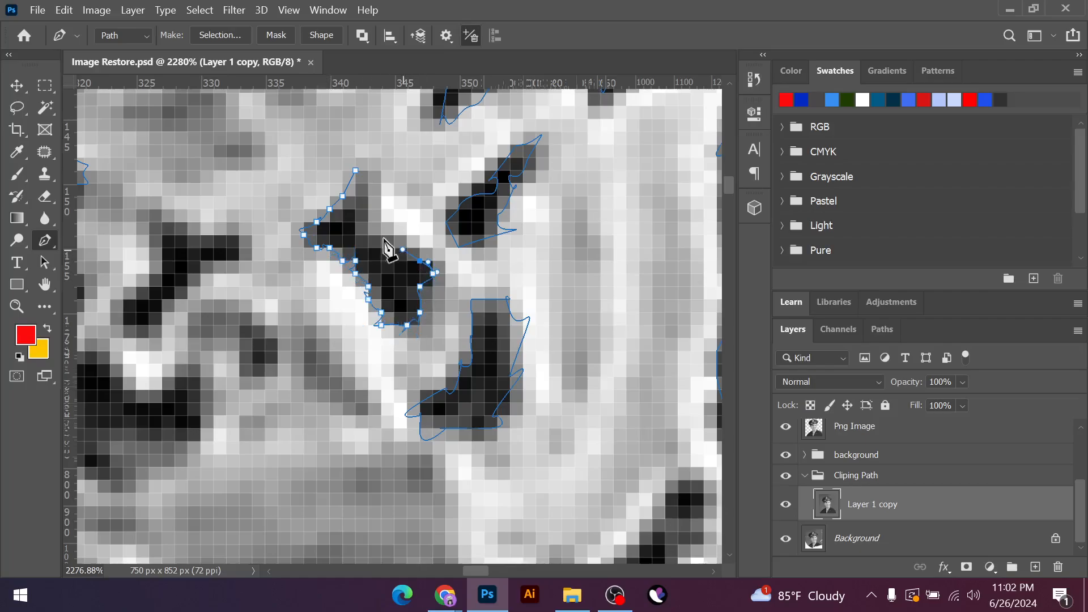
left_click(374, 224)
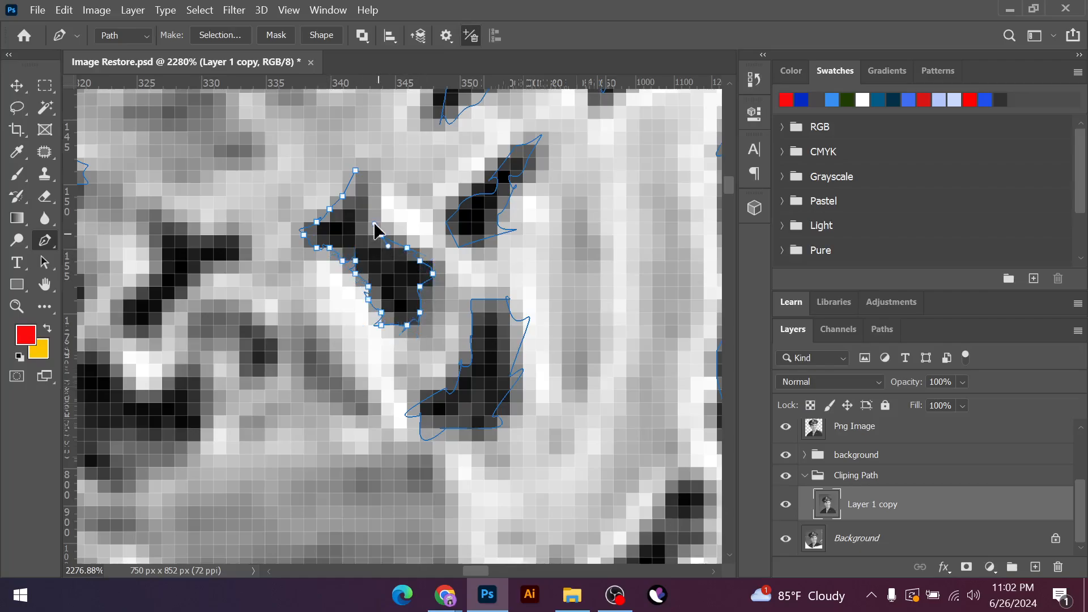
left_click(356, 171)
Outline the branched dark gap just above and left of the eagle's head with a closed path
scroll(611, 317, "down", 4)
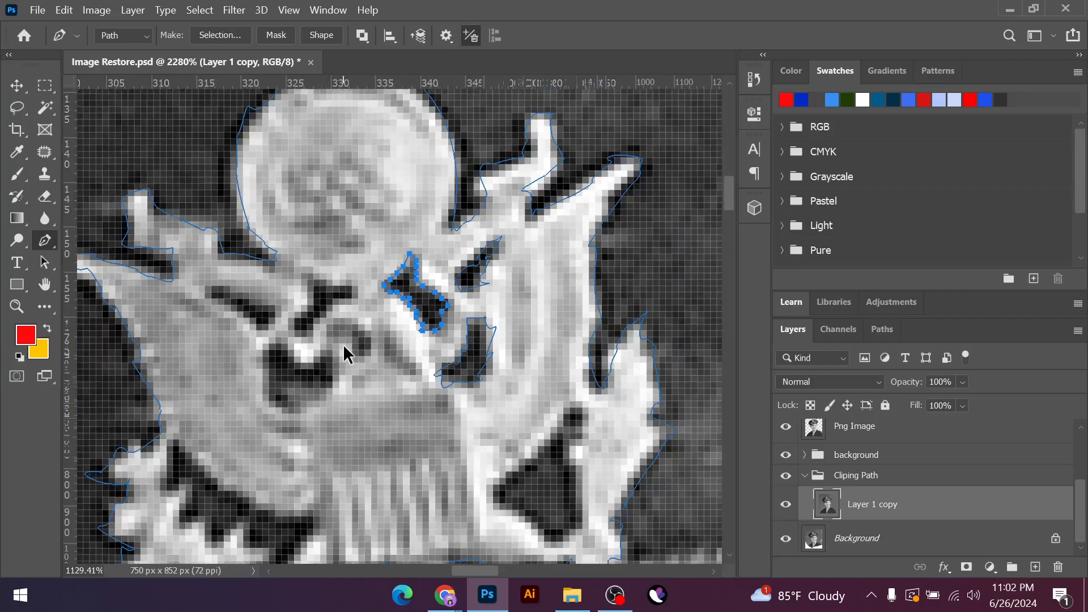
scroll(339, 363, "down", 2)
scroll(363, 278, "up", 4)
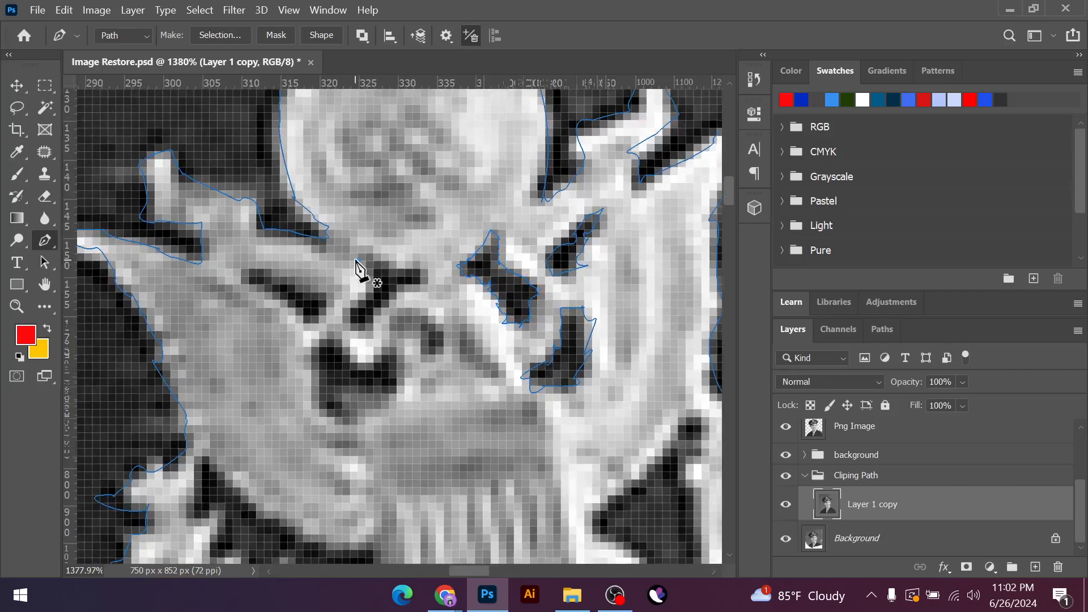
left_click(358, 261)
left_click(373, 269)
left_click_drag(367, 291, 358, 257)
left_click(373, 331)
left_click(389, 268)
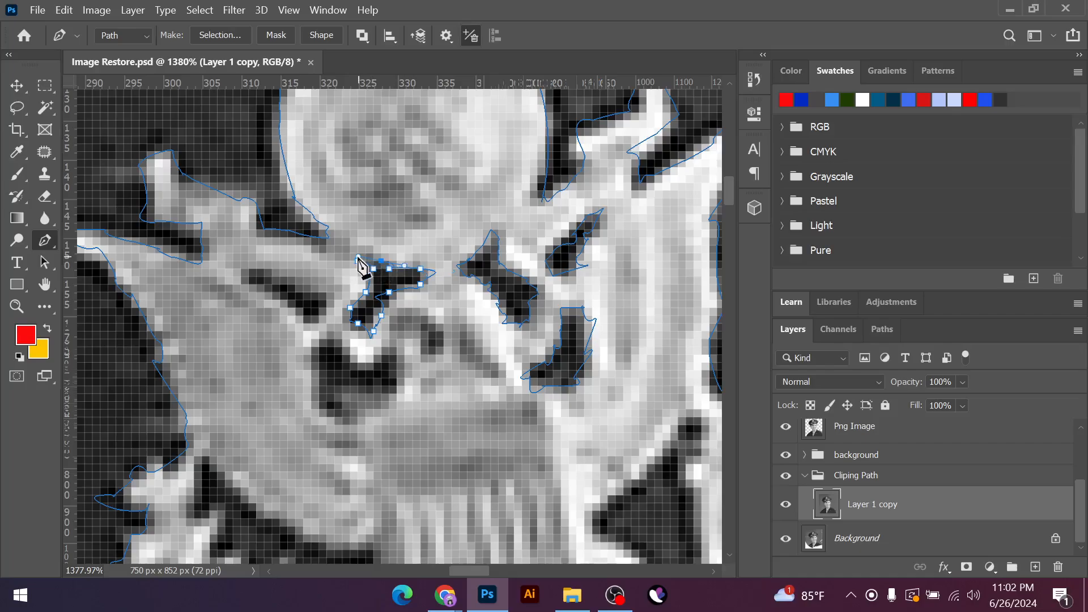
left_click(357, 260)
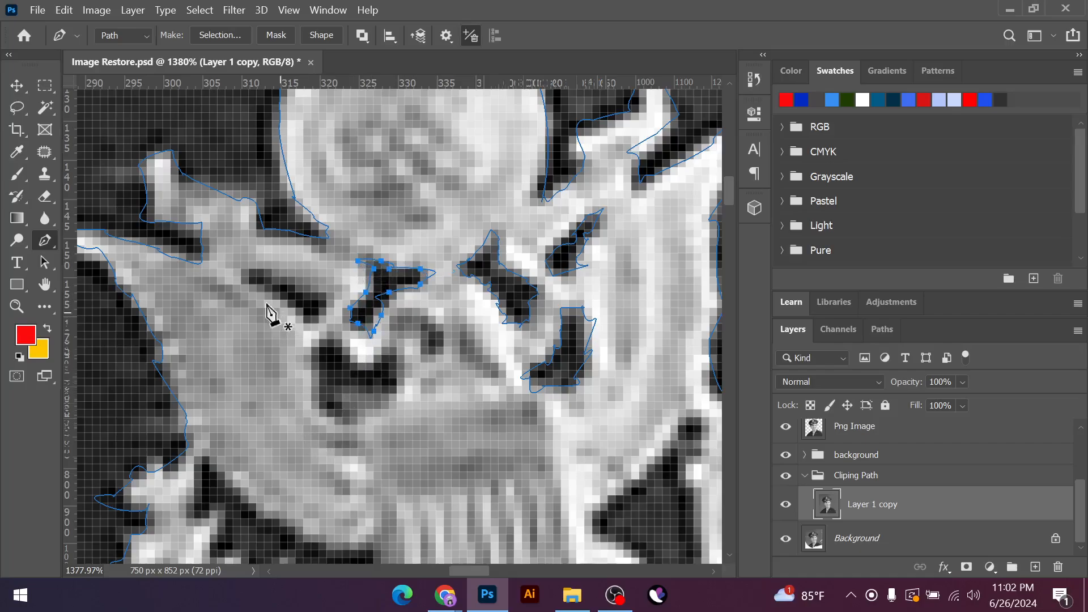
Outline the narrow slanted dark gap below the left wing's upper edge with a closed path
left_click(248, 277)
left_click_drag(271, 269, 276, 274)
left_click(280, 276)
left_click(296, 284)
left_click(310, 284)
left_click(327, 304)
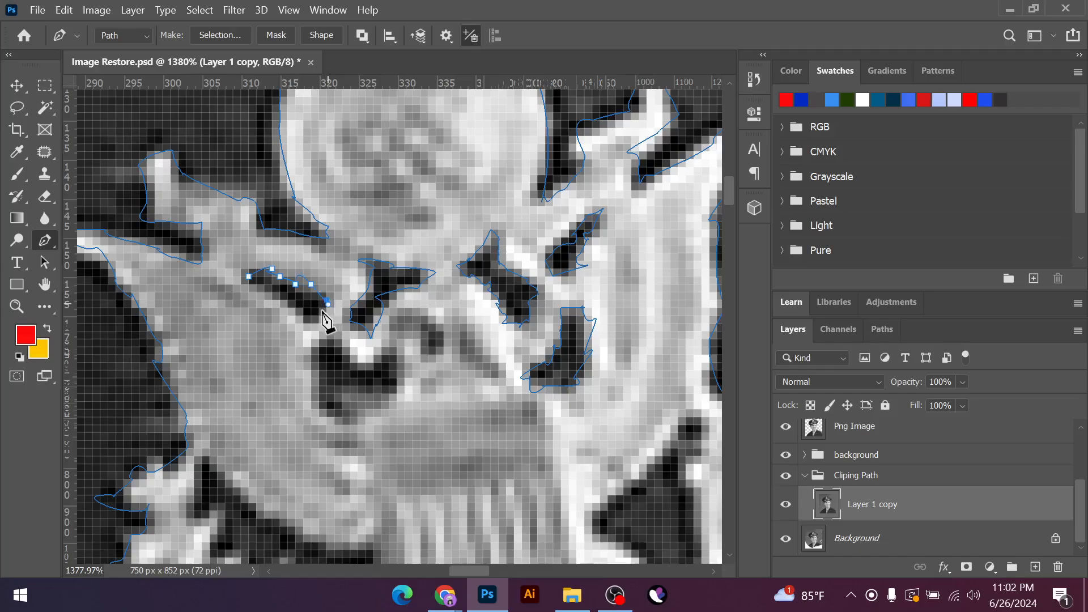
left_click(287, 307)
left_click(271, 299)
left_click(263, 292)
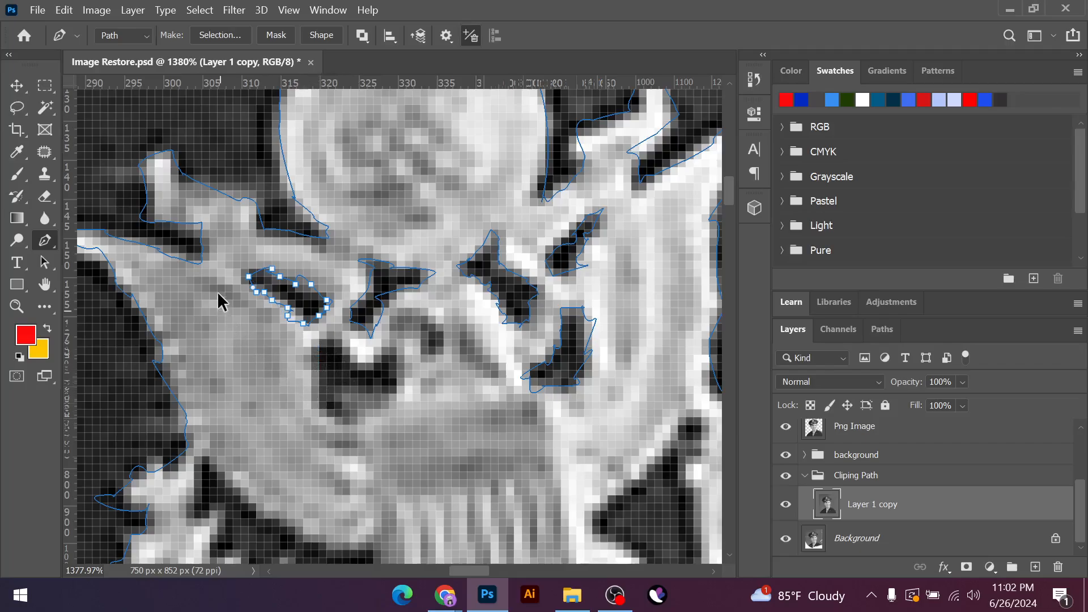
scroll(219, 284, "up", 5)
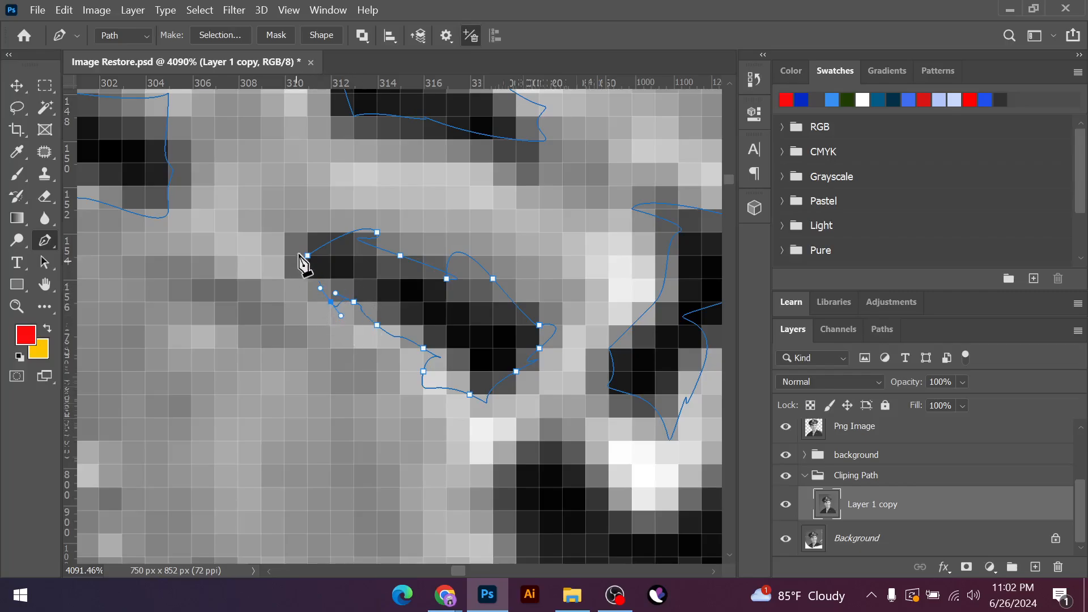
scroll(320, 354, "down", 2)
scroll(317, 352, "down", 3)
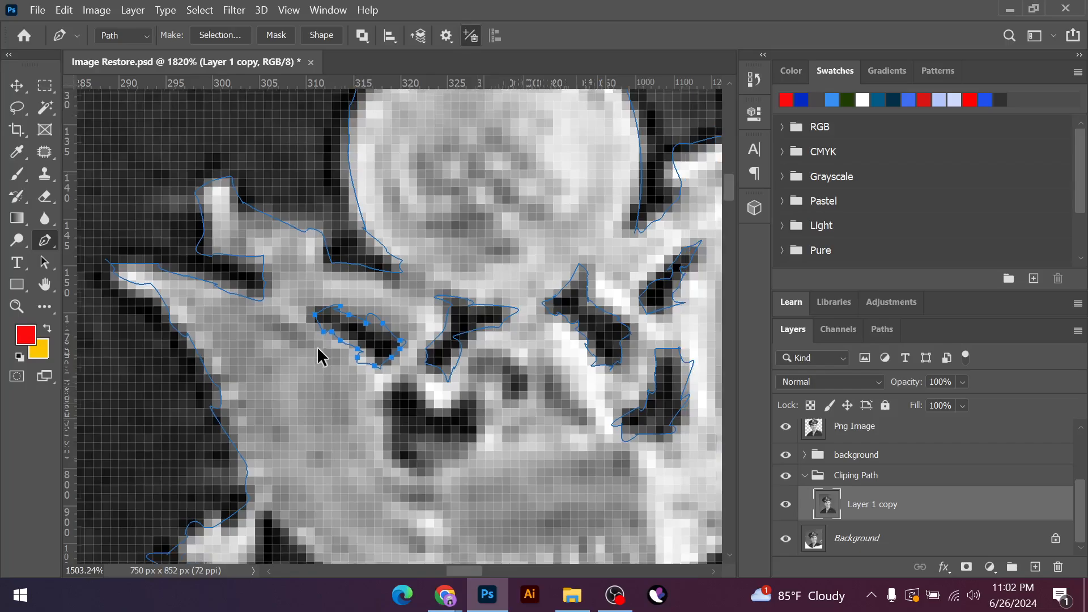
Trace the upper and right-hand edges of the U-shaped dark gap between the left wing and the eagle's head
scroll(364, 436, "down", 1)
scroll(379, 436, "up", 2)
scroll(373, 386, "up", 1)
left_click(379, 379)
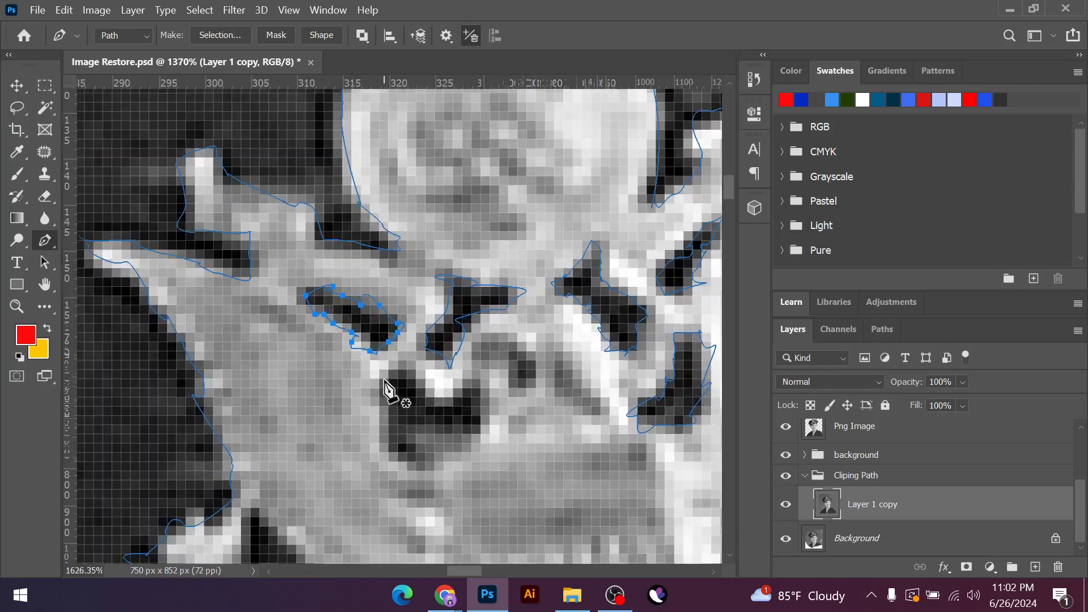
left_click(398, 369)
left_click(407, 378)
left_click(417, 389)
left_click(444, 406)
left_click(456, 407)
left_click_drag(462, 388, 468, 426)
left_click(480, 406)
Trace the lower and left-hand edges of the U-shaped gap and close its outline at the starting point
left_click_drag(422, 465, 421, 465)
left_click(435, 452)
left_click(416, 470)
left_click(398, 470)
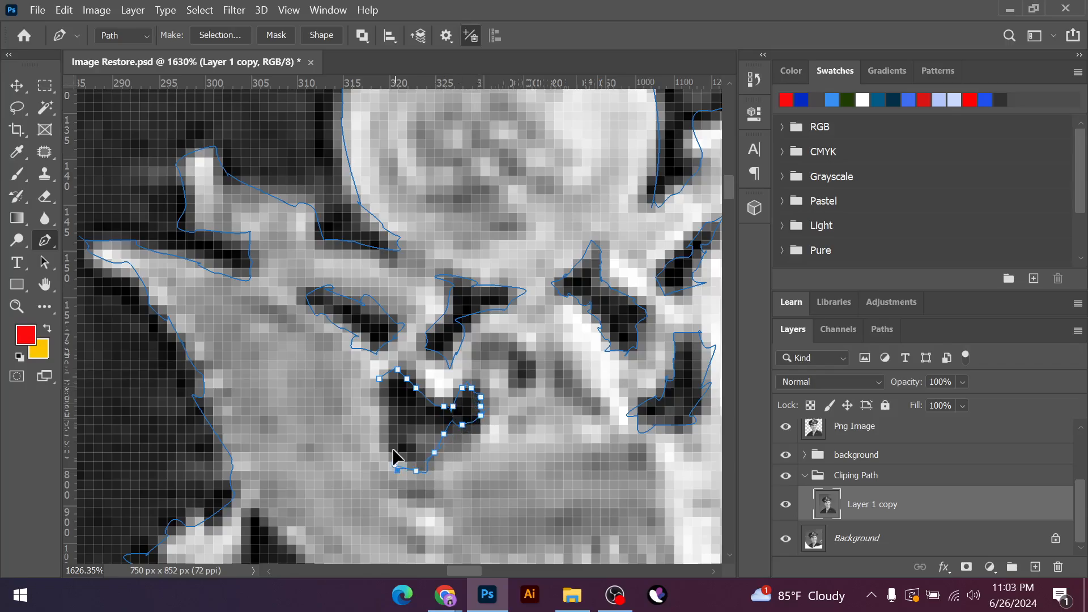
left_click(379, 416)
left_click(380, 397)
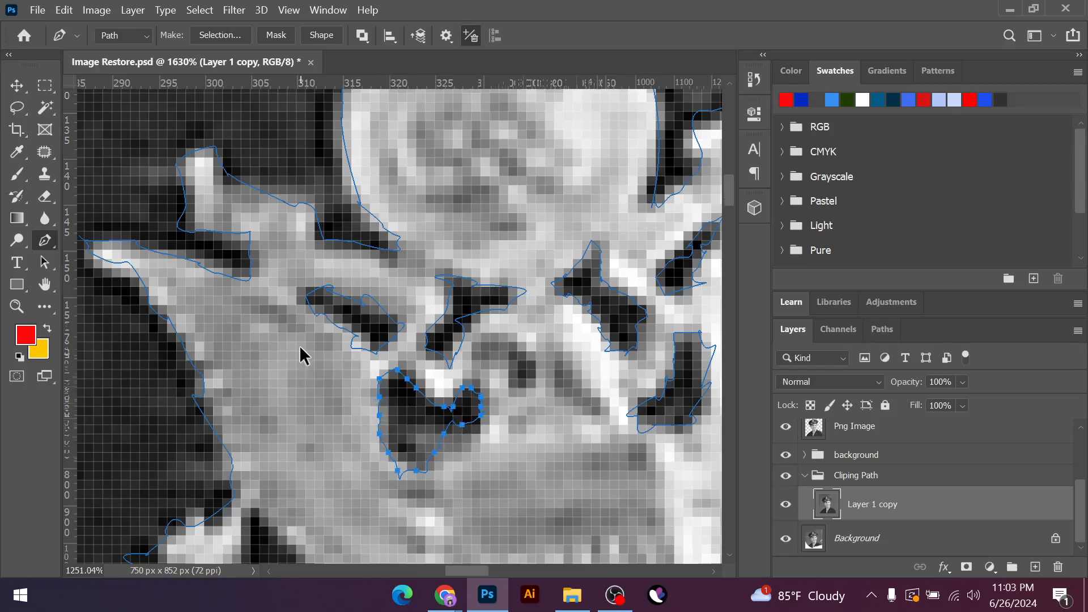
Save the badge work path under the name Logo
scroll(299, 345, "down", 10)
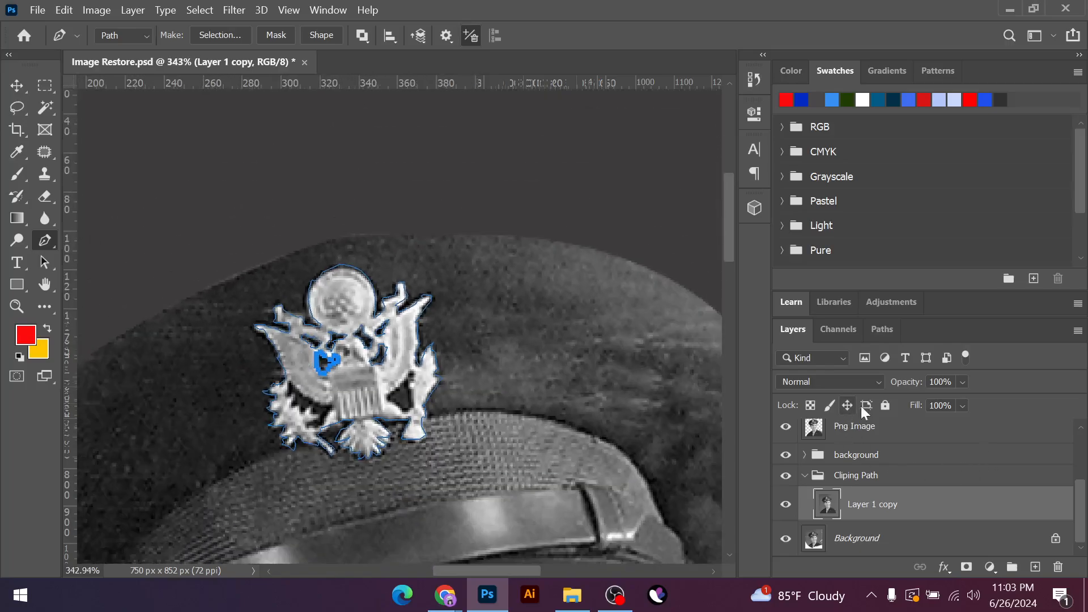
left_click(880, 331)
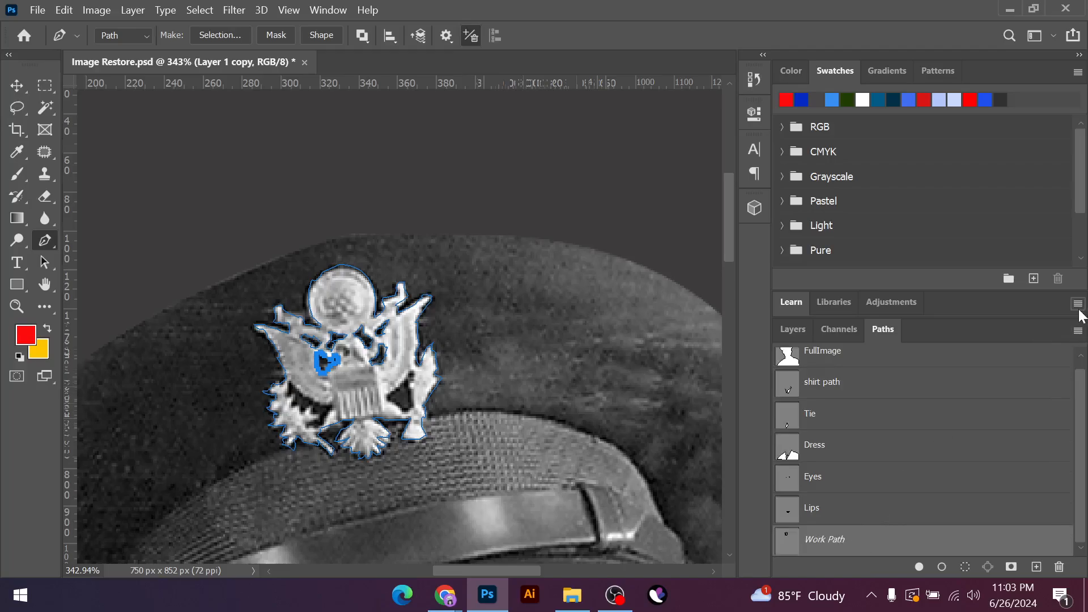
left_click(1079, 331)
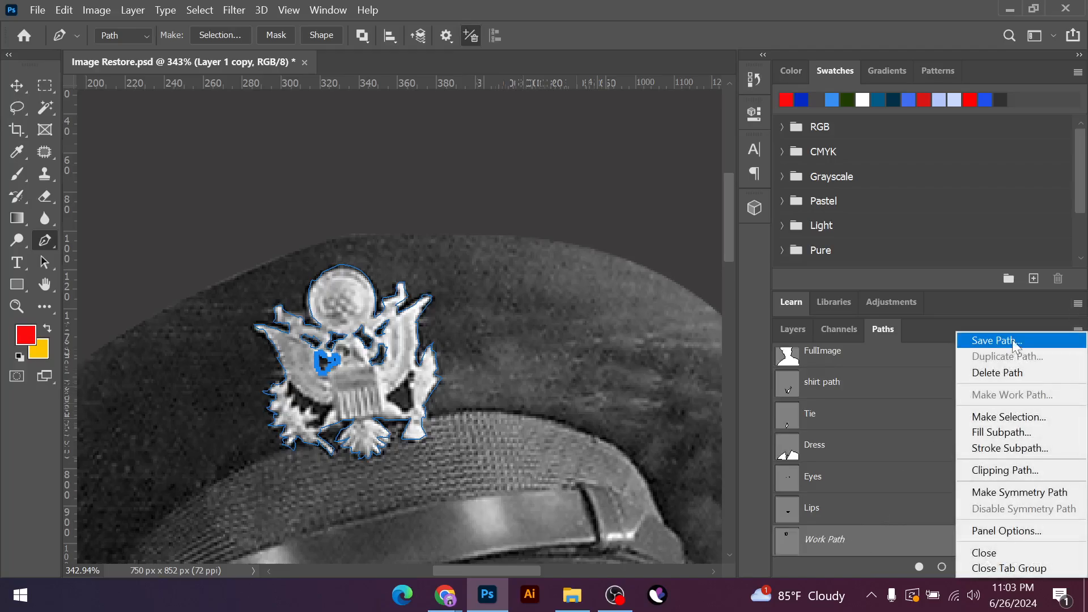
left_click(1012, 339)
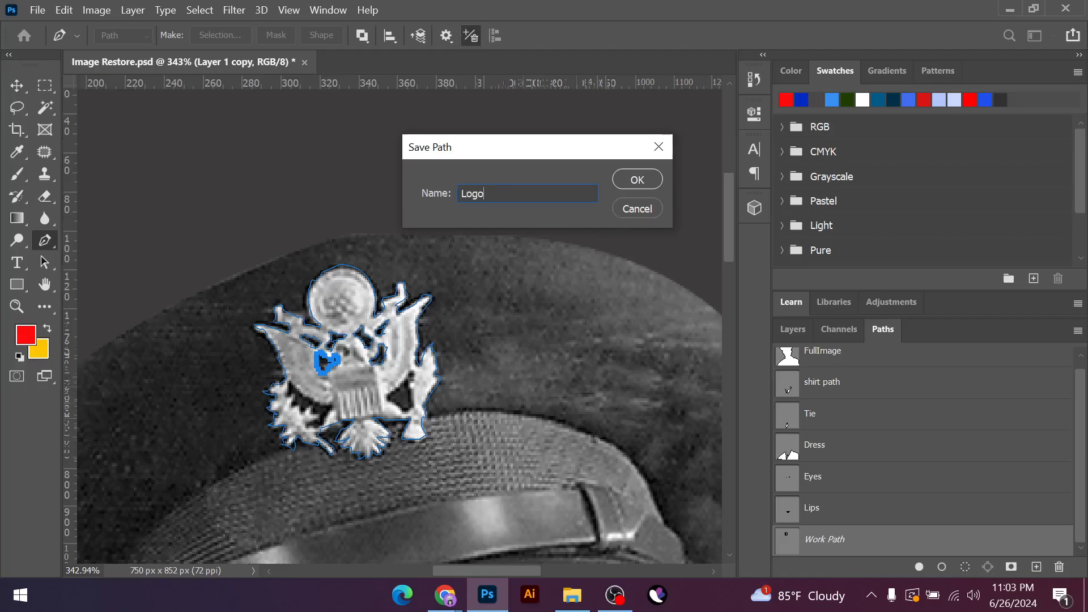
key("Return")
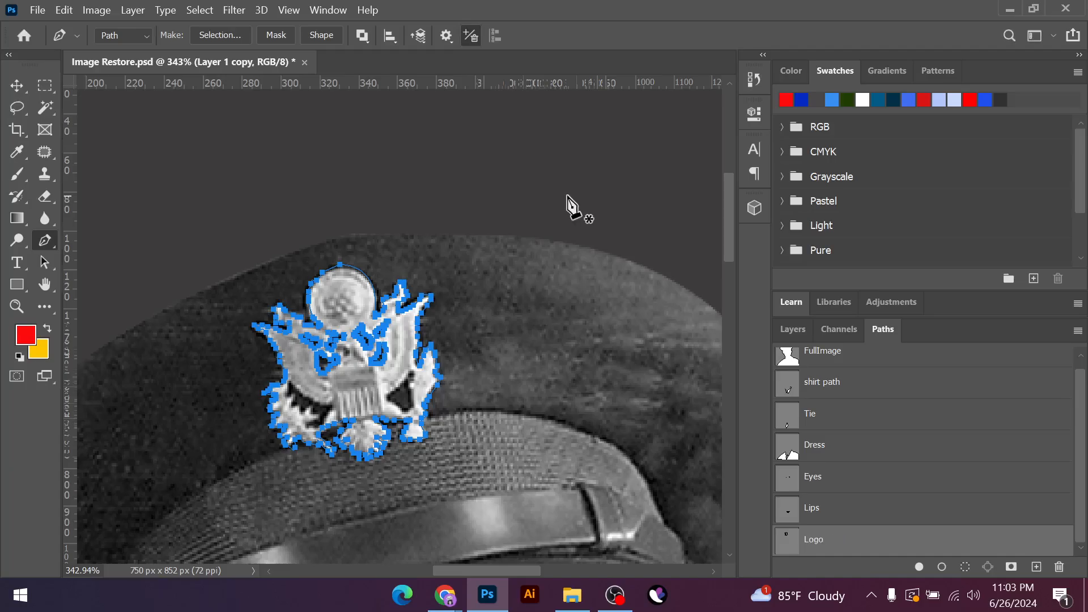
Convert the Logo path into a selection and copy the badge from Layer 1 copy onto a new layer
left_click(797, 328)
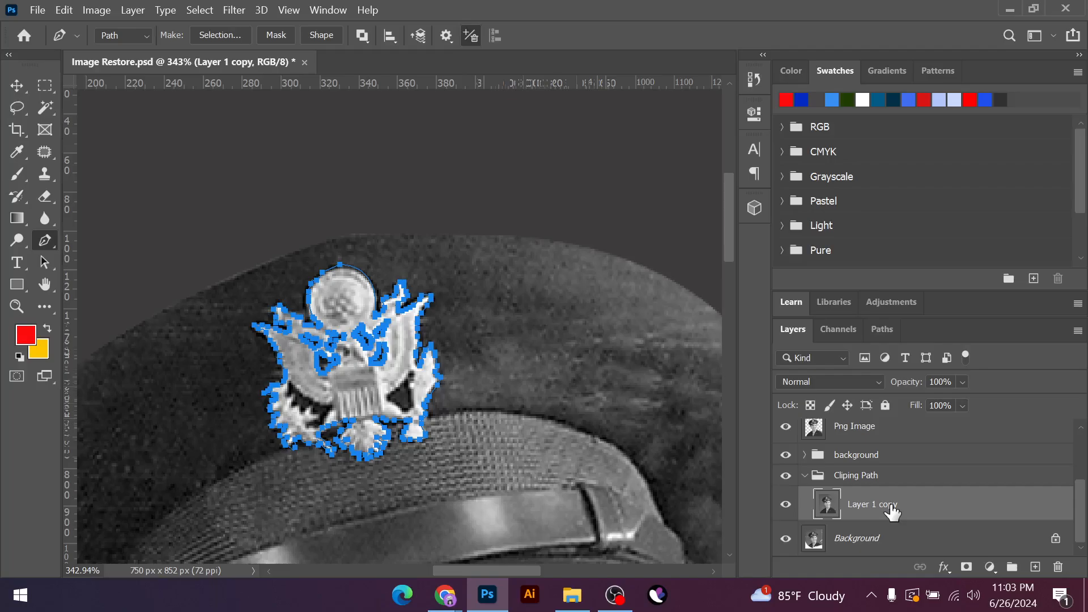
key("ctrl+Return")
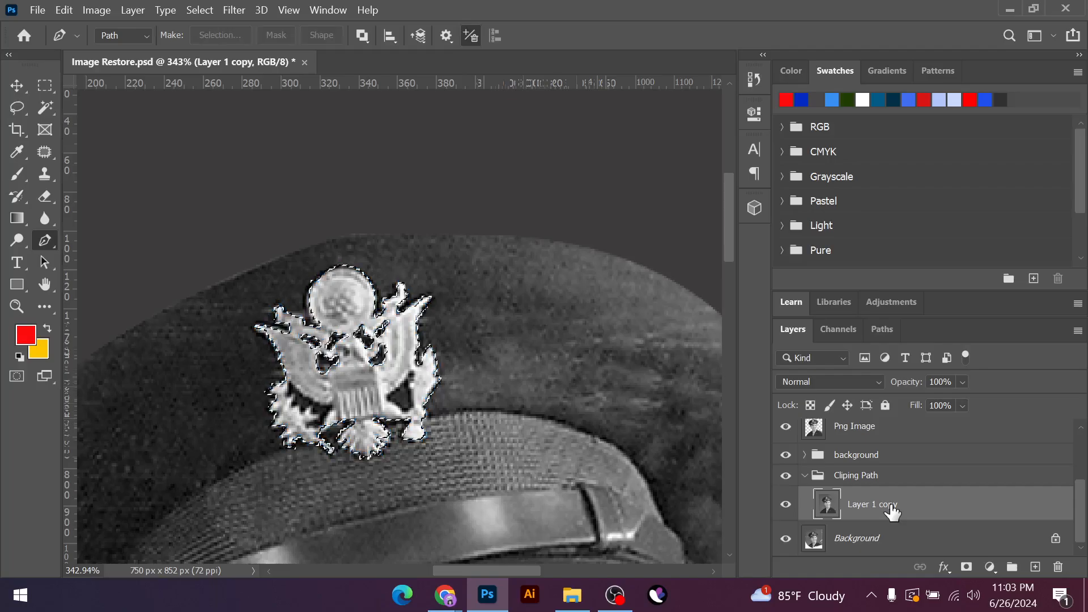
scroll(283, 436, "up", 3)
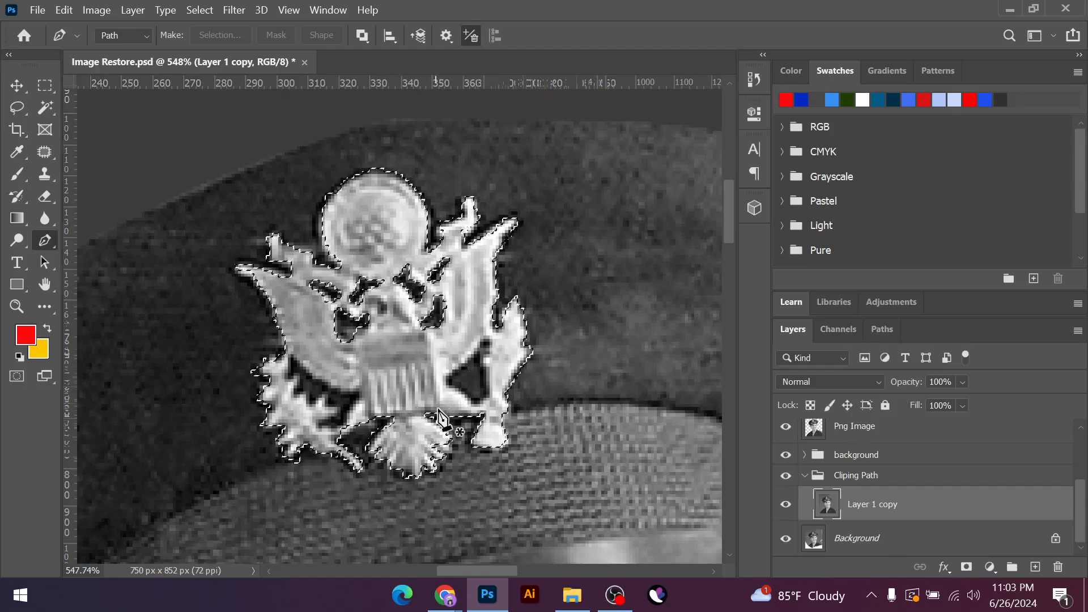
scroll(456, 404, "up", 2)
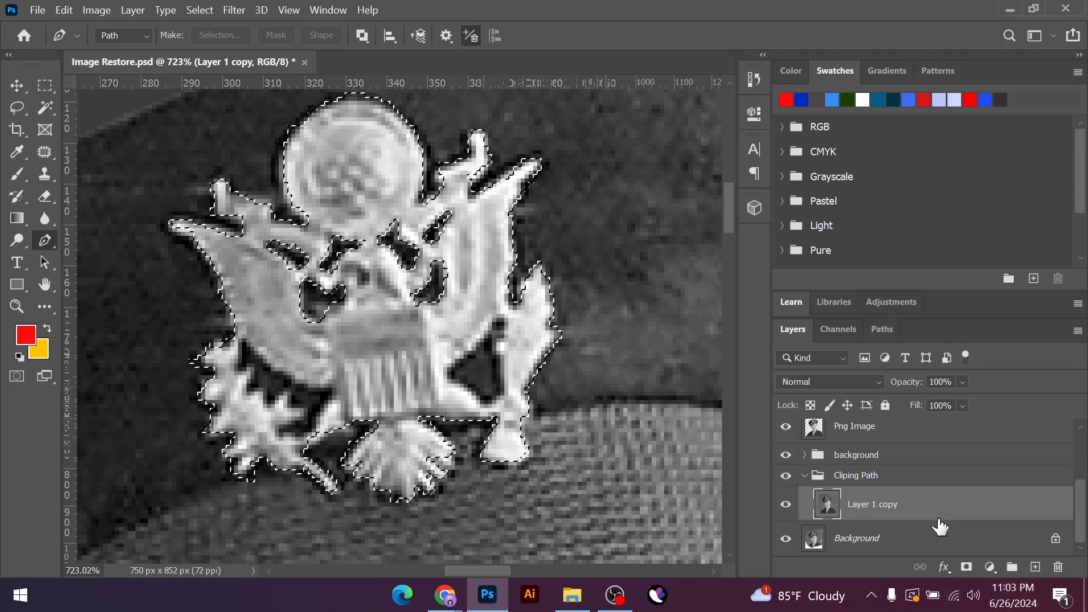
key("ctrl+j")
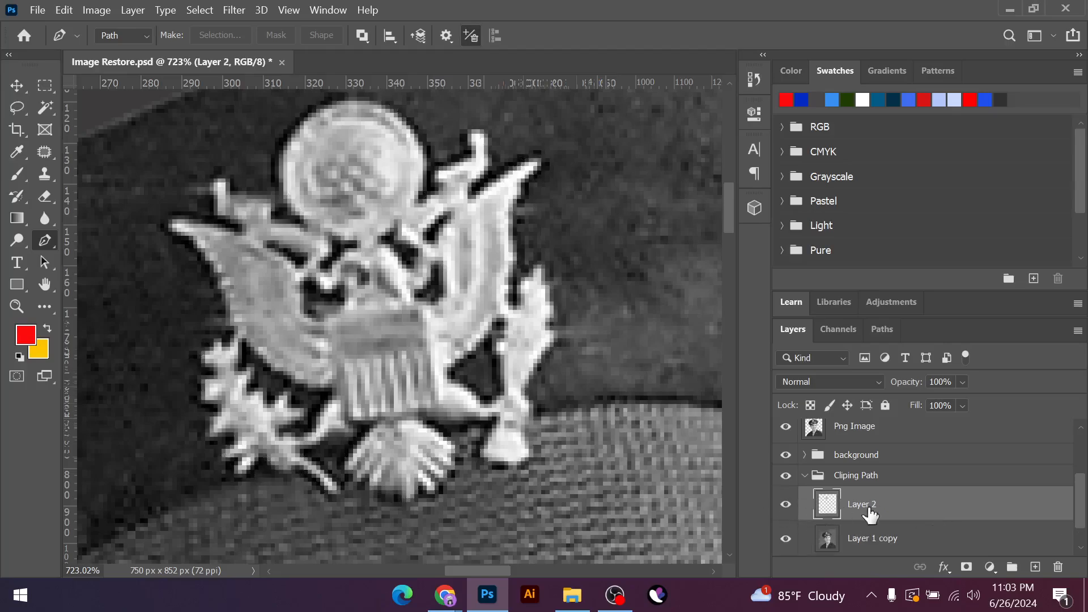
Rename the new badge layer Logo and bring it to the top of the layer stack
double_click(858, 505)
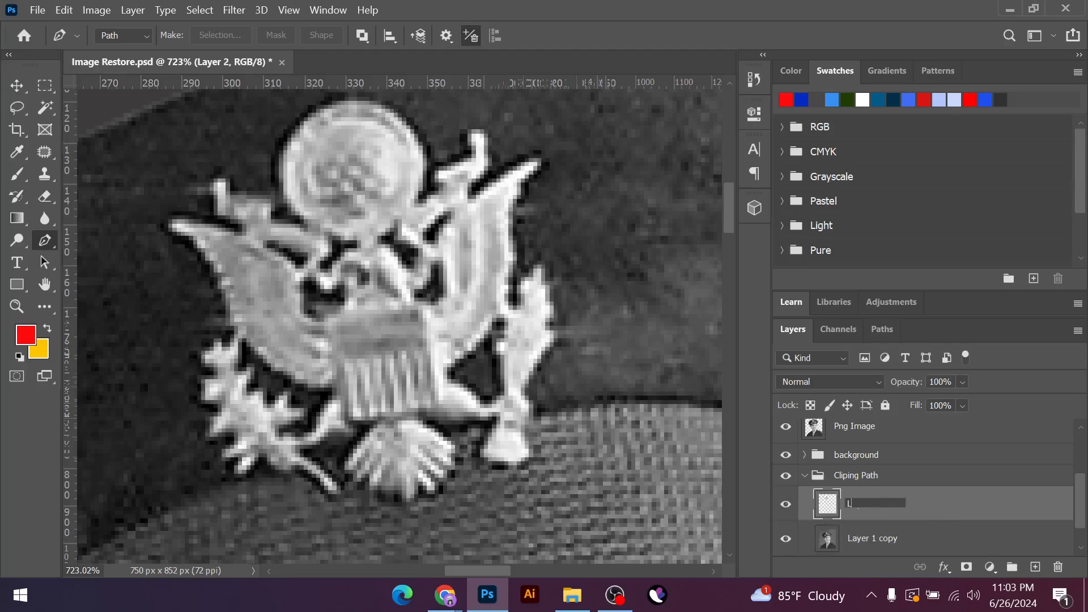
type("Logo")
key("Return")
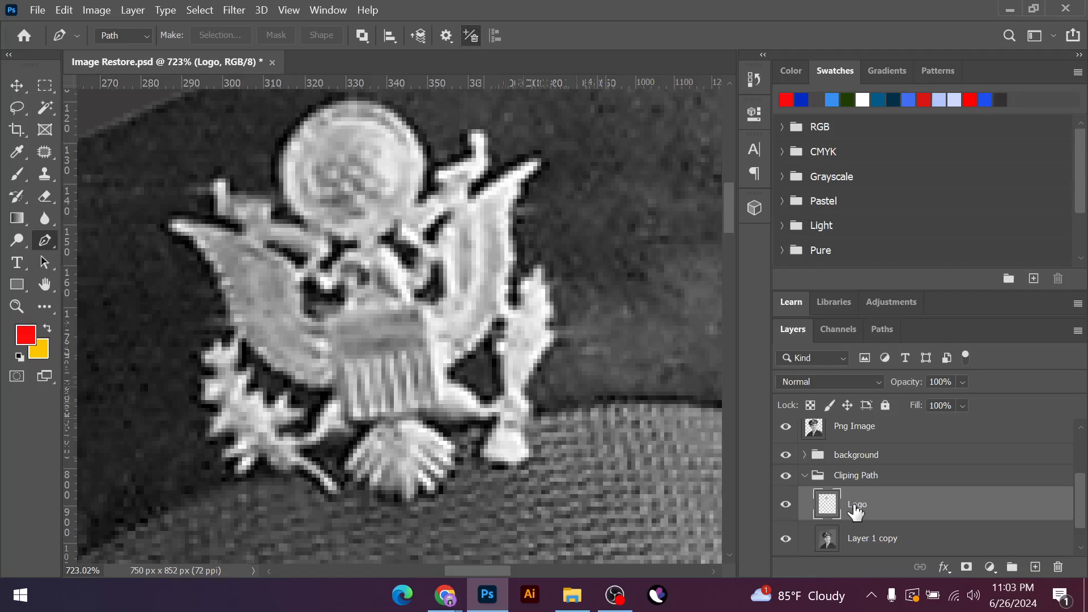
key("ctrl+shift+bracketright")
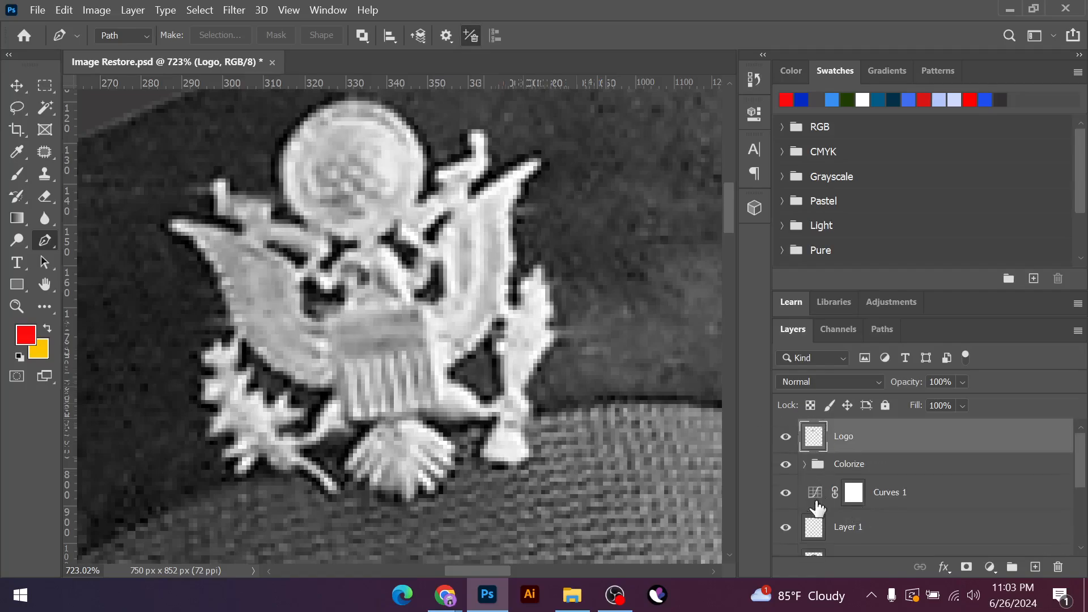
Group everything from the Colorize group down to Layer 1 copy, leaving out the Logo and Background layers
scroll(482, 375, "down", 5)
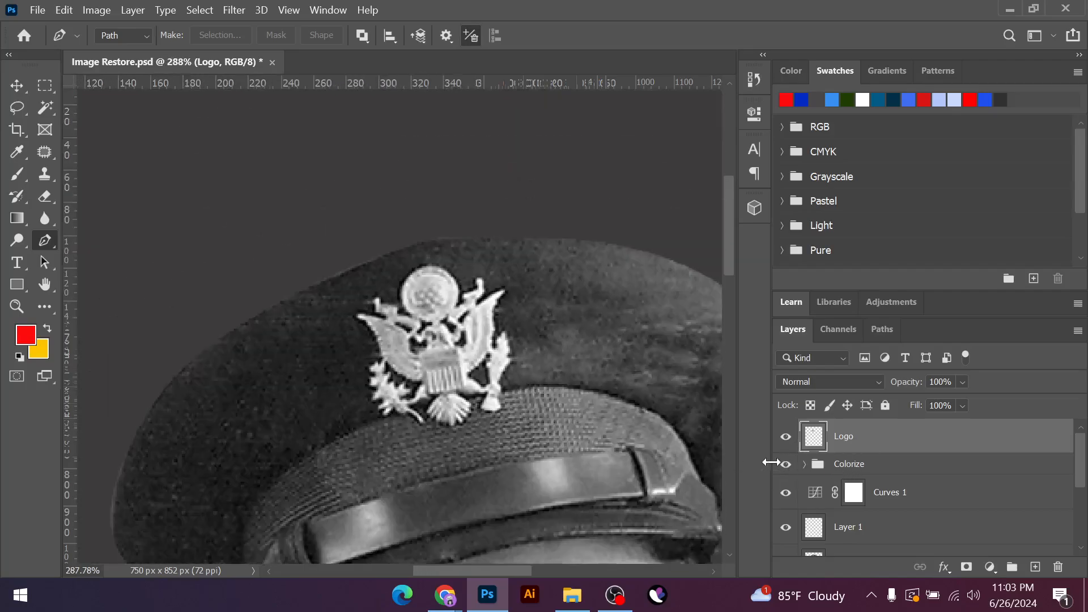
left_click(844, 471)
scroll(918, 498, "down", 3)
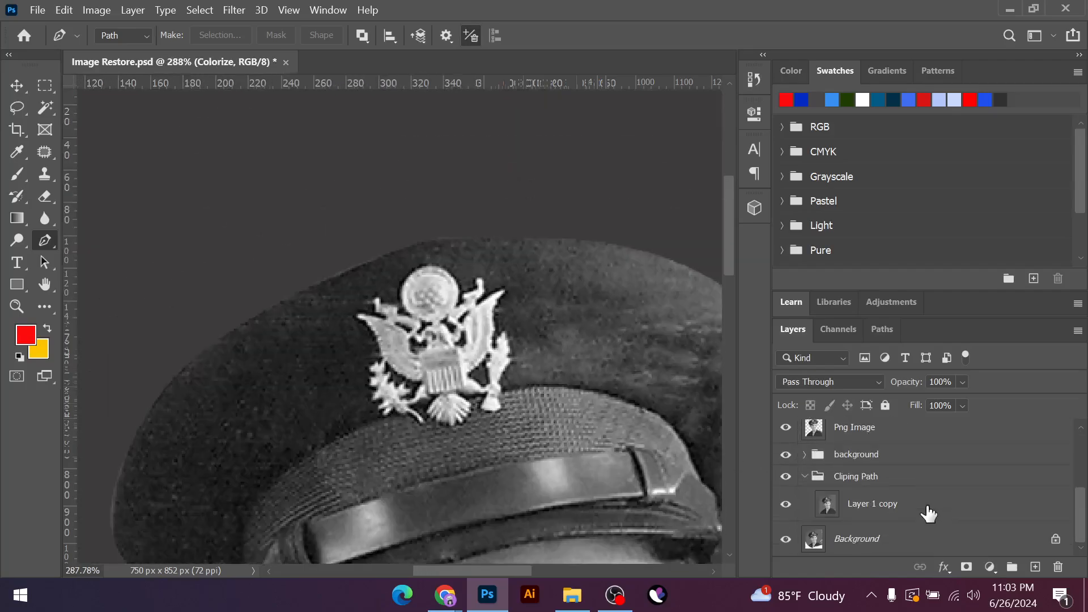
left_click(883, 511, "shift")
key("ctrl+g")
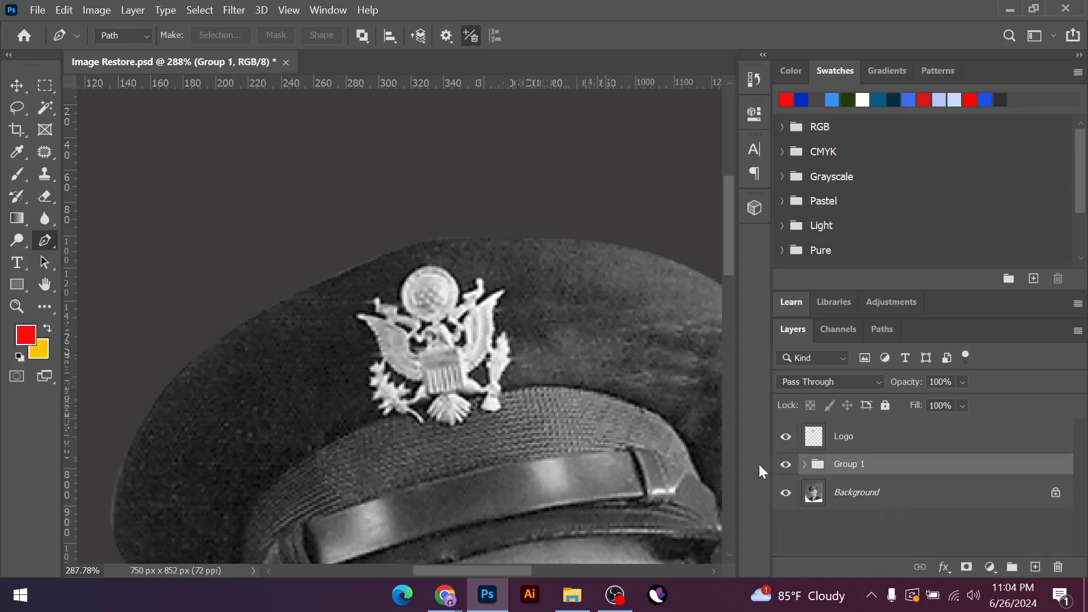
Hide the new group and the Background to inspect the cut-out badge on its own, and show the group again
left_click(786, 465)
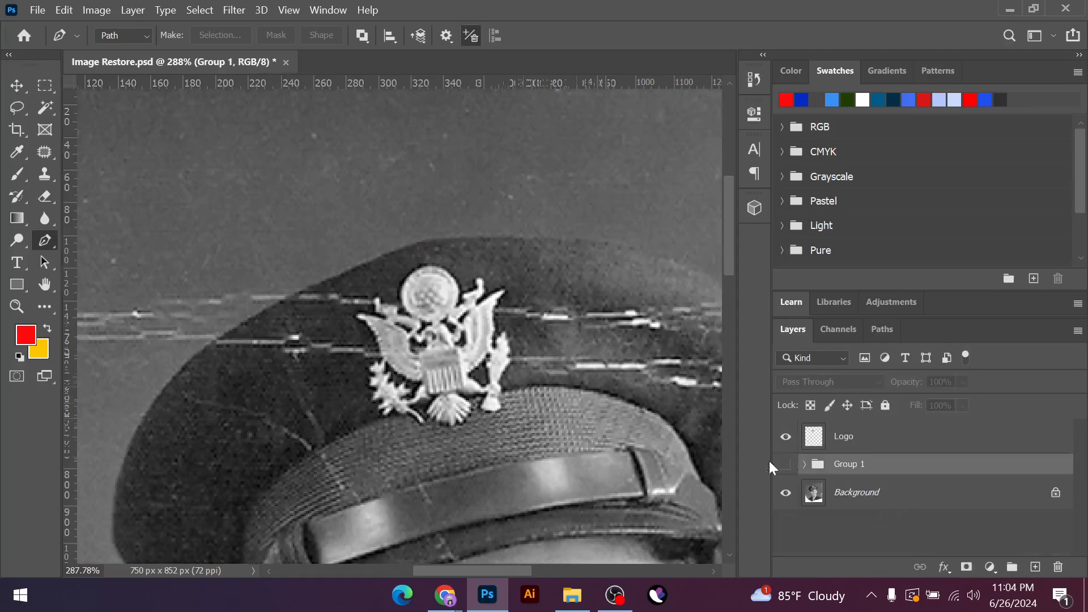
left_click(784, 501)
scroll(484, 409, "down", 5)
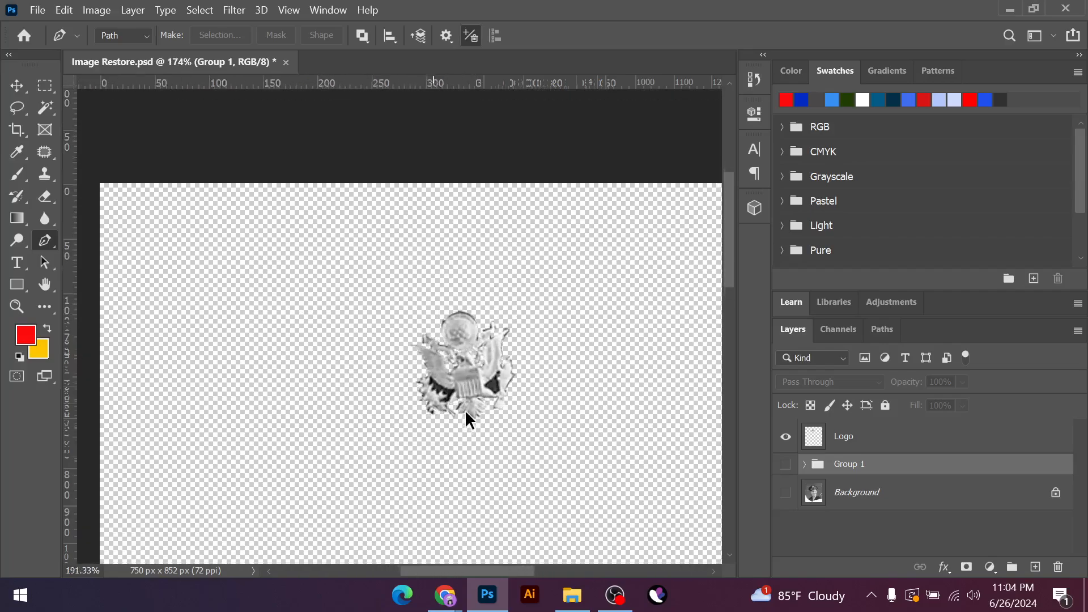
scroll(466, 413, "up", 4)
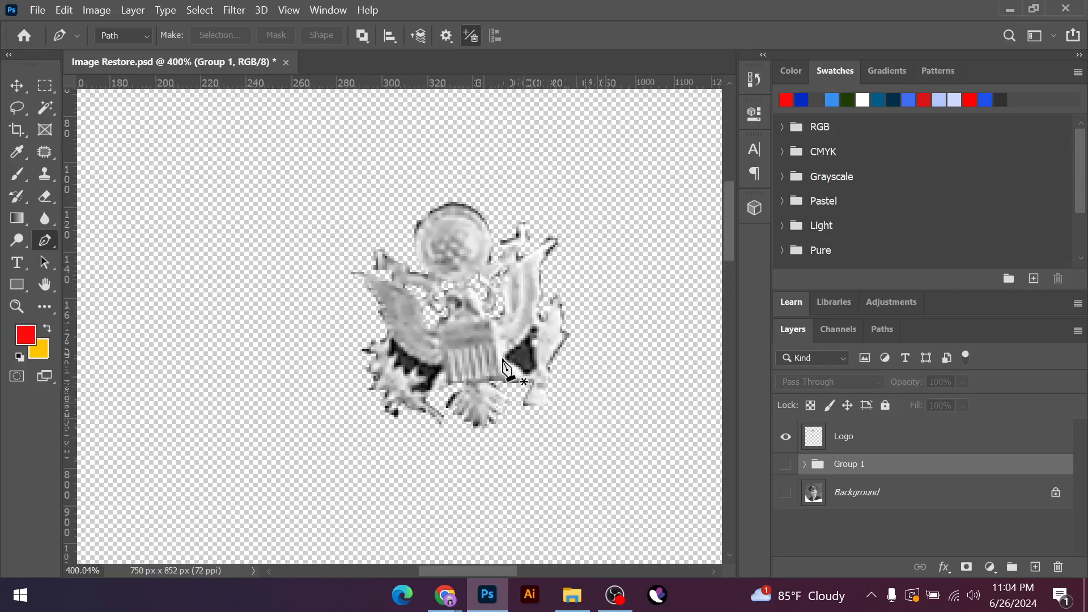
scroll(504, 369, "down", 3)
left_click(786, 466)
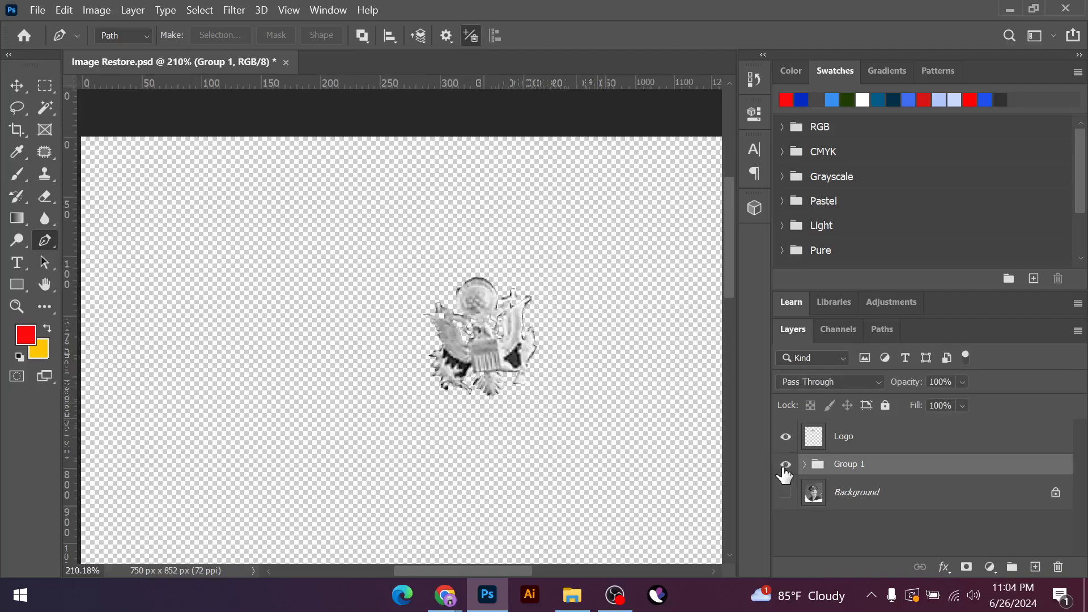
Place the Logo layer inside the Cliping Path group and save the Image Restore.psd document
left_click(843, 448)
scroll(452, 382, "down", 2)
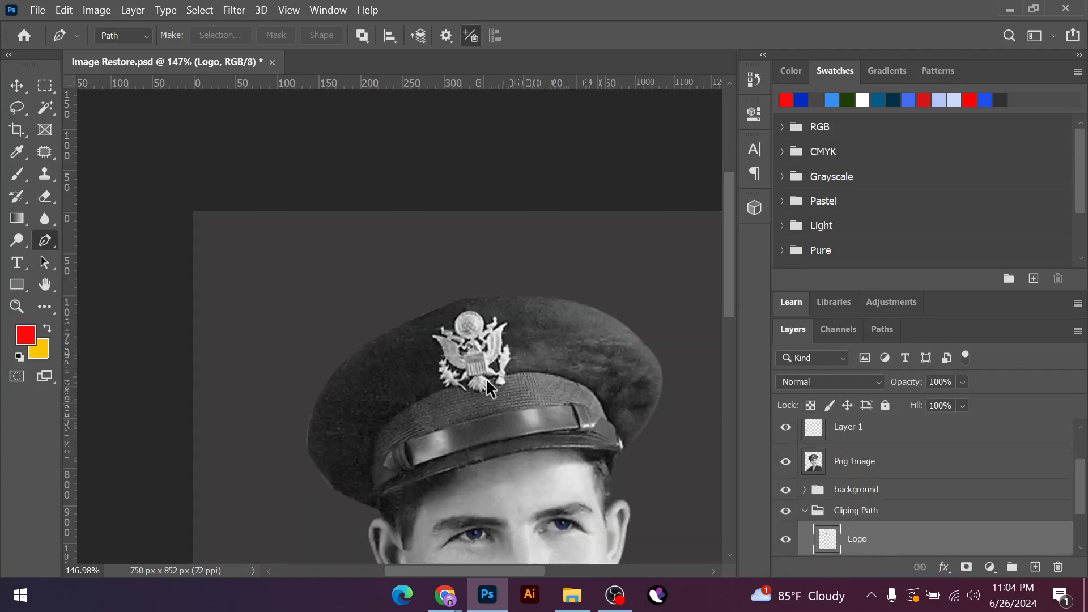
scroll(485, 379, "down", 3)
scroll(368, 234, "up", 5)
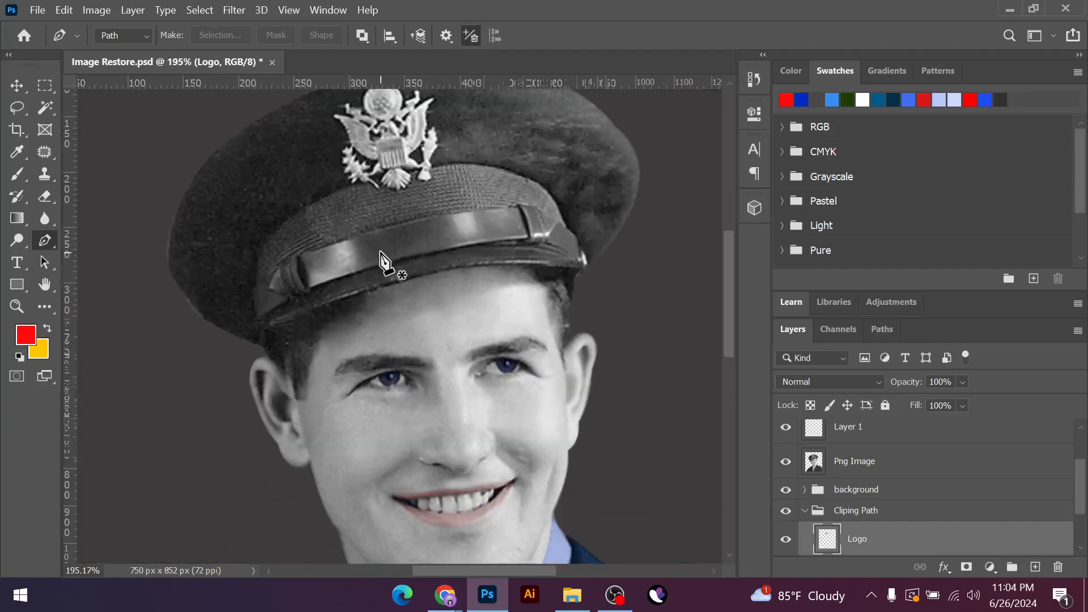
scroll(461, 306, "down", 4)
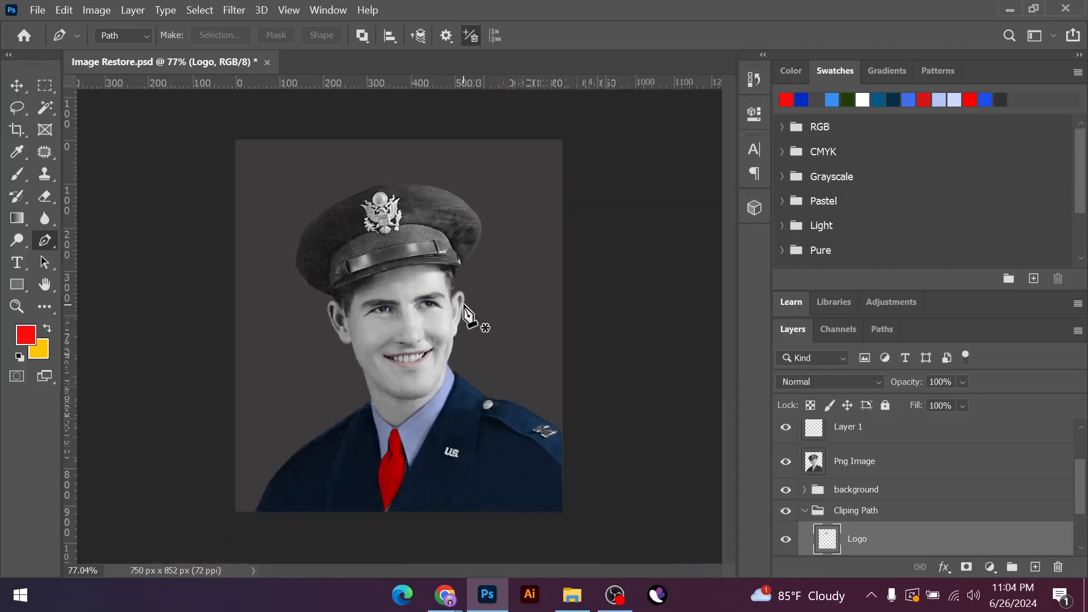
scroll(250, 401, "up", 1)
key("ctrl+s")
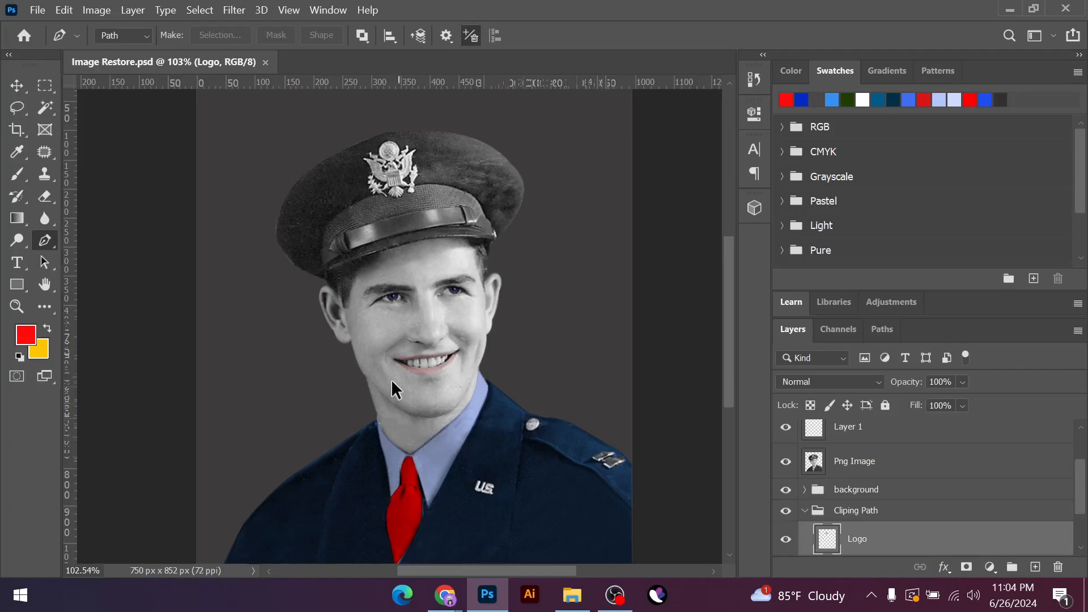
scroll(391, 379, "down", 2)
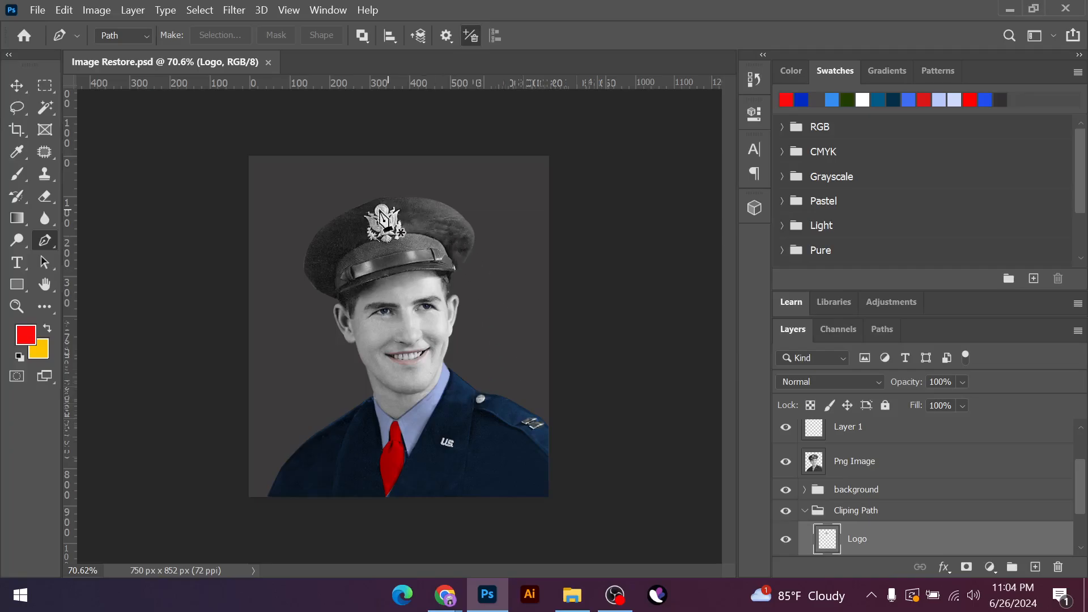
left_click(15, 87)
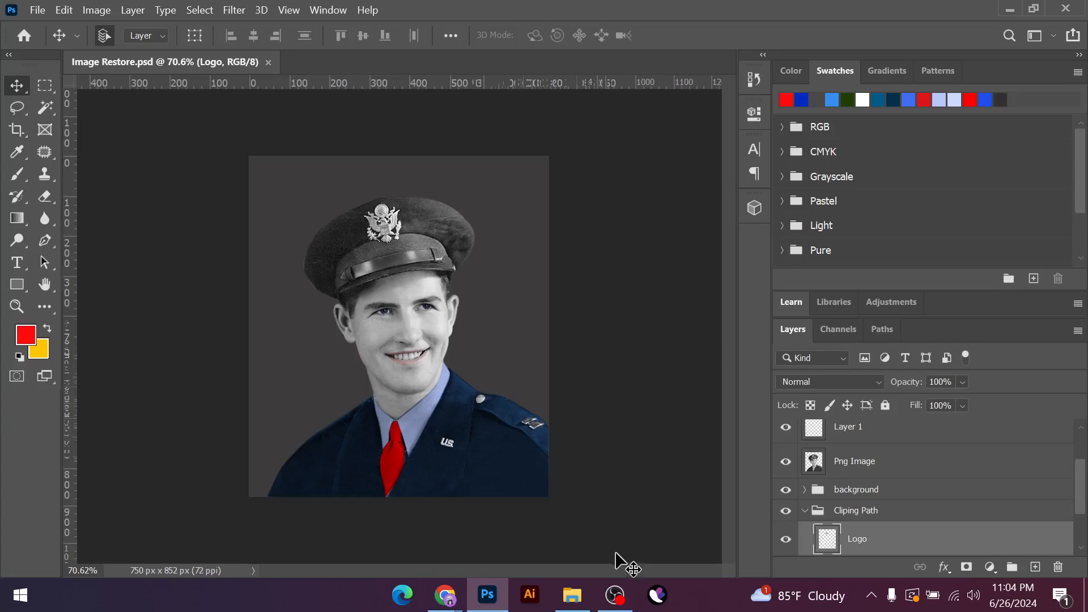
left_click(615, 595)
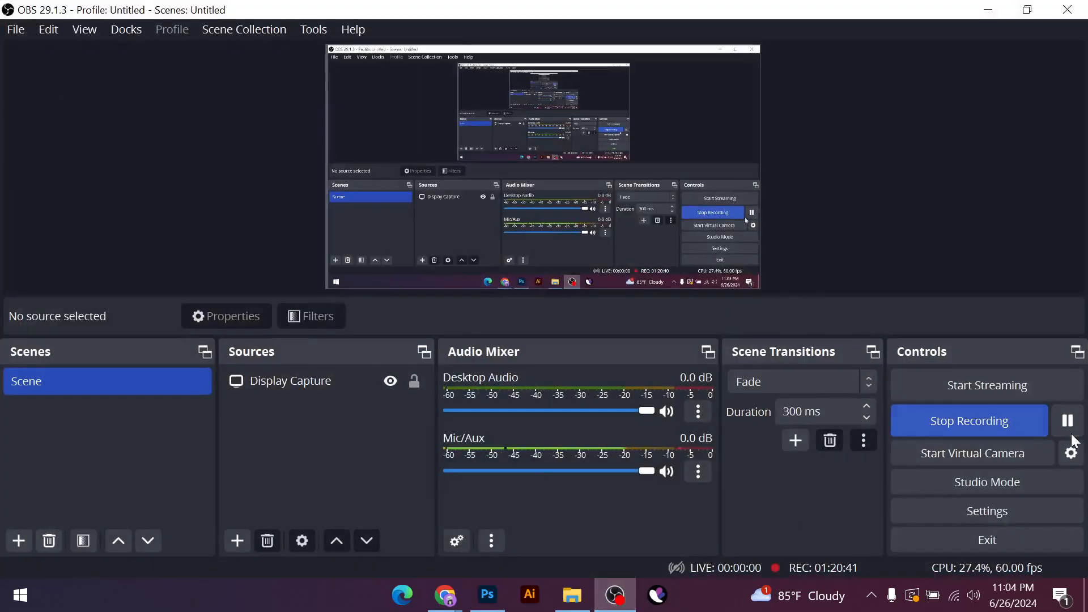